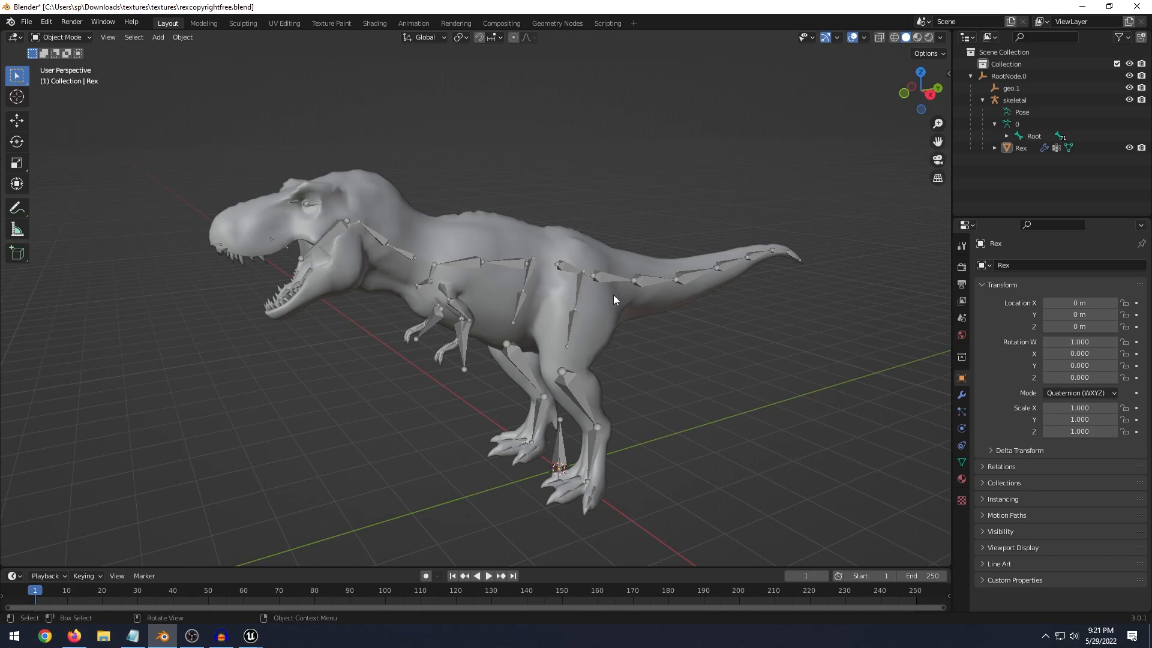
- Examine the T-rex mesh and the bones of its rig from several sides
middle_click_drag(614, 295, 637, 297, "shift")
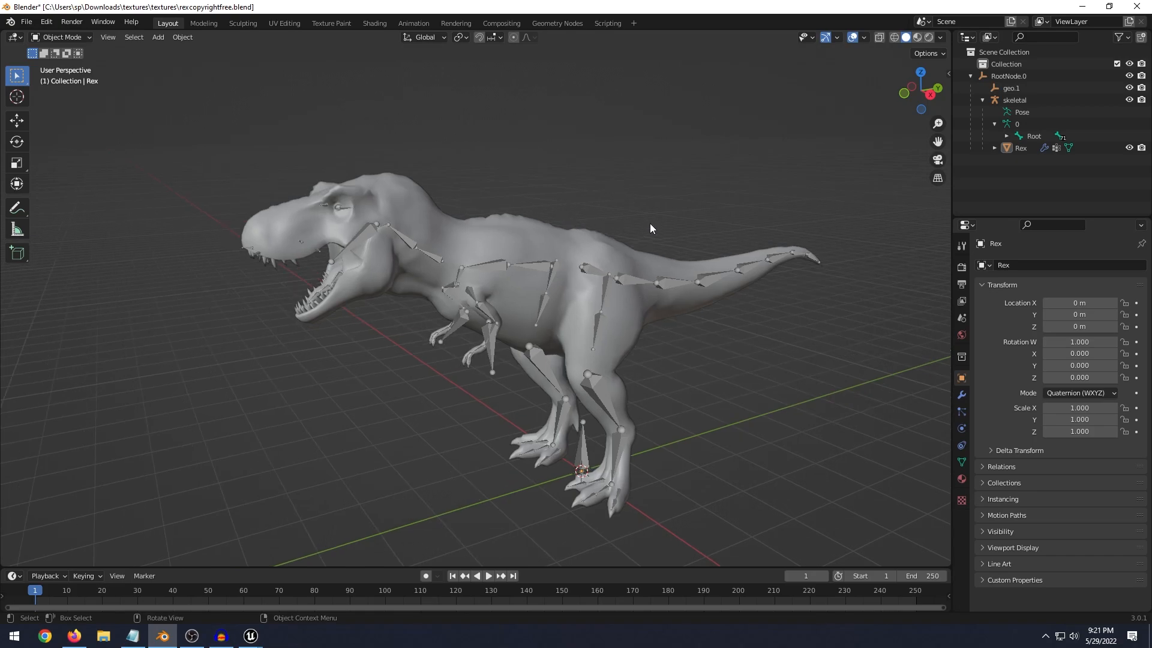
scroll(653, 224, "up", 1)
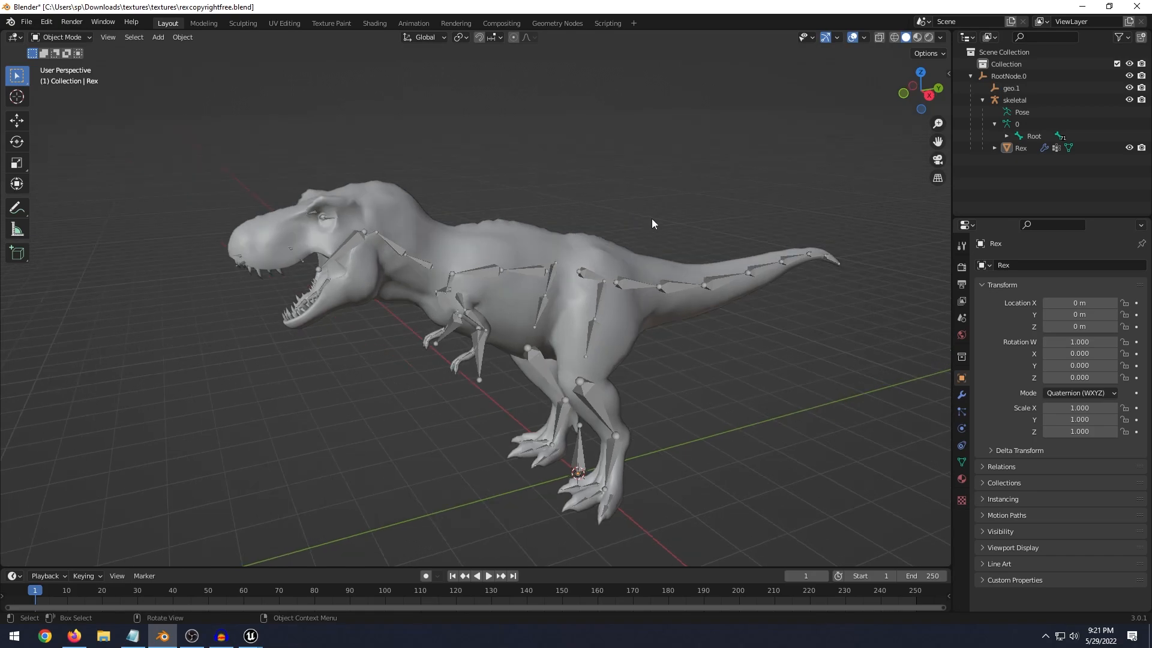
middle_click_drag(665, 224, 600, 247)
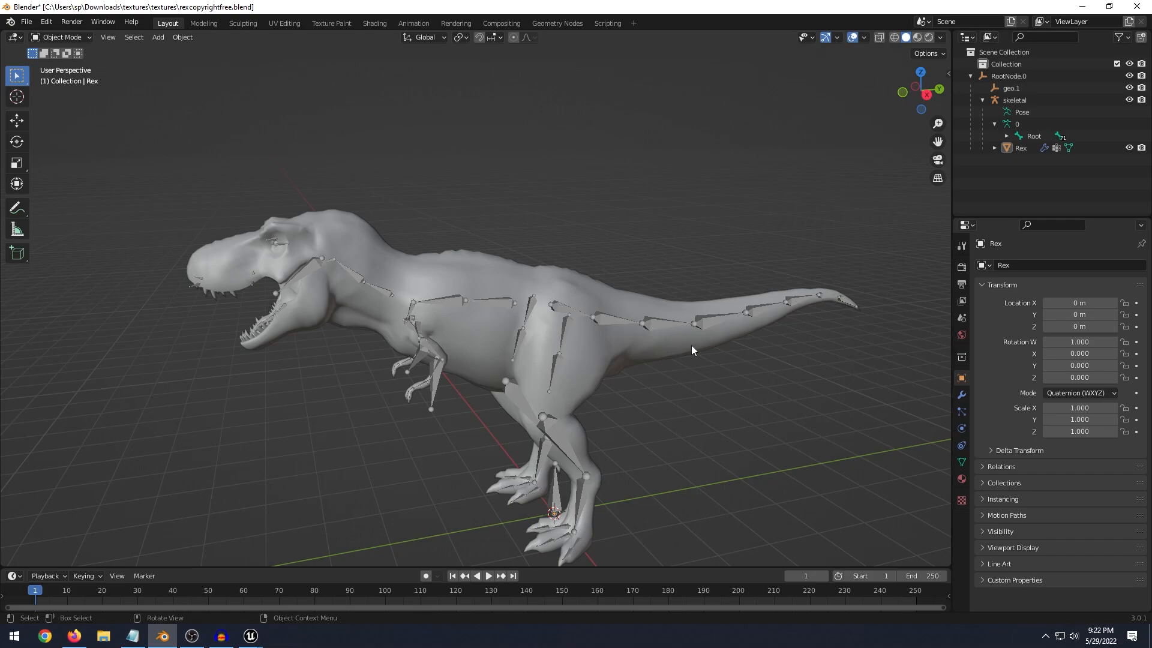
middle_click_drag(707, 362, 681, 273, "shift")
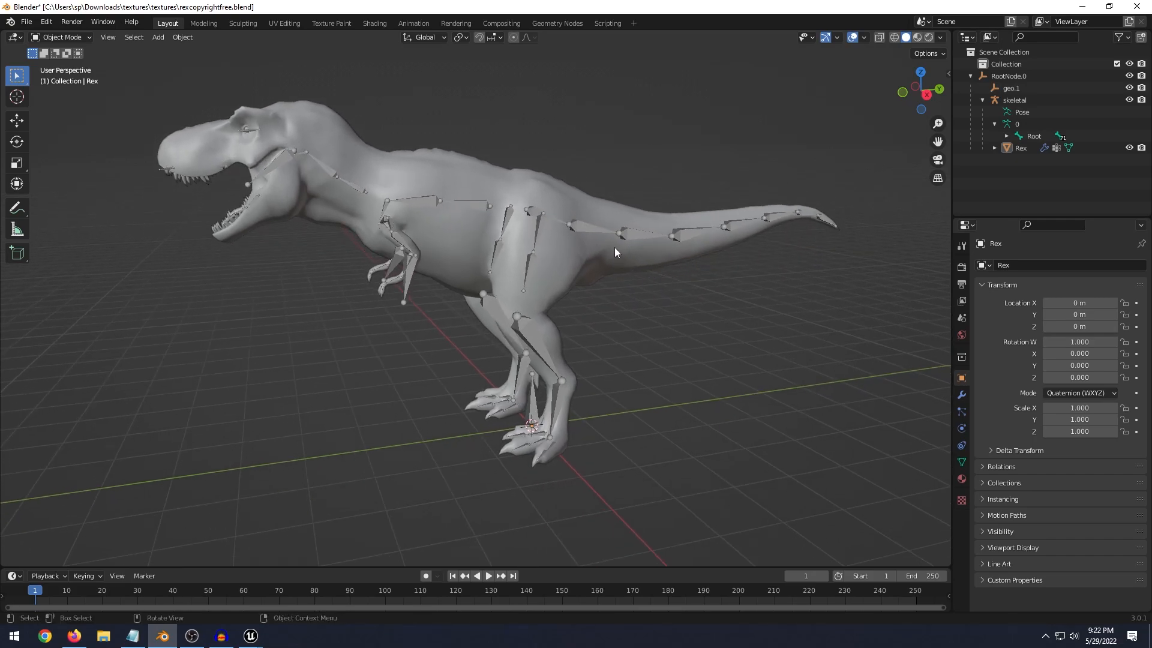
middle_click_drag(616, 251, 652, 246)
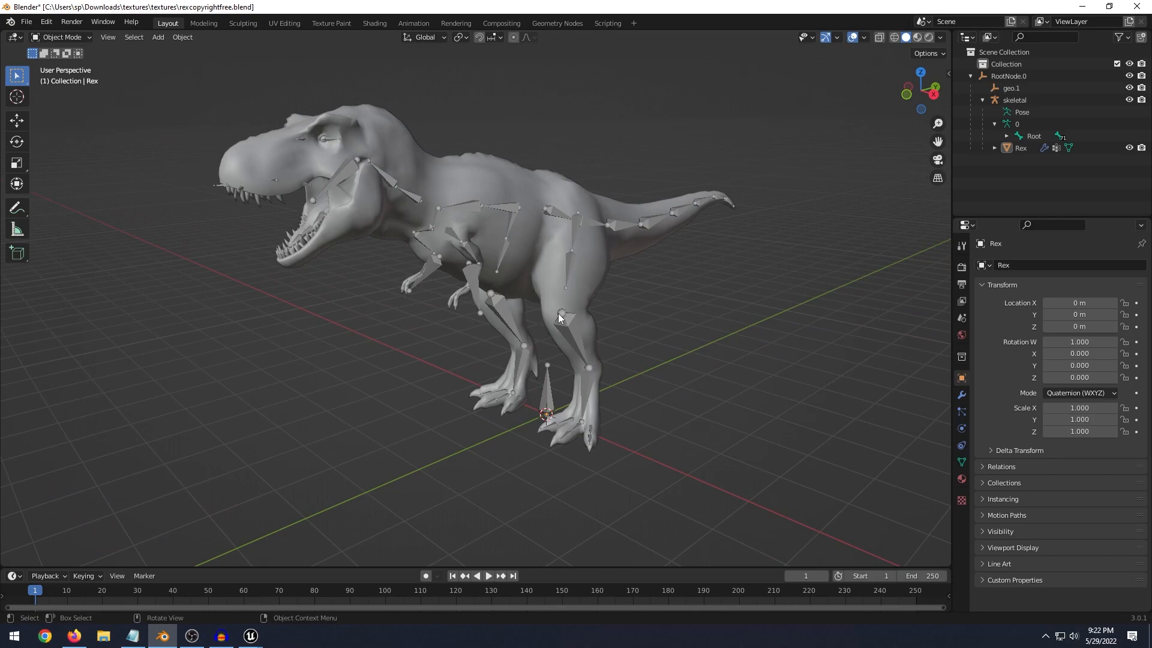
left_click(632, 256)
middle_click_drag(631, 257, 583, 258)
middle_click_drag(524, 228, 513, 261)
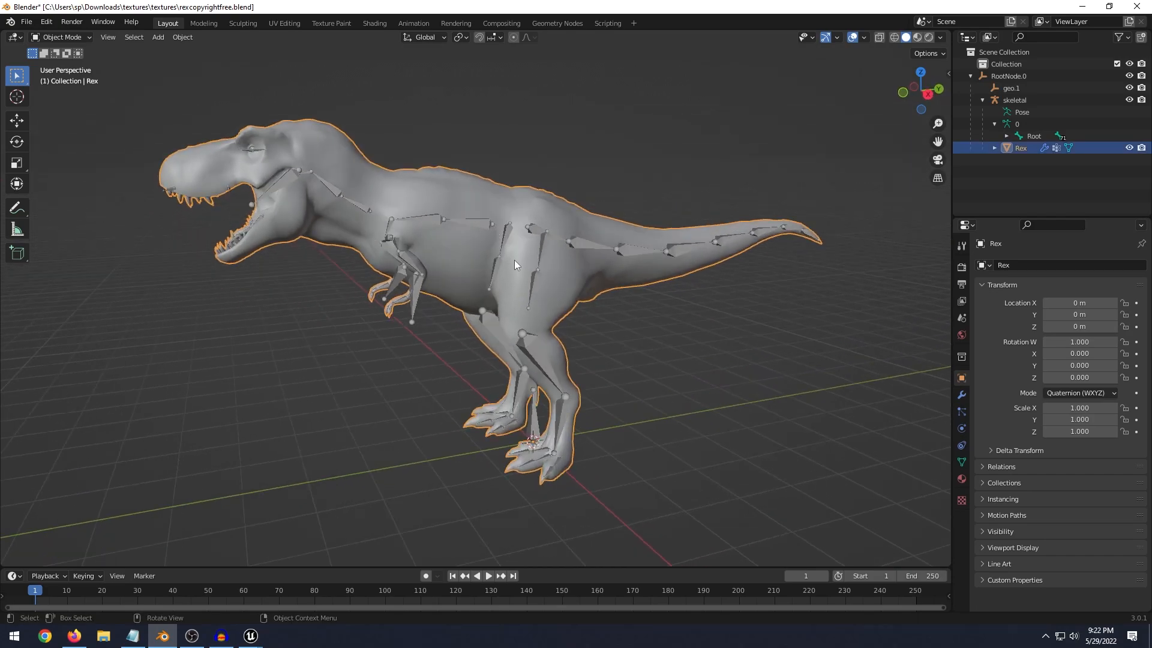
- Select the skeletal armature and switch it to Pose Mode
scroll(572, 303, "up", 3)
left_click(551, 351)
middle_click_drag(591, 351, 555, 355, "shift")
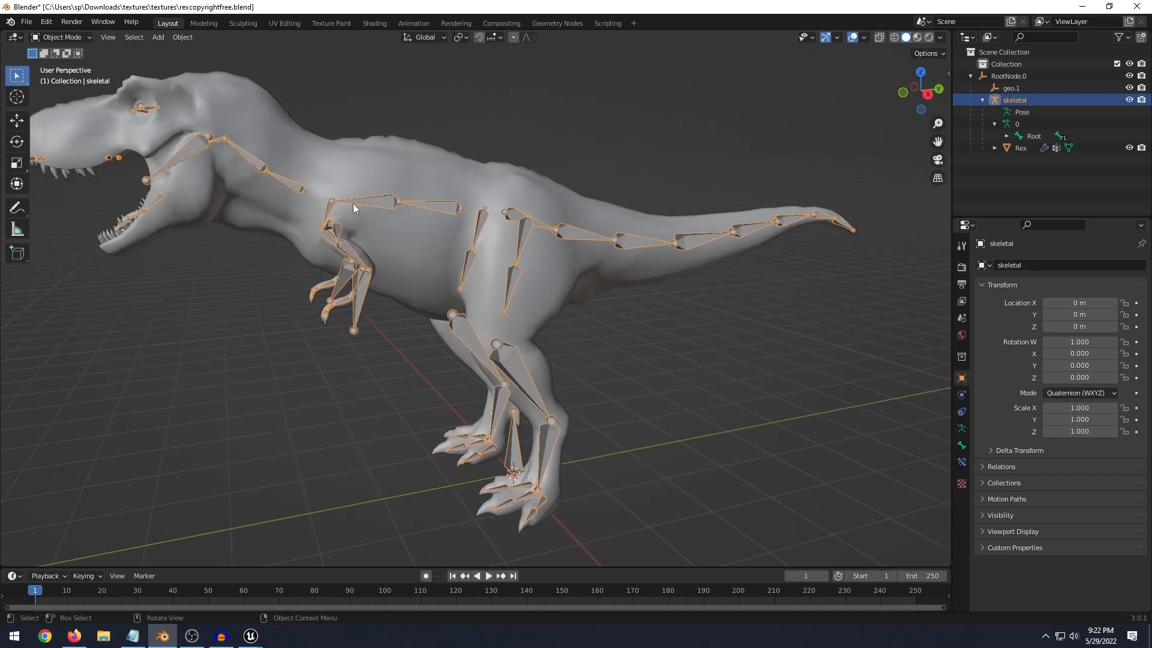
middle_click_drag(240, 152, 376, 195)
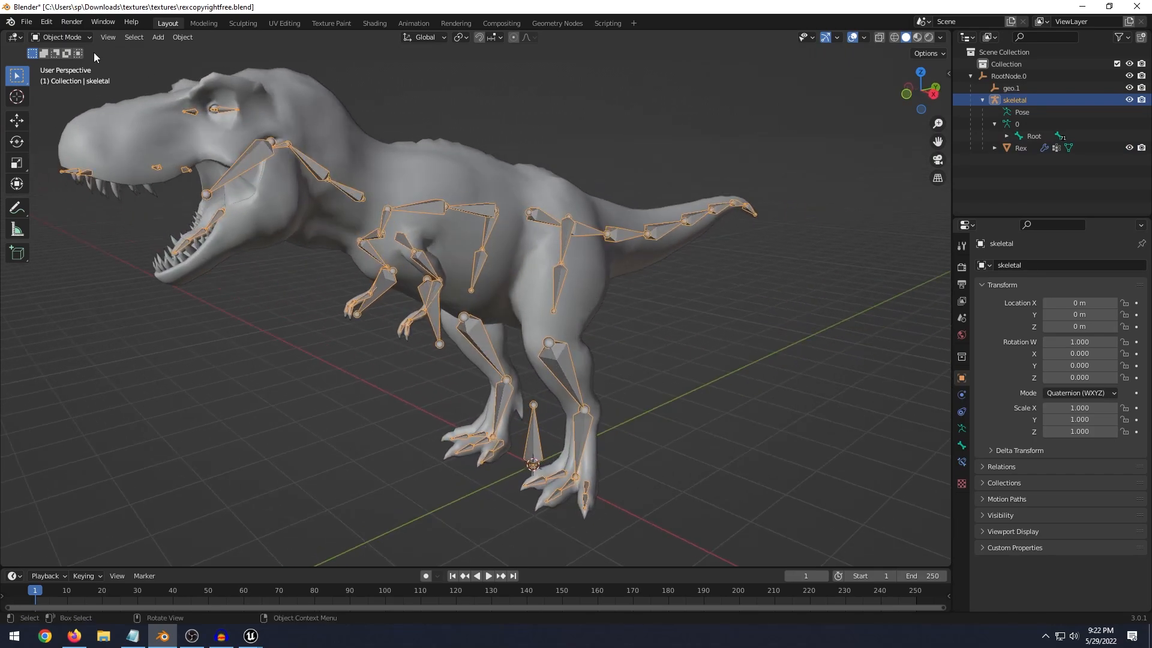
left_click(68, 39)
left_click(60, 79)
middle_click_drag(491, 218, 498, 268)
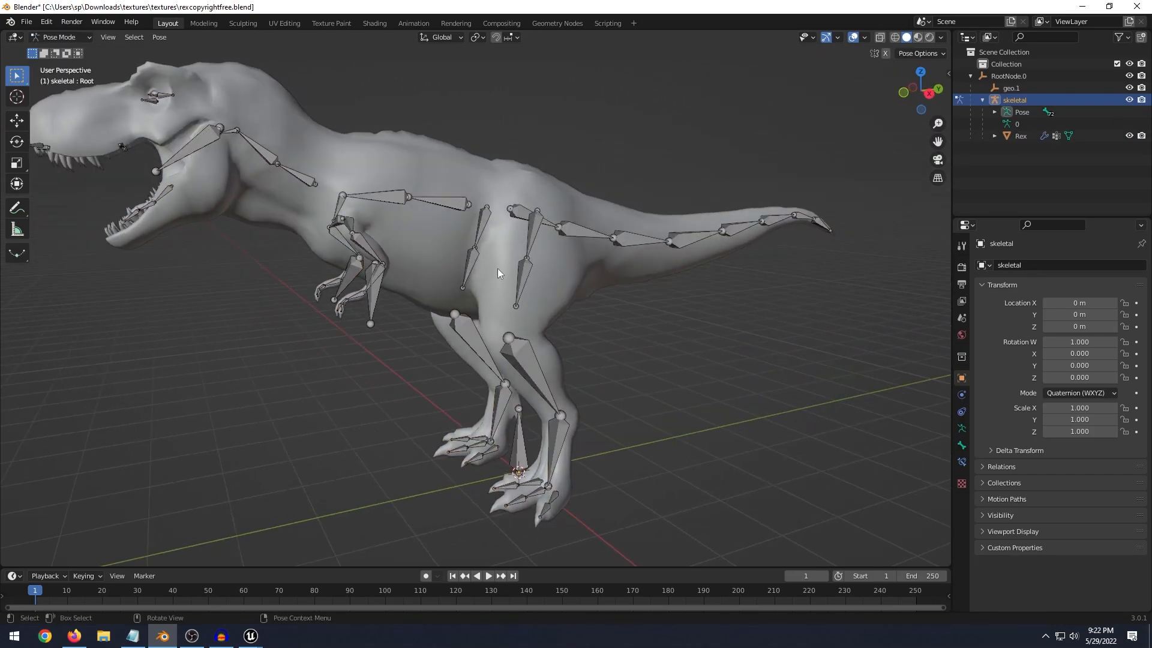
- Try moving the left lower leg bone and the left upper leg bone of the rig
left_click(517, 359)
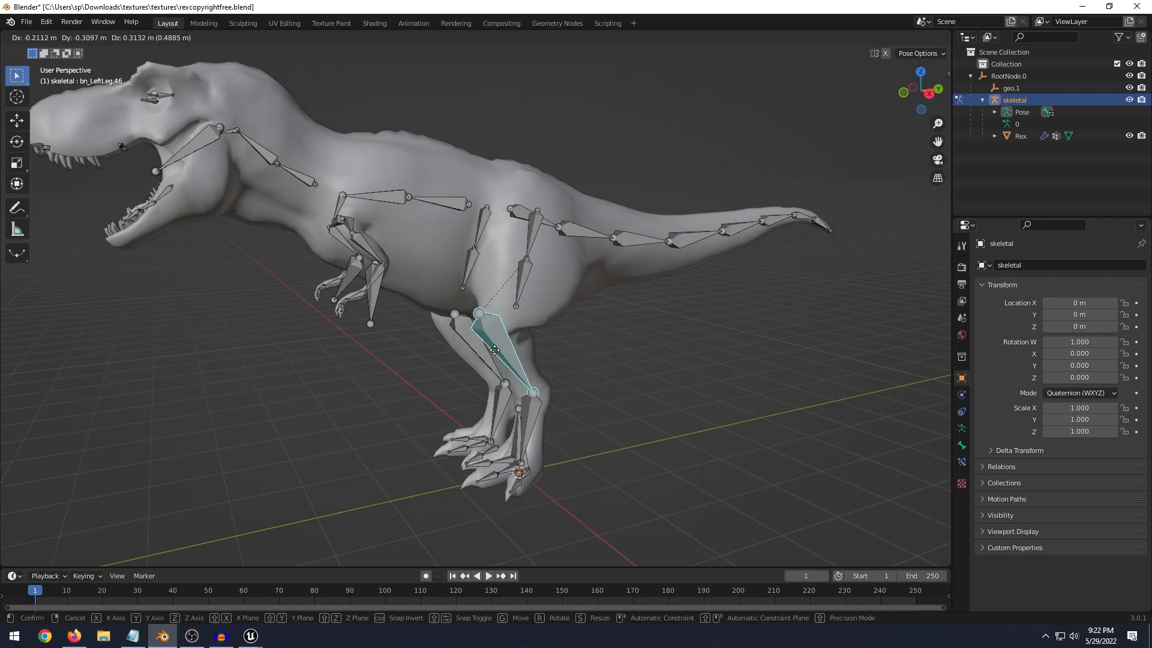
left_click(526, 264)
middle_click_drag(528, 266, 598, 253)
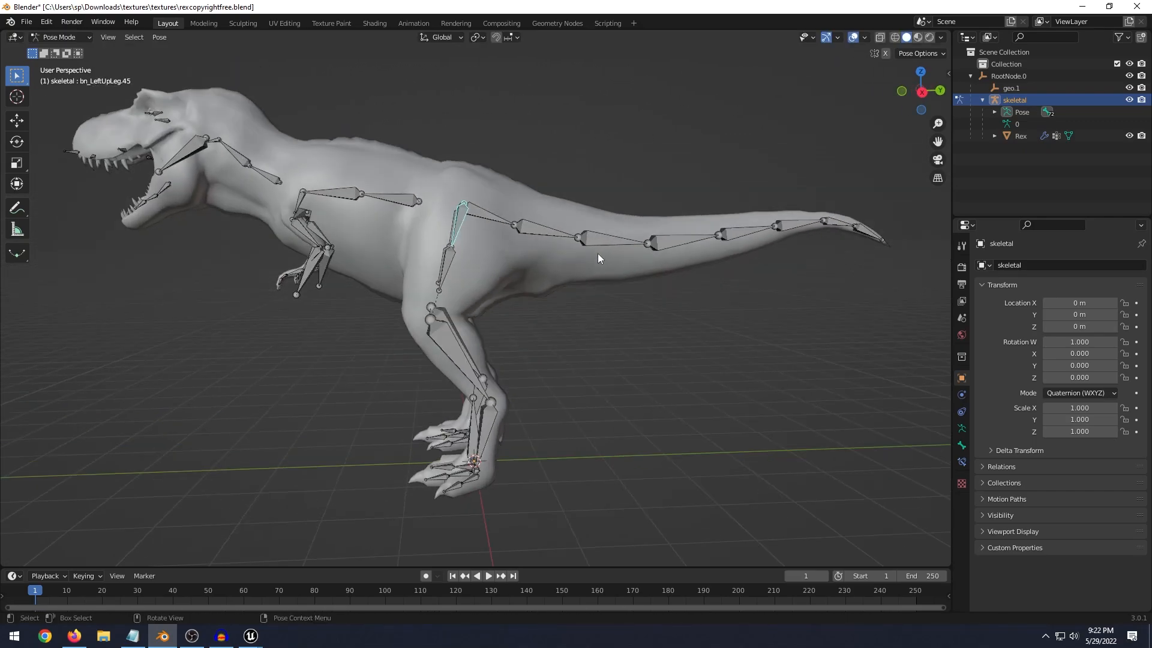
key("g")
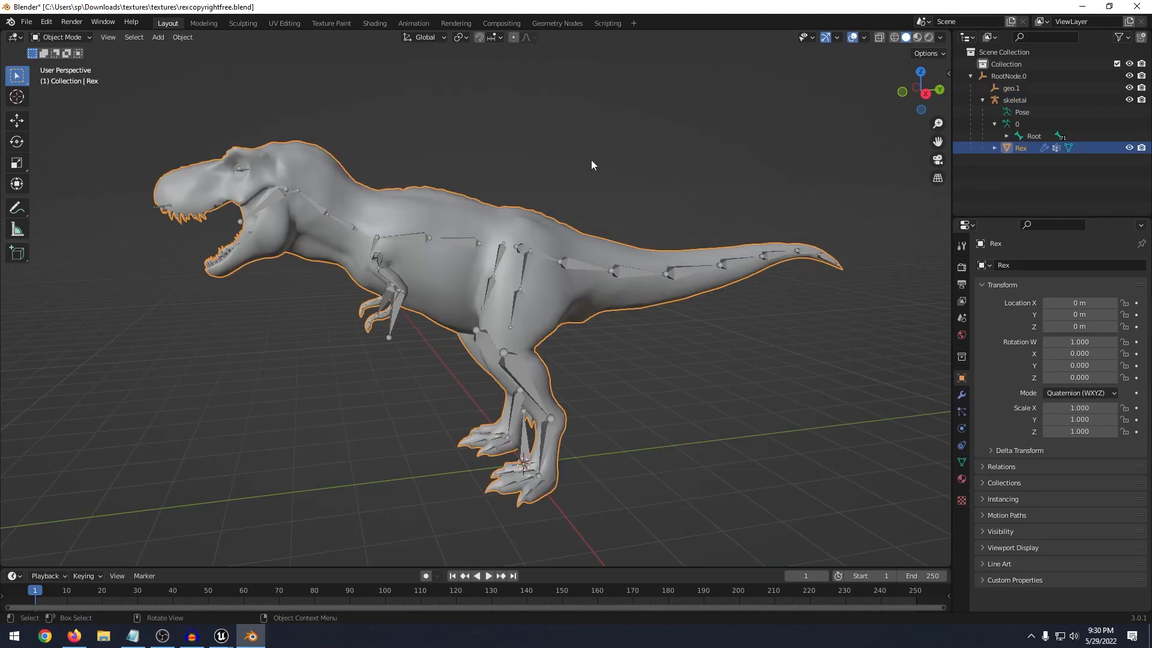
- Select the skeletal armature, enter Edit Mode and select the Root bone between the feet
middle_click_drag(589, 167, 612, 170)
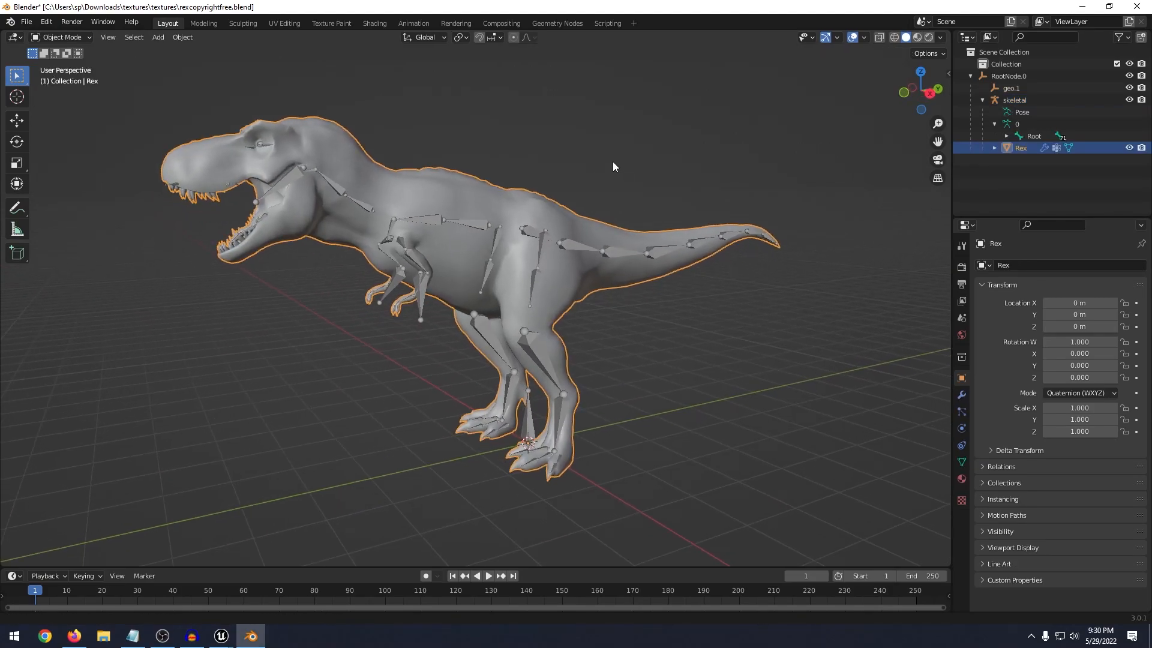
left_click(531, 409)
middle_click_drag(531, 409, 553, 395)
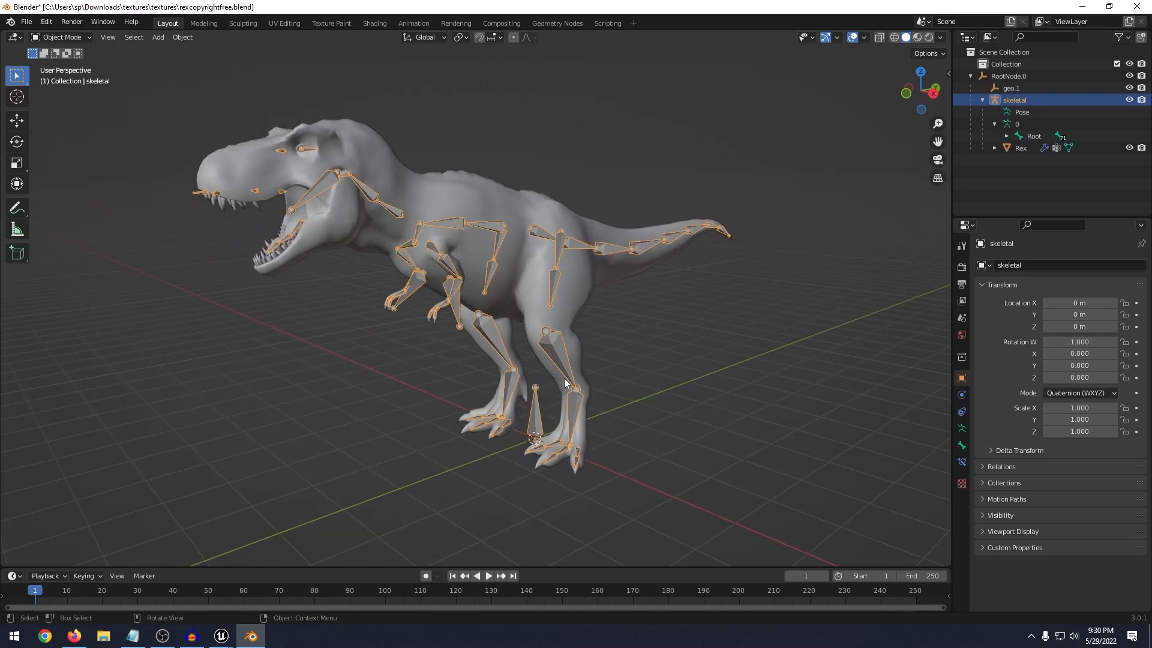
key("Tab")
left_click(535, 414)
middle_click_drag(535, 414, 557, 320)
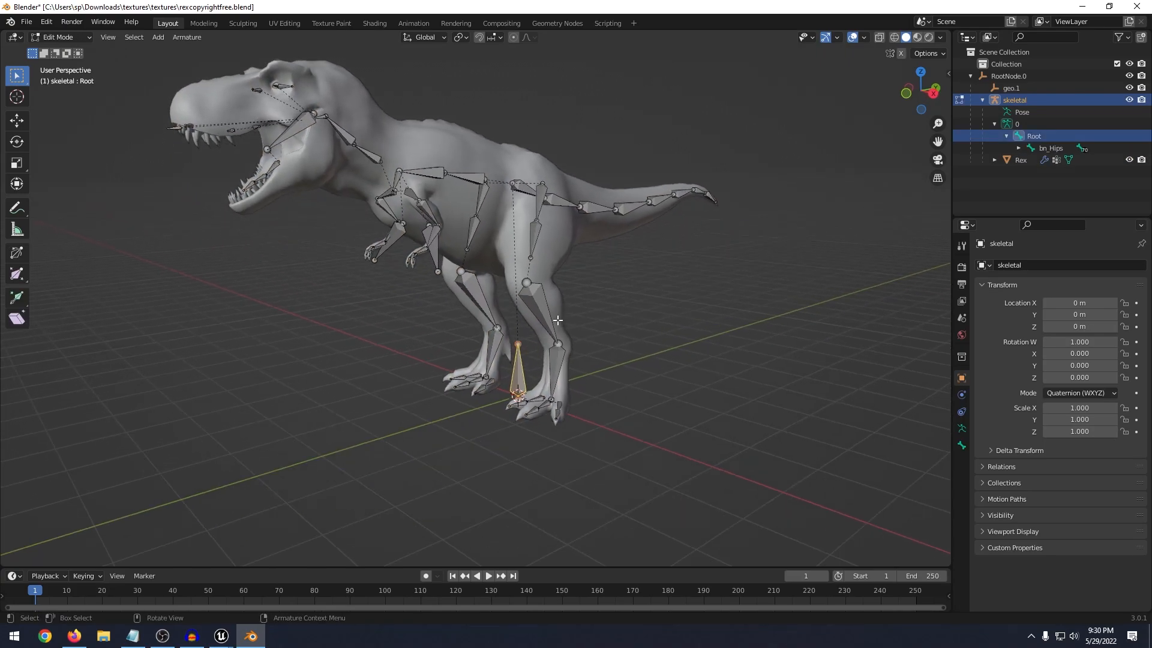
- Try moving the first tail bone at the hips out of its place in the rig
scroll(555, 330, "up", 3)
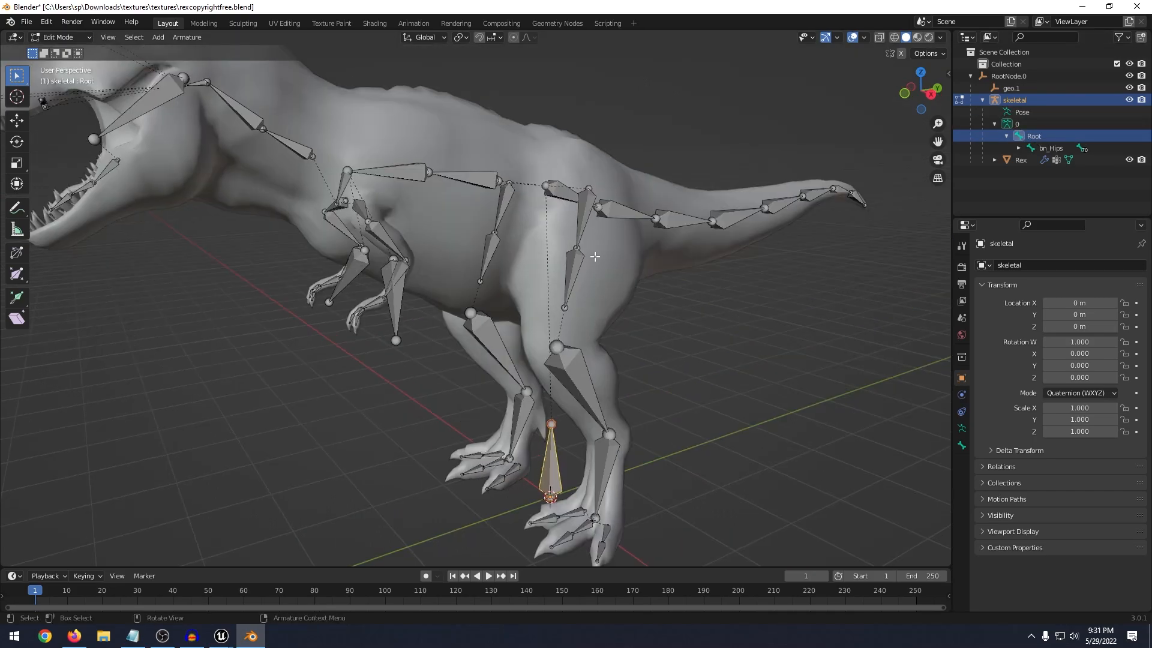
middle_click_drag(594, 257, 612, 308, "shift")
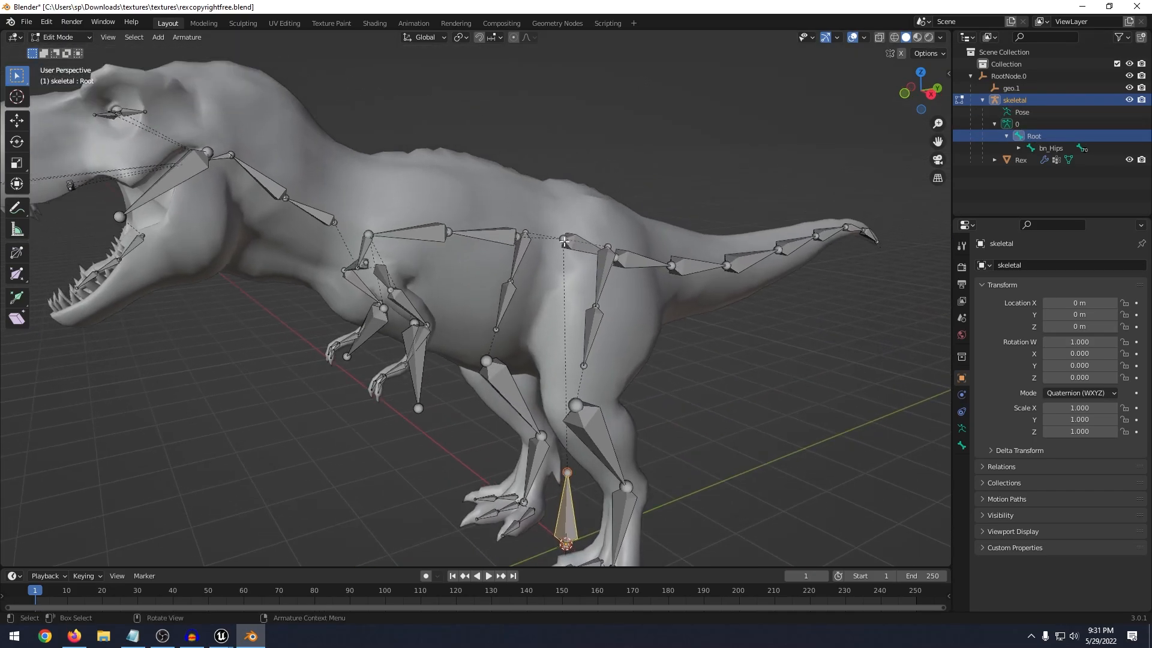
left_click(562, 239)
scroll(564, 240, "up", 8)
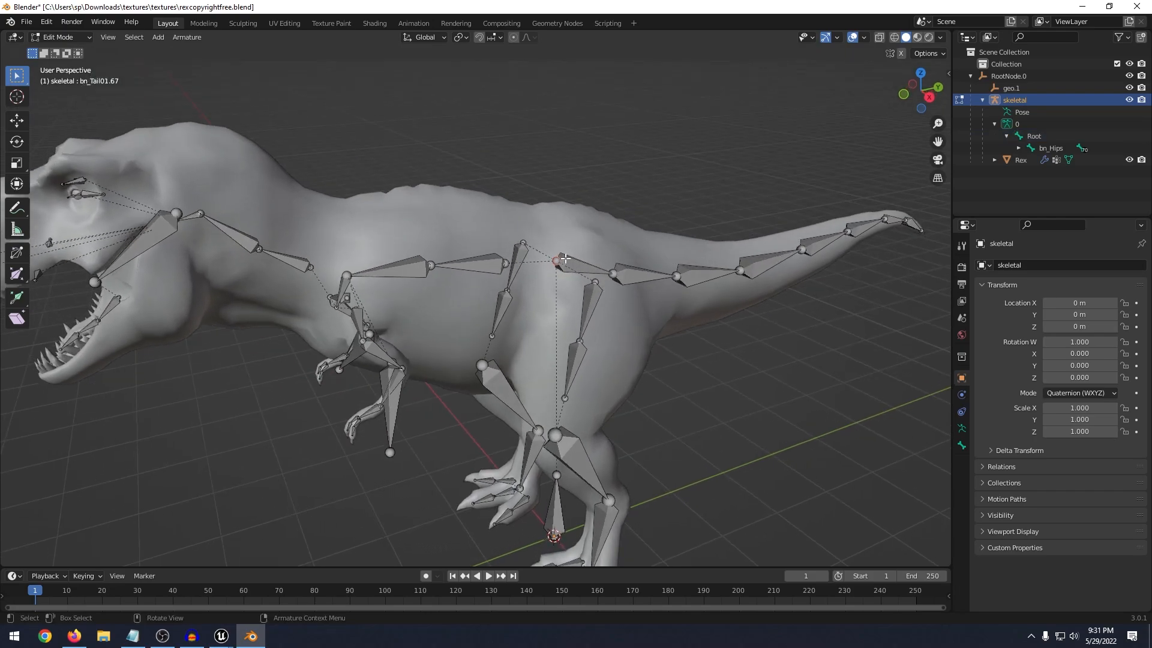
left_click(610, 303)
key("g")
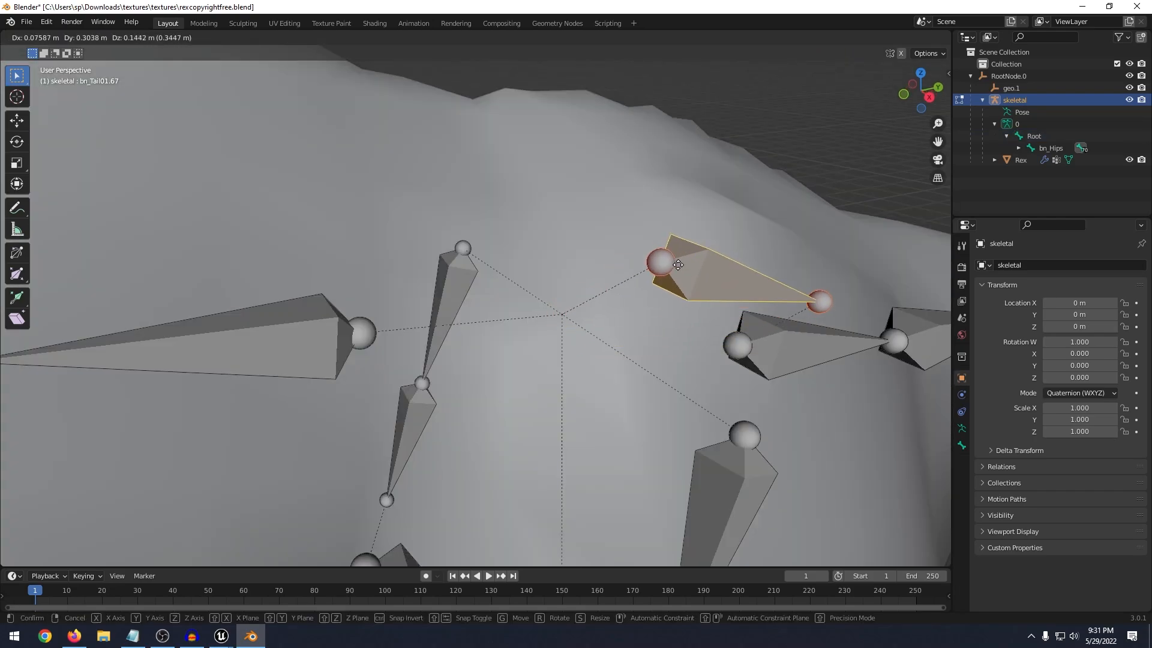
left_click(576, 312)
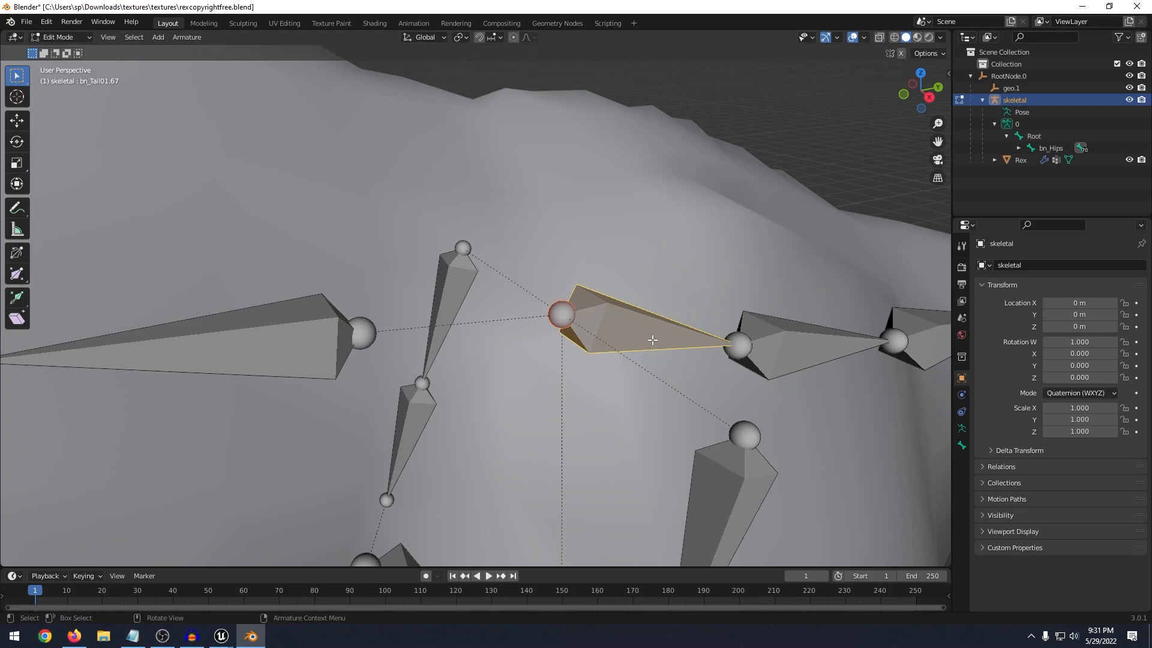
scroll(524, 310, "down", 8)
- Return the skeletal armature to Object Mode
middle_click_drag(524, 310, 570, 270)
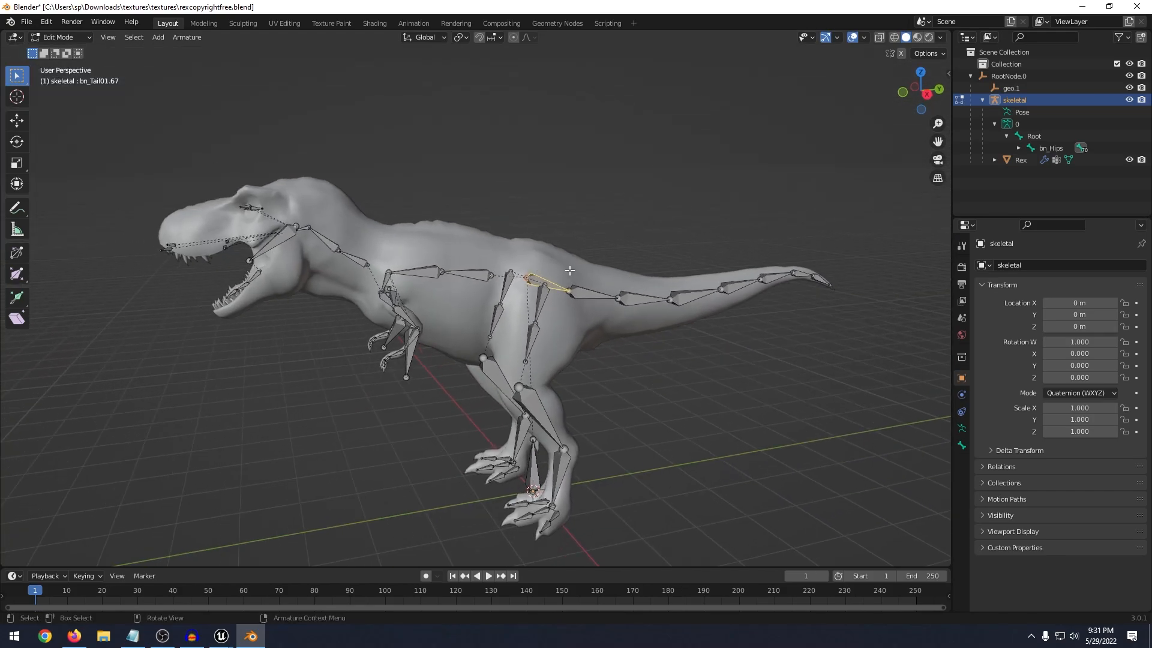
scroll(551, 466, "up", 2)
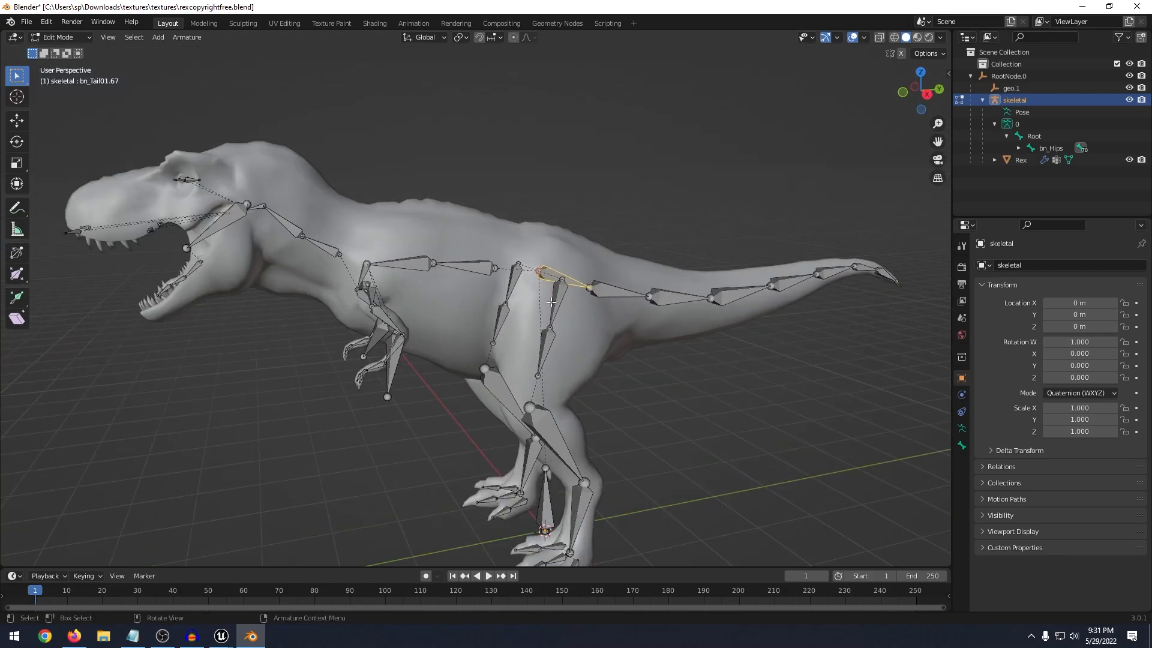
middle_click_drag(567, 453, 606, 346)
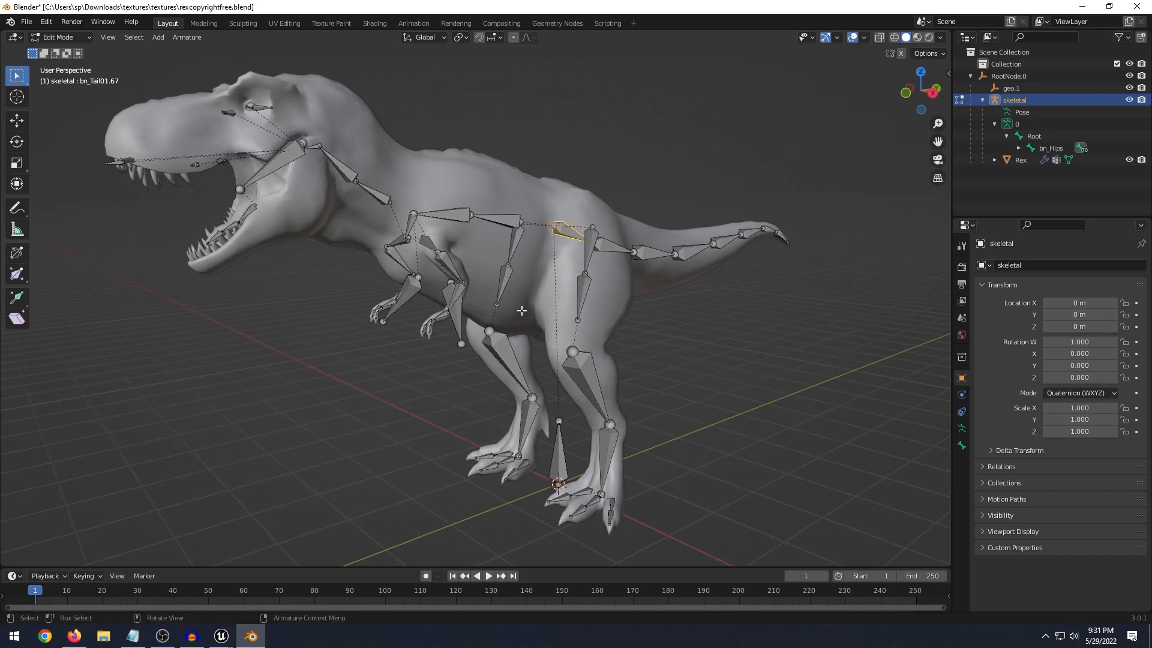
middle_click_drag(599, 449, 509, 328)
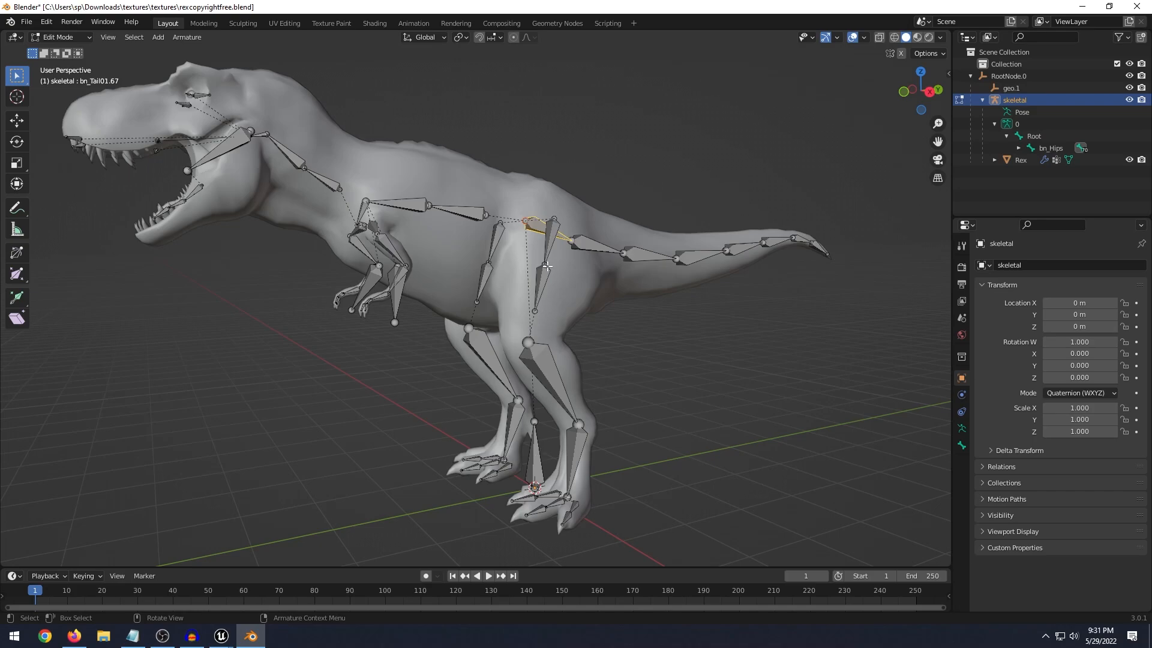
key("Tab")
scroll(534, 255, "down", 3)
scroll(517, 234, "up", 1)
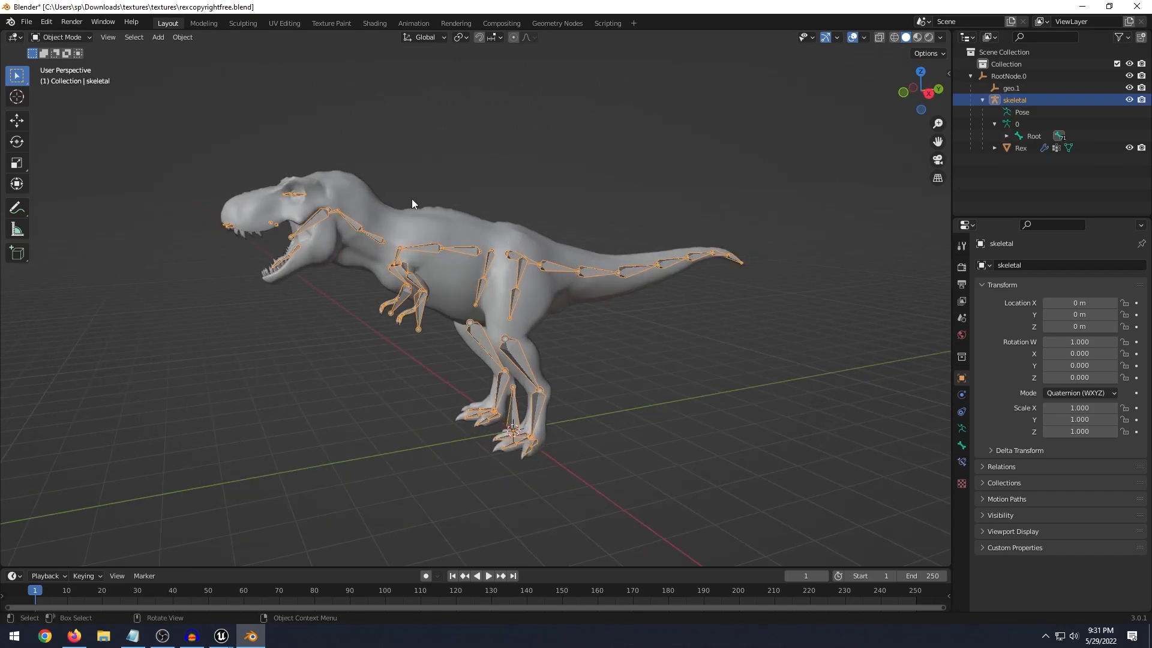
scroll(491, 192, "up", 1)
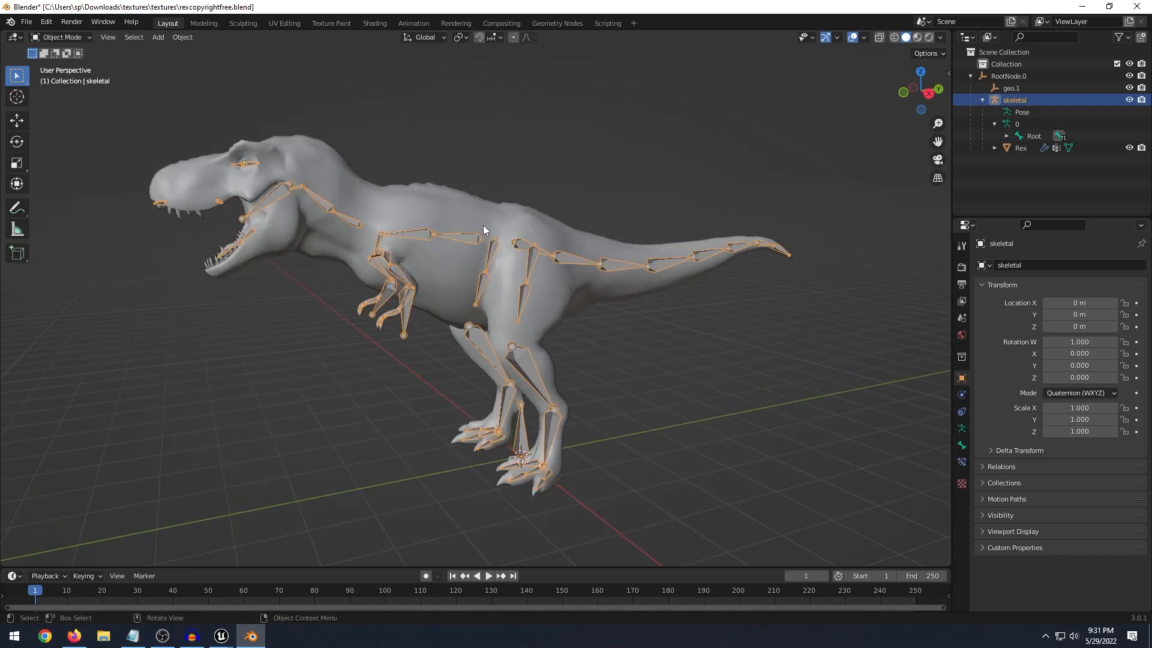
- Select the Rex mesh together with the skeletal armature
left_click_drag(470, 186, 494, 199, "shift")
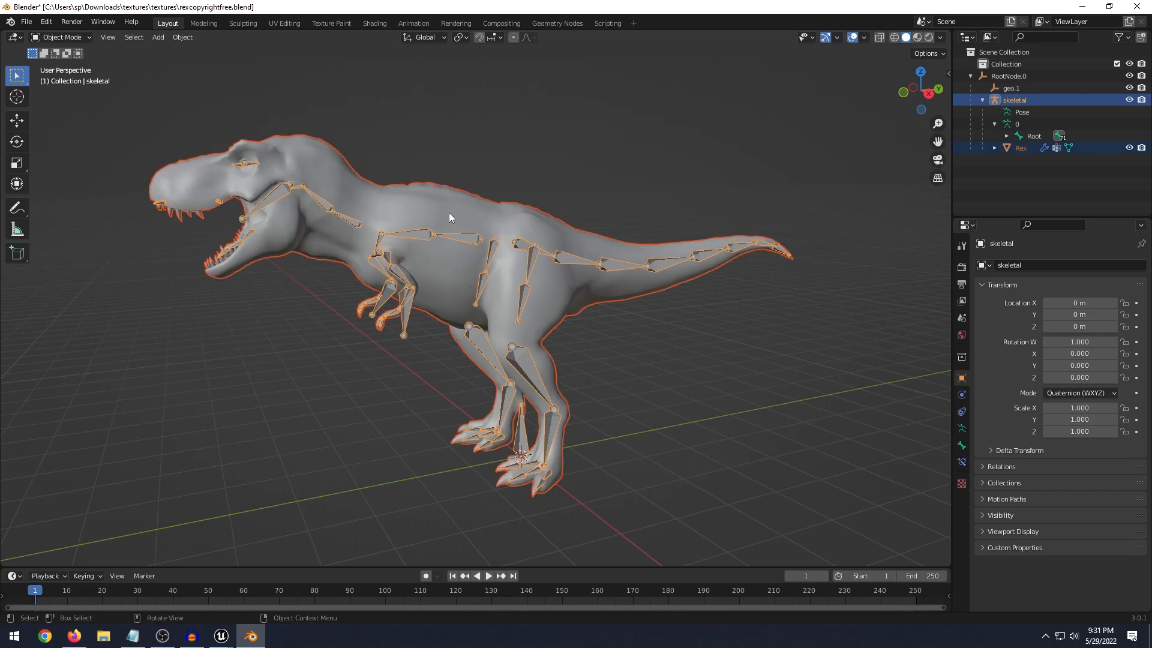
middle_click_drag(409, 204, 501, 235)
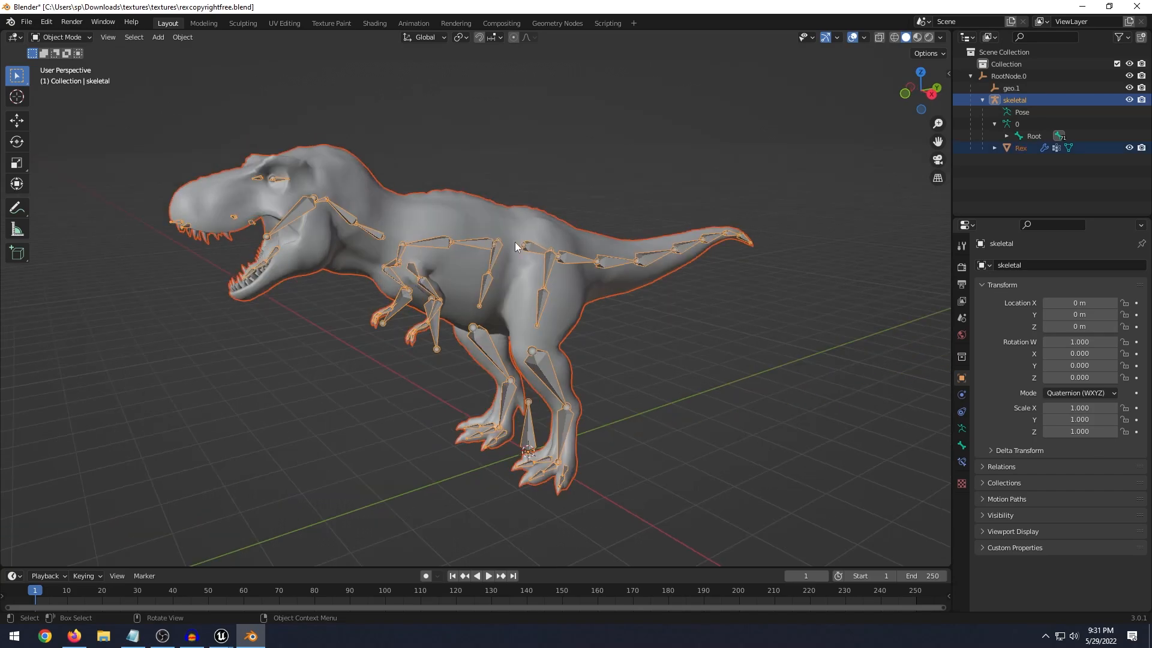
left_click(468, 151)
key("b")
left_click_drag(468, 151, 580, 303)
- Set up an FBX export under the file name rexcopyrightfree.fbx, limited to the selected objects
left_click(26, 22)
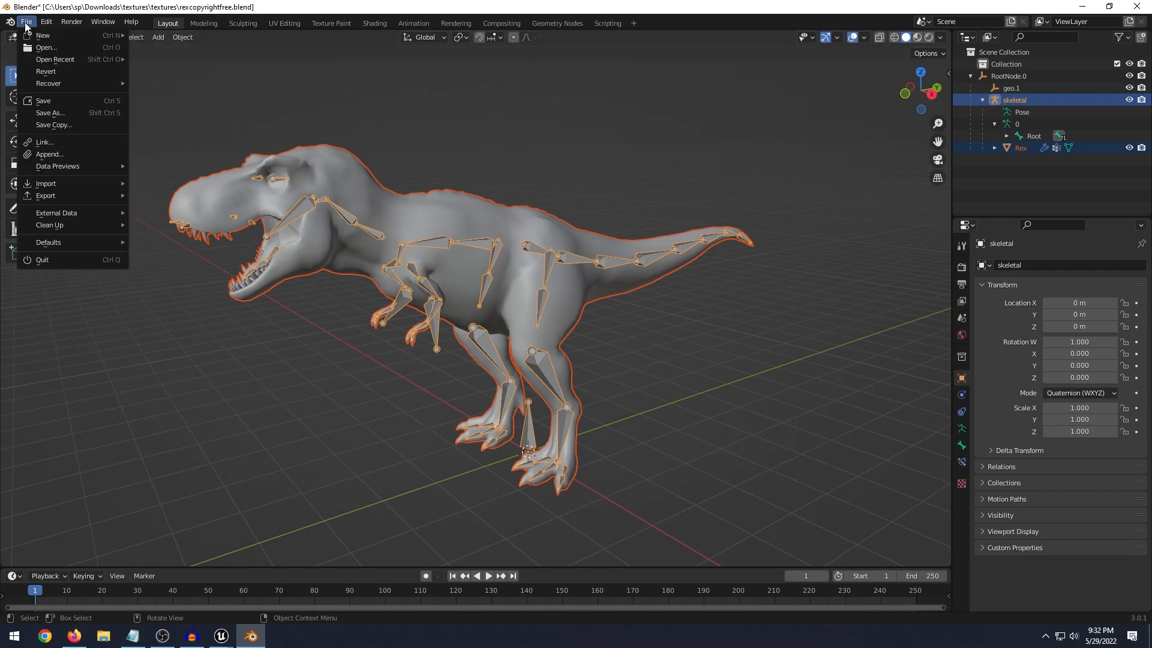
mouse_move(84, 197)
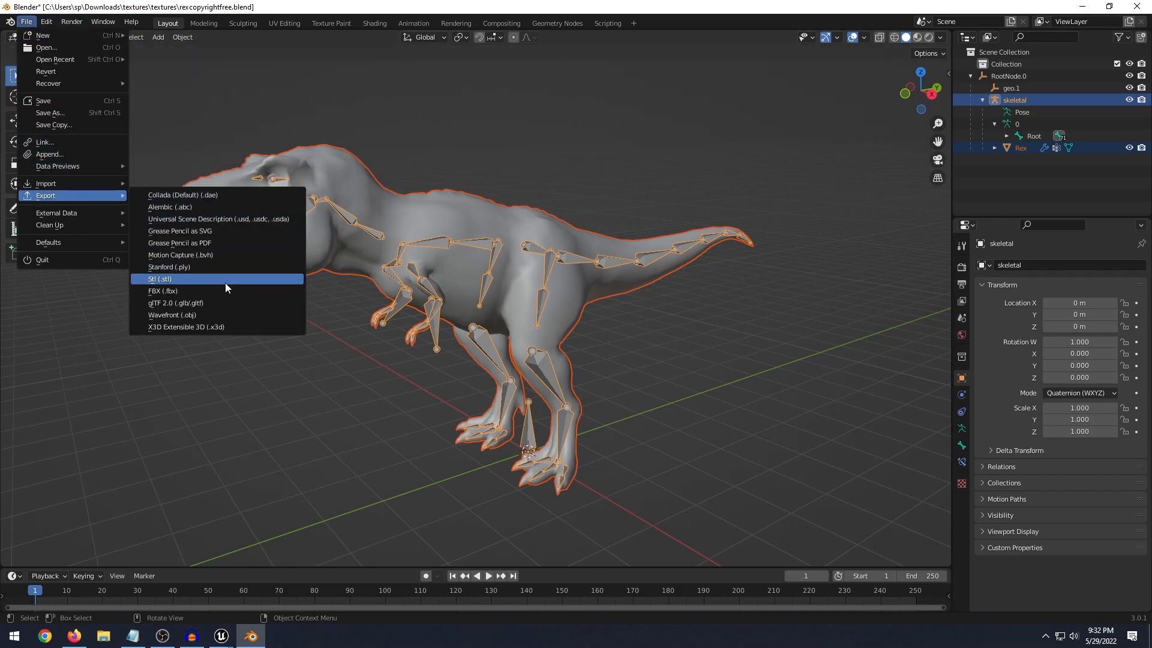
left_click(176, 293)
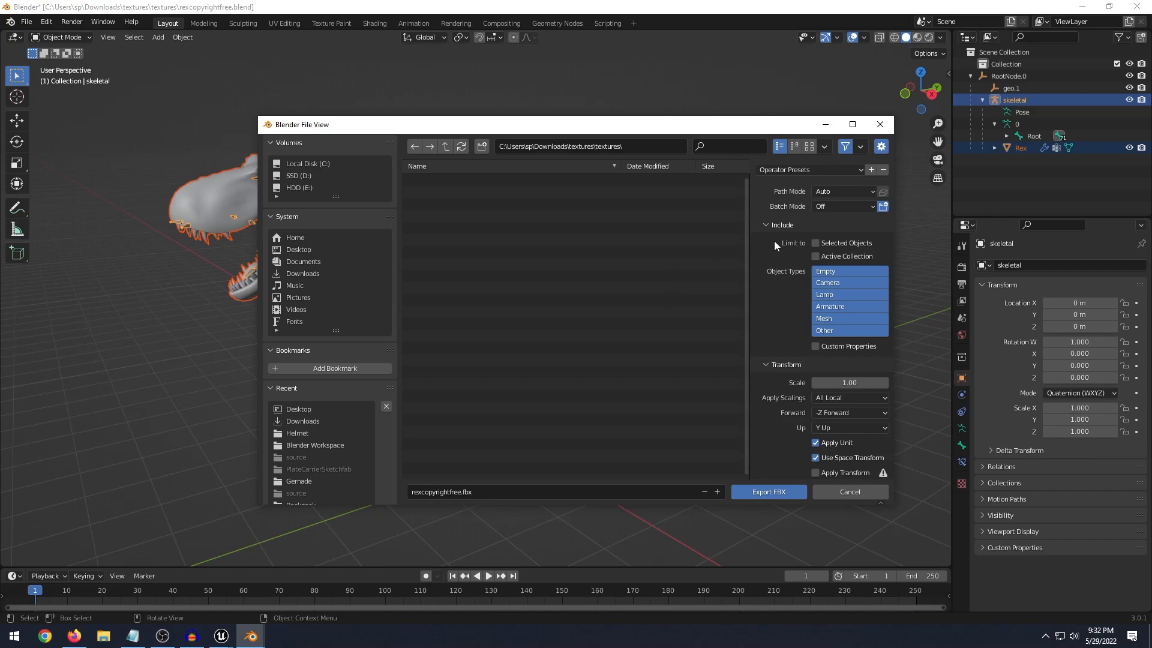
scroll(787, 305, "down", 2)
scroll(787, 303, "up", 2)
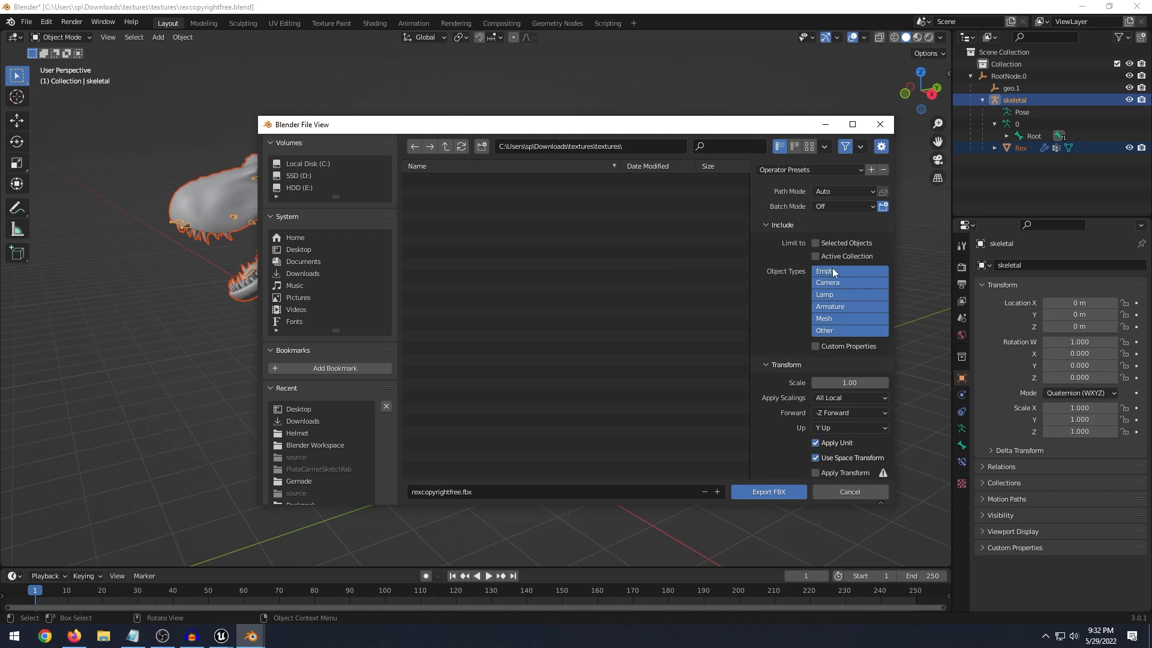
left_click(843, 242)
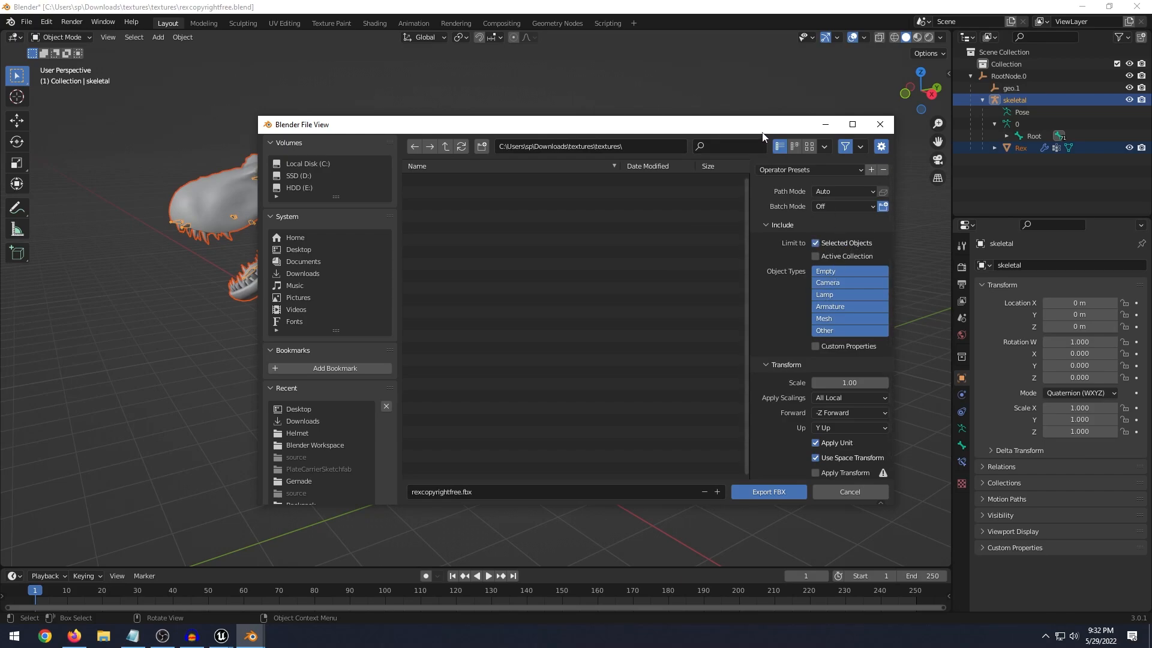
left_click_drag(762, 133, 759, 383)
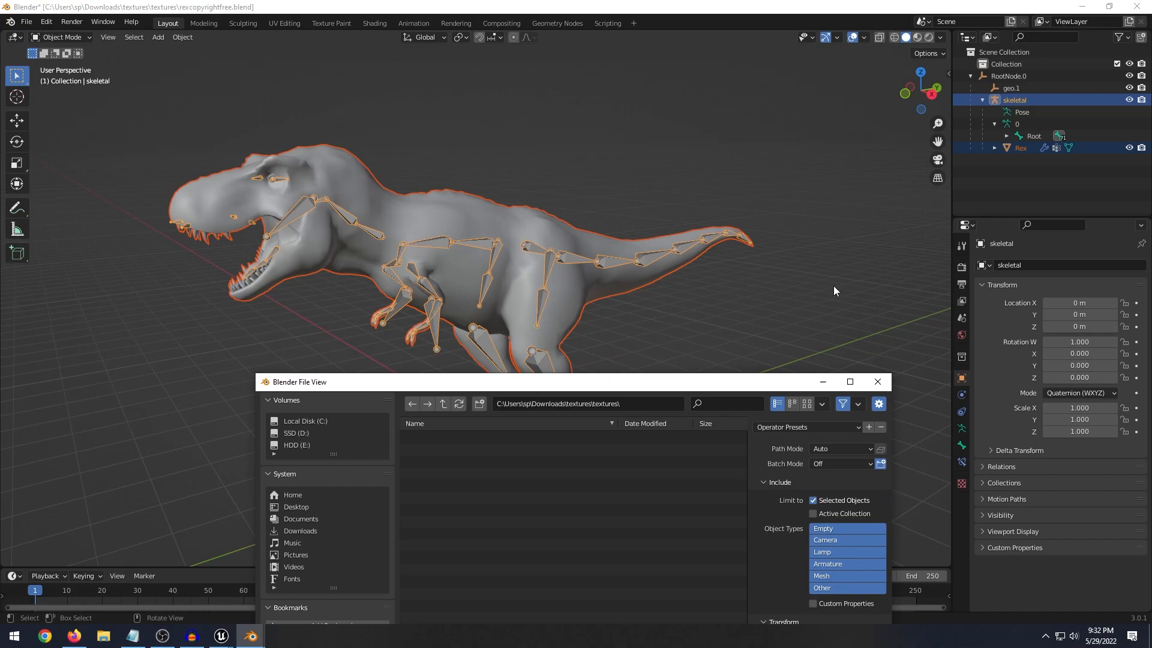
left_click_drag(573, 378, 542, 123)
scroll(744, 303, "down", 2)
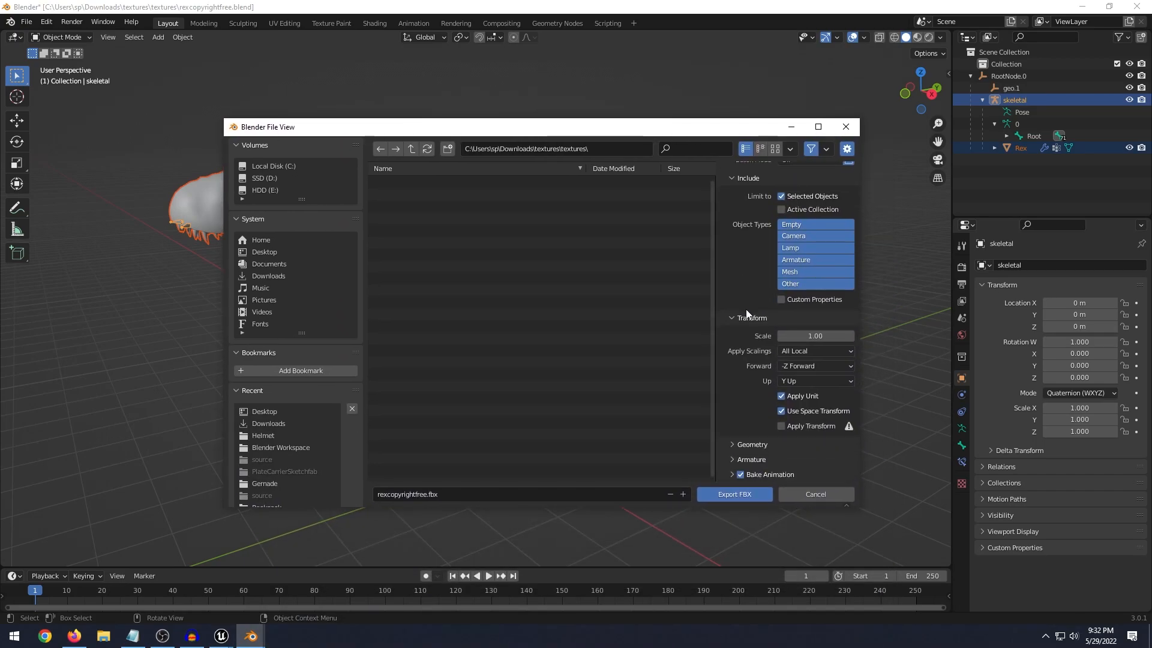
- Set the FBX export's primary bone axis to X Axis and secondary bone axis to -Y Axis, with Add Leaf Bones off
left_click(740, 443)
scroll(751, 425, "down", 3)
left_click(737, 458)
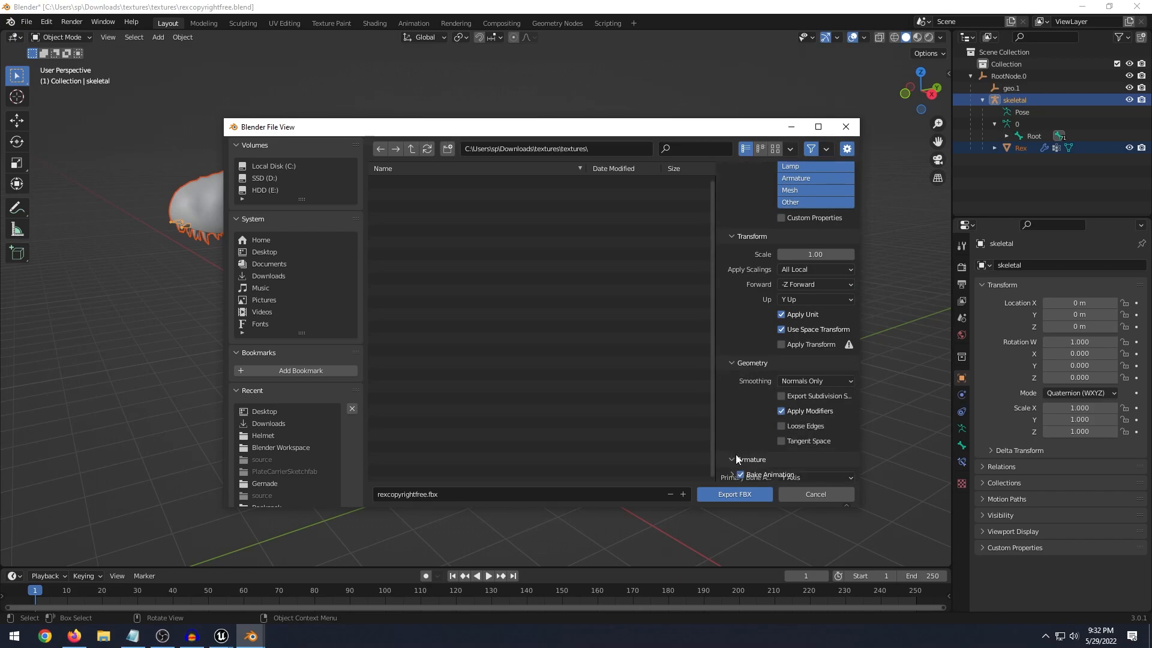
scroll(752, 402, "down", 3)
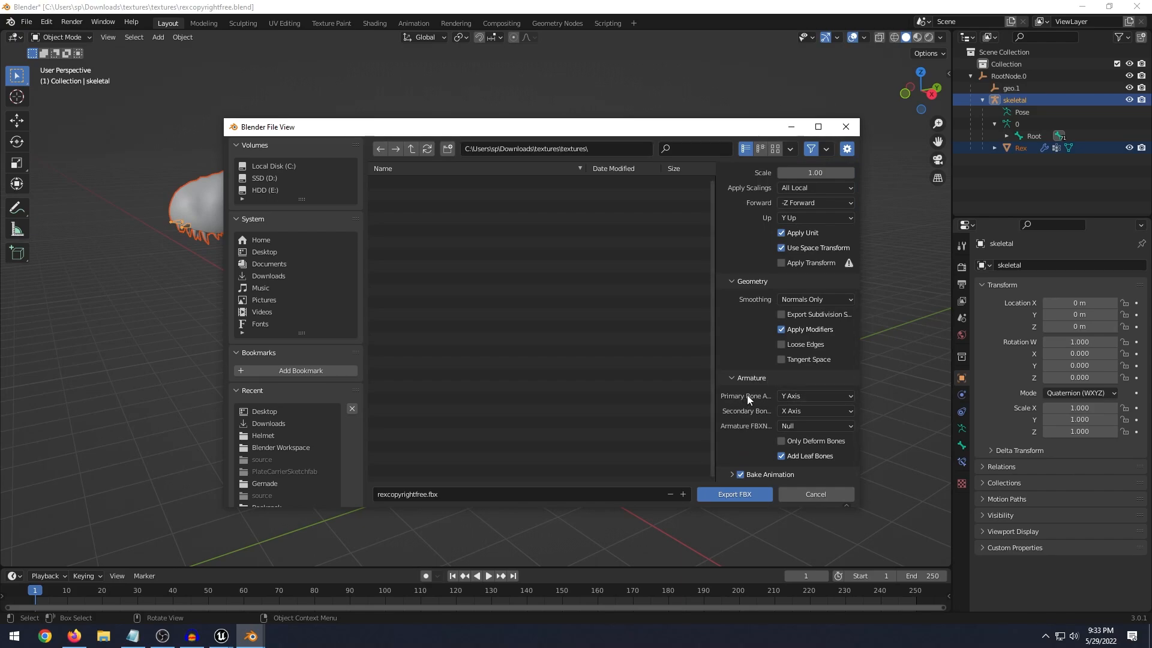
left_click(785, 396)
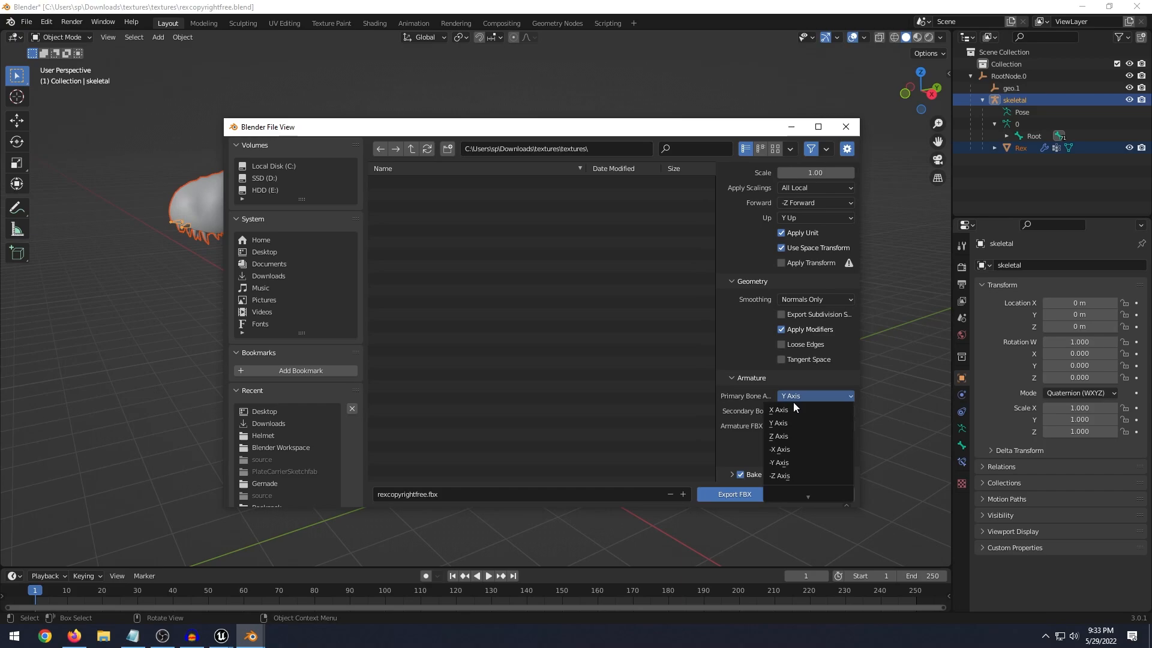
left_click(786, 410)
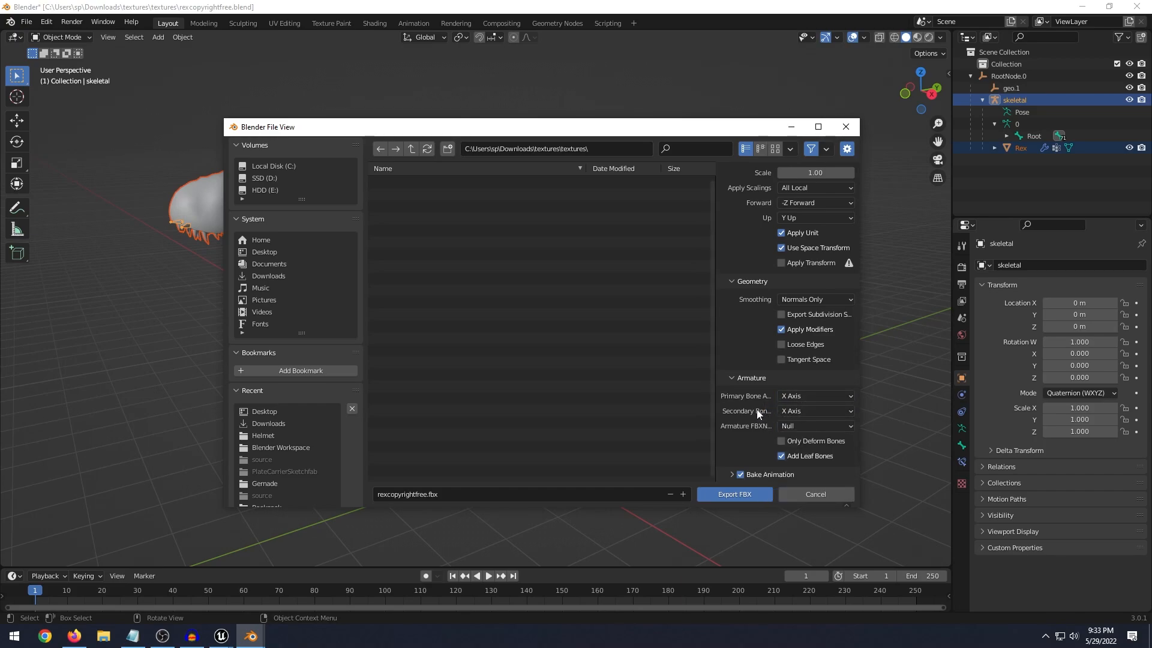
left_click(783, 411)
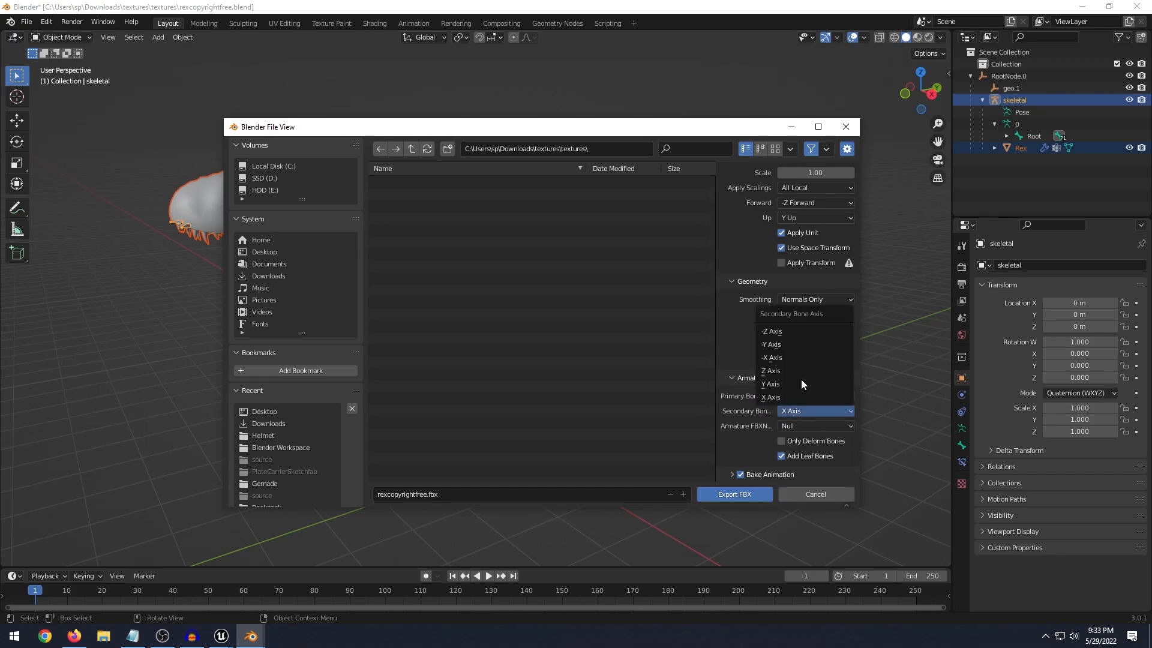
left_click(780, 345)
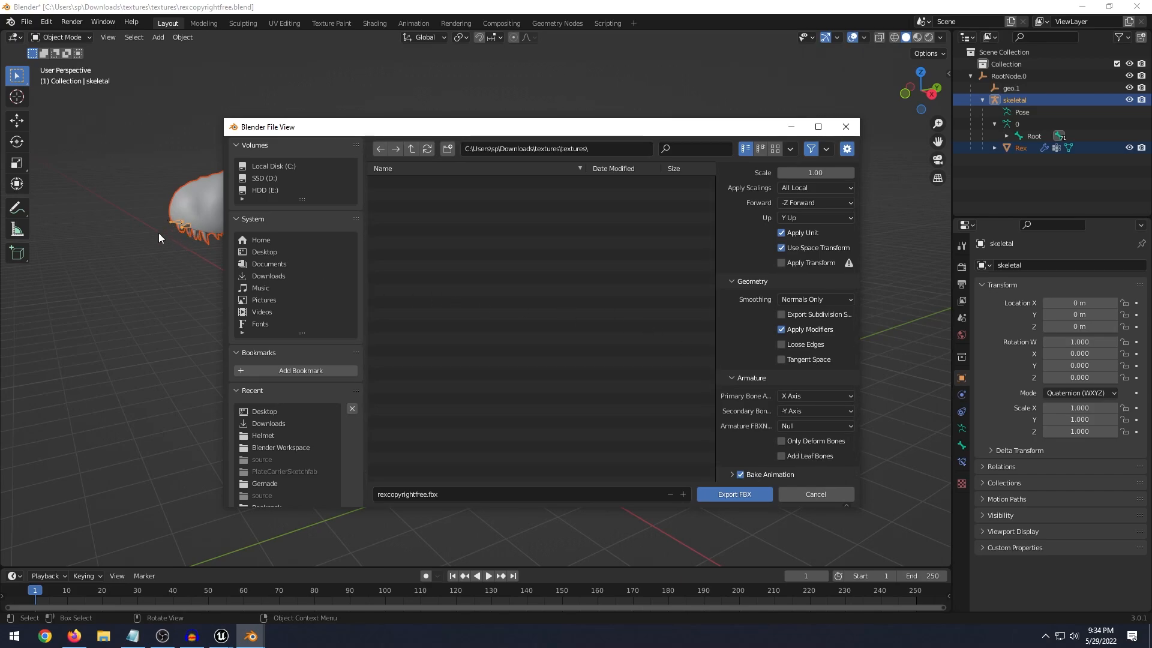
- Turn off Bake Animation for the FBX export and check the remaining transform and geometry options
left_click(732, 474)
scroll(737, 467, "down", 4)
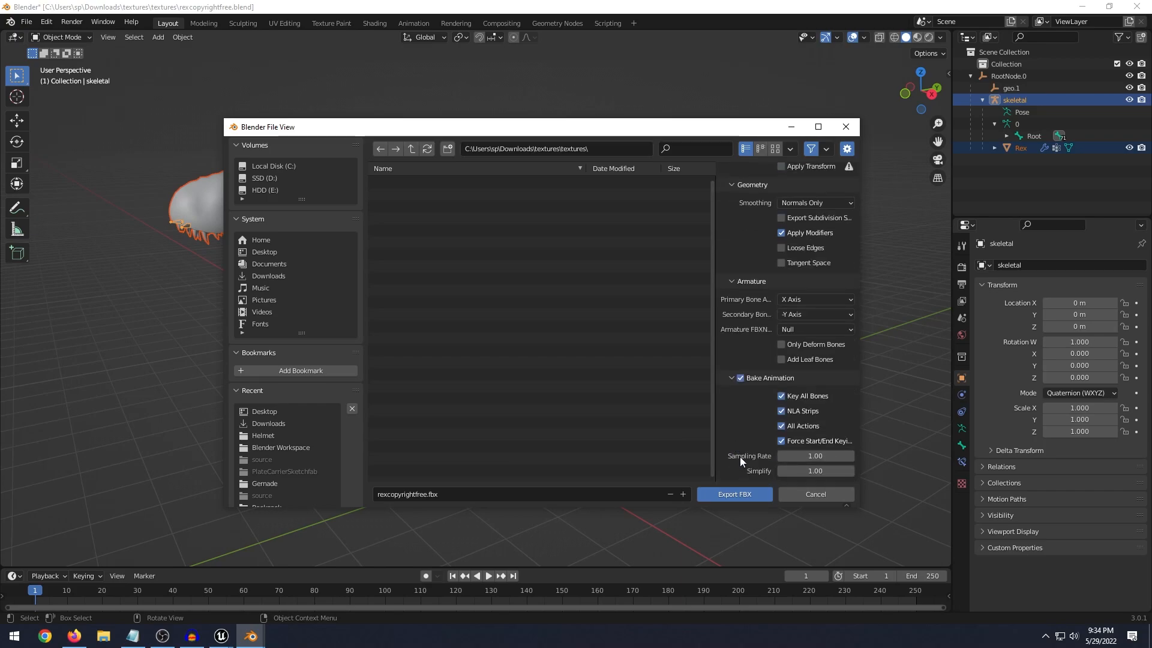
scroll(742, 465, "up", 4)
left_click(741, 474)
scroll(774, 465, "up", 7)
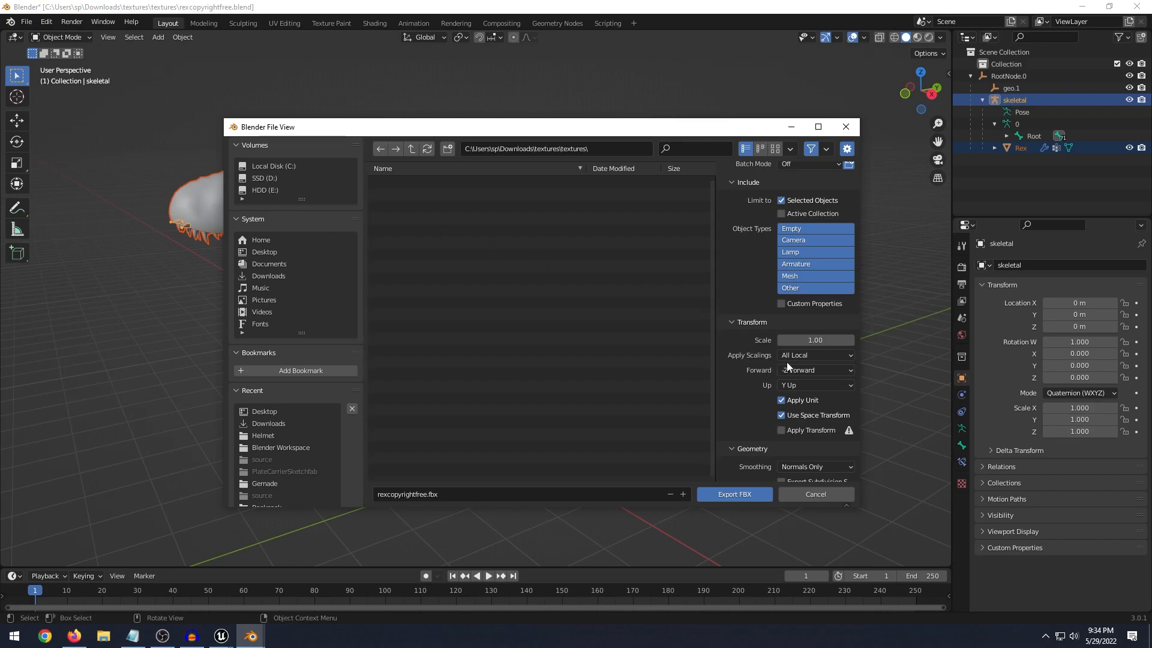
scroll(774, 362, "down", 3)
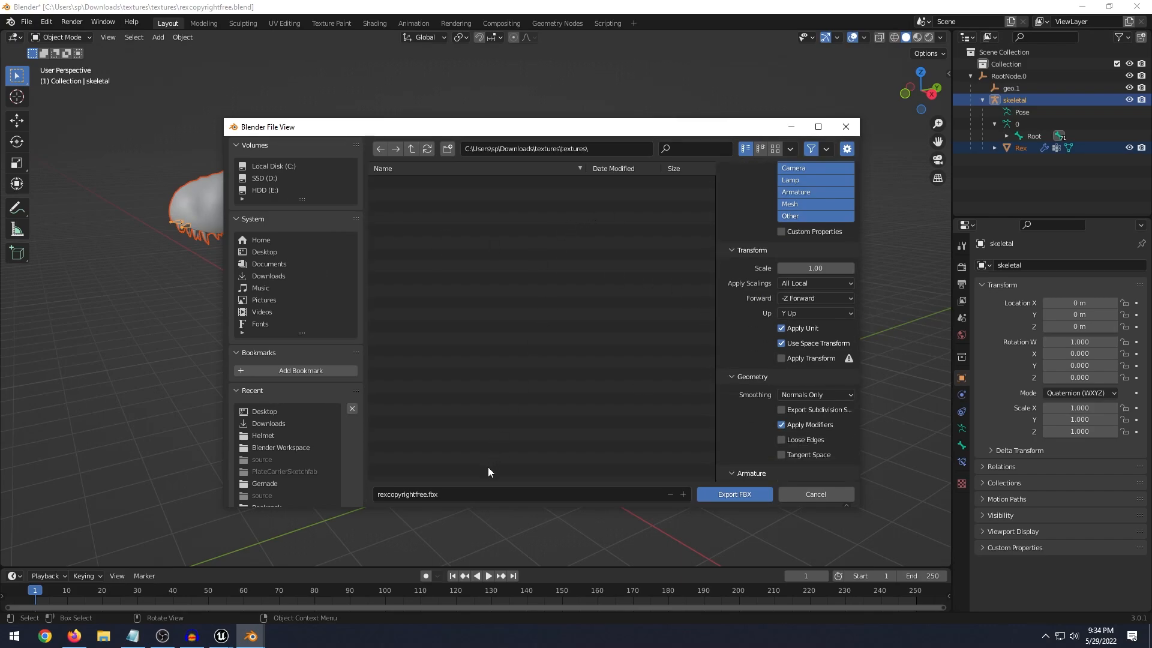
- Export the selected mesh and armature to the Desktop as SK_Rex.fbx
left_click(285, 253)
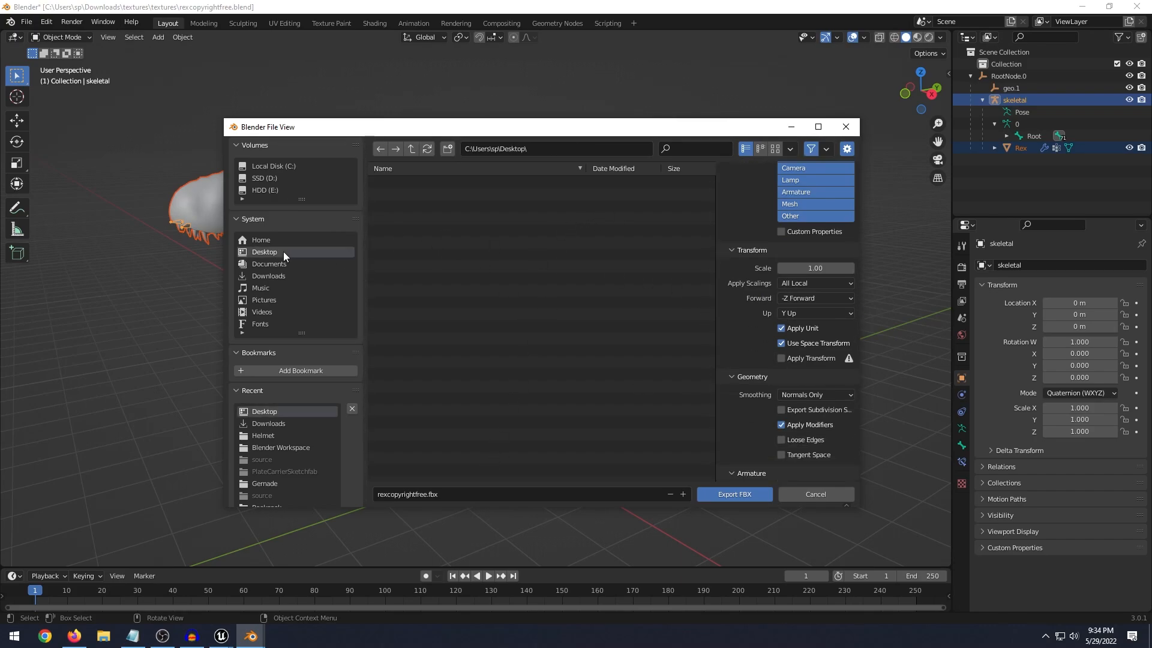
left_click(464, 493)
type("SK_Rex")
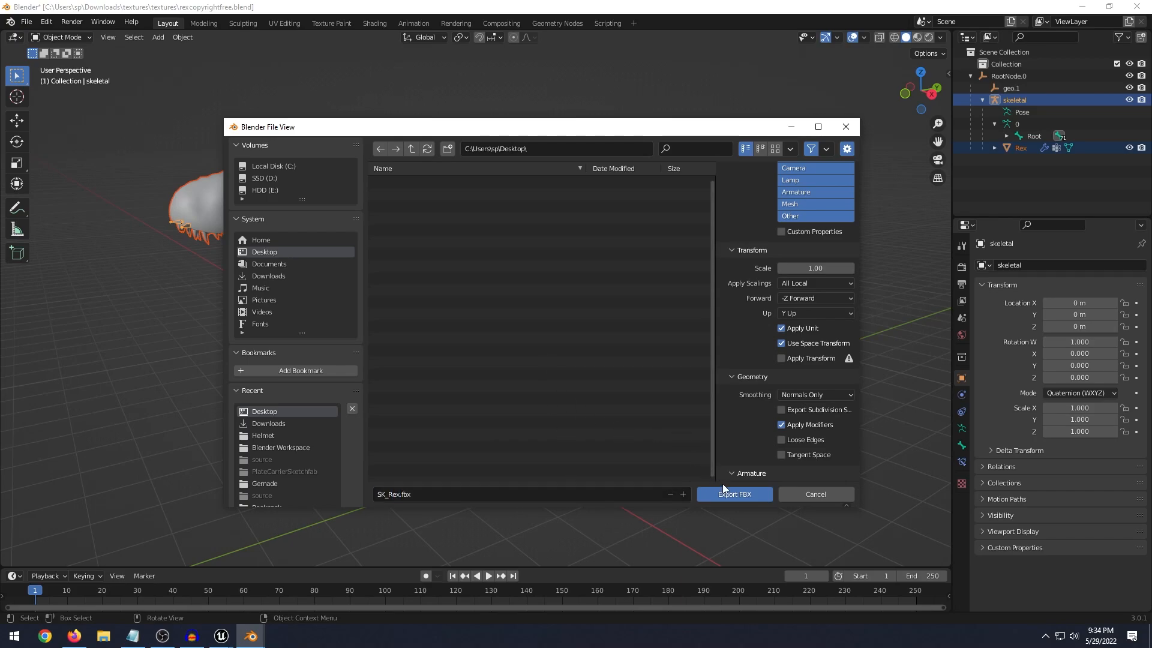
left_click(720, 490)
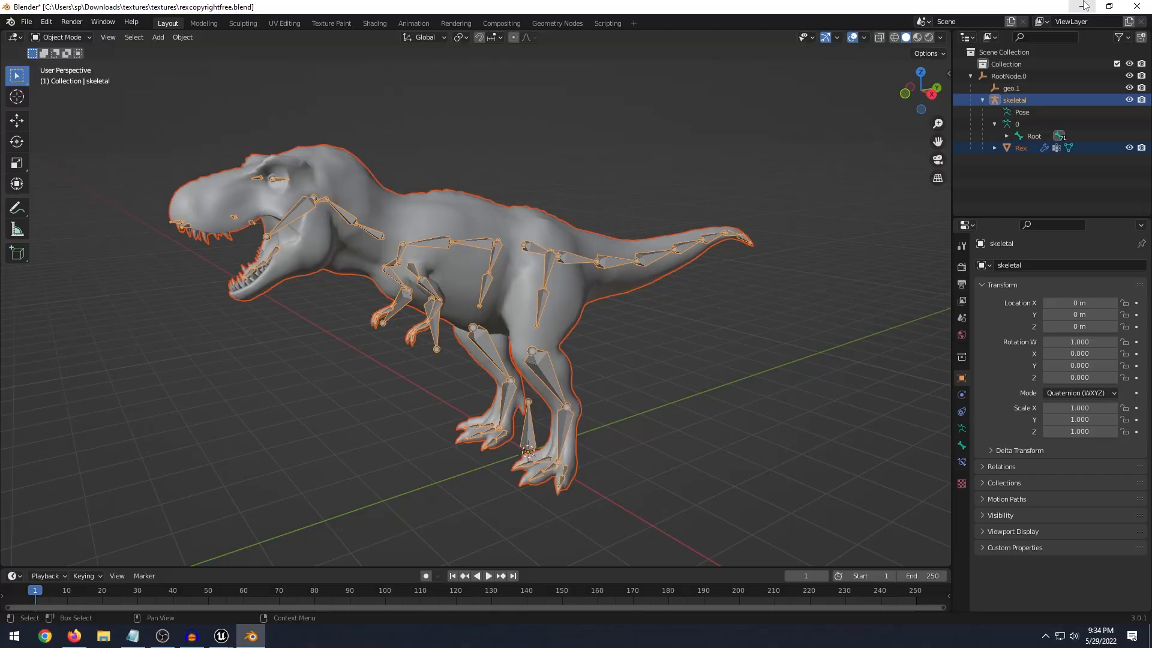
- Switch to the RexControlRig project in Unreal Engine and open the Rex folder under Content
left_click(1084, 6)
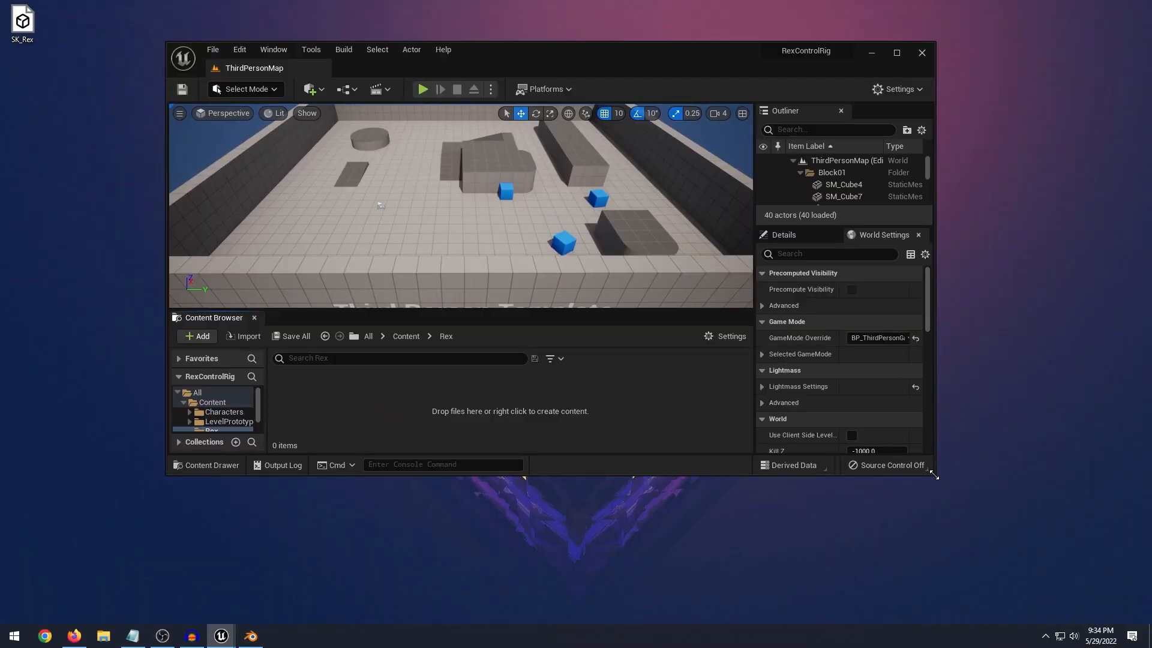
left_click_drag(935, 475, 1033, 550)
left_click_drag(675, 55, 652, 51)
right_click_drag(604, 154, 603, 136)
left_click(384, 378)
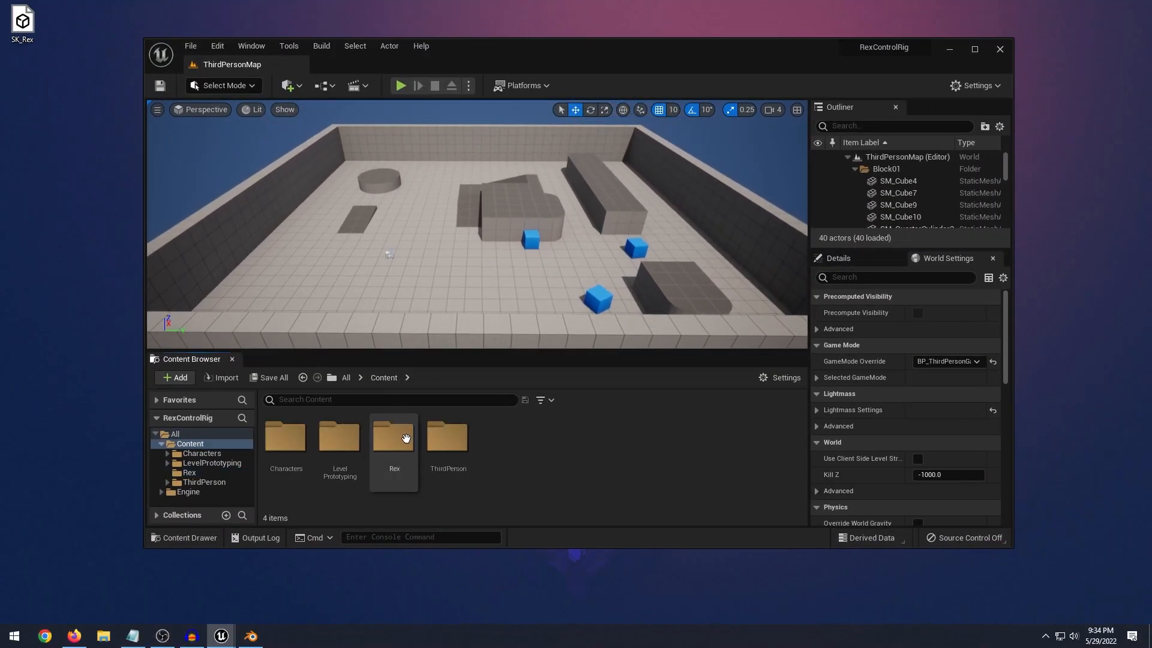
left_click(390, 457)
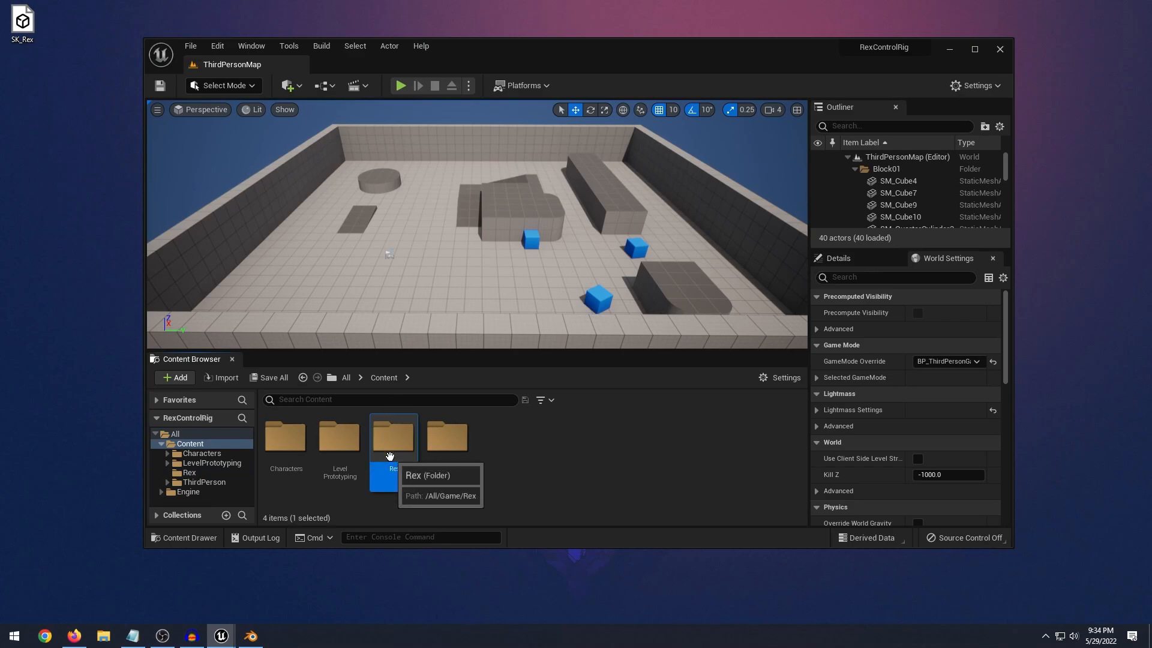
double_click(390, 457)
- Import SK_Rex.fbx from the desktop into the Rex folder as a skeletal mesh and dismiss the message log
left_click_drag(28, 41, 540, 406)
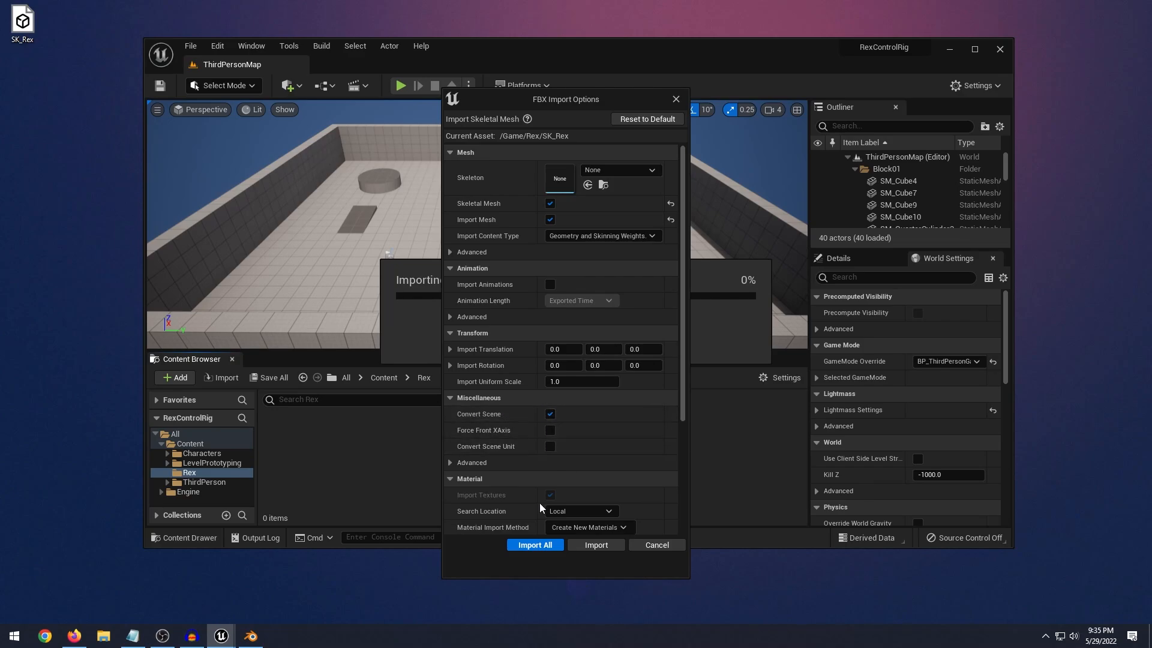
left_click(598, 547)
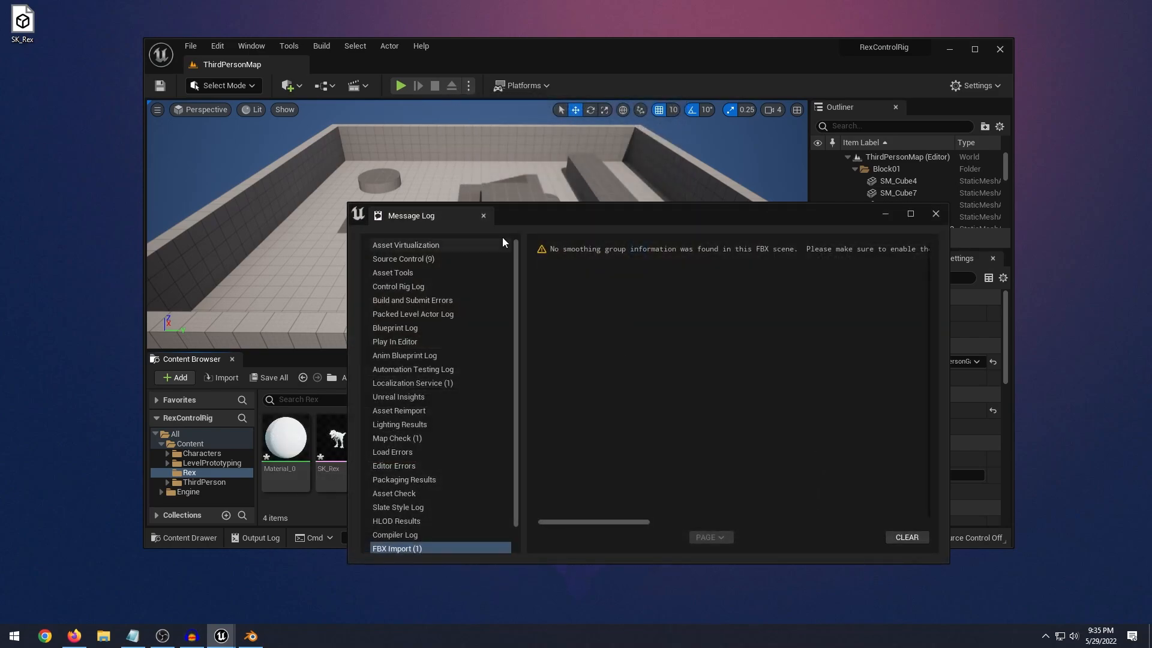
left_click(581, 250)
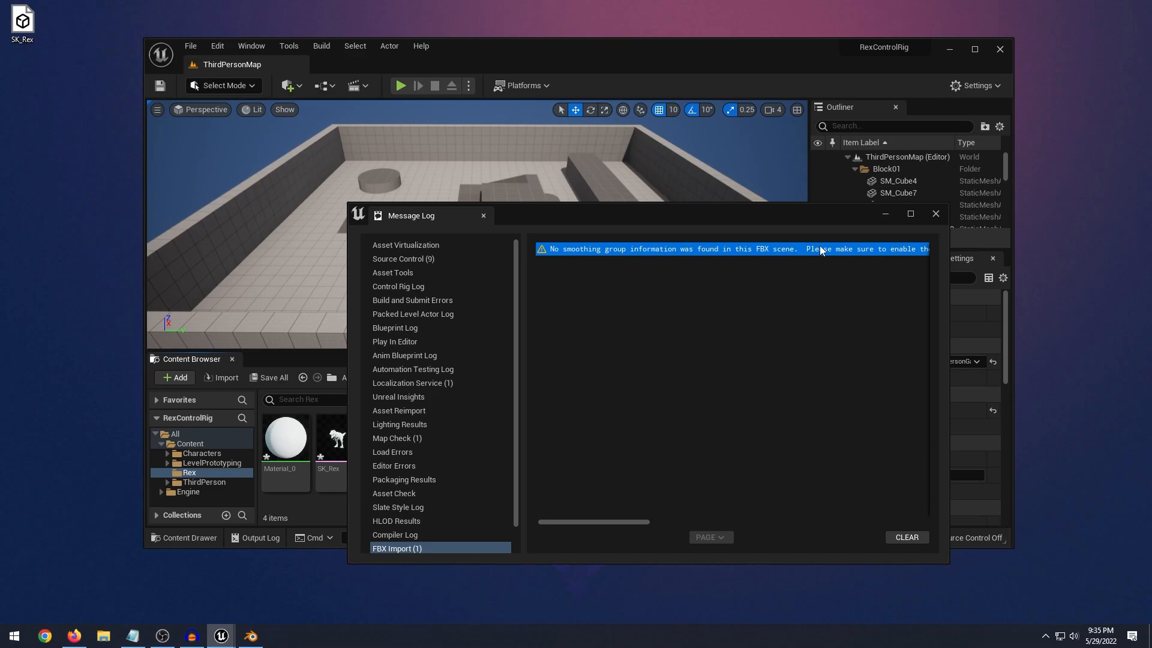
left_click(936, 214)
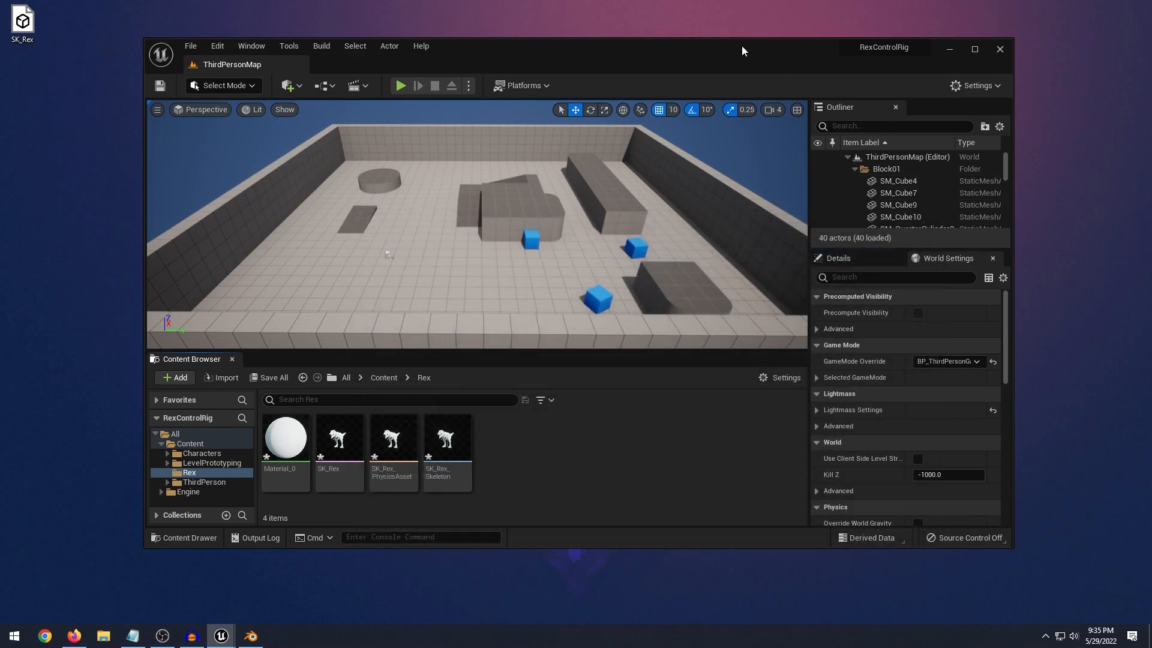
- Open the SK_Rex skeletal mesh in the maximised editor and inspect the model from another angle
double_click(741, 46)
left_click(230, 474)
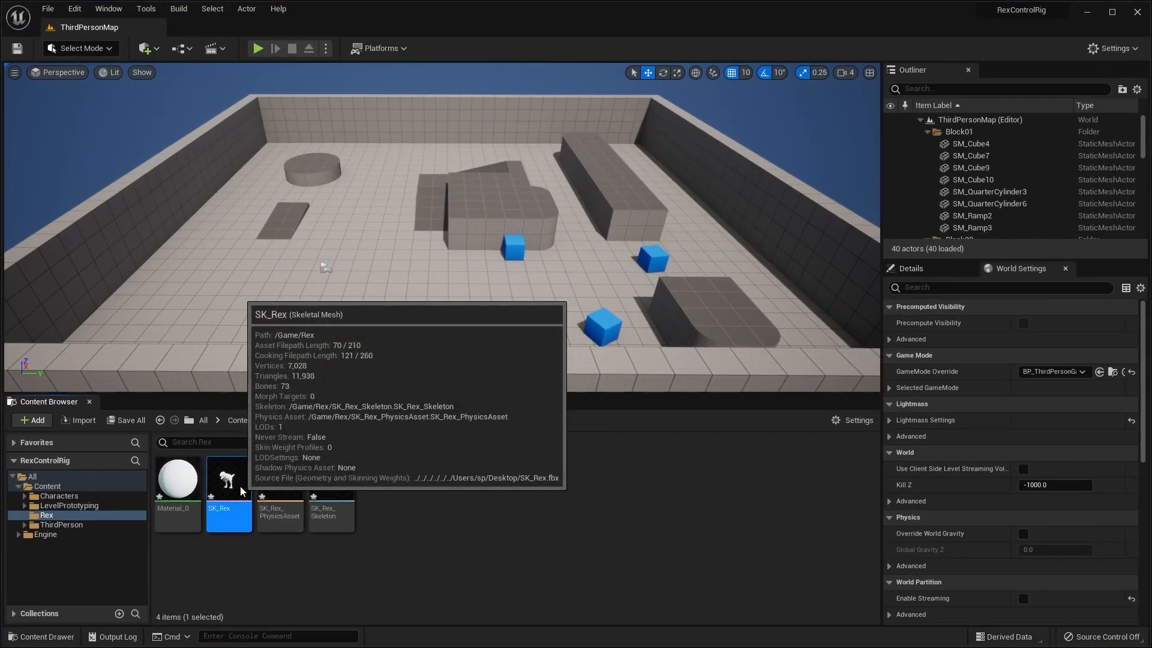
double_click(230, 474)
left_click_drag(658, 312, 570, 253, "alt")
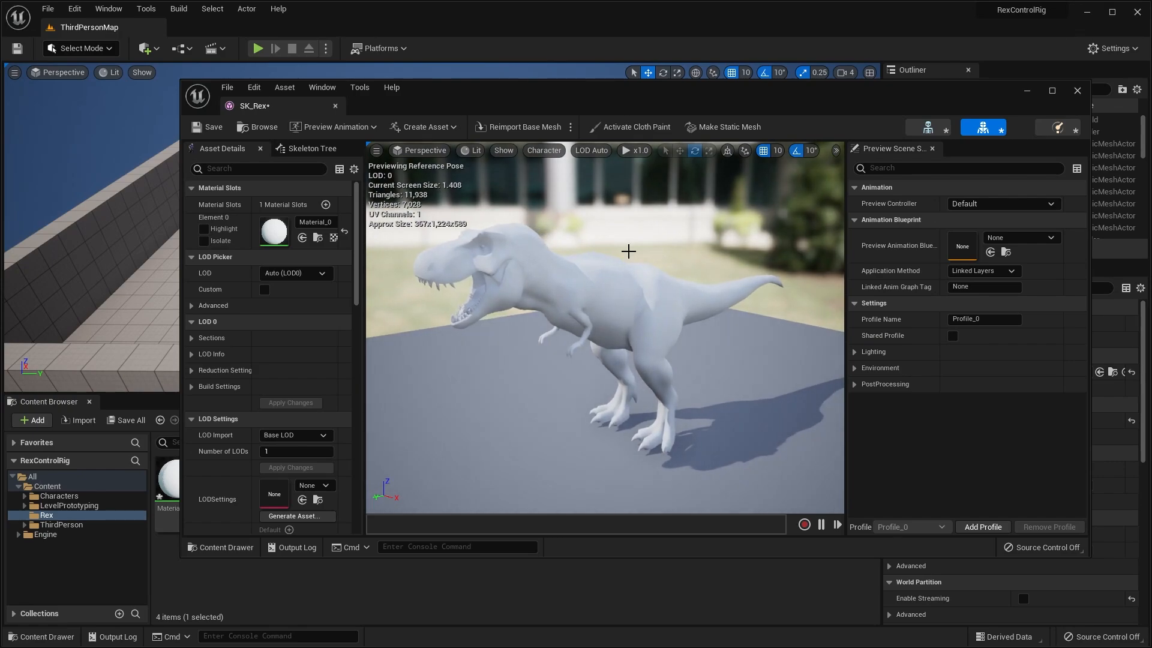
left_click(335, 106)
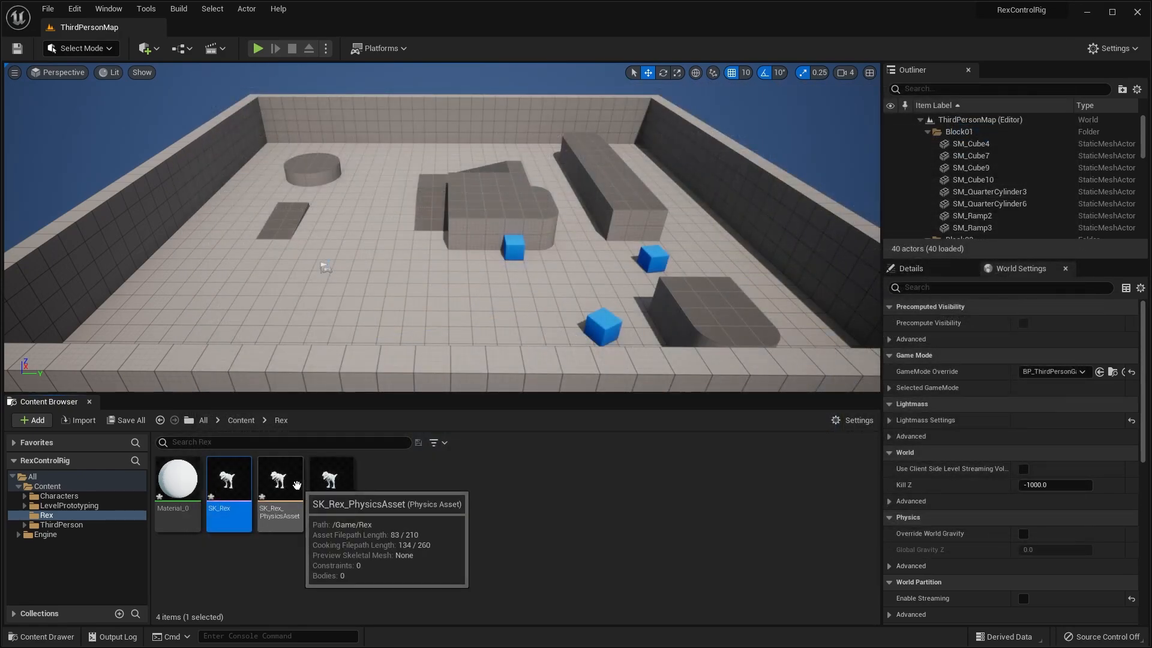
- Open the SK_Rex_PhysicsAsset and inspect the physics bodies around the T-rex
double_click(296, 485)
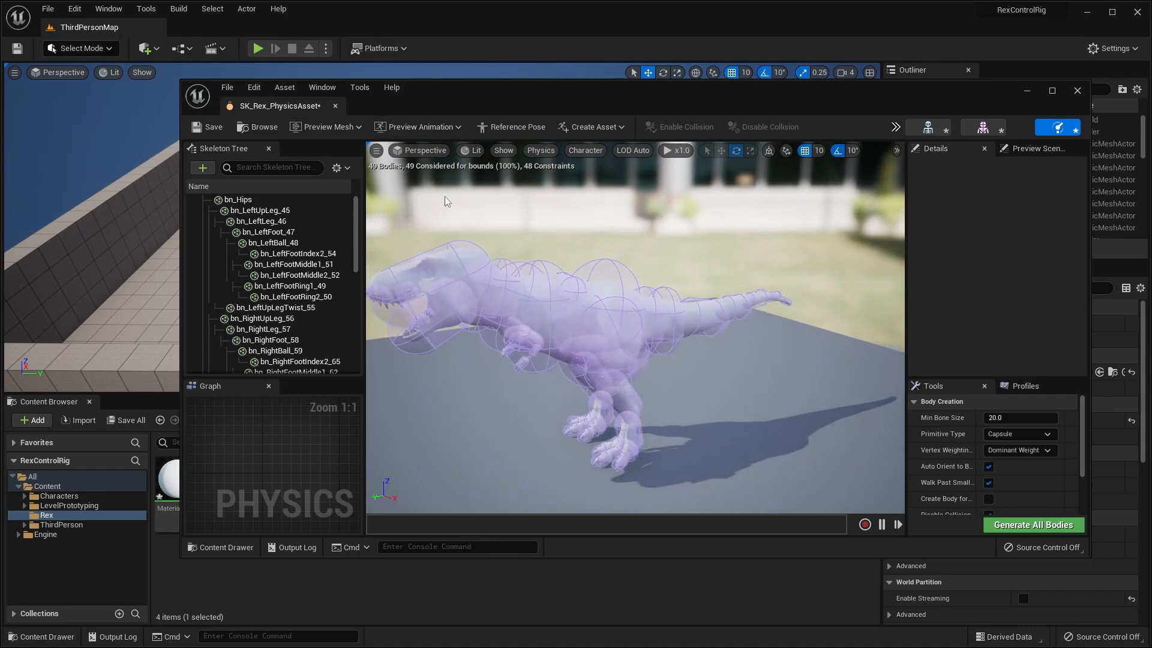
right_click_drag(416, 297, 443, 306)
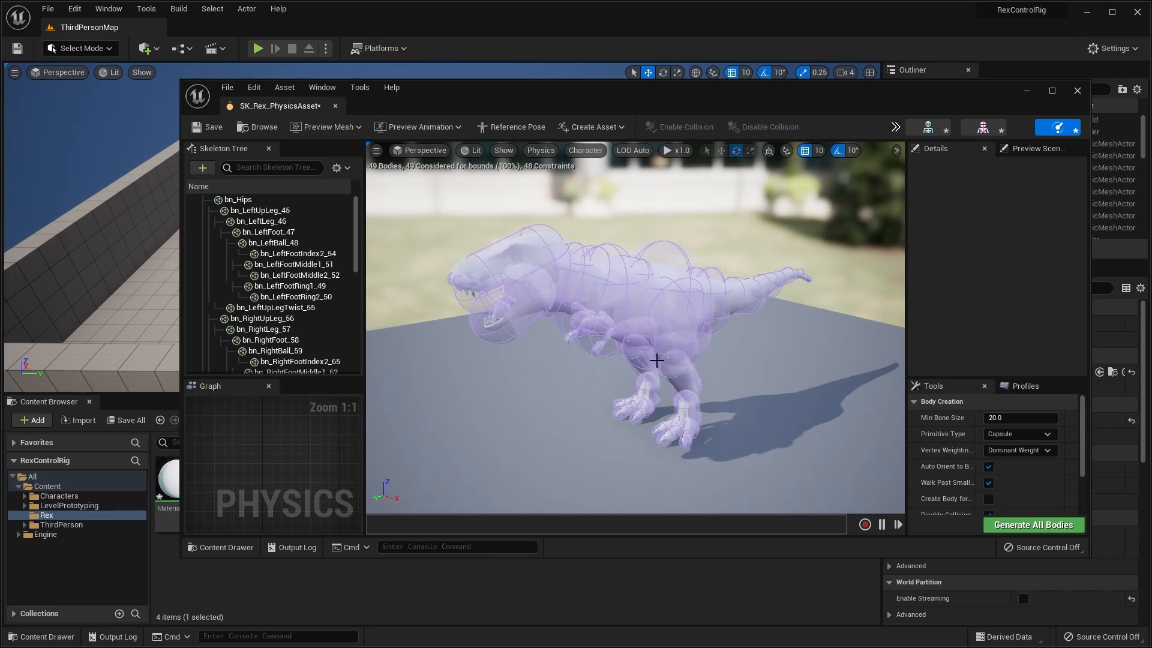
left_click(336, 106)
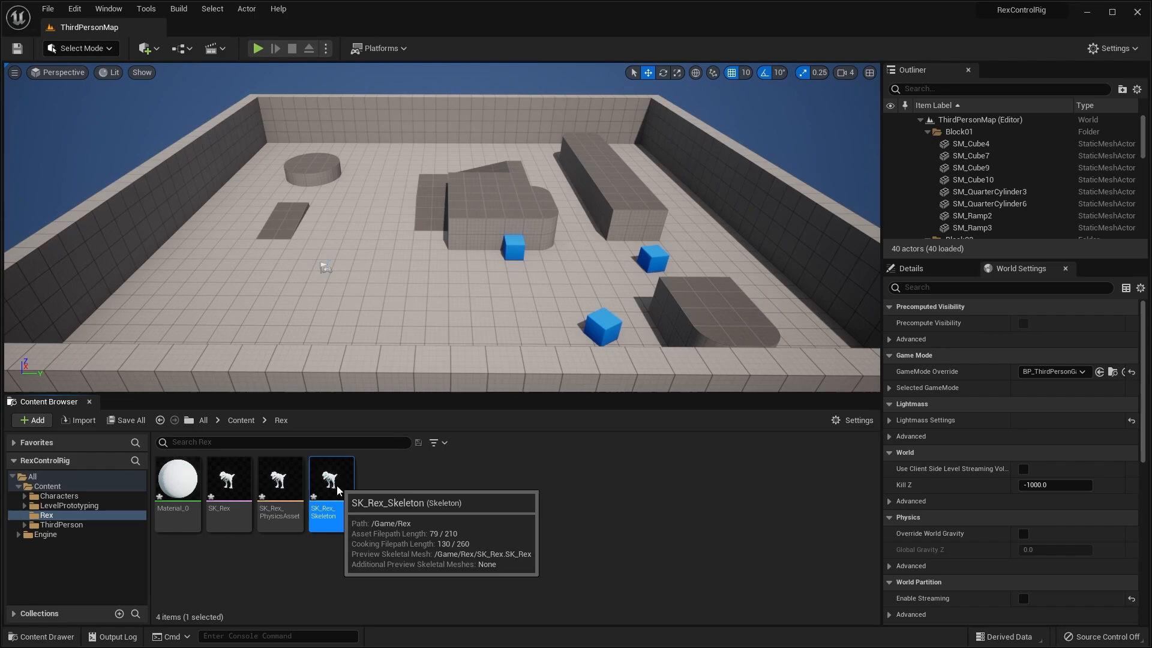
- Open SK_Rex_Skeleton and examine the bone hierarchy, focusing on leg and foot bones such as bn_RightFootIndex1_64
double_click(337, 485)
left_click_drag(537, 273, 393, 283, "alt")
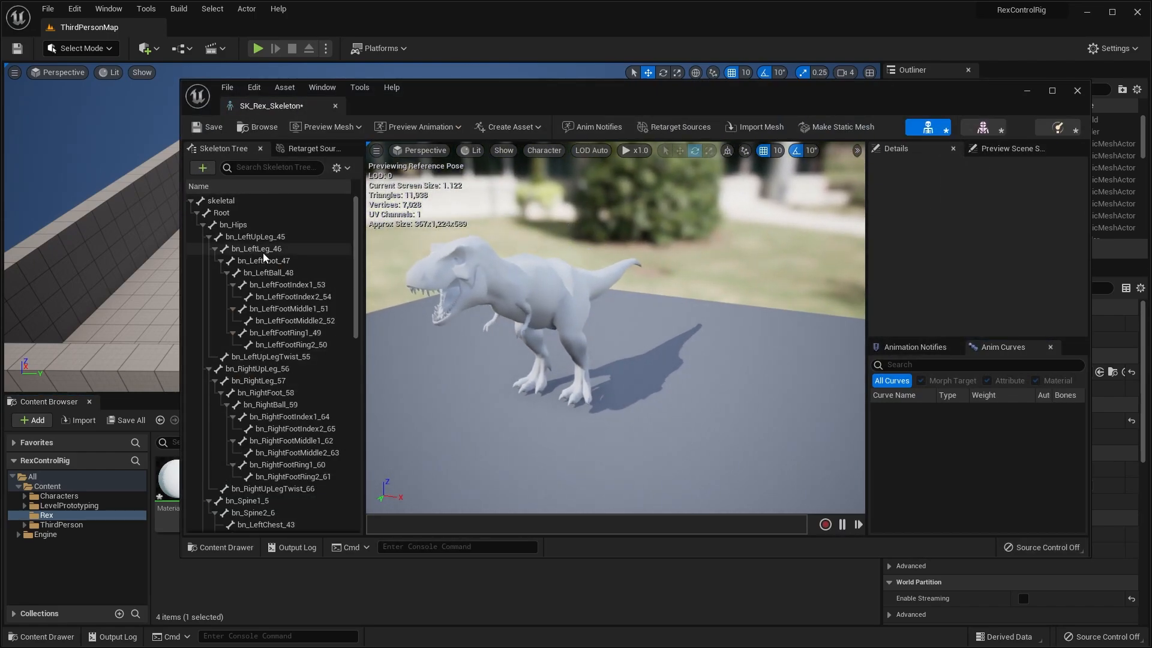
left_click(286, 308)
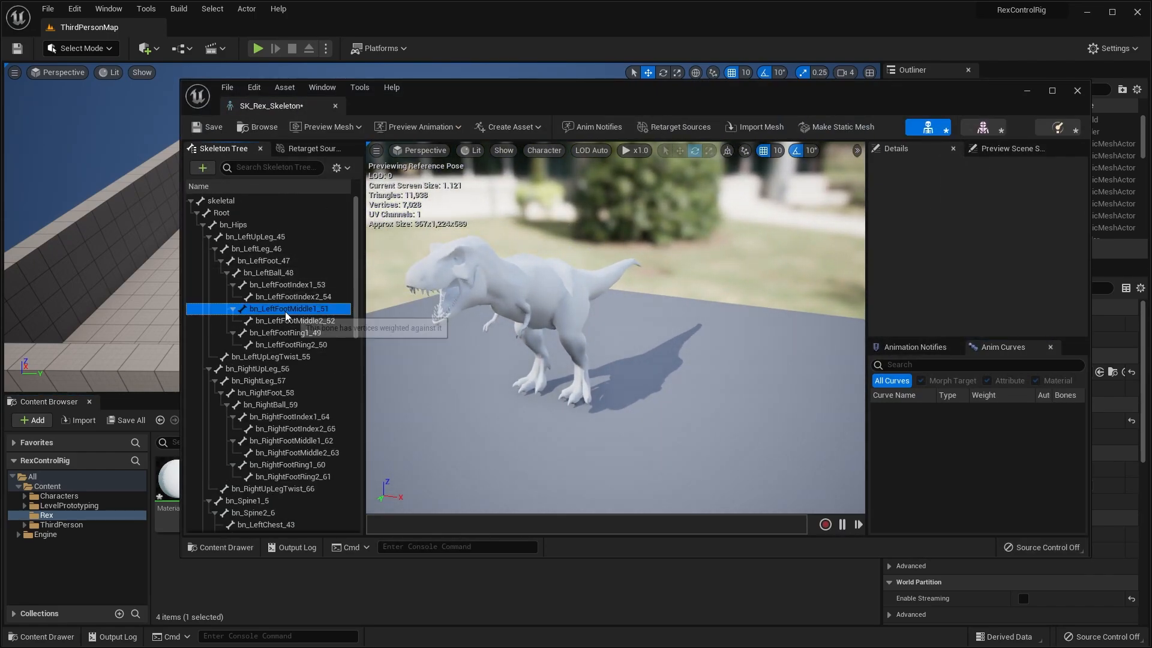
left_click(302, 415)
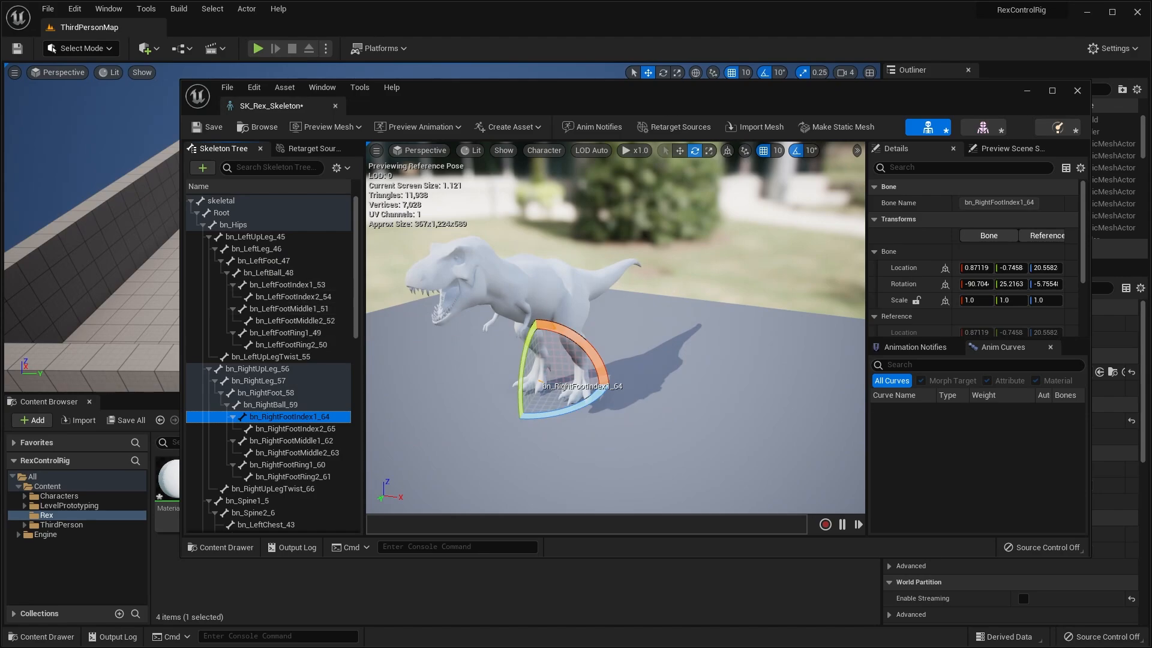
key("f")
scroll(401, 286, "down", 5)
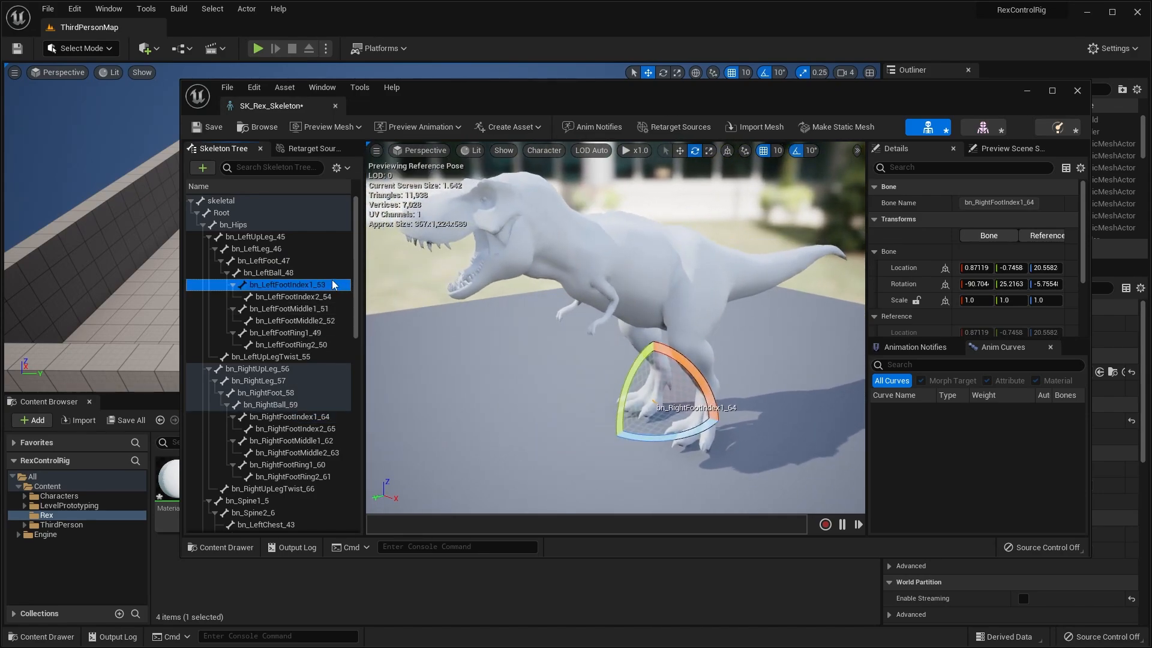
left_click(312, 249)
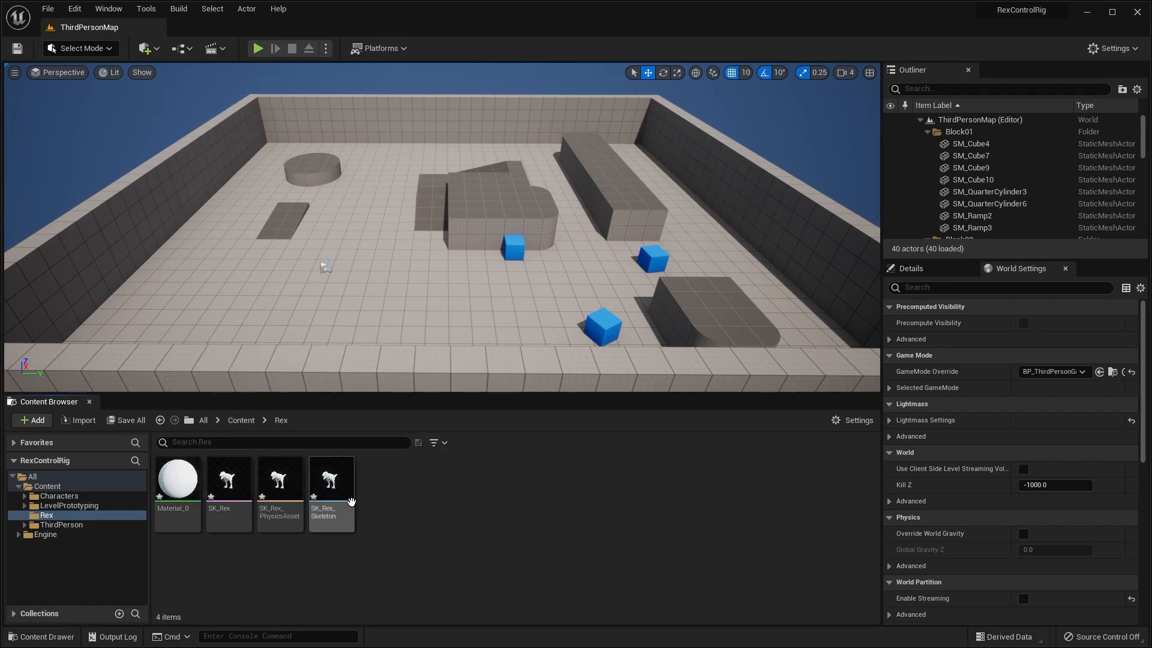
- Import the four texture files image, image(2), image(3) and image(4) from the textures folder into the Rex folder
key("super")
left_click_drag(816, 365, 594, 272)
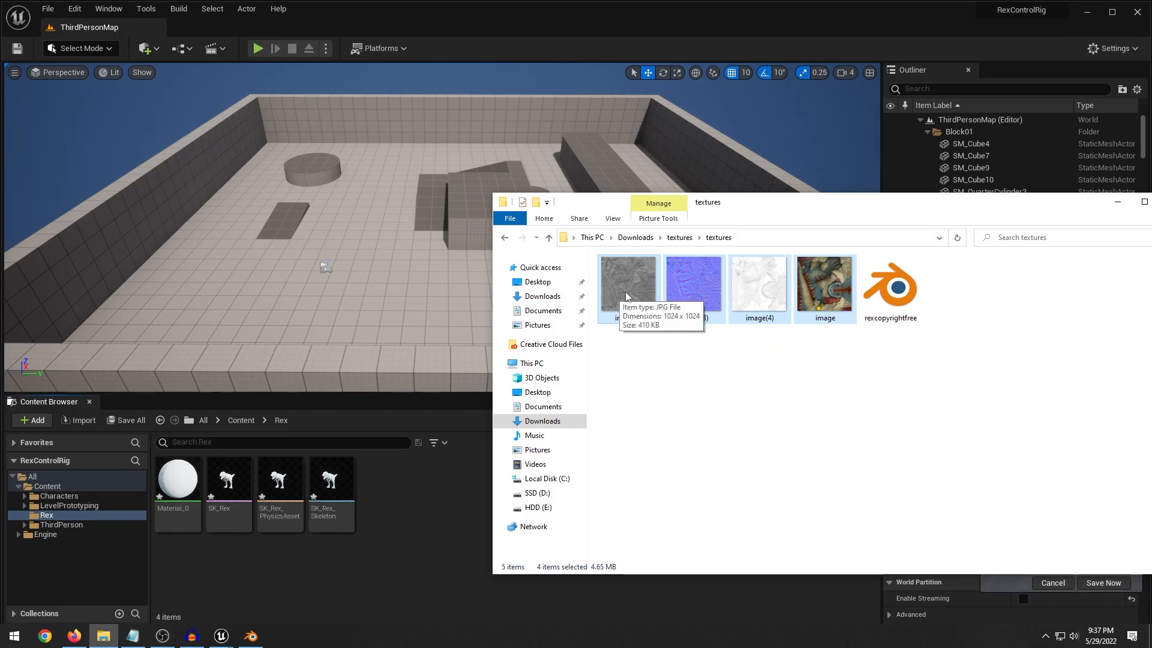
left_click_drag(621, 287, 490, 454)
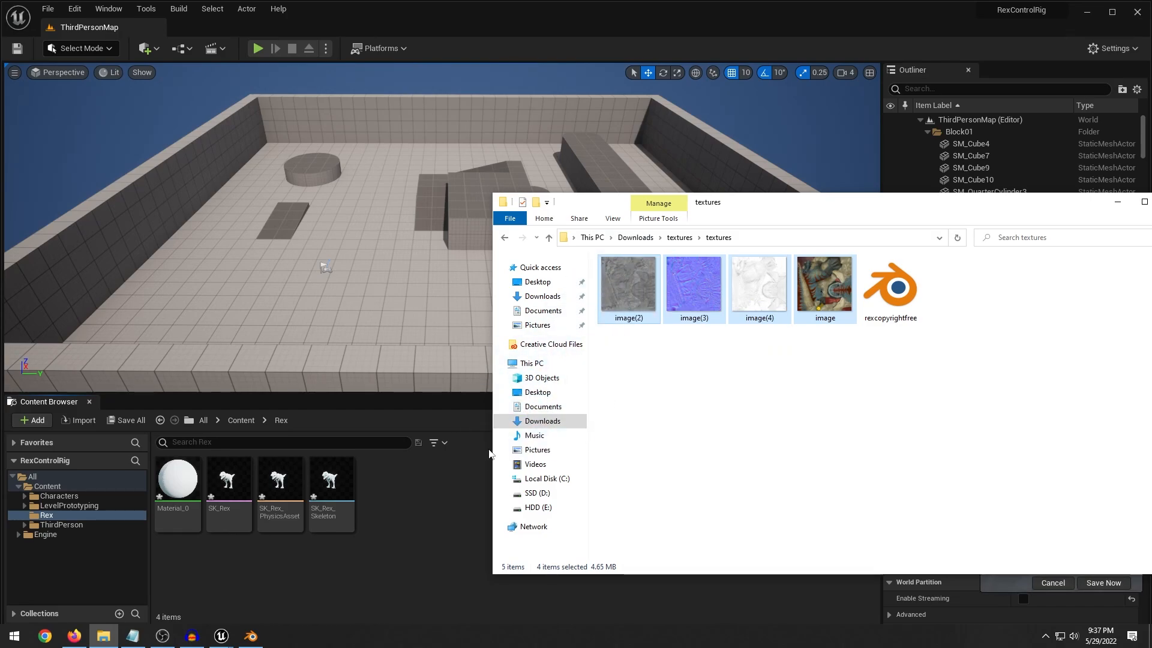
left_click_drag(416, 497, 417, 497)
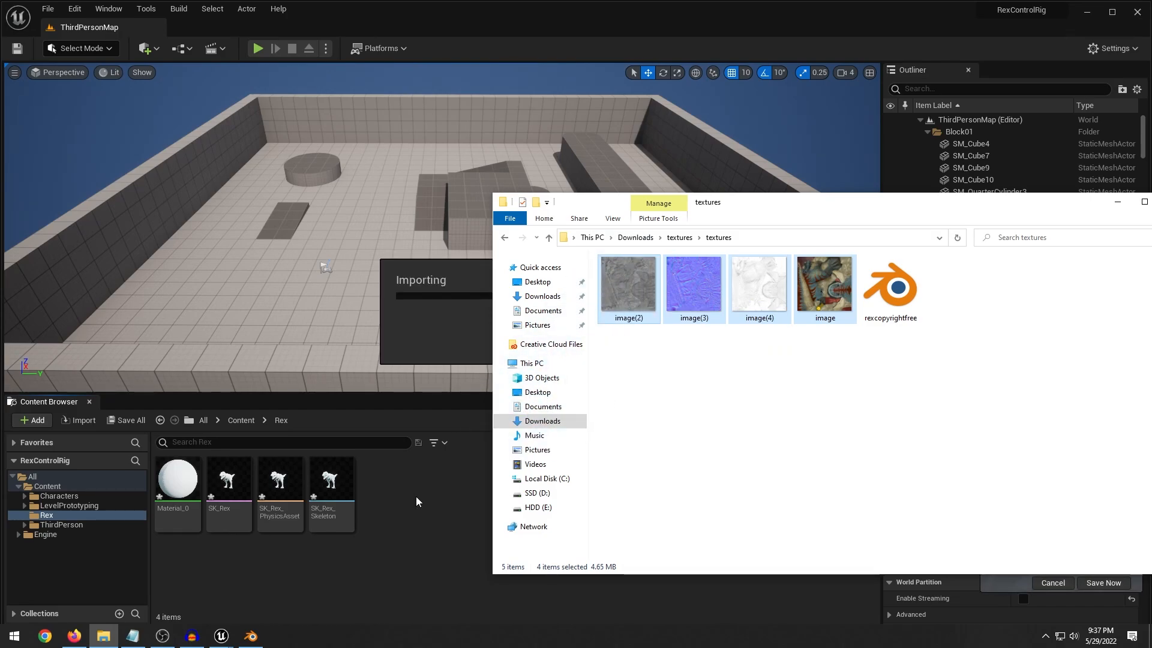
left_click(1117, 202)
- Open Material_0 and add the image, image_2_, image_3_ and image_4_ textures from the Rex folder to its graph as texture samples
double_click(178, 480)
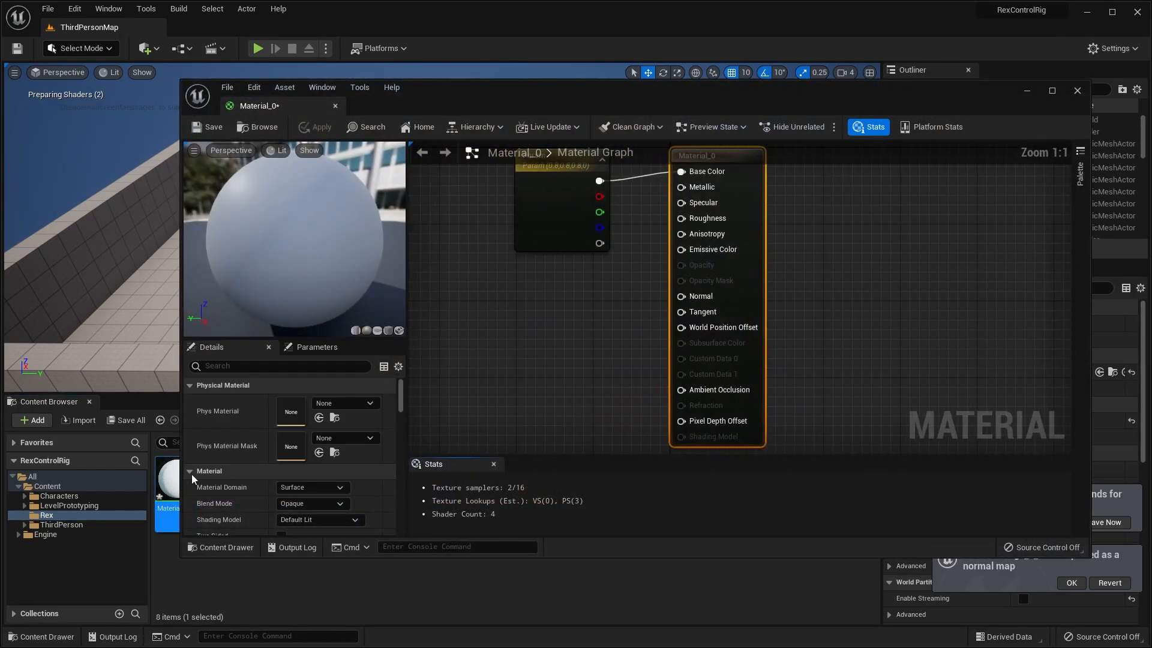
left_click_drag(588, 92, 450, 98)
key("ctrl+space")
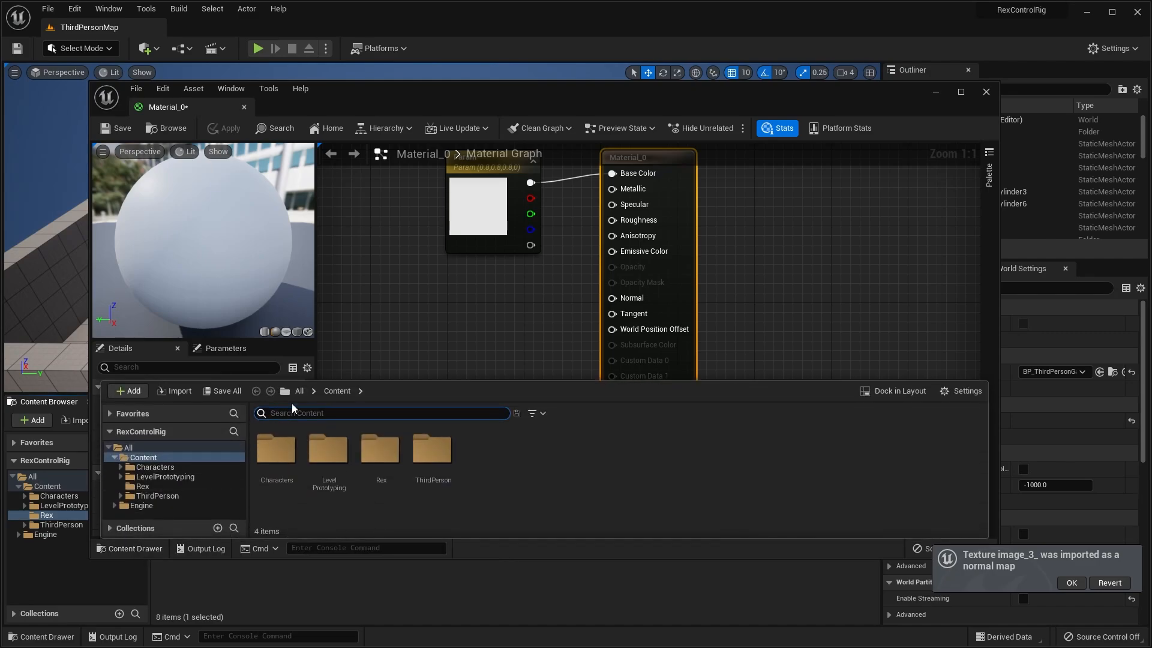
double_click(379, 452)
left_click(291, 455)
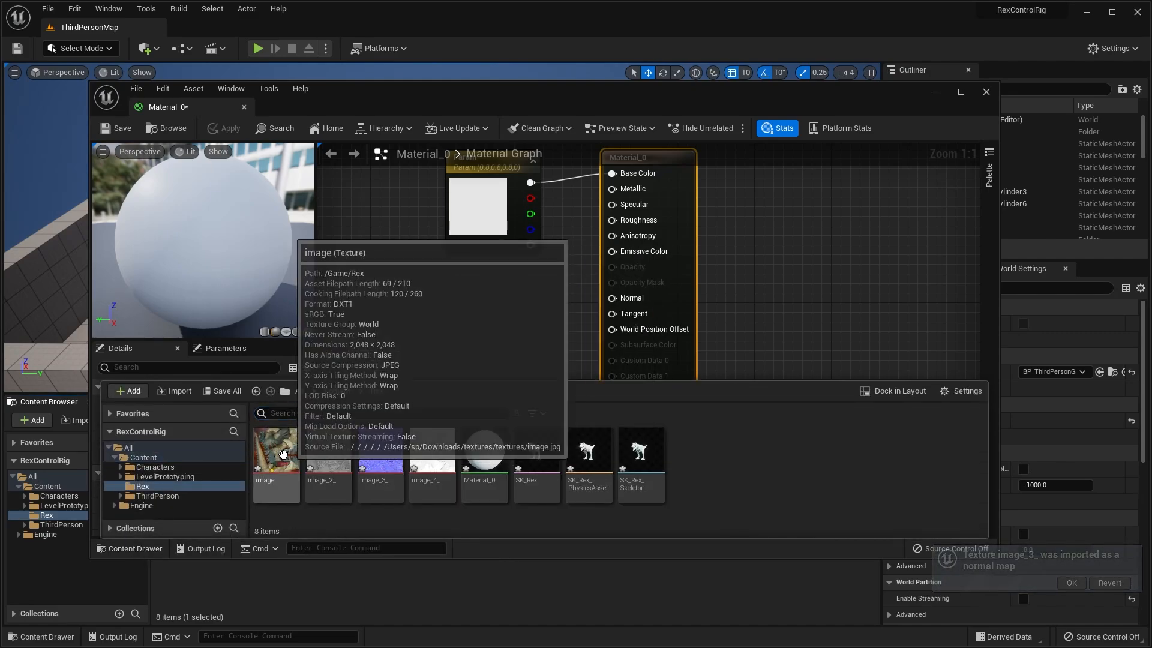
left_click(429, 455, "shift")
left_click_drag(308, 456, 368, 288)
scroll(533, 295, "down", 3)
- Delete the Param node and connect the RGB output of the image texture sample to Base Color
left_click(525, 256)
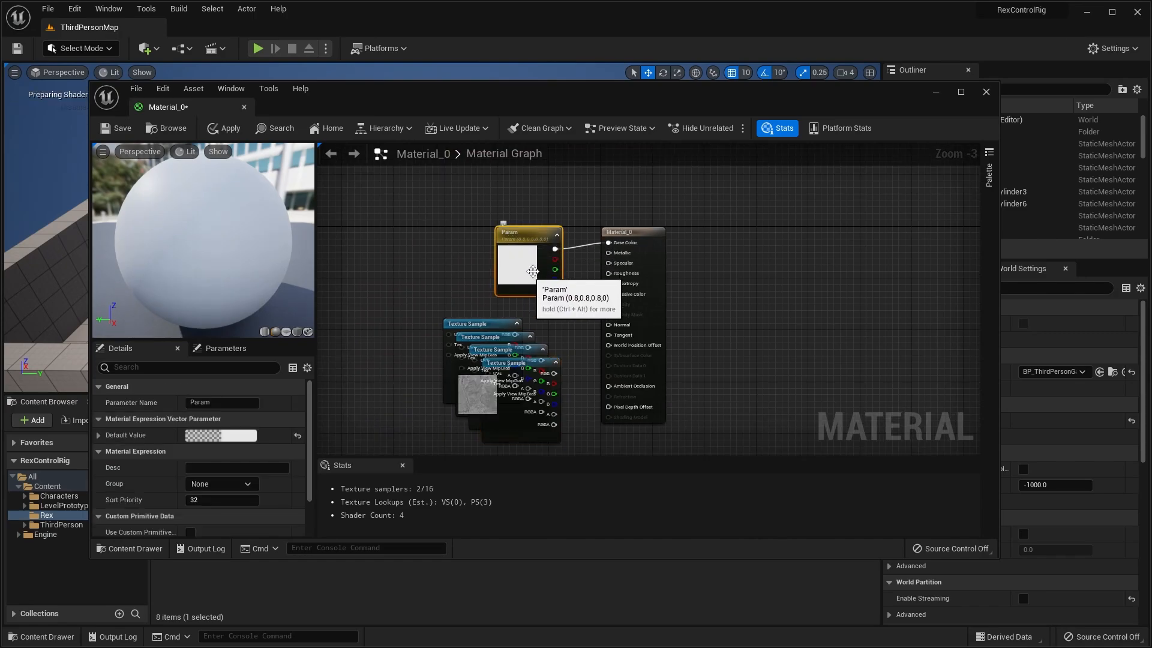
key("Delete")
left_click_drag(483, 324, 490, 191)
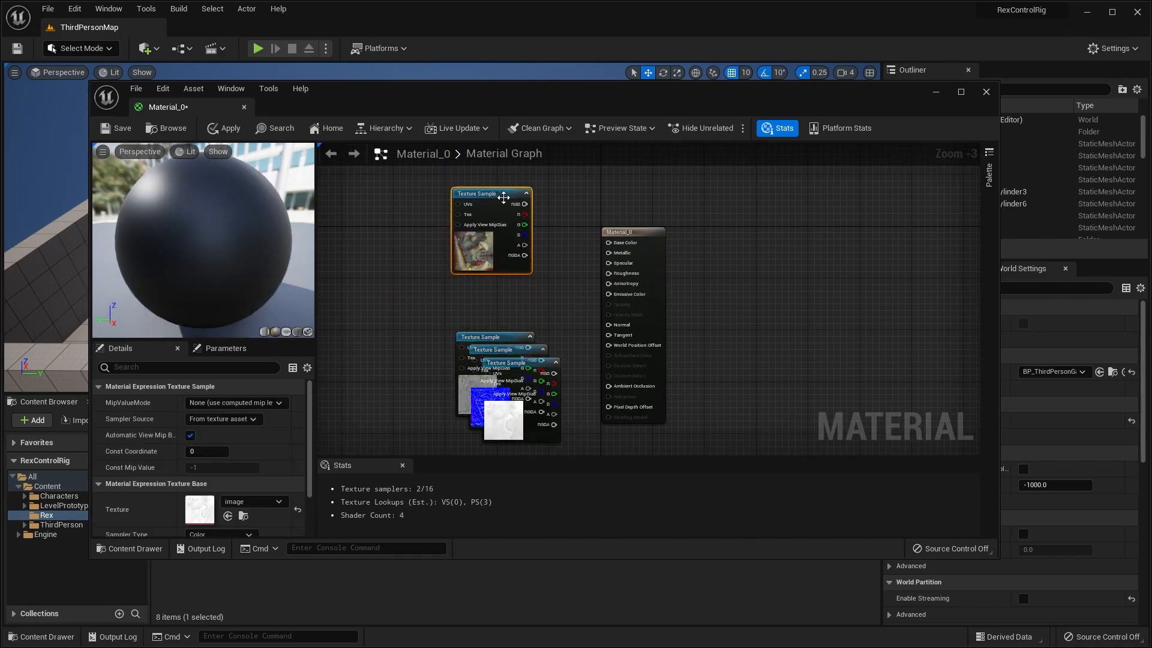
right_click_drag(550, 244, 573, 273)
scroll(572, 273, "up", 2)
scroll(555, 245, "up", 1)
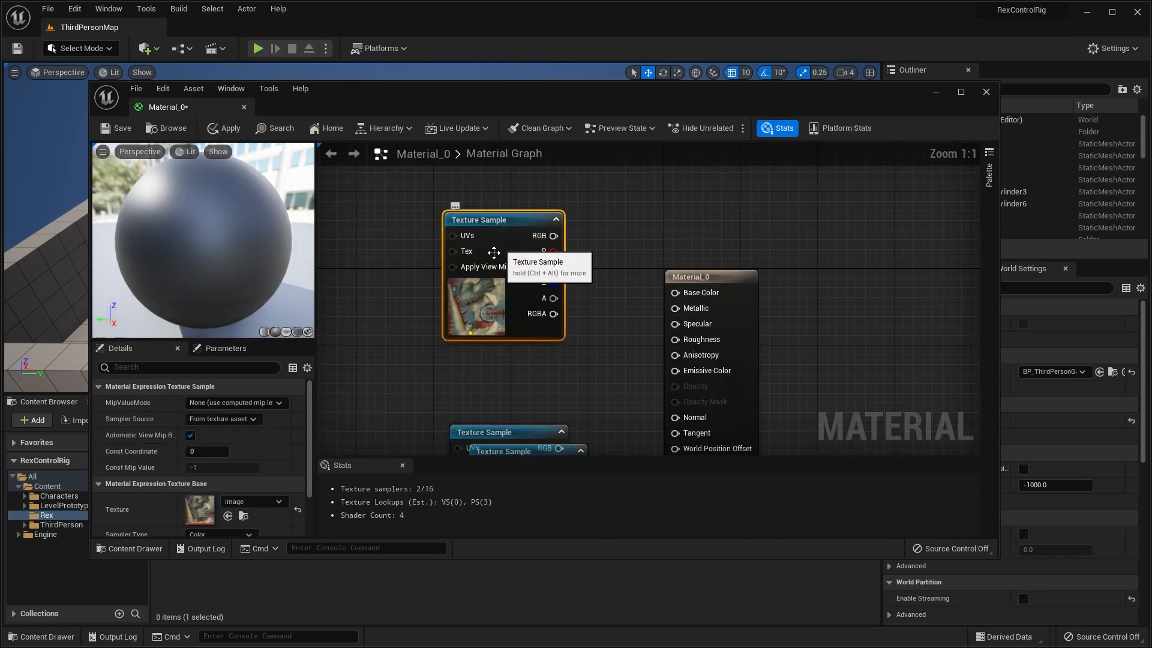
left_click_drag(556, 243, 675, 293)
- Connect the RGB output of the image_2_ texture sample to Roughness
scroll(641, 251, "down", 1)
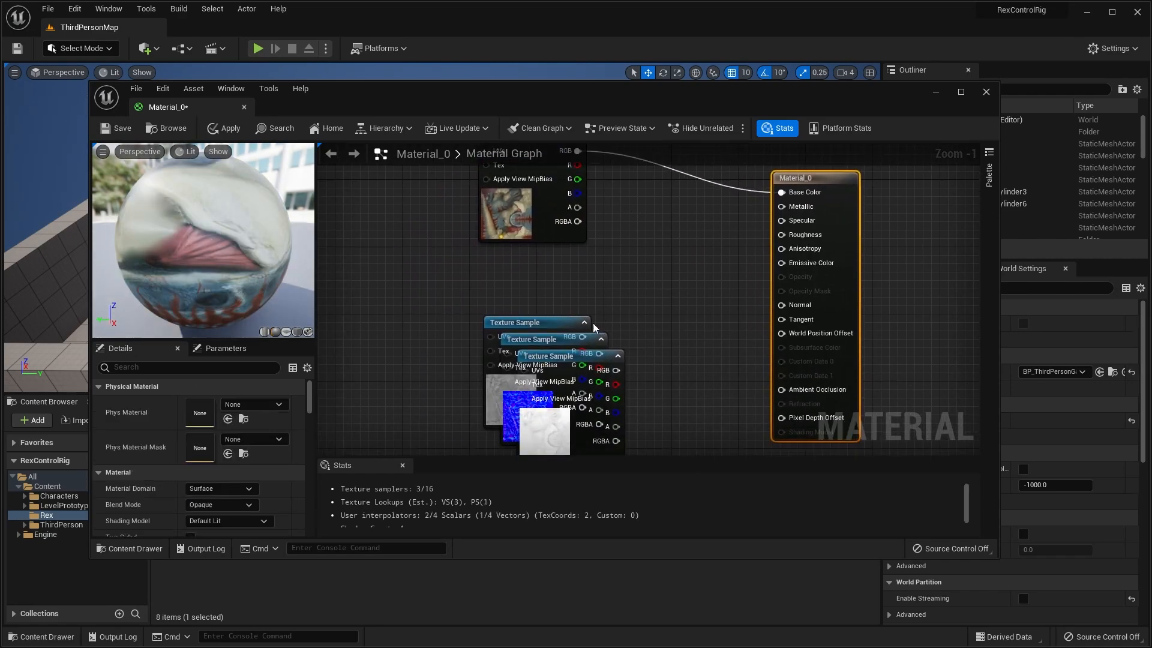
left_click_drag(592, 324, 795, 178)
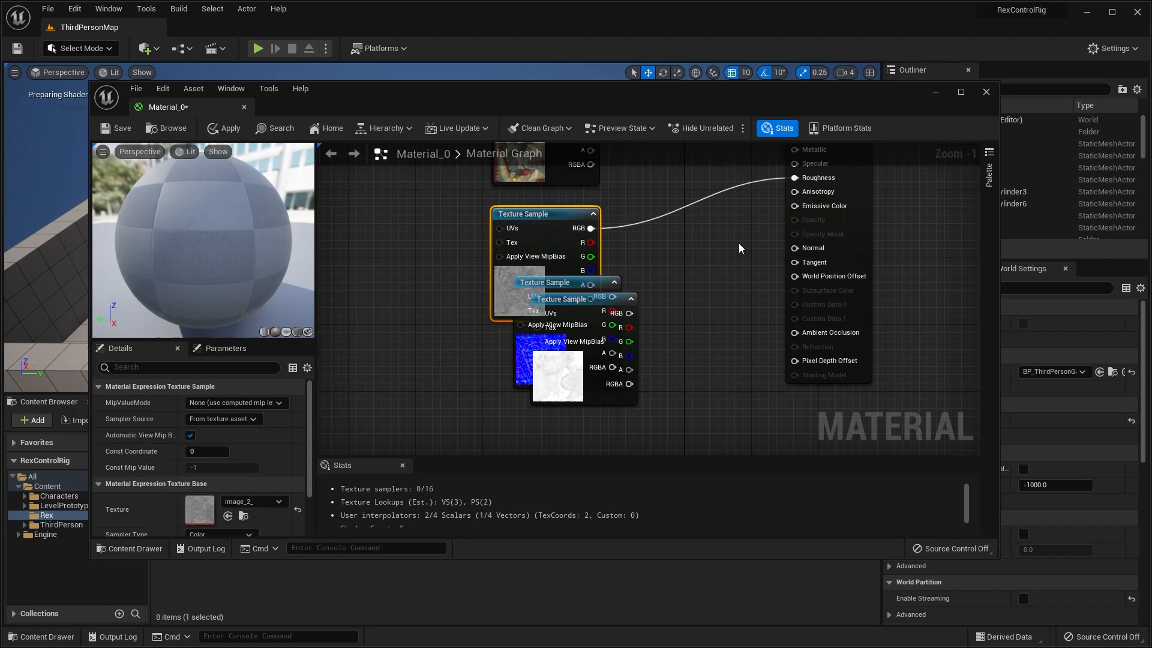
right_click_drag(739, 248, 758, 215)
- Spread out the remaining texture samples and connect image_3_ to Normal and image_4_ to Ambient Occlusion
left_click_drag(613, 343, 608, 453)
left_click_drag(559, 341, 520, 390)
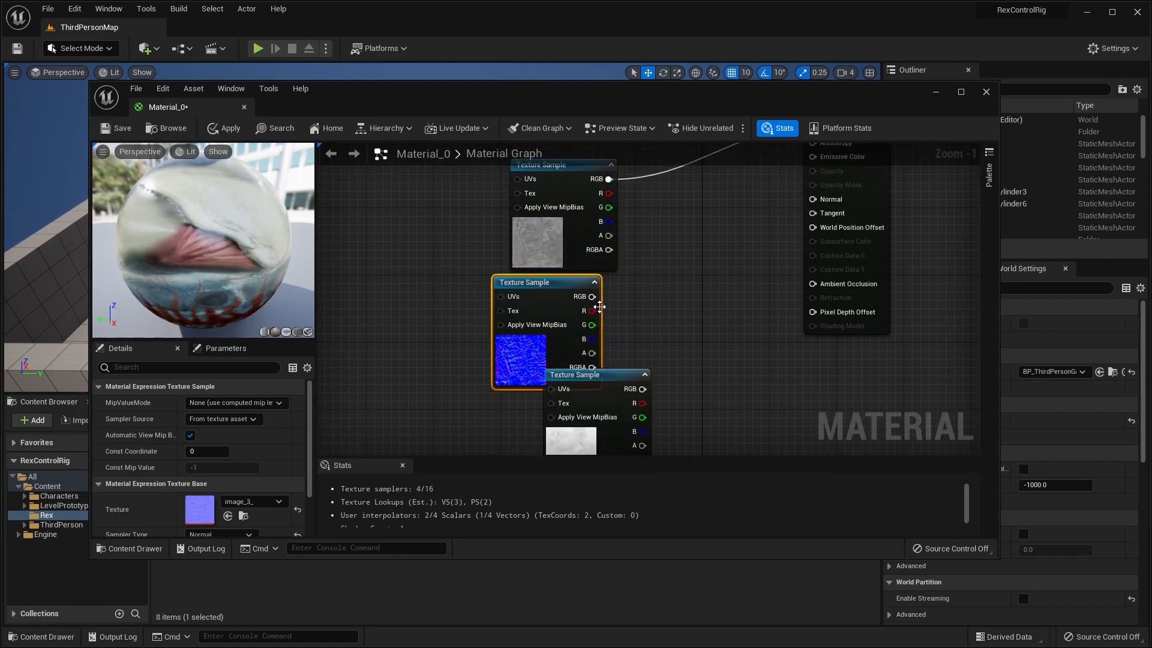
left_click_drag(593, 296, 813, 200)
right_click_drag(633, 369, 675, 278)
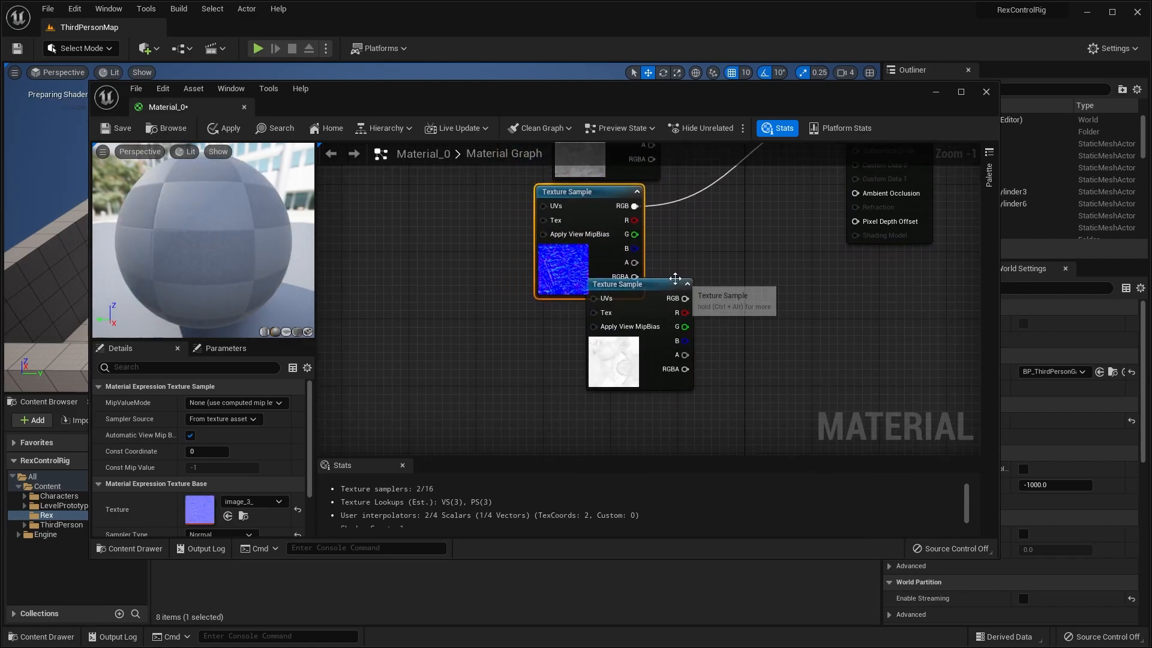
left_click_drag(675, 278, 863, 224)
- Reconnect the image_2_ texture sample to Specular instead of Roughness, check the preview sphere, and save and close Material_0
right_click_drag(725, 238, 720, 330)
mouse_move(251, 233)
left_mouse_down()
mouse_move(174, 240)
mouse_move(240, 231)
left_mouse_up()
right_click_drag(560, 274, 523, 399)
left_click(523, 399)
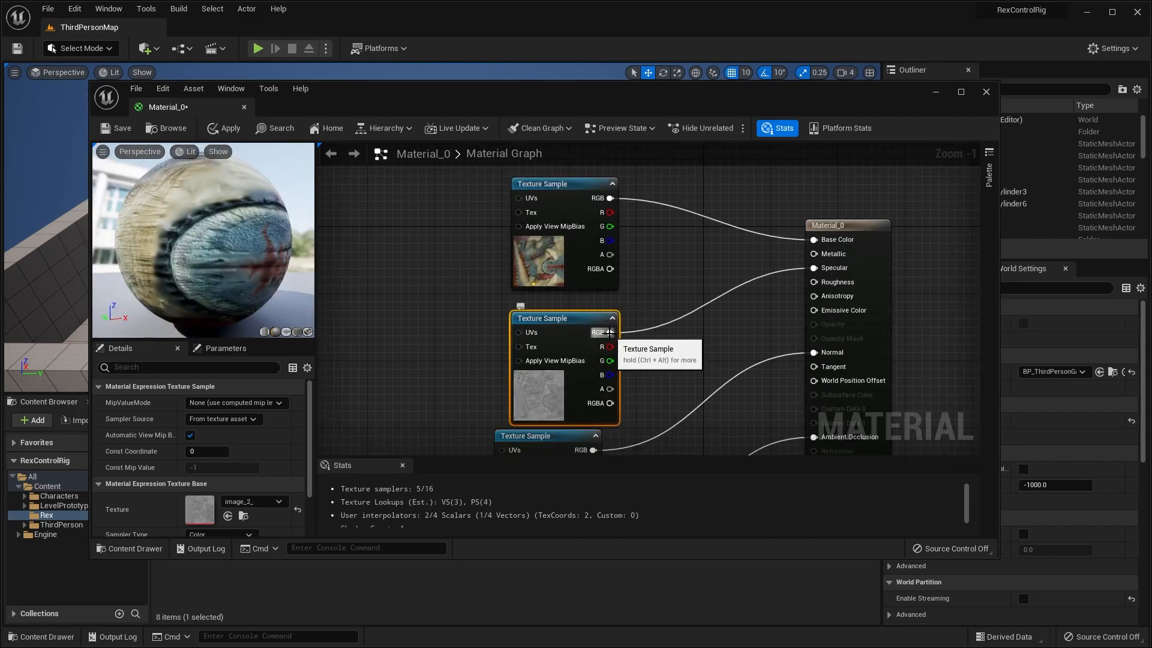
left_click_drag(278, 271, 51, 281)
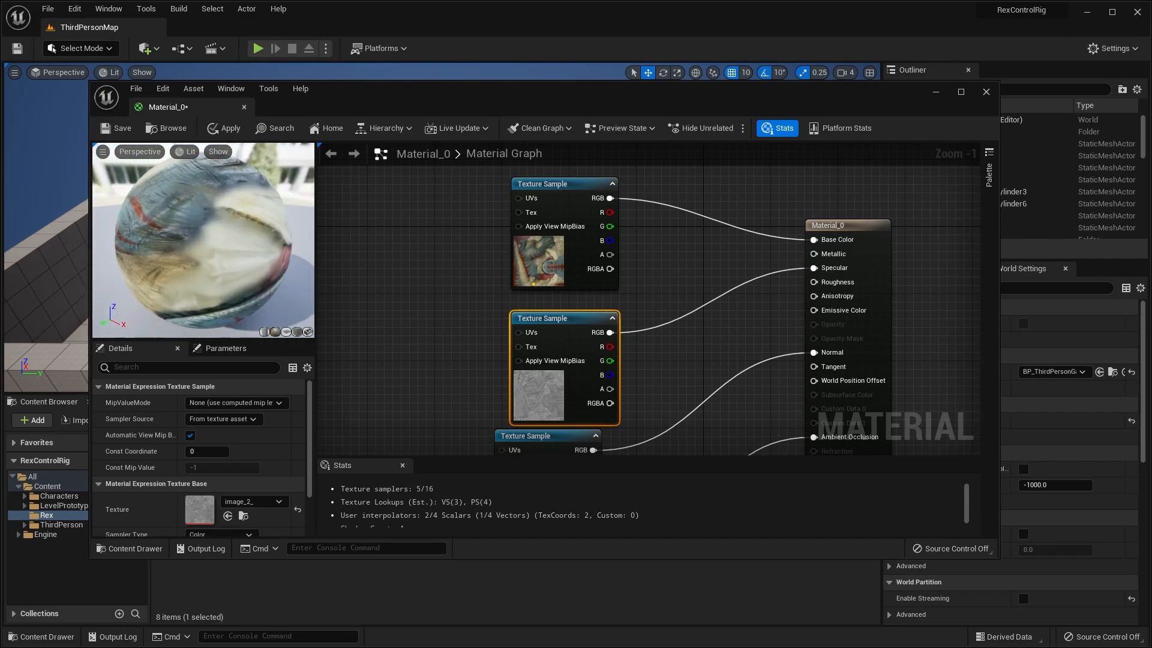
left_click(120, 129)
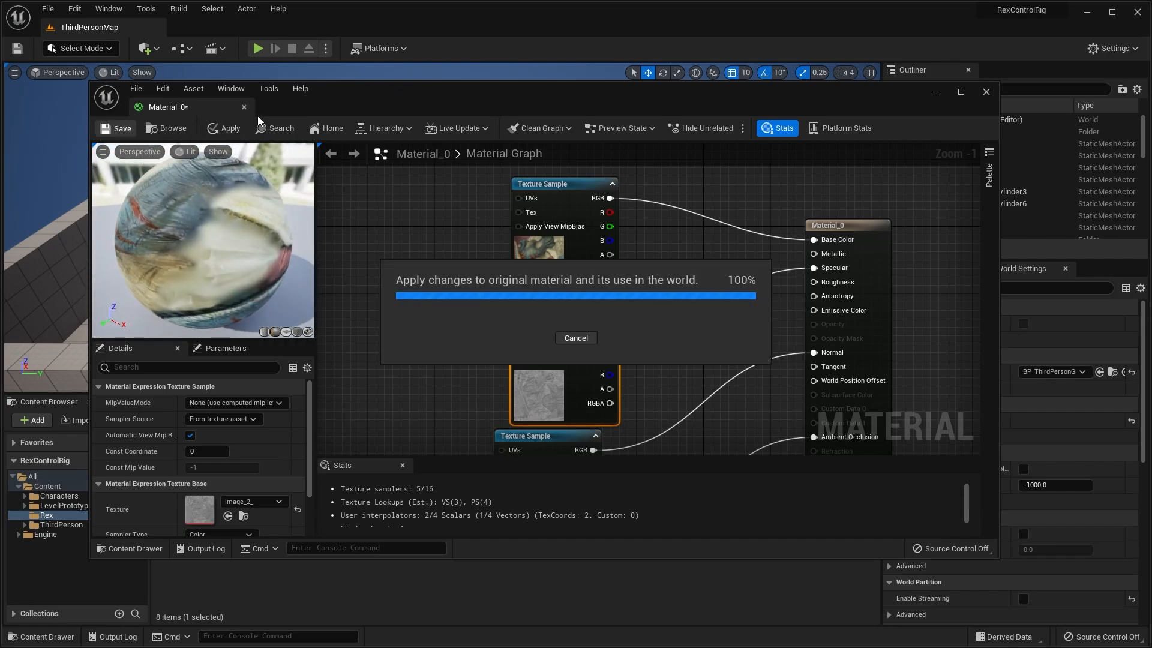
left_click(243, 108)
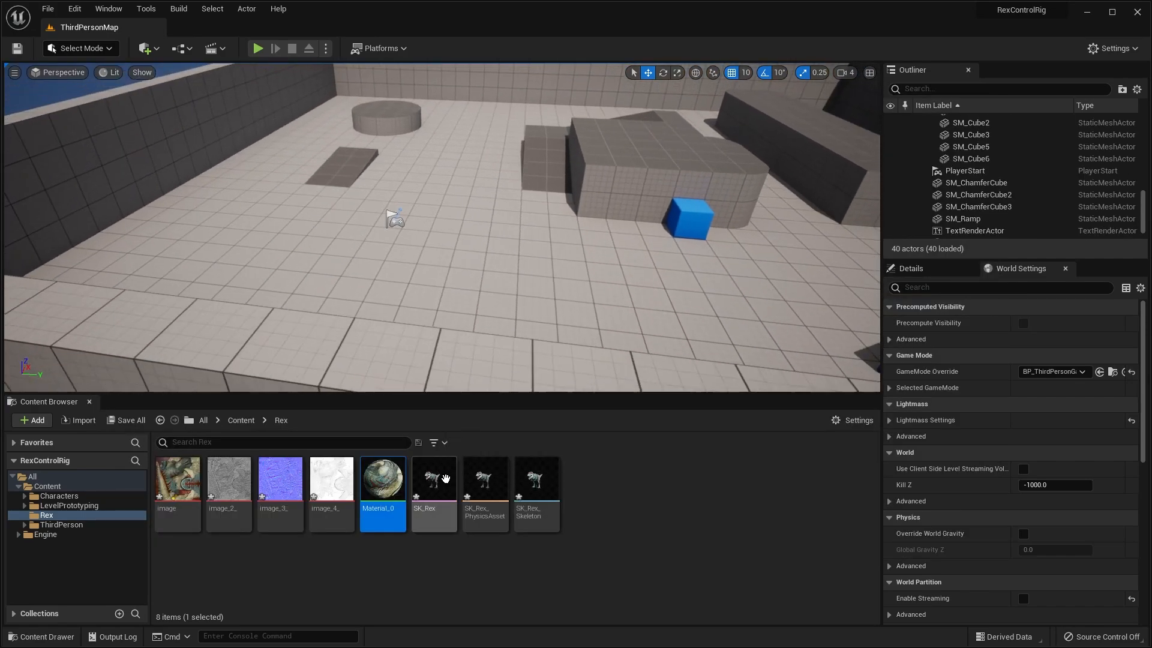
- Open the SK_Rex skeletal mesh to check the textured model, save it and close its editor
double_click(445, 479)
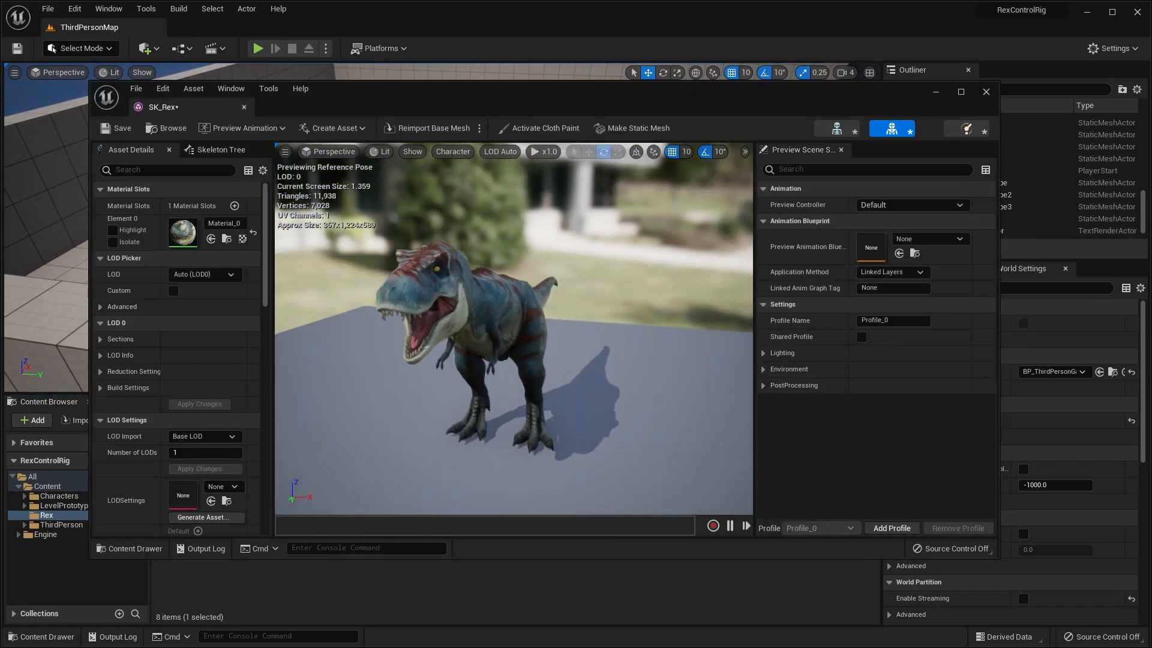
left_click(134, 134)
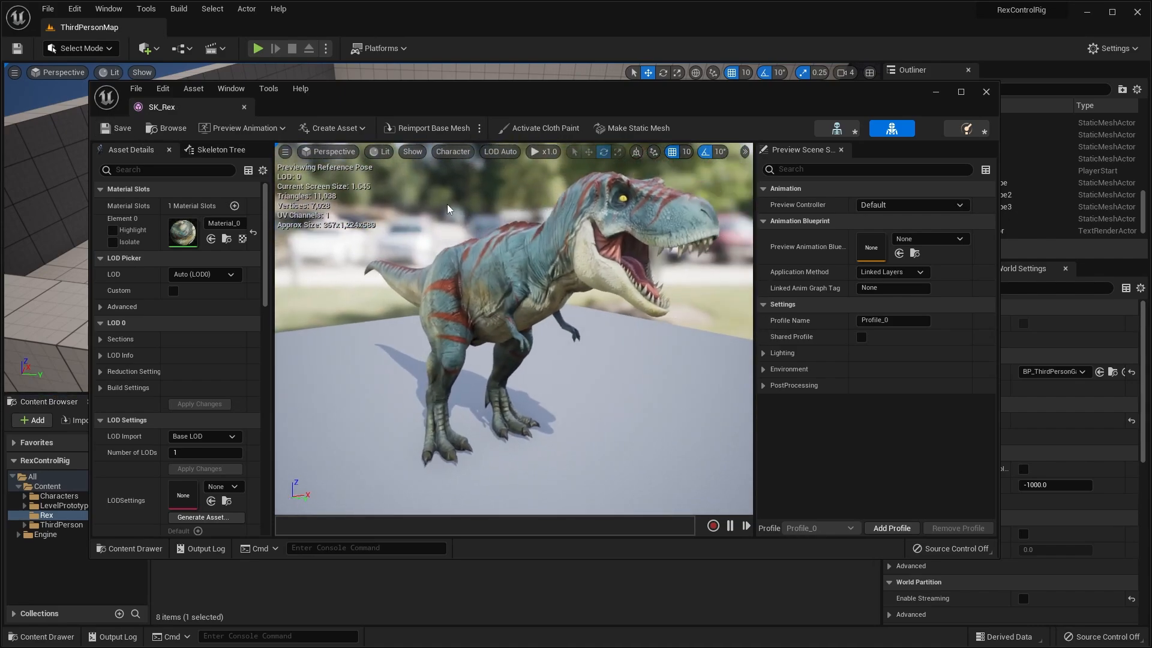
left_click(245, 107)
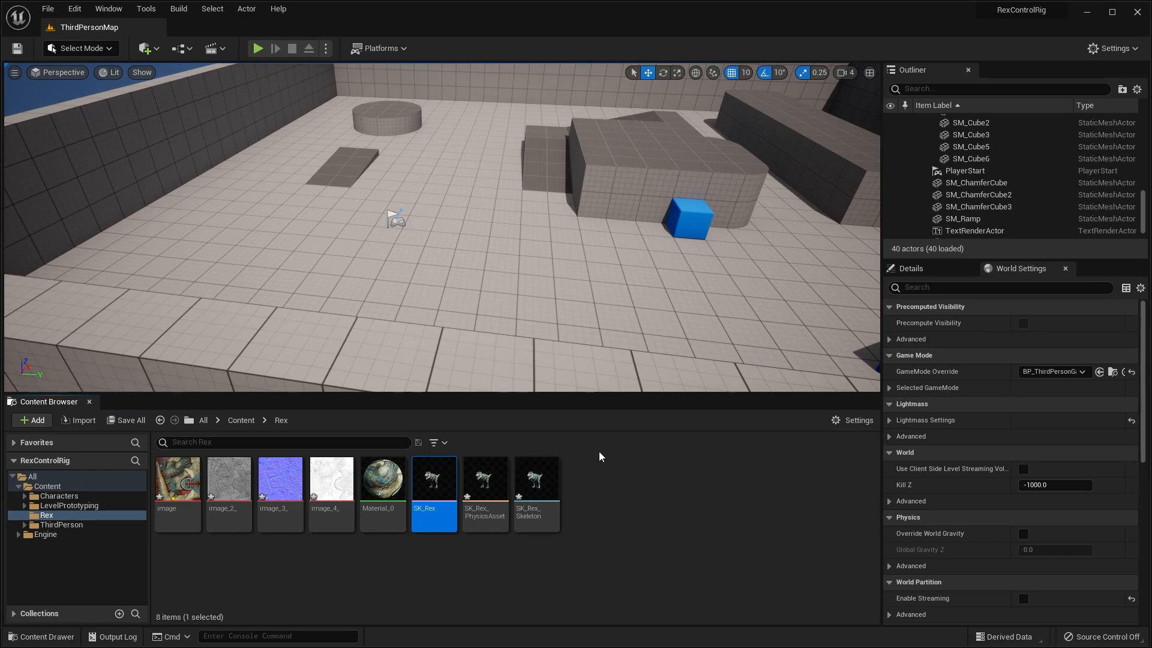
- Create an empty Control Rig asset in the Rex folder with ControlRig as parent, view its preview mesh choices and close it
mouse_move(442, 468)
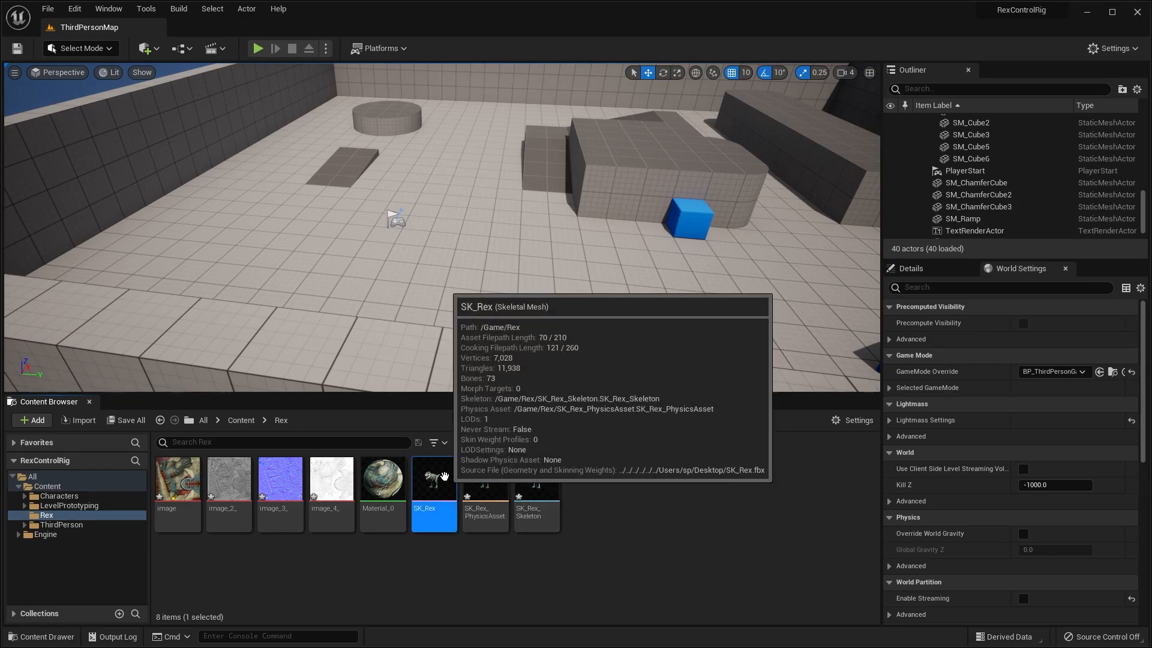
left_click(582, 487)
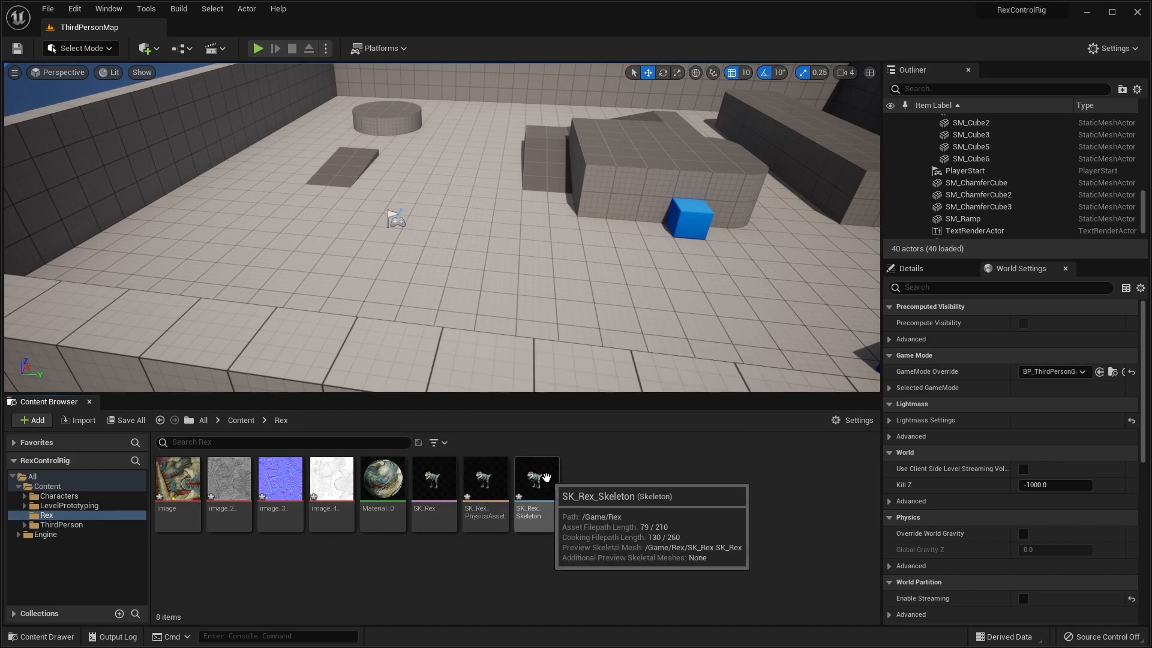
right_click(640, 479)
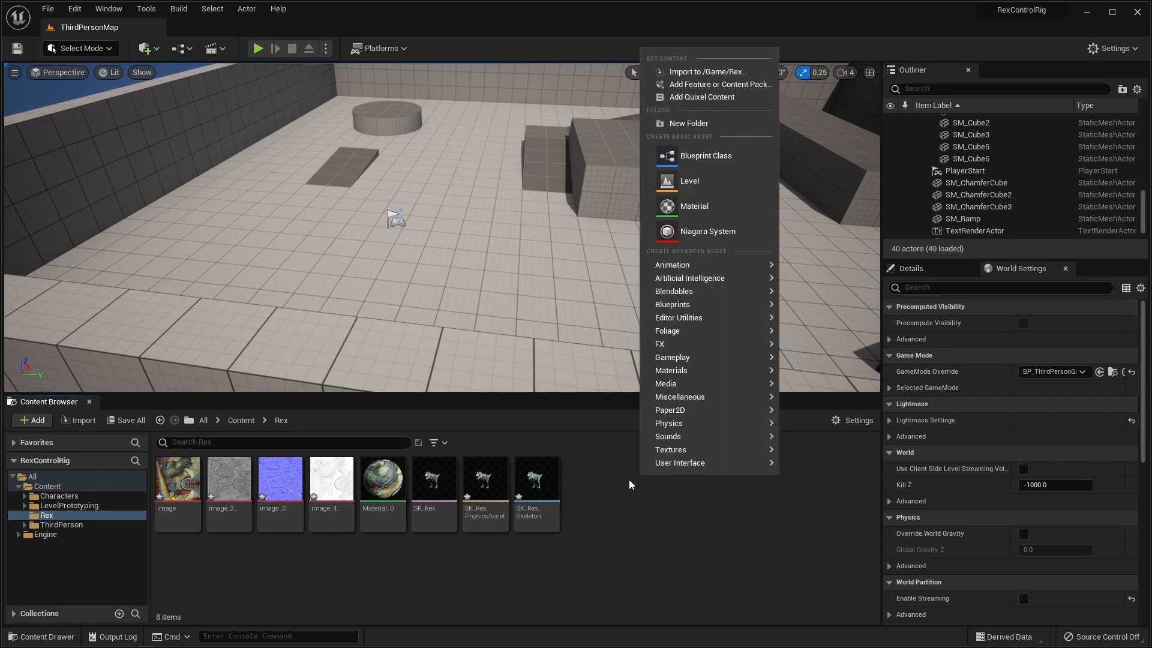
mouse_move(700, 264)
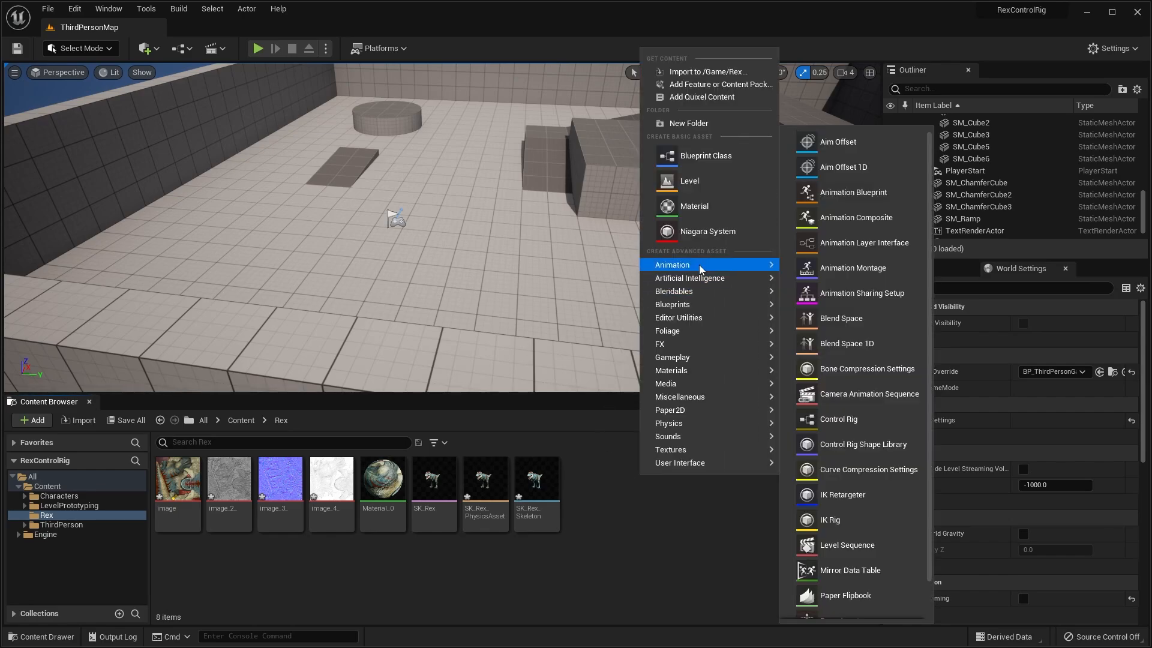
scroll(870, 324, "down", 1)
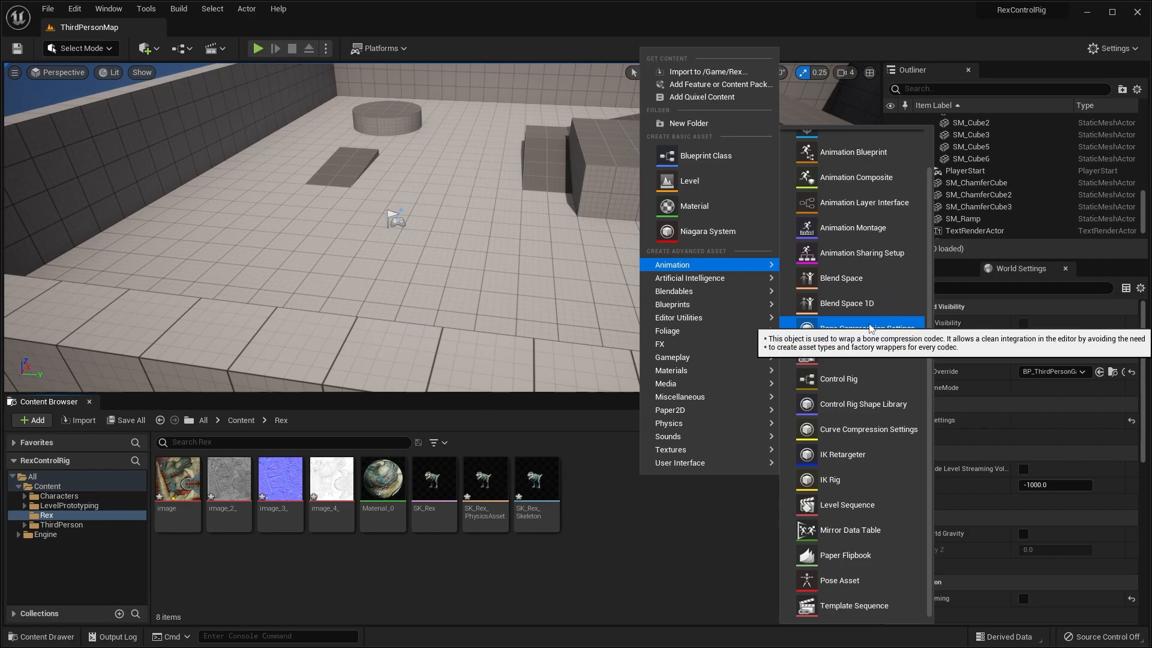
left_click(846, 380)
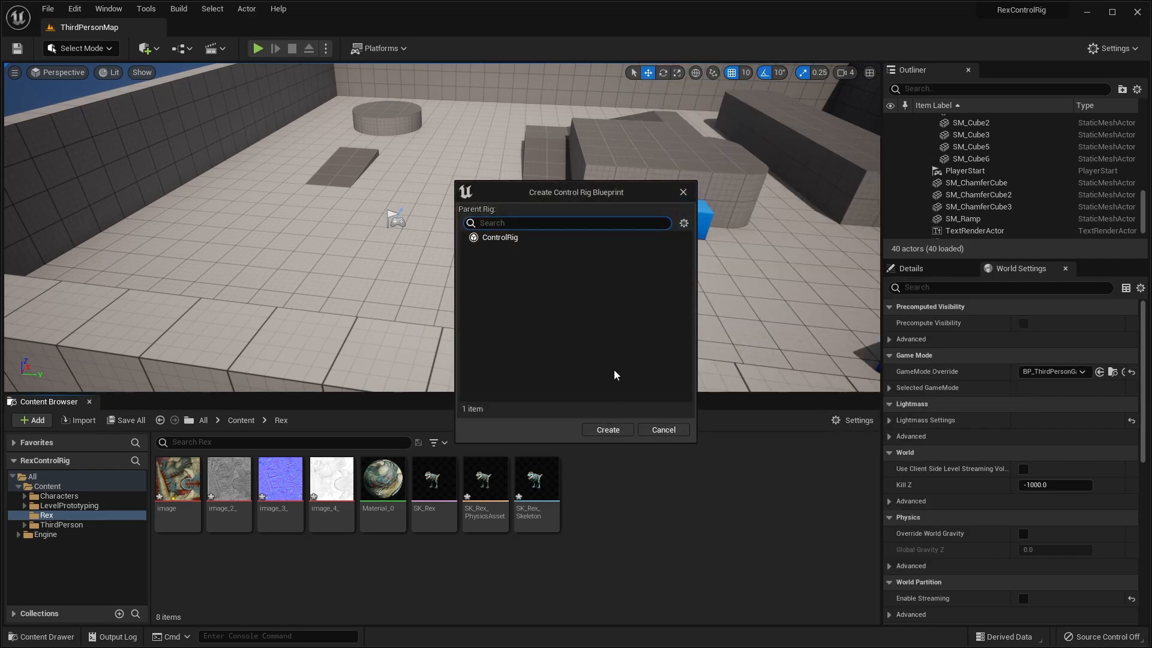
left_click(542, 239)
left_click(621, 429)
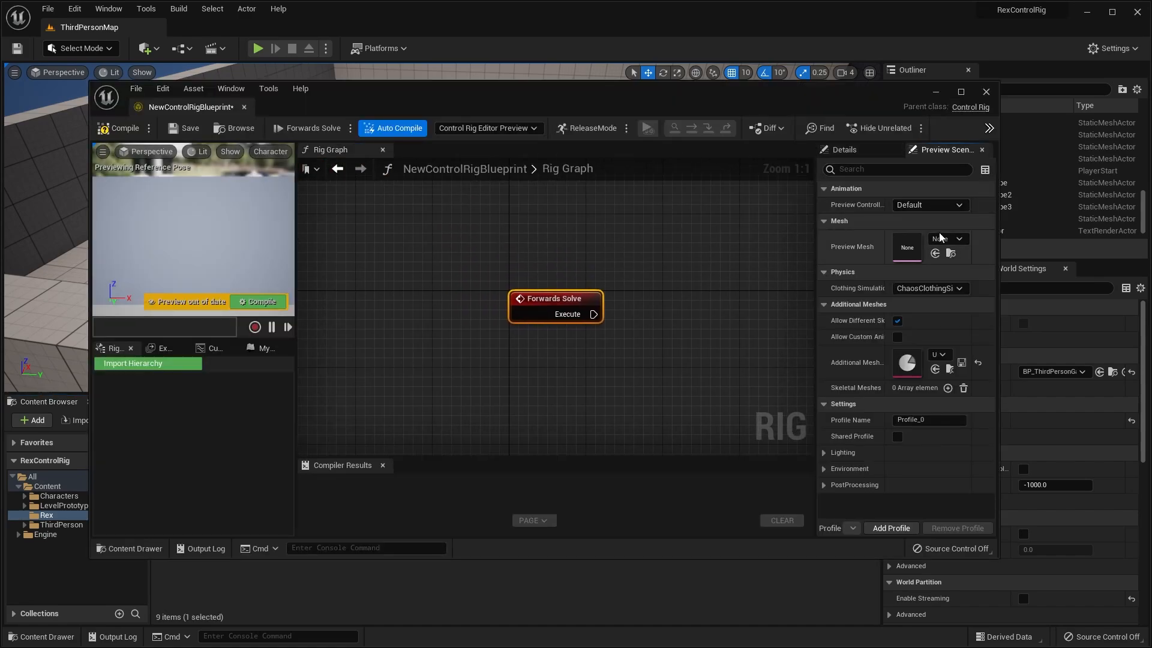
left_click(941, 239)
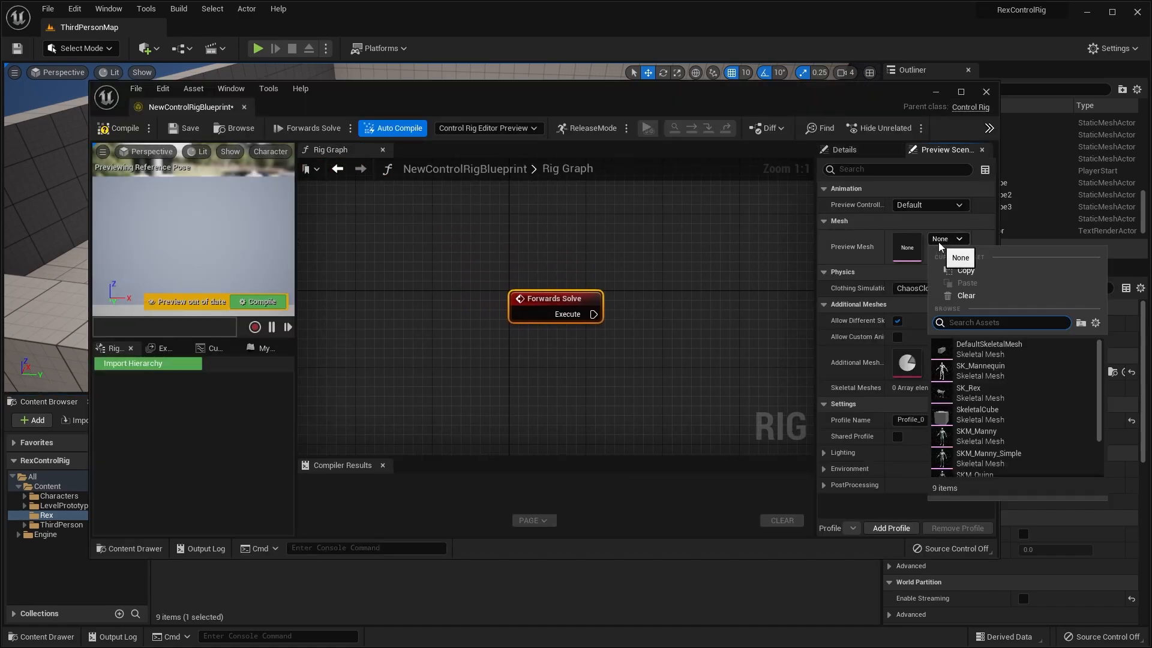
left_click(986, 92)
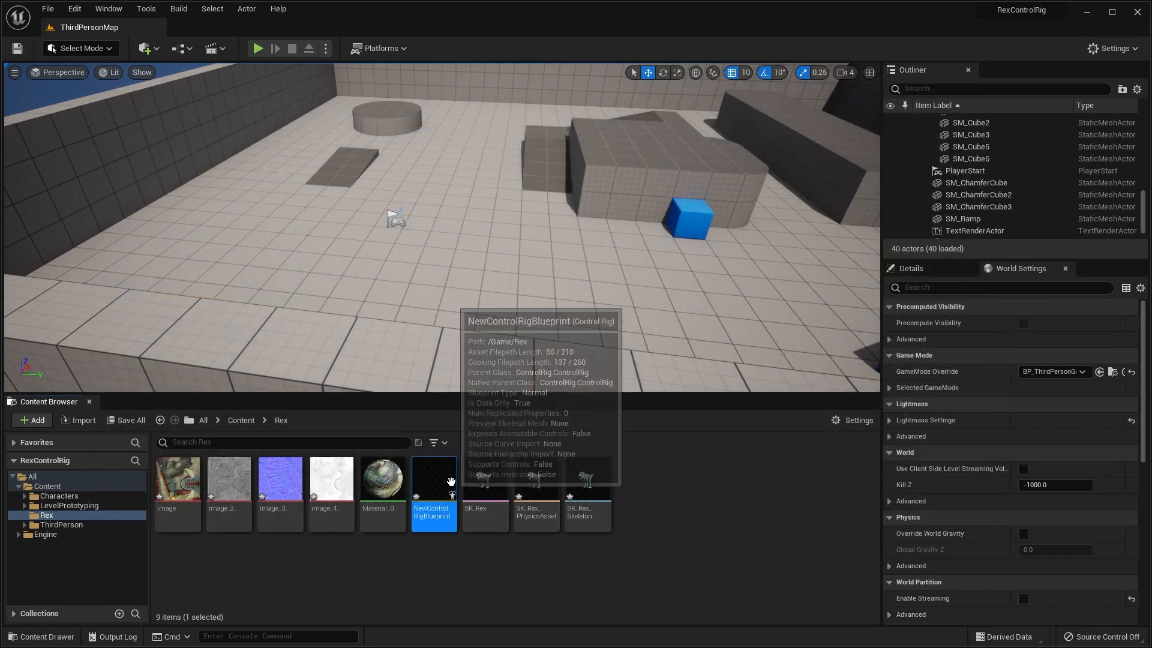
- Delete the NewControlRigBlueprint asset from the Rex folder
right_click(441, 487)
left_click(520, 291)
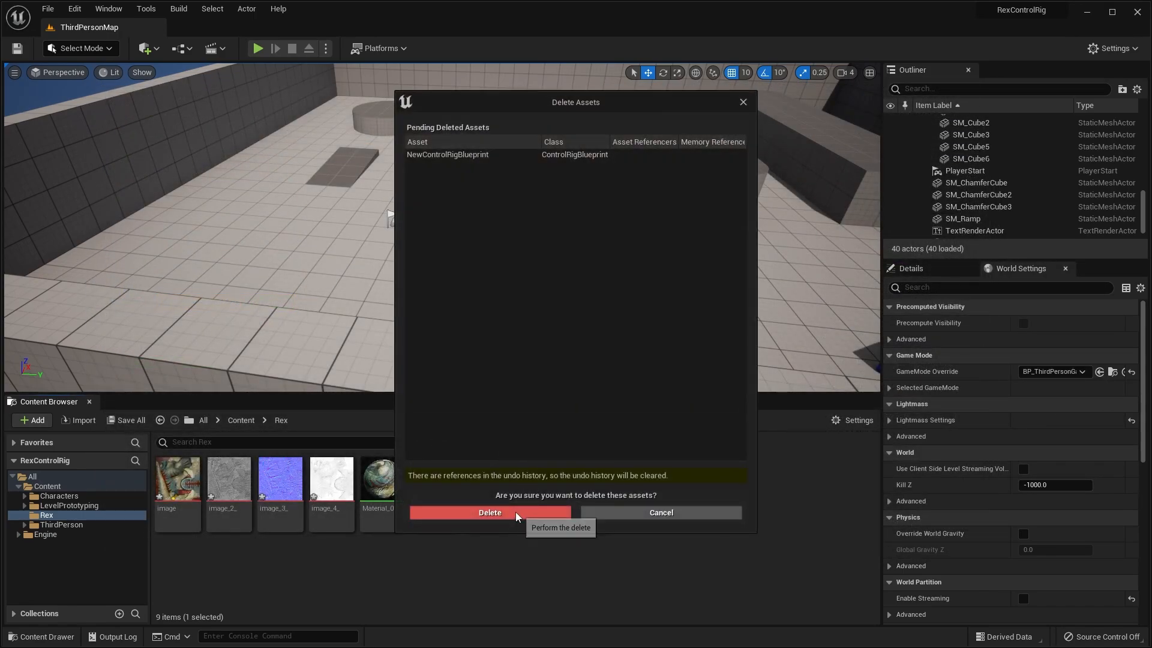
left_click(480, 513)
- Create a Control Rig asset directly from the SK_Rex skeletal mesh
left_click(437, 486)
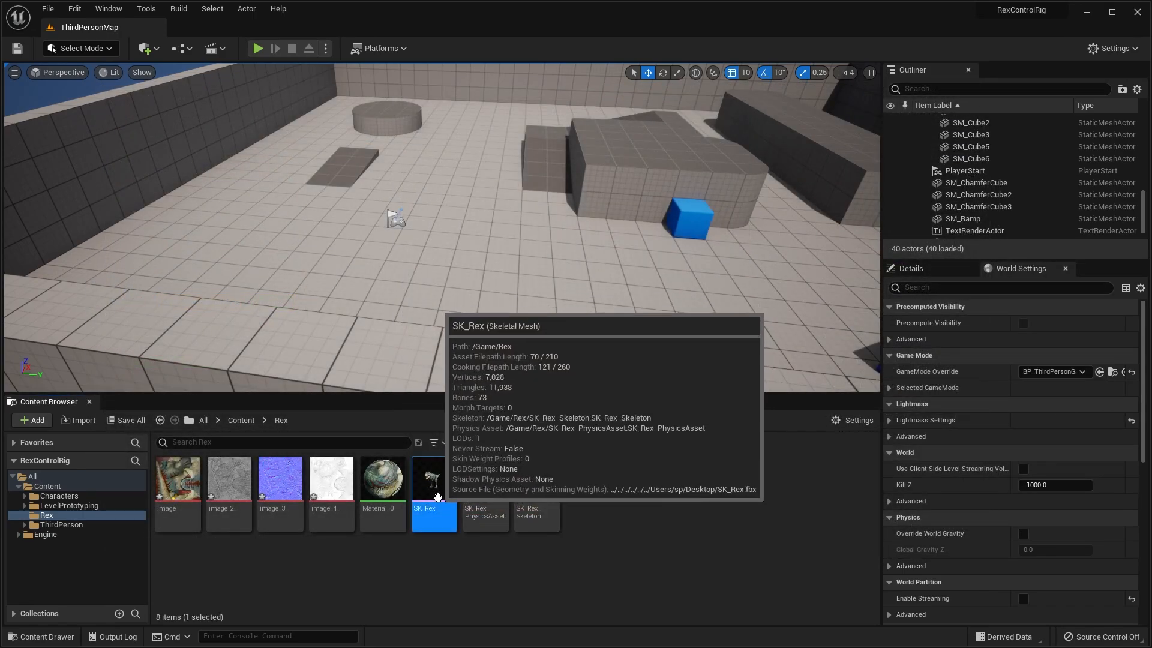
right_click(437, 486)
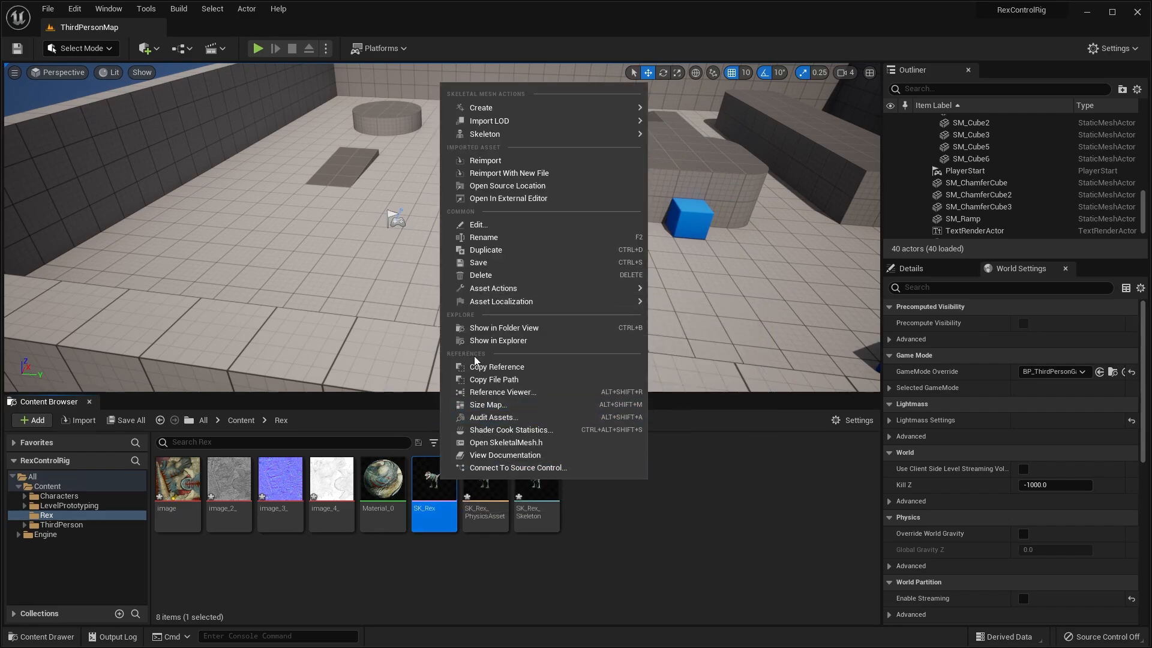
mouse_move(534, 107)
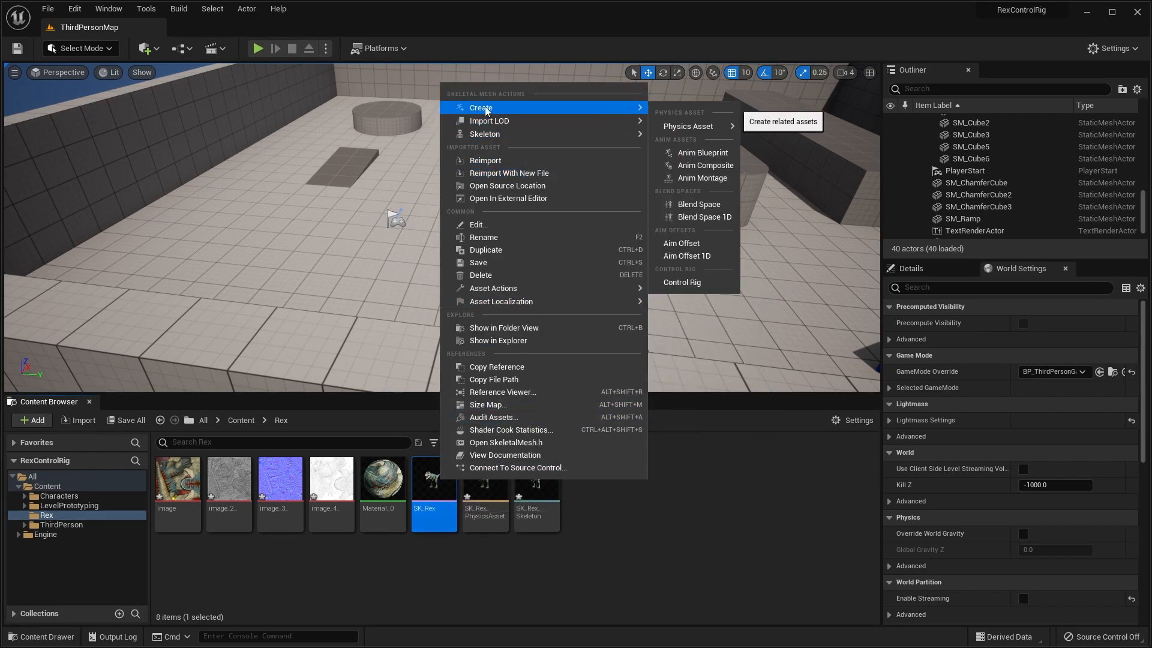
left_click(690, 282)
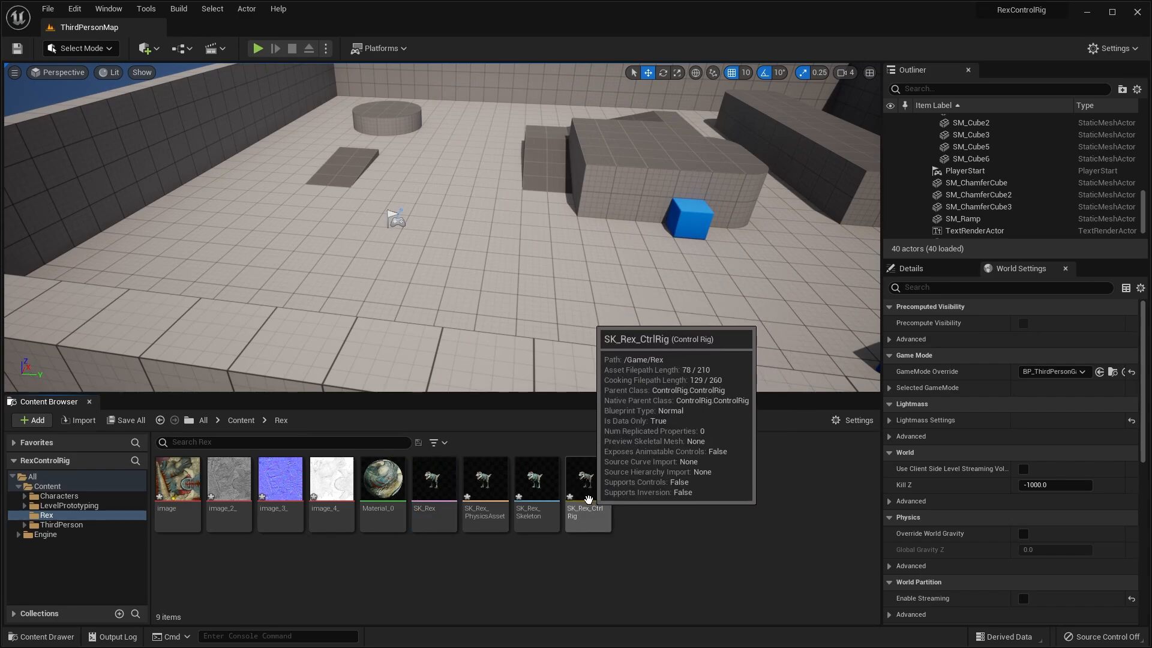
- Open SK_Rex_CtrlRig, dock its editor beside the ThirdPersonMap tab and compile the rig
left_click(582, 480)
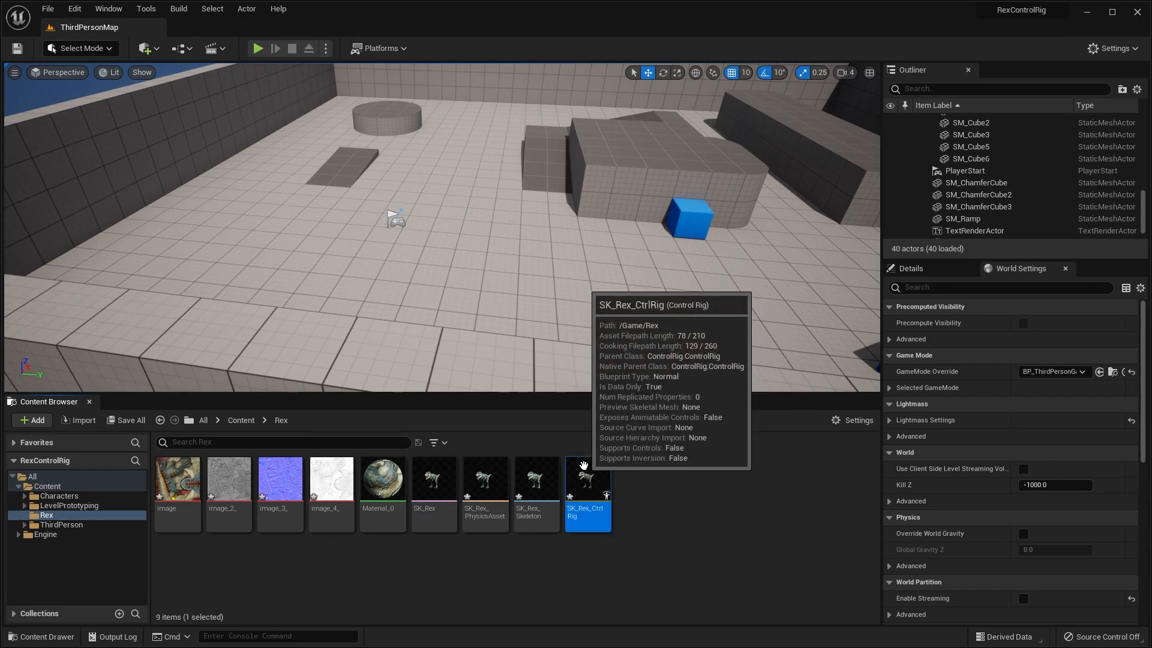
double_click(585, 471)
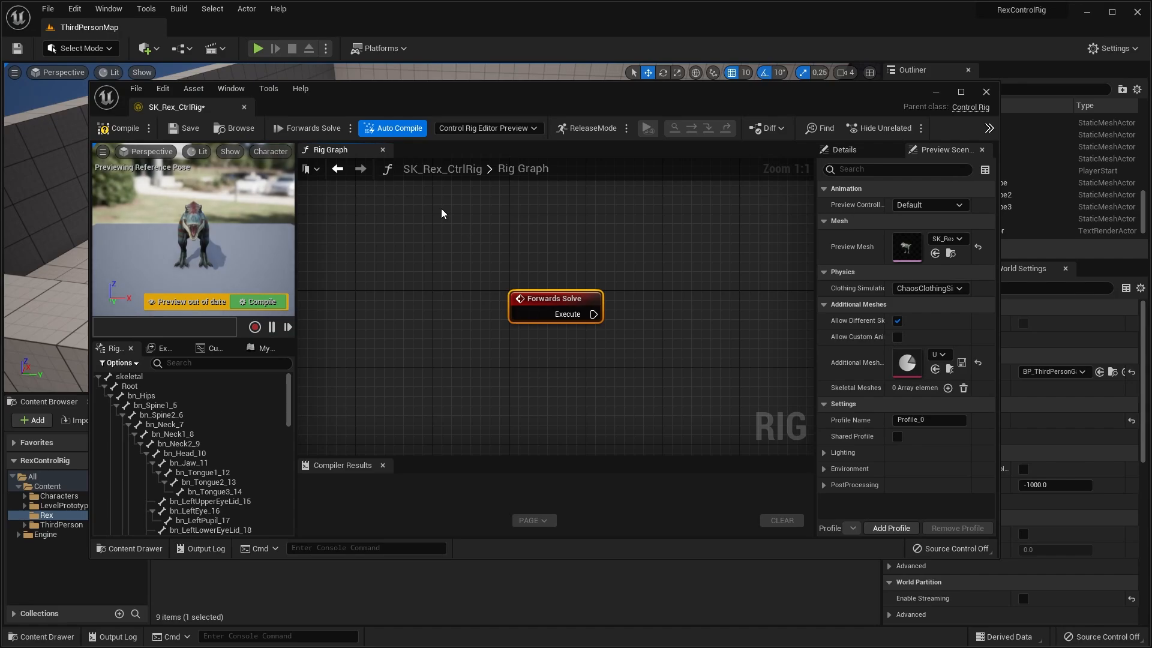
left_click_drag(202, 108, 244, 33)
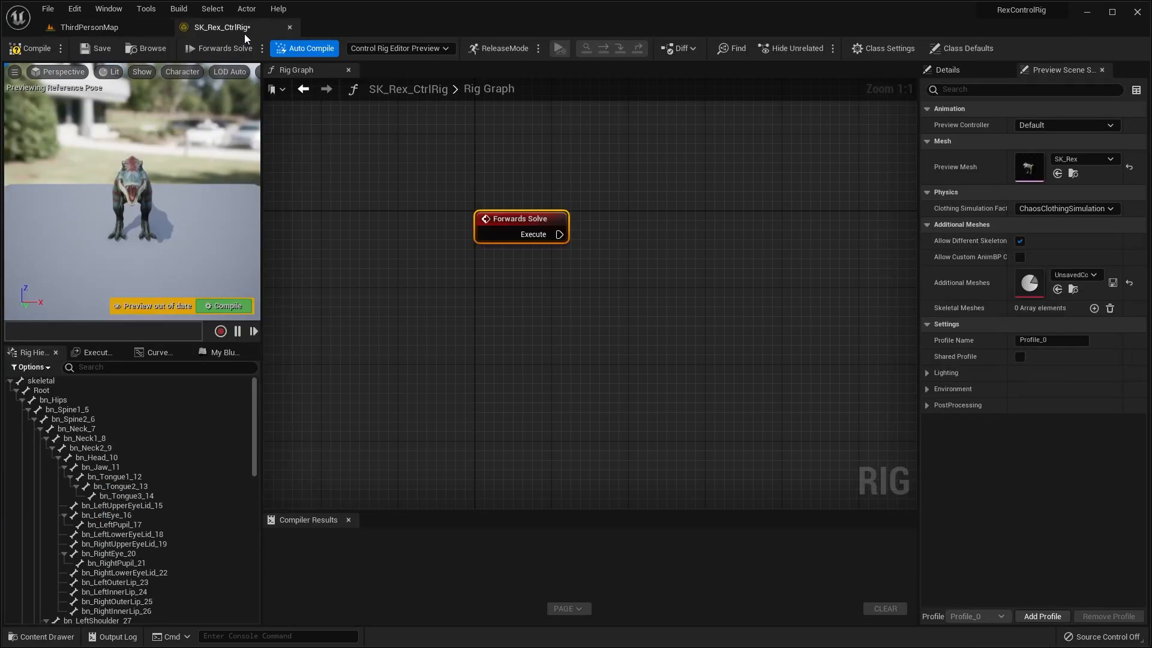
left_click(28, 51)
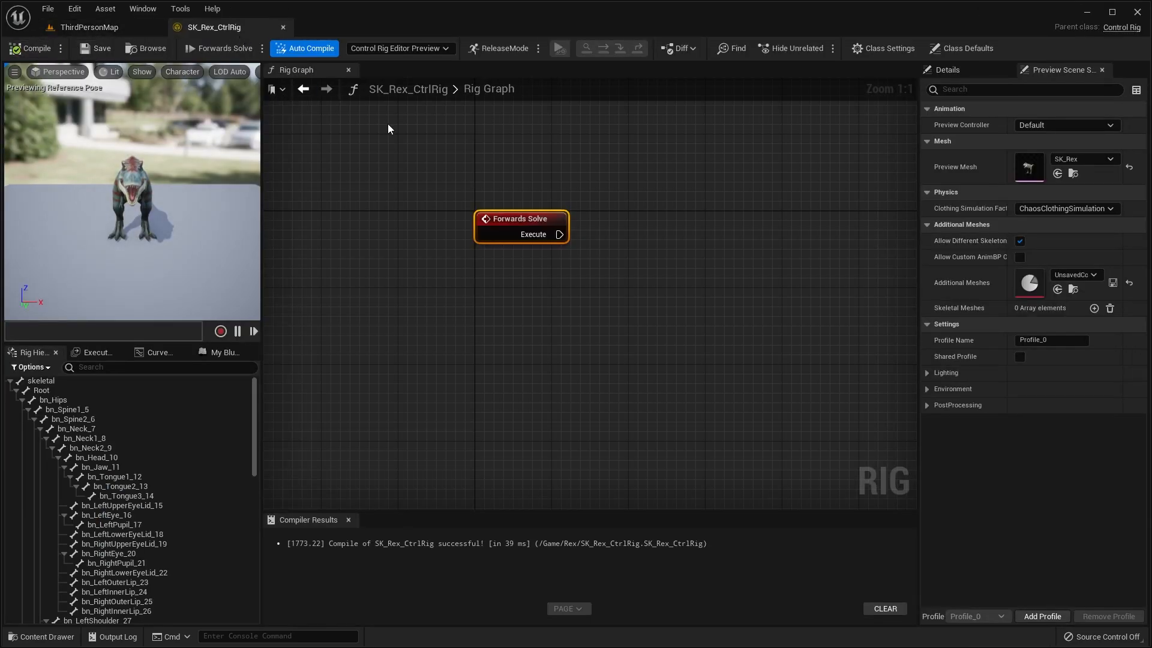
- Show the Forwards Solve node's details and examine the T-rex from several sides in the preview viewport
right_click_drag(394, 131, 406, 176)
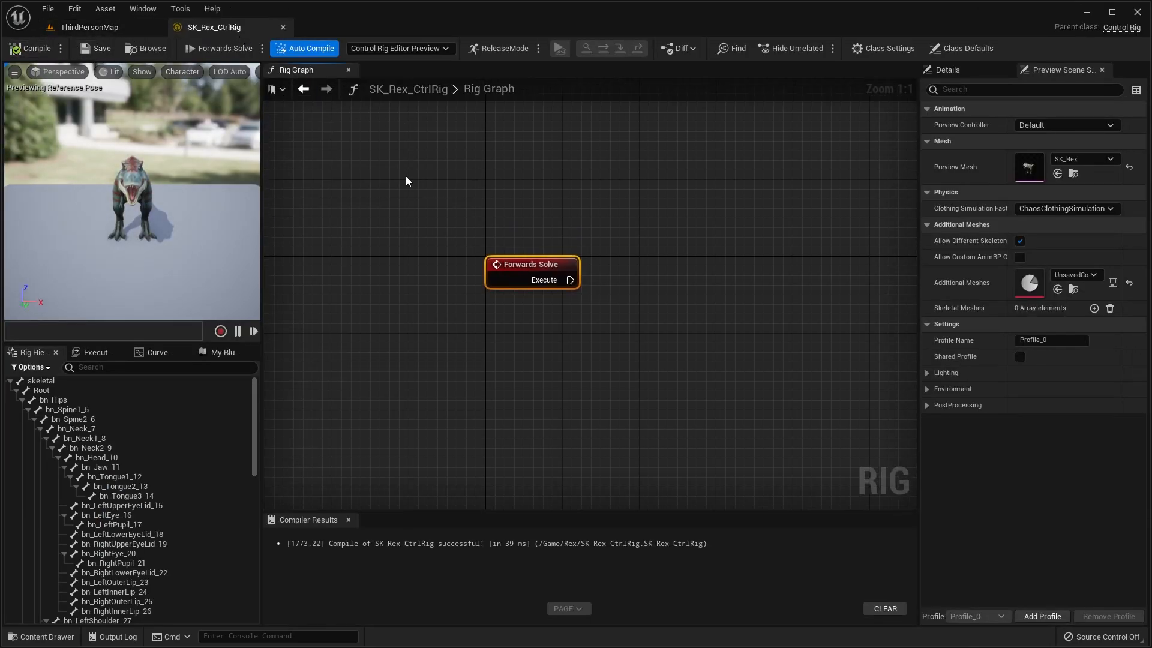
left_click(938, 74)
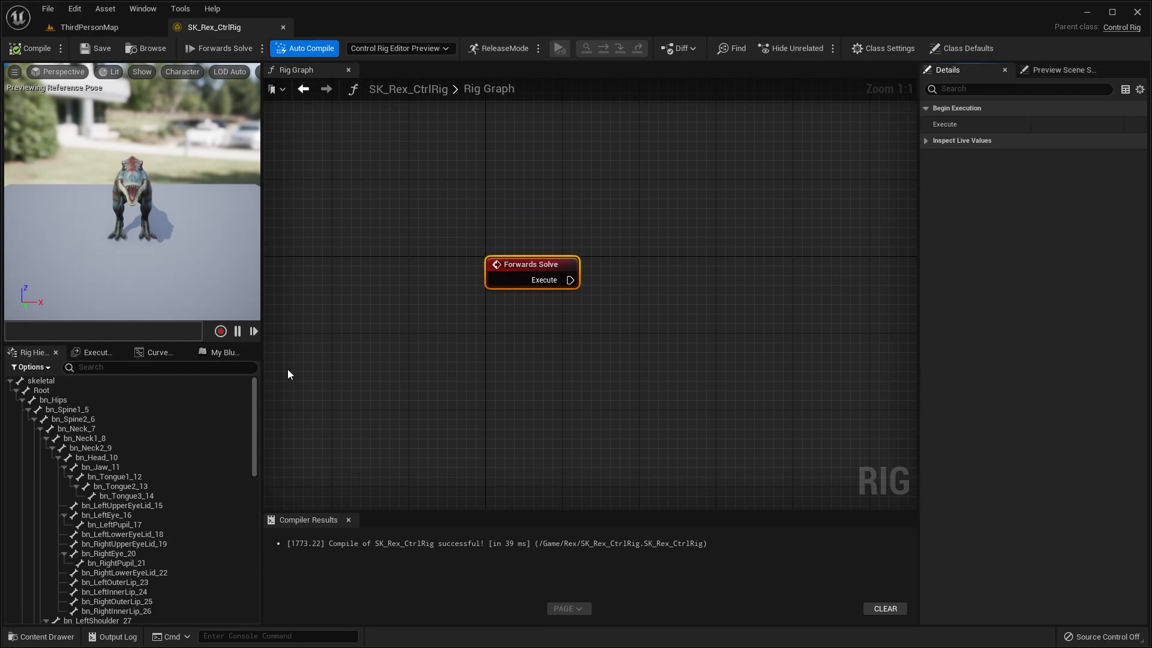
right_click_drag(604, 357, 533, 361)
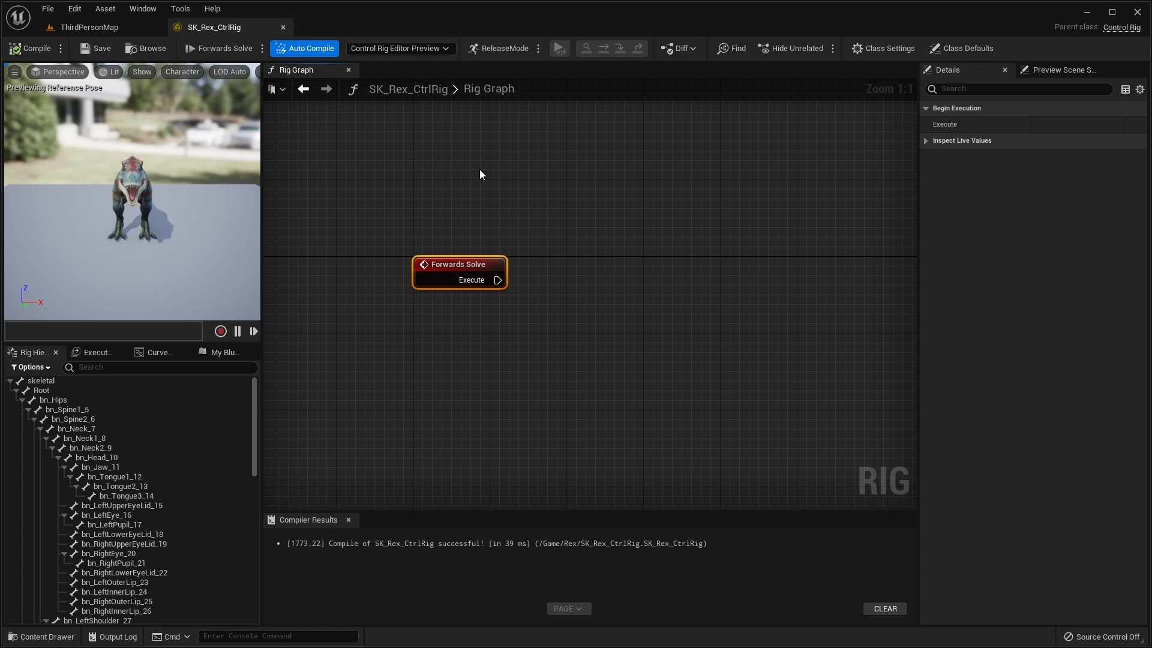
right_click_drag(480, 175, 449, 169)
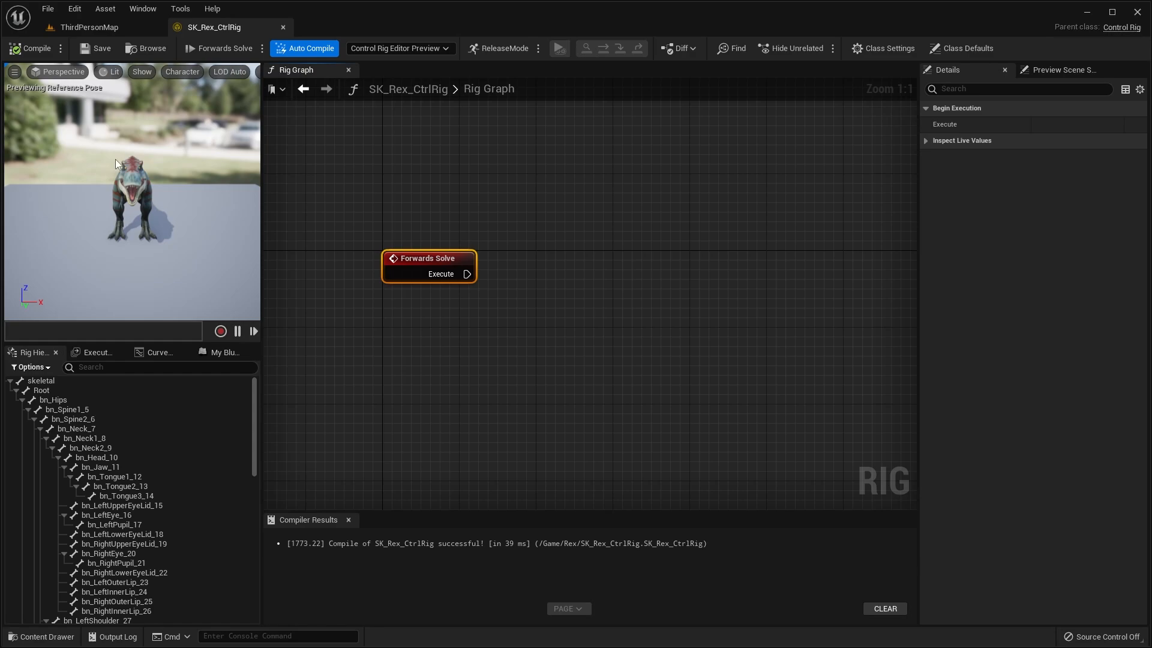
right_click_drag(116, 160, 53, 166)
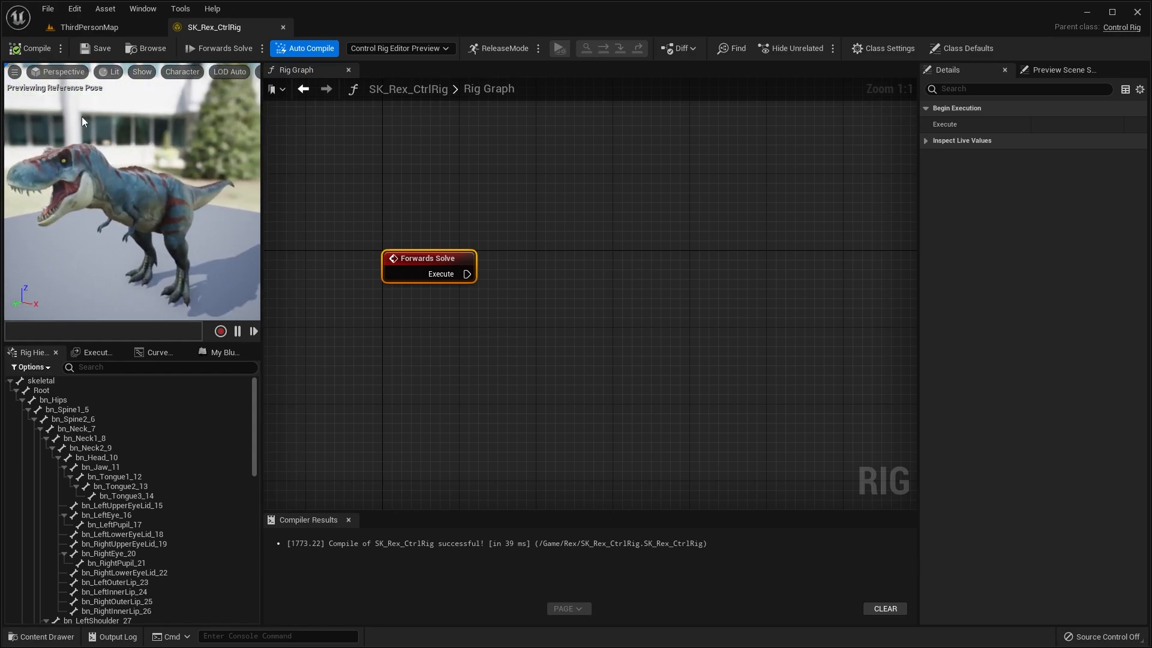
right_click_drag(95, 235, 131, 141)
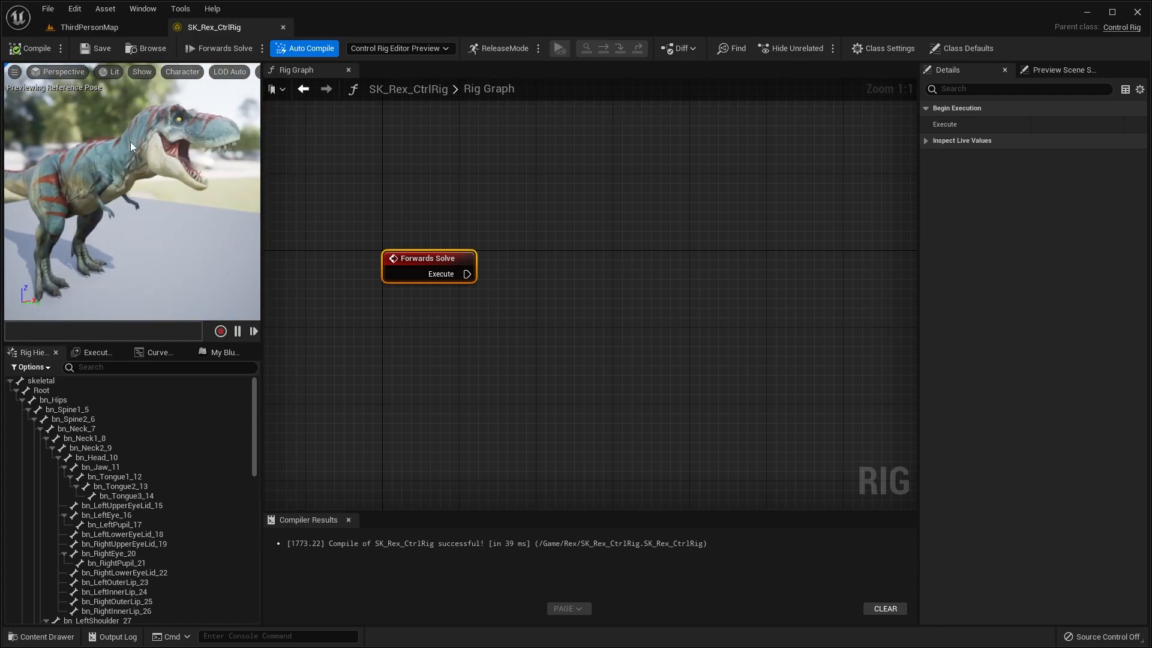
left_click(59, 72)
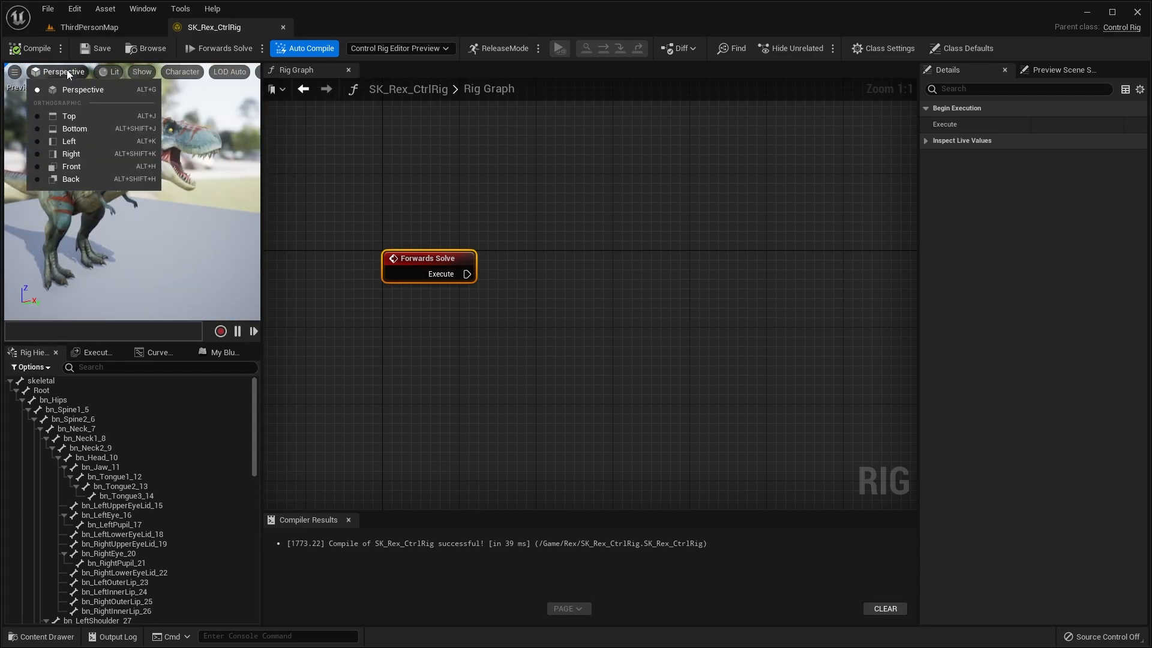
left_click(402, 35)
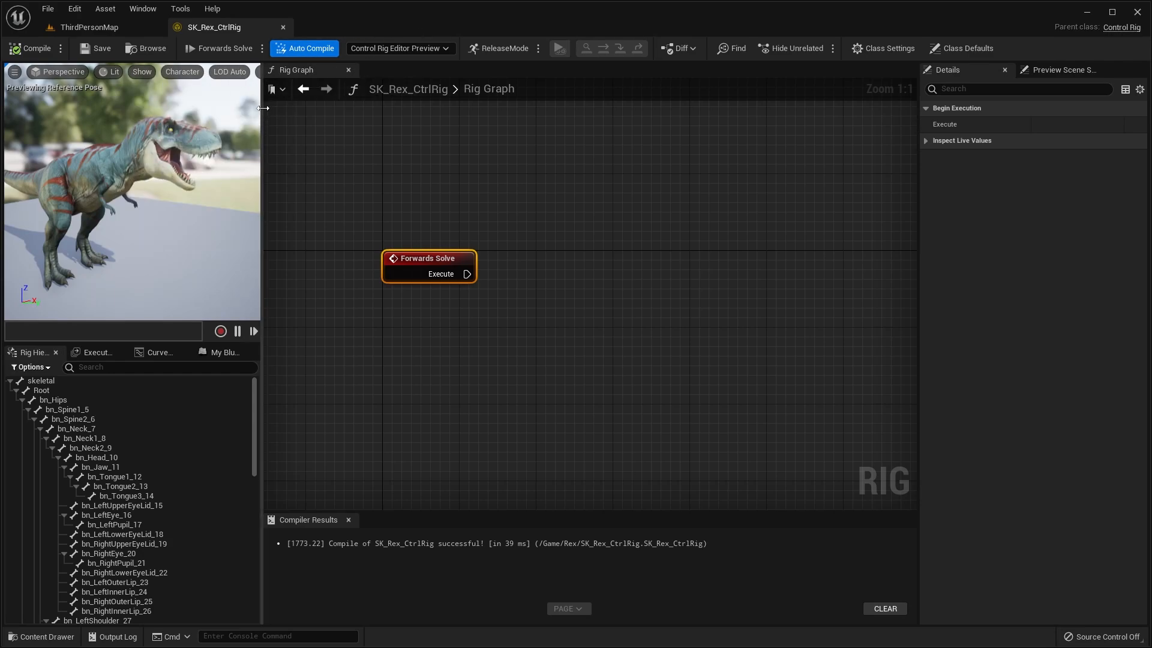
- Widen the preview viewport and set its camera speed to 2
left_click_drag(263, 108, 578, 108)
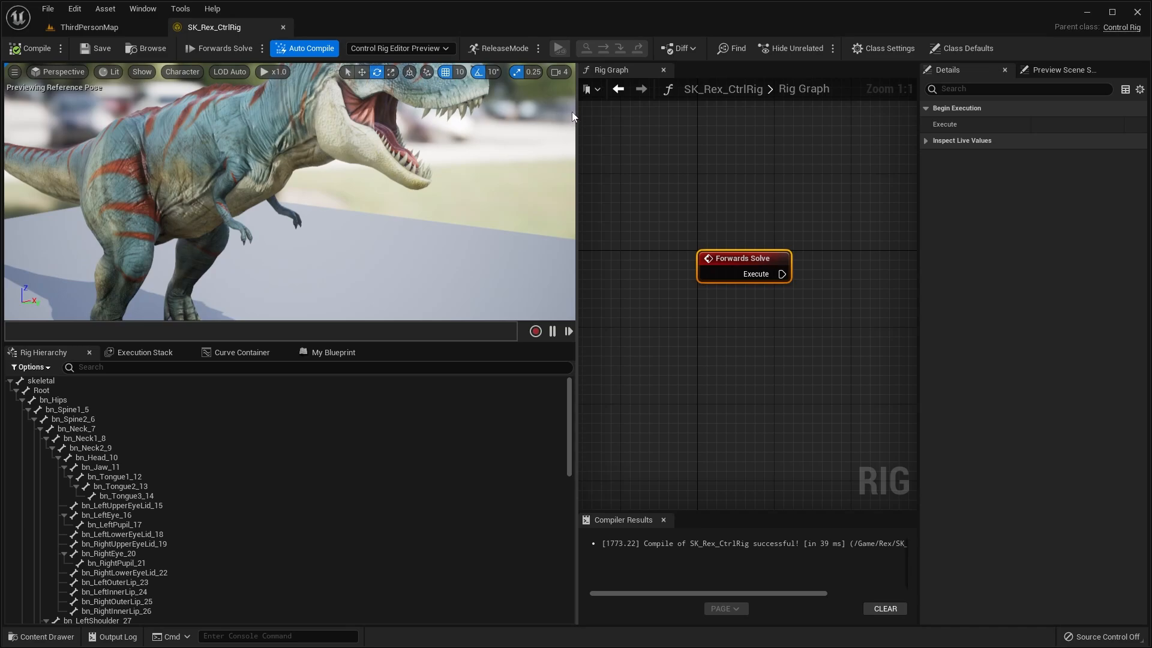
left_click(558, 72)
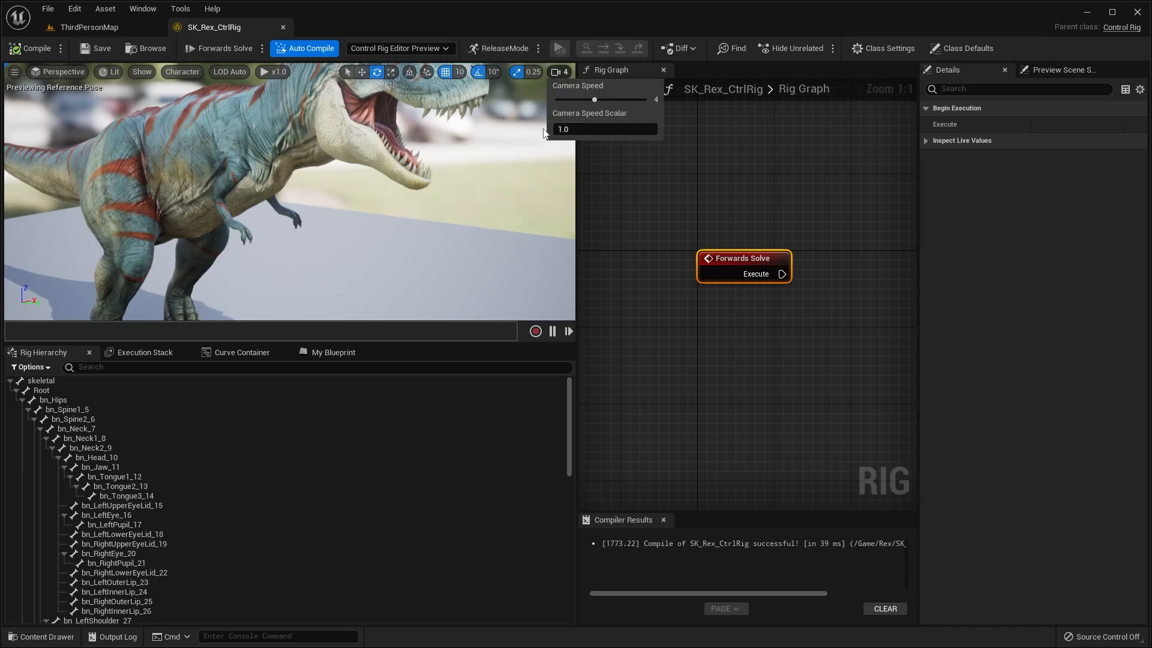
right_click_drag(205, 269, 196, 284)
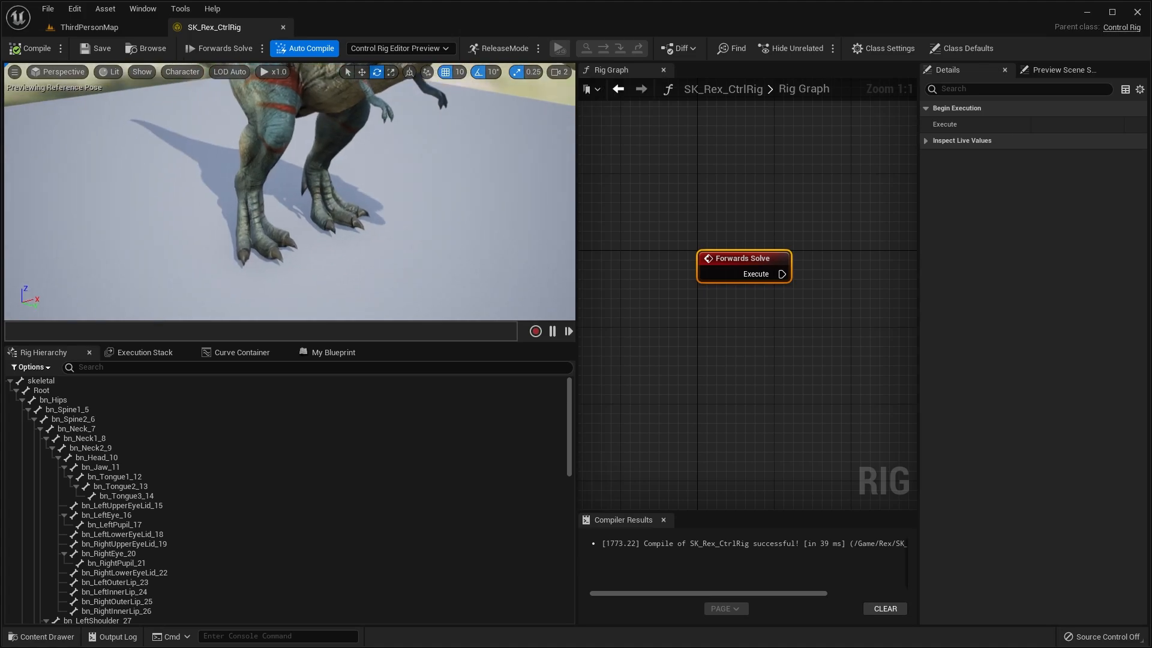
right_click_drag(497, 154, 506, 142)
- Set the preview camera speed to 4 and narrow the preview viewport again
left_click(558, 71)
left_click_drag(586, 99, 600, 98)
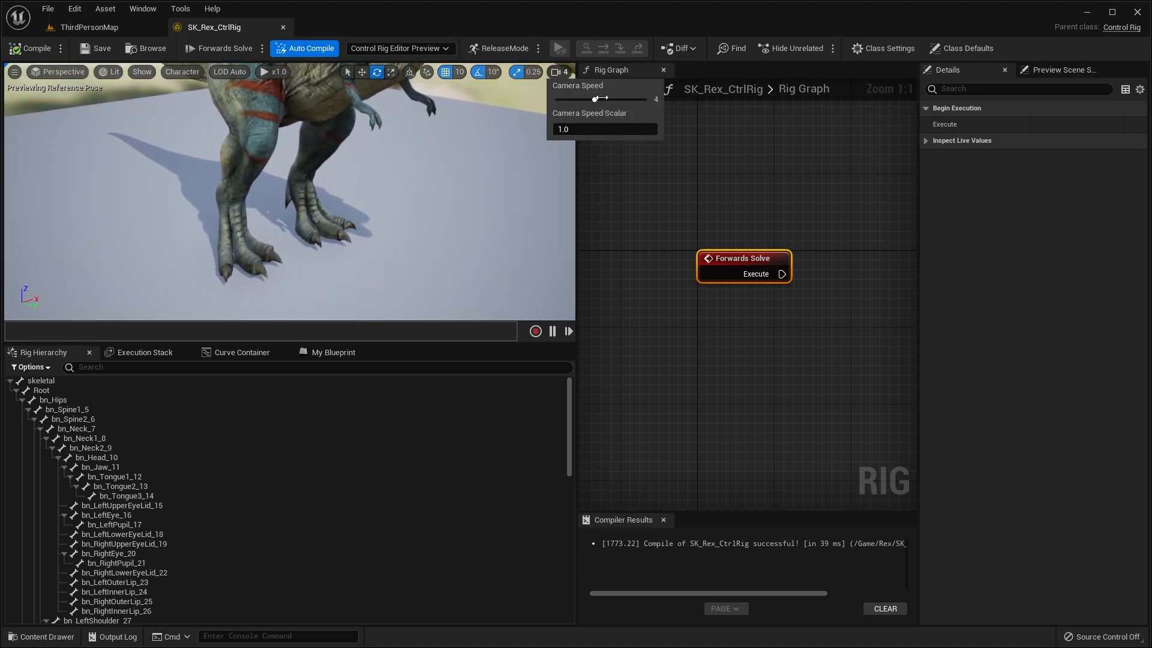
left_click_drag(578, 178, 289, 159)
- View the node actions available from the Forwards Solve node's Execute pin and close the list without choosing one
right_click_drag(375, 165, 404, 175)
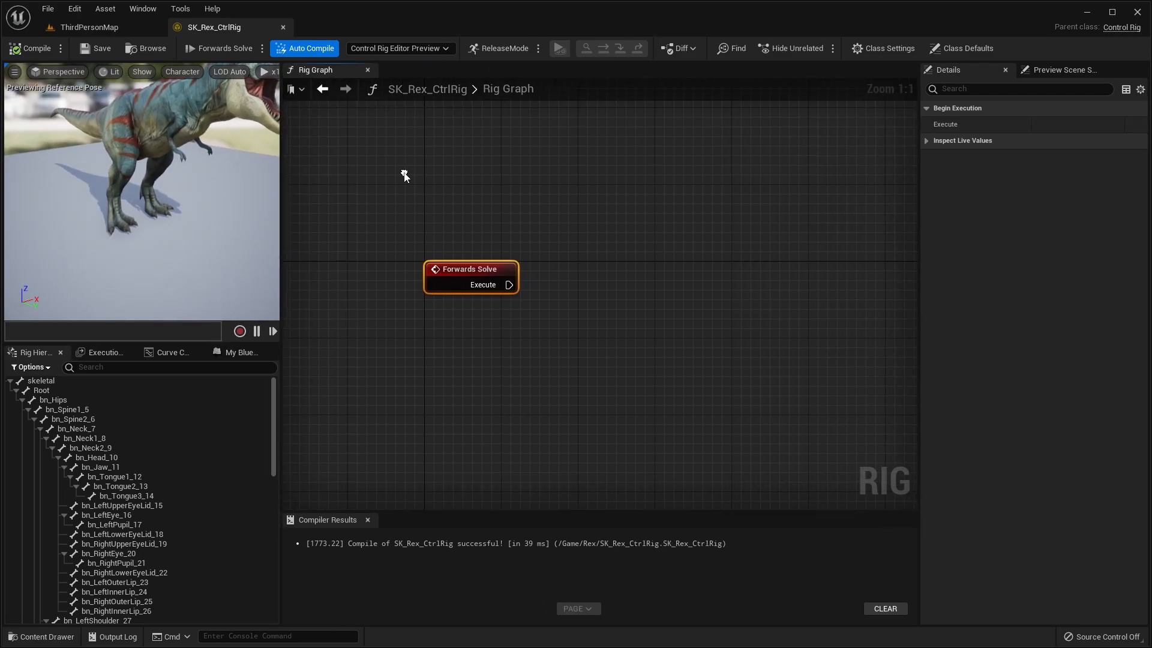
right_click_drag(519, 202, 424, 198)
scroll(426, 149, "down", 1)
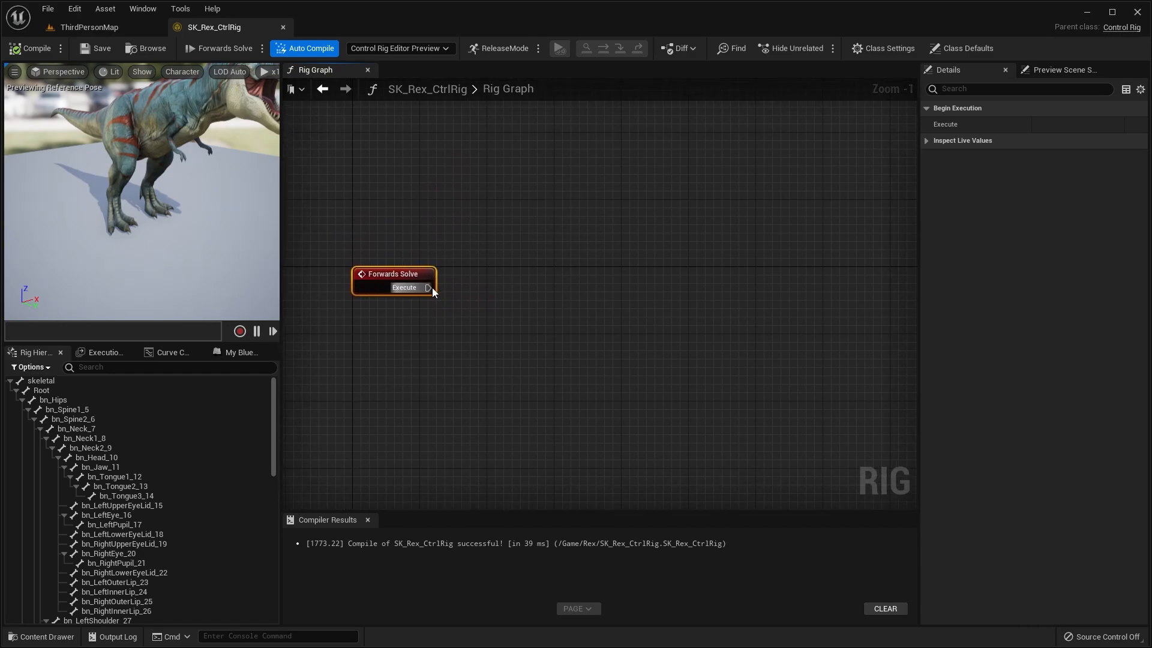
right_click_drag(509, 254, 544, 201)
left_click(526, 180)
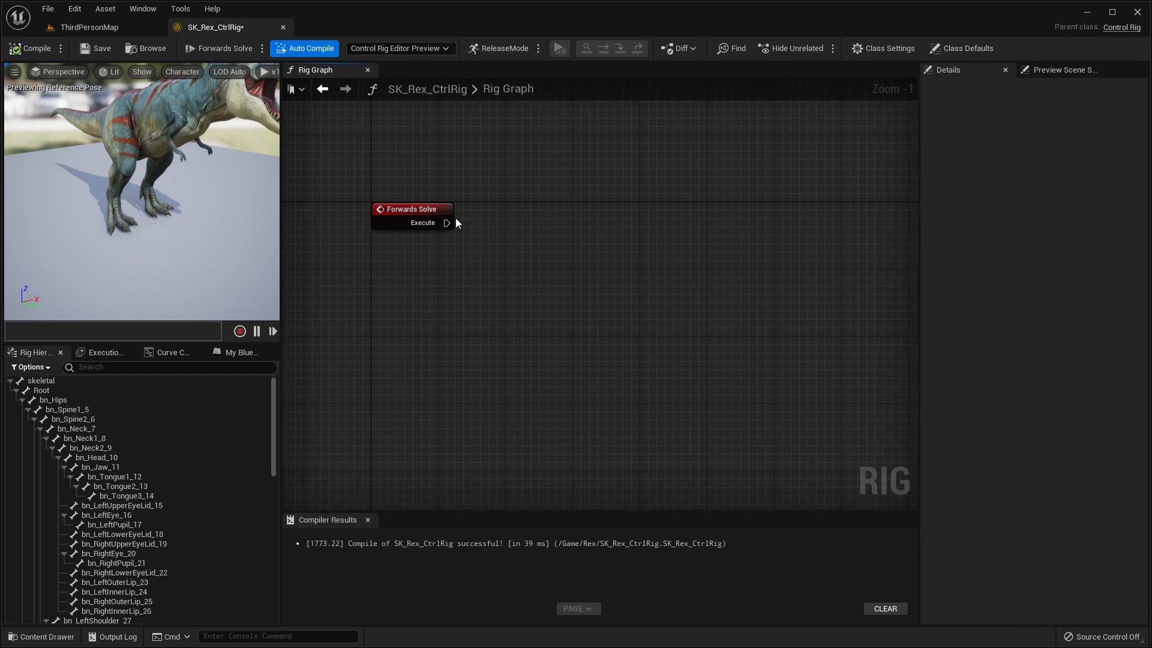
left_click_drag(450, 224, 624, 223)
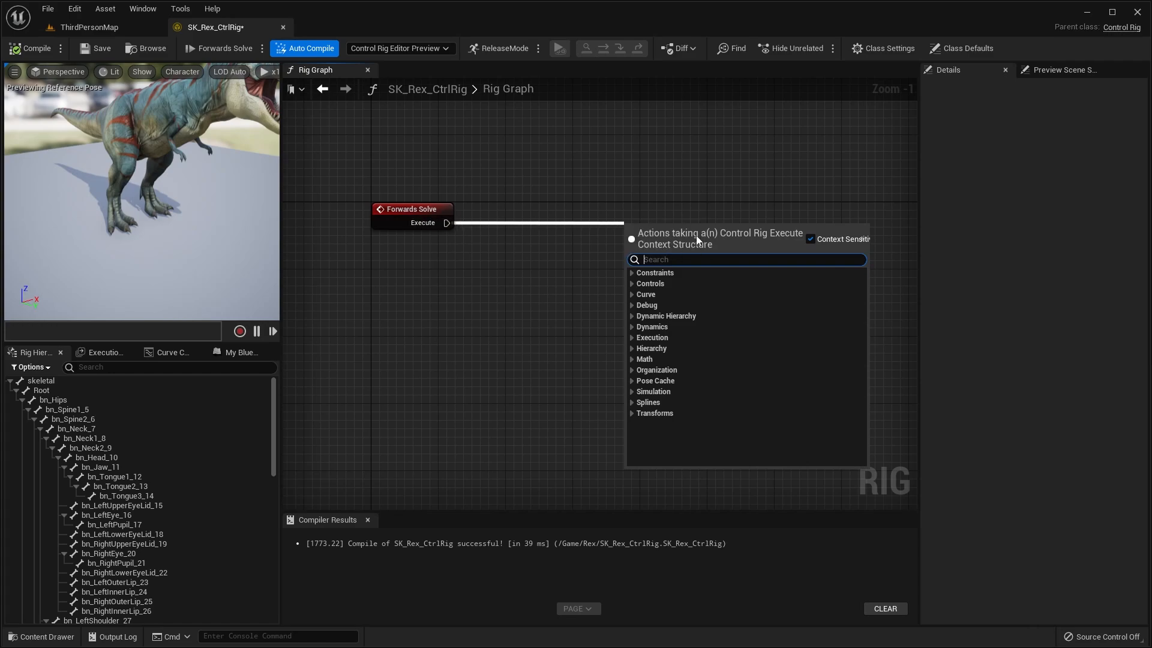
right_click_drag(697, 169, 655, 174)
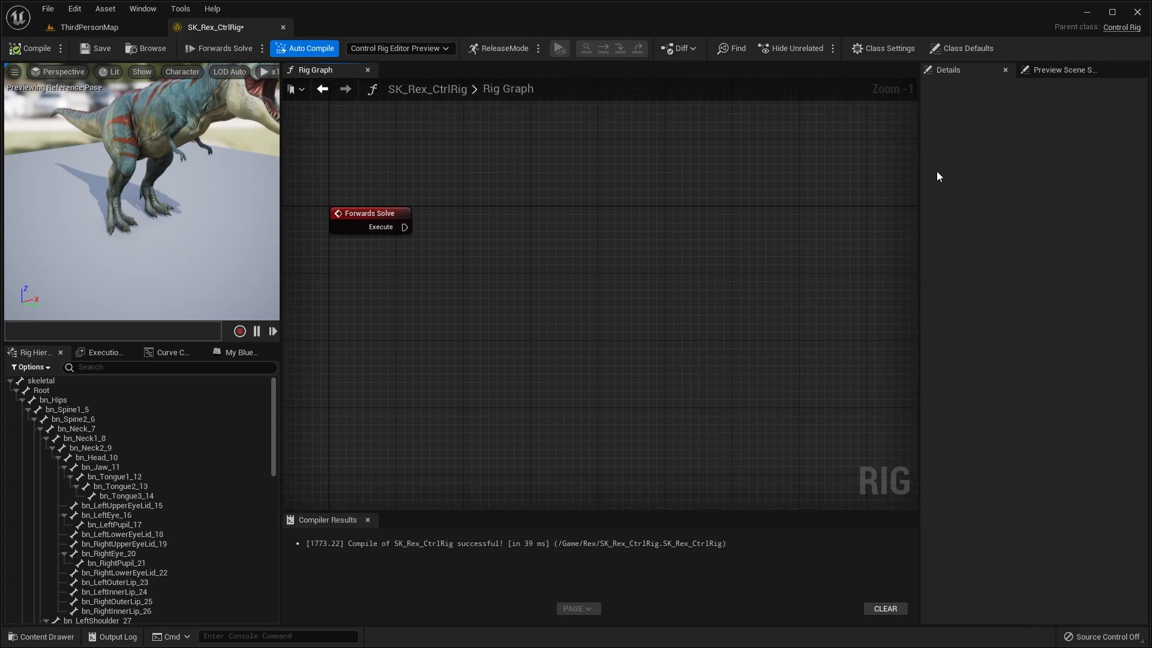
- Review the Preview Scene Settings and the Preview Mesh choices, keep SK_Rex, and return to the Details
left_click(947, 70)
right_click_drag(496, 239, 517, 259)
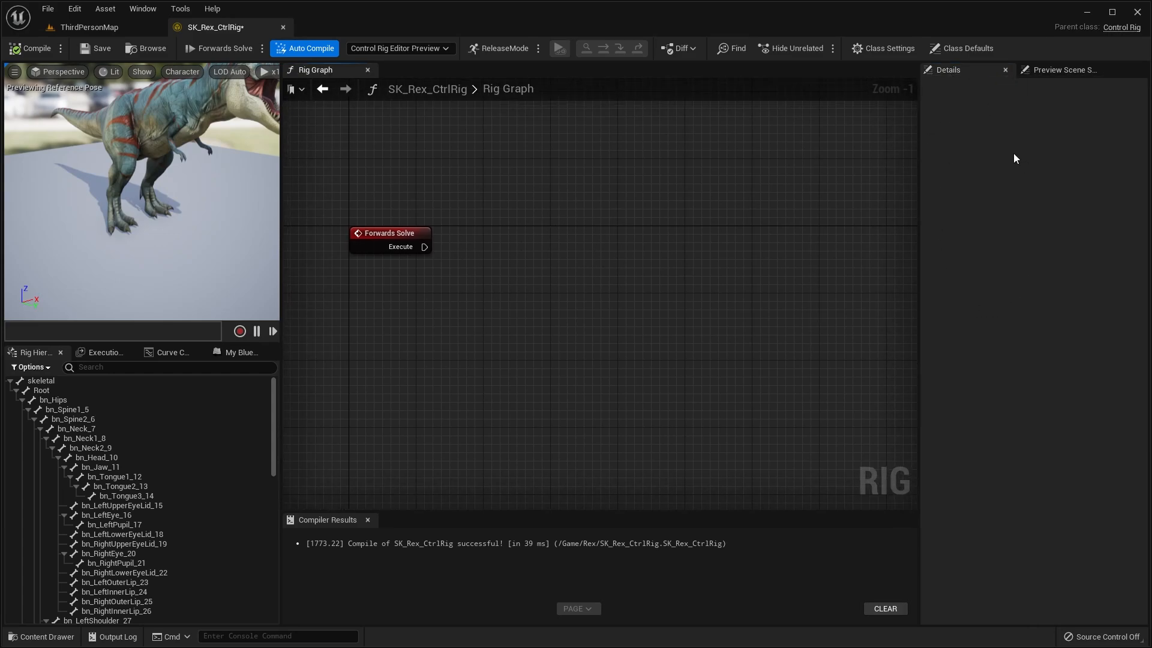
left_click(1059, 70)
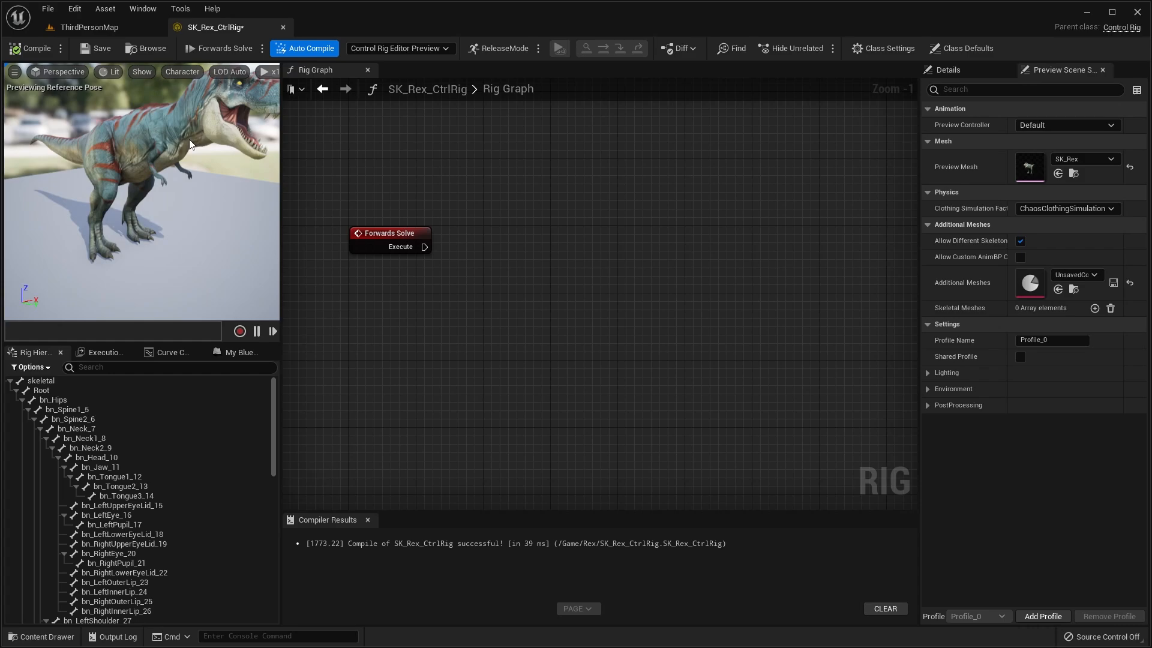
right_click_drag(186, 144, 183, 134)
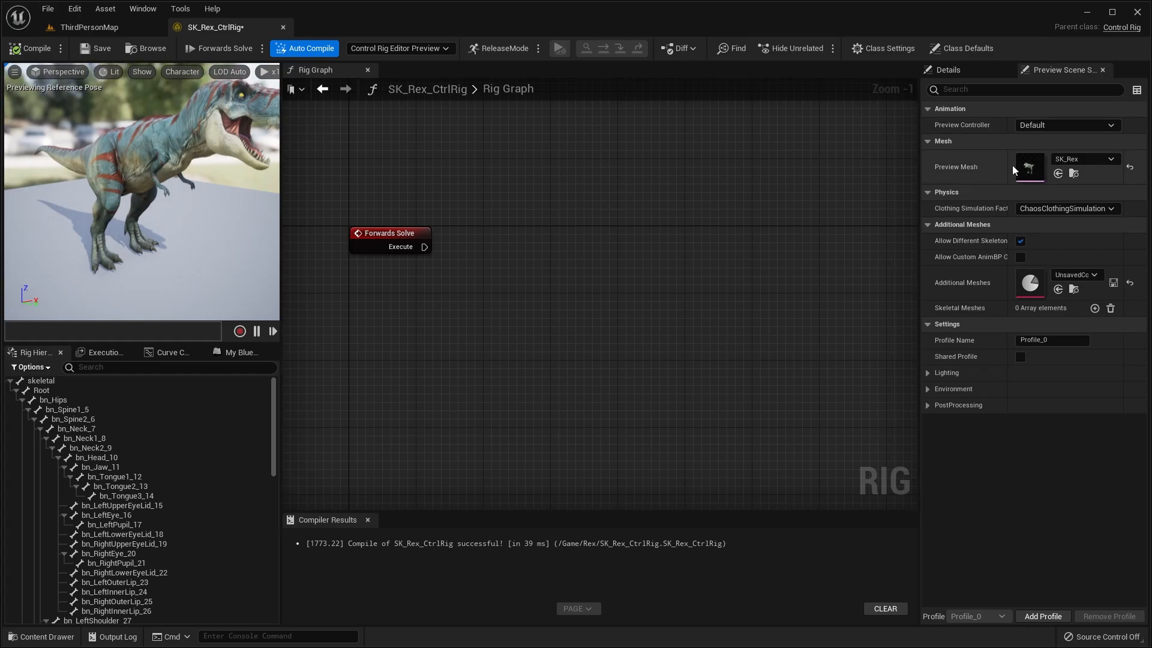
left_click(1071, 159)
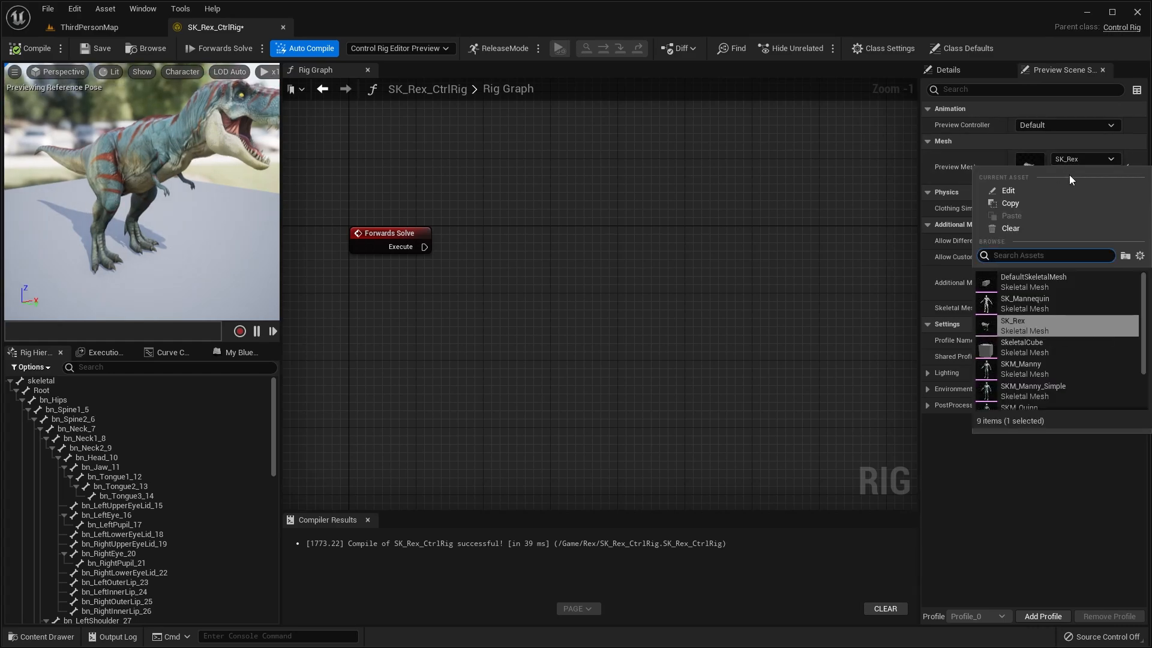
left_click(960, 175)
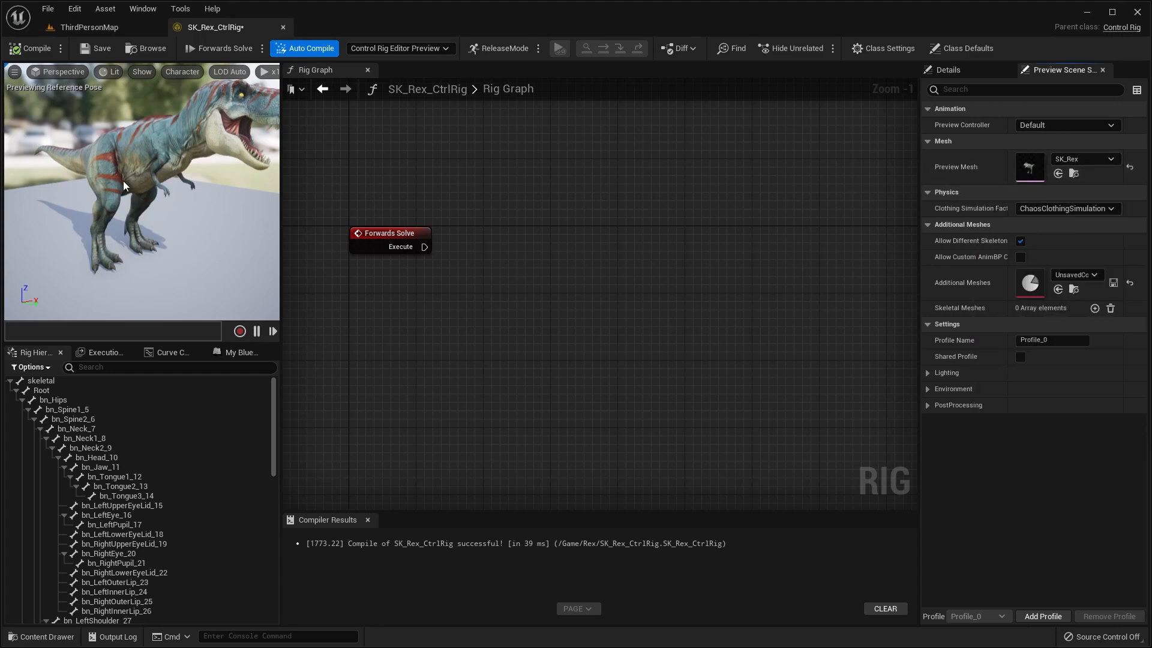
left_click(954, 70)
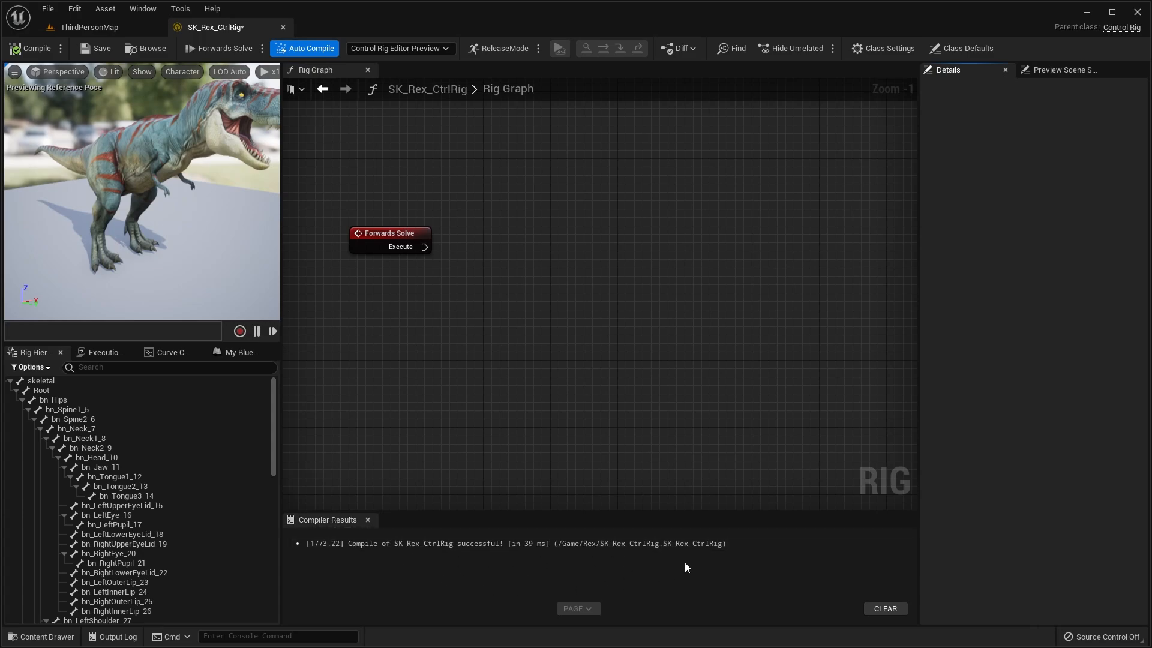
- Look through the Execution Stack, Curve Container and My Blueprint contents and return to the Rig Hierarchy
right_click_drag(525, 356, 520, 385)
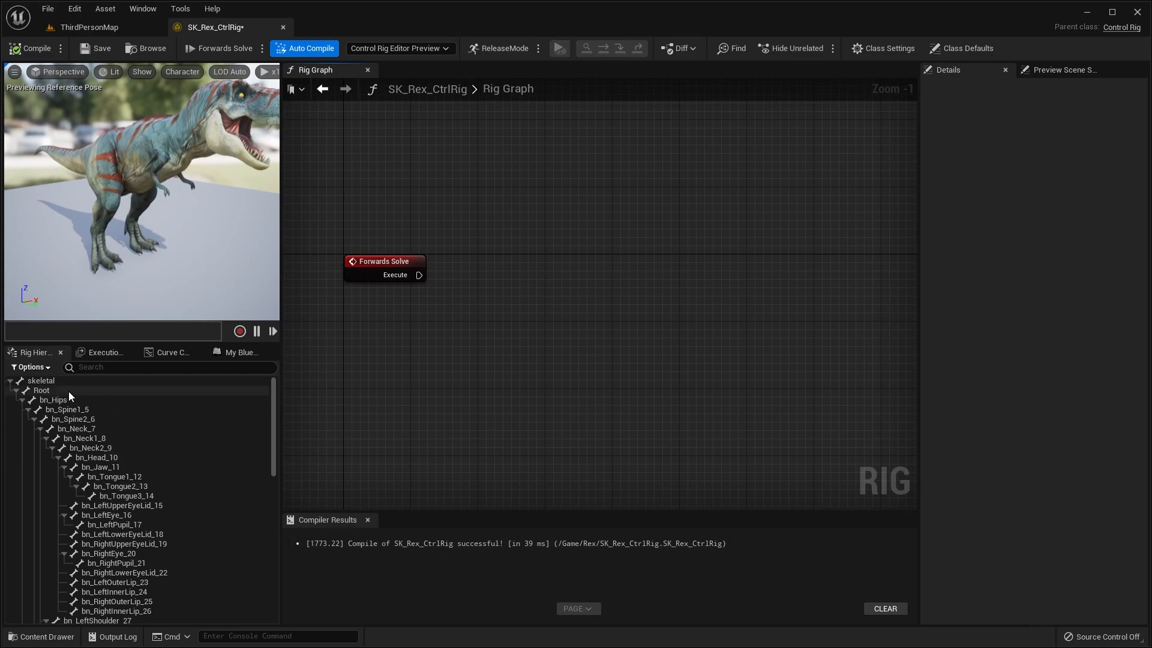
left_click(96, 353)
left_click(33, 353)
left_click(97, 353)
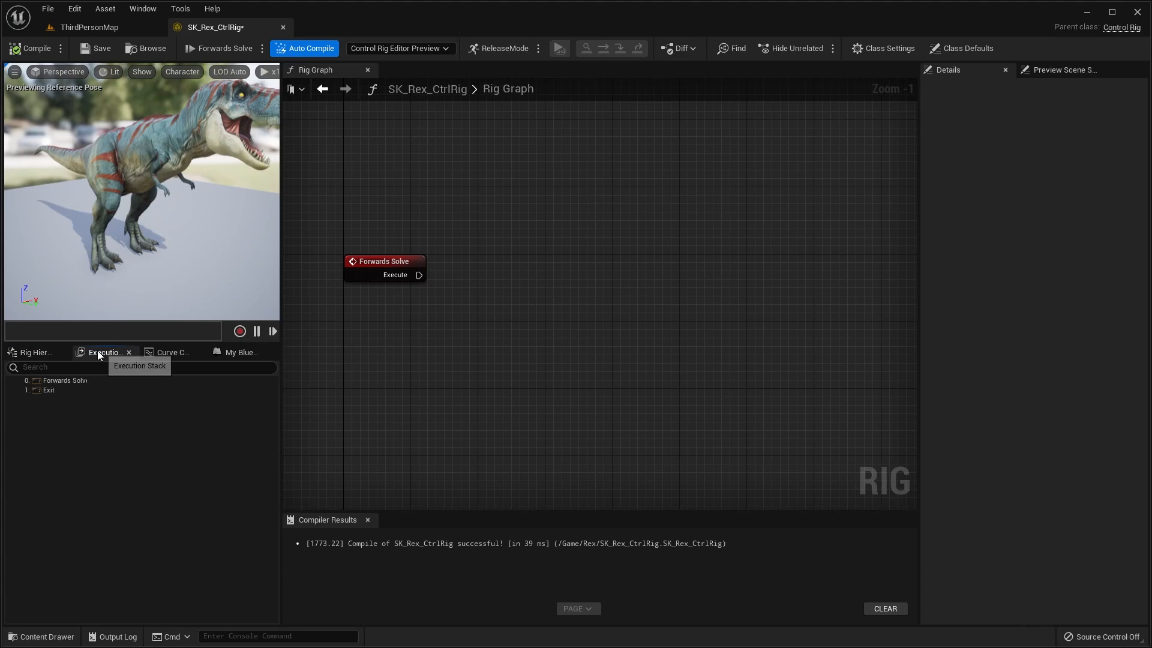
left_click(171, 353)
left_click(242, 353)
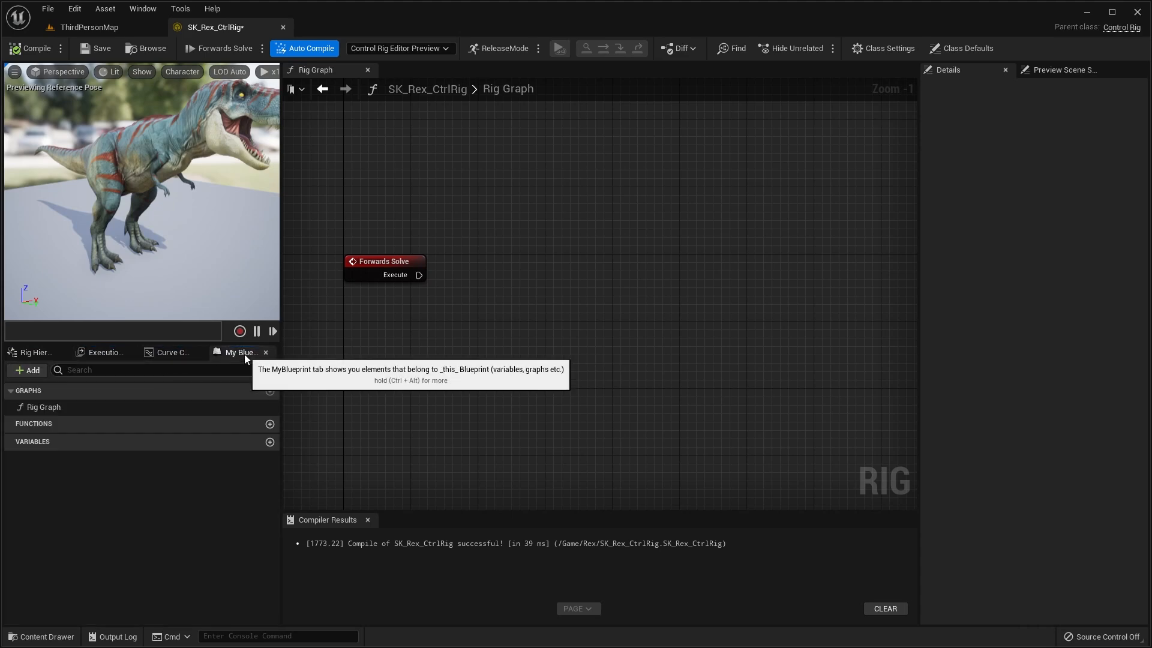
left_click(25, 356)
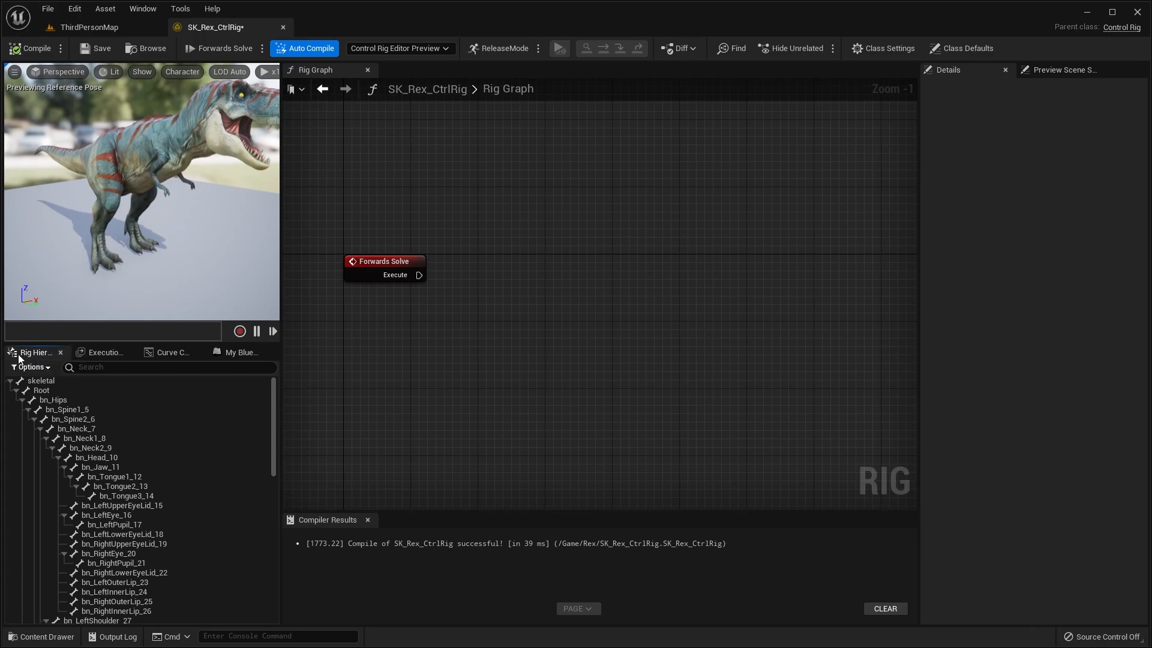
- Inspect individual bones in the Rig Hierarchy, including Root, bn_Neck2_9, bn_Tongue3_14, bn_LeftPupil_17 and bn_Hips
left_click(84, 390)
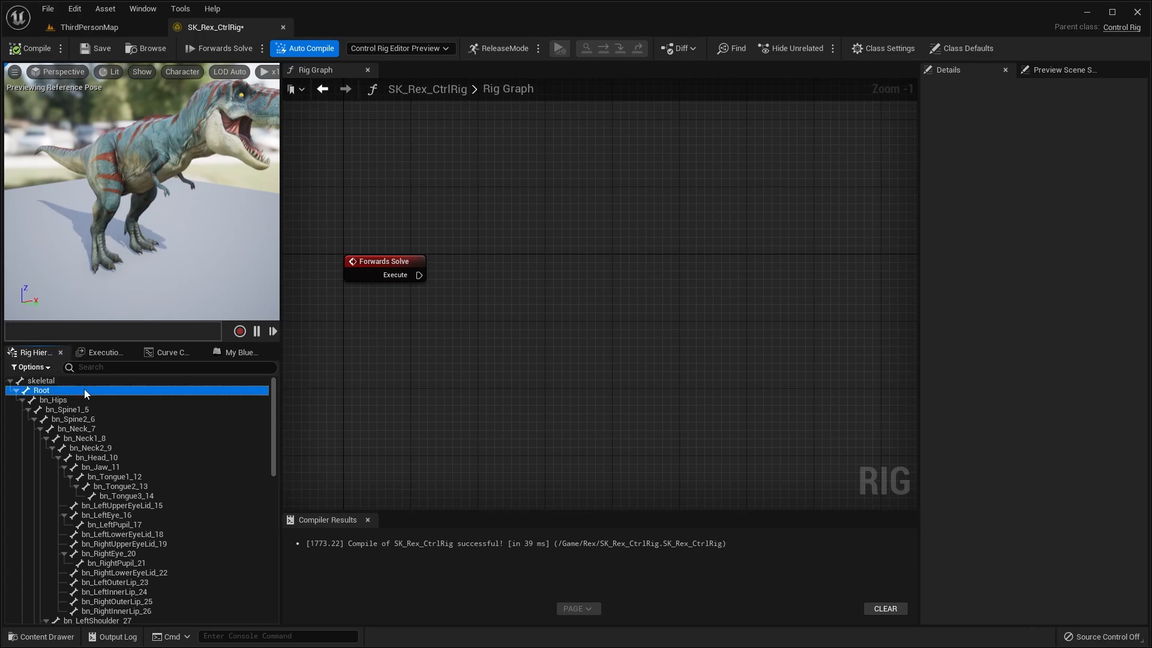
left_click(95, 420)
left_click(109, 448)
left_click(123, 496)
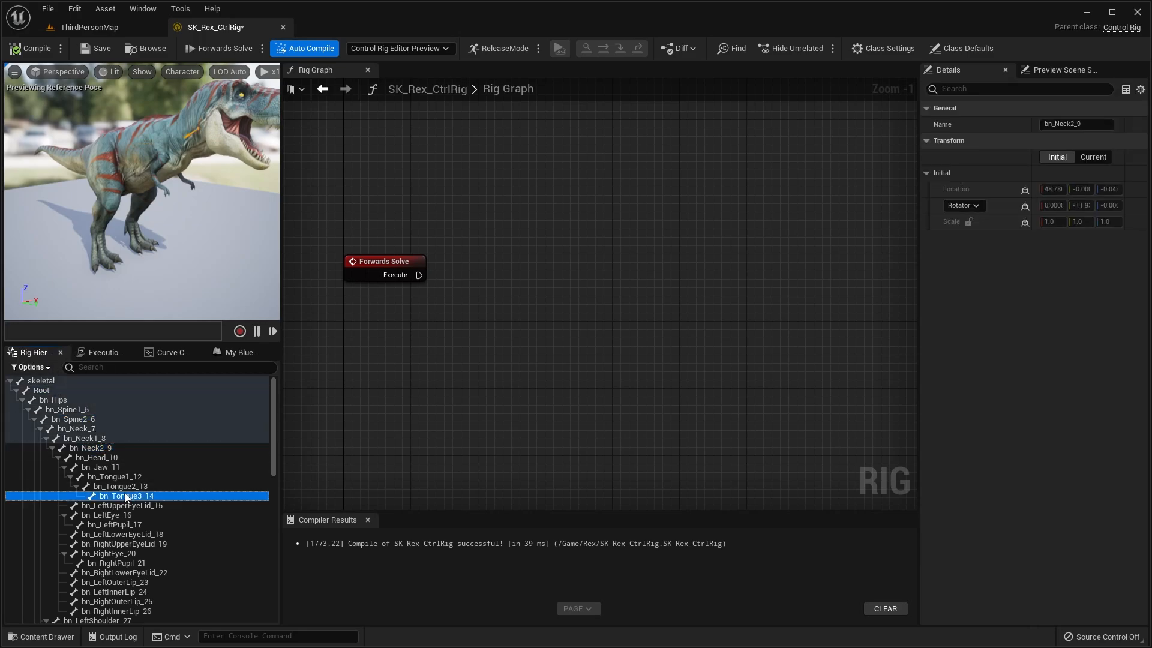
left_click(134, 525)
scroll(138, 514, "down", 3)
scroll(138, 514, "up", 3)
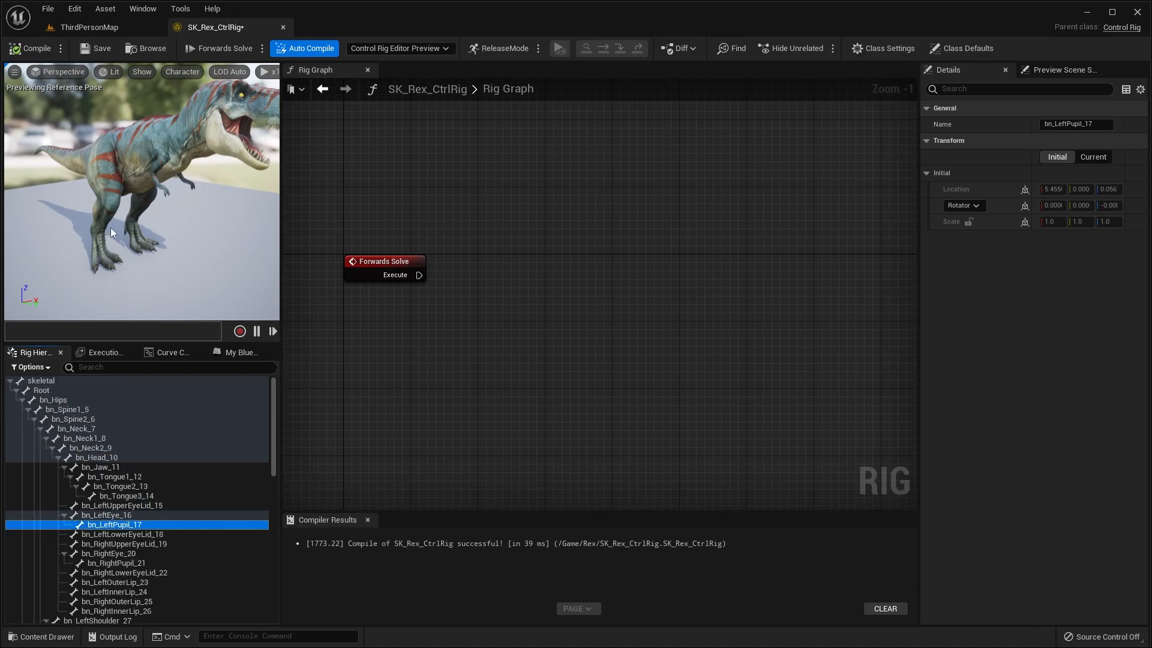
left_click(53, 400)
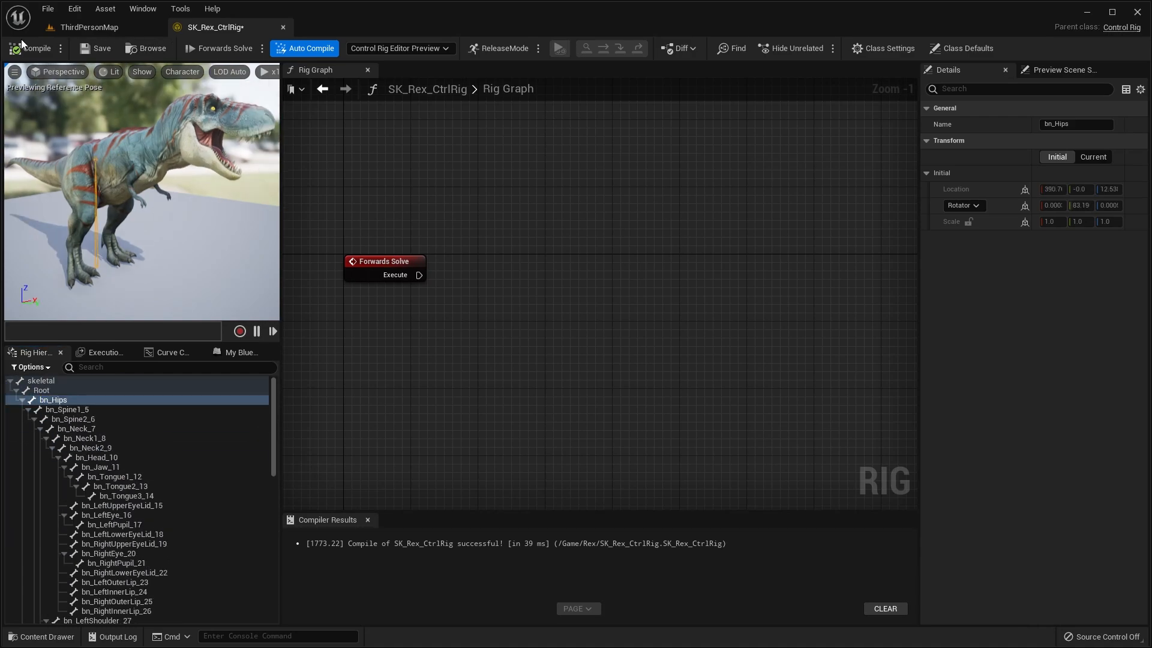
- Compile and save the SK_Rex_CtrlRig asset
left_click(99, 49)
right_click_drag(489, 144, 474, 157)
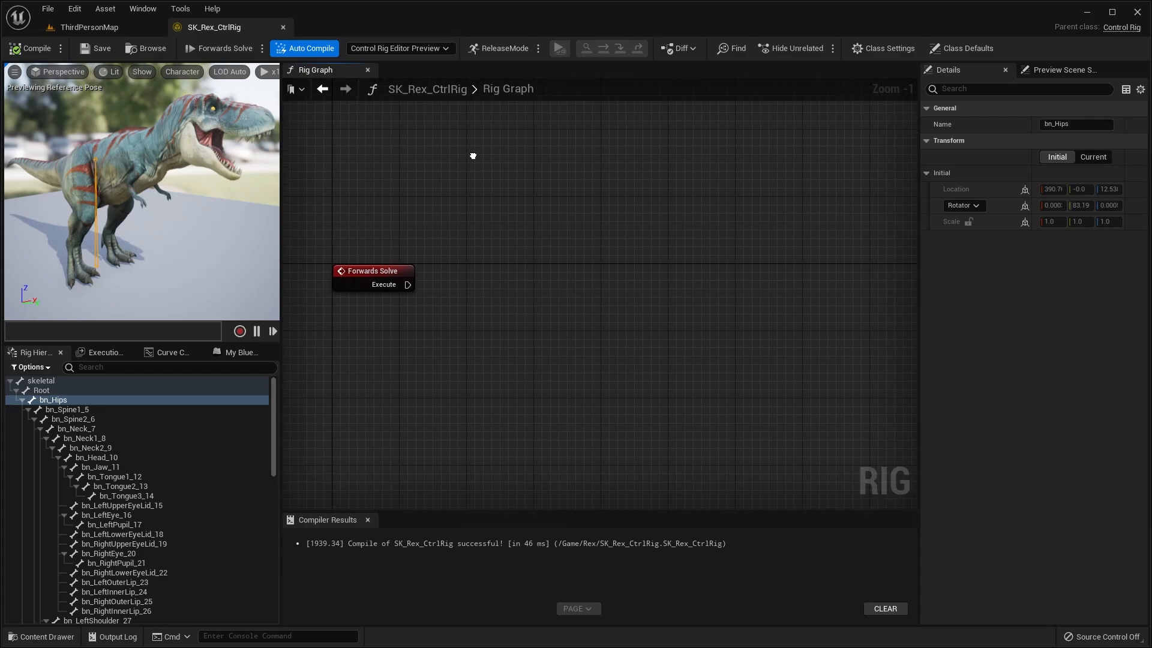
- Deselect the bn_Hips bone and widen the preview viewport slightly
right_click_drag(217, 211, 203, 200)
left_click(217, 211)
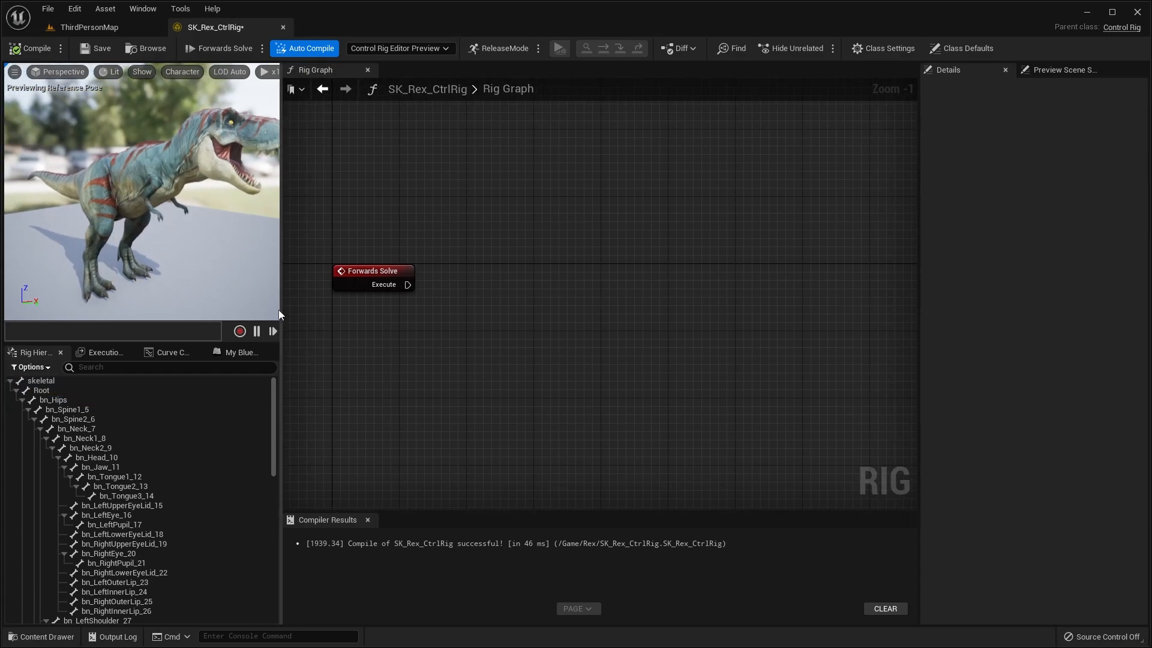
left_click_drag(279, 309, 324, 311)
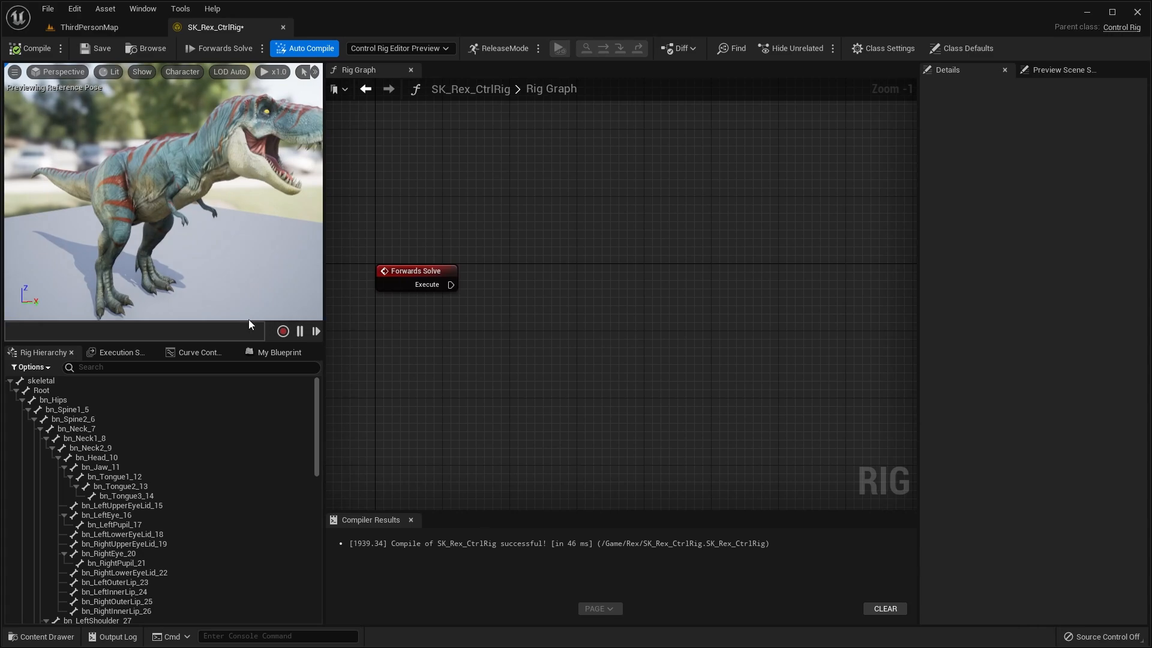
right_click_drag(324, 372, 362, 378)
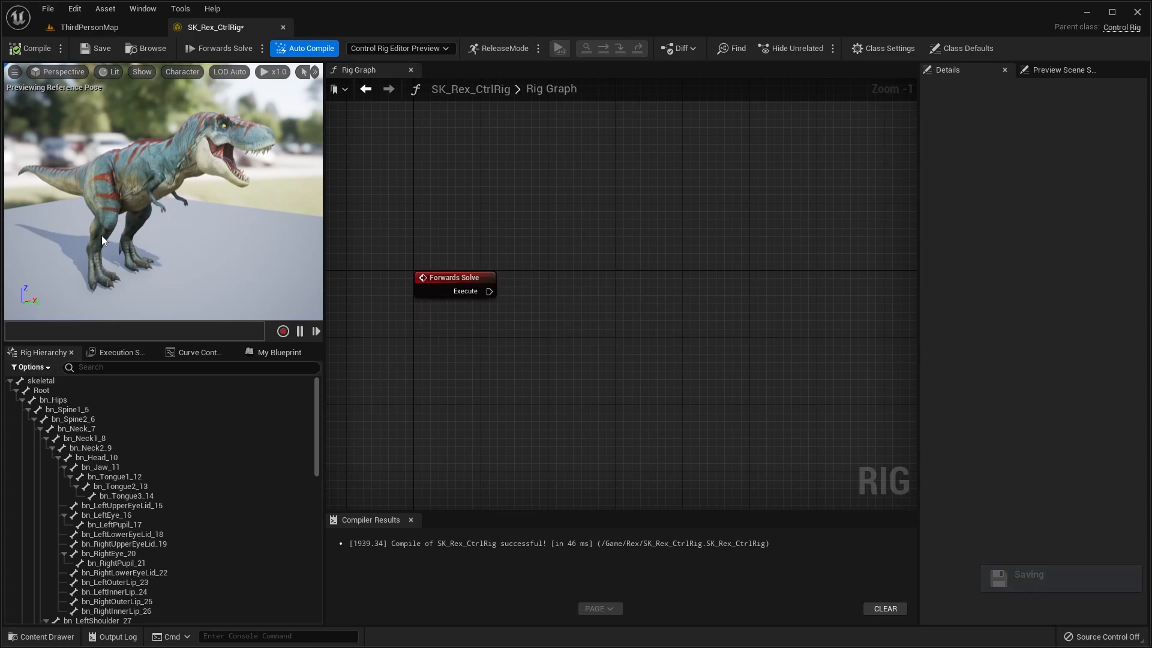
left_click_drag(131, 199, 138, 232, "alt")
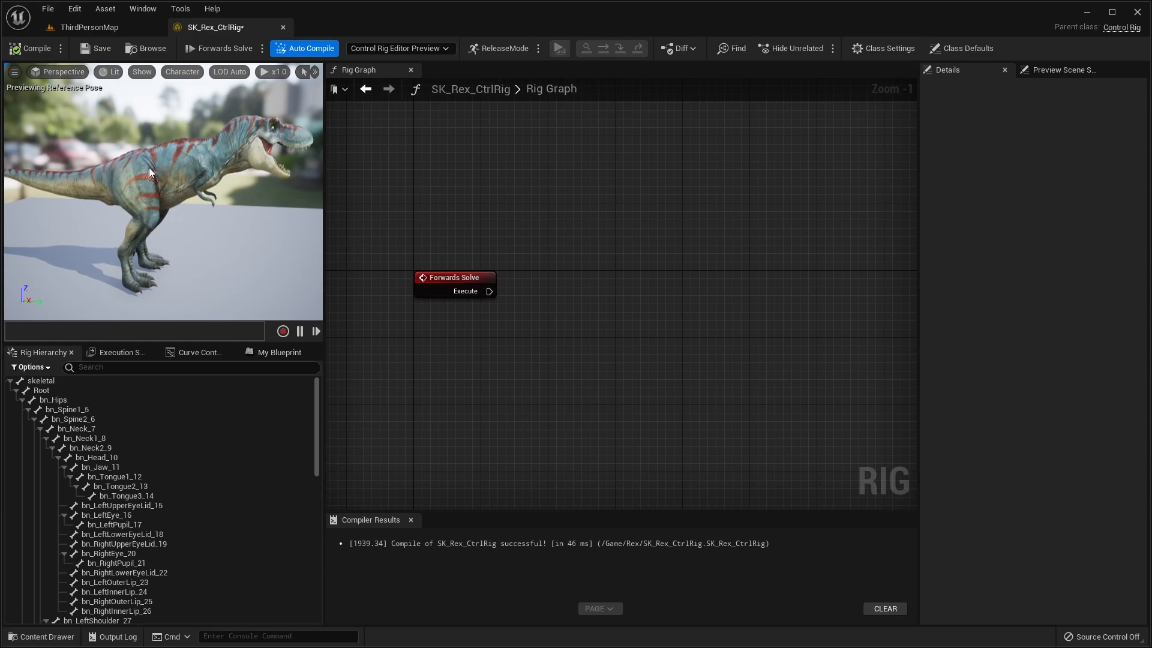
left_click_drag(196, 175, 161, 175, "alt")
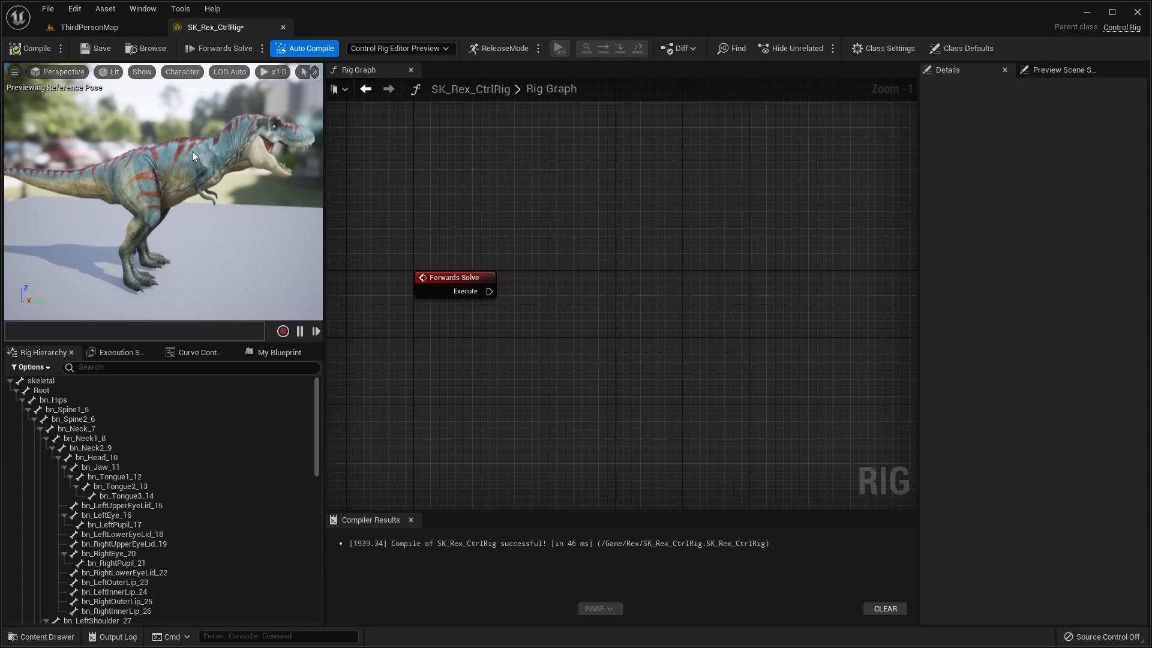
left_click_drag(239, 143, 222, 189, "alt")
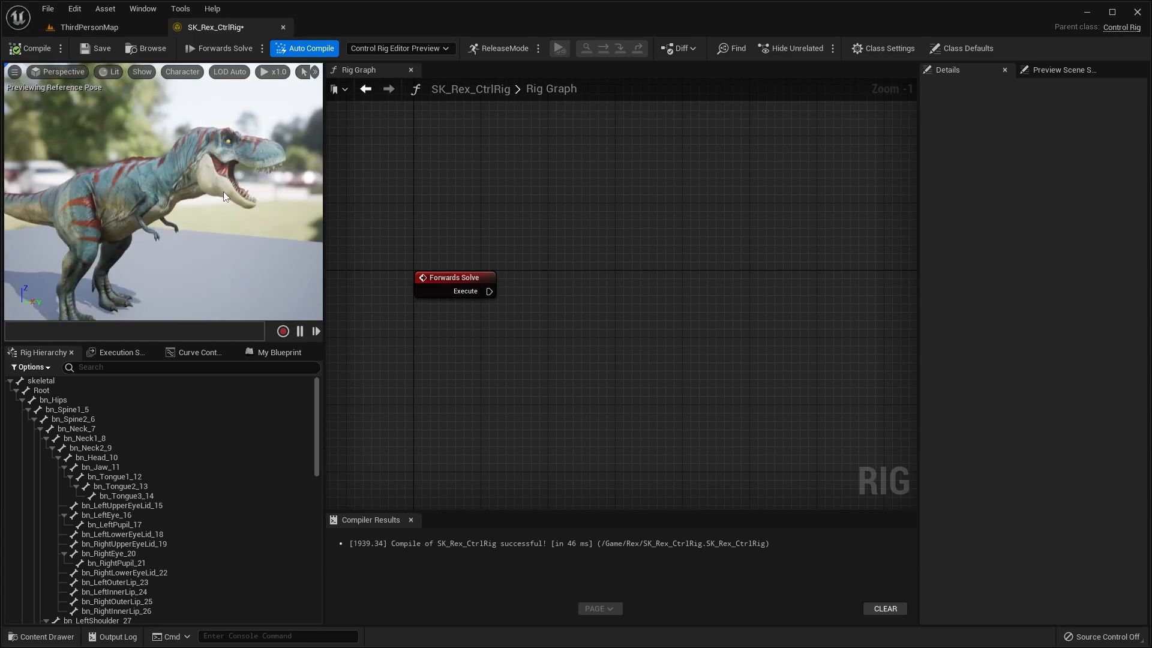
left_click_drag(224, 192, 261, 165, "alt")
left_click_drag(210, 139, 234, 140, "alt")
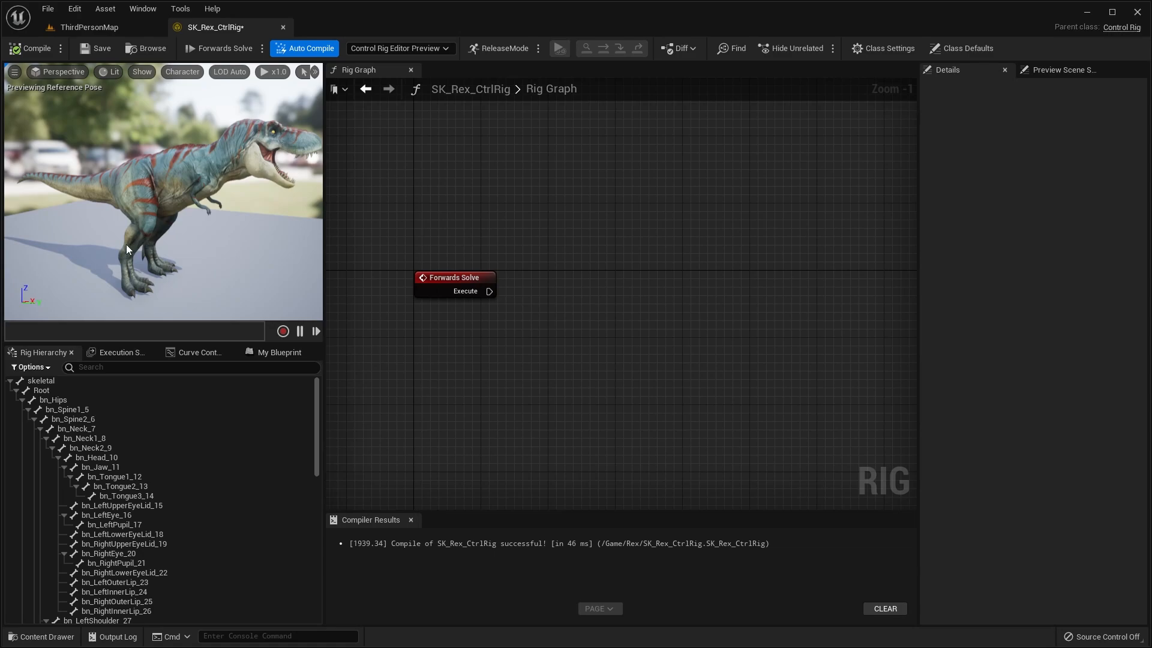
left_click_drag(126, 243, 236, 183, "alt")
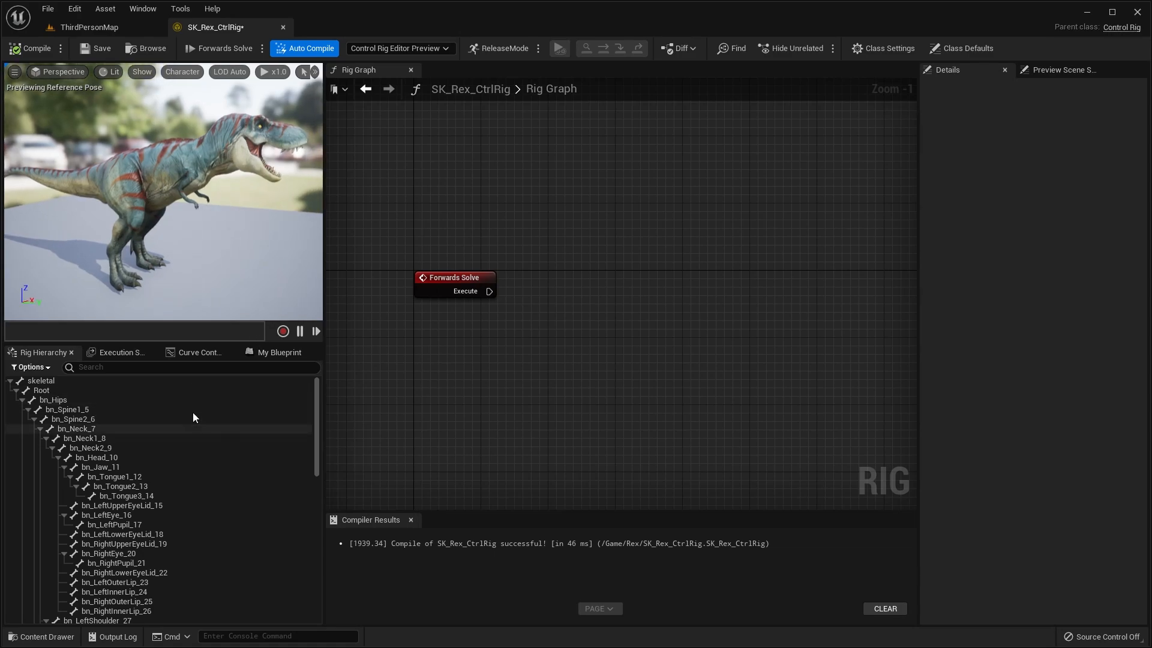
- Look through the bone tree under the skeletal bone in the Rig Hierarchy, down to the leg and foot bones
left_click(80, 383)
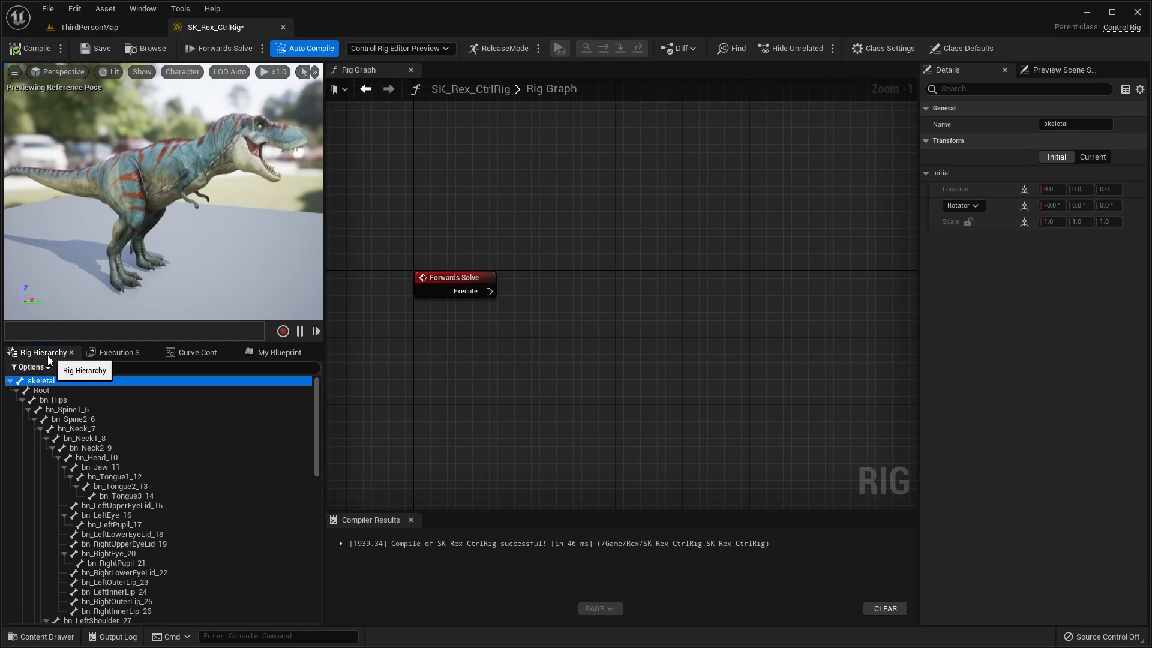
scroll(130, 444, "down", 3)
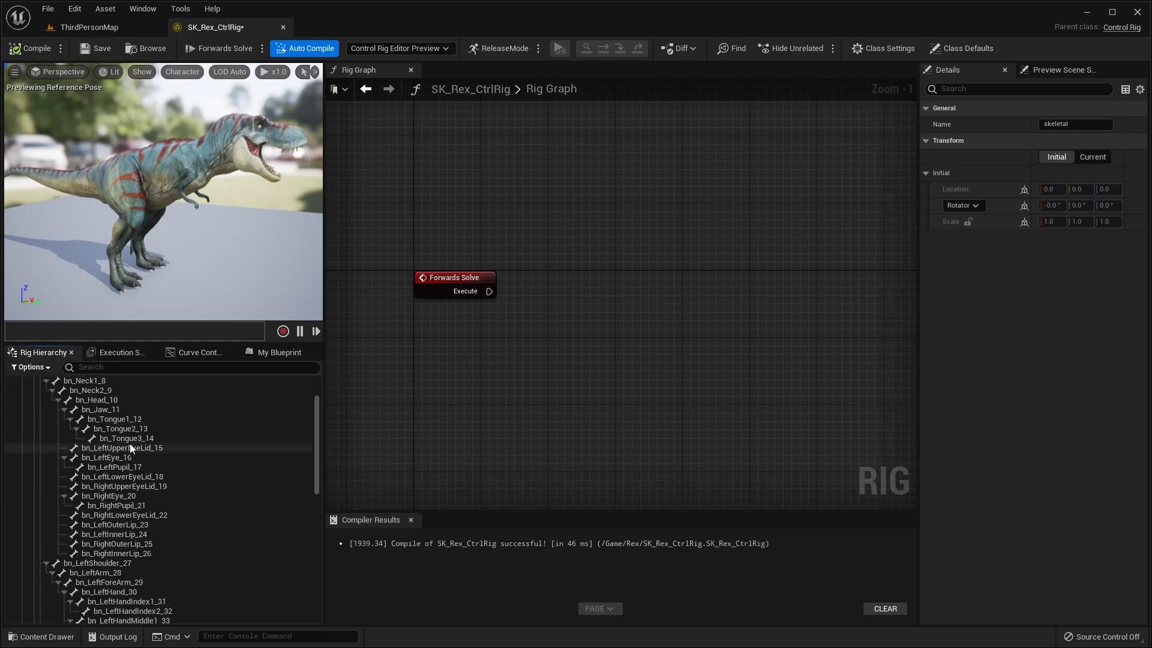
scroll(126, 435, "up", 3)
scroll(121, 422, "down", 3)
scroll(122, 432, "down", 3)
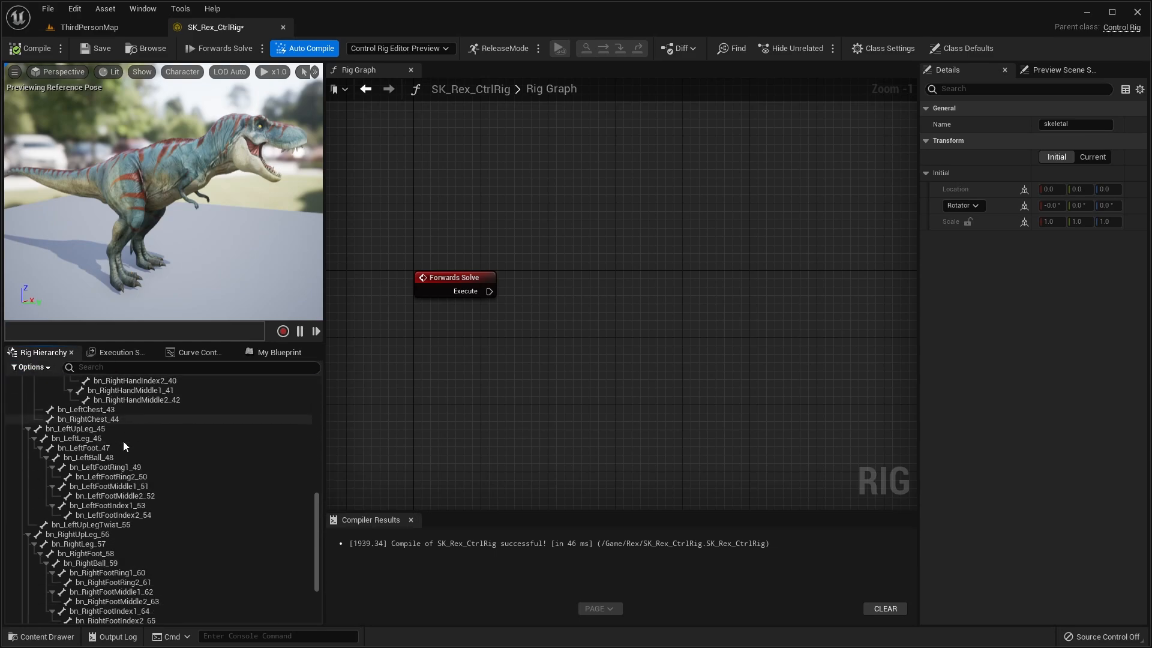
scroll(129, 438, "up", 6)
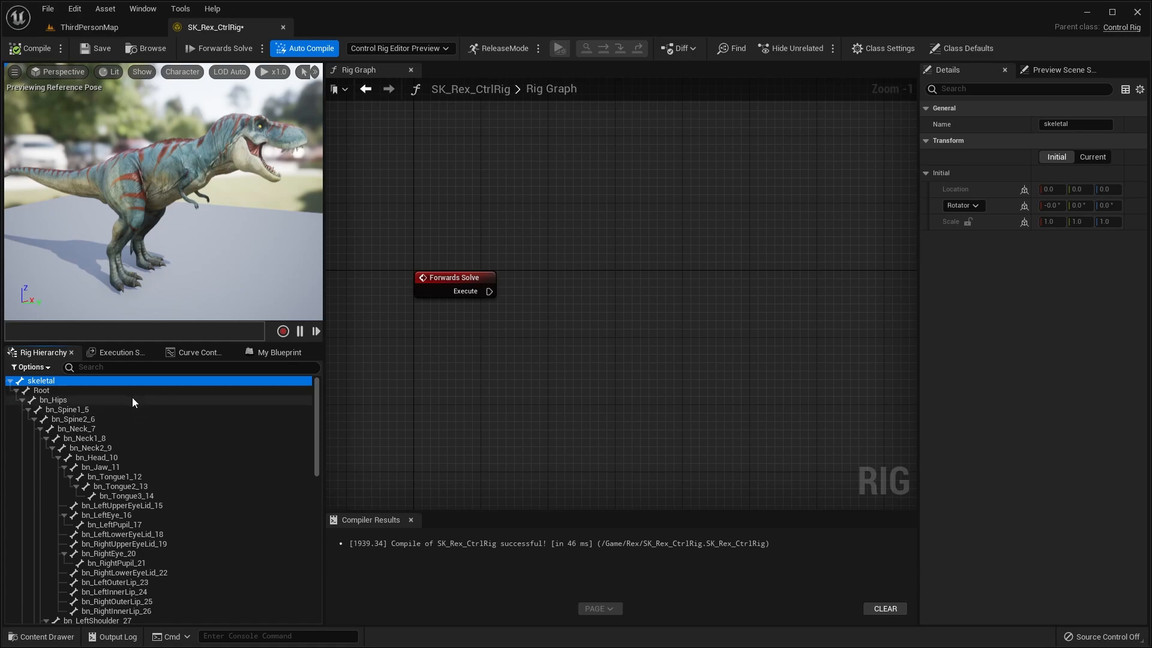
- Inspect the Root, skeletal, bn_Hips, bn_Spine1_5 and bn_Neck2_9 bones one after another in the Rig Hierarchy
left_click(73, 390)
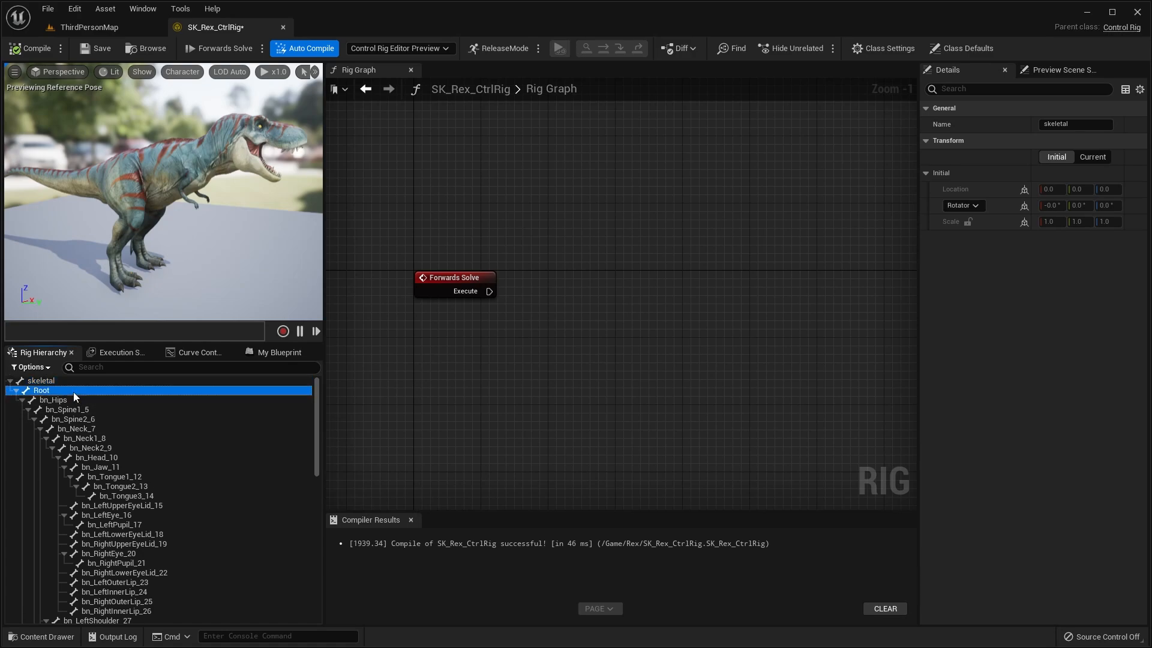
left_click(75, 380)
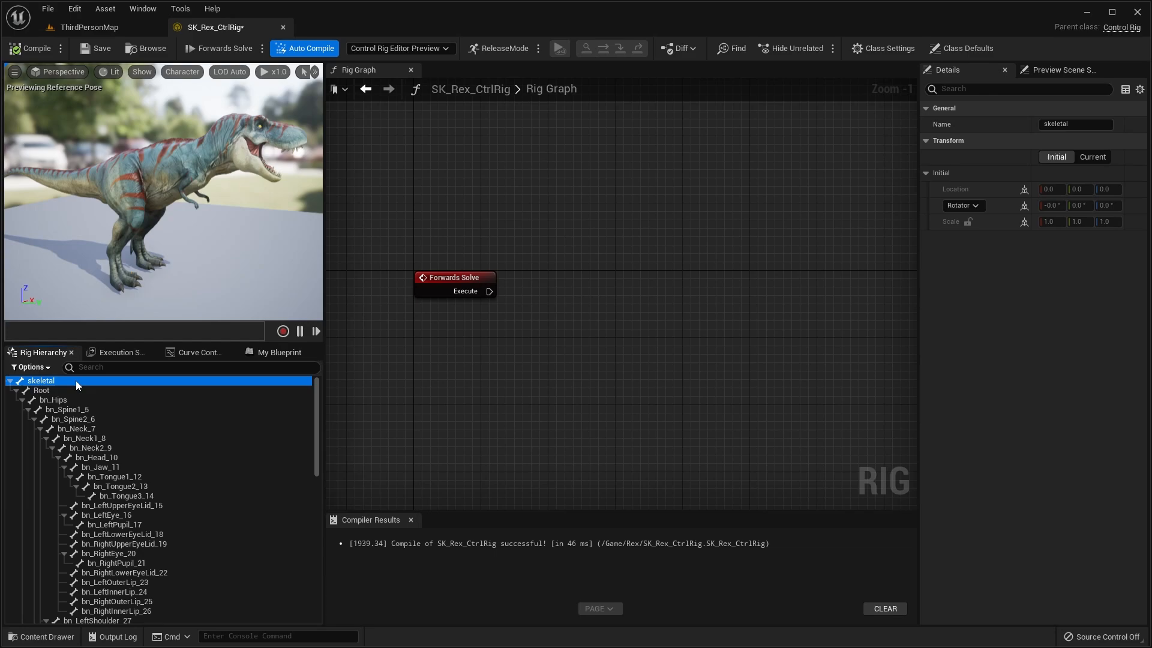
left_click(51, 391)
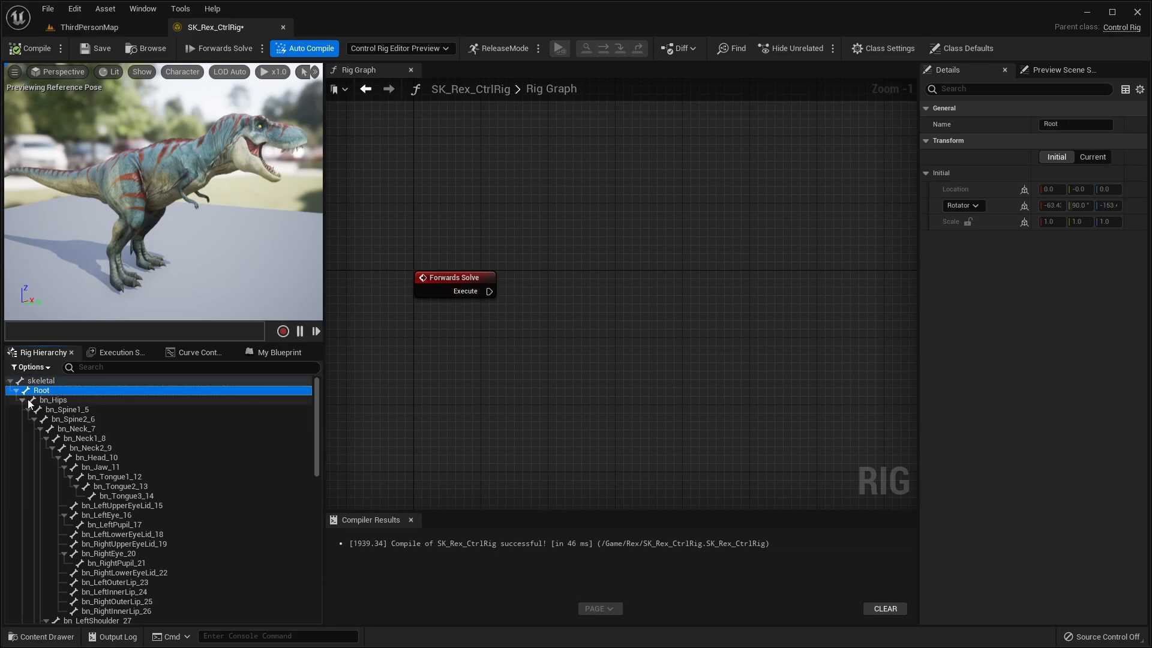
left_click(75, 401)
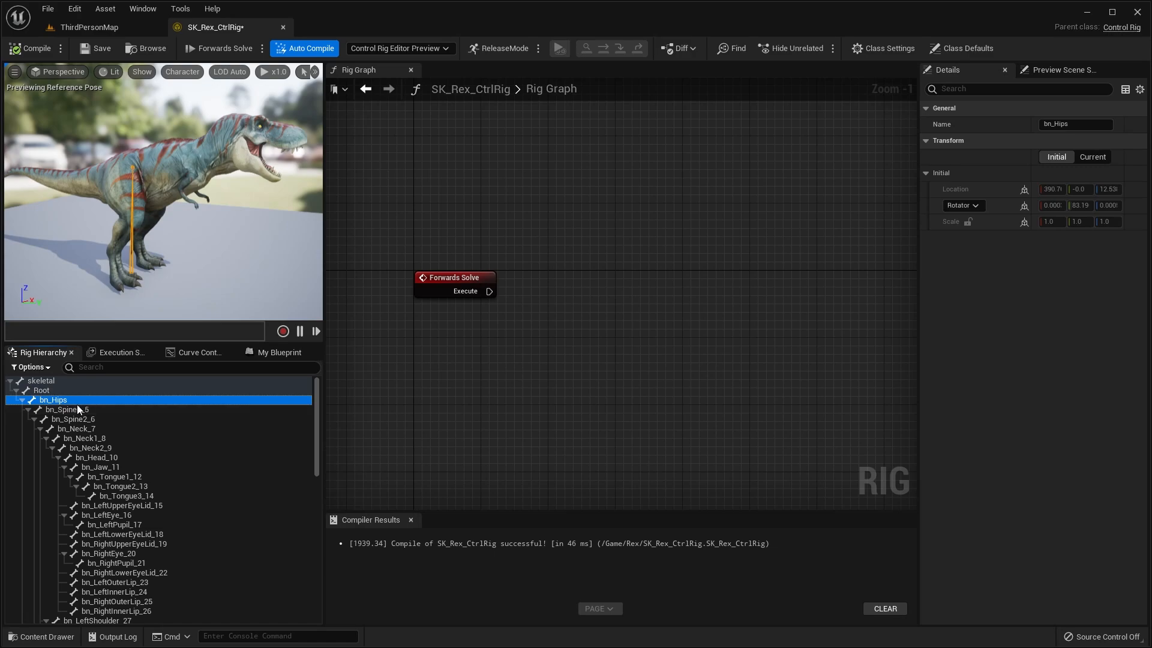
left_click(80, 409)
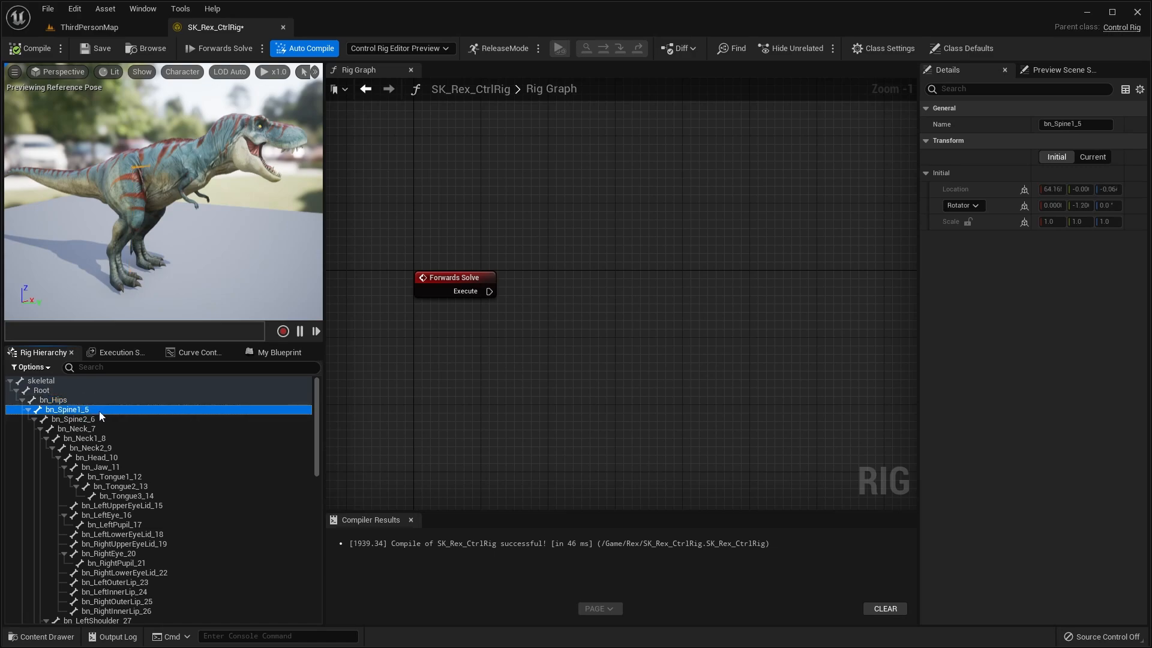
left_click(88, 448)
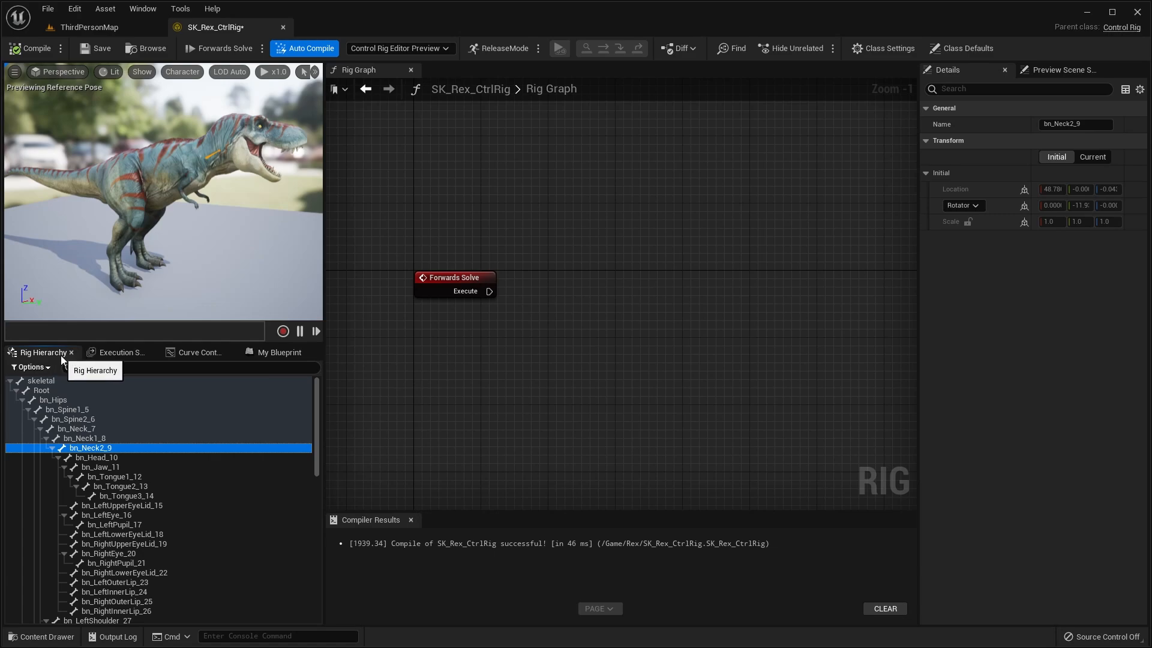
- Add a new null under the Root bone and select the null in the Rig Hierarchy
left_click(86, 391)
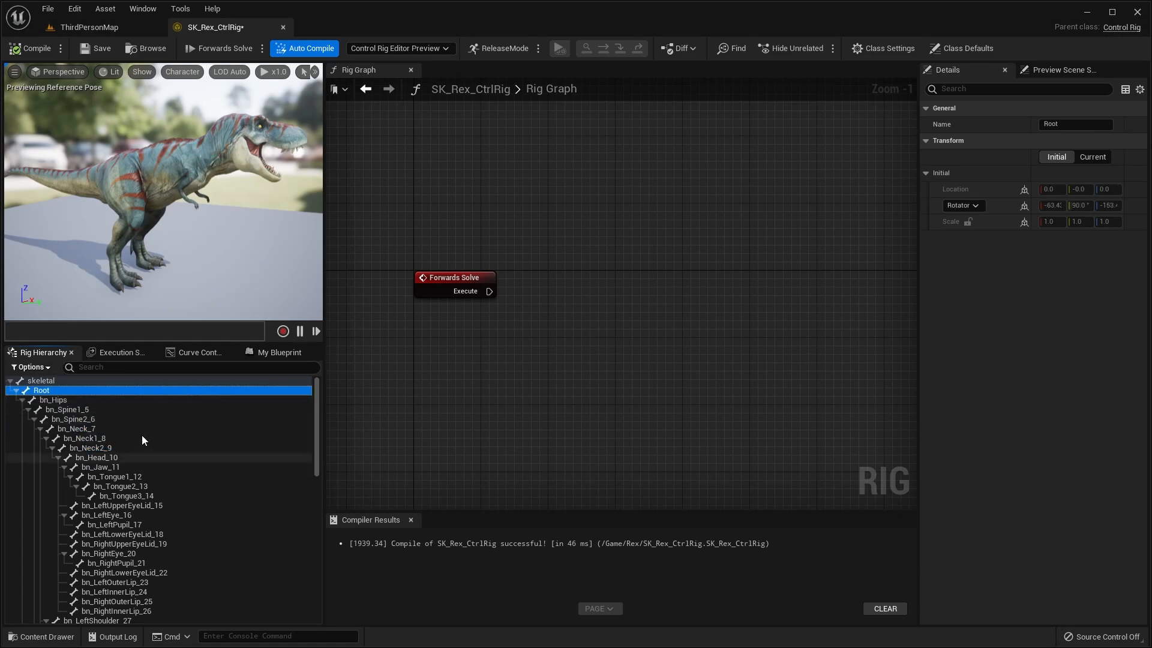
left_click_drag(296, 274, 264, 269, "alt")
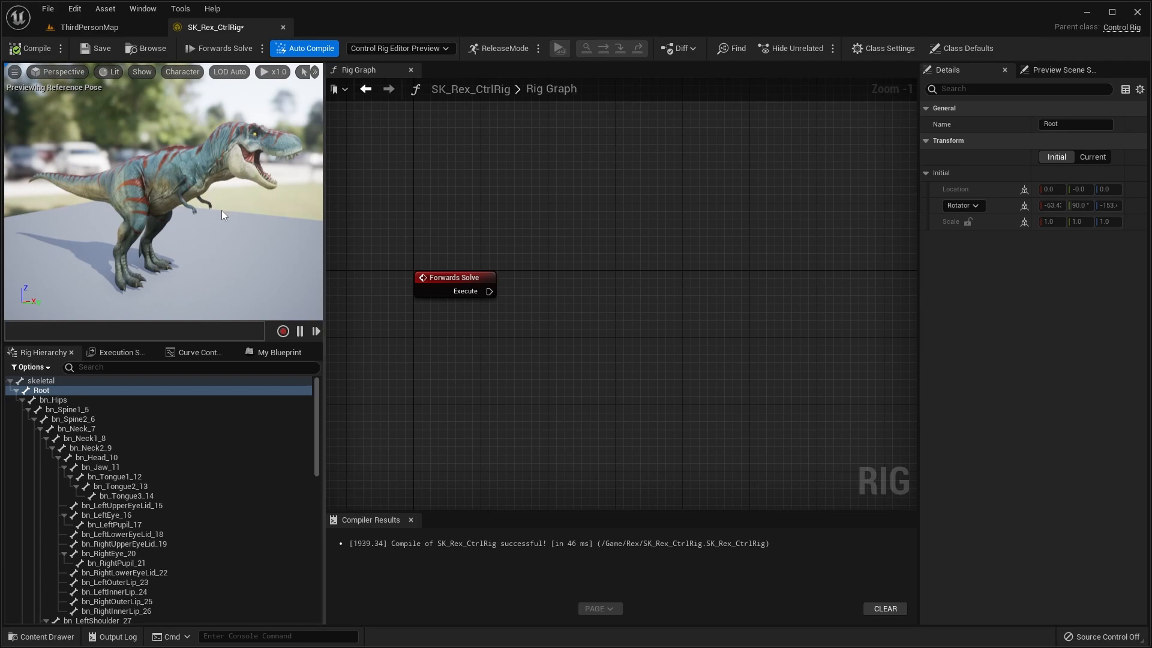
left_click_drag(241, 208, 233, 207, "alt")
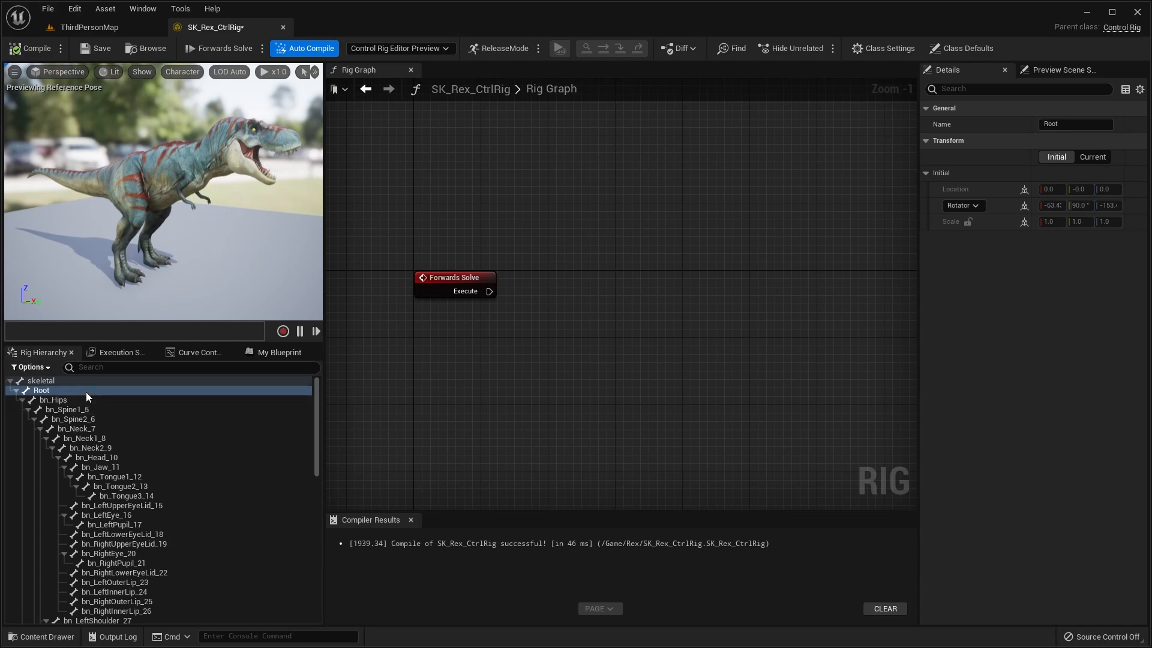
right_click(40, 392)
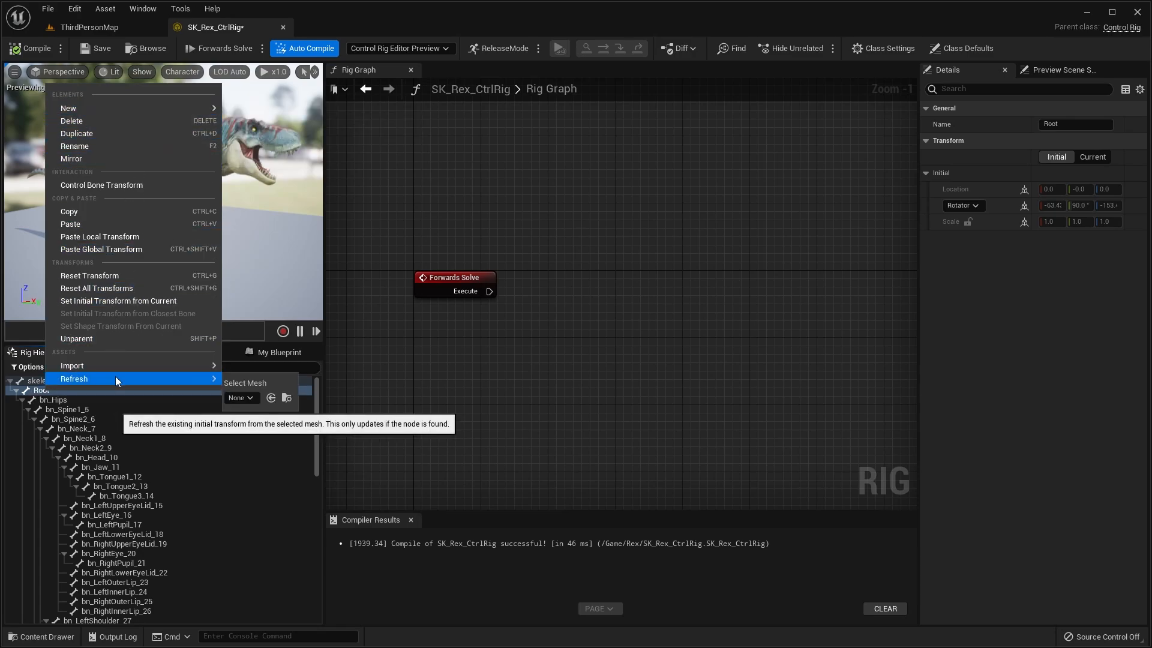
mouse_move(146, 108)
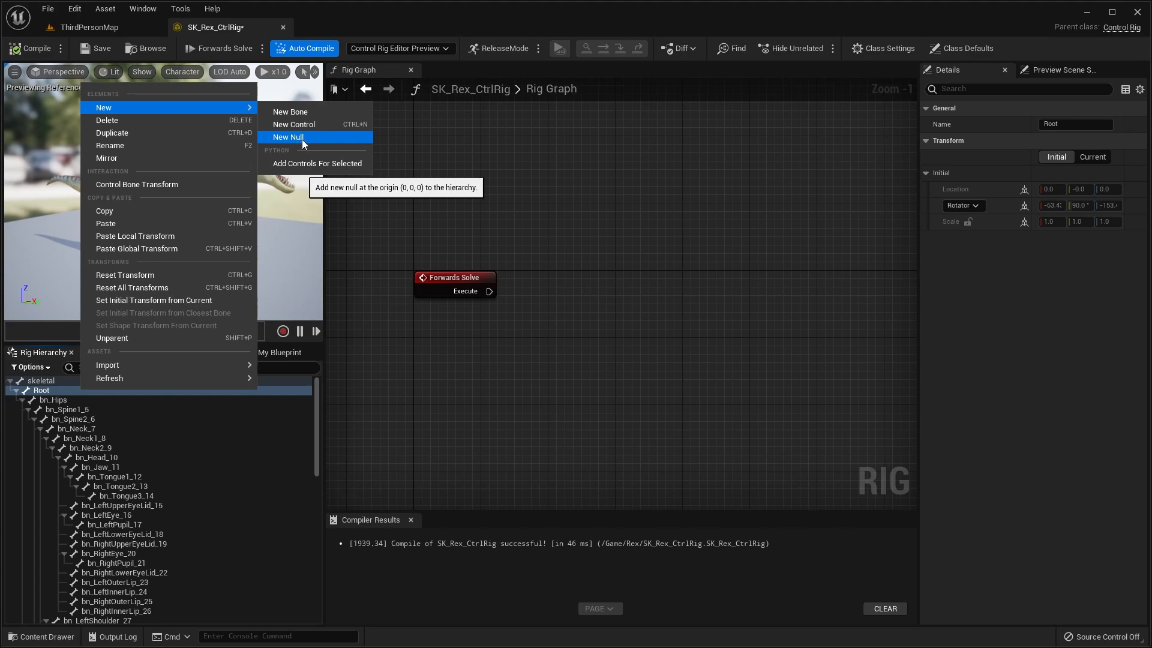
left_click(302, 138)
left_click(60, 391)
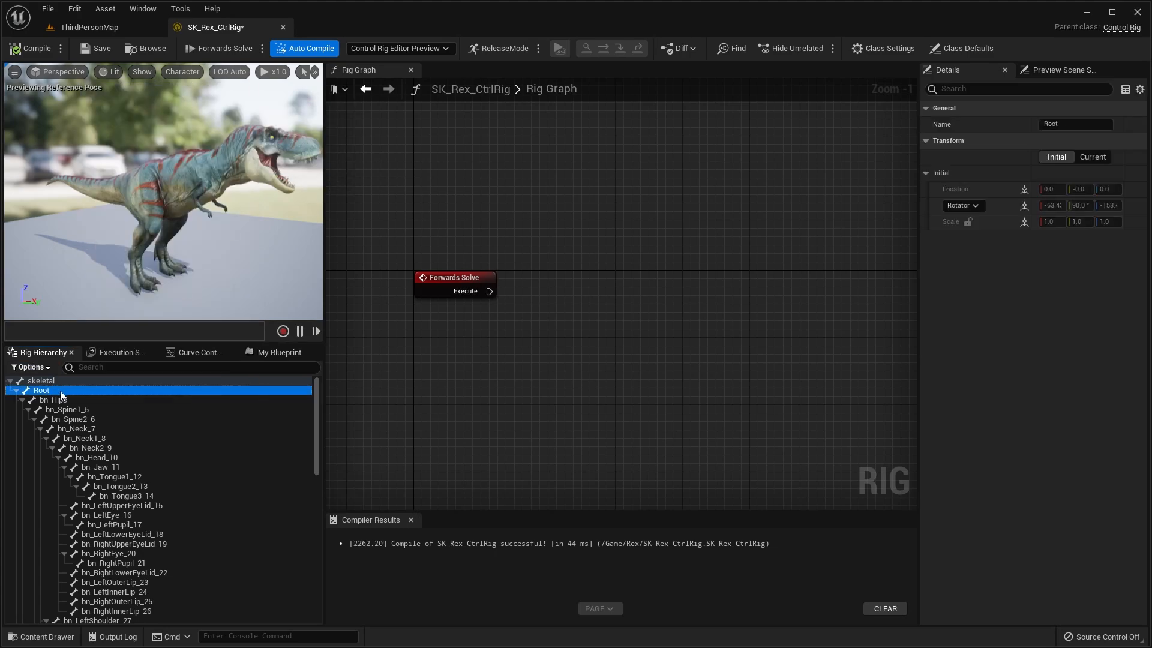
right_click(63, 390)
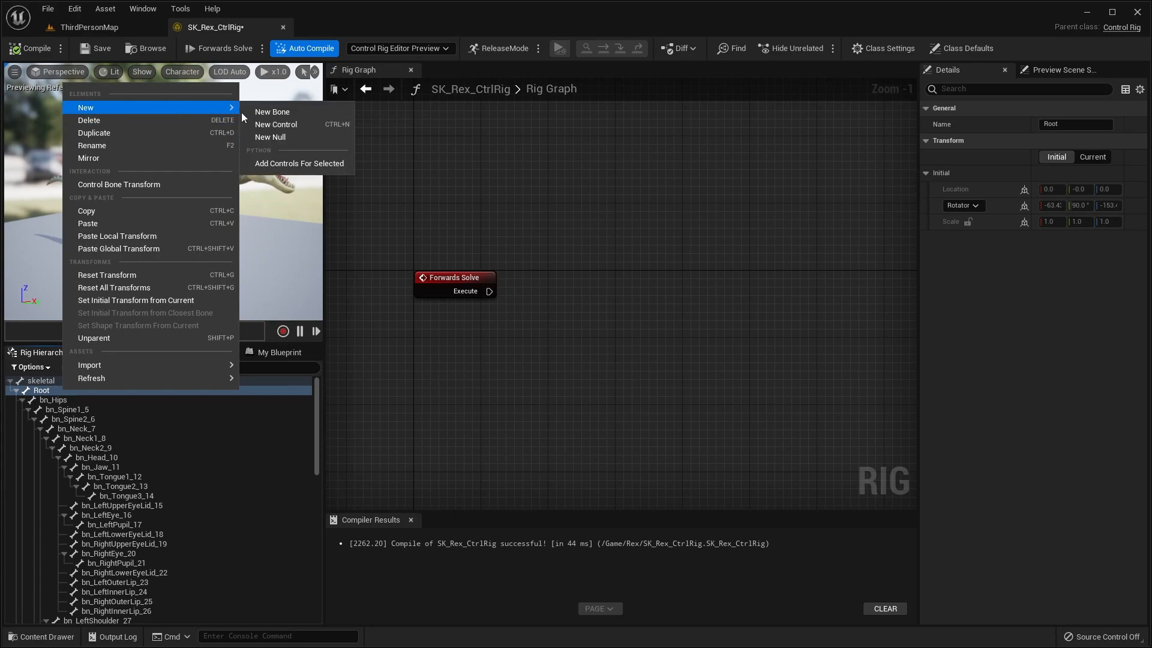
left_click(275, 415)
scroll(276, 415, "down", 15)
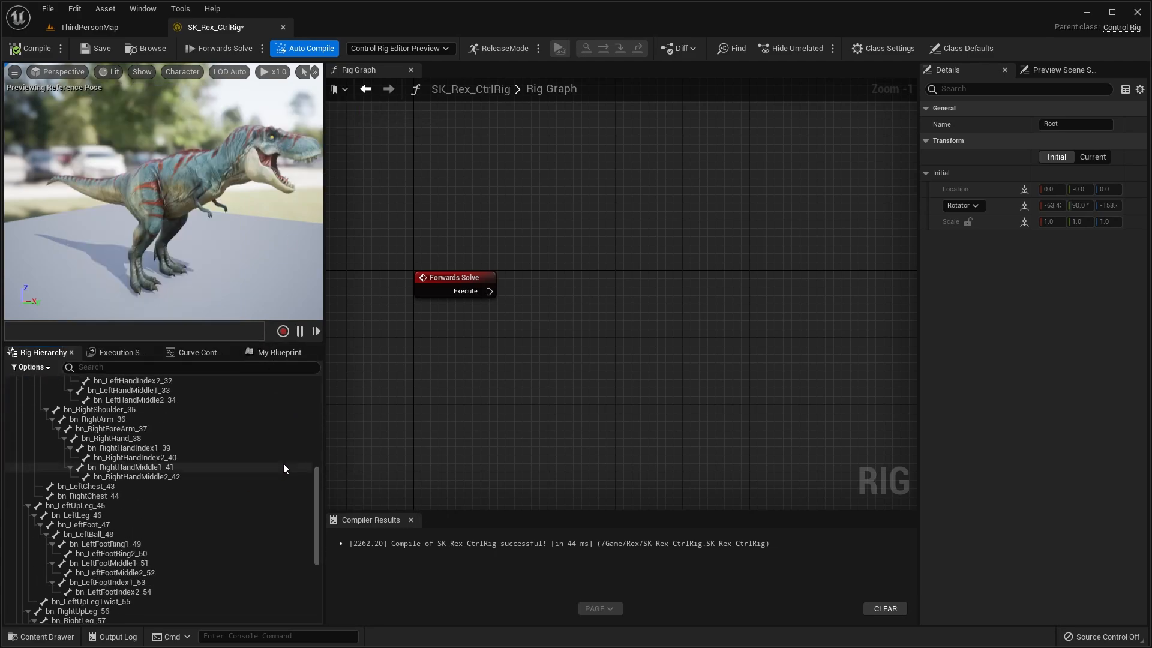
left_click(59, 610)
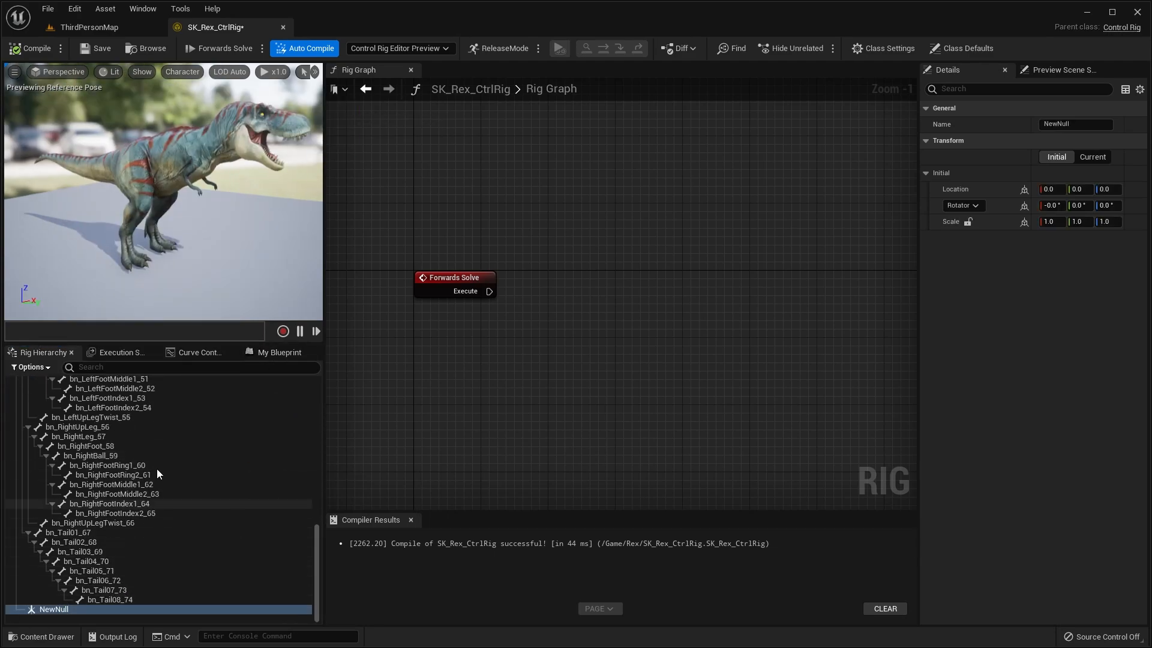
- Rename the new null under Root as RootControlSpace
right_click_drag(200, 273, 207, 272)
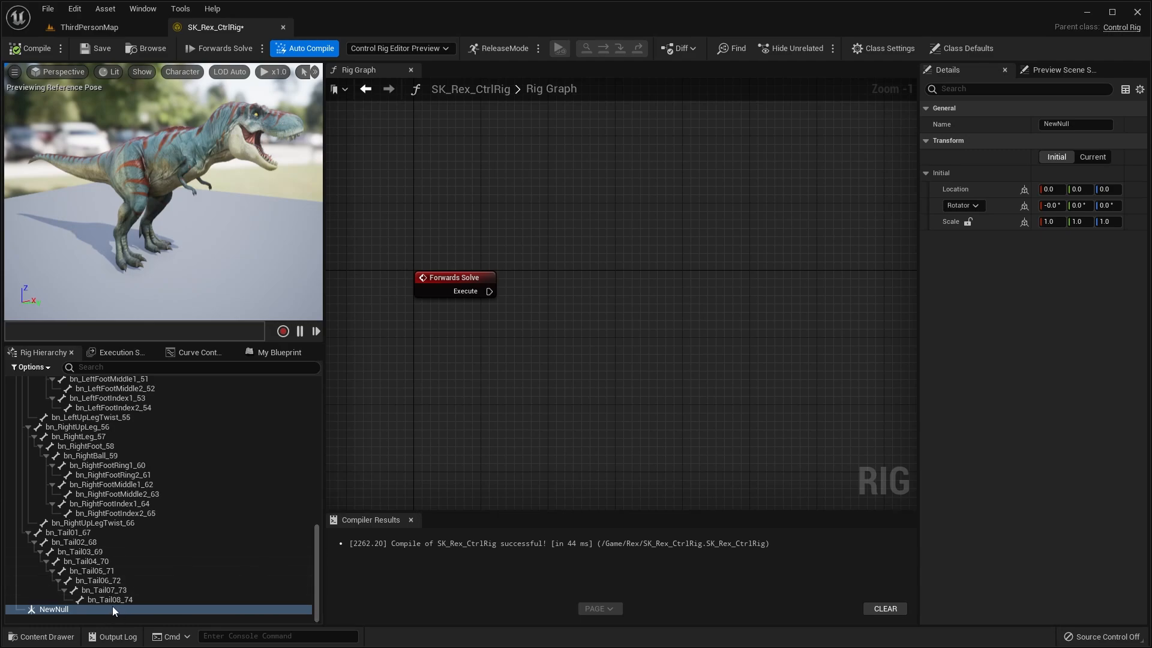
left_click(61, 610)
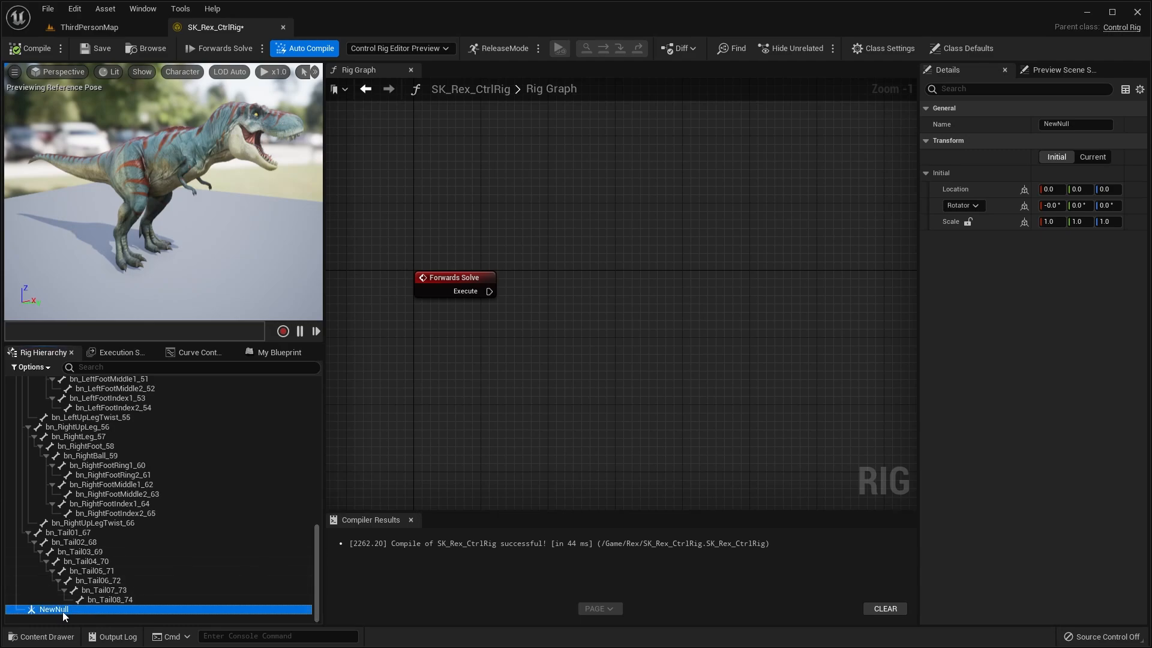
right_click(65, 611)
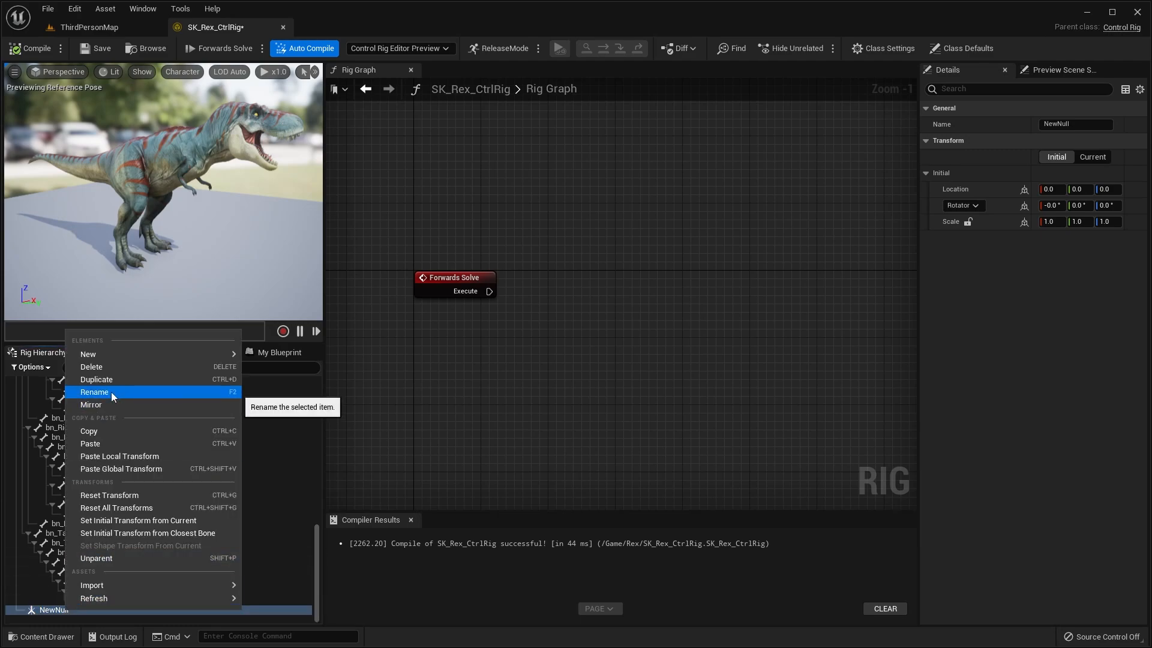
left_click(111, 392)
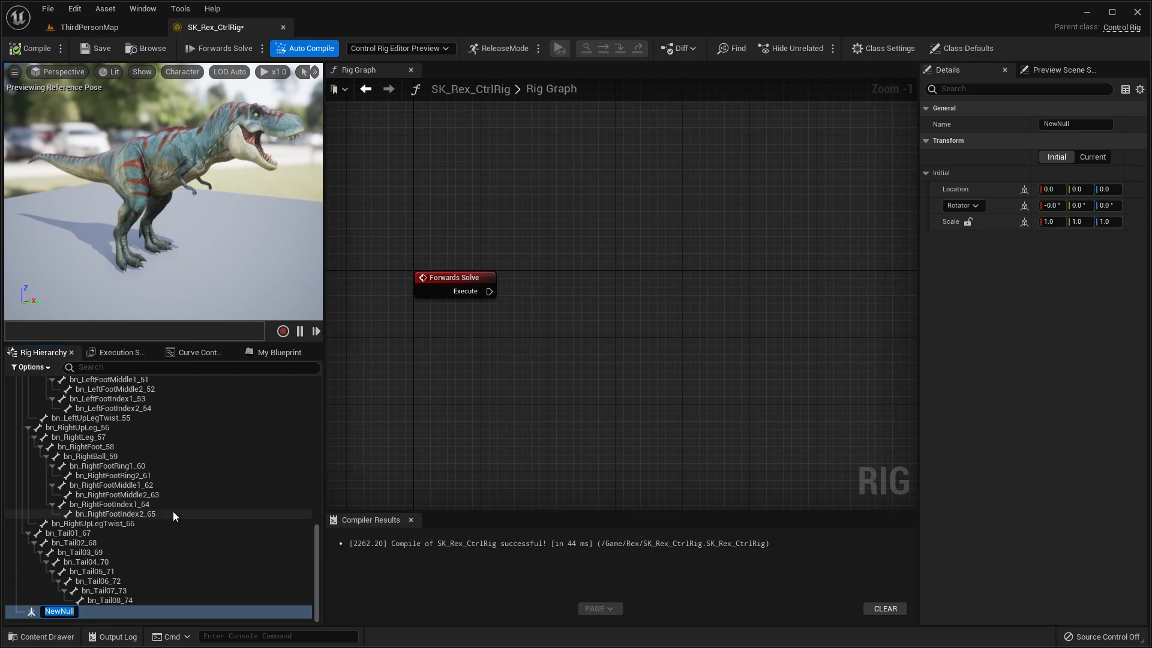
type("RootControlSpace")
key("Return")
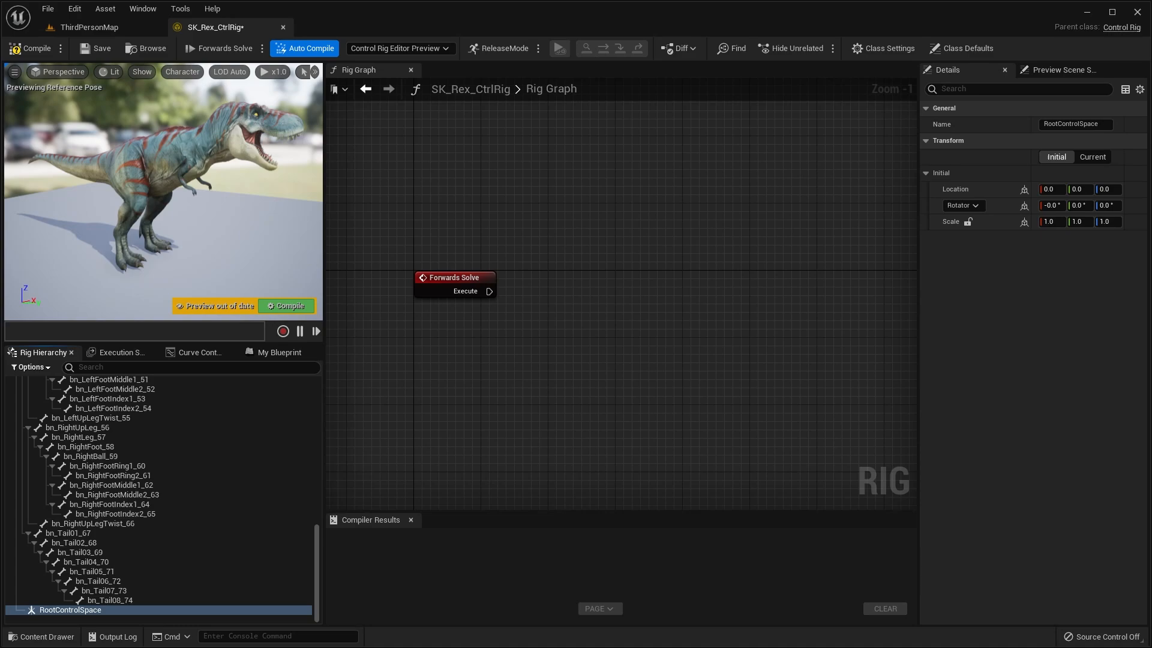
- Check where RootControlSpace sits relative to the Root bone in the Rig Hierarchy
scroll(305, 414, "up", 10)
scroll(300, 531, "down", 10)
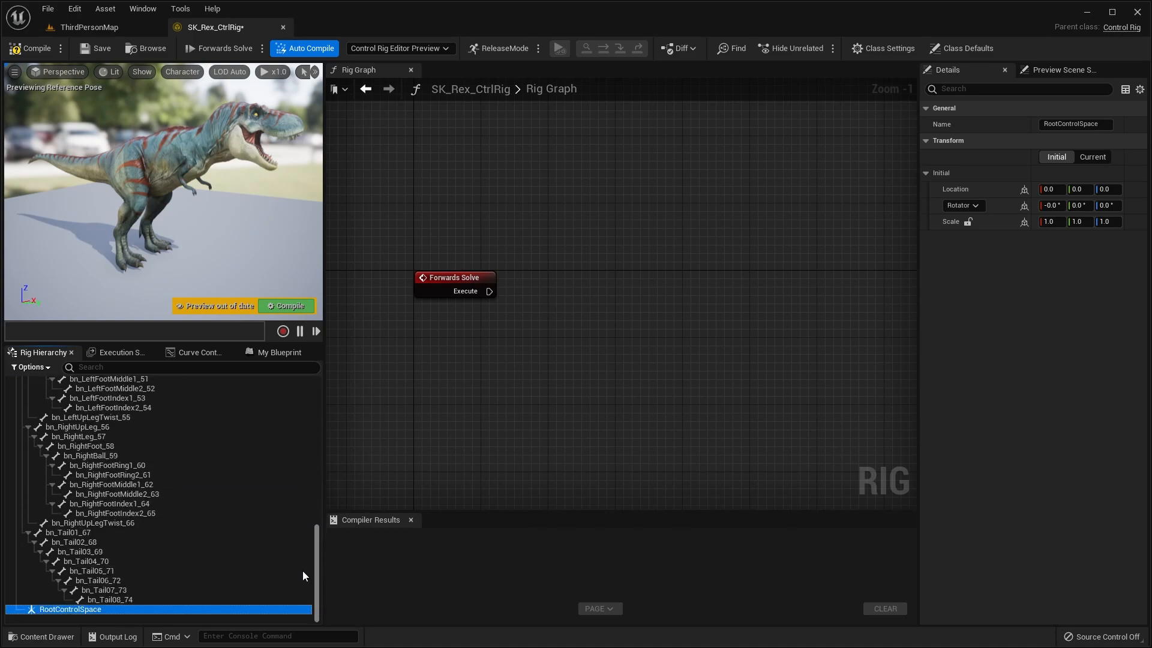
left_click(89, 610)
left_click_drag(150, 613, 65, 391)
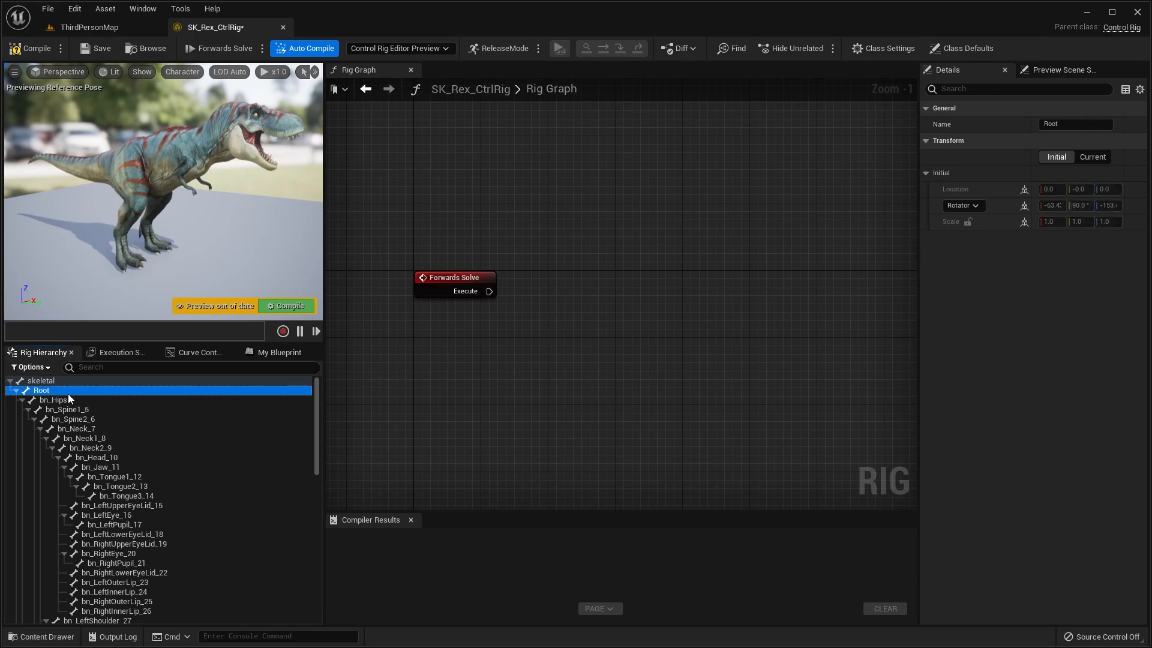
left_click_drag(318, 430, 294, 600)
left_click(94, 610)
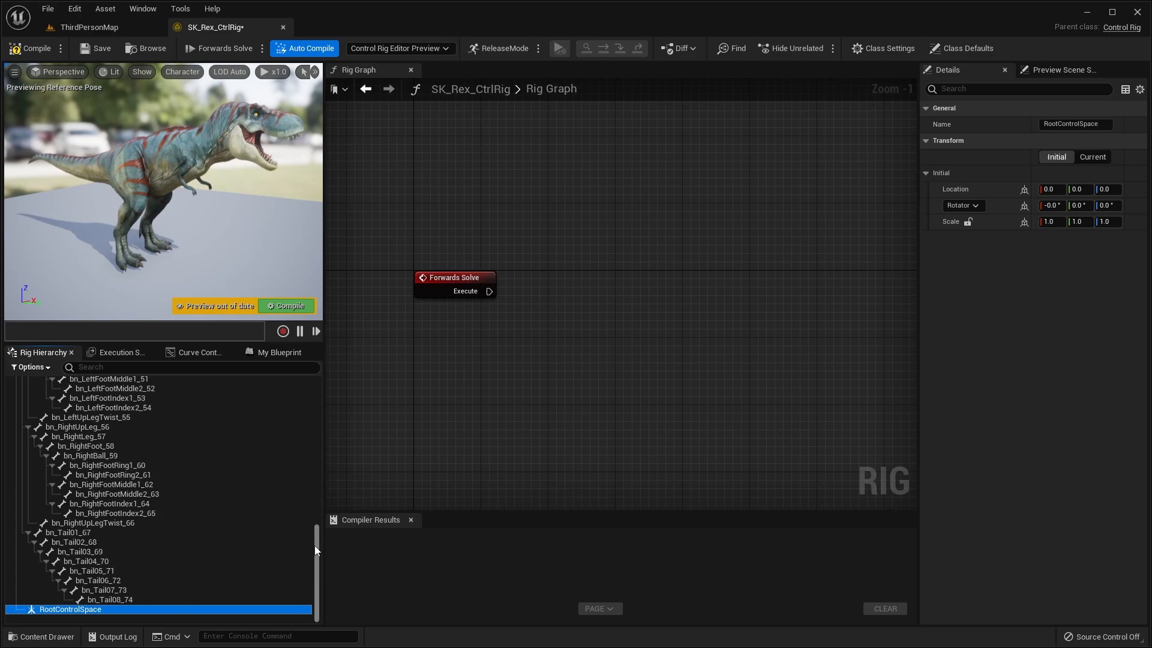
left_click_drag(316, 540, 167, 534)
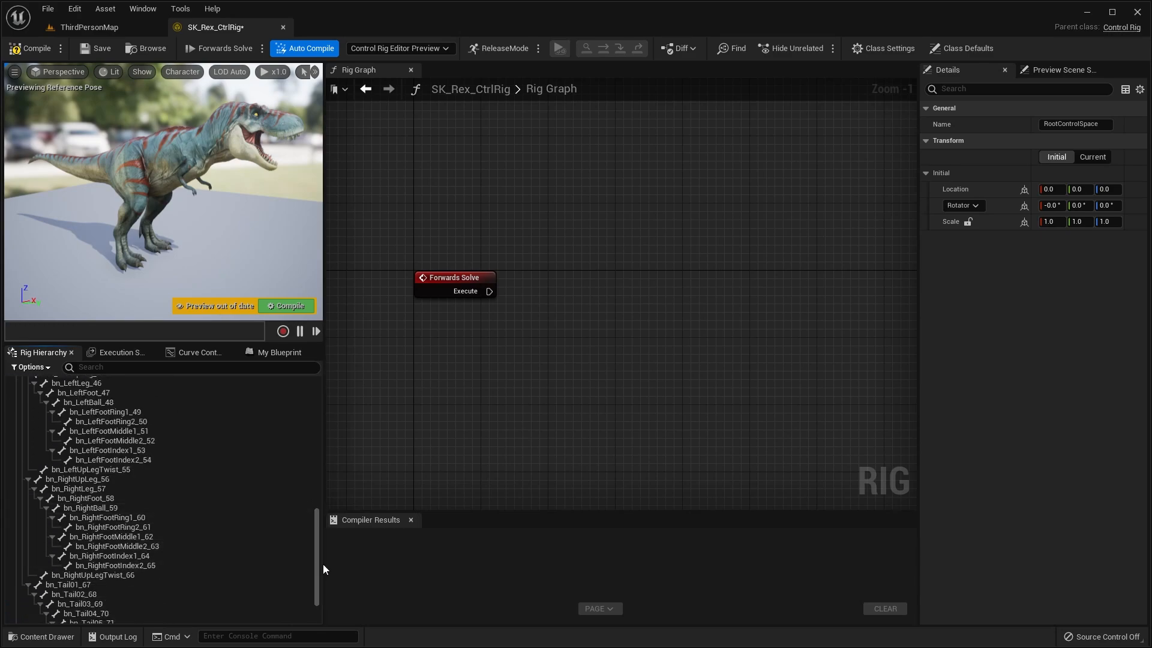
scroll(318, 581, "down", 3)
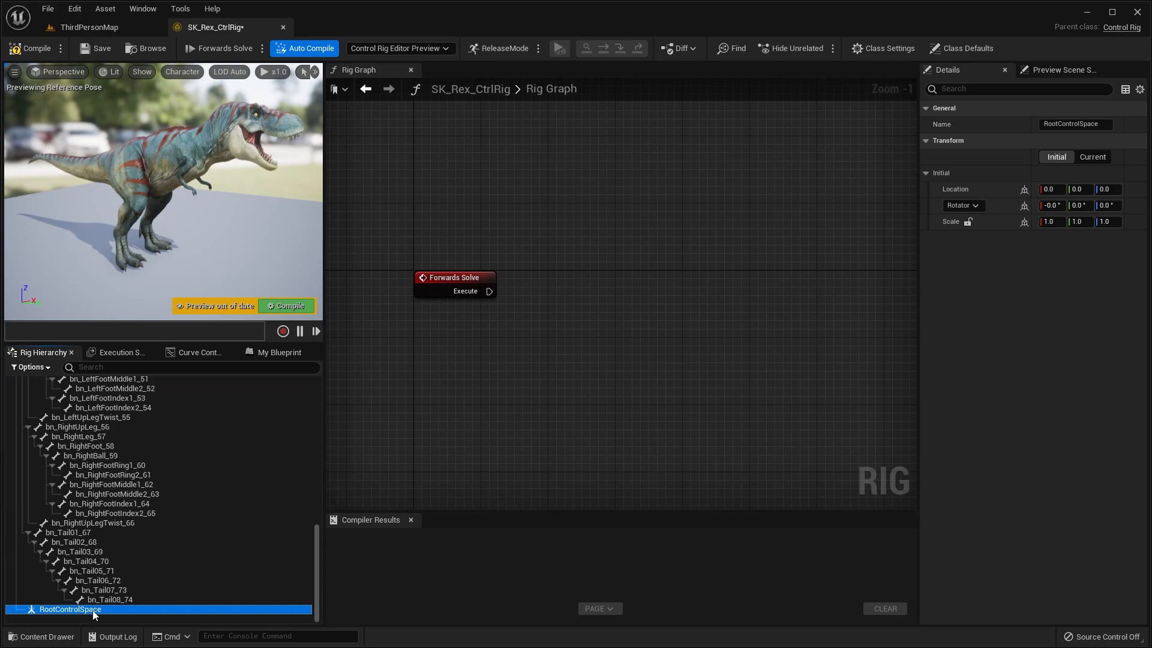
- Add a new control under the RootControlSpace null in the Rig Hierarchy
right_click(94, 611)
left_click(56, 611)
right_click(76, 611)
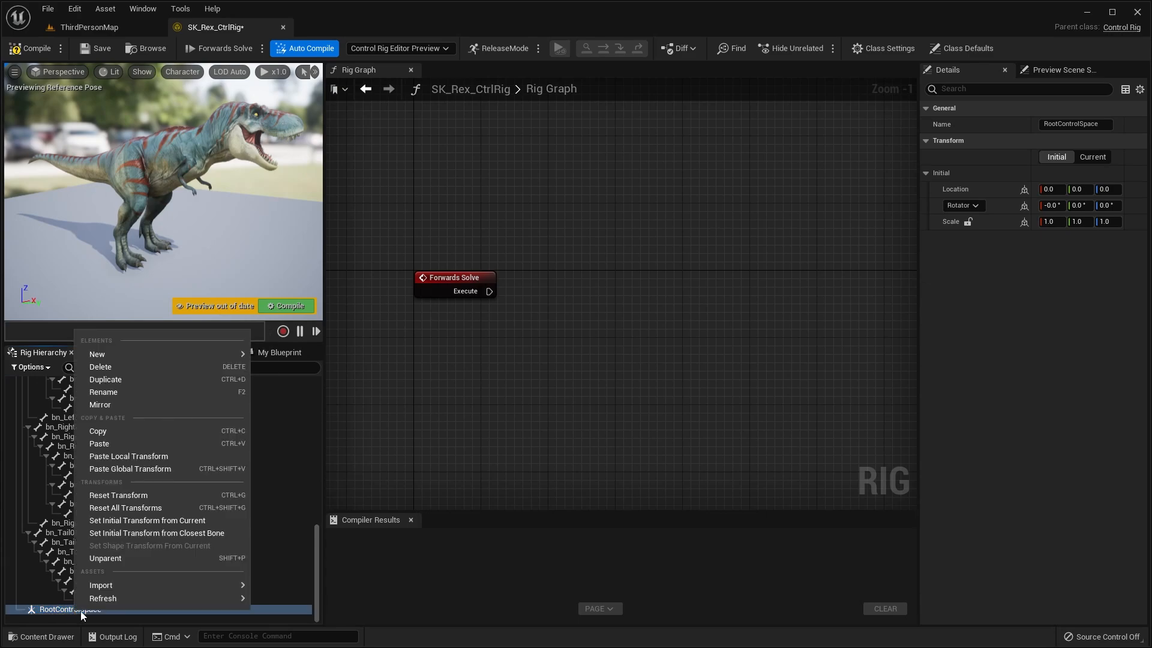
mouse_move(179, 354)
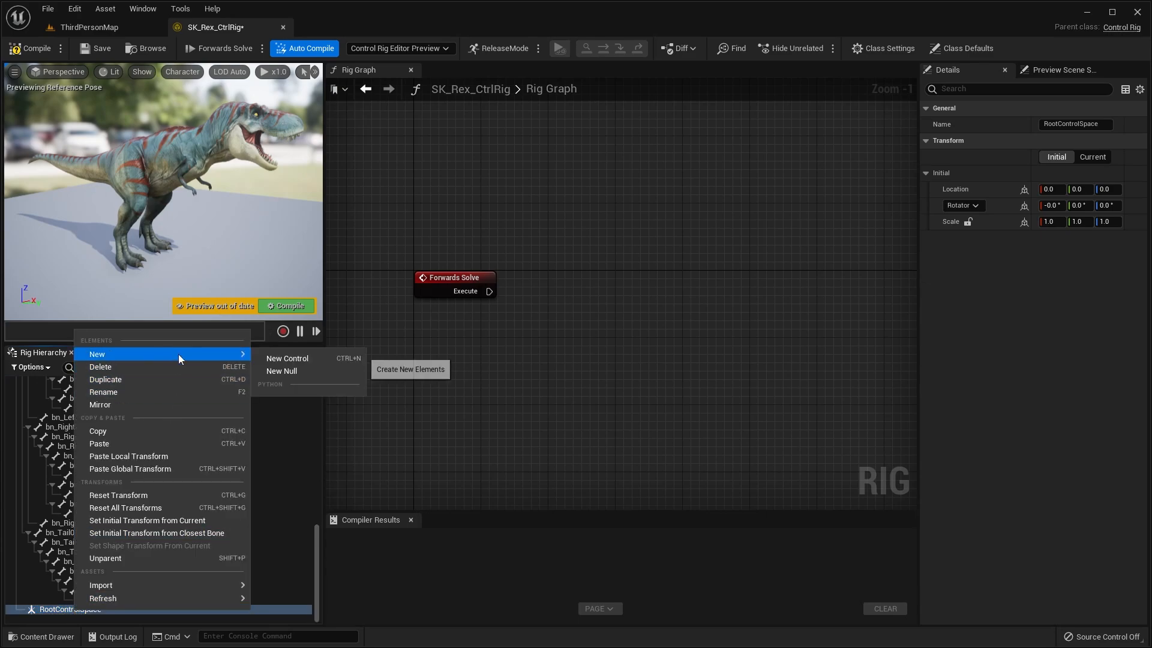
left_click(292, 361)
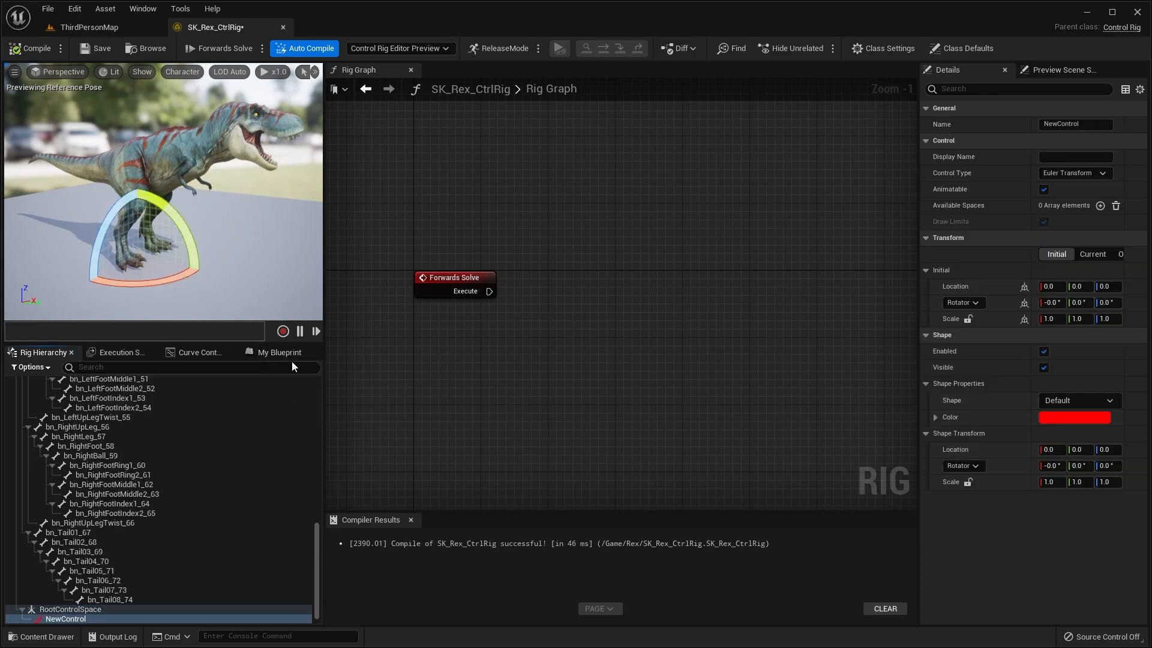
- Examine the new control's position between the T-rex's feet, comparing its move, rotate and scale gizmos
scroll(240, 197, "up", 2)
right_click_drag(253, 203, 210, 213)
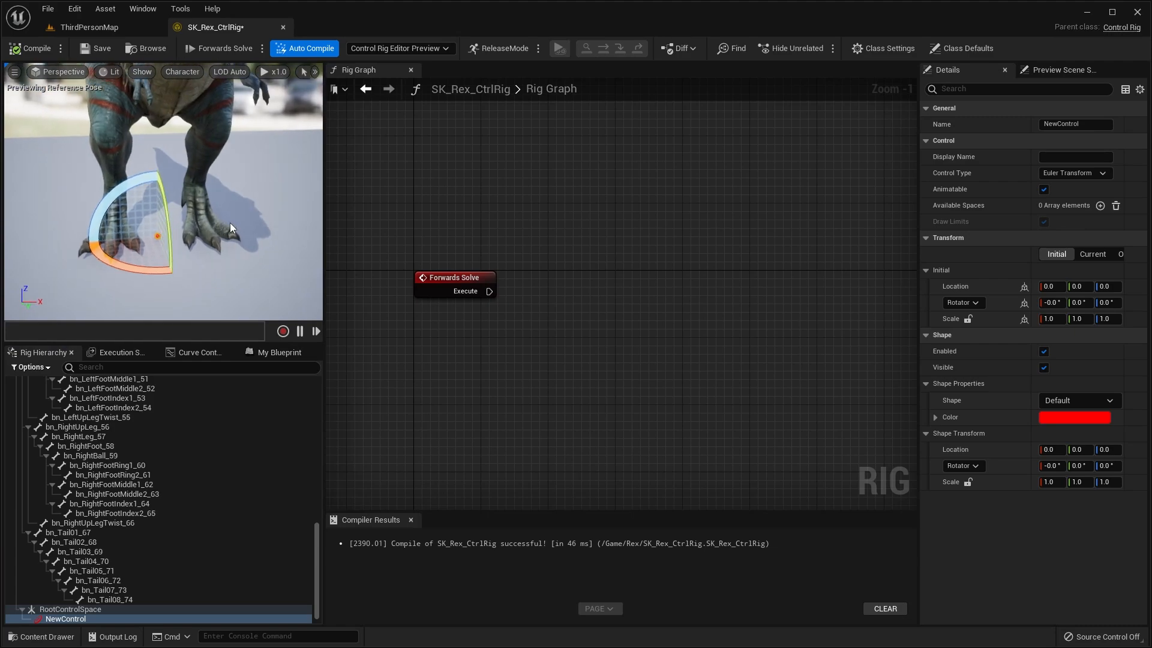
scroll(228, 222, "up", 3)
scroll(222, 221, "up", 2)
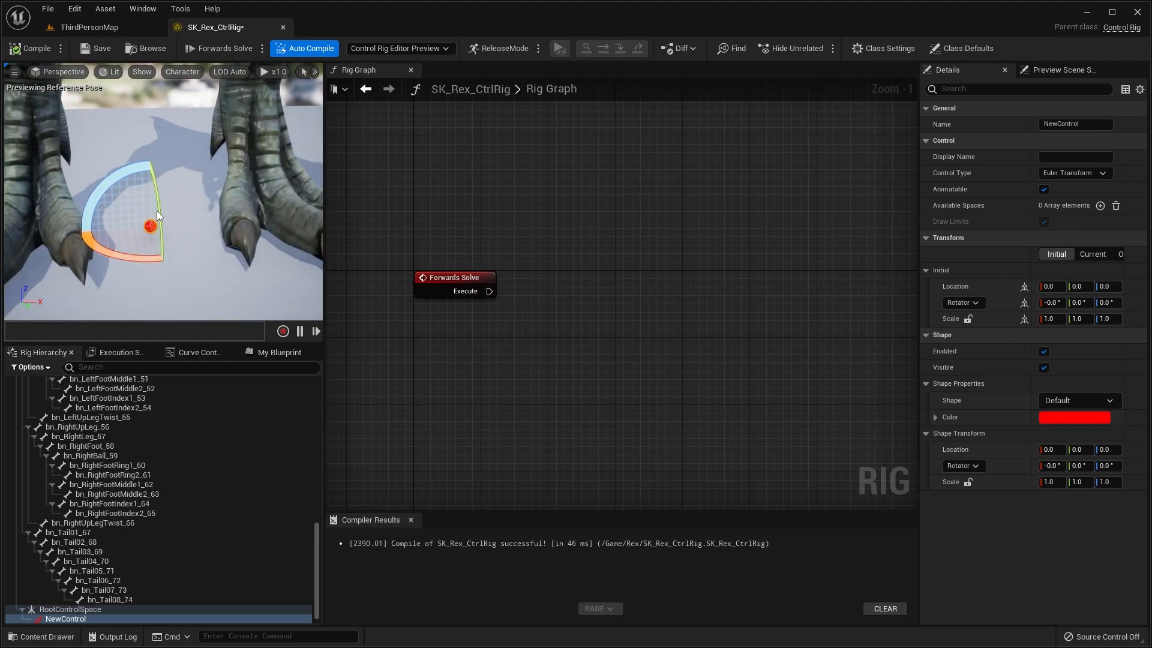
scroll(159, 225, "down", 3)
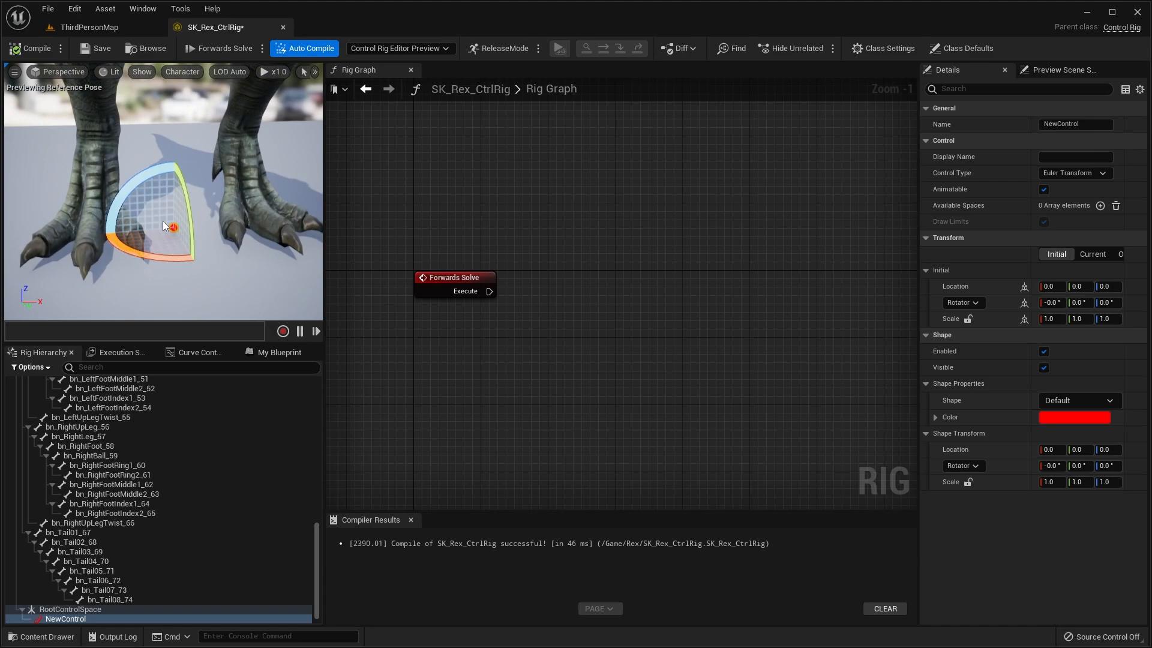
scroll(239, 192, "down", 3)
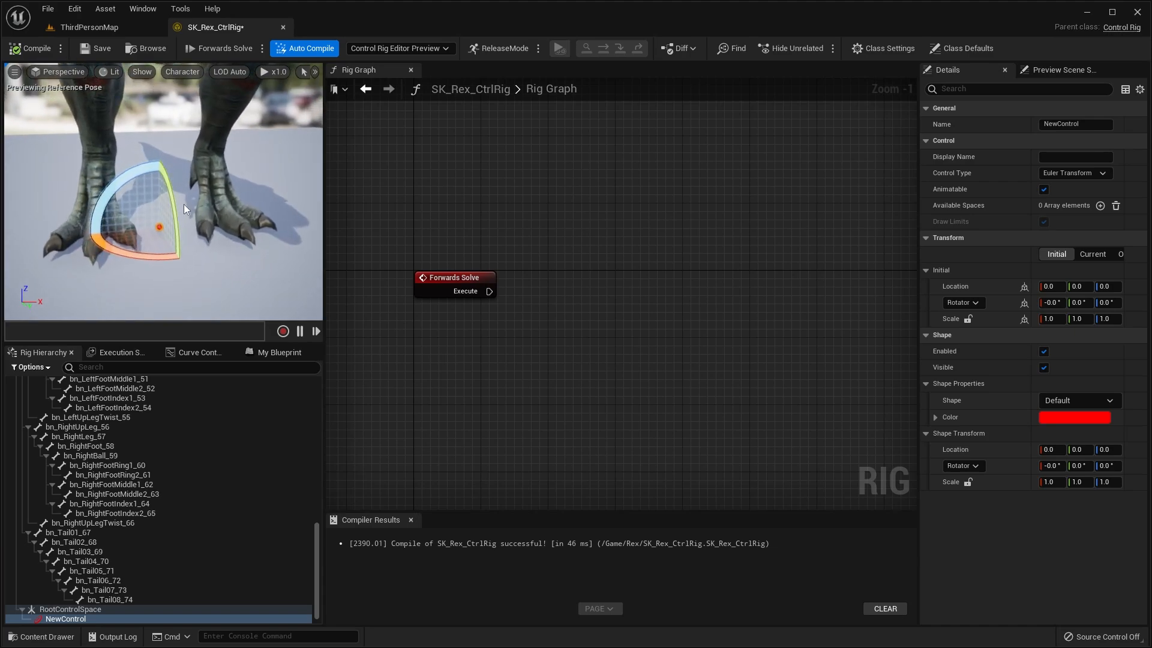
key("w")
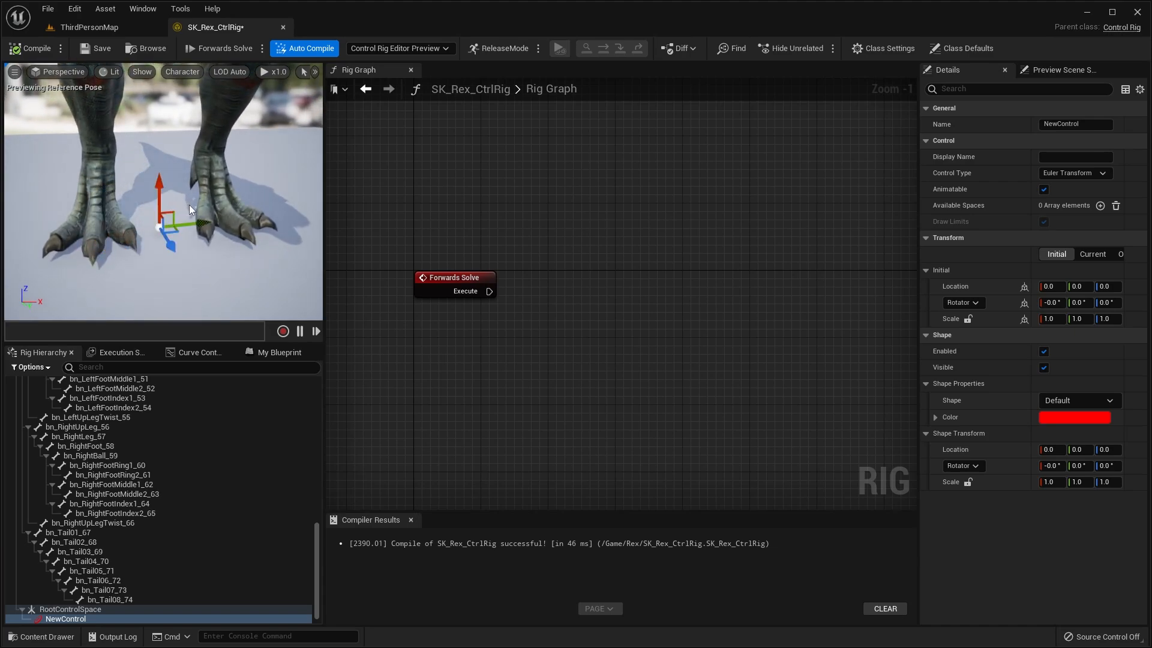
key("e")
key("r")
key("w")
mouse_move(217, 223)
left_mouse_down("alt")
mouse_move(252, 224)
mouse_move(239, 226)
left_mouse_up("alt")
key("e")
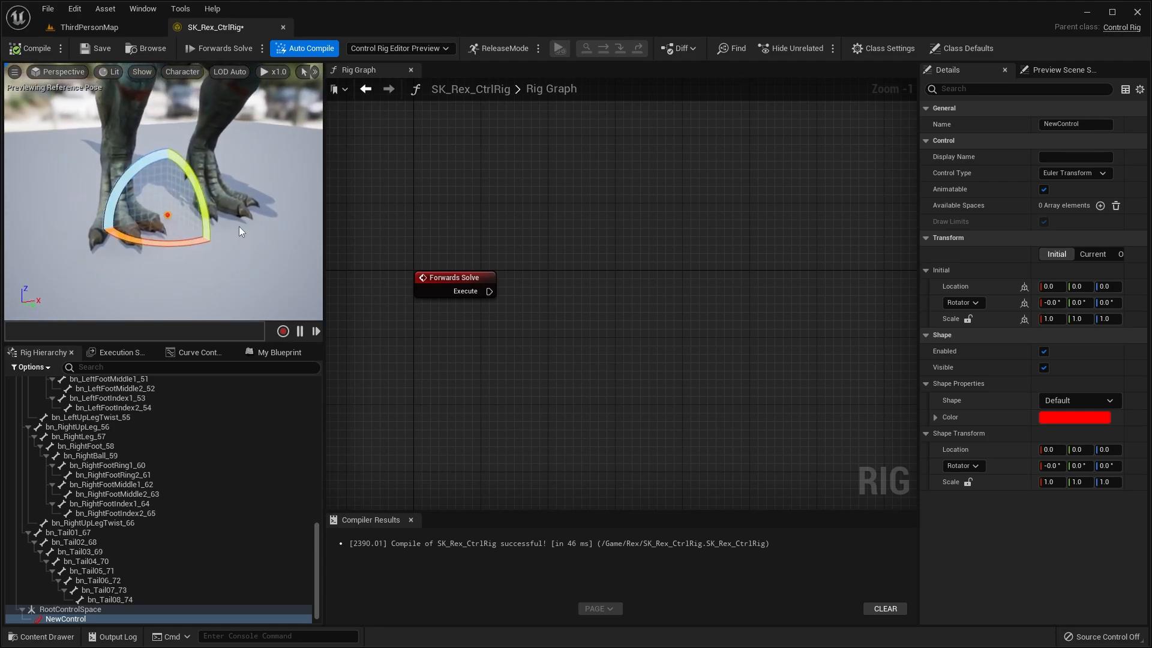
scroll(113, 604, "down", 1)
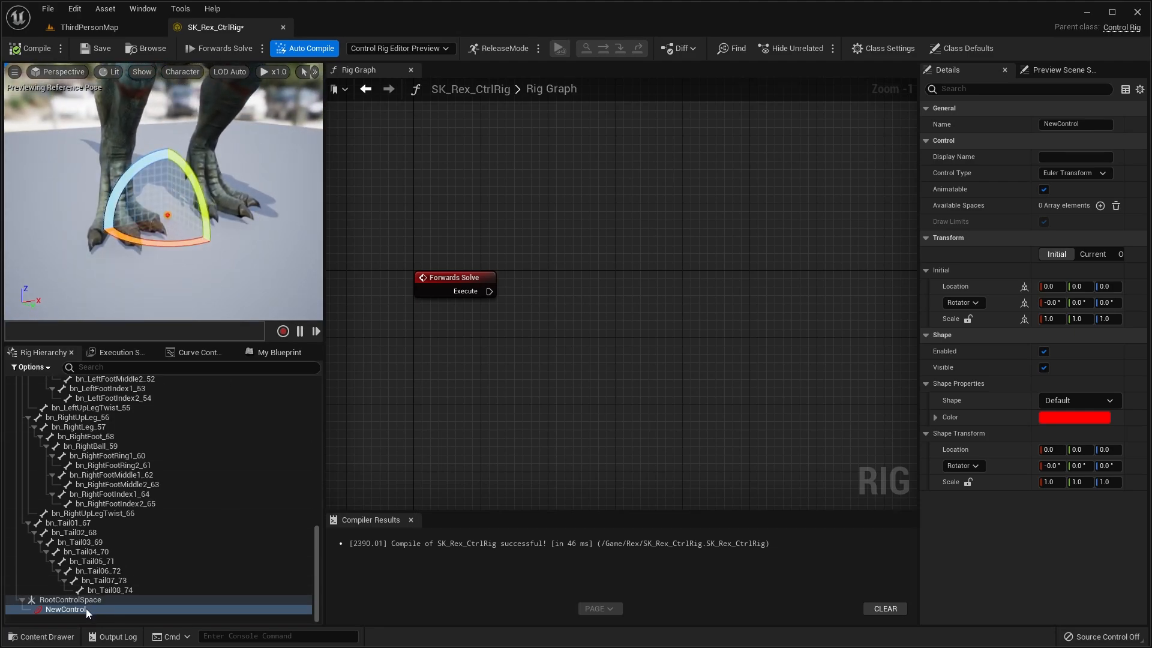
scroll(168, 214, "up", 2)
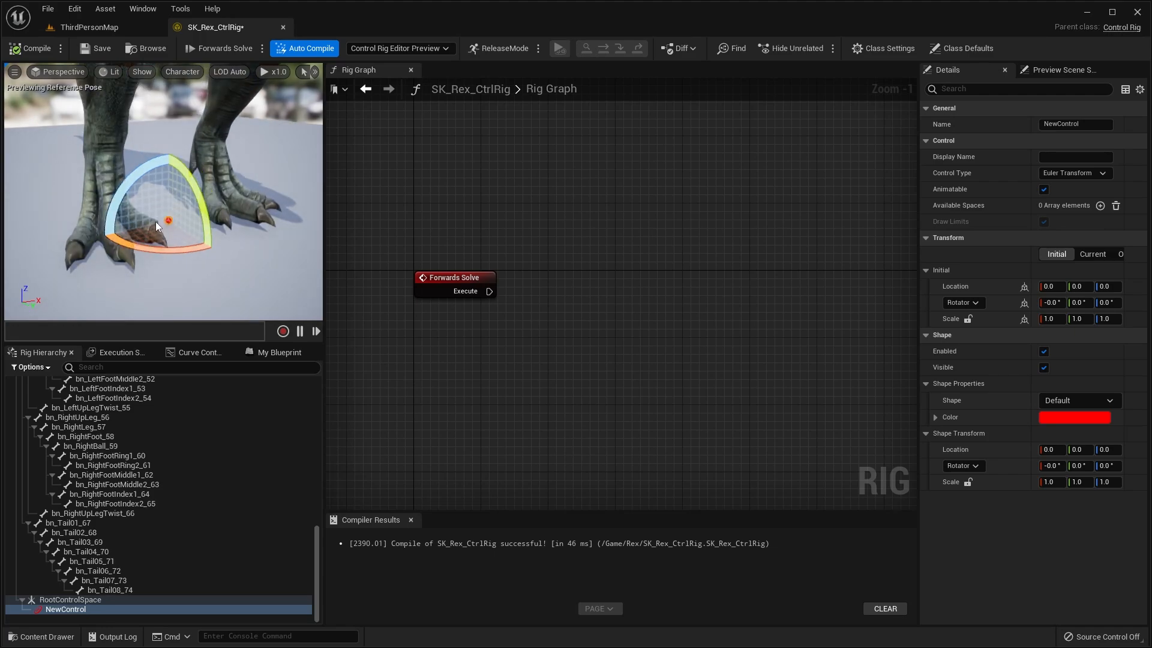
scroll(175, 207, "down", 3)
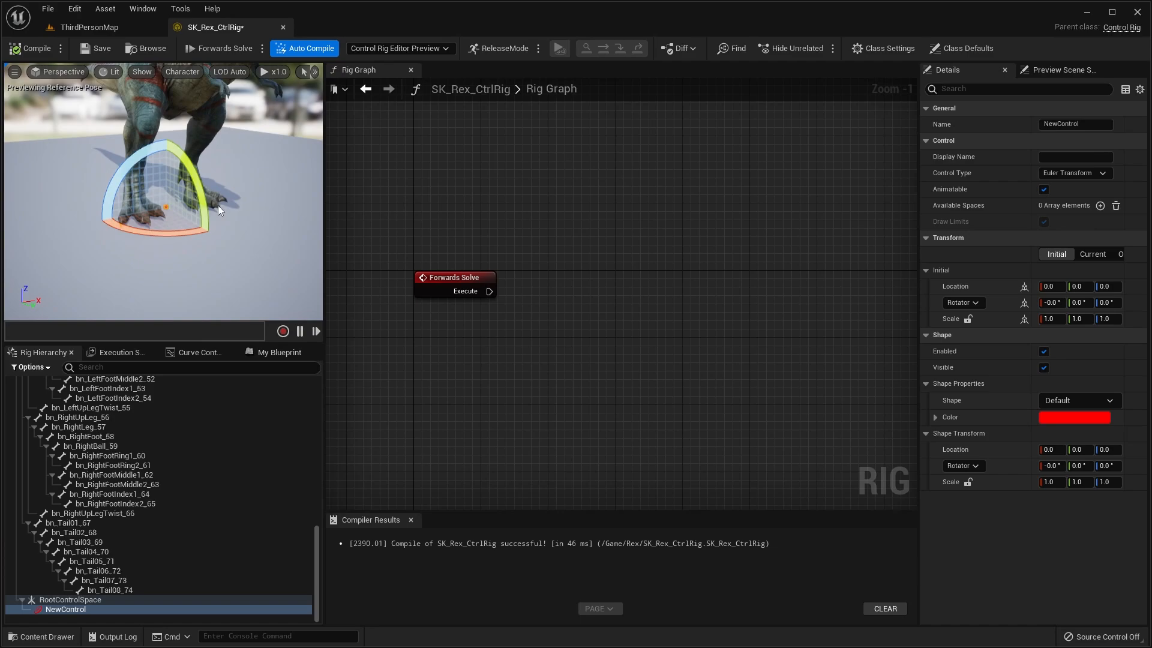
scroll(218, 206, "down", 1)
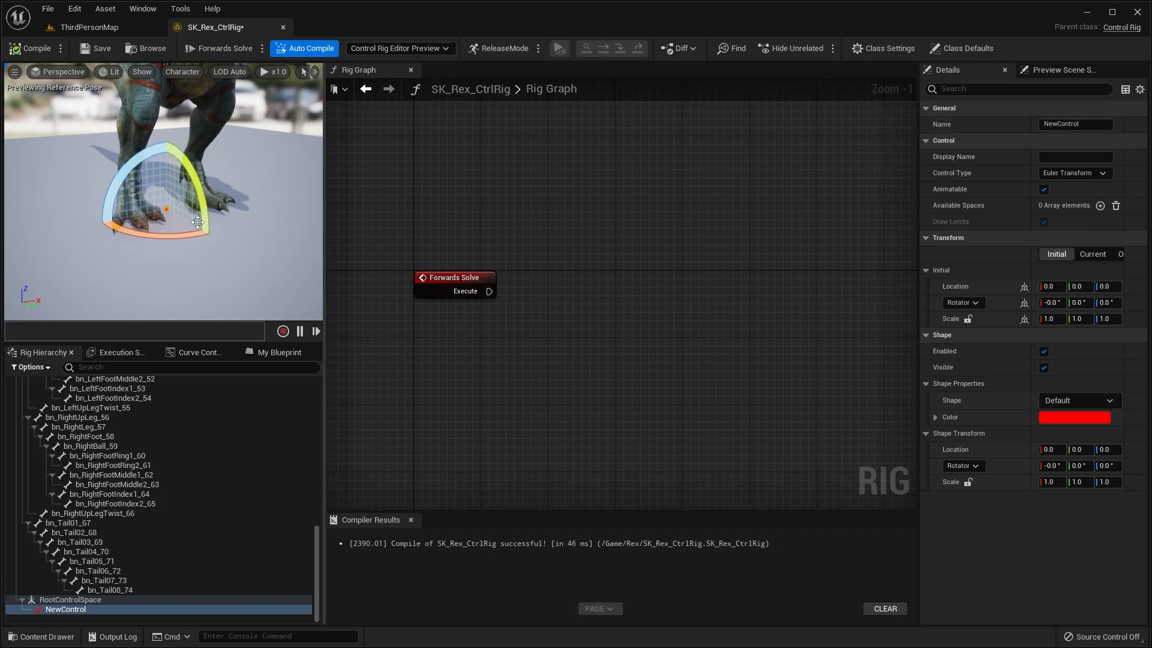
- Rename the new control under RootControlSpace as RootControl, and compile and save the rig
left_click(1059, 124)
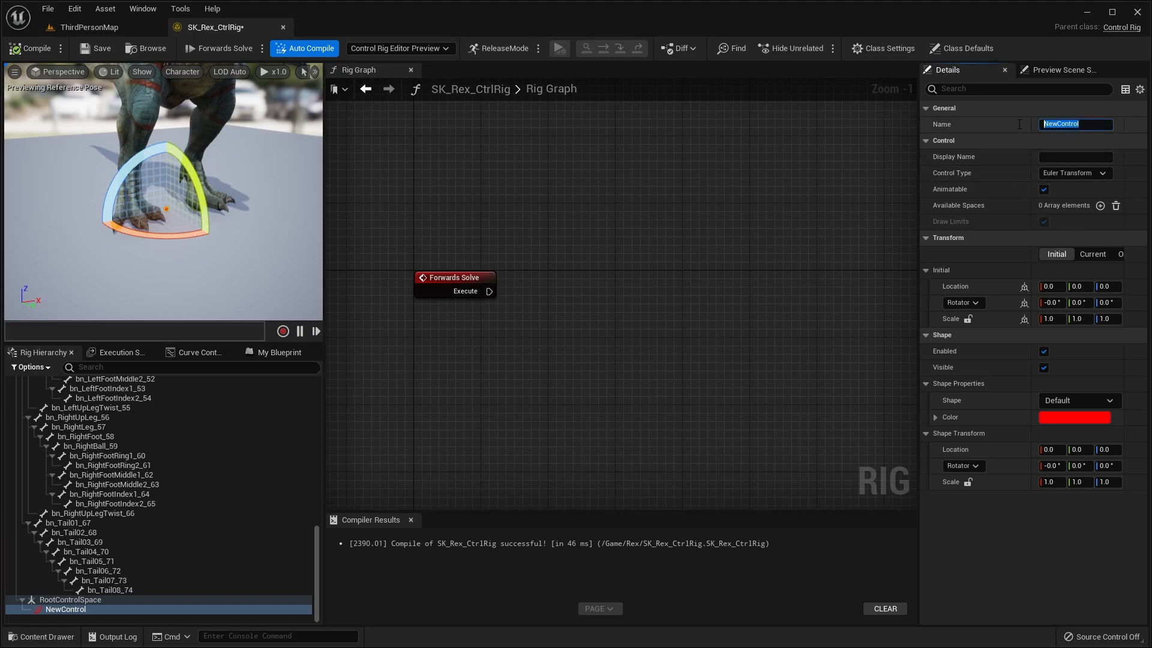
right_click(75, 609)
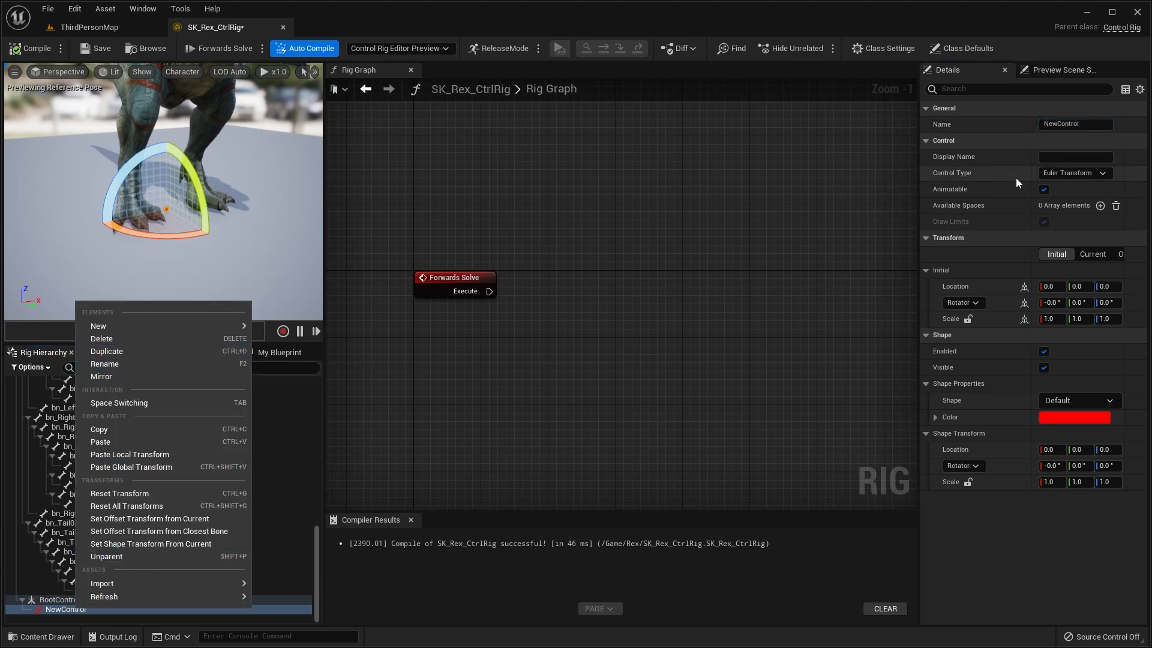
left_click(984, 129)
left_click_drag(1087, 124, 938, 121)
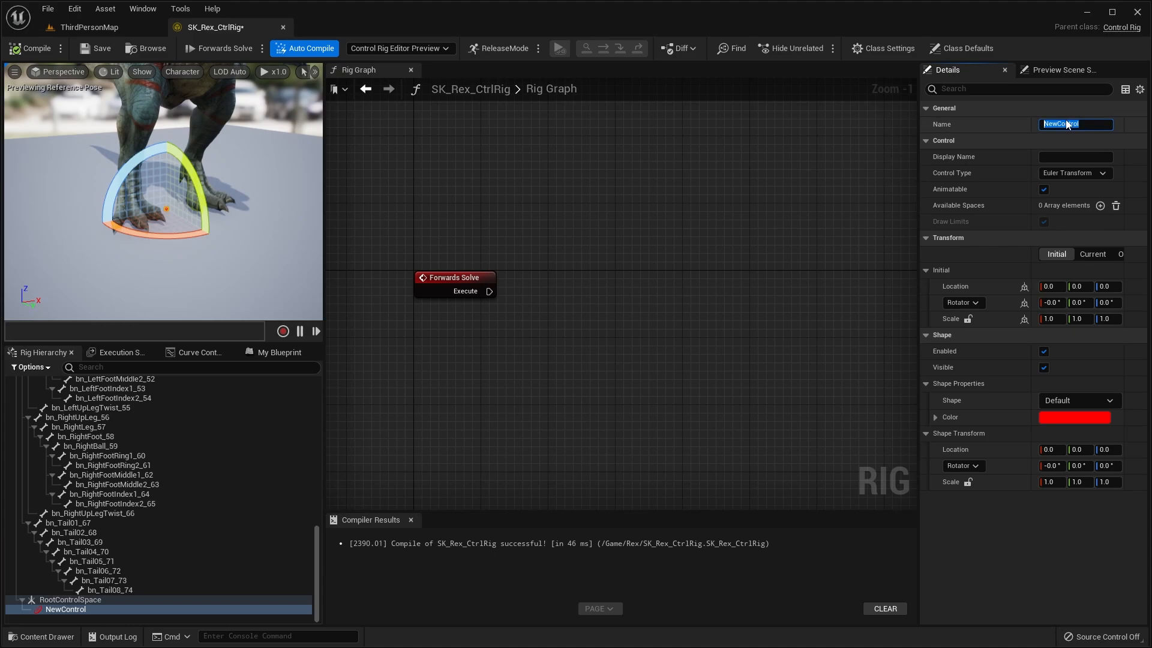
type("RootControl")
key("Return")
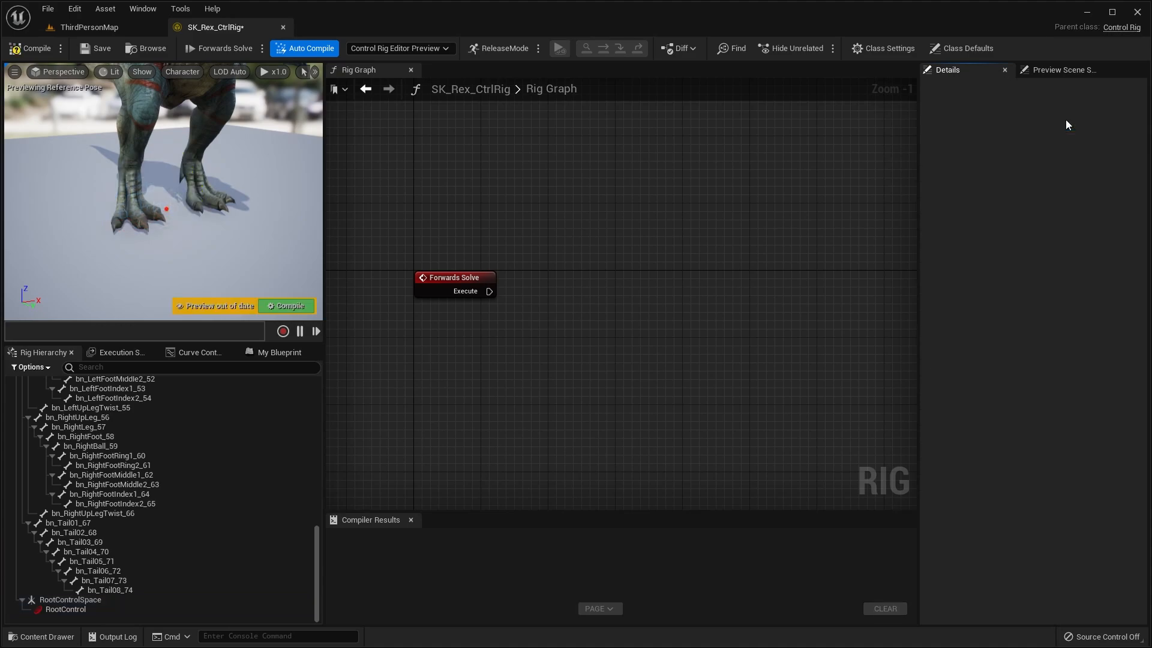
left_click(45, 52)
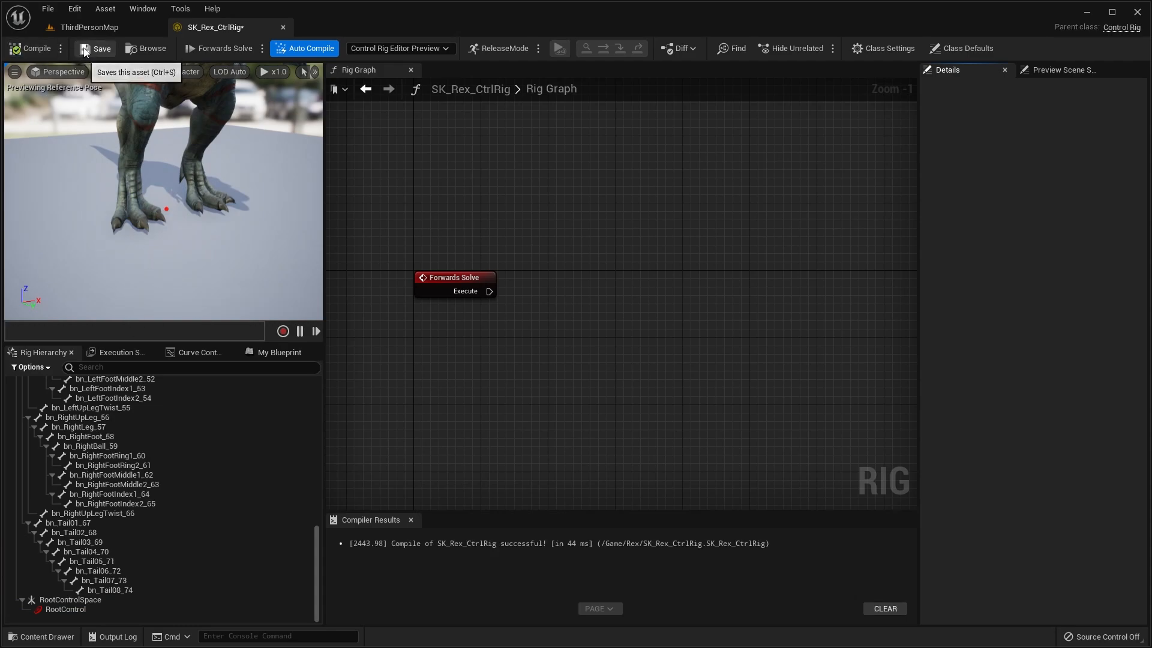
- Select RootControl in the viewport and view its marker up close between the T-rex's feet
left_click(166, 209)
right_click_drag(205, 223, 144, 223)
right_click_drag(236, 181, 280, 190)
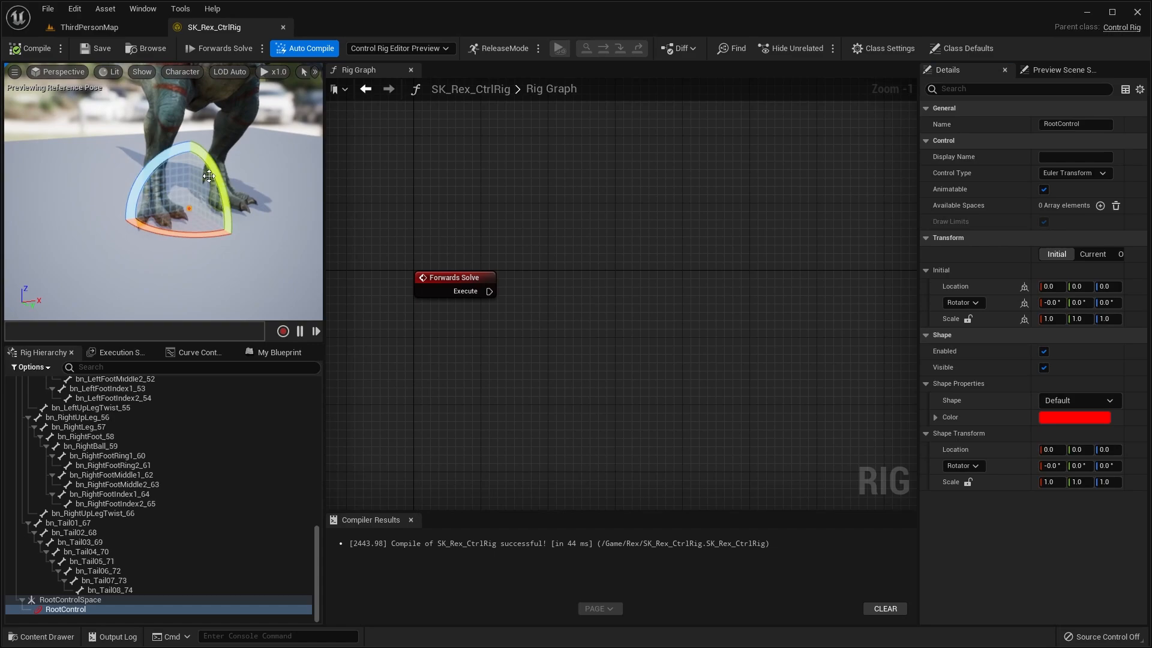
scroll(224, 236, "down", 5)
right_click_drag(223, 229, 231, 198)
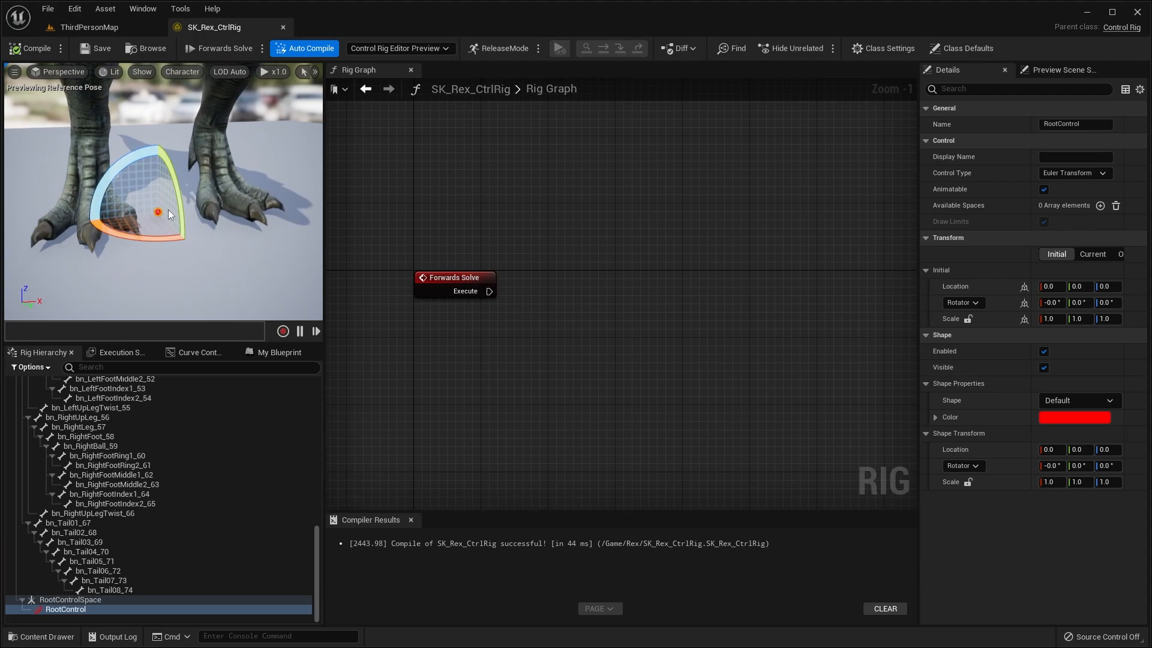
left_click(926, 335)
left_click(929, 336)
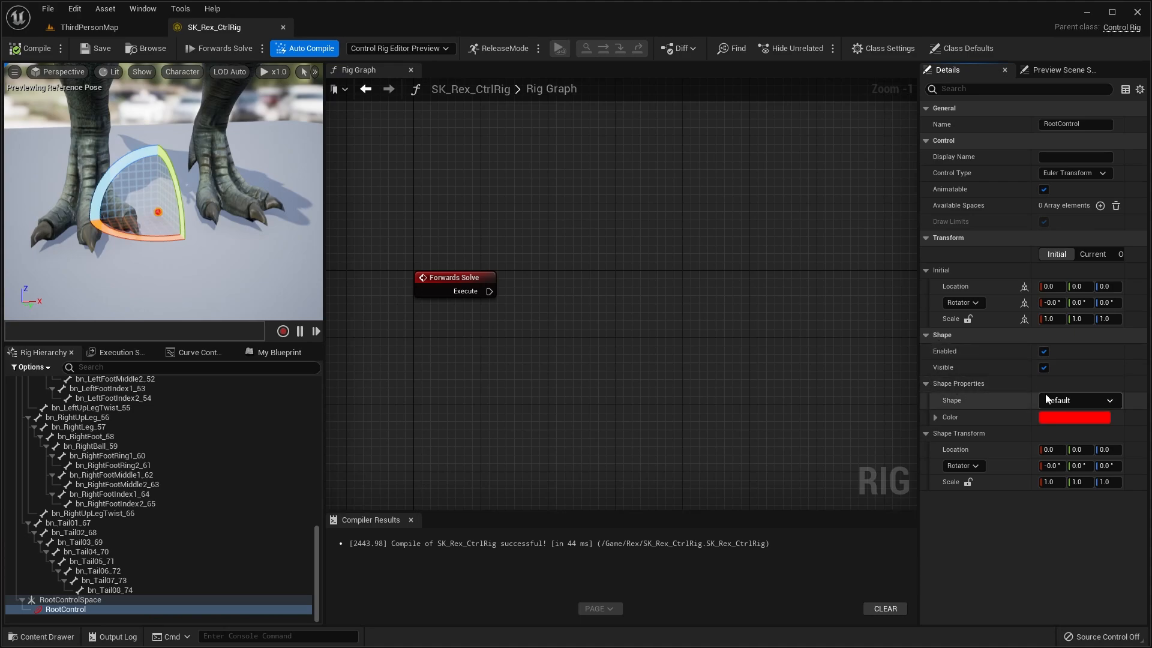
- Try the Arrow4_Thick shape on RootControl
left_click(1072, 404)
scroll(1074, 258, "down", 4)
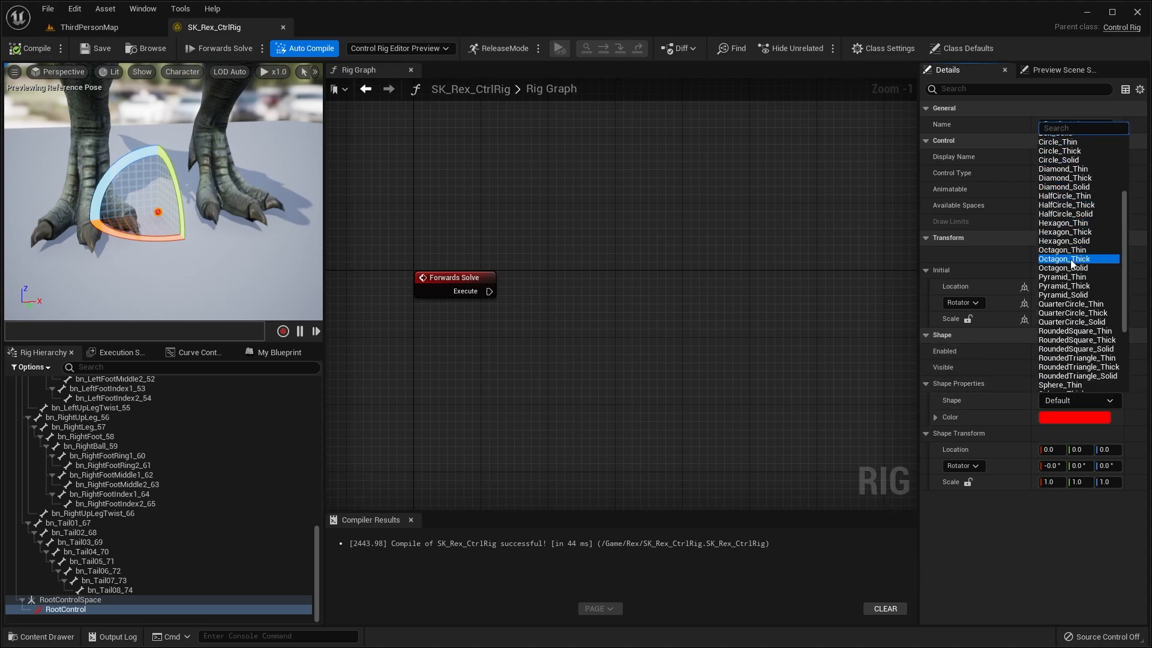
scroll(1074, 264, "up", 4)
left_click(1071, 184)
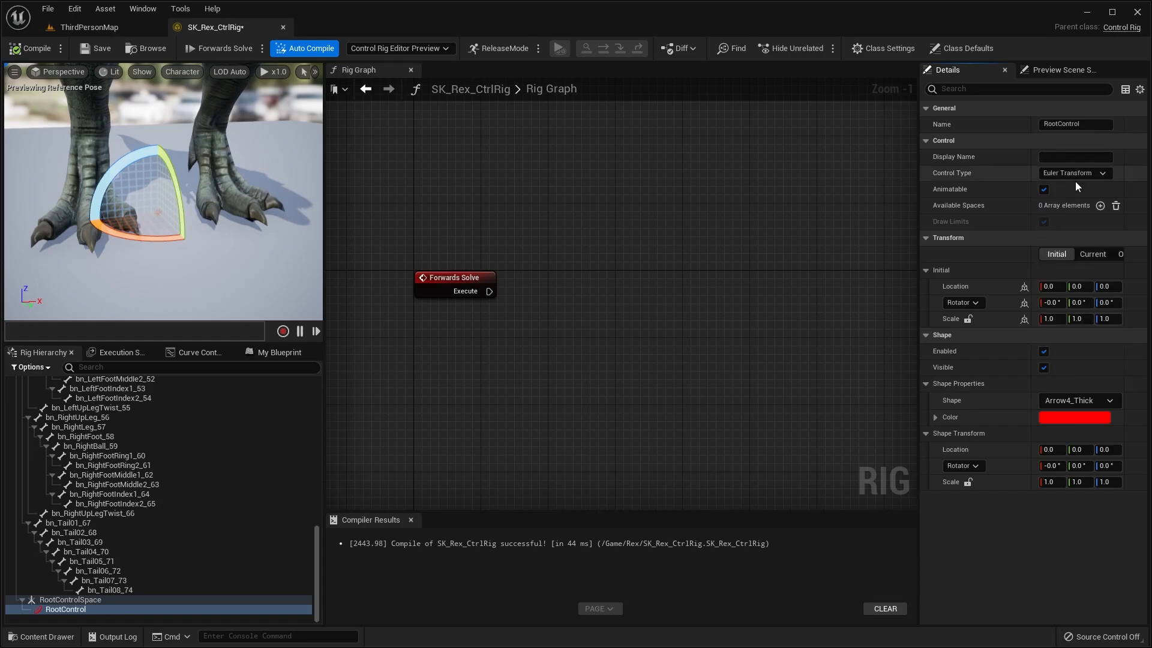
- Set RootControl's shape to Octagon_Thick and its shape transform scale to 5 on all axes
left_click(1084, 403)
scroll(1077, 303, "down", 4)
left_click(1075, 278)
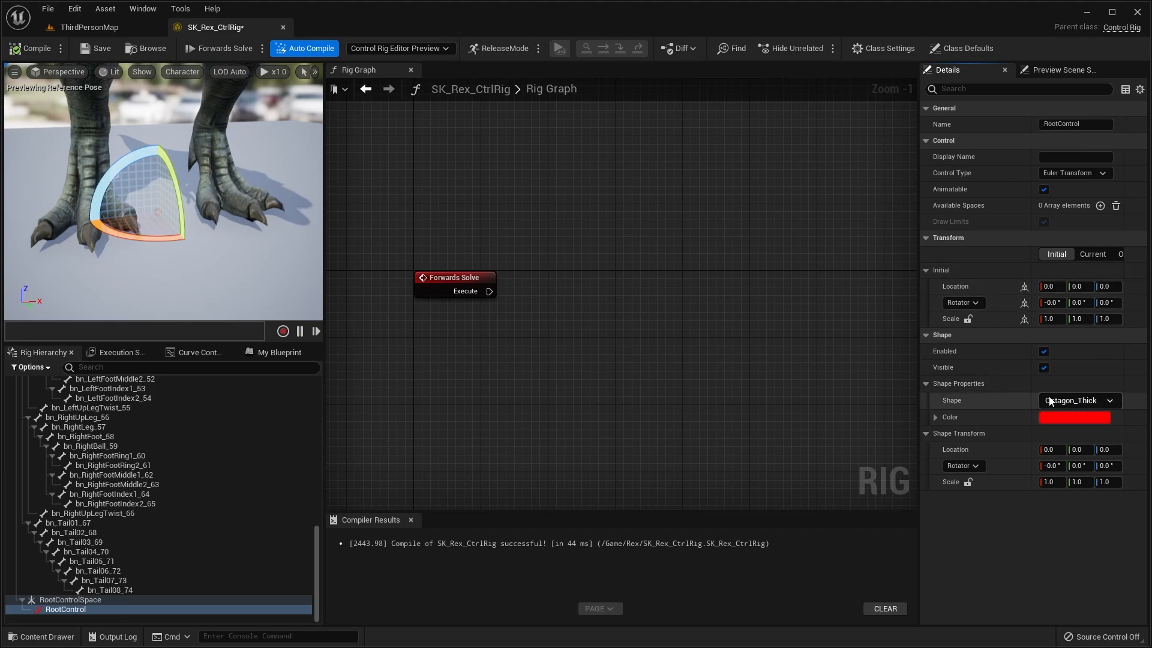
left_click(1050, 482)
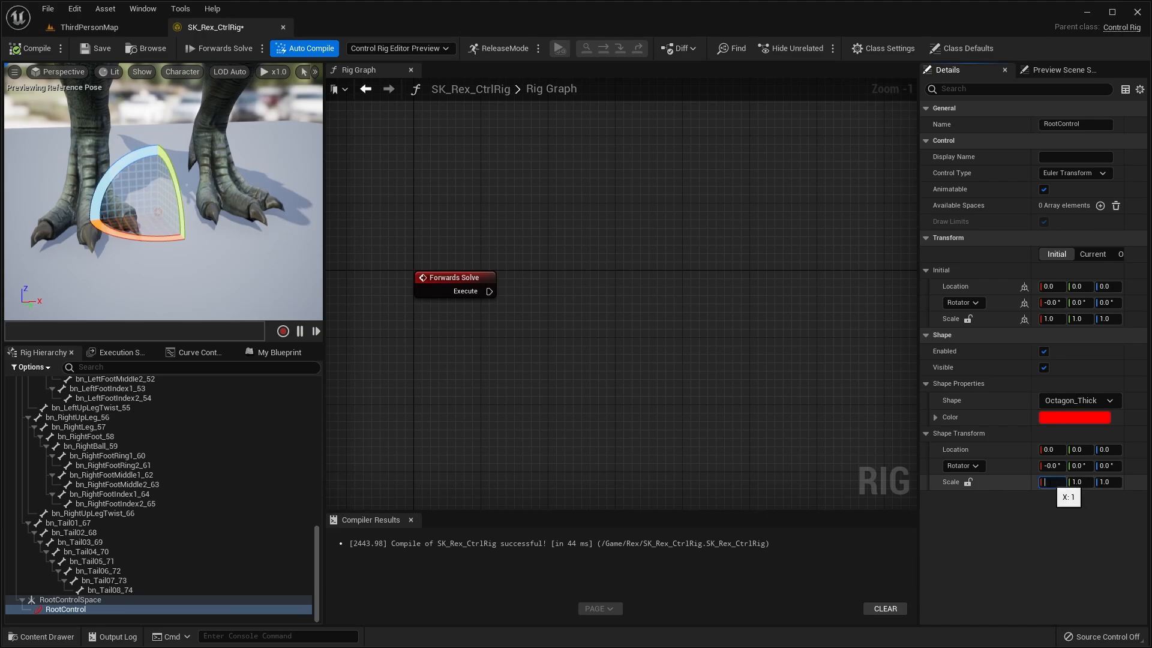
type("5")
key("Return")
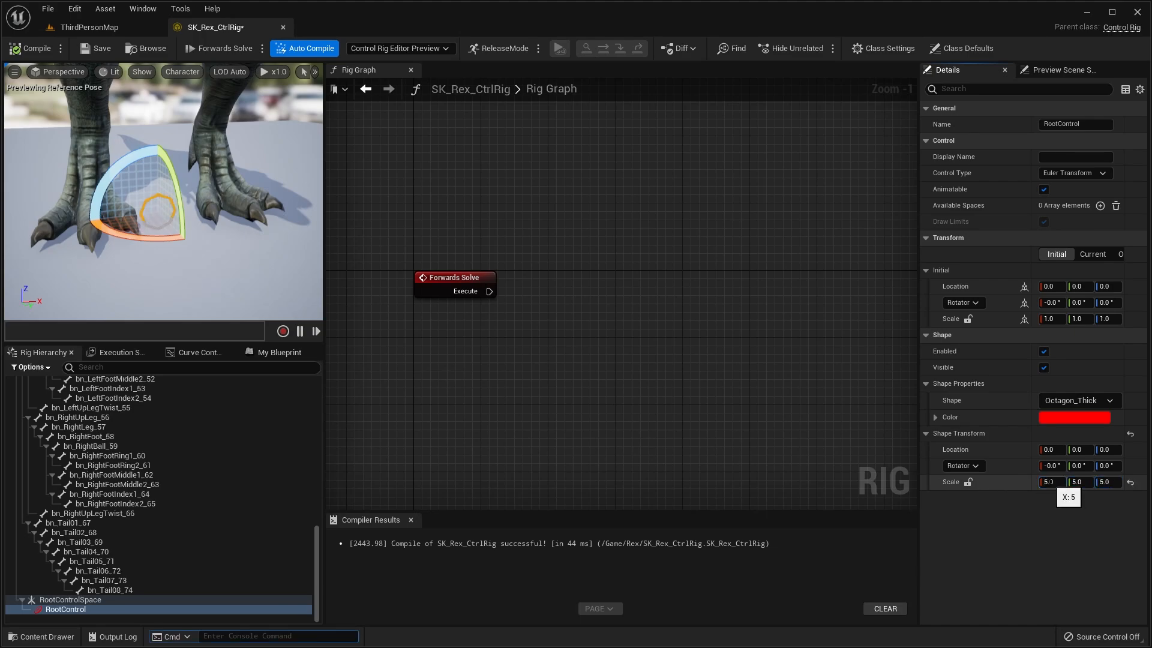
- Try rotating RootControl with the viewport gizmo so the octagon lies flat on the ground, compiling after each attempt
right_click_drag(162, 192, 236, 179)
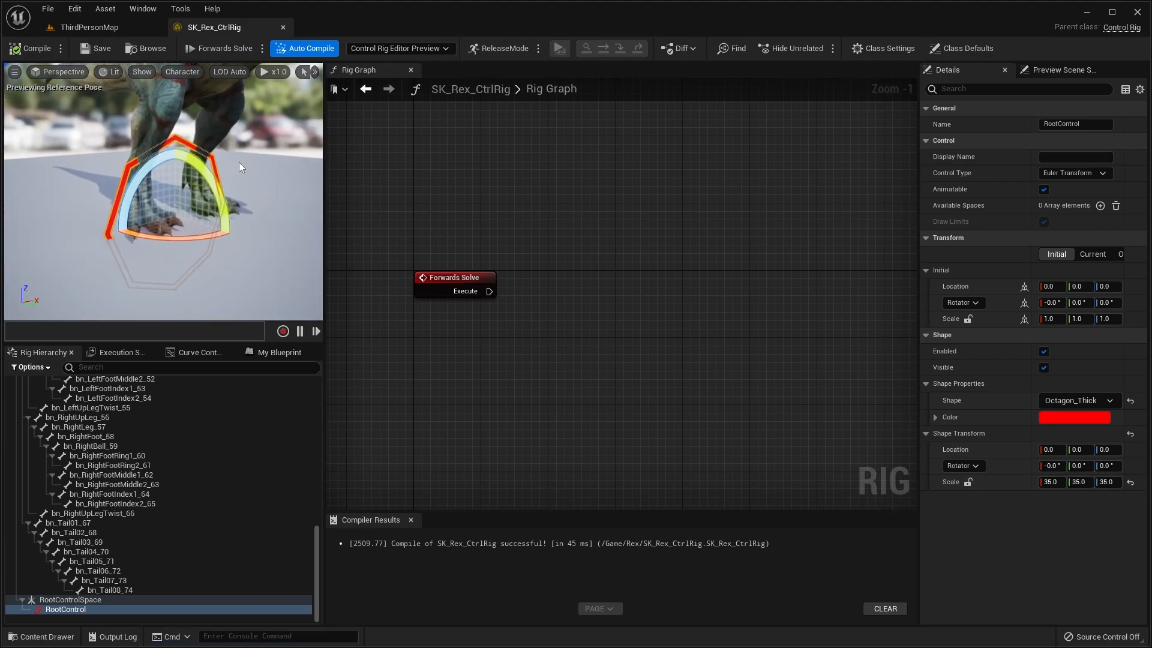
mouse_move(238, 162)
left_mouse_down()
mouse_move(198, 252)
mouse_move(232, 175)
left_mouse_up()
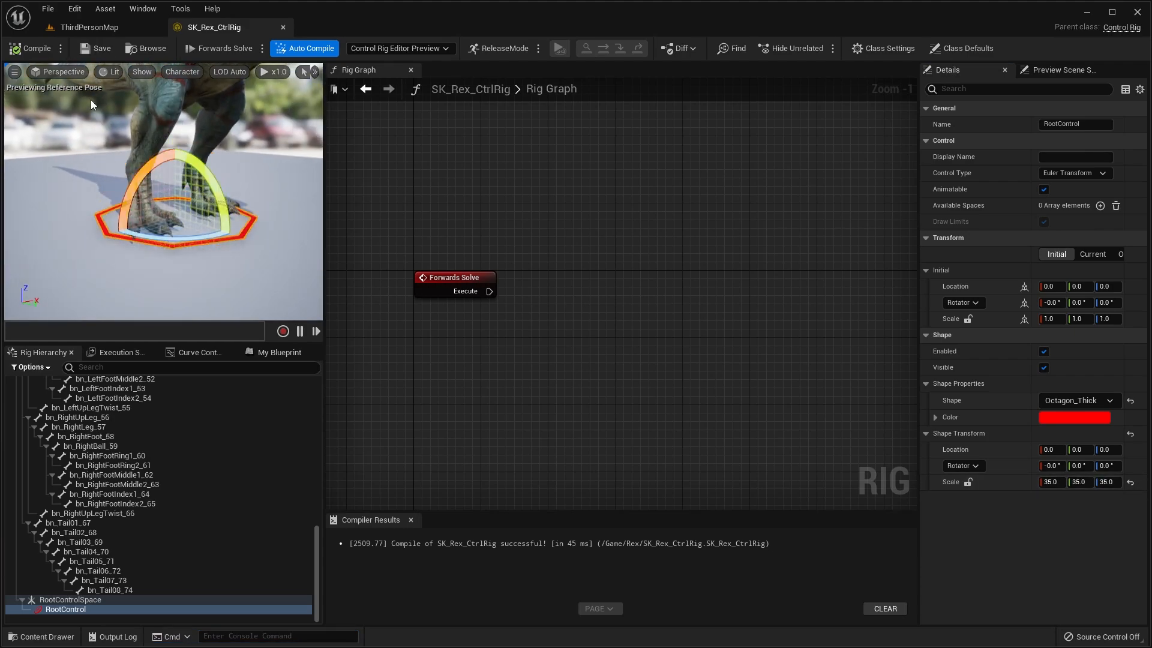
left_click(38, 47)
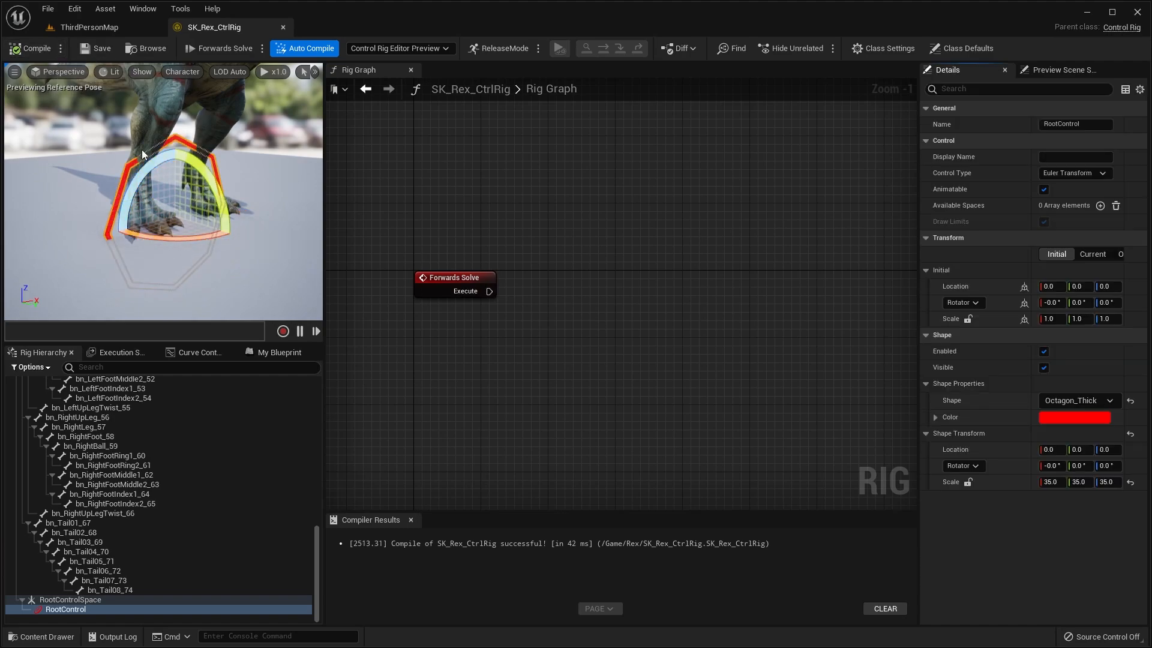
mouse_move(218, 186)
left_mouse_down()
mouse_move(227, 210)
mouse_move(215, 184)
left_mouse_up()
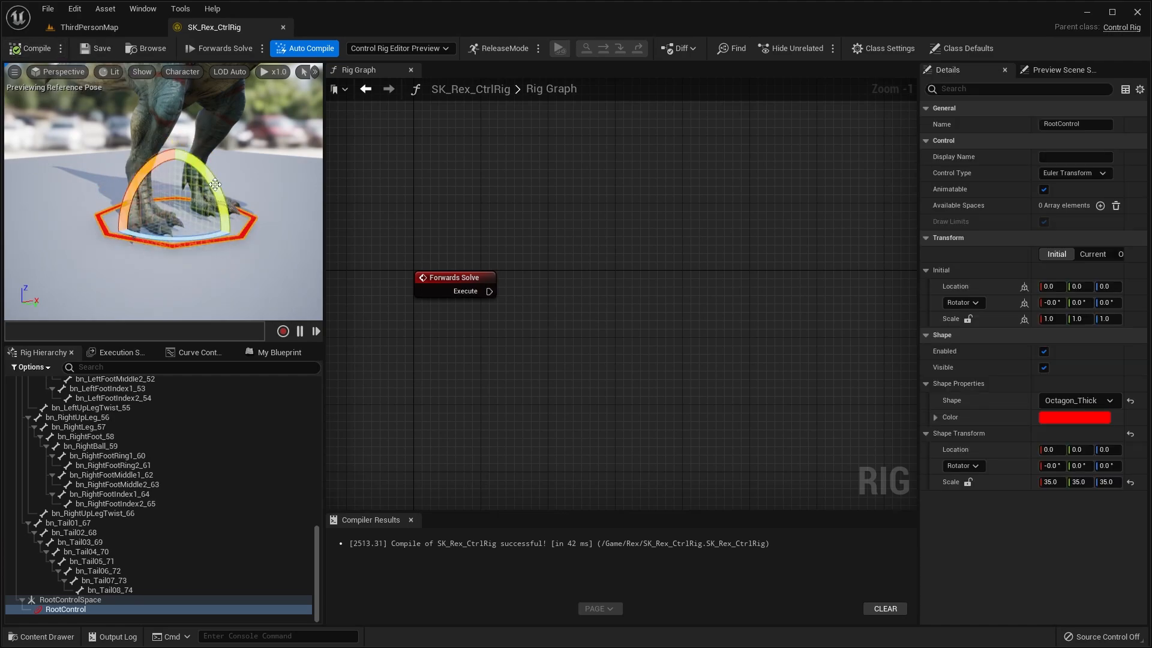
left_click(43, 51)
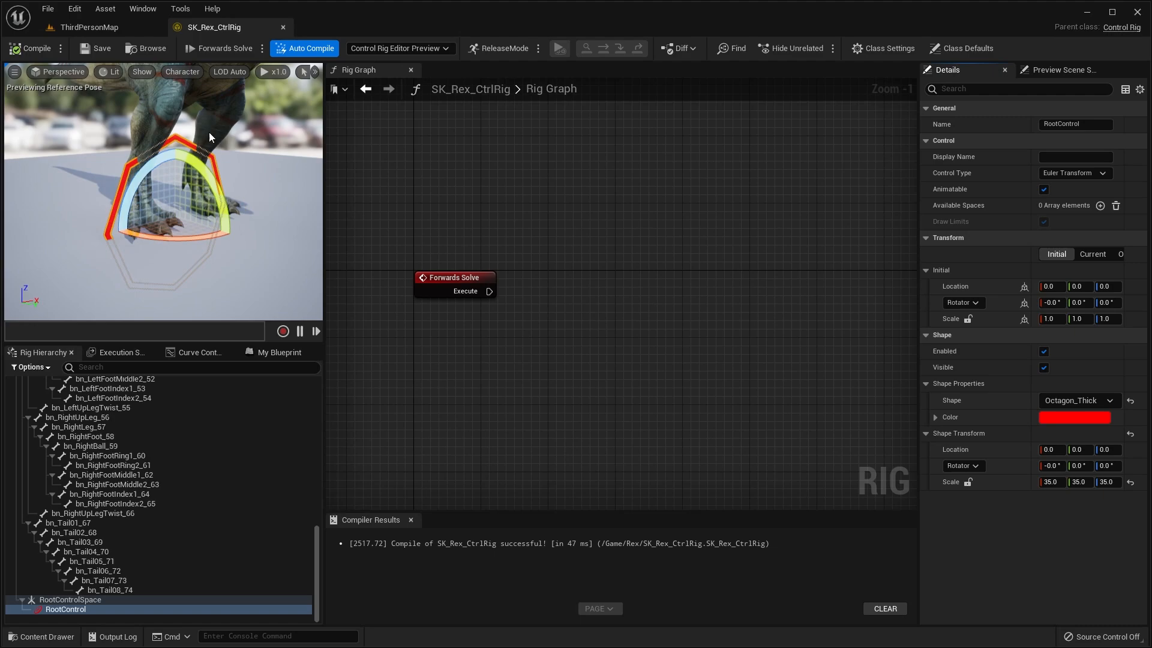
- Set the Y (pitch) rotation in RootControl's shape transform to 90 degrees
right_click_drag(209, 132, 209, 158)
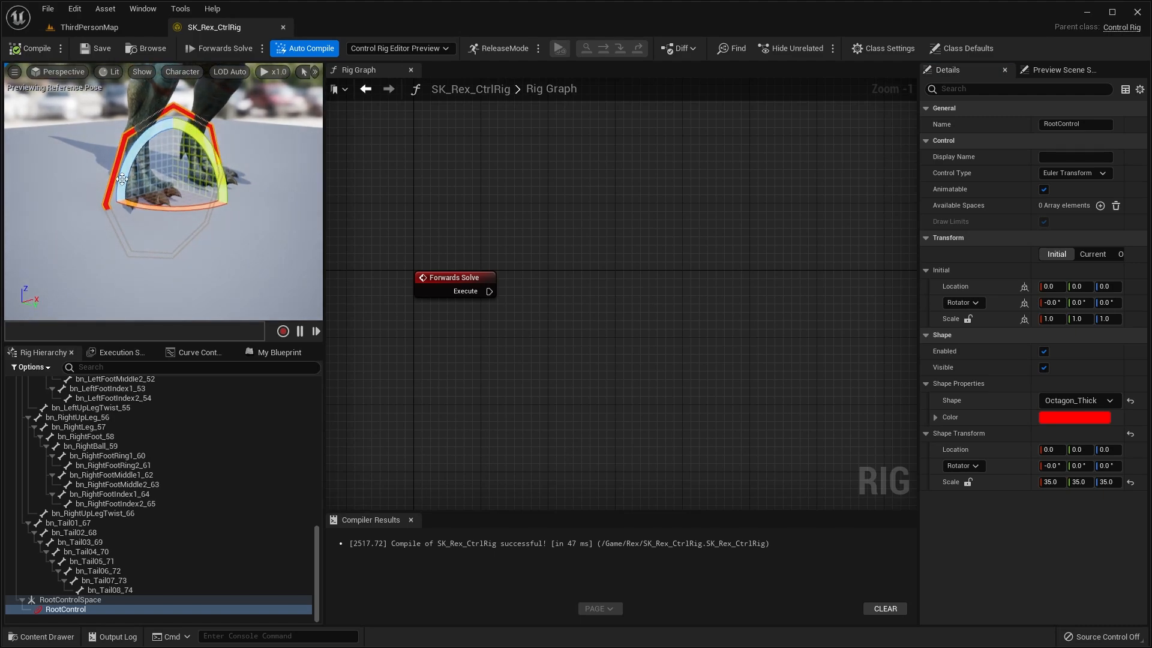
key("w")
right_click_drag(229, 178, 229, 204)
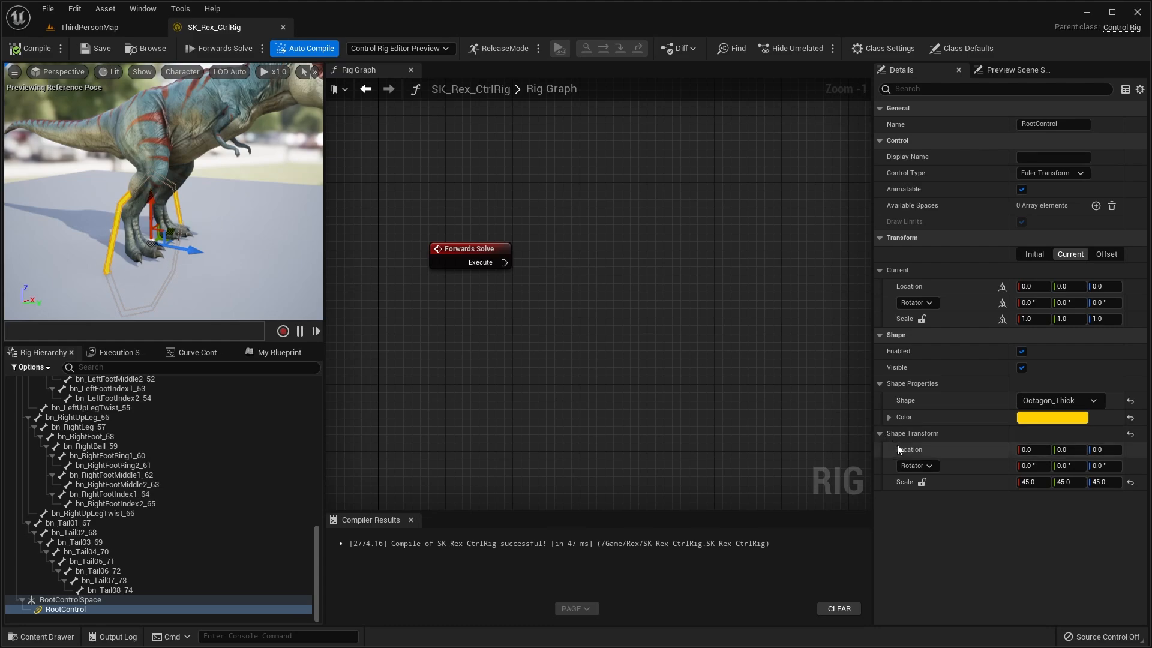
left_click(1064, 466)
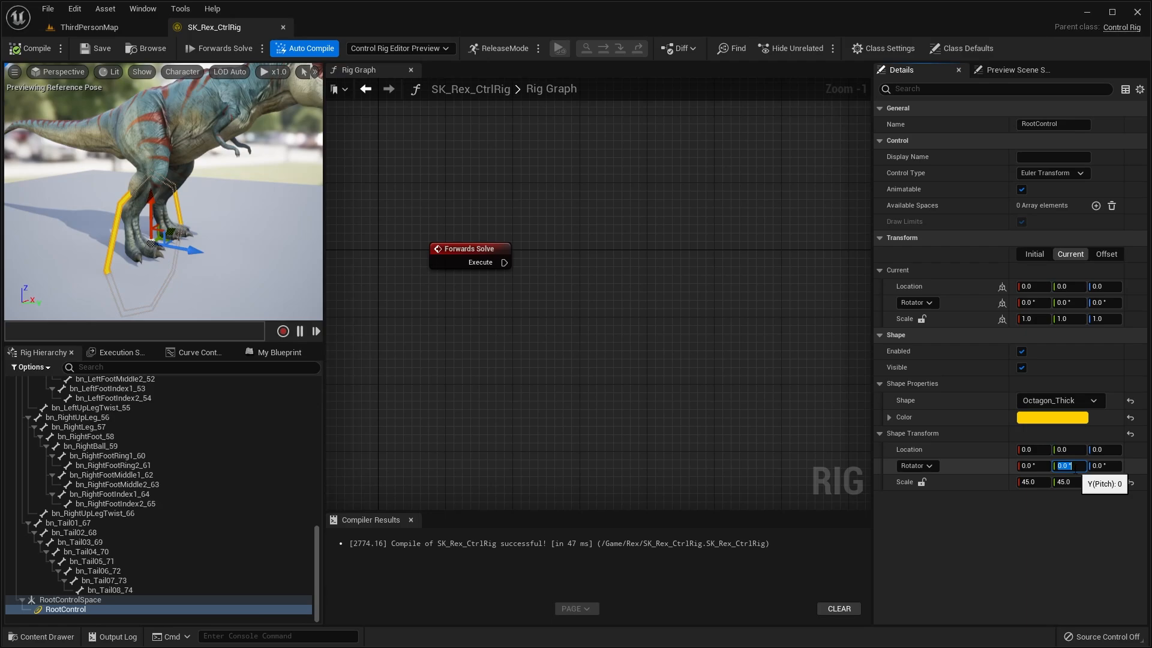
type("90")
key("Return")
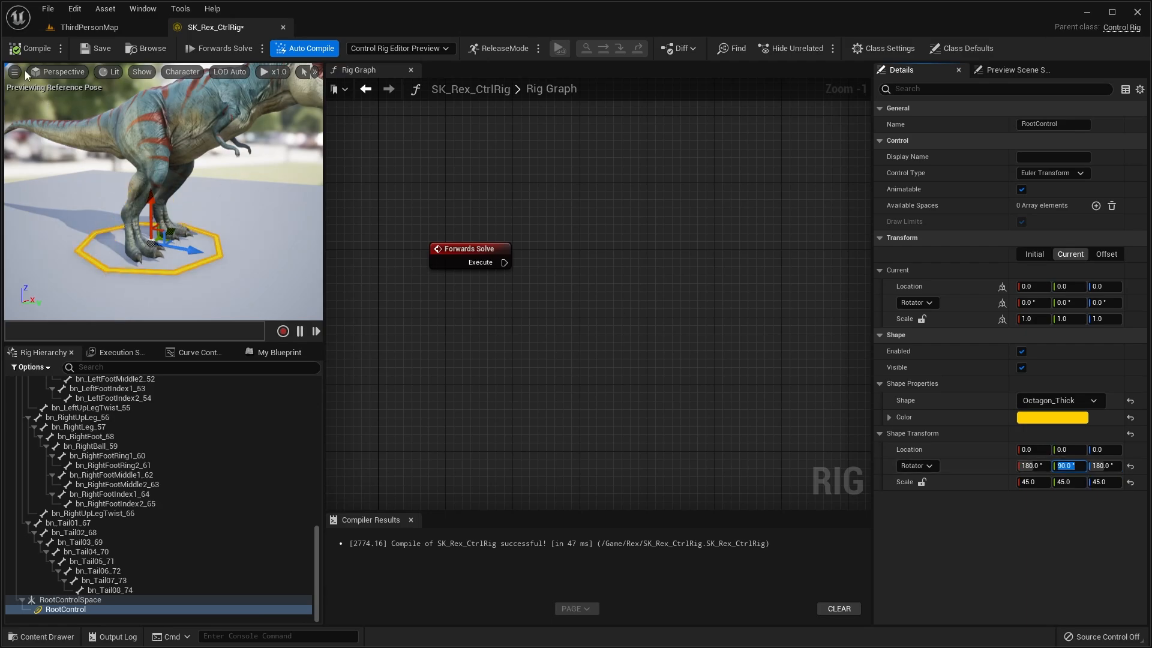
- Compile and save the SK_Rex_CtrlRig control rig with its flat octagon RootControl
left_click(38, 53)
left_click(85, 55)
left_click_drag(174, 139, 158, 145, "alt")
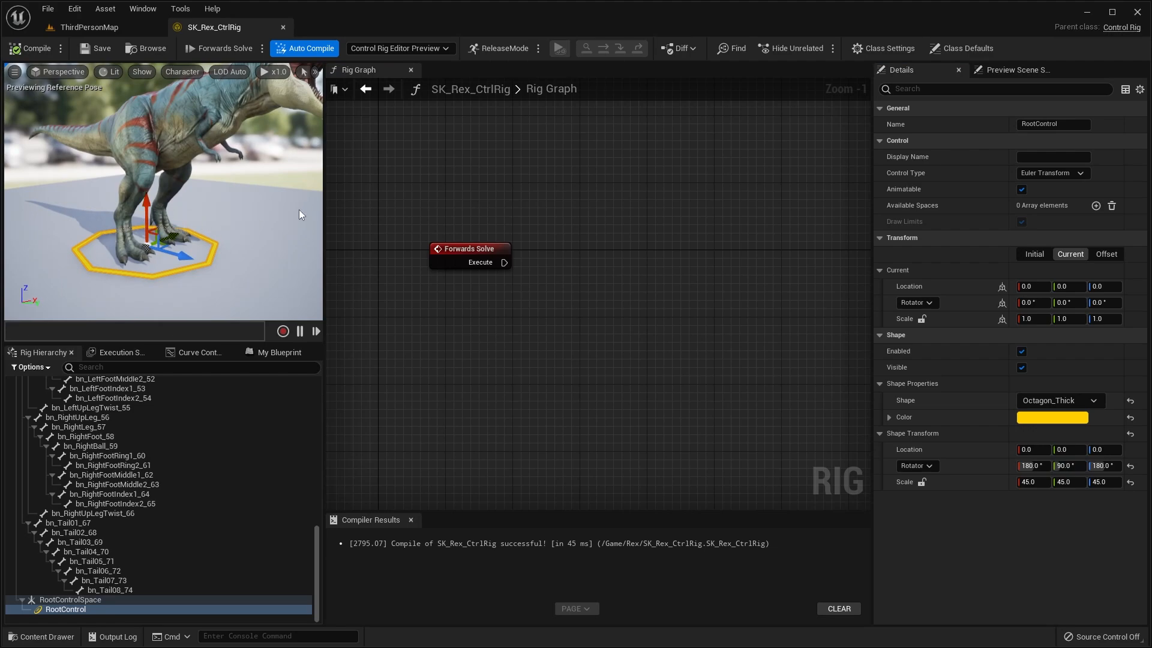
left_click_drag(301, 230, 218, 197, "alt")
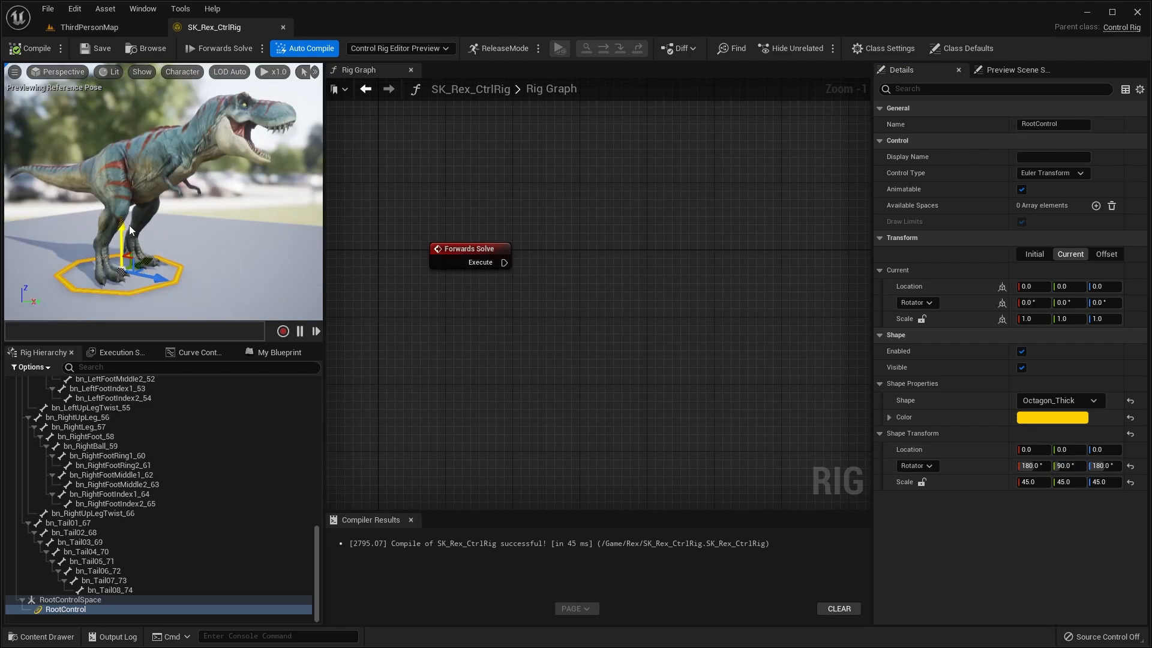
- Try moving RootControl vertically and forward with the viewport gizmo, compiling after the moves to reset its transform
left_click_drag(129, 226, 128, 170)
left_click_drag(147, 220, 77, 183)
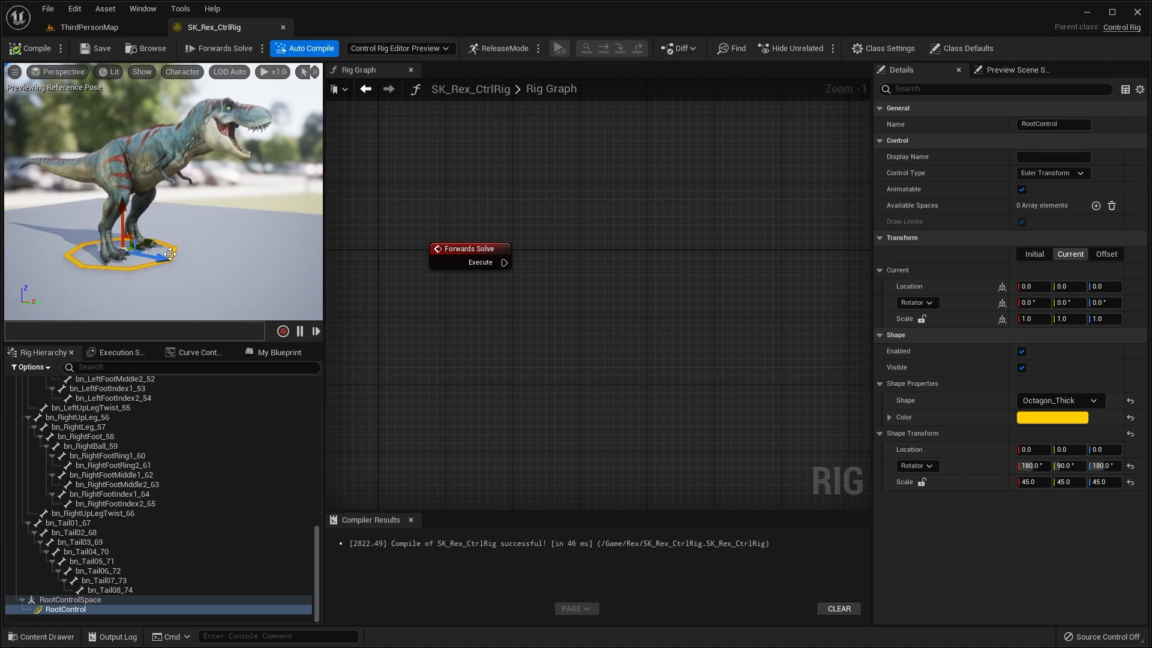
left_click_drag(167, 258, 81, 261)
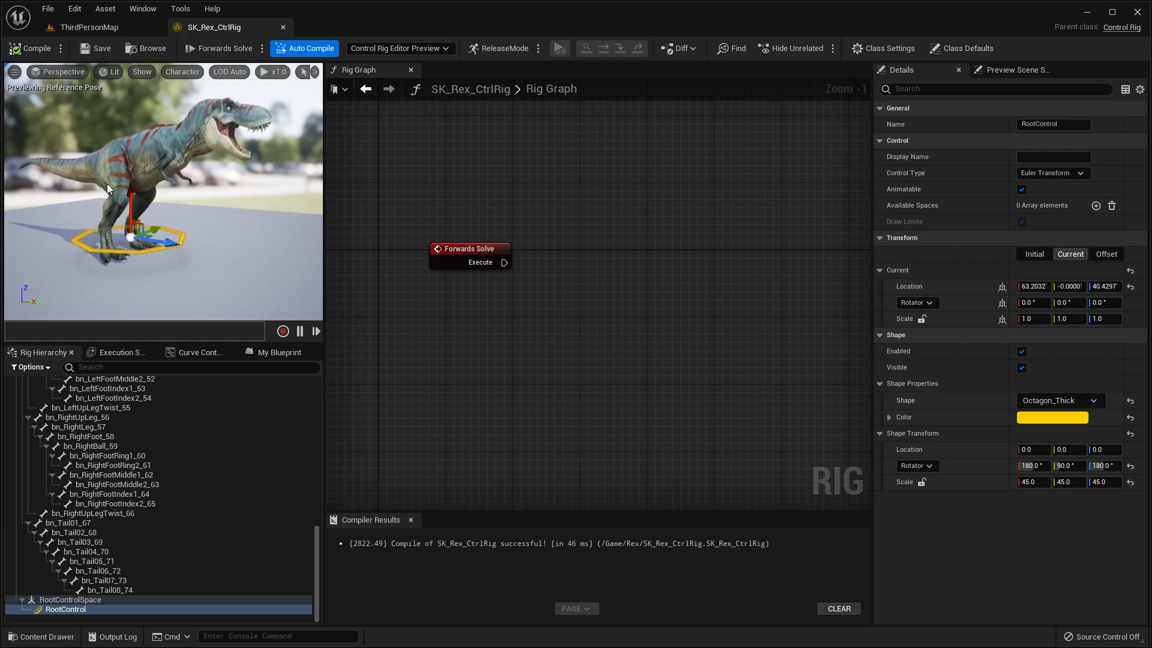
left_click(40, 52)
left_click_drag(126, 215, 127, 192)
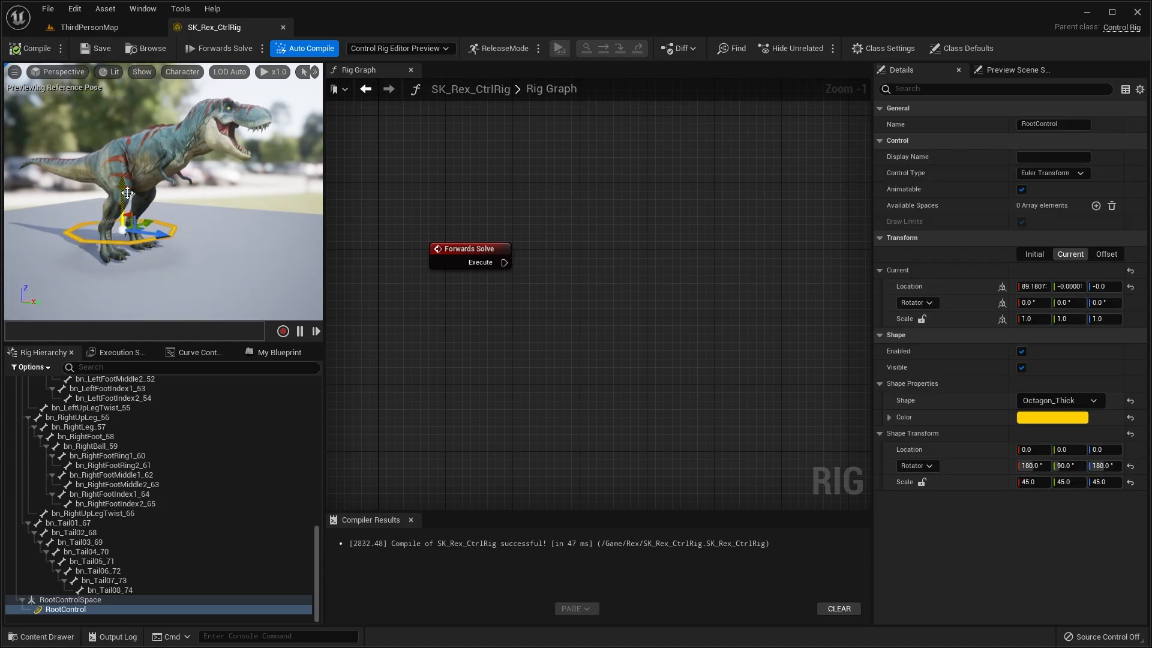
left_click_drag(158, 235, 113, 225)
left_click(40, 51)
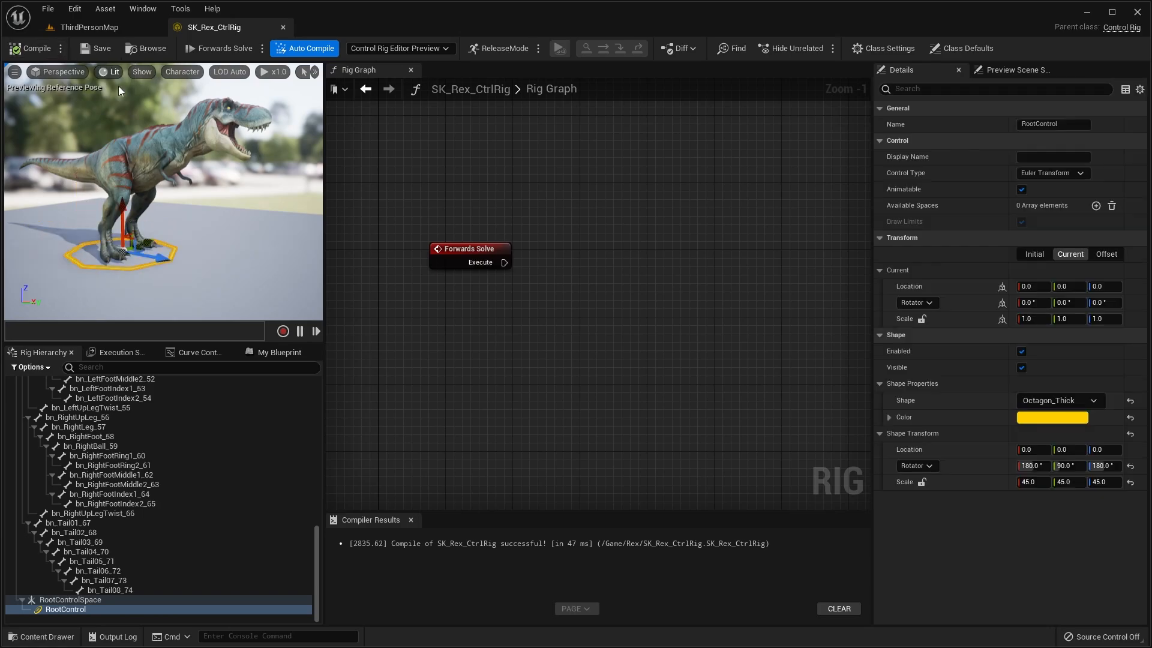
right_click_drag(448, 284, 427, 272)
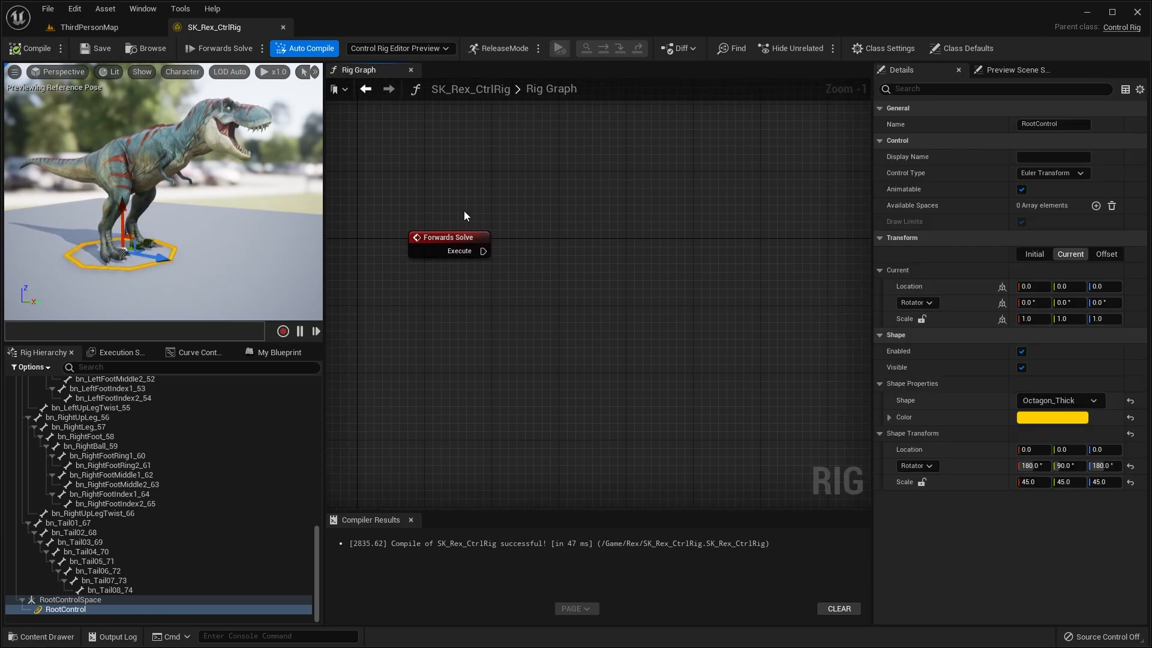
left_click_drag(464, 215, 742, 344)
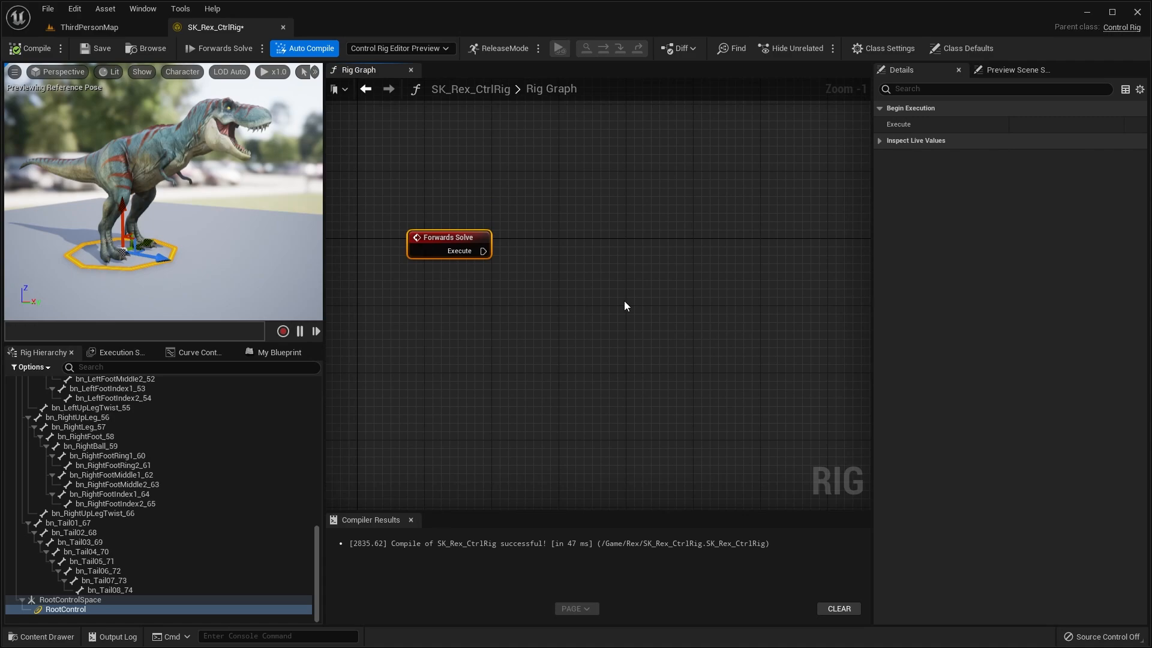
right_click_drag(521, 203, 485, 195)
left_click(486, 196)
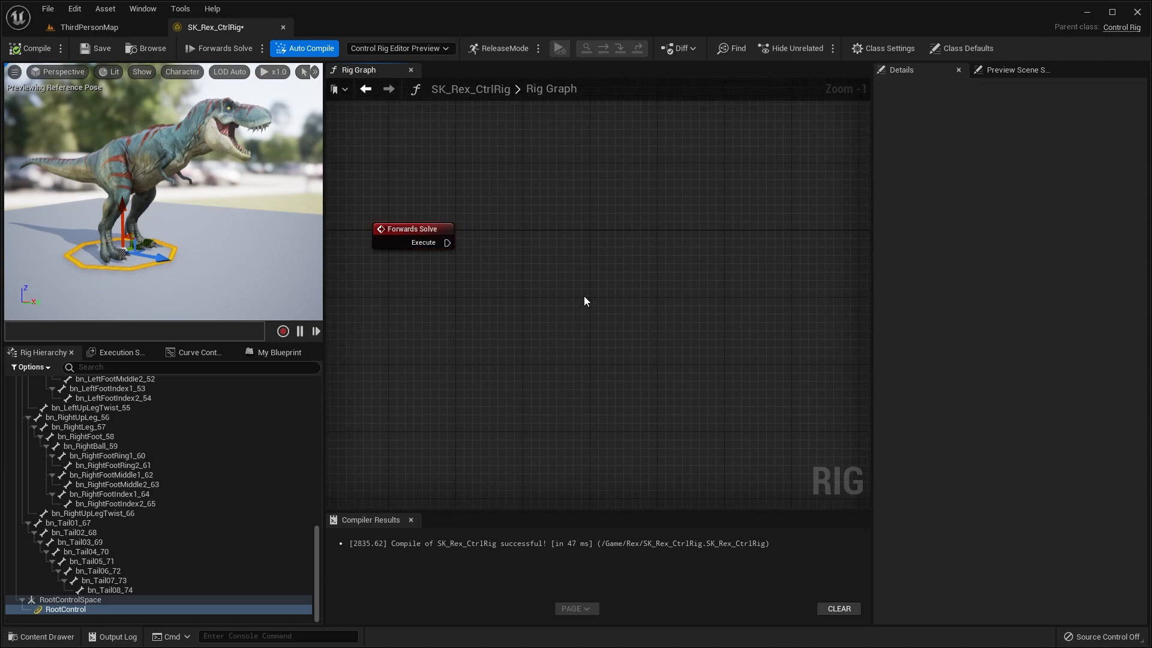
mouse_move(166, 213)
right_mouse_down()
mouse_move(153, 226)
mouse_move(165, 213)
right_mouse_up()
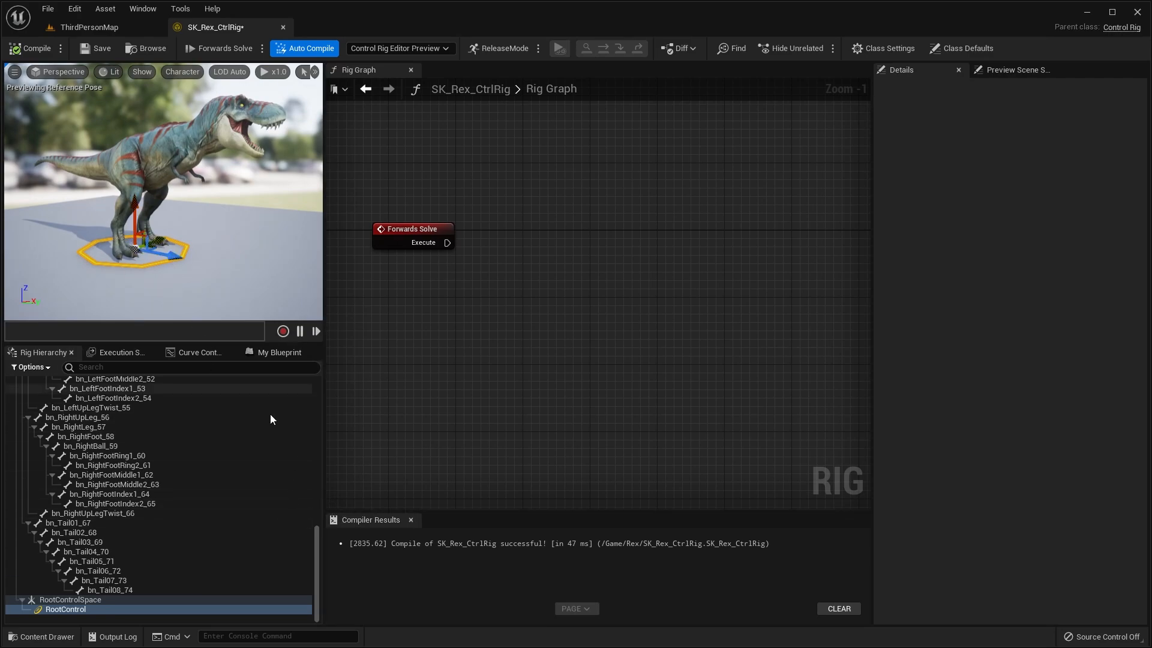
- Add a Get Control node for RootControl to the Rig Graph and place it below Forwards Solve
left_click(66, 610)
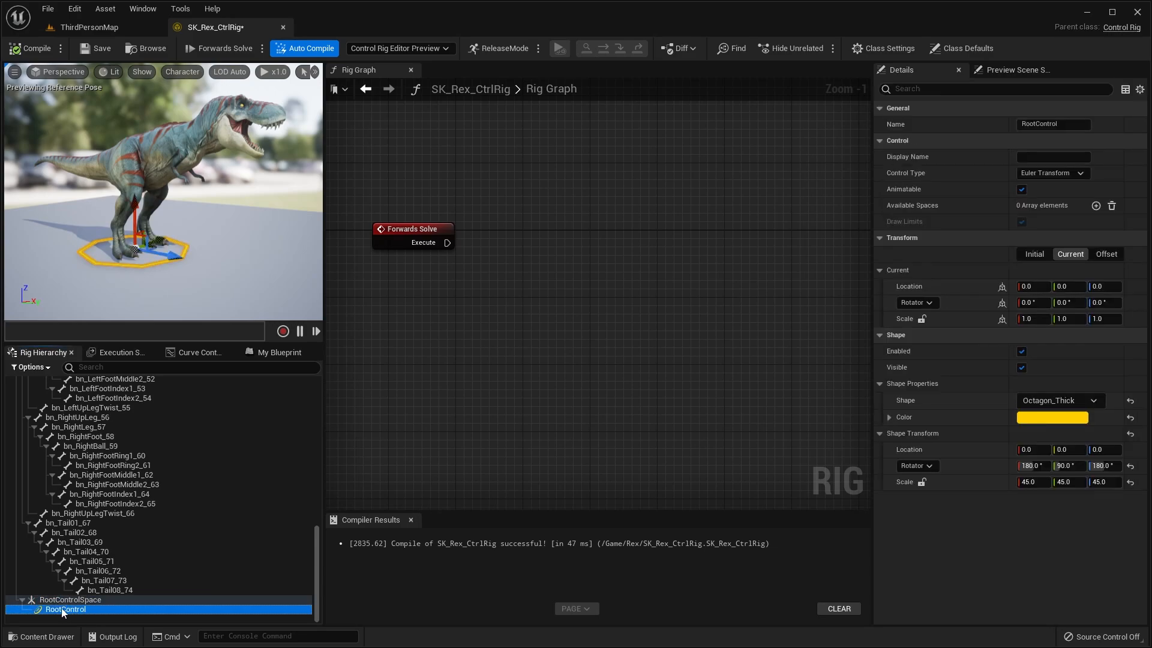
left_click_drag(68, 611, 456, 395)
left_click_drag(549, 294, 538, 285)
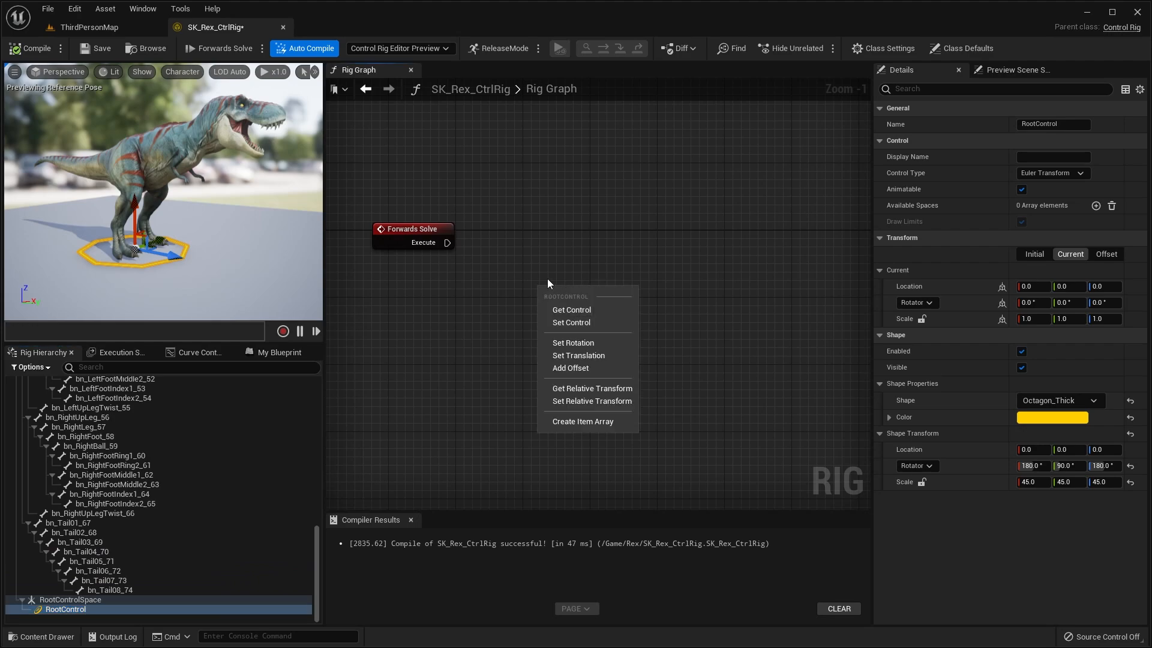
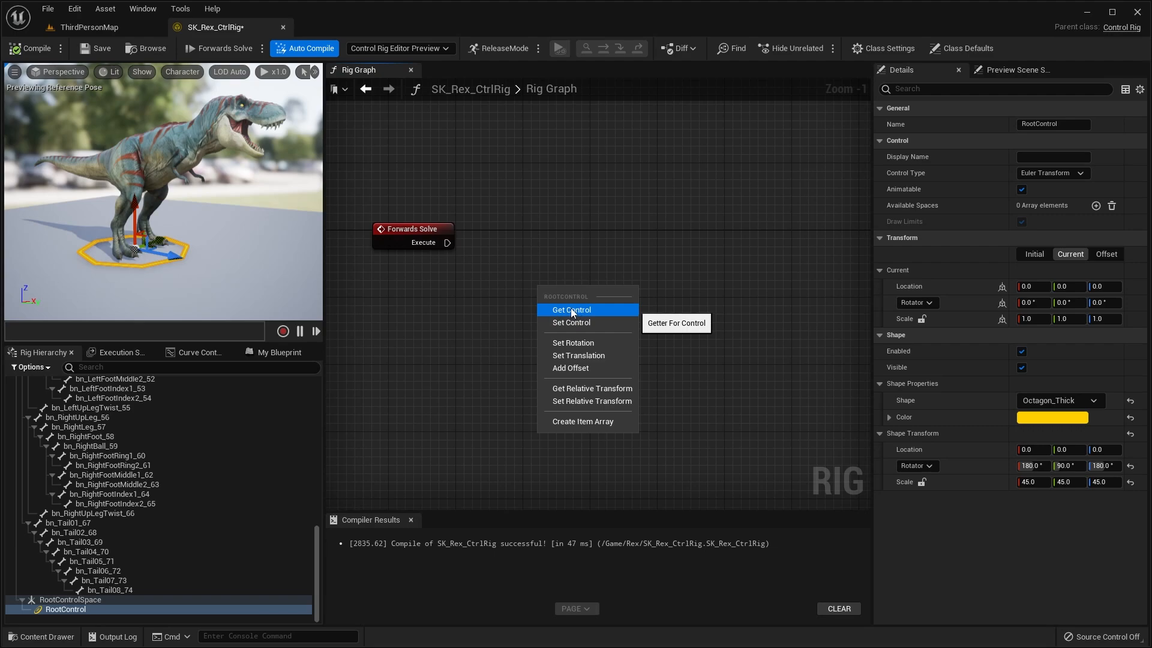
left_click(572, 309)
left_click_drag(589, 295, 484, 334)
- Add a Set Bone node for the Root bone to the Rig Graph, placed level with Forwards Solve
mouse_move(180, 215)
right_mouse_down()
mouse_move(147, 227)
mouse_move(168, 228)
right_mouse_up()
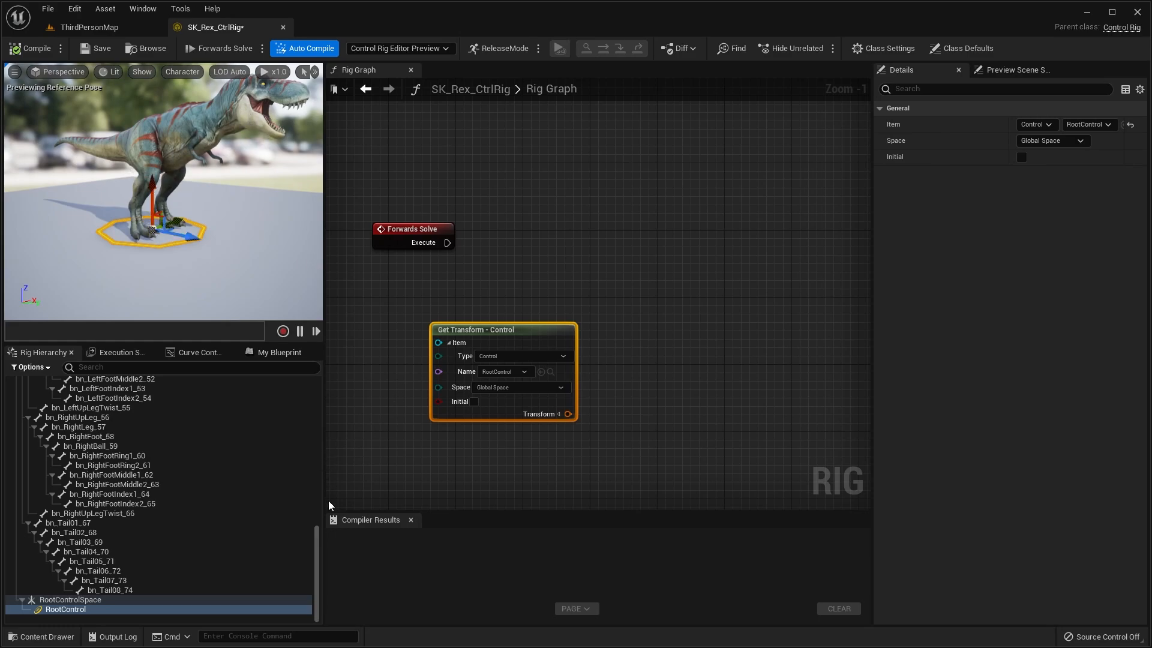
left_click_drag(317, 537, 324, 378)
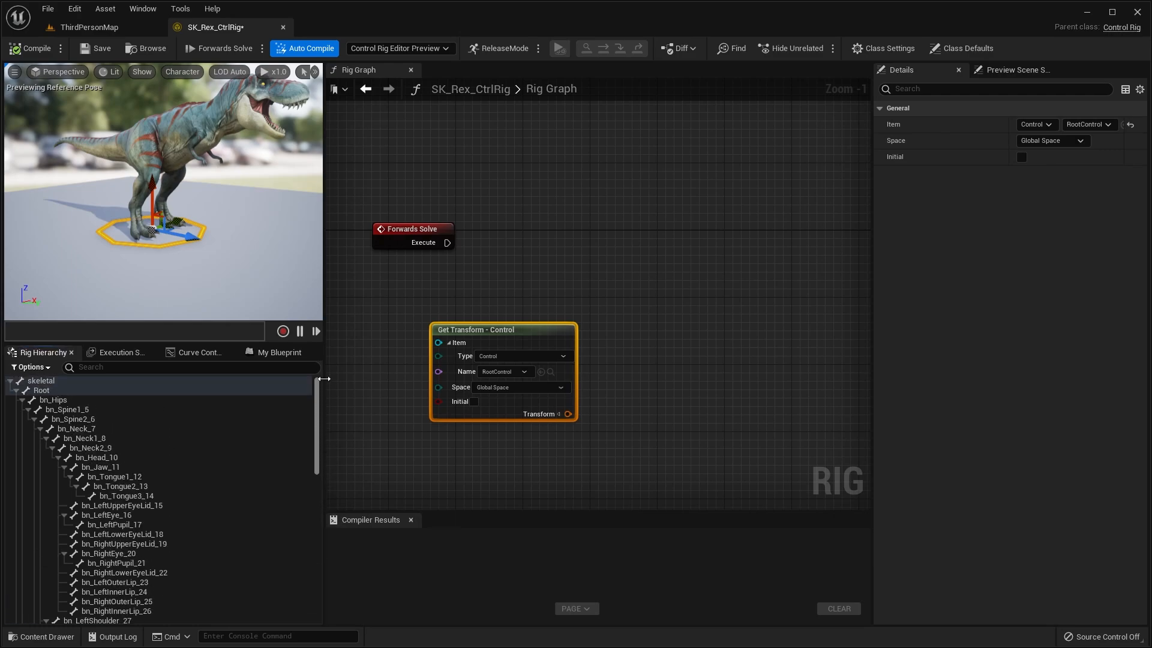
left_click(42, 391)
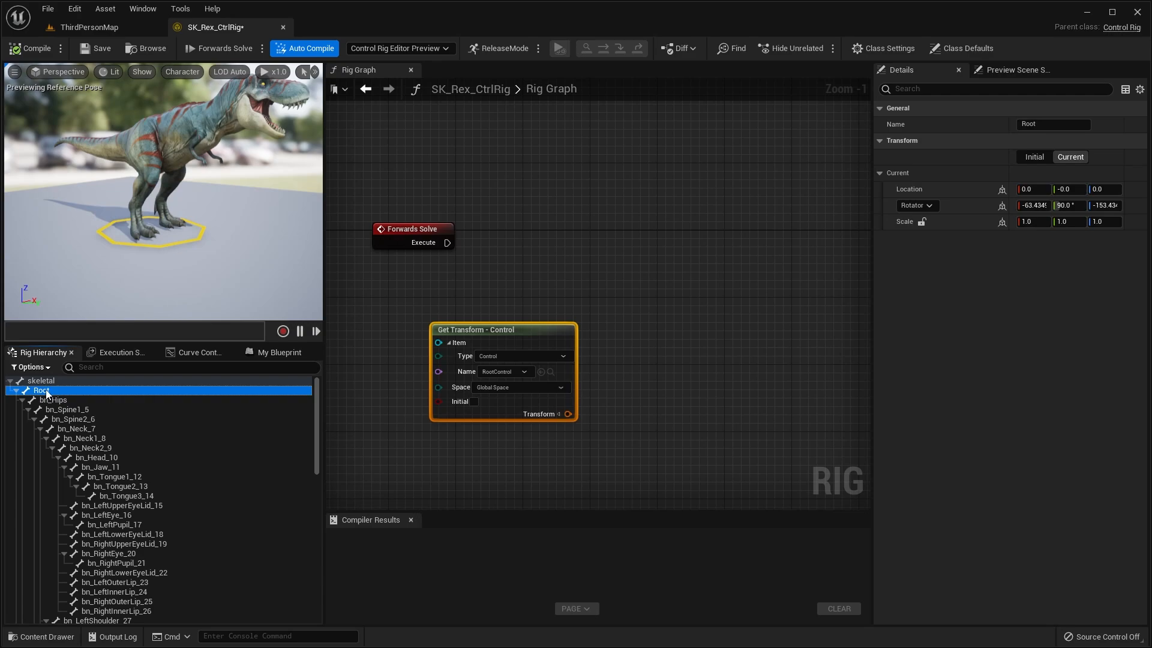
left_click(48, 398)
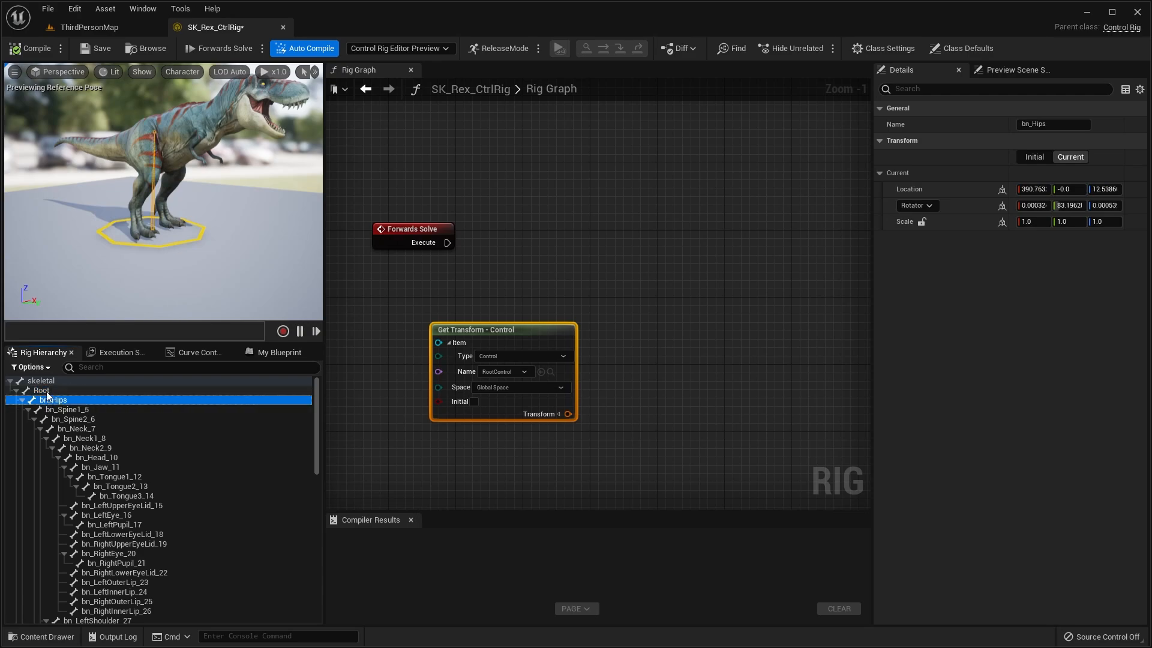
left_click(46, 391)
left_click(57, 402)
left_click(58, 392)
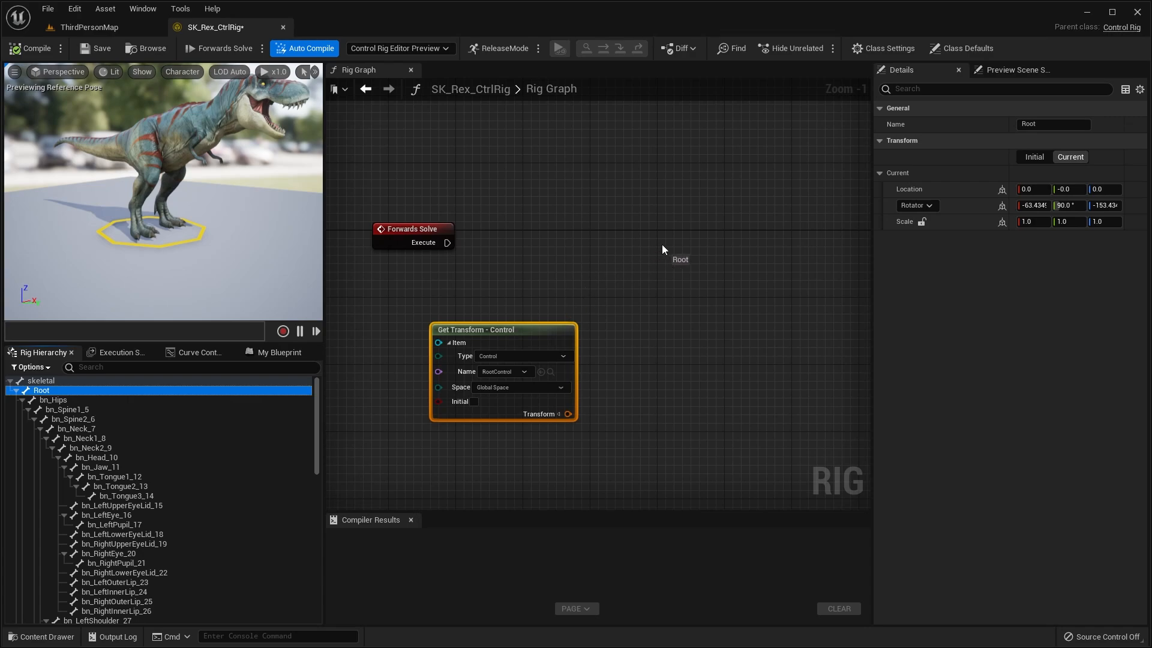
left_click_drag(662, 246, 663, 246)
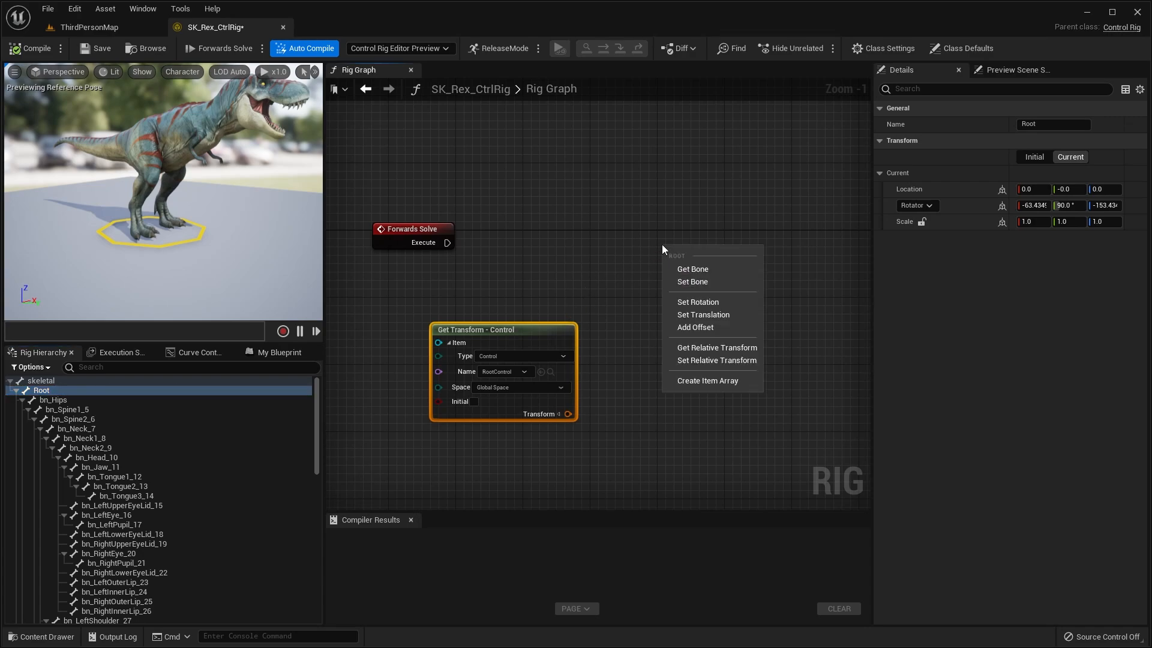
left_click(702, 282)
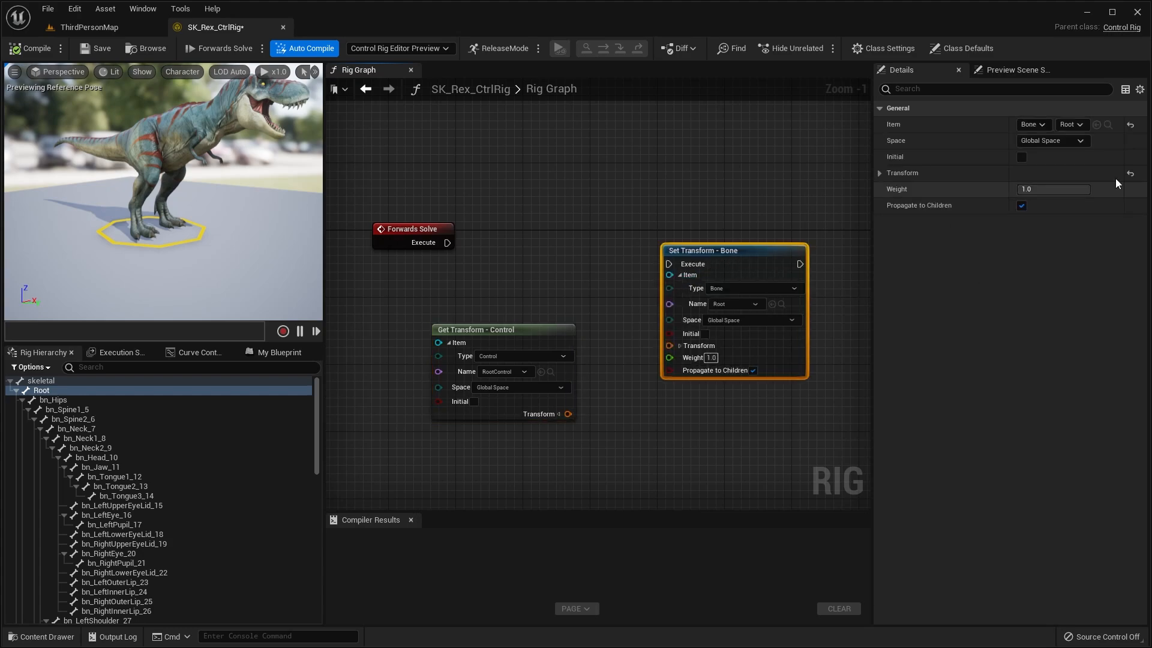
right_click_drag(726, 216, 743, 243)
left_click_drag(746, 277, 742, 256)
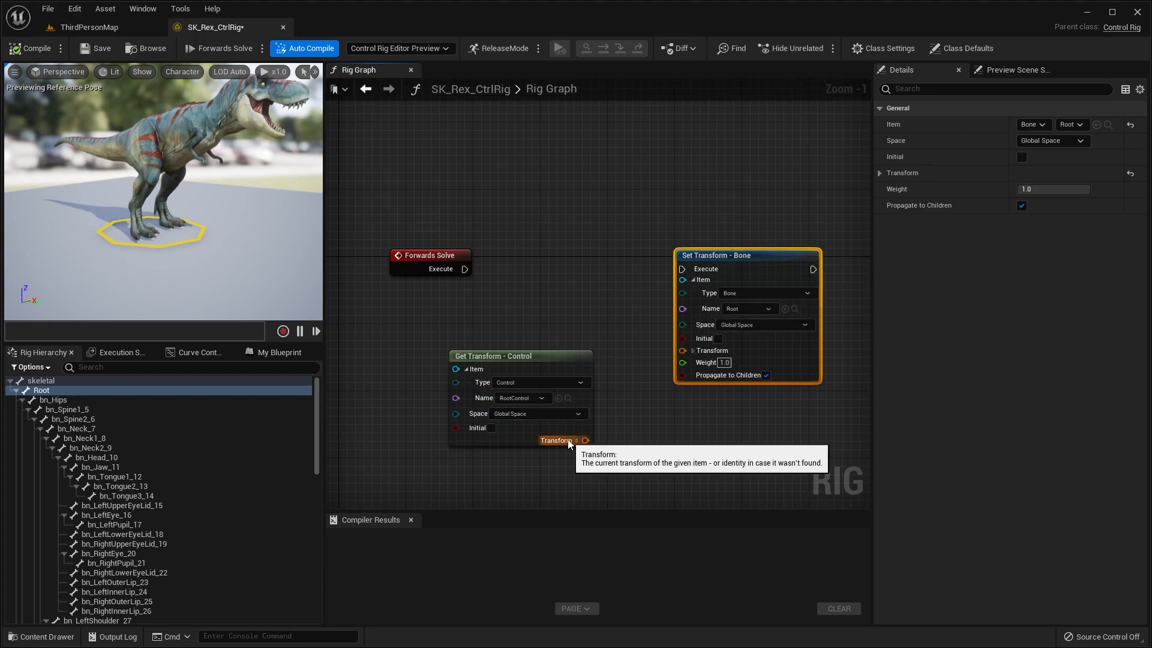
- Connect the Transform output of RootControl's Get Transform node to the Transform input of the Root bone's Set Transform node
left_click_drag(575, 441, 688, 348)
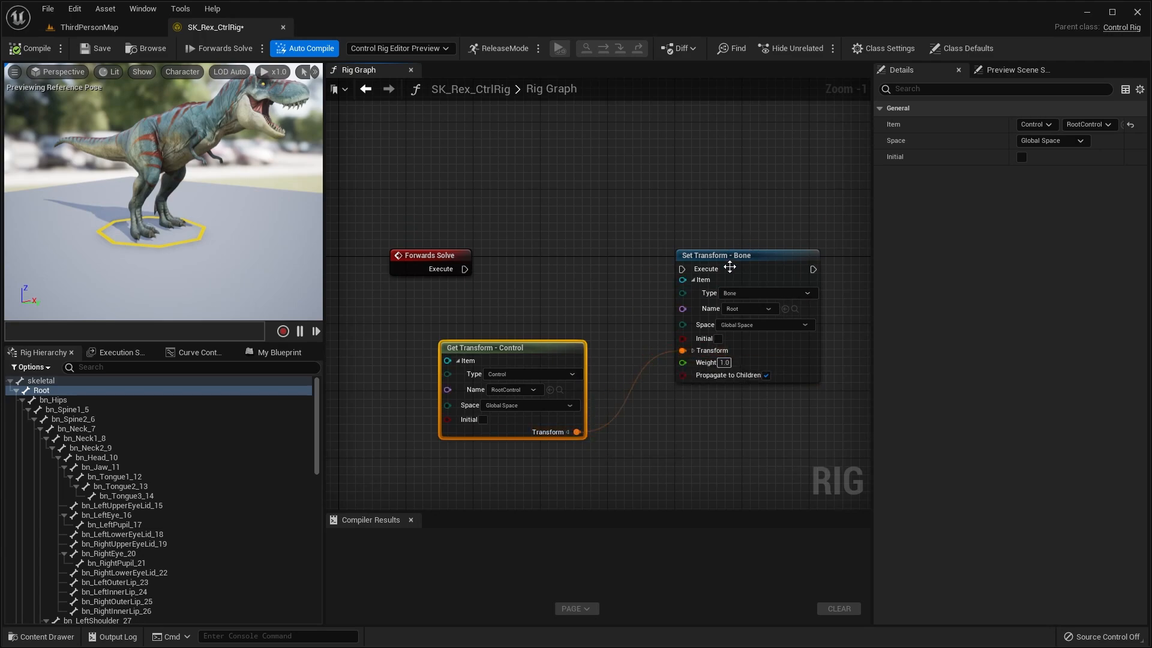
left_click(741, 280)
right_click_drag(743, 233, 742, 260)
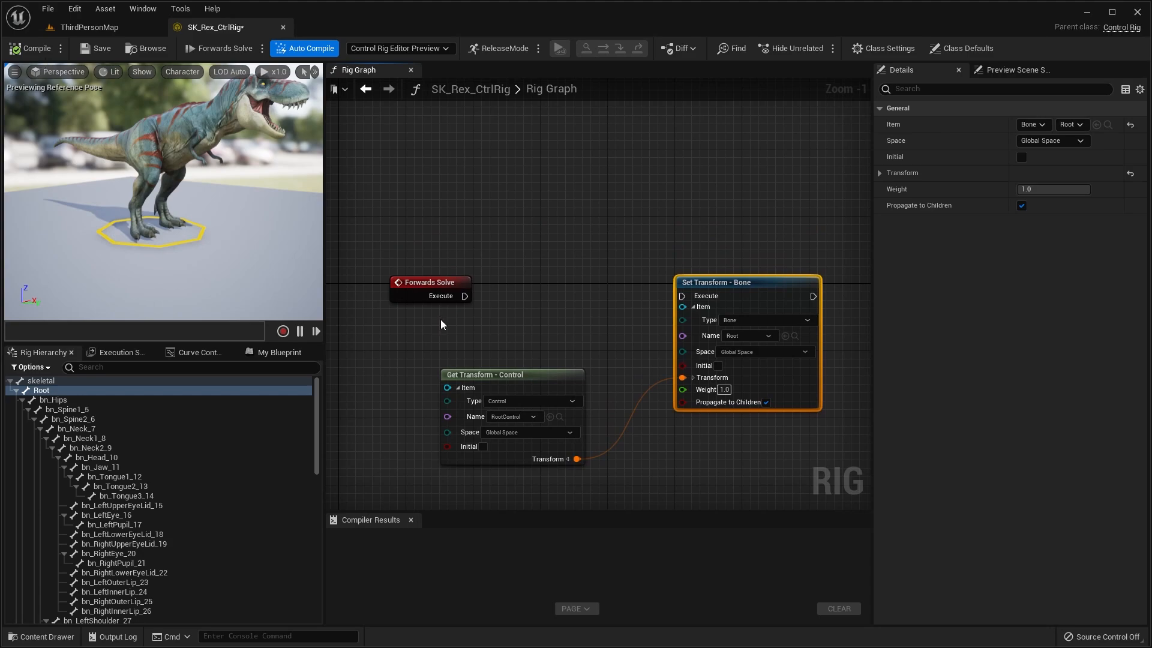
left_click(480, 374)
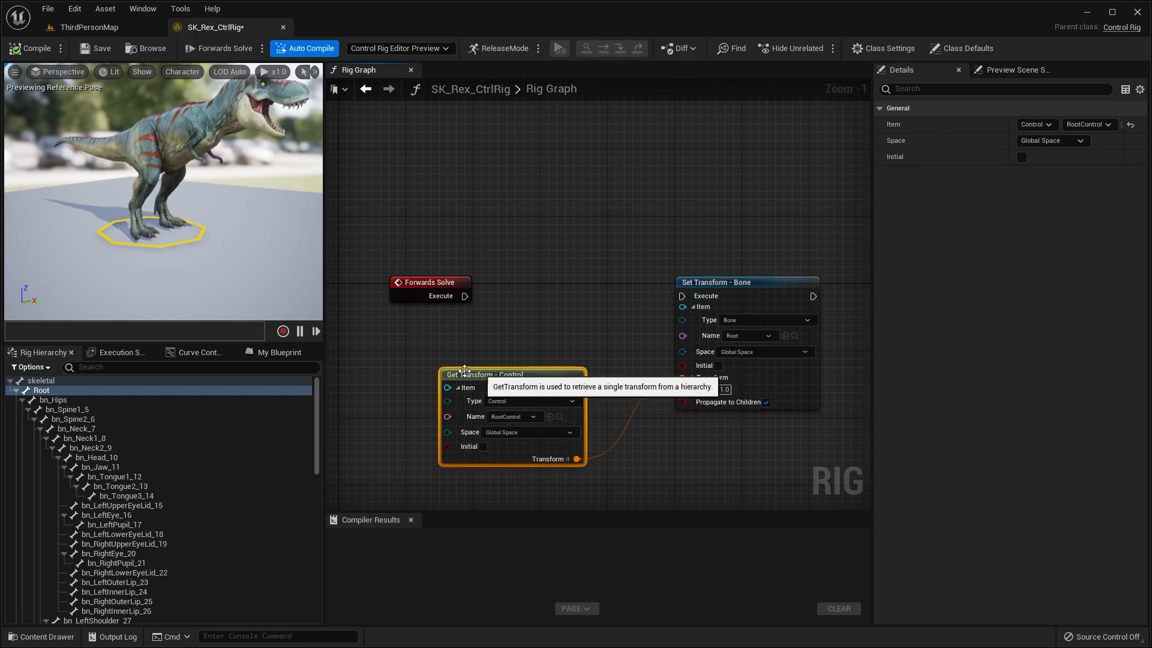
left_click(198, 240)
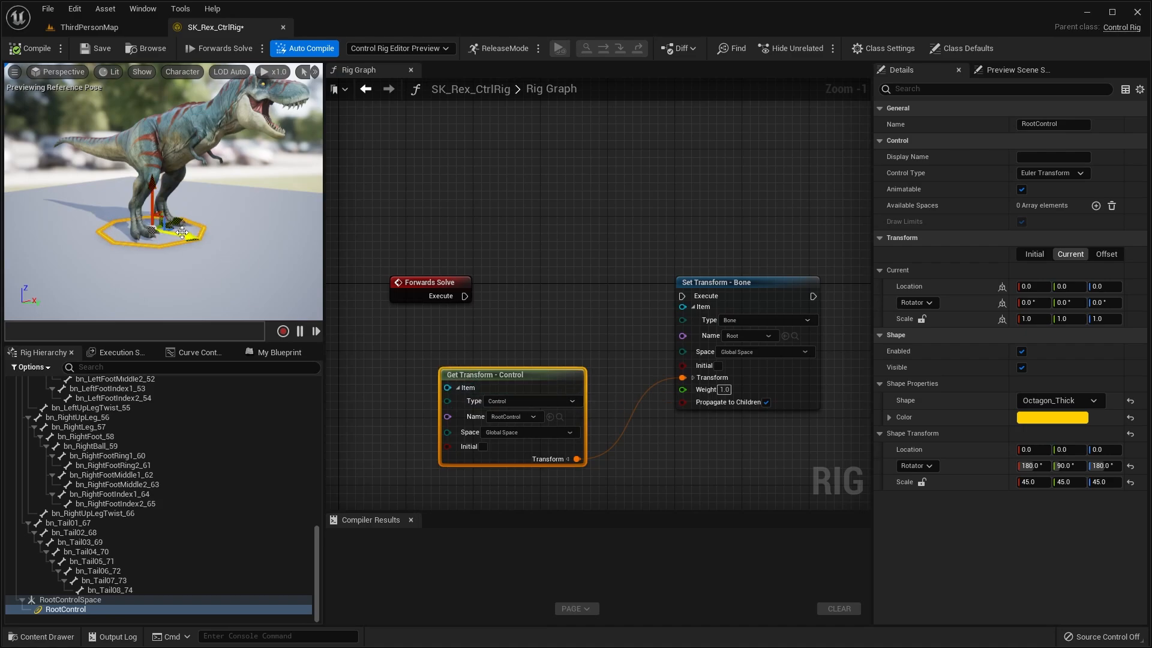
left_click(715, 298)
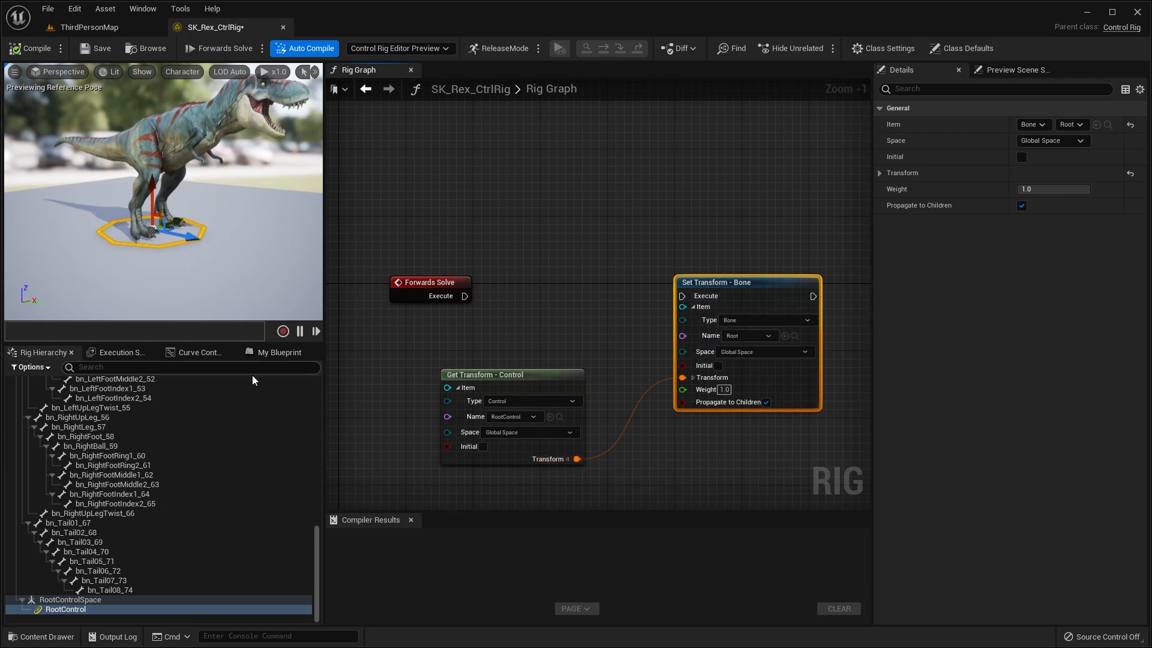
scroll(273, 427, "up", 20)
left_click(84, 391)
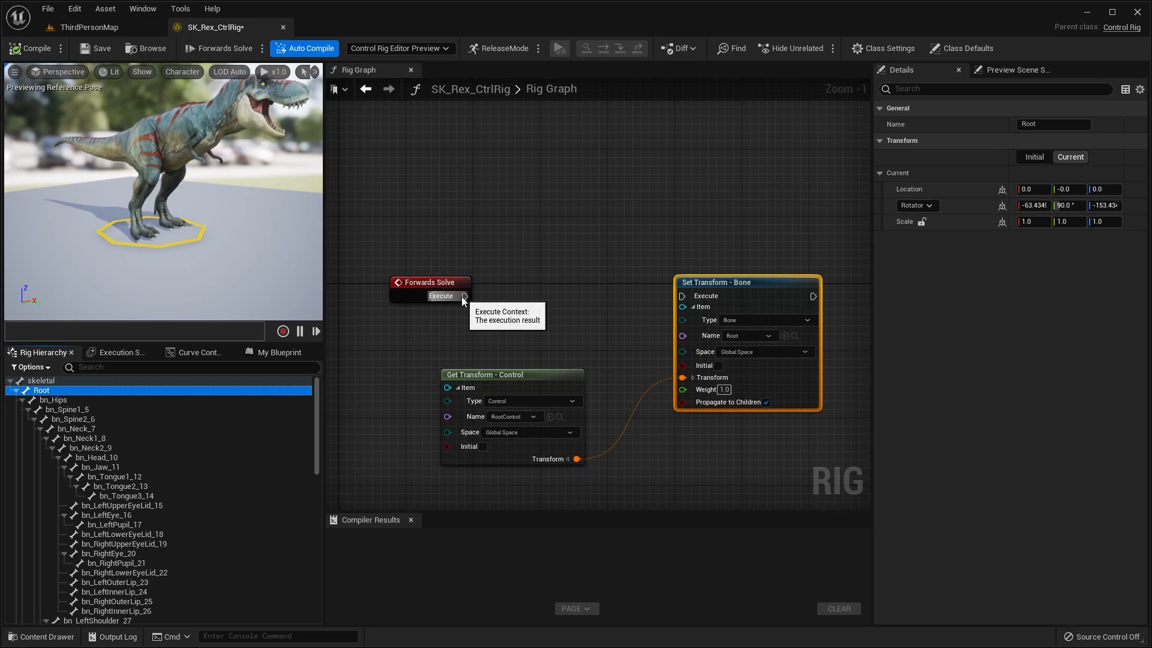
- Connect Forwards Solve's Execute output to the Set Transform - Bone node, and compile and save the rig
left_click_drag(464, 296, 684, 296)
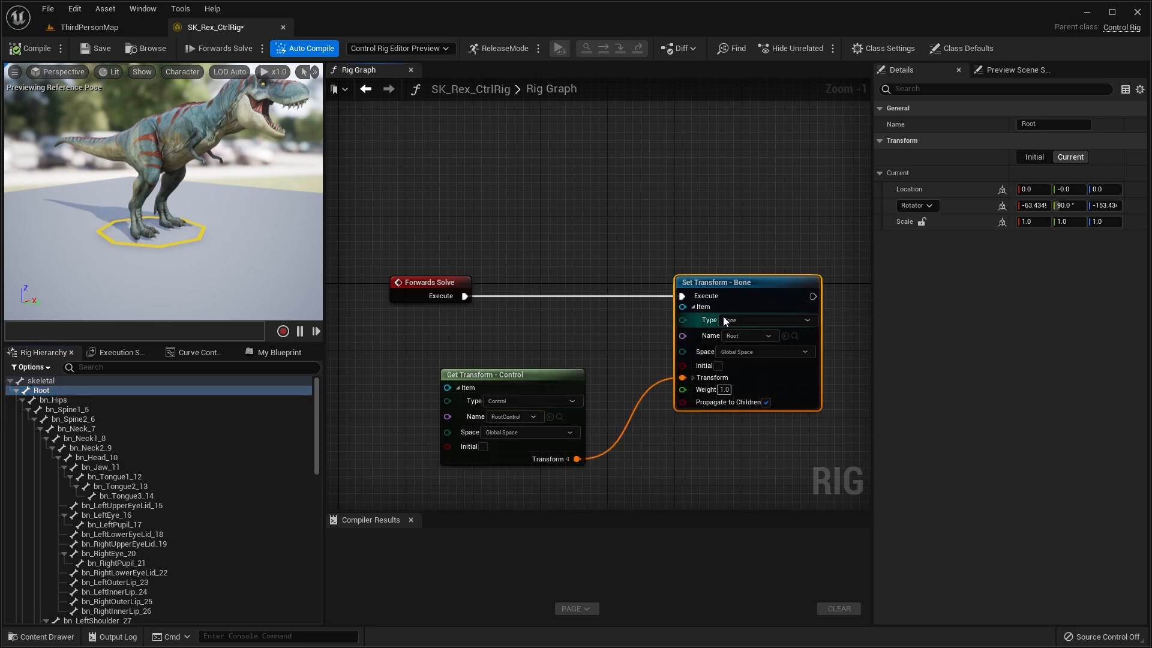
left_click(31, 50)
left_click(96, 49)
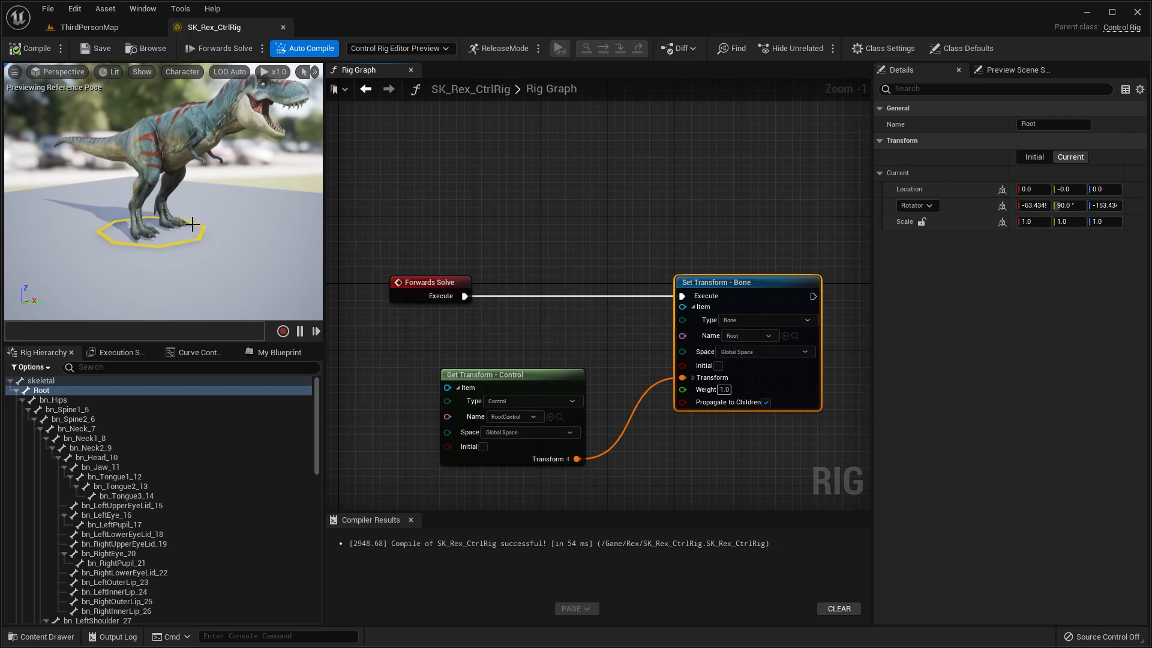
- Test the Root bone link by moving RootControl up, down, forward and back in the viewport, and compile to reset the pose
left_click(189, 241)
right_click_drag(192, 239, 204, 231)
scroll(192, 237, "down", 2)
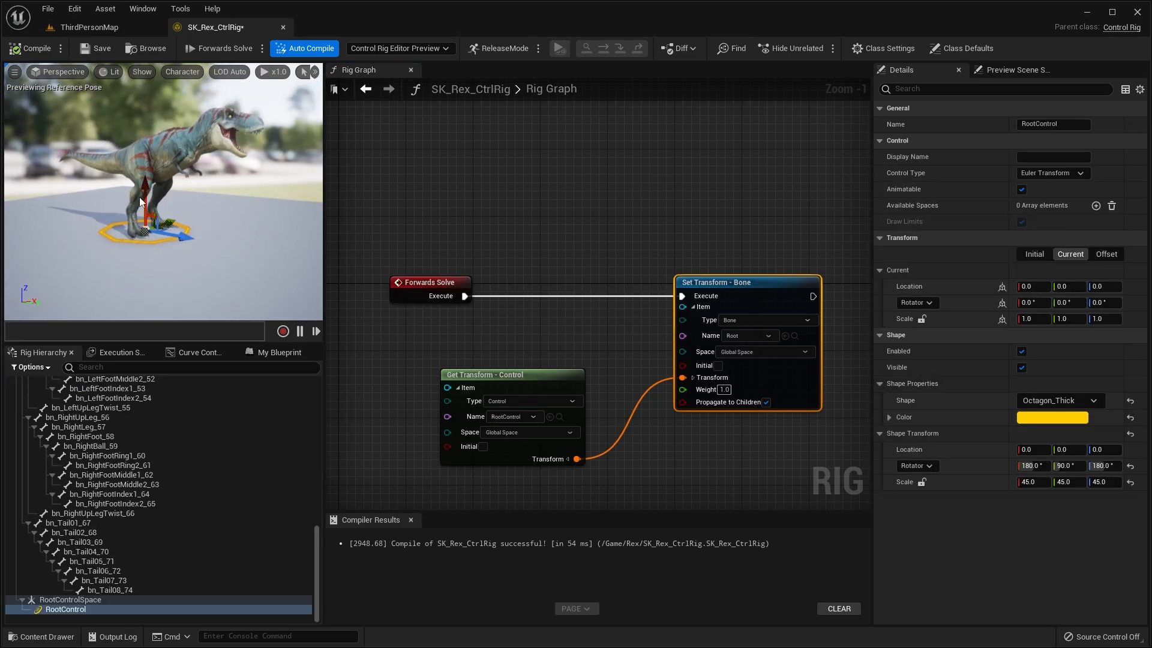
left_click_drag(149, 191, 154, 146)
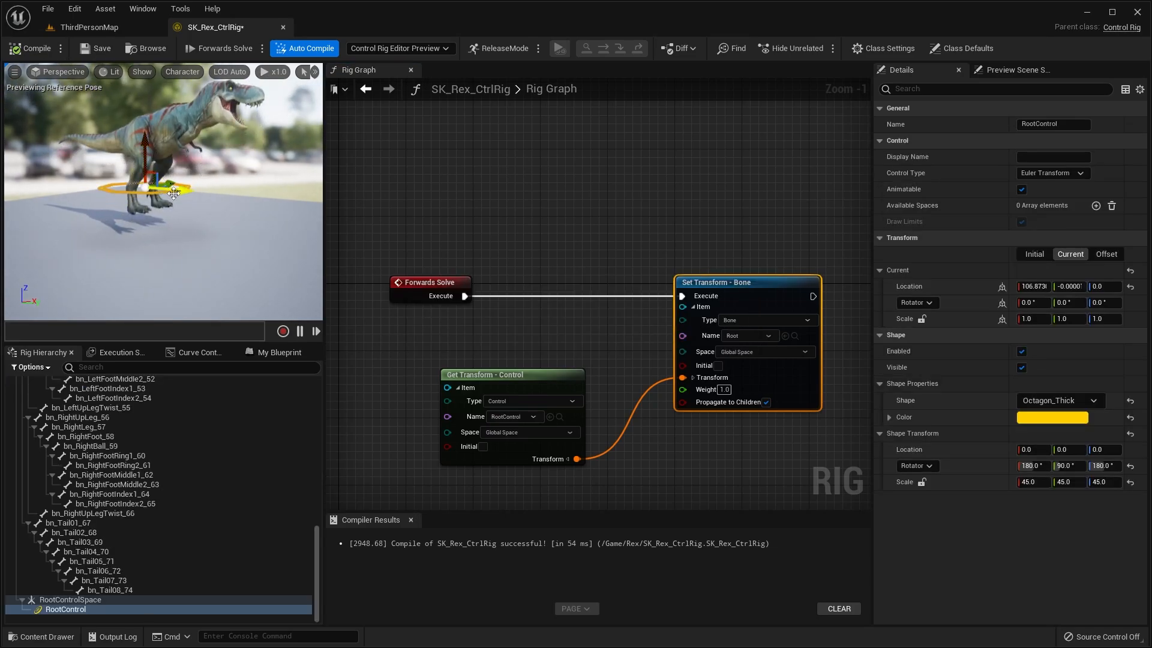
left_click_drag(182, 192, 290, 213)
left_click_drag(246, 157, 247, 214)
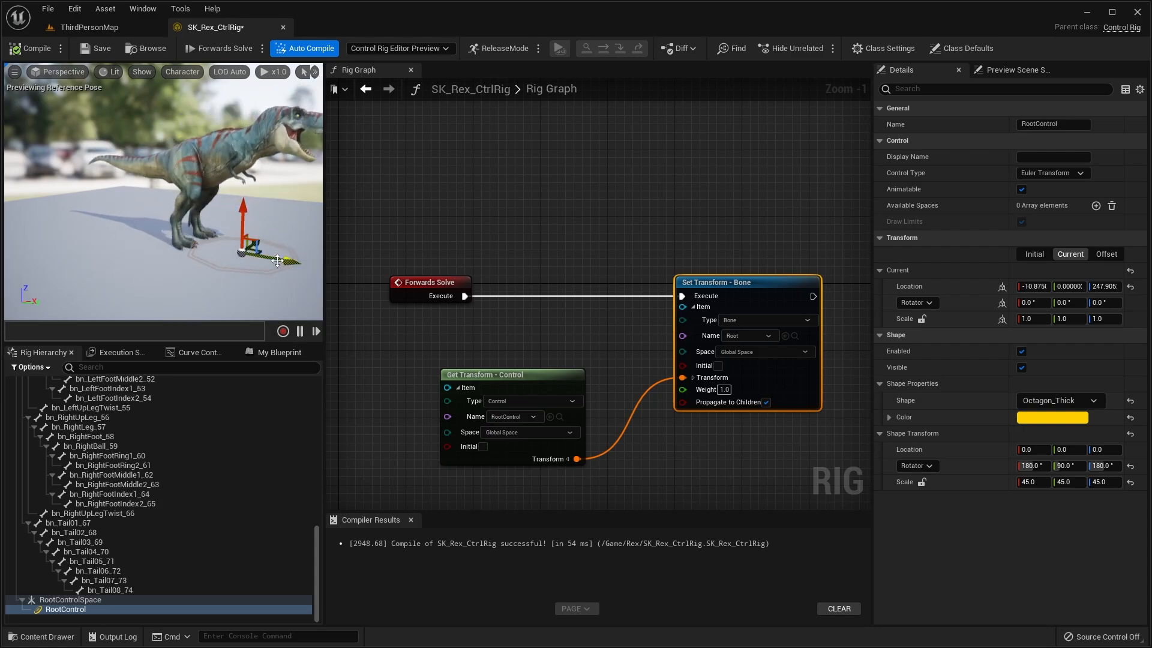
left_click_drag(281, 259, 246, 183)
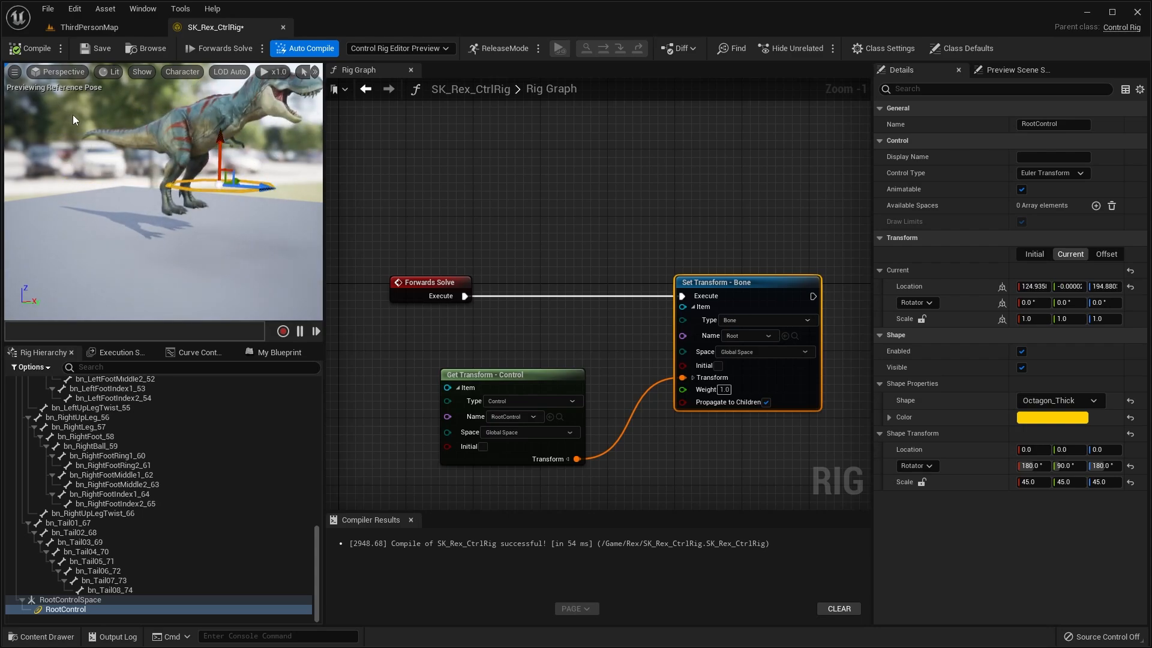
right_click_drag(96, 124, 151, 124)
left_click_drag(280, 181, 105, 180)
right_click_drag(186, 165, 160, 159)
left_click_drag(179, 201, 283, 220)
left_click_drag(237, 156, 237, 206)
left_click_drag(277, 257, 143, 240)
left_click_drag(102, 204, 277, 204)
left_click_drag(247, 171, 247, 195)
left_click_drag(279, 231, 93, 214)
right_click_drag(153, 189, 132, 194)
left_click_drag(88, 169, 88, 195)
left_click_drag(120, 231, 255, 243)
left_click_drag(223, 195, 240, 150)
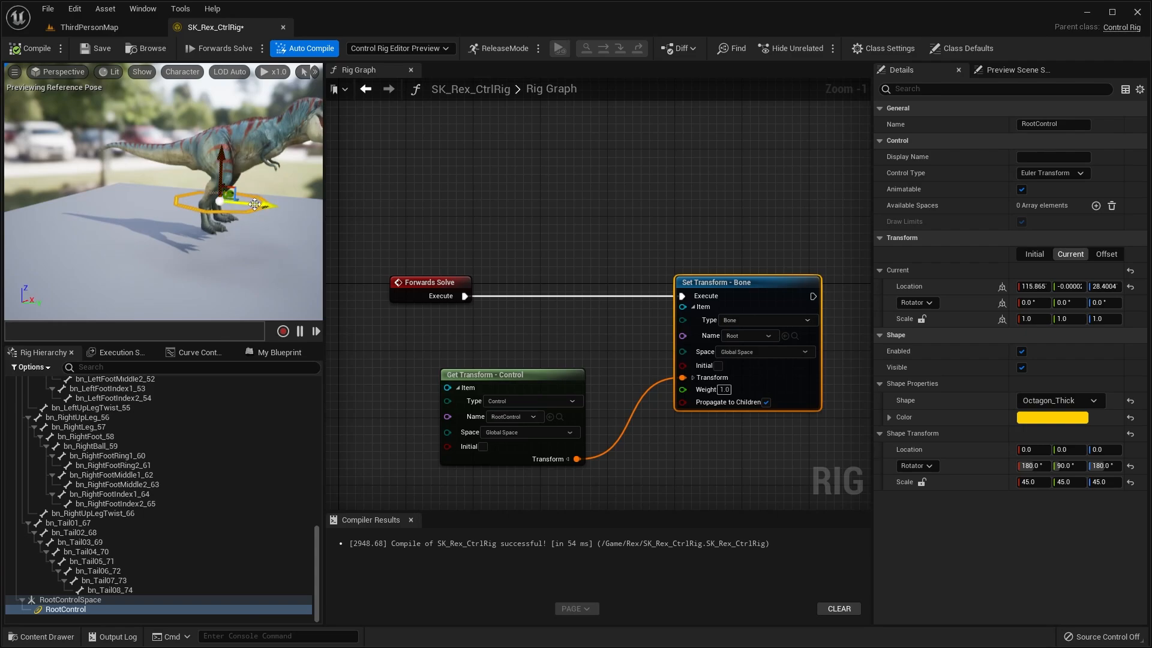
left_click_drag(254, 204, 318, 209)
right_click_drag(294, 174, 327, 183)
left_click(39, 53)
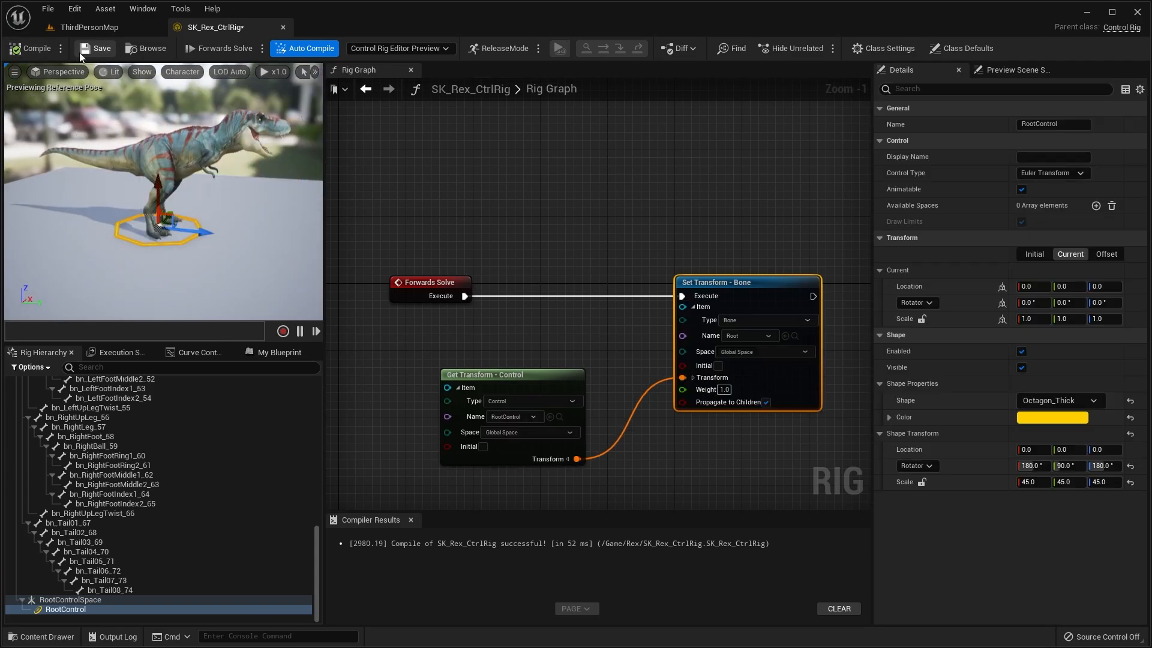
- Examine the rig hierarchy from RootControlSpace up to the skeletal and Root bones, inspecting how these elements relate
right_click_drag(156, 162, 131, 171)
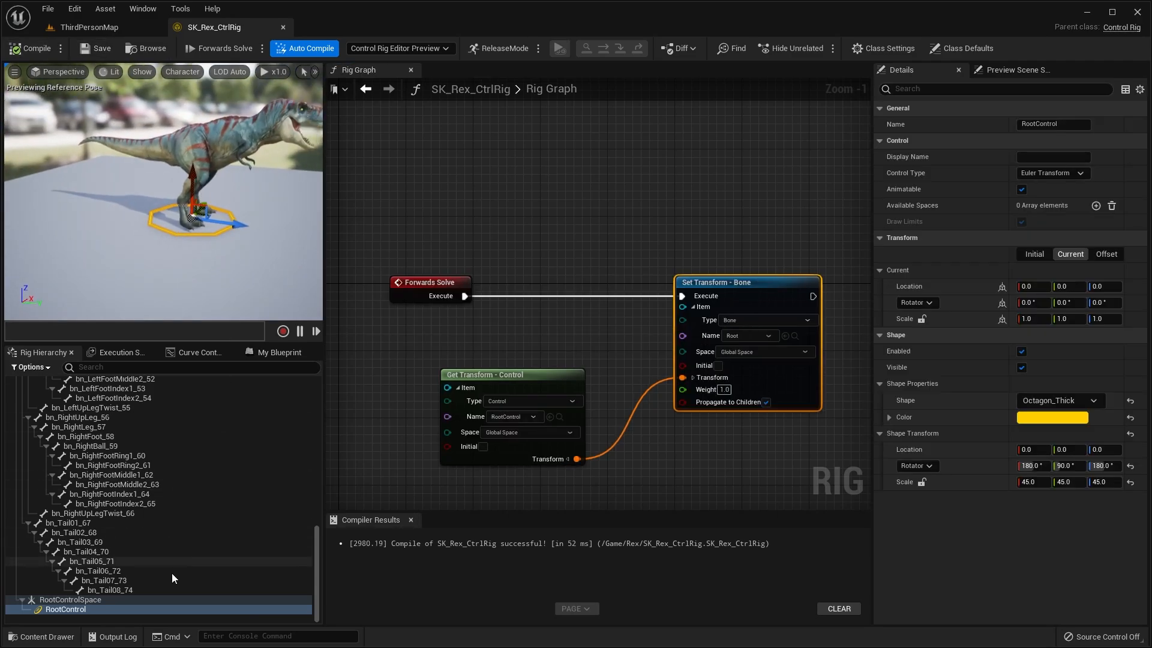
left_click(80, 599)
scroll(119, 560, "up", 15)
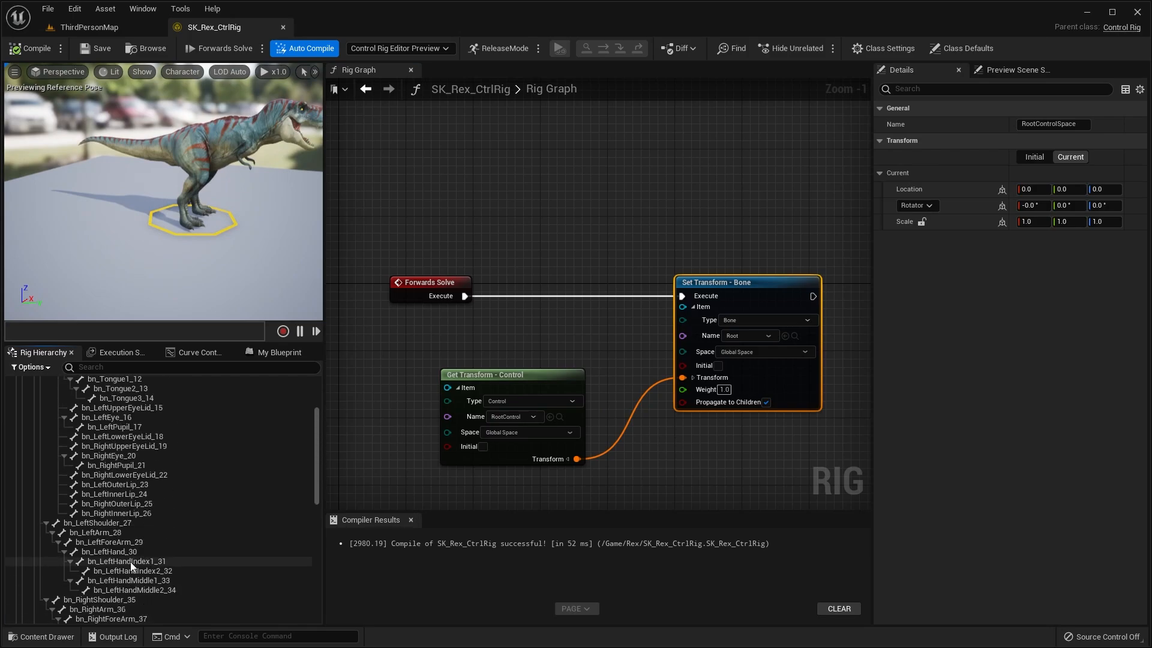
scroll(264, 491, "up", 3)
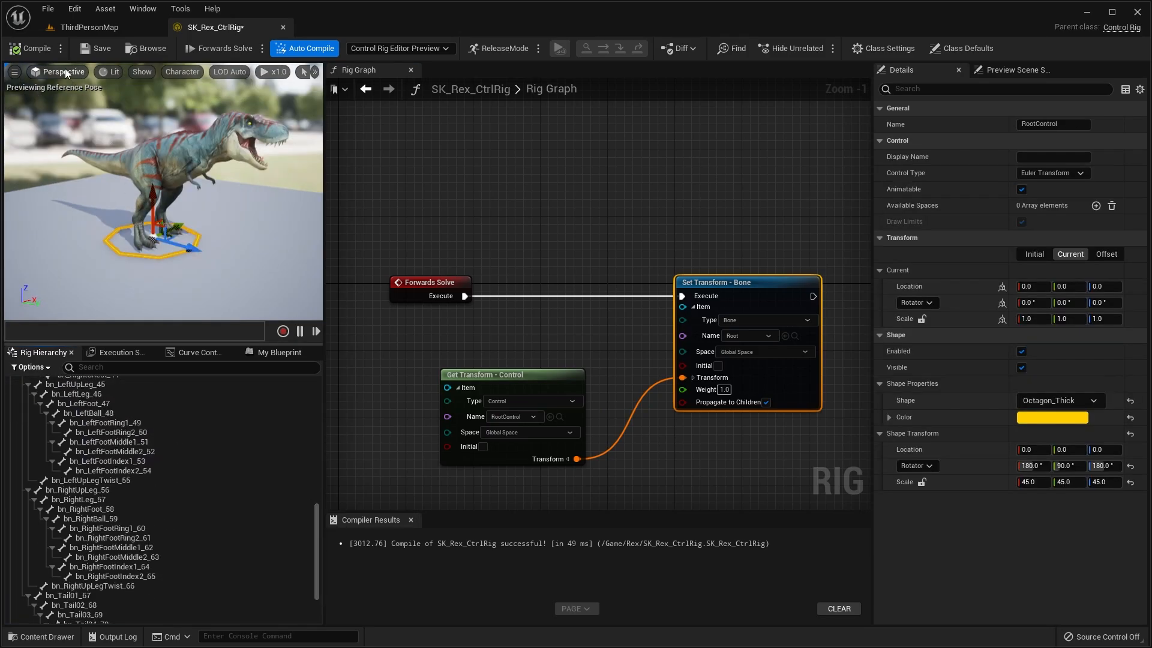
scroll(294, 520, "up", 15)
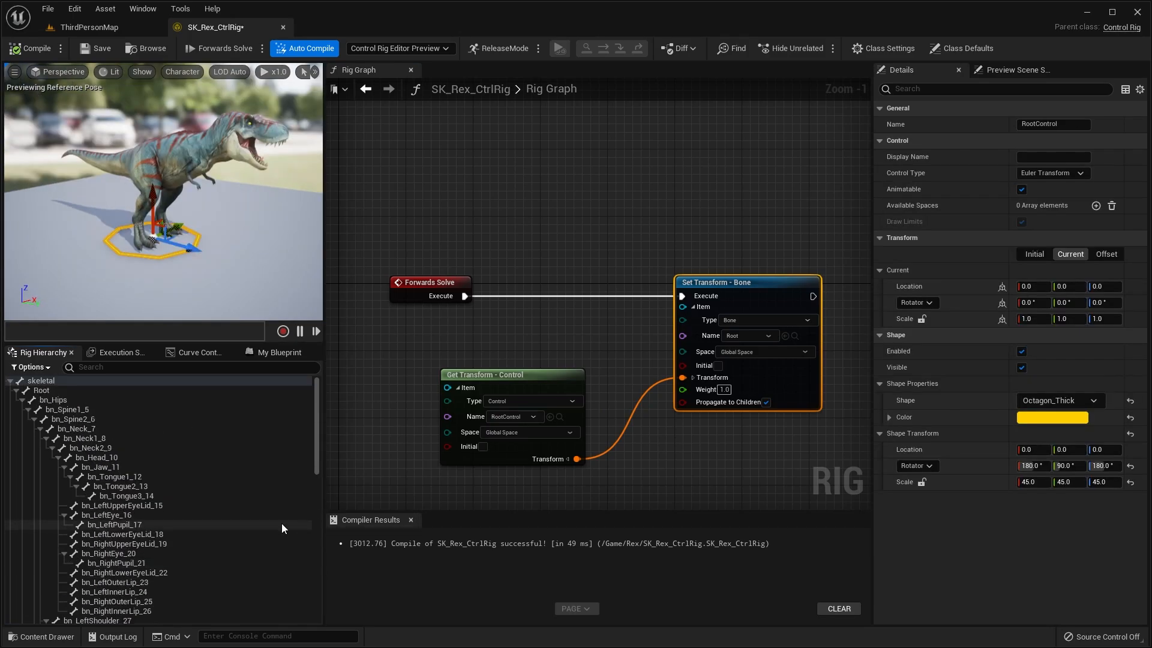
left_click(58, 382)
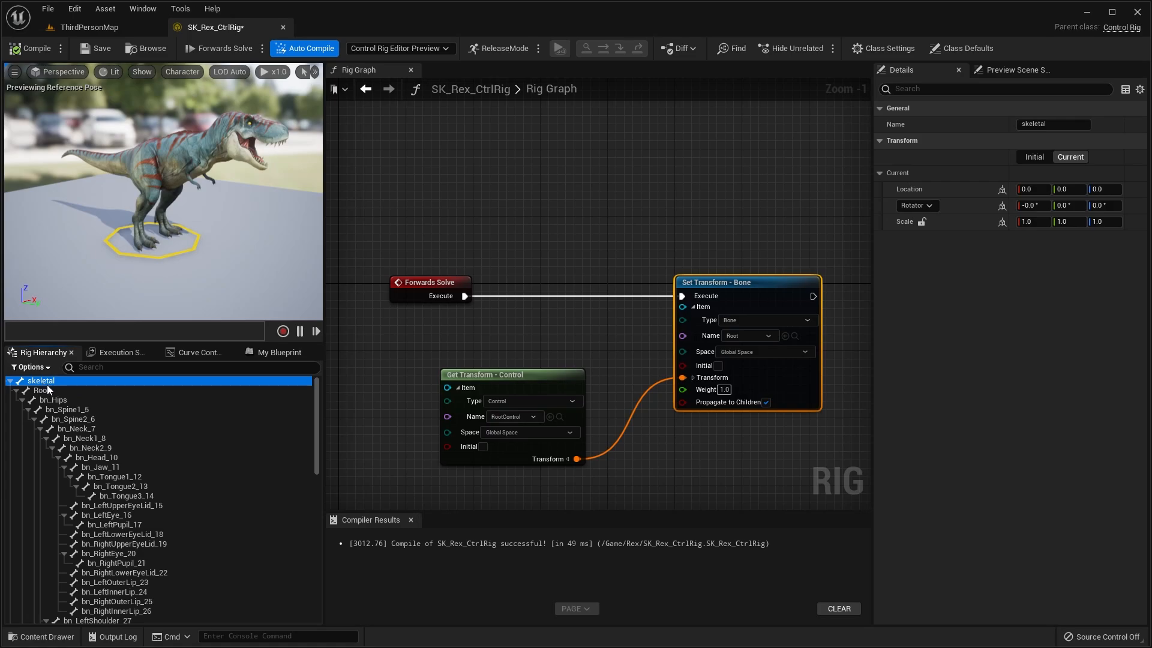
left_click(43, 390)
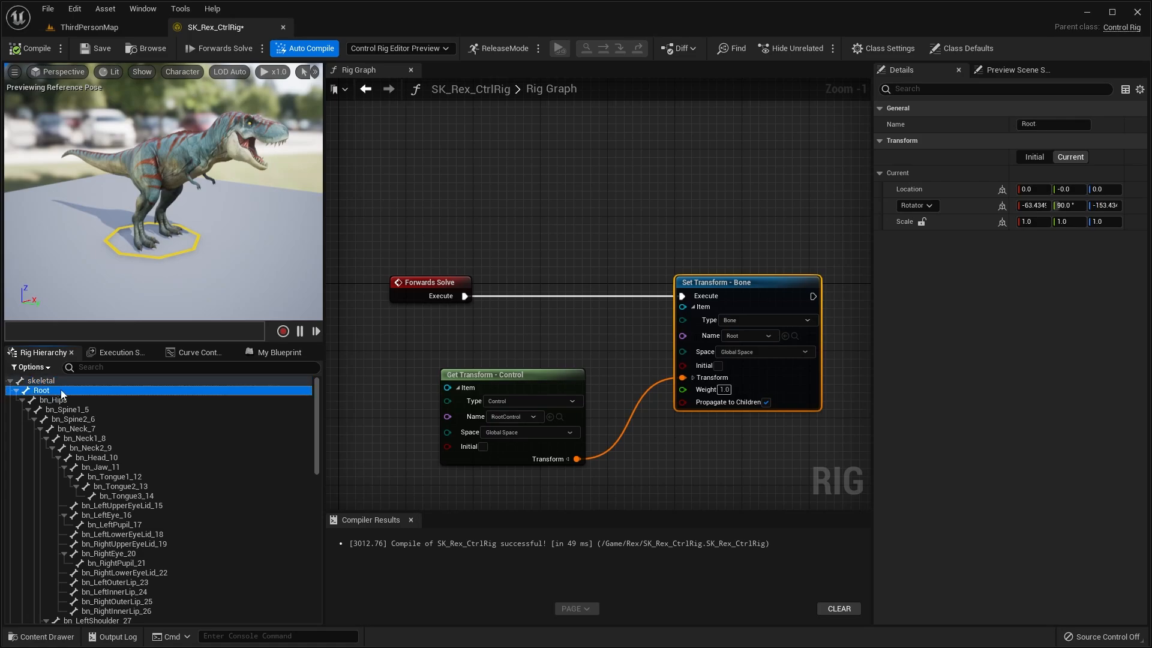
left_click(53, 382)
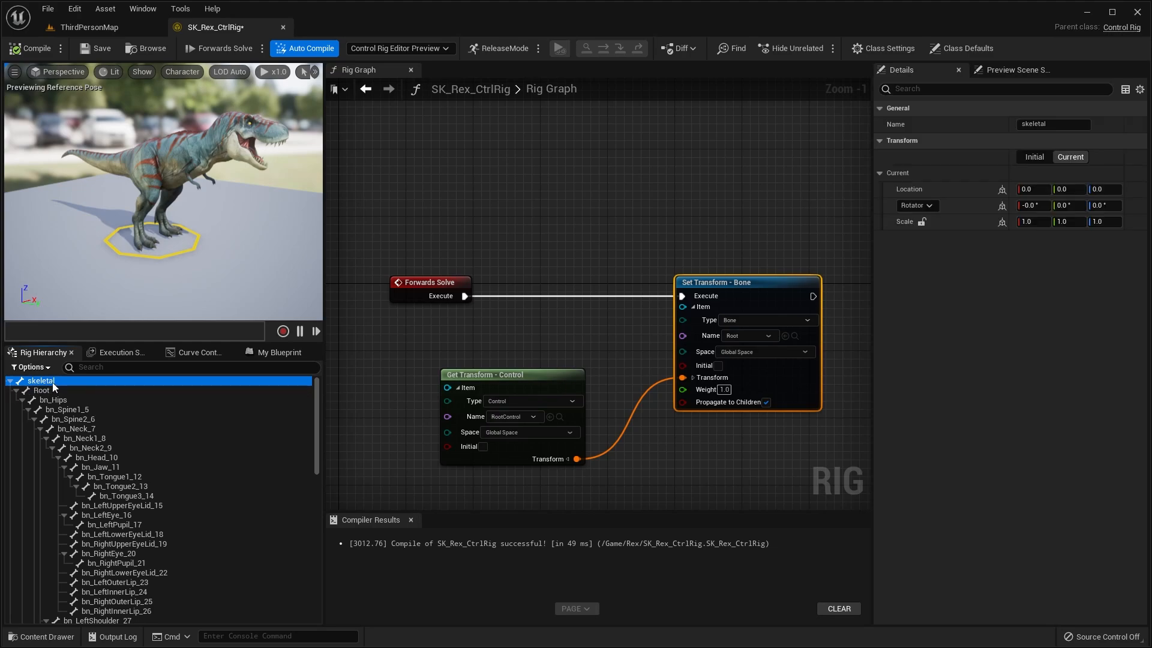
- Collapse the Root bone's children and try parenting RootControlSpace under the Root bone
left_click(17, 393)
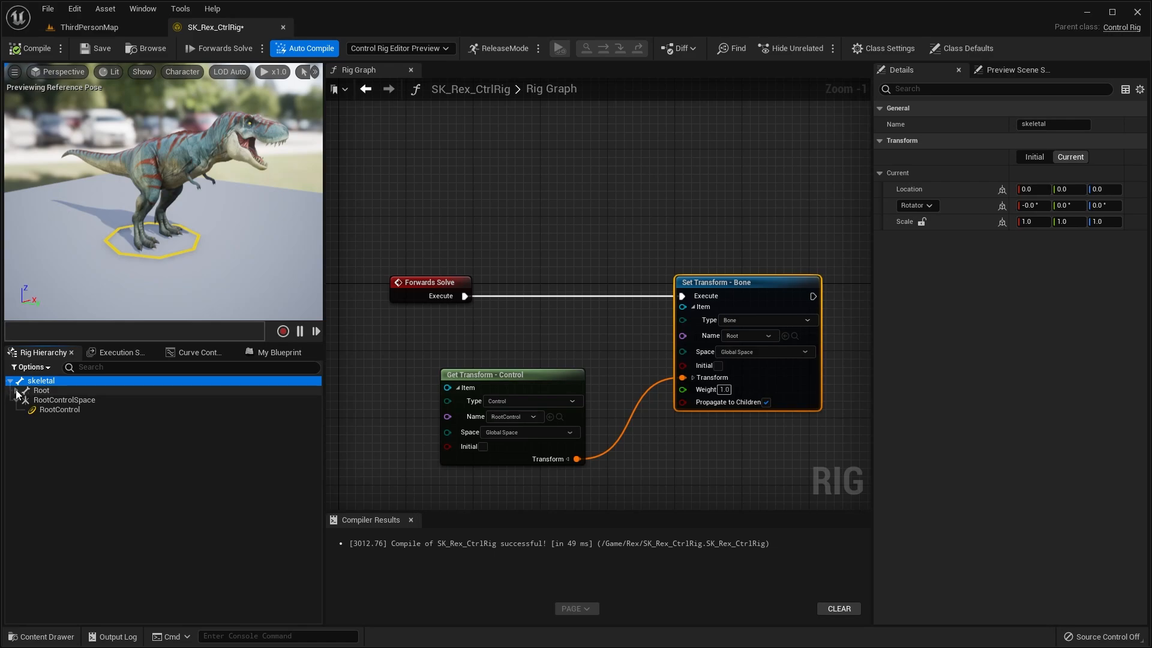
left_click(54, 391)
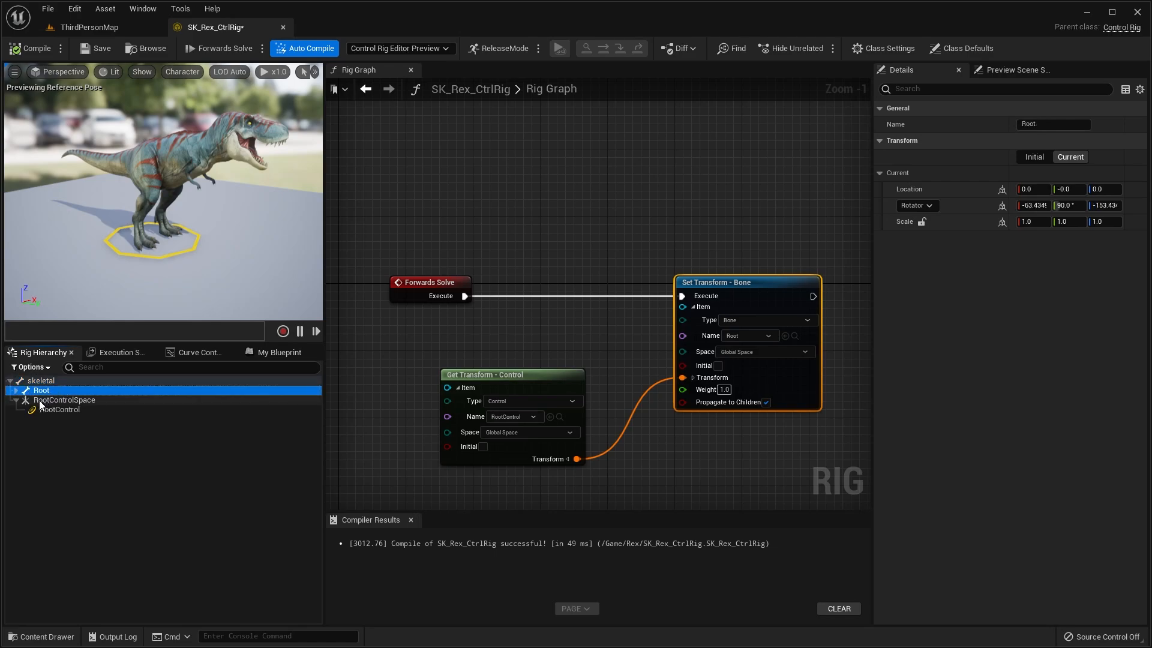
left_click(43, 400)
mouse_move(40, 401)
left_mouse_down()
mouse_move(31, 393)
mouse_move(46, 394)
left_mouse_up()
left_click(48, 391)
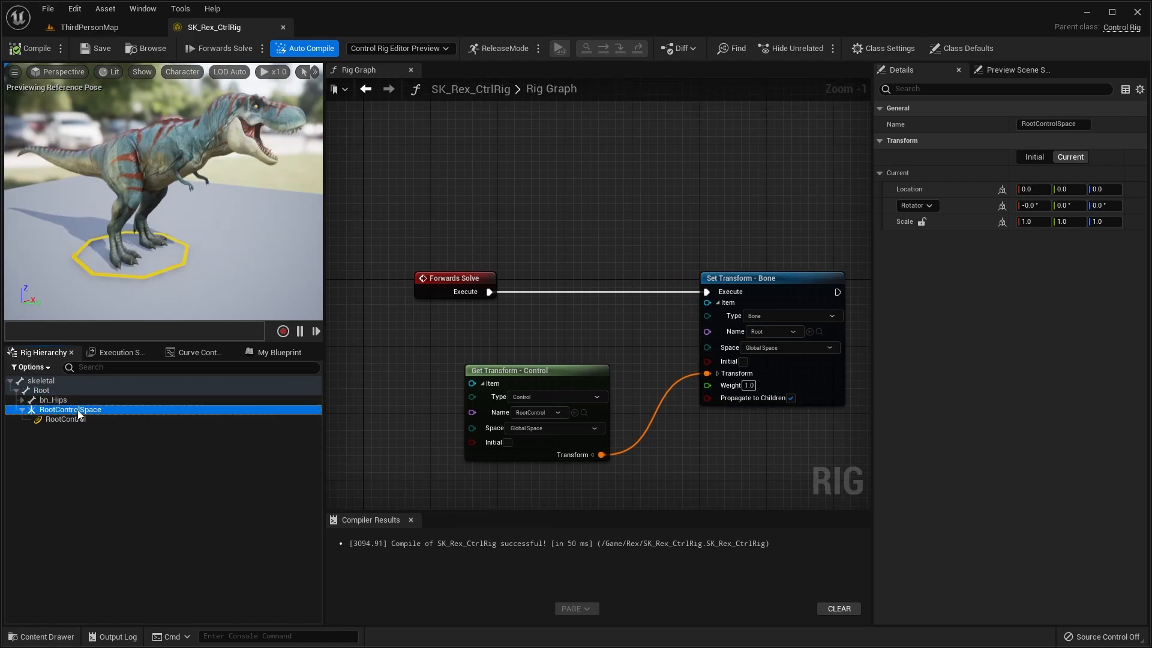
- Unparent RootControlSpace so it sits at the top level of the rig hierarchy, and compile the rig
right_click(78, 412)
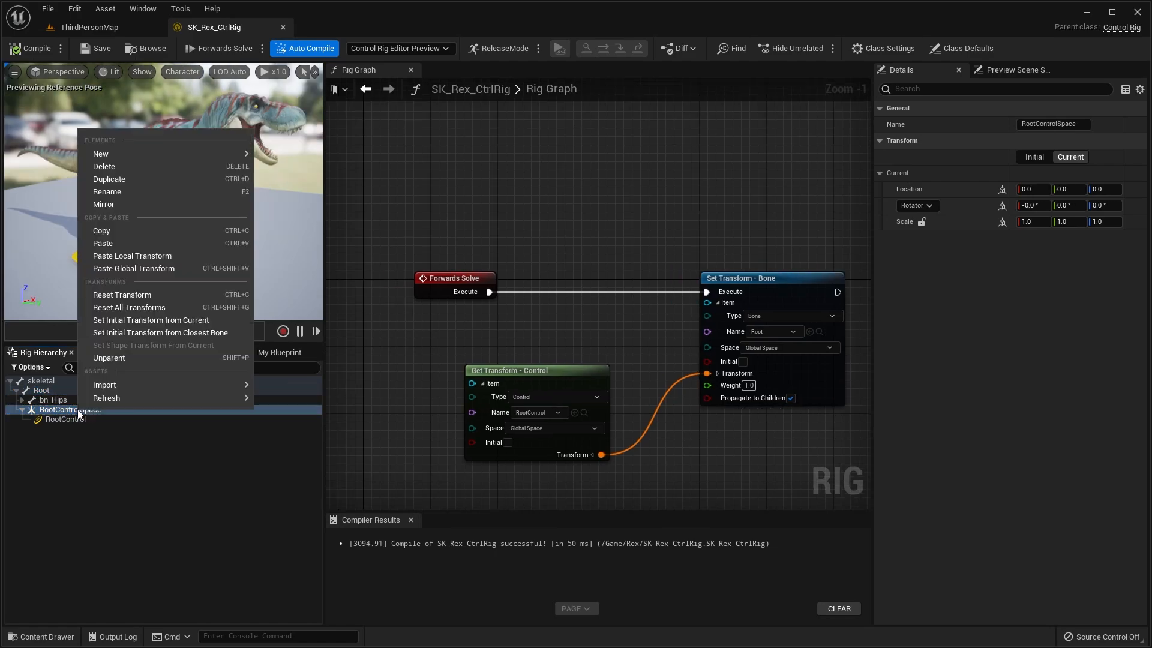
left_click(120, 359)
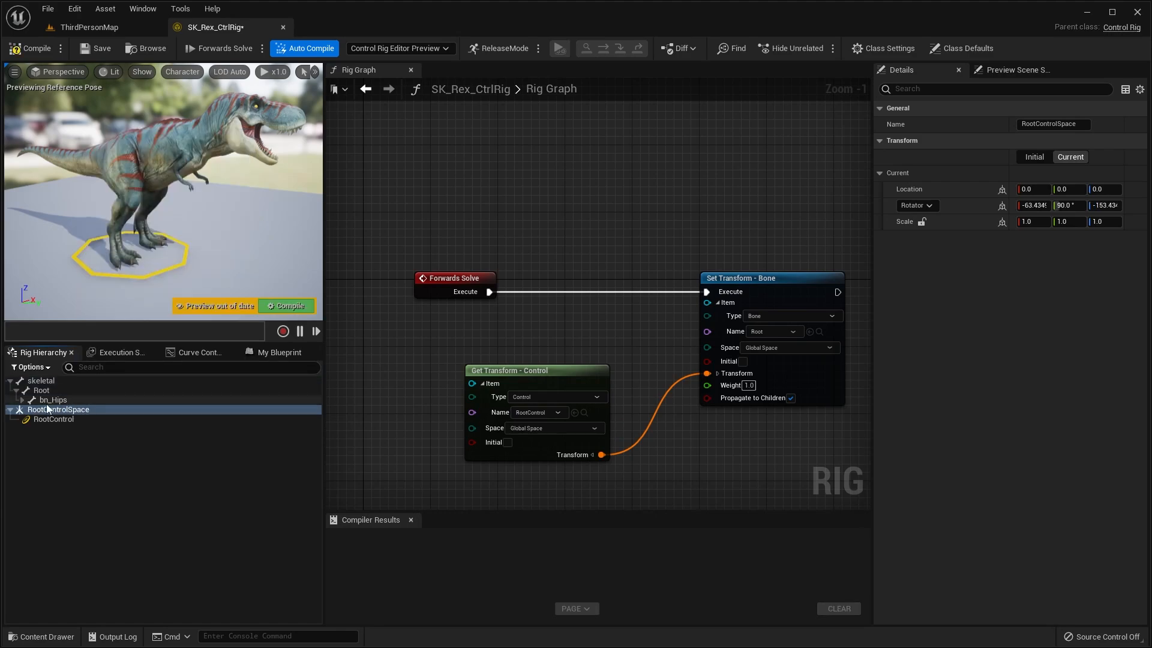
left_click(37, 49)
- Test the unparented RootControl by moving it up and forward in the viewport, and compile to reset the pose
left_click(170, 272)
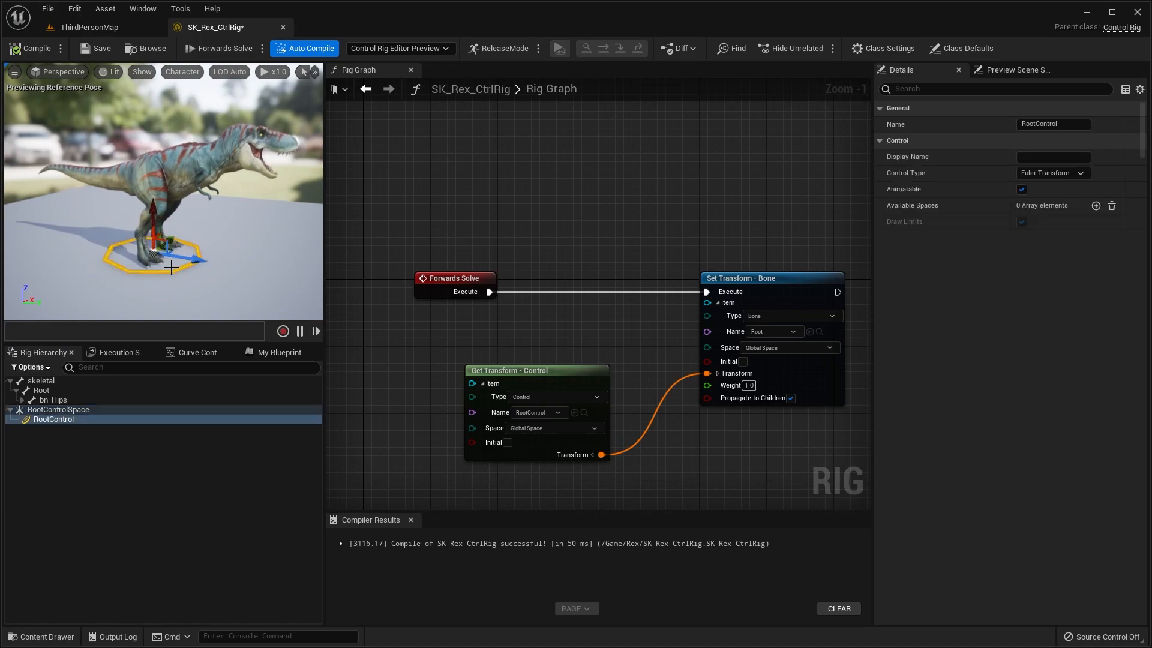
left_click_drag(158, 222, 247, 224)
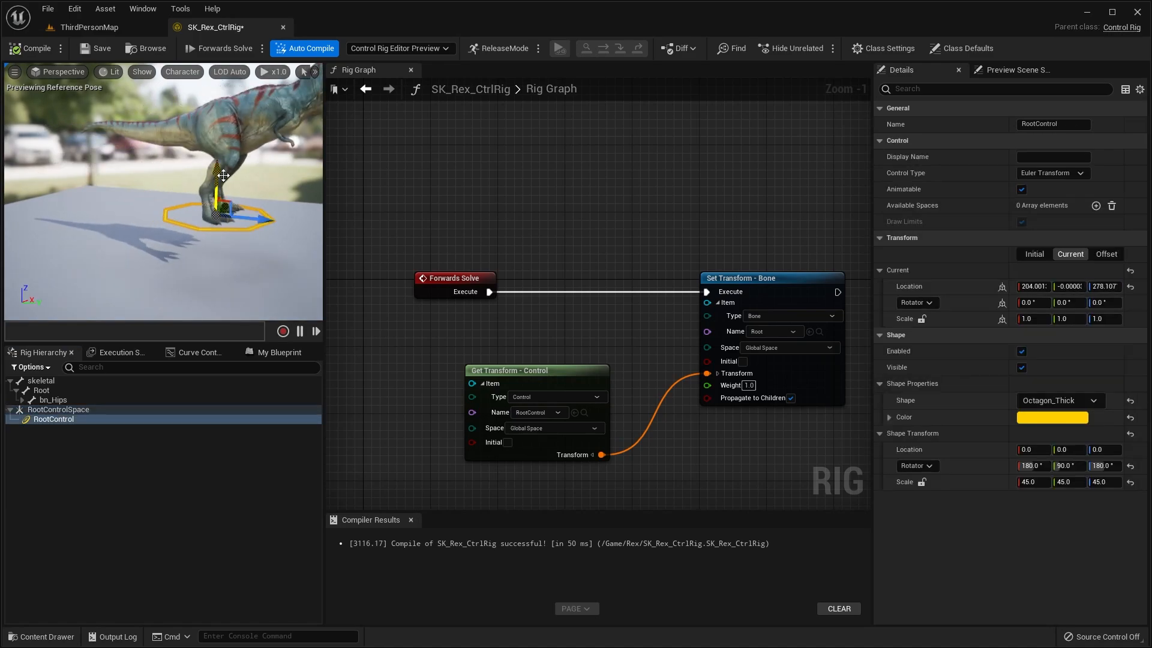
left_click_drag(215, 181, 166, 257)
left_click(38, 49)
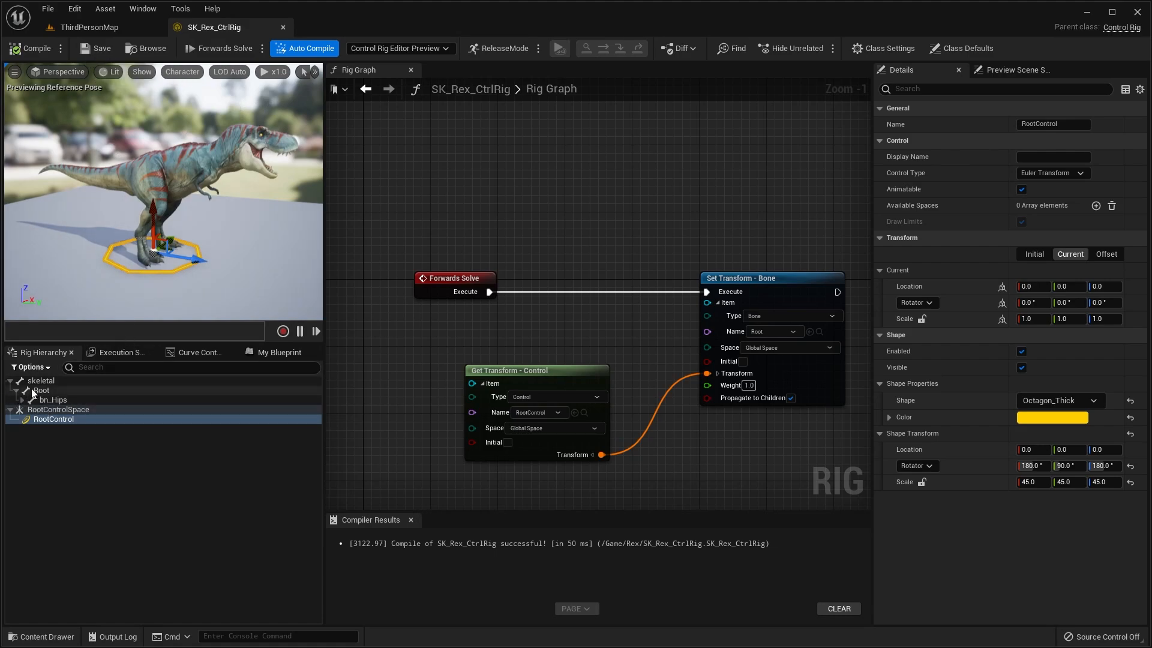
- Expand the full bone chain under bn_Hips in the rig hierarchy, keeping RootControlSpace expanded
left_click(16, 413)
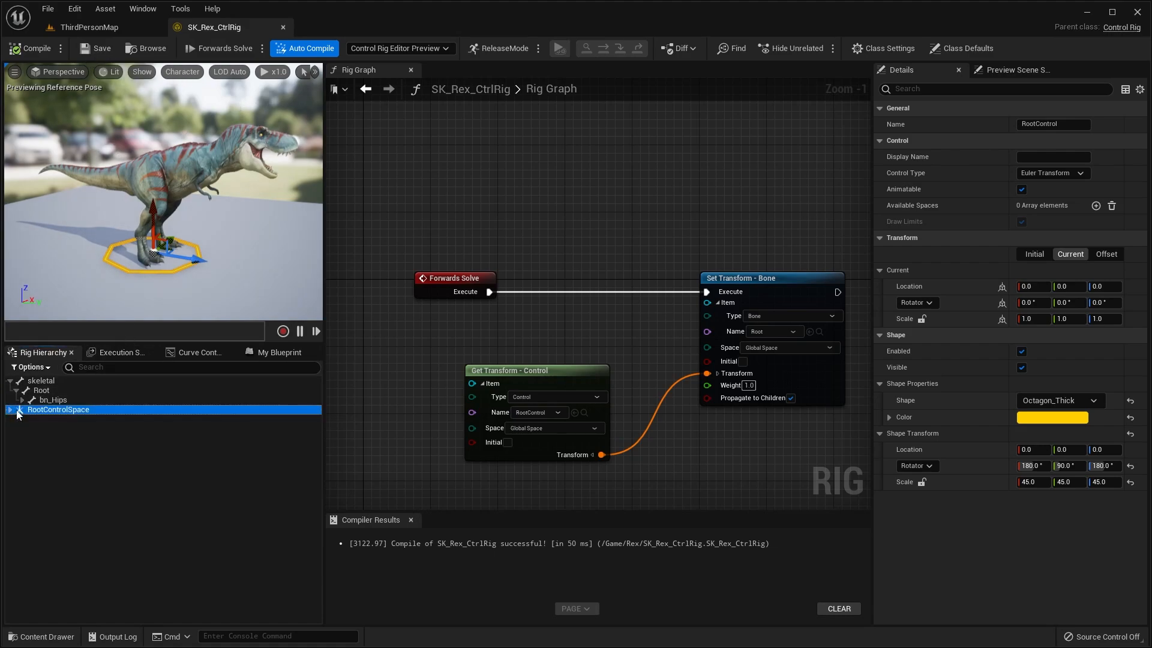
left_click(22, 399, "shift")
scroll(88, 443, "down", 5)
scroll(90, 447, "down", 5)
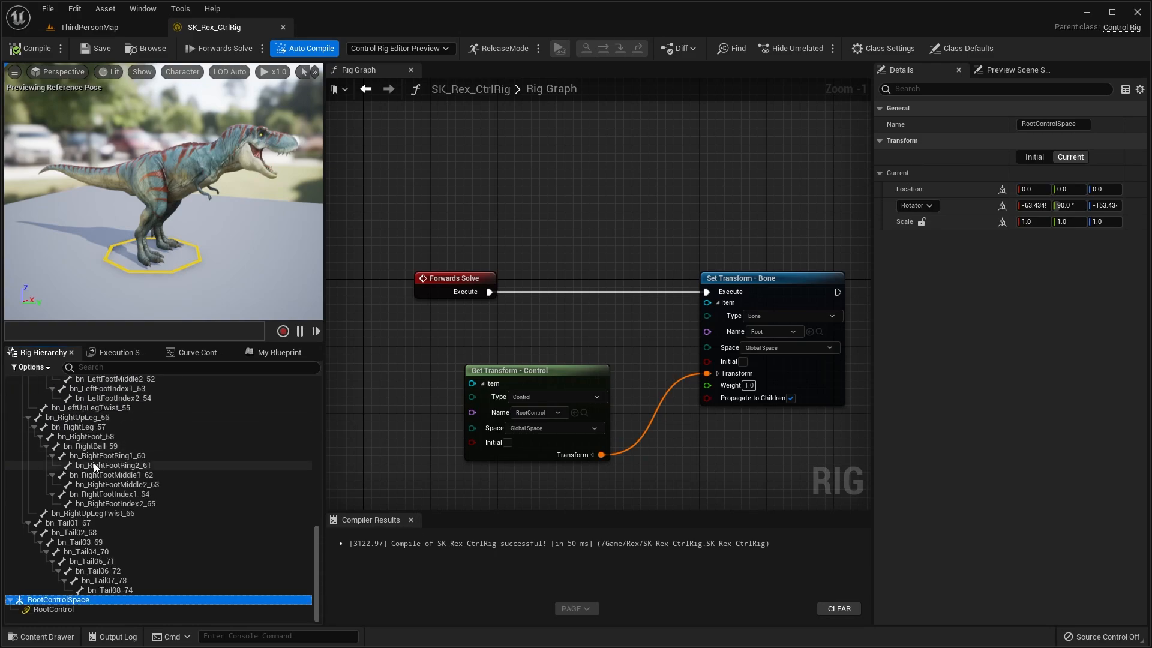
- Recheck RootControl by moving it slightly in the viewport, and compile to return it to its initial position
left_click(114, 245)
left_click_drag(129, 209, 127, 185)
left_click_drag(160, 220, 171, 242)
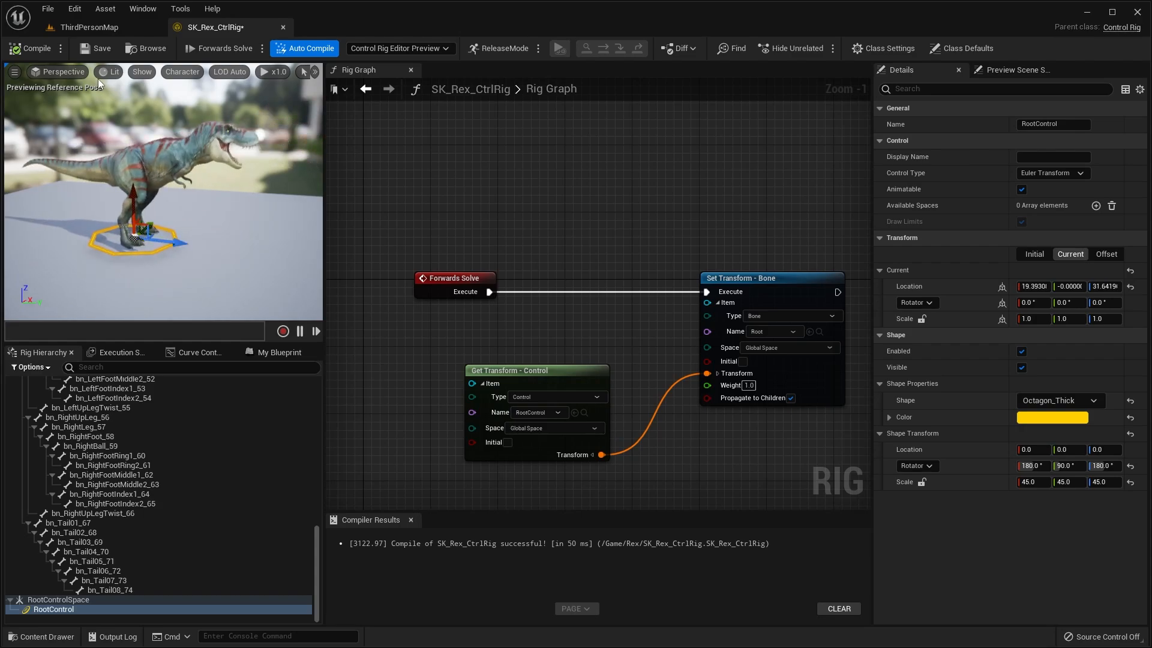
left_click(22, 51)
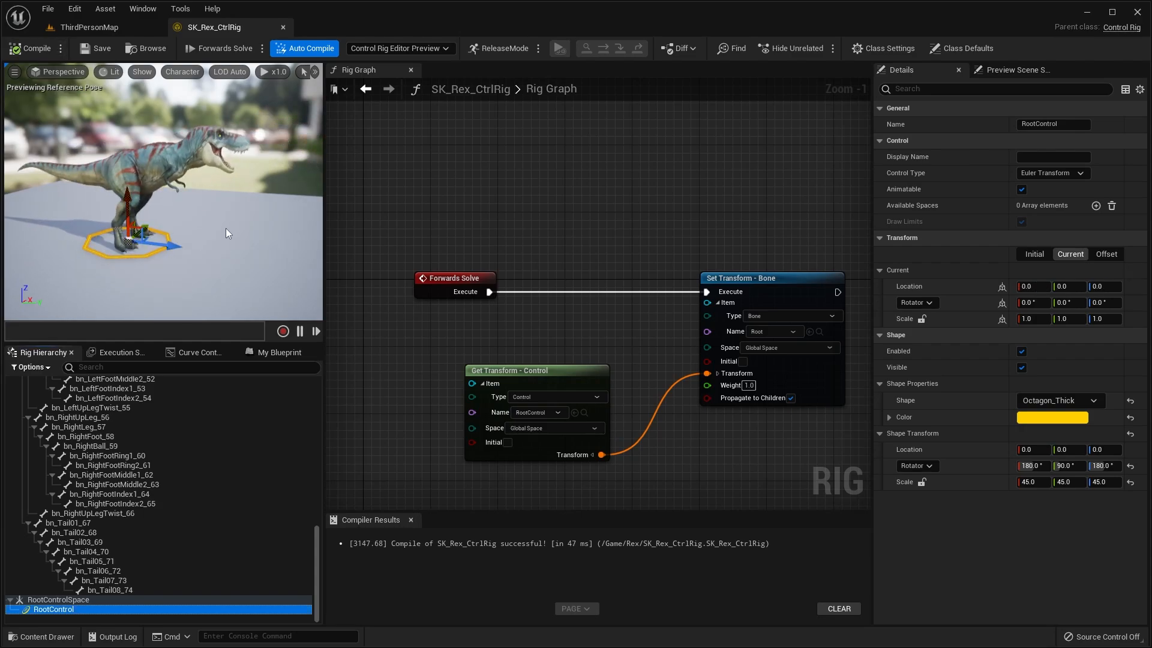
right_click_drag(225, 228, 152, 185)
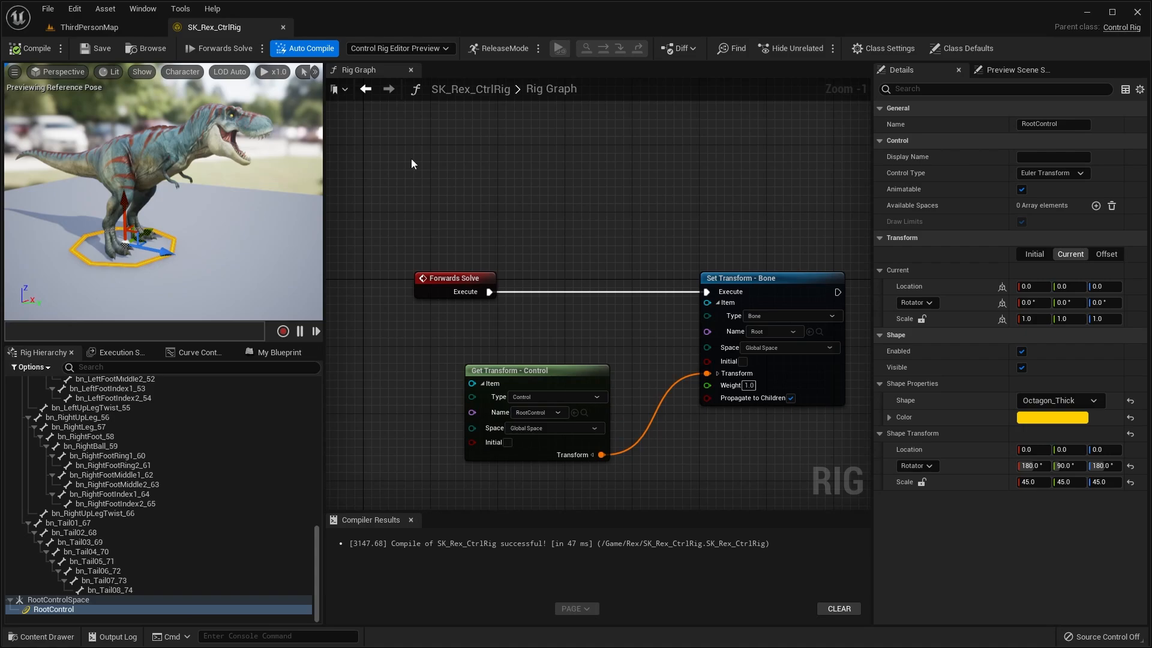
scroll(412, 163, "down", 2)
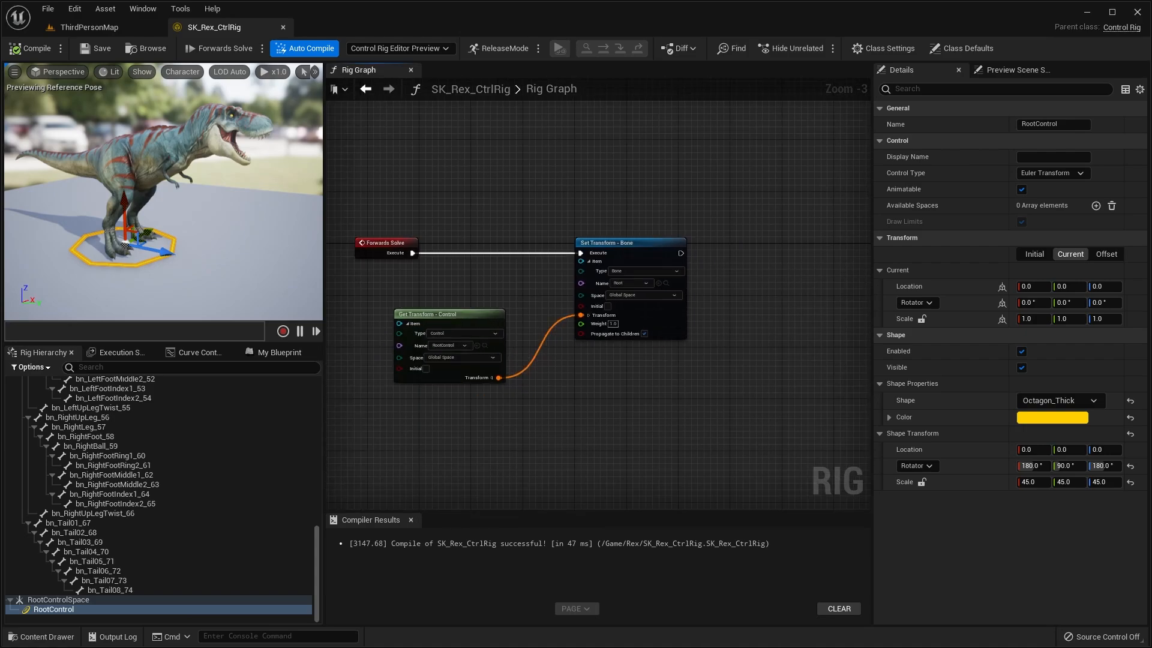
mouse_move(244, 197)
right_mouse_down()
mouse_move(231, 203)
mouse_move(245, 198)
right_mouse_up()
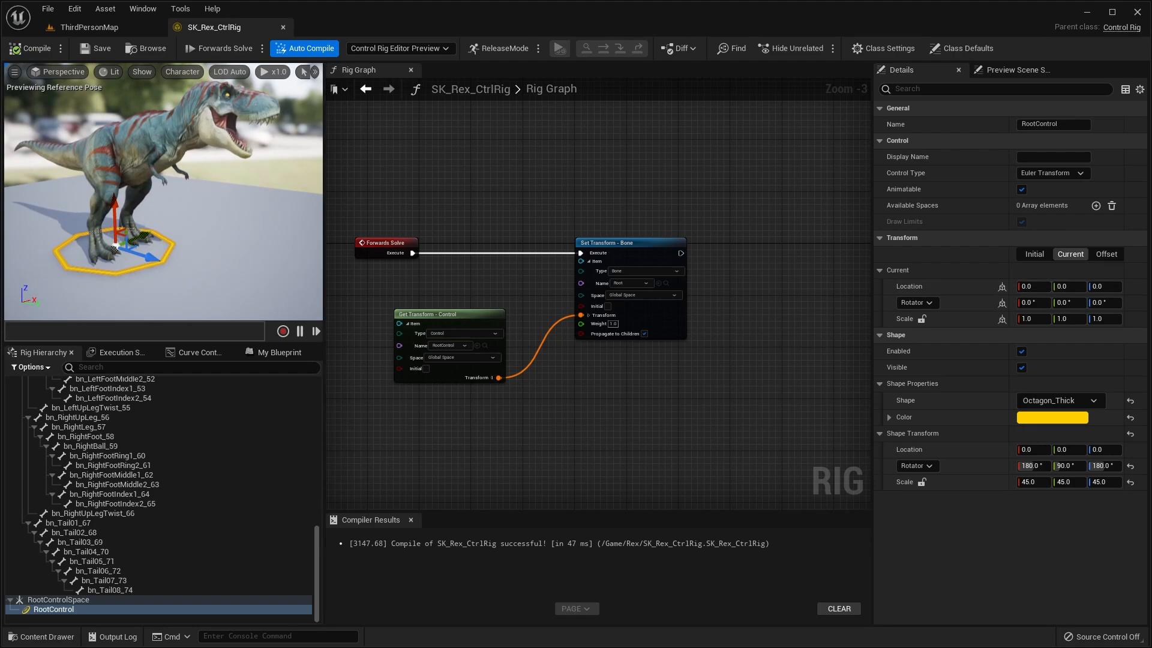
right_click_drag(750, 247, 704, 241)
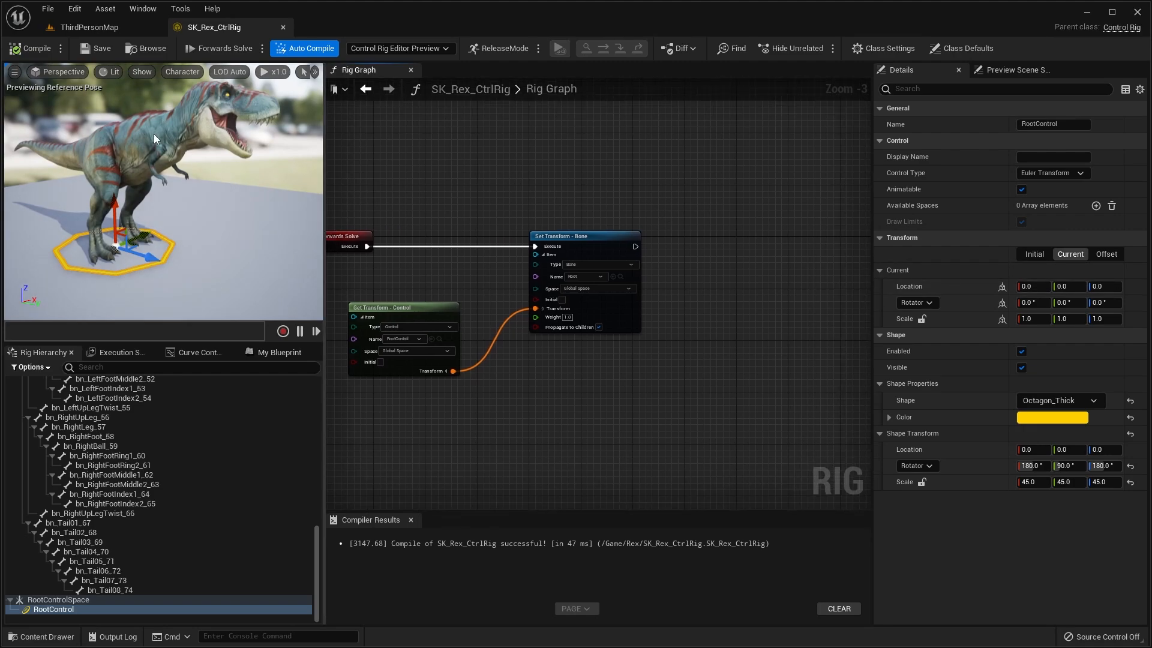
right_click_drag(154, 134, 93, 136)
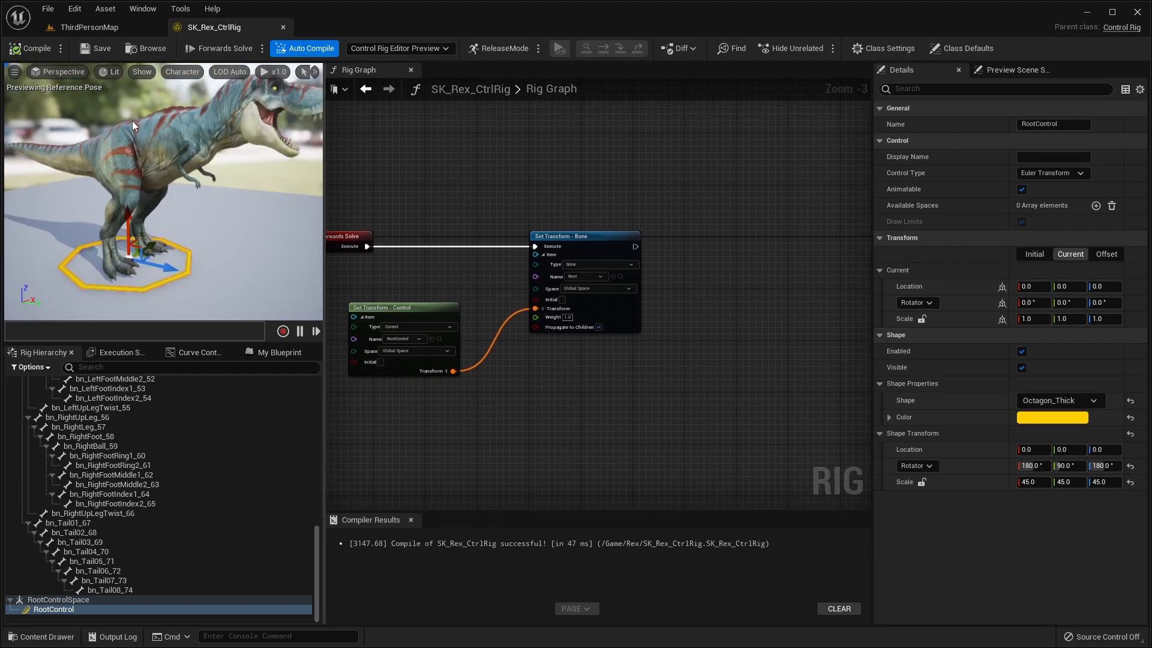
left_click_drag(132, 121, 111, 152, "alt")
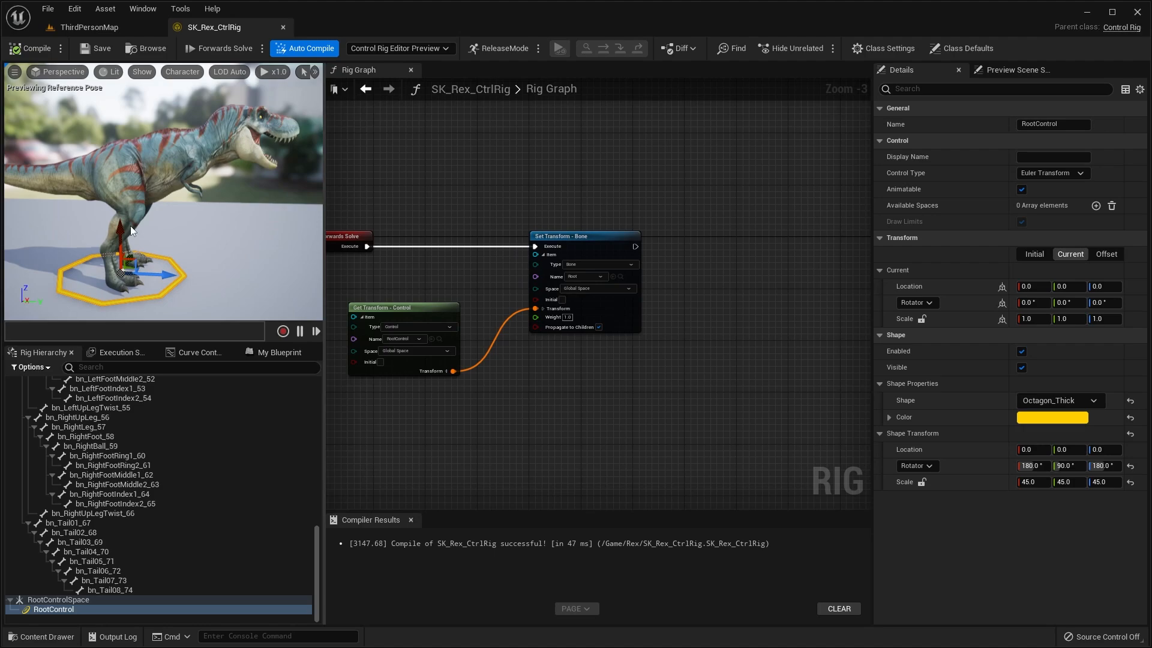
left_click_drag(132, 218, 96, 233, "alt")
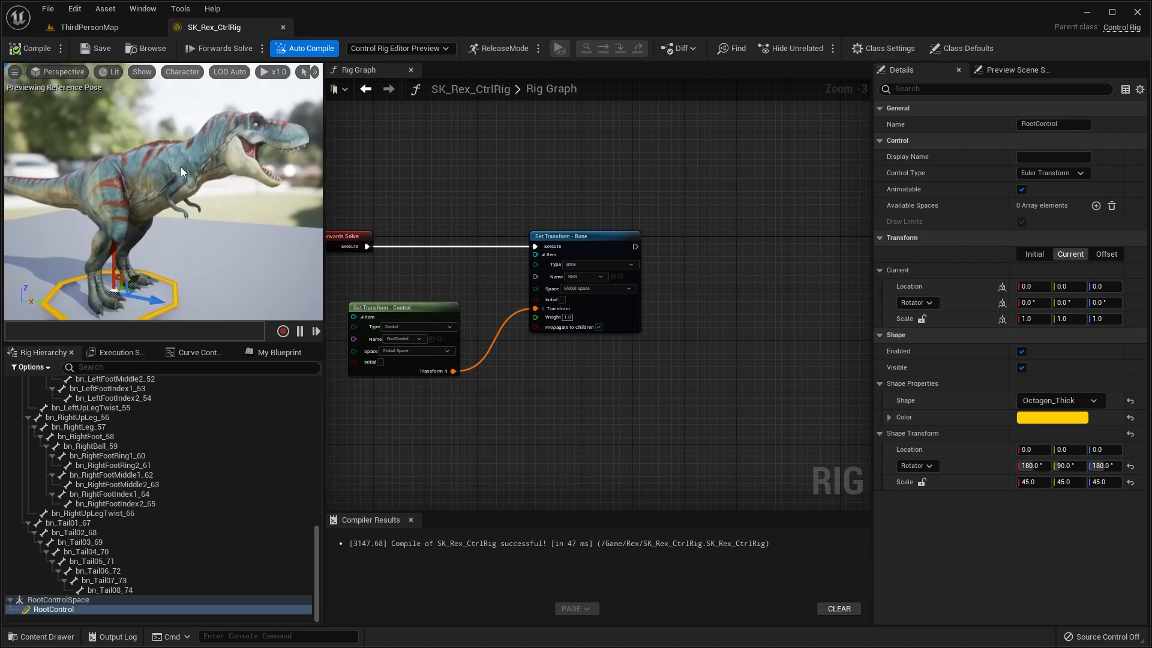
- Add a new control for the bn_Hips bone in the rig hierarchy
left_click_drag(318, 541, 305, 382)
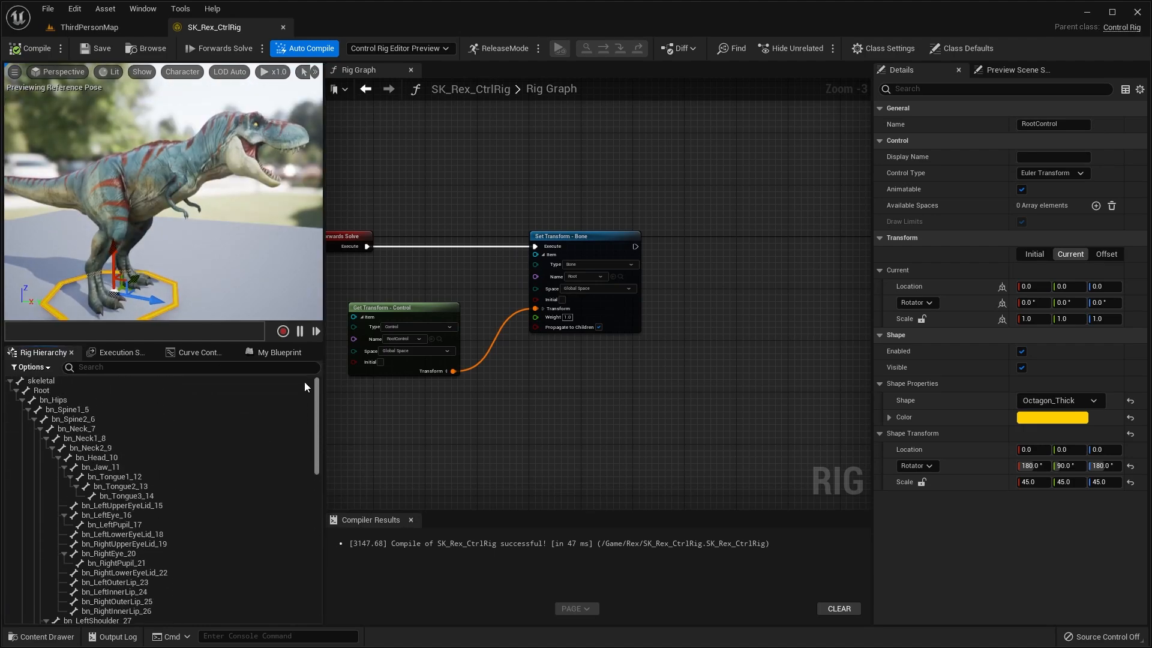
left_click(70, 399)
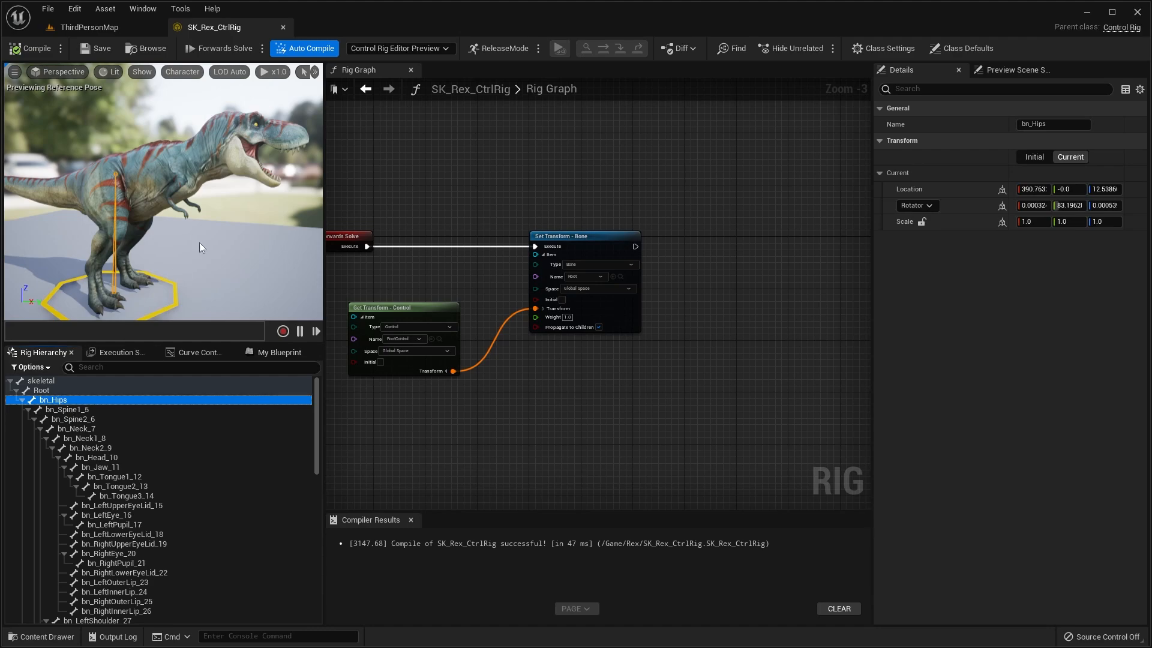
right_click(88, 403)
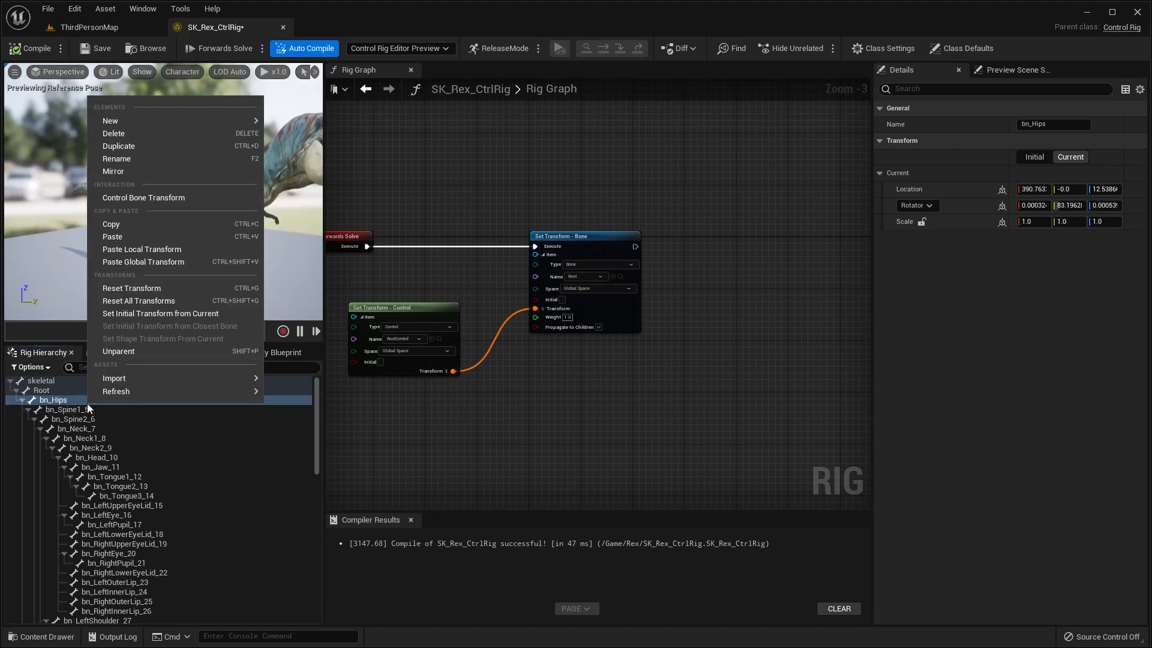
mouse_move(180, 121)
left_click(304, 136)
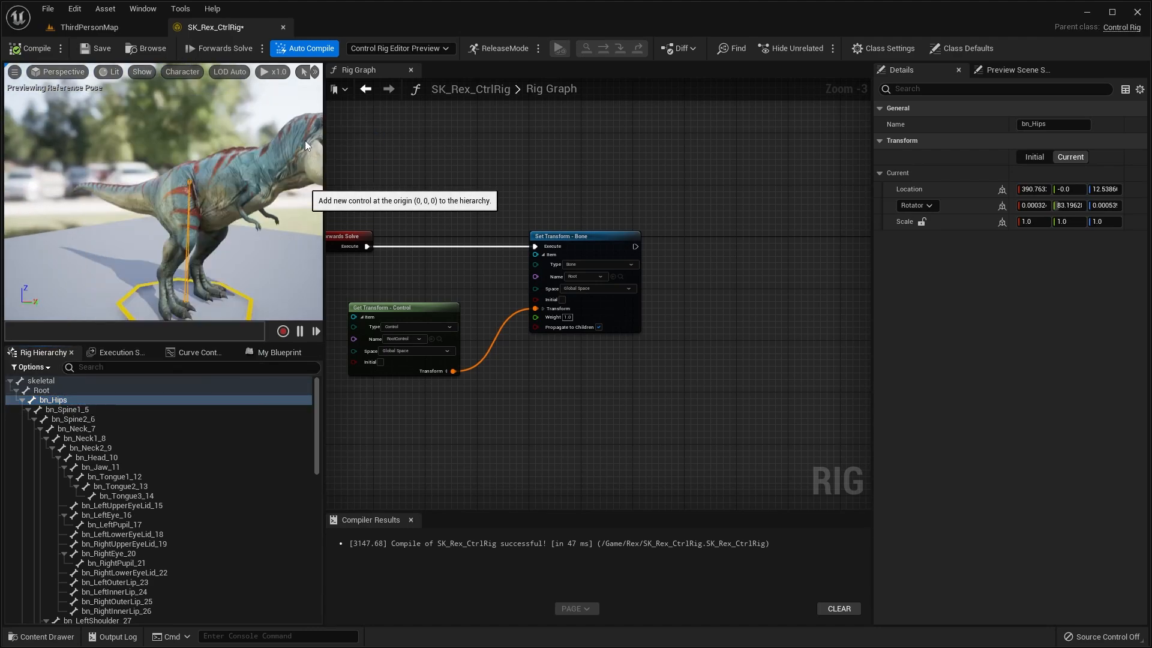
- Change the shape of the new hips control to Box_Thick
right_click_drag(209, 295, 234, 296)
left_click(1064, 400)
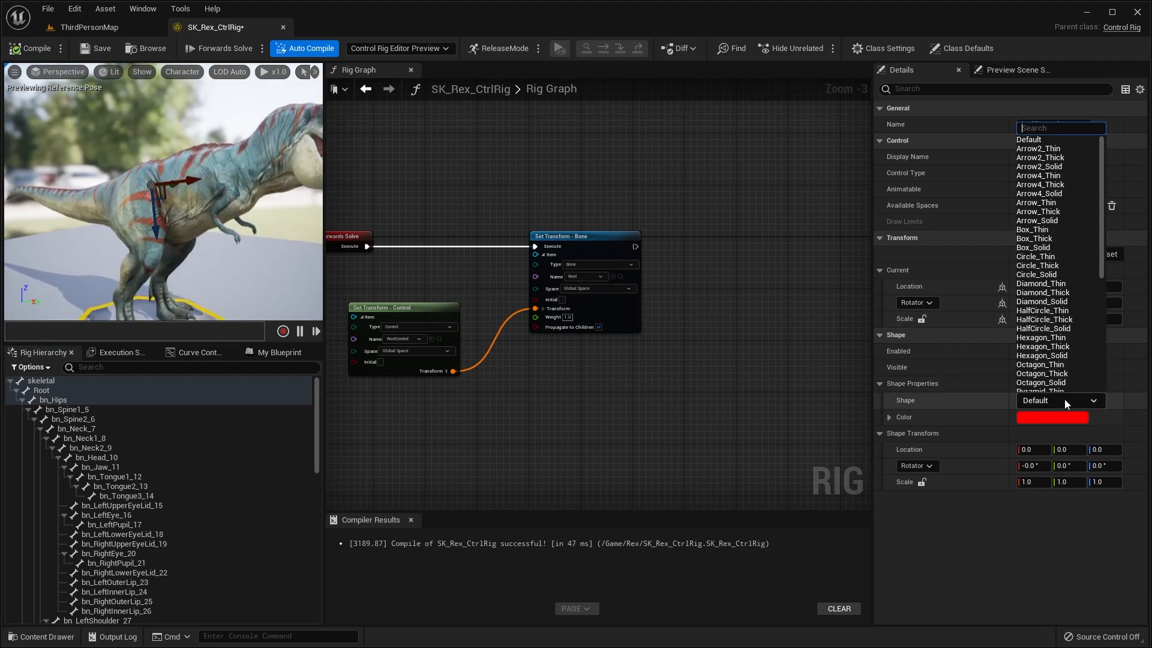
type("box")
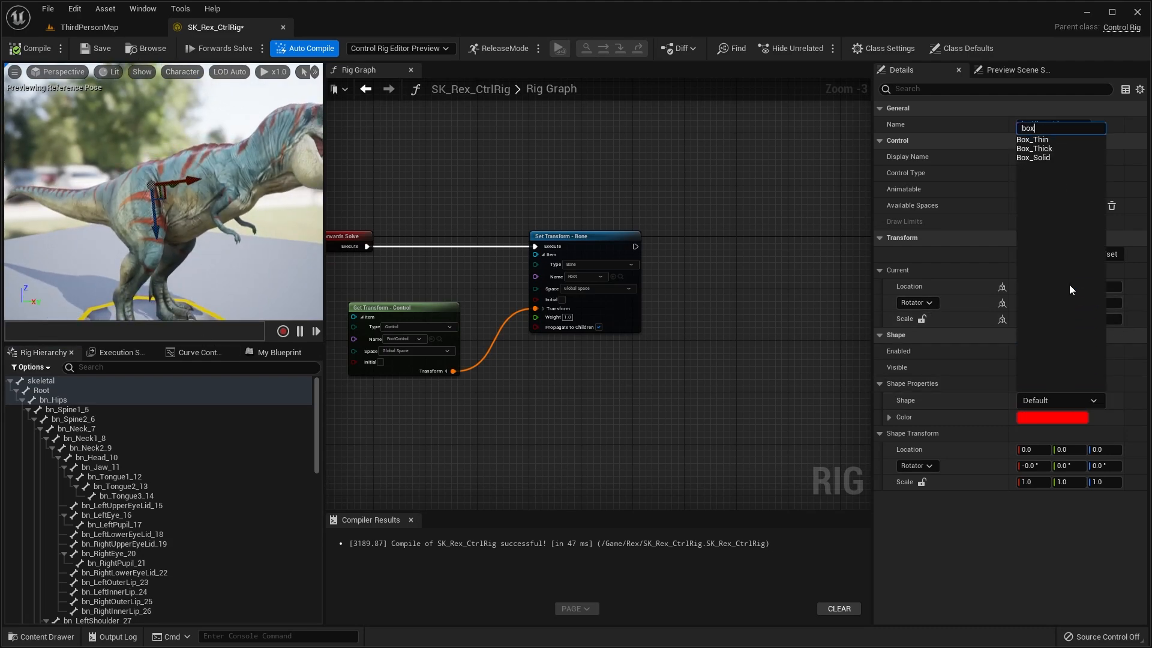
left_click(1057, 149)
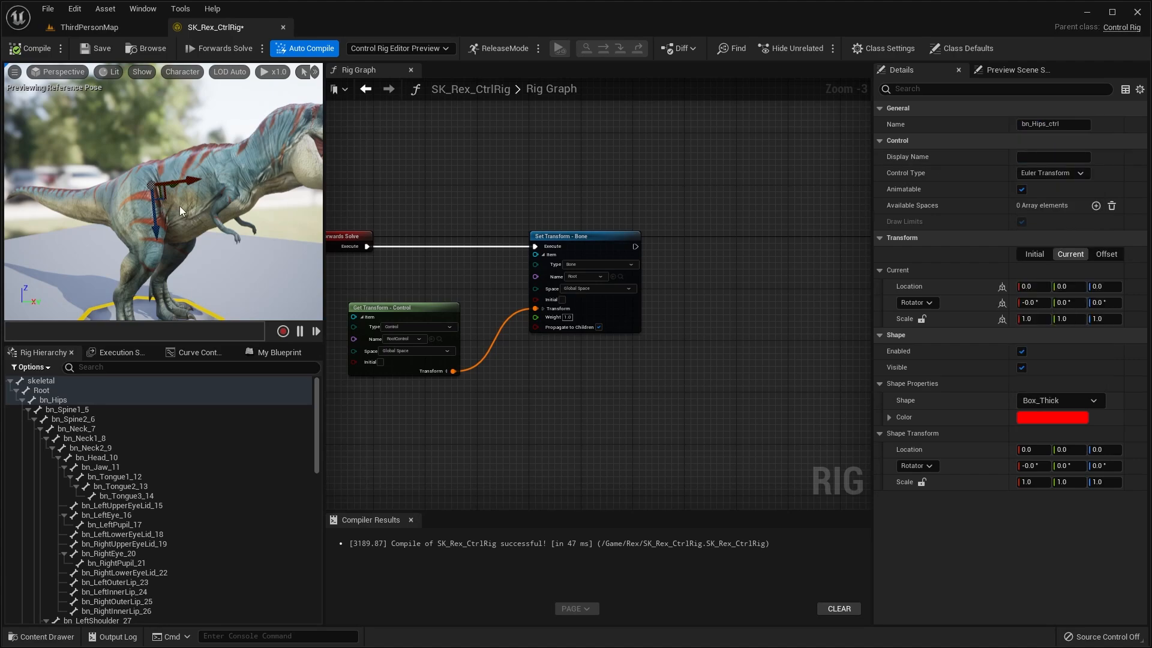
- Set the shape scale of the hips control to 20 on all three axes
scroll(179, 206, "up", 3)
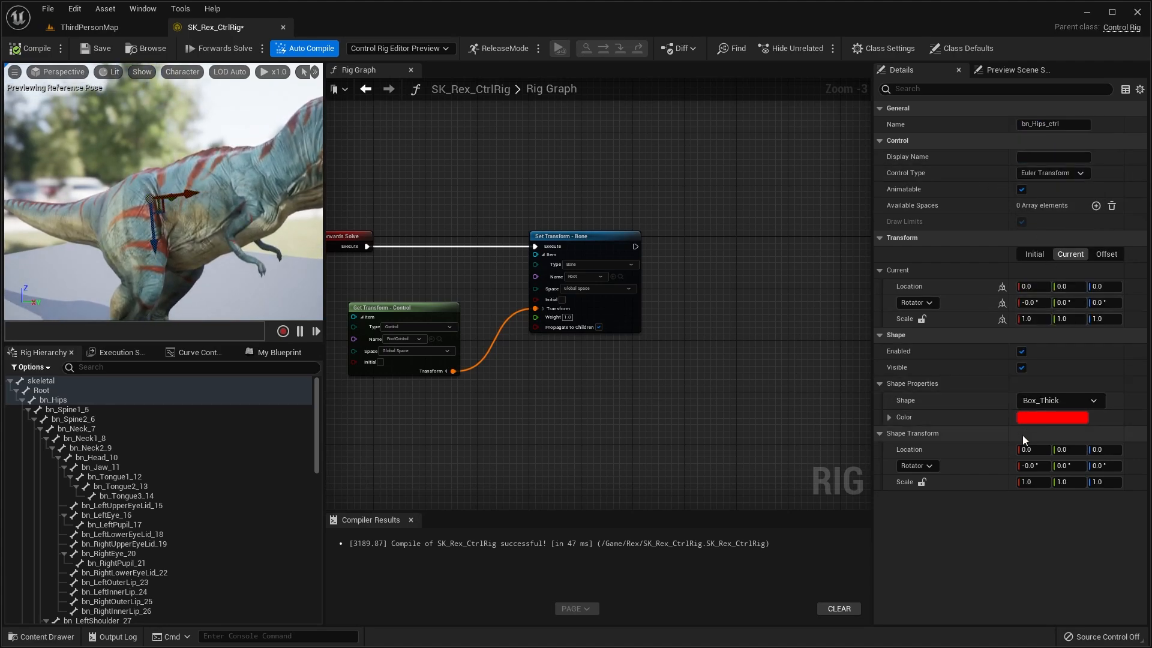
left_click(1031, 486)
type("20")
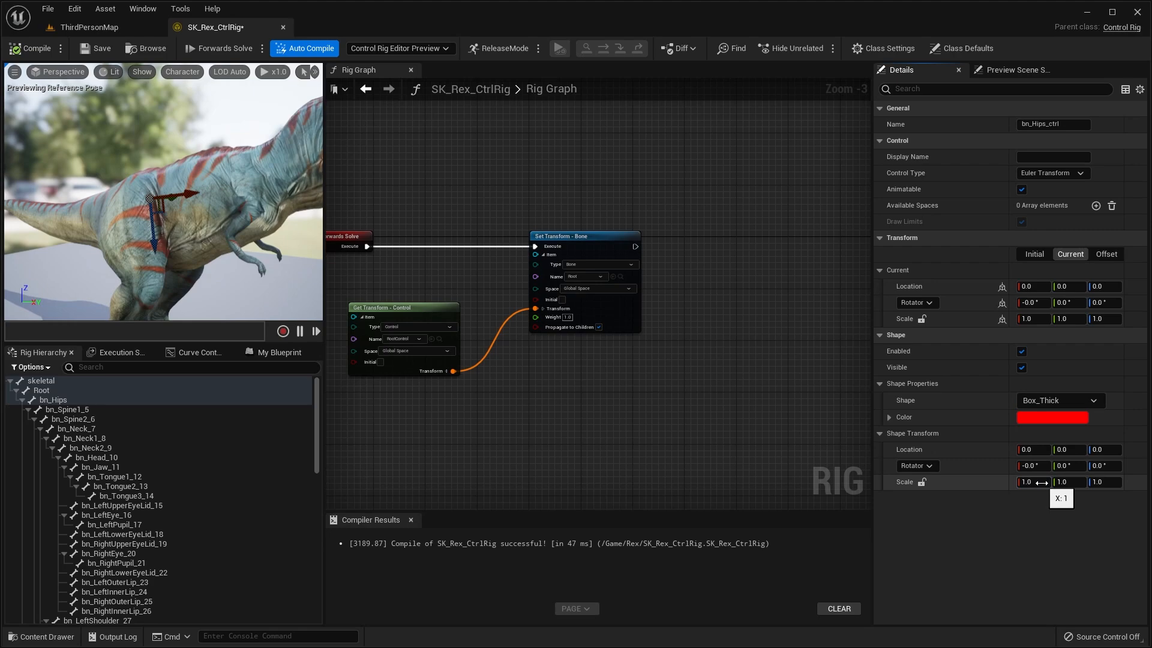
key("Tab")
key("Tab")
right_click_drag(219, 198, 196, 228)
key("s")
key("w")
key("s")
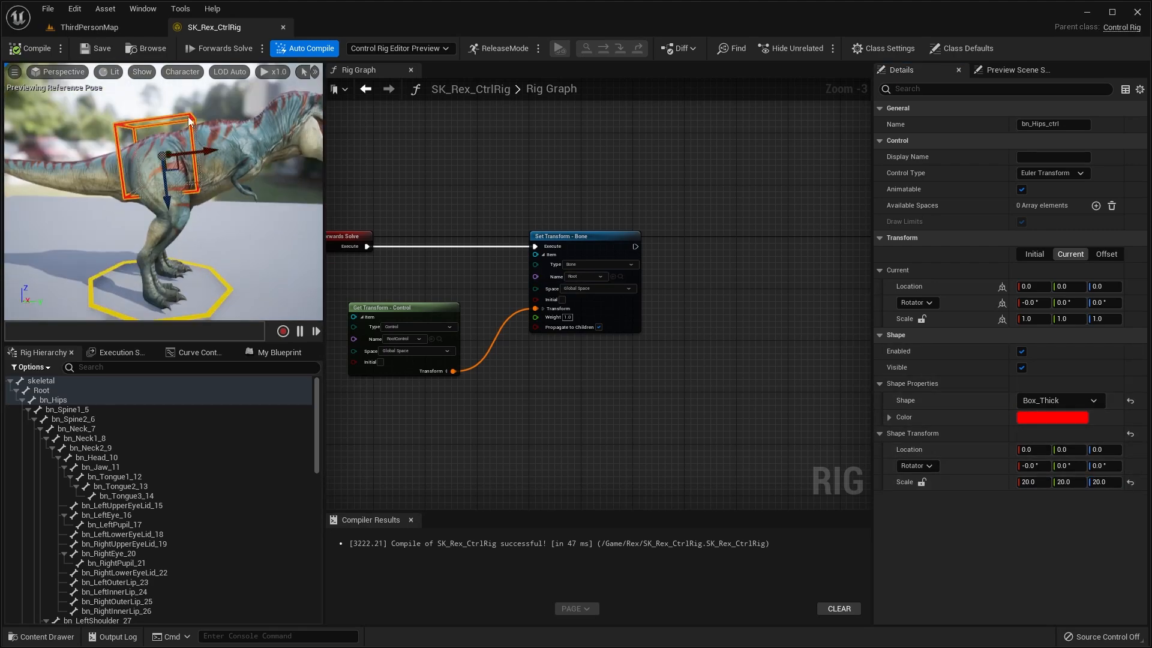
right_click_drag(219, 128, 220, 127)
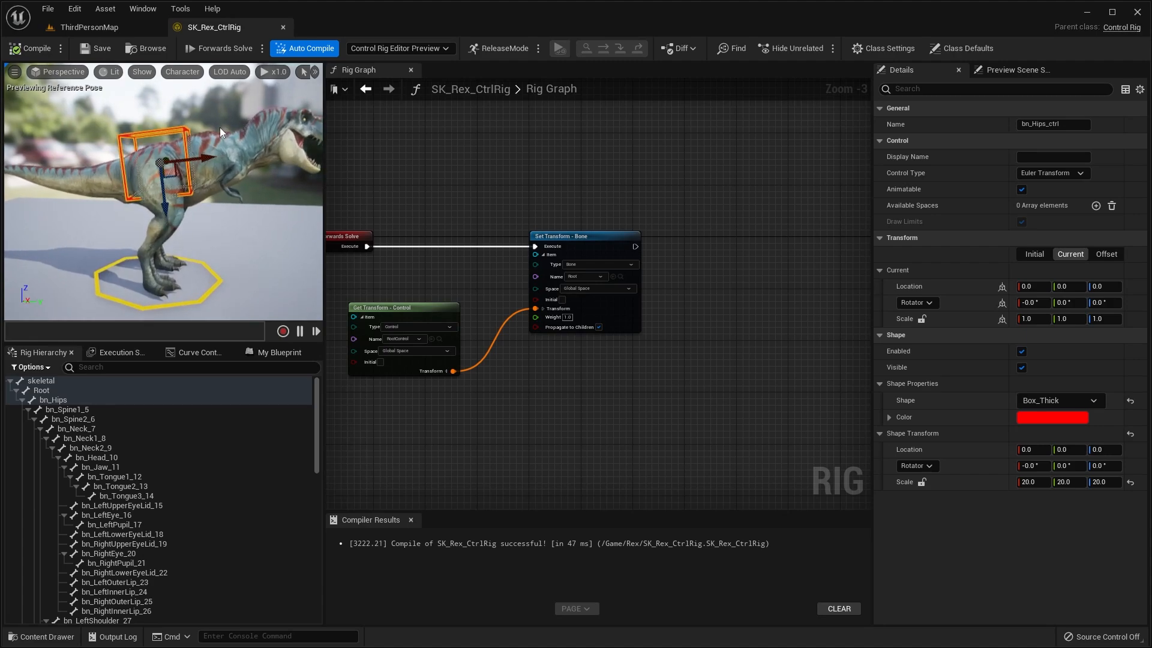
- Examine where bn_Hips, bn_Hips_ctrl and RootControl sit relative to each other in the rig hierarchy
scroll(82, 591, "down", 15)
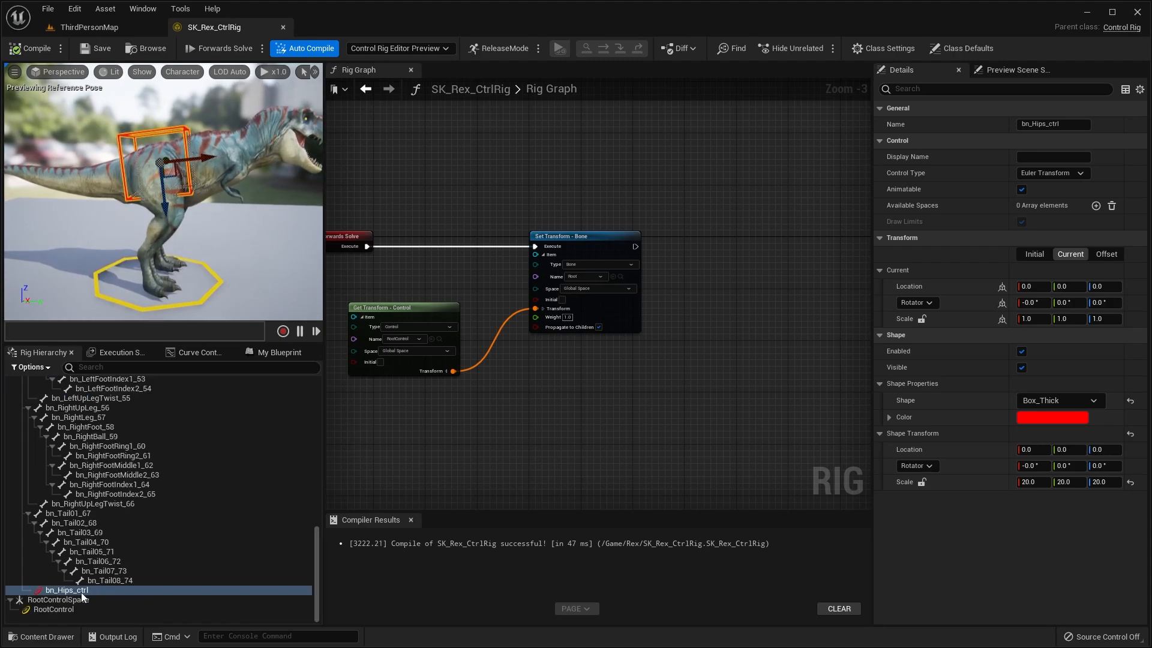
scroll(82, 590, "up", 15)
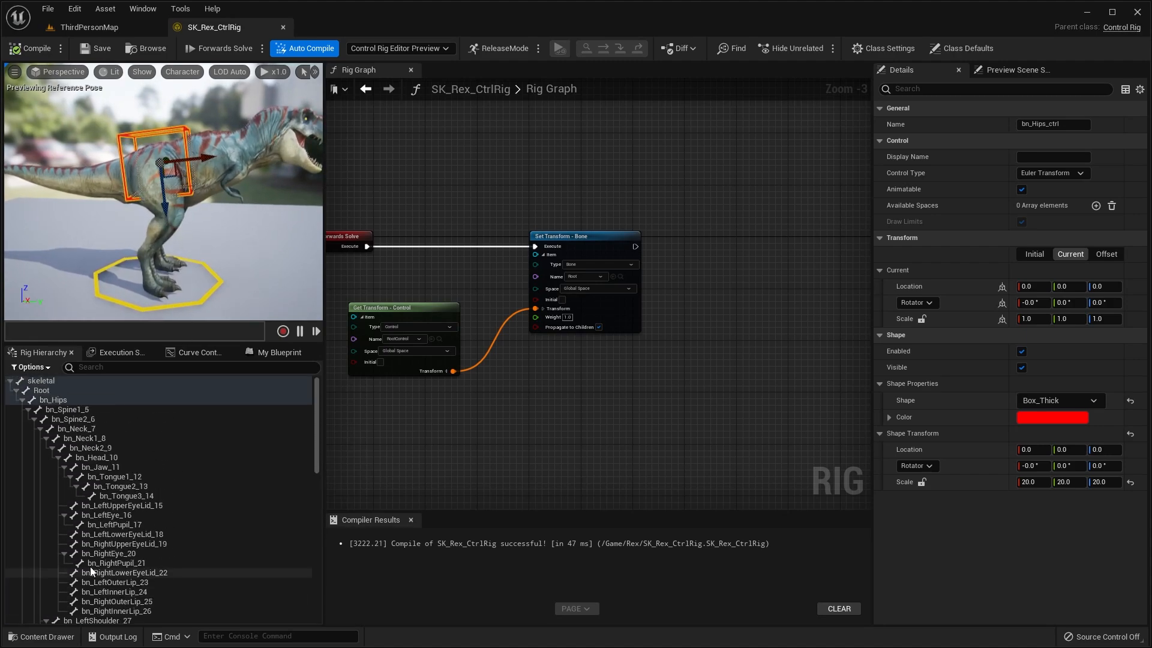
left_click(54, 399)
scroll(111, 426, "down", 15)
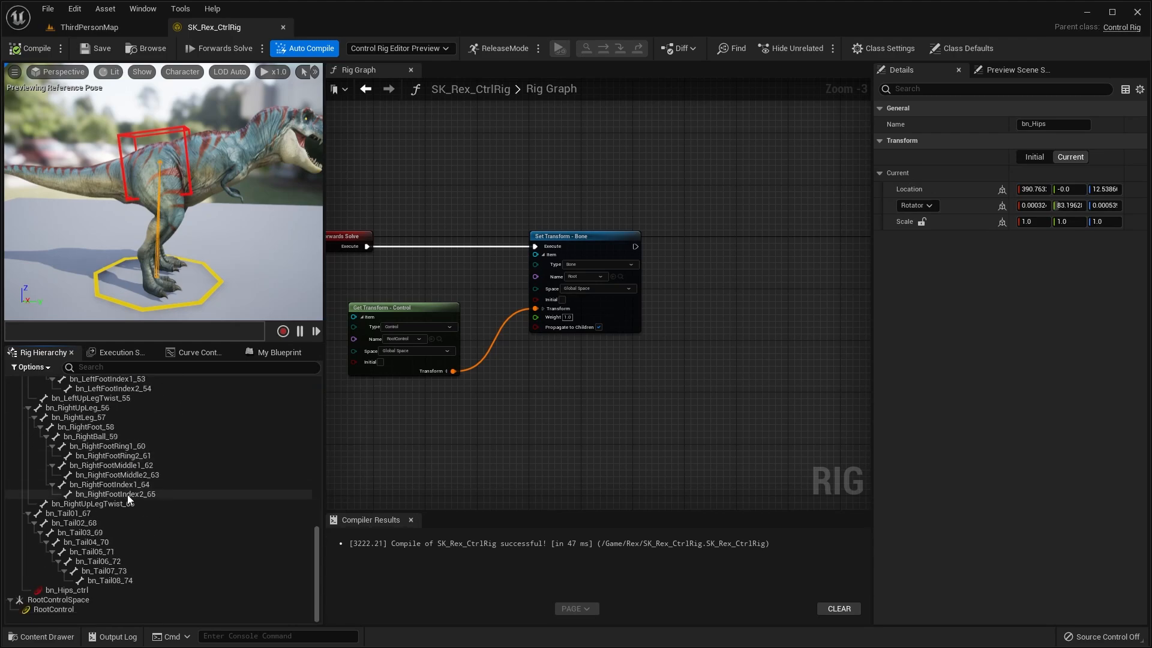
left_click(79, 589)
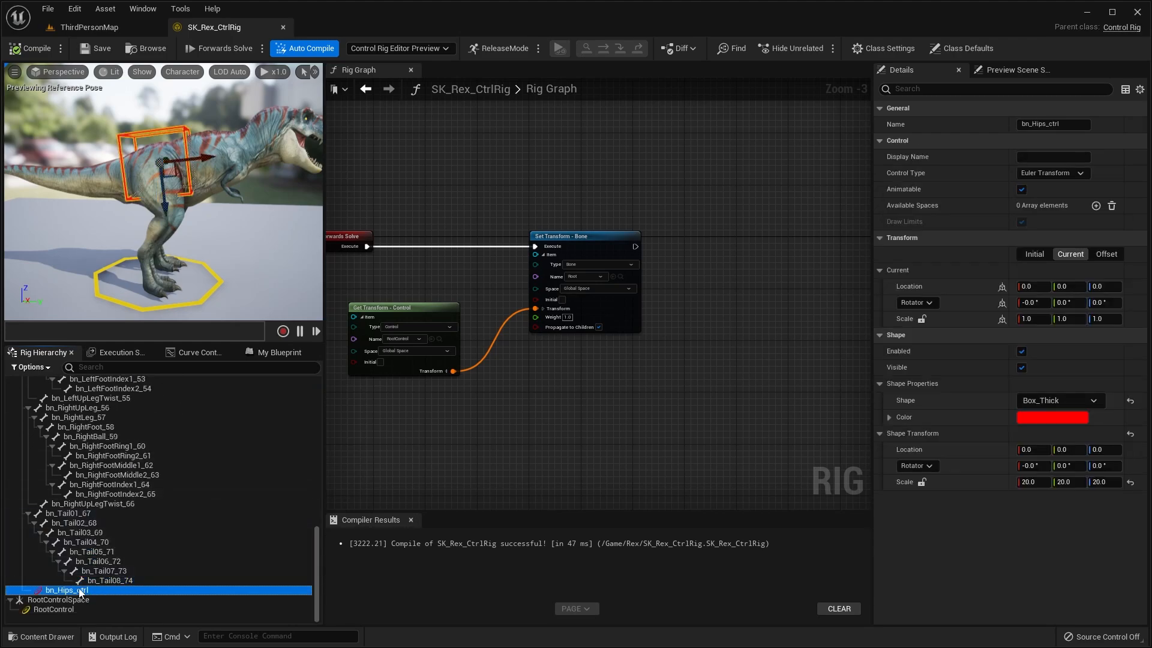
left_click(68, 609)
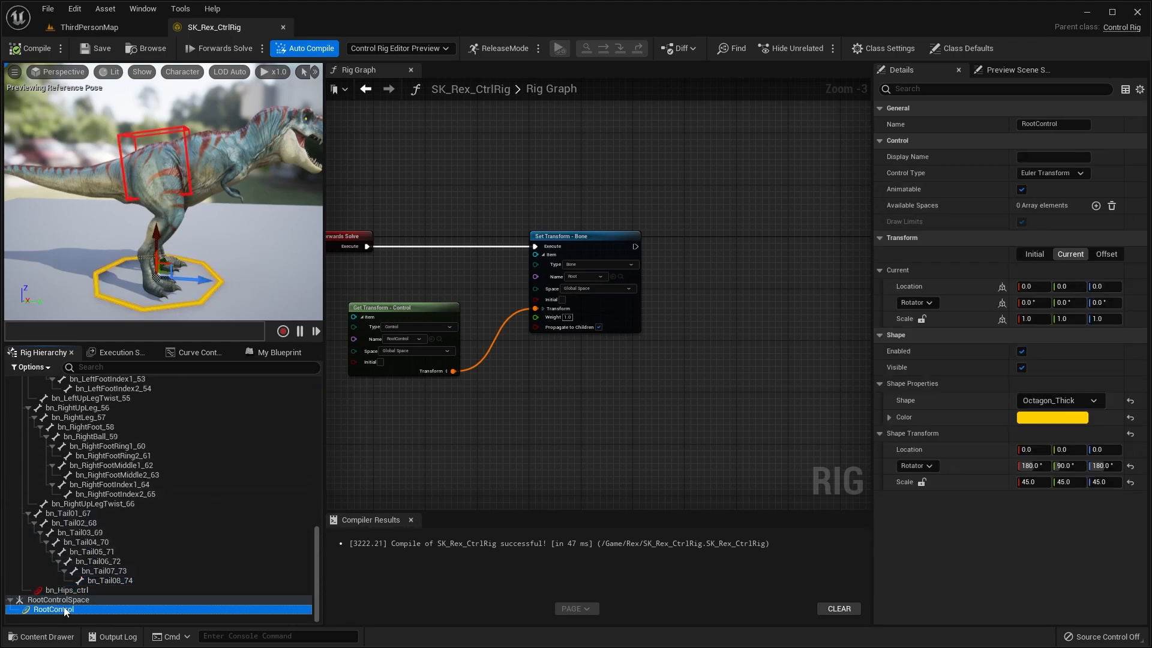
left_click(93, 590)
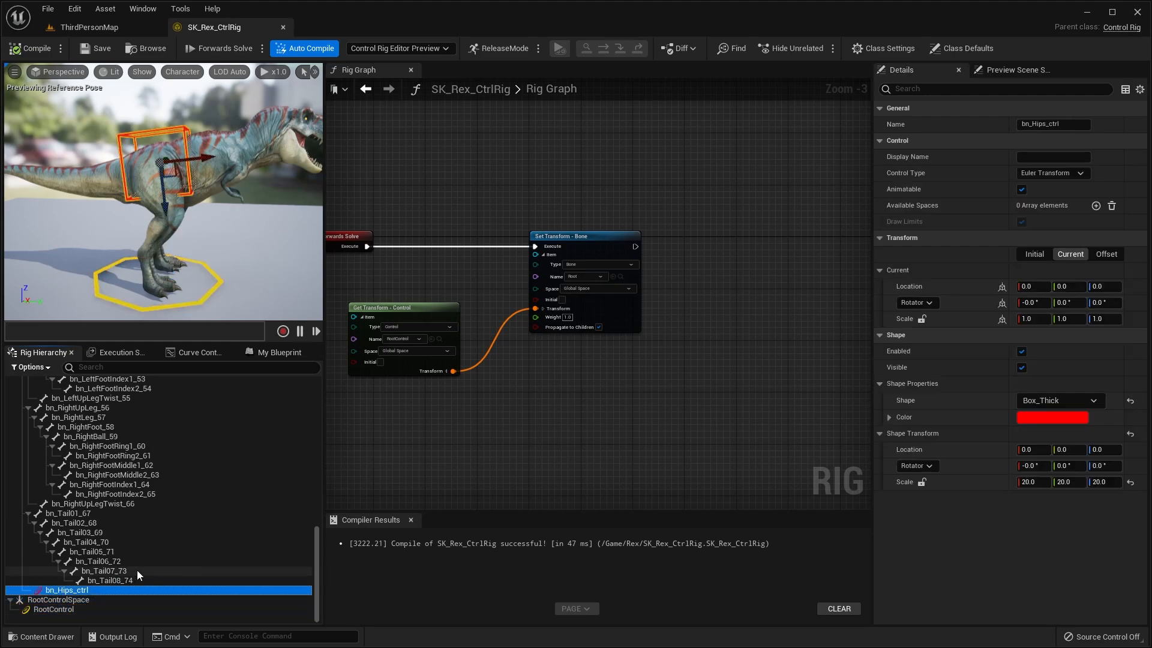
scroll(179, 528, "up", 3)
scroll(83, 399, "down", 3)
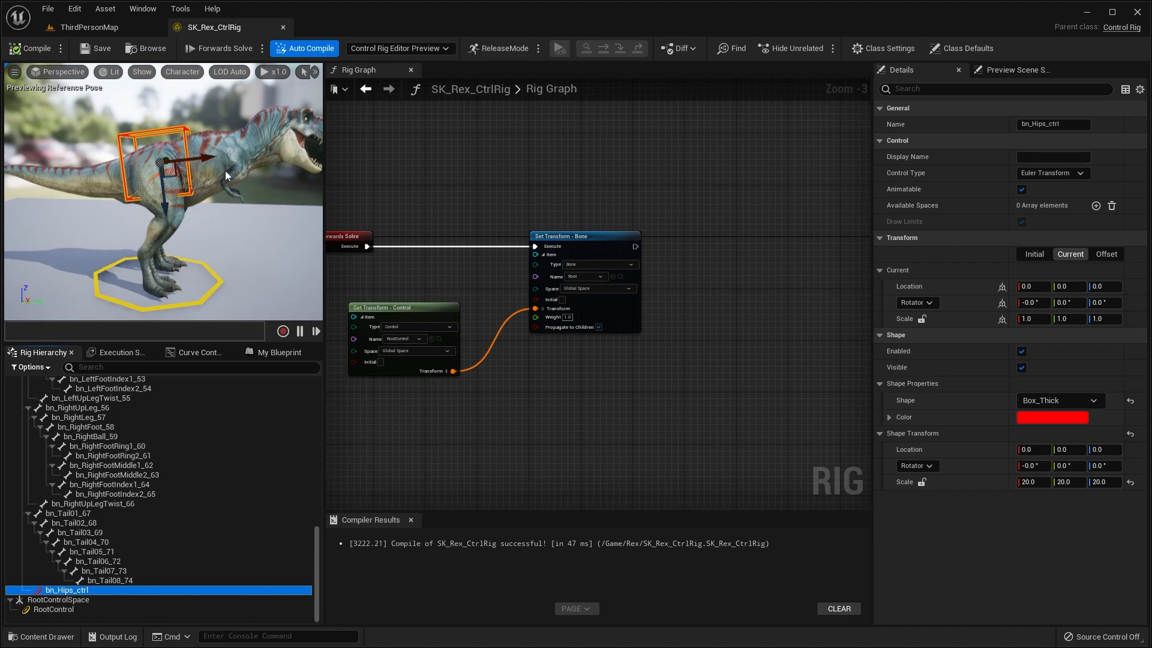
left_click_drag(225, 171, 247, 178, "alt")
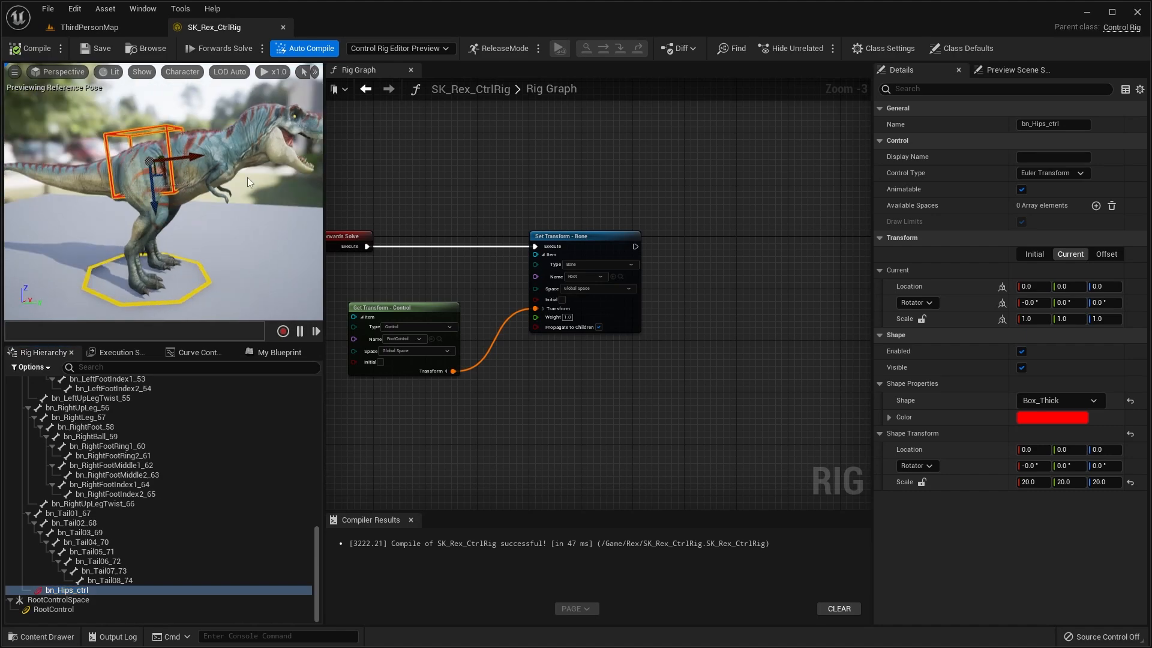
- Unparent bn_Hips_ctrl from its bone chain and make it a child of RootControl
right_click(79, 595)
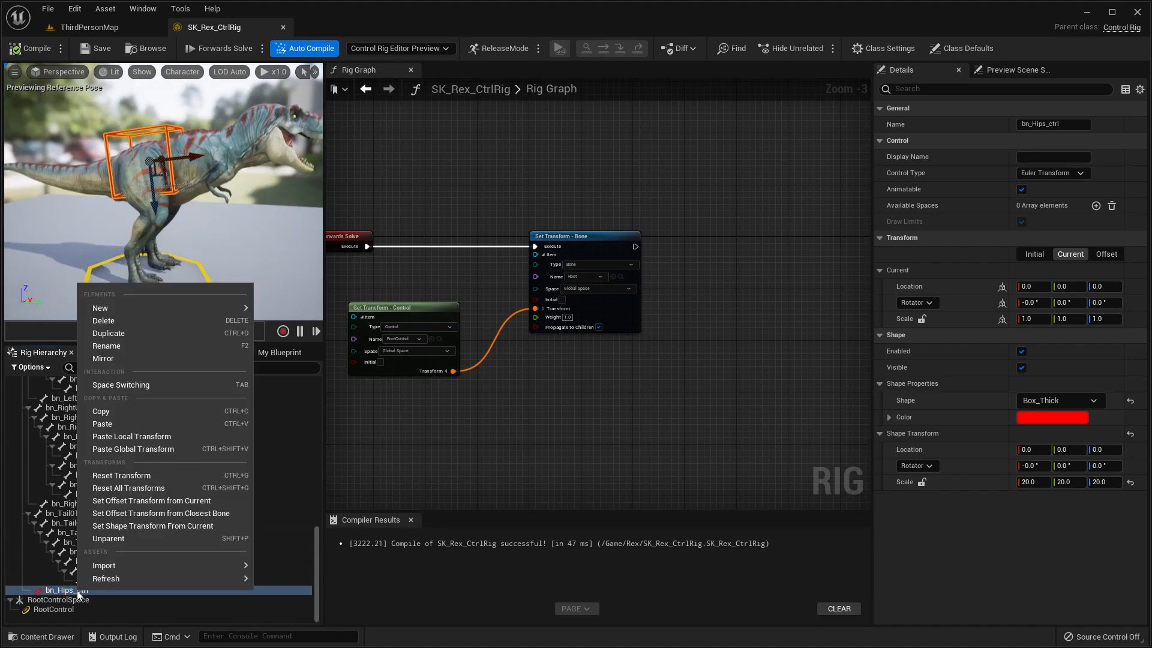
left_click(106, 537)
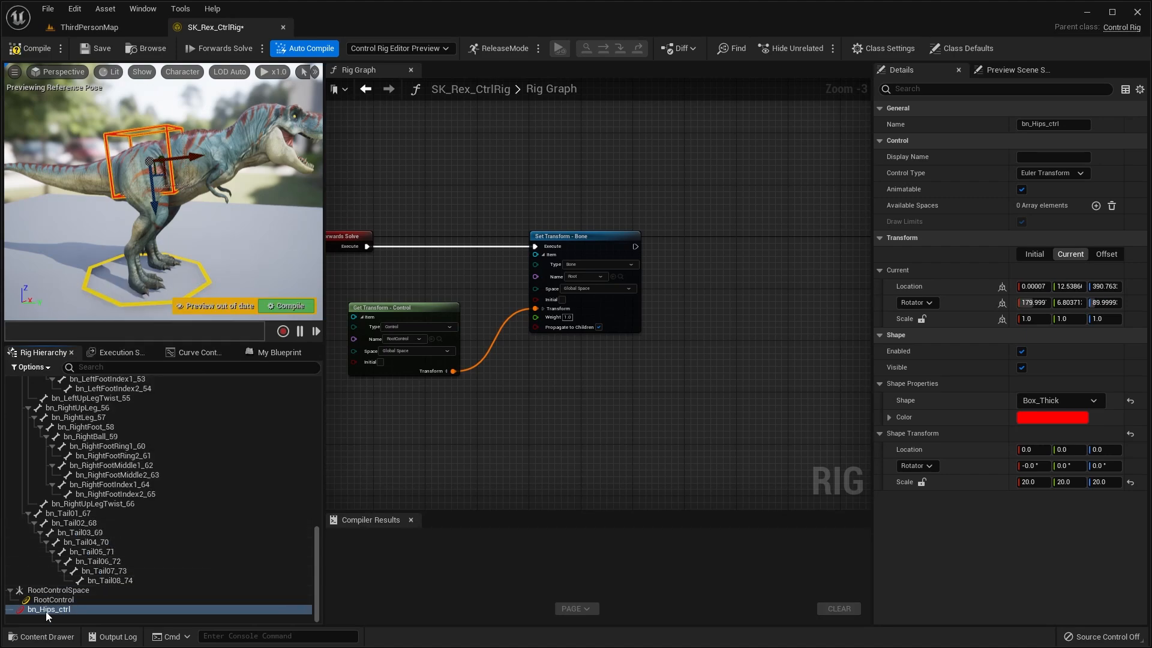
left_click_drag(43, 611, 76, 603)
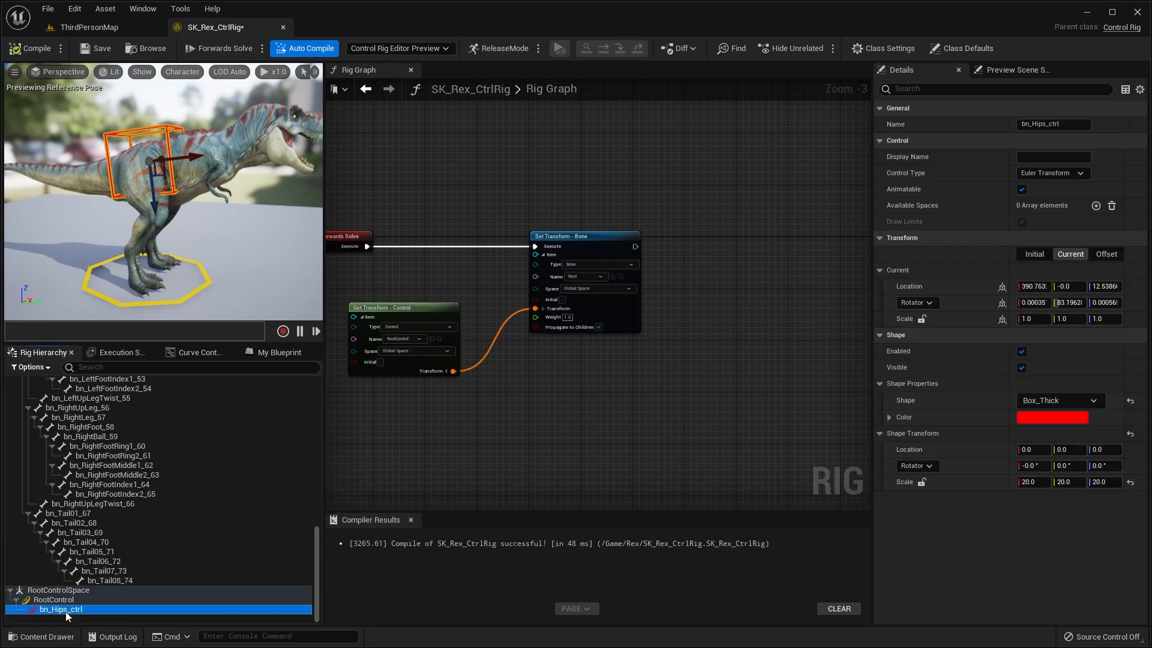
- Rename the hips control under RootControl as HipsControl
double_click(66, 611)
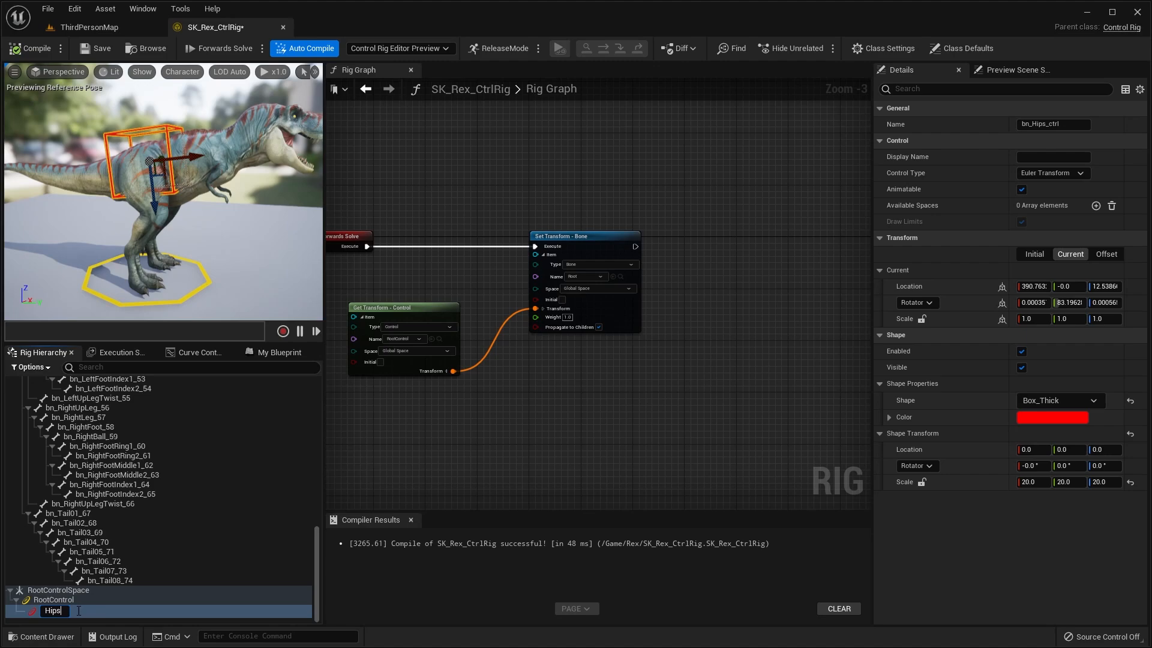
key("Return")
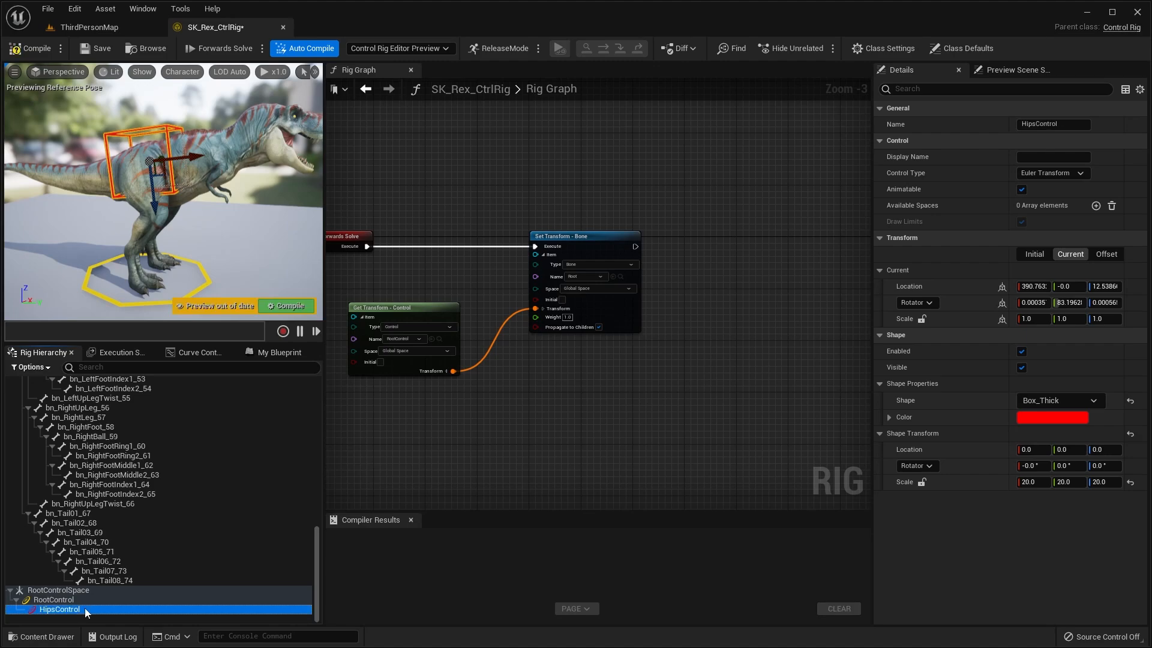
left_click(72, 600)
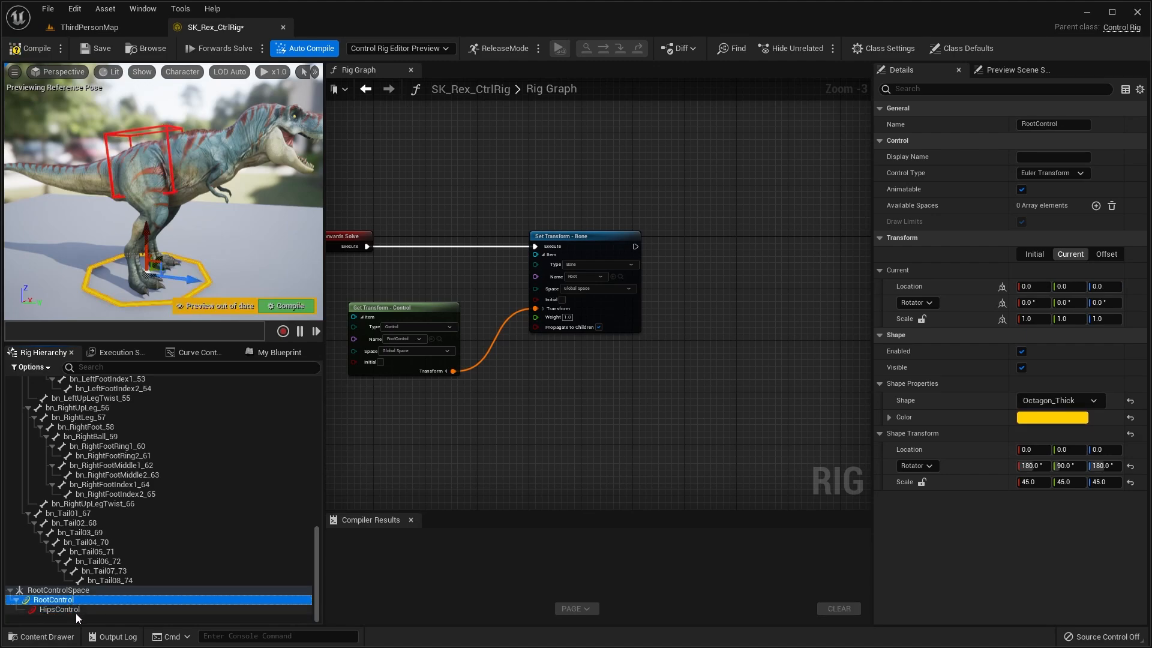
left_click(74, 609)
- Review the existing RootControl getter and Root bone setter nodes in the rig graph
mouse_move(191, 242)
right_mouse_down()
mouse_move(218, 243)
mouse_move(207, 241)
right_mouse_up()
right_click_drag(781, 310, 713, 318)
right_click_drag(521, 288, 616, 294)
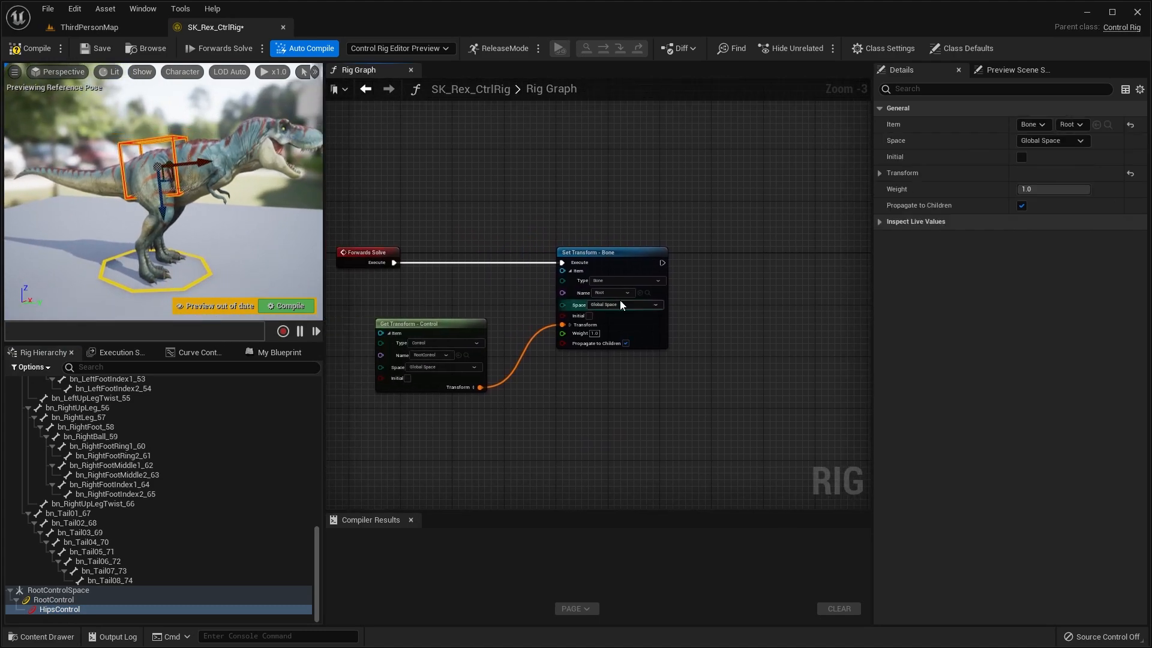
left_click_drag(480, 274, 625, 353)
scroll(474, 296, "up", 2)
left_click(492, 304)
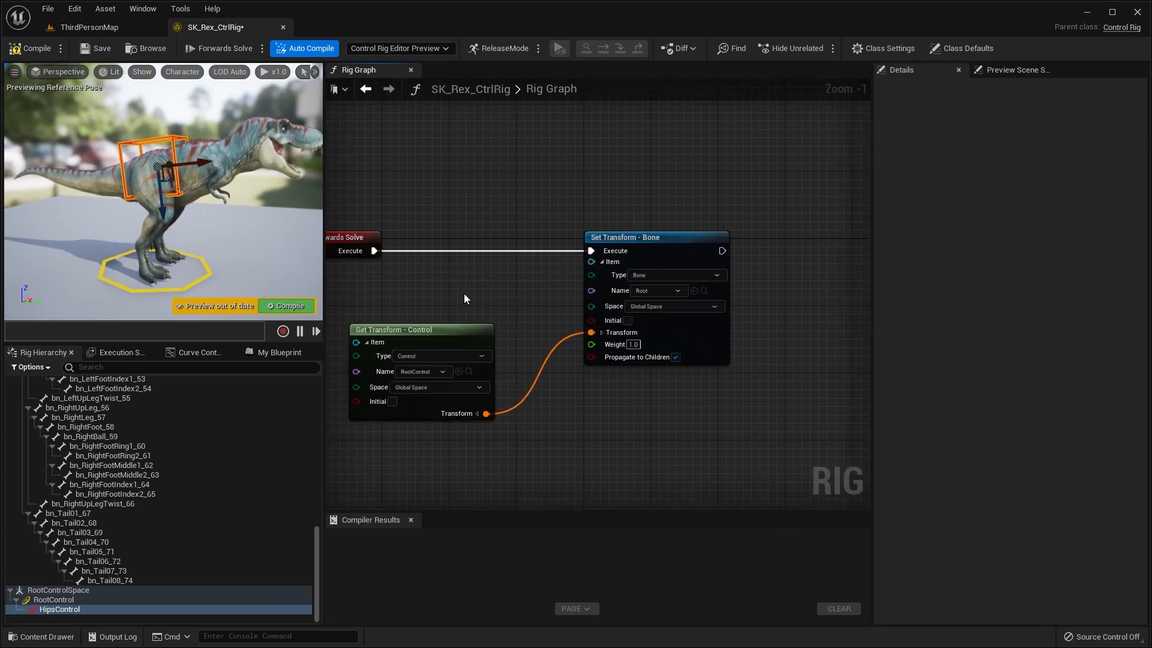
left_click(423, 329)
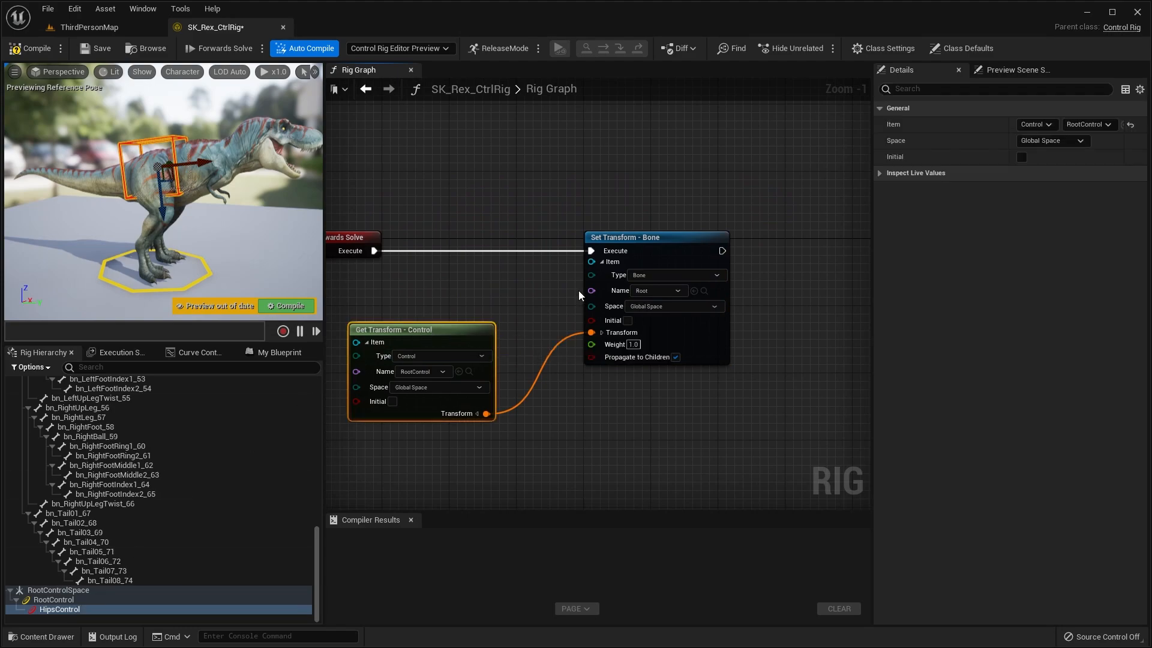
left_click(643, 238)
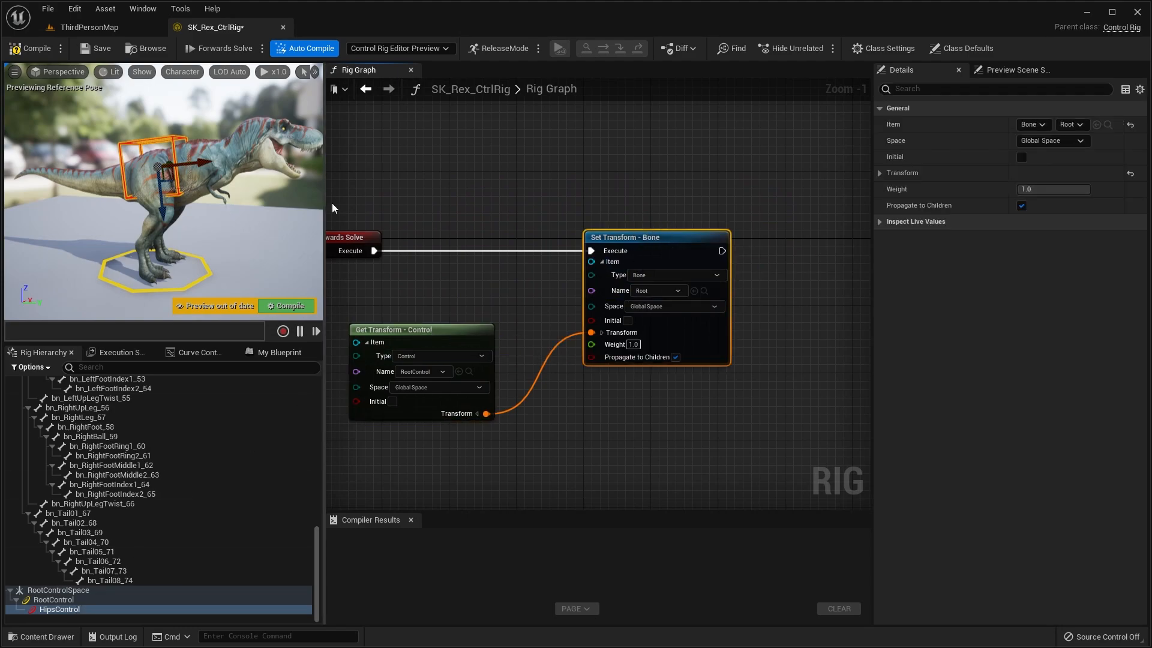
right_click_drag(688, 195, 568, 188)
- Add a Get Control node for HipsControl to the rig graph, below and beyond the Root bone's Set Transform node
left_click(64, 610)
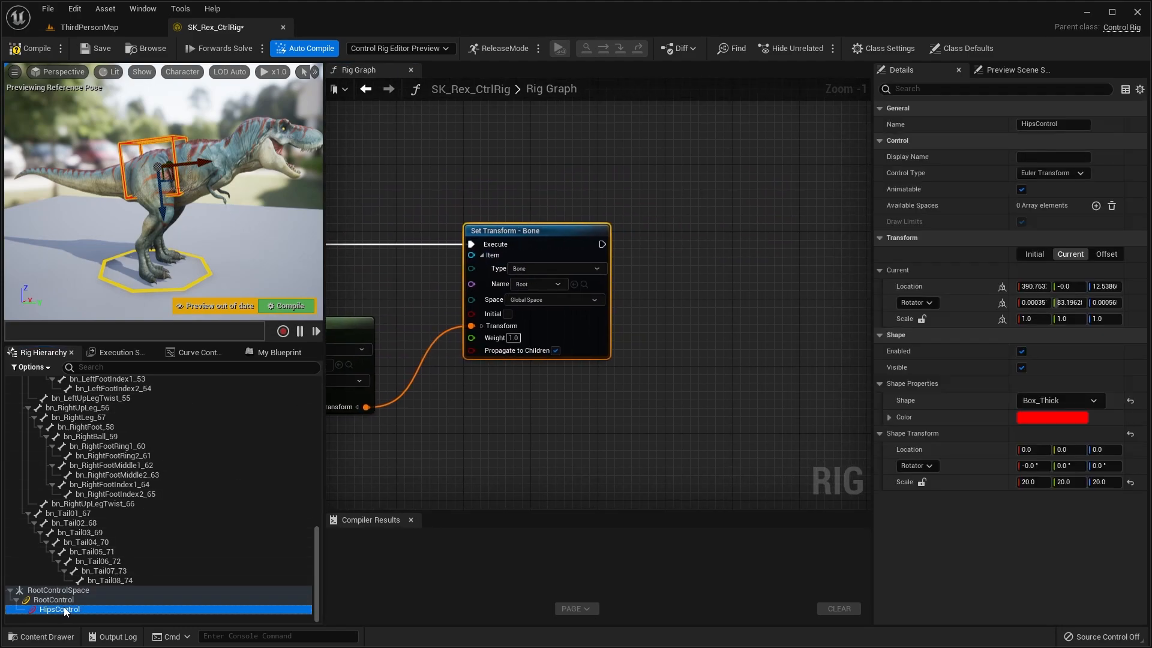
left_click_drag(538, 490, 631, 371)
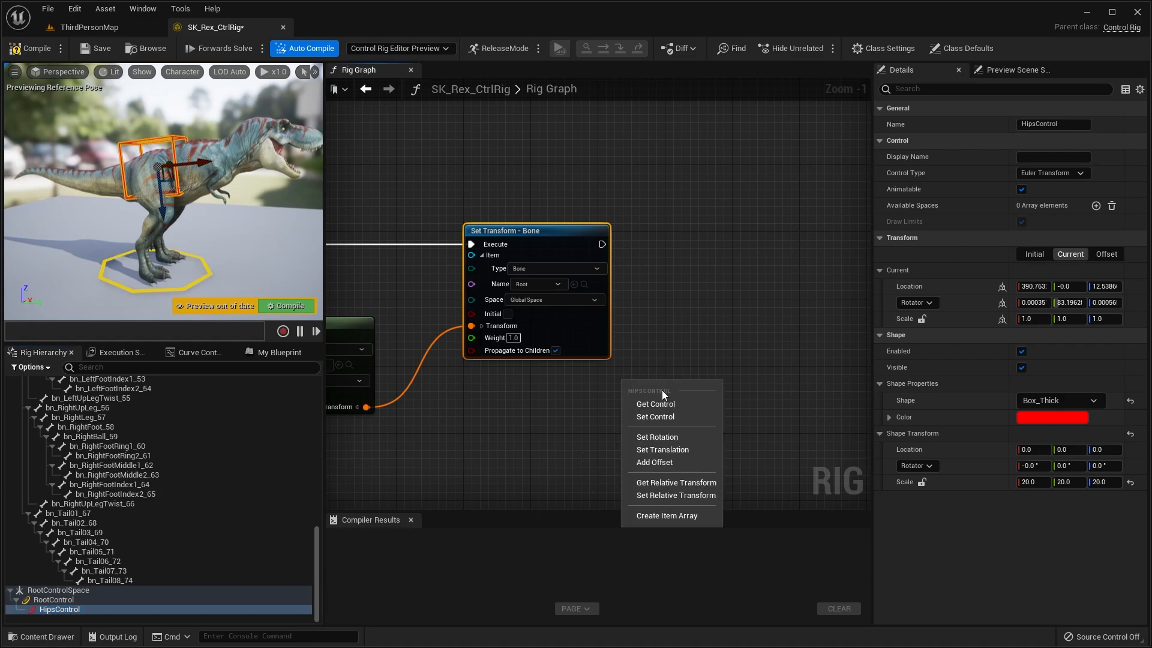
left_click(651, 404)
right_click_drag(700, 367, 638, 408)
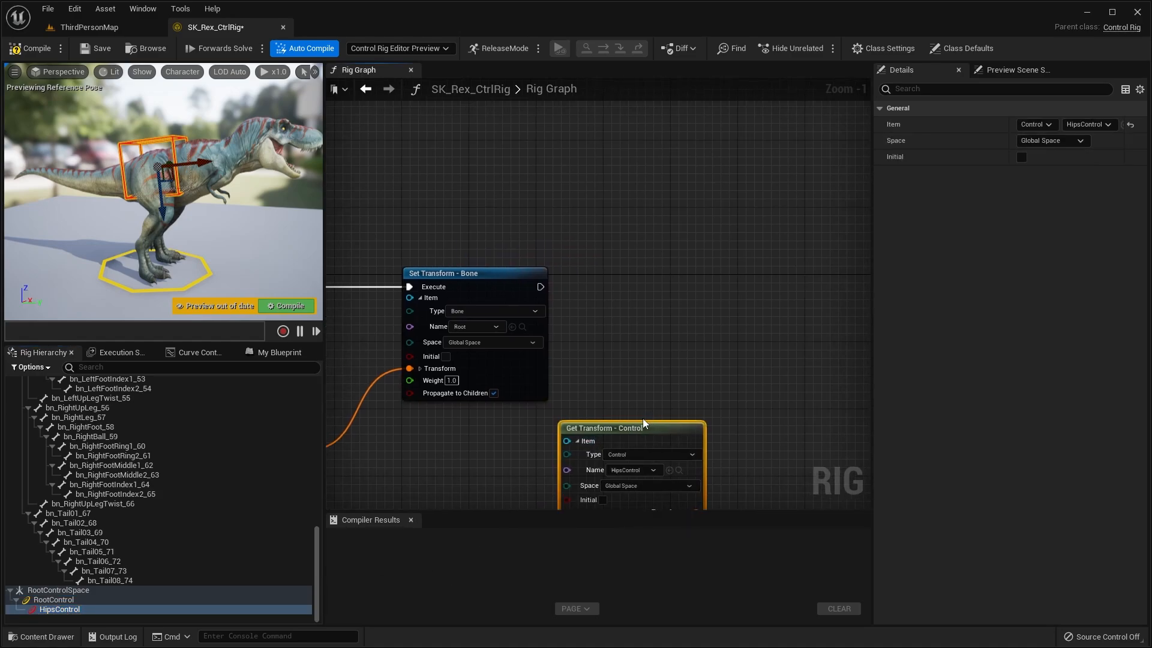
left_click_drag(643, 422, 634, 408)
right_click_drag(505, 326, 512, 290)
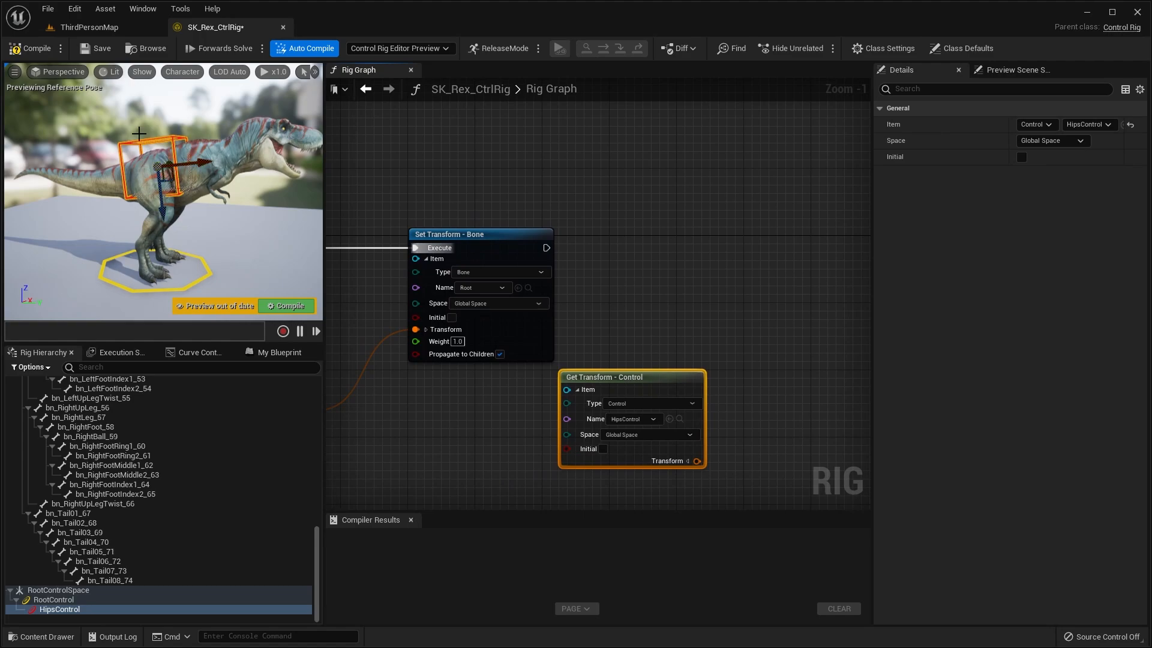
- Add a Set Bone node for the bn_Hips bone to the rig graph, beside the HipsControl getter
left_click(172, 141)
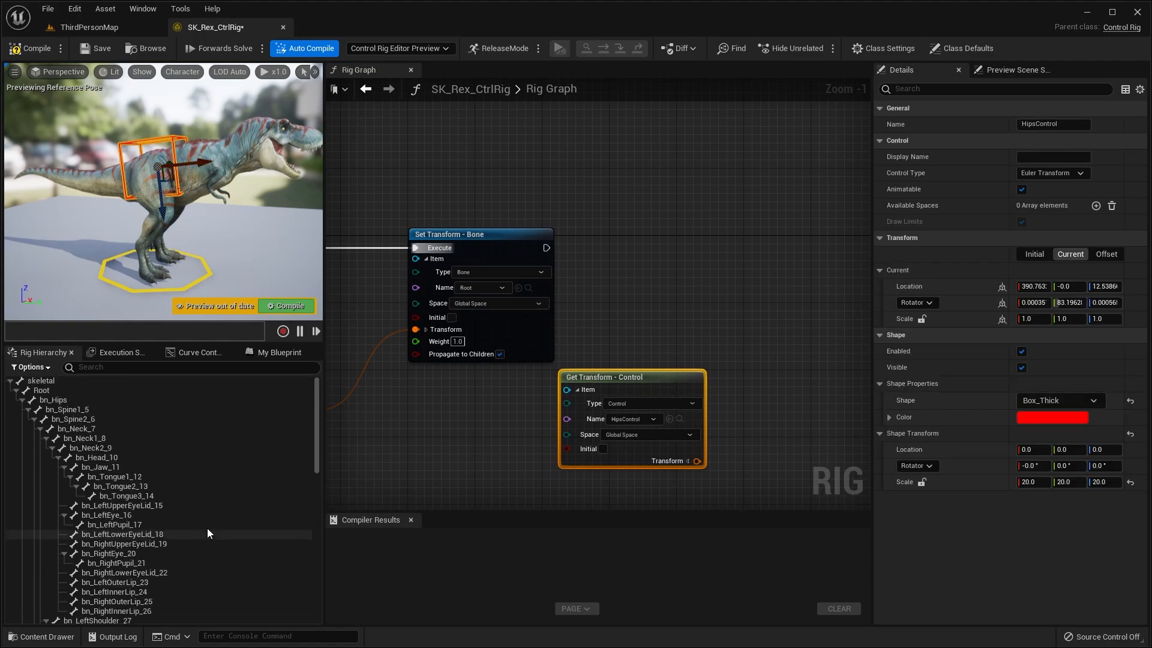
left_click(77, 401)
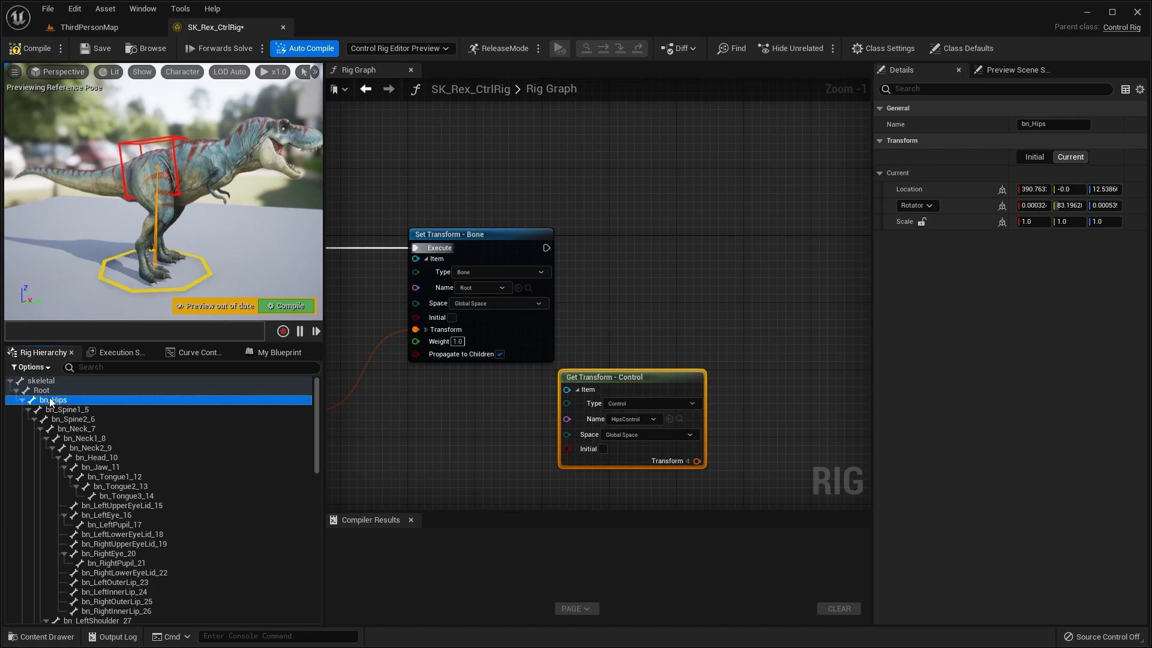
left_click_drag(671, 286, 720, 279)
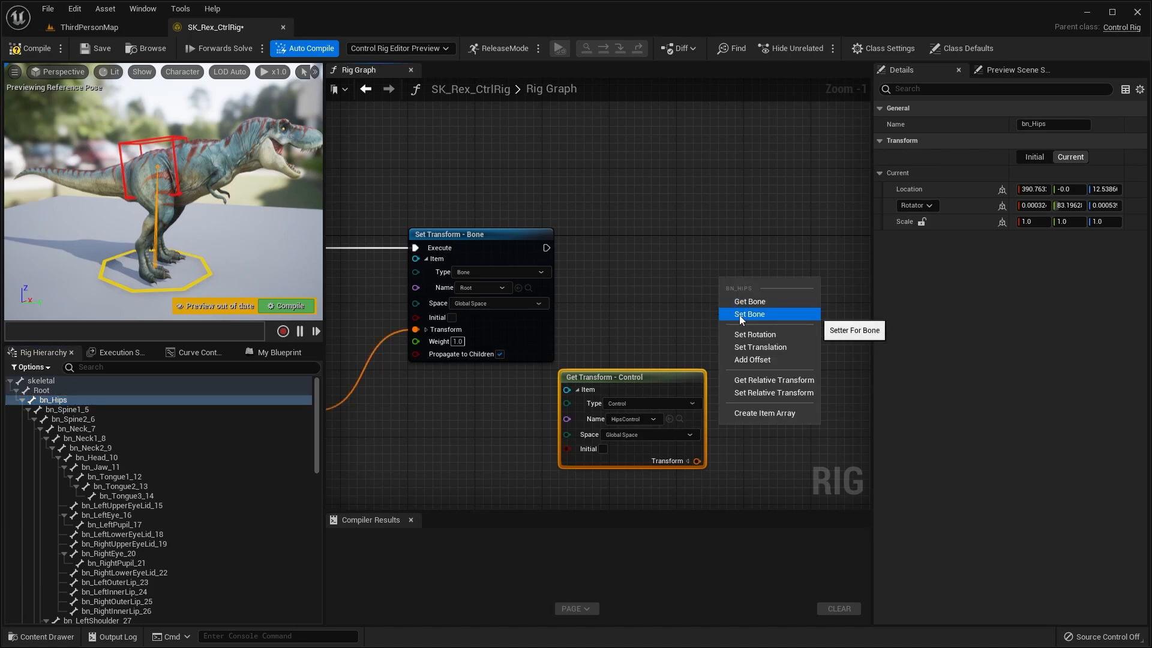
left_click(761, 314)
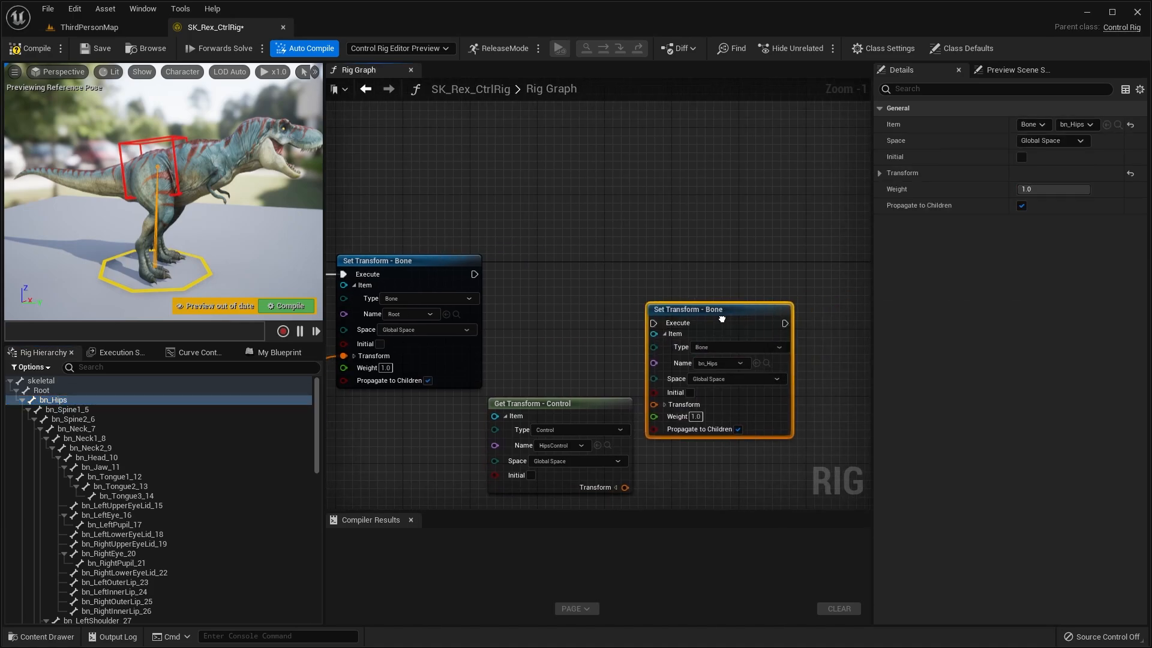
- Connect the HipsControl transform and the Root setter's execution to the bn_Hips setter, then compile and save the rig
left_click_drag(618, 488, 699, 364)
left_click_drag(468, 274, 705, 274)
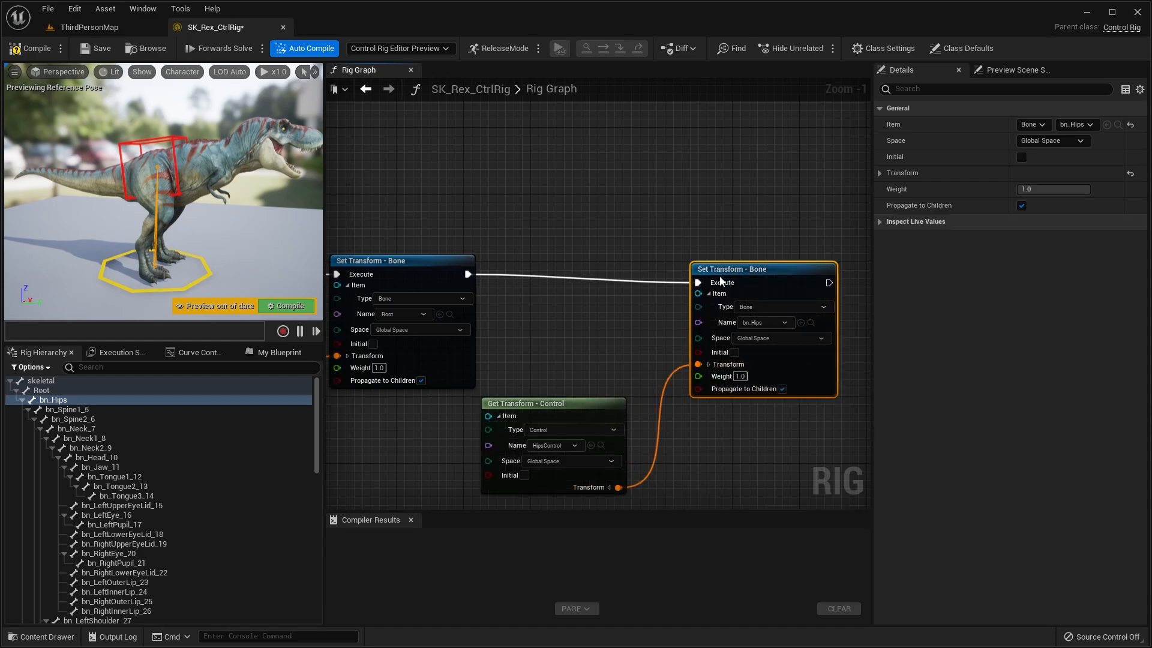
left_click(39, 51)
left_click(101, 52)
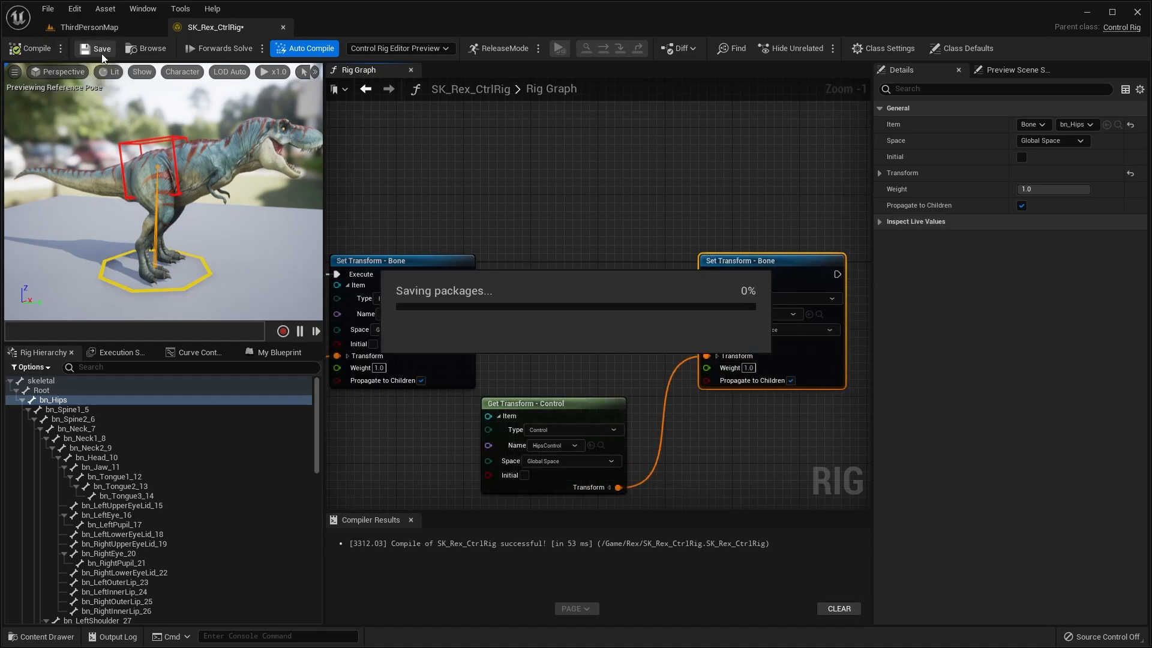
- Test HipsControl by moving it in the viewport, and compile to return it to its initial position
left_click_drag(194, 150, 174, 238, "alt")
left_click(172, 153)
right_click_drag(199, 200, 143, 200)
left_click(41, 49)
right_click_drag(145, 148, 107, 144)
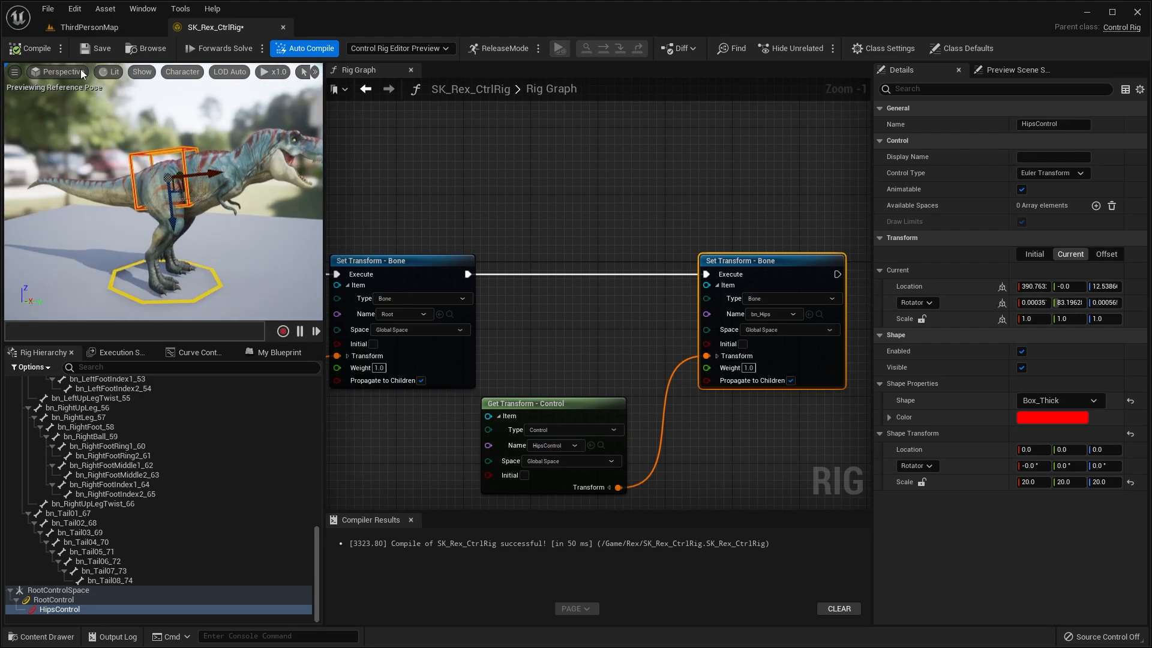
- Lower HipsControl in the viewport to check the leg deformation, compile to reset the pose, and save the rig
right_click_drag(189, 141, 108, 139)
right_click_drag(144, 236, 211, 159)
left_click_drag(191, 150, 191, 192)
right_click_drag(191, 192, 225, 168)
left_click(38, 50)
left_click(84, 50)
mouse_move(164, 142)
right_mouse_down()
mouse_move(183, 137)
mouse_move(164, 141)
mouse_move(178, 126)
right_mouse_up()
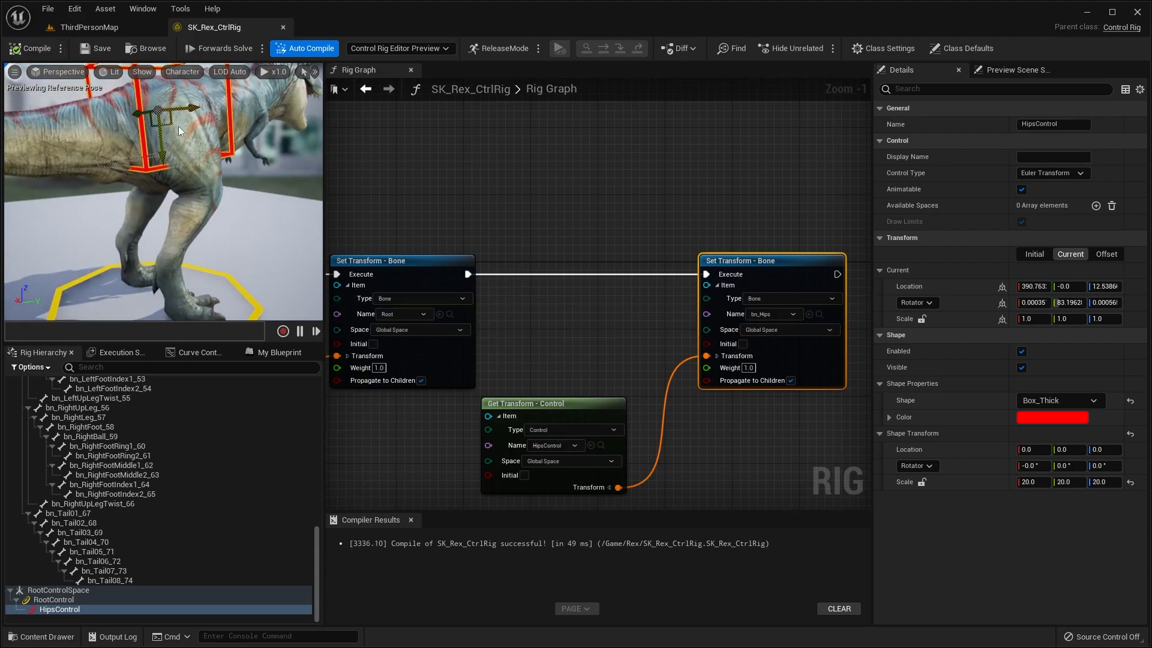
mouse_move(173, 229)
right_mouse_down()
mouse_move(157, 228)
mouse_move(174, 226)
right_mouse_up()
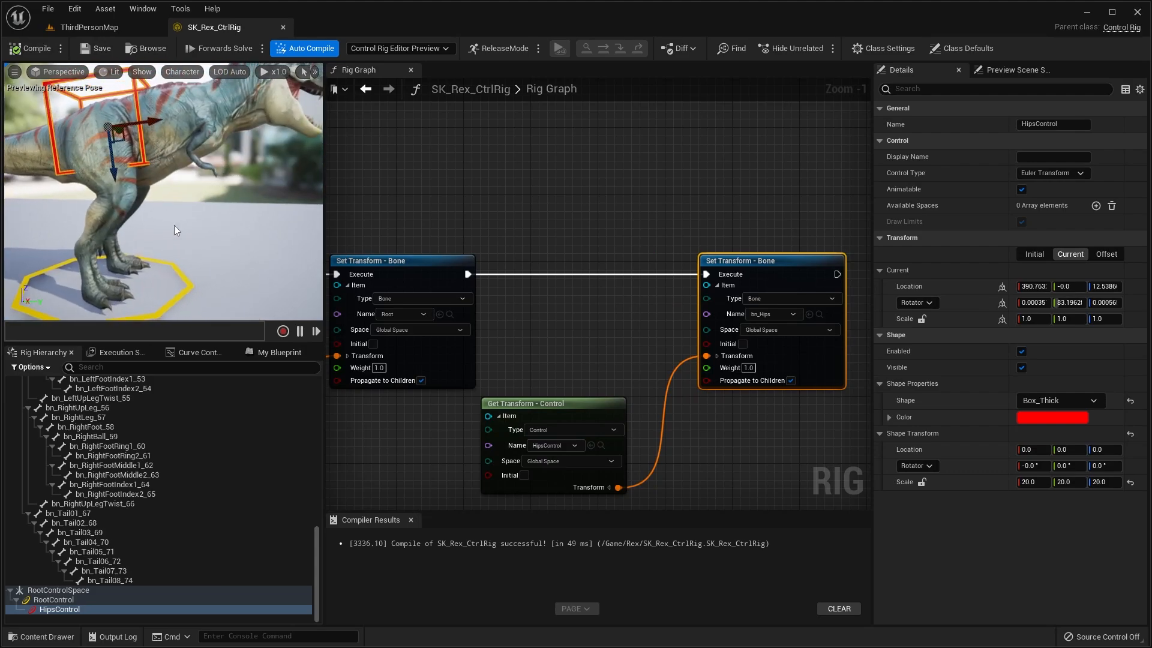
- Move HipsControl in the viewport to check how the feet and legs follow the hips, and compile to reset the pose
right_click_drag(102, 276, 88, 270)
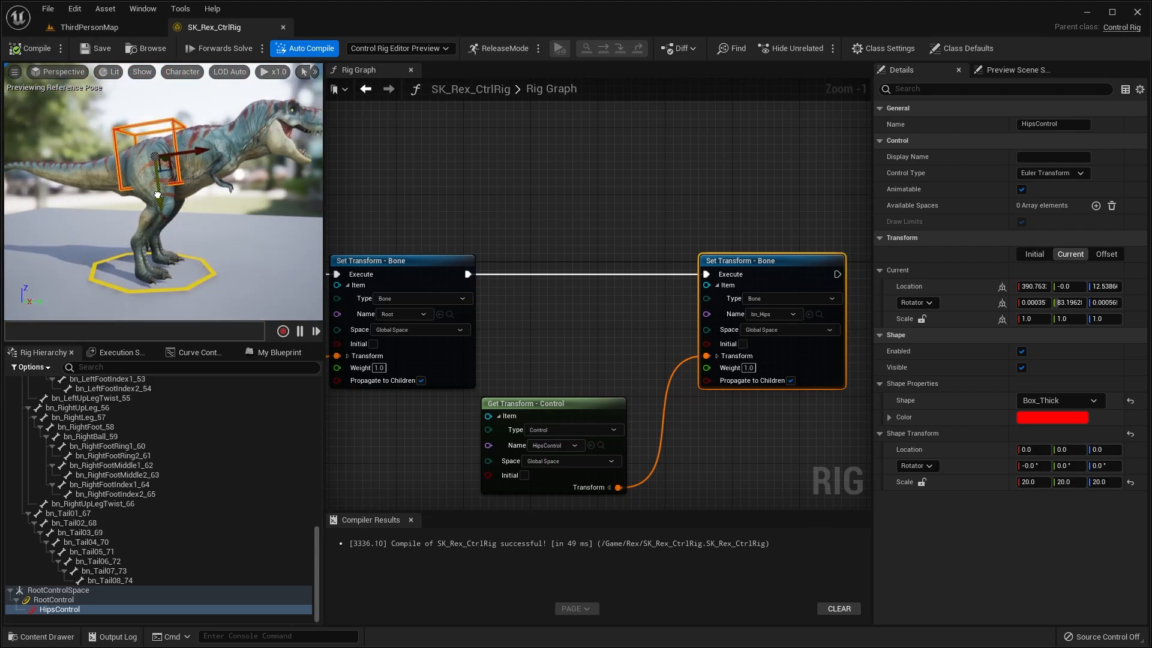
mouse_move(159, 194)
left_mouse_down()
mouse_move(168, 242)
mouse_move(164, 191)
mouse_move(148, 175)
left_mouse_up()
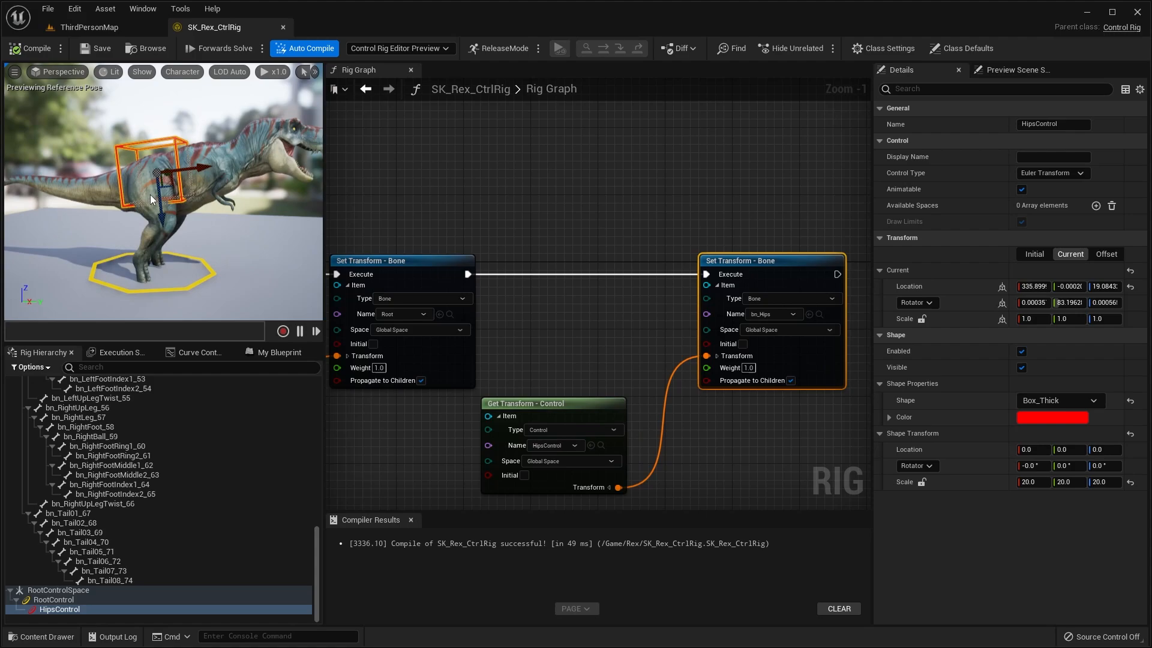
right_click_drag(156, 232, 157, 204)
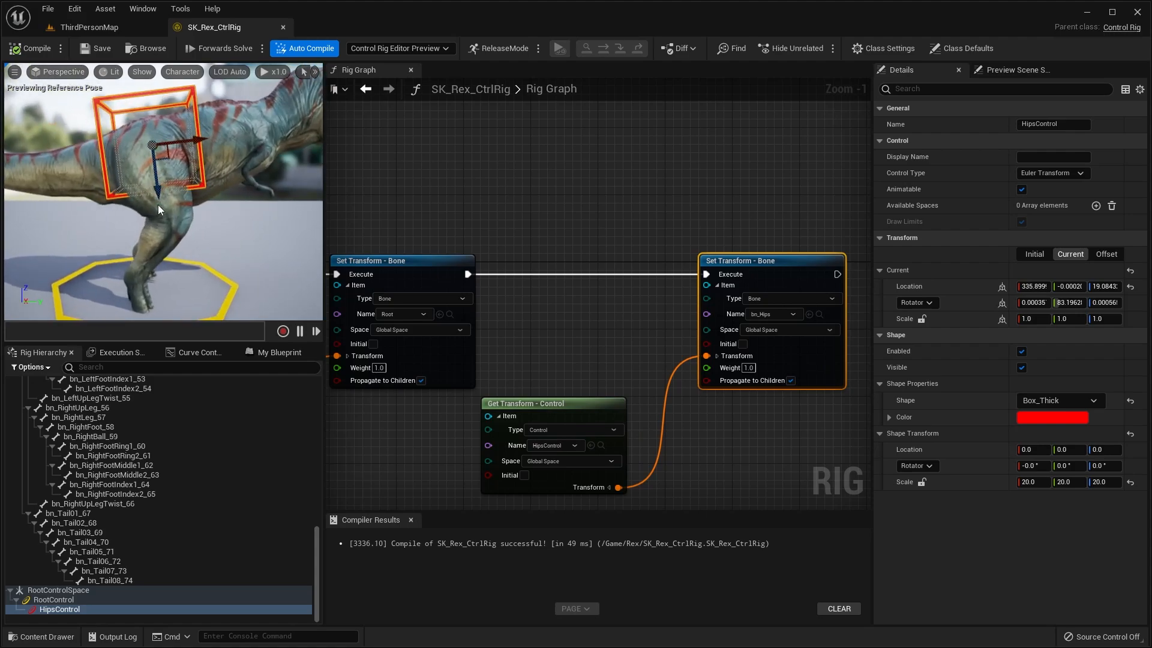
left_click(35, 49)
right_click_drag(148, 244, 154, 251)
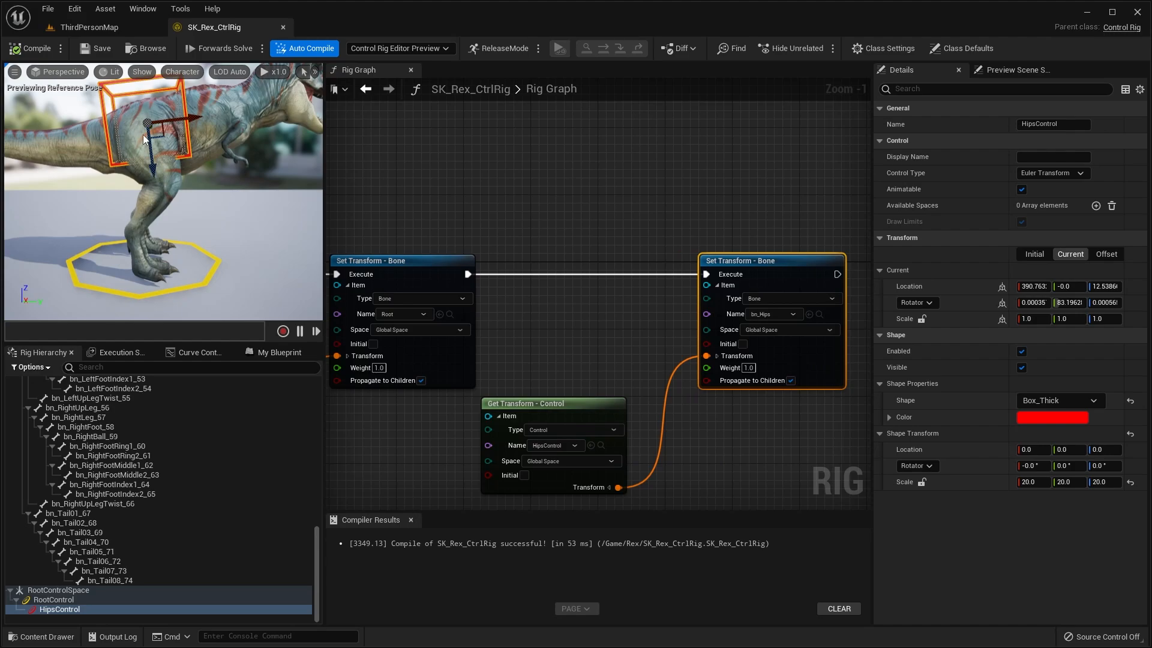
left_click_drag(176, 179, 158, 180, "alt")
- Move the two control getters and two bone setters together, farther away from the Forwards Solve node
left_click_drag(347, 186, 769, 367)
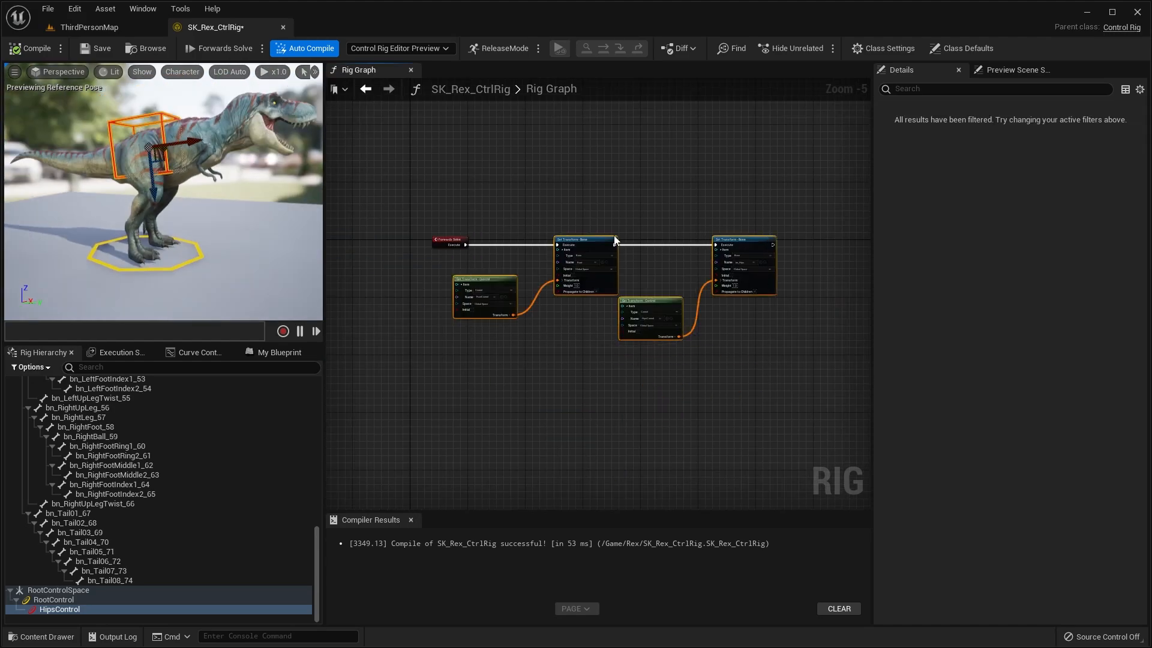
left_click_drag(597, 243, 661, 239)
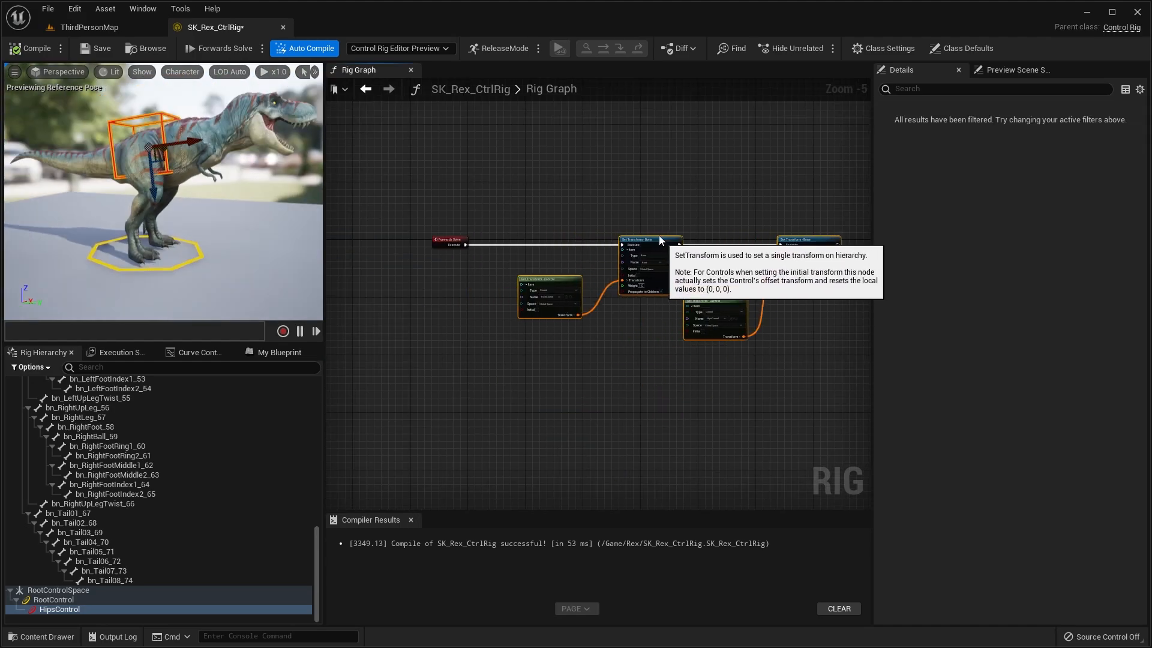
scroll(661, 239, "up", 1)
right_click_drag(662, 239, 629, 302)
- Frame the four getter and setter nodes in a comment box titled "Root and Hips Control"
left_click_drag(493, 236, 807, 433)
right_click_drag(808, 433, 770, 366)
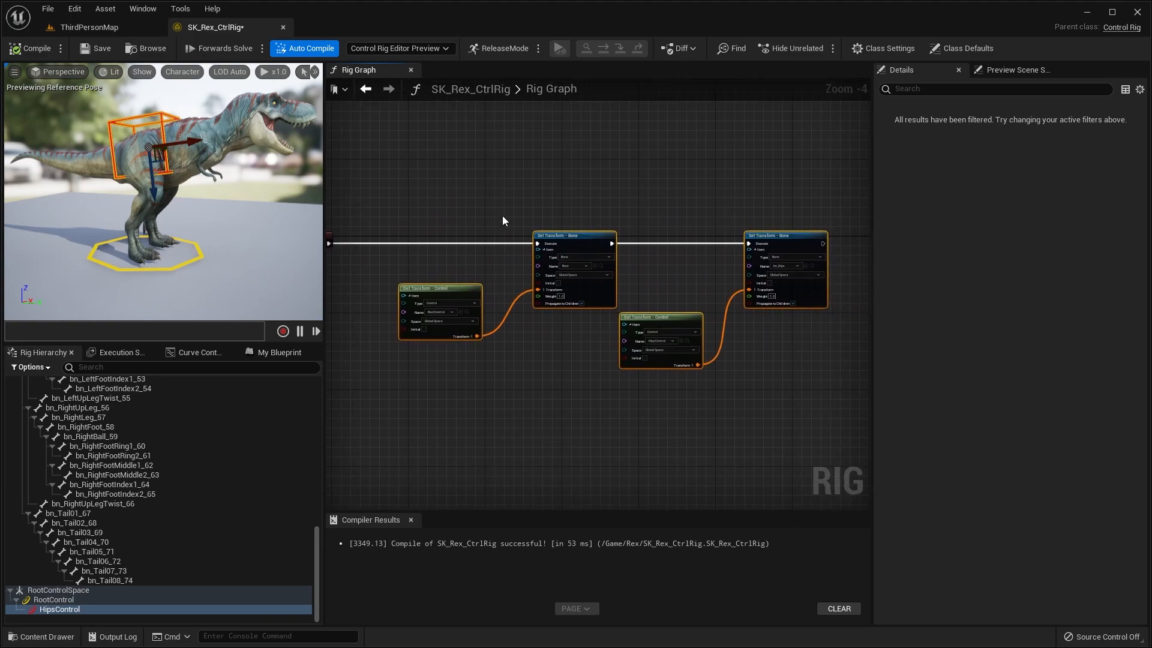
left_click_drag(435, 175, 774, 360)
key("c")
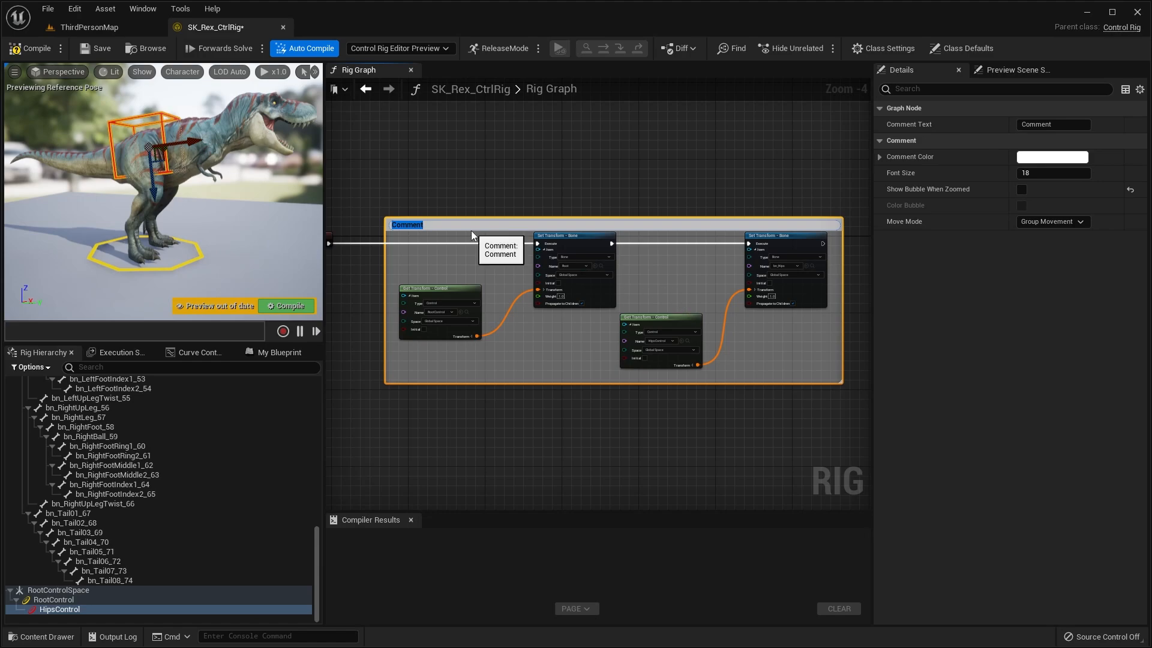
type("Root and Hips Control")
key("Return")
- Place the Root and Hips Control comment group higher than the Forwards Solve node and save the rig
scroll(559, 206, "down", 2)
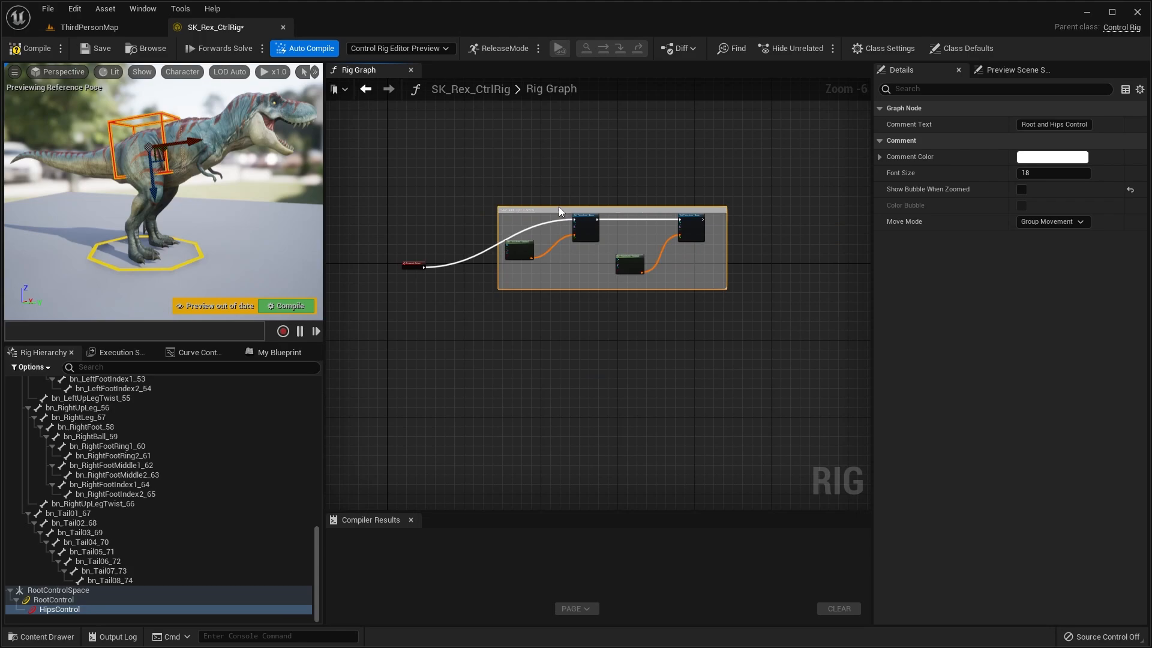
left_click(518, 322)
right_click_drag(501, 296, 575, 276)
scroll(575, 276, "up", 2)
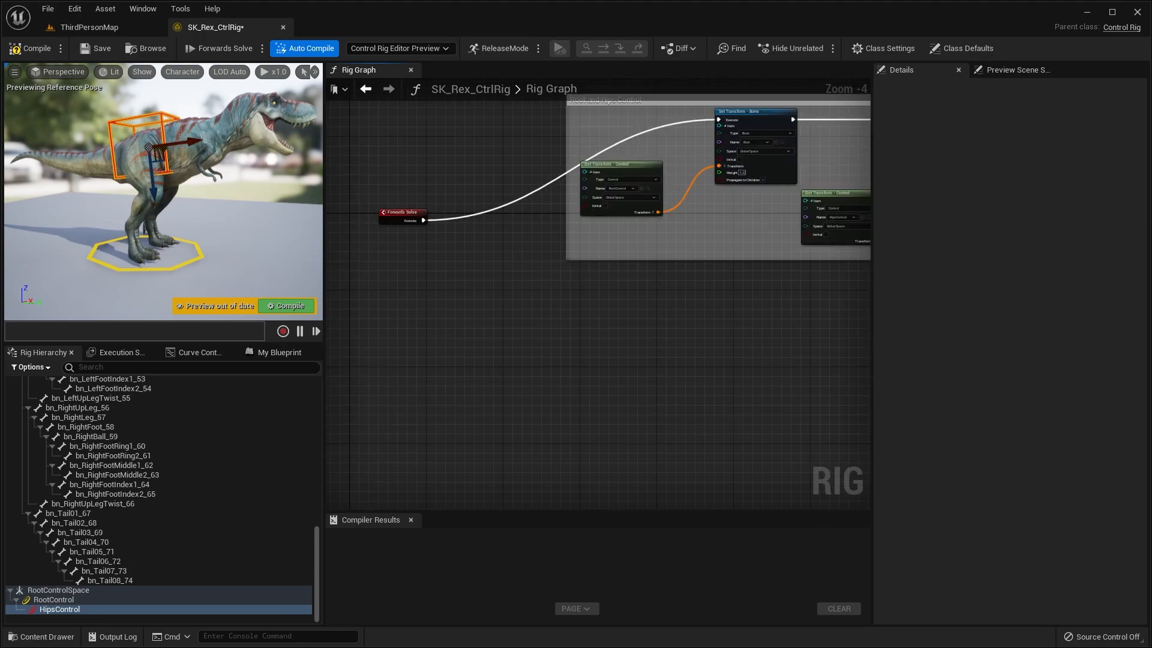
mouse_move(188, 225)
right_mouse_down()
mouse_move(210, 225)
mouse_move(188, 224)
right_mouse_up()
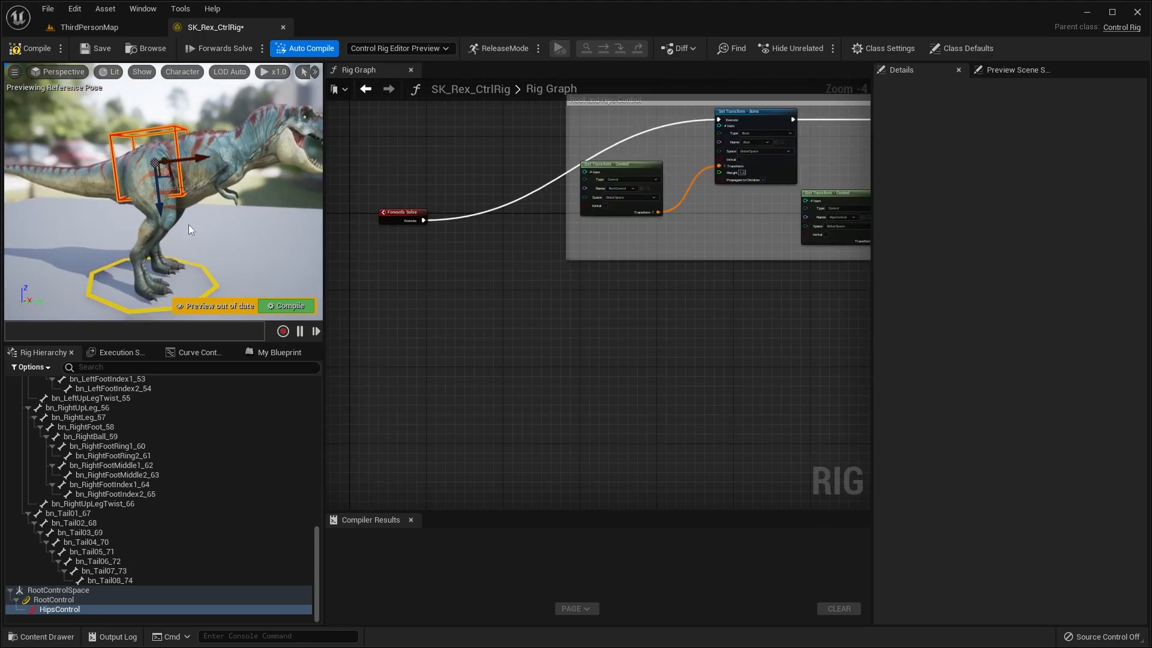
right_click_drag(527, 304, 419, 253)
key("ctrl+s")
- Add a Basic IK node in the empty graph area below the Root and Hips Control comment group
right_click(577, 296)
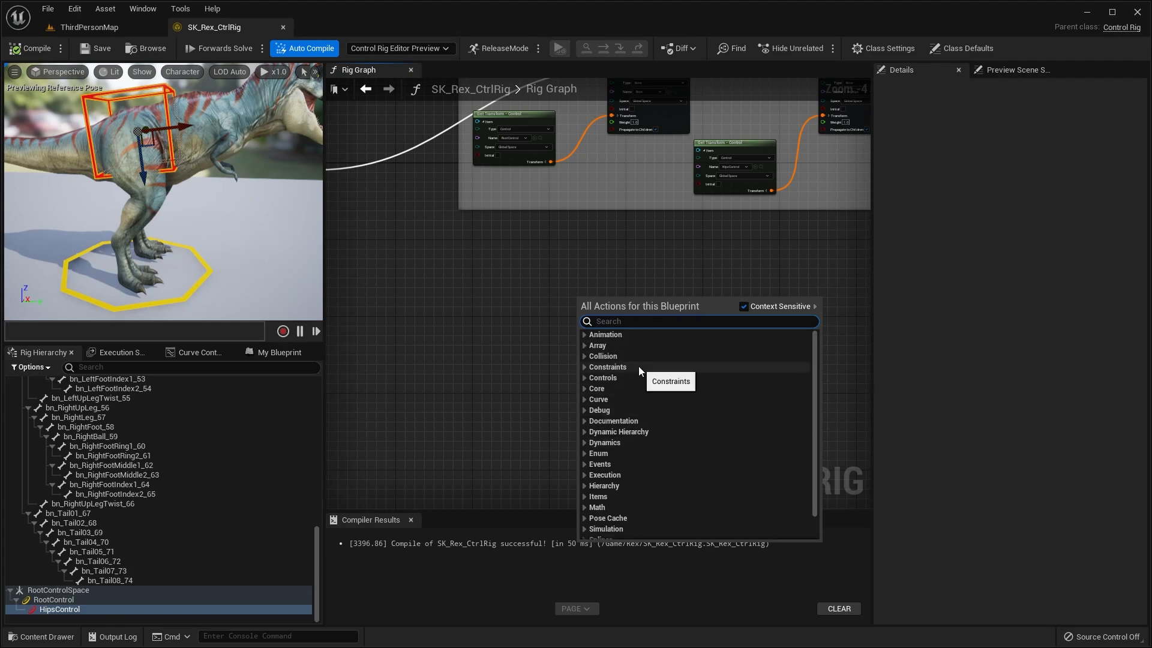
type("basic")
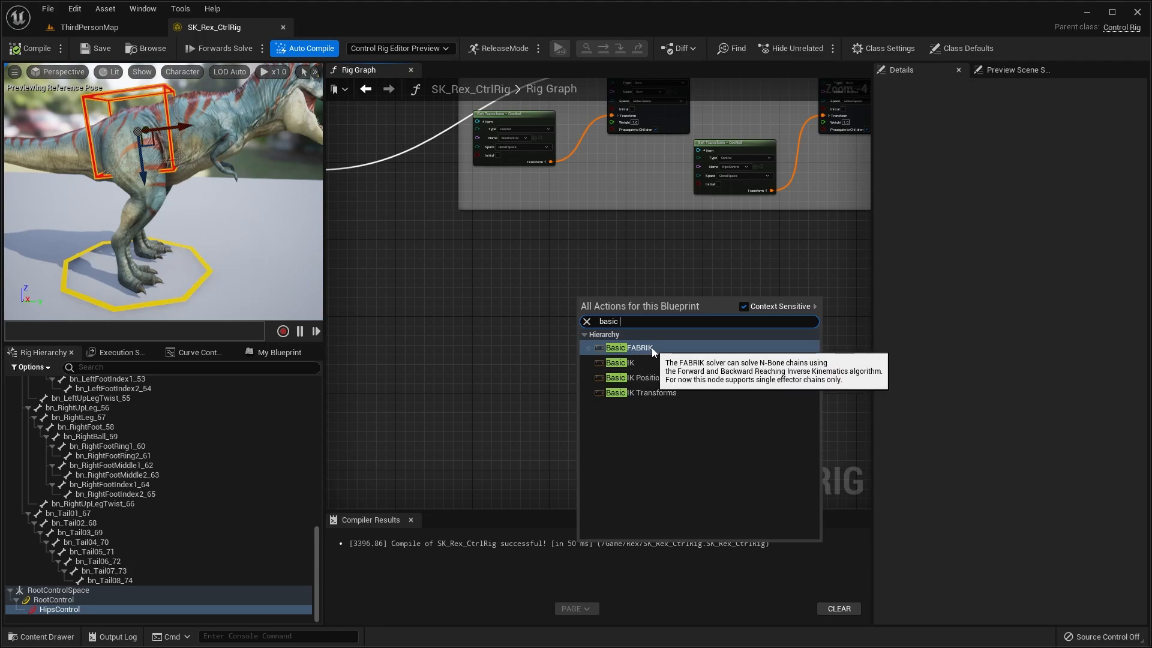
left_click(621, 363)
scroll(613, 312, "up", 3)
right_click_drag(613, 312, 625, 202)
scroll(625, 202, "down", 1)
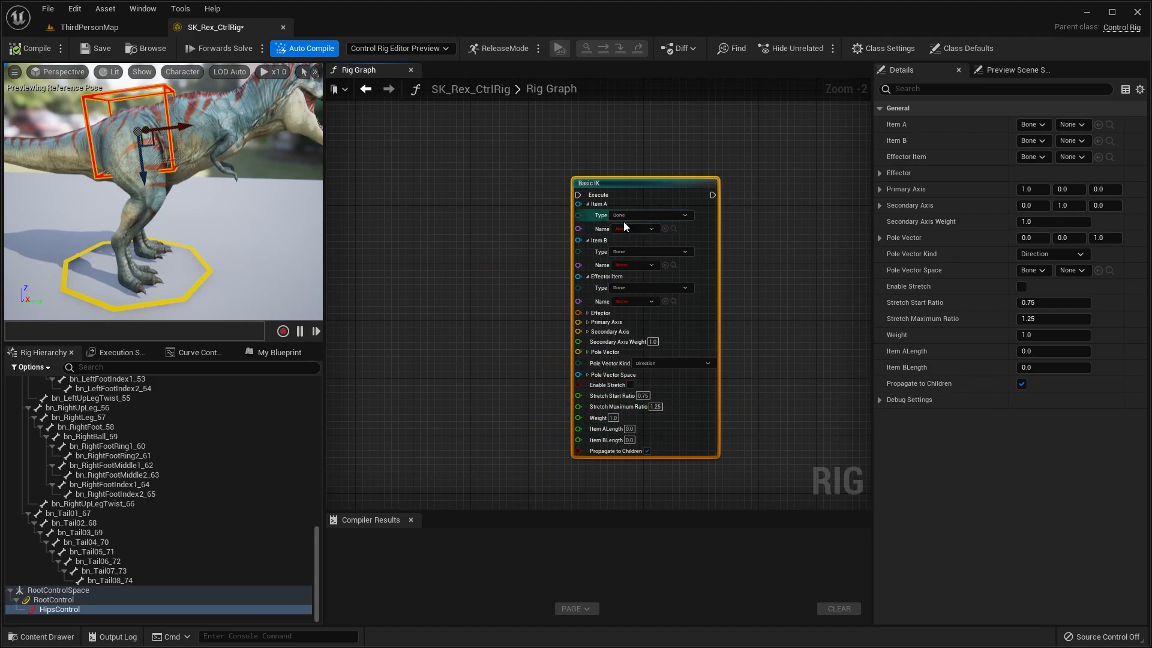
- Examine the Basic IK node's Item A, Item B and Effector Item inputs and the T-rex's legs in the viewport
scroll(584, 394, "up", 2)
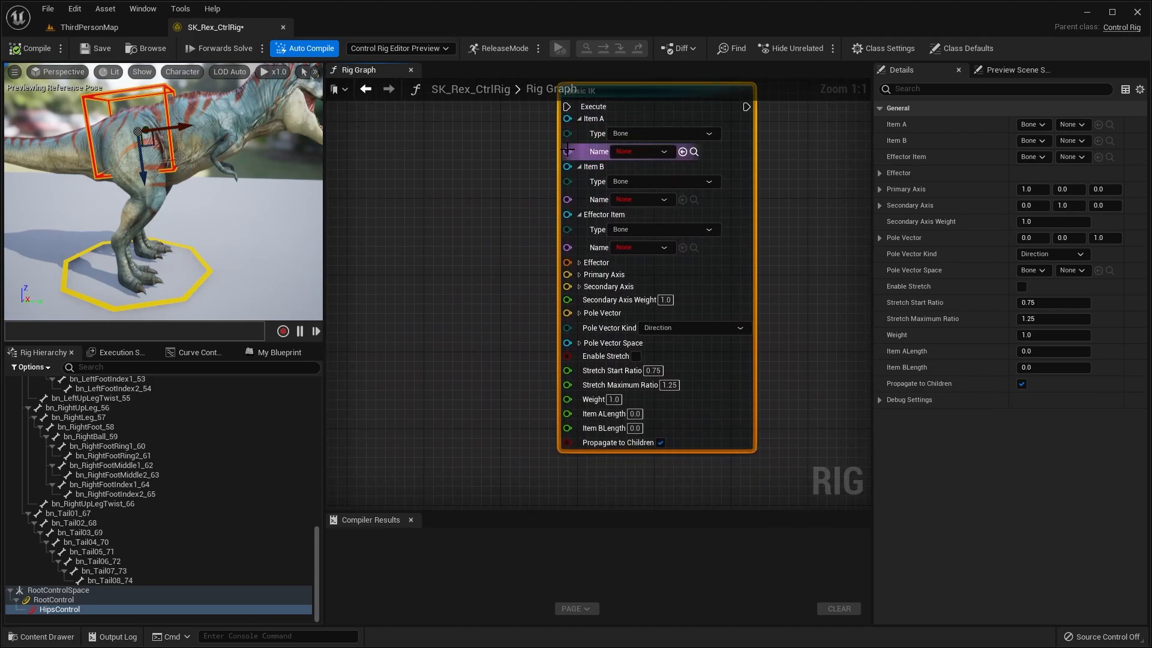
right_click_drag(571, 168, 566, 235)
right_click_drag(571, 380, 545, 367)
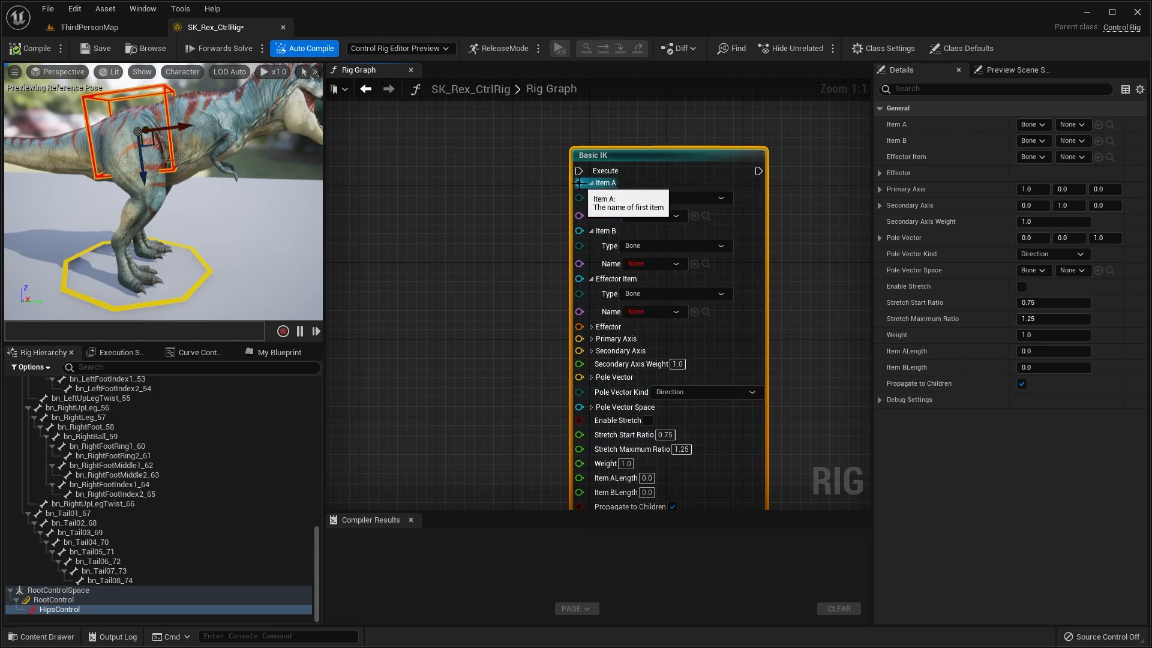
right_click_drag(590, 326, 616, 348)
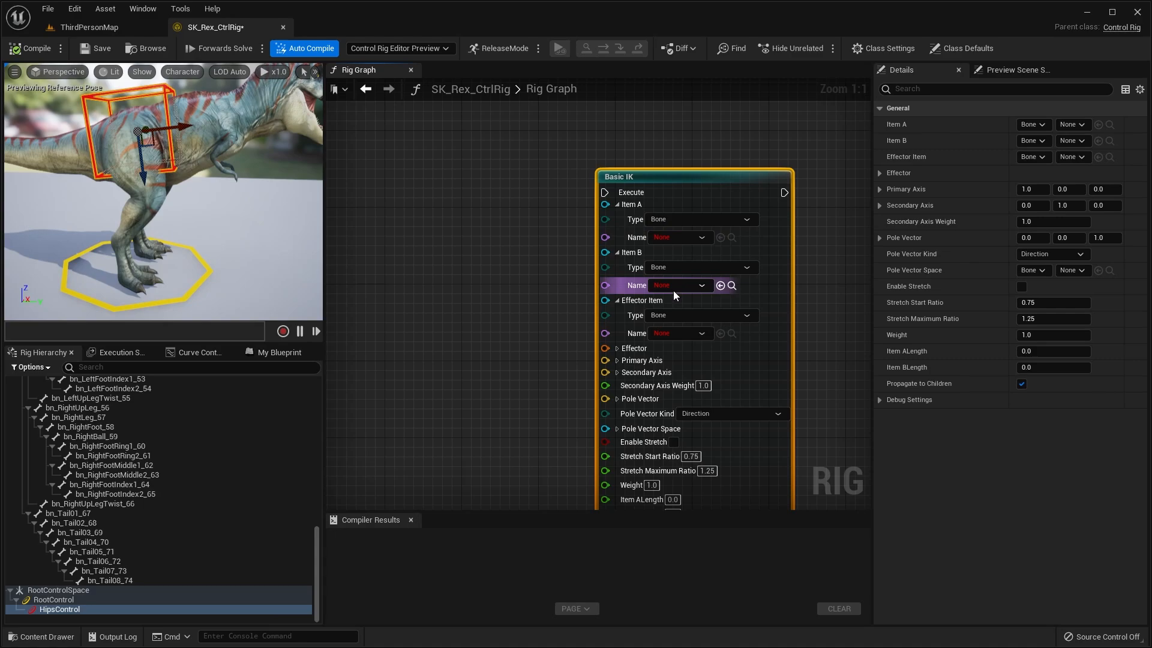
mouse_move(235, 194)
right_mouse_down()
mouse_move(252, 182)
mouse_move(221, 185)
right_mouse_up()
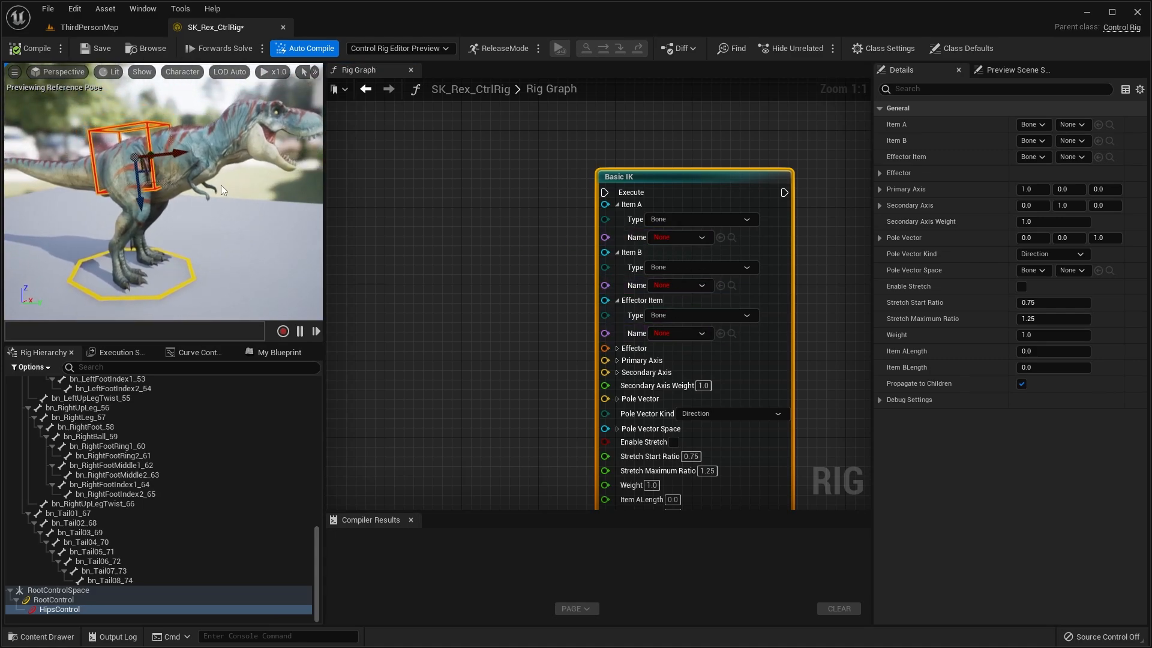
scroll(221, 185, "up", 5)
right_click_drag(122, 225, 150, 229)
right_click_drag(527, 230, 480, 219)
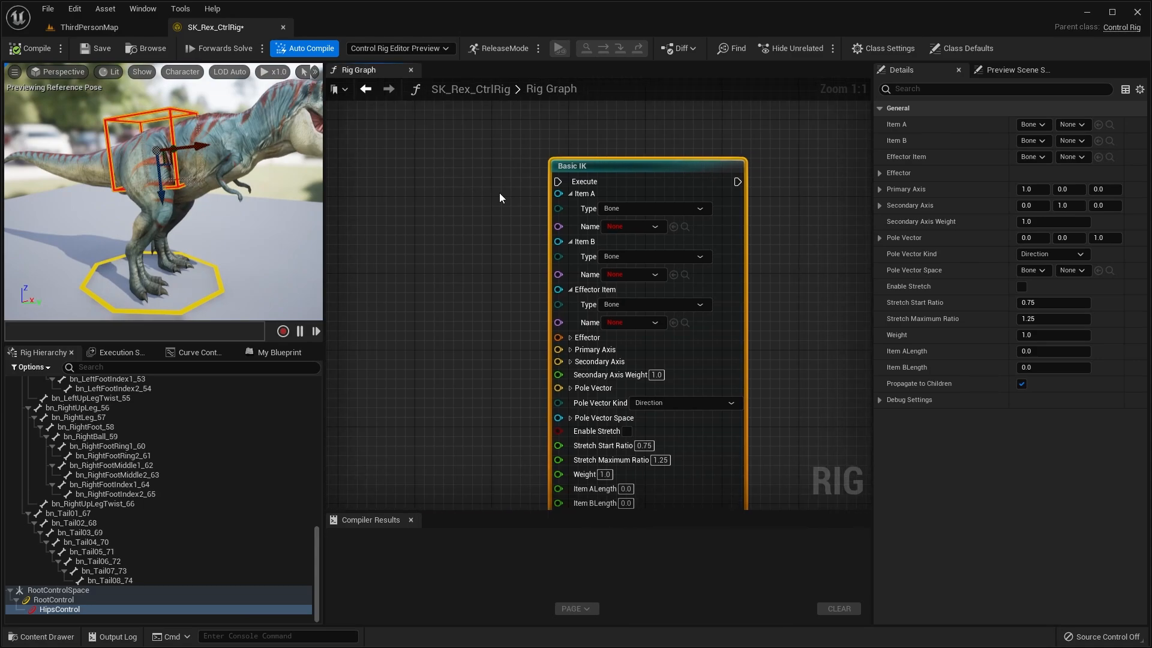
scroll(239, 139, "up", 4)
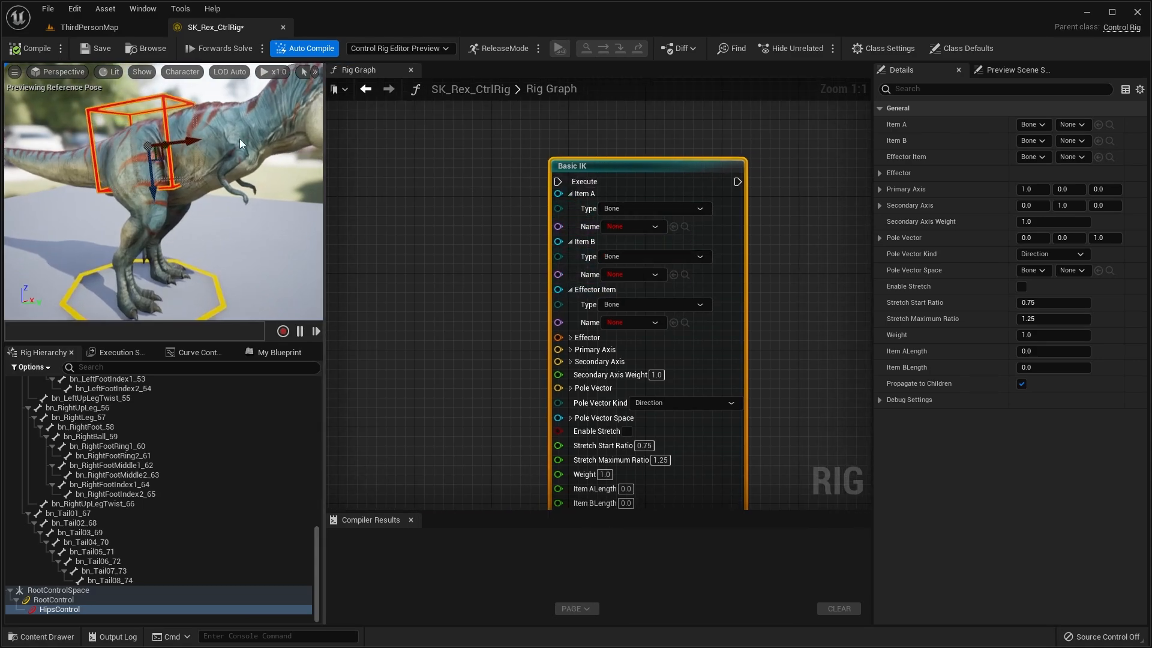
- Inspect the neck, head and spine bones by selecting them one after another in the rig hierarchy
scroll(172, 426, "up", 15)
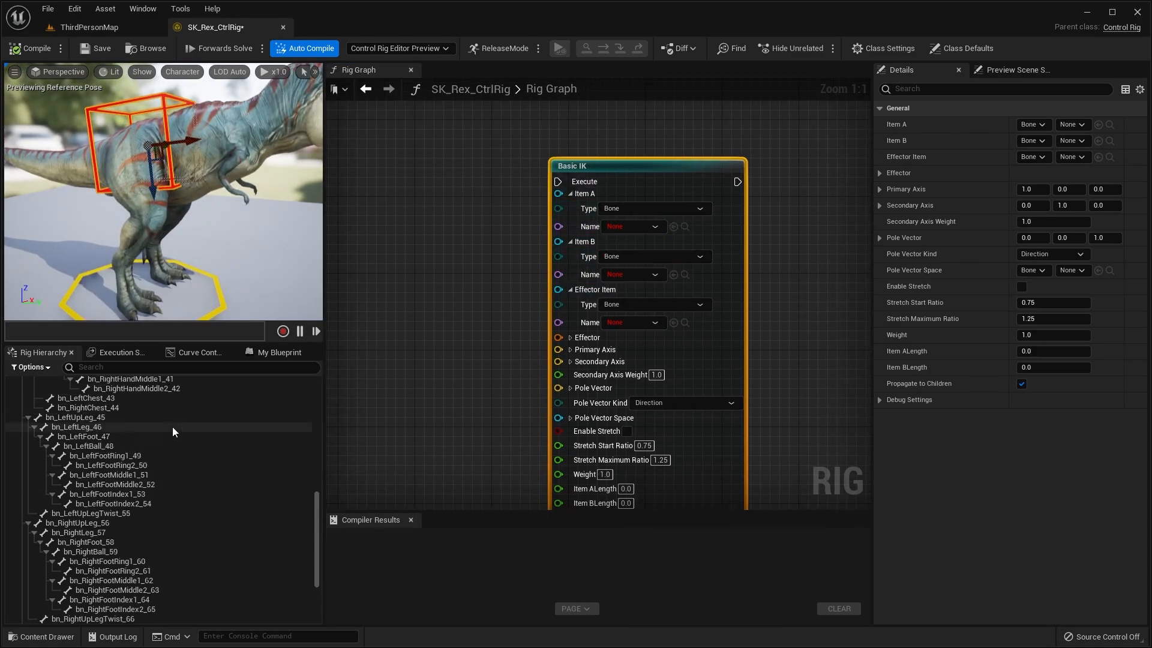
left_click(96, 457)
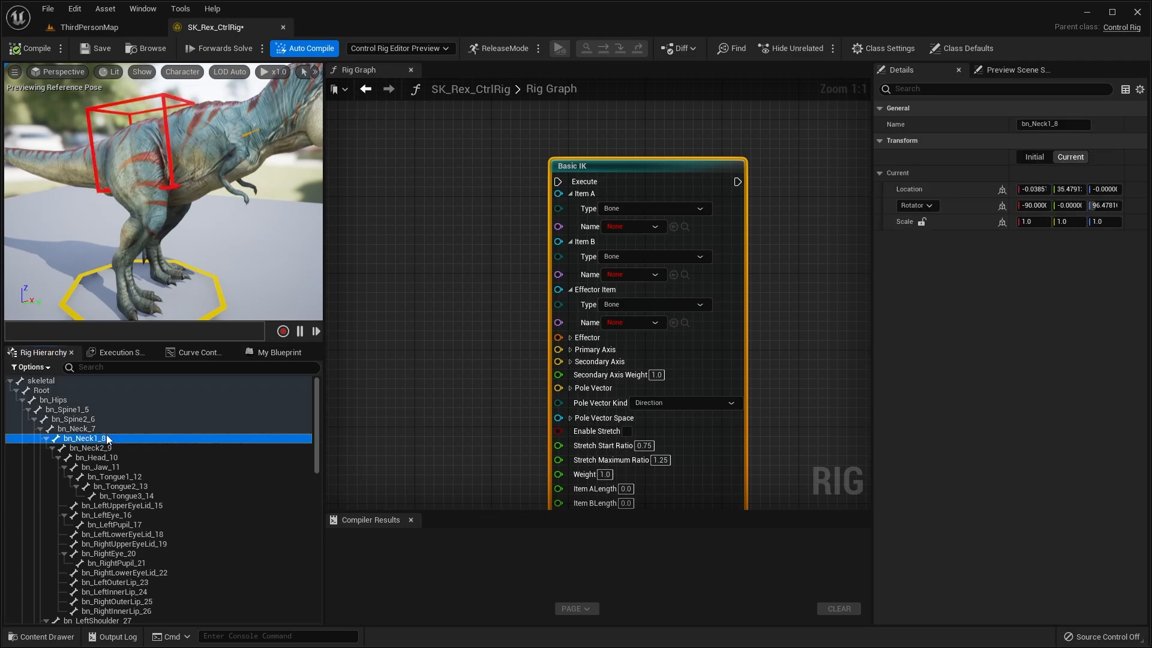
left_click(126, 496)
left_click(130, 525)
left_click(121, 458)
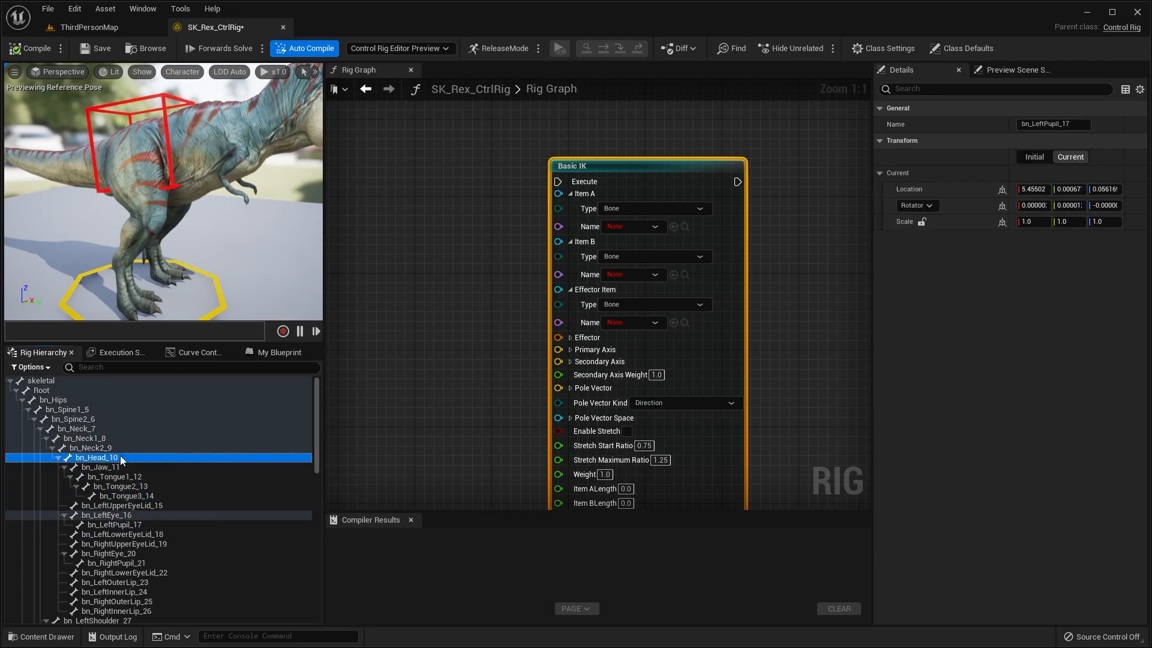
left_click(105, 430)
left_click(104, 421)
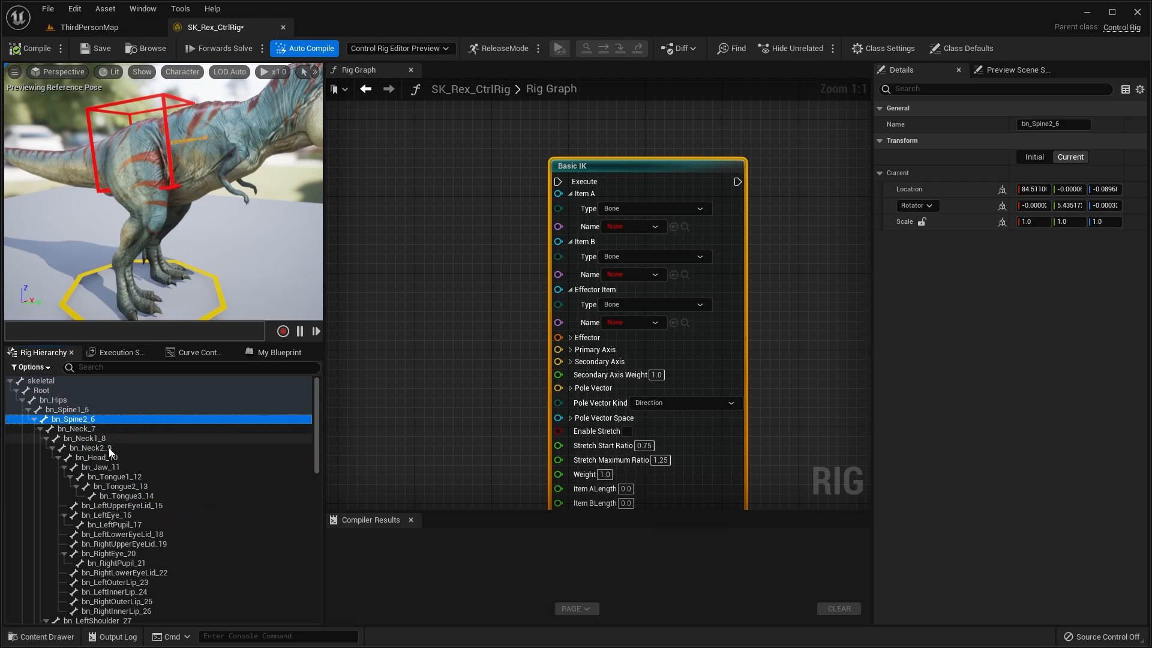
left_click(210, 111)
- Set the viewport's bone drawing to All Hierarchy so the whole skeleton is drawn over the T-rex
left_click(191, 72)
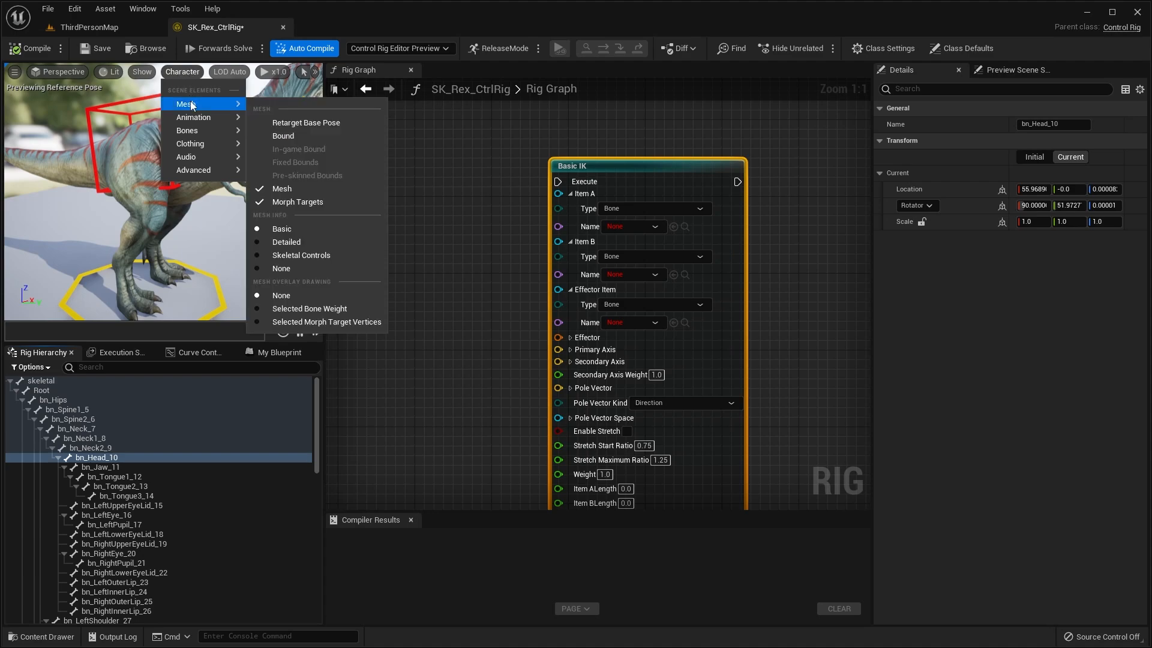
mouse_move(192, 132)
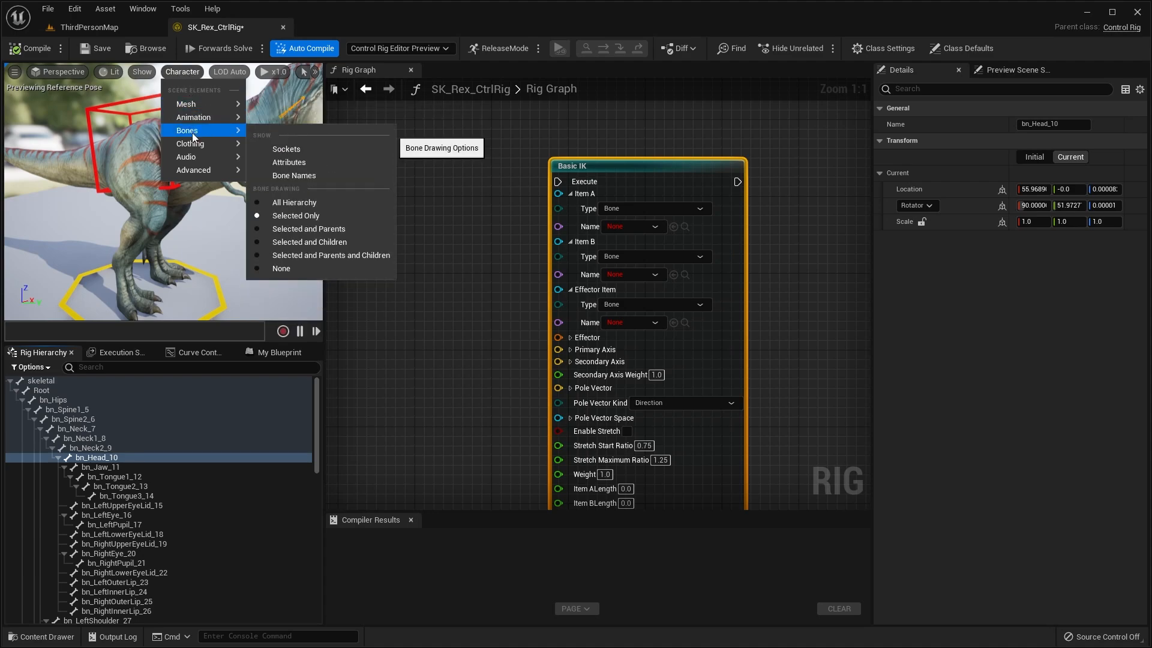
left_click(291, 204)
mouse_move(234, 167)
right_mouse_down()
mouse_move(270, 161)
mouse_move(252, 180)
mouse_move(234, 159)
mouse_move(204, 162)
mouse_move(225, 168)
mouse_move(204, 174)
right_mouse_up()
- Identify the right leg's bone chain in the viewport by selecting bn_RightUpLeg_56, bn_RightLeg_57 and bn_RightFoot_58 in turn
left_click(67, 173)
right_click_drag(90, 180, 111, 190)
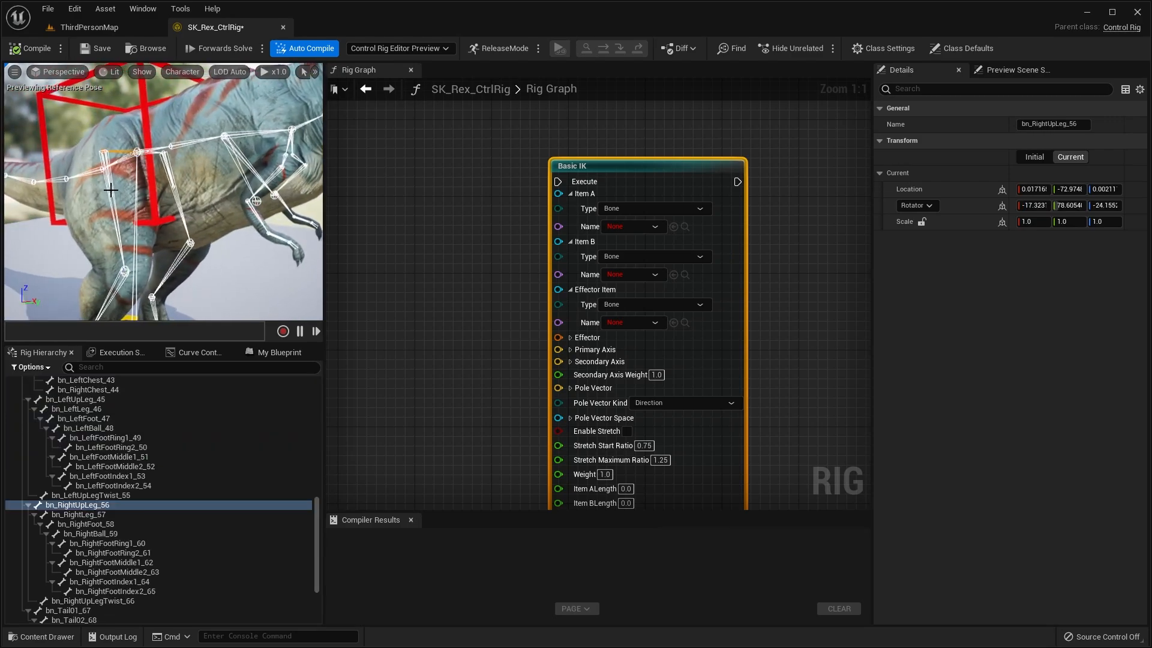
left_click(110, 189)
scroll(111, 191, "down", 4)
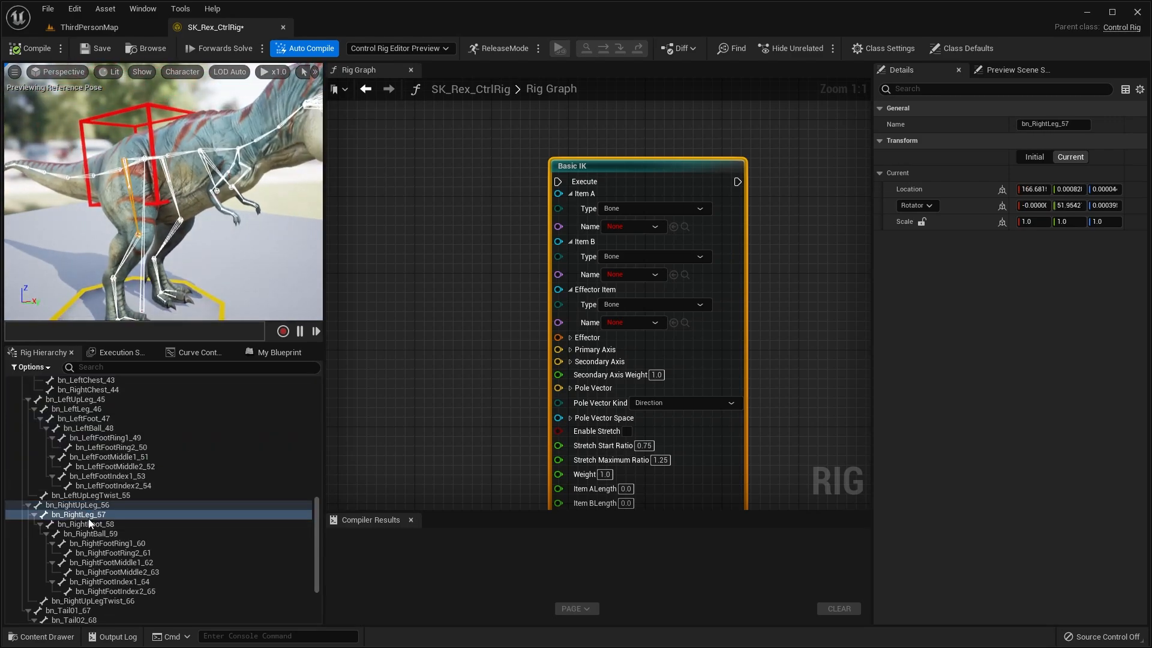
right_click_drag(148, 315, 144, 276)
left_click(137, 240)
right_click_drag(141, 231, 180, 150)
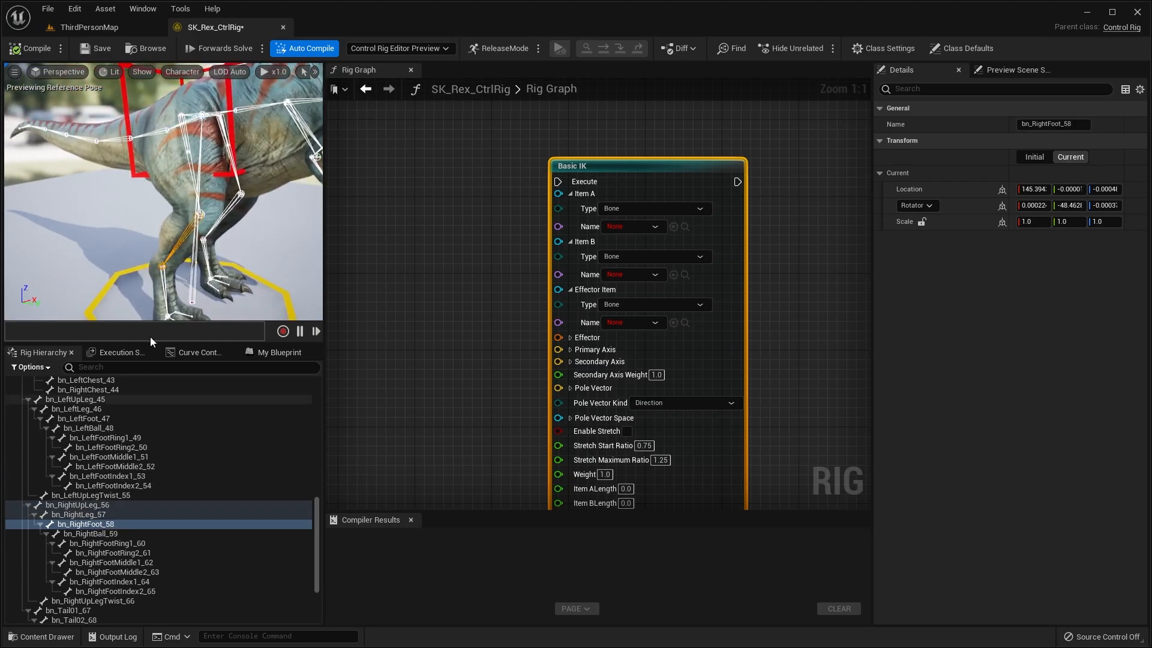
- Shift the Basic IK node up slightly and compare its item inputs with the T-rex's right leg bones
right_click_drag(171, 246, 259, 210)
right_click_drag(184, 158, 195, 171)
left_click_drag(616, 174, 615, 165)
right_click_drag(228, 157, 255, 159)
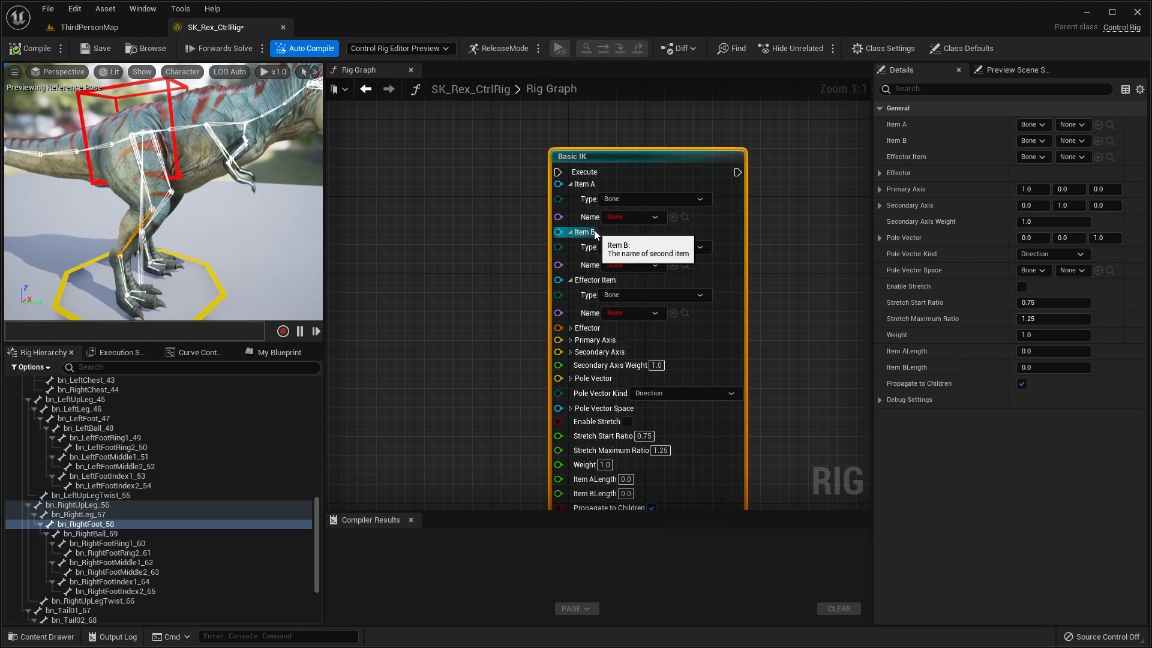
mouse_move(304, 187)
right_mouse_down()
mouse_move(288, 180)
mouse_move(314, 175)
right_mouse_up()
- Recheck the right leg chain from the upper leg through the lower leg to the foot, and reselect bn_RightUpLeg_56
left_click(113, 146)
right_click_drag(124, 147, 150, 133)
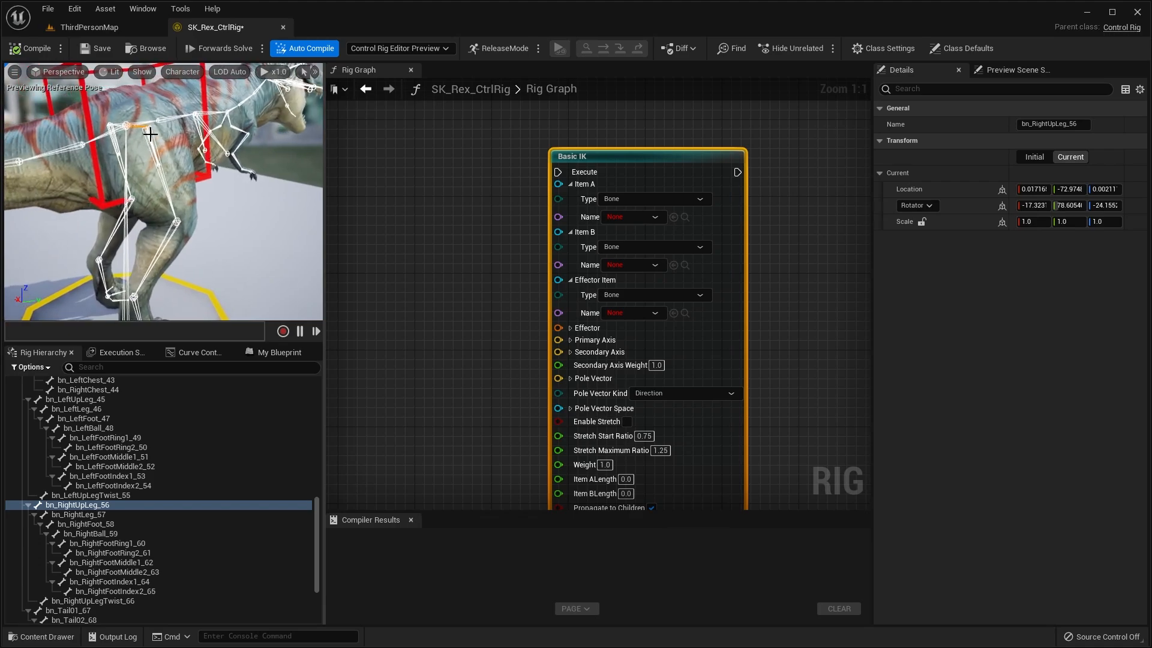
left_click(160, 173)
left_click(165, 243)
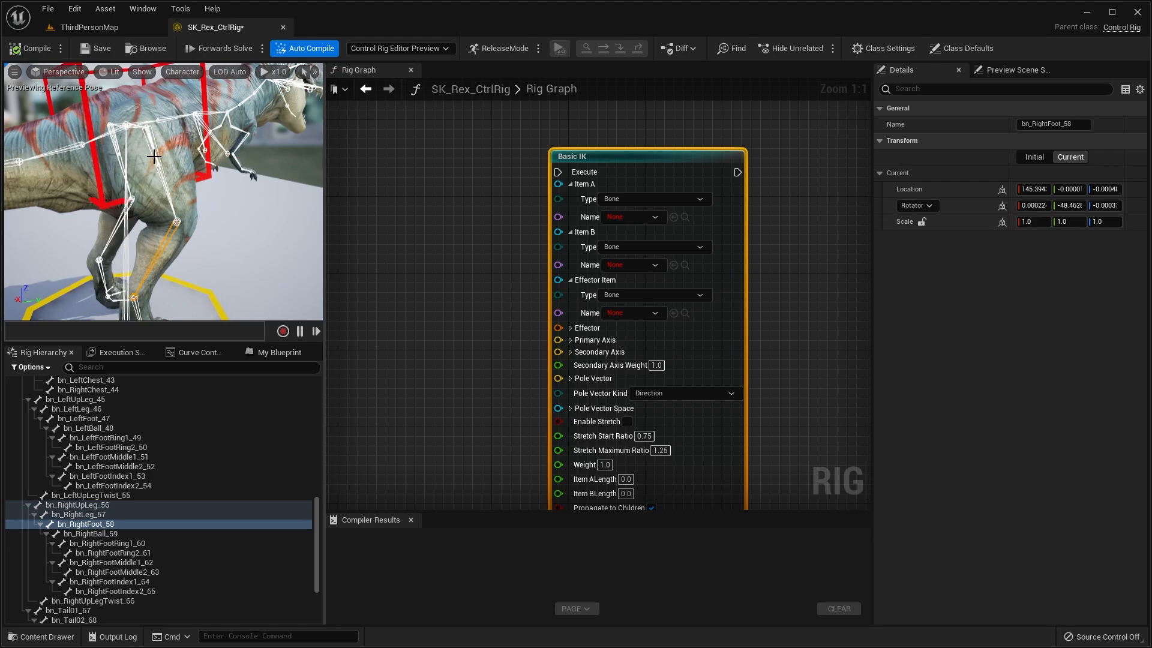
right_click_drag(150, 252, 139, 210)
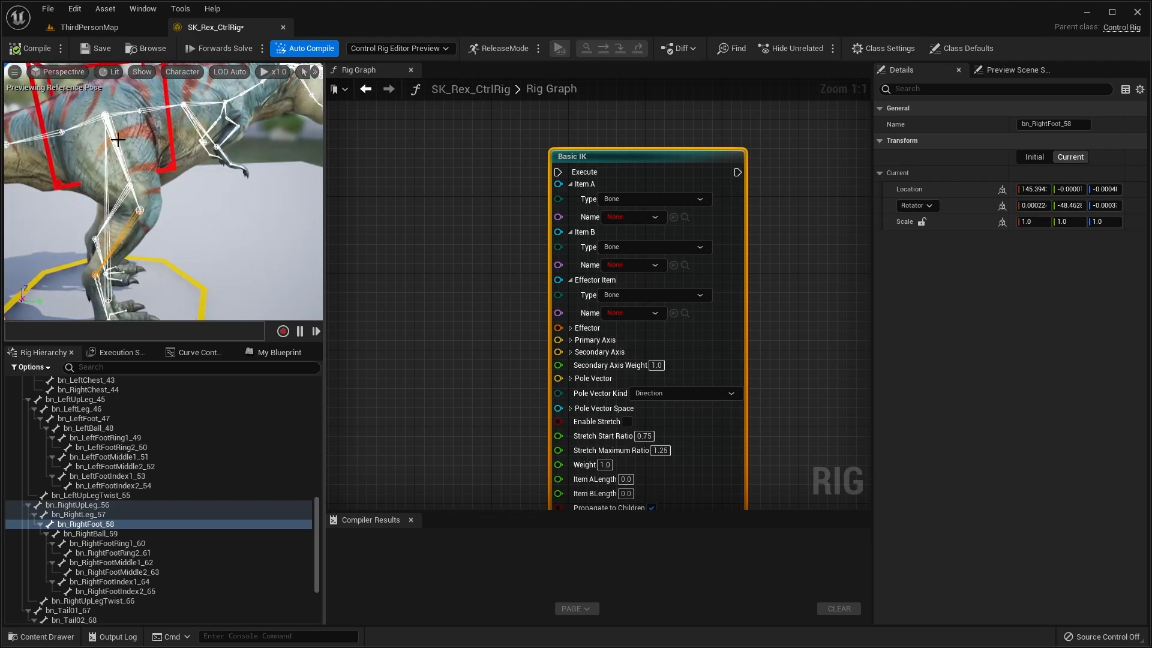
right_click_drag(117, 140, 149, 128)
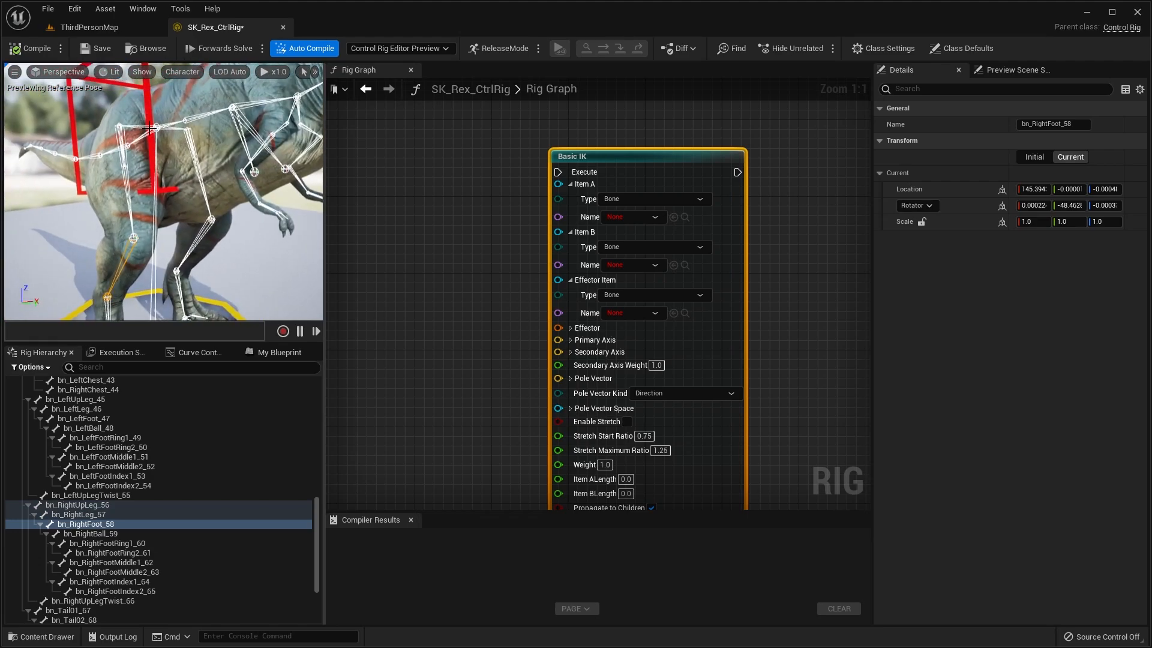
left_click(133, 126)
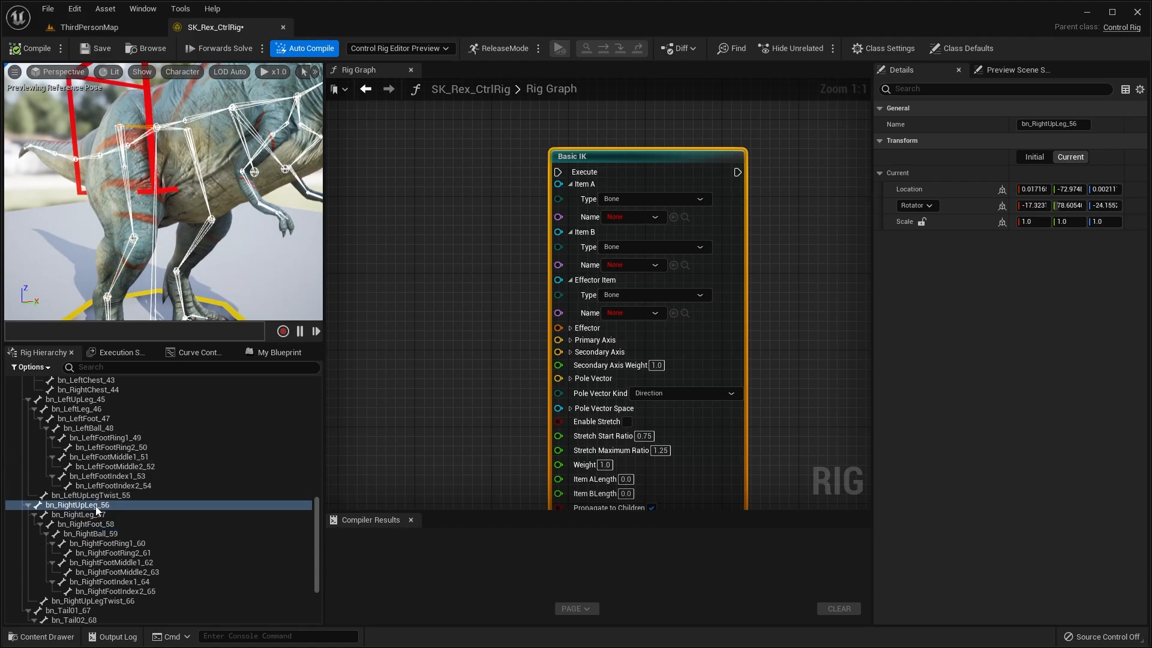
- Assign the bone bn_RightUpLeg_56 as Item A of the Basic IK node
left_click(610, 218)
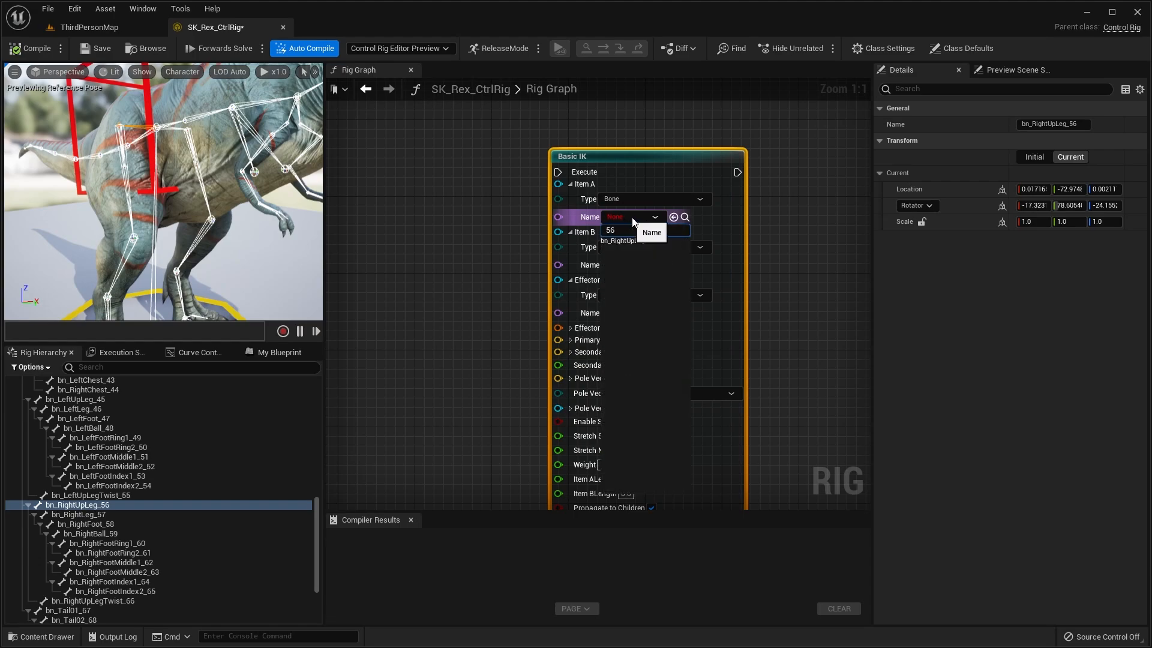
type("56")
left_click(639, 241)
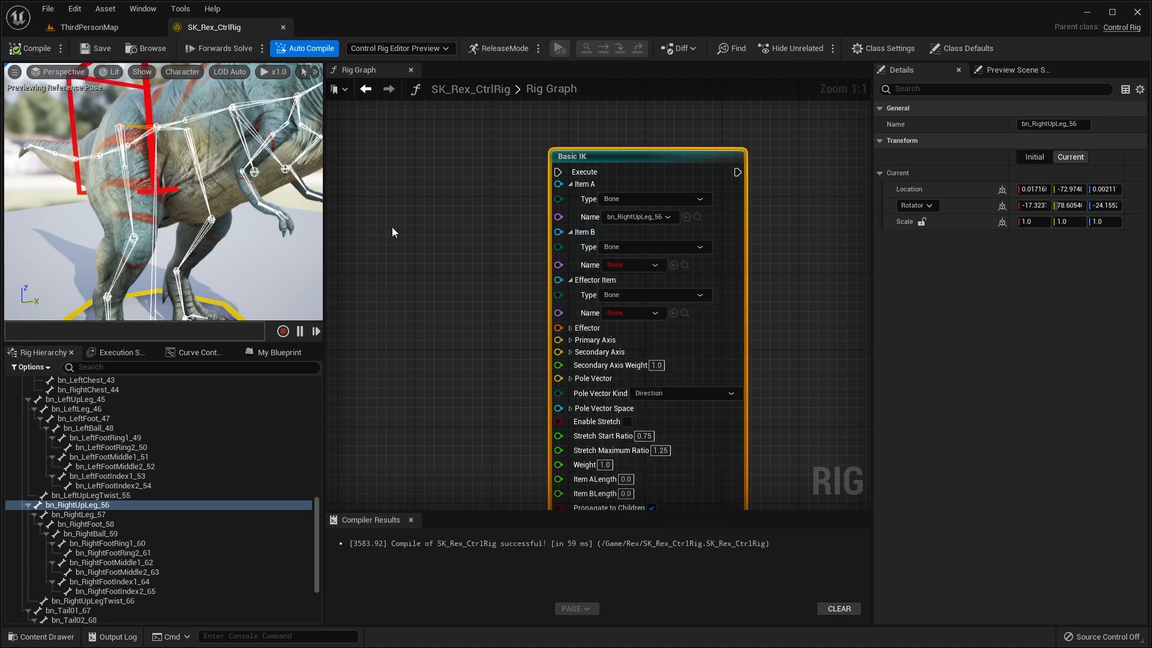
- Pick the right lower leg bone in the viewport, assign bn_RightLeg_57 as the Basic IK node's Item B, and save the rig
right_click_drag(143, 139, 108, 172)
left_click(143, 140)
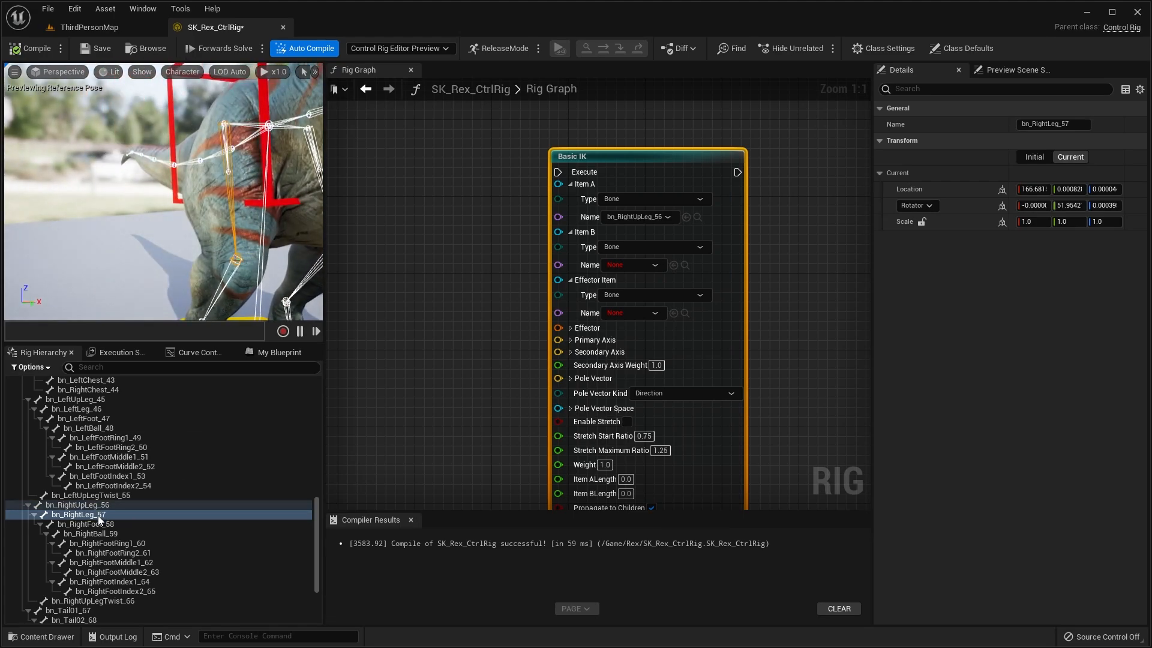
left_click(624, 266)
type("57")
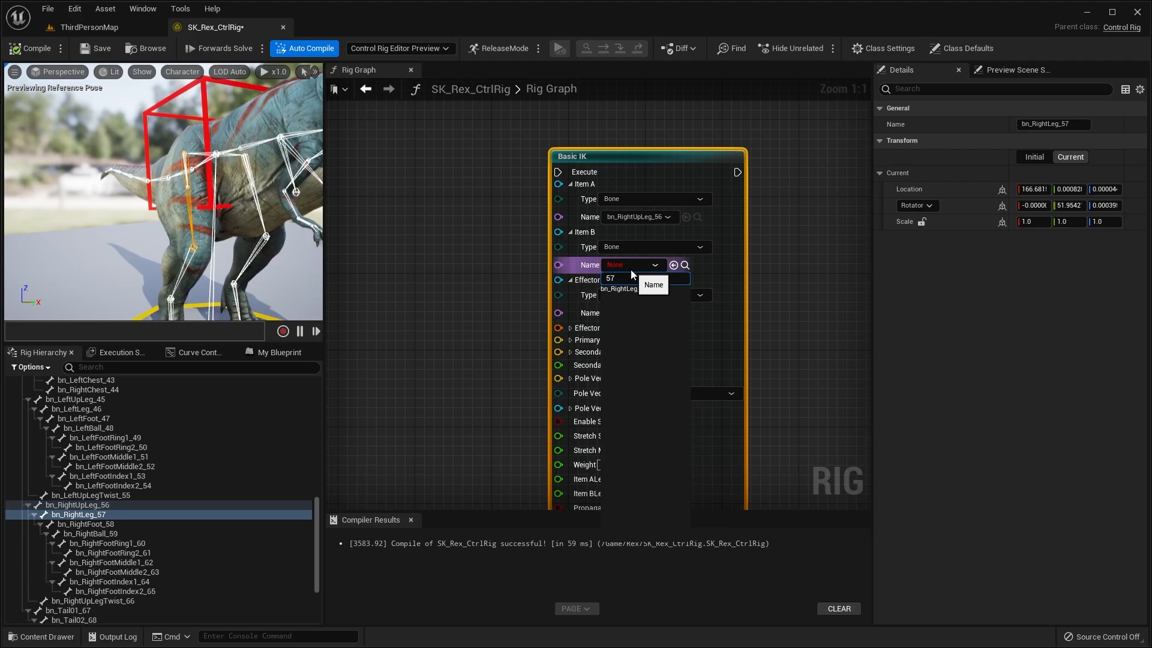
left_click(635, 289)
key("ctrl+s")
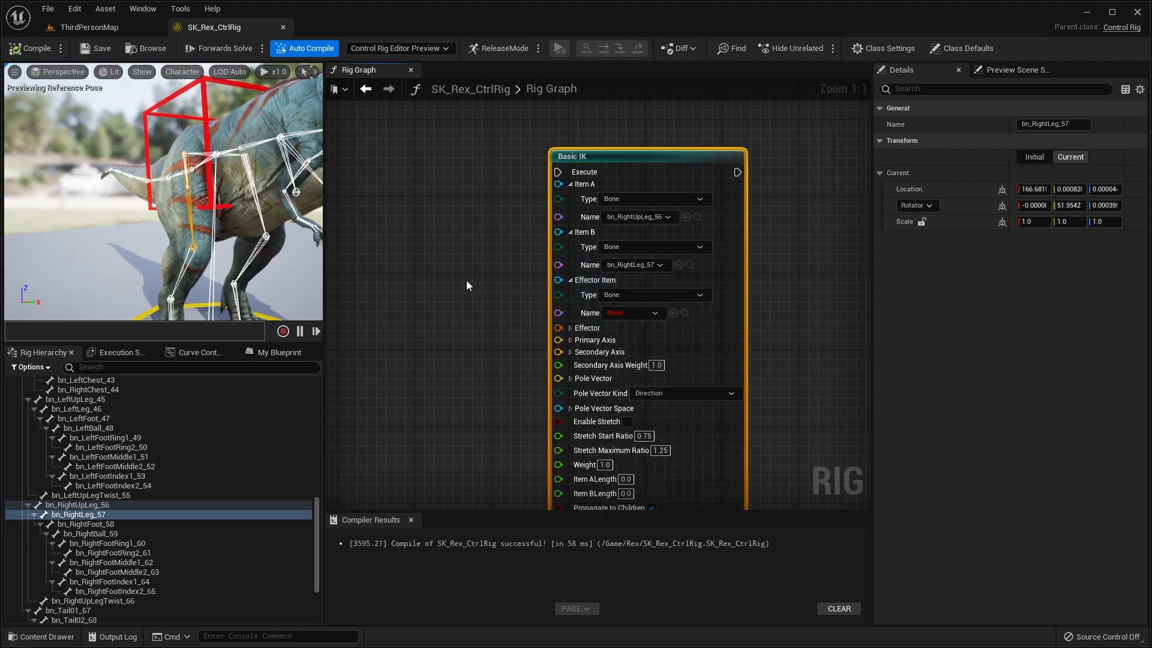
- Pick the right foot bone in the viewport, assign bn_RightFoot_58 as the Basic IK node's Effector Item, and compile the rig
right_click_drag(222, 246, 279, 234)
left_click(141, 221)
right_click_drag(173, 213, 78, 215)
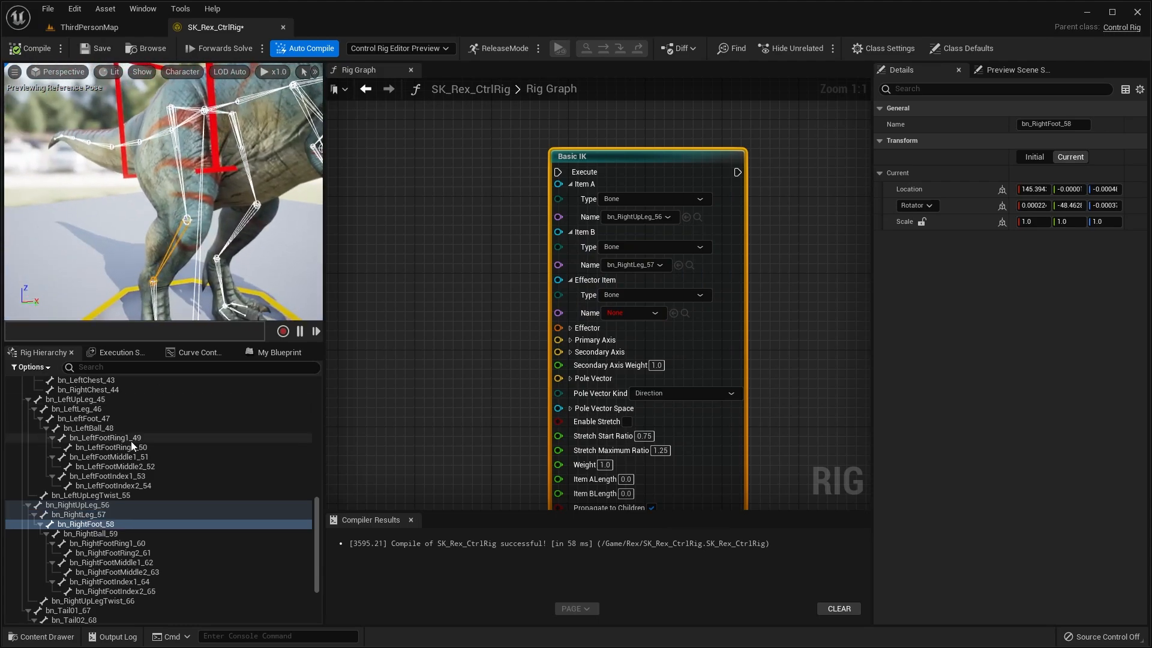
left_click(627, 317)
type("58")
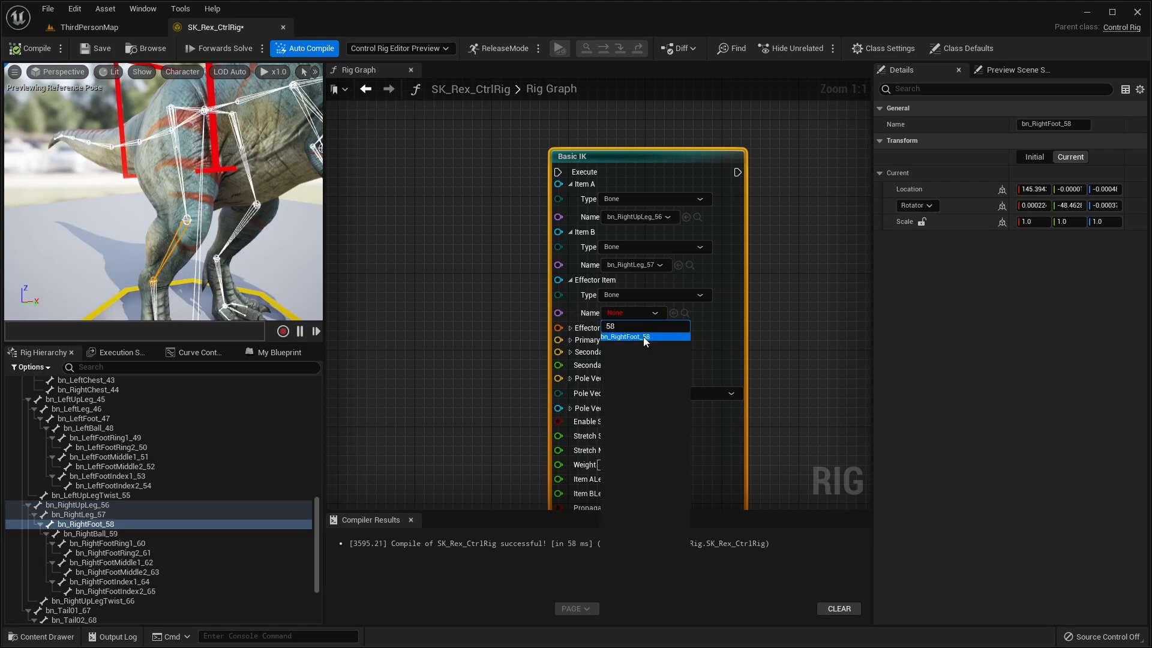
left_click(644, 337)
left_click(32, 49)
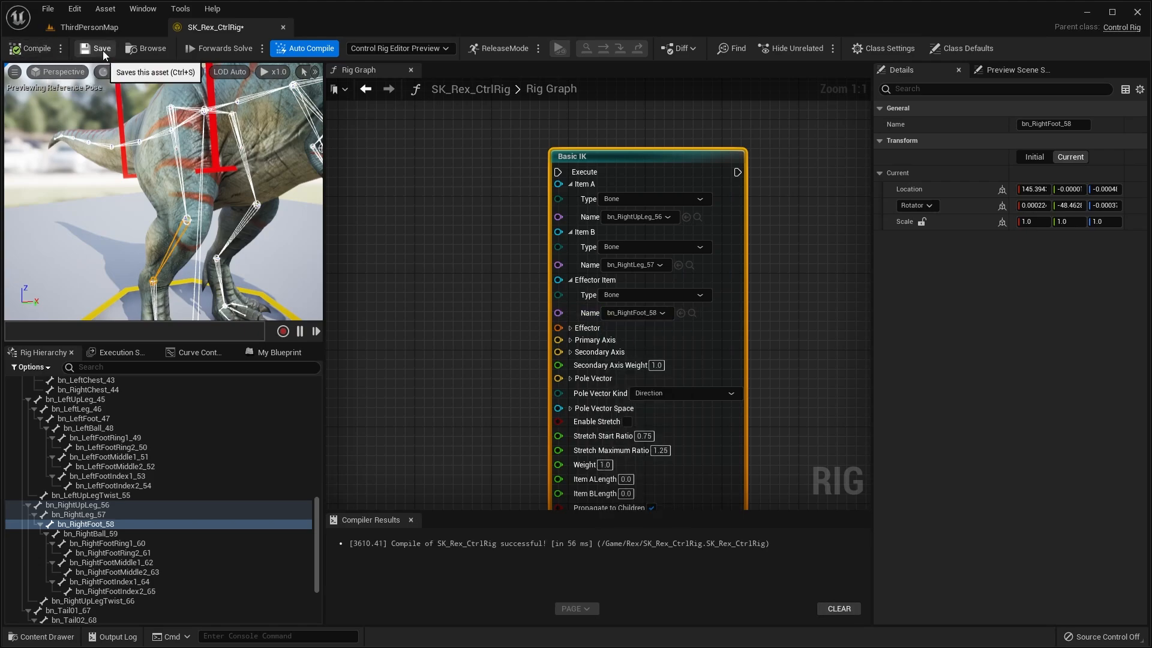
- Check the Basic IK bone assignments against the right leg by selecting its upper leg, lower leg and foot bones in turn
mouse_move(195, 155)
right_mouse_down()
mouse_move(144, 113)
mouse_move(234, 145)
mouse_move(210, 146)
right_mouse_up()
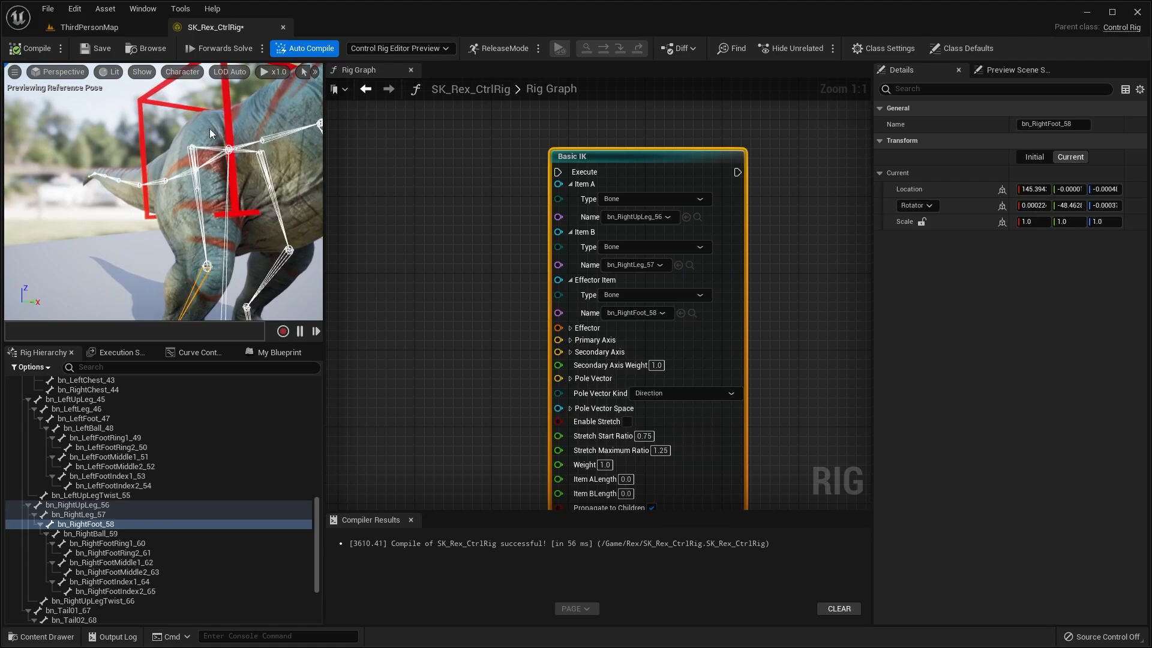
left_click(209, 147)
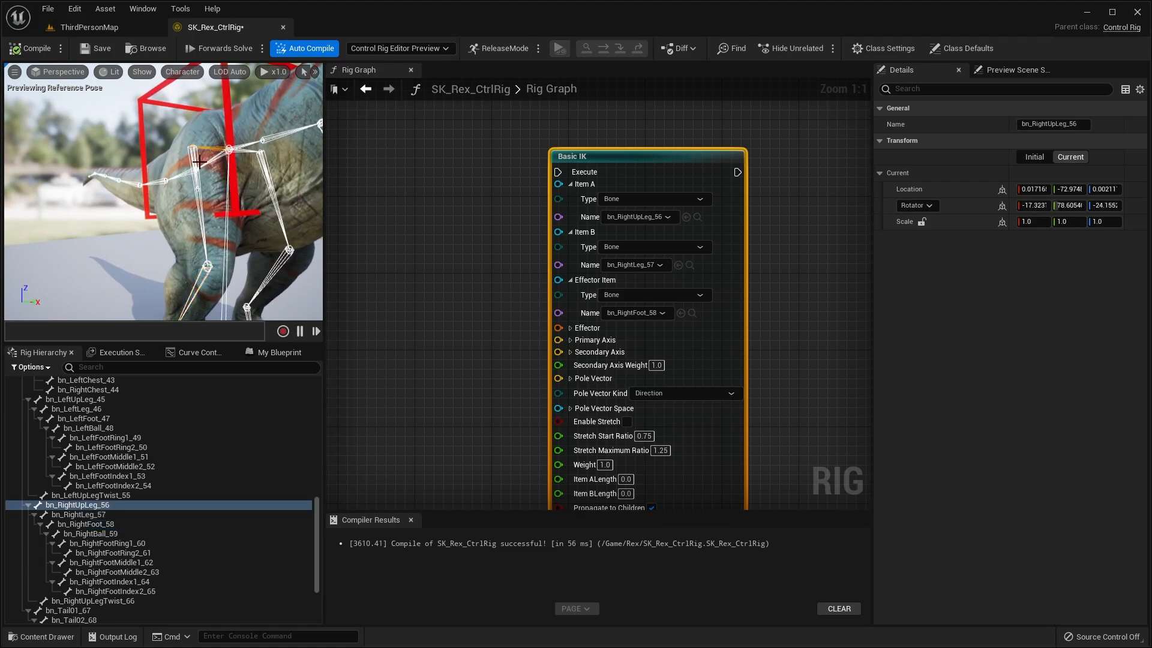
left_click(188, 157)
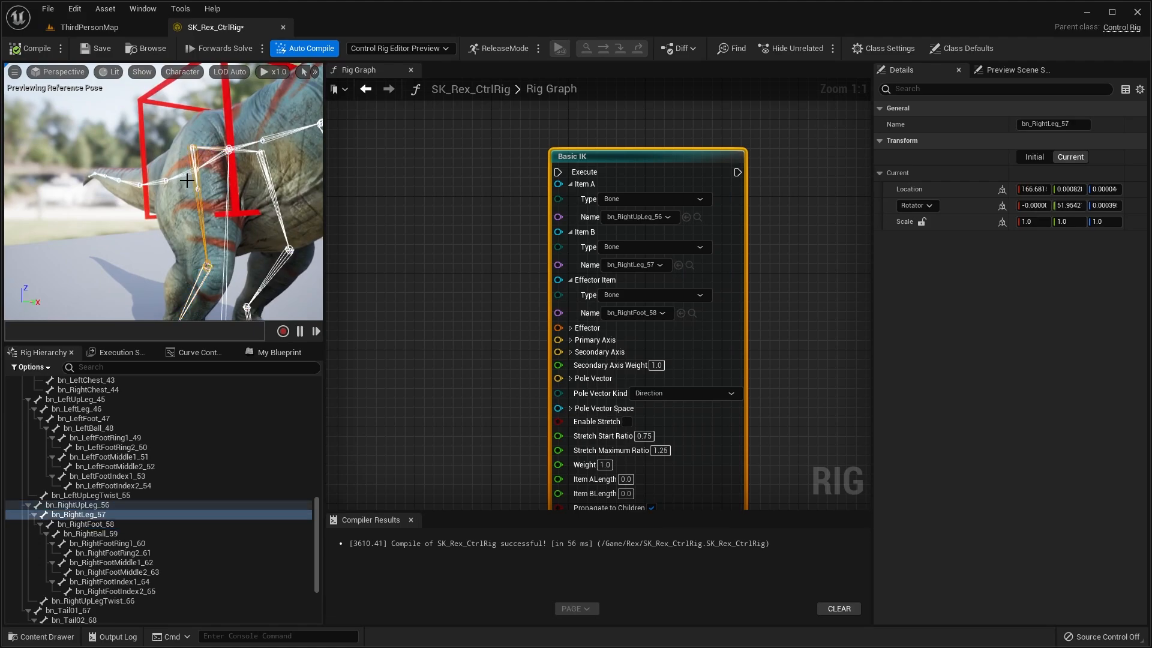
left_click(194, 280)
right_click_drag(193, 279, 264, 275)
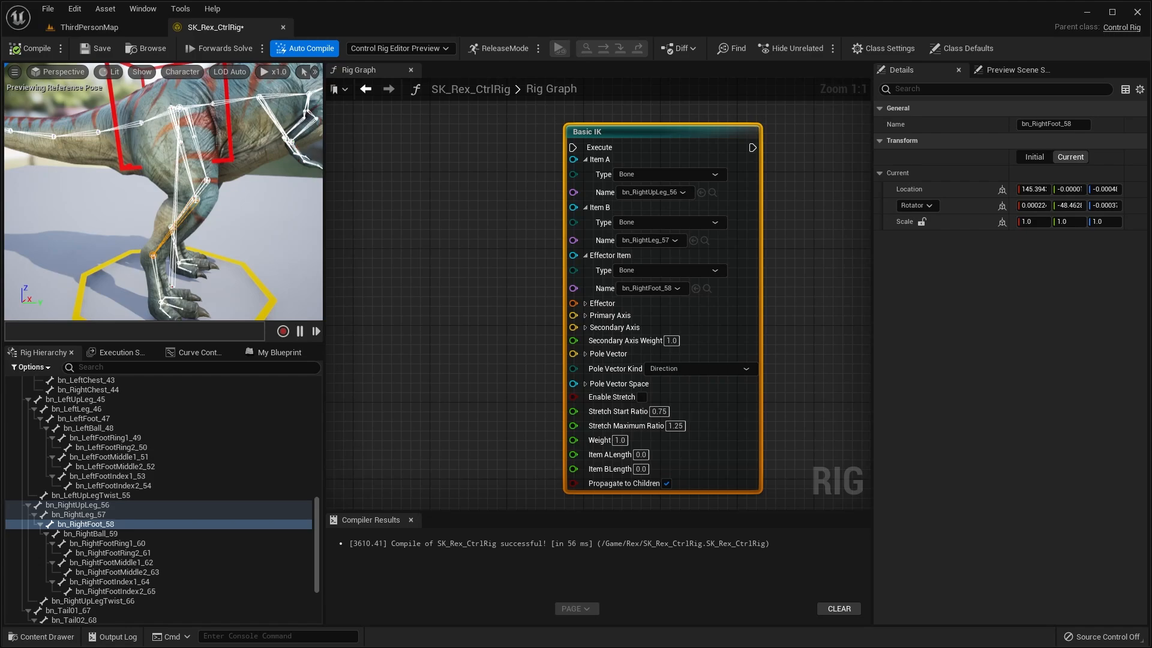
right_click_drag(523, 302, 618, 318)
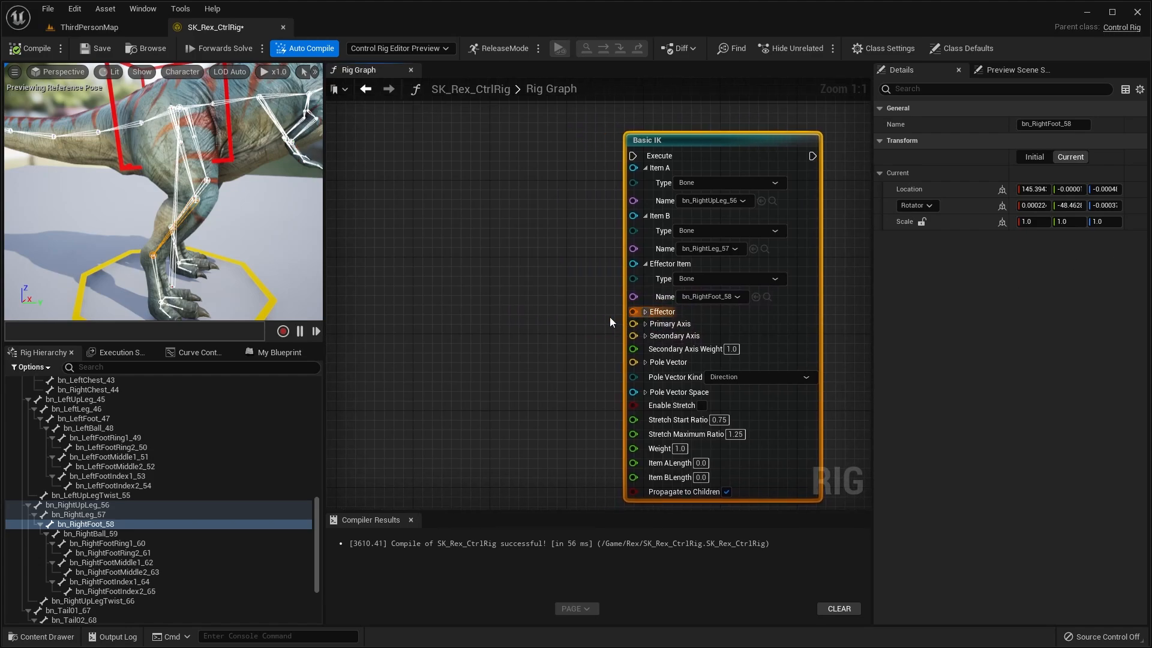
scroll(648, 321, "down", 2)
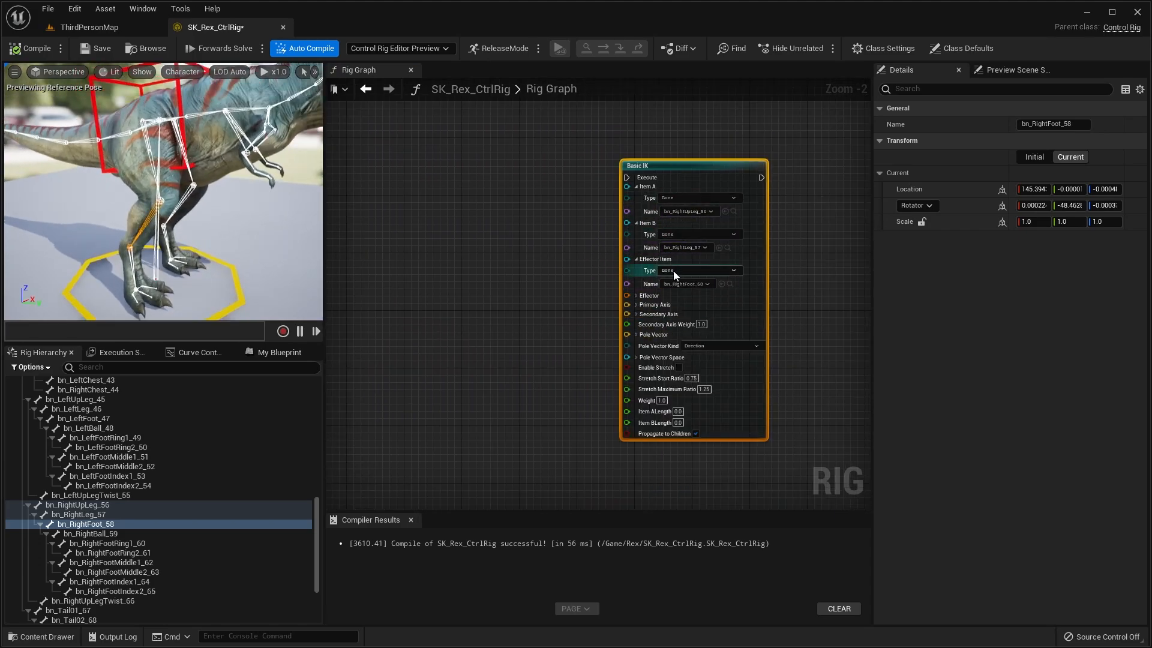
mouse_move(171, 240)
right_mouse_down()
mouse_move(193, 253)
mouse_move(160, 226)
mouse_move(132, 231)
mouse_move(178, 228)
right_mouse_up()
left_click(155, 313)
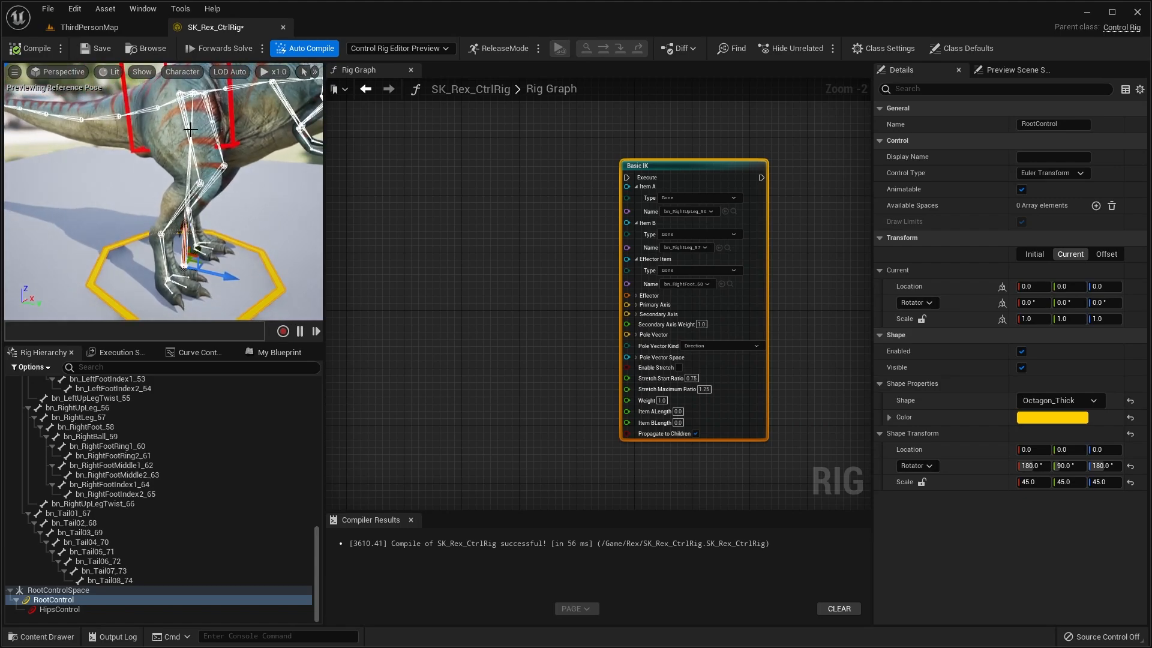
scroll(627, 347, "up", 2)
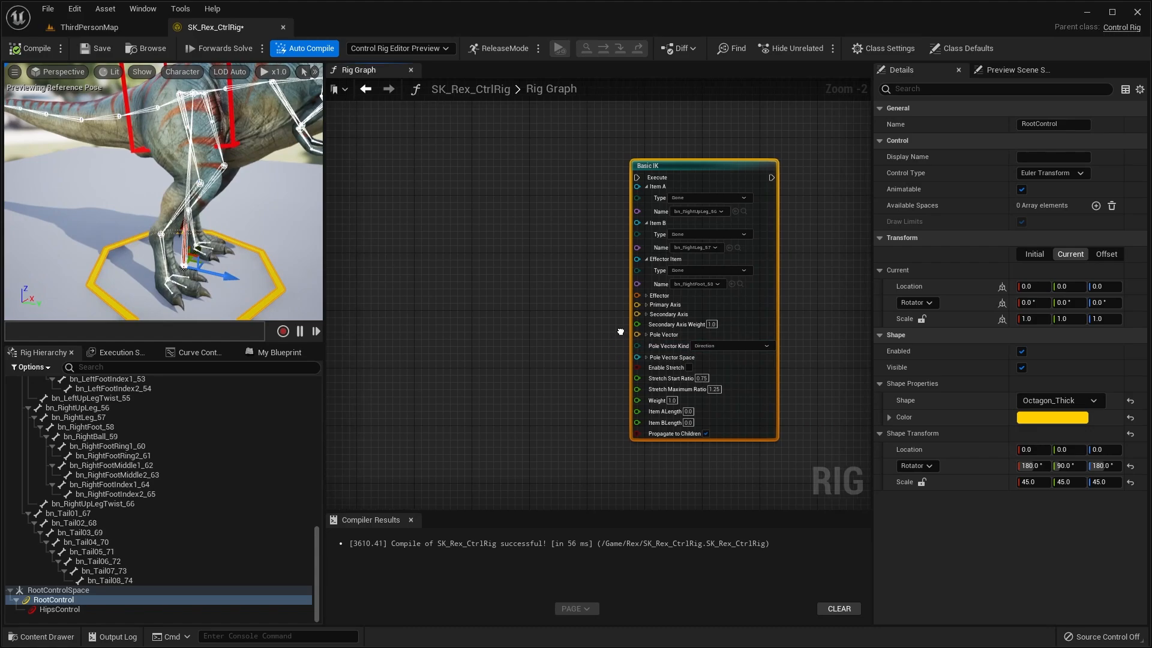
left_click(606, 300)
right_click_drag(612, 303, 706, 313)
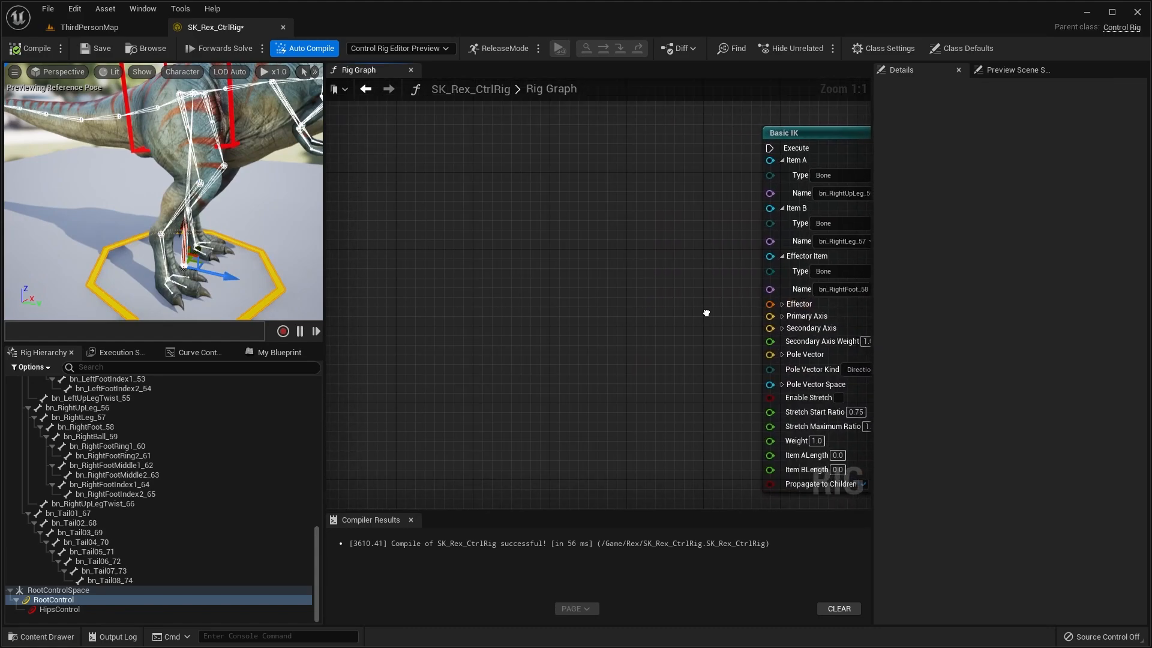
right_click_drag(233, 197, 234, 188)
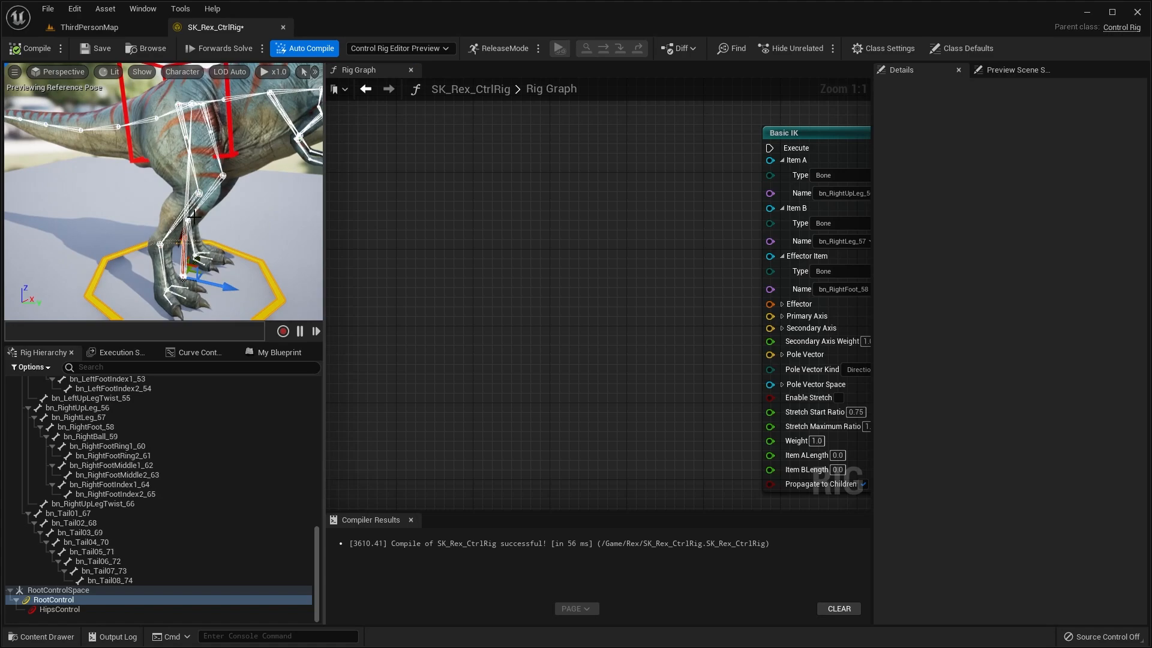
- Add a new control under the bn_RightFoot_58 bone in the rig hierarchy
left_click(109, 426)
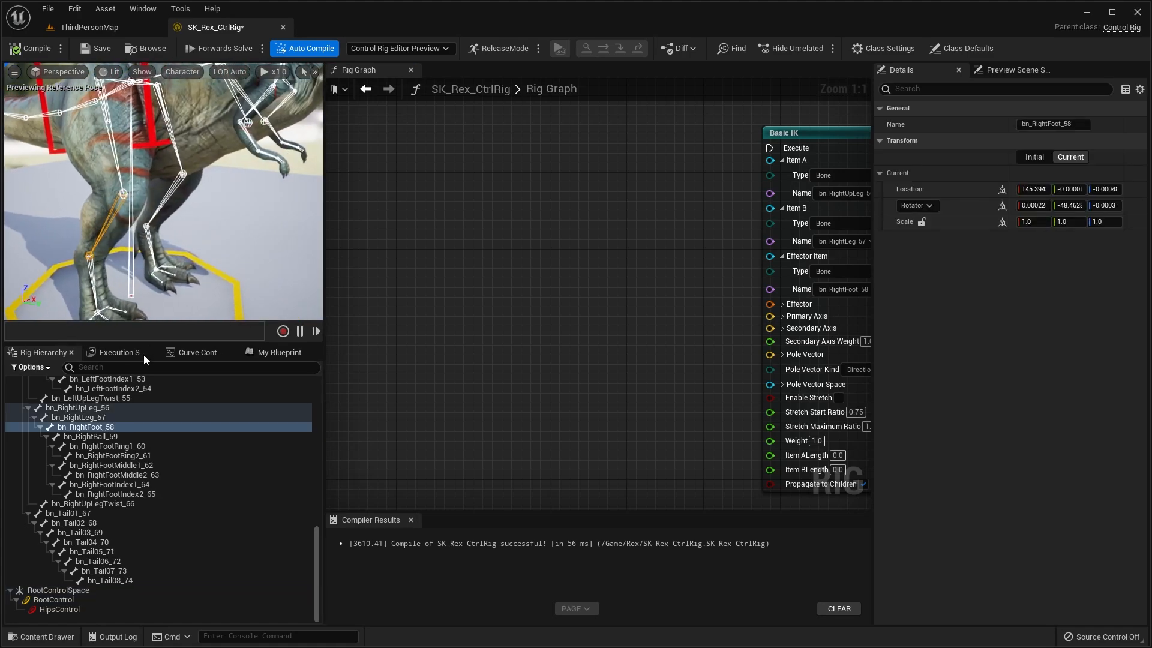
right_click_drag(136, 213, 124, 205)
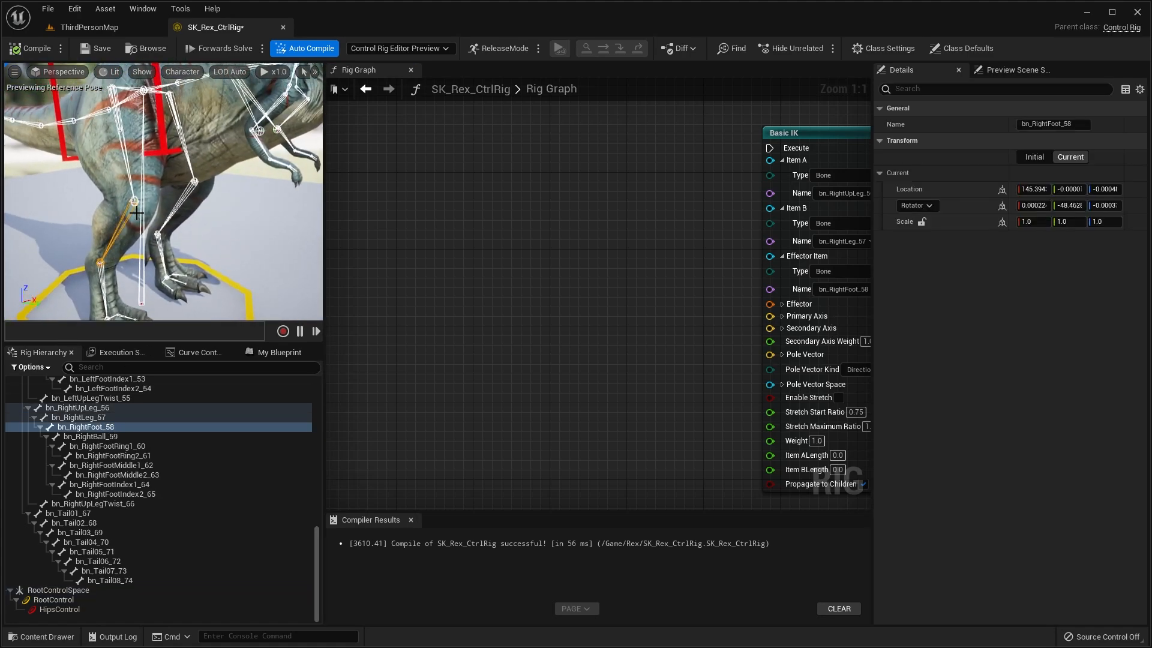
right_click_drag(773, 259, 671, 269)
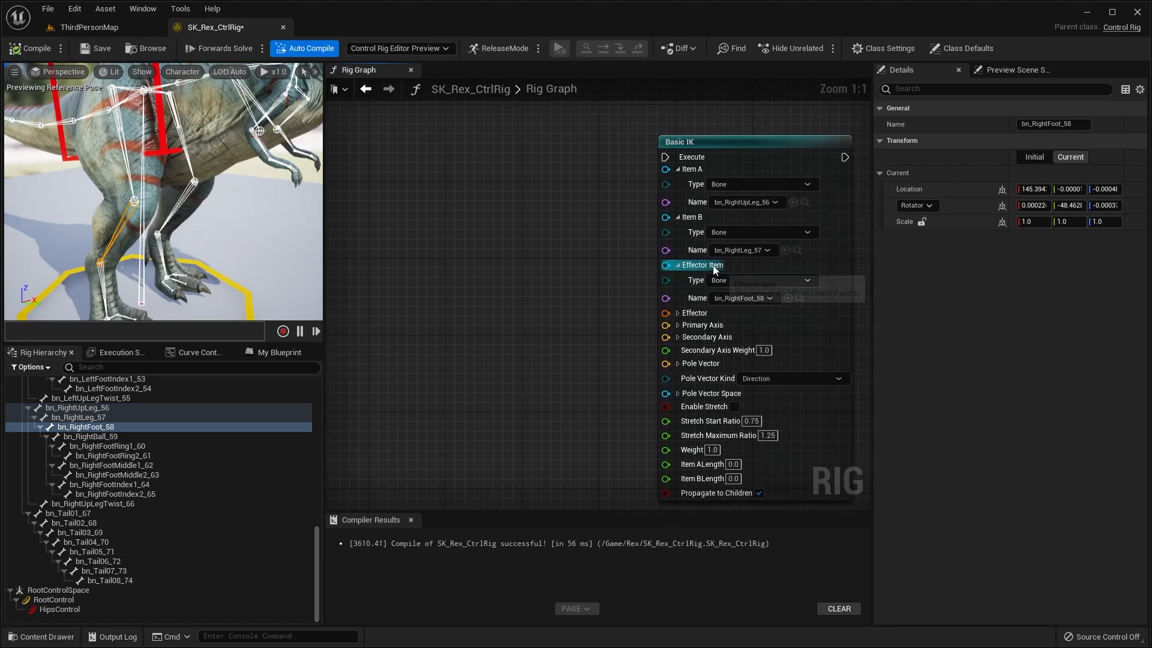
mouse_move(159, 224)
right_mouse_down()
mouse_move(180, 231)
mouse_move(139, 223)
right_mouse_up()
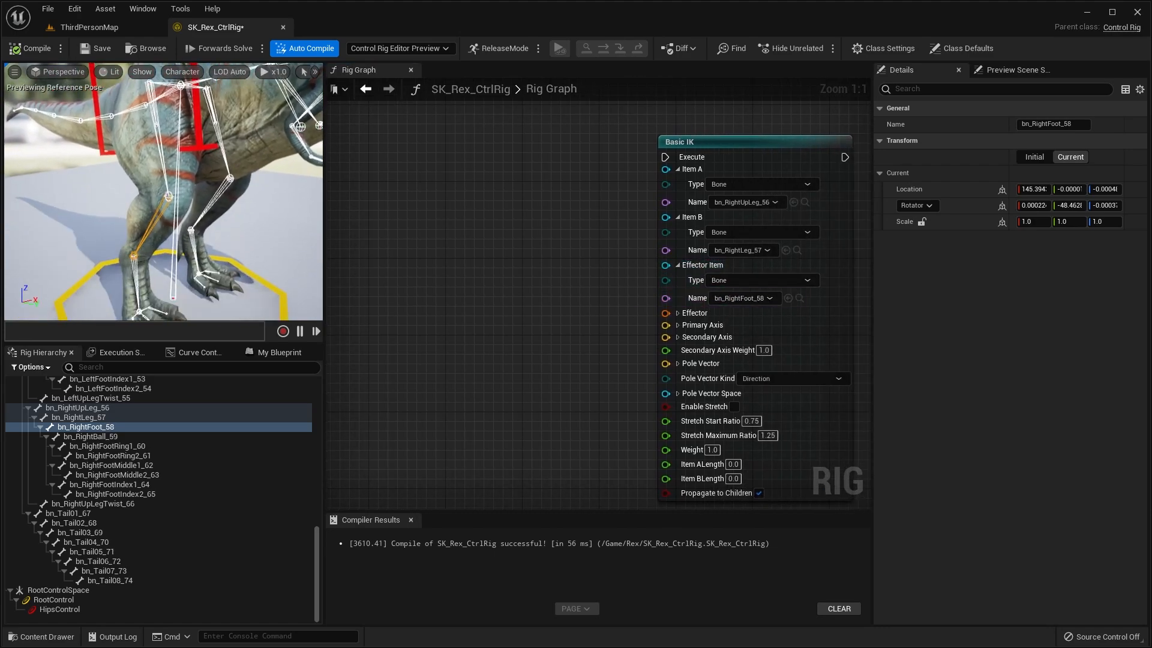
right_click(103, 423)
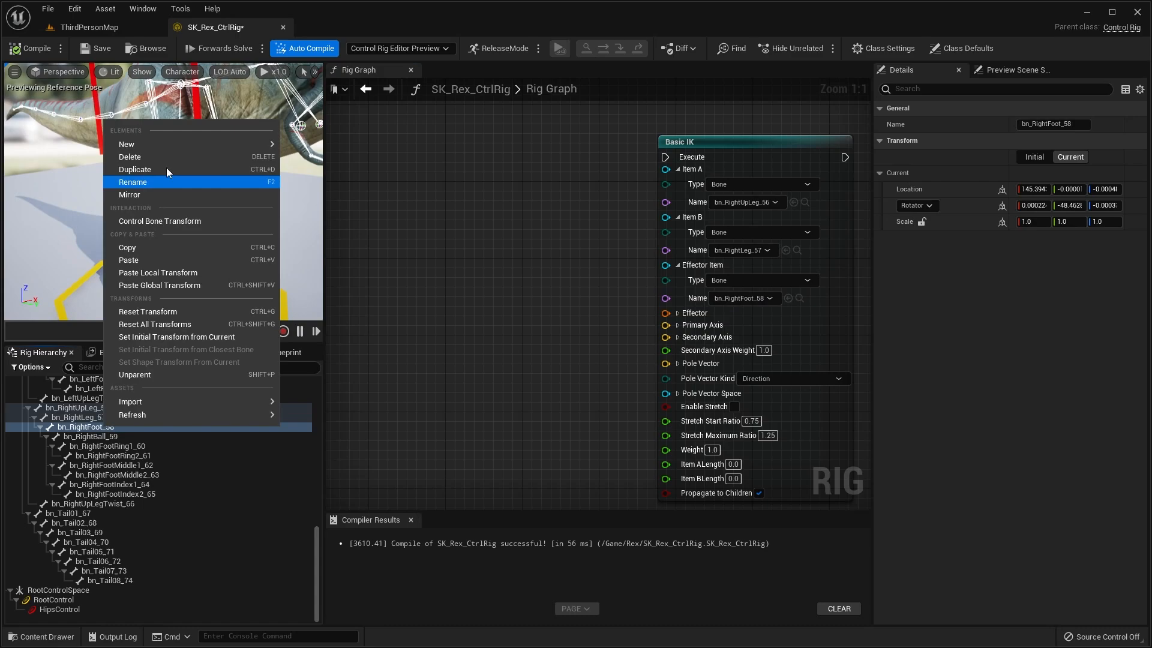
mouse_move(167, 147)
left_click(323, 161)
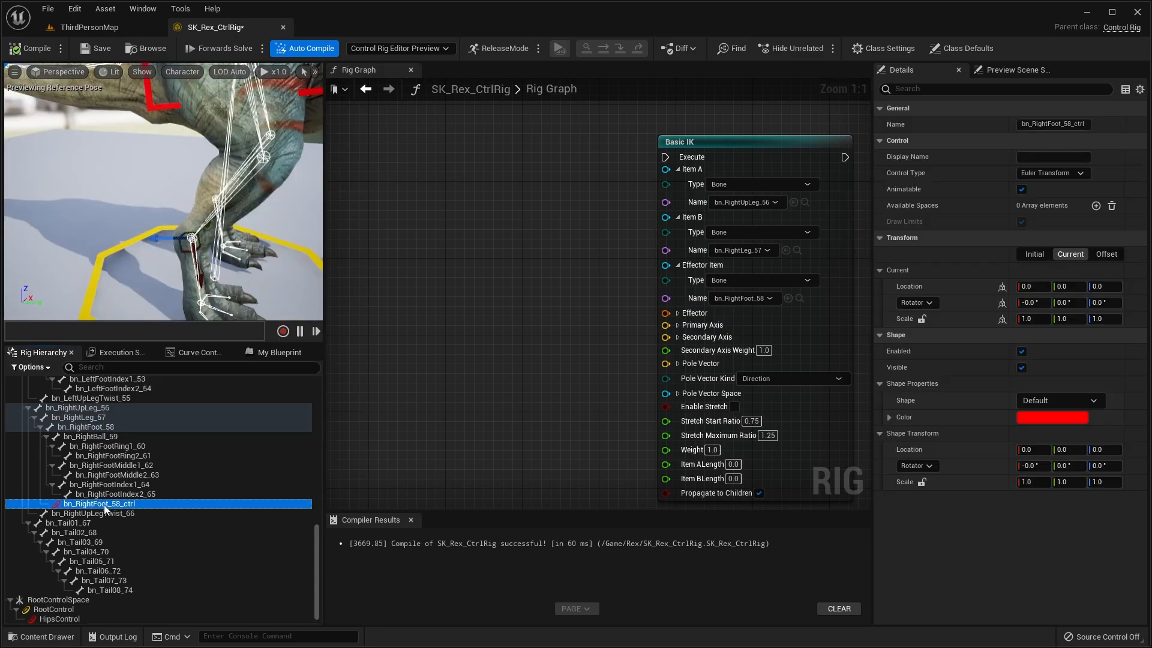
- Rename the new right foot control to RightLegControl
right_click(100, 503)
mouse_move(120, 488)
left_click(138, 260)
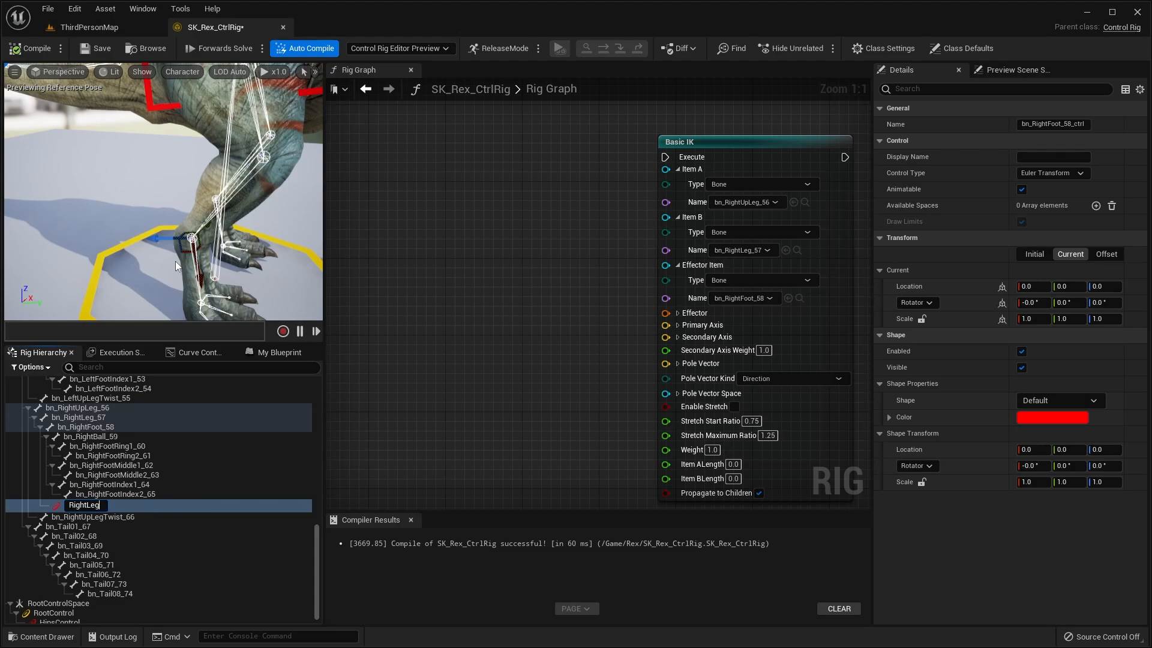
type("RightLegControl")
key("Return")
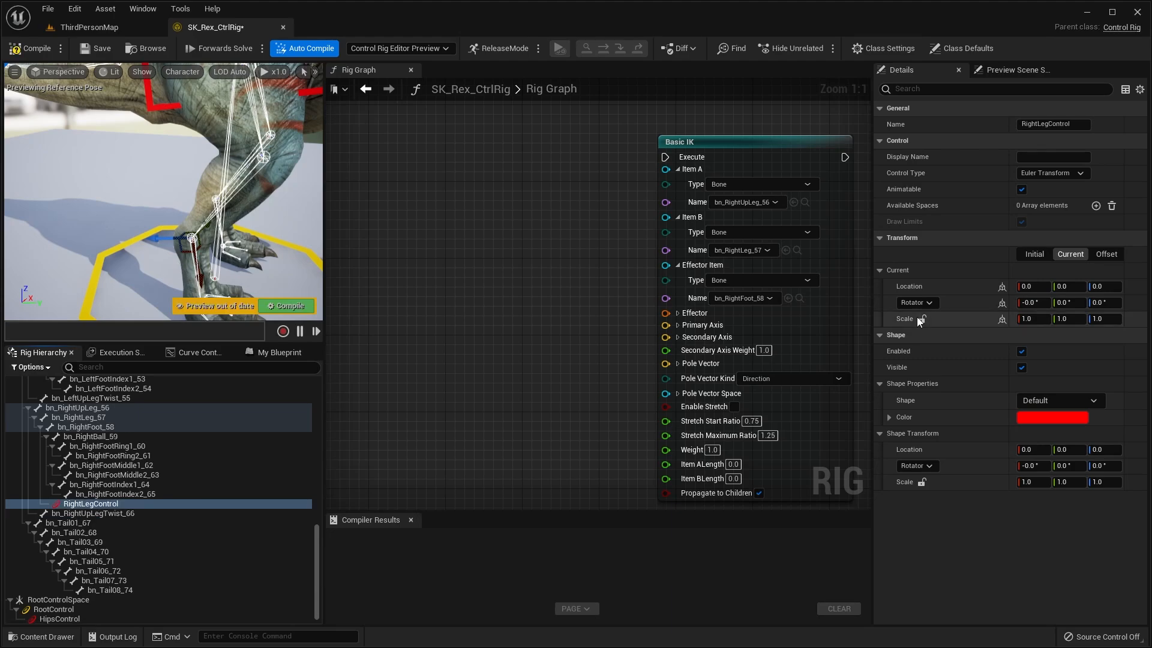
- Change the shape of RightLegControl to Circle_Thick
left_click(1038, 405)
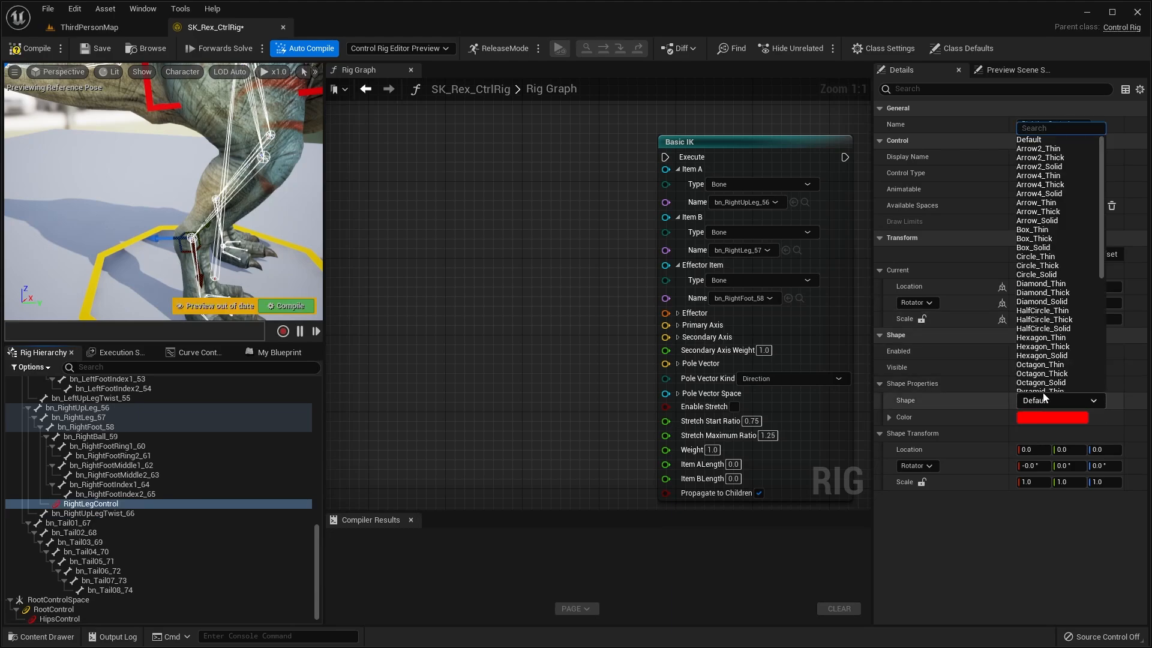
type("cir")
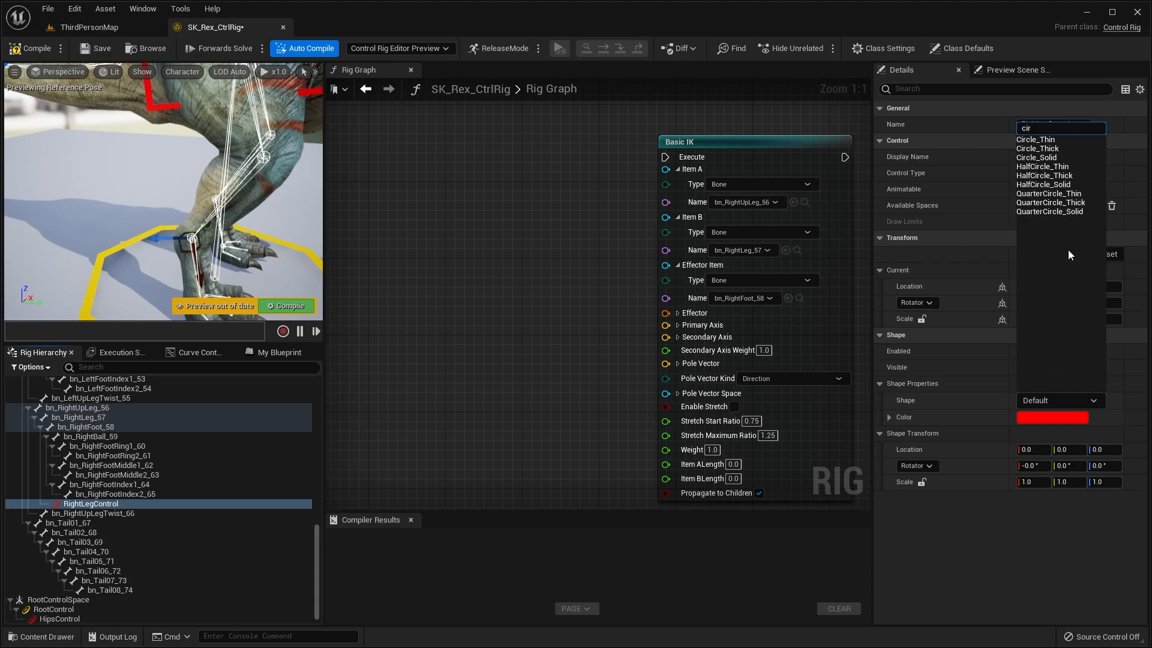
left_click(1056, 149)
- Set the shape transform scale of RightLegControl to 10 on all three axes
right_click_drag(296, 168, 297, 183)
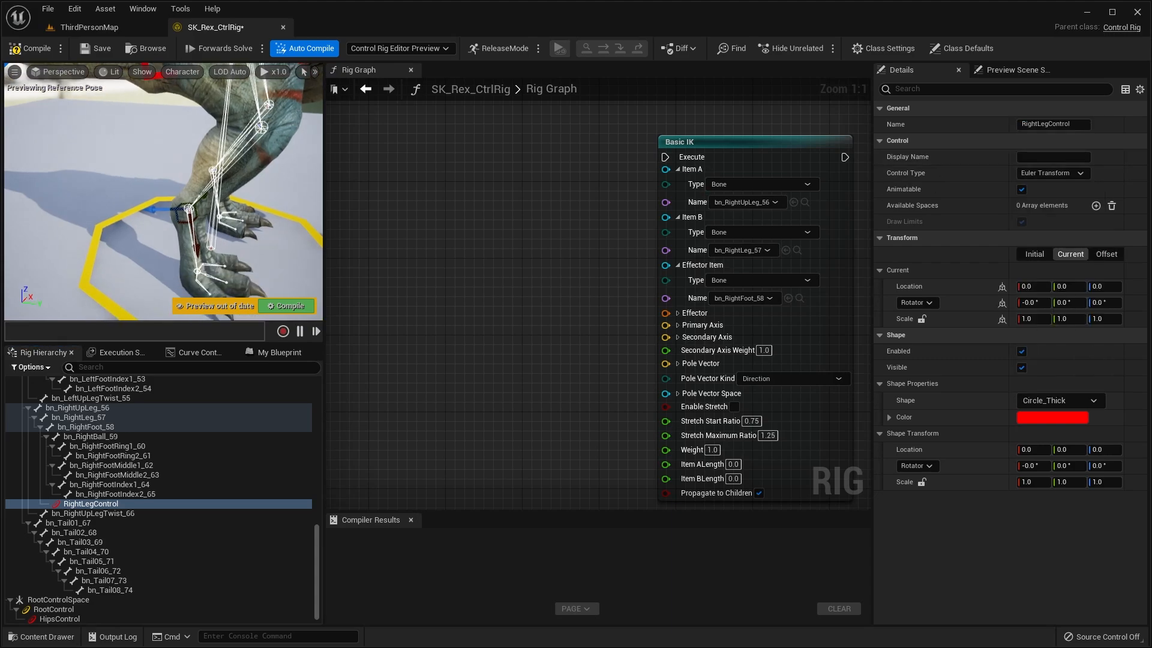
left_click(1029, 482)
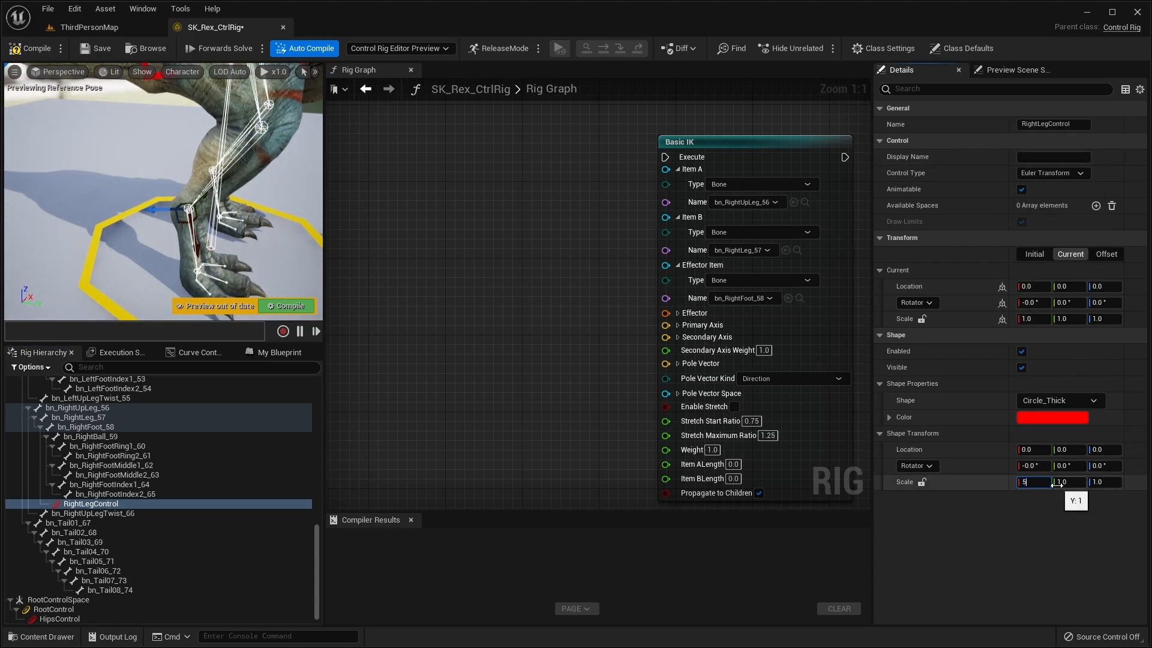
mouse_move(276, 180)
right_mouse_down()
mouse_move(300, 187)
mouse_move(291, 182)
right_mouse_up()
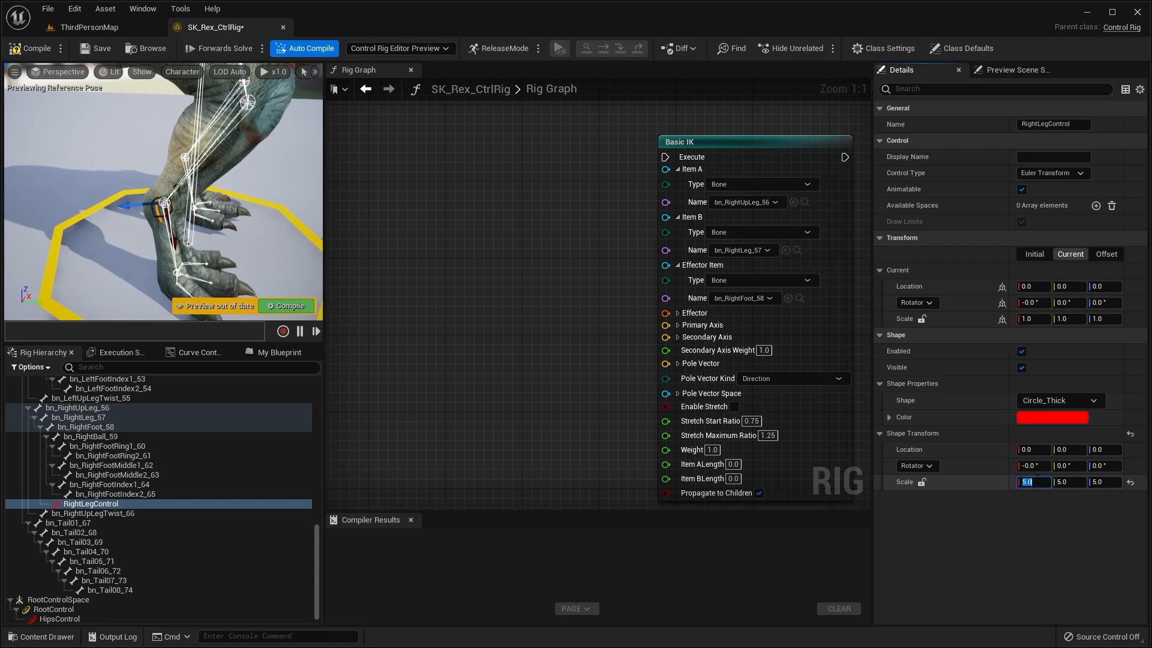
type("10")
key("Tab")
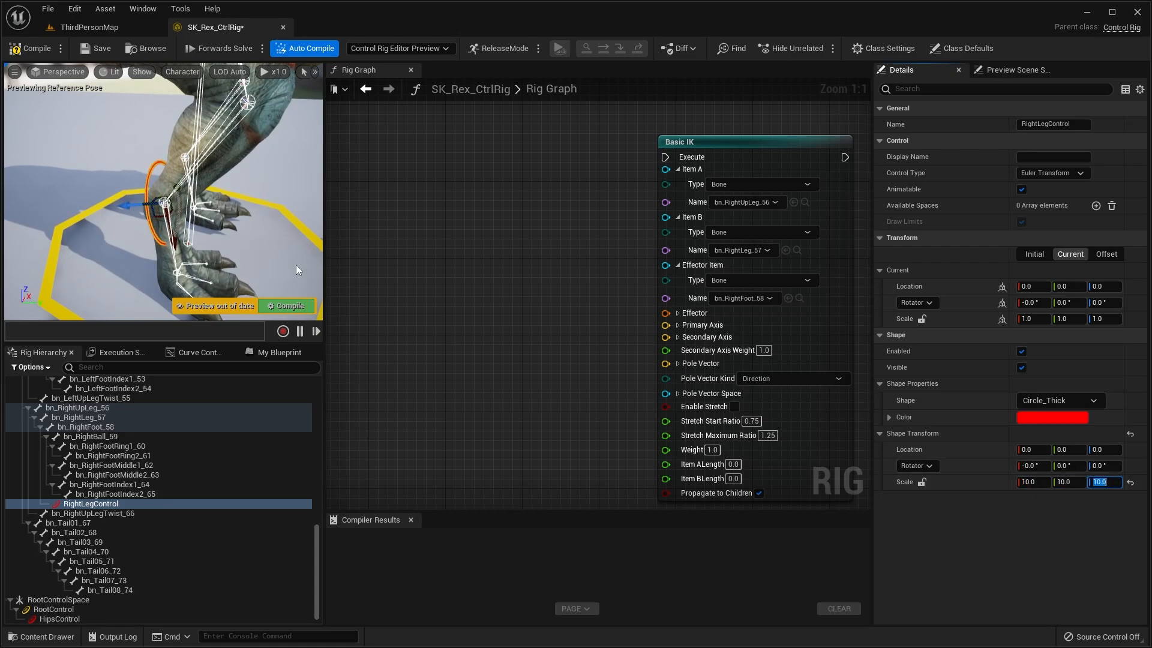
right_click_drag(261, 195, 238, 188)
- Compile and save the SK_Rex_CtrlRig control rig
left_click(25, 54)
left_click(85, 52)
right_click_drag(199, 243, 198, 255)
right_click_drag(198, 196, 198, 180)
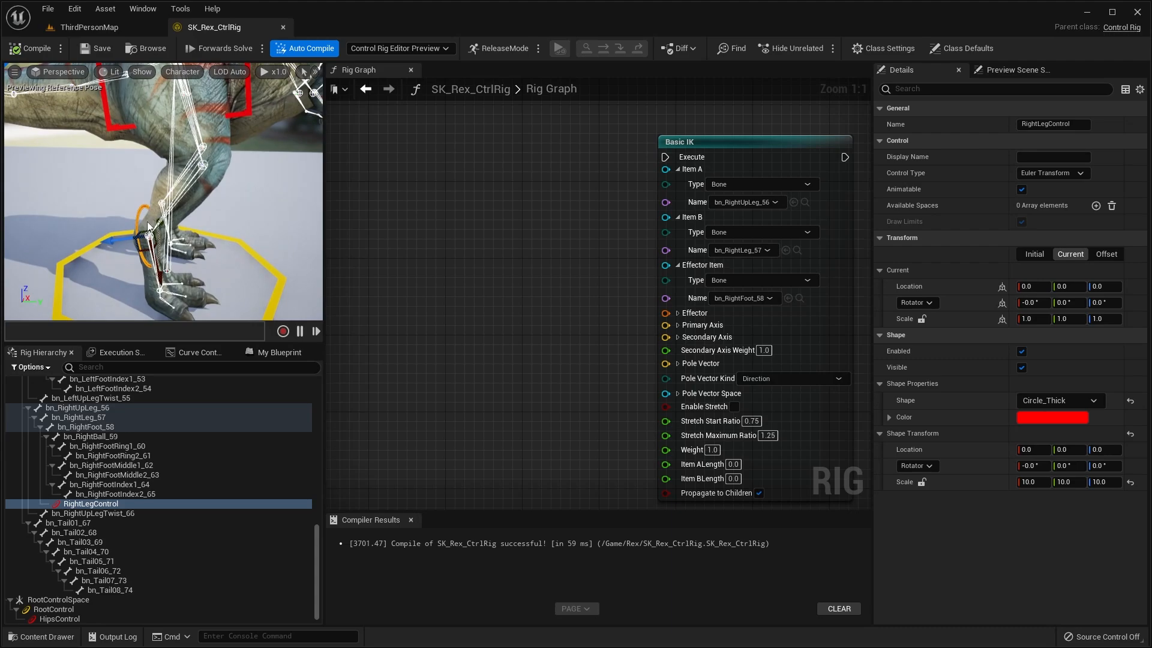
right_click_drag(148, 226, 154, 226)
- Examine where RightLegControl sits in the hierarchy relative to the right leg and foot bones
left_click(107, 504)
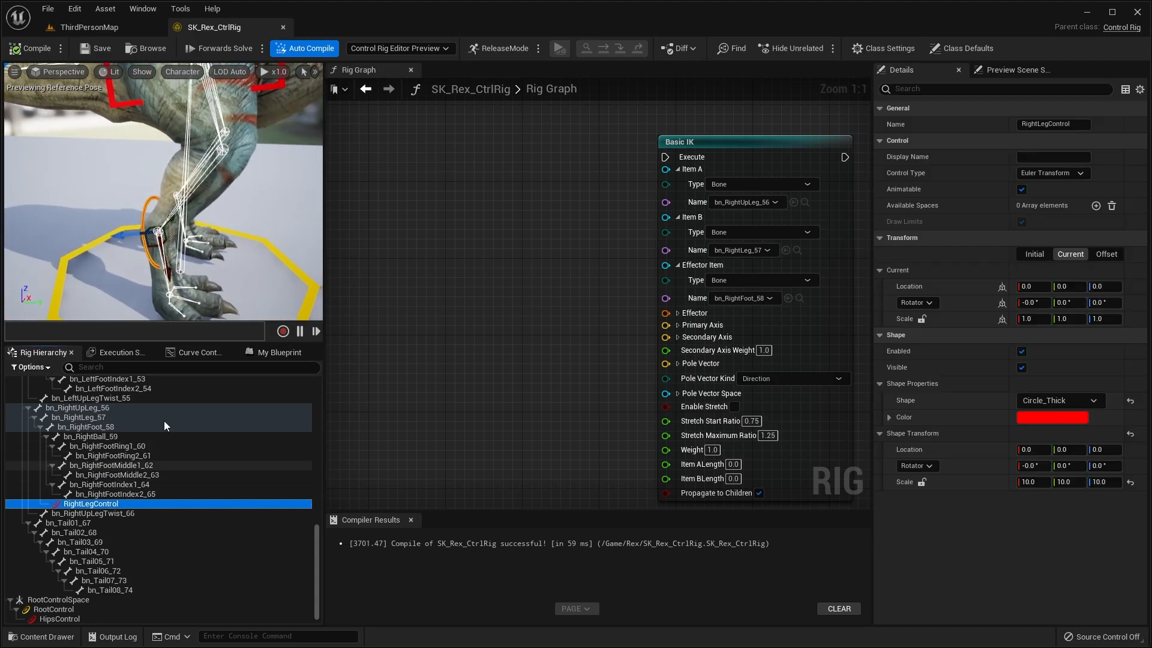
scroll(151, 496, "up", 2)
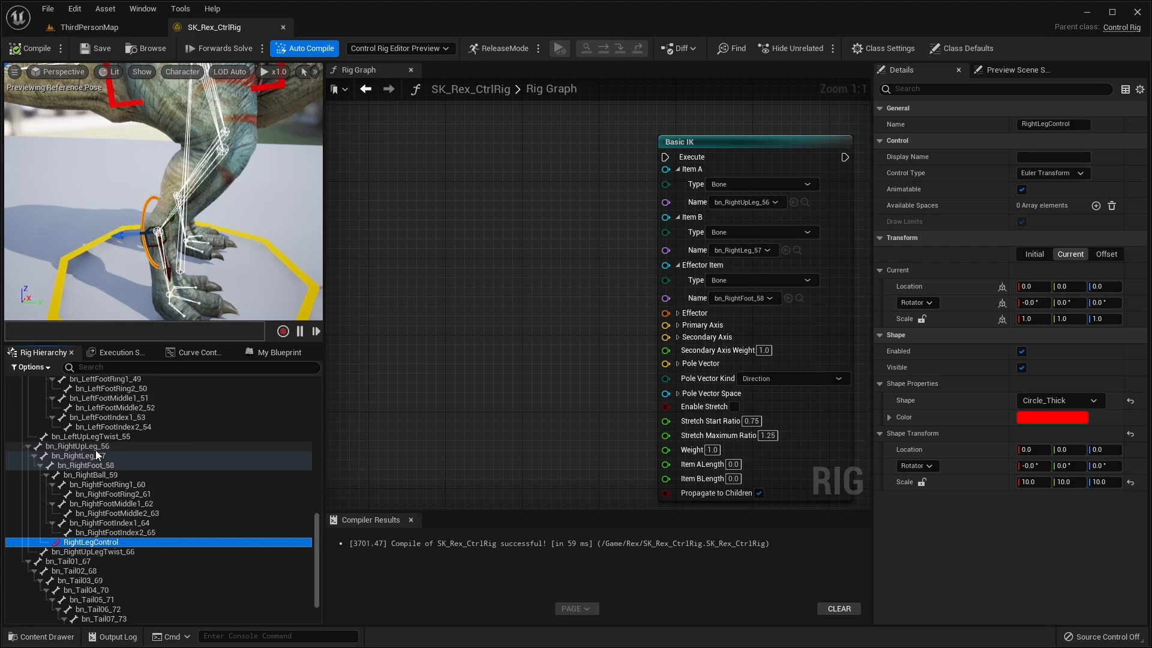
left_click(95, 454)
left_click(123, 540)
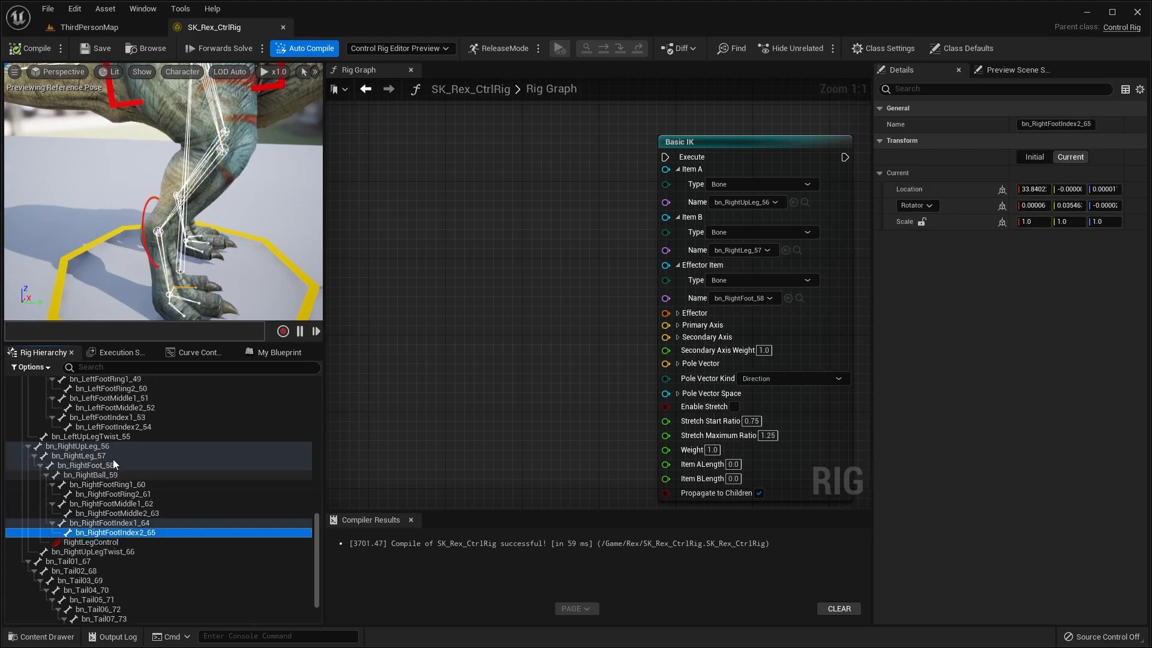
left_click(113, 457)
left_click(113, 533)
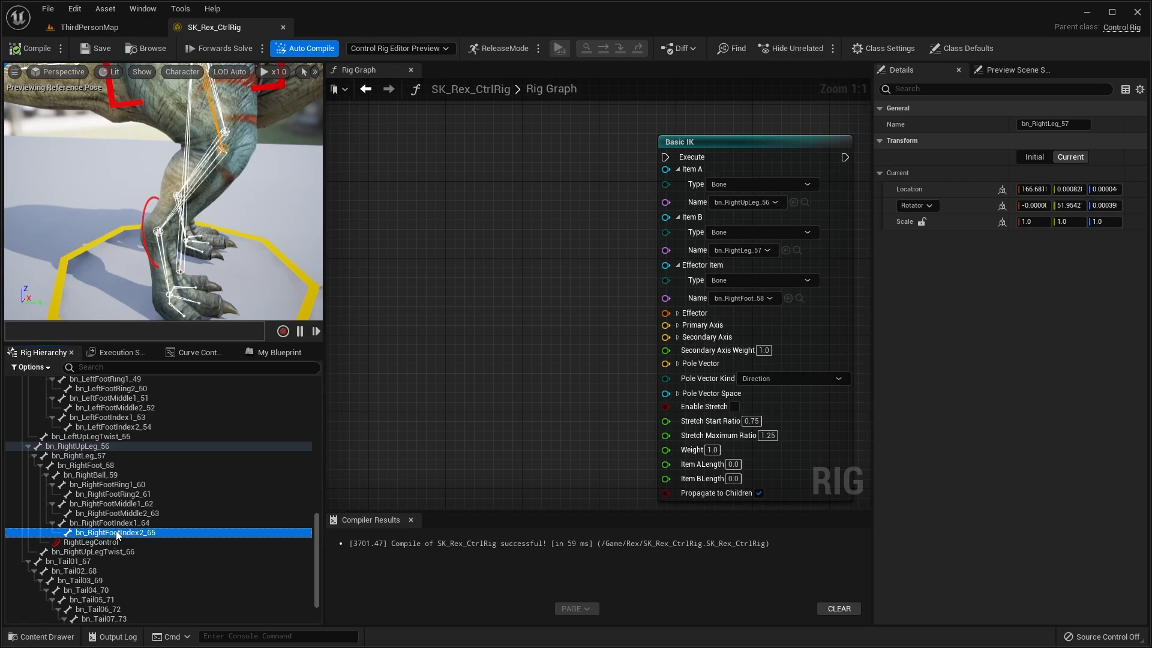
right_click(103, 458)
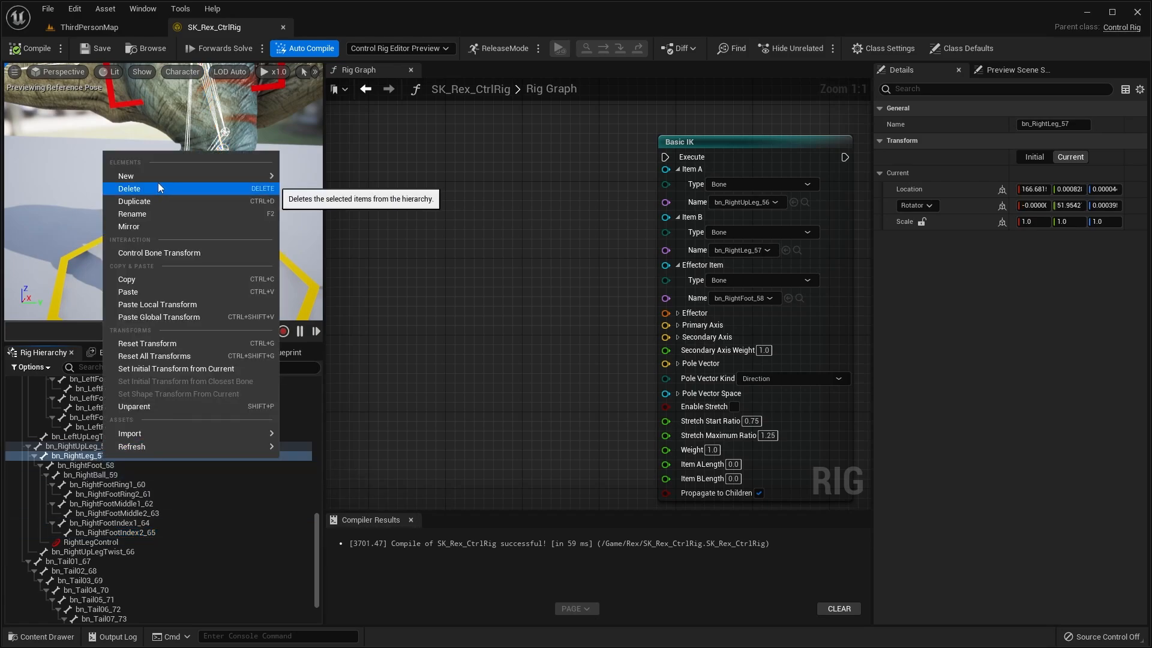
mouse_move(250, 177)
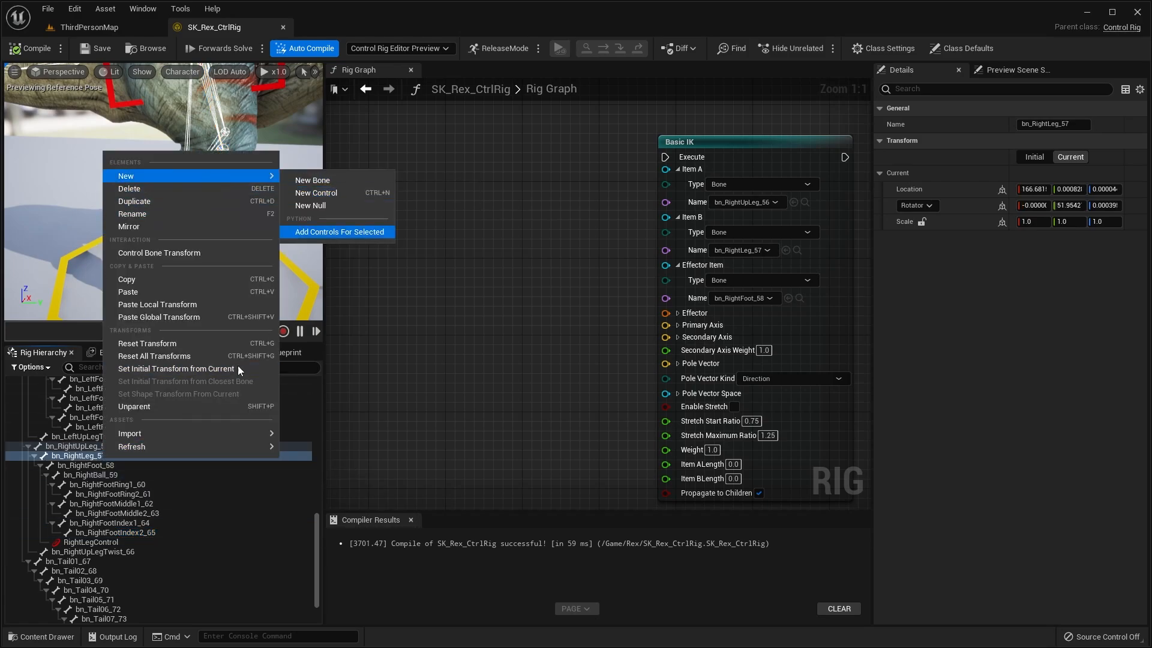
left_click(132, 494)
scroll(138, 492, "down", 2)
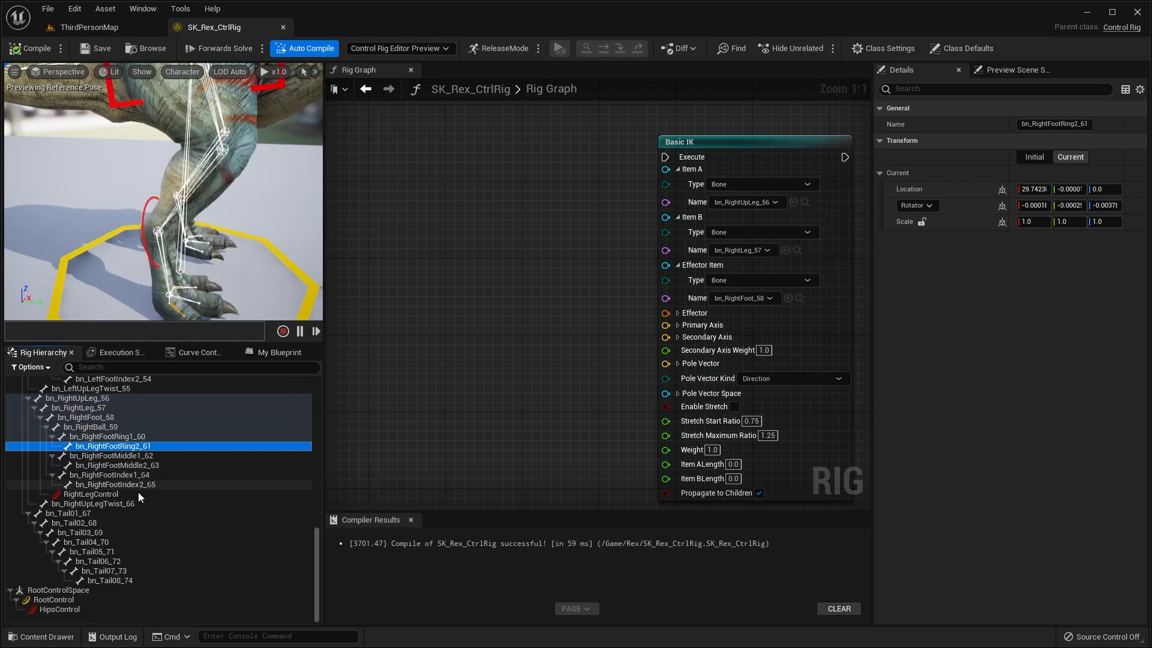
- Compare the placement of HipsControl under RootControl with the right leg bones that hold RightLegControl
left_click(65, 610)
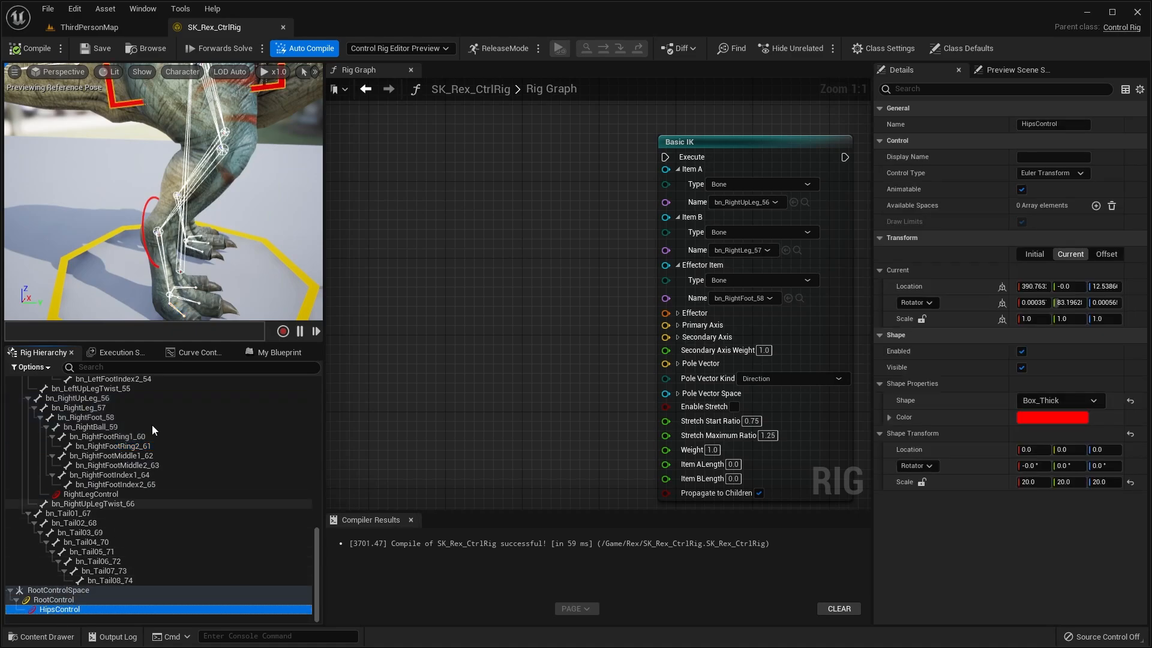
right_click(102, 608)
mouse_move(213, 330)
right_click_drag(217, 221, 200, 199)
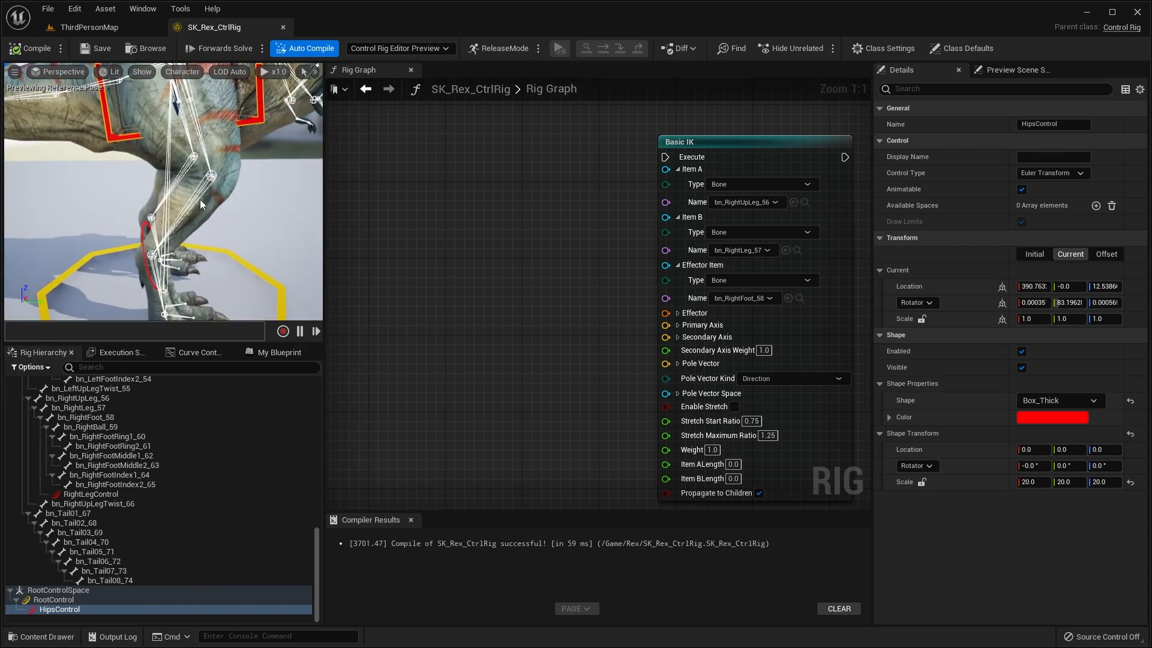
left_click(91, 408)
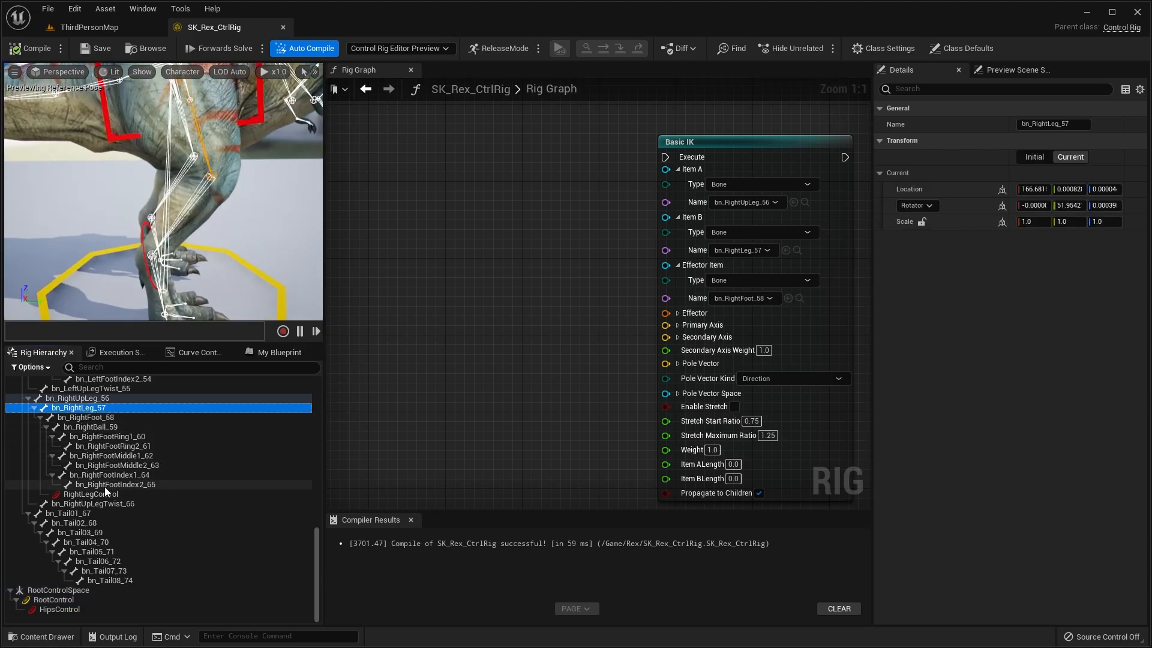
left_click(104, 488)
mouse_move(171, 242)
right_mouse_down()
mouse_move(184, 240)
mouse_move(161, 240)
mouse_move(171, 247)
right_mouse_up()
left_click(91, 408)
left_click(171, 228)
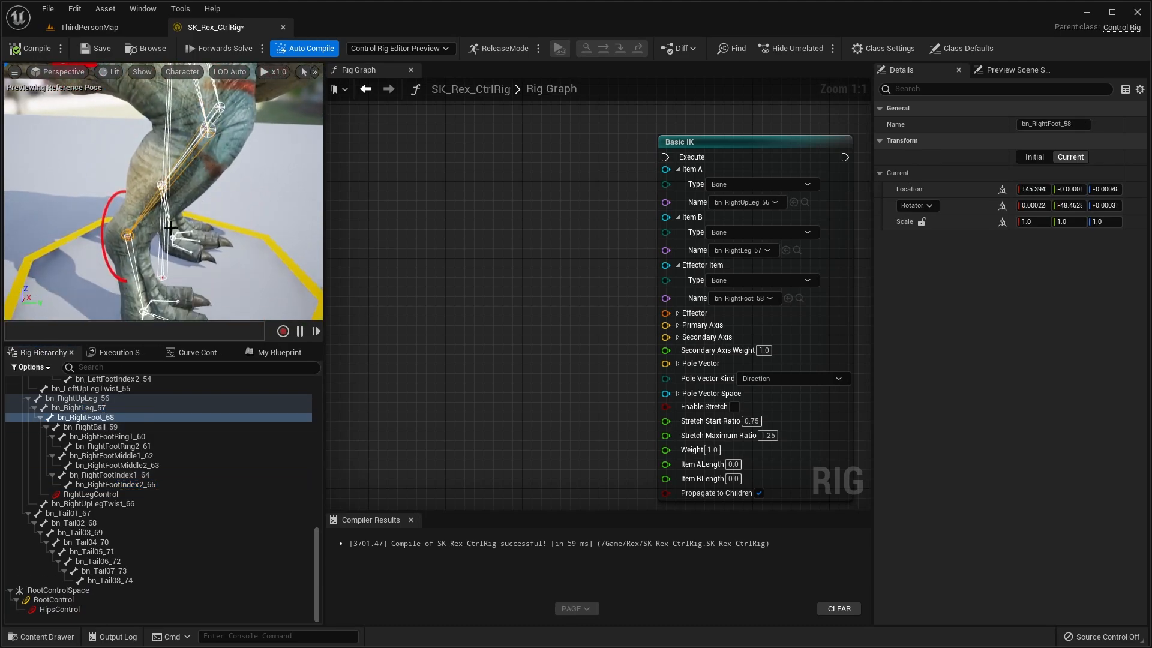
- Unparent RightLegControl from the bn_RightFoot_58 bone and select it in the rig hierarchy
left_click(99, 237)
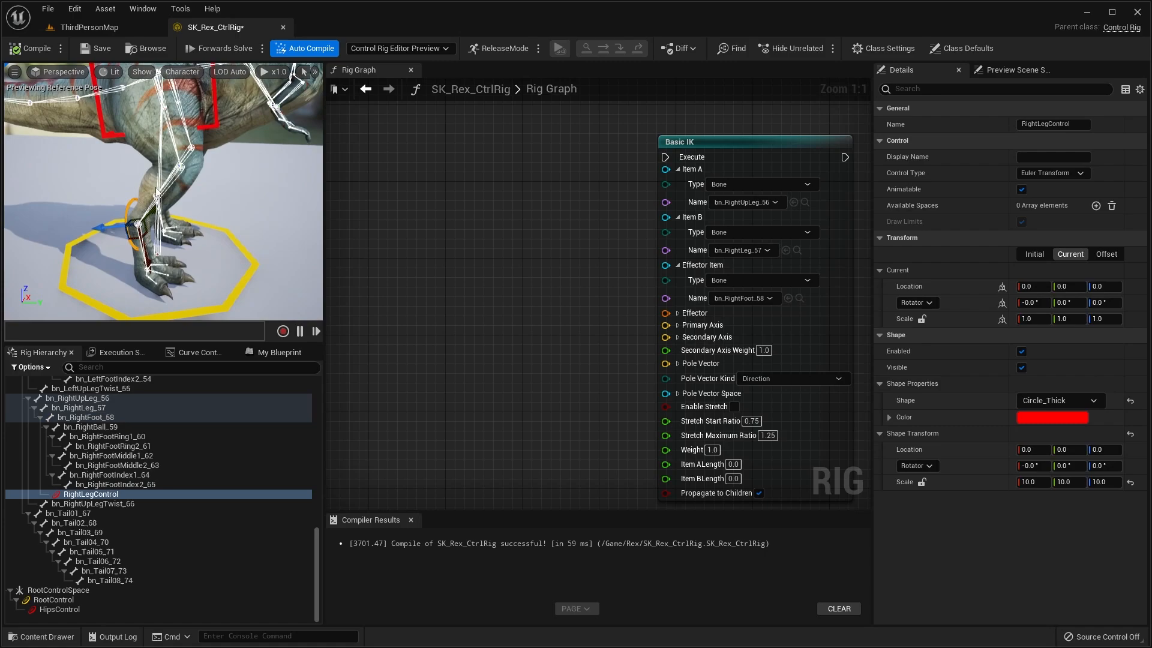
right_click_drag(130, 235, 180, 197)
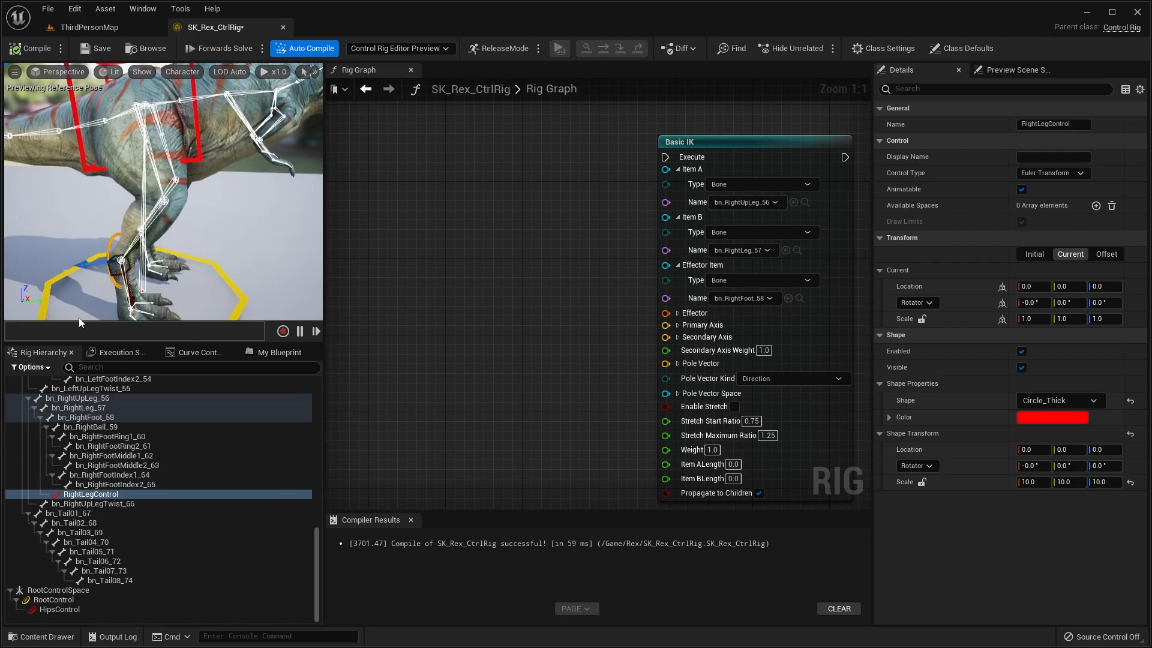
right_click_drag(144, 225, 96, 187)
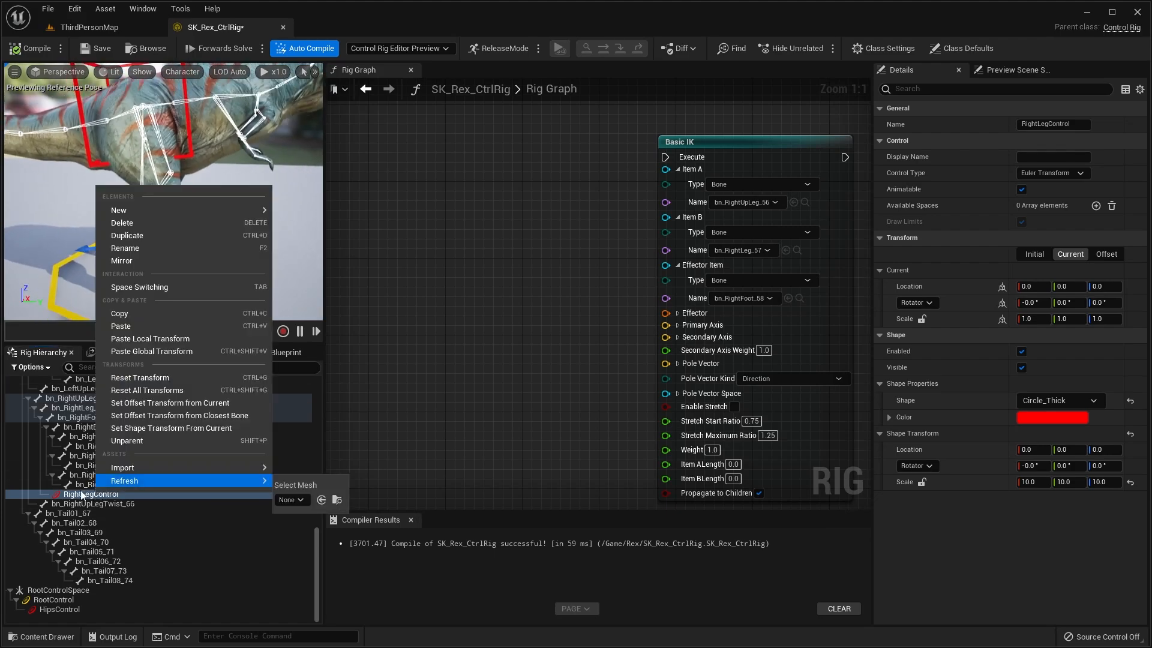
left_click(138, 449)
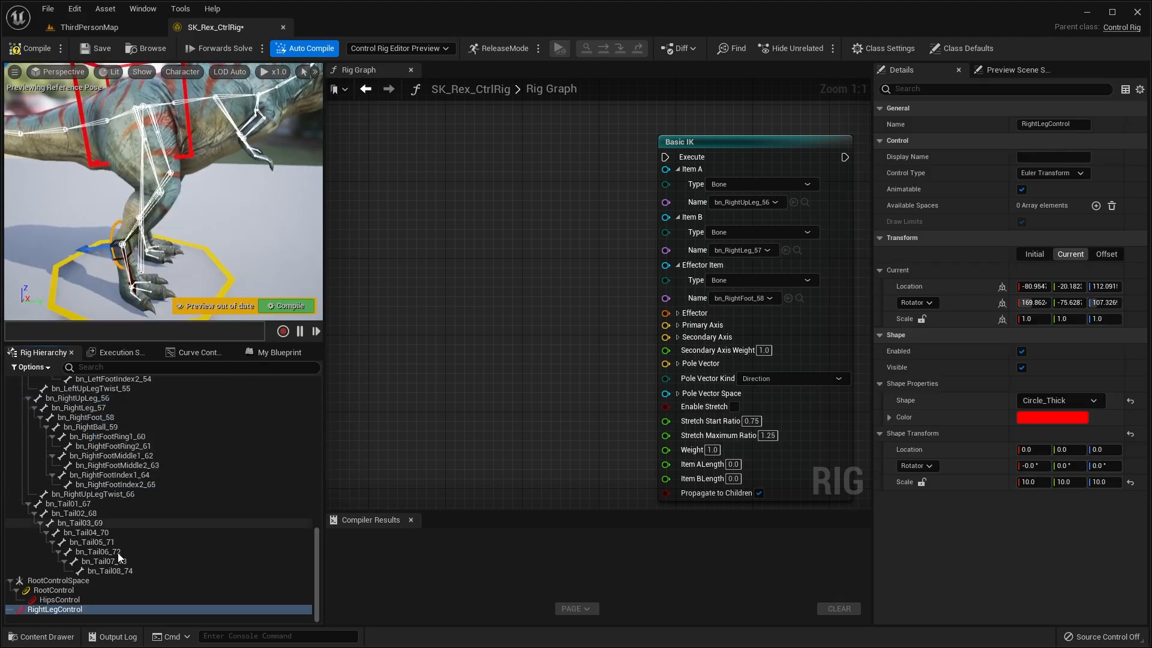
left_click(62, 609)
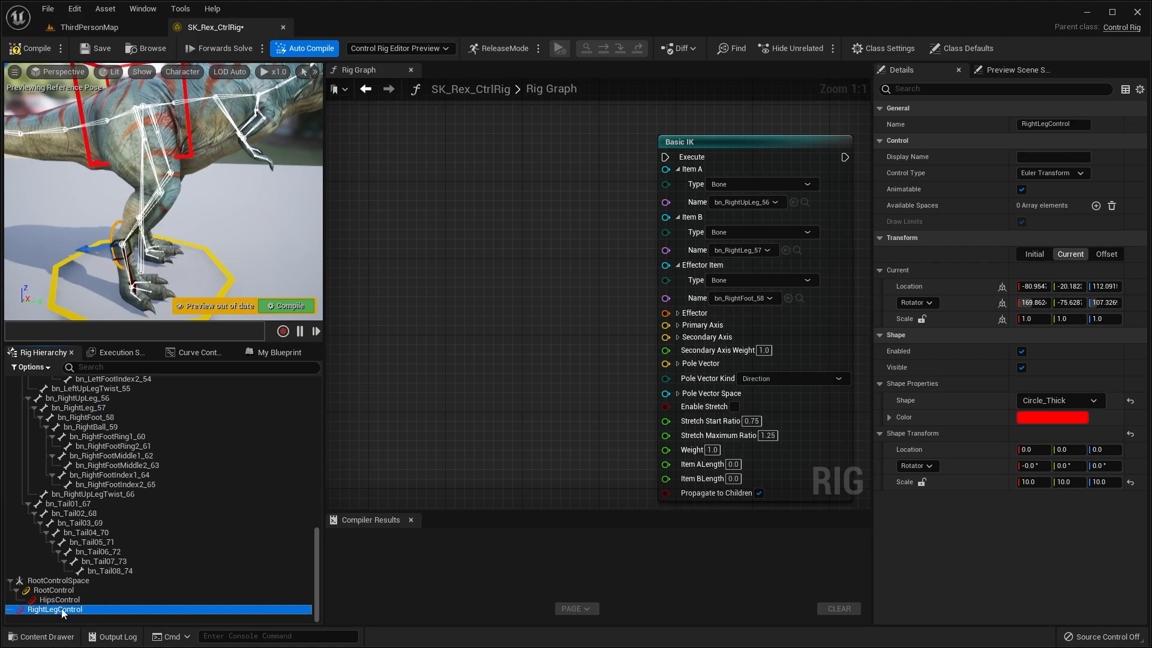
- Parent RightLegControl under RootControl alongside HipsControl, check the controls in the hierarchy, and compile the control rig
left_click_drag(63, 612, 74, 593)
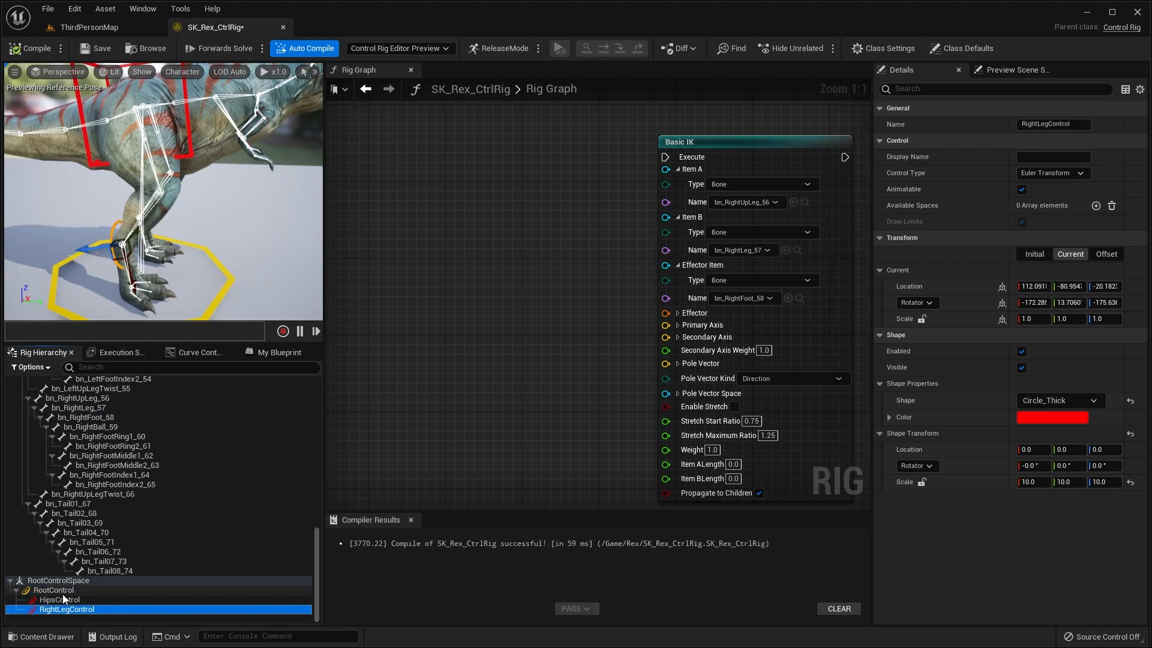
left_click(55, 592)
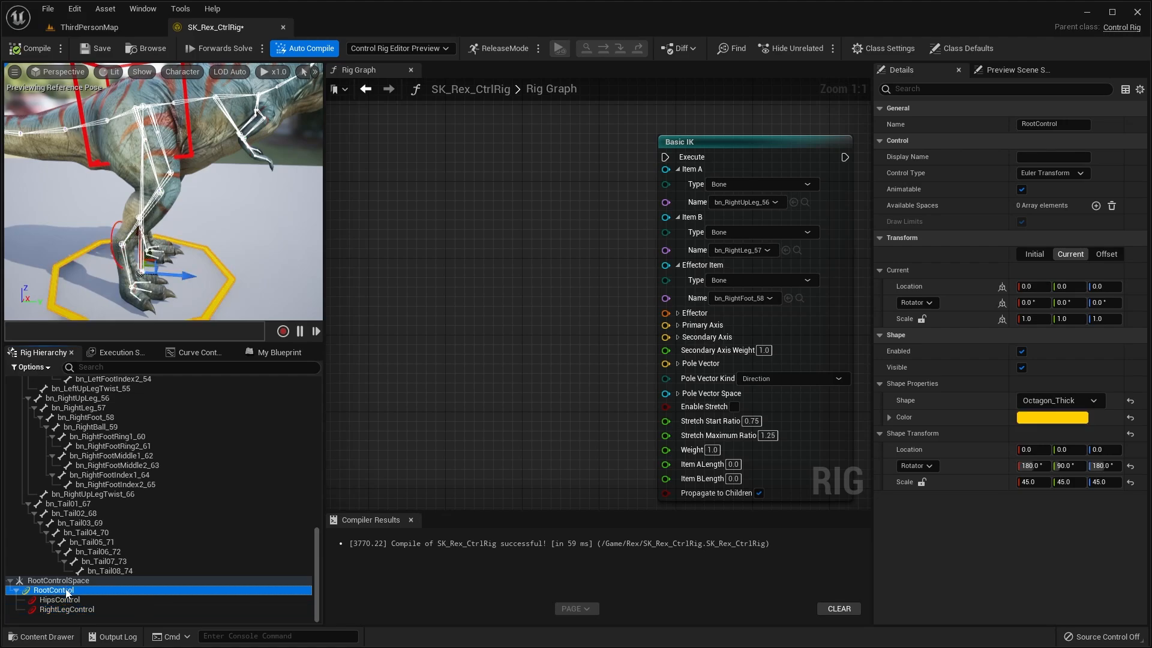
left_click(63, 599)
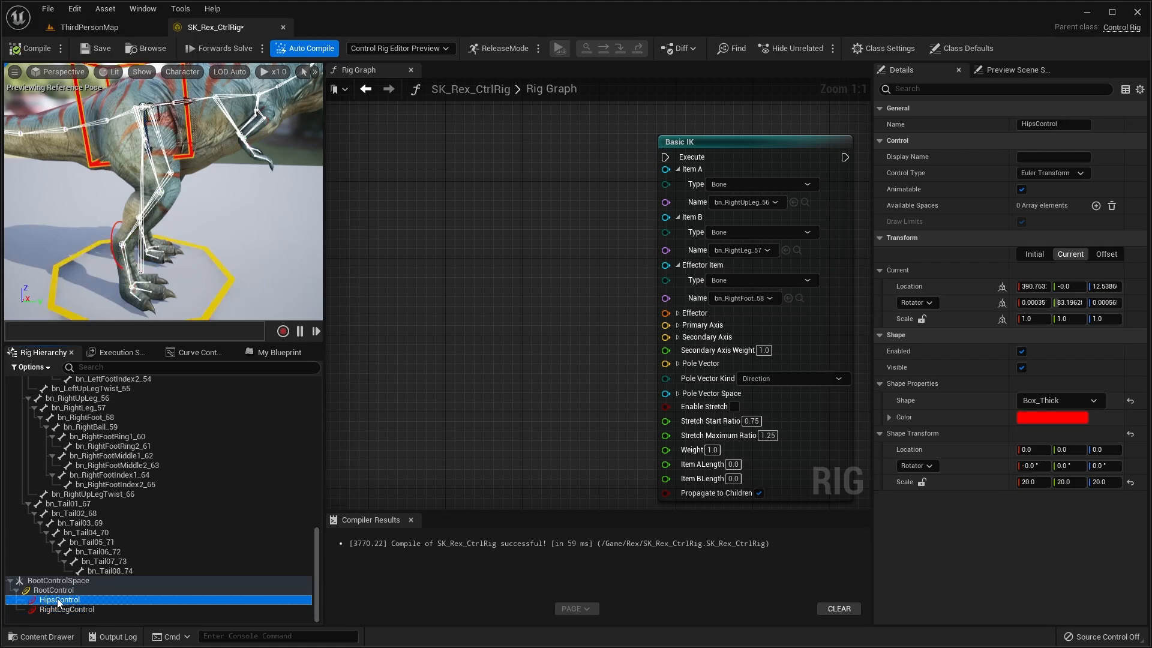
left_click(60, 591)
left_click(65, 598)
left_click(69, 610)
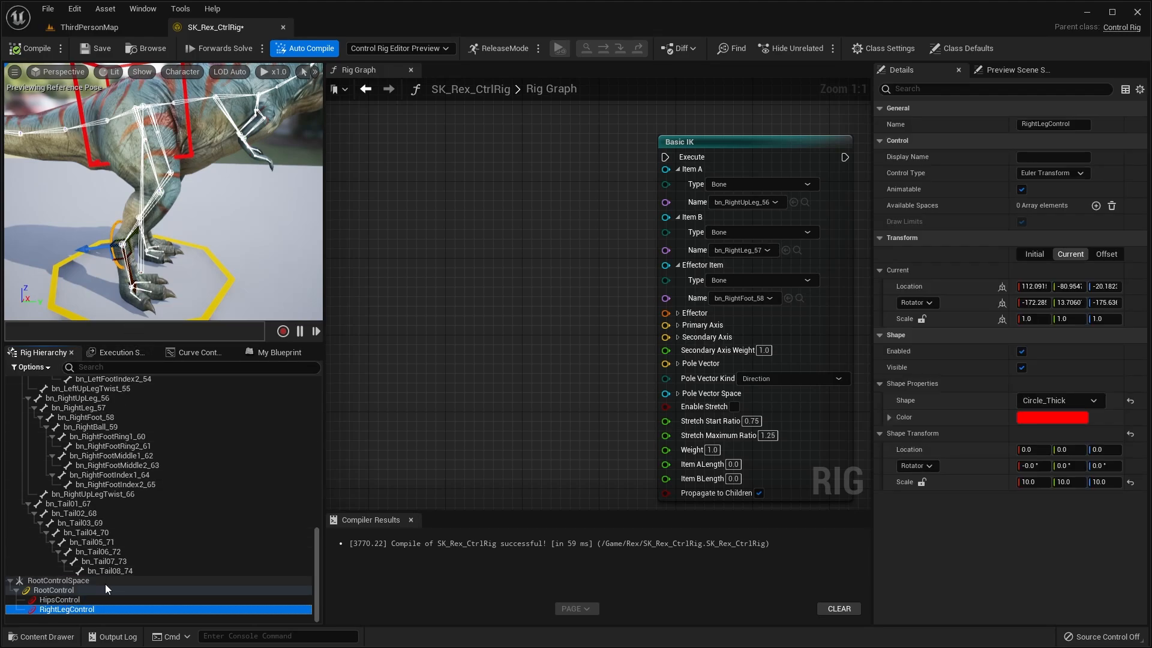
left_click(67, 590)
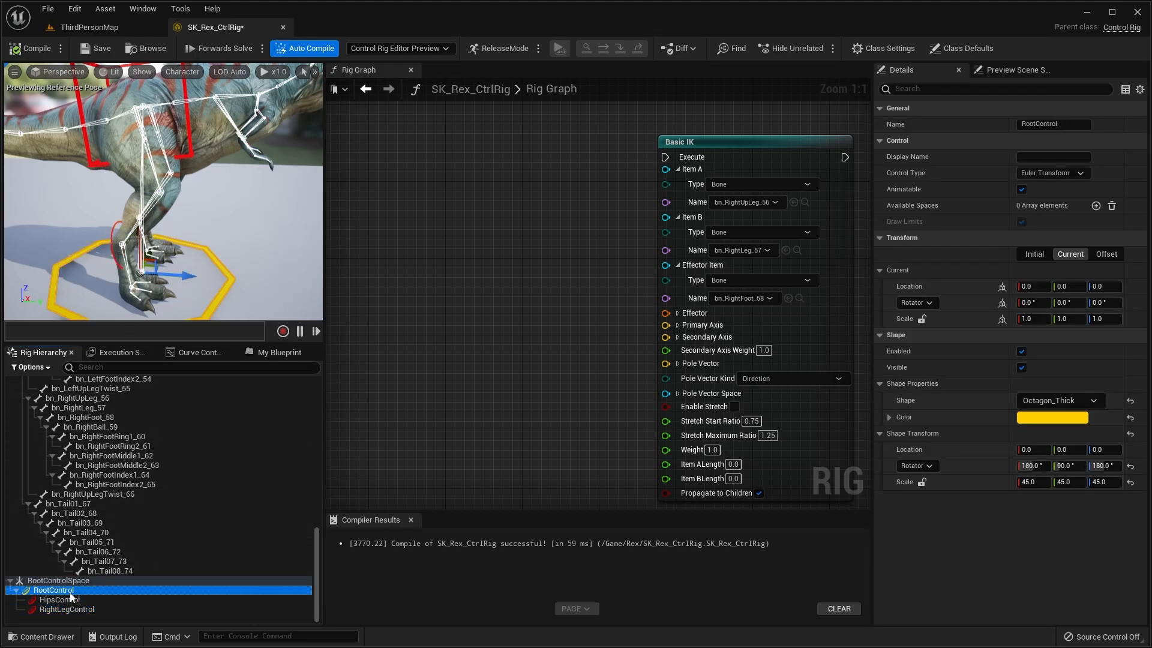
left_click(32, 49)
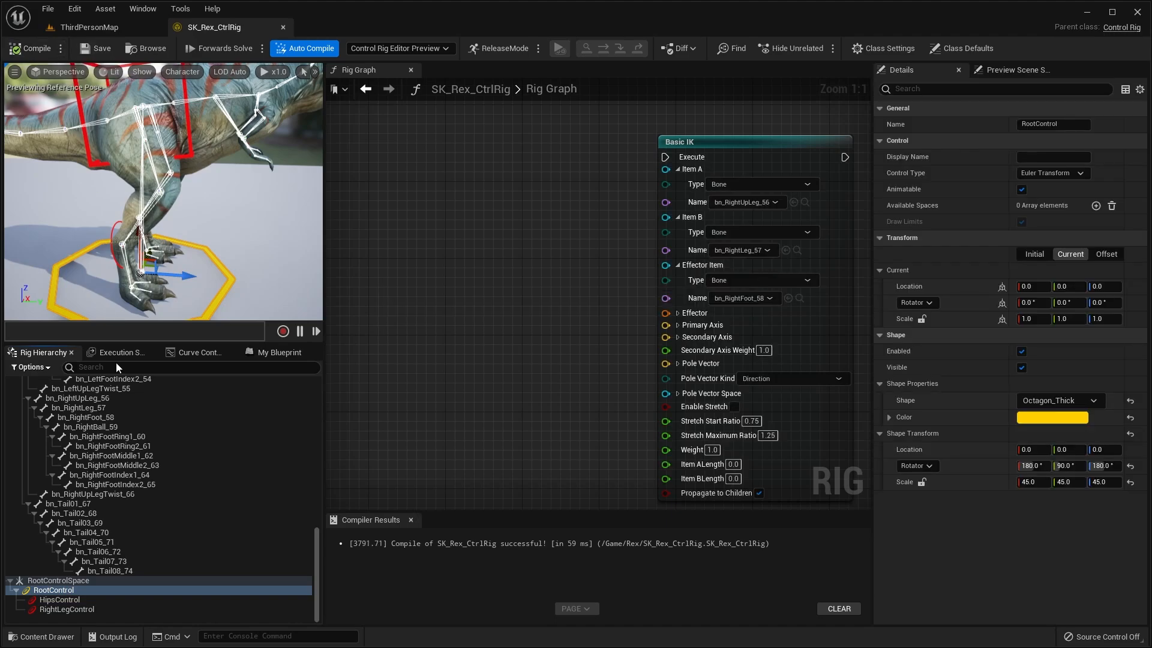
- Try to rotate RightLegControl flat around the right ankle in the viewport, and recompile the rig
left_click(79, 609)
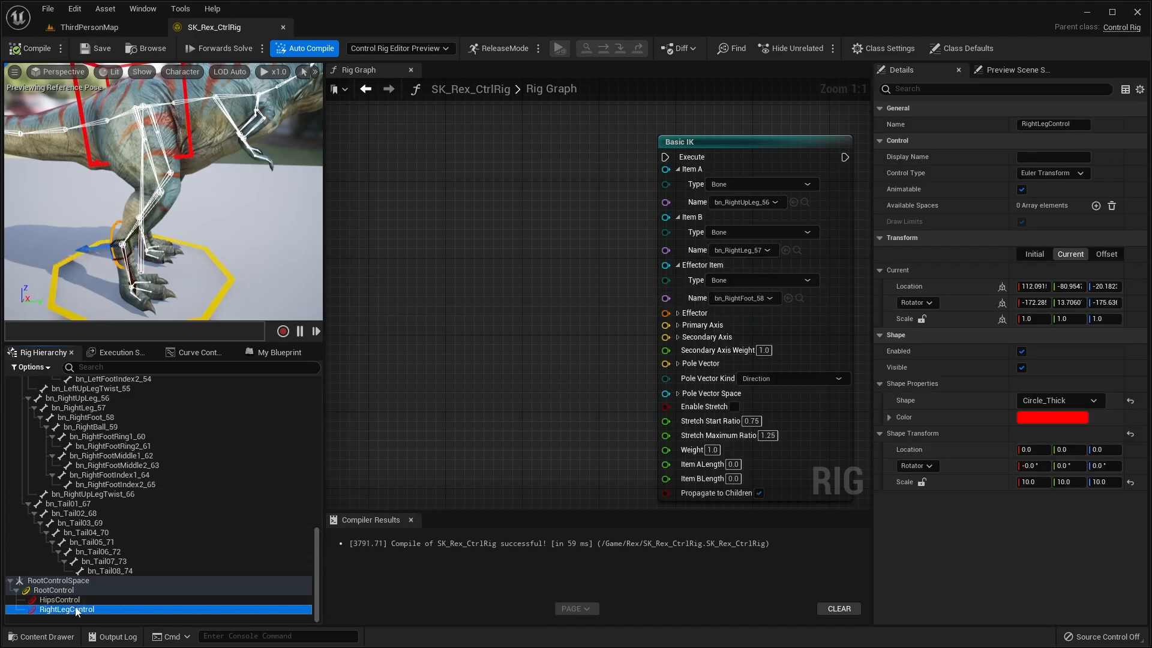
right_click_drag(134, 210, 111, 233)
key("w")
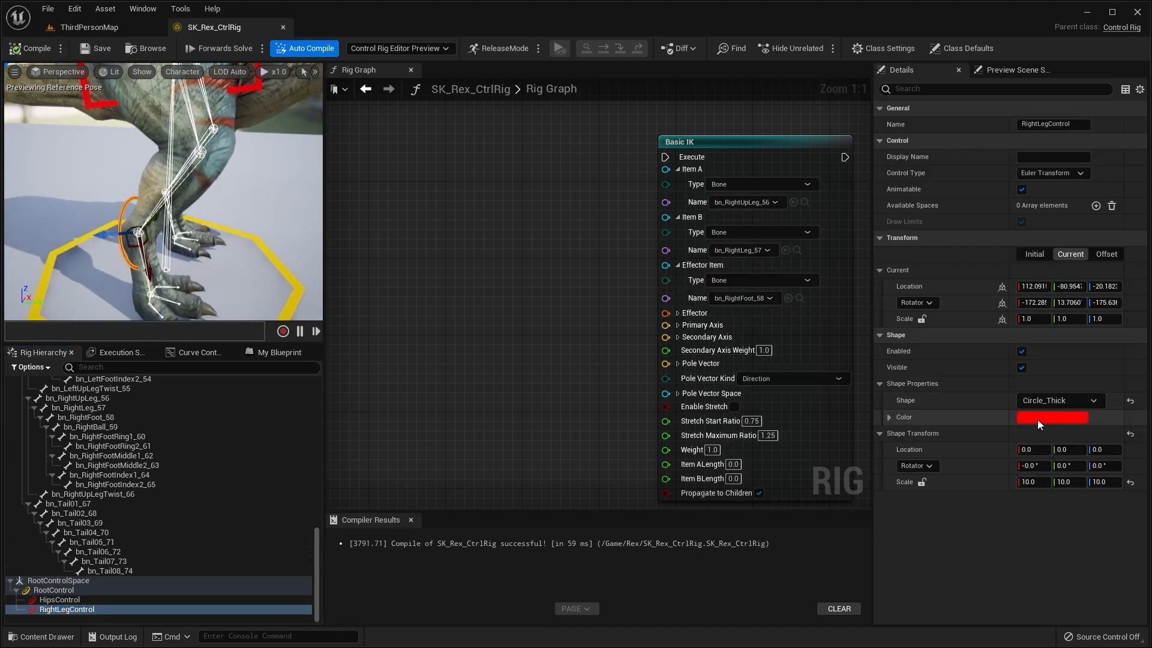
right_click_drag(167, 199, 169, 205)
key("e")
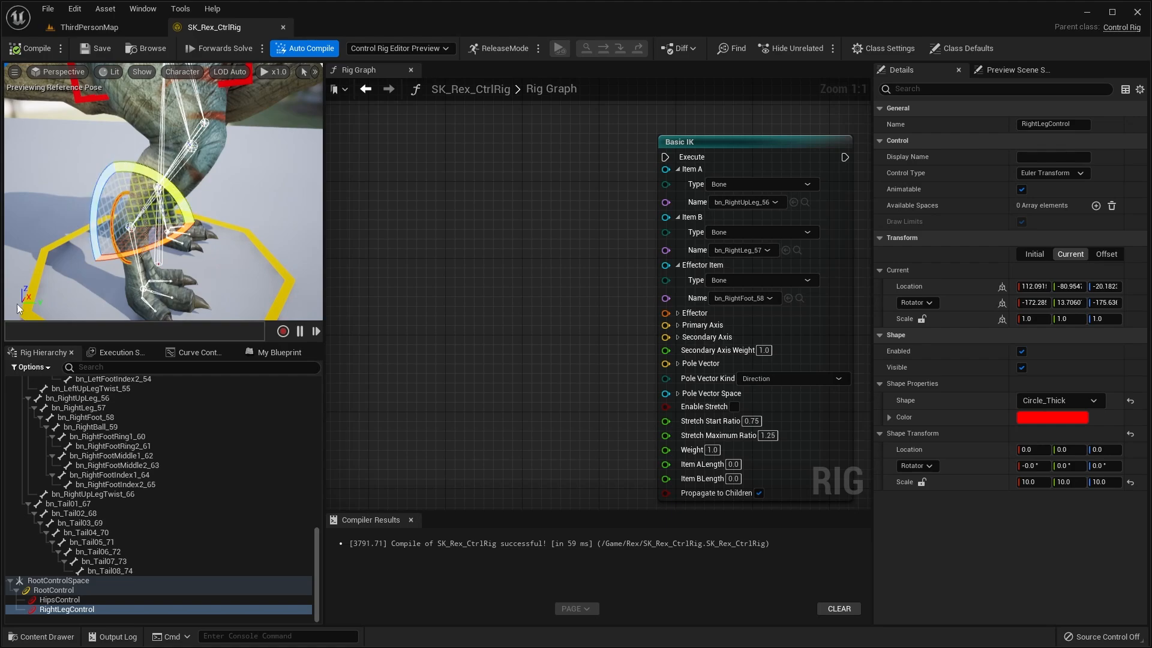
left_click_drag(146, 201, 201, 234)
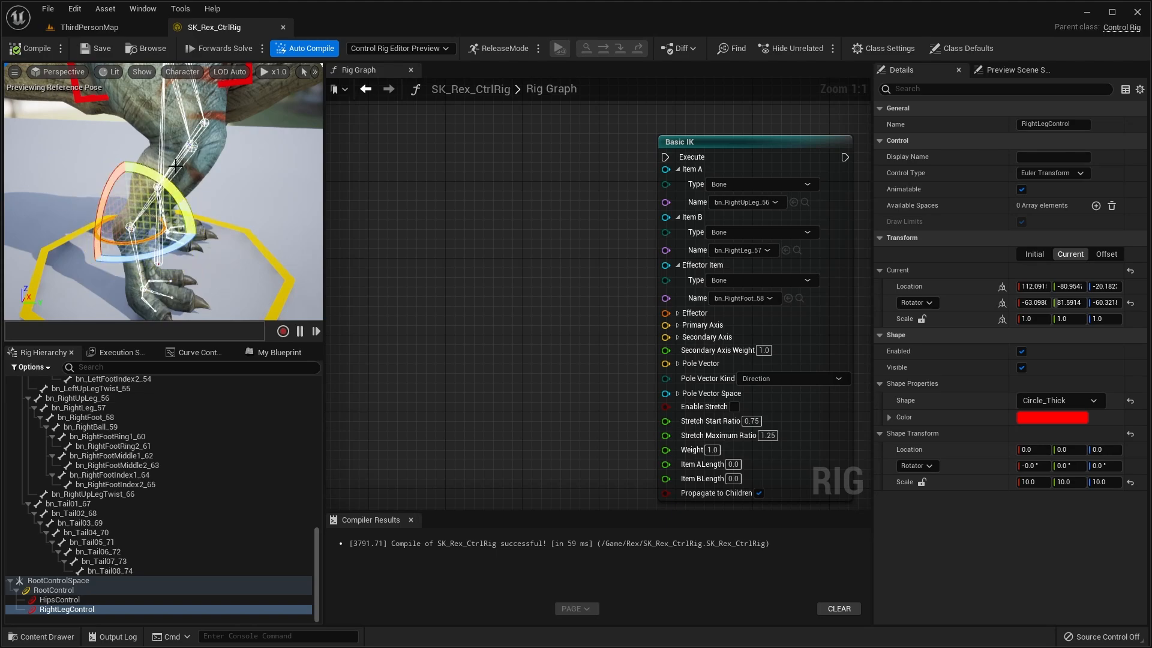
left_click(45, 51)
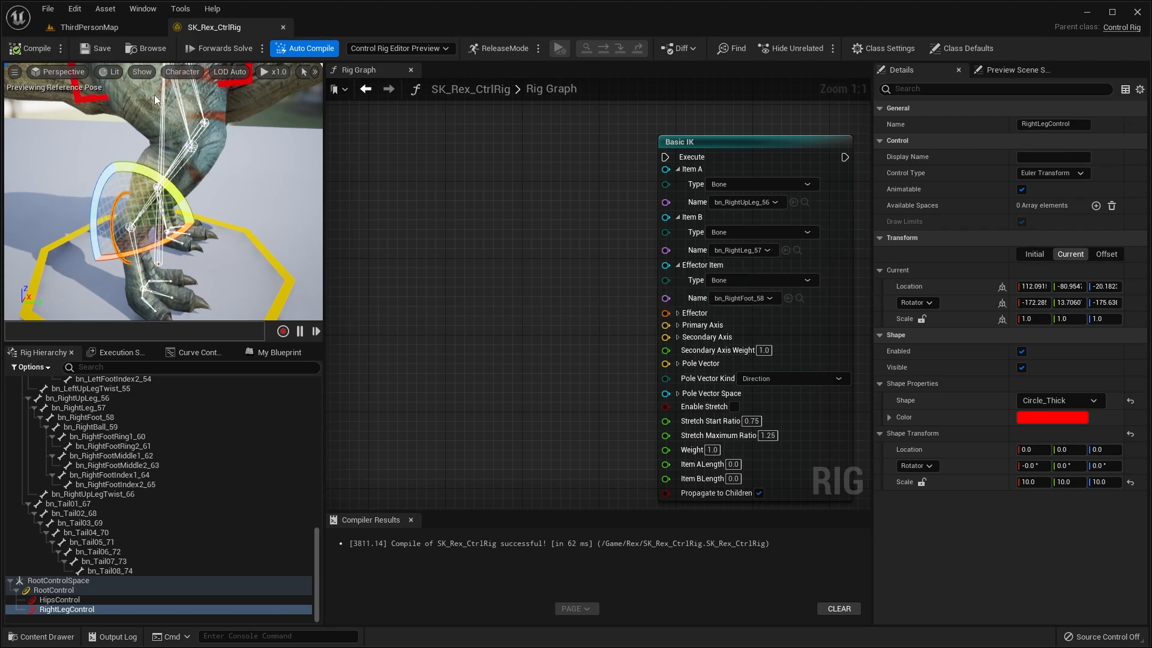
- Set the Y rotation of RightLegControl's shape transform to -80 degrees, and compile and save the rig
left_click(1060, 464)
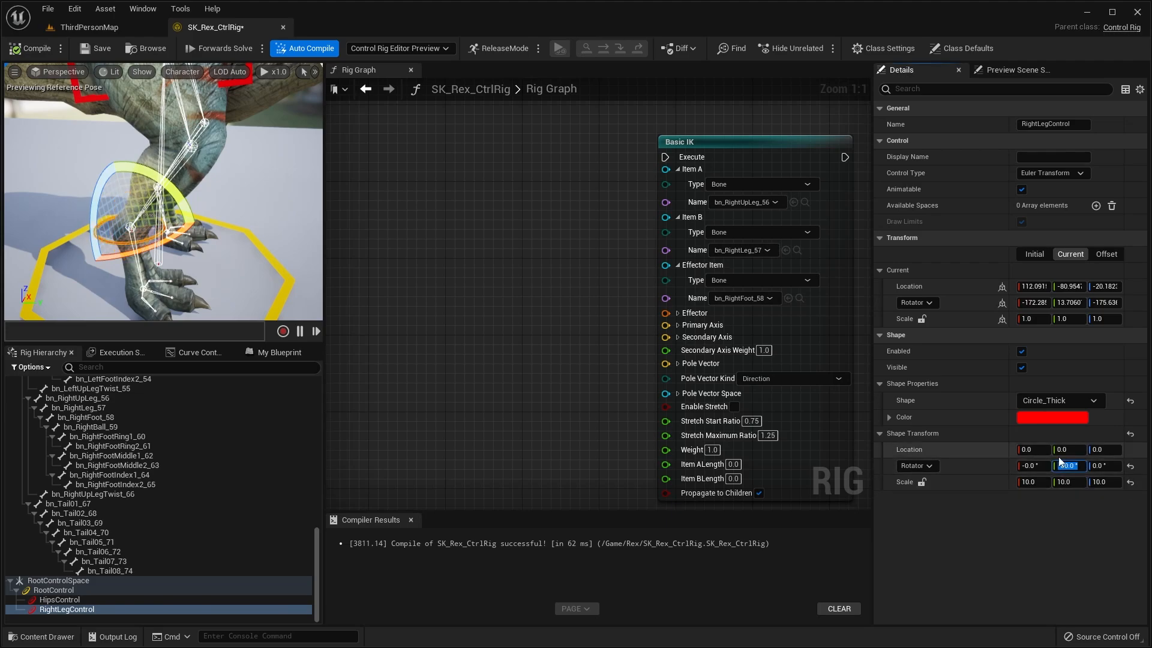
left_click(47, 49)
left_click(110, 53)
- Examine how RightLegControl's circle lies around the right ankle from different distances and angles
scroll(233, 127, "down", 2)
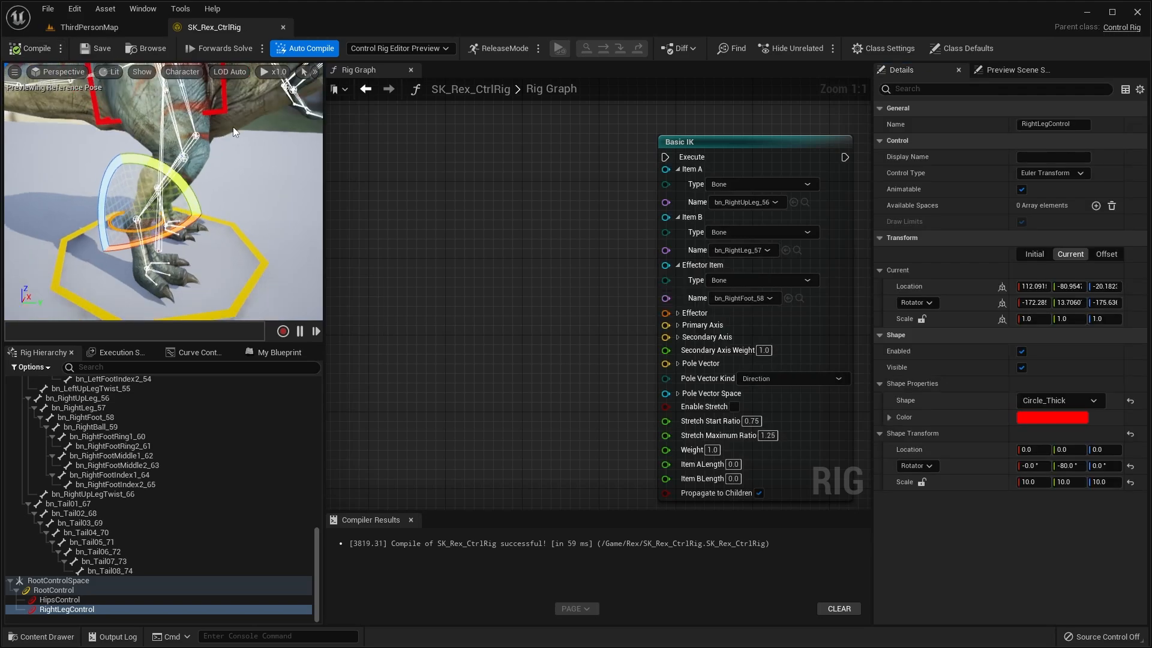
scroll(232, 127, "down", 1)
key("w")
scroll(189, 190, "up", 3)
scroll(189, 189, "down", 2)
scroll(197, 195, "up", 2)
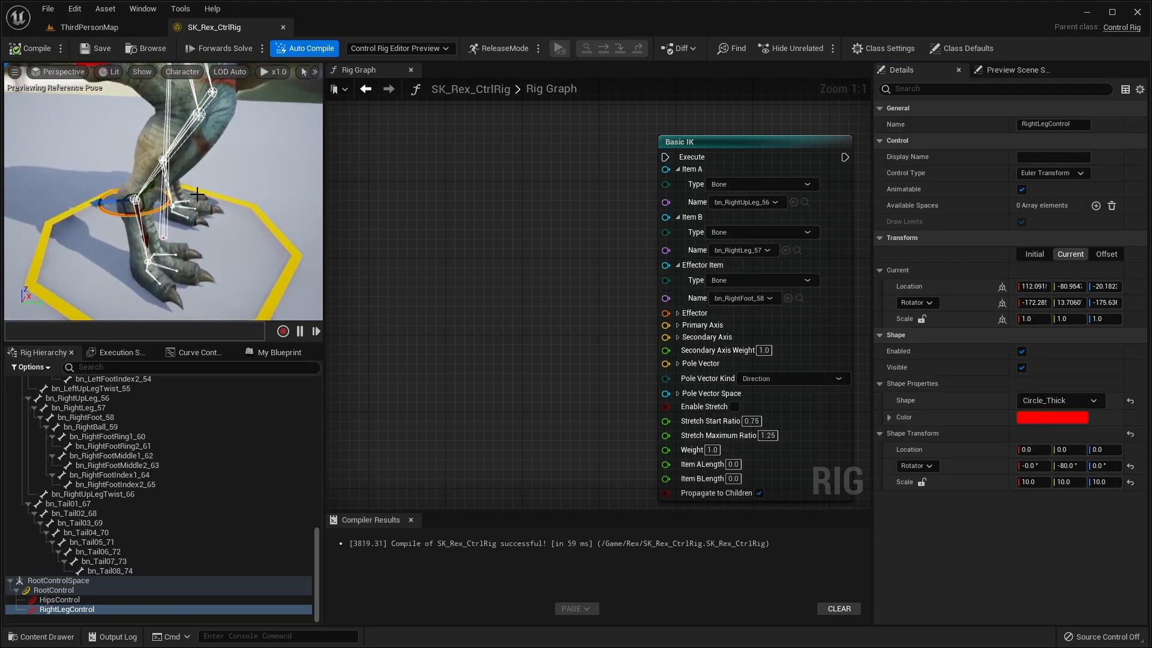
scroll(191, 193, "up", 1)
scroll(187, 198, "down", 4)
left_click(191, 213)
scroll(191, 213, "up", 3)
right_click_drag(191, 214, 188, 180)
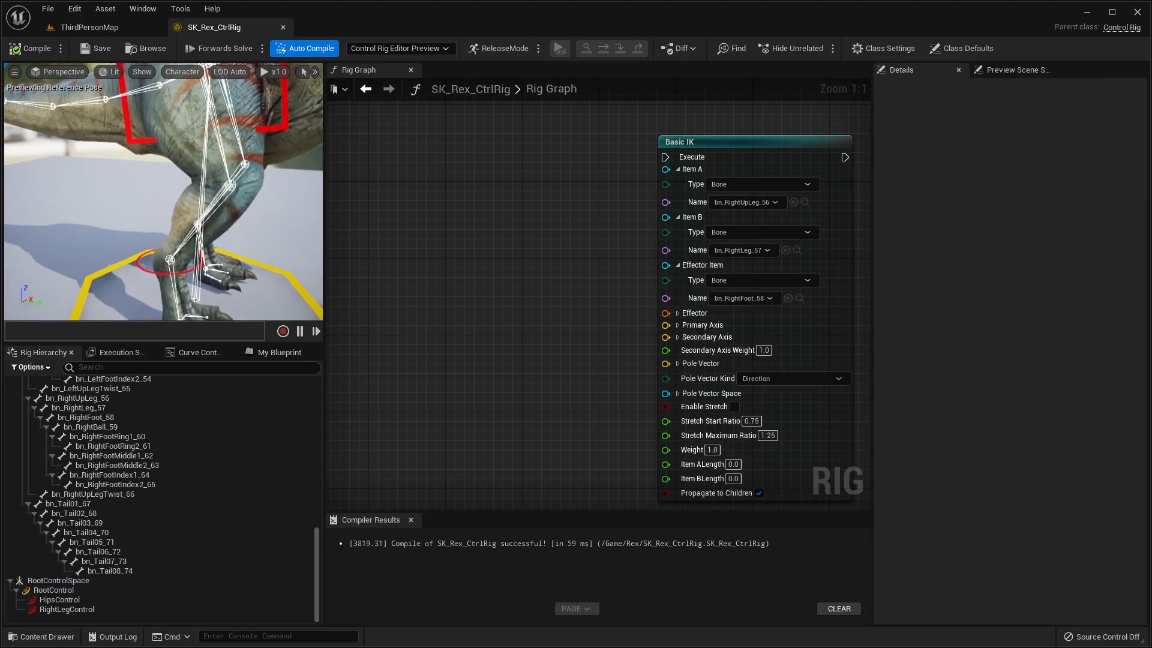
scroll(188, 216, "down", 4)
left_click(186, 226)
right_click_drag(187, 227, 188, 252)
scroll(188, 225, "up", 3)
scroll(188, 225, "up", 1)
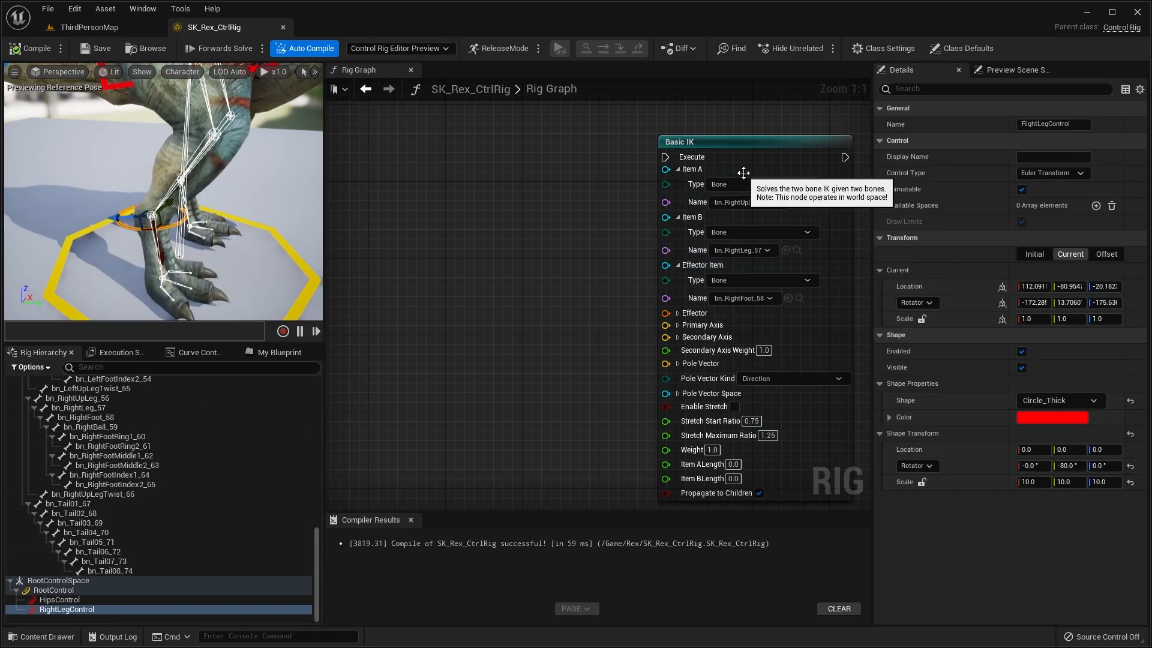
- Add a Get Control node for RightLegControl to the rig graph, placed beside the Basic IK node
left_click_drag(85, 612, 105, 607)
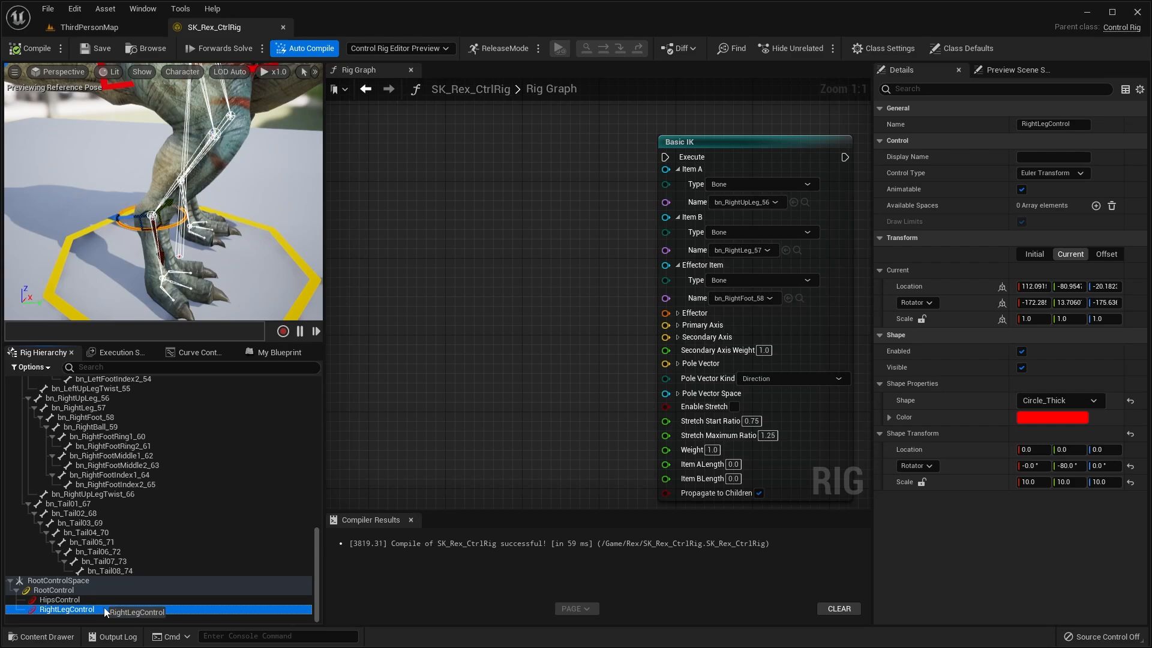
left_click_drag(442, 306, 442, 292)
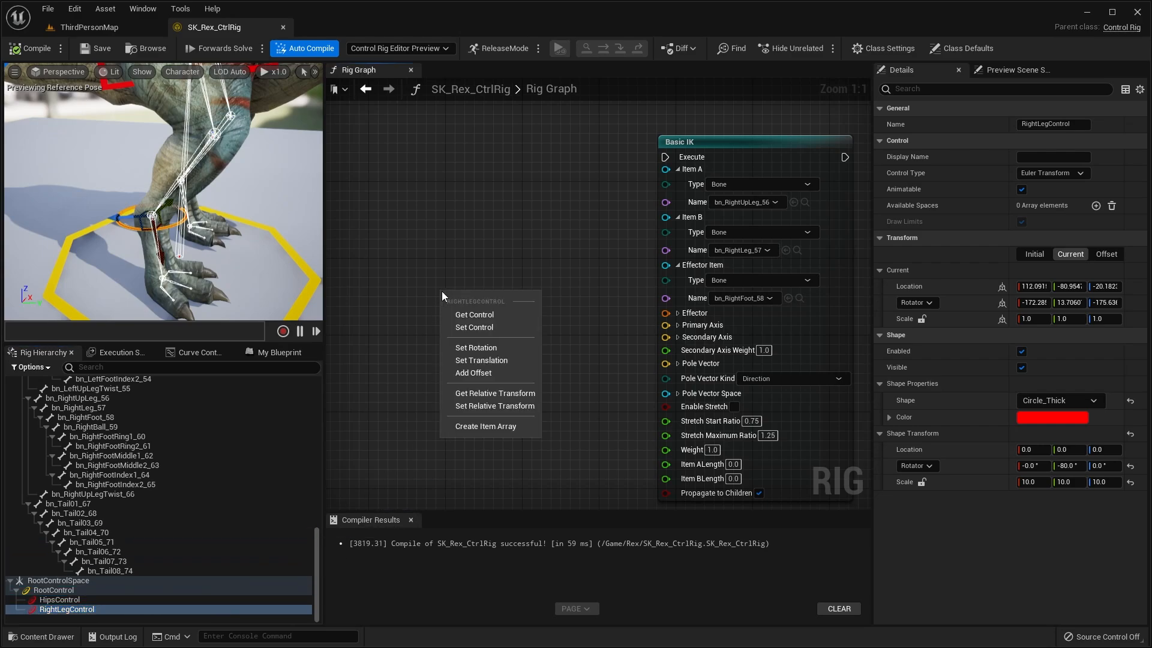
left_click(479, 316)
left_click_drag(503, 301, 440, 301)
right_click_drag(482, 280, 554, 292)
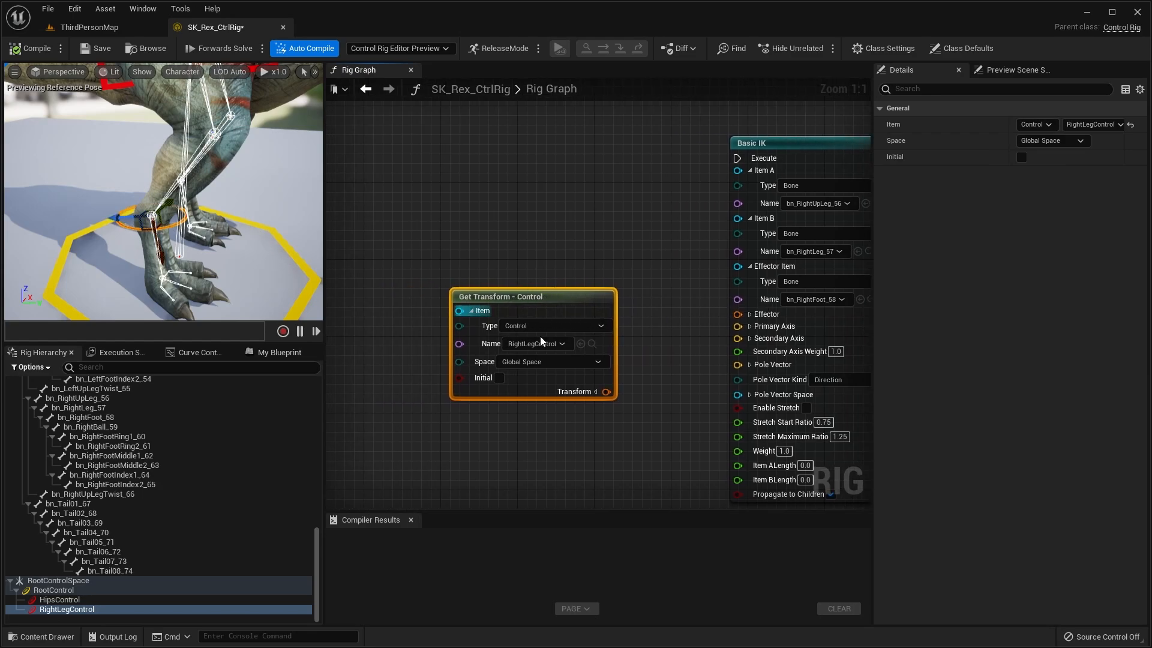
- Move the Basic IK node lower and connect RightLegControl's Transform output to its Effector input
scroll(227, 208, "down", 3)
middle_click_drag(227, 208, 240, 194)
right_click_drag(566, 234, 493, 236)
left_click_drag(755, 173, 752, 221)
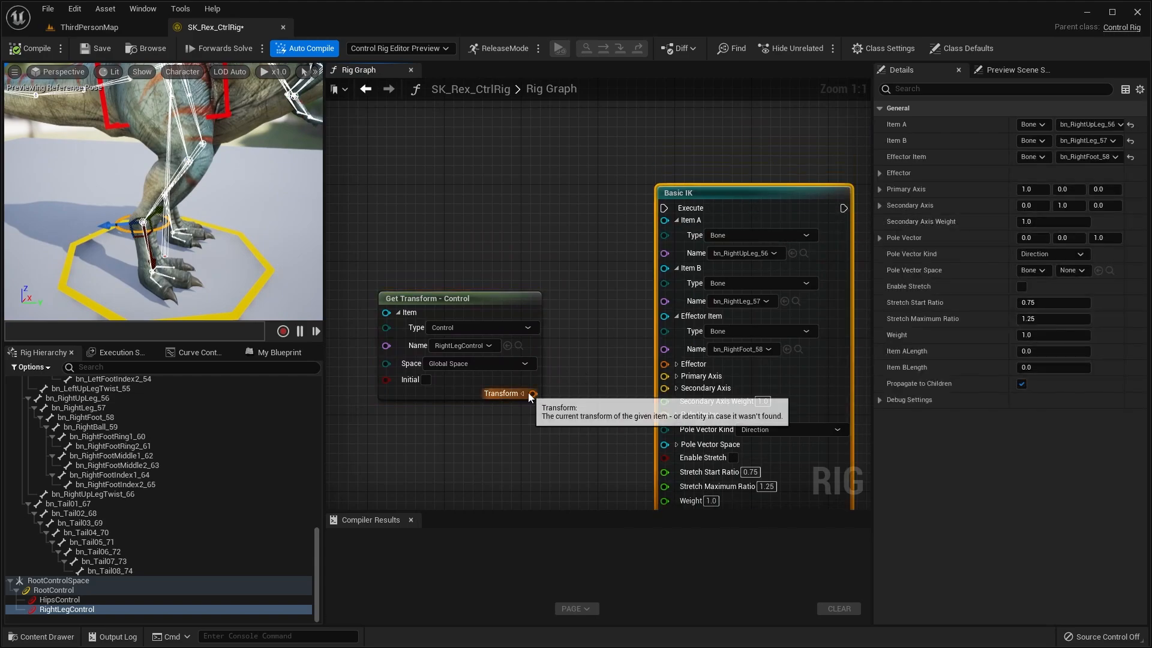
left_click_drag(533, 394, 664, 366)
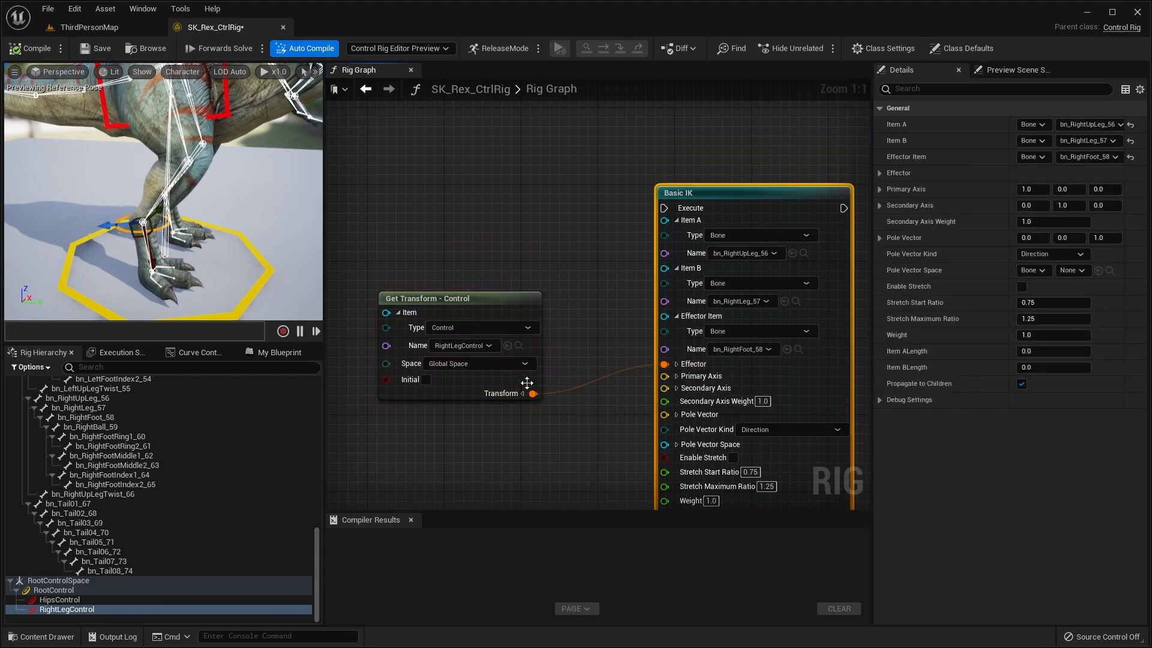
right_click_drag(555, 285, 592, 290)
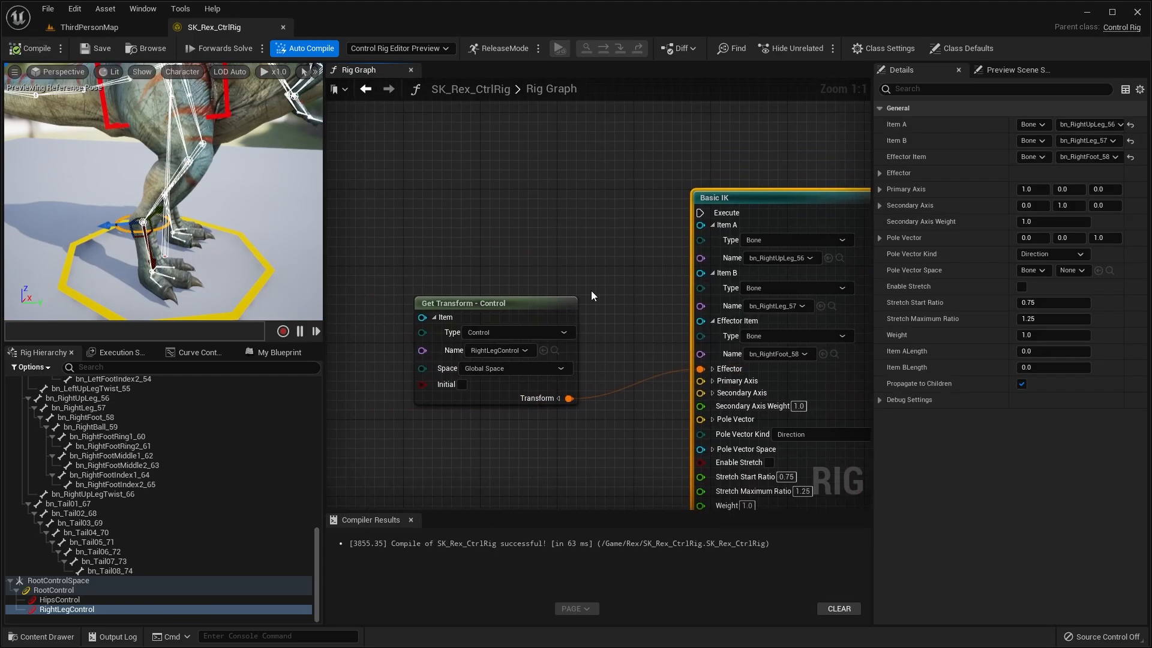
- Connect the Execute output of the last Set Transform - Bone node to Basic IK, and compile and save the rig
right_click_drag(196, 209, 240, 230)
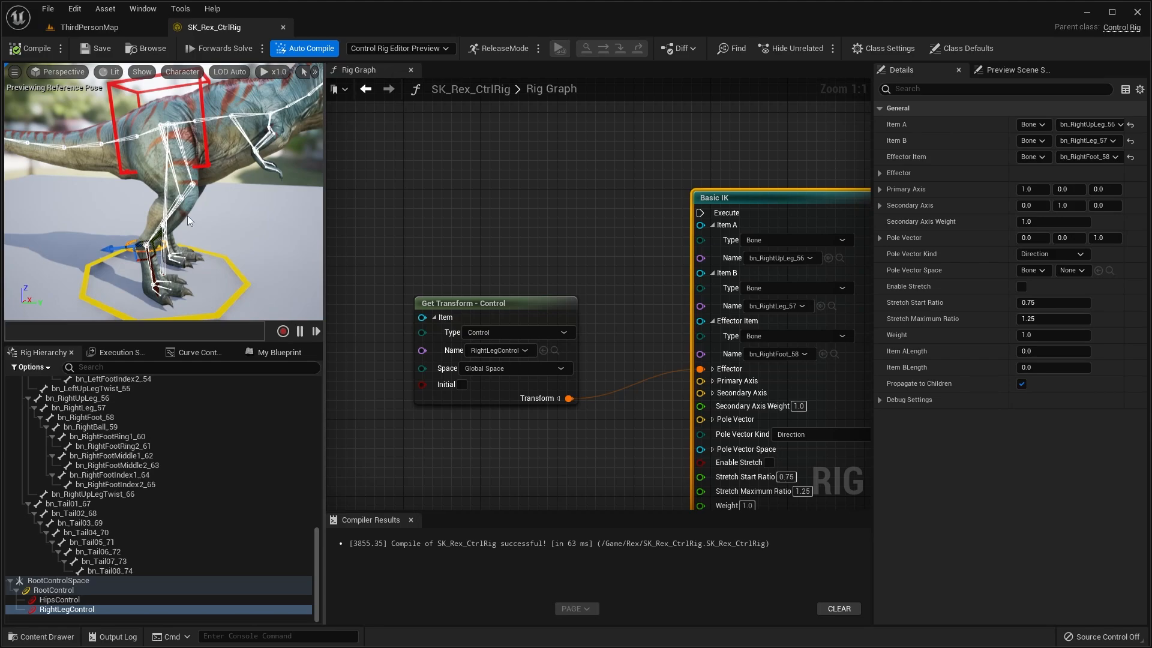
scroll(636, 270, "down", 4)
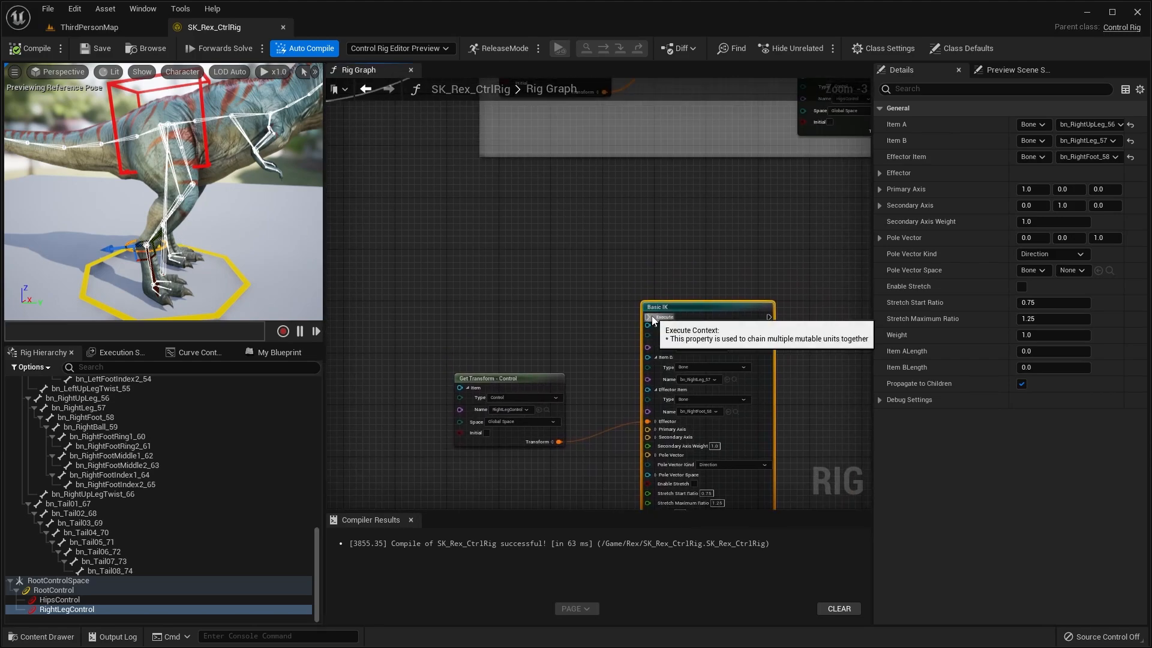
right_click_drag(678, 291, 415, 409)
scroll(415, 410, "down", 1)
left_click_drag(706, 170, 393, 430)
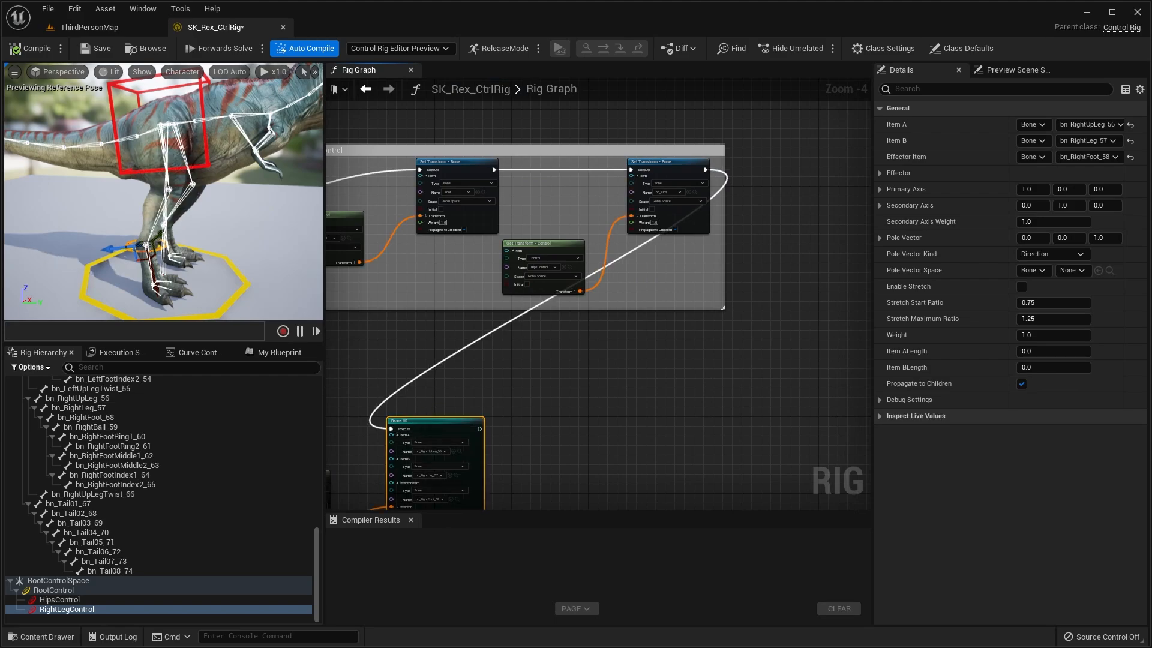
right_click_drag(408, 390, 571, 323)
left_click(29, 48)
left_click(89, 48)
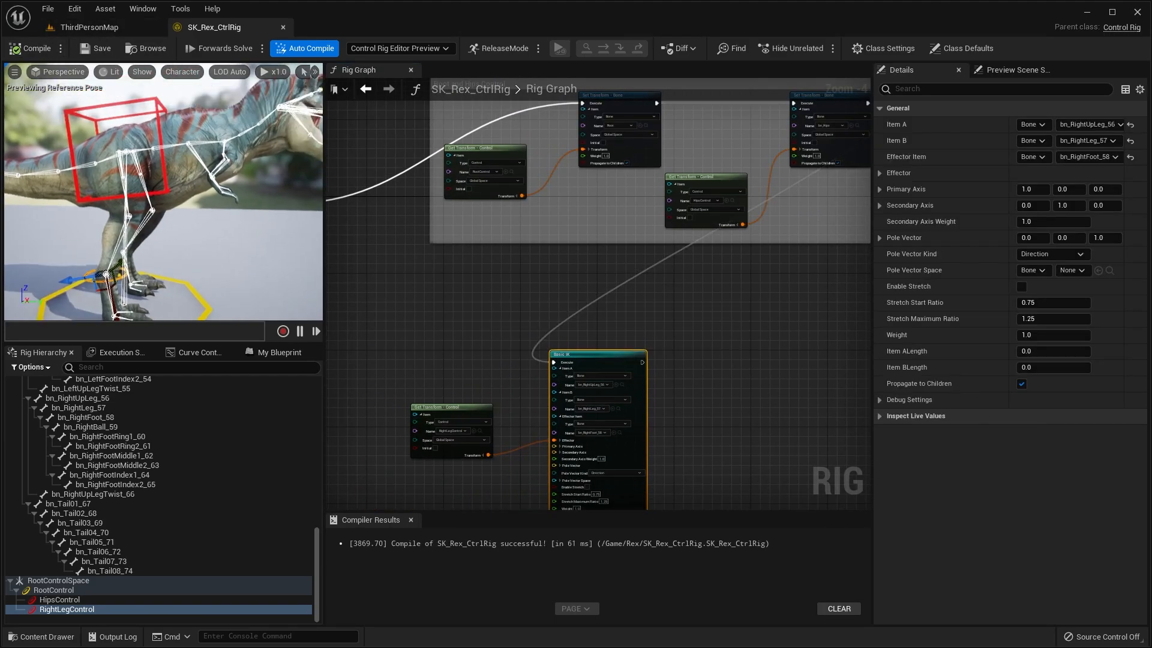
- Set the viewport's bone drawing to Selected Only
left_click_drag(240, 210, 160, 193, "alt")
left_click_drag(161, 192, 131, 229, "alt")
left_click(192, 72)
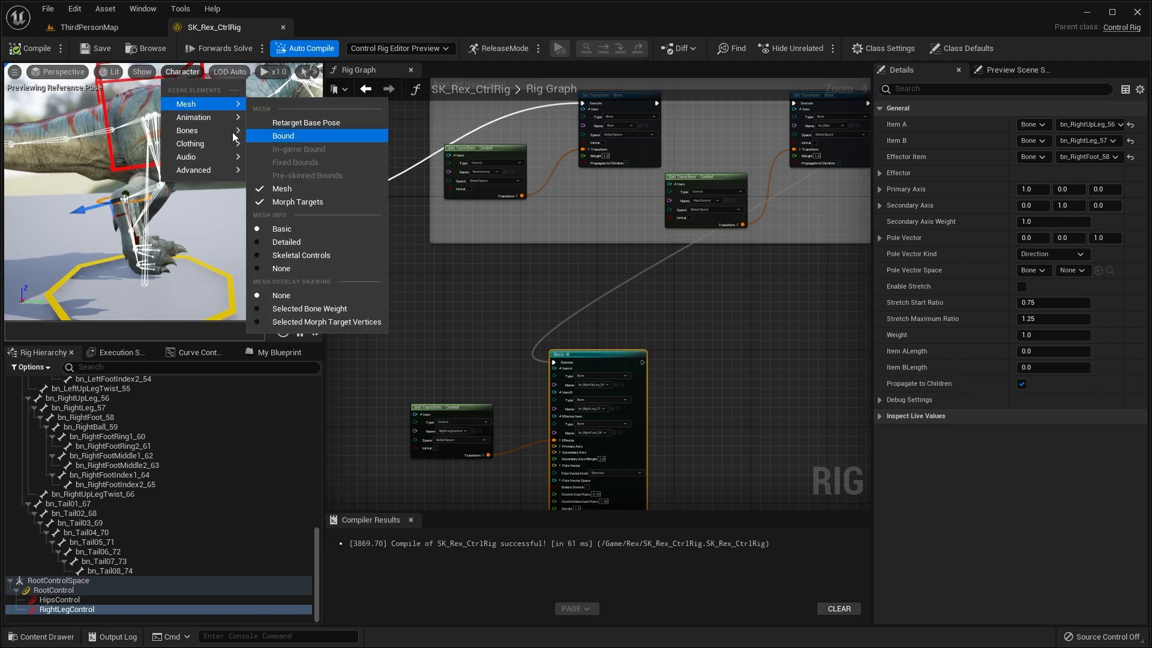
mouse_move(212, 117)
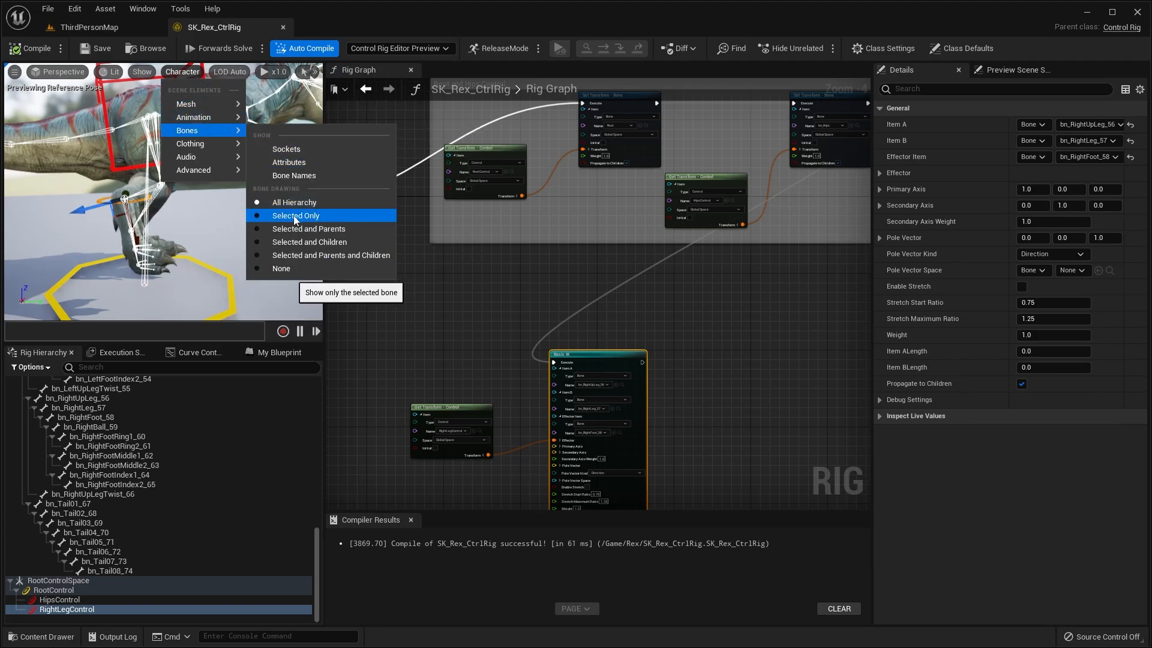
left_click(299, 217)
- Test the right leg IK by moving RightLegControl down and up along its vertical axis
scroll(195, 193, "up", 5)
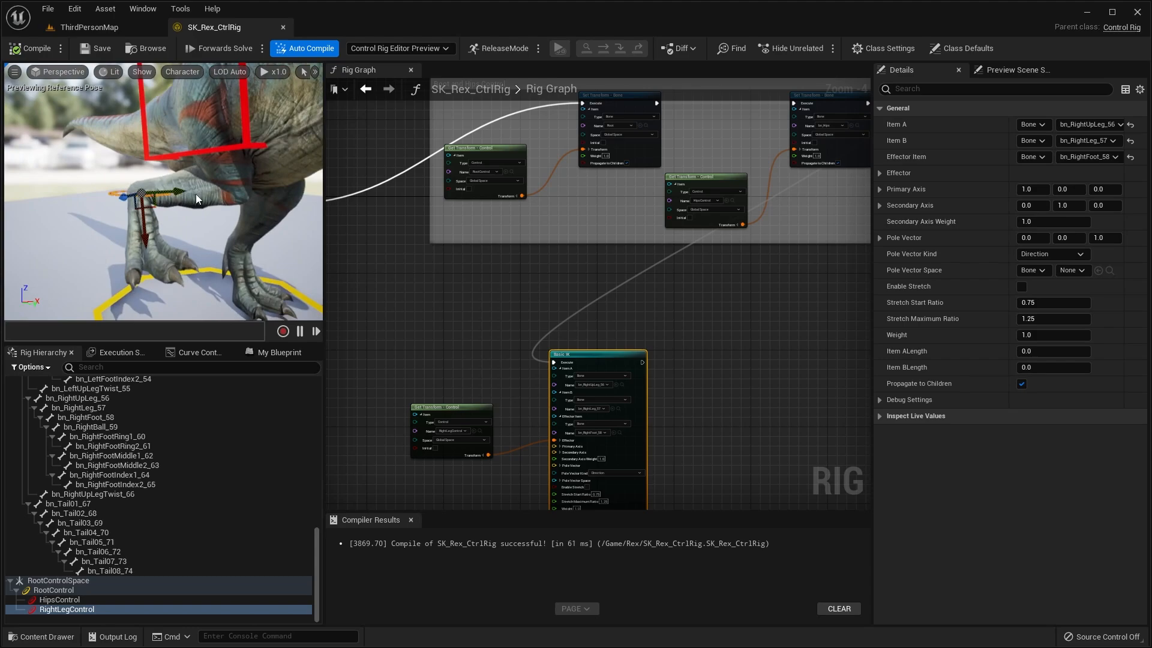
left_click_drag(145, 206, 153, 238)
scroll(158, 260, "down", 3)
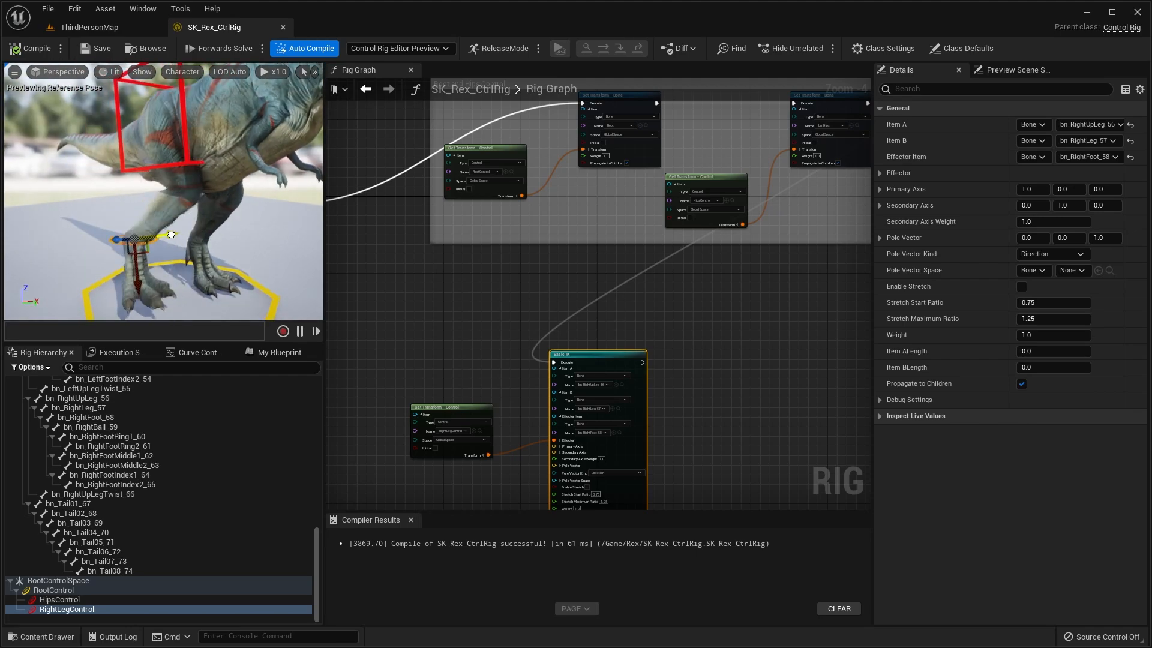
left_click_drag(146, 171, 180, 157, "alt")
right_click_drag(146, 171, 132, 206)
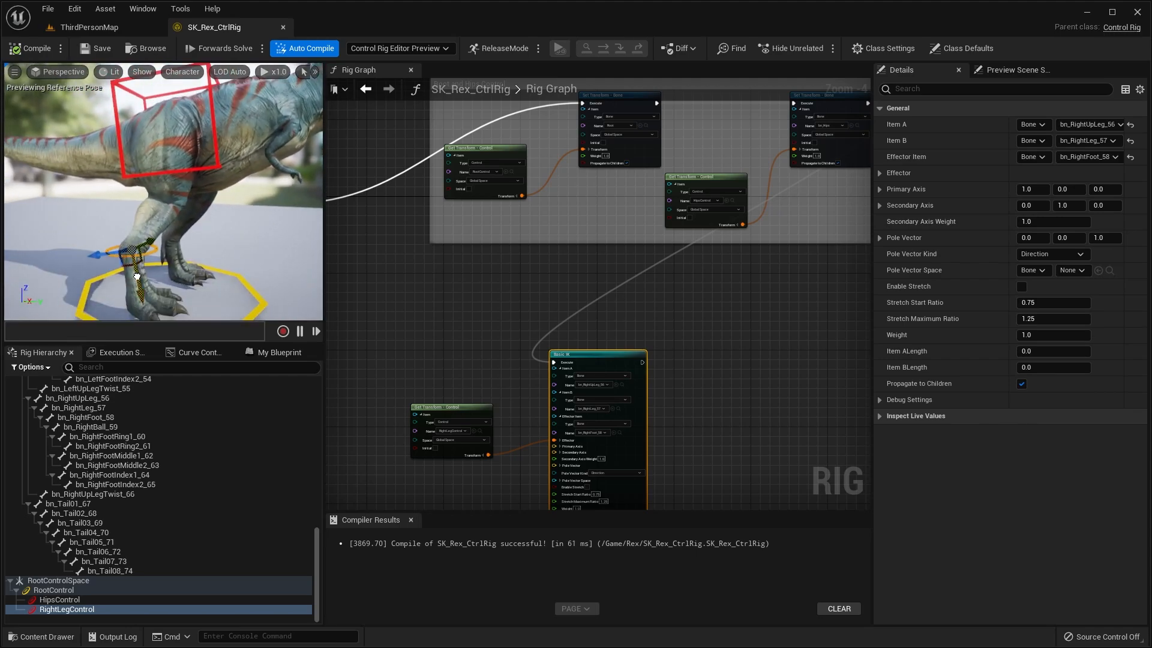
left_click_drag(137, 276, 135, 219)
- Move RightLegControl in several directions to check how the knee and foot bend, and recompile to reset the pose
left_click_drag(114, 229, 101, 298, "alt")
left_click_drag(171, 144, 240, 144, "alt")
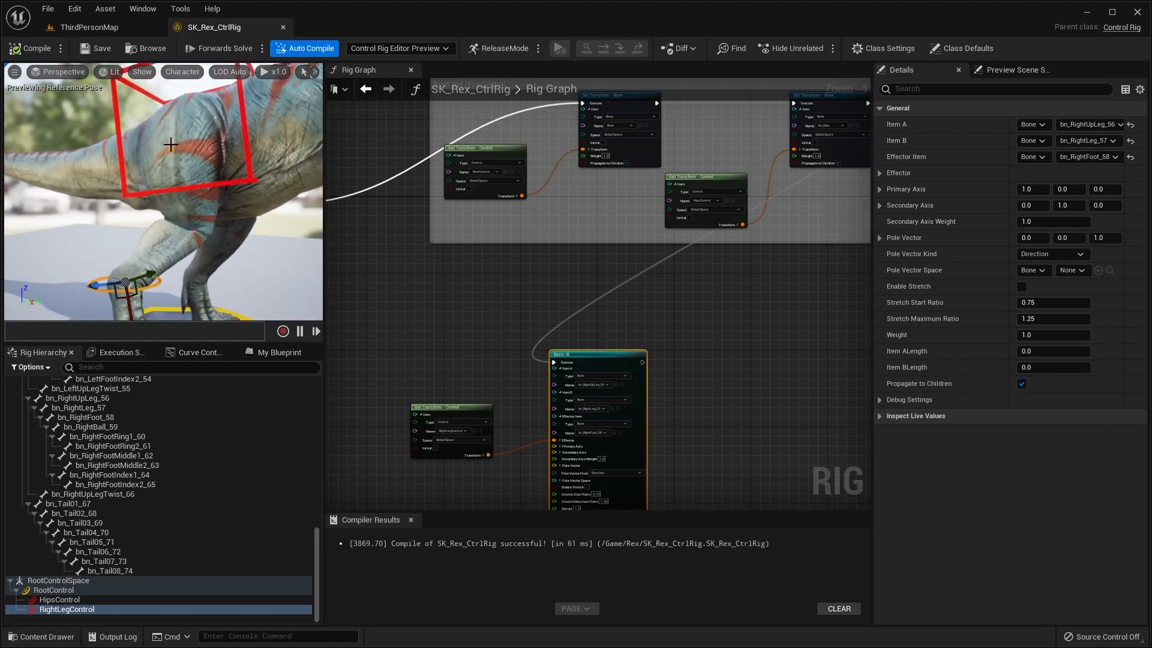
mouse_move(134, 308)
left_mouse_down()
mouse_move(133, 264)
mouse_move(144, 322)
left_mouse_up()
right_click_drag(157, 300, 165, 318)
mouse_move(113, 267)
left_mouse_down()
mouse_move(67, 269)
mouse_move(131, 254)
left_mouse_up()
left_click_drag(172, 288, 137, 213)
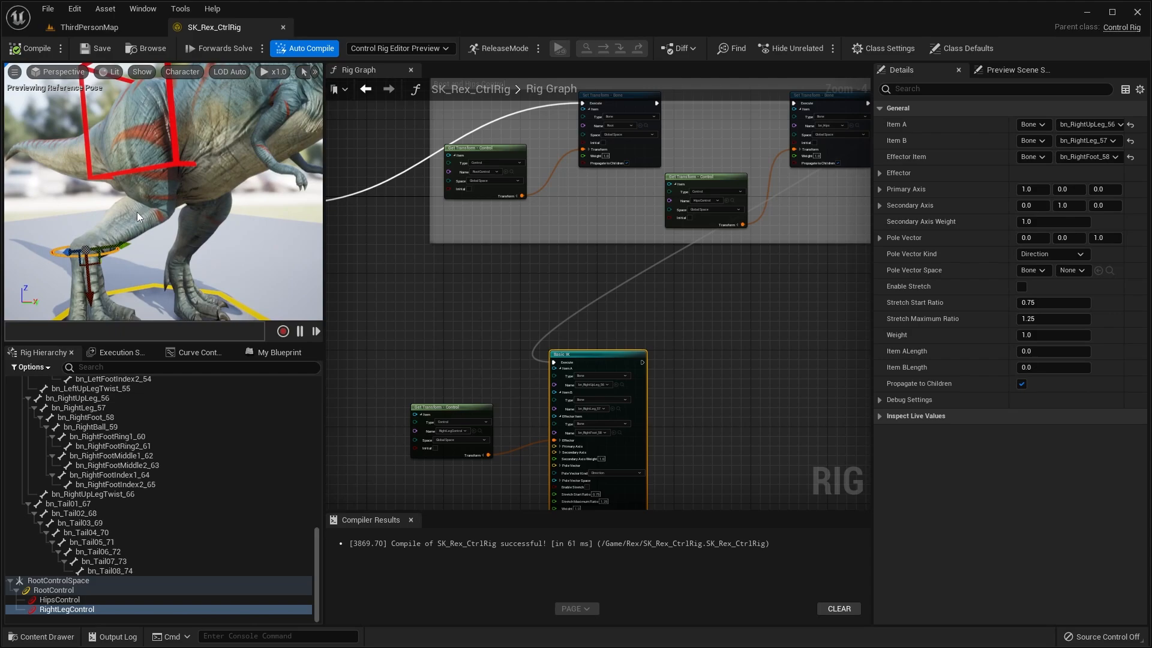
left_click_drag(90, 289, 157, 223)
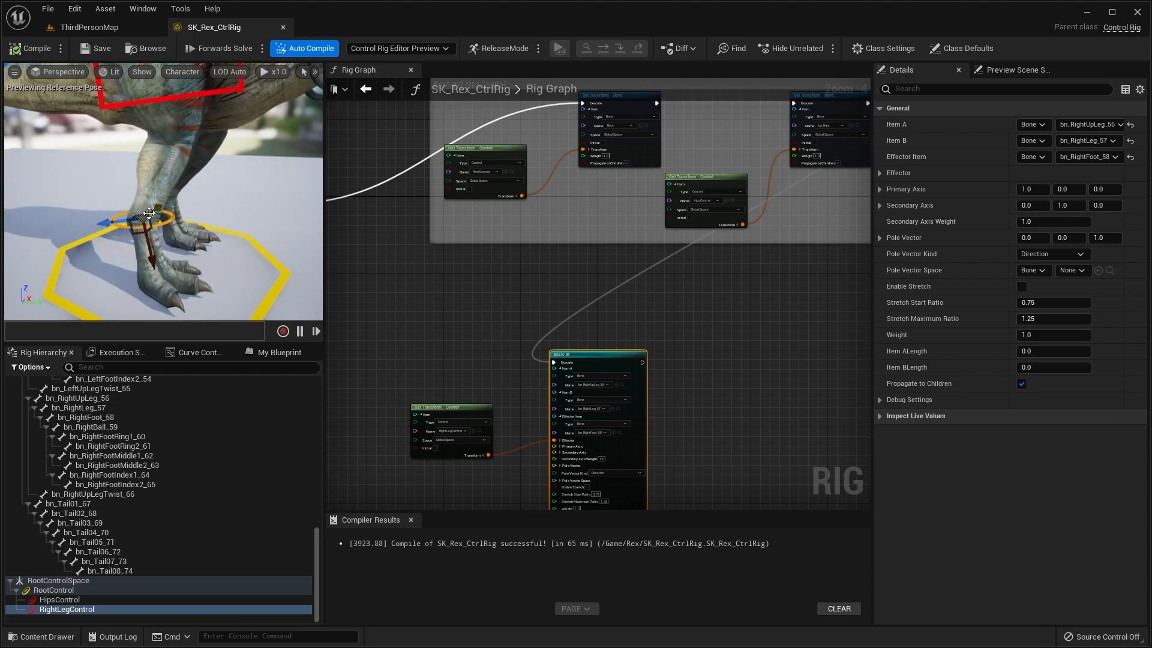
mouse_move(144, 240)
left_mouse_down("alt")
mouse_move(185, 207)
mouse_move(167, 247)
mouse_move(187, 246)
mouse_move(138, 225)
left_mouse_up("alt")
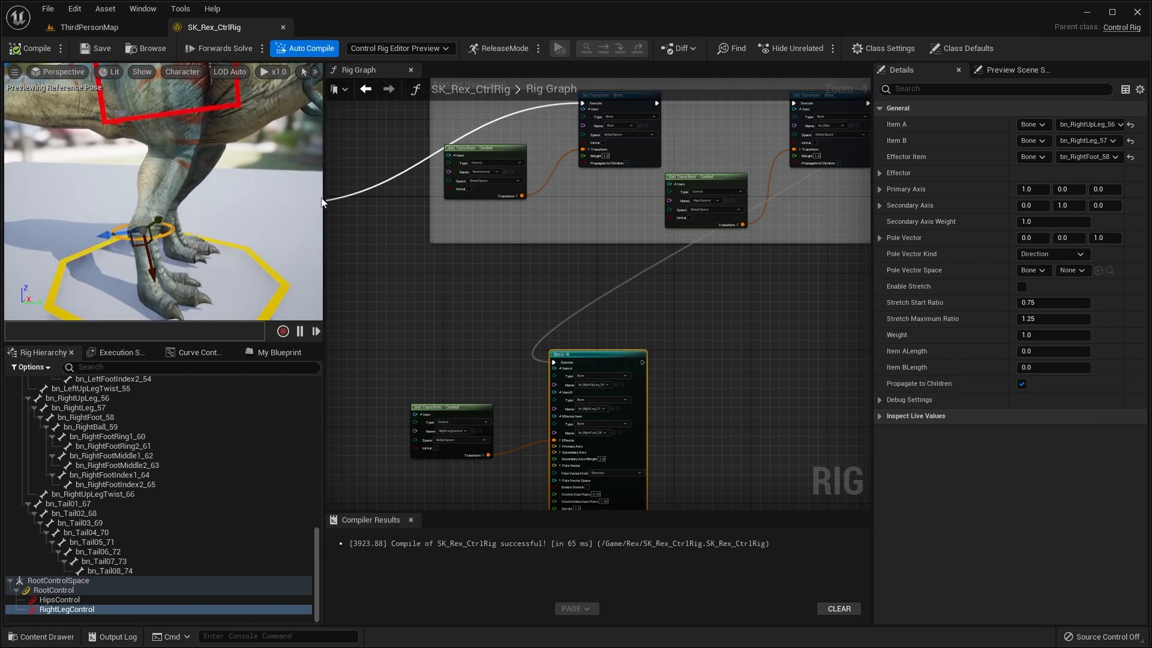
- Select RootControl, HipsControl and RightLegControl in turn to compare how their transform gizmos are oriented
scroll(221, 160, "down", 4)
right_click_drag(221, 159, 232, 160)
left_click(200, 287)
right_click_drag(199, 287, 200, 291)
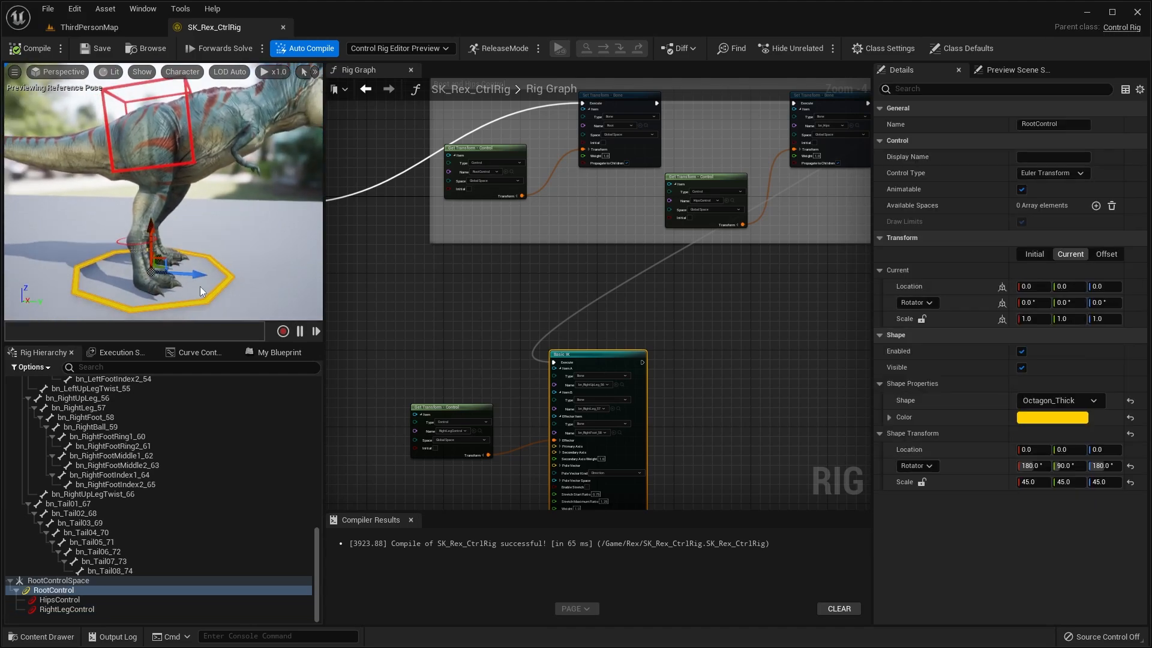
left_click(191, 162)
right_click_drag(174, 138, 174, 165)
scroll(174, 165, "up", 3)
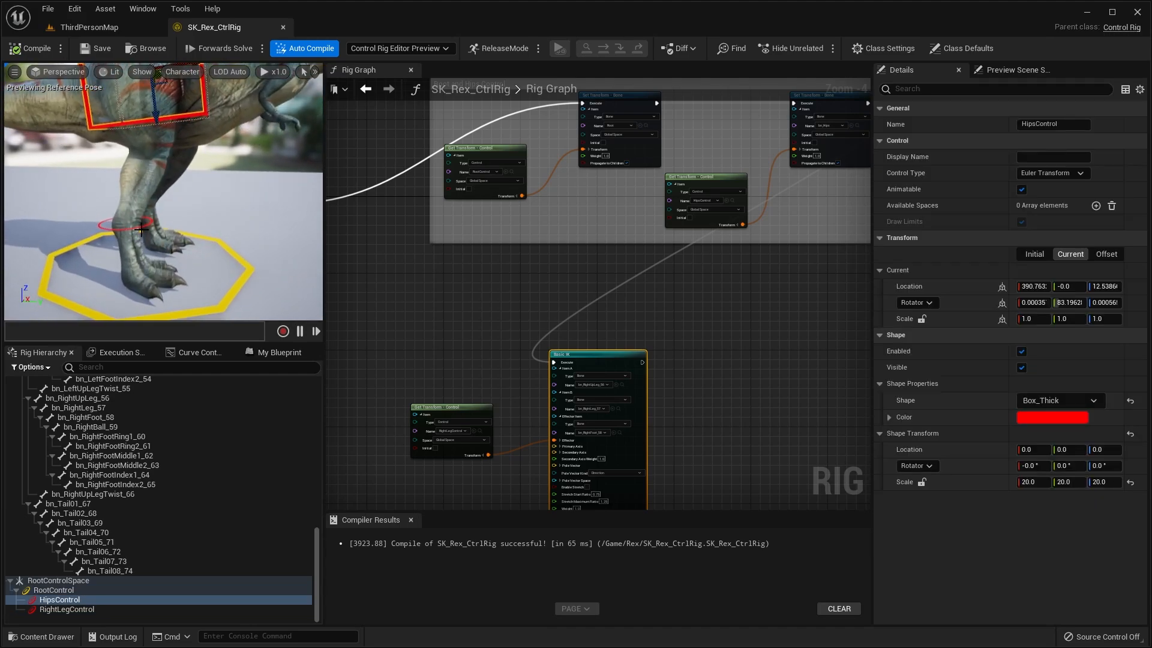
left_click(144, 227)
mouse_move(162, 210)
right_mouse_down()
mouse_move(126, 211)
mouse_move(150, 210)
right_mouse_up()
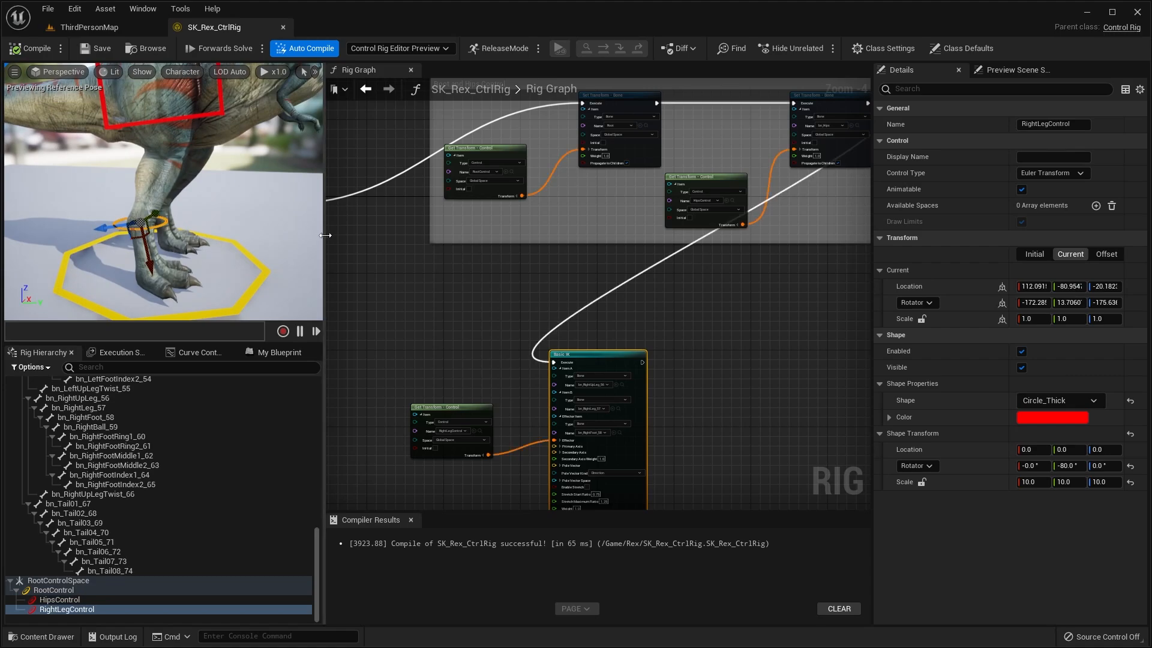
- Widen the viewport and switch the transform gizmo from local to world space with RightLegControl selected
left_click_drag(326, 235, 471, 247)
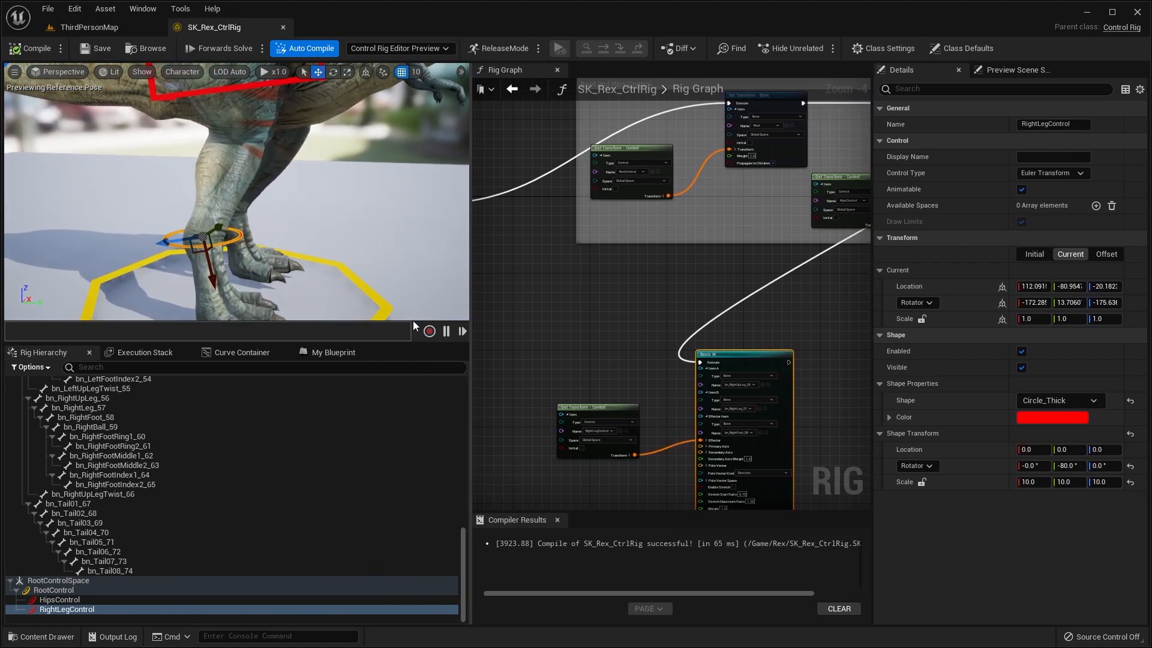
left_click_drag(472, 276, 513, 277)
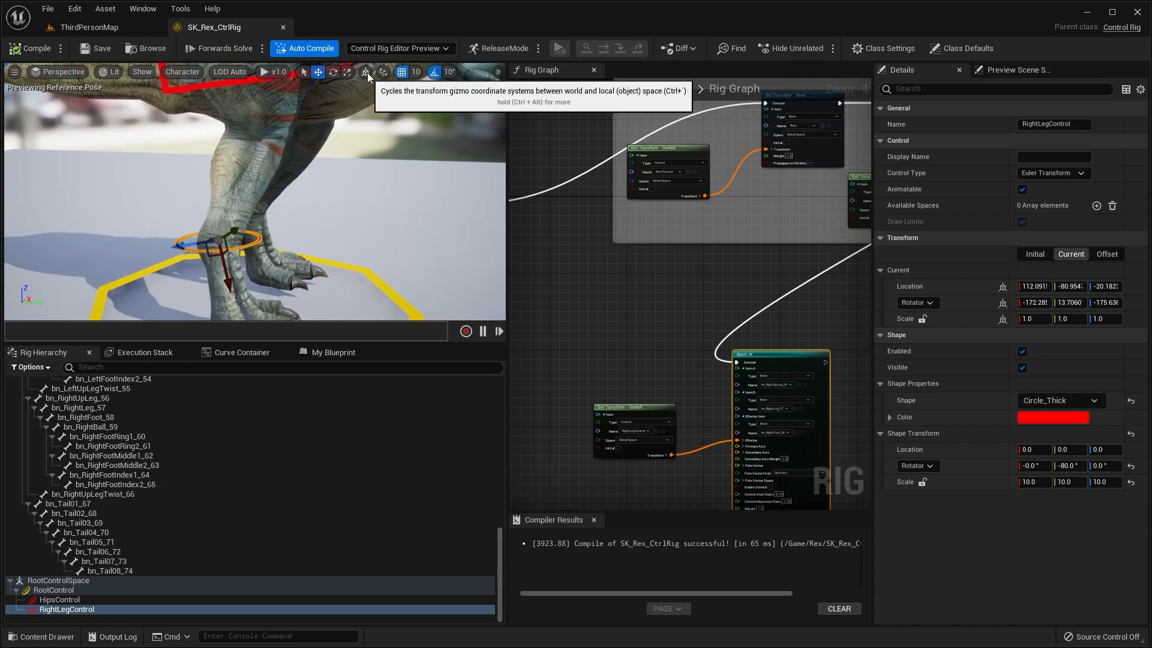
right_click_drag(348, 138, 341, 153)
scroll(354, 138, "down", 1)
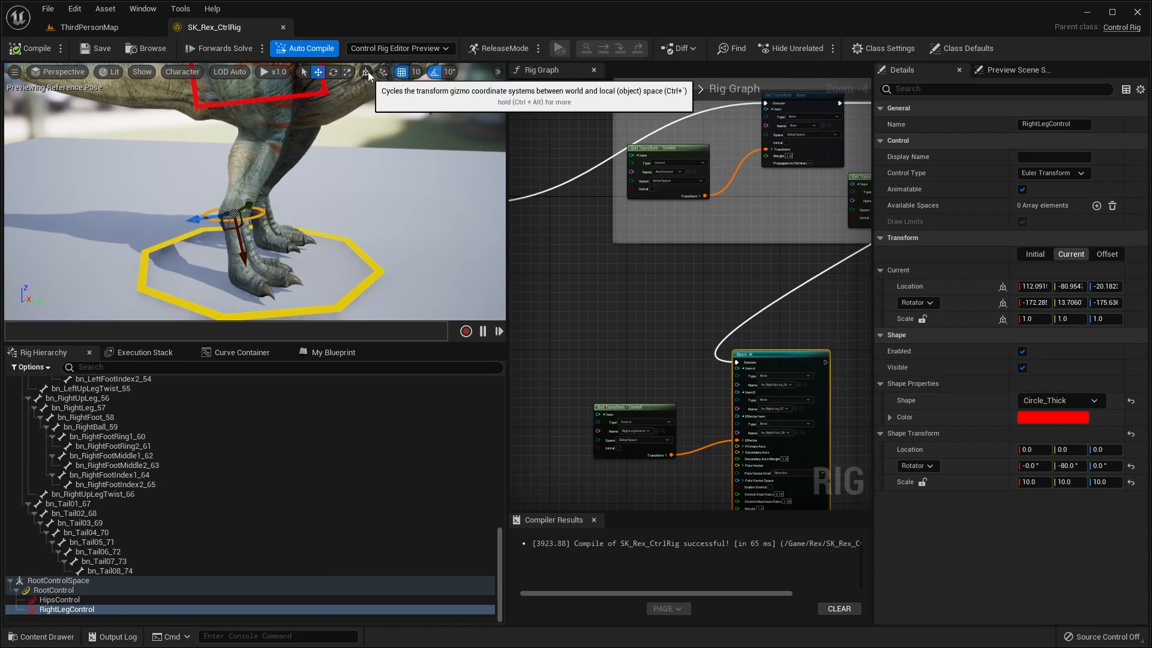
left_click(366, 72)
right_click_drag(259, 213, 258, 194)
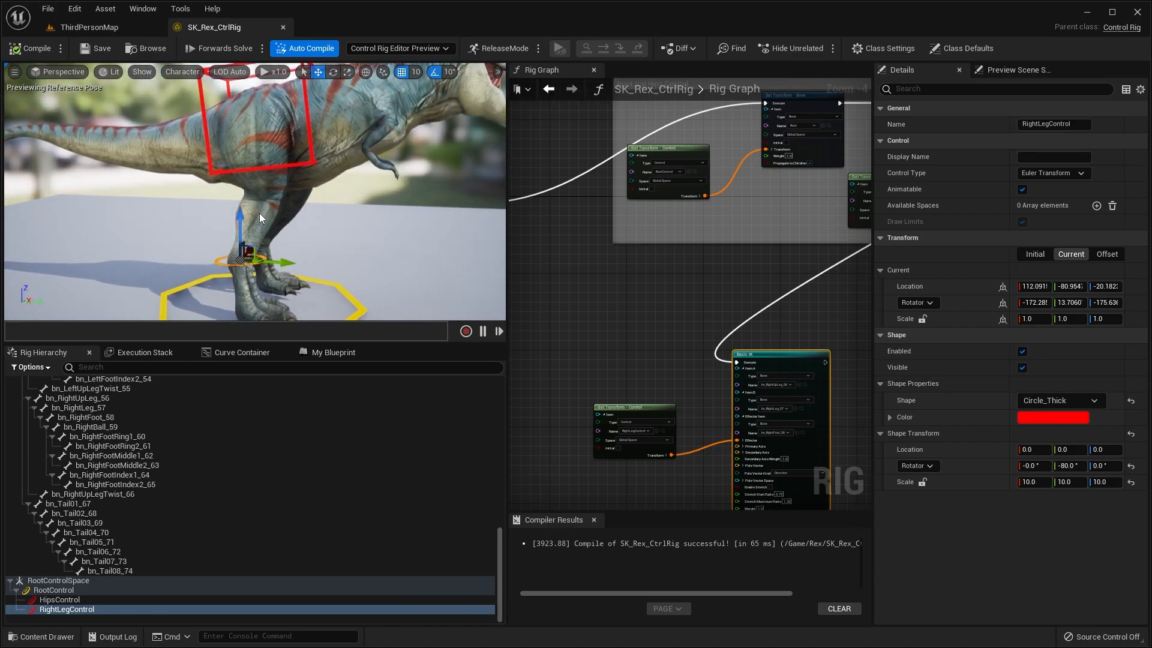
- Compare RightLegControl's gizmo in local and world space, leave it in world space, and narrow the viewport again
right_click_drag(333, 214, 239, 259)
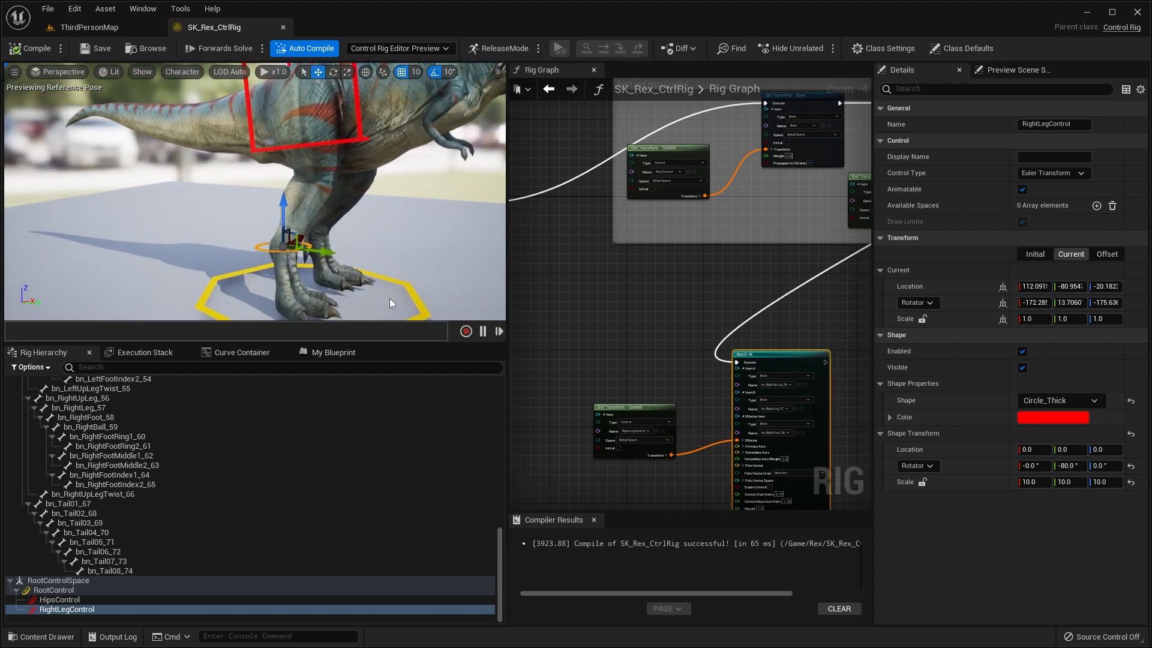
right_click_drag(302, 224, 303, 240)
left_click(366, 72)
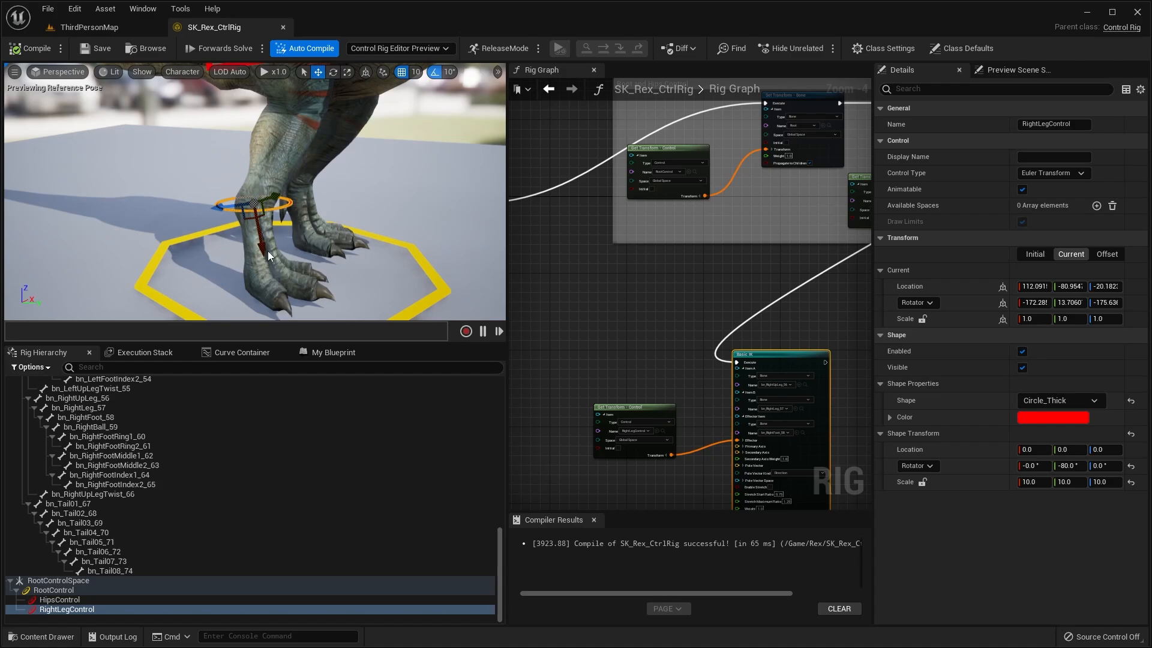
left_click(365, 72)
scroll(366, 115, "up", 2)
left_click(365, 72)
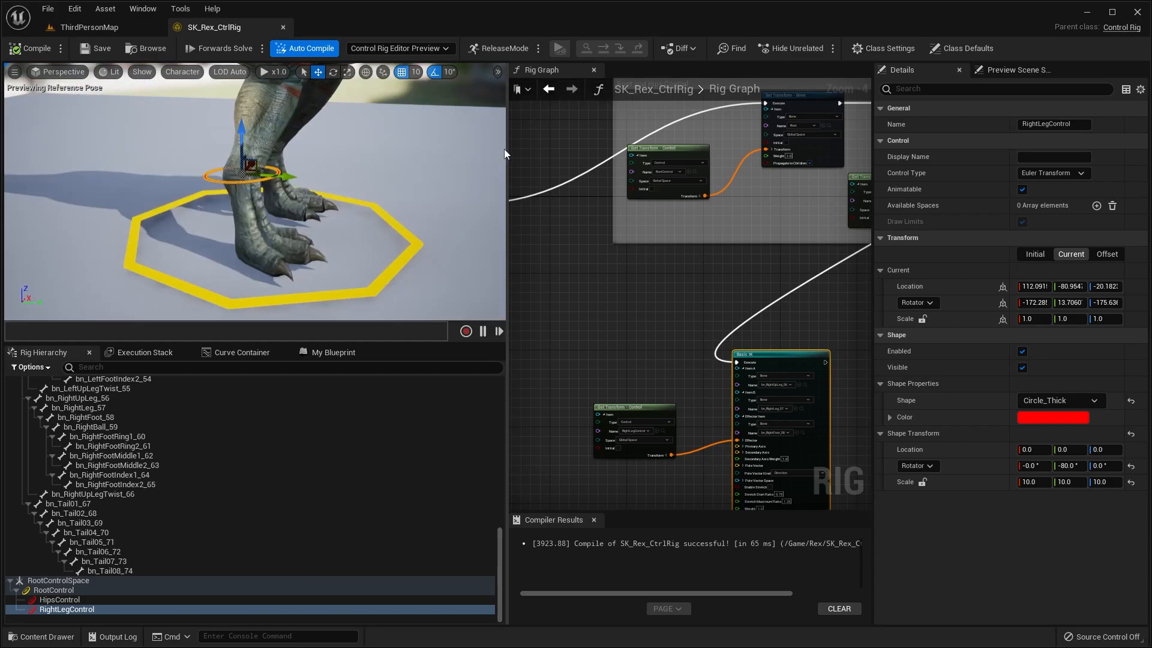
left_click_drag(504, 149, 344, 157)
- Examine the right leg's knee bend from the front and side along with the Basic IK node's settings
right_click_drag(189, 247, 105, 228)
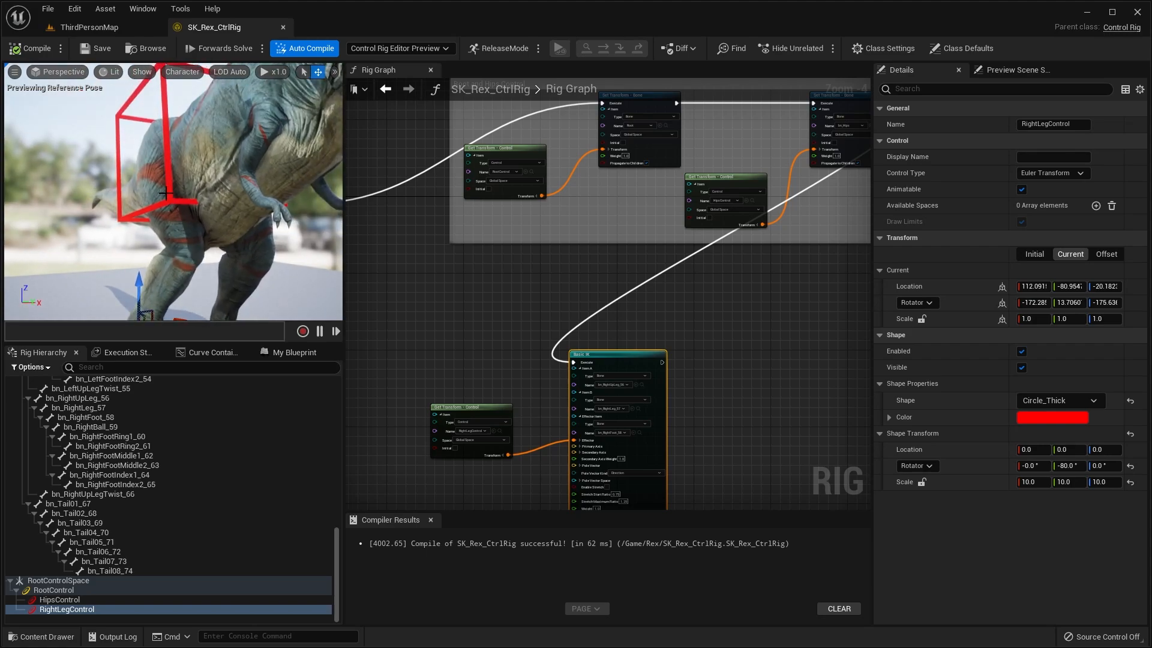
right_click_drag(167, 193, 219, 192)
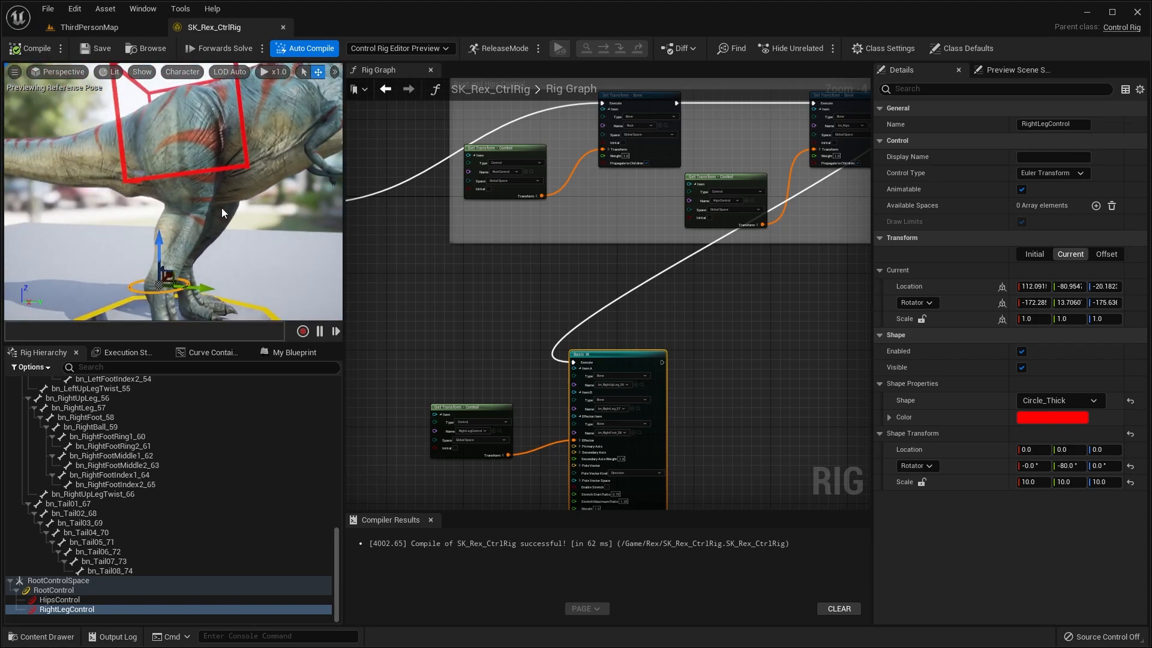
right_click_drag(251, 228, 215, 211)
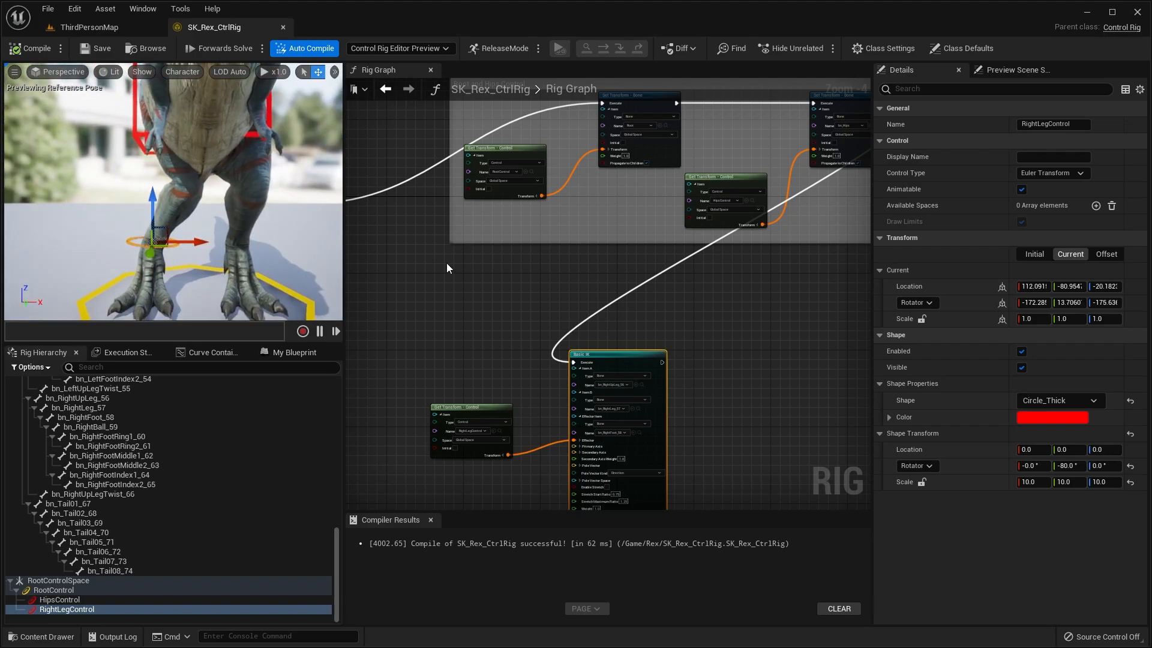
right_click_drag(447, 268, 447, 150)
scroll(596, 236, "up", 3)
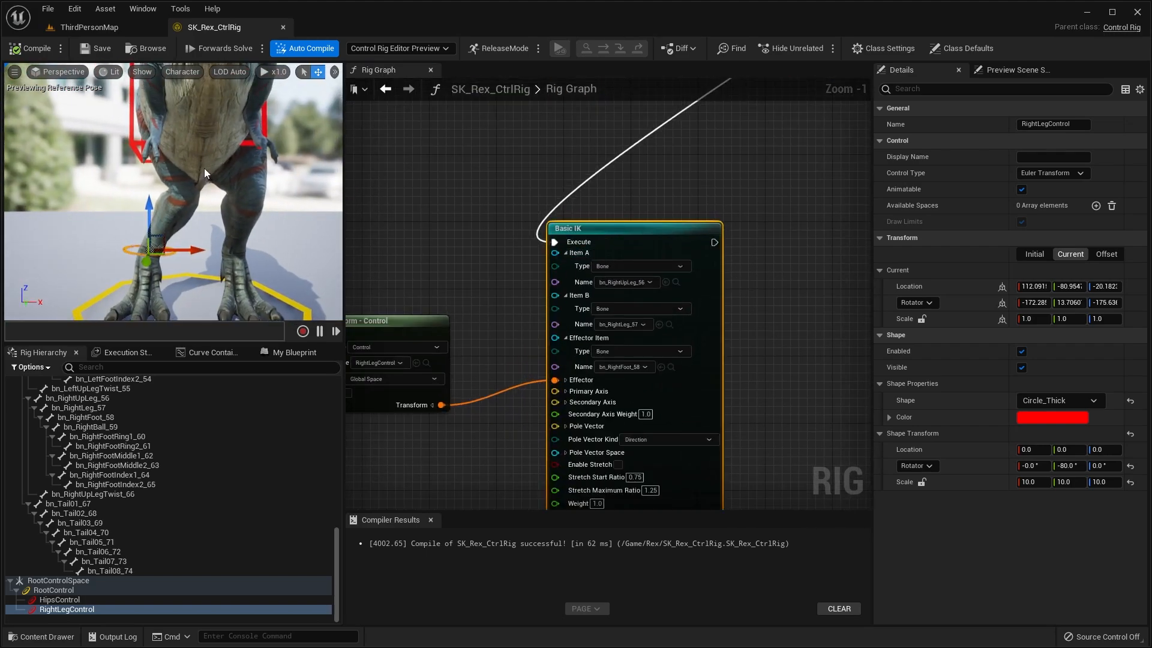
right_click_drag(204, 168, 216, 210)
right_click_drag(442, 285, 561, 180)
right_click_drag(204, 207, 172, 204)
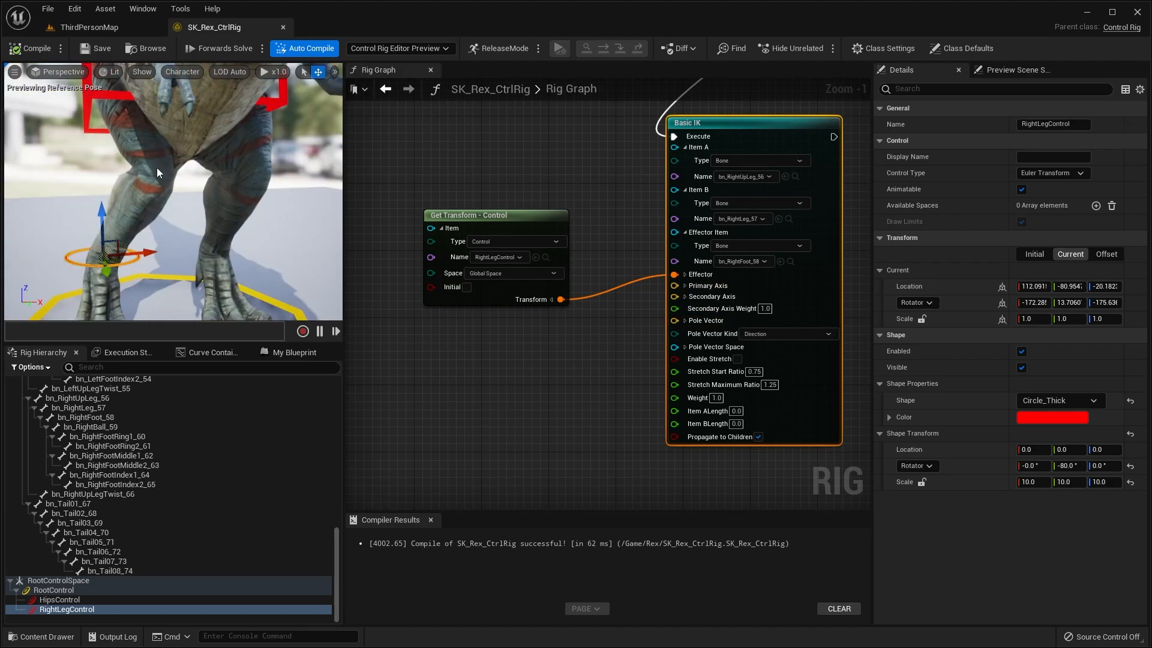
right_click_drag(156, 168, 130, 150)
right_click_drag(159, 211, 147, 208)
right_click_drag(147, 208, 138, 205)
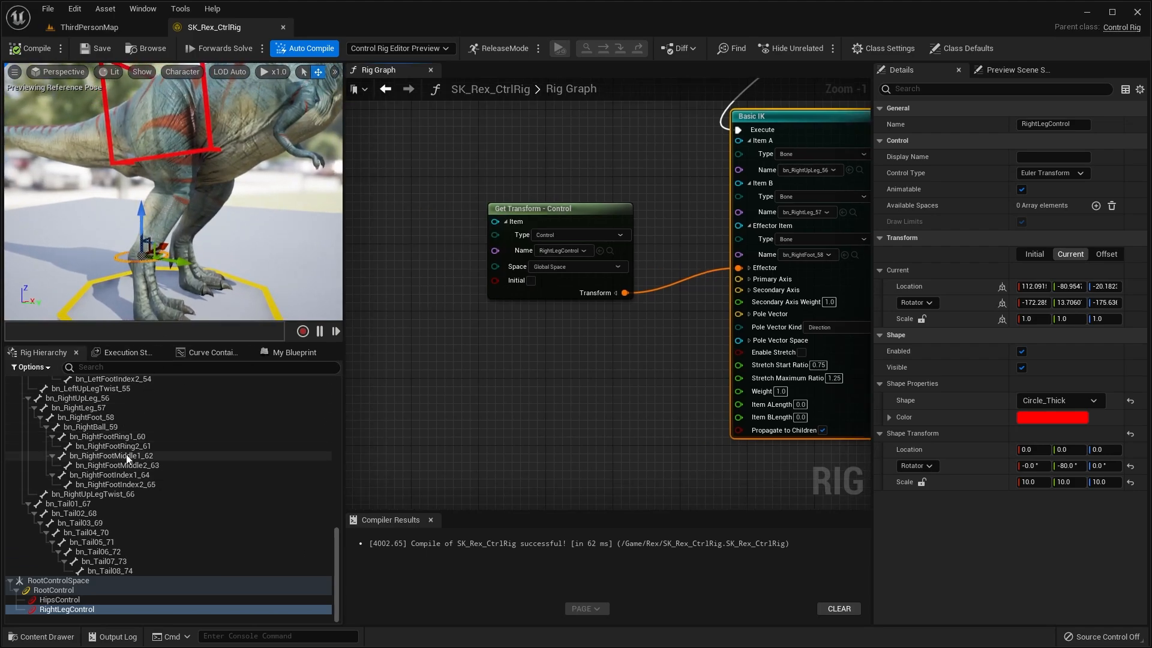
right_click_drag(200, 261, 189, 256)
scroll(380, 191, "down", 2)
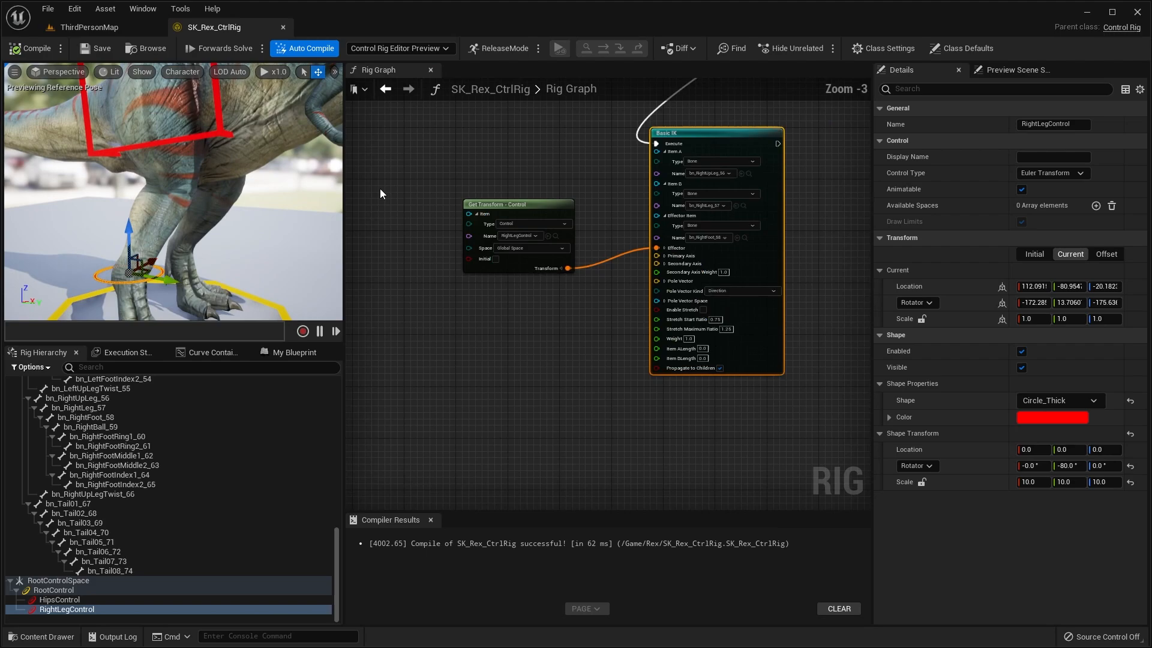
- Disconnect the Execute input of the Basic IK node, and compile and save the rig
right_click_drag(380, 191, 407, 271)
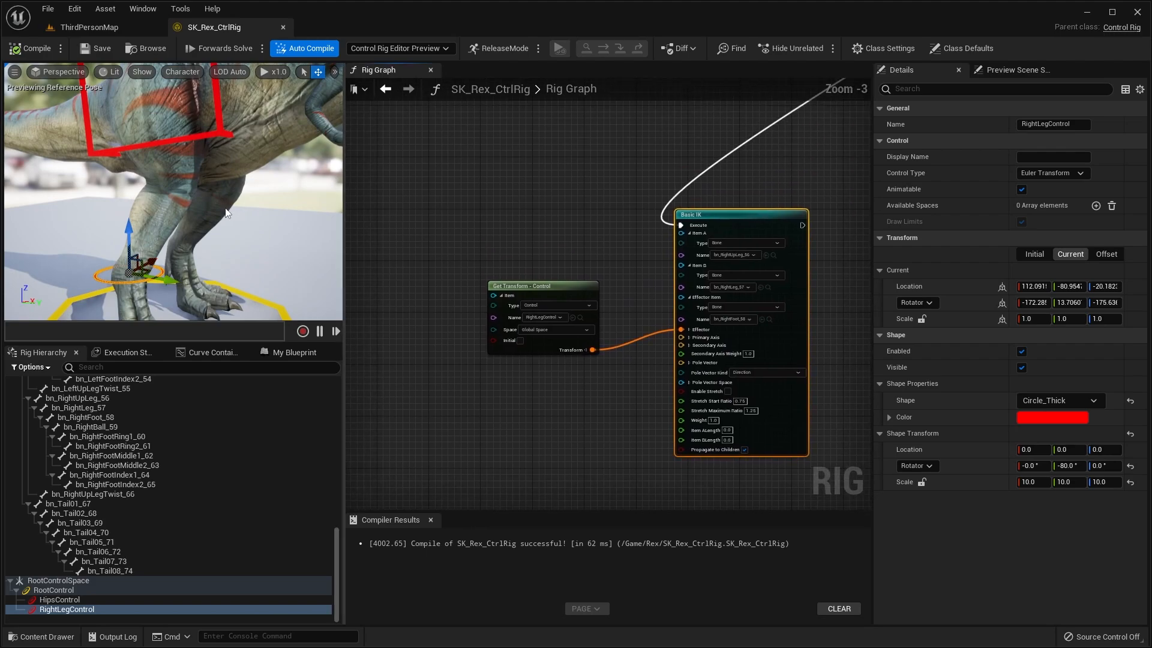
left_click(693, 230, "alt")
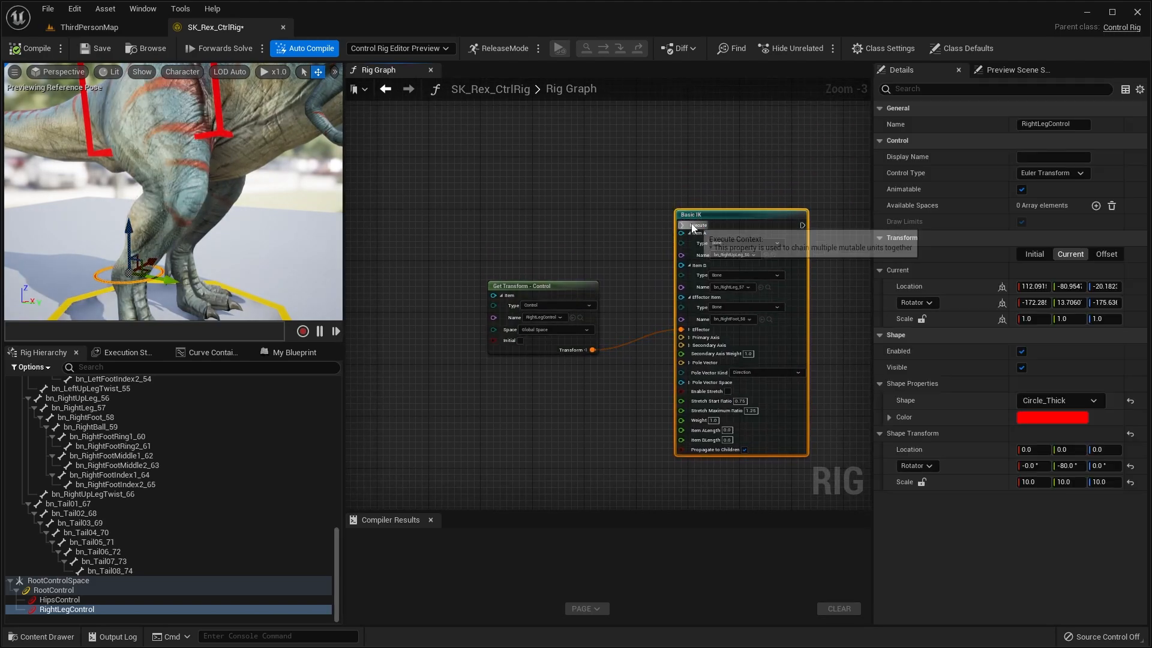
right_click_drag(691, 223, 682, 298)
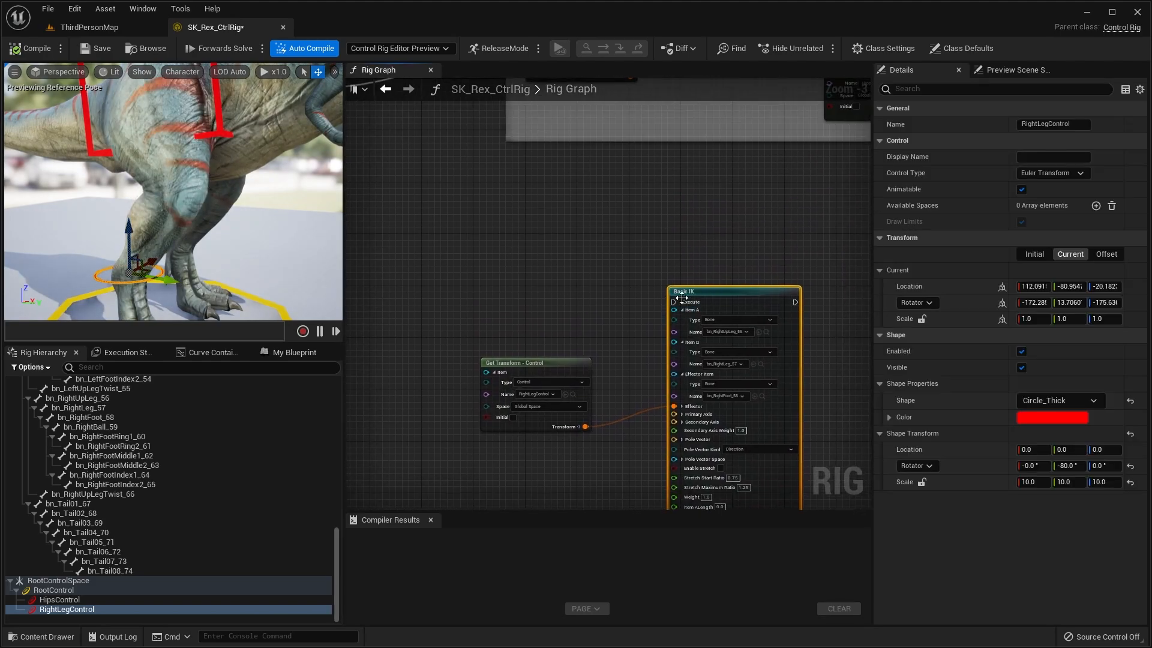
left_click(86, 52)
- Set the viewport's bone drawing to All Hierarchy
left_click(183, 72)
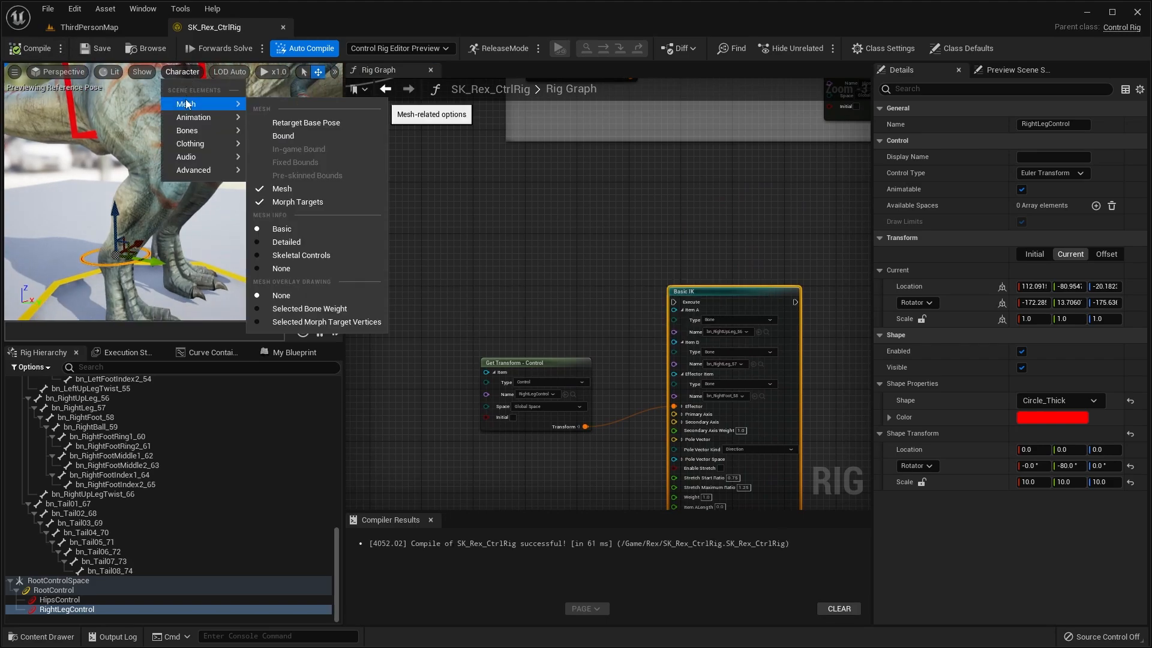
mouse_move(223, 133)
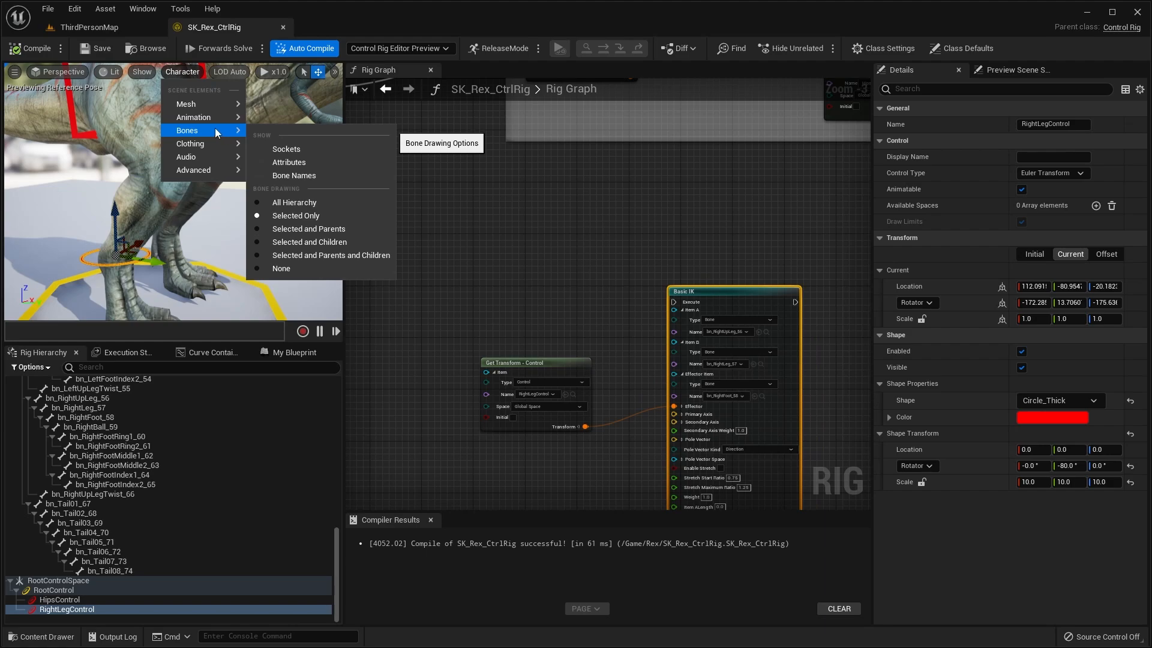
left_click(296, 200)
right_click_drag(122, 174, 122, 174)
right_click_drag(136, 132, 136, 132)
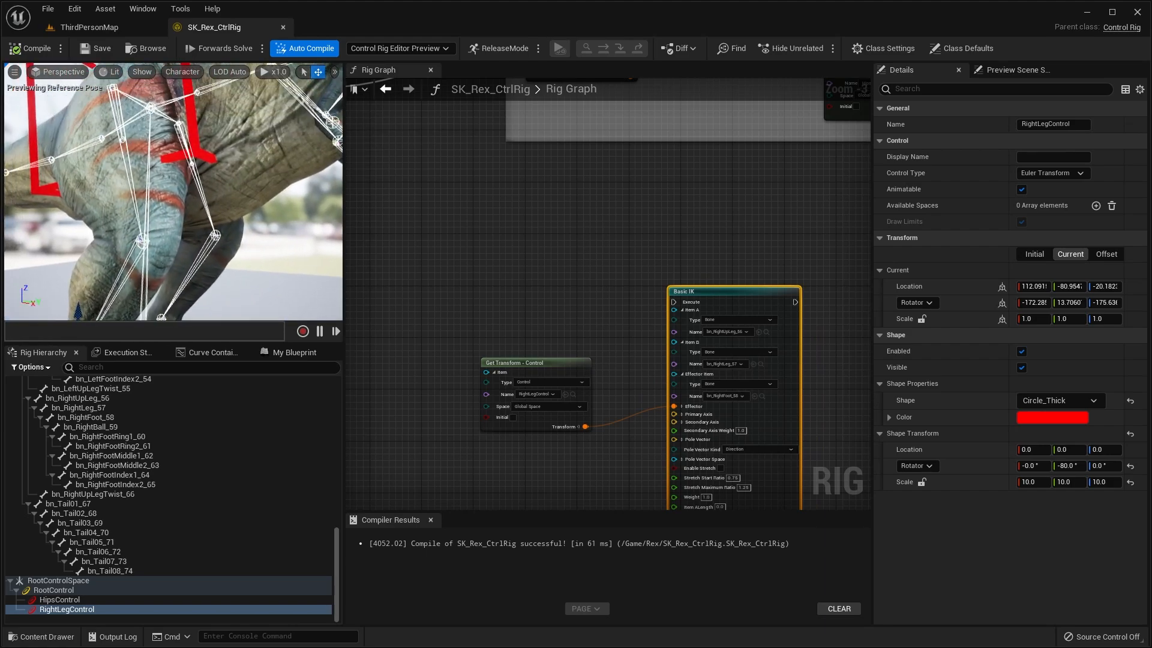
- Select the knee bone bn_RightLeg_57 and add a new null as its child
left_click(142, 242)
right_click_drag(142, 242, 142, 241)
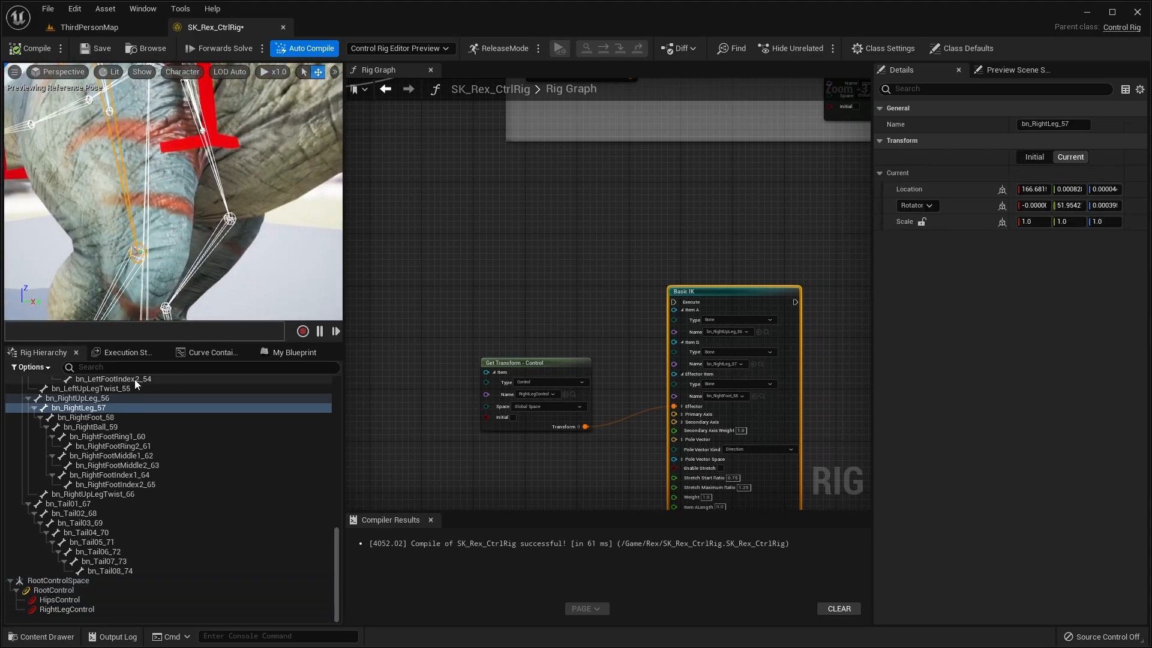
right_click_drag(141, 189, 148, 197)
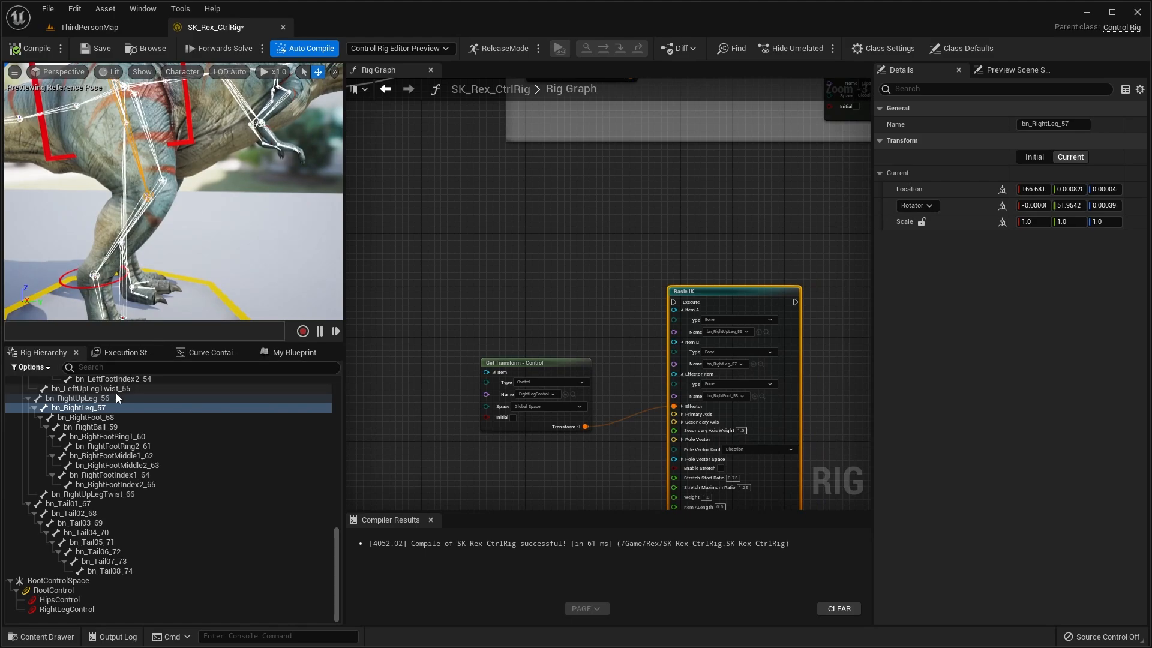
right_click_drag(170, 174, 170, 174)
right_click(107, 408)
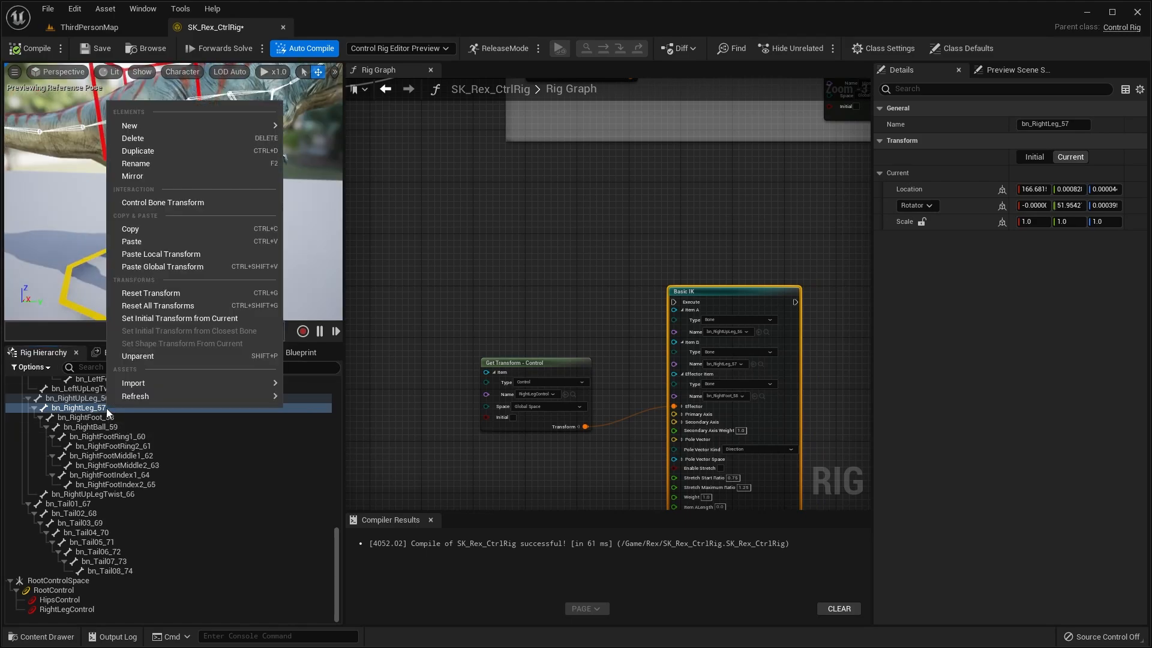
mouse_move(200, 126)
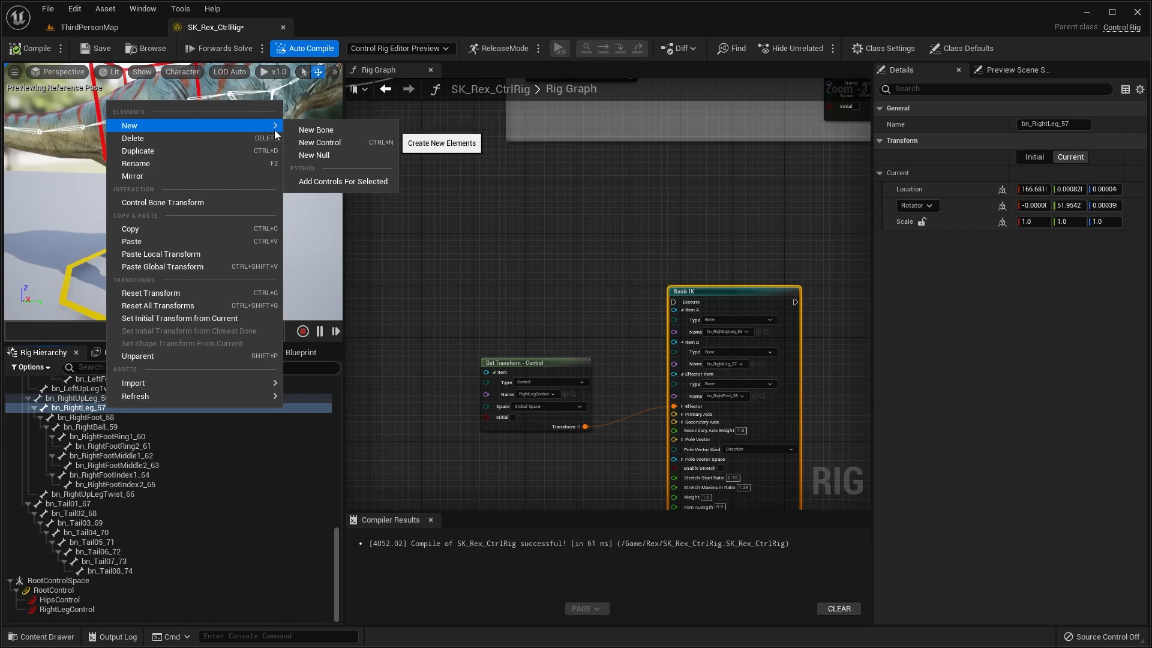
left_click(325, 156)
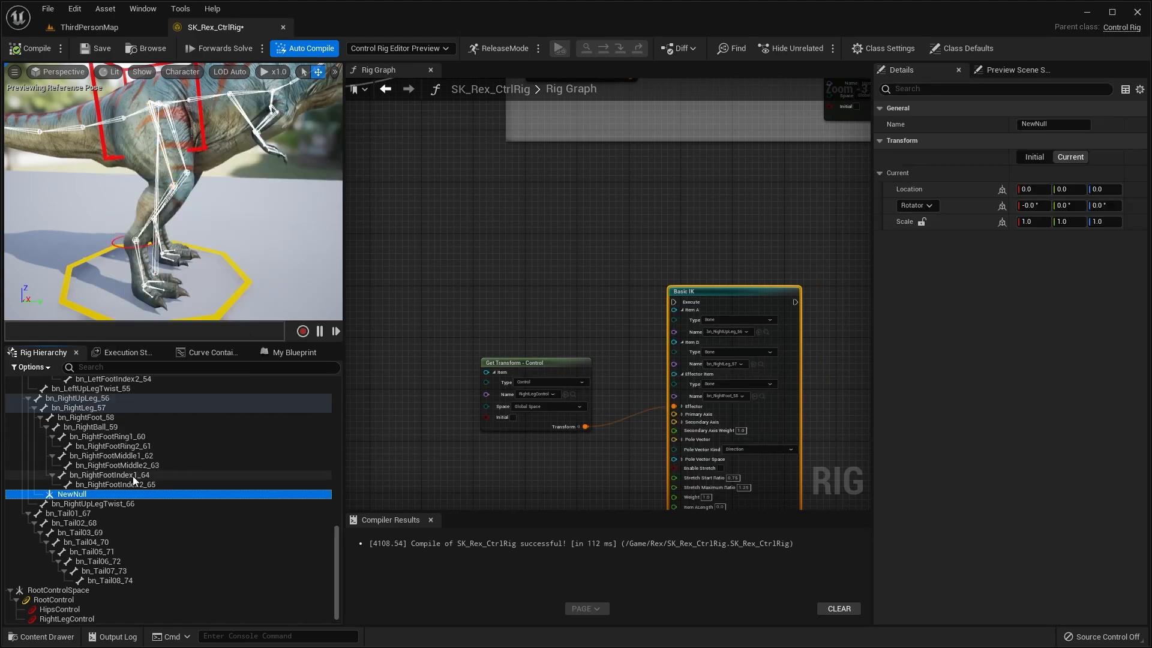
left_click(135, 497)
- Examine the right leg's bone chain and the space in front of the knee from several angles
right_click_drag(201, 240, 222, 231)
right_click_drag(206, 274, 192, 270)
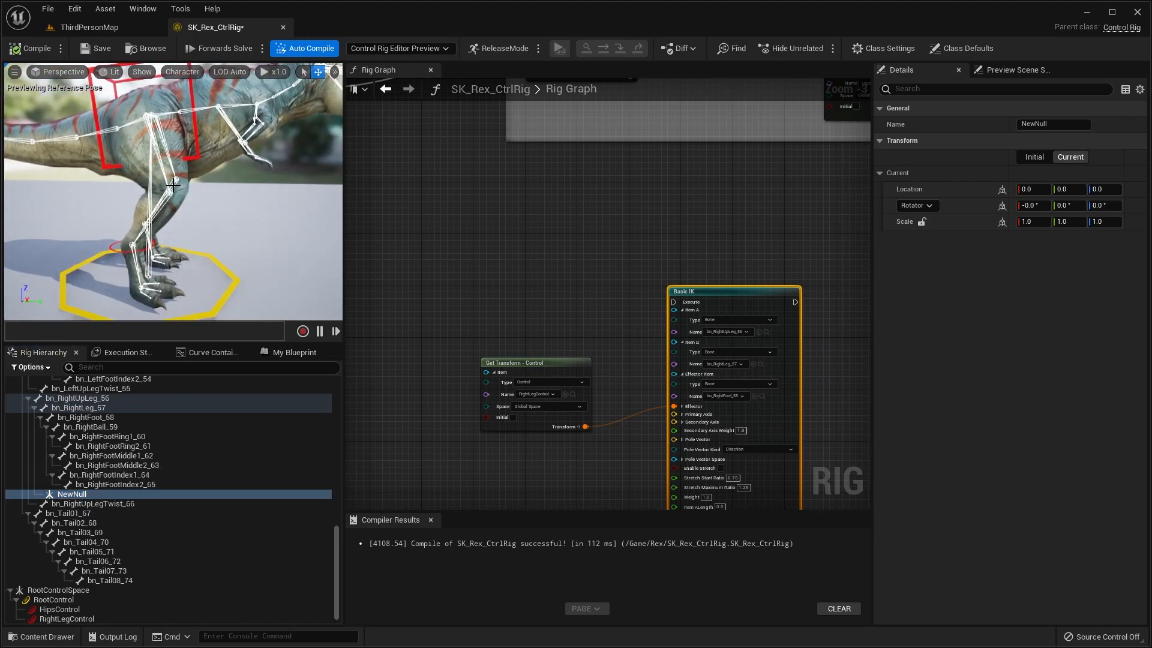
mouse_move(169, 190)
right_mouse_down()
mouse_move(201, 192)
mouse_move(154, 193)
mouse_move(171, 187)
right_mouse_up()
right_click_drag(131, 245, 147, 238)
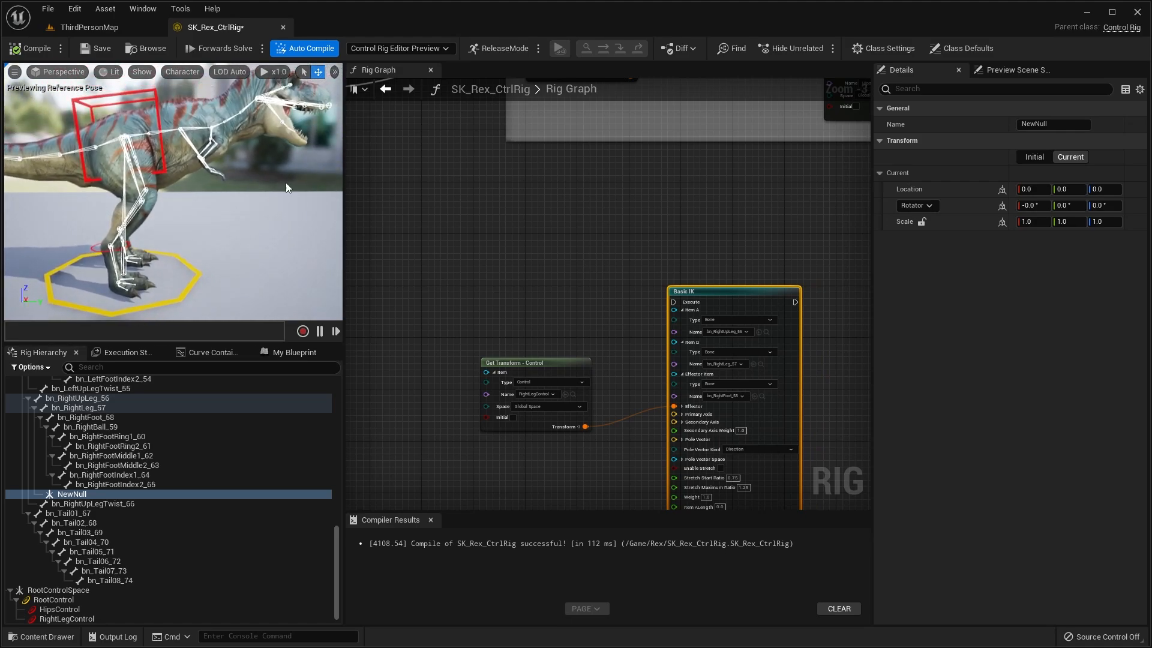
right_click_drag(307, 196, 272, 261)
right_click_drag(248, 221, 233, 236)
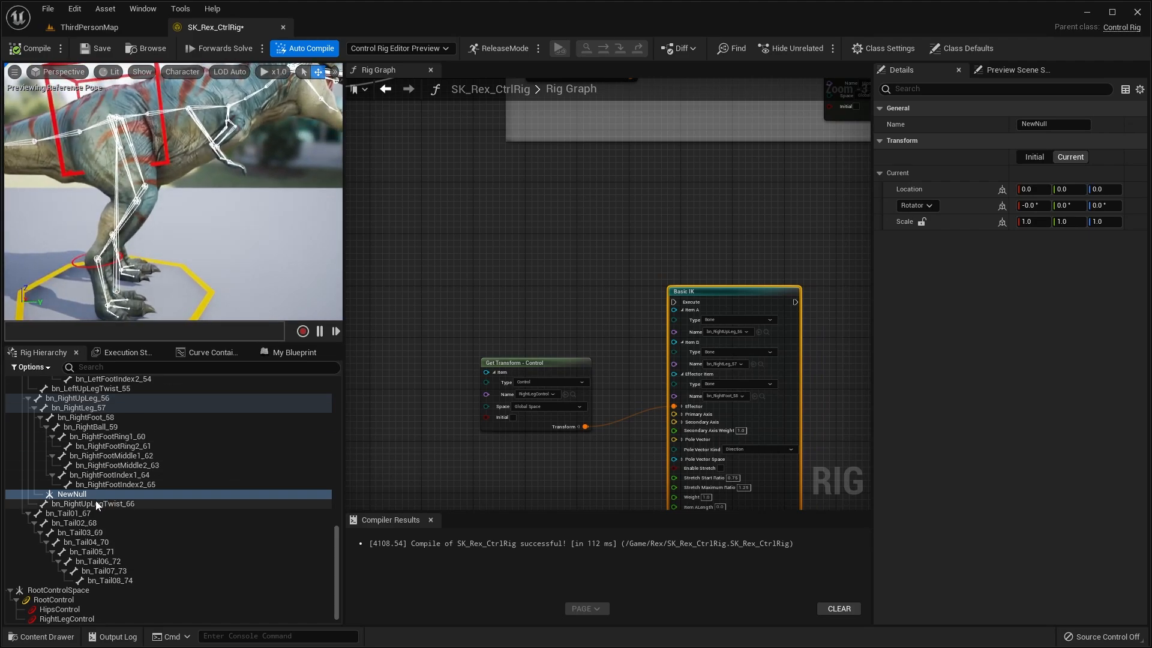
right_click_drag(179, 304, 138, 295)
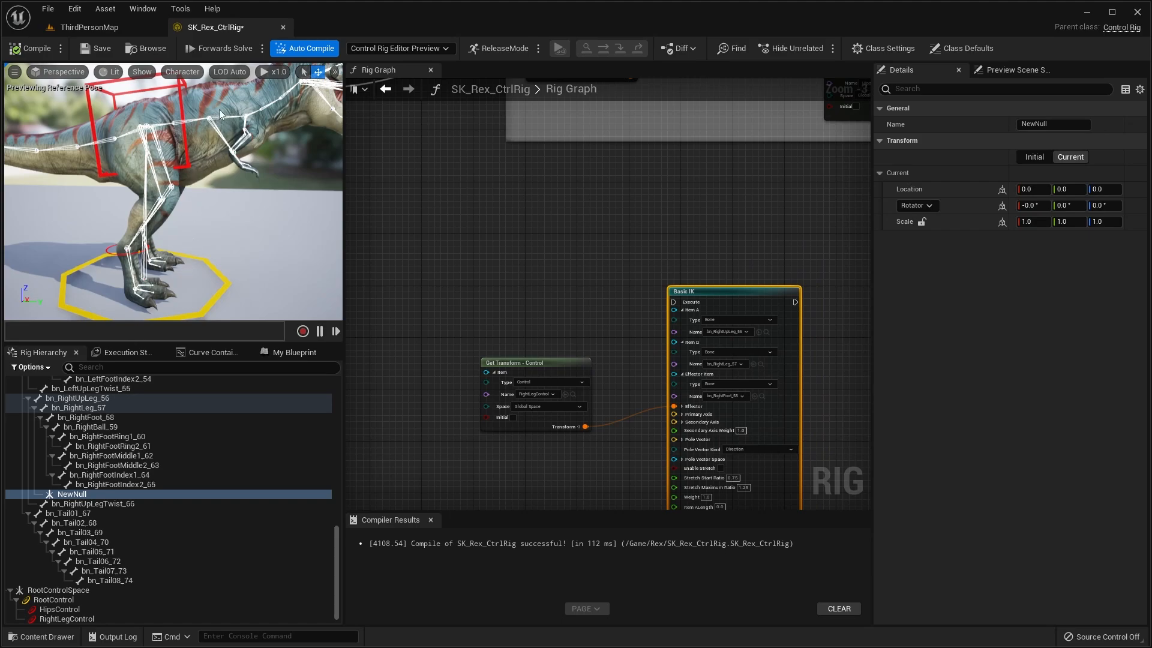
scroll(248, 158, "down", 3)
scroll(248, 159, "up", 2)
middle_click_drag(203, 199, 203, 219)
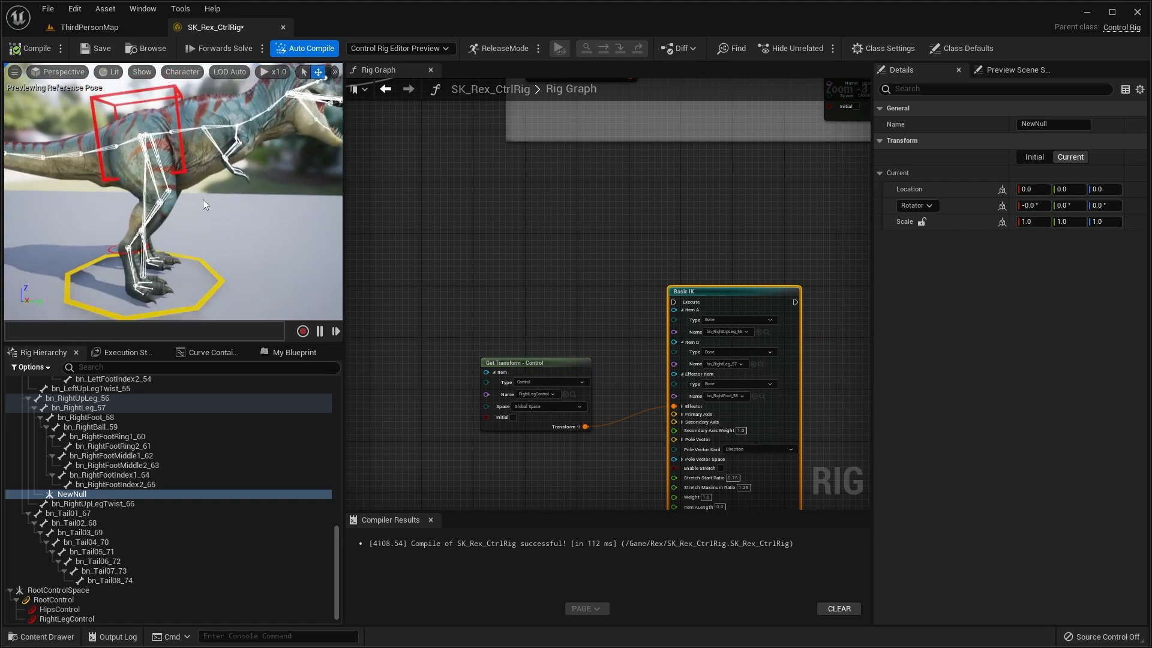
right_click_drag(138, 260, 150, 254)
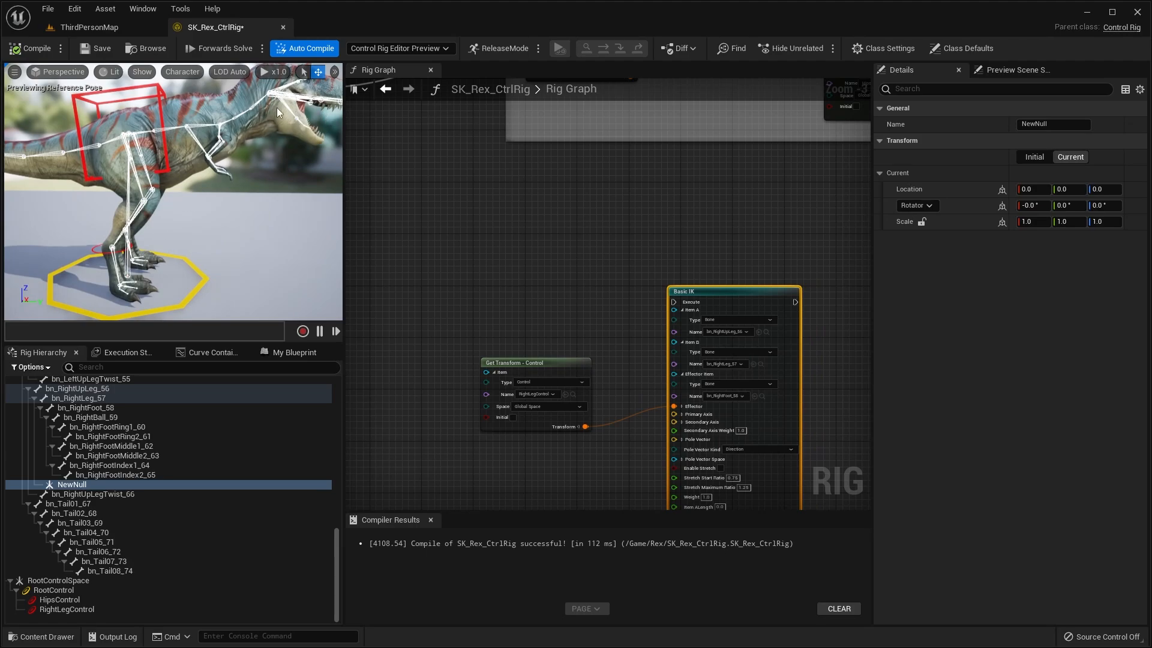
right_click_drag(200, 207, 206, 196)
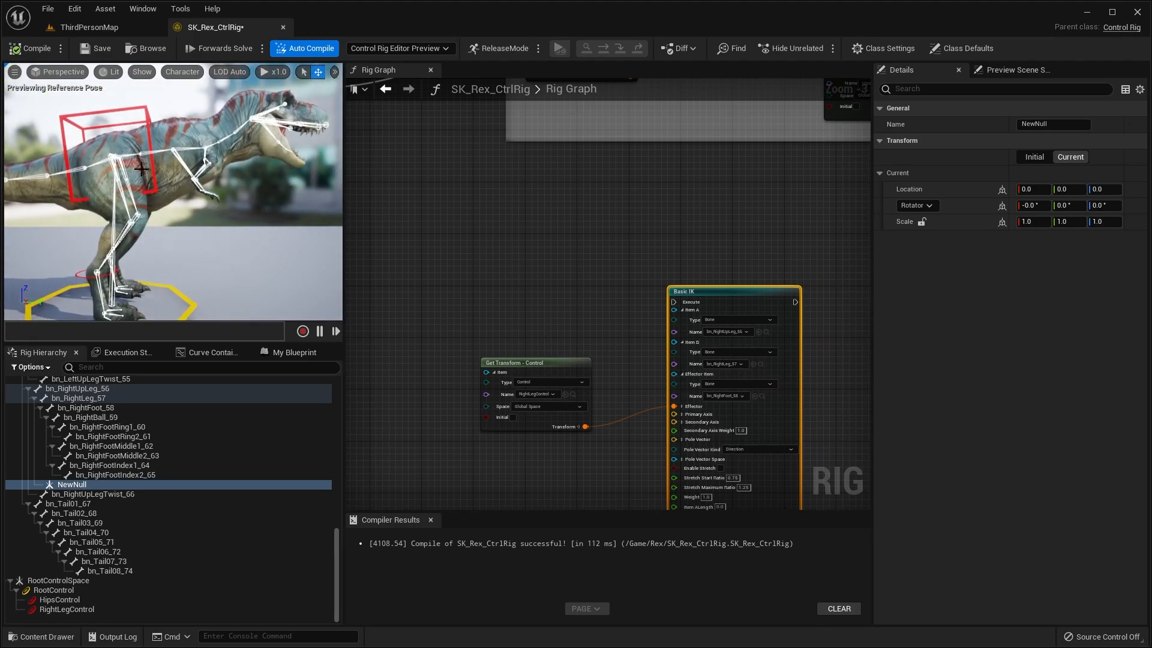
- Rename the new null under the right knee bone as RightKneeSpace
right_click_drag(141, 169, 170, 165)
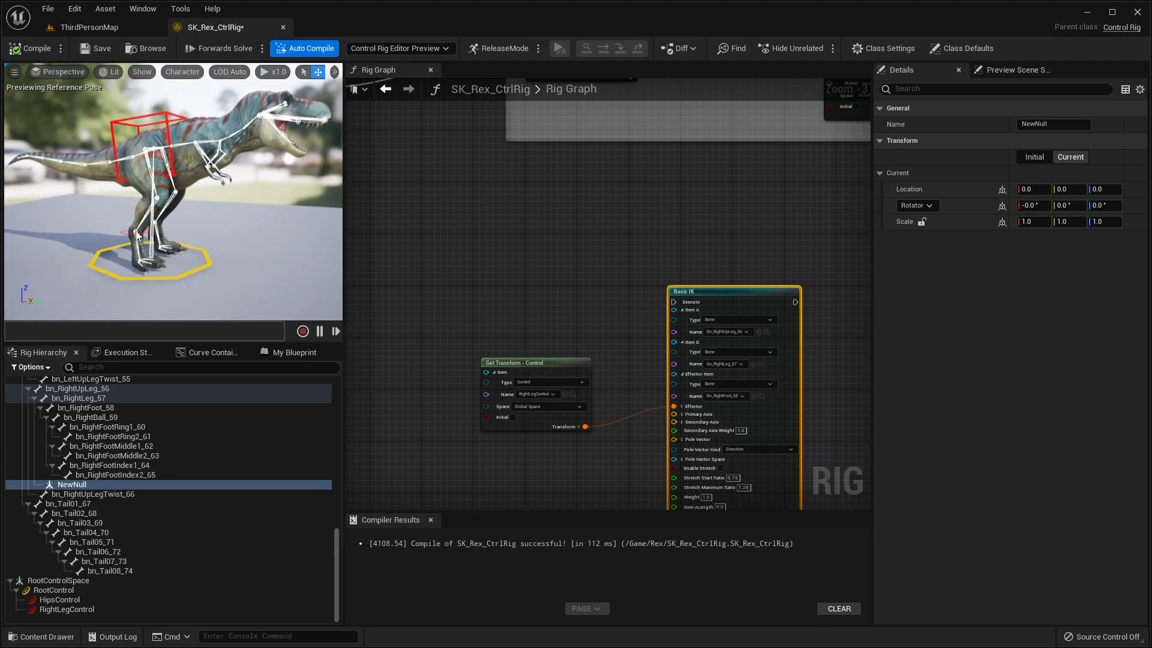
right_click(78, 486)
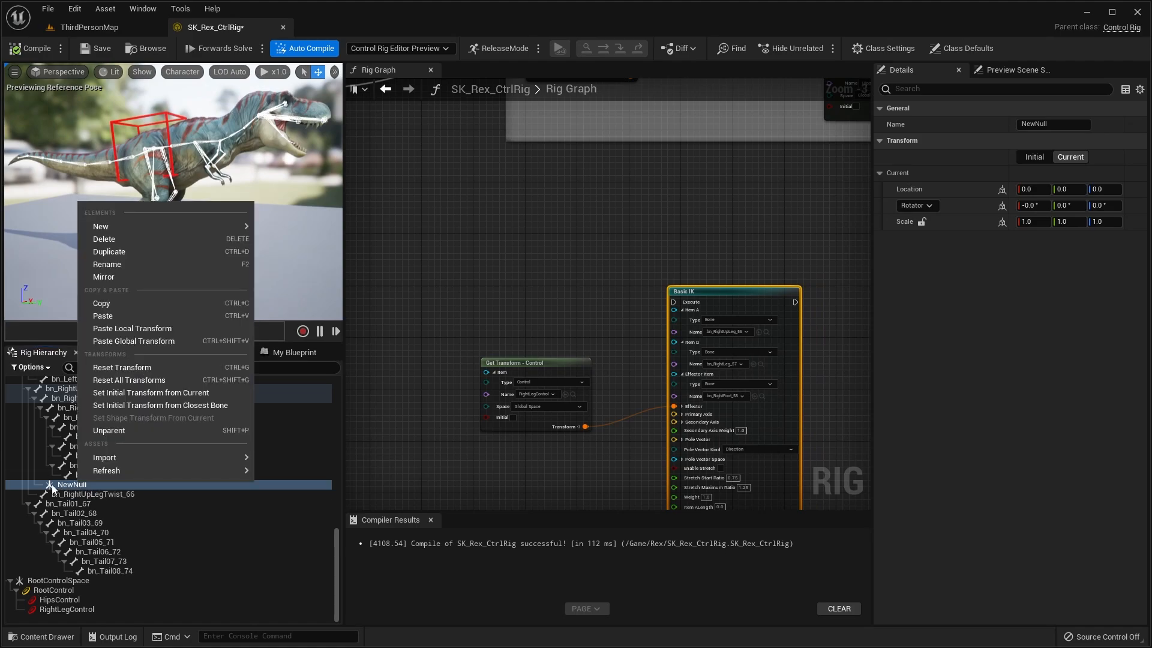
left_click(51, 484)
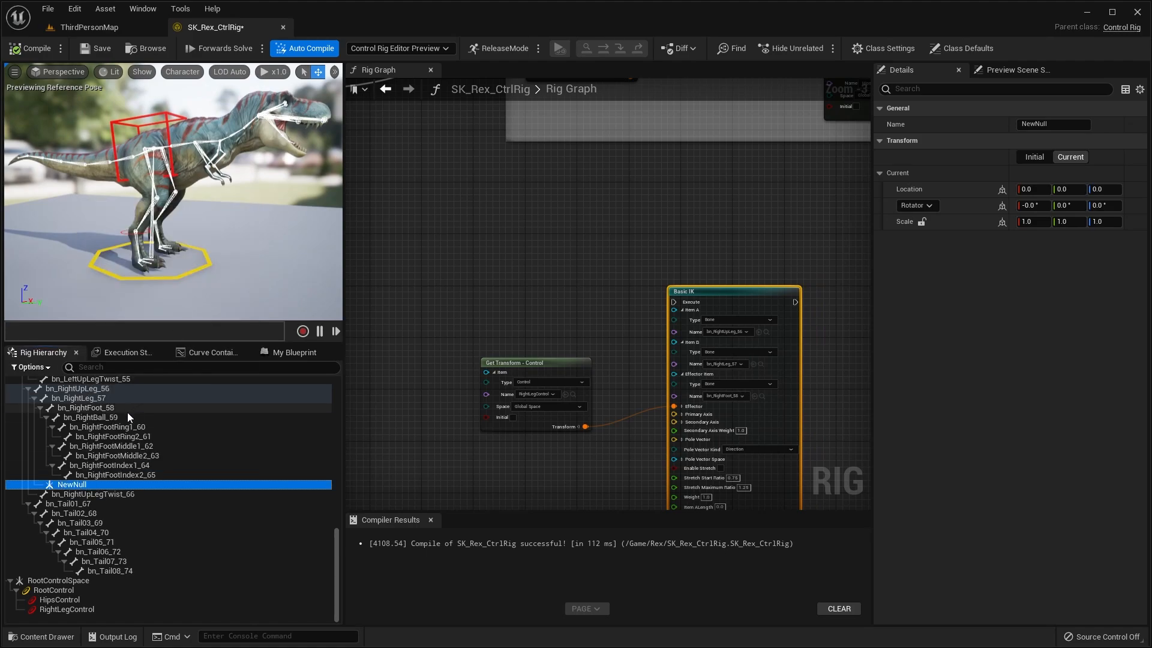
left_click(85, 486)
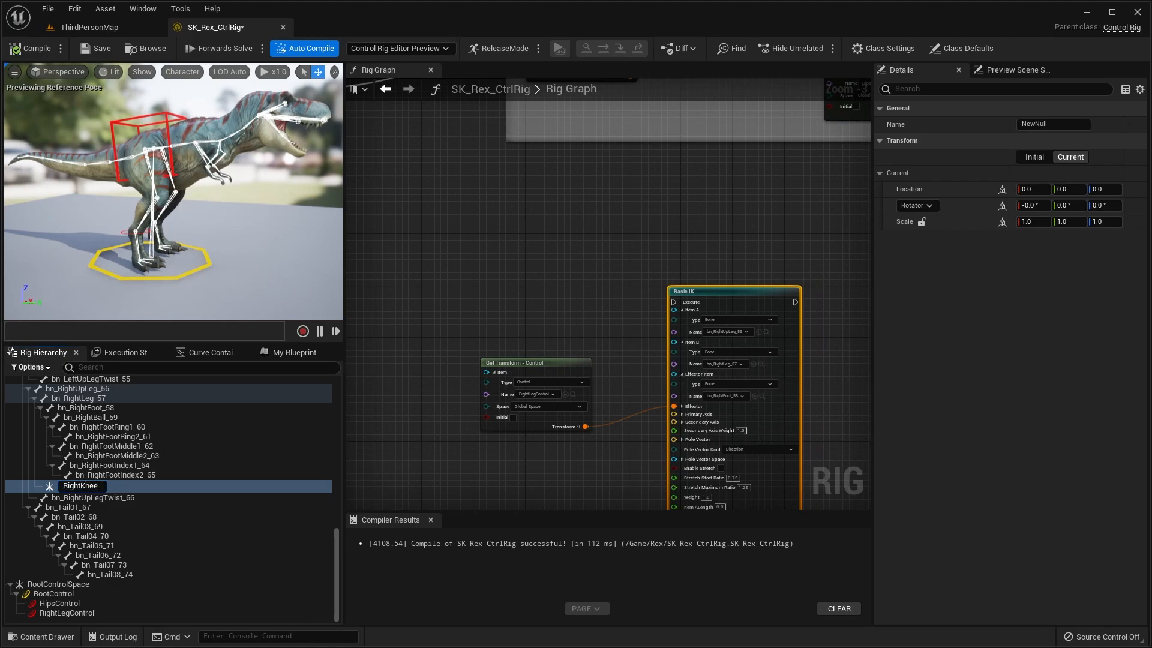
type("RightKneeSpace")
key("Return")
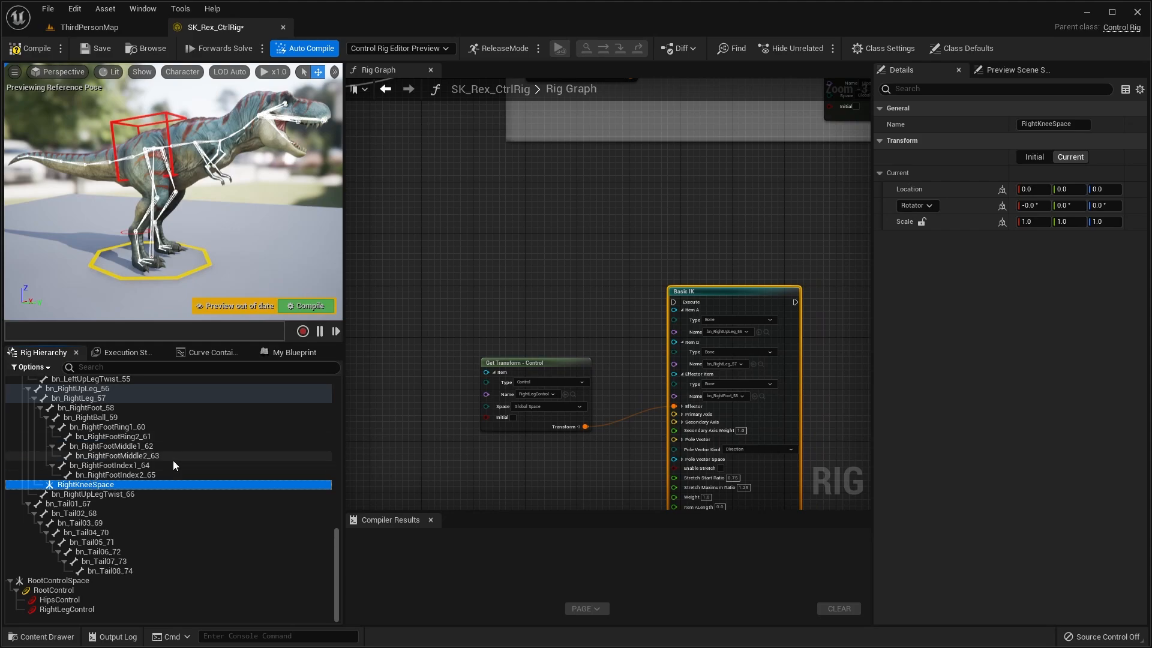
- Add a new control as a child of RightKneeSpace and name it RightKneeControl
right_click(93, 485)
mouse_move(172, 233)
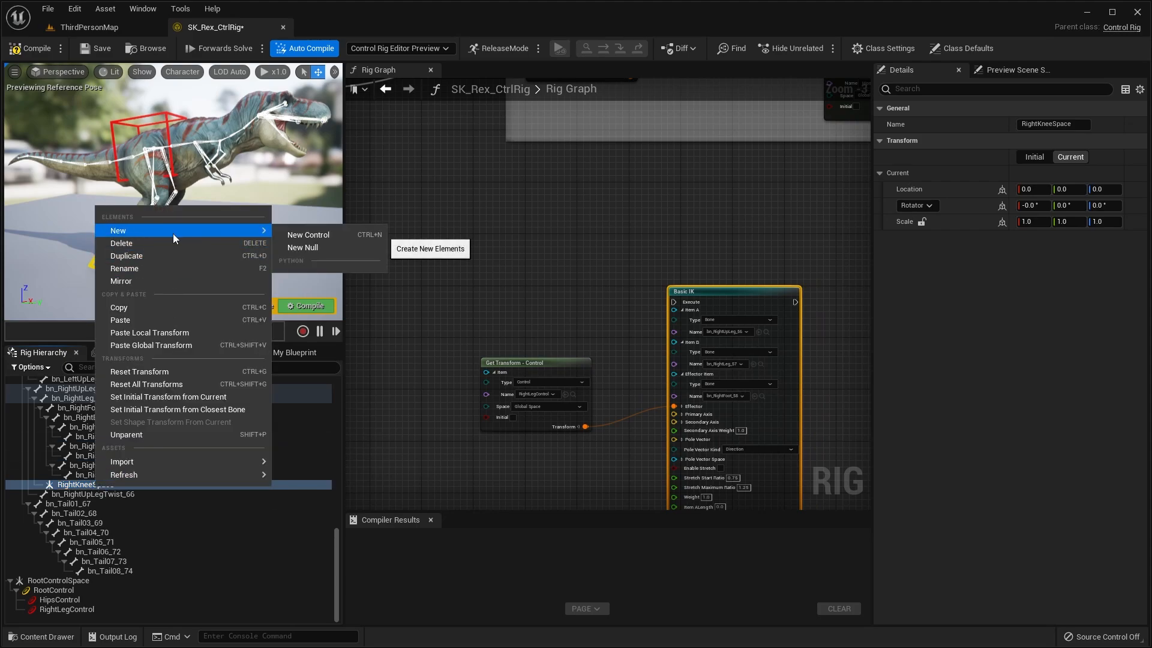
left_click(315, 237)
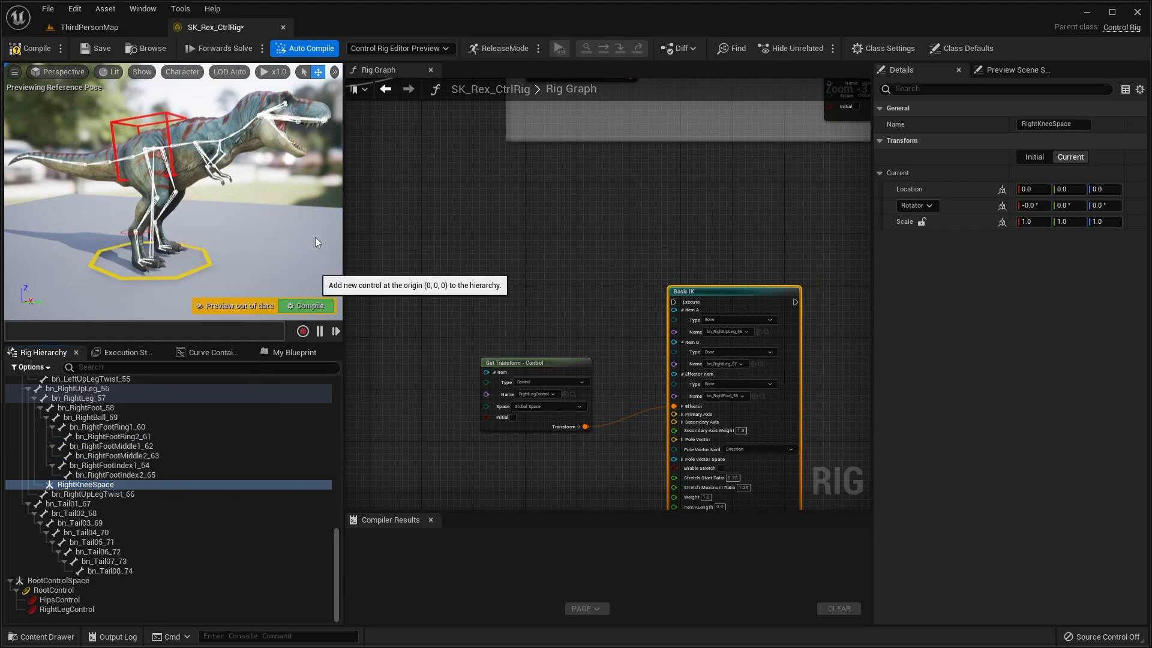
left_click(96, 485)
left_click(93, 493)
right_click(96, 493)
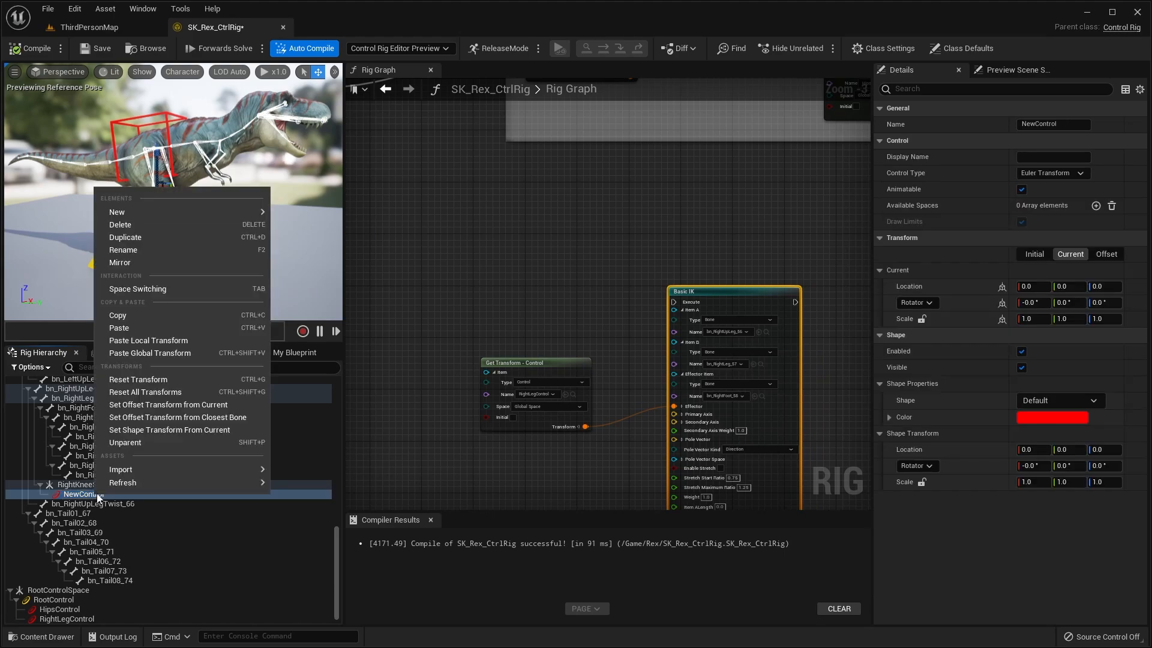
left_click(138, 255)
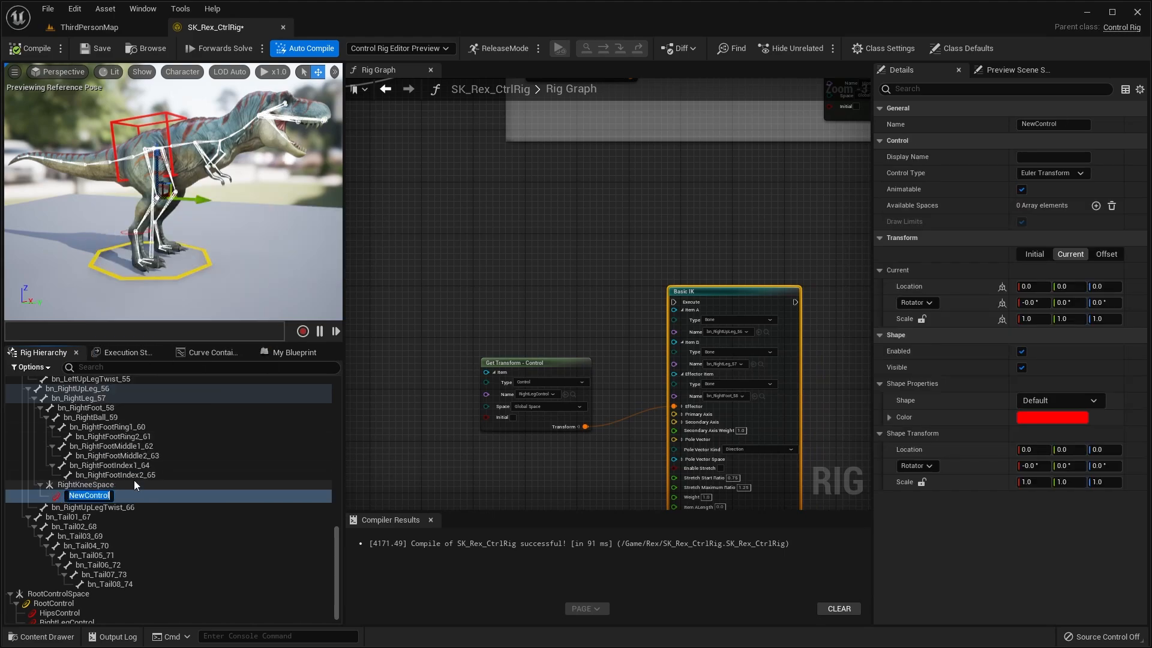
type("RightKneeControl")
key("Return")
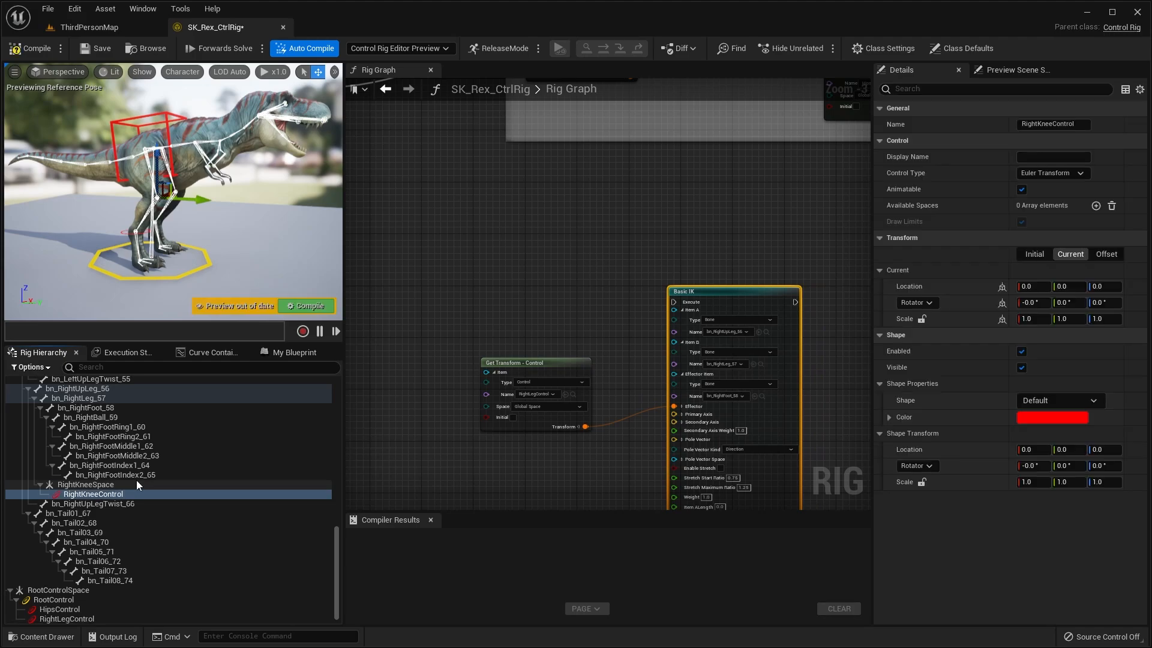
- Unparent RightKneeSpace from the right knee bone, keeping RightKneeControl beneath it
left_click(78, 485)
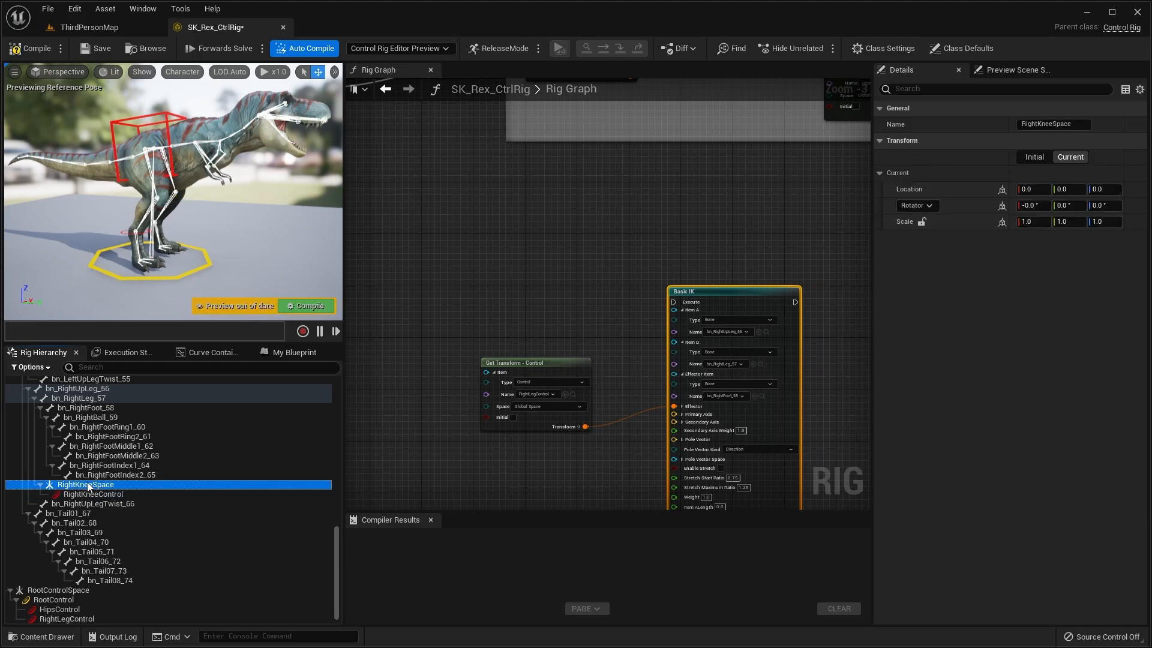
right_click(111, 487)
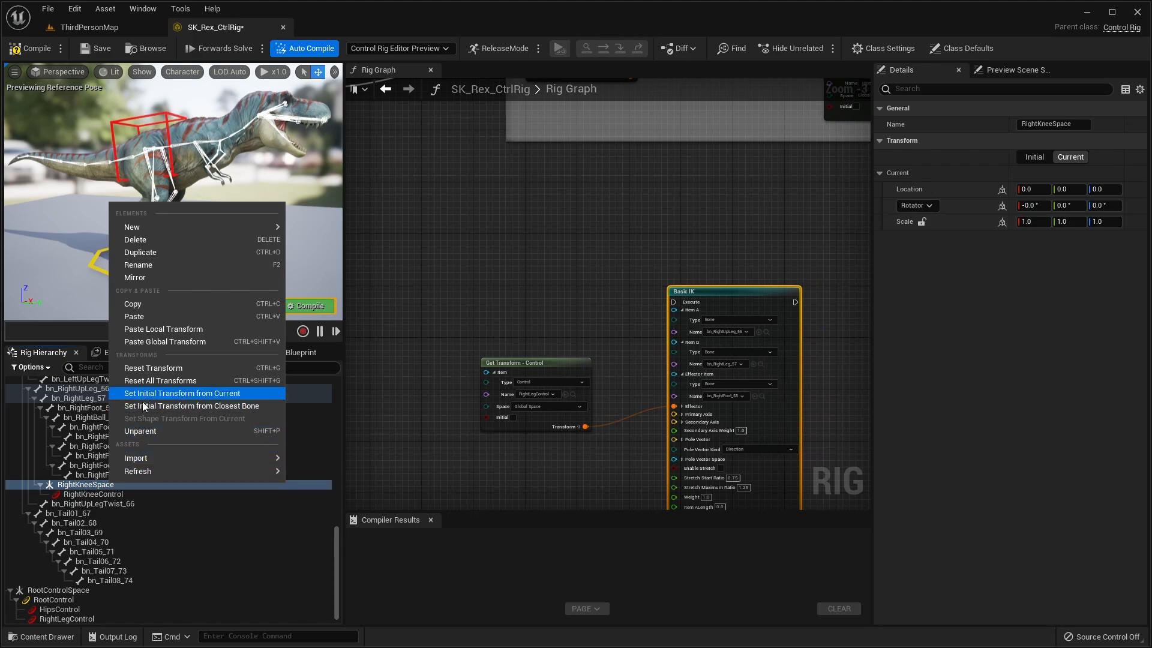
left_click(139, 431)
scroll(138, 476, "down", 1)
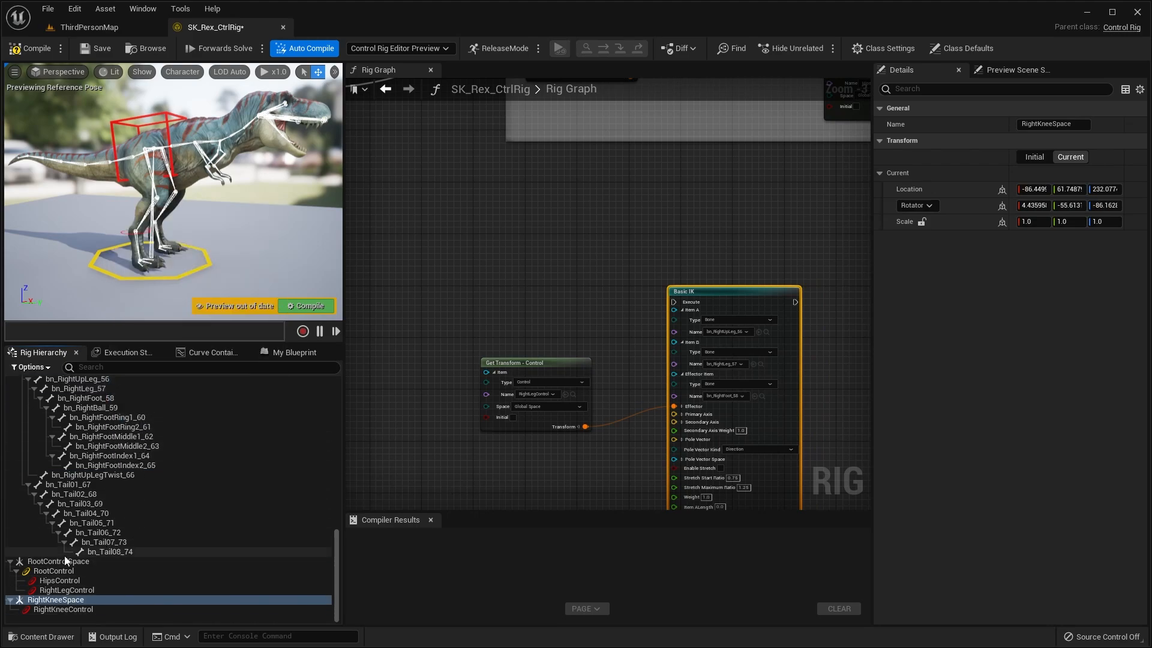
- Parent RightKneeSpace under RootControl, and compile and save the rig
right_click_drag(174, 192, 169, 199)
left_click(69, 601)
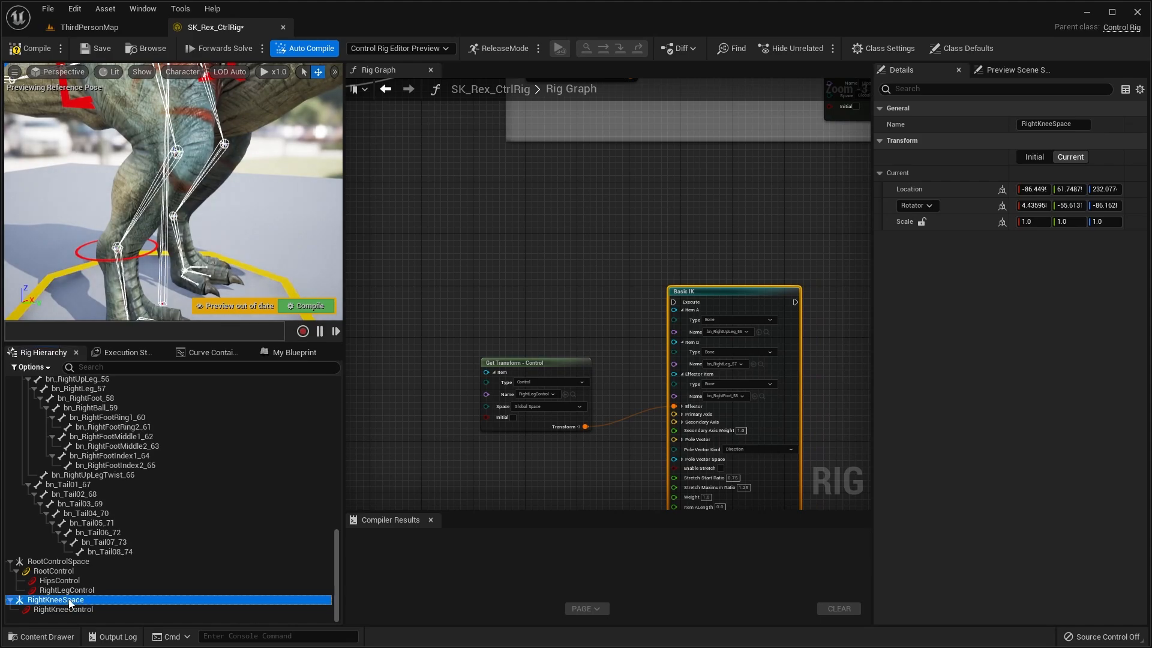
left_click_drag(69, 600, 73, 571)
right_click_drag(203, 303, 196, 302)
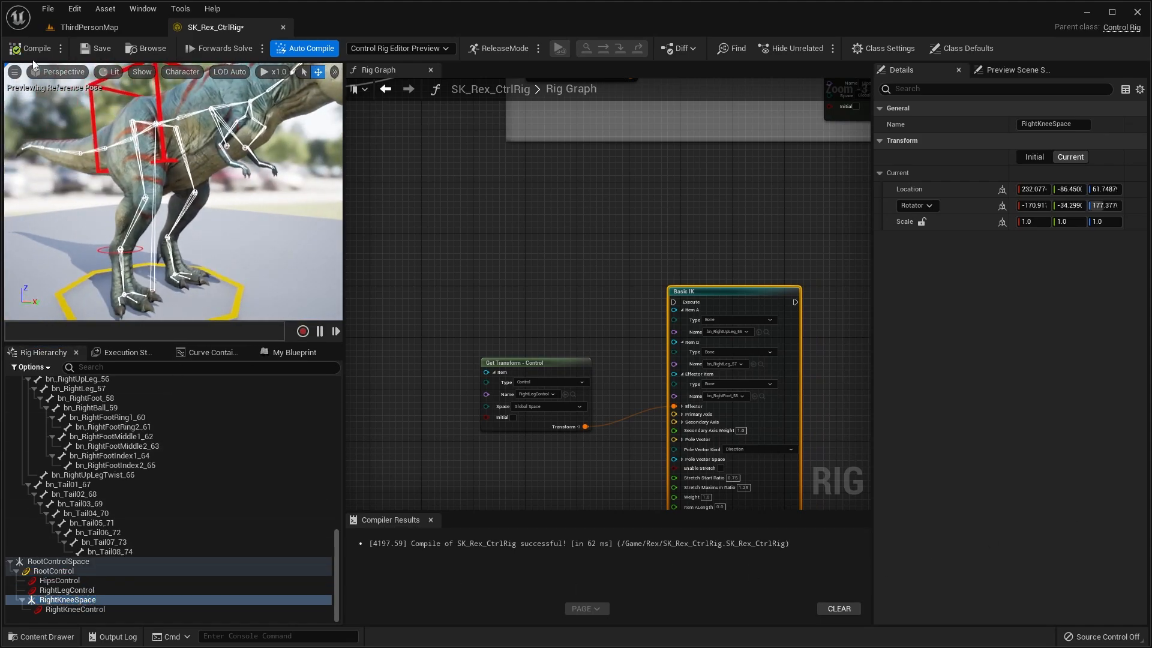
left_click(37, 50)
left_click(96, 49)
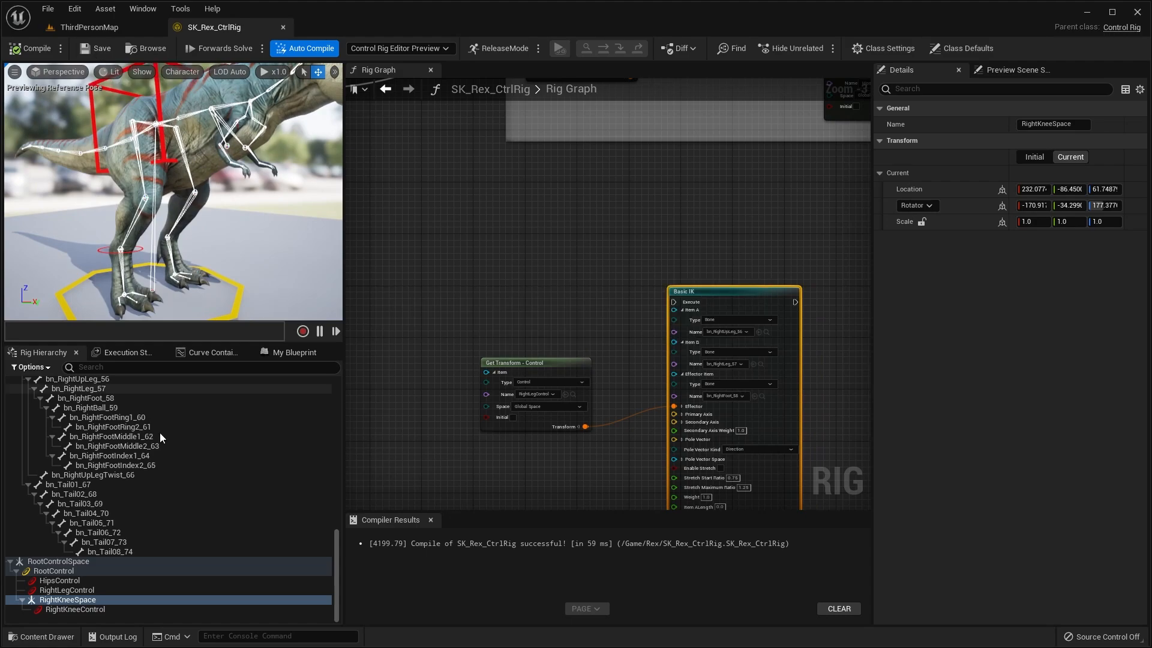
- Move RightKneeControl forward, away from the right knee, to a current location of about -90, 21, -130
left_click(81, 611)
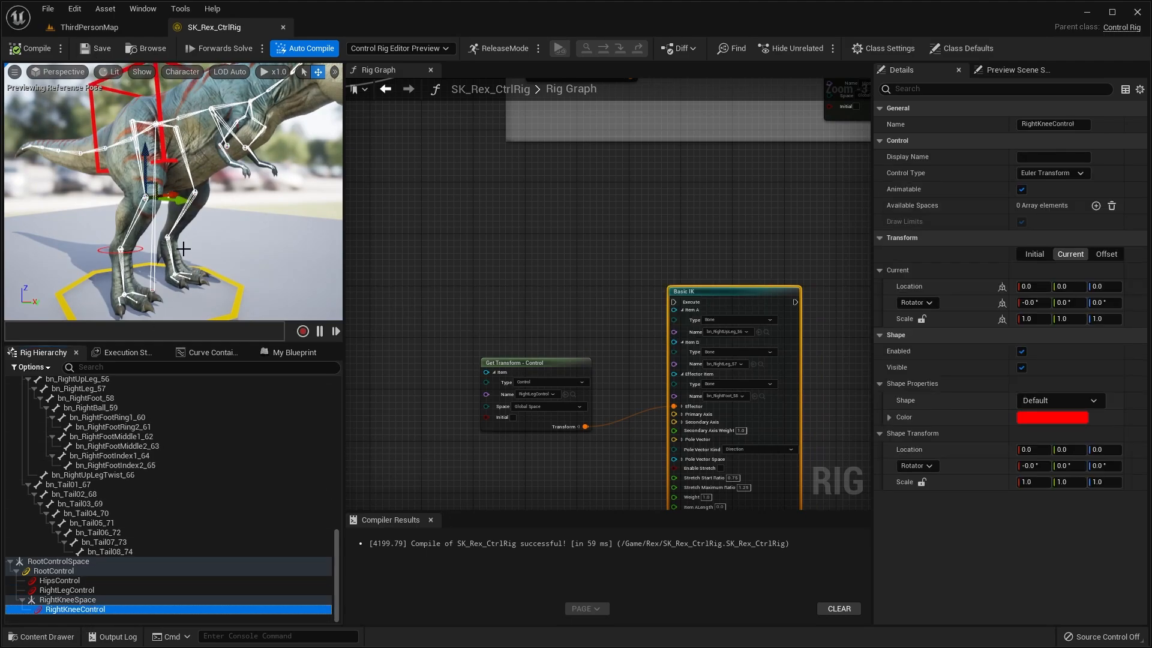
right_click_drag(183, 250, 181, 216)
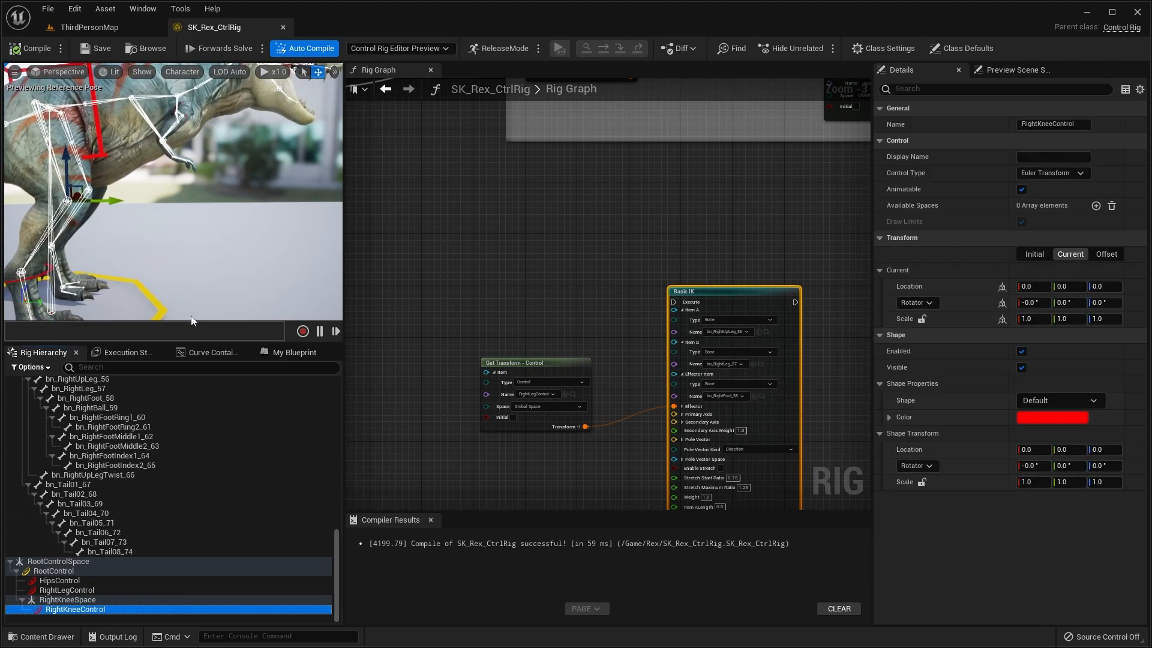
scroll(188, 312, "up", 3)
right_click_drag(188, 310, 177, 317)
mouse_move(180, 197)
left_mouse_down()
mouse_move(281, 199)
mouse_move(161, 200)
left_mouse_up()
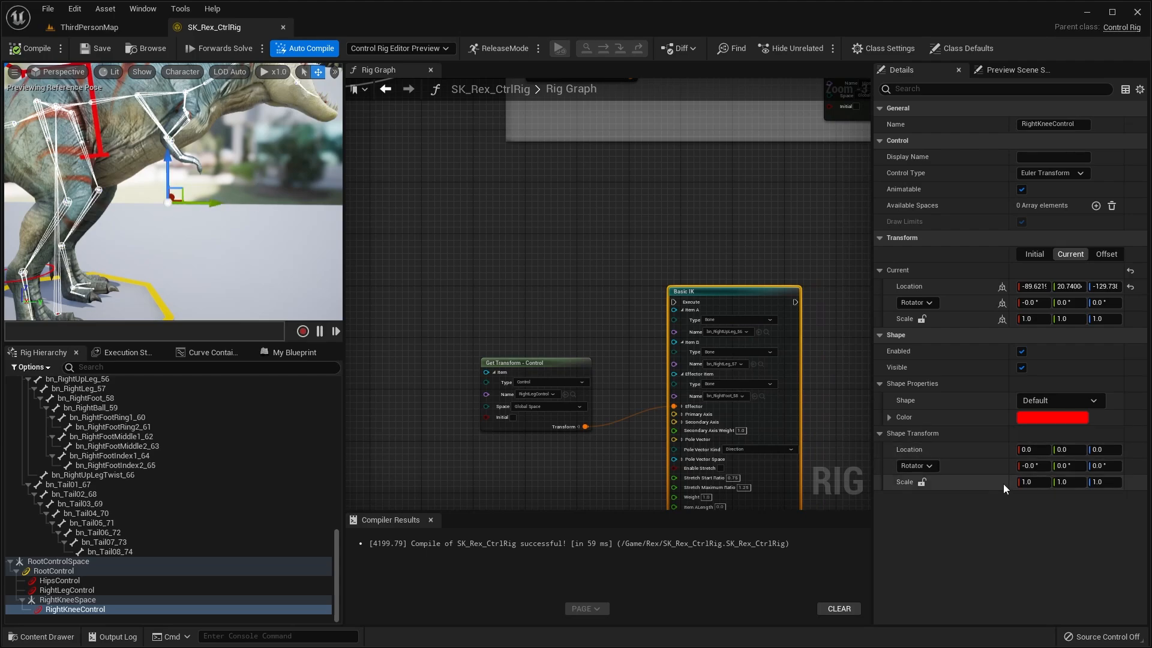
- Set RightKneeControl's shape transform scale to 10 on all three axes
type("10")
key("Tab")
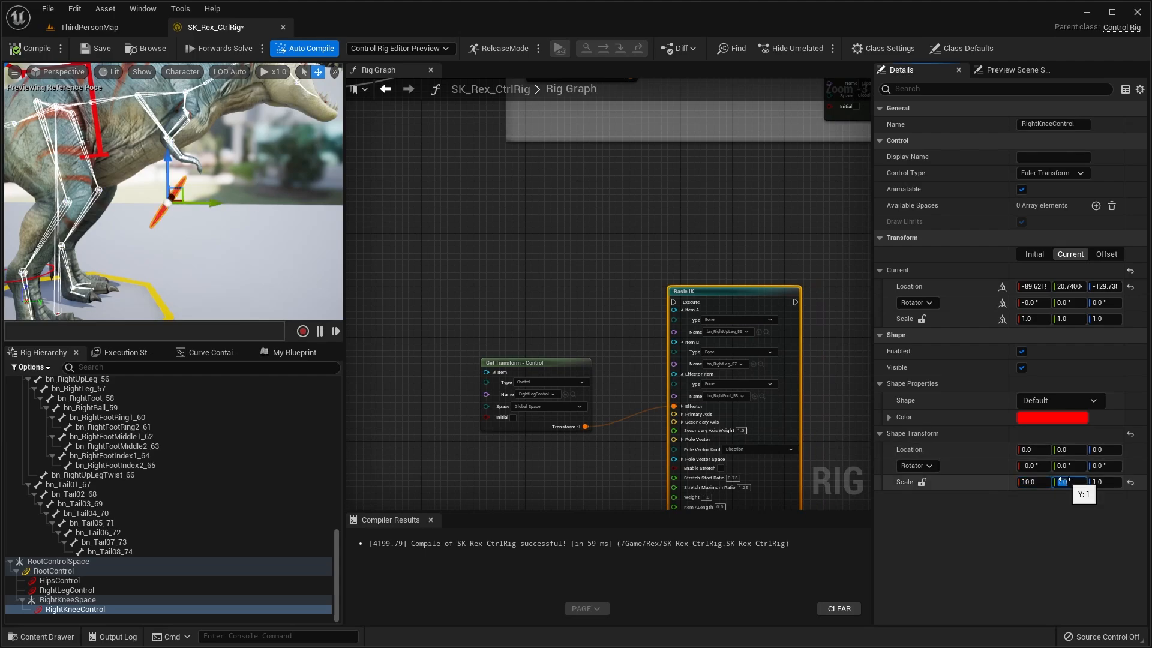
type("10")
key("Tab")
type("10")
key("Return")
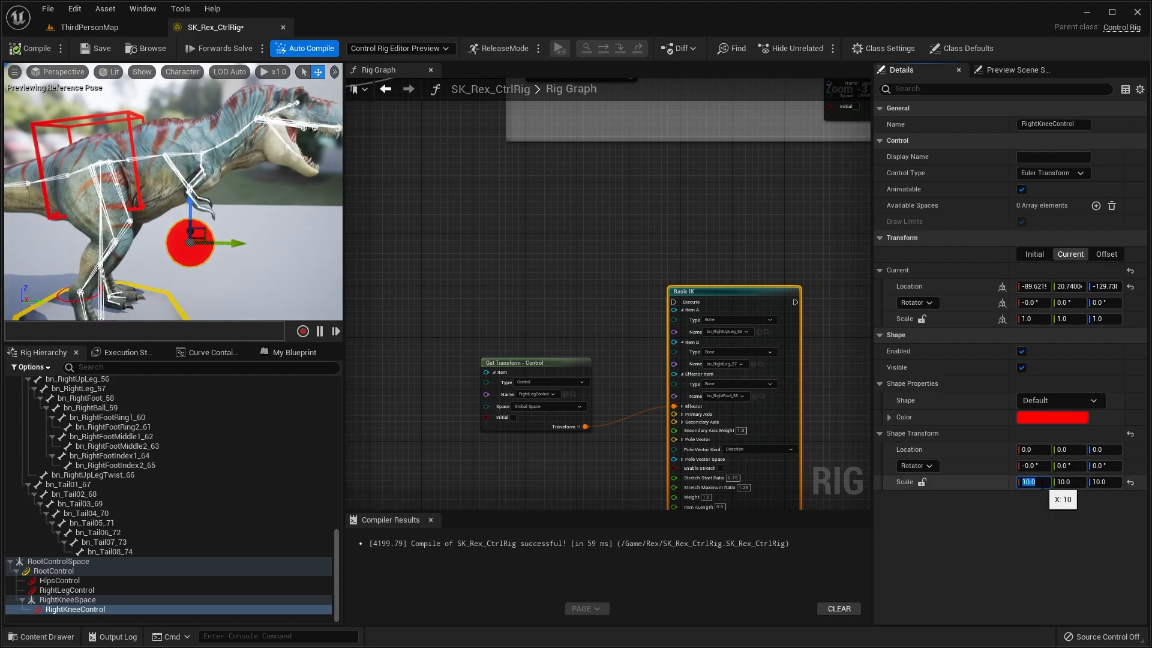
- Set RightKneeControl's shape transform scale to 6 on X, Y and Z
type("6")
key("Tab")
type("6")
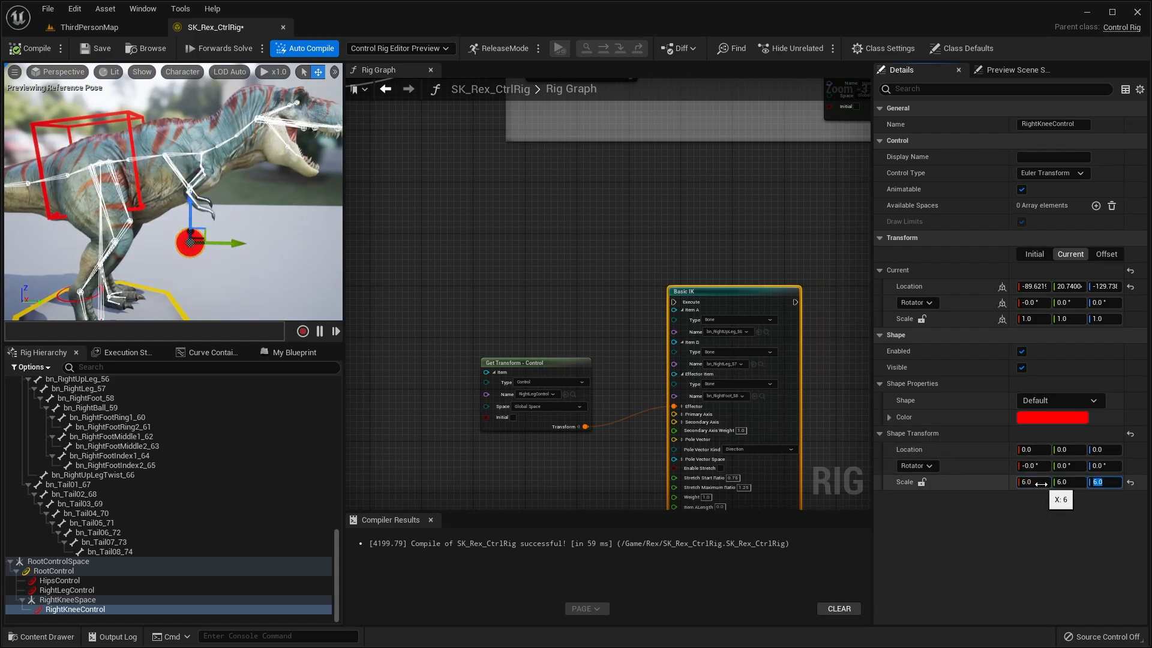
key("Return")
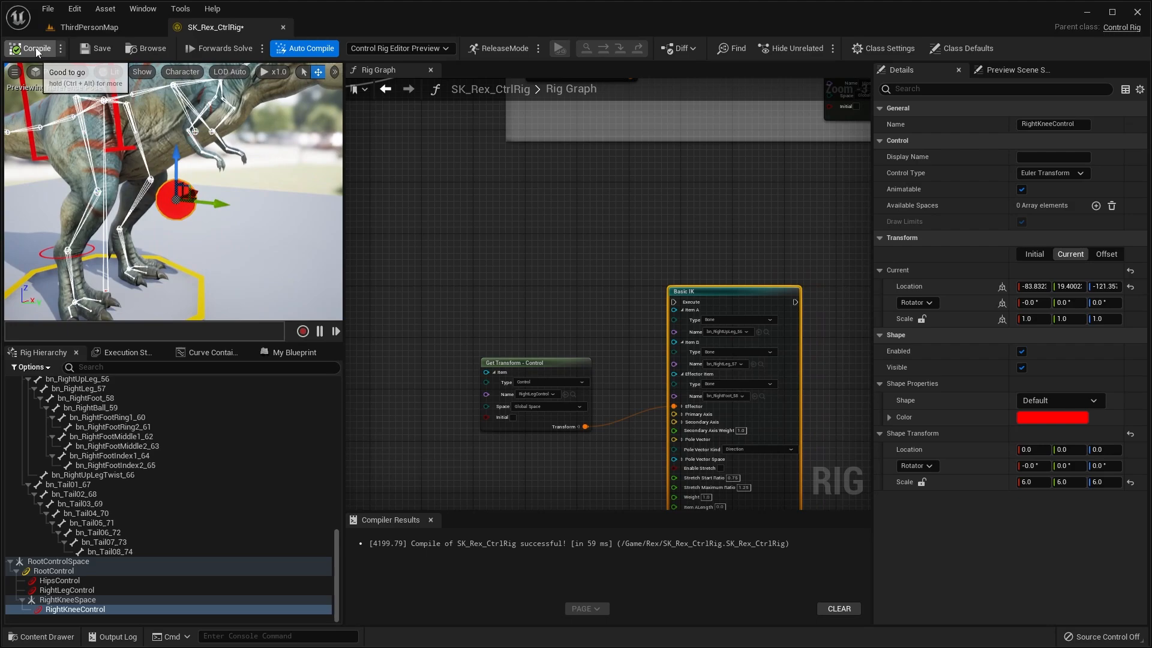
- Compile the rig and reposition RightKneeControl in front of the right knee, at a current location of about -90.1, 20.9, -130.5
left_click(35, 48)
left_click_drag(149, 190, 191, 190, "alt")
left_click_drag(153, 150, 258, 204, "alt")
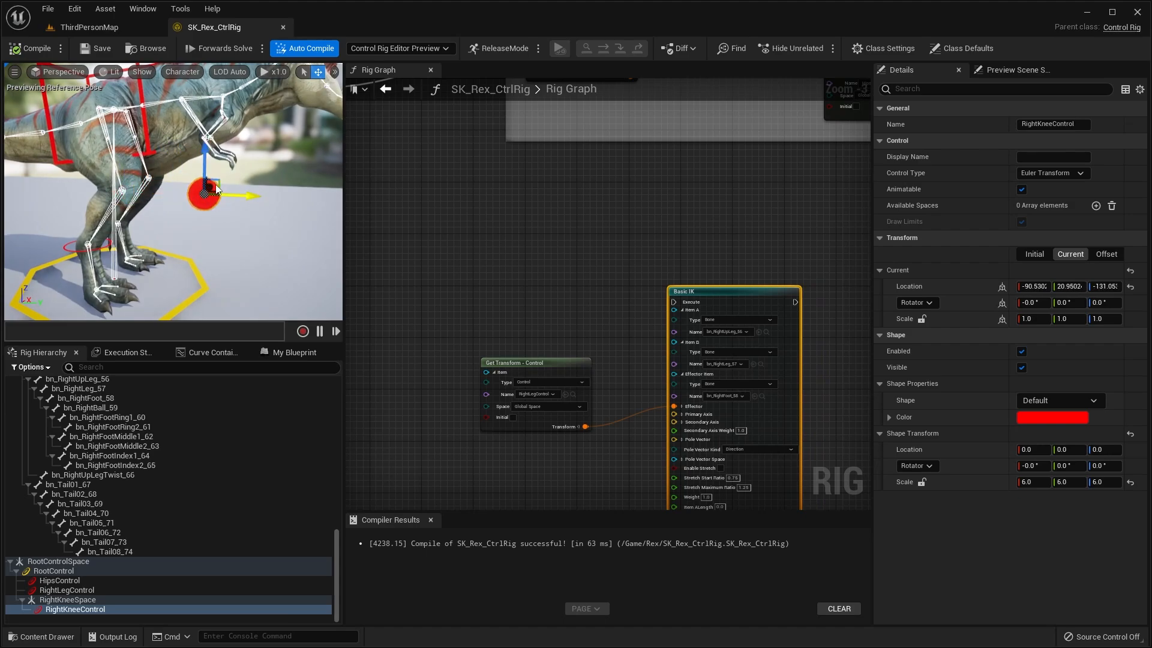
right_click_drag(234, 198, 300, 213)
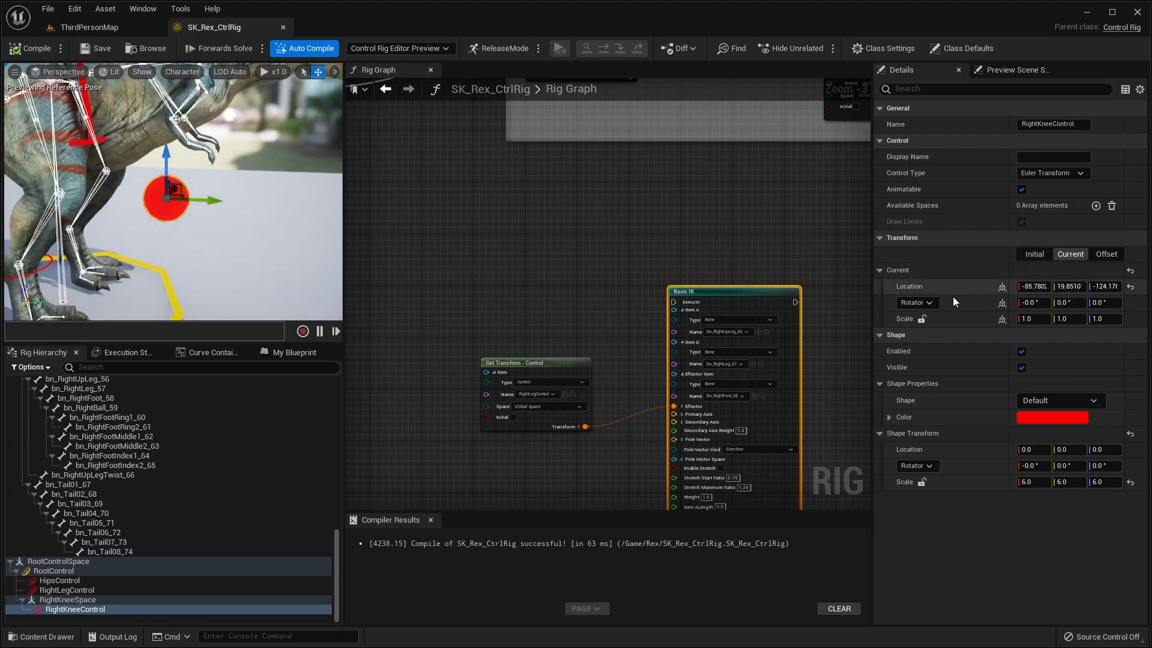
mouse_move(276, 196)
right_mouse_down()
mouse_move(218, 196)
mouse_move(259, 196)
right_mouse_up()
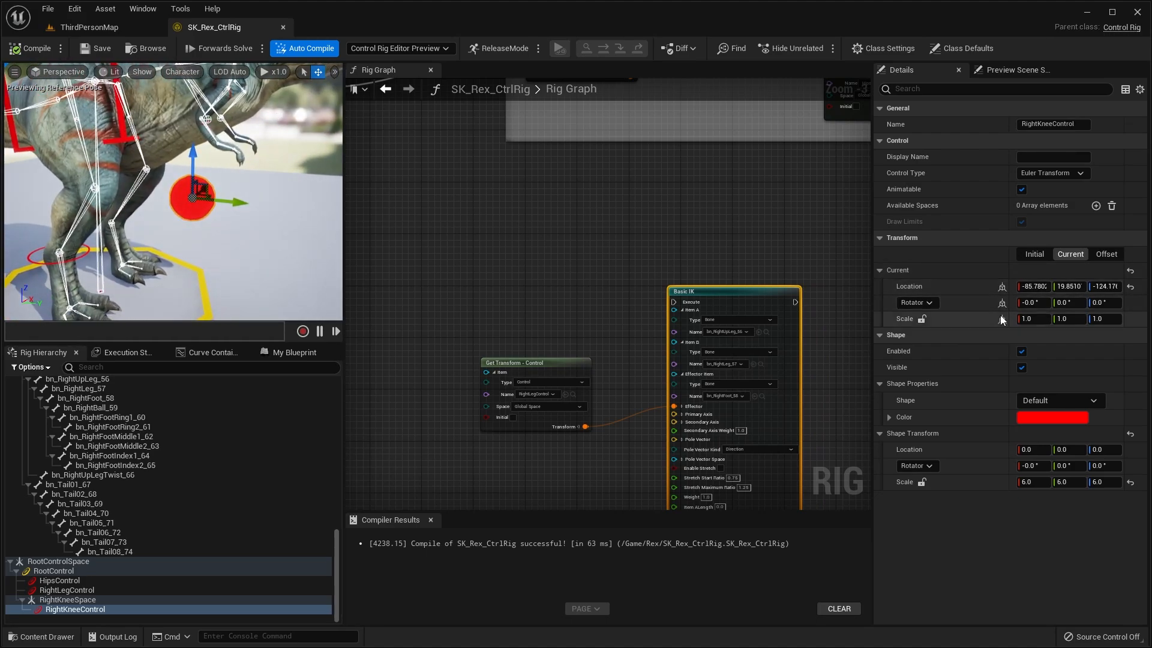
right_click_drag(311, 127, 375, 130)
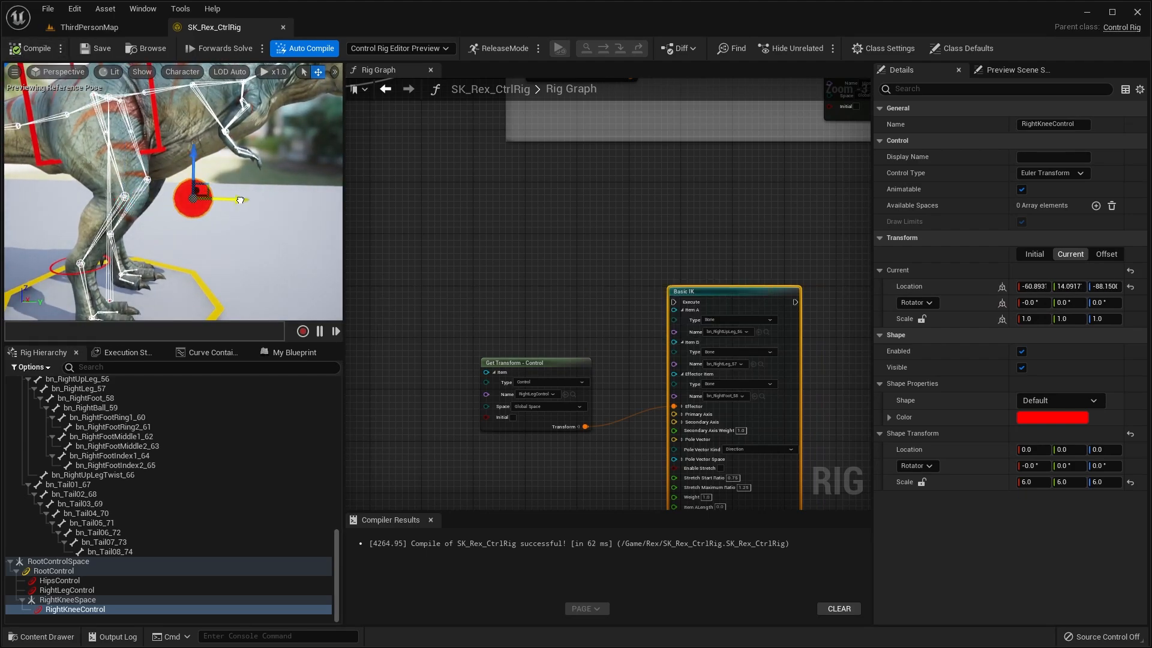
right_click_drag(275, 201, 211, 205)
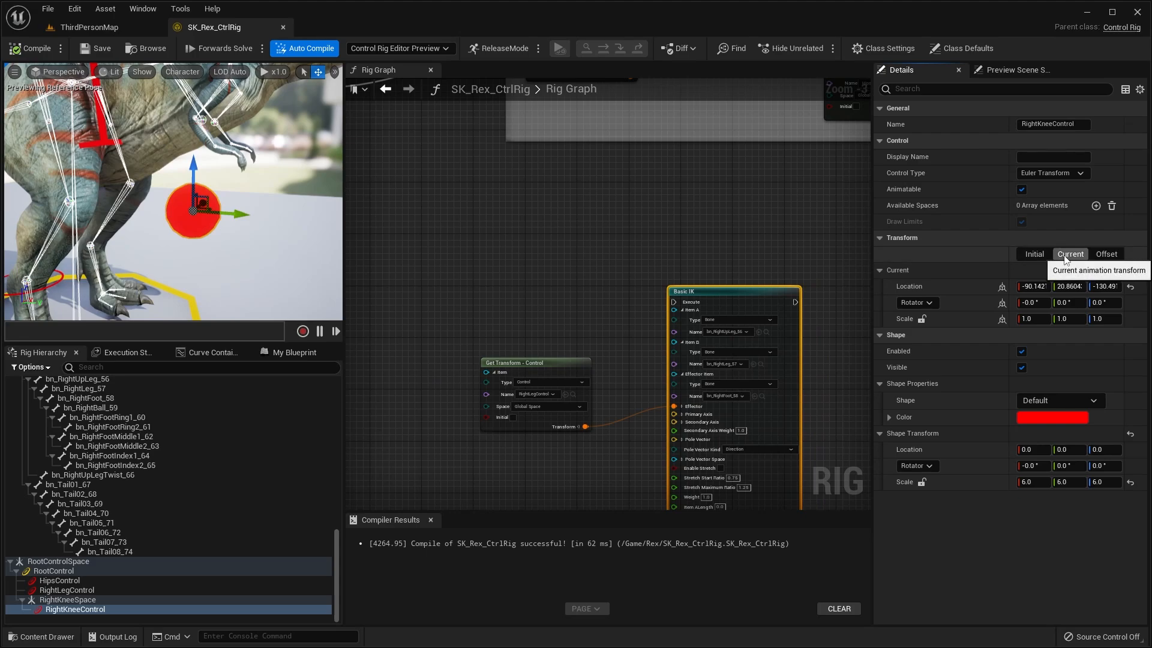
- Copy RightKneeControl's current location into its initial location, and compile and save the rig
right_click(960, 288)
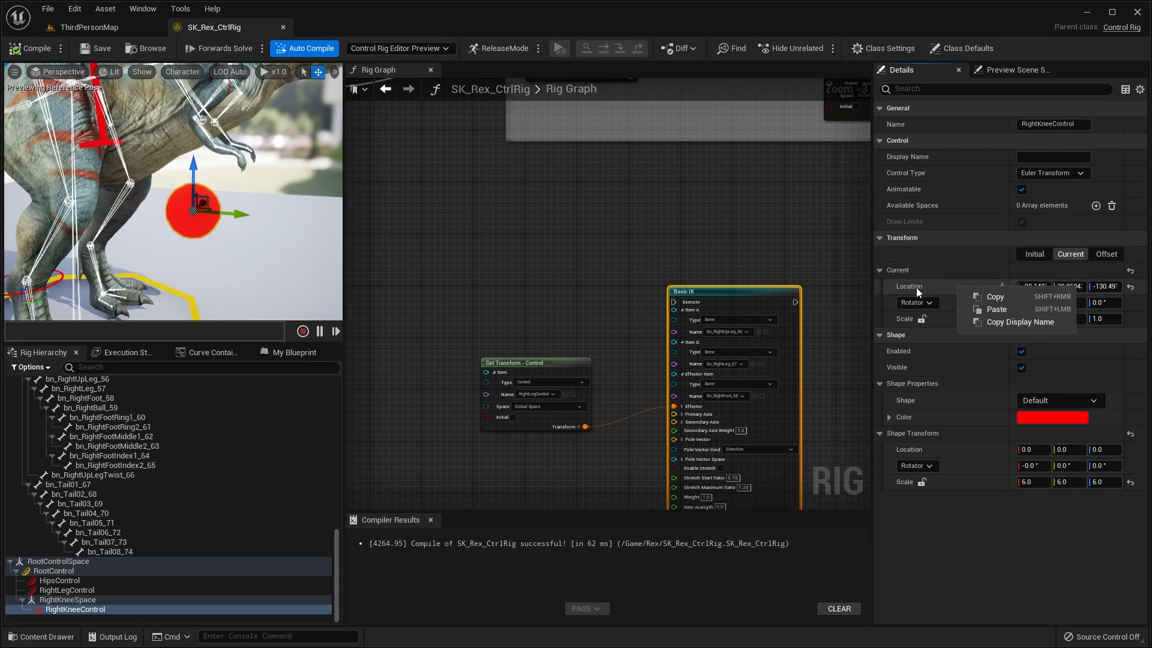
left_click(996, 296)
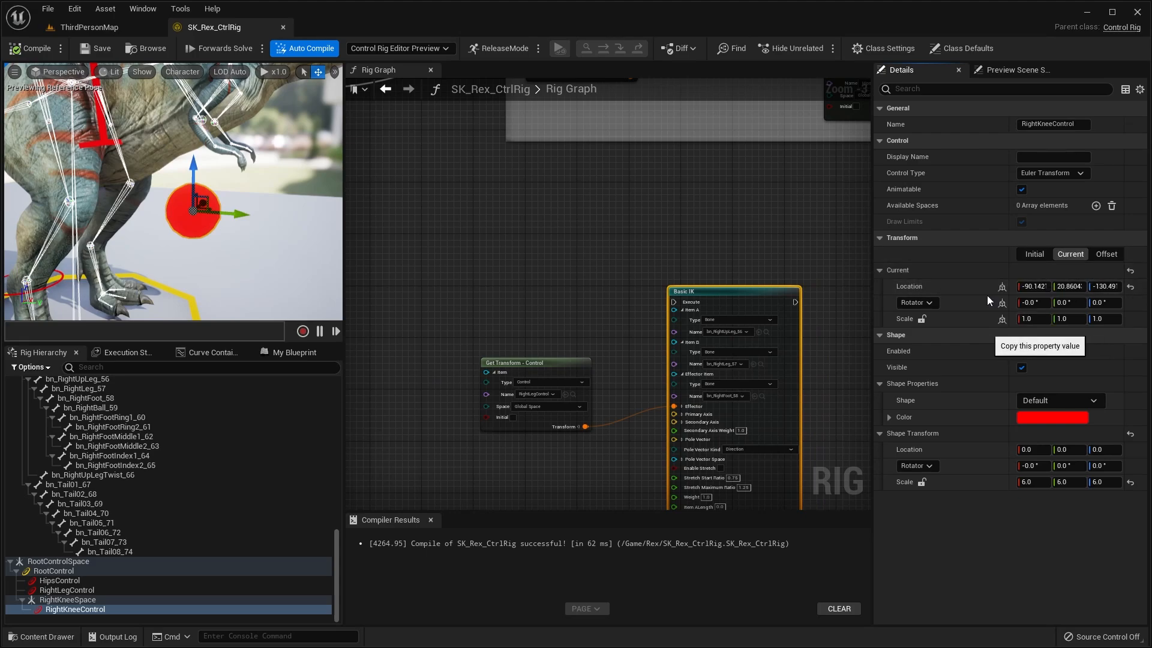
left_click(1034, 254)
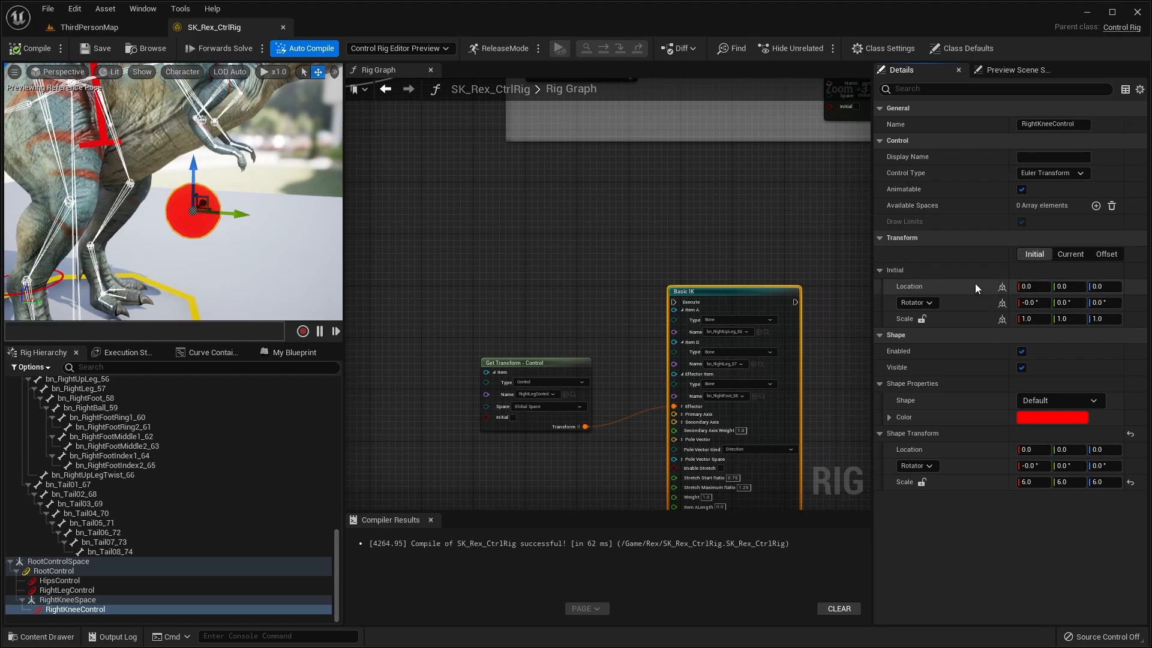
right_click(973, 286)
left_click(1026, 305)
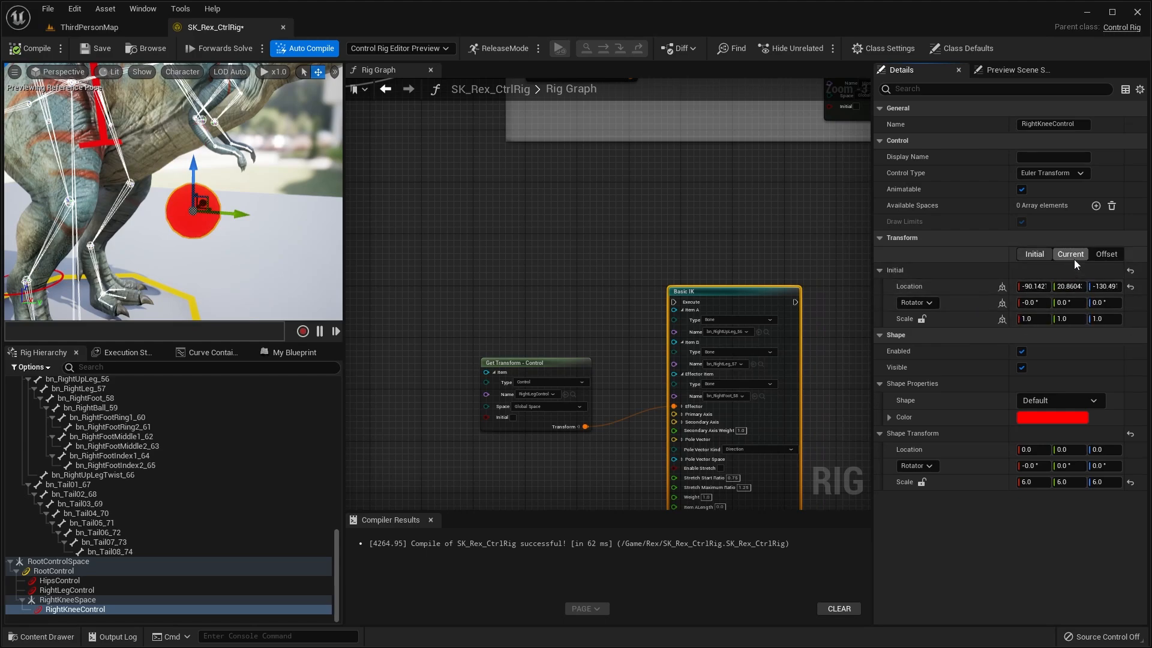
left_click(92, 50)
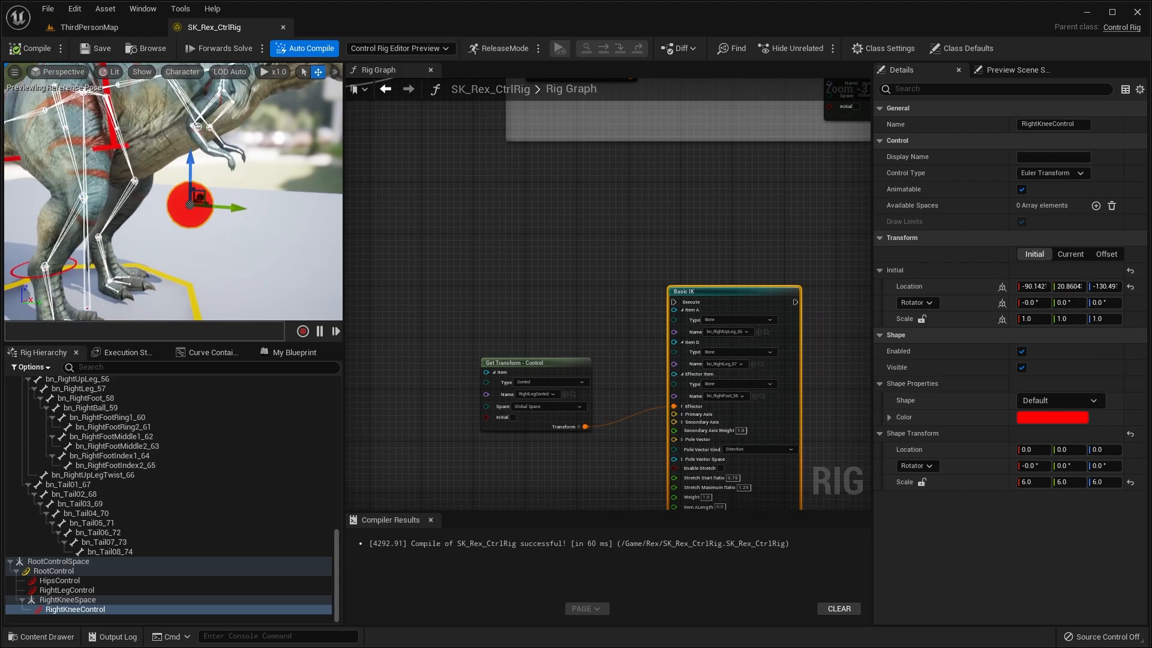
right_click_drag(255, 175, 249, 175)
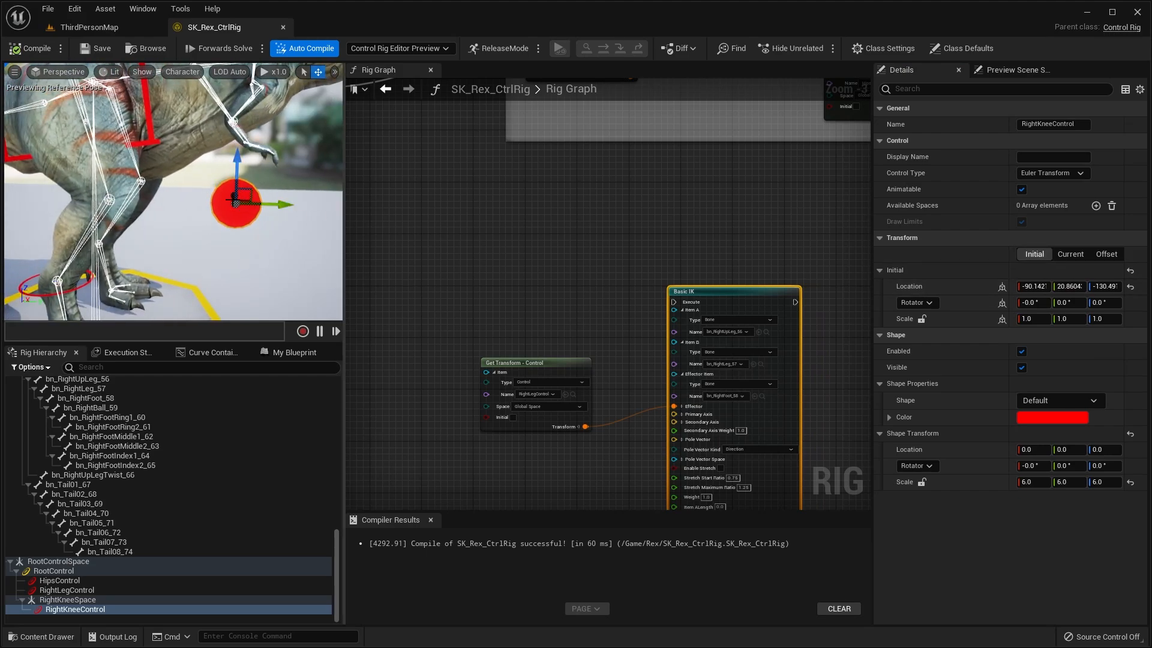
right_click_drag(251, 219, 227, 112)
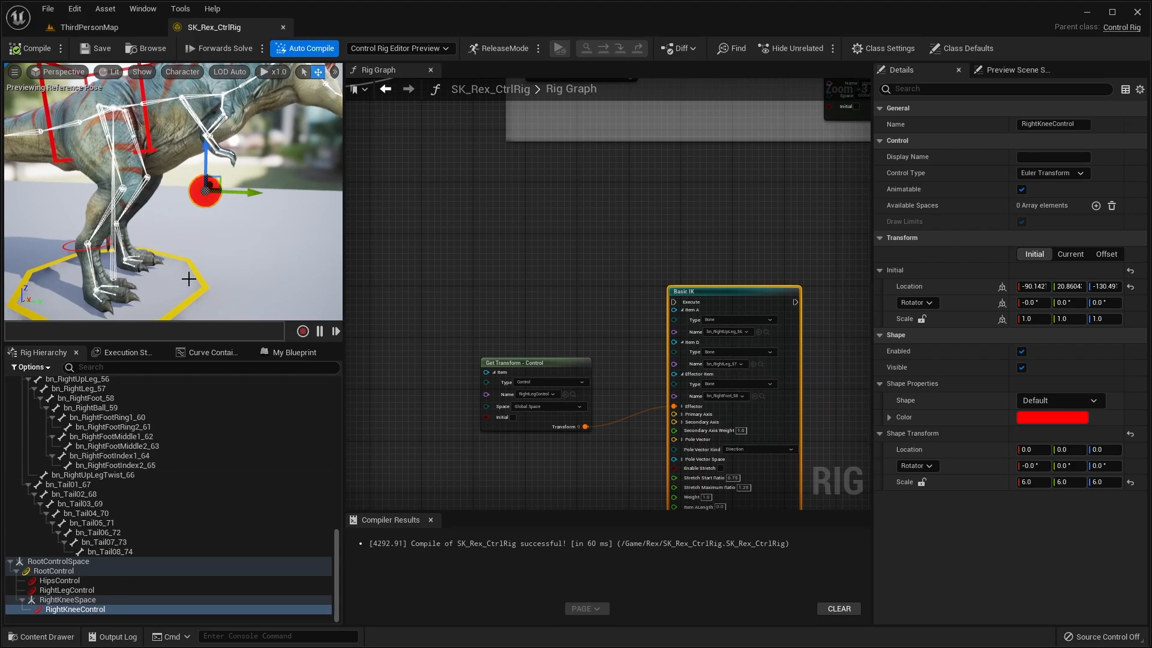
- Shift the Basic IK node aside and add a Get Transform node for RightKneeControl below the RightLegControl one
scroll(468, 250, "up", 4)
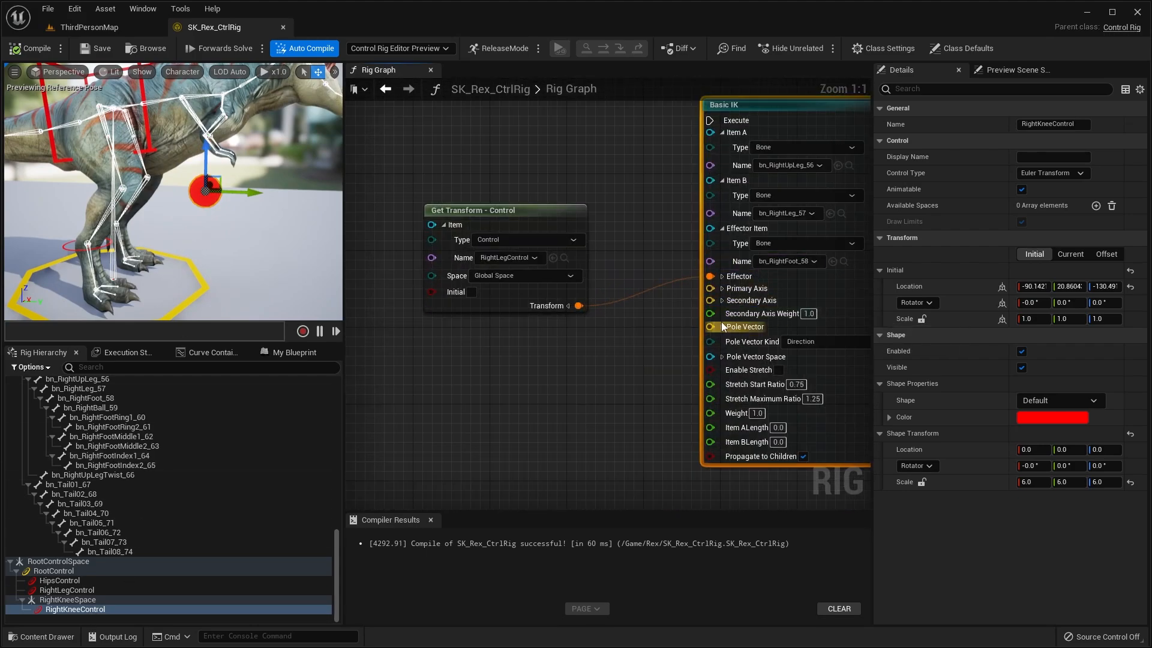
right_click_drag(661, 376, 604, 352)
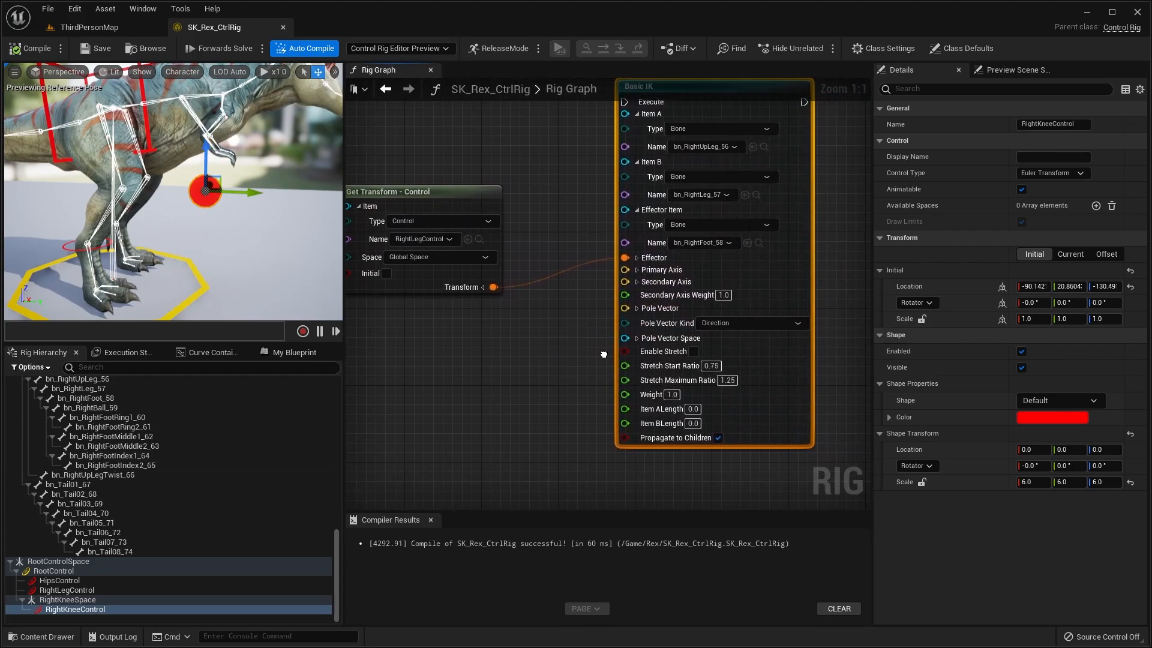
left_click_drag(754, 285, 785, 285)
right_click_drag(436, 383, 526, 355)
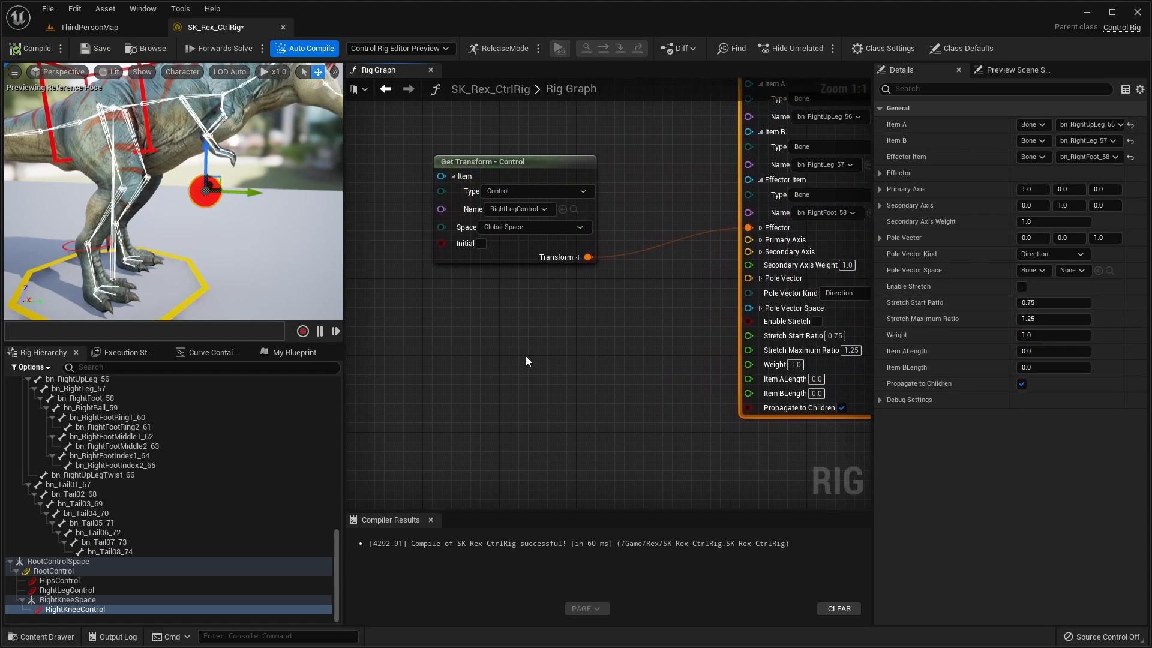
left_click(71, 609)
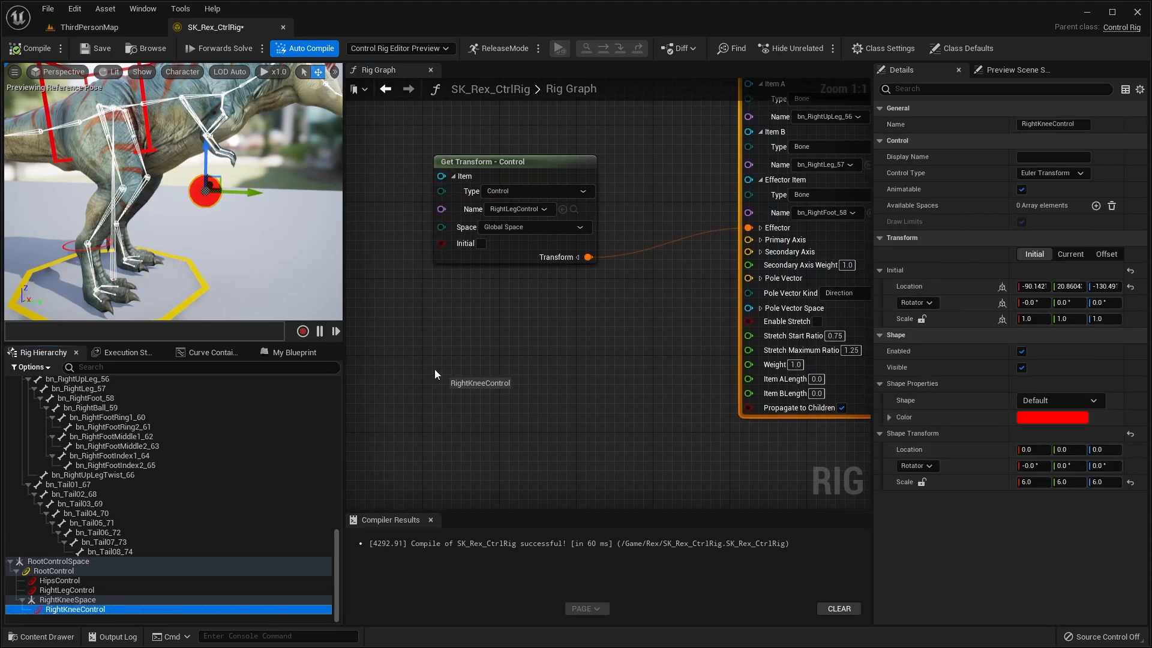
left_click_drag(435, 370, 438, 376)
left_click(450, 396)
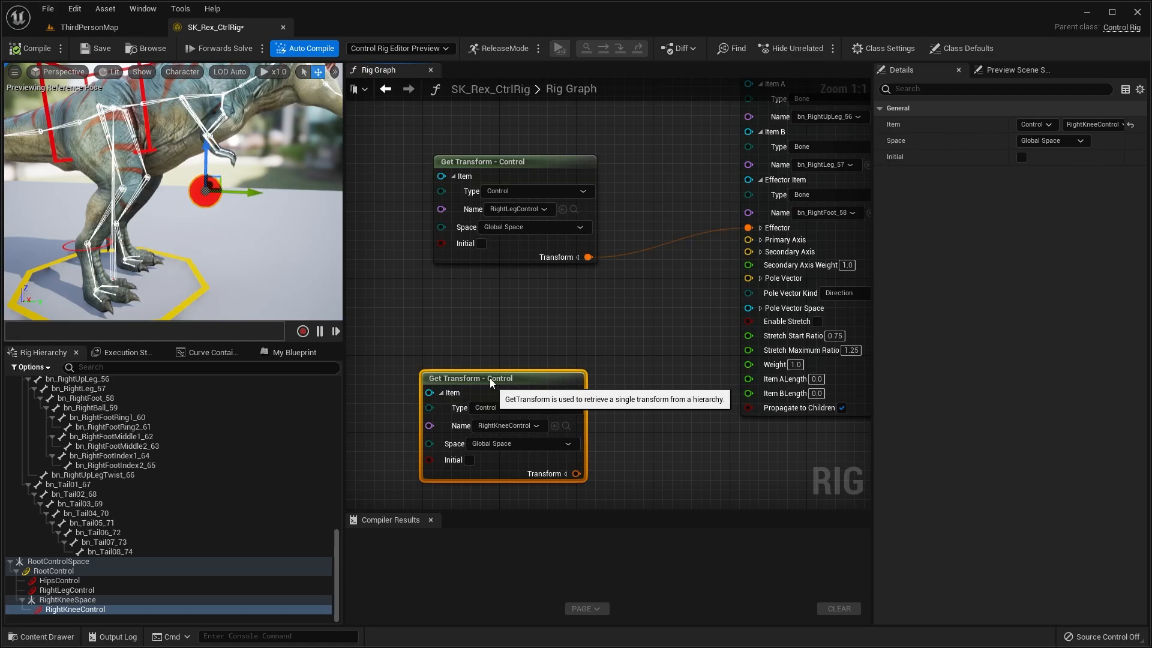
left_click_drag(569, 485, 681, 325)
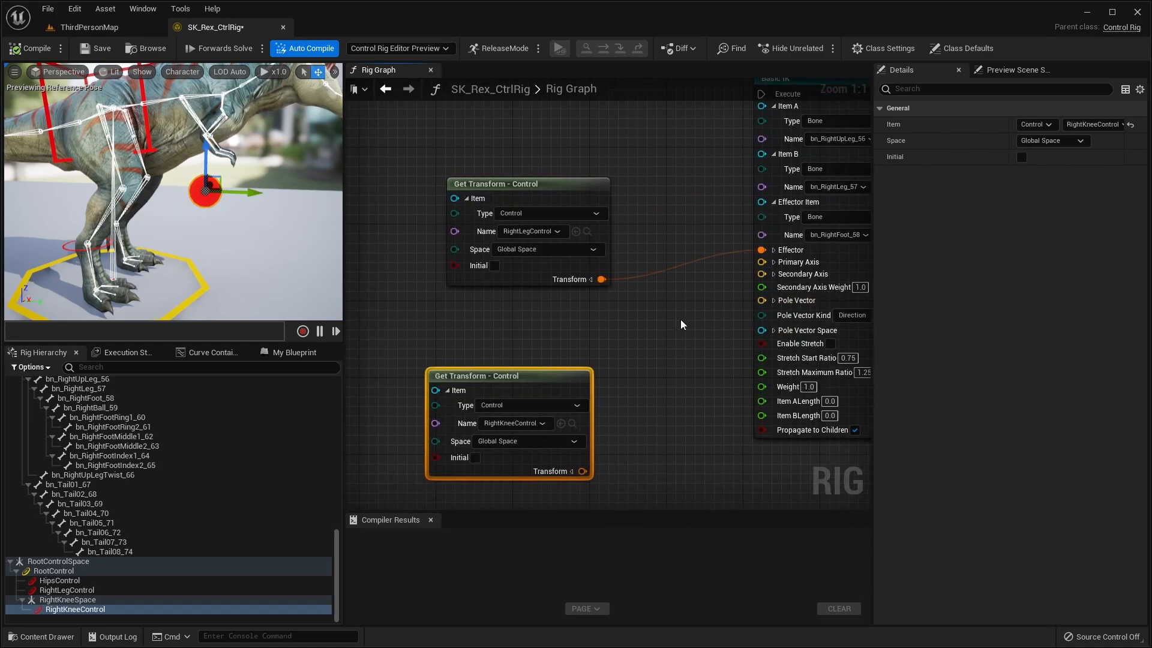
- Try to connect the RightKneeControl node's whole Transform output to the Basic IK node's Pole Vector
left_click_drag(582, 471, 762, 301)
left_click_drag(582, 471, 750, 309)
left_click(703, 303)
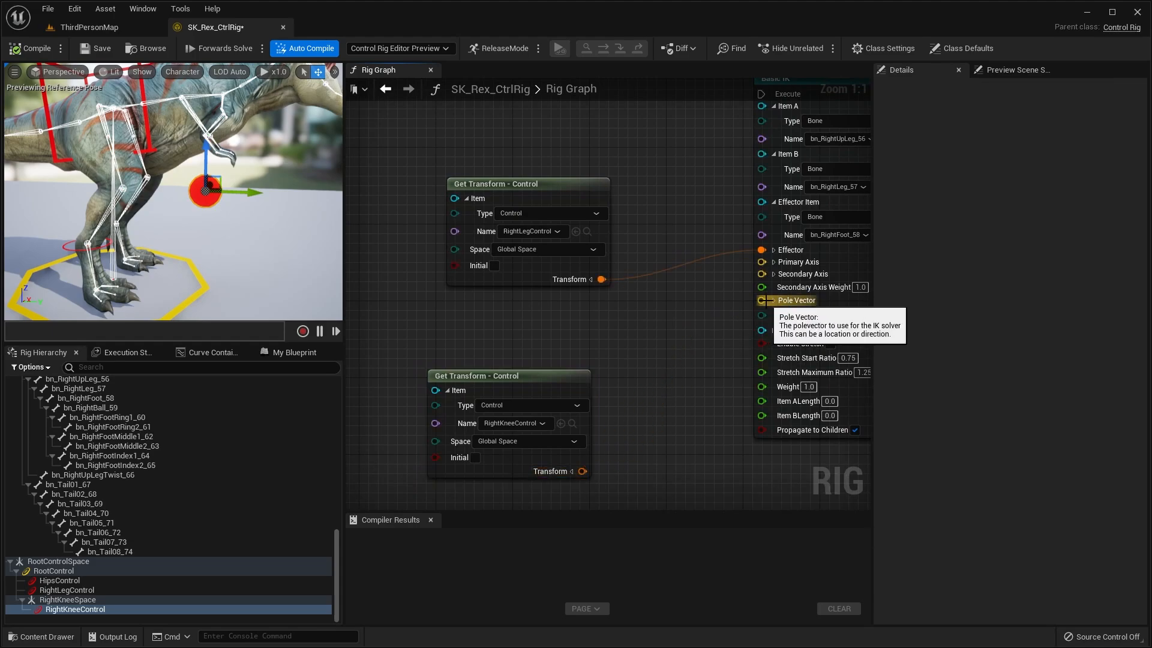
- Expand RightKneeControl's Transform output, connect its Translation to Basic IK's Pole Vector, and compile and save the rig
right_click_drag(682, 325, 653, 271)
left_click(557, 426)
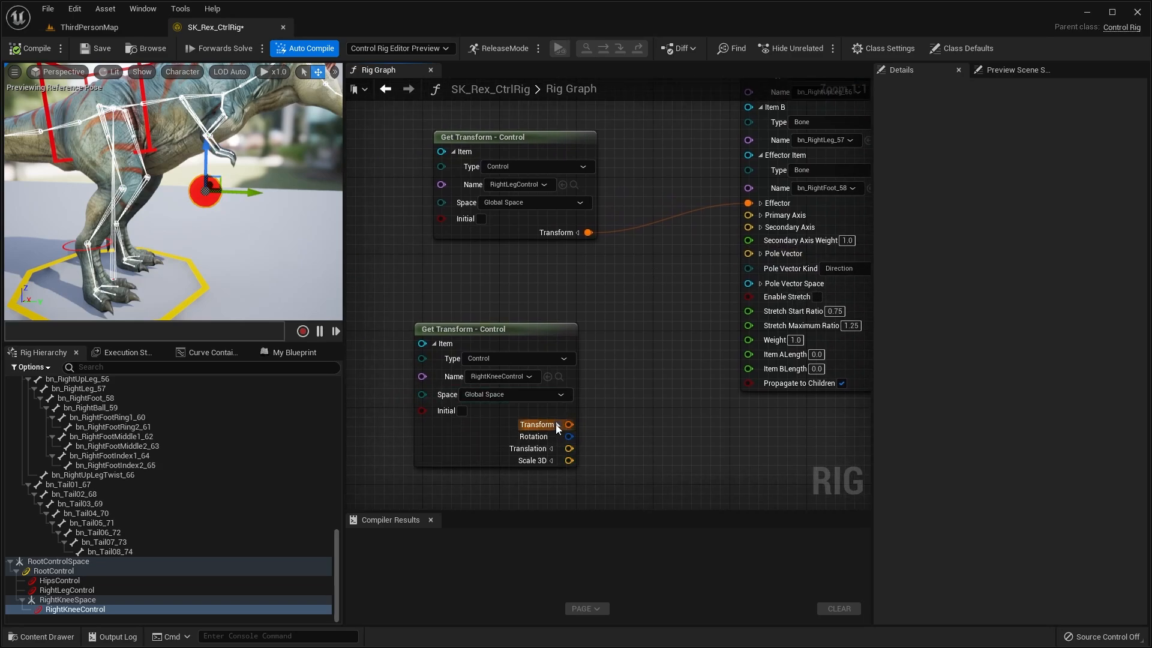
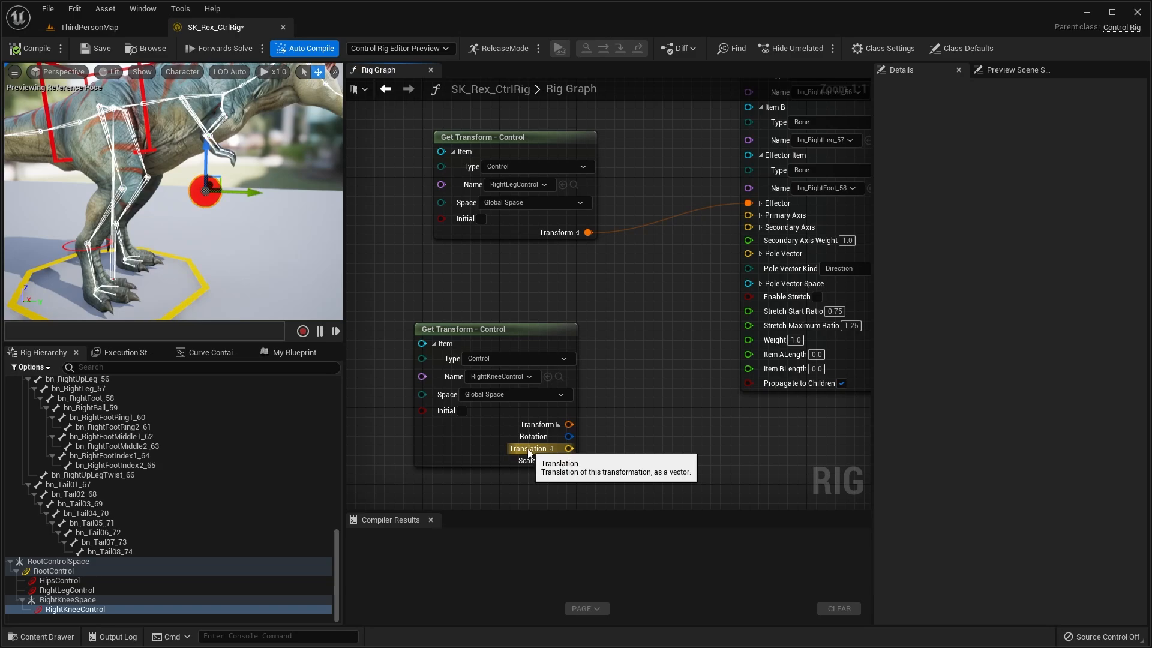
right_click_drag(548, 447, 561, 444)
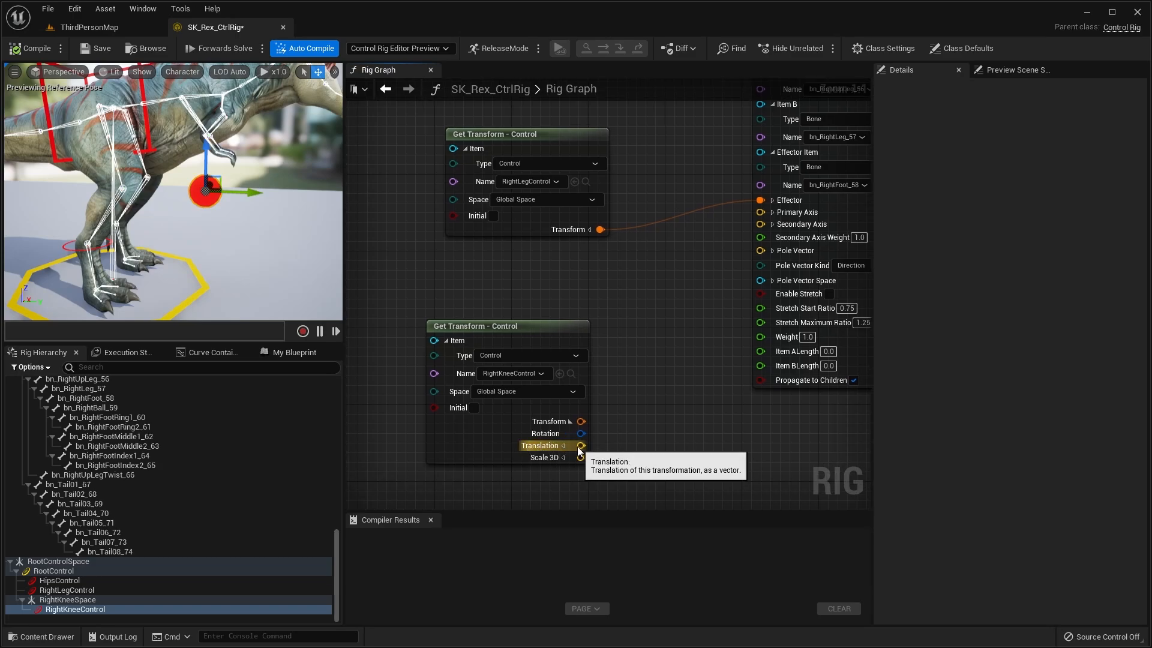
left_click_drag(539, 447, 667, 391)
left_click_drag(768, 248, 768, 248)
left_click(53, 49)
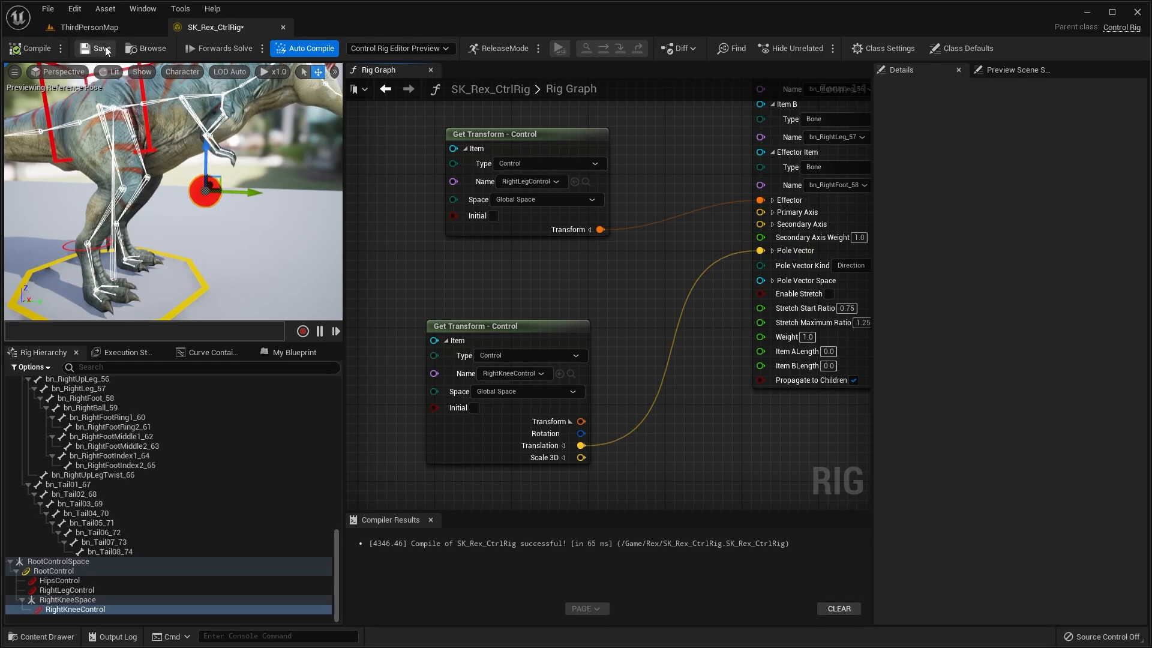
- Connect the execution output of the last Set Transform node in the comment group to Basic IK's Execute input
scroll(658, 259, "down", 2)
right_click_drag(659, 259, 649, 346)
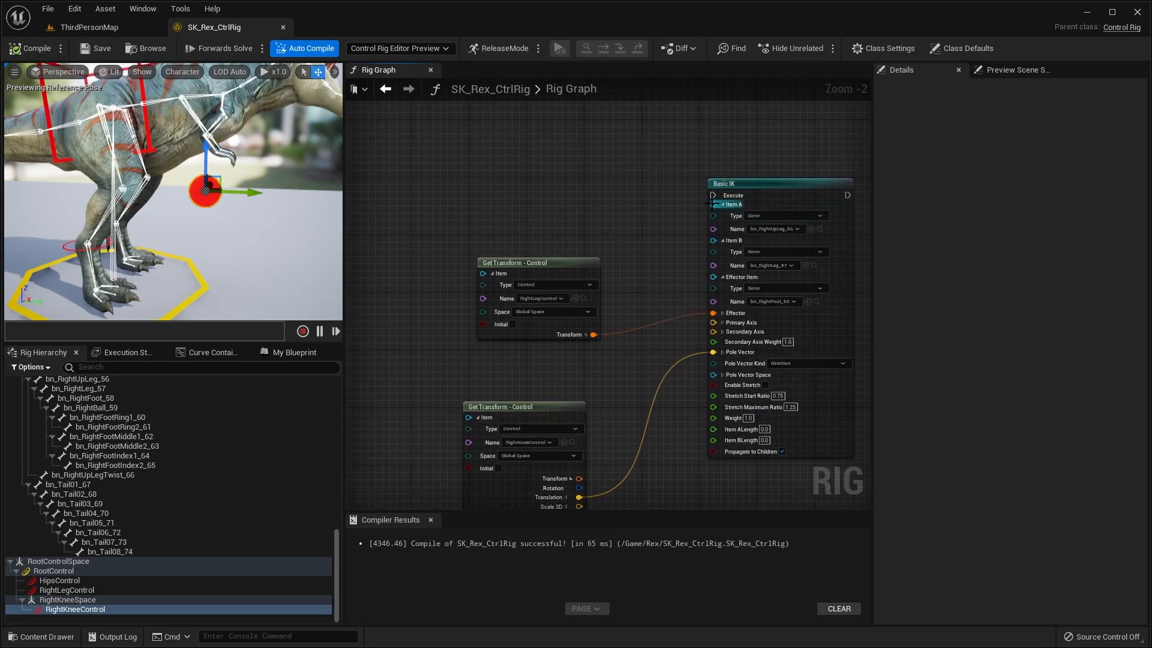
right_click_drag(712, 204, 593, 358)
scroll(709, 276, "down", 2)
right_click_drag(796, 202, 690, 247)
left_click_drag(570, 358, 458, 420)
right_click_drag(461, 419, 527, 351)
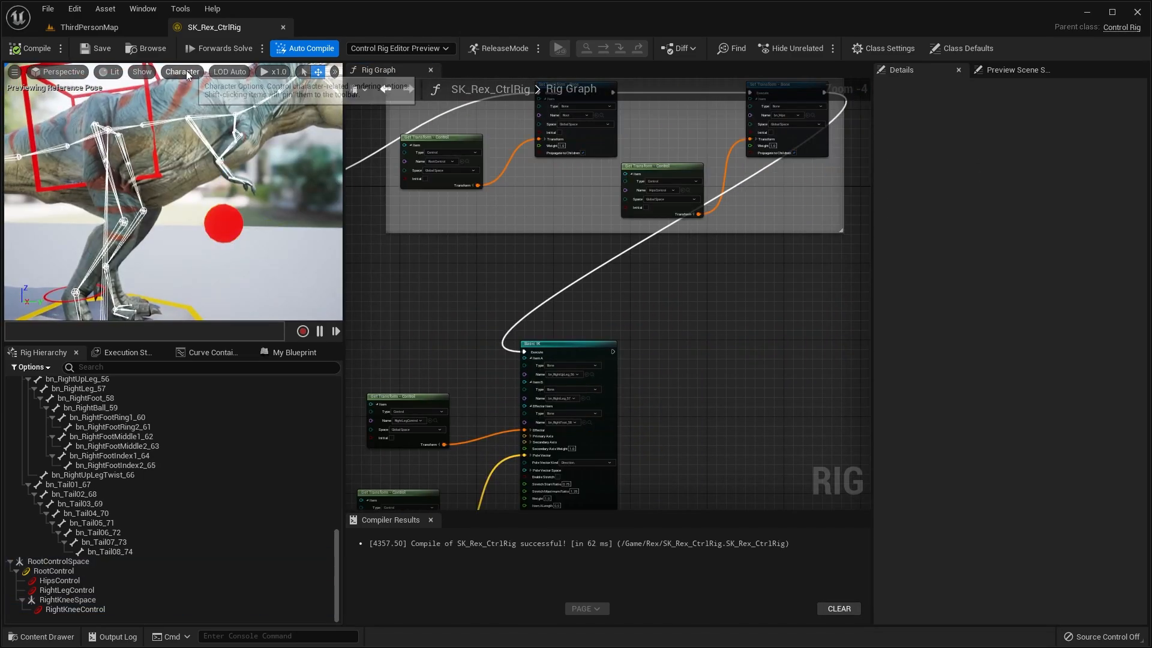
- Limit the viewport's bone drawing to Selected Only
left_click(186, 70)
mouse_move(207, 130)
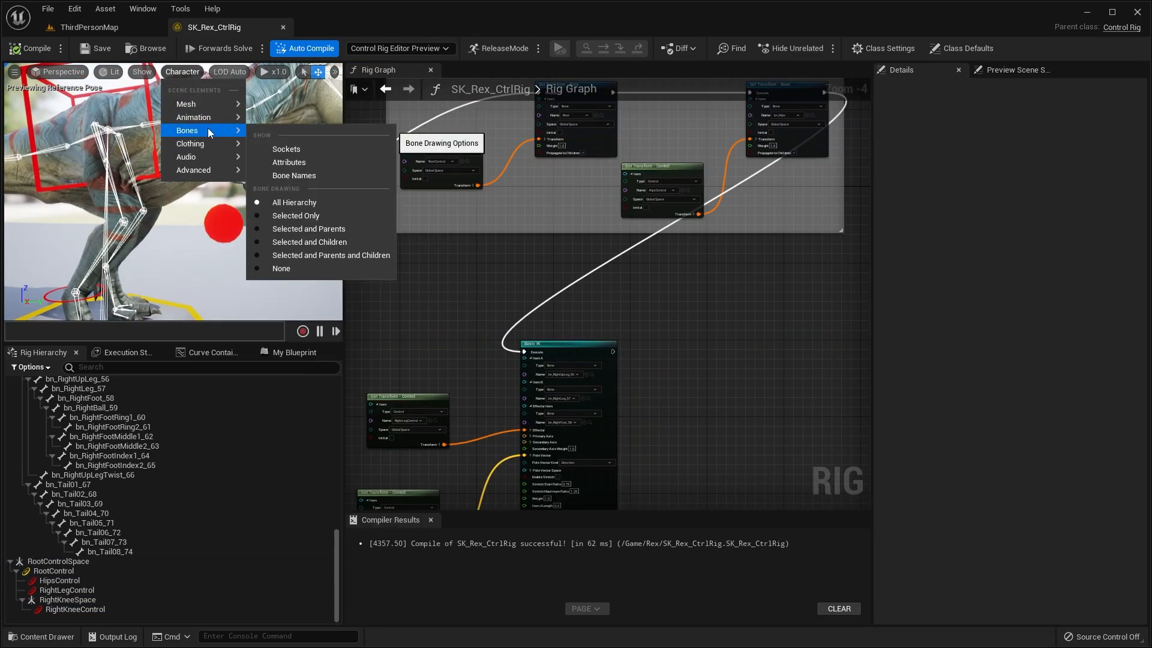
left_click(309, 215)
right_click_drag(231, 208, 258, 207)
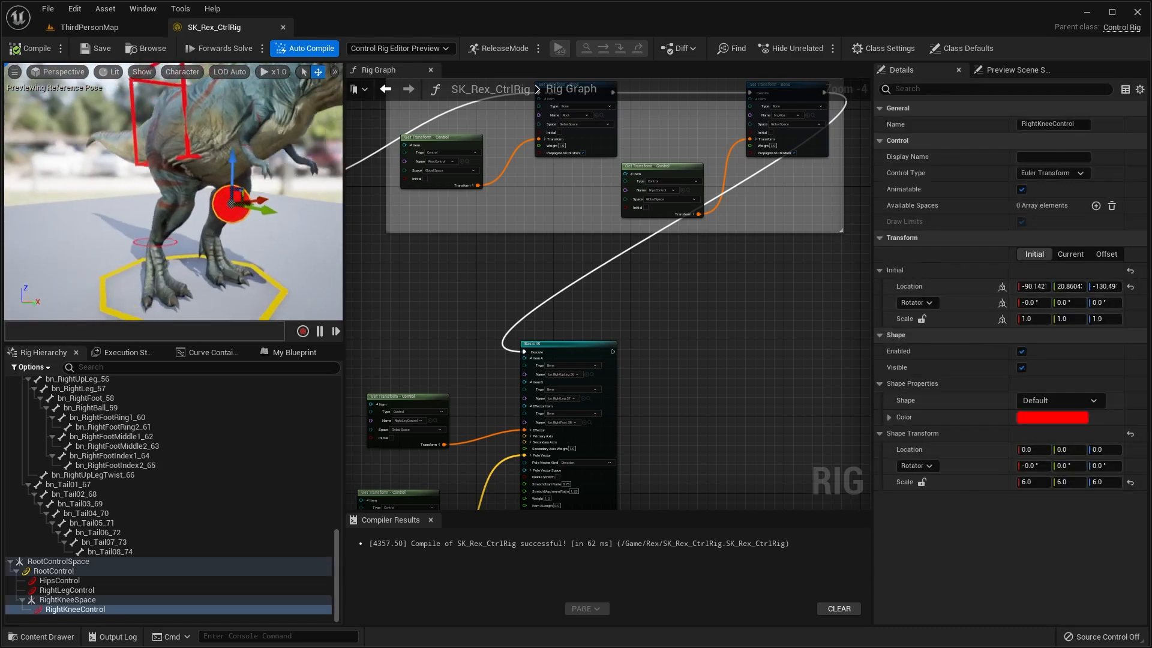
- Test how the right leg follows RightKneeControl in the viewport, and compile and save the rig
mouse_move(233, 207)
left_mouse_down()
mouse_move(141, 212)
mouse_move(281, 205)
mouse_move(90, 214)
mouse_move(219, 208)
left_mouse_up()
mouse_move(219, 208)
right_mouse_down()
mouse_move(186, 208)
mouse_move(207, 208)
right_mouse_up()
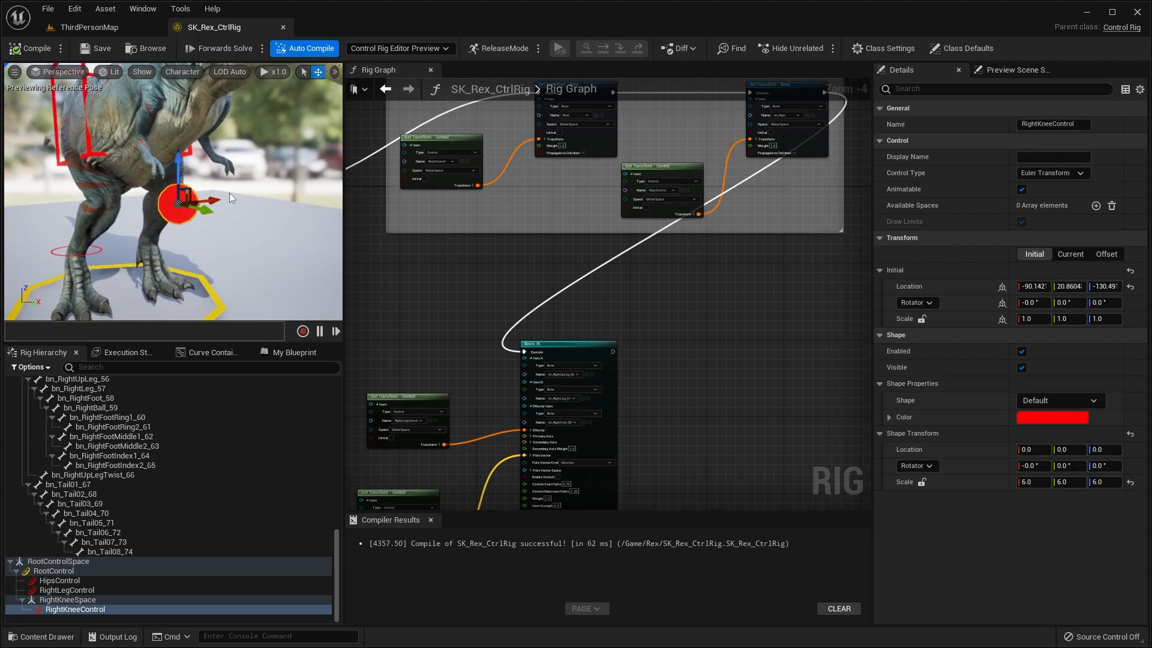
left_click_drag(227, 196, 179, 205)
right_click_drag(188, 203, 270, 202)
left_click(38, 49)
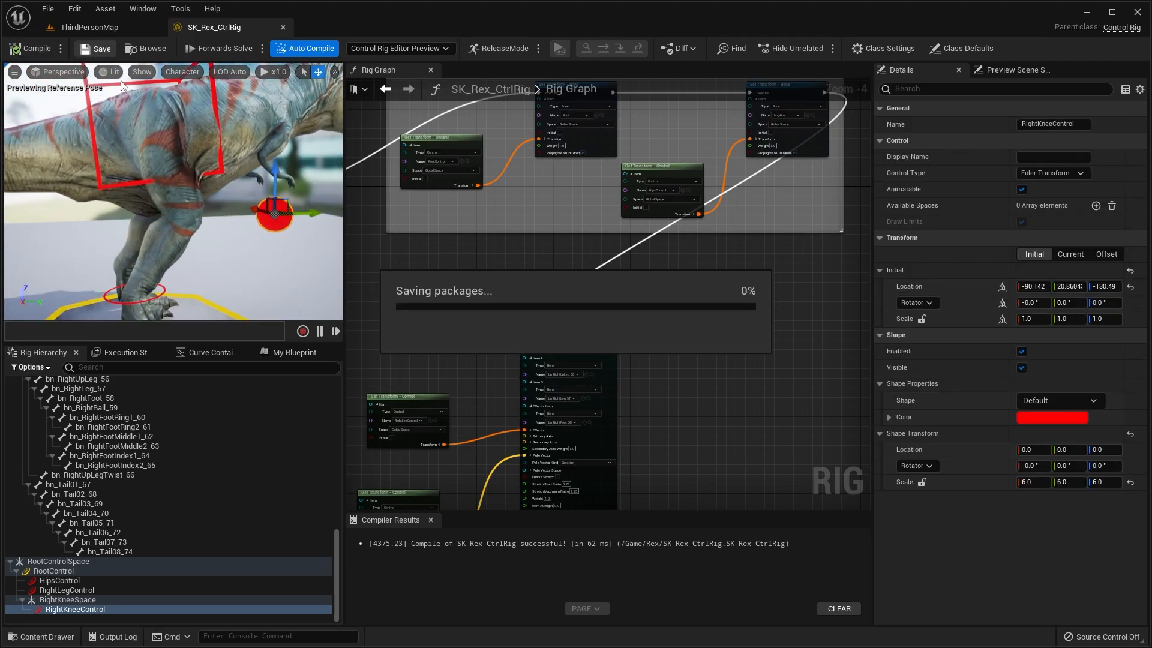
- Expand the Primary Axis and Secondary Axis components on the Basic IK node
scroll(105, 232, "up", 10)
right_click_drag(104, 232, 87, 185)
right_click_drag(368, 256, 434, 185)
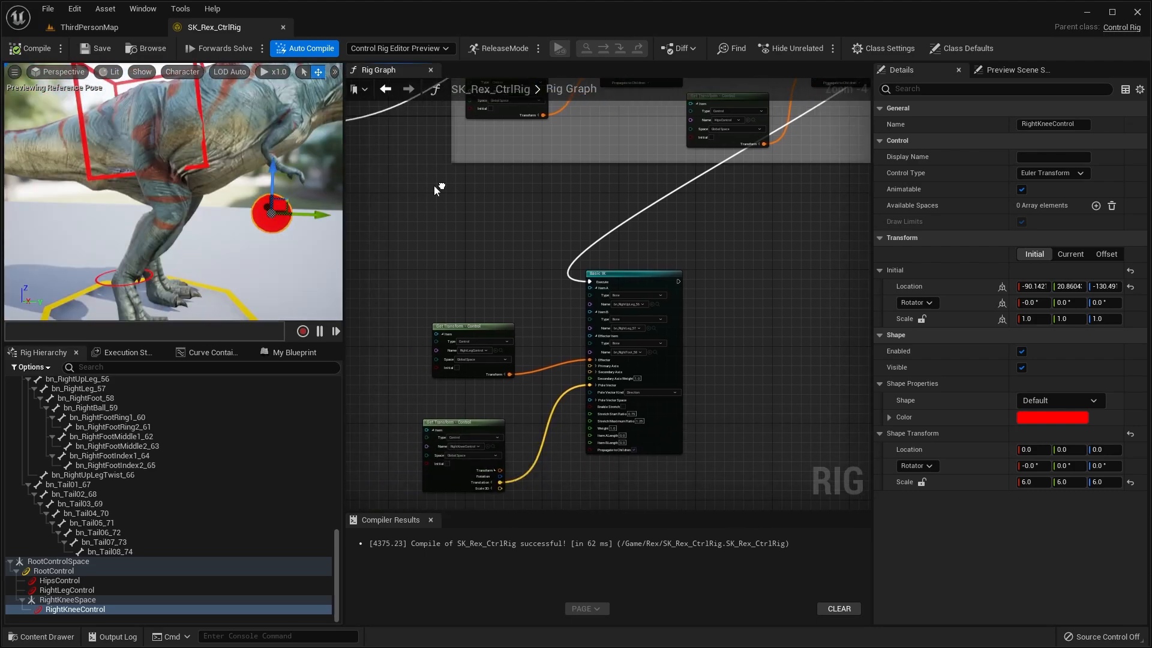
scroll(574, 304, "up", 4)
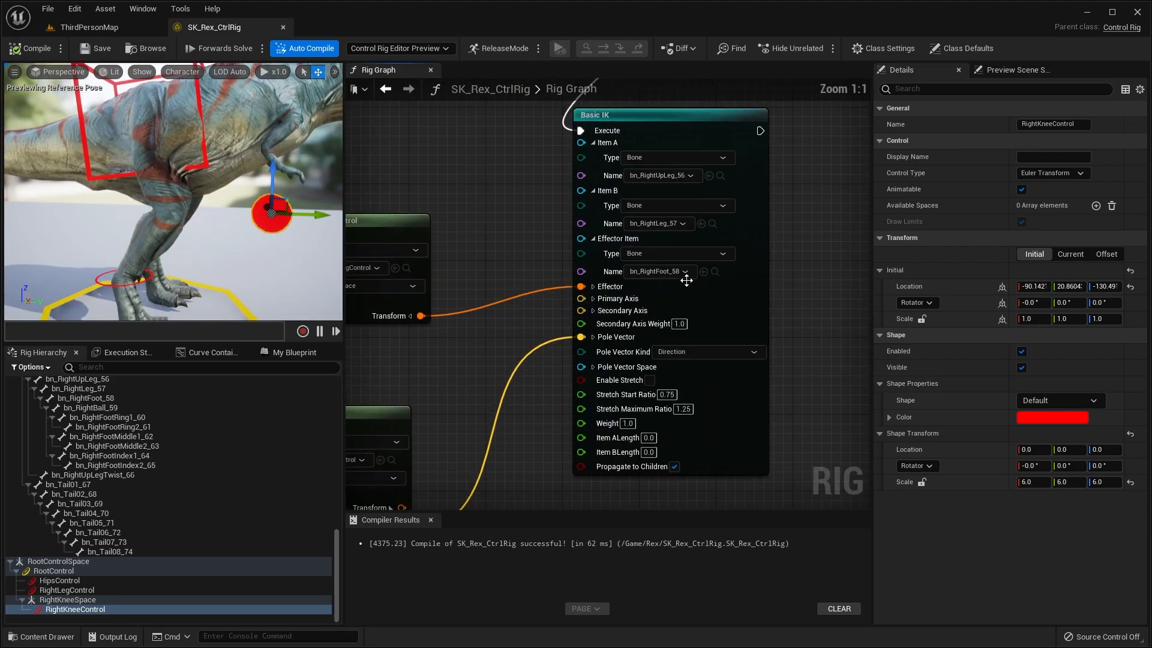
right_click_drag(708, 291, 745, 318)
left_click(657, 232)
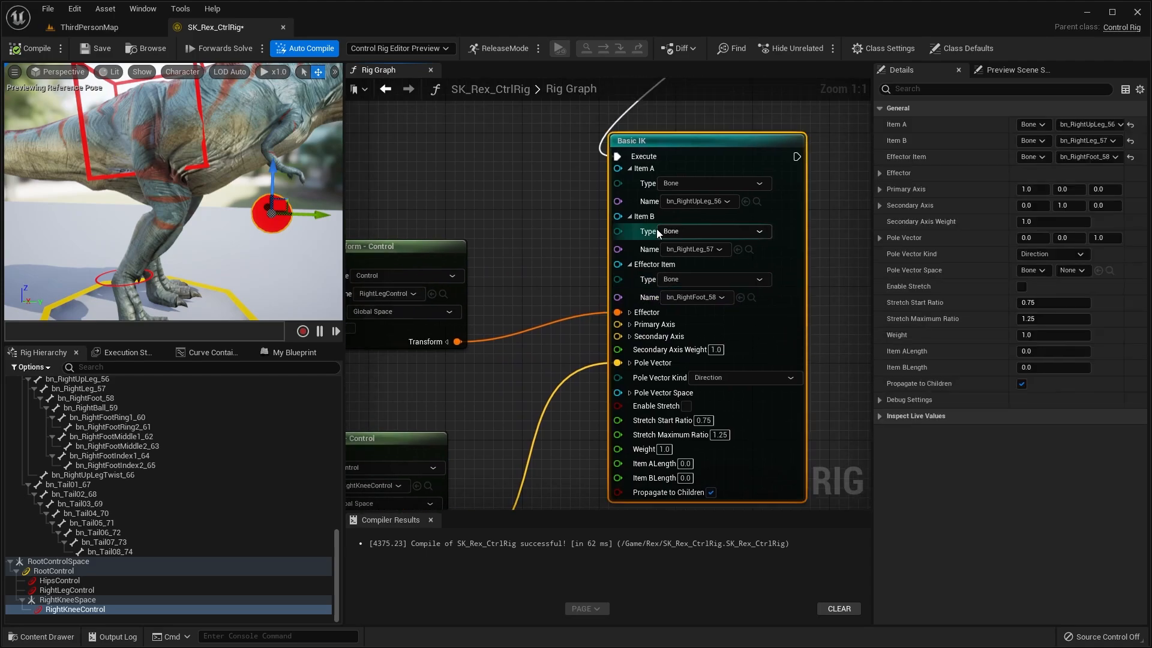
scroll(687, 279, "down", 2)
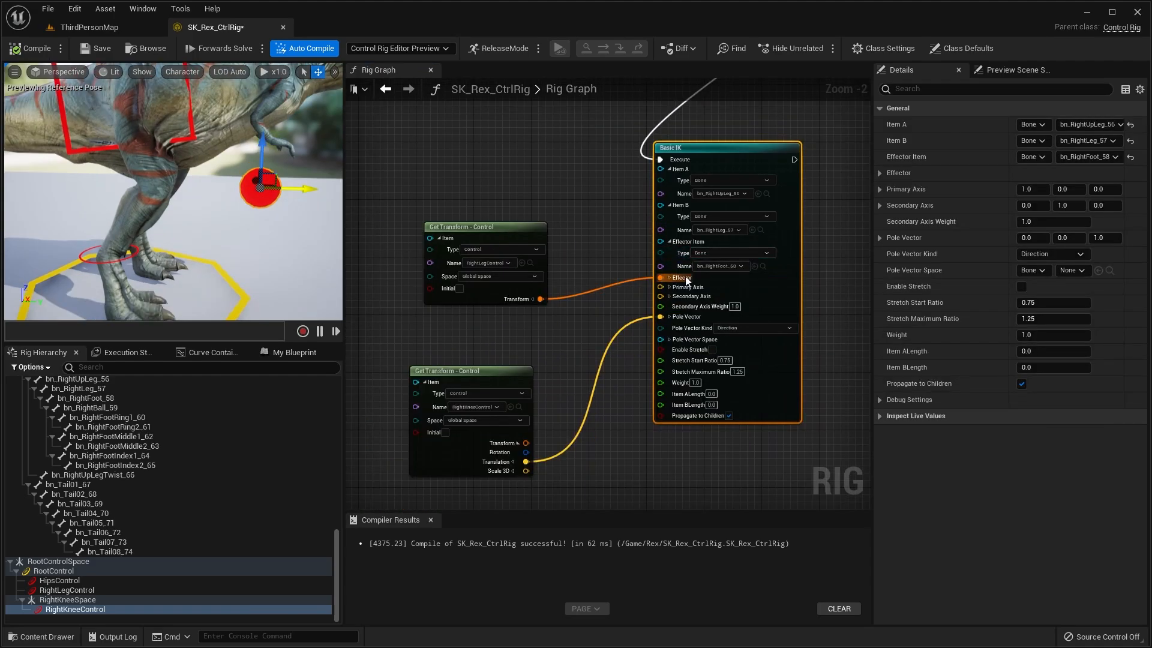
left_click(673, 289)
left_click(670, 330)
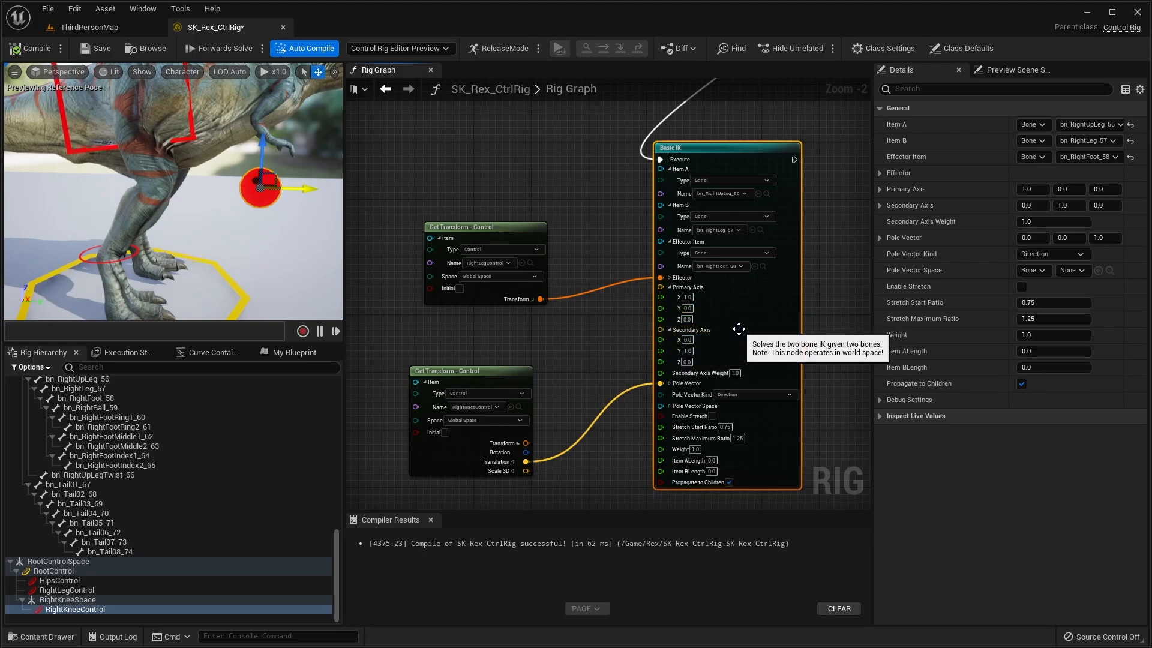
right_click_drag(599, 310, 622, 345)
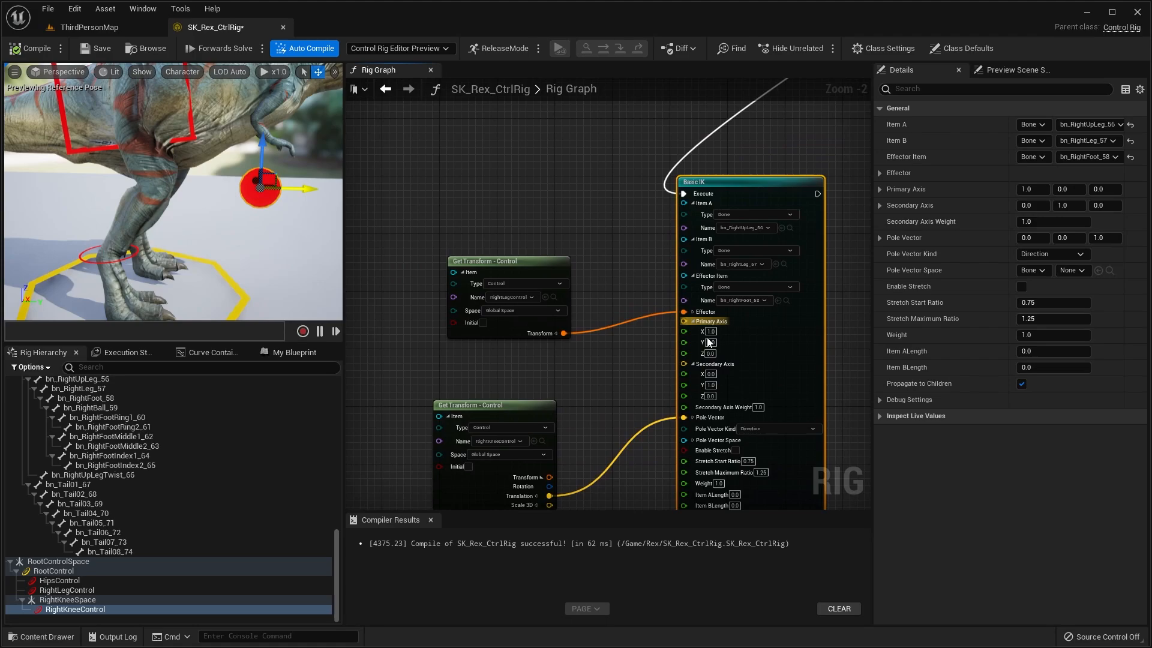
left_click(625, 347)
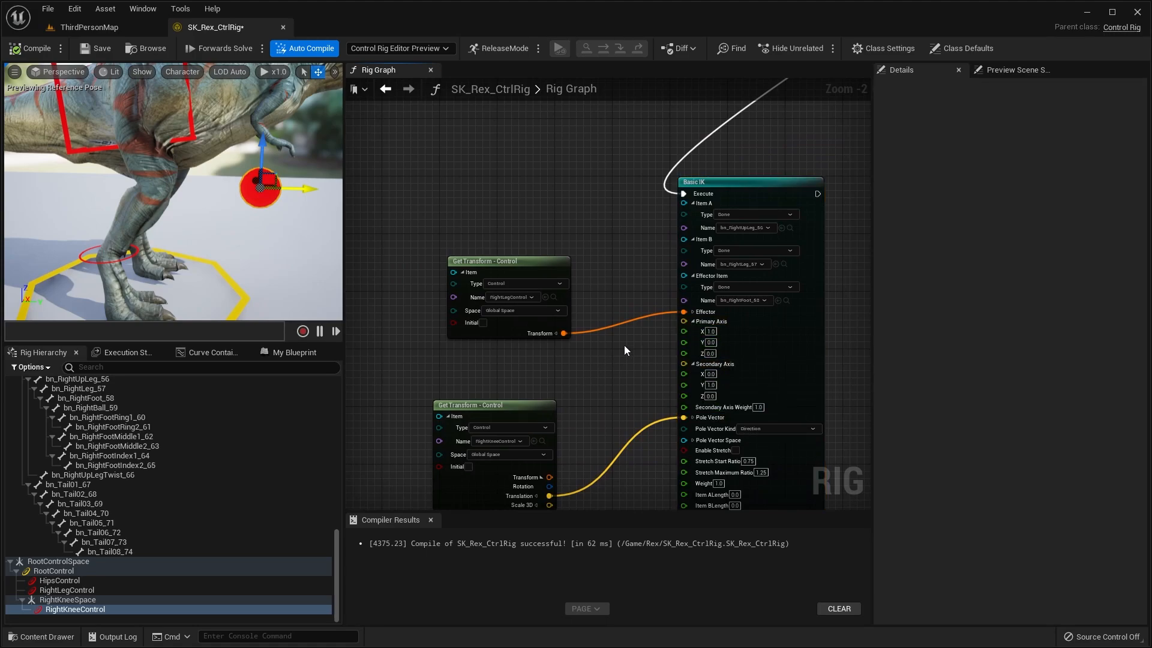
- Switch to Blender, examine the Primary and Secondary Bone Axis options of the FBX import, and close the import dialog
key("super")
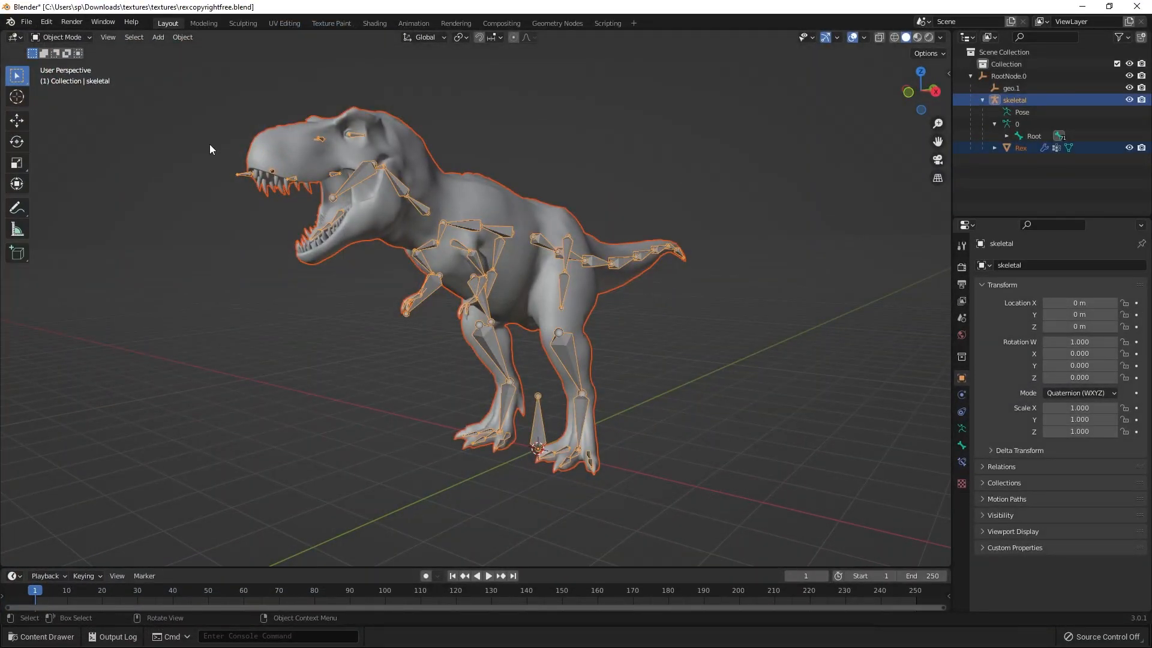
left_click(27, 22)
mouse_move(55, 189)
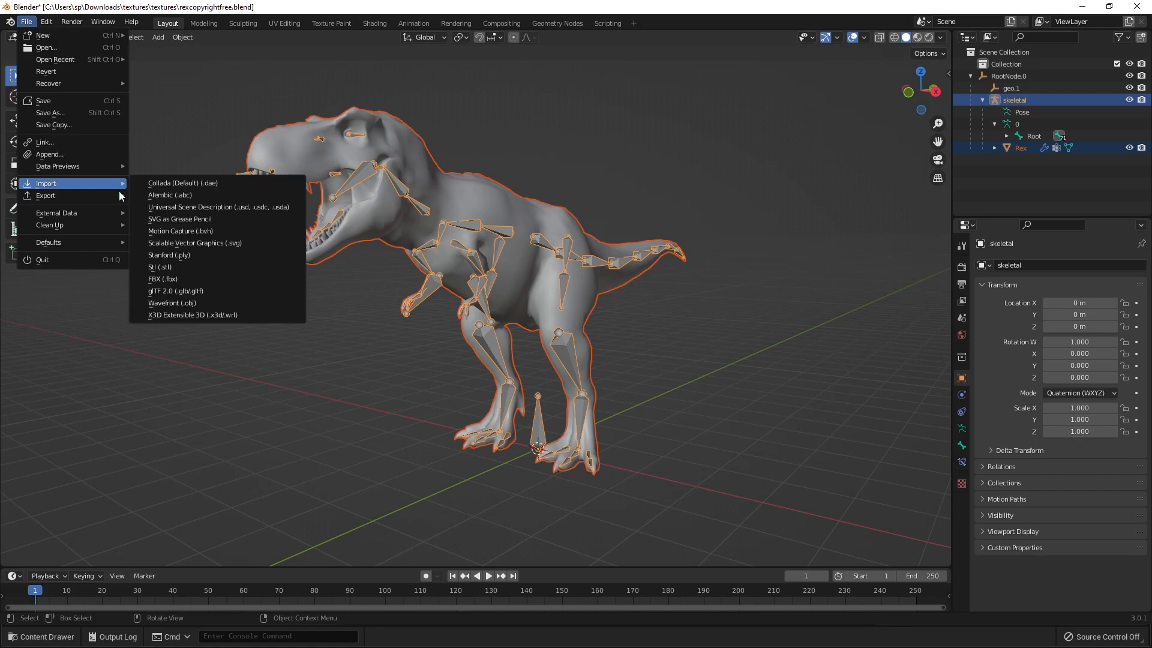
left_click(180, 280)
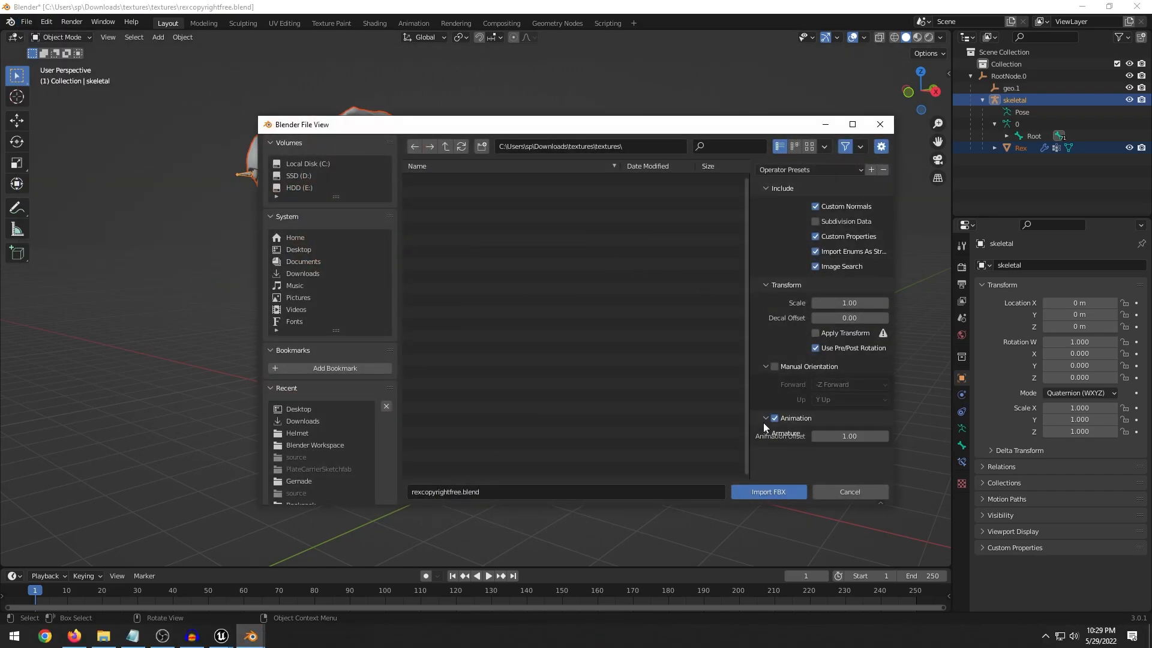
scroll(801, 445, "down", 3)
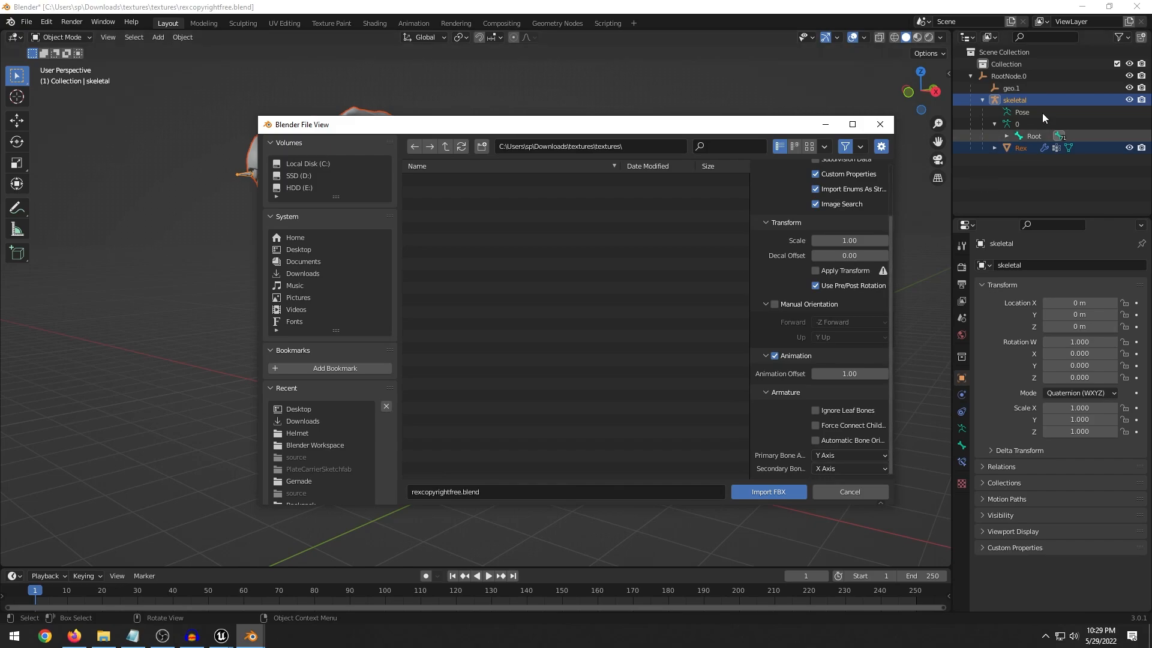
left_click(838, 456)
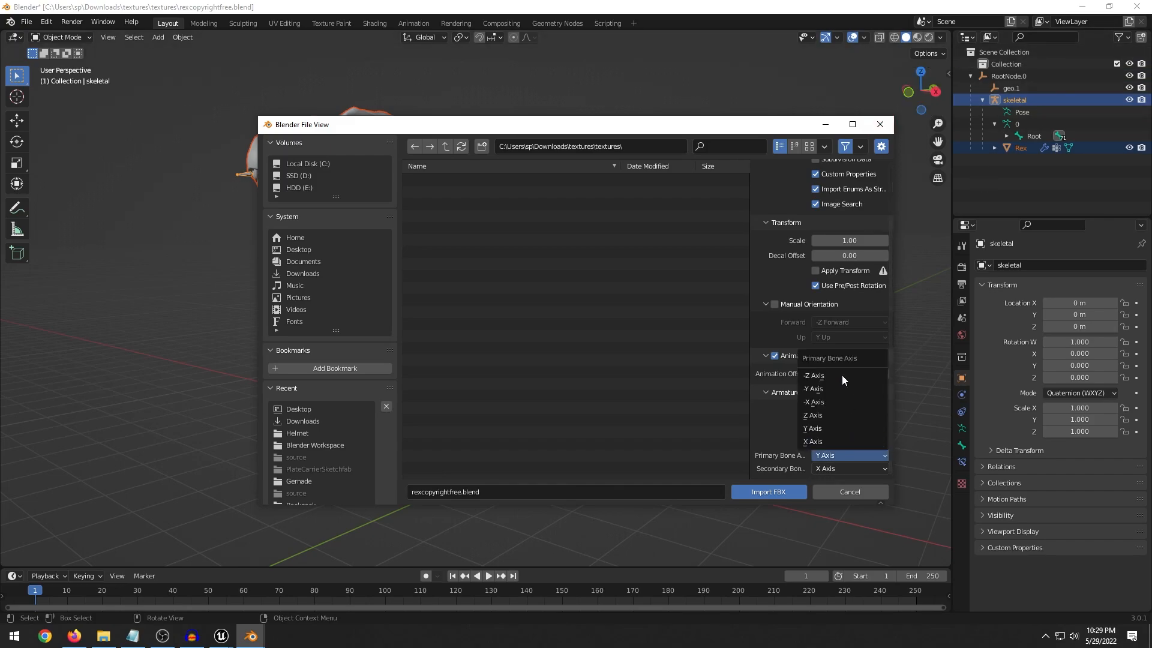
left_click(841, 374)
left_click(829, 468)
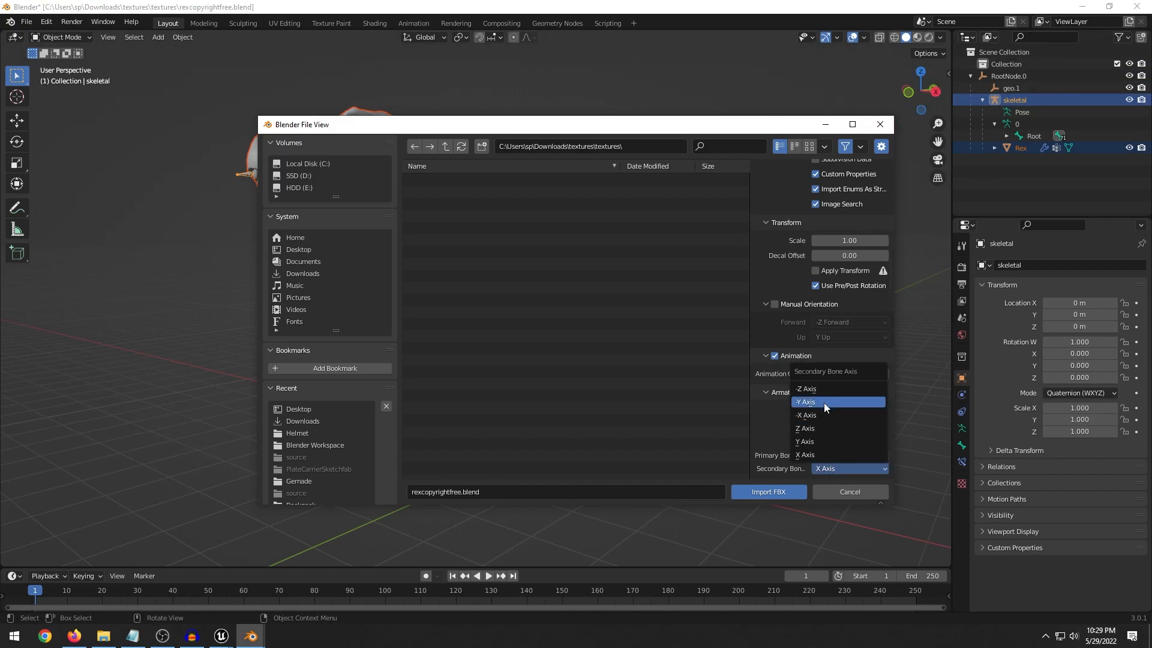
left_click(823, 402)
left_click(881, 125)
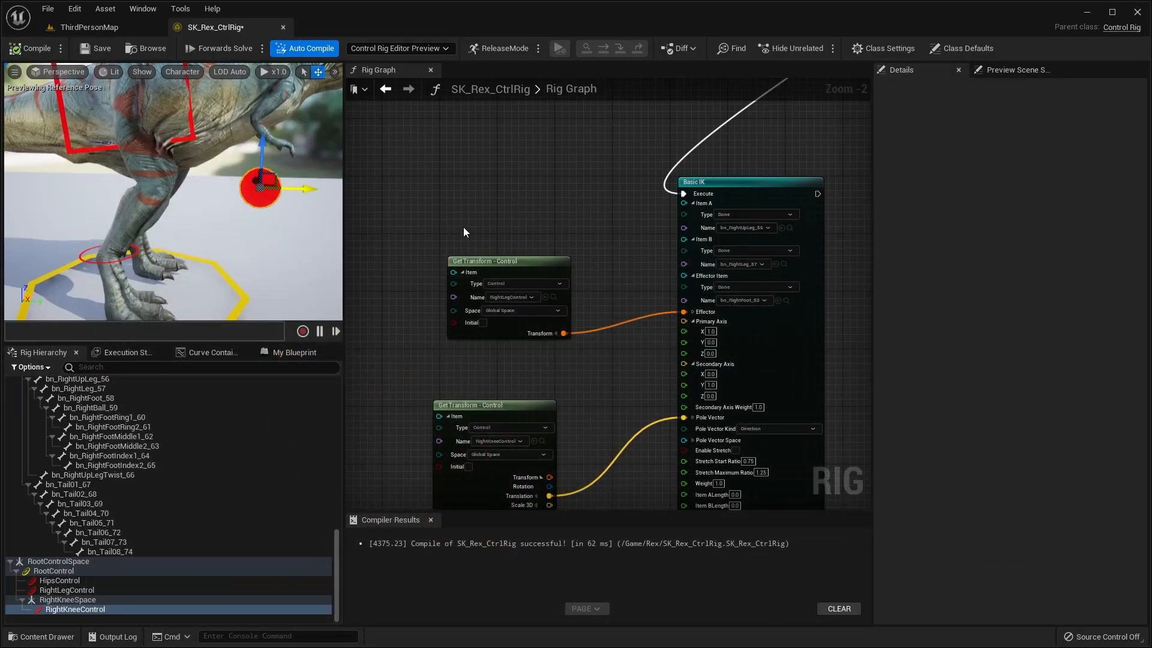
- Return to the Unreal rig graph, set Basic IK's Secondary Axis Y to 0, compile and save the rig, and inspect the right leg
scroll(606, 210, "up", 2)
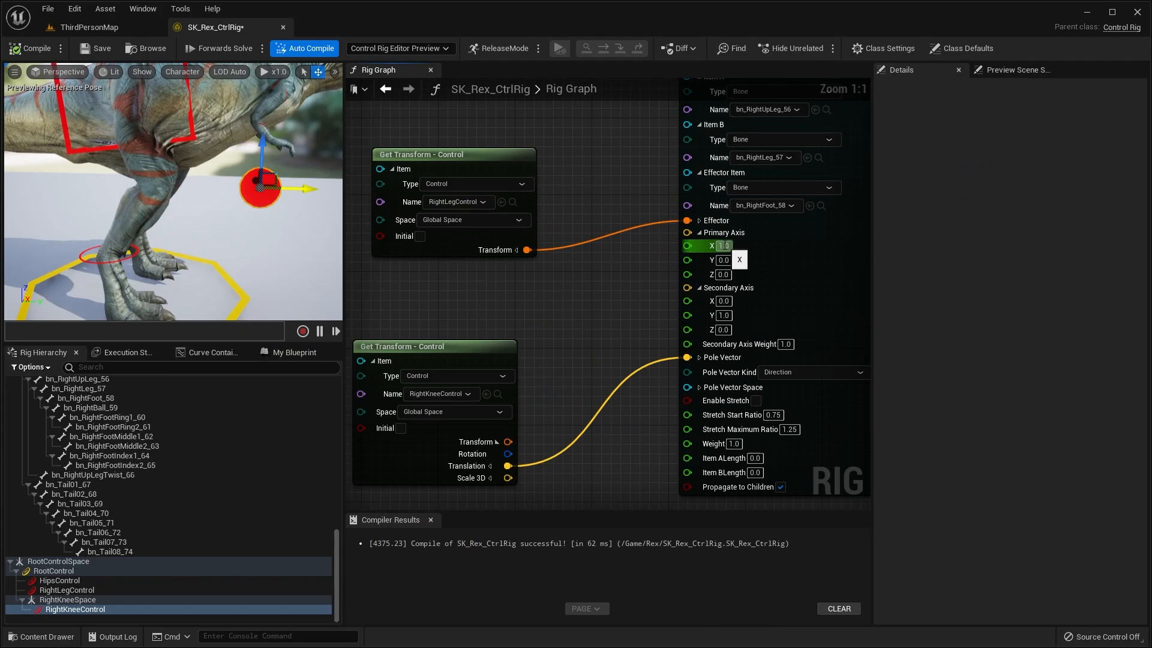
right_click_drag(180, 192, 222, 192)
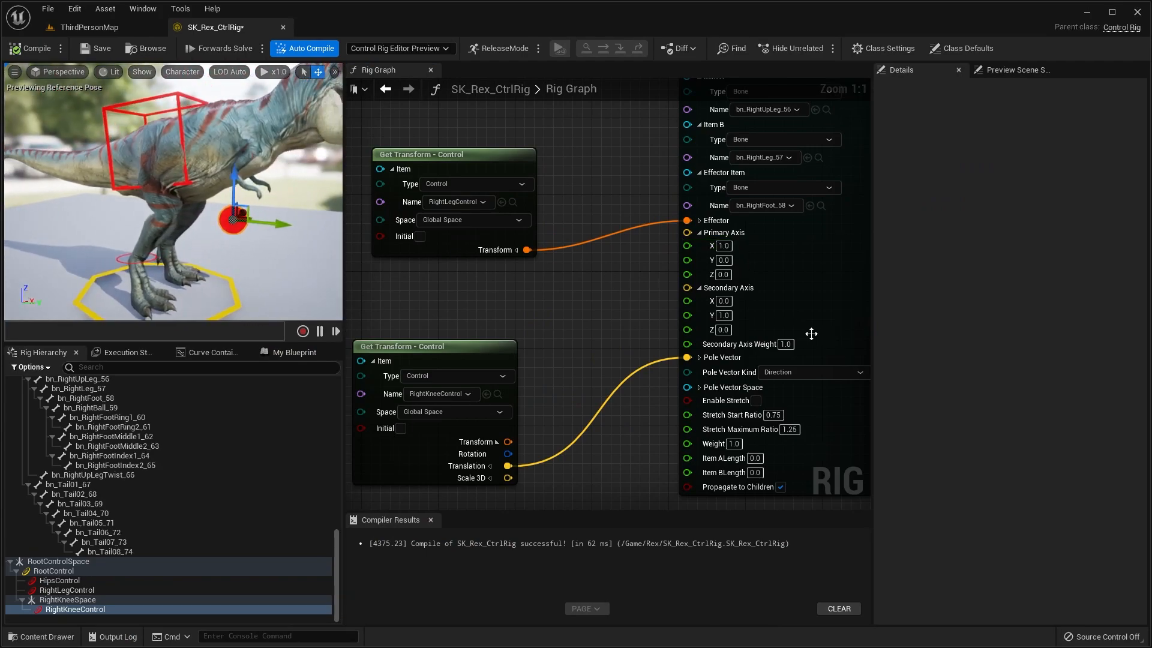
left_click(728, 315)
type("0")
key("Return")
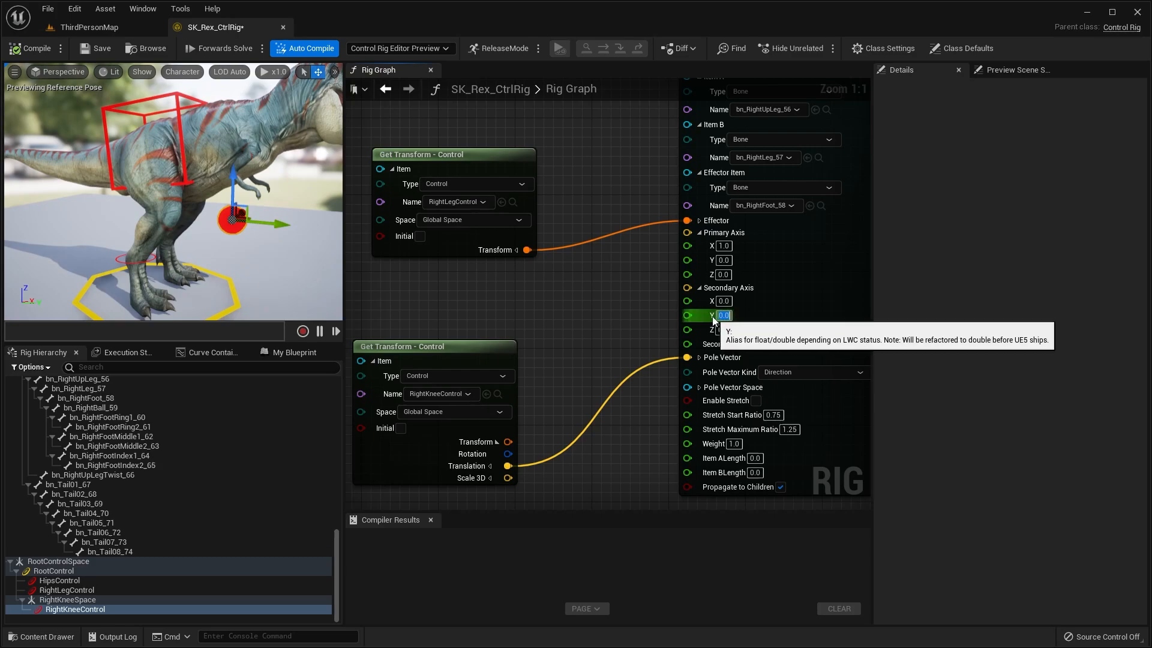
left_click(53, 53)
right_click_drag(145, 155, 182, 208)
scroll(157, 200, "down", 3)
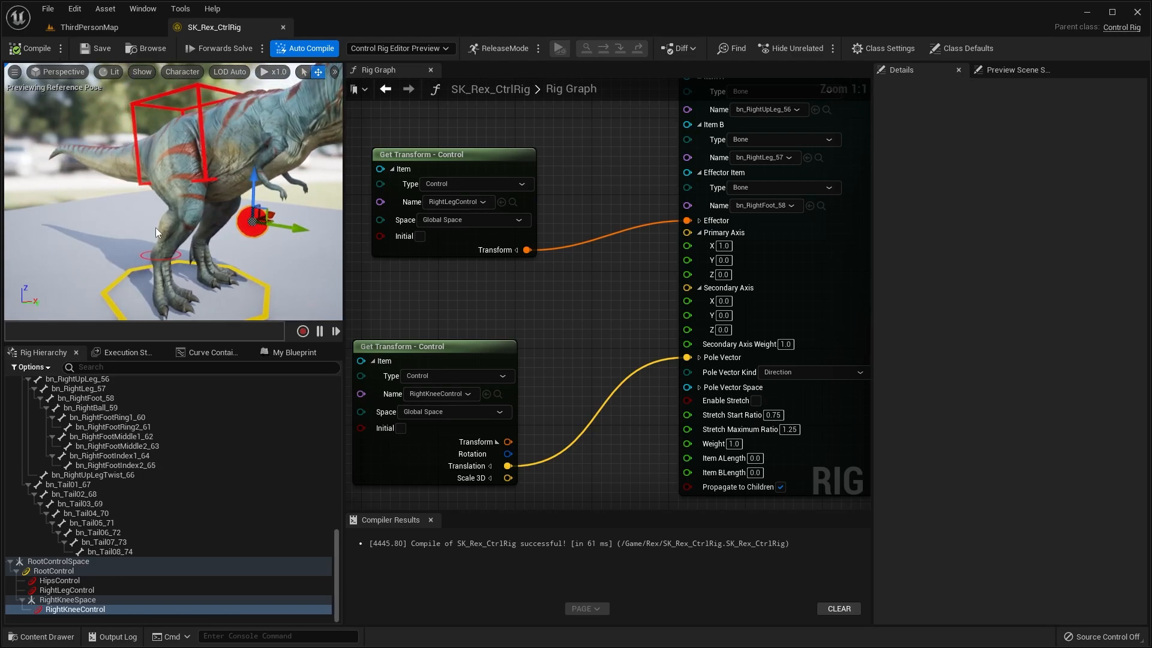
- Try a Secondary Axis Y value of -1 on the Basic IK node and inspect the right leg
right_click_drag(589, 328, 588, 363)
left_click(729, 350)
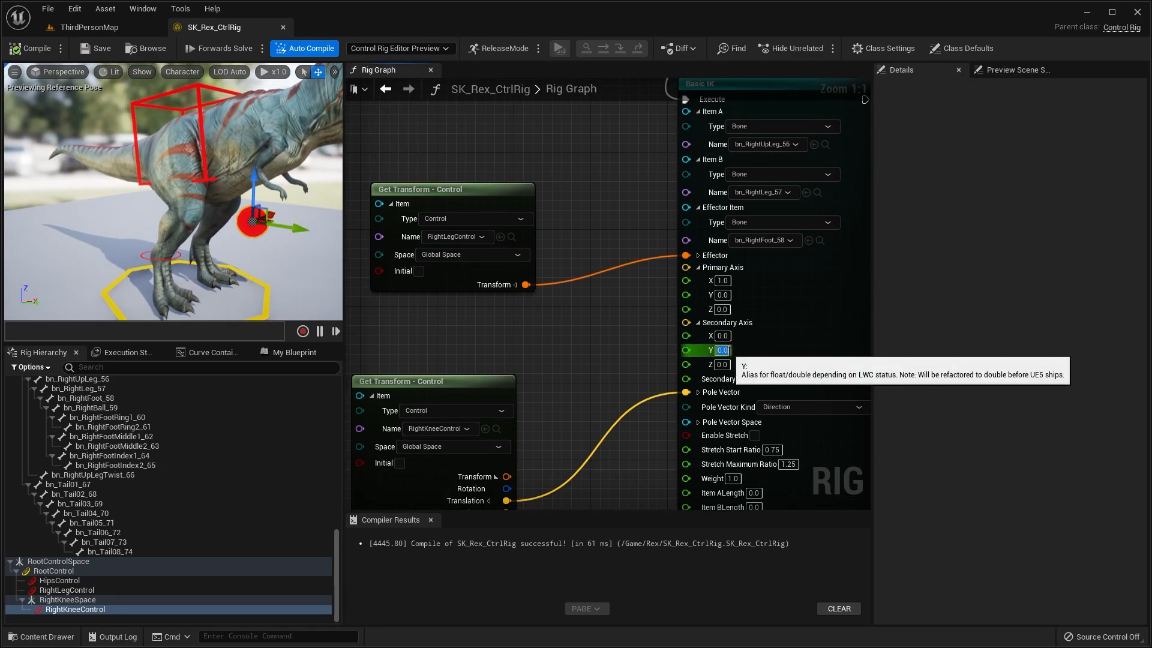
type("-1")
key("Return")
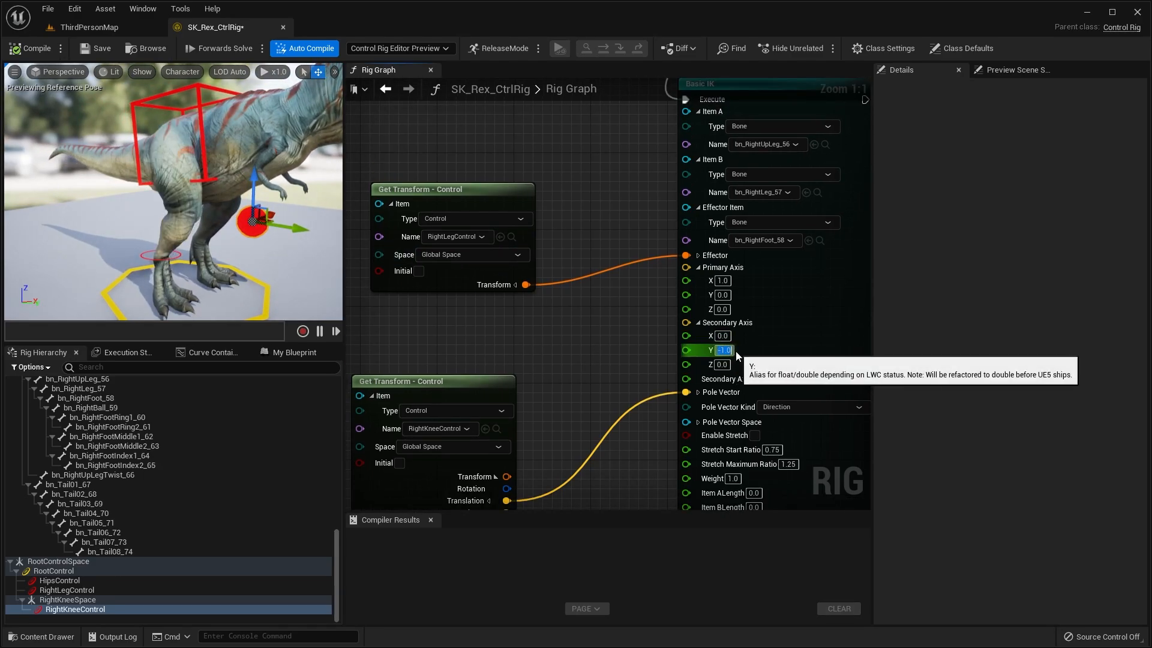
right_click_drag(257, 201, 210, 201)
- Set the Basic IK node's Secondary Axis Y to 0 and compile the rig
left_click(724, 350)
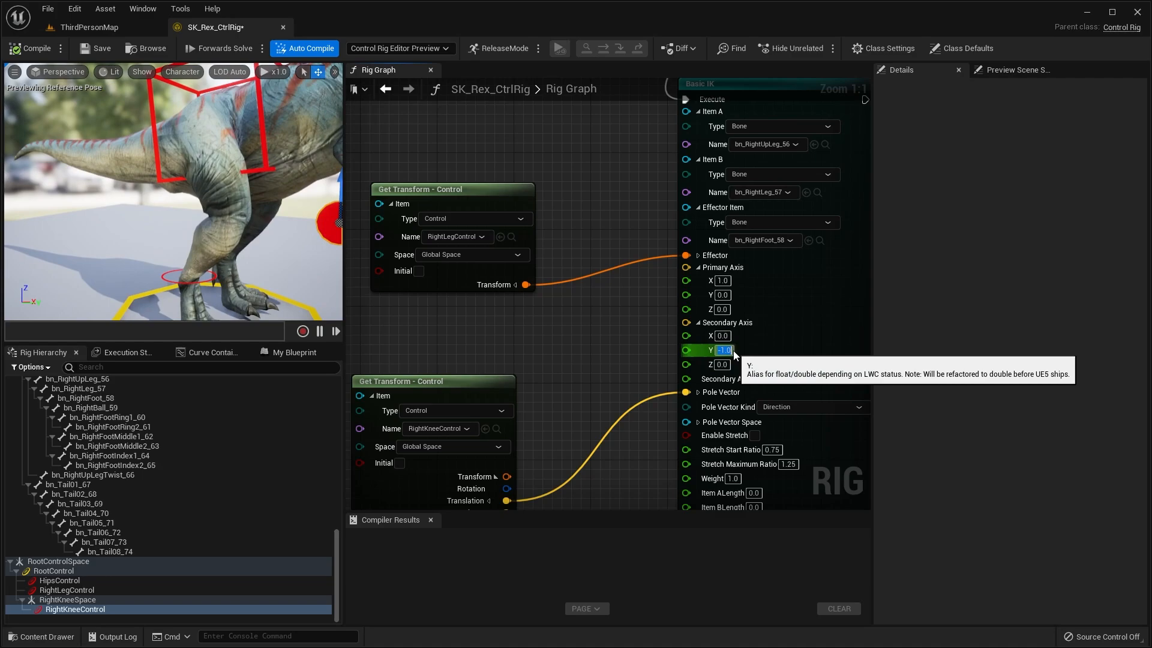
type("0")
key("Return")
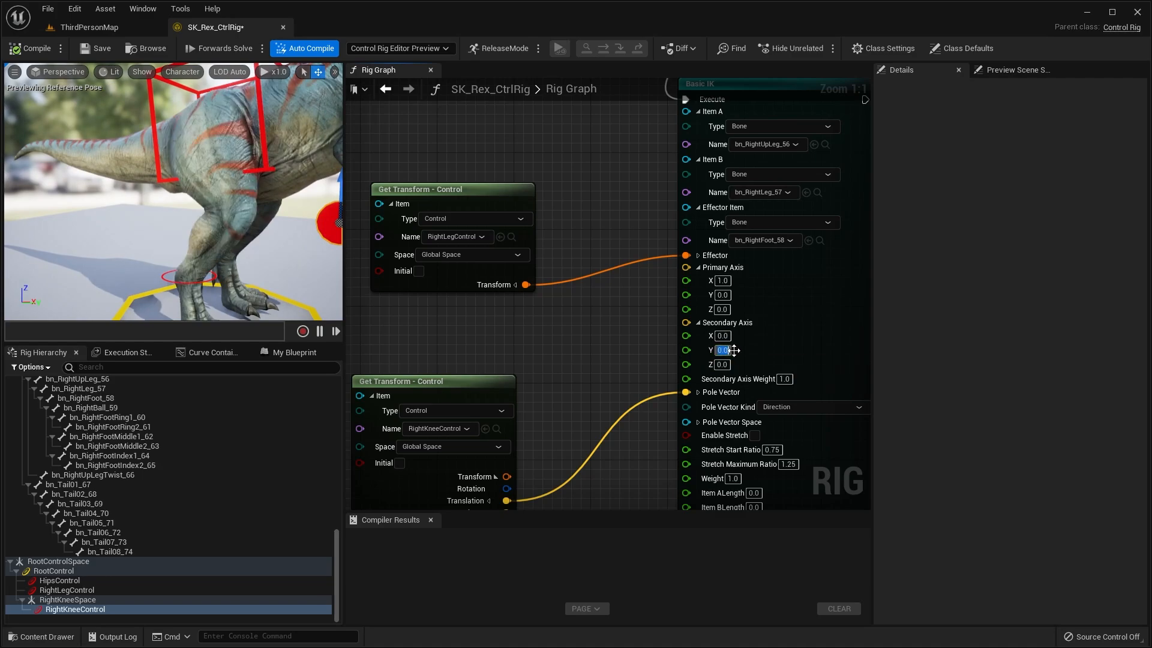
left_click(36, 49)
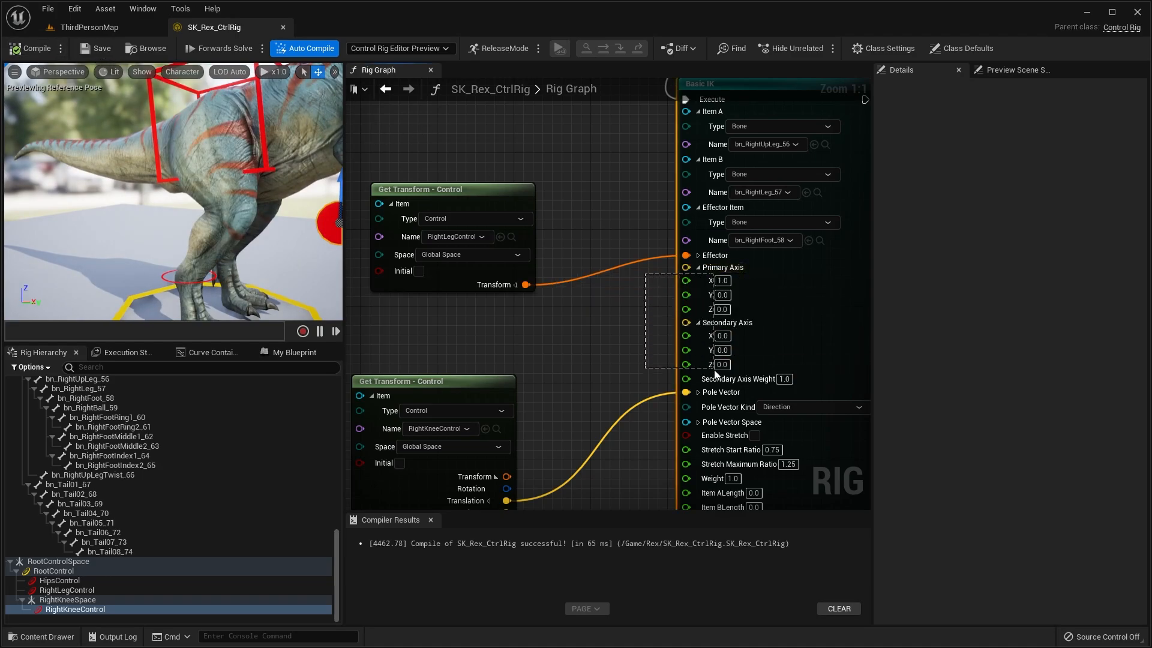
left_click_drag(715, 373, 668, 326)
right_click_drag(531, 308, 541, 311)
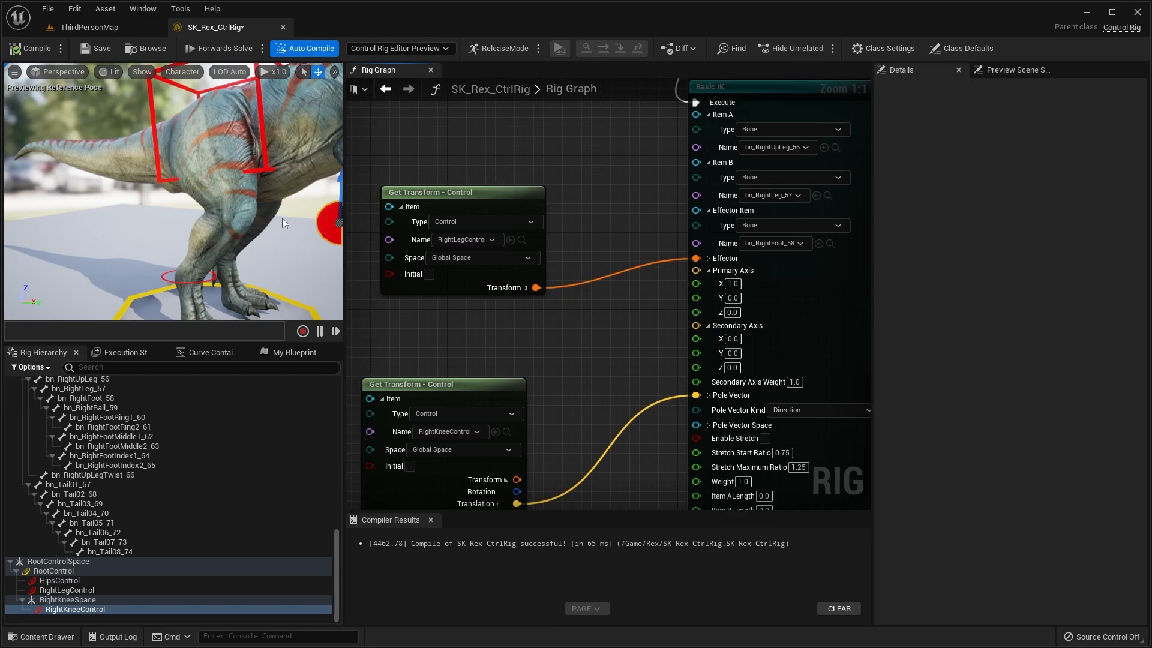
- Test the right leg's IK by moving RightLegControl in the viewport and inspecting how the knee bends
left_click_drag(282, 218, 183, 99, "alt")
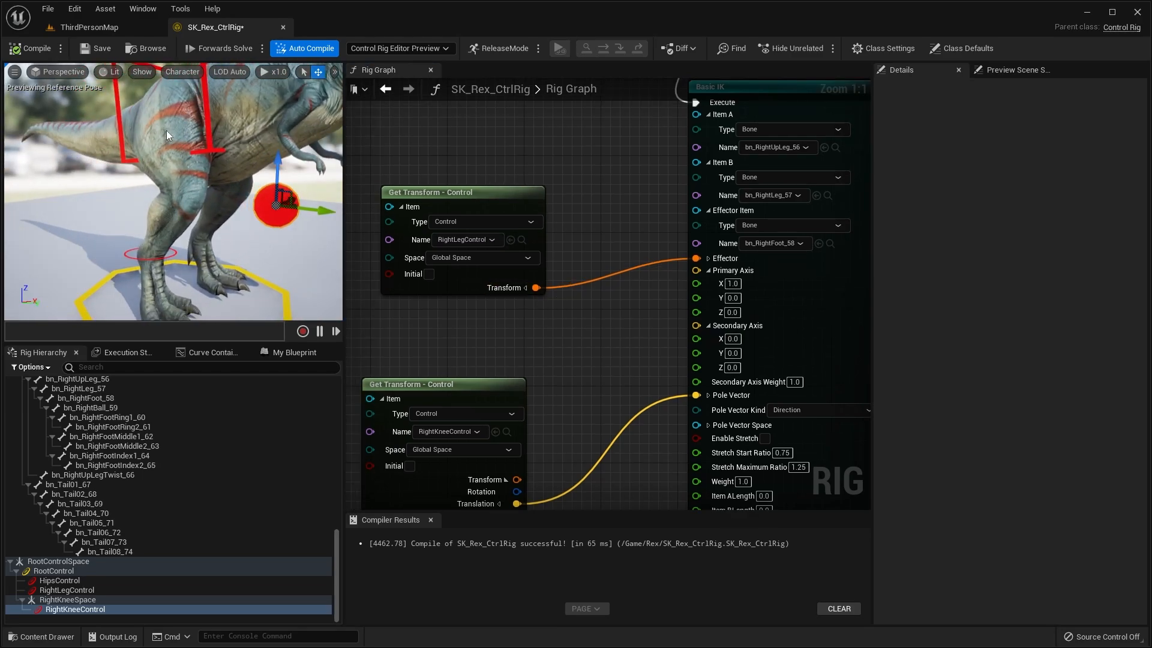
left_click_drag(167, 135, 240, 123, "alt")
scroll(681, 252, "down", 1)
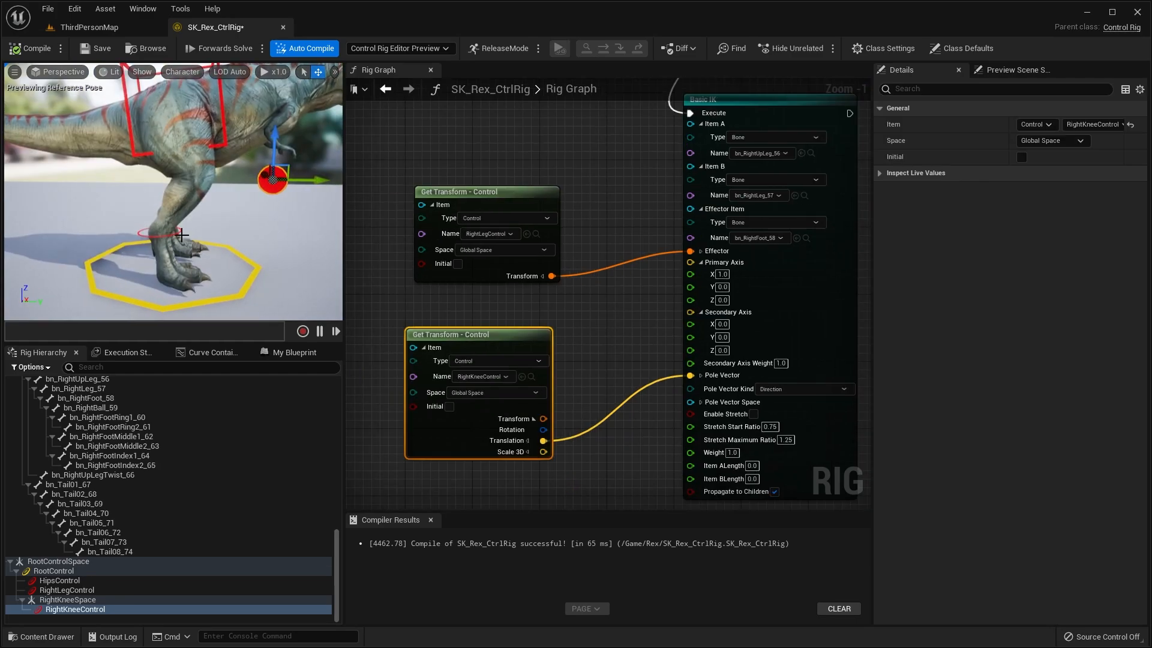
left_click(181, 235)
left_click_drag(181, 235, 99, 191, "alt")
mouse_move(174, 198)
left_mouse_down()
mouse_move(177, 232)
mouse_move(141, 237)
mouse_move(158, 182)
mouse_move(200, 193)
mouse_move(174, 174)
mouse_move(197, 231)
mouse_move(239, 227)
mouse_move(198, 231)
mouse_move(157, 174)
mouse_move(156, 186)
left_mouse_up()
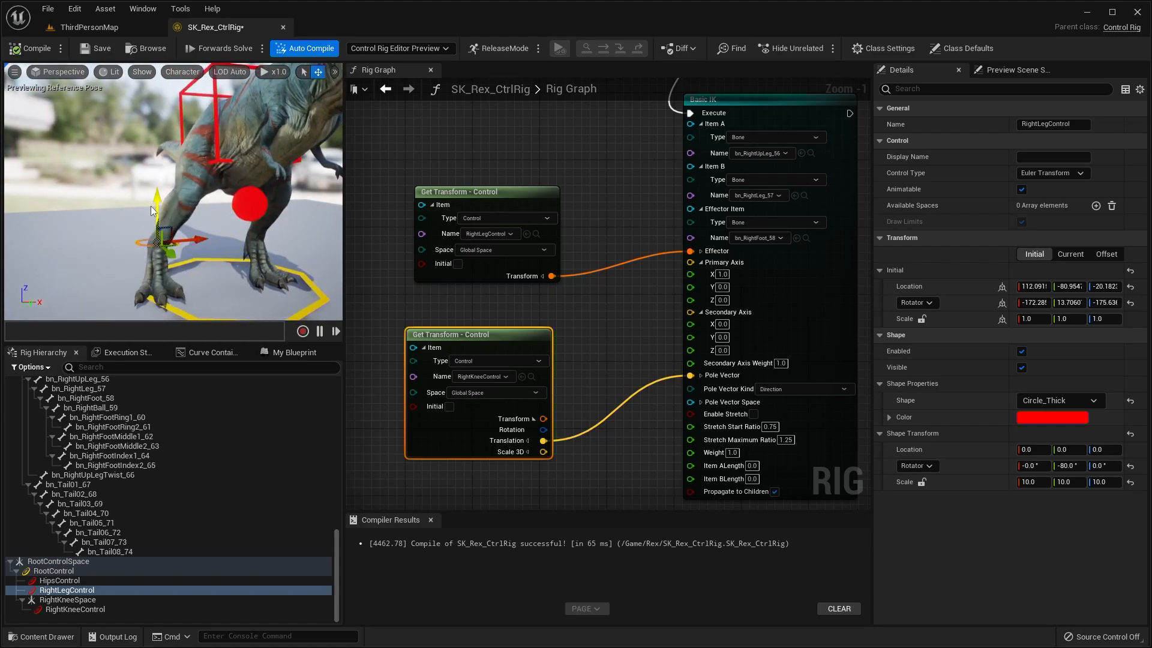
left_click_drag(191, 223, 219, 221)
left_click_drag(219, 221, 307, 200, "alt")
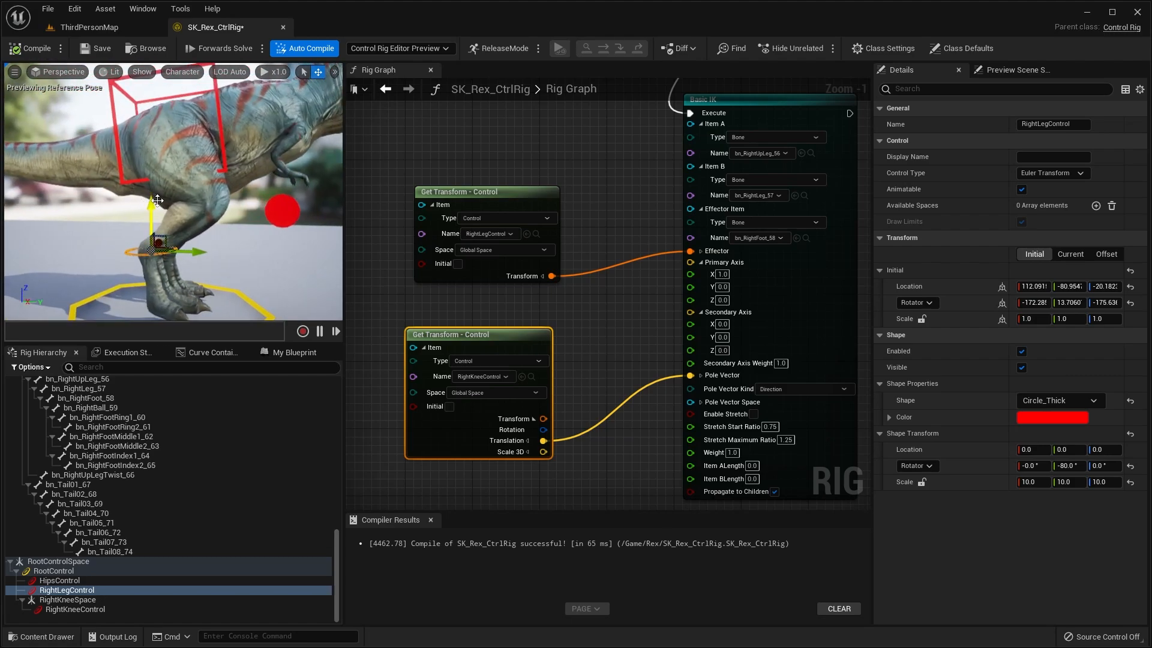
left_click_drag(157, 201, 114, 211)
left_click(85, 211)
mouse_move(213, 211)
left_mouse_down()
mouse_move(136, 215)
mouse_move(204, 214)
left_mouse_up()
left_click_drag(205, 214, 236, 195, "alt")
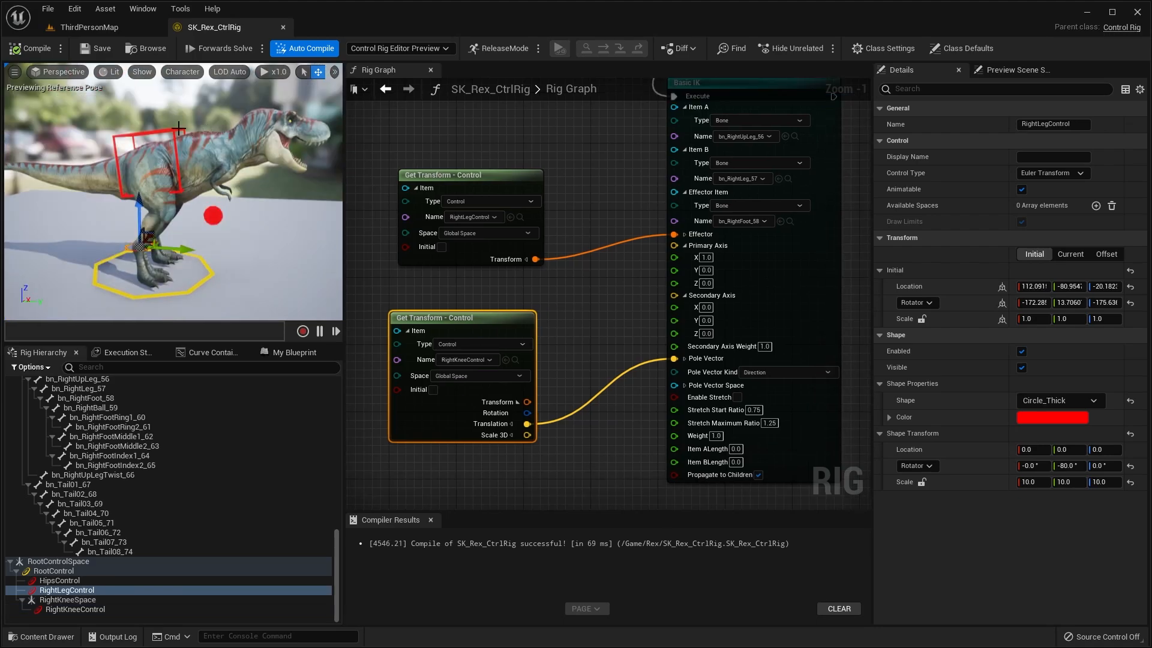
- Test HipsControl by moving it up and down in the viewport while checking the right leg's bend
left_click(59, 580)
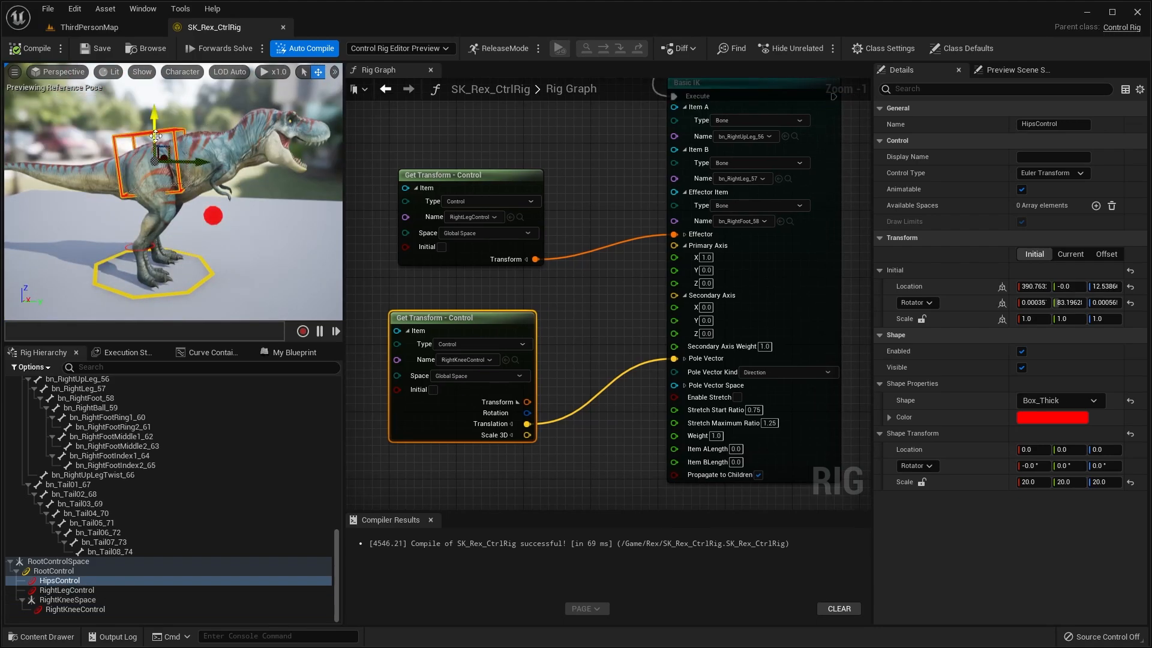
scroll(194, 124, "down", 3)
left_click_drag(180, 125, 168, 159, "alt")
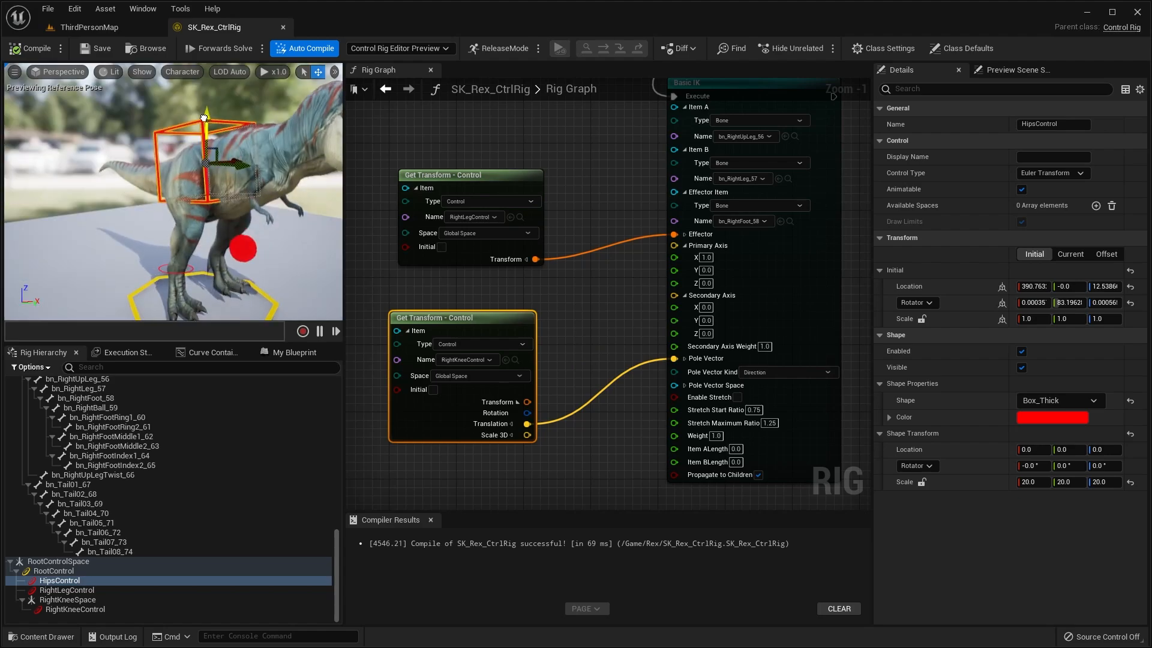
left_click_drag(202, 119, 201, 155)
left_click_drag(202, 173, 205, 128)
right_click_drag(204, 129, 225, 132)
left_click_drag(162, 144, 167, 172)
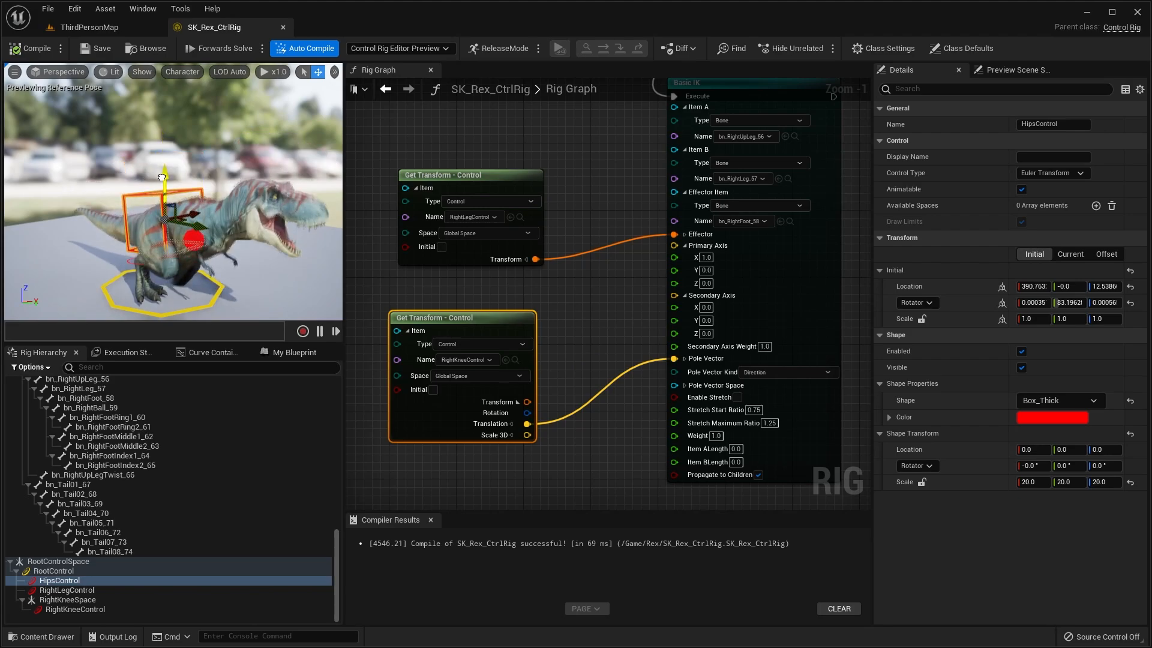
- Test the knee direction by moving RightKneeControl in the viewport, and compile and save the rig
left_click(223, 240)
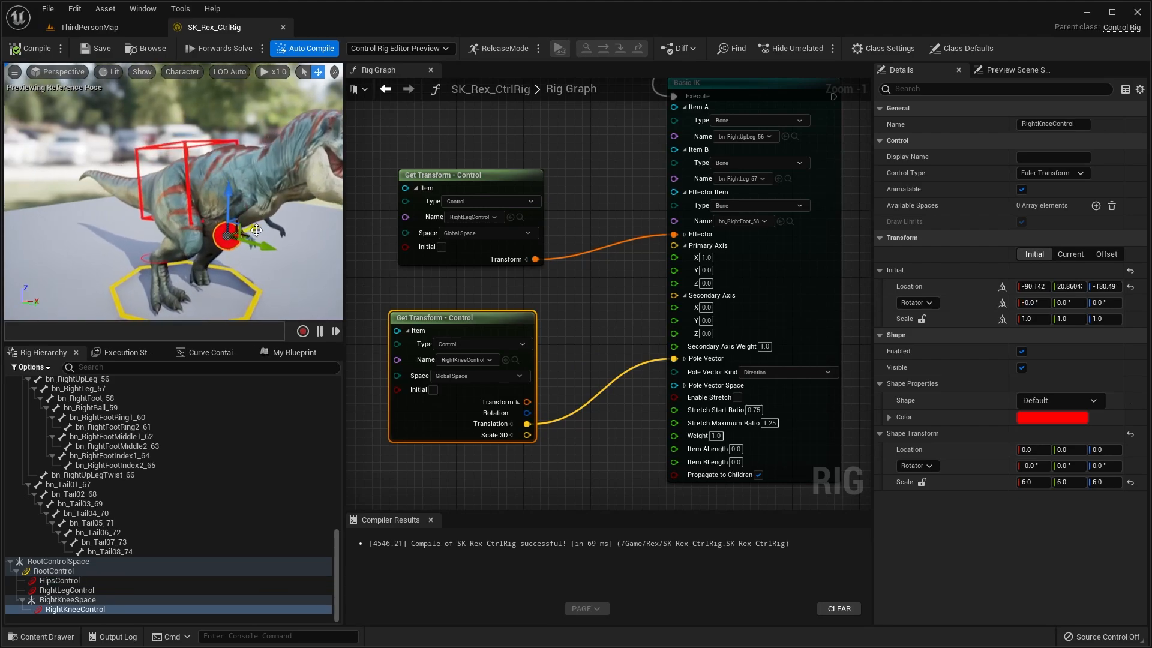
left_click_drag(257, 231, 221, 246)
key("w")
right_click_drag(239, 244, 253, 243)
key("a")
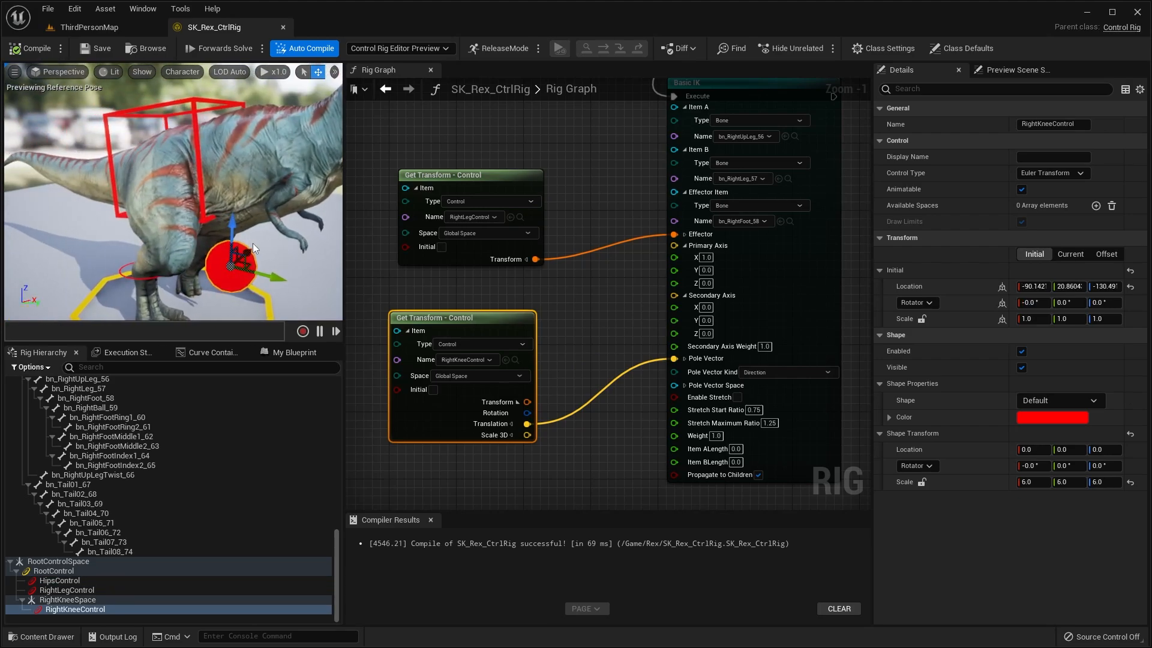
mouse_move(251, 248)
left_mouse_down()
mouse_move(285, 221)
mouse_move(244, 248)
left_mouse_up()
right_click_drag(243, 248, 222, 248)
key("d")
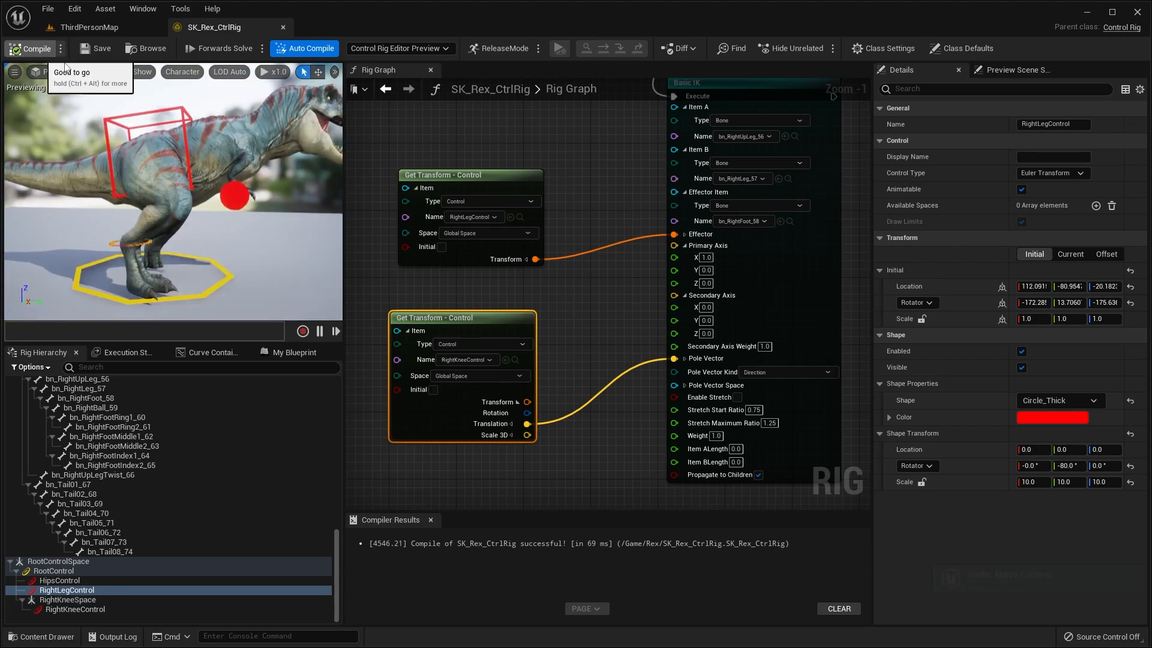
left_click(42, 49)
left_click(106, 48)
- Raise RightLegControl in the viewport to check how the right foot follows
key("e")
right_click_drag(180, 180, 180, 210)
key("s")
right_click_drag(236, 180, 249, 144)
key("s")
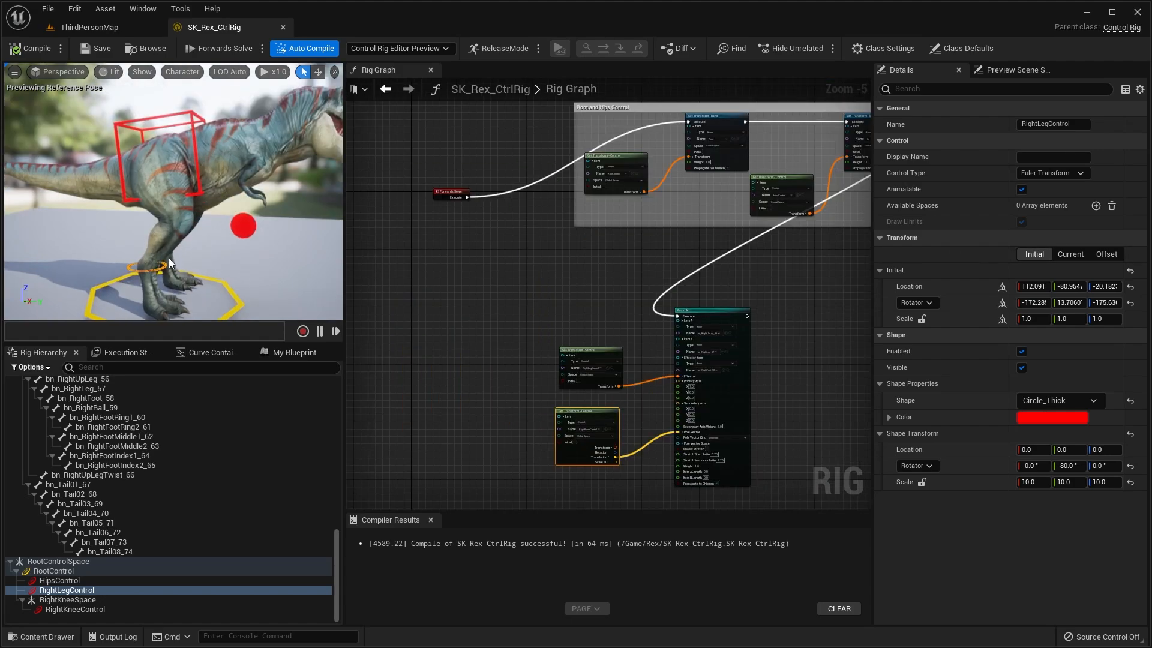
right_click_drag(168, 258, 174, 258)
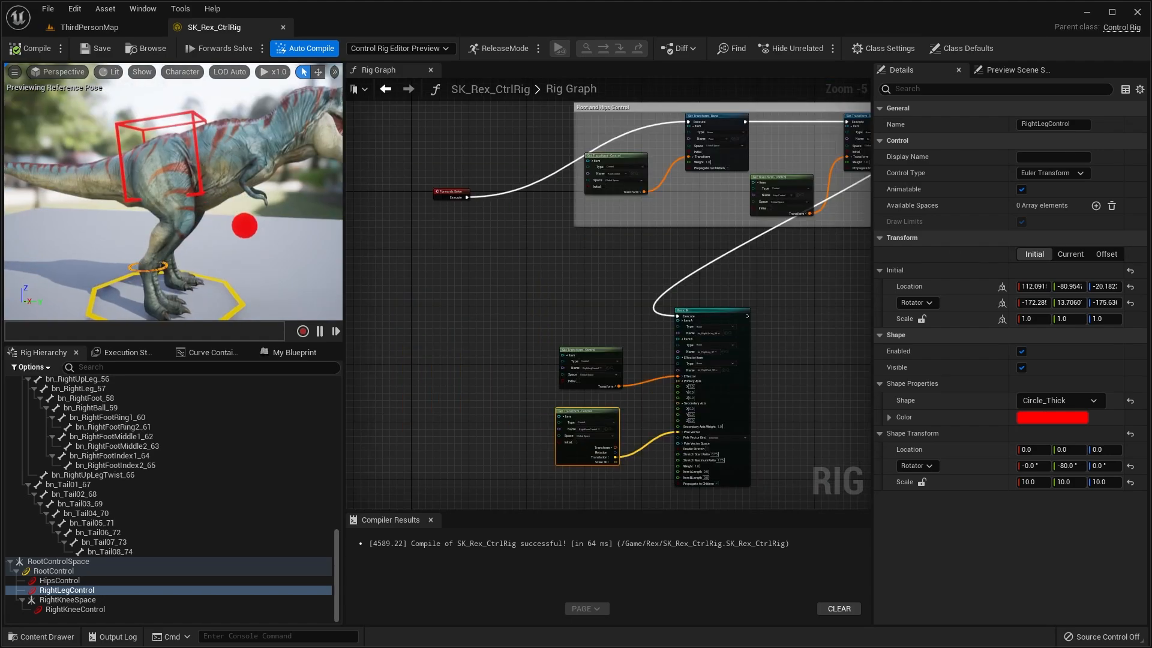
key("w")
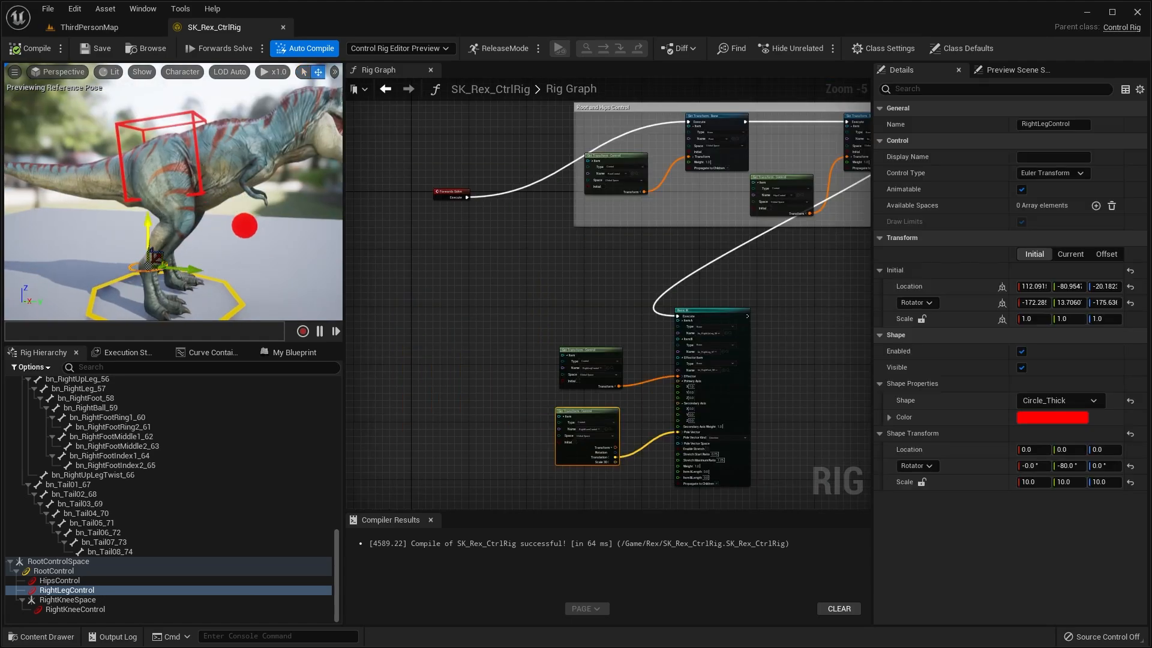
left_click_drag(148, 228, 148, 201)
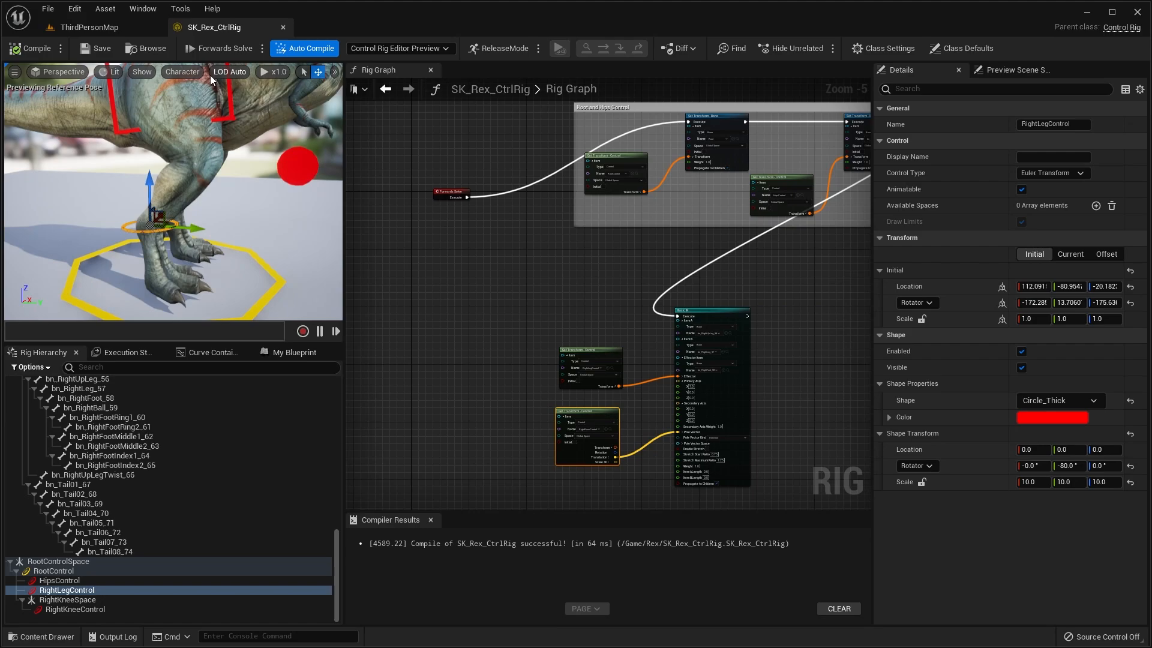
- Draw all hierarchy bones in the viewport to examine the right foot's joints, and hide the bones again
left_click(189, 72)
mouse_move(207, 134)
left_click(312, 201)
right_click_drag(204, 211, 214, 226)
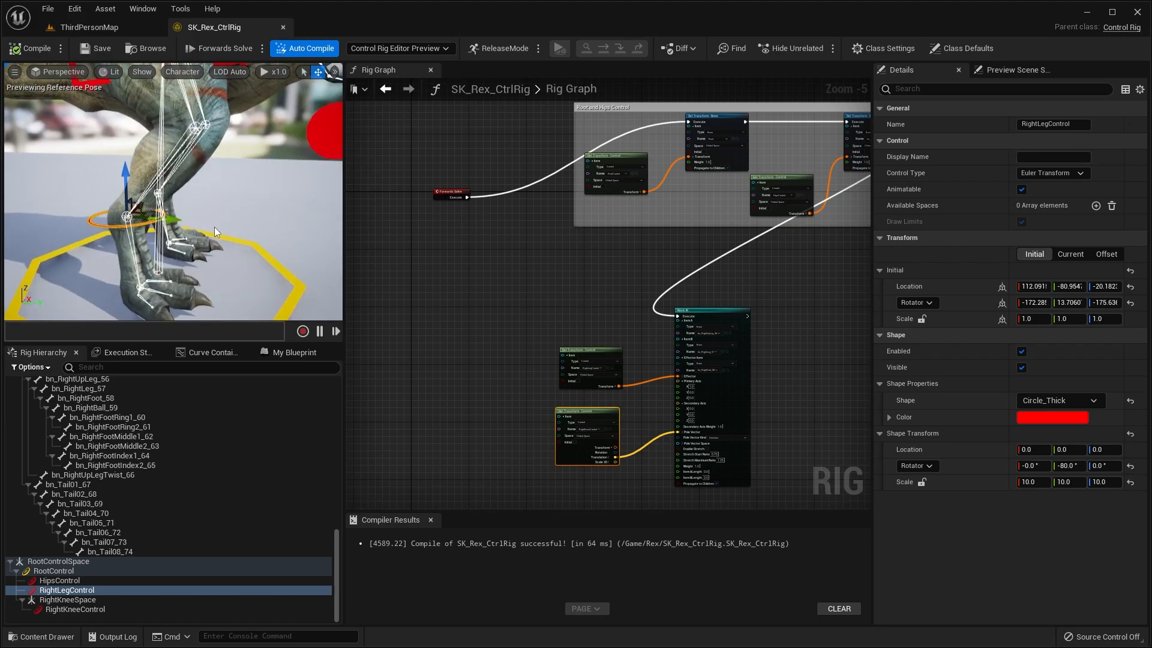
mouse_move(153, 127)
right_mouse_down()
mouse_move(160, 144)
mouse_move(154, 127)
right_mouse_up()
right_click_drag(157, 200, 191, 210)
left_click(190, 72)
mouse_move(203, 104)
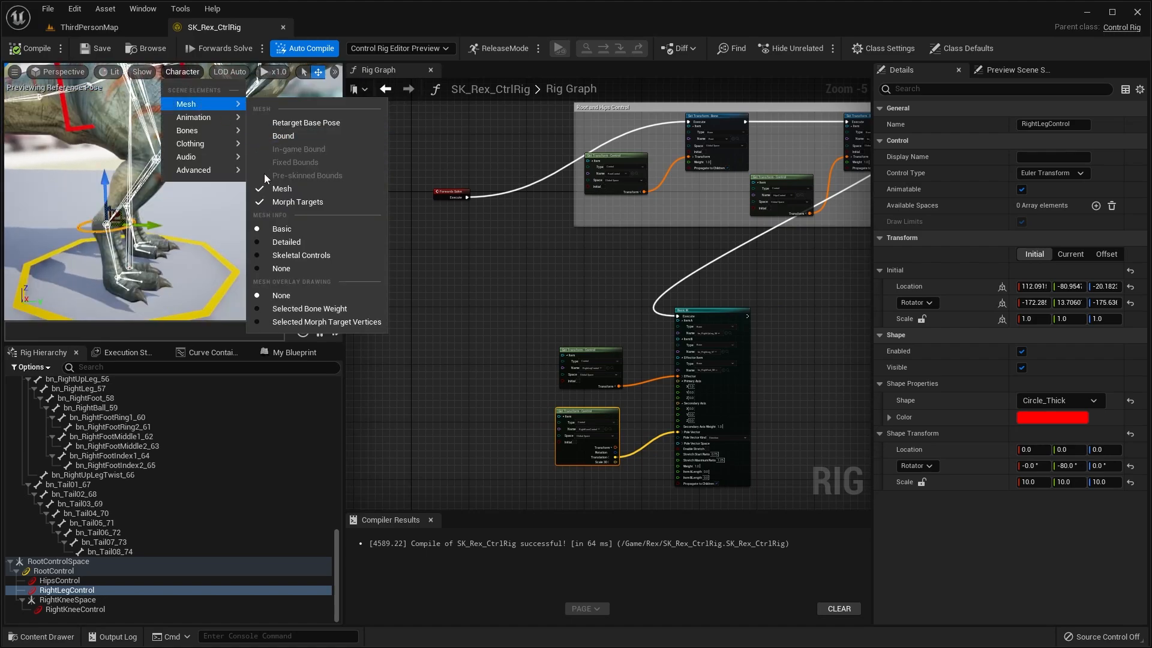
mouse_move(207, 129)
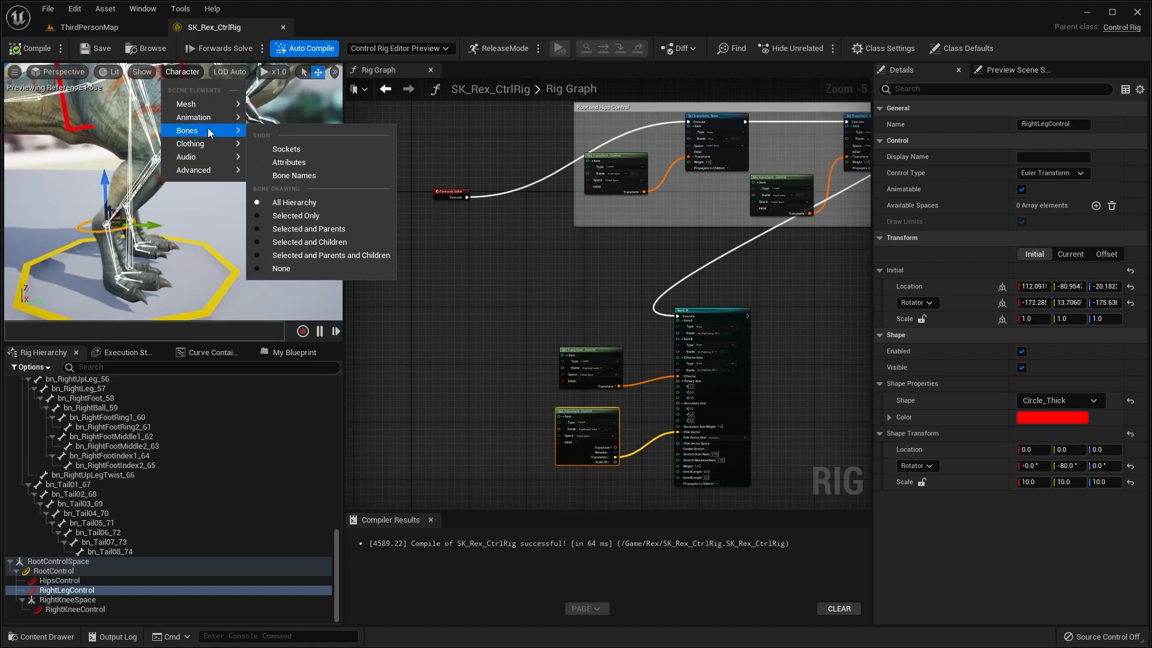
left_click(317, 220)
- Raise and rotate RightLegControl to test how the foot reacts, and compile the rig to reset the pose
mouse_move(110, 178)
right_mouse_down()
mouse_move(130, 170)
mouse_move(105, 178)
right_mouse_up()
mouse_move(105, 177)
left_mouse_down()
mouse_move(99, 123)
mouse_move(99, 168)
left_mouse_up()
right_click_drag(99, 168, 132, 184)
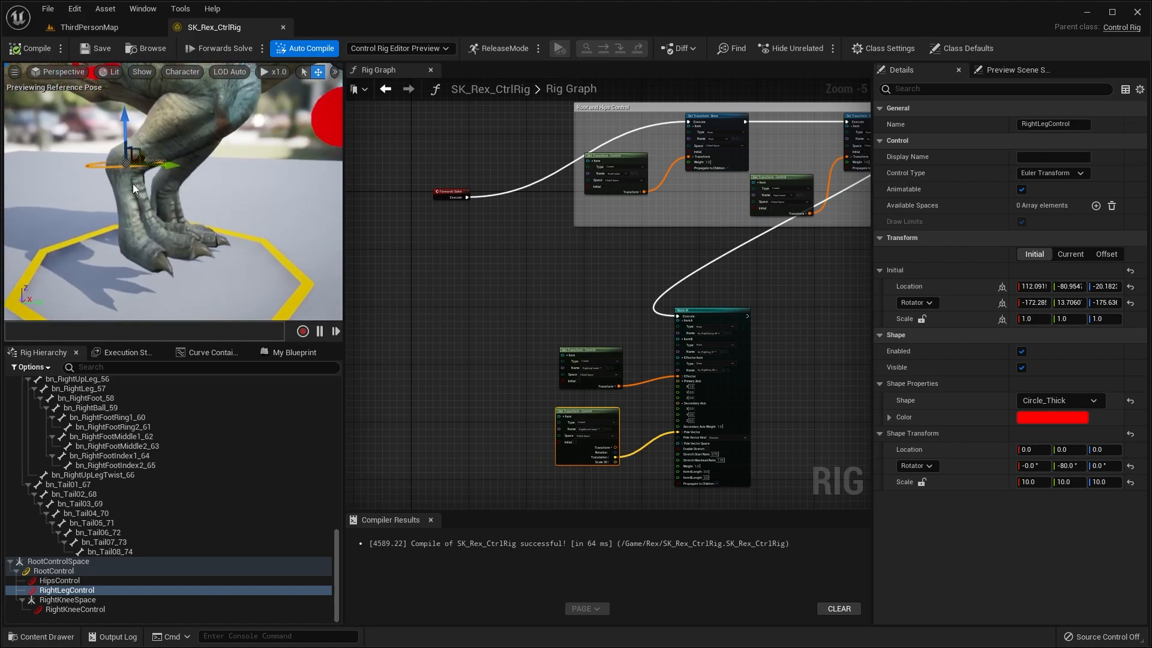
right_click_drag(175, 238, 118, 186)
key("e")
left_click_drag(166, 198, 101, 192)
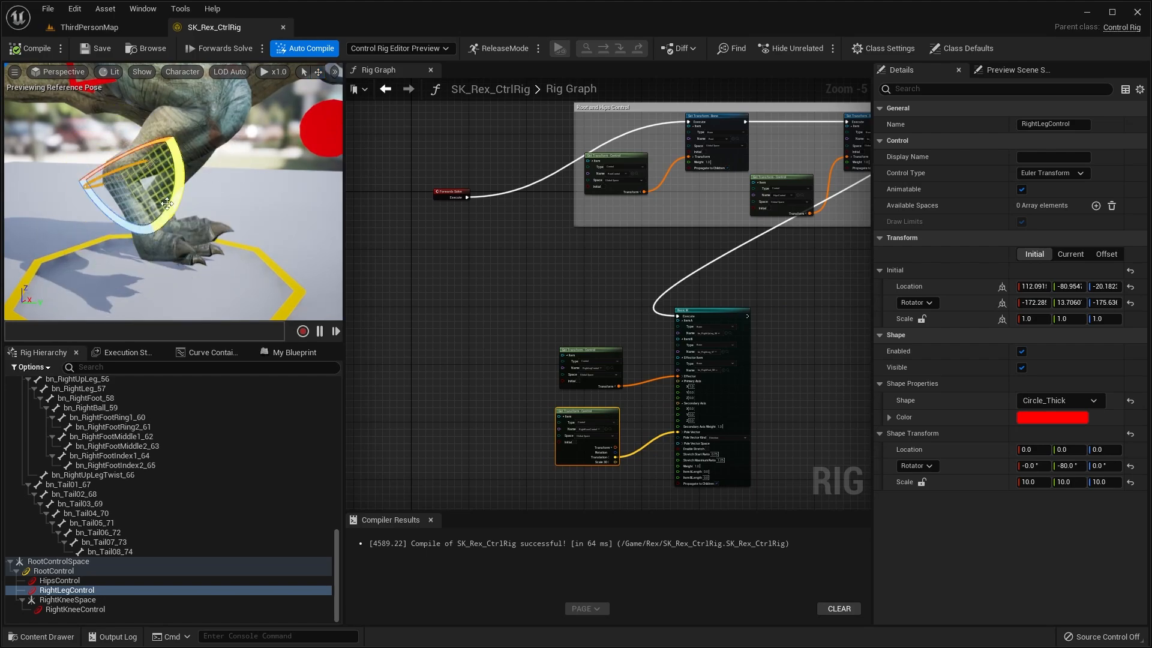
key("w")
right_click_drag(102, 186, 156, 198)
right_click_drag(187, 141, 192, 124)
key("s")
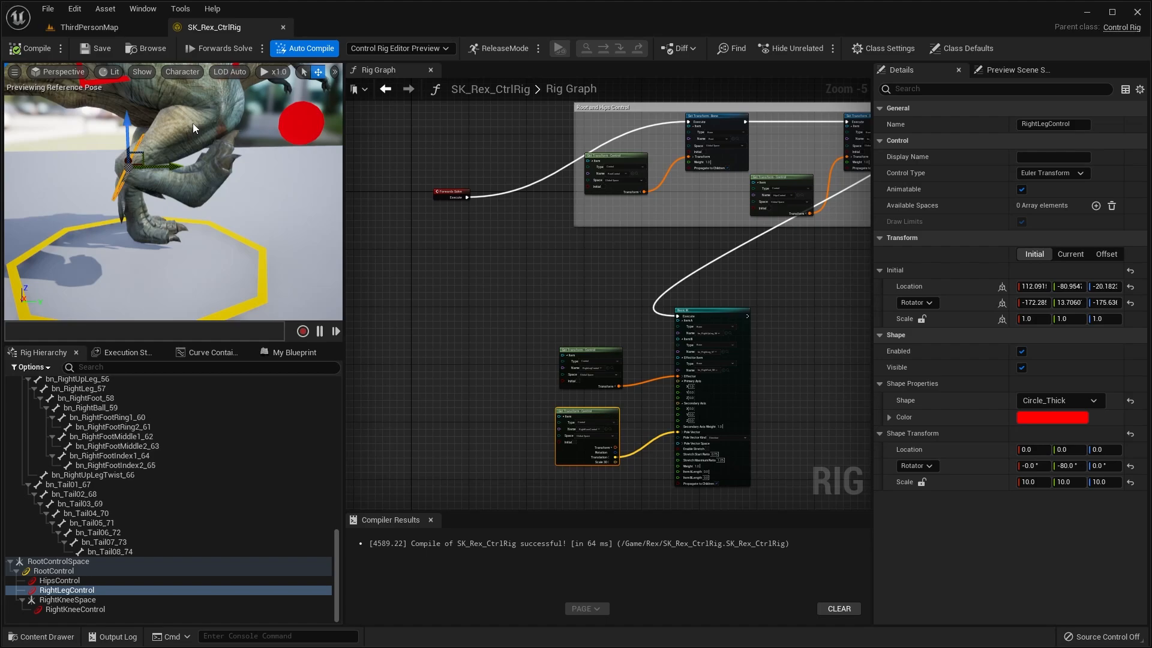
left_click(34, 55)
mouse_move(184, 183)
right_mouse_down()
mouse_move(153, 183)
mouse_move(185, 185)
right_mouse_up()
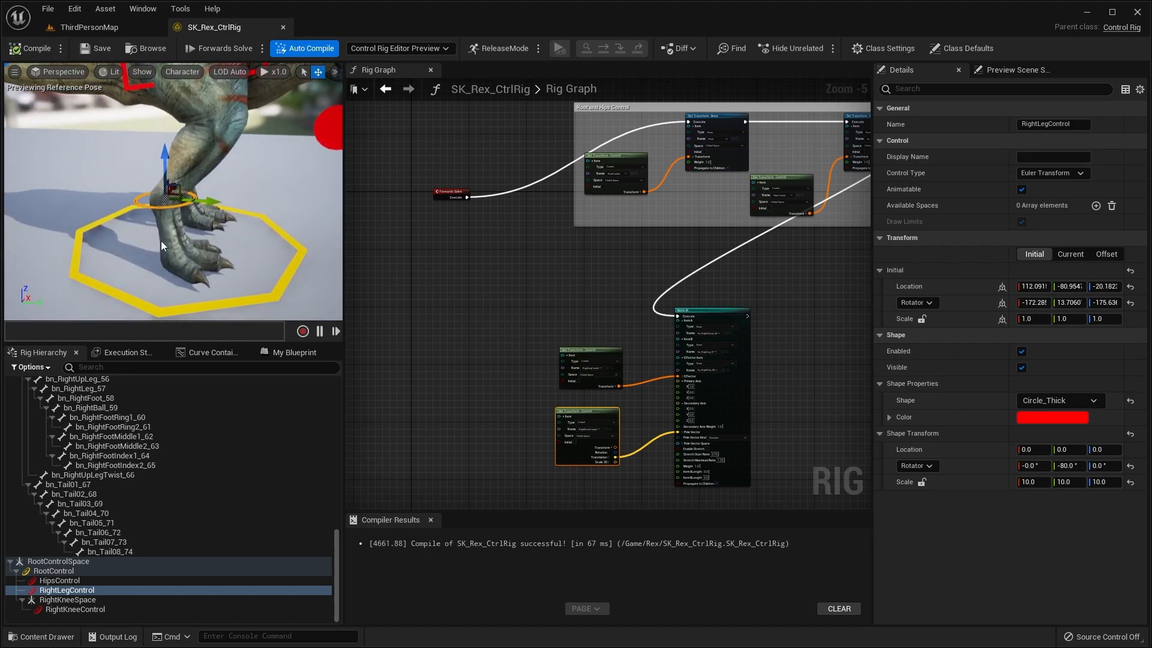
- Draw all hierarchy bones and select bn_RightFoot_58 and bn_RightBall_59 in turn to examine the foot's bone chain
right_click_drag(172, 266, 154, 240)
key("s")
key("w")
right_click_drag(181, 174, 182, 163)
key("s")
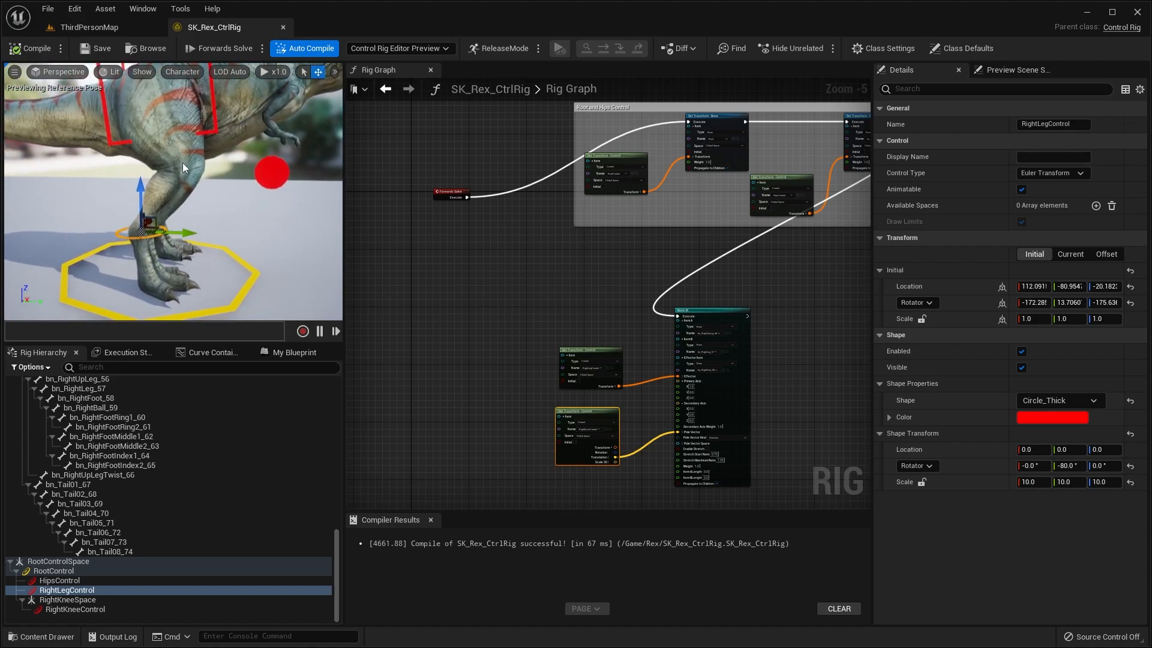
left_click(182, 72)
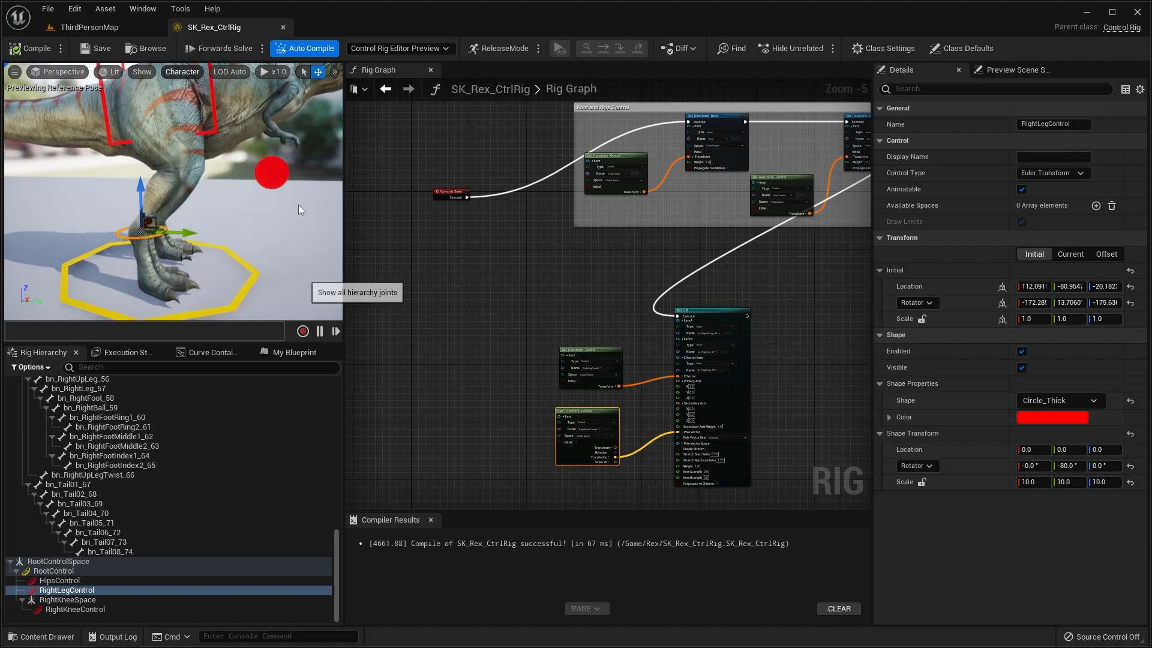
left_click(297, 204)
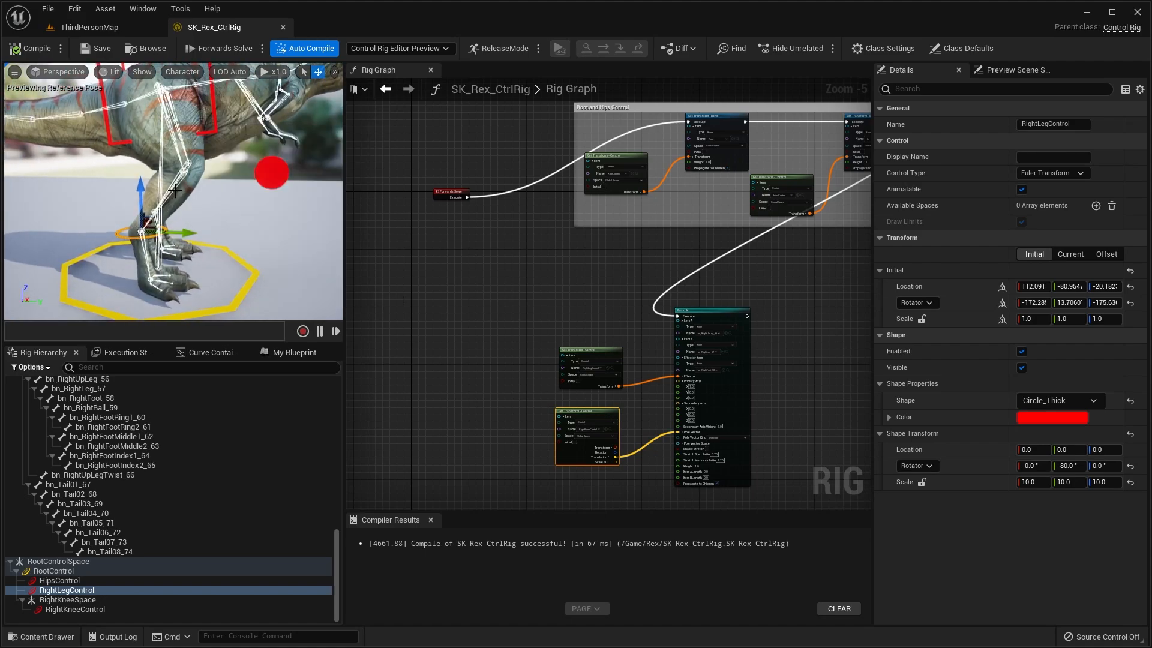
left_click(170, 187)
mouse_move(170, 187)
right_mouse_down()
mouse_move(158, 189)
mouse_move(168, 191)
right_mouse_up()
key("w")
key("d")
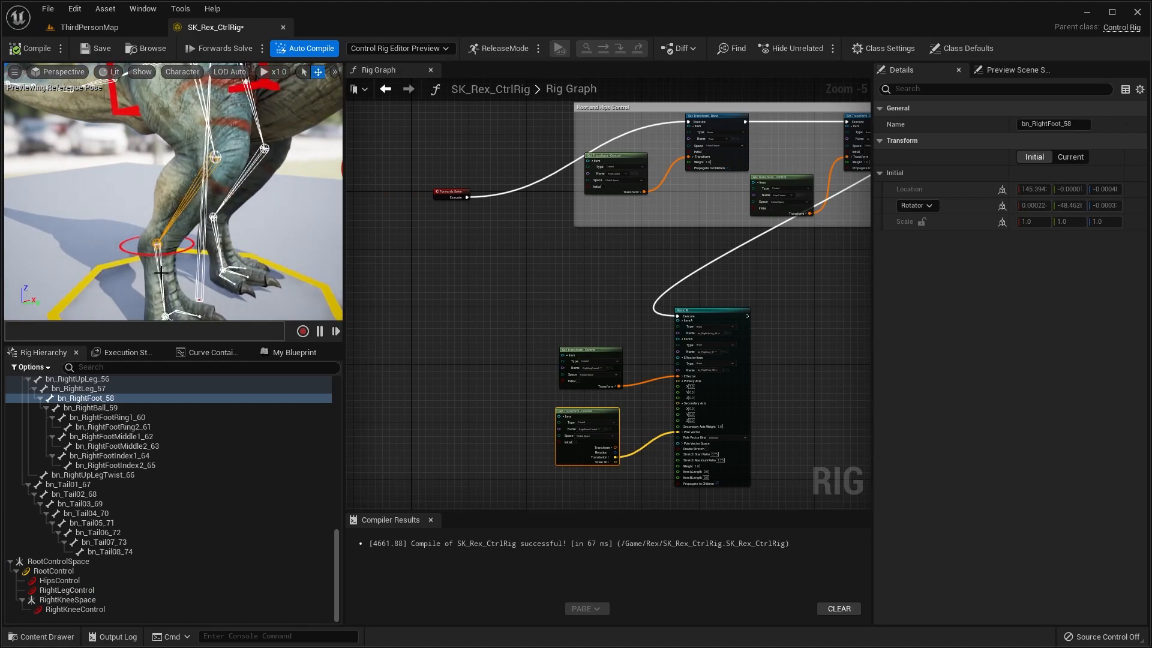
left_click(161, 272)
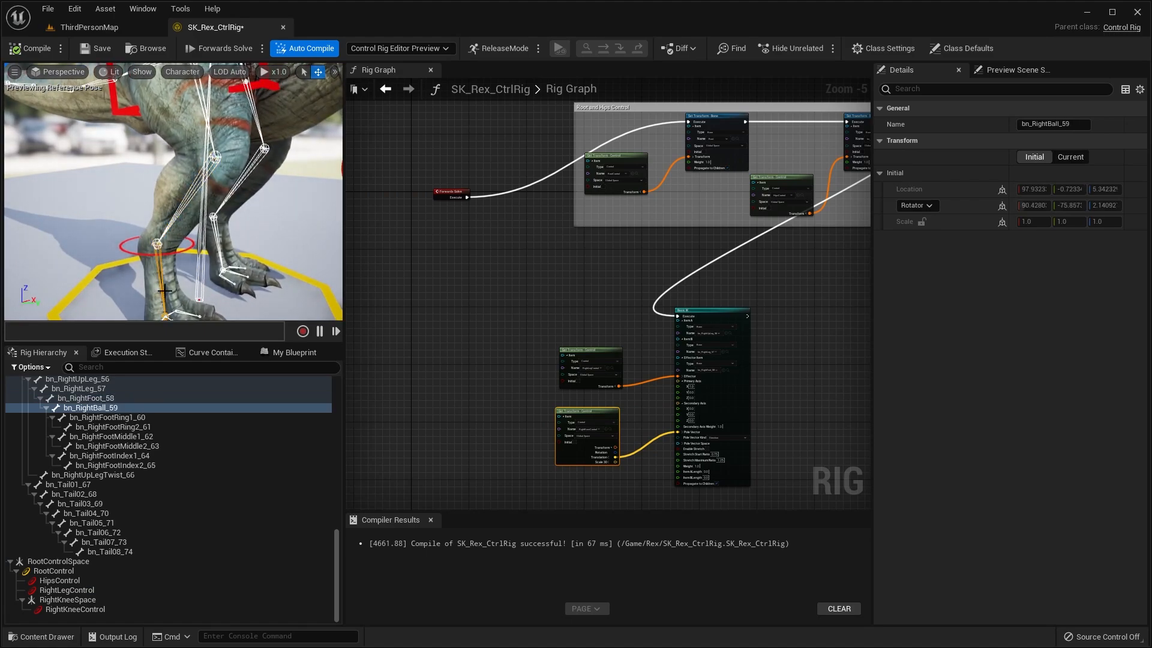
- Compile the rig and inspect the whole right leg from the side
right_click_drag(196, 193, 197, 78)
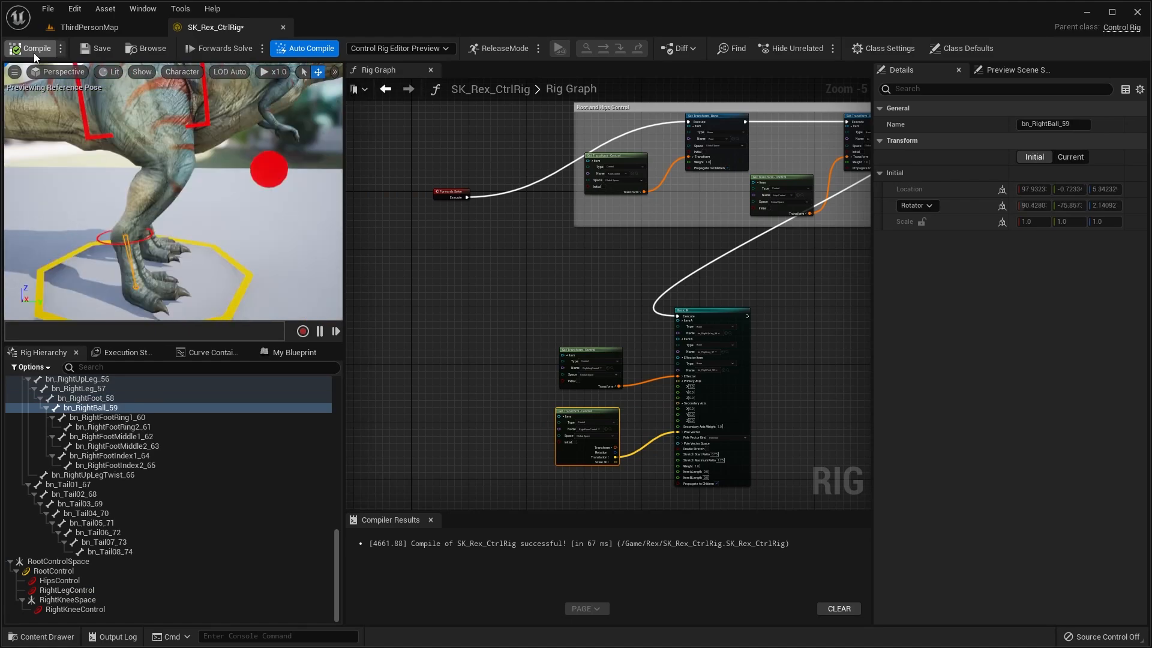
key("s")
mouse_move(212, 168)
right_mouse_down()
mouse_move(208, 154)
mouse_move(221, 165)
right_mouse_up()
key("w")
key("s")
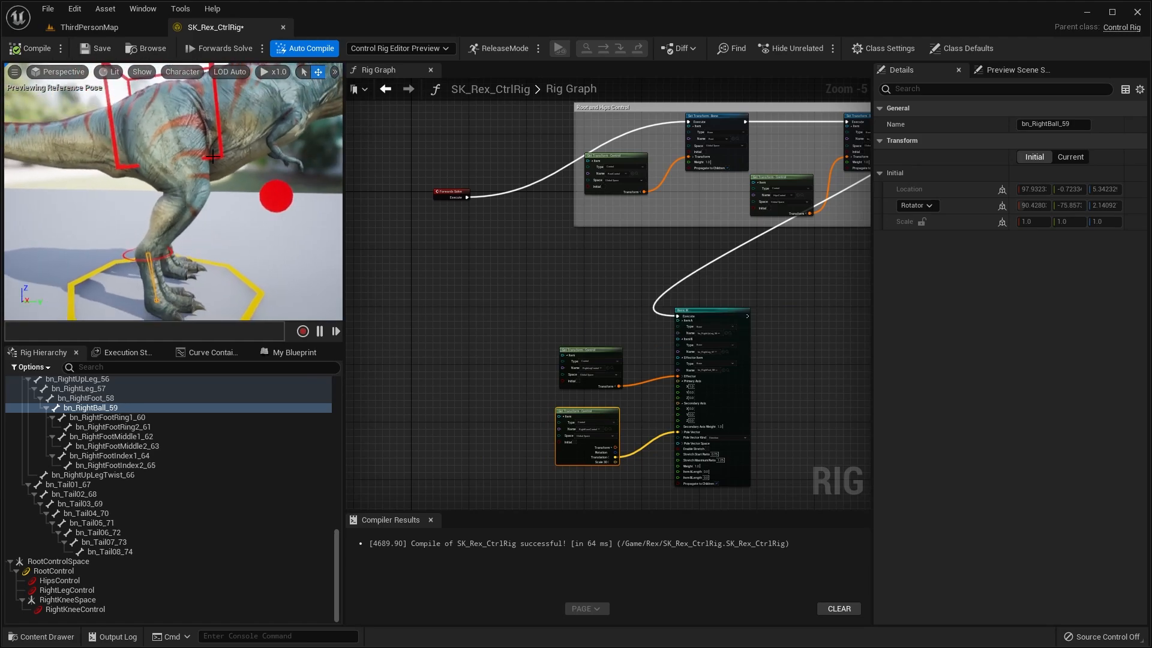
- Examine the dinosaur's right leg, knee and foot with their controls from several angles and distances in the viewport
key("s")
right_click_drag(178, 197, 205, 131)
key("w")
key("s")
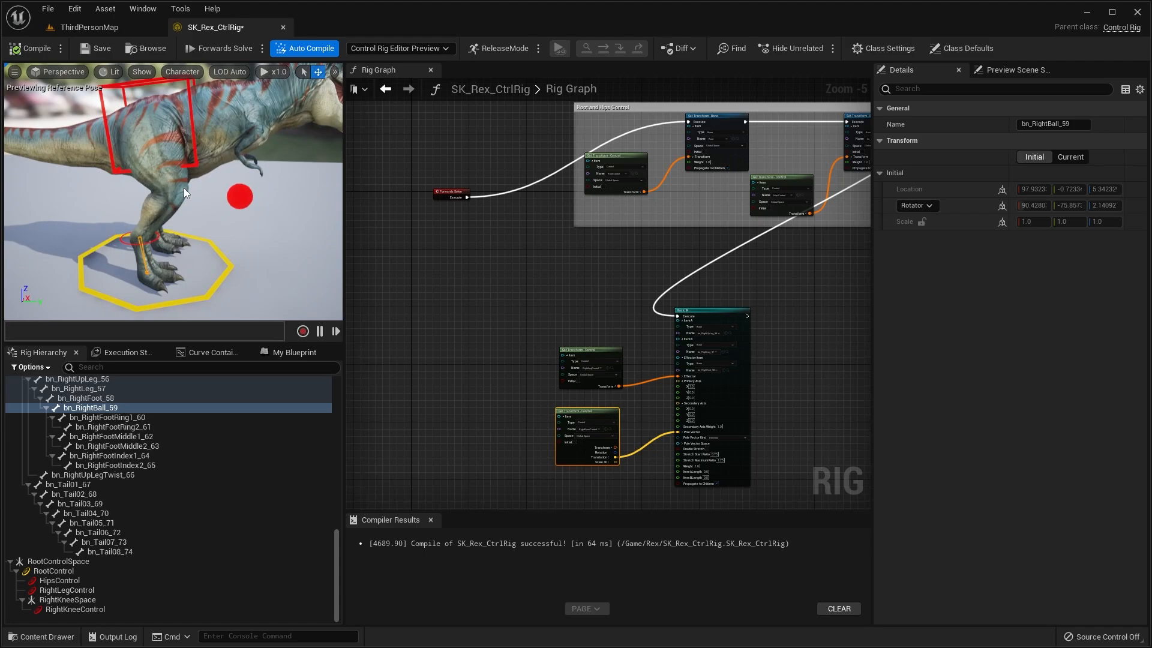
right_click_drag(179, 199, 143, 153)
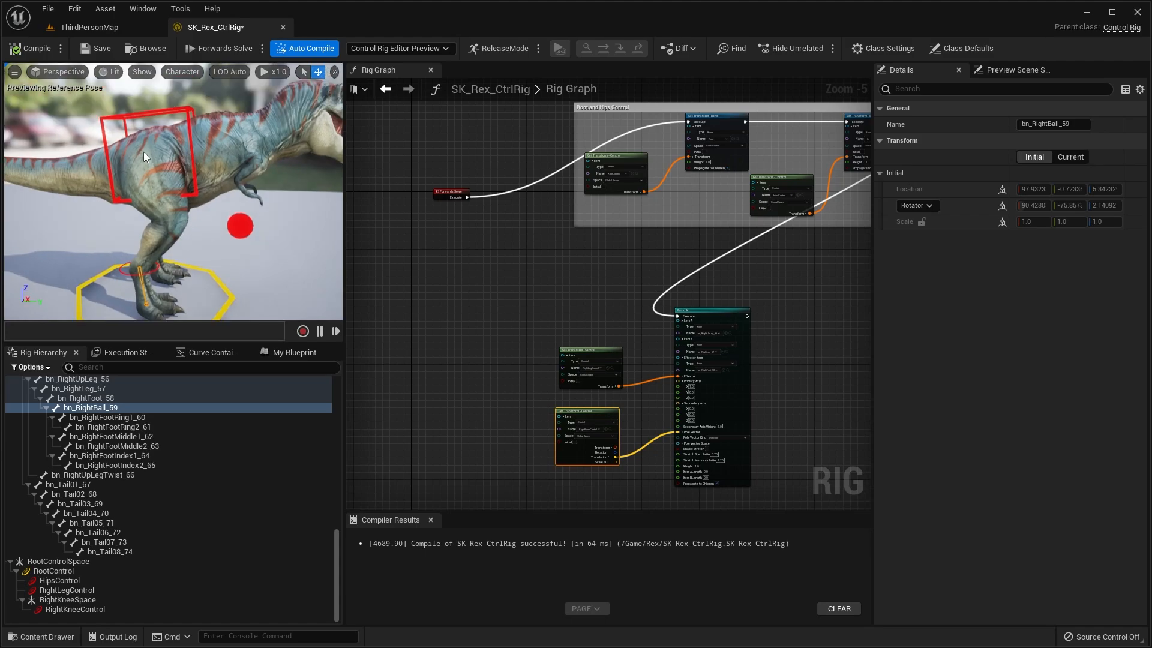
middle_click_drag(173, 199, 163, 155)
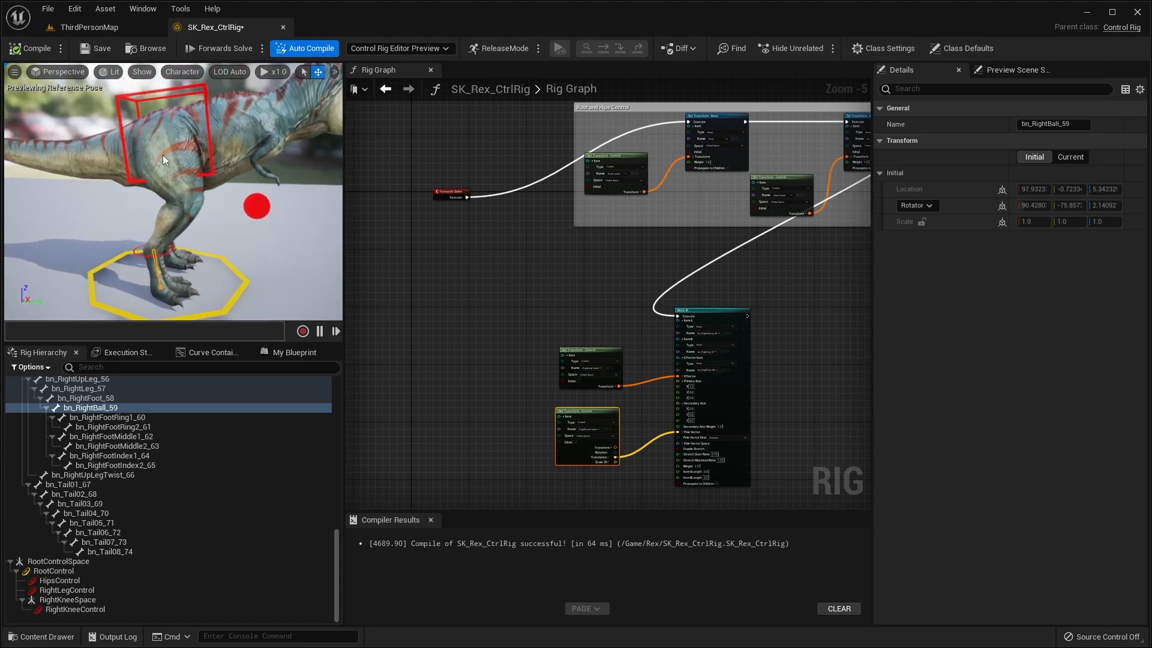
key("w")
right_click_drag(188, 182, 188, 182)
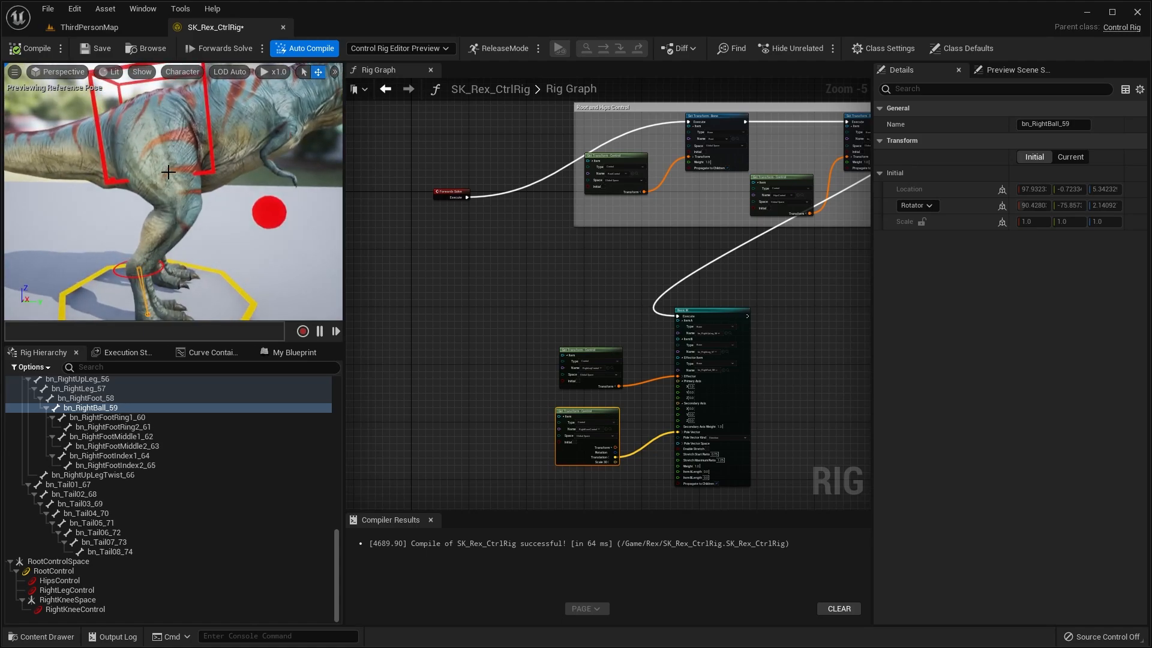
right_click_drag(152, 144, 160, 136)
middle_click_drag(162, 228, 183, 168)
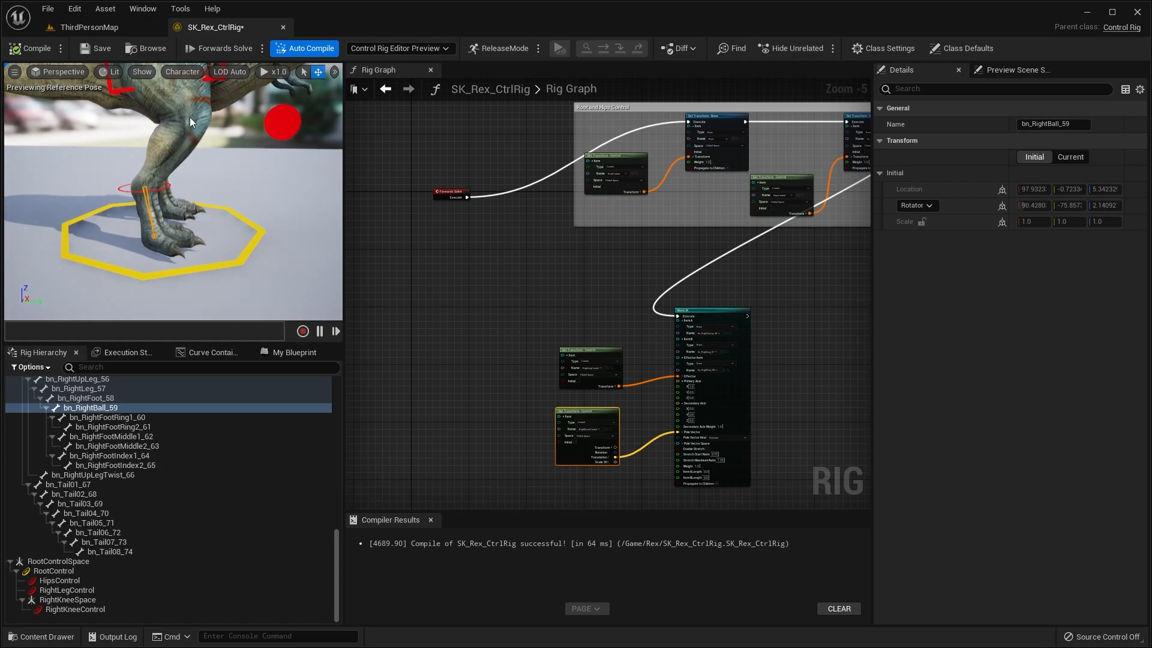
right_click_drag(167, 204, 186, 137)
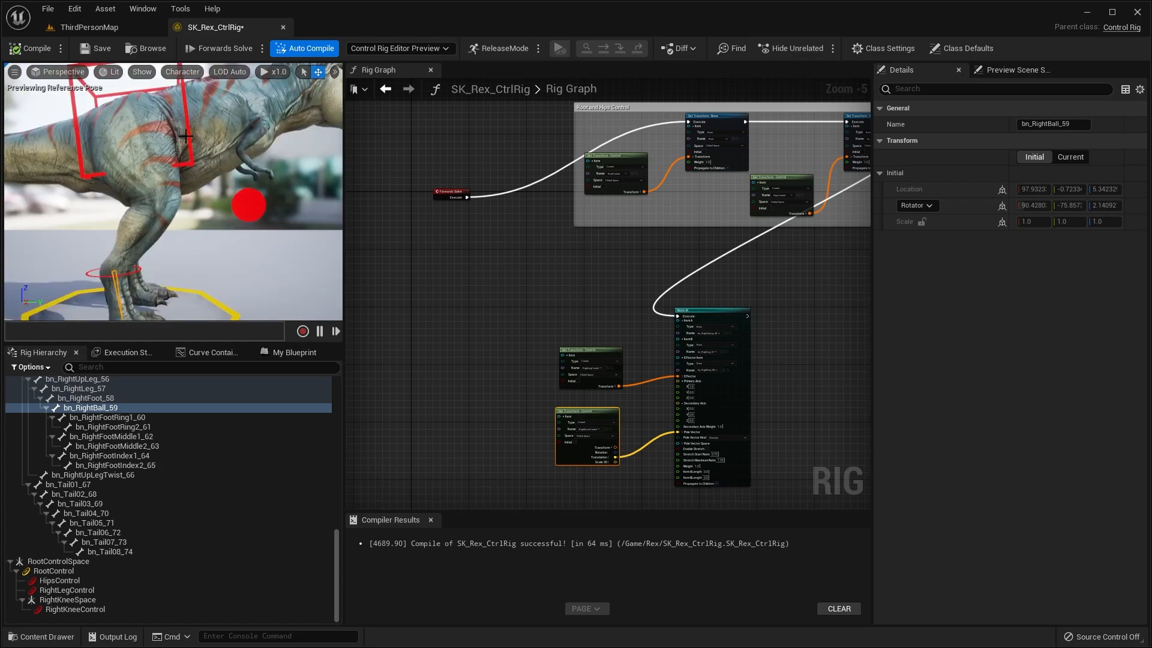
scroll(179, 171, "down", 4)
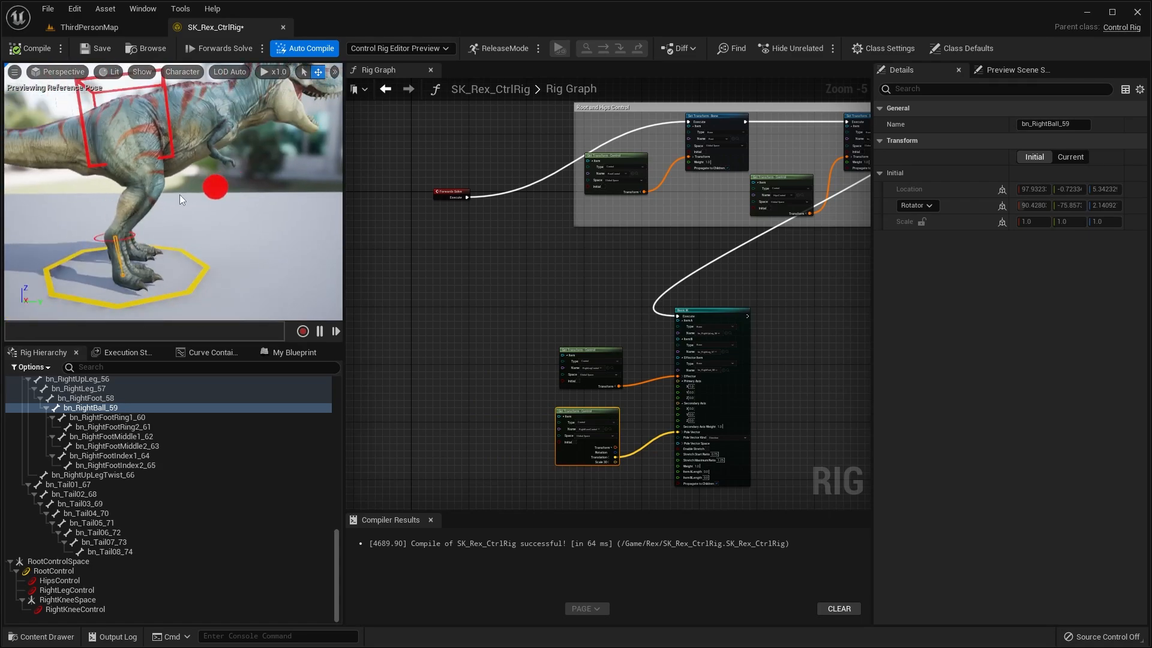
right_click_drag(179, 194, 140, 146)
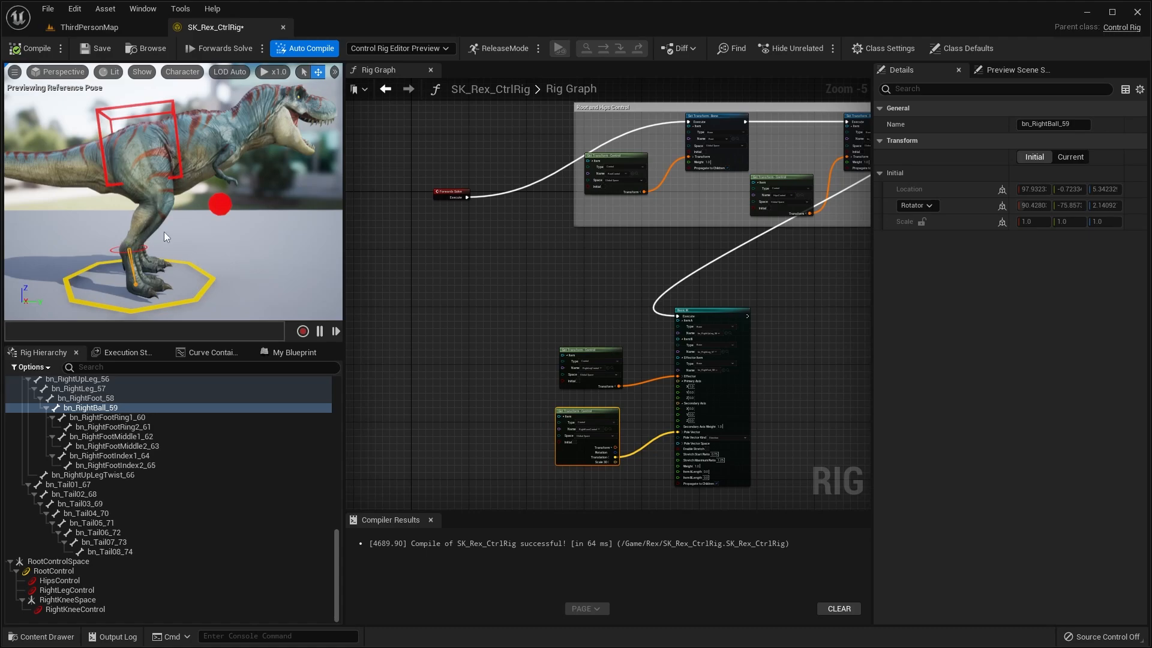
scroll(164, 231, "up", 4)
scroll(155, 128, "down", 3)
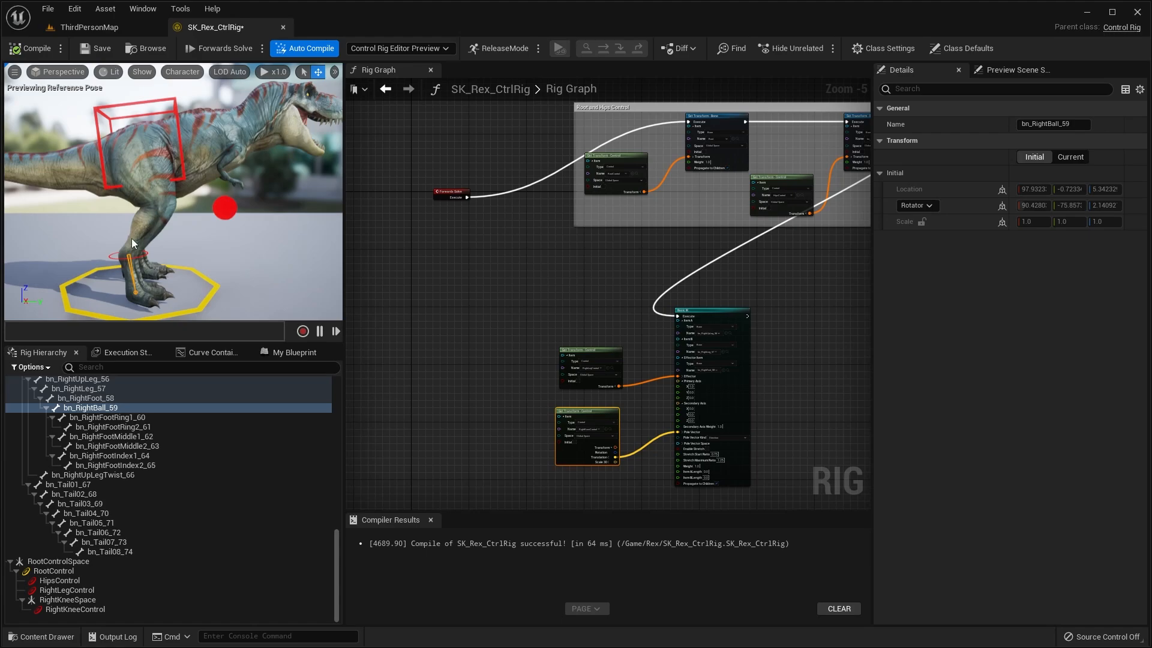
scroll(131, 239, "up", 2)
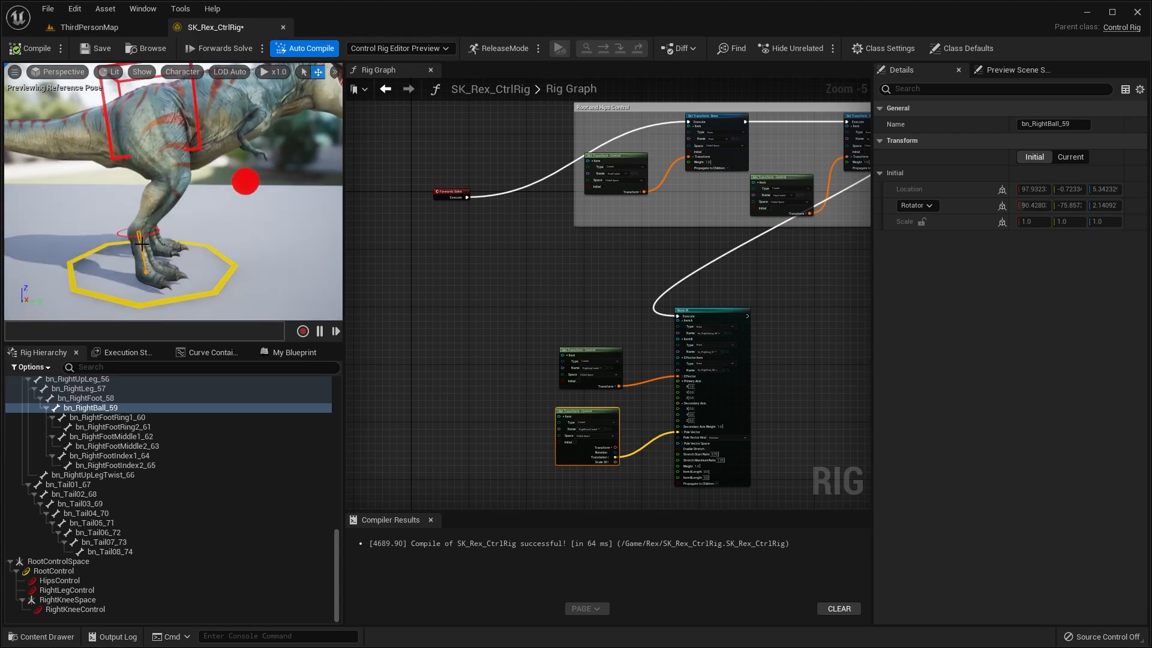
scroll(171, 276, "down", 3)
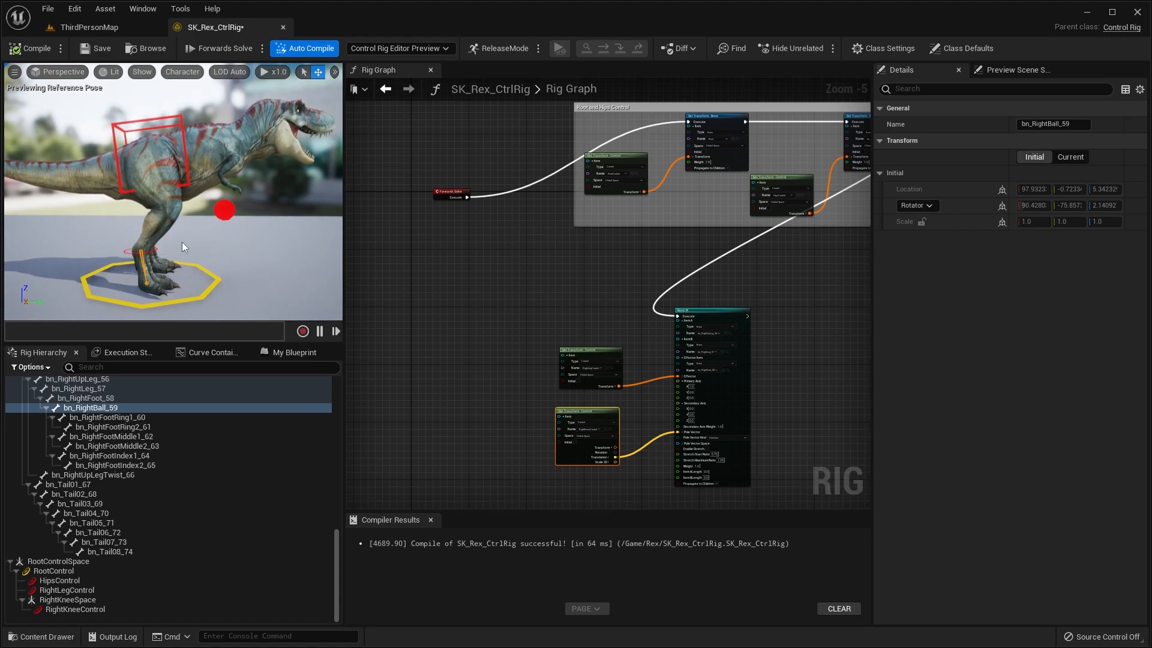
scroll(183, 239, "up", 2)
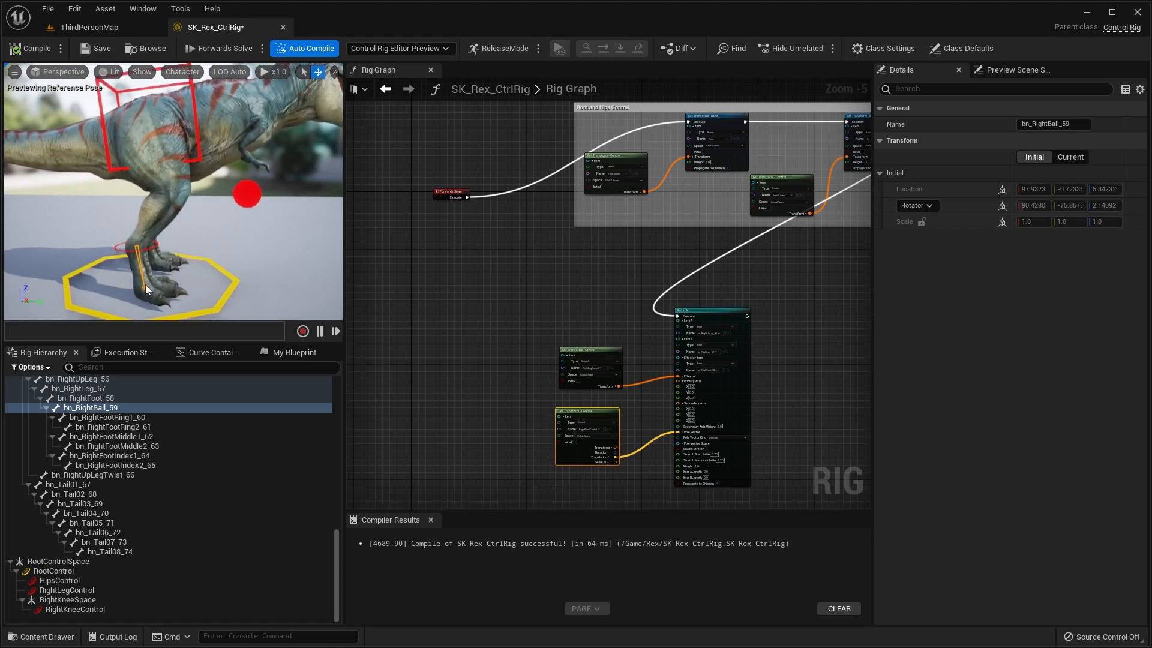
scroll(145, 285, "down", 2)
left_click_drag(145, 284, 96, 282, "alt")
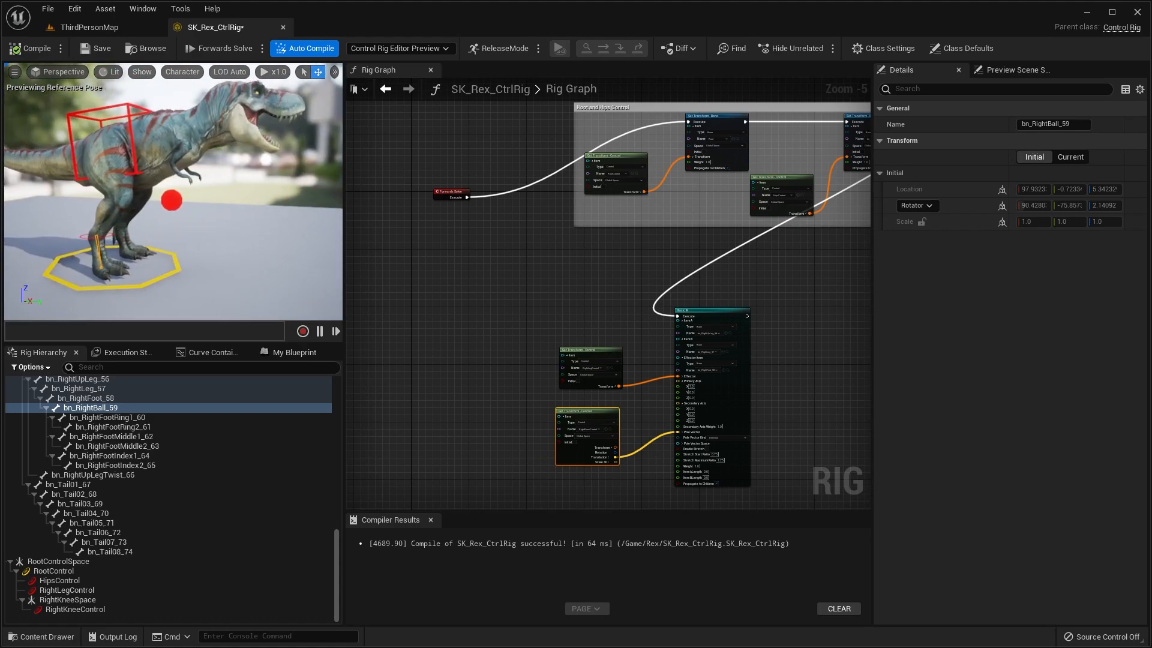
right_click_drag(248, 159, 222, 134)
mouse_move(192, 174)
right_mouse_down()
mouse_move(168, 189)
mouse_move(184, 180)
right_mouse_up()
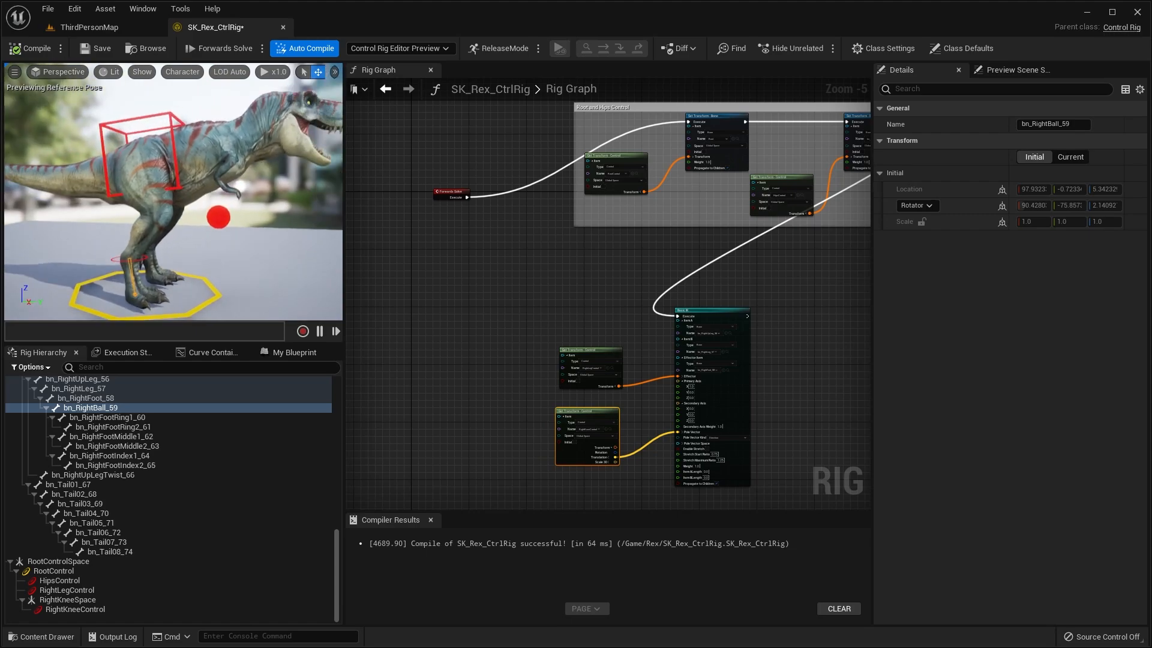
- Compile and save the rig, and review how the Root and Hips Control nodes lead into the Basic IK node
left_click(39, 49)
right_click_drag(738, 166, 668, 212)
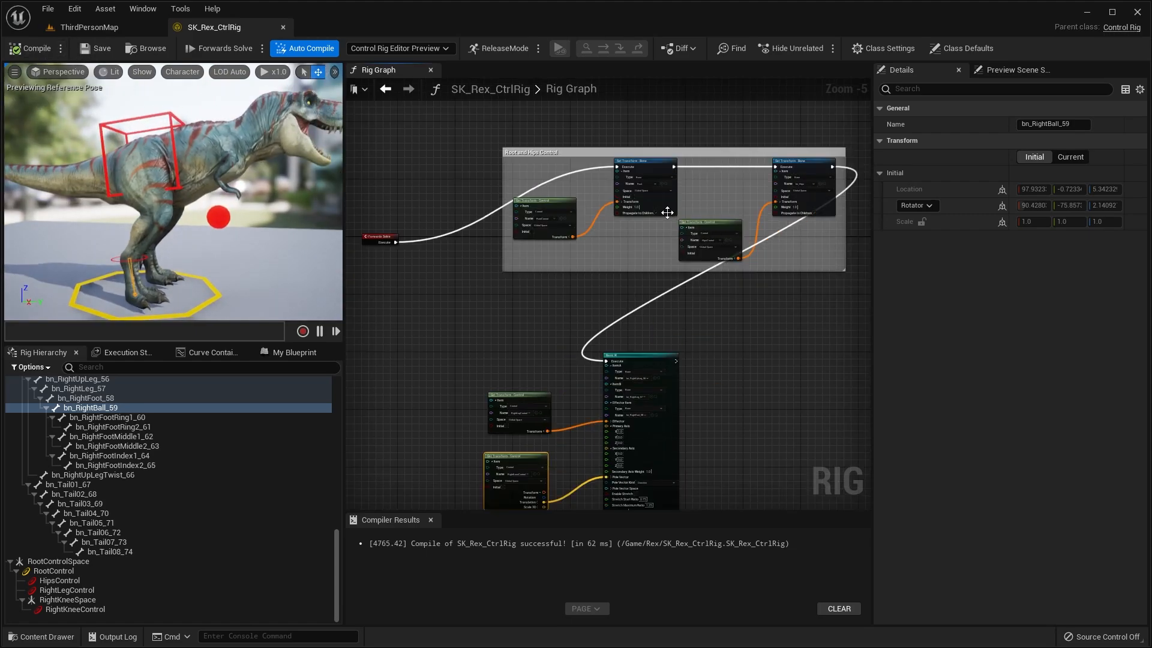
right_click_drag(595, 287, 642, 305)
left_click_drag(531, 146, 786, 328)
right_click_drag(786, 327, 697, 318)
left_click(697, 318)
scroll(536, 309, "up", 2)
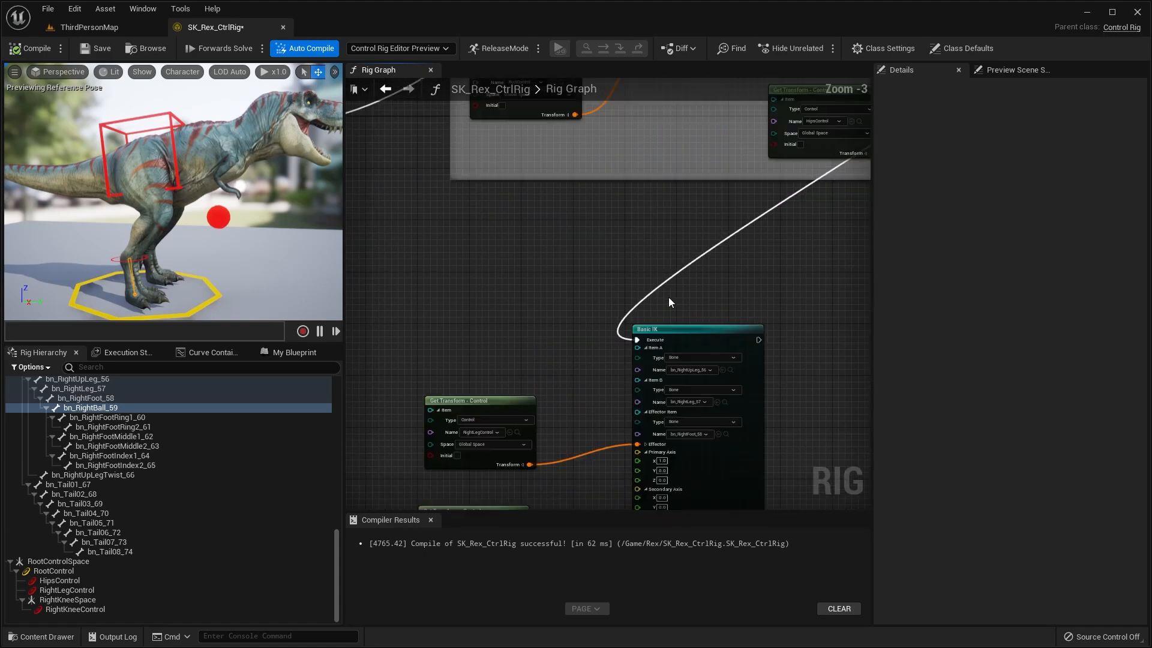
right_click_drag(686, 286, 545, 336)
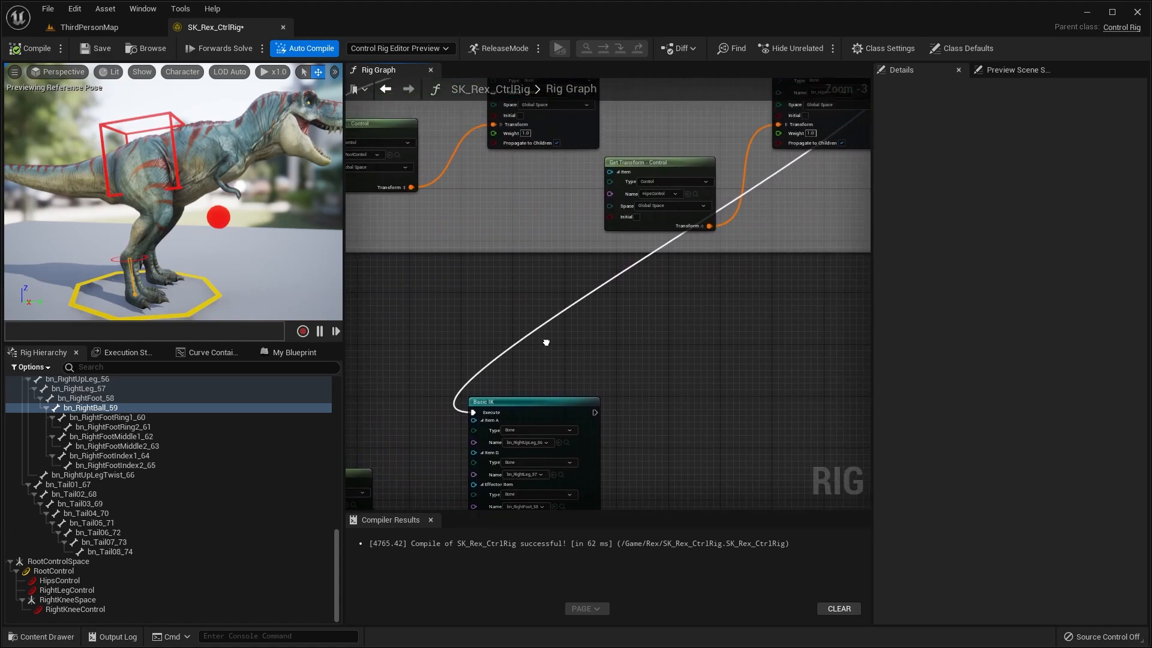
scroll(545, 336, "down", 2)
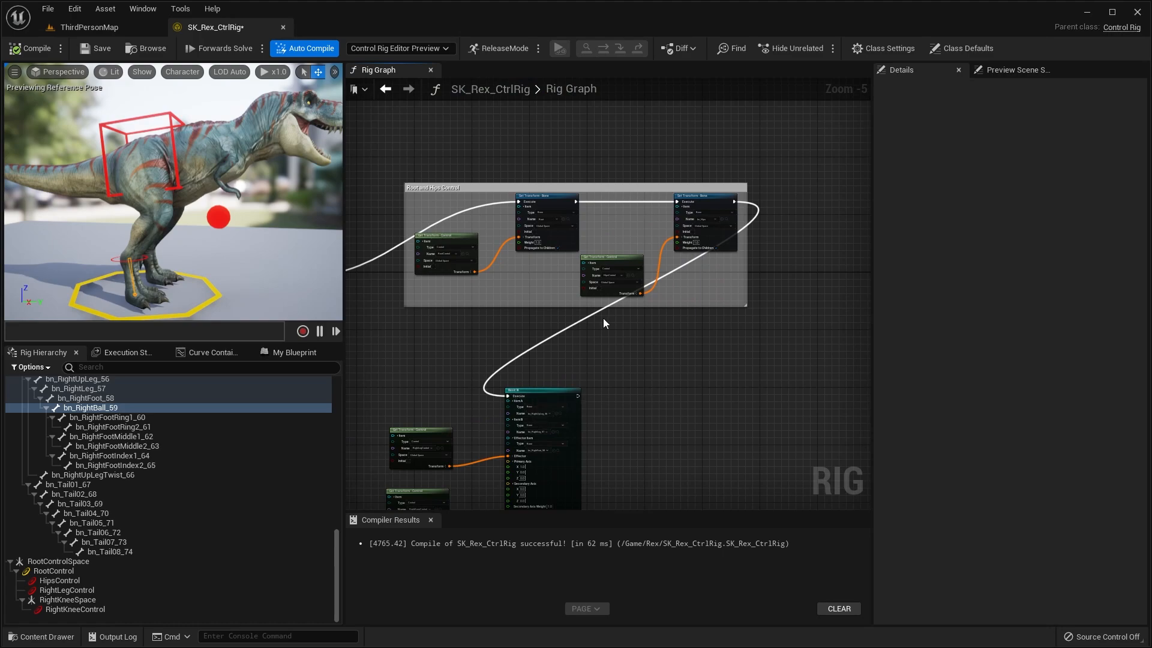
right_click_drag(622, 242, 705, 243)
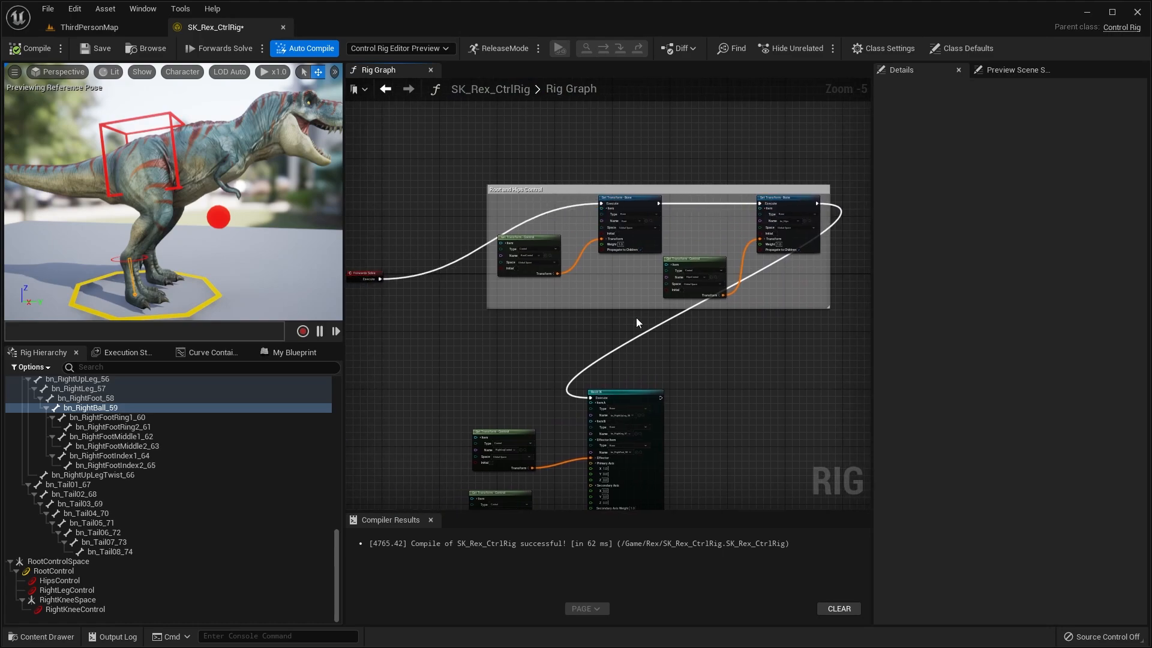
- Disconnect the execution link into Basic IK and move it with its two Get Transform nodes further from the Root and Hips Control group
scroll(636, 322, "up", 3)
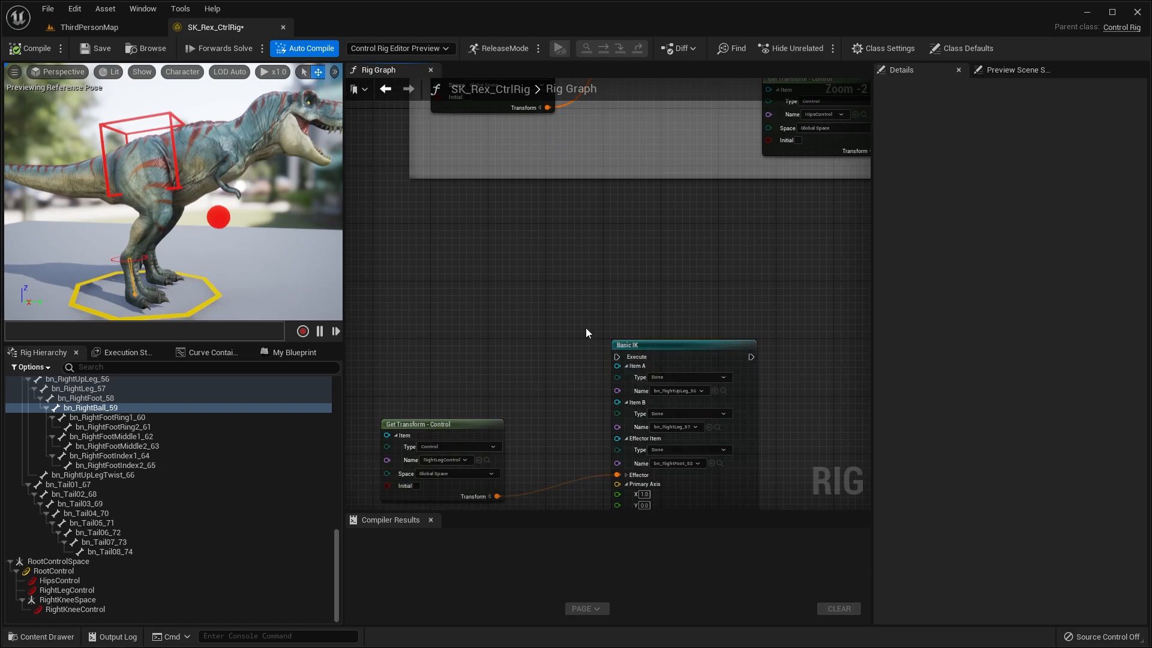
right_click_drag(586, 328, 663, 301)
scroll(663, 301, "down", 3)
left_click_drag(555, 280, 714, 438)
left_click_drag(603, 349, 668, 399)
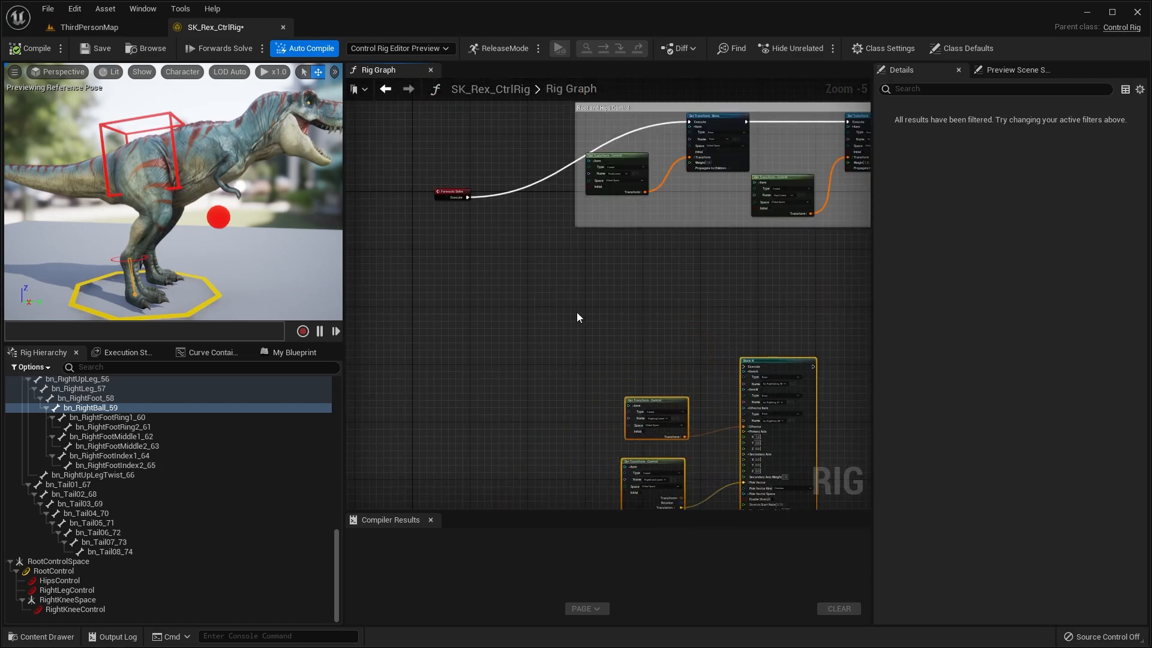
left_click(577, 313)
- Move the Forwards Solve node further away from the Root and Hips Control group to make room after it
right_click_drag(577, 312, 646, 365)
scroll(530, 240, "up", 4)
left_click(522, 245)
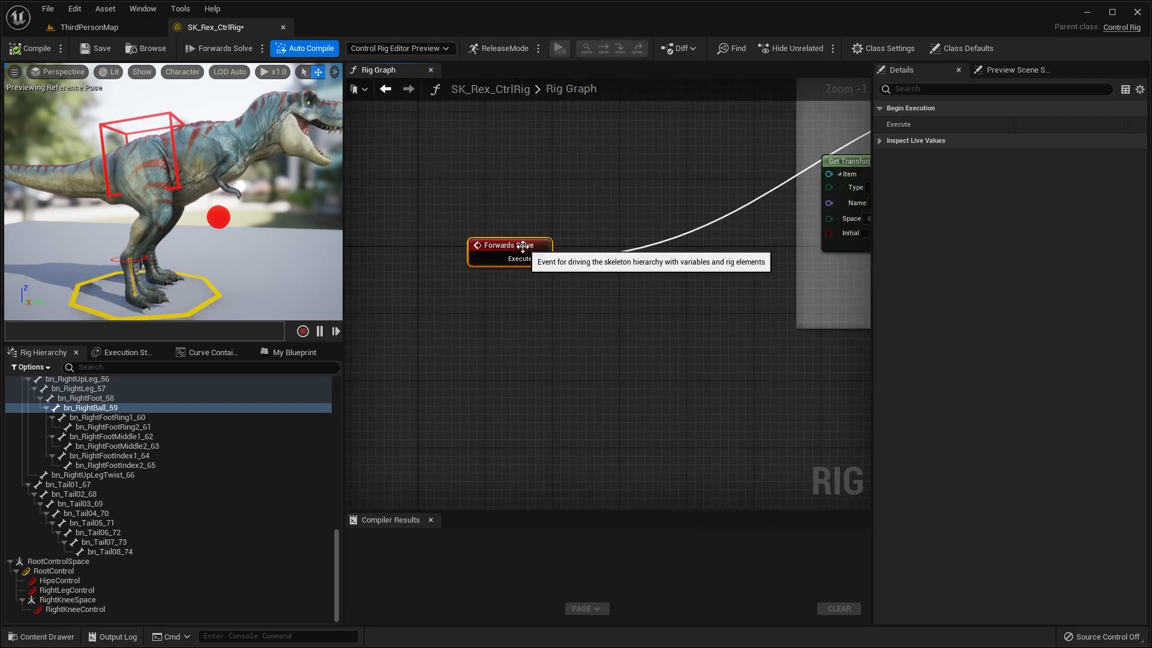
left_click_drag(523, 246, 439, 238)
right_click_drag(482, 246, 586, 293)
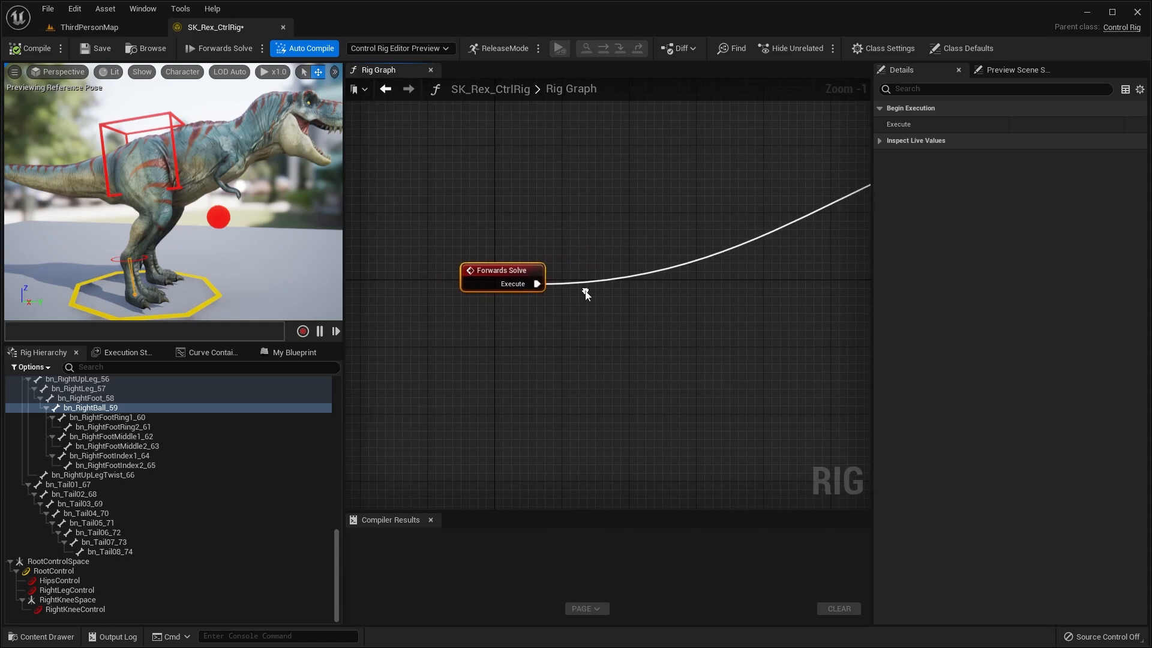
- Add a Sequence node to the Execute output of Forwards Solve, and compile and save the rig
left_click_drag(536, 284, 639, 282)
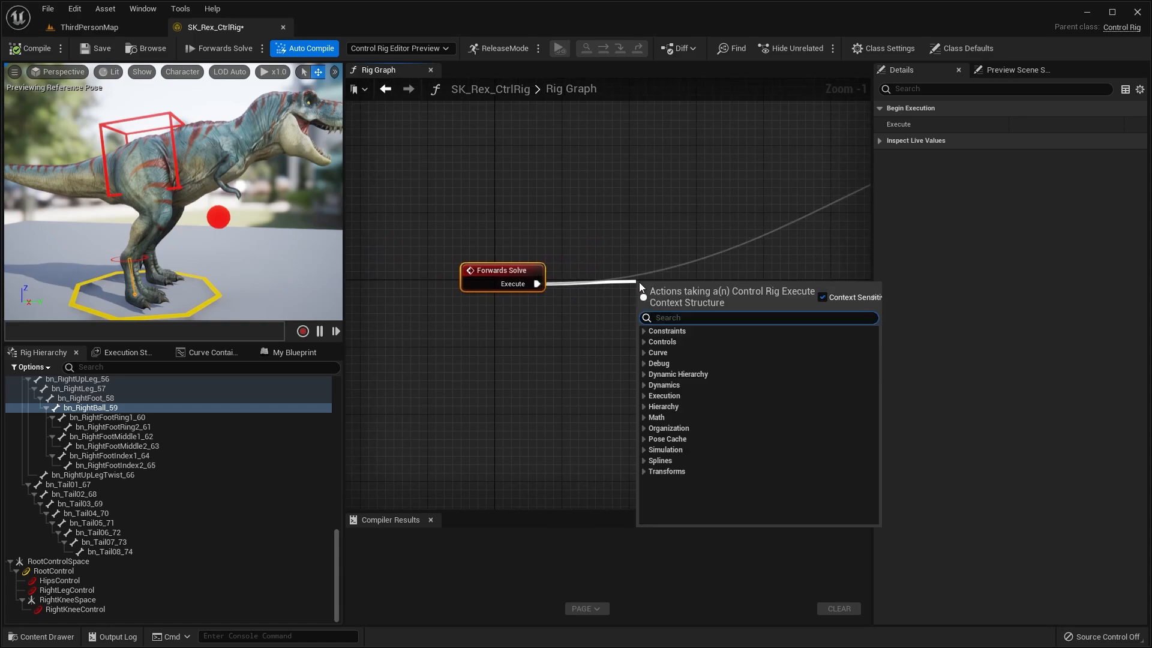
type("seq")
key("Return")
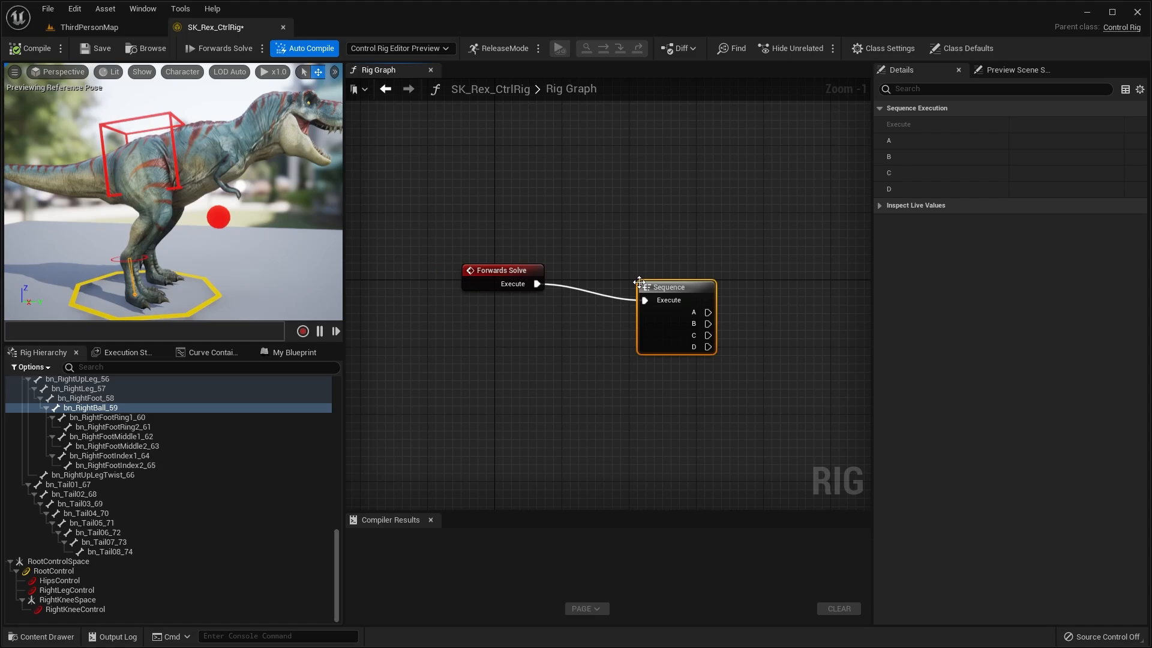
scroll(625, 232, "down", 4)
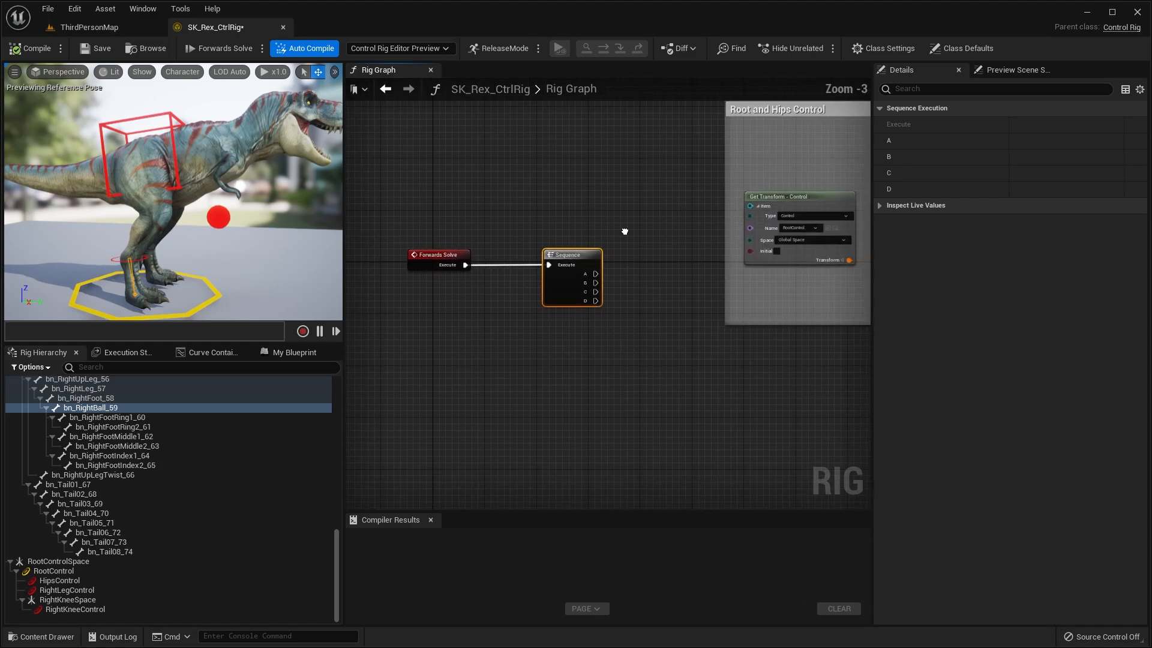
left_click(48, 53)
scroll(533, 164, "up", 4)
right_click_drag(539, 252, 567, 245)
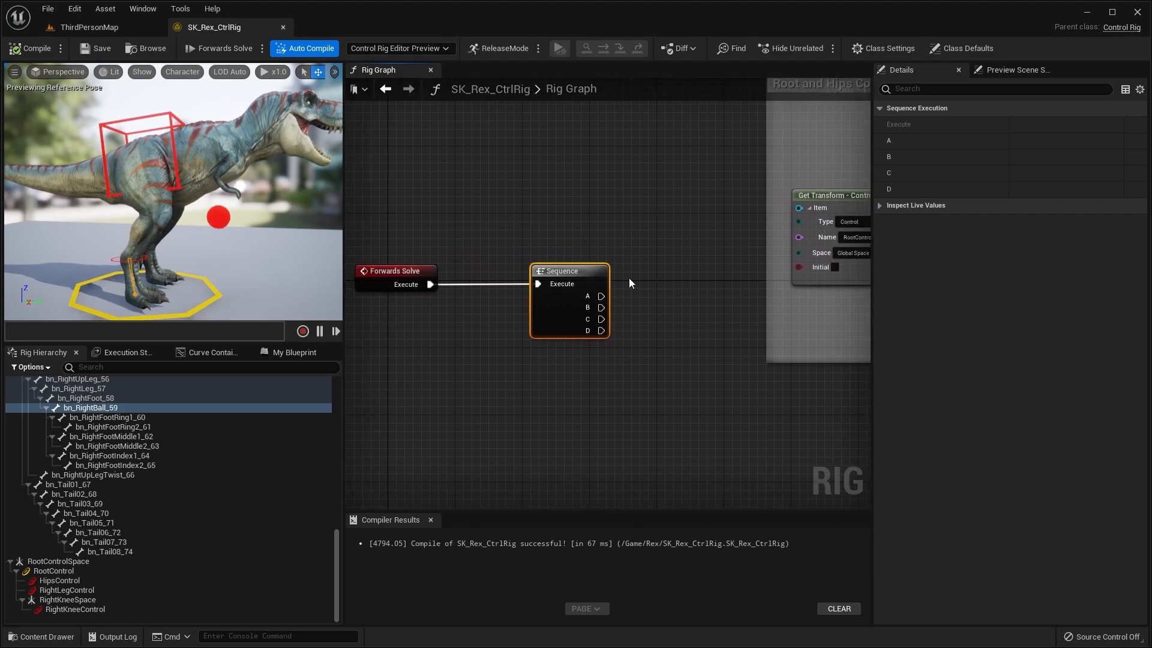
- Connect Sequence output A to the Execute input of the Root bone's Set Transform node, and compile and save the rig
right_click_drag(613, 289, 470, 295)
scroll(497, 287, "down", 2)
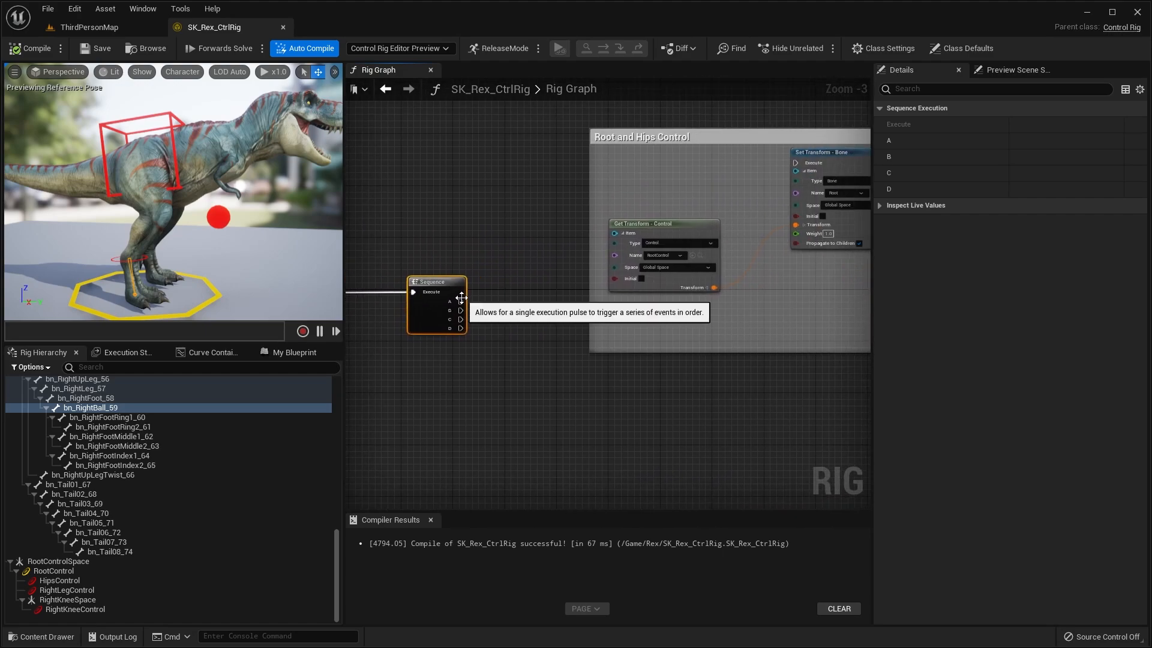
left_click_drag(461, 301, 805, 163)
scroll(805, 163, "down", 2)
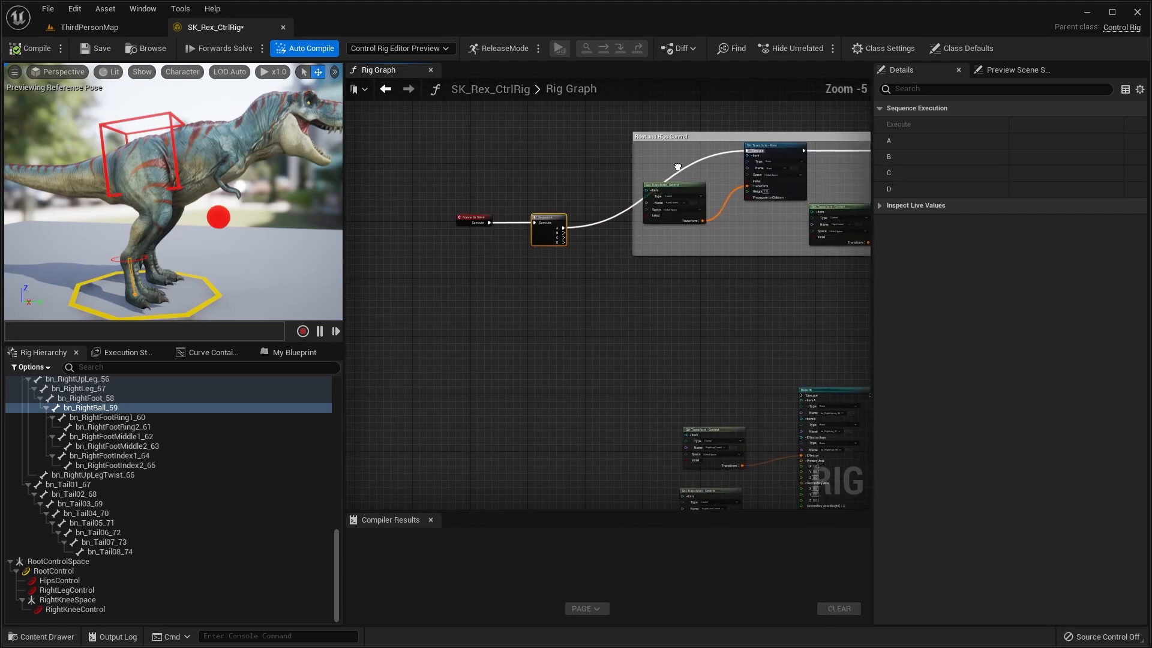
right_click_drag(560, 288, 466, 210)
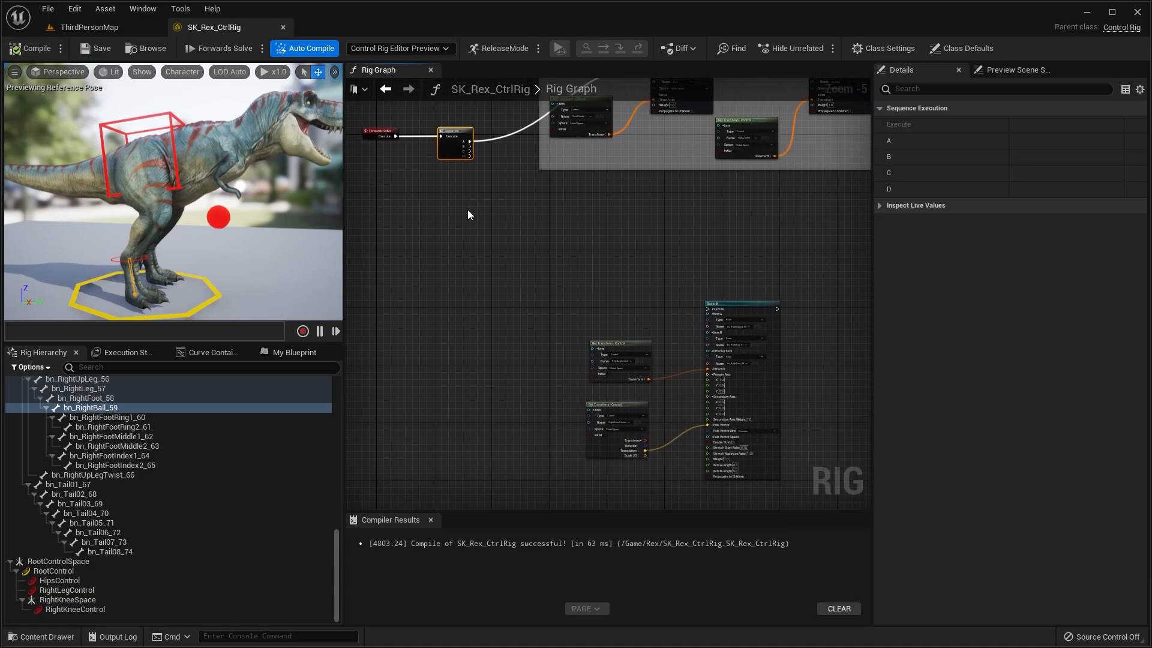
- Select the Basic IK node and its two Get Transform nodes and move them closer beneath the Sequence node
left_click_drag(553, 279, 692, 426)
left_click_drag(592, 270, 733, 426)
left_click_drag(741, 322, 666, 290)
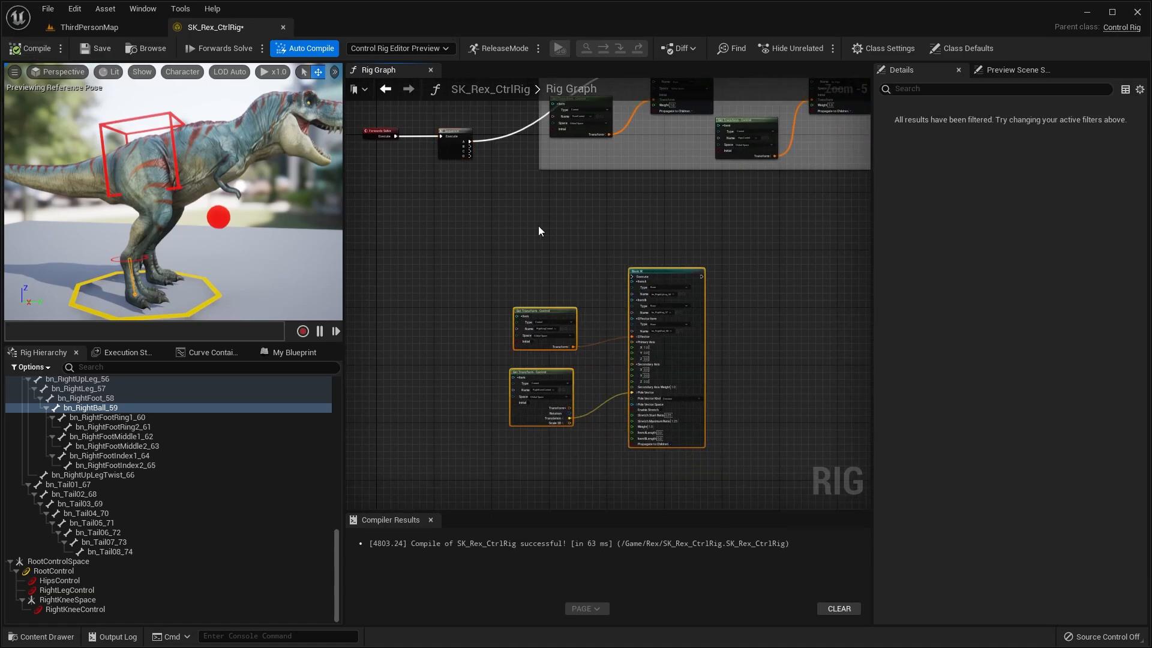
left_click(534, 222)
- Connect Sequence output B to the Execute input of Basic IK, and compile and save the rig
scroll(471, 150, "up", 3)
left_click_drag(462, 148, 787, 408)
scroll(789, 405, "down", 5)
left_click(39, 50)
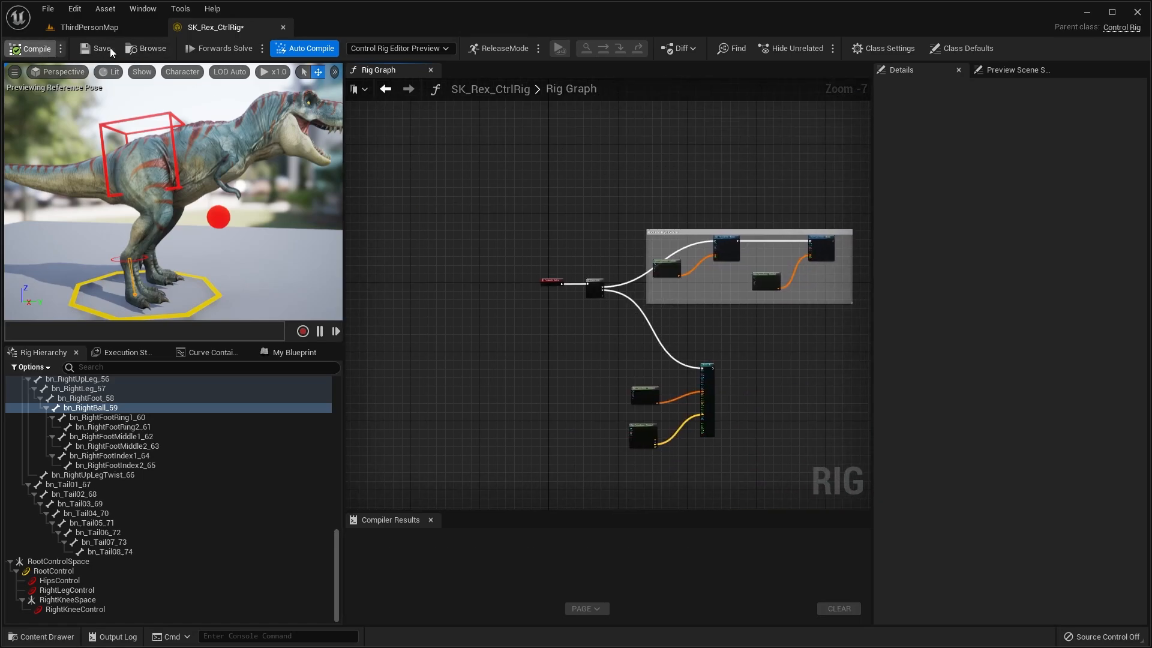
left_click(102, 50)
- Review the Sequence node's branches, selecting the Root and Hips Control nodes and the right leg's IK nodes in turn
scroll(553, 175, "up", 3)
right_click_drag(706, 218, 601, 116)
scroll(600, 116, "down", 1)
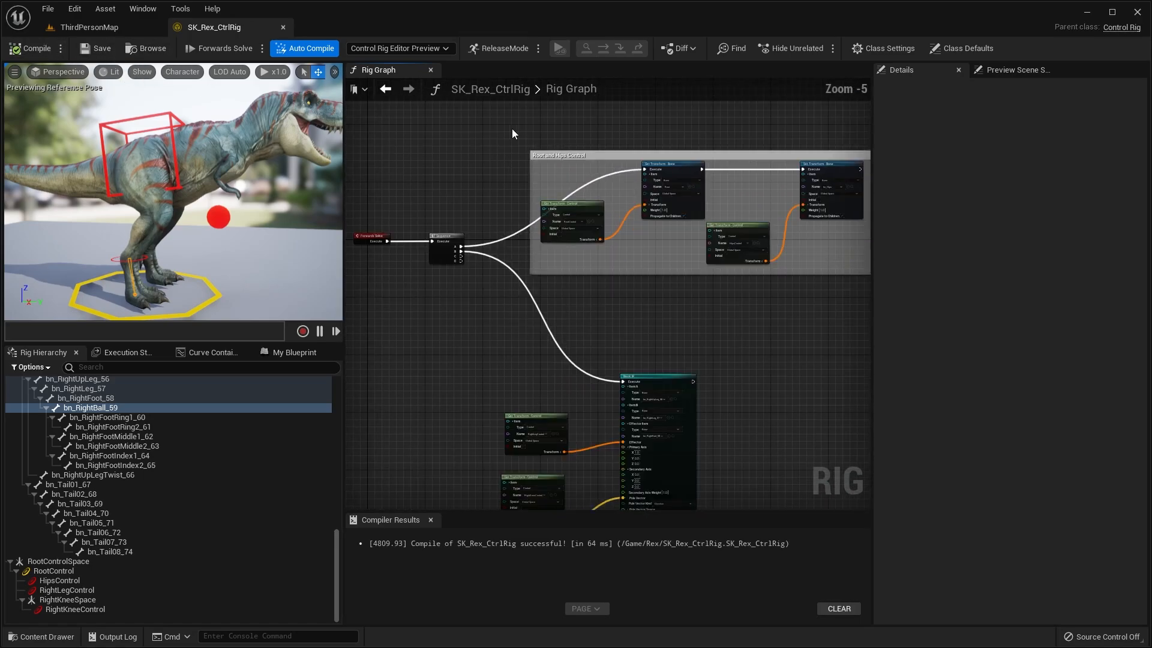
left_click_drag(510, 129, 822, 268)
right_click_drag(495, 330, 530, 251)
left_click_drag(522, 270, 669, 447)
scroll(475, 205, "up", 3)
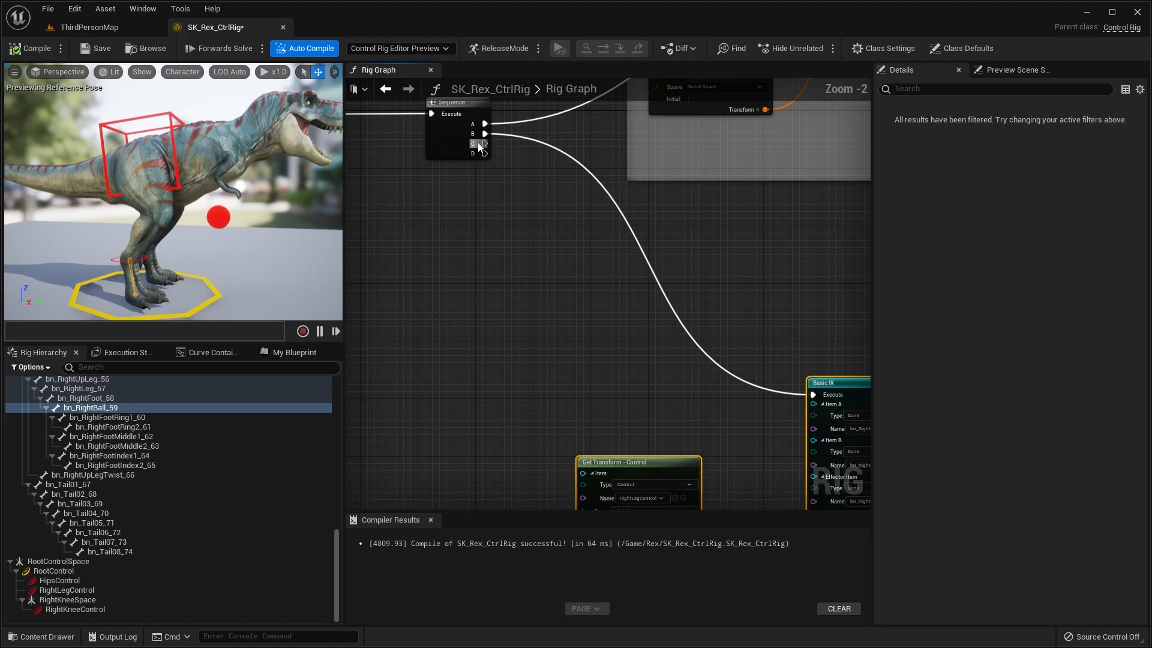
scroll(513, 197, "down", 3)
right_click_drag(513, 196, 537, 258)
left_click(543, 204)
scroll(553, 189, "up", 2)
scroll(614, 208, "down", 2)
scroll(682, 205, "down", 1)
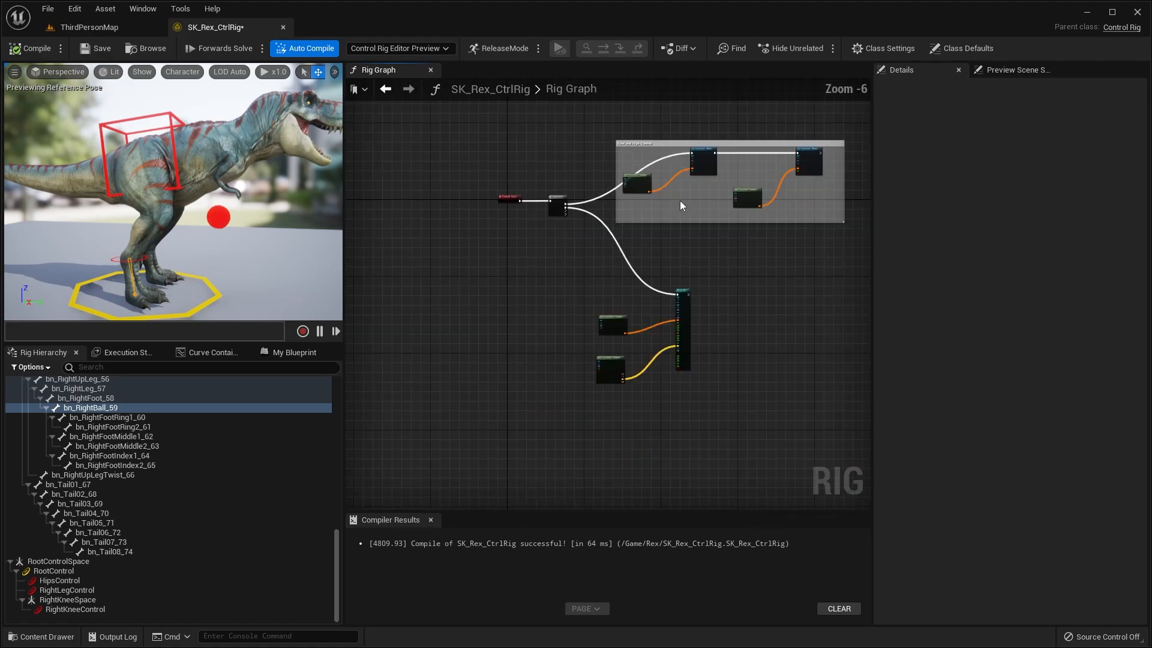
- Enclose the Basic IK node and its two Get Transform nodes in a comment titled "Right Leg Controls"
scroll(627, 258, "up", 2)
right_click_drag(630, 263, 599, 173)
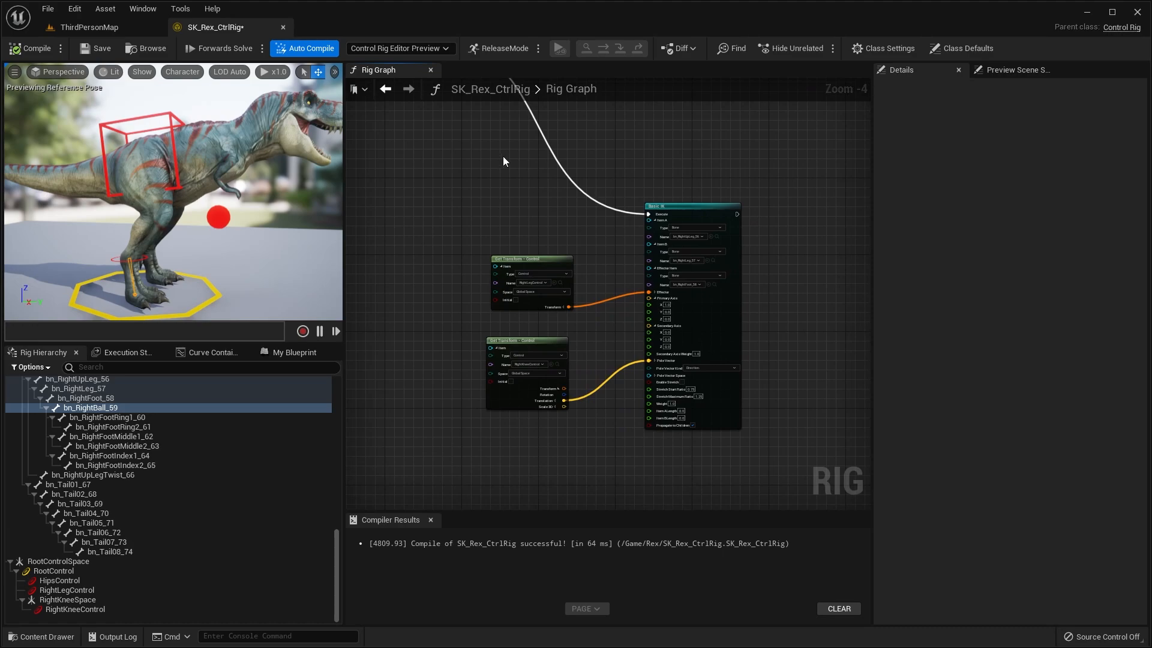
left_click_drag(469, 159, 805, 479)
key("c")
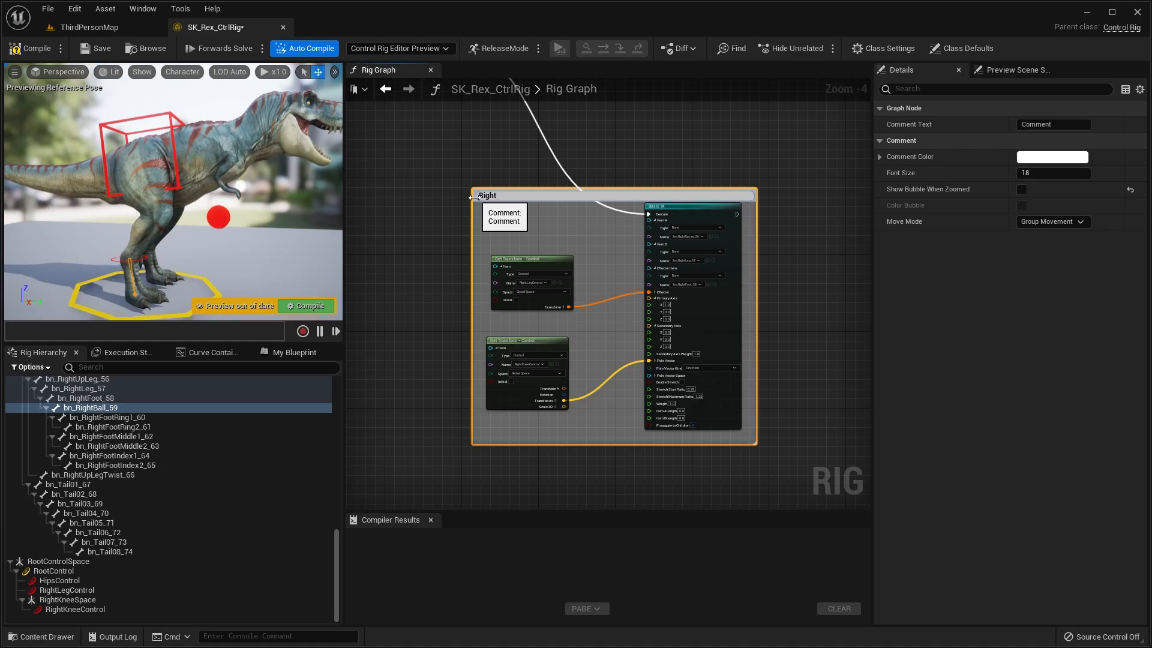
key("Return")
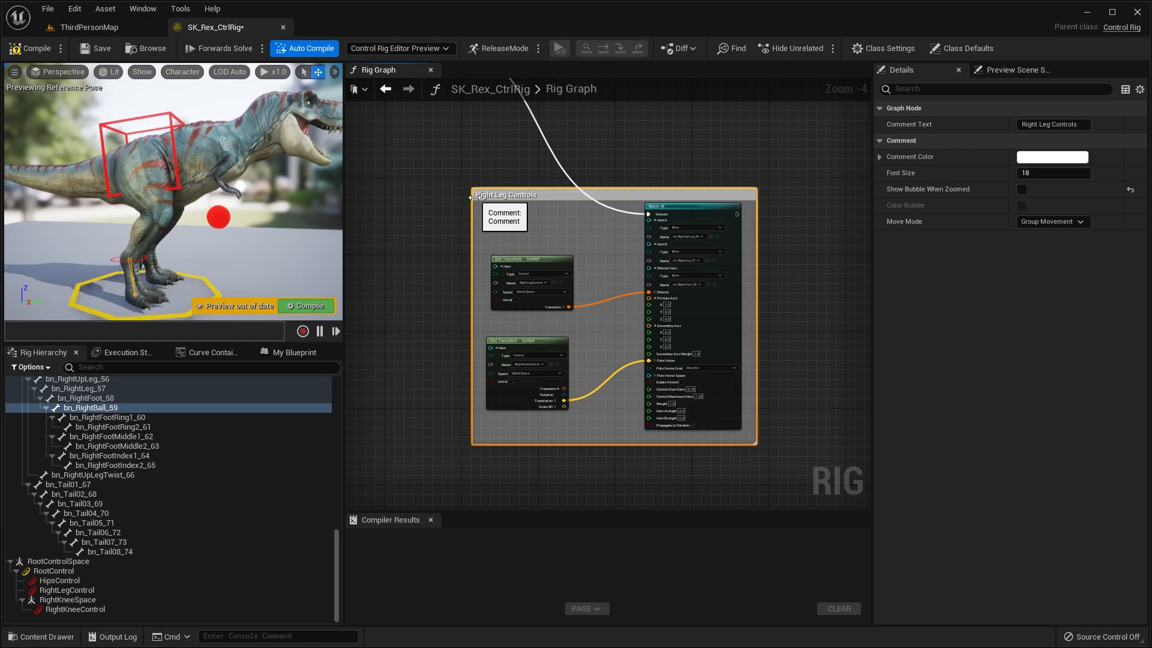
left_click(653, 175)
- Widen the Right Leg Controls comment box to more than double its width and move it farther from the Sequence node
scroll(684, 194, "down", 3)
right_click_drag(734, 238, 643, 237)
scroll(643, 237, "up", 1)
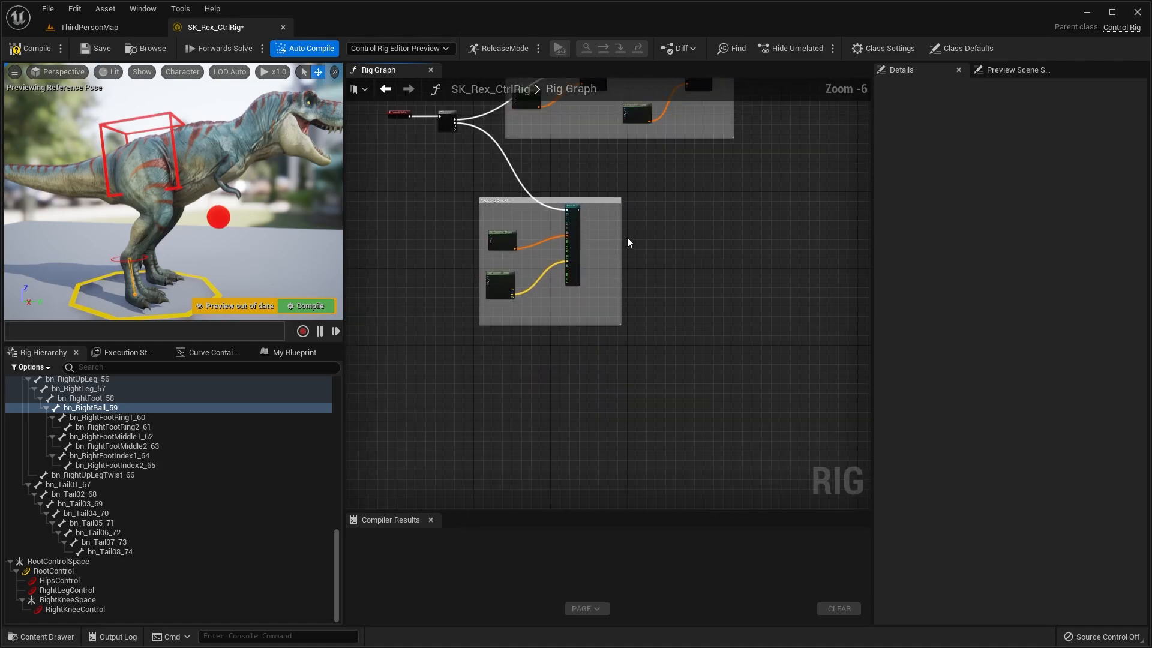
left_click_drag(620, 231, 877, 240)
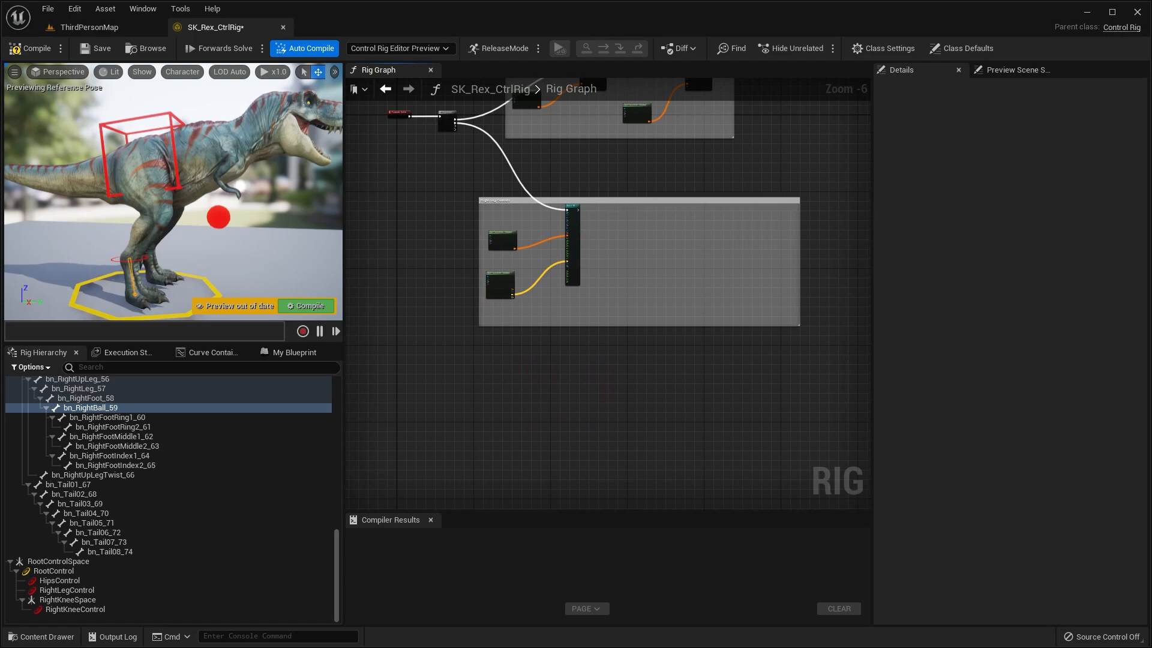
right_click_drag(660, 189, 661, 234)
left_click_drag(640, 247, 717, 230)
left_click(635, 209)
scroll(633, 211, "up", 2)
right_click_drag(633, 215, 816, 228)
scroll(780, 246, "down", 1)
right_click_drag(758, 262, 508, 244)
right_click_drag(602, 238, 744, 264)
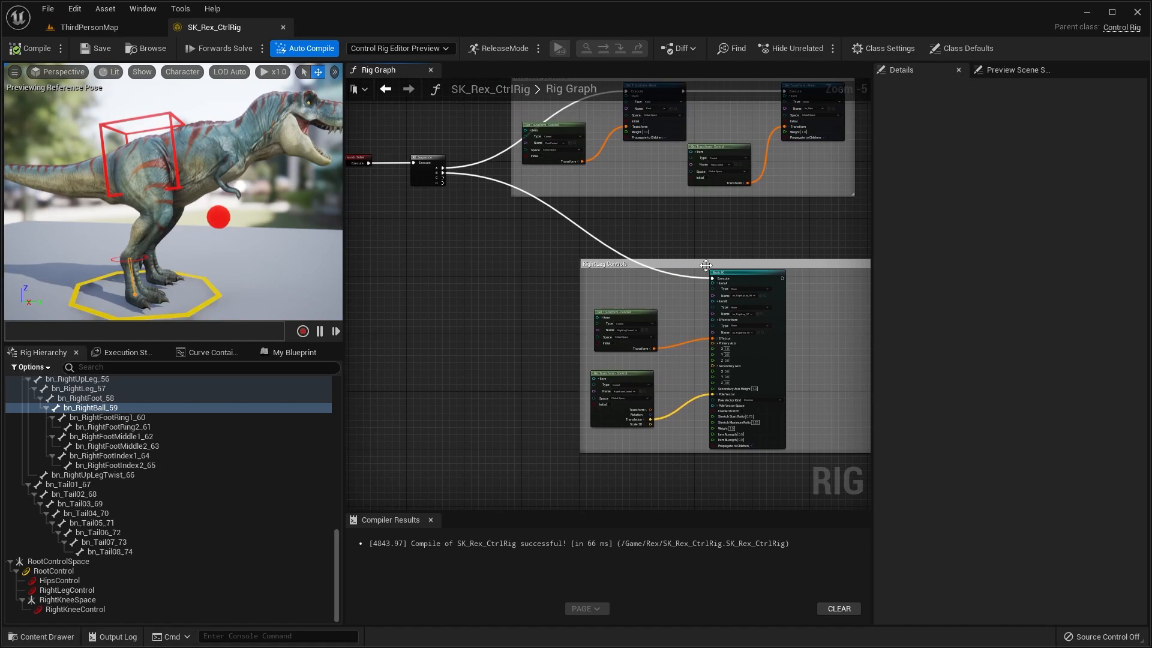
- Add a second Basic IK node in the empty space of the Right Leg Controls comment, beside the existing Basic IK
right_click_drag(288, 150, 224, 157)
right_click_drag(538, 269, 554, 213)
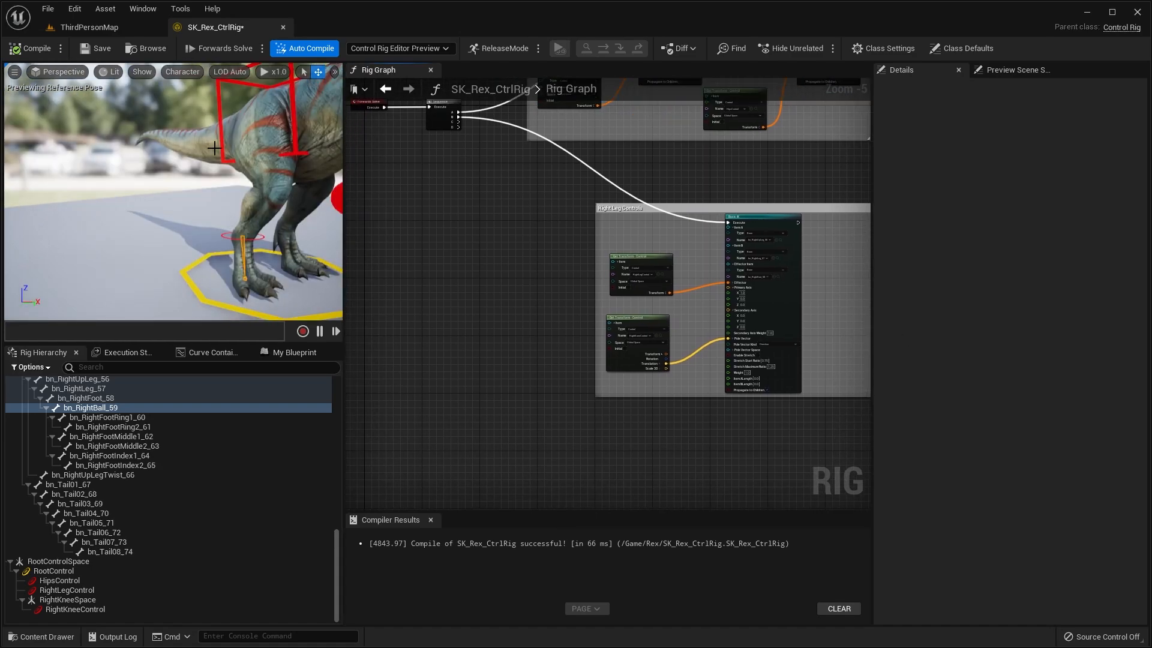
right_click_drag(214, 148, 300, 150)
right_click_drag(599, 243, 609, 288)
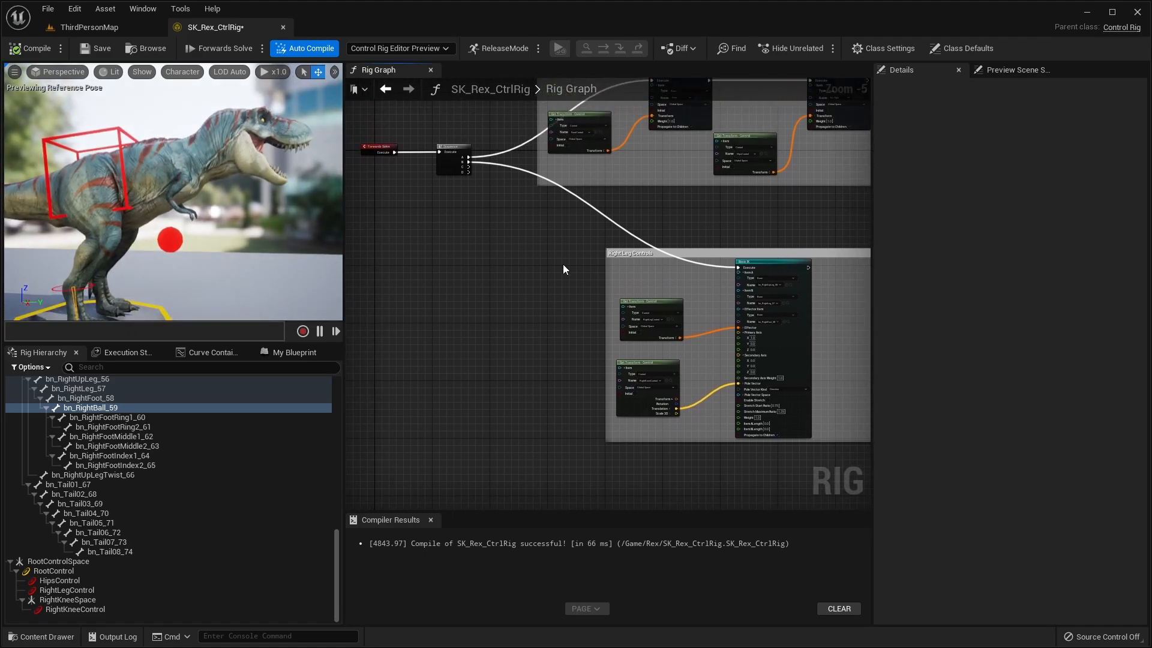
right_click_drag(214, 195, 142, 204)
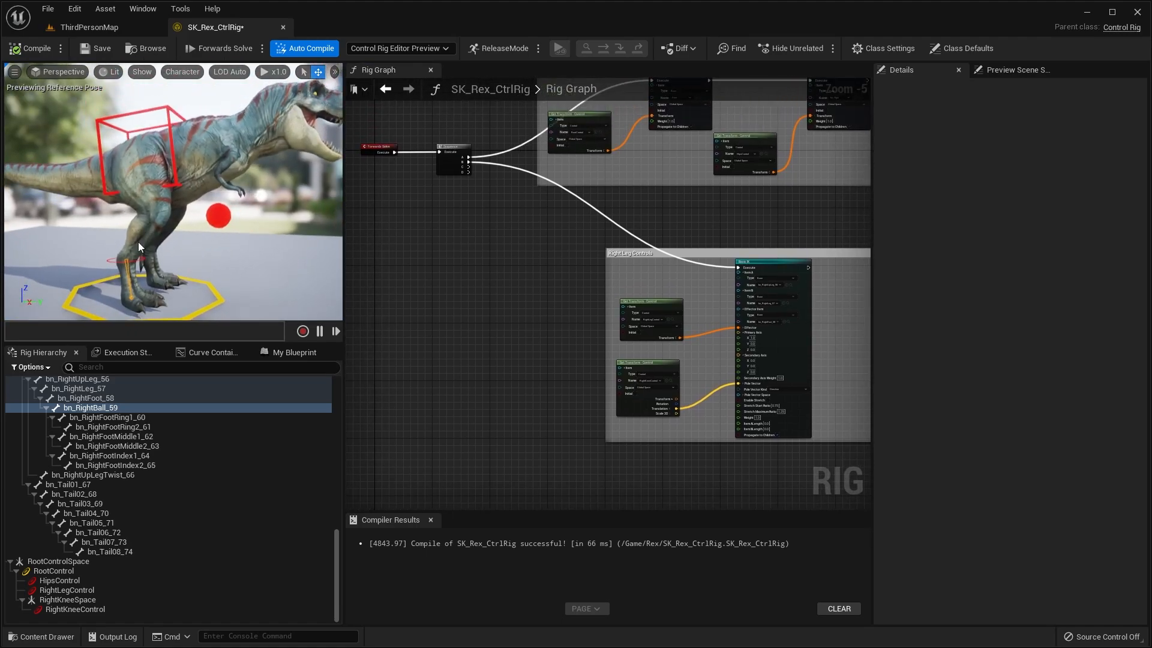
scroll(138, 243, "up", 5)
right_click_drag(752, 289, 529, 246)
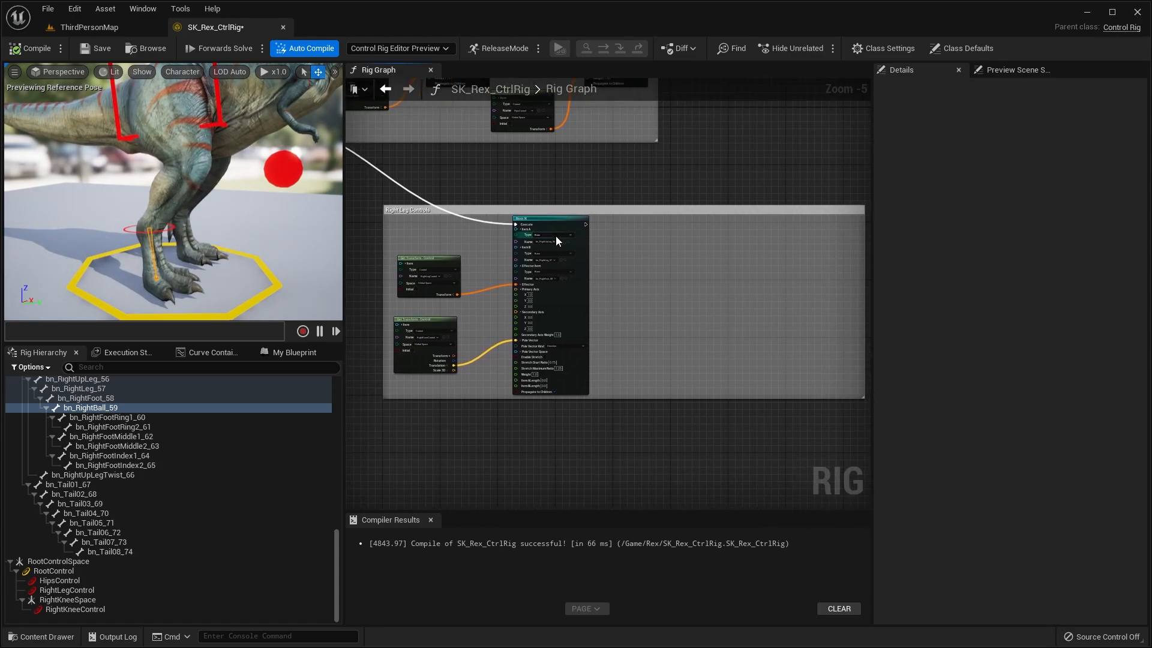
scroll(556, 236, "up", 3)
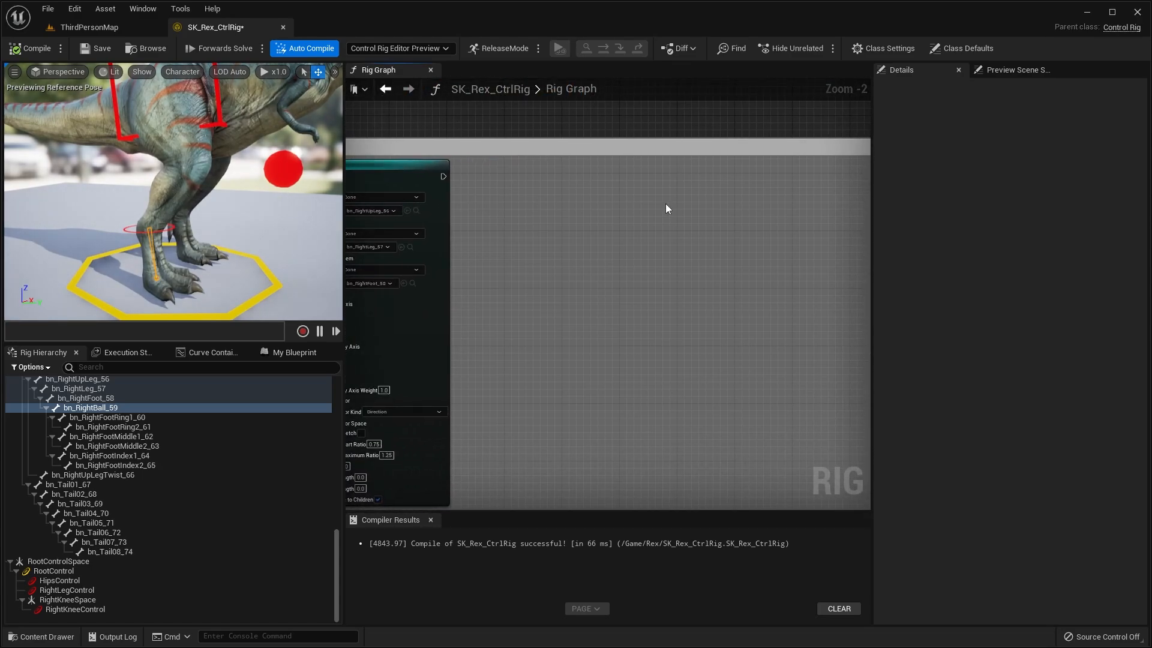
right_click(665, 204)
type("basi")
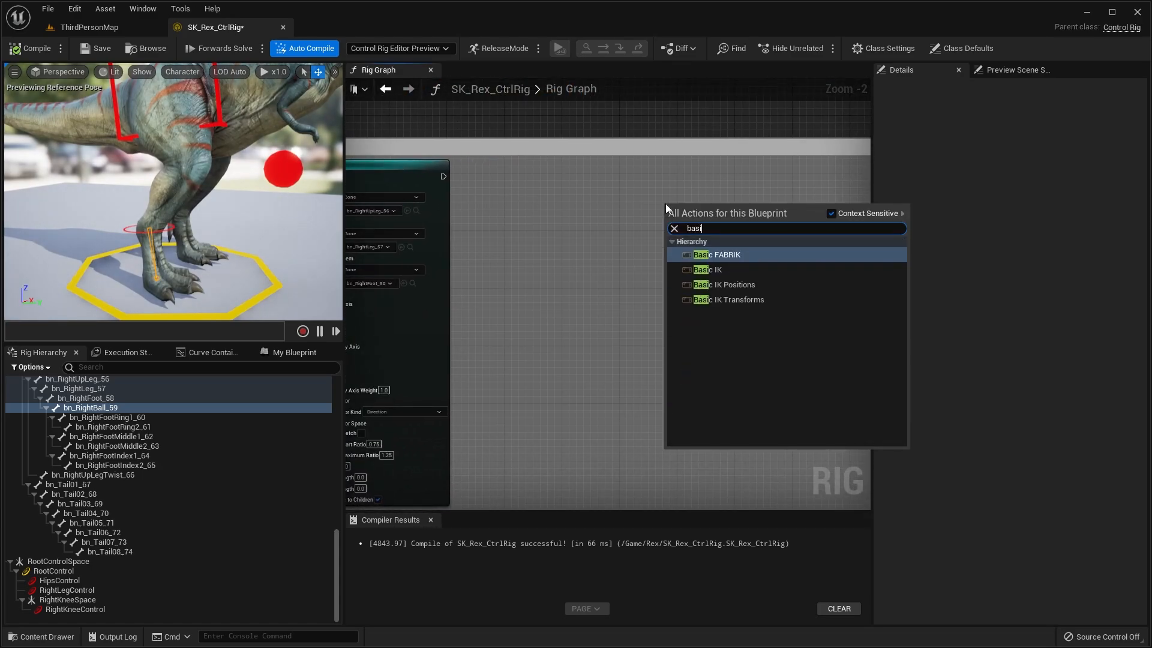
key("Down")
key("Return")
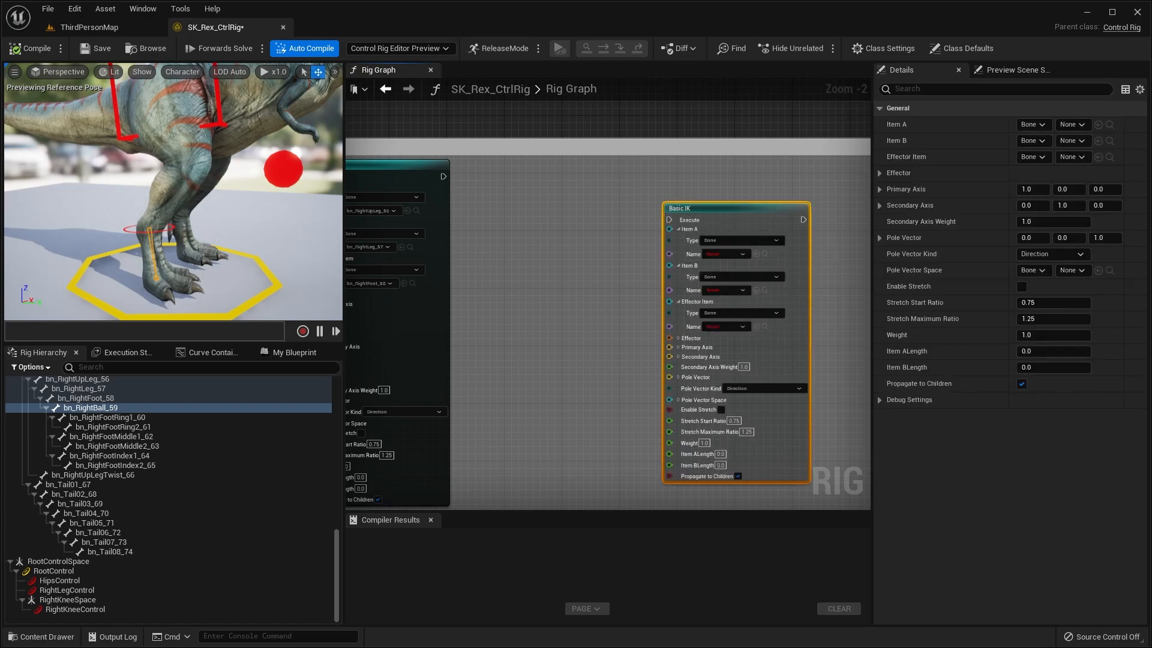
- Set the preview's bone drawing to All Hierarchy
left_click(182, 72)
mouse_move(197, 105)
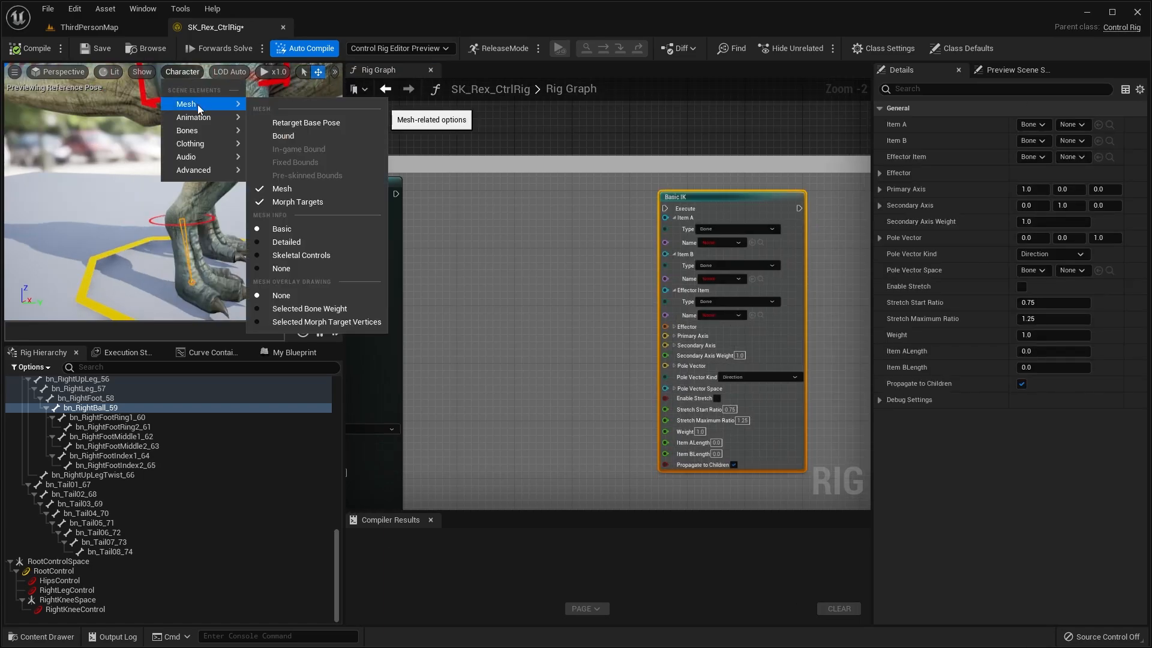
mouse_move(198, 131)
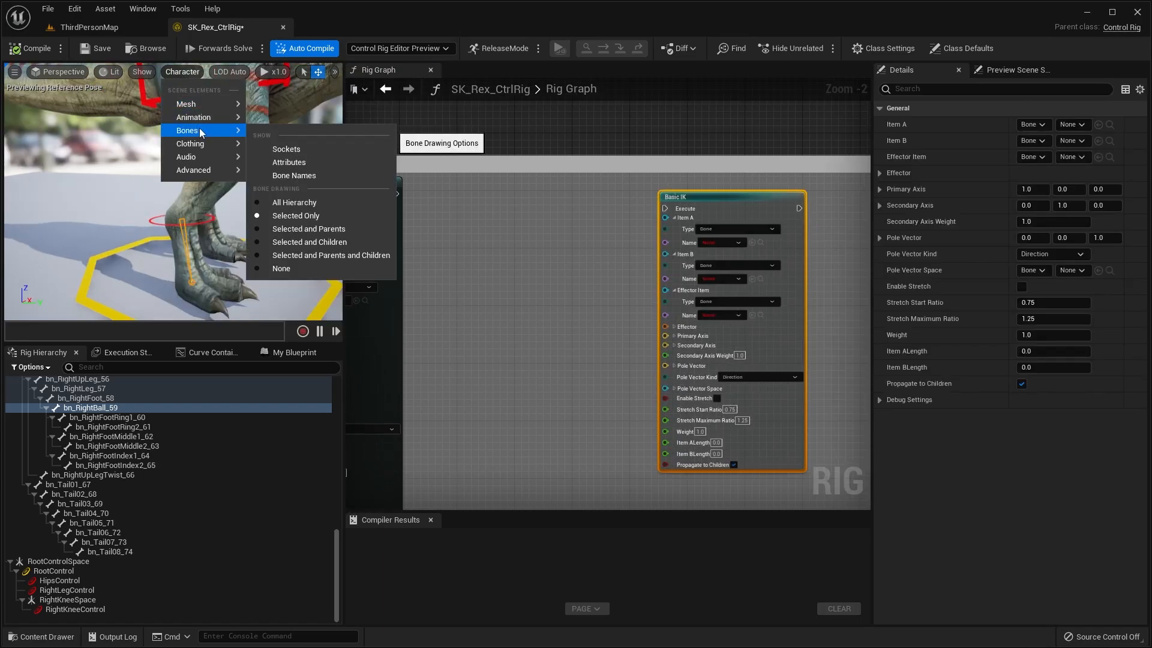
left_click(294, 203)
scroll(581, 201, "down", 1)
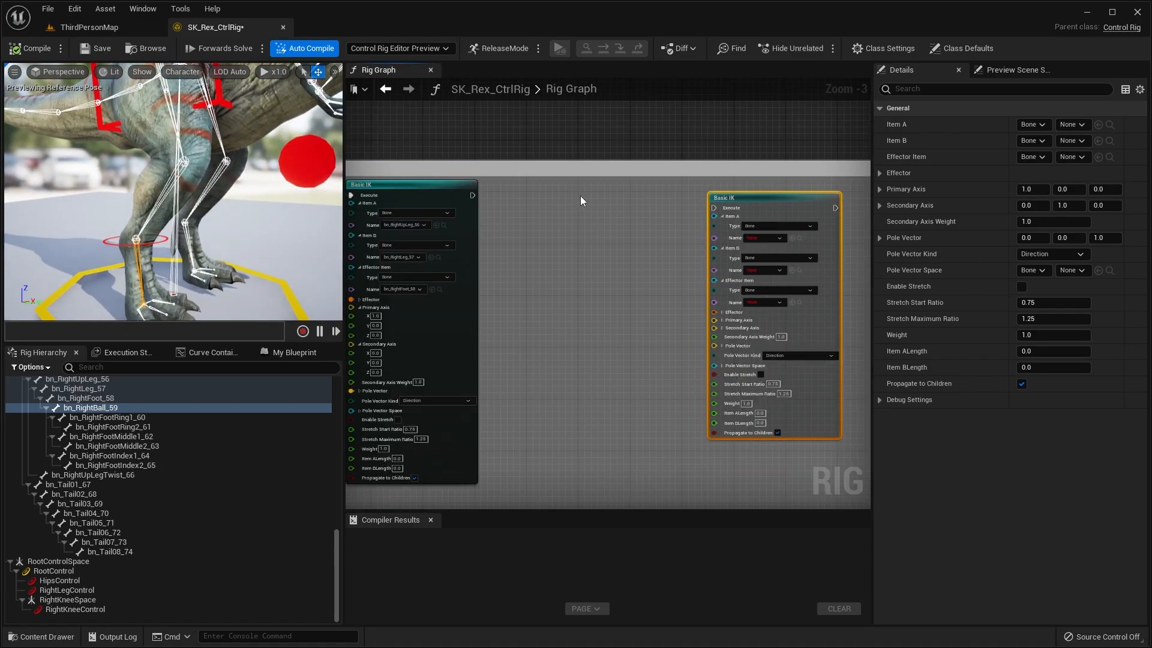
- Compare the bones assigned in the first Basic IK node with the right leg's bone chain in the preview
right_click_drag(580, 197, 622, 208)
scroll(432, 243, "up", 1)
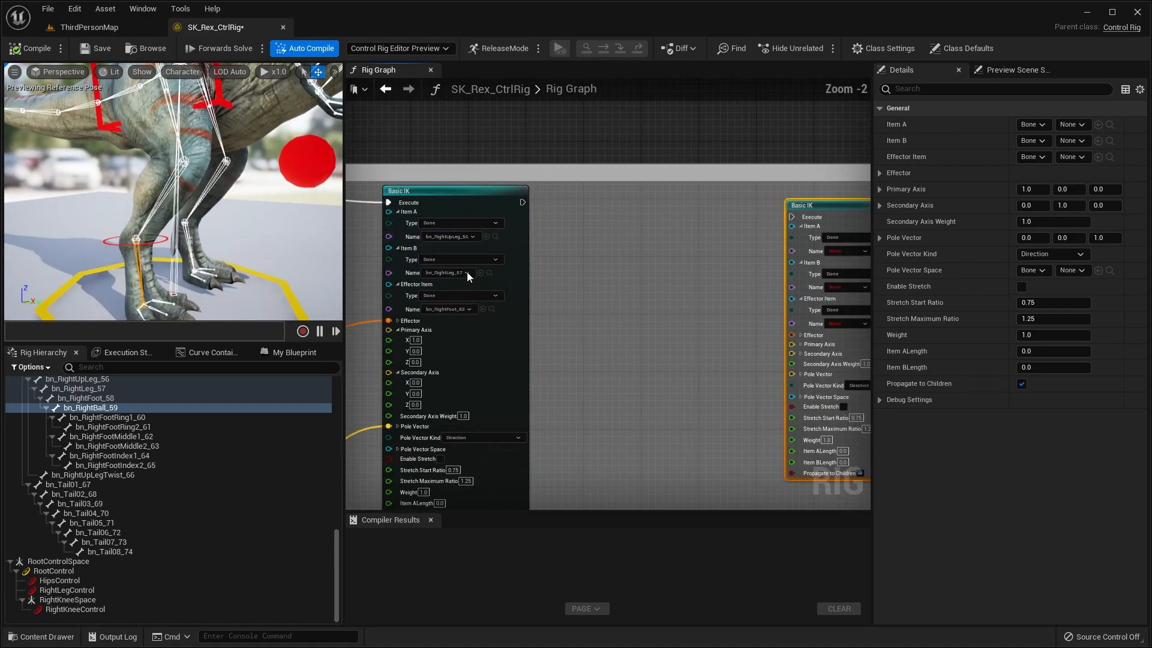
right_click_drag(797, 243, 712, 238)
right_click_drag(230, 154, 228, 191)
right_click_drag(607, 277, 695, 280)
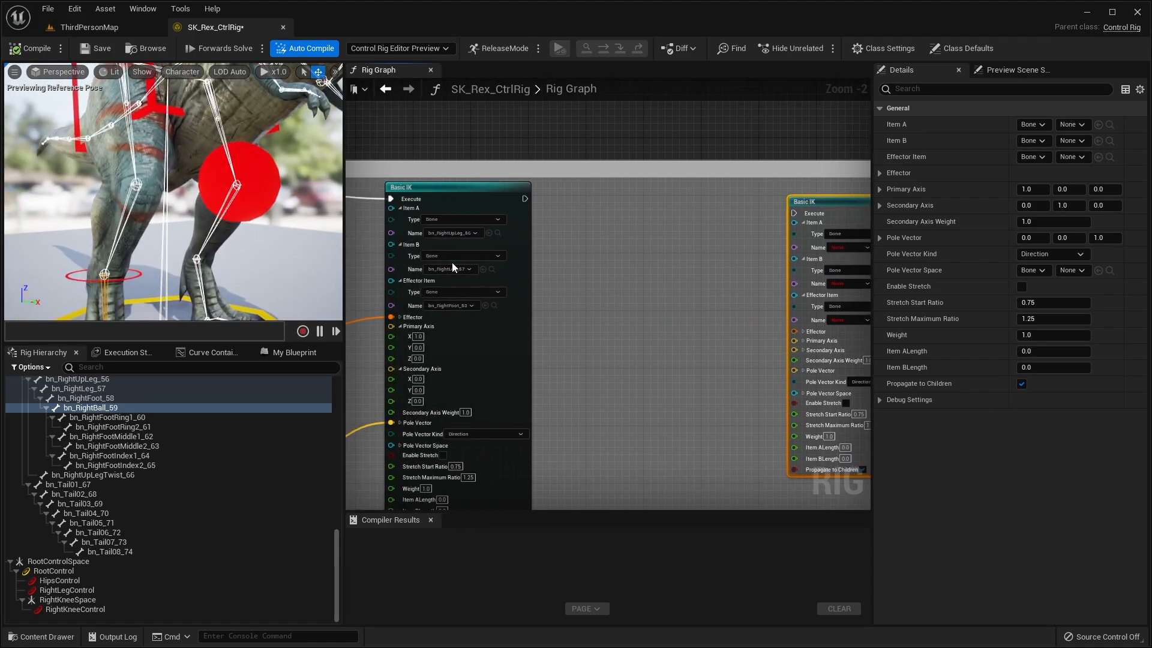
right_click_drag(109, 250, 111, 270)
right_click_drag(743, 263, 642, 273)
scroll(750, 248, "up", 2)
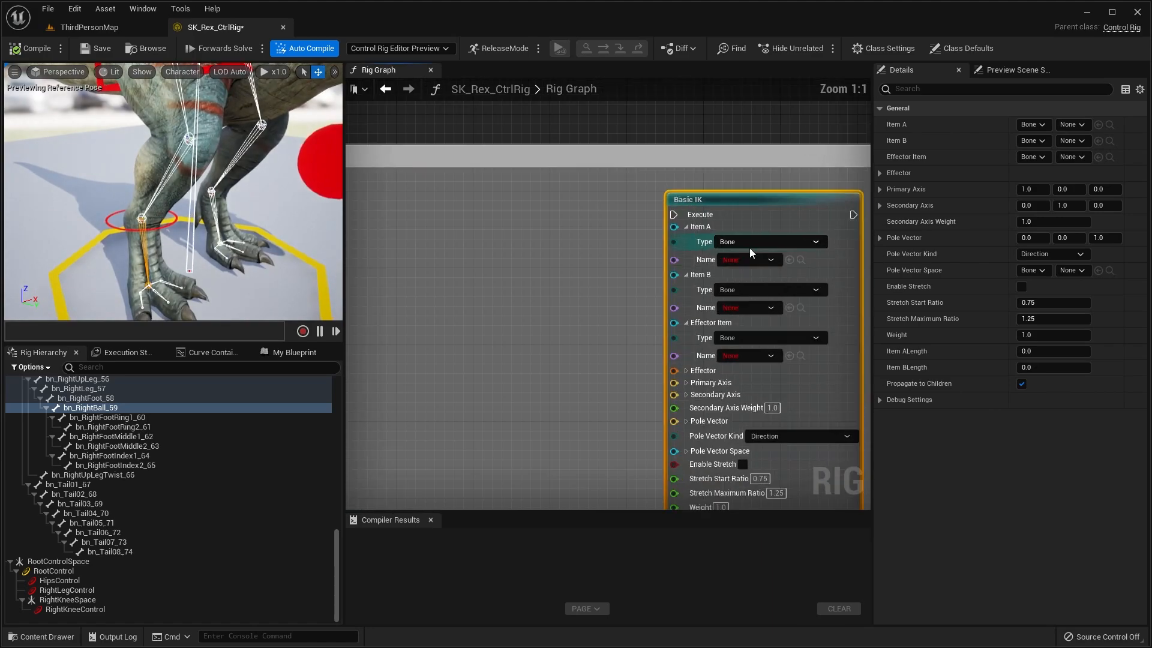
- Identify the right leg bone in the preview and set the new Basic IK node's Item A to bn_RightLeg_57
left_click(167, 176)
left_click(147, 241)
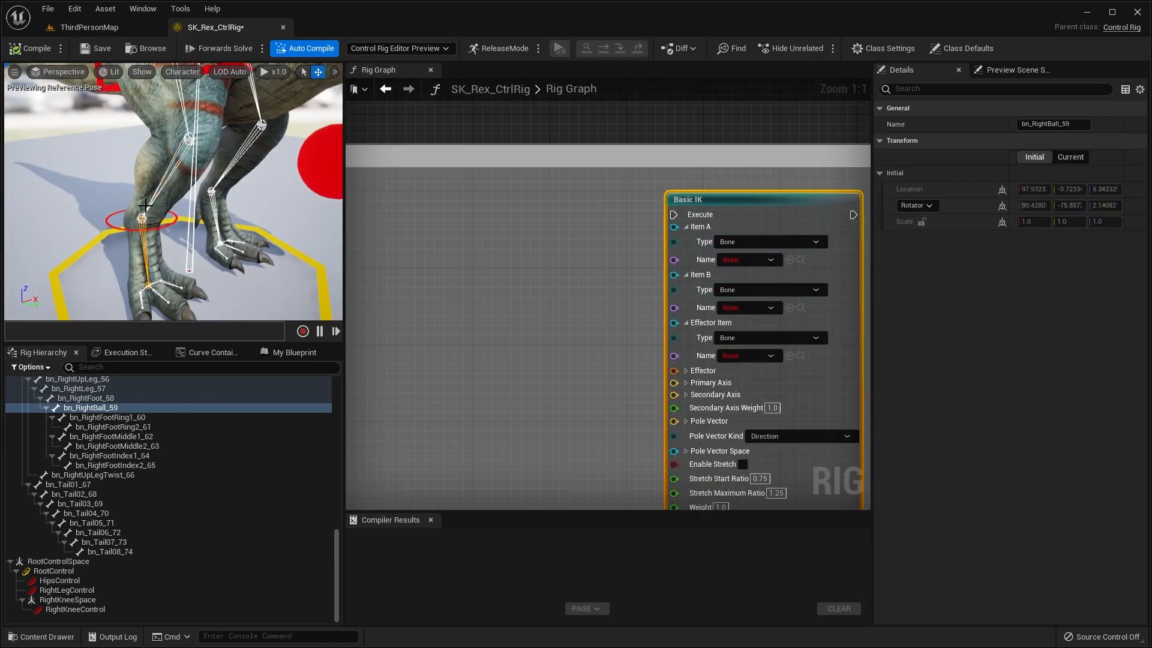
key("d")
right_click_drag(178, 198, 162, 163)
left_click(158, 174)
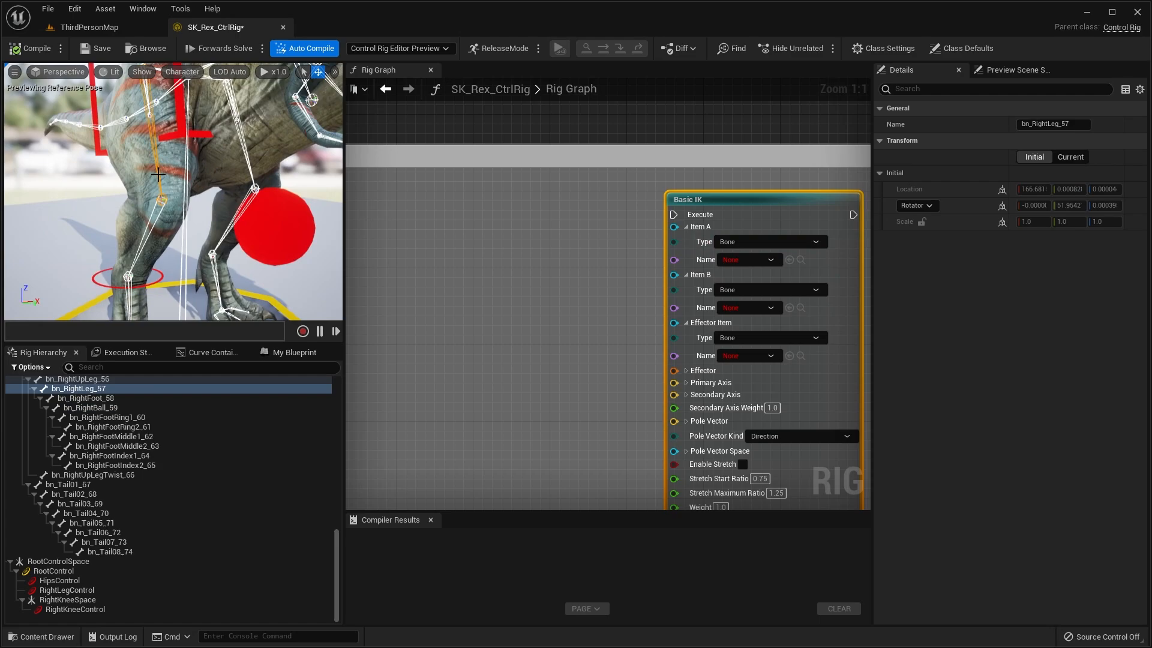
right_click_drag(159, 203, 147, 130)
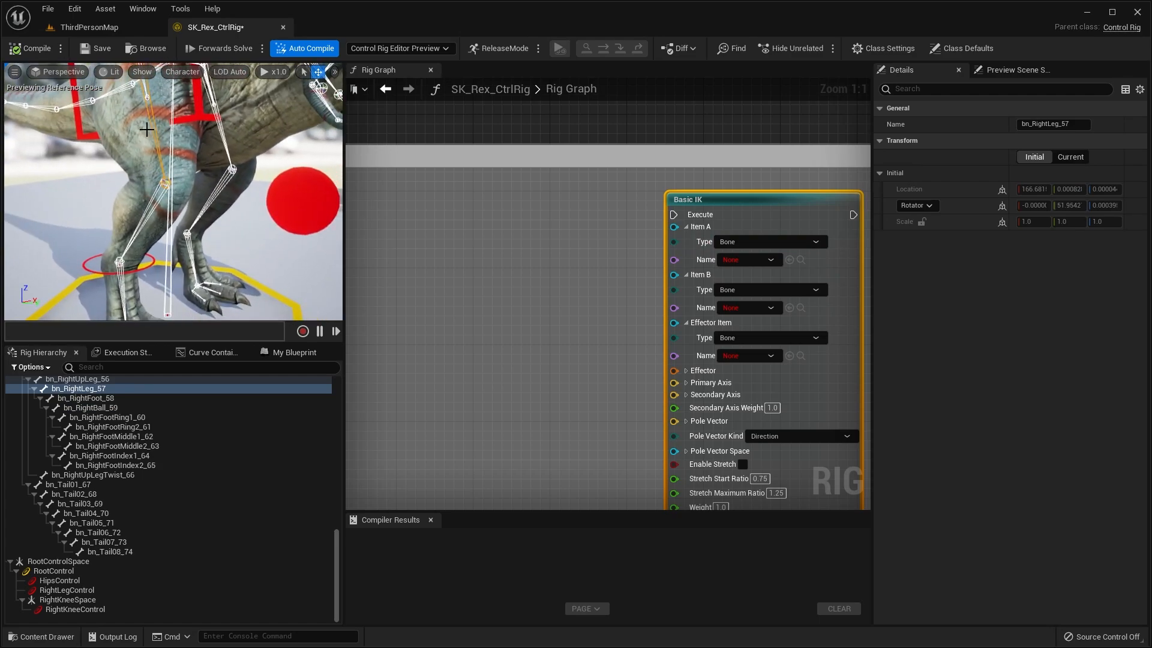
left_click(753, 260)
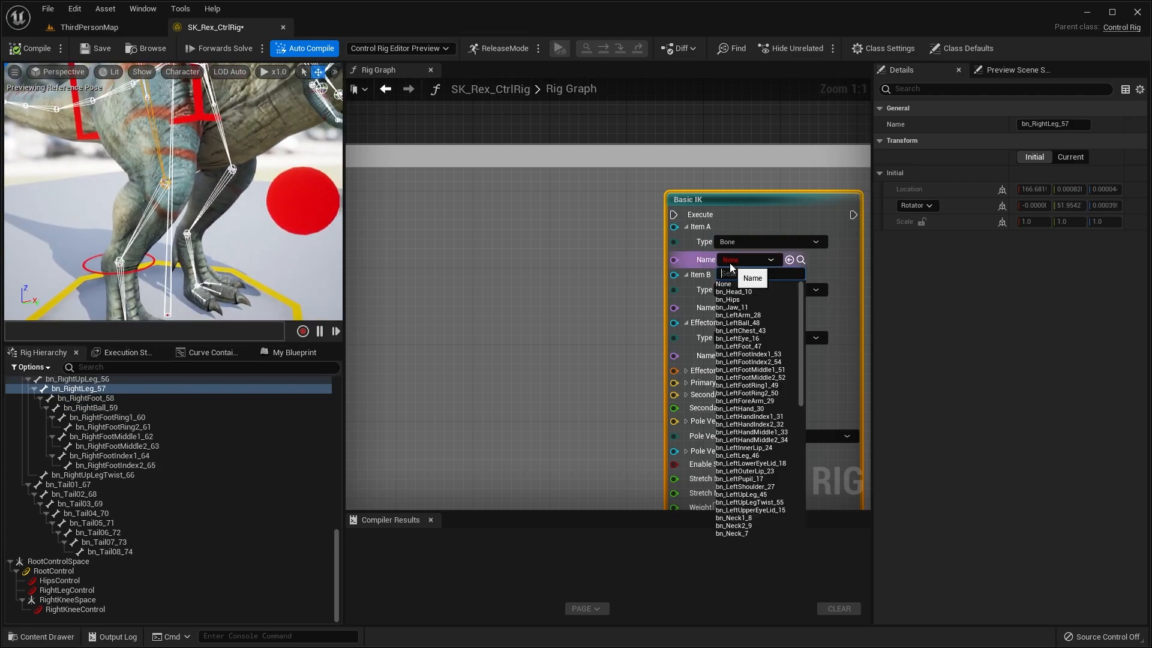
type("57")
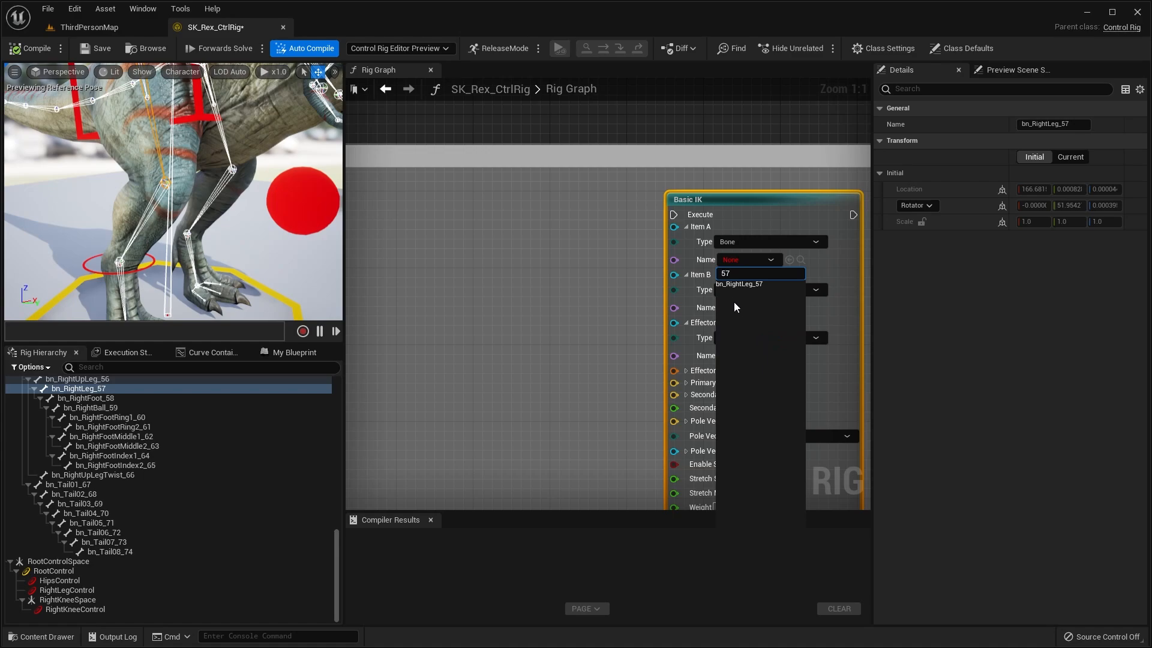
left_click(744, 284)
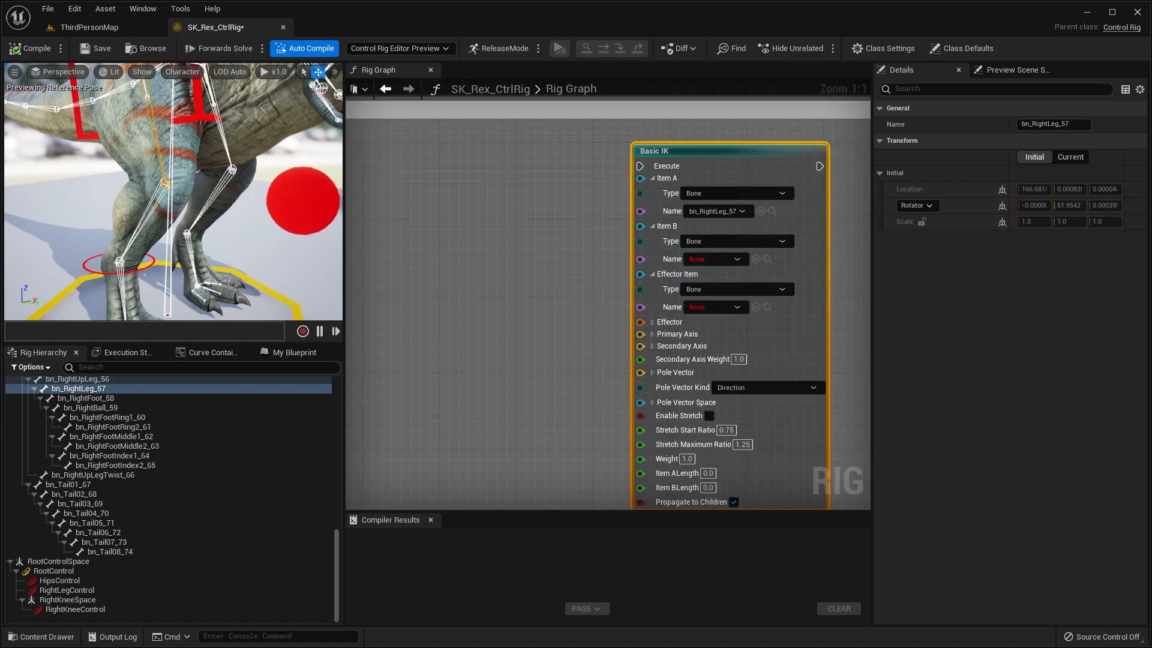
- Select the right foot bone in the preview and set the new Basic IK node's Item B to bn_RightFoot_58
left_click(142, 213)
left_click(145, 215)
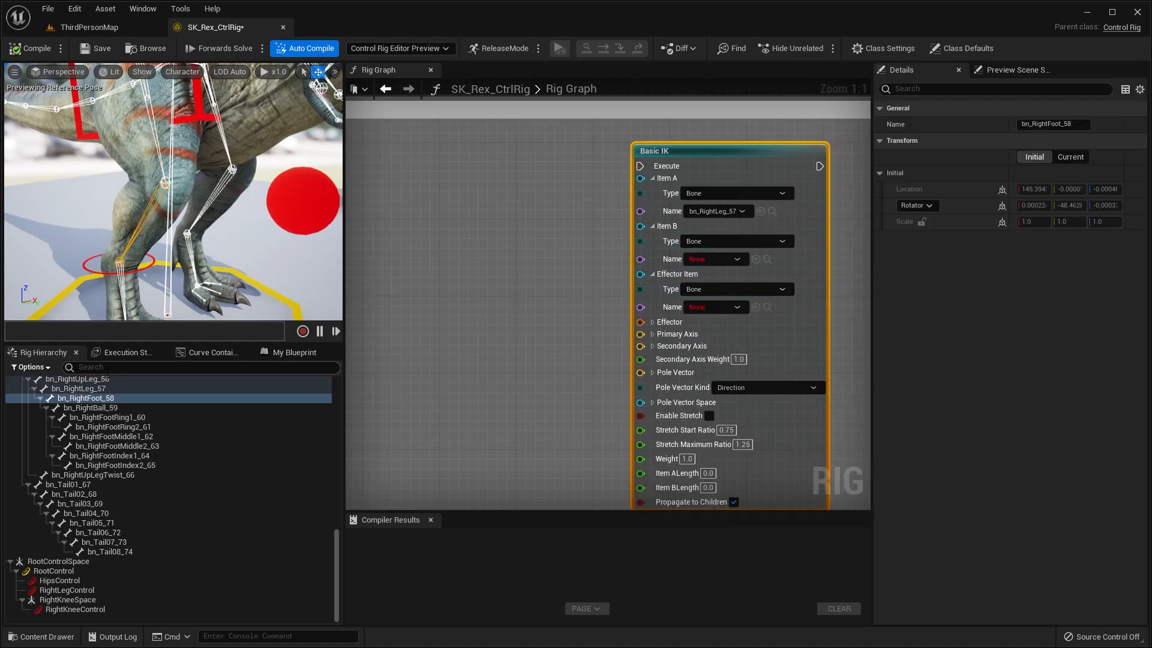
left_click(700, 260)
type("56")
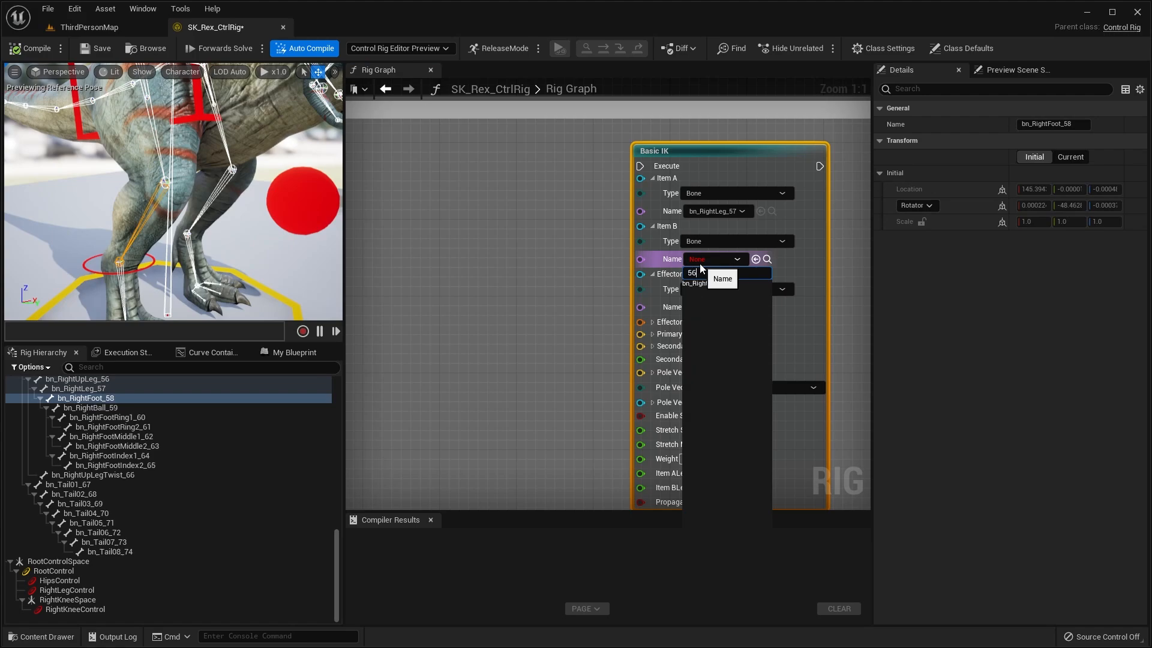
key("BackSpace")
type("8")
left_click(721, 285)
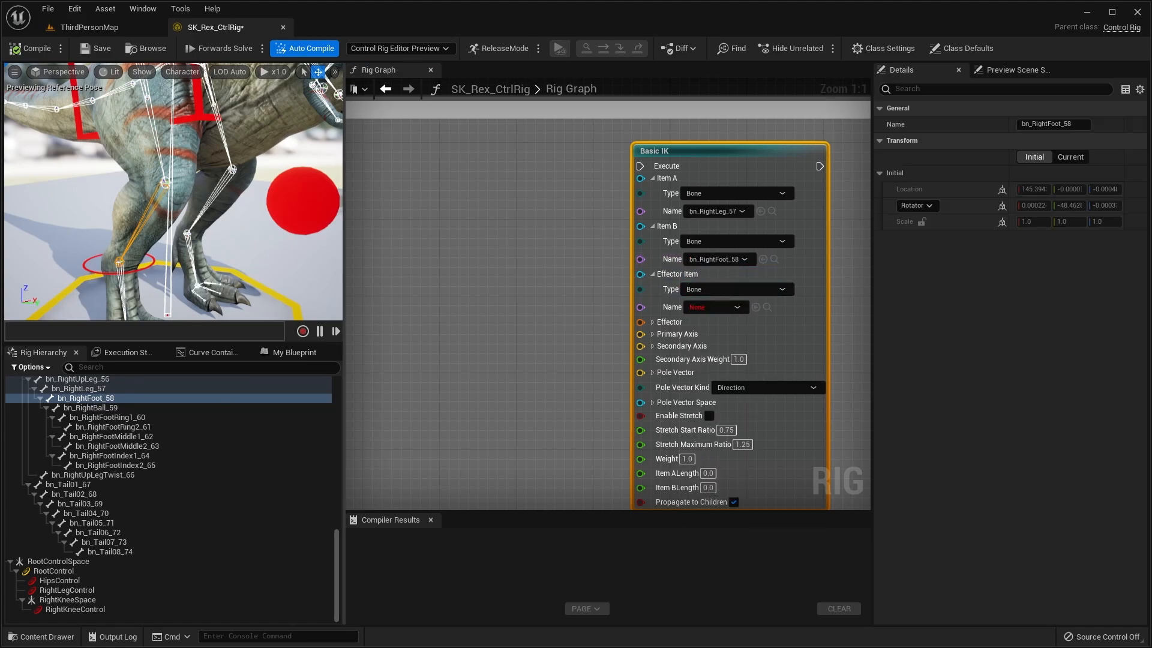
- Select the right ball bone, set the new Basic IK node's Effector Item to bn_RightBall_59, and compile the rig
middle_click_drag(233, 225, 195, 178)
left_click(195, 180)
left_click(189, 177)
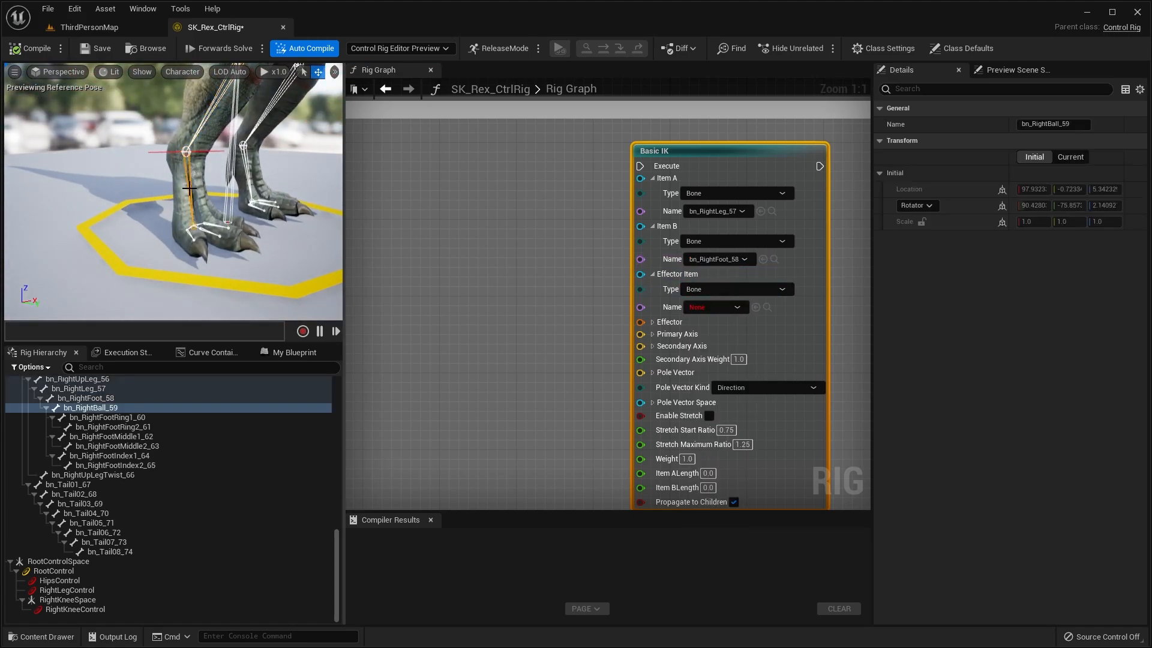
right_click_drag(163, 278, 178, 252)
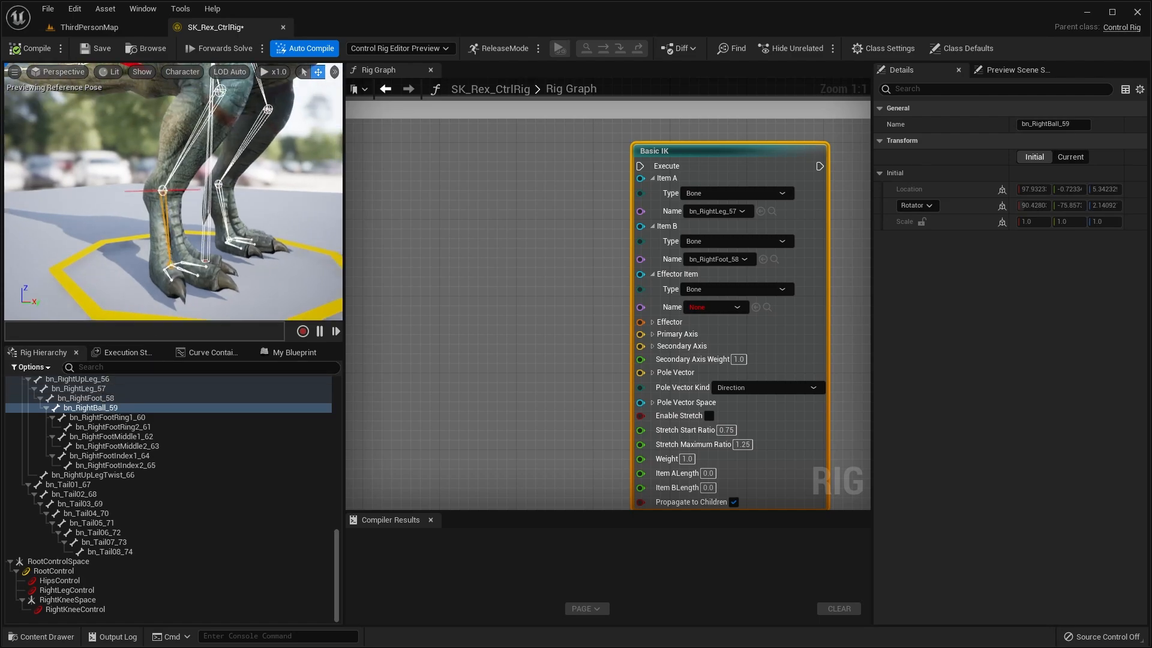
left_click(716, 307)
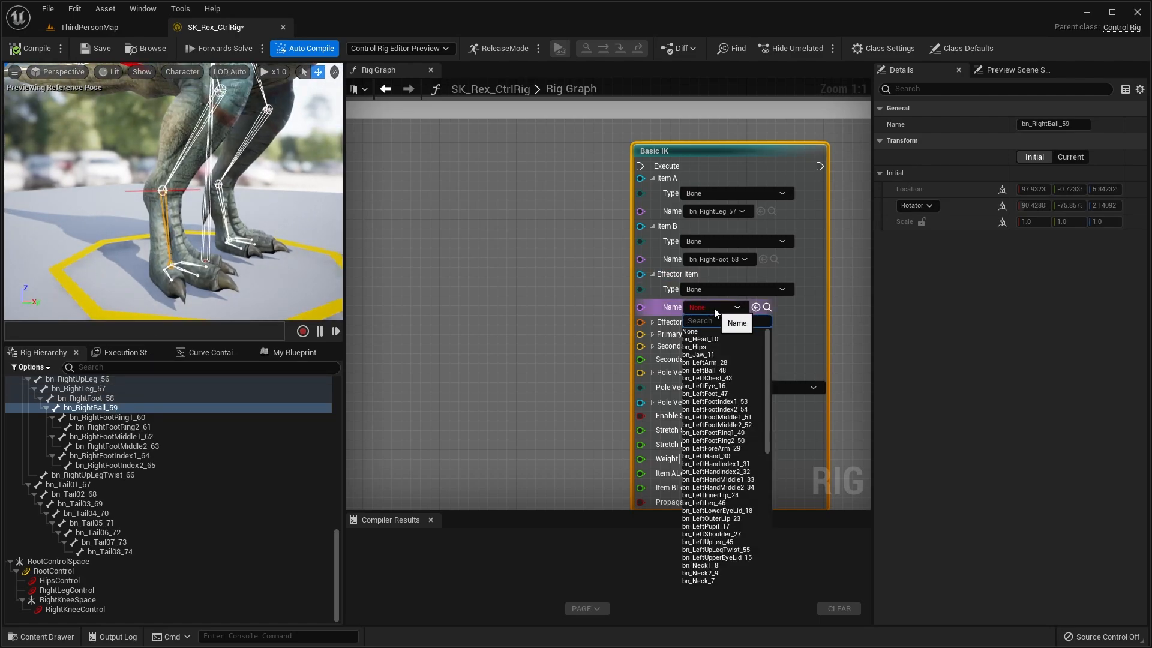
type("rightball")
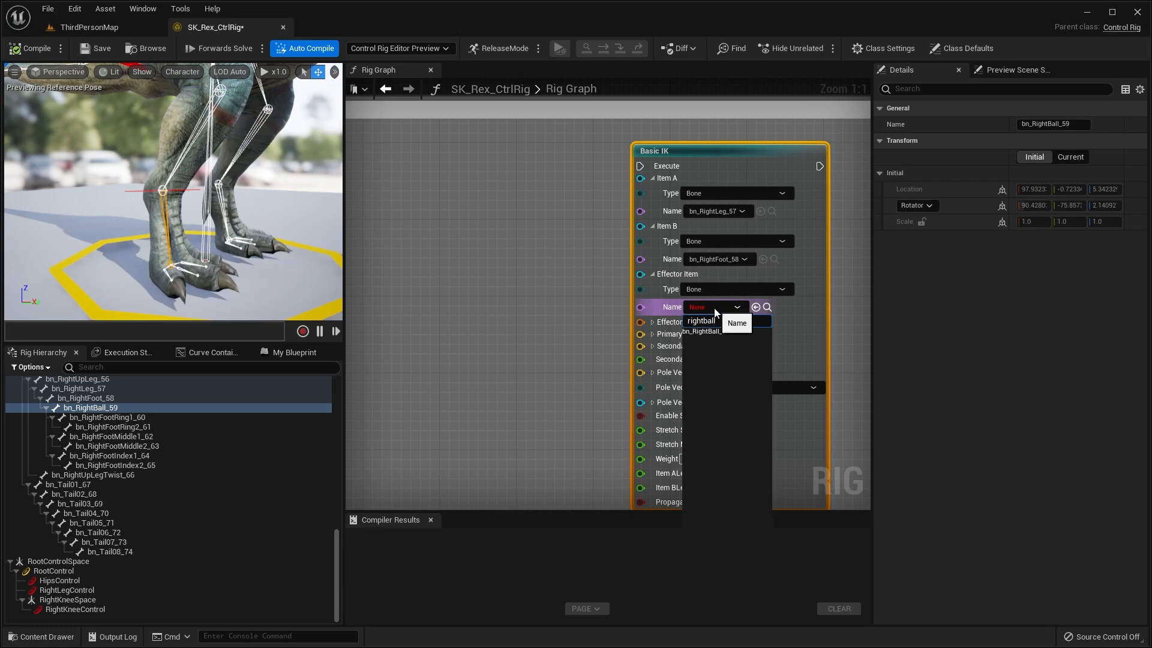
left_click(736, 332)
left_click(28, 51)
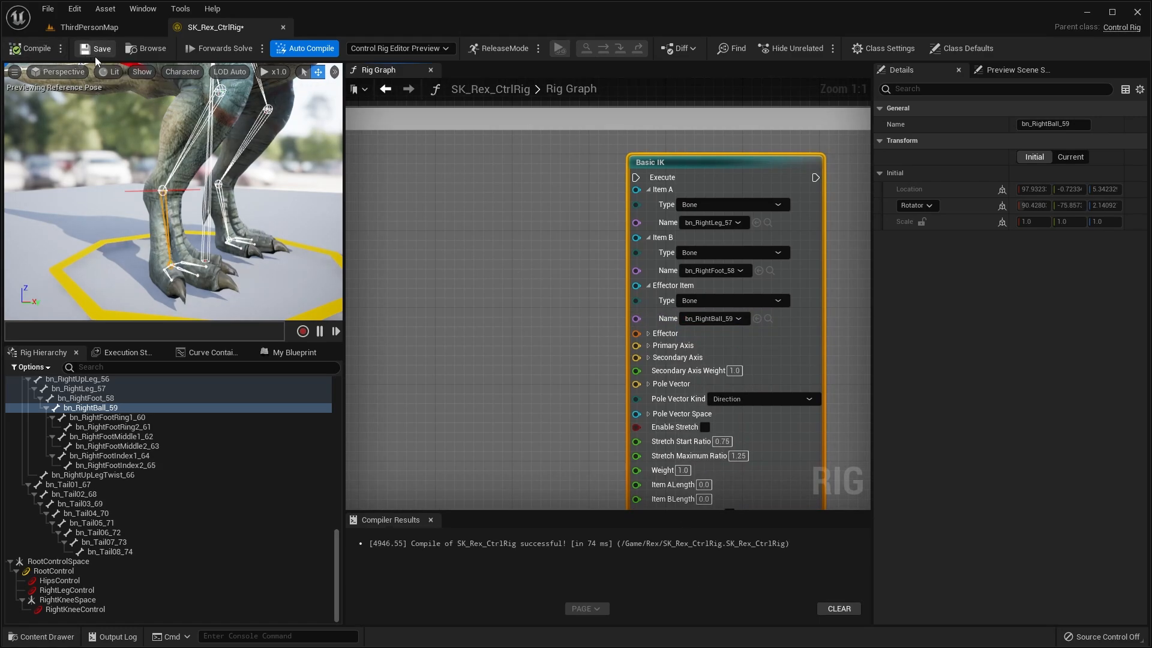
- Compare the first Basic IK's Item A, Item B and Effector Item with the right upper leg, leg and foot bones in the preview
scroll(507, 202, "down", 3)
right_click_drag(262, 168, 264, 132)
right_click_drag(445, 224, 524, 226)
mouse_move(264, 180)
left_mouse_down("alt")
mouse_move(216, 180)
mouse_move(288, 174)
mouse_move(264, 180)
left_mouse_up("alt")
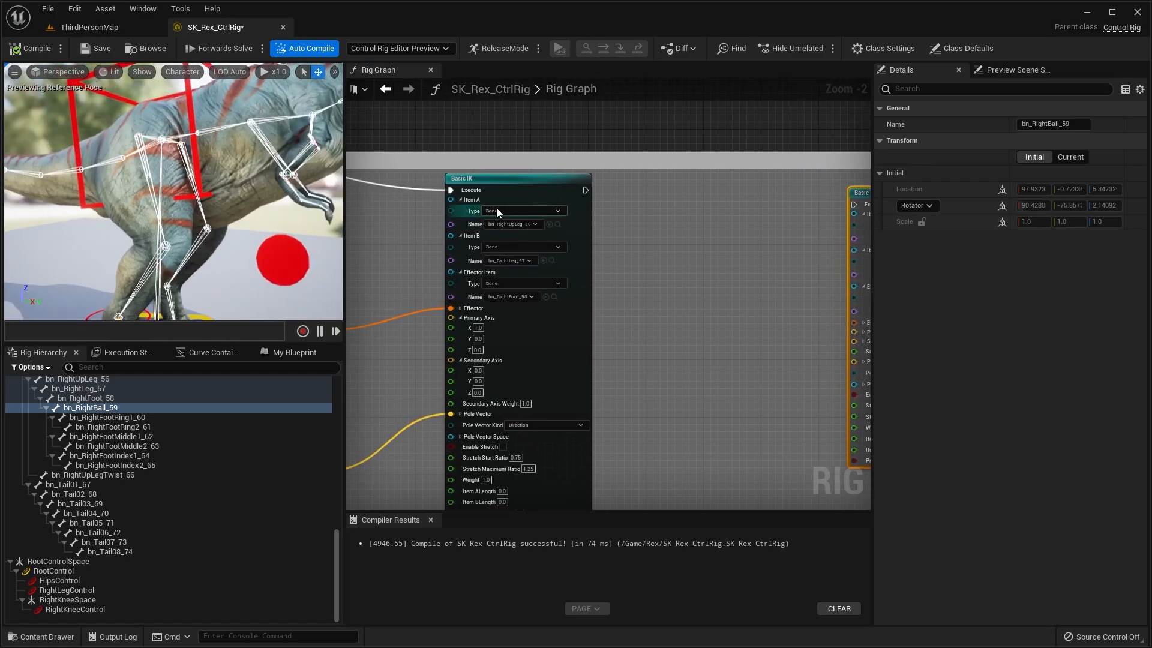
left_click(163, 137)
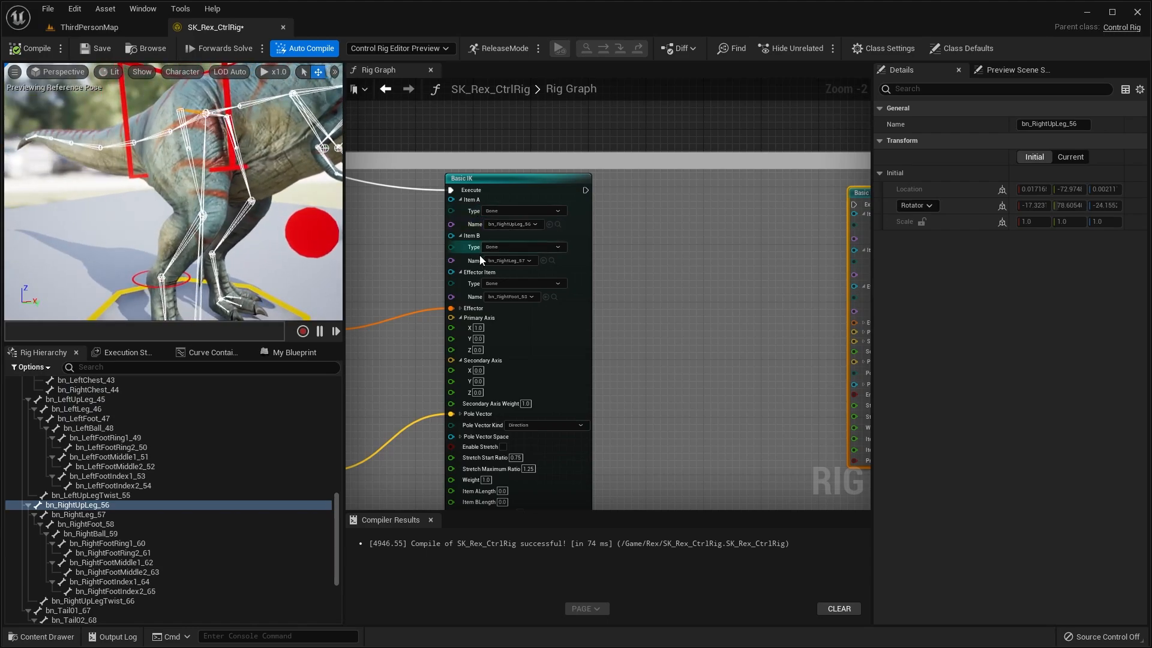
scroll(480, 255, "up", 2)
left_click(193, 162)
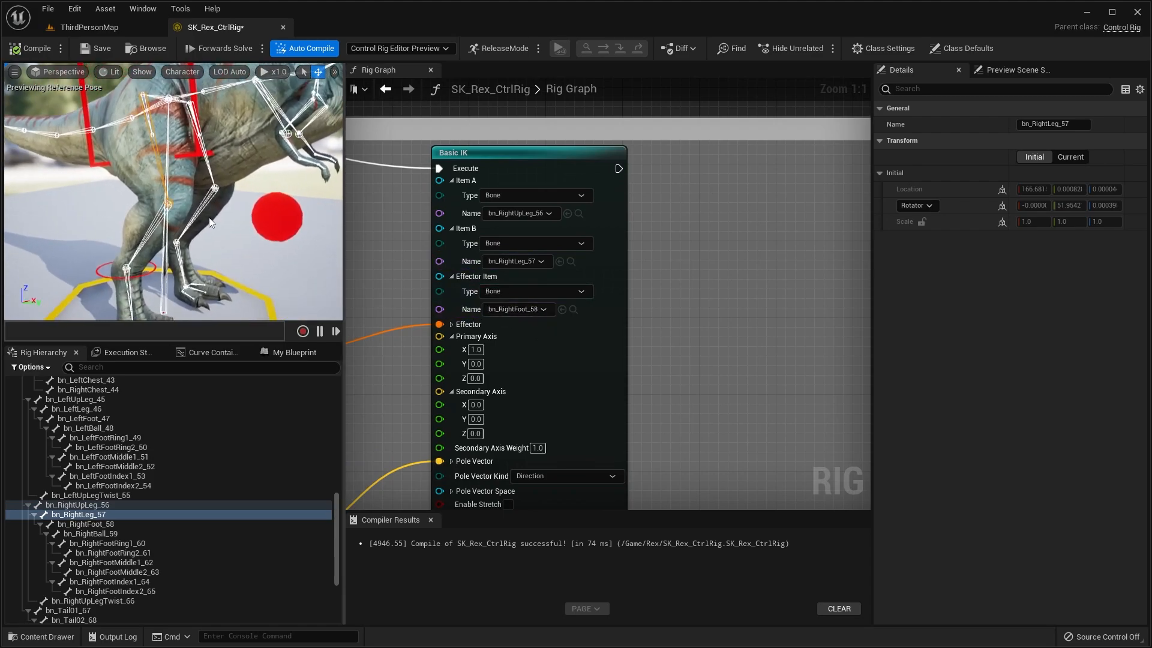
left_click(157, 207)
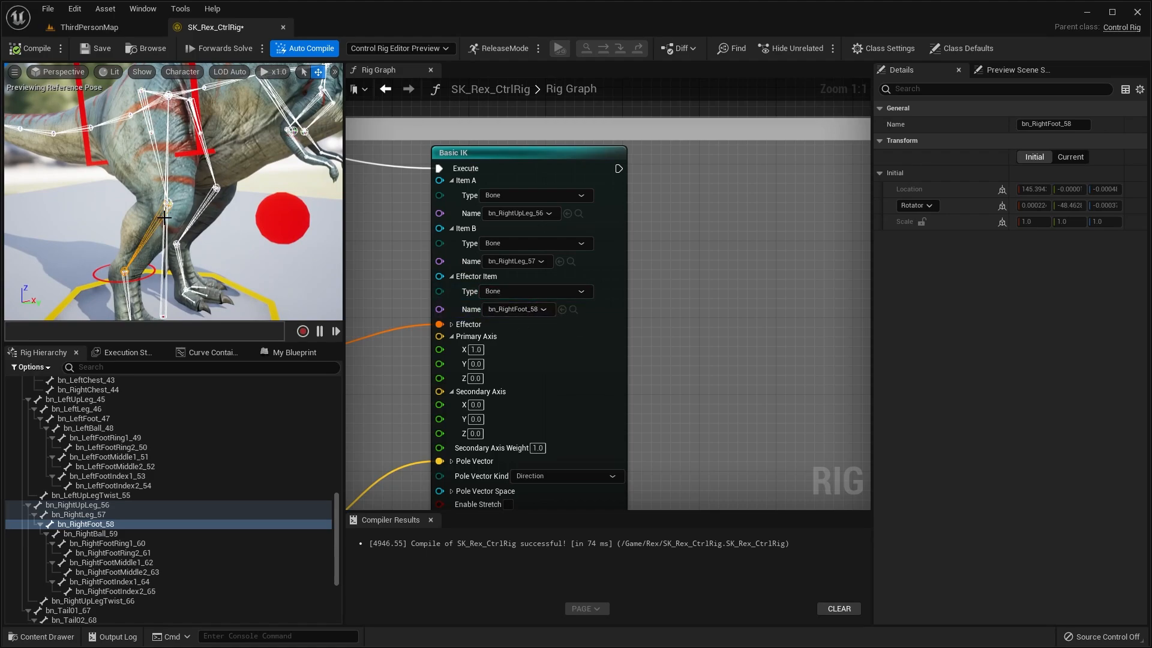
scroll(165, 218, "down", 4)
middle_click_drag(164, 217, 168, 232)
scroll(225, 232, "up", 6)
scroll(730, 263, "down", 3)
- Review the second Basic IK's bones against the first node's Get Transform connections and the right ball bone in the preview
right_click_drag(731, 263, 557, 235)
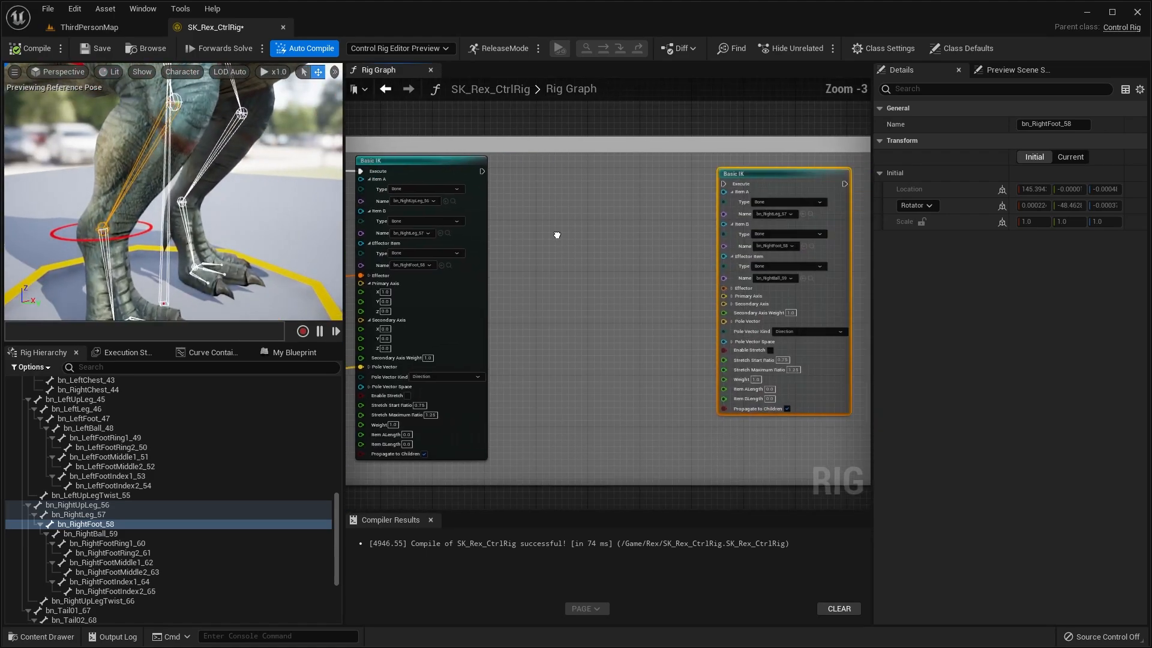
scroll(168, 109, "down", 3)
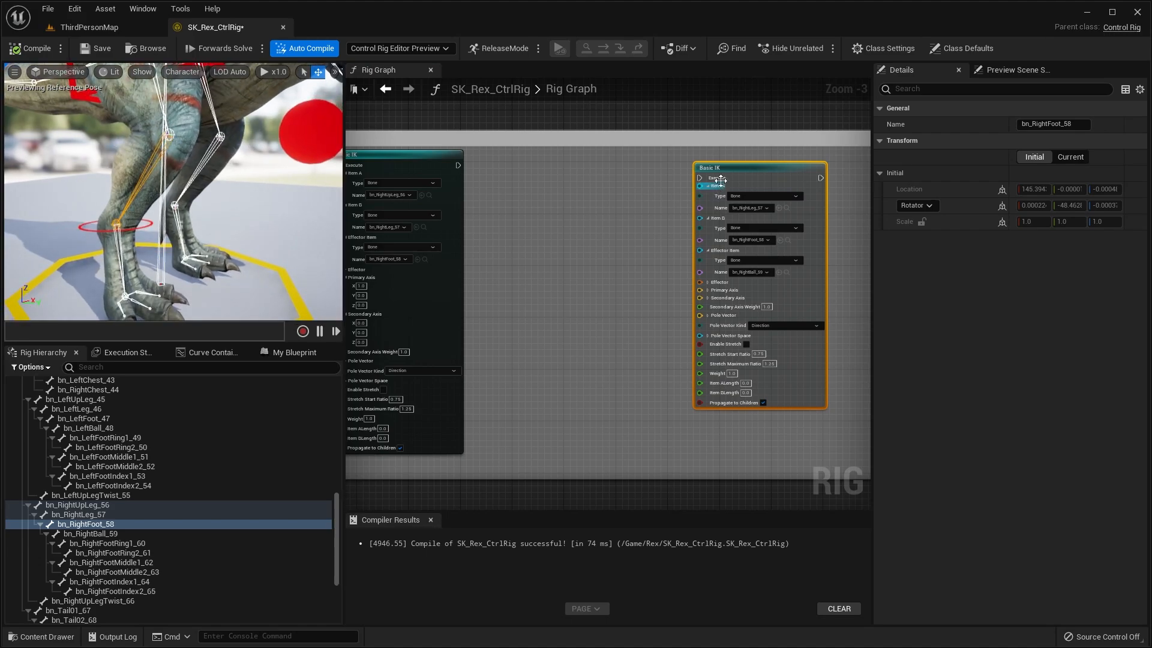
scroll(755, 209, "up", 3)
scroll(243, 195, "up", 3)
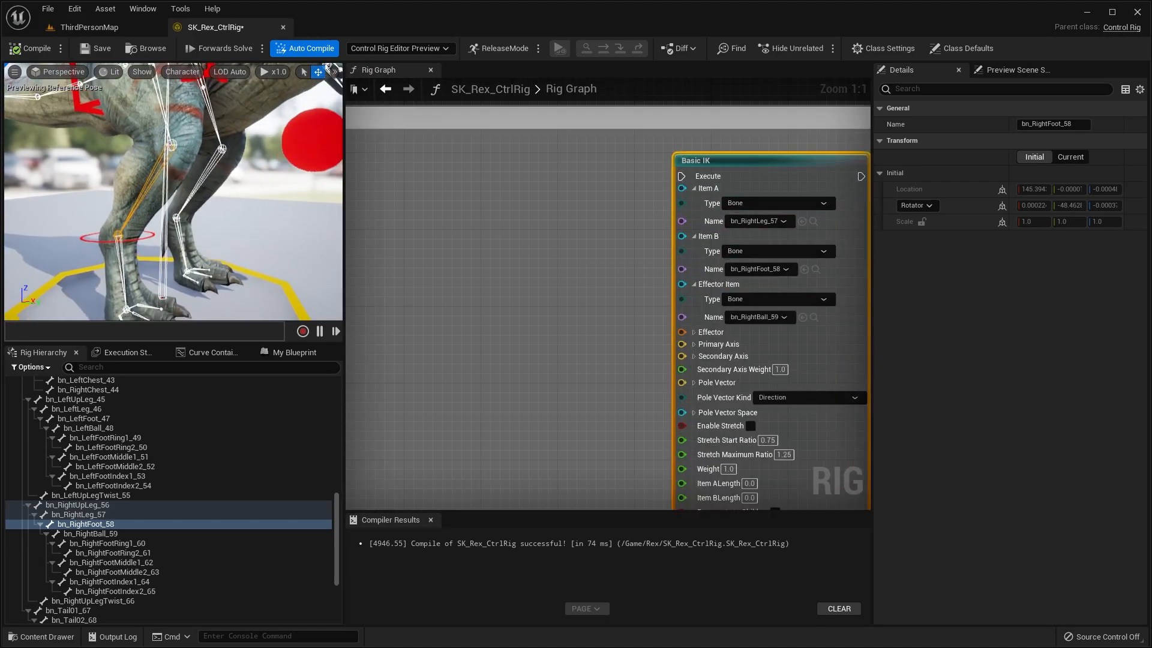
scroll(734, 307, "down", 3)
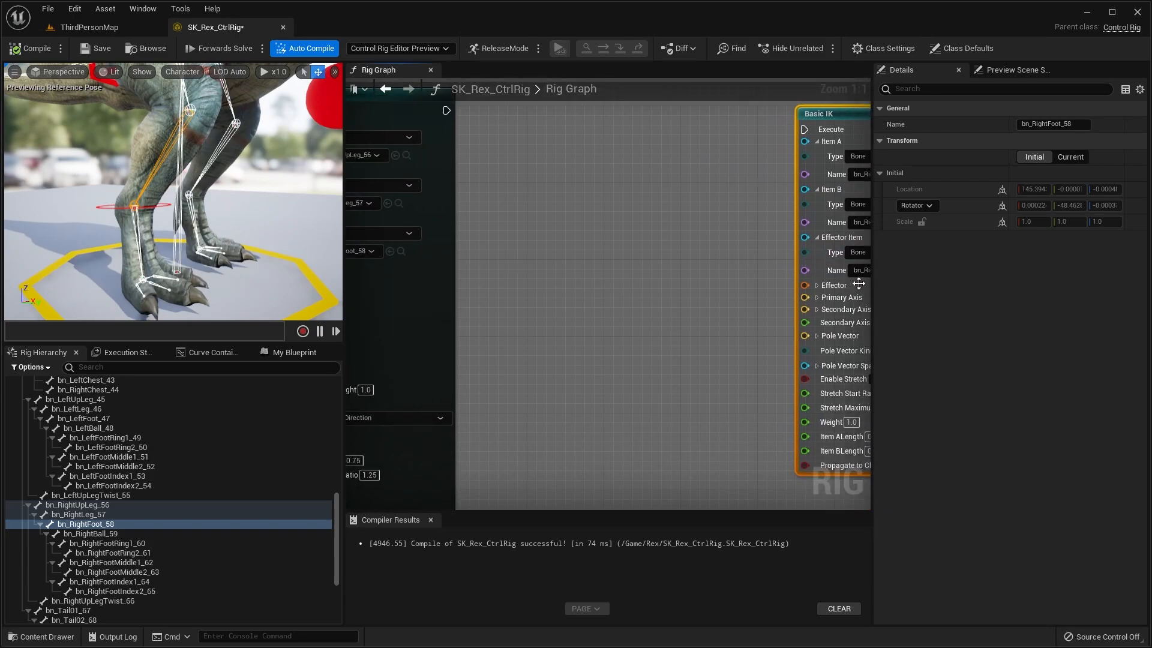
left_click(804, 290)
scroll(803, 294, "up", 3)
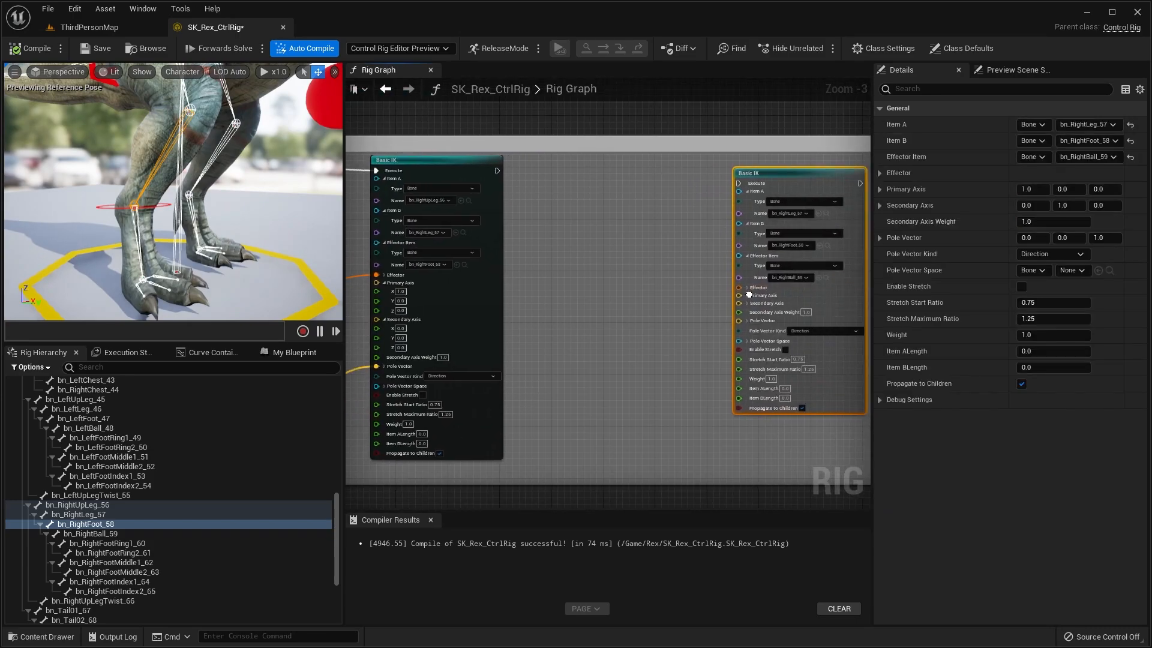
scroll(699, 317, "down", 3)
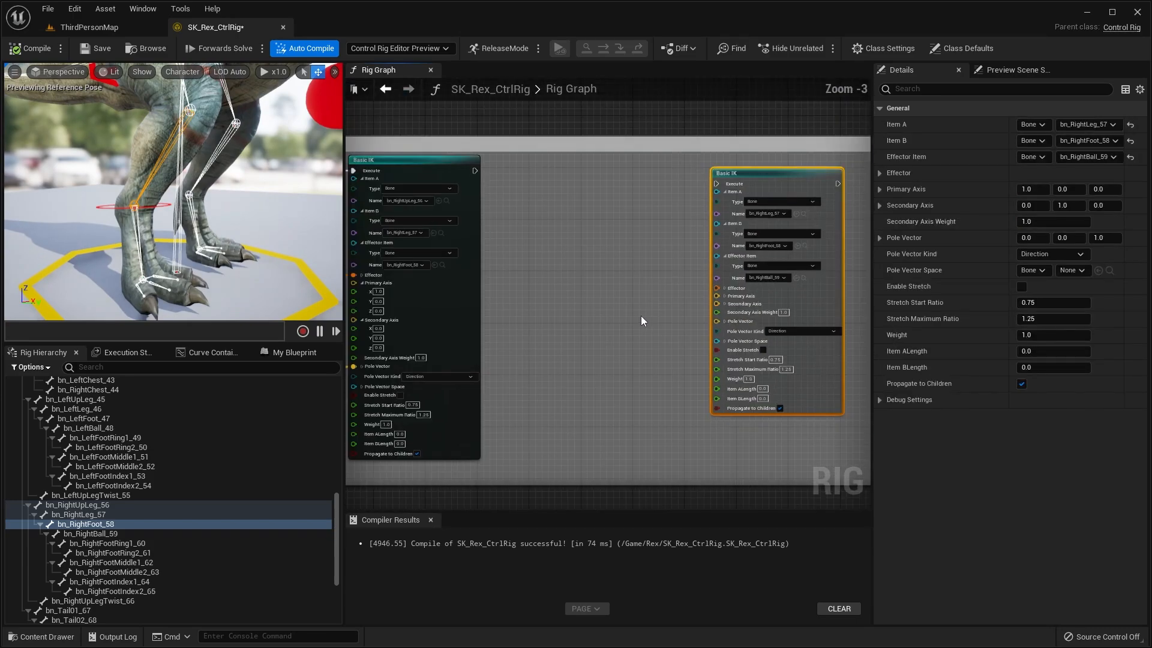
right_click_drag(401, 302, 571, 281)
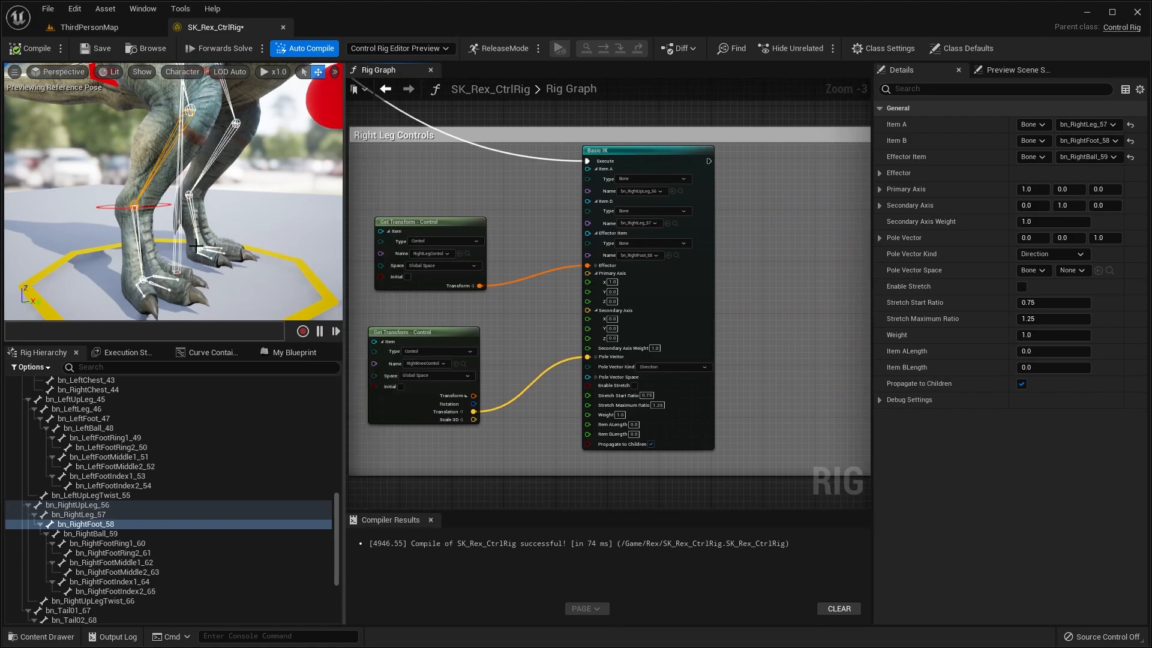
mouse_move(195, 246)
right_mouse_down()
mouse_move(240, 235)
mouse_move(195, 244)
right_mouse_up()
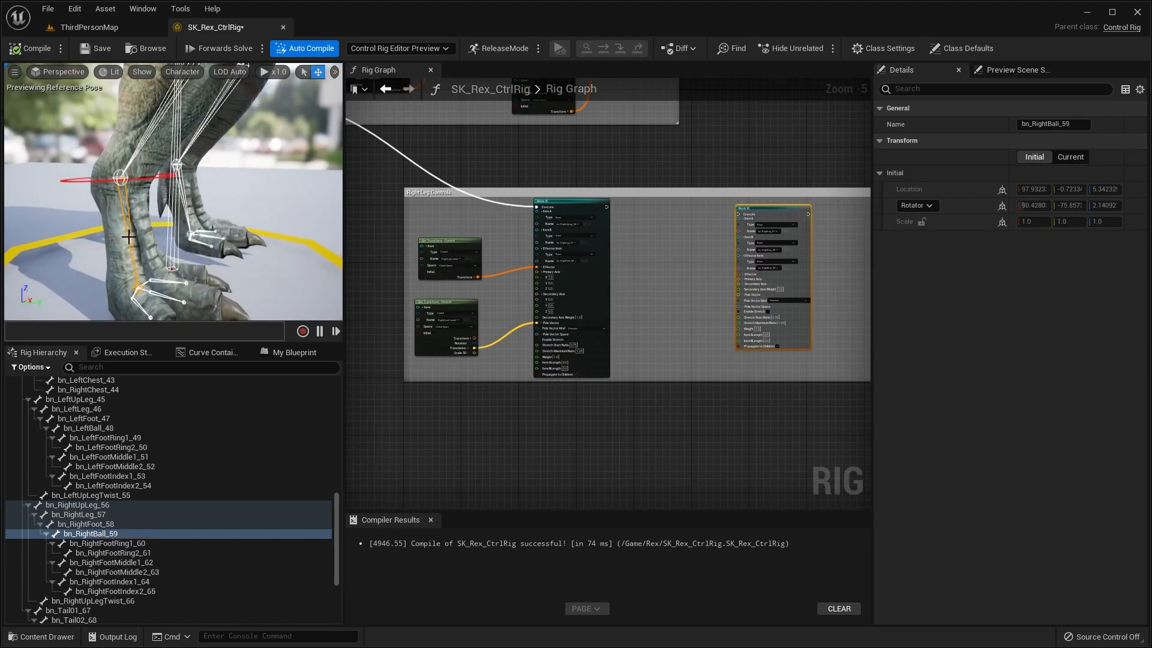
scroll(780, 252, "up", 5)
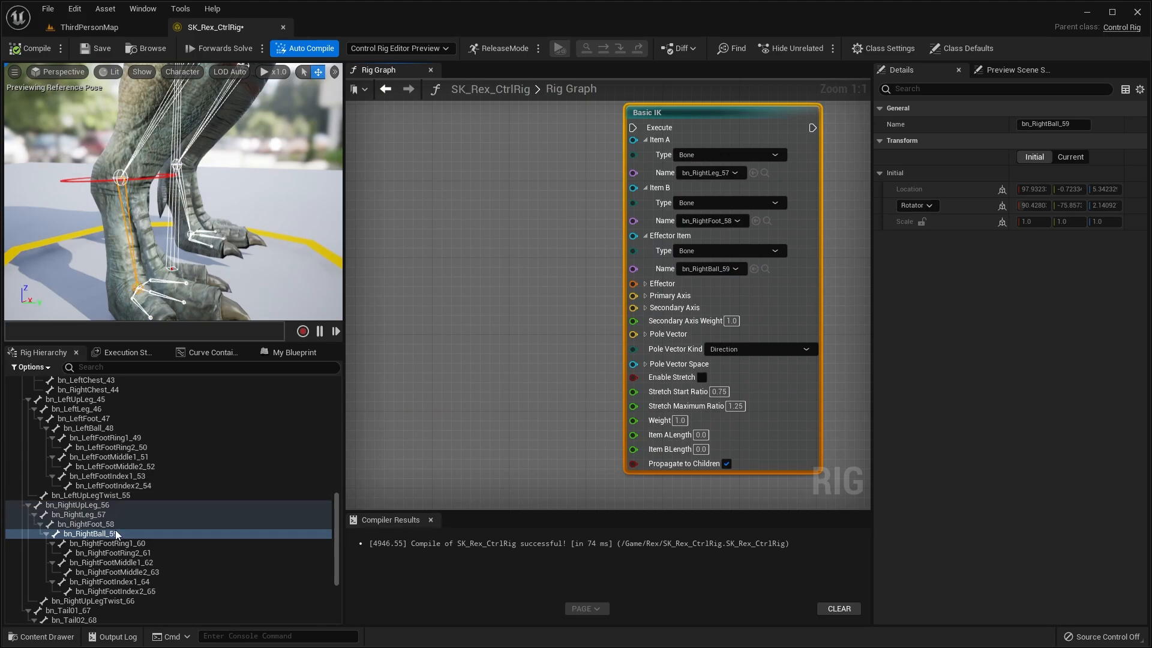
- Add a control for the selected bone bn_RightBall_59
scroll(116, 534, "down", 1)
right_click_drag(180, 240, 187, 262)
scroll(180, 252, "down", 5)
scroll(114, 517, "down", 2)
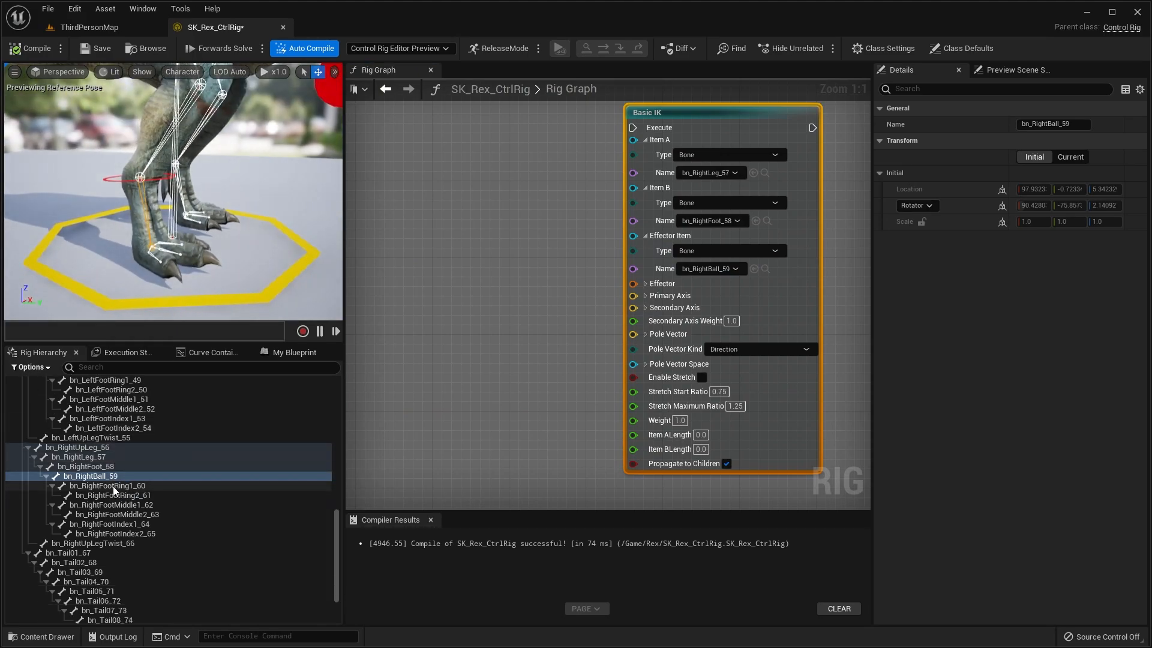
right_click(115, 478)
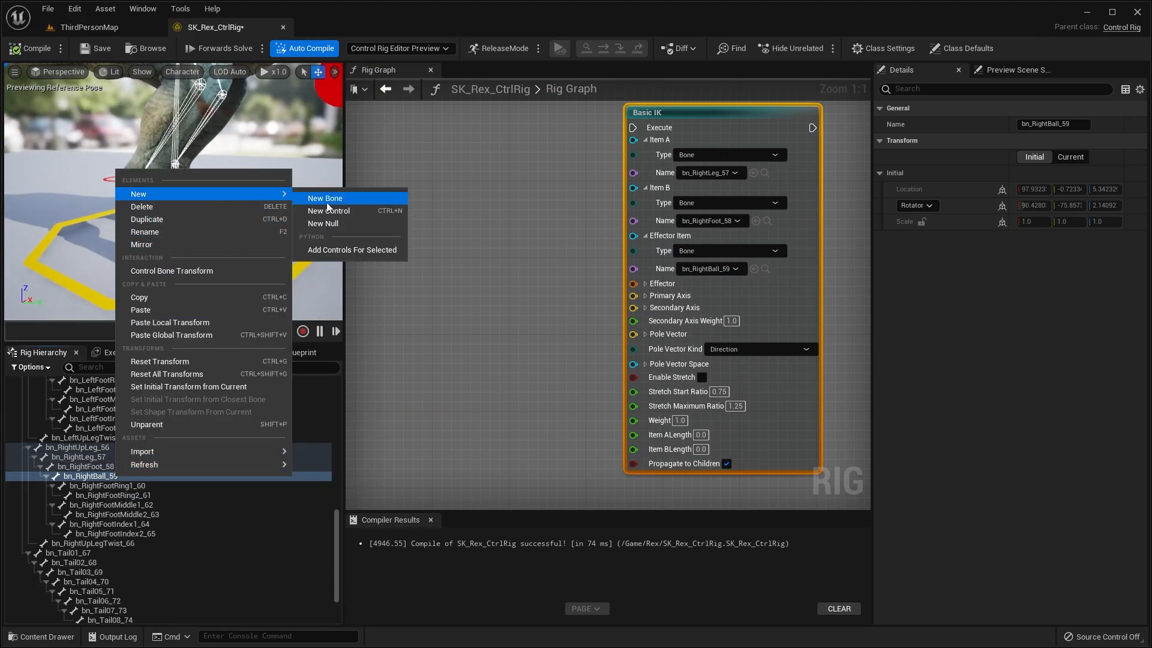
left_click(342, 249)
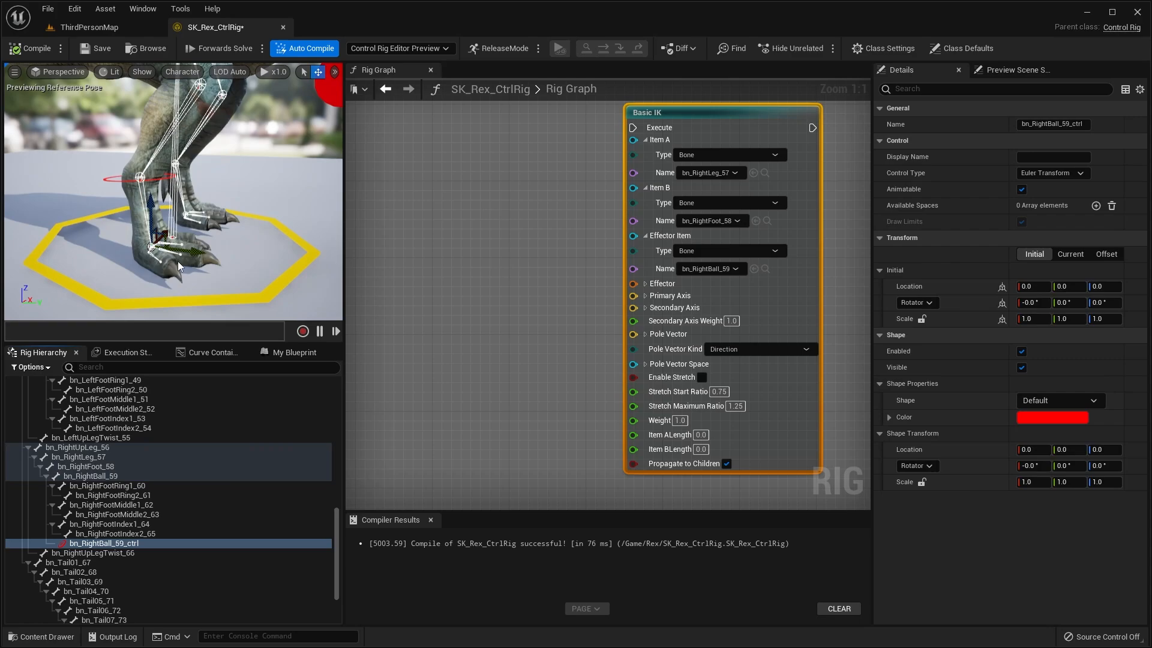
- Rename the new right ball control as RightFootControl
right_click(118, 543)
left_click(163, 296)
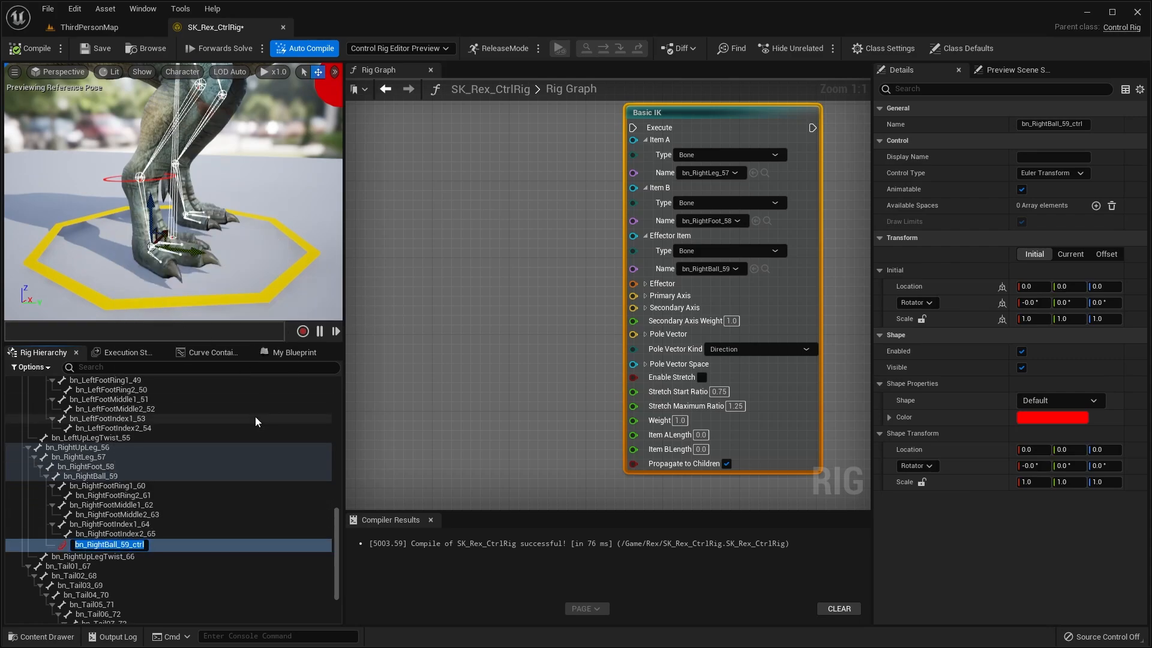
type("Right")
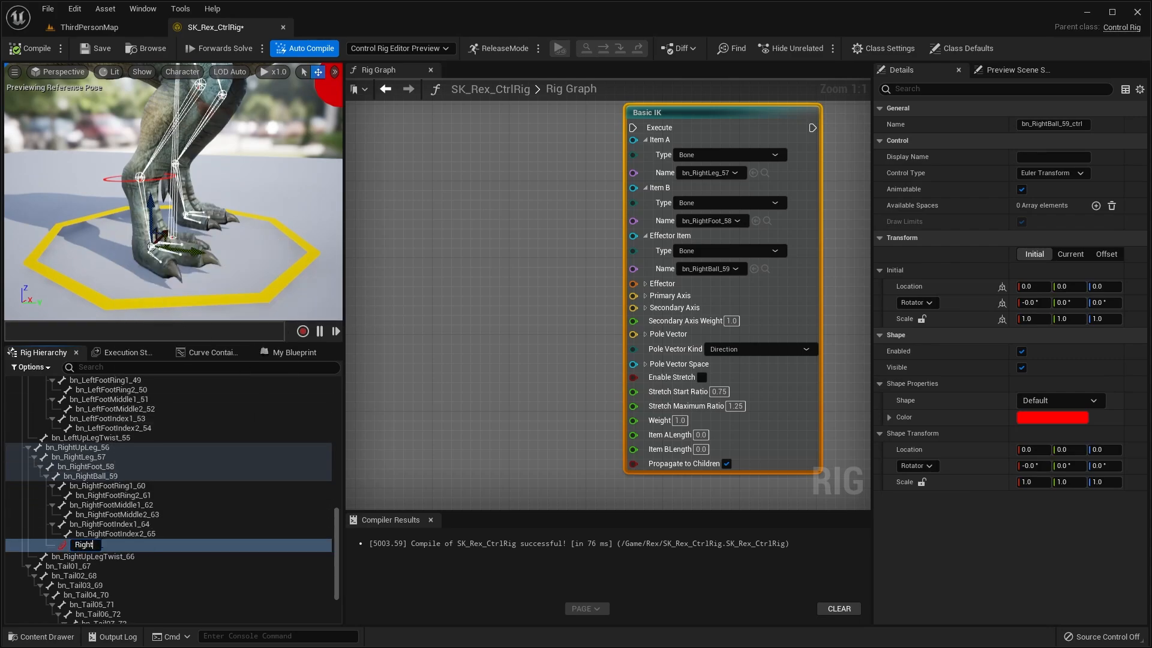
type("FootControl")
key("Return")
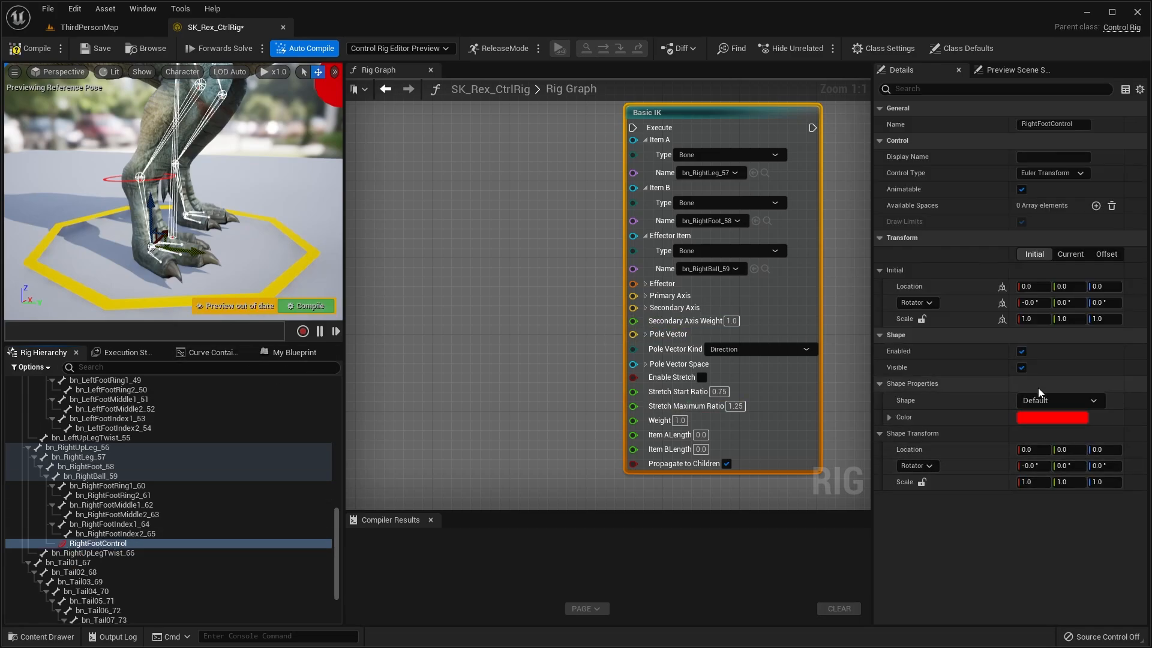
- Set RightFootControl's shape scale to 10 on all three axes
left_click(1047, 401)
left_click(1045, 400)
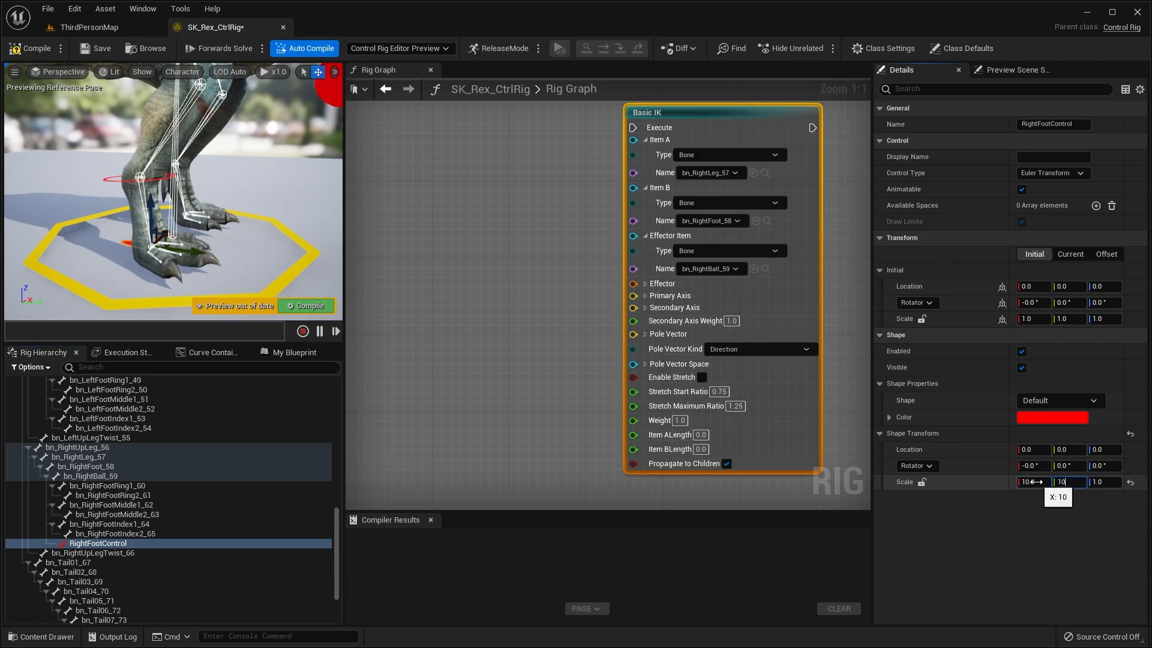
key("Tab")
type("10")
key("Return")
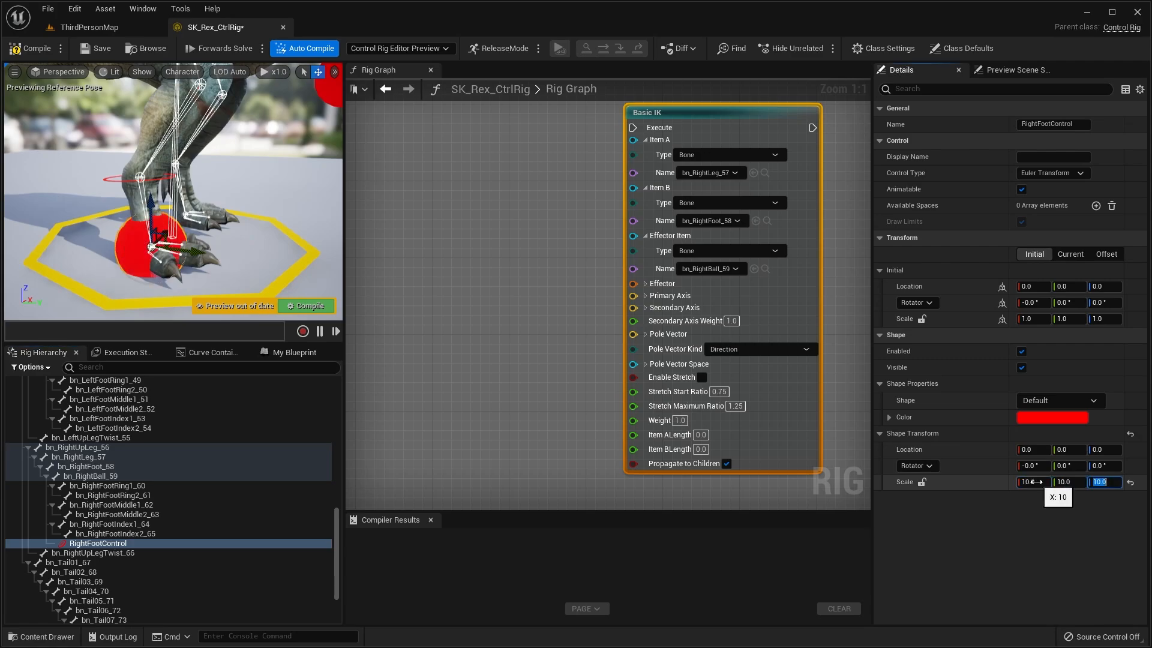
- Change RightFootControl's shape to Circle_Thick
left_click(1051, 407)
type("cir")
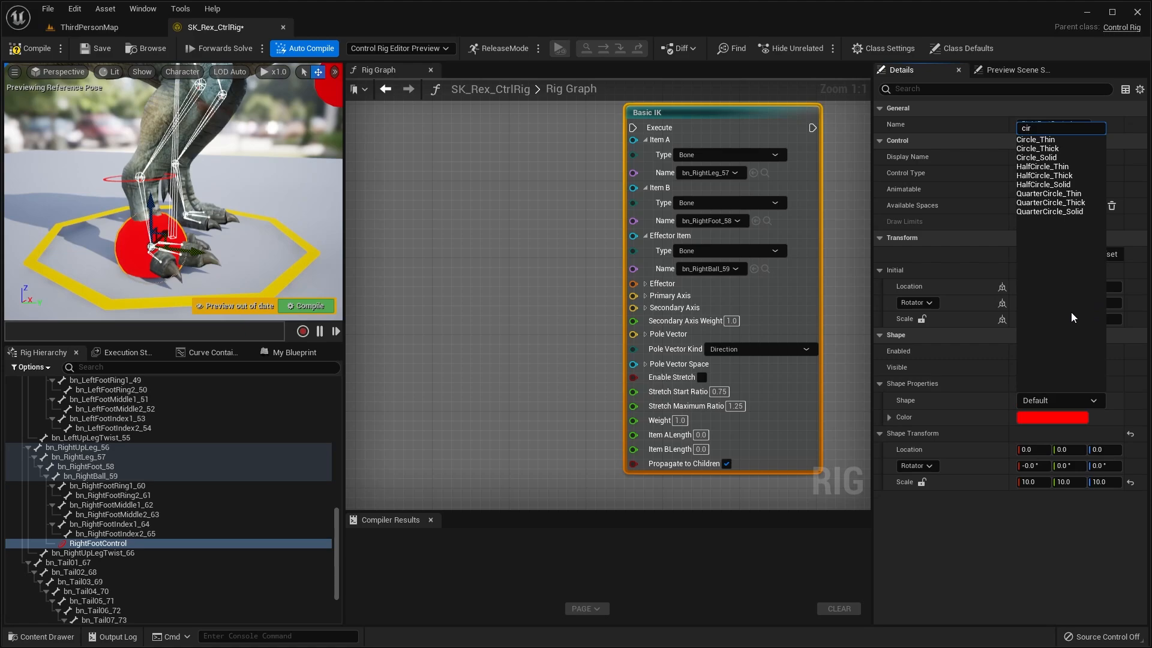
left_click(1037, 148)
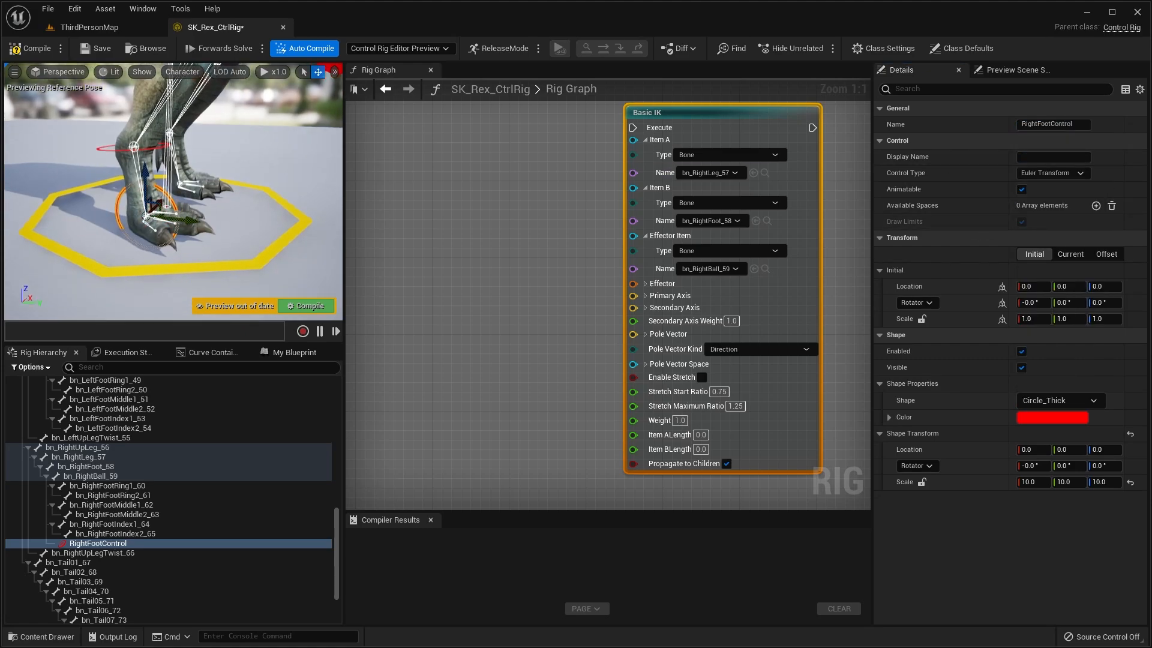
mouse_move(180, 206)
right_mouse_down()
mouse_move(216, 231)
mouse_move(180, 205)
right_mouse_up()
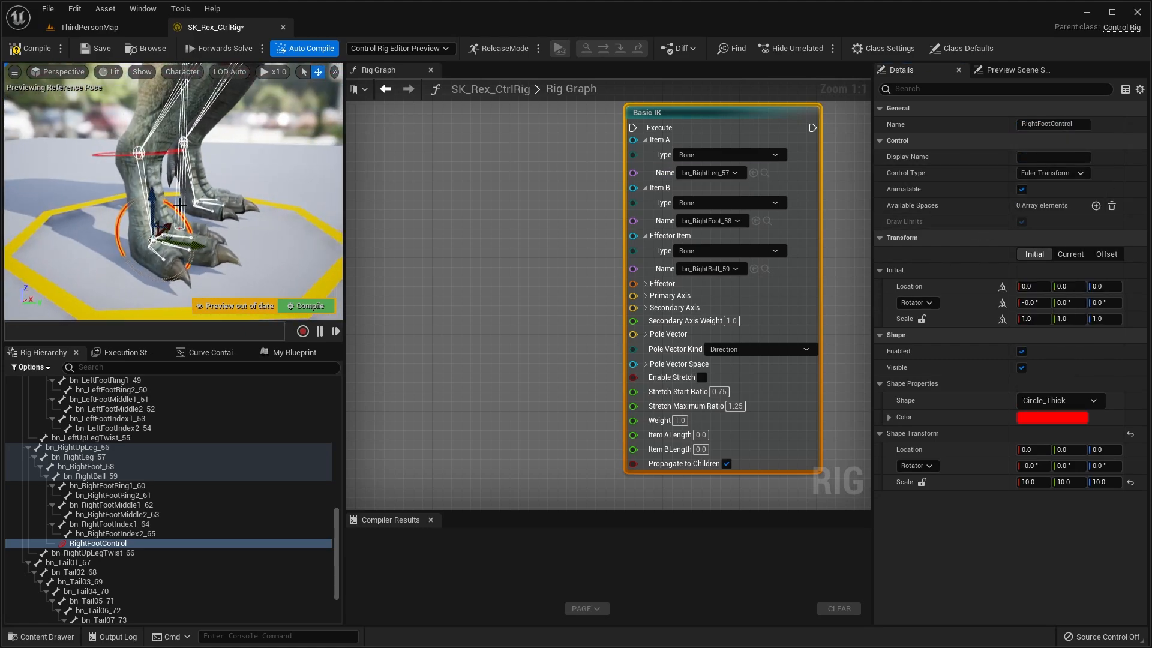
- Rotate RightFootControl's shape 90° about X so the circle lies flat around the foot, and compile the rig
key("e")
left_click_drag(129, 205, 144, 264)
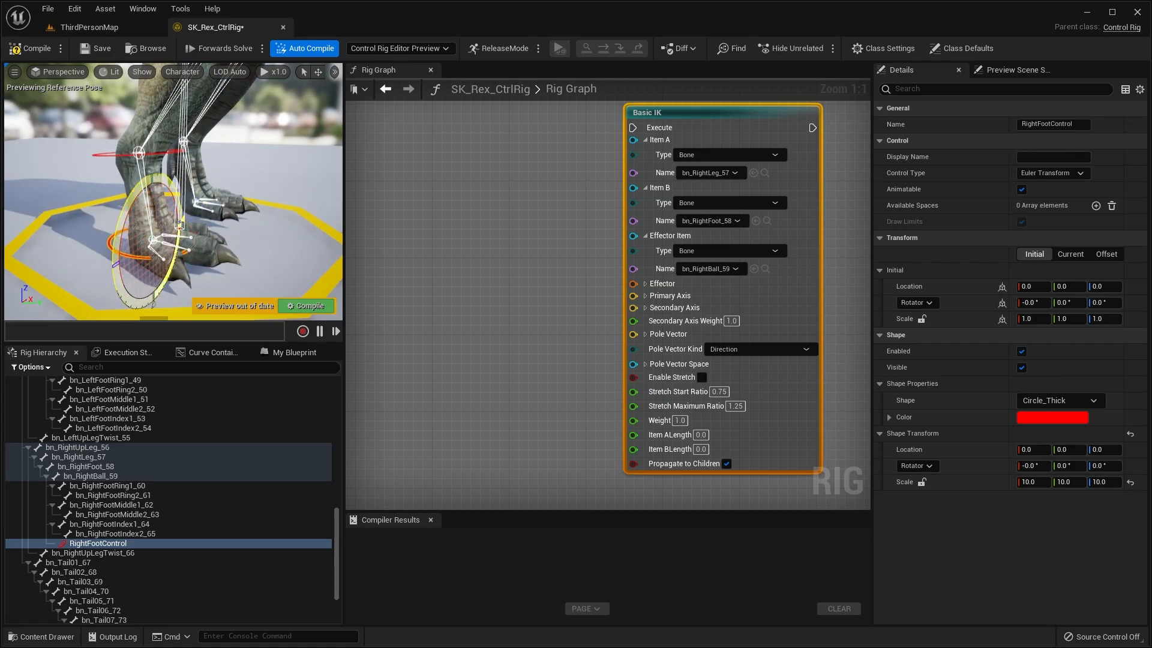
right_click_drag(144, 258, 150, 228)
left_click(36, 49)
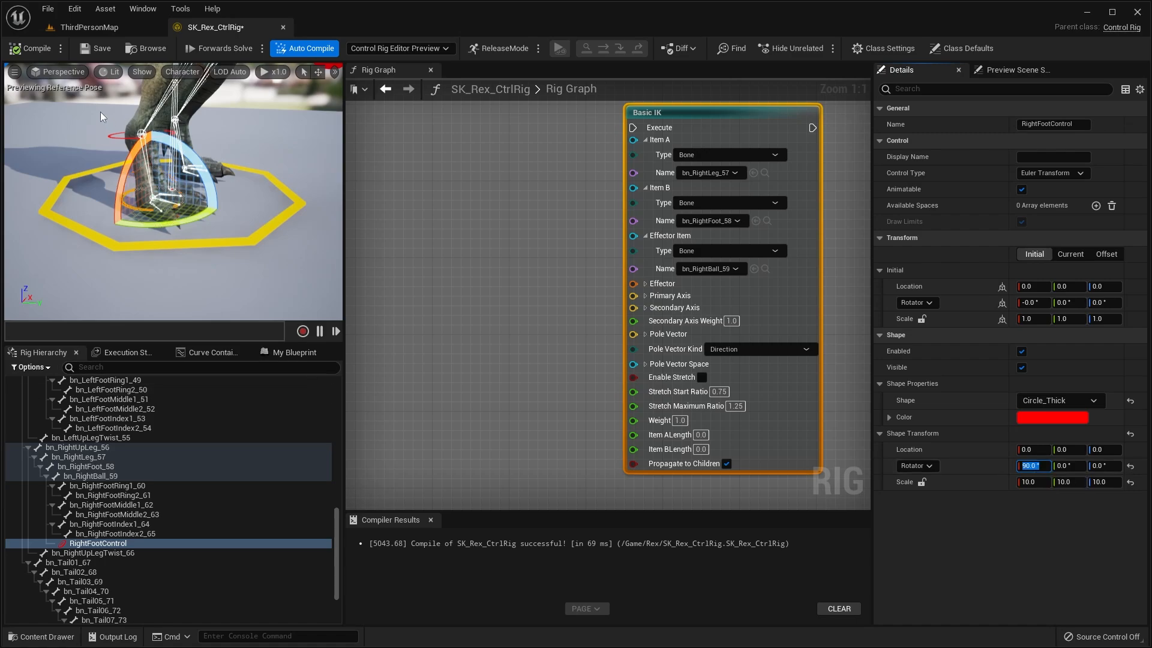
- Enlarge RightFootControl's circle by setting its shape scale to 15 on all three axes
right_click_drag(240, 198, 307, 221)
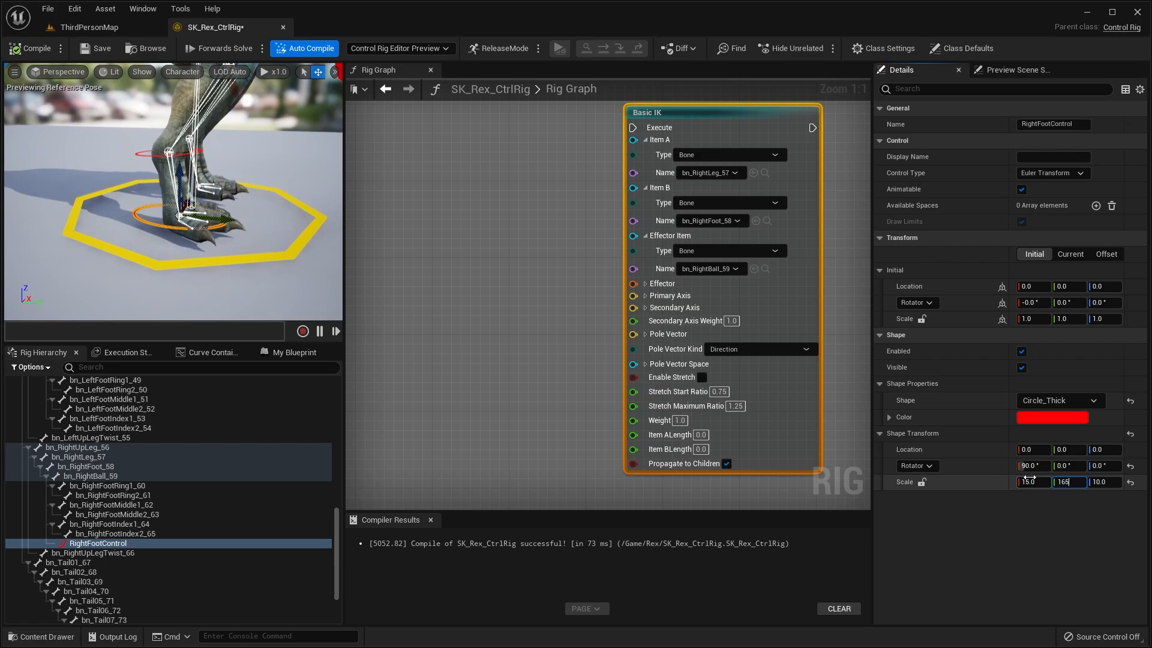
key("Tab")
type("15")
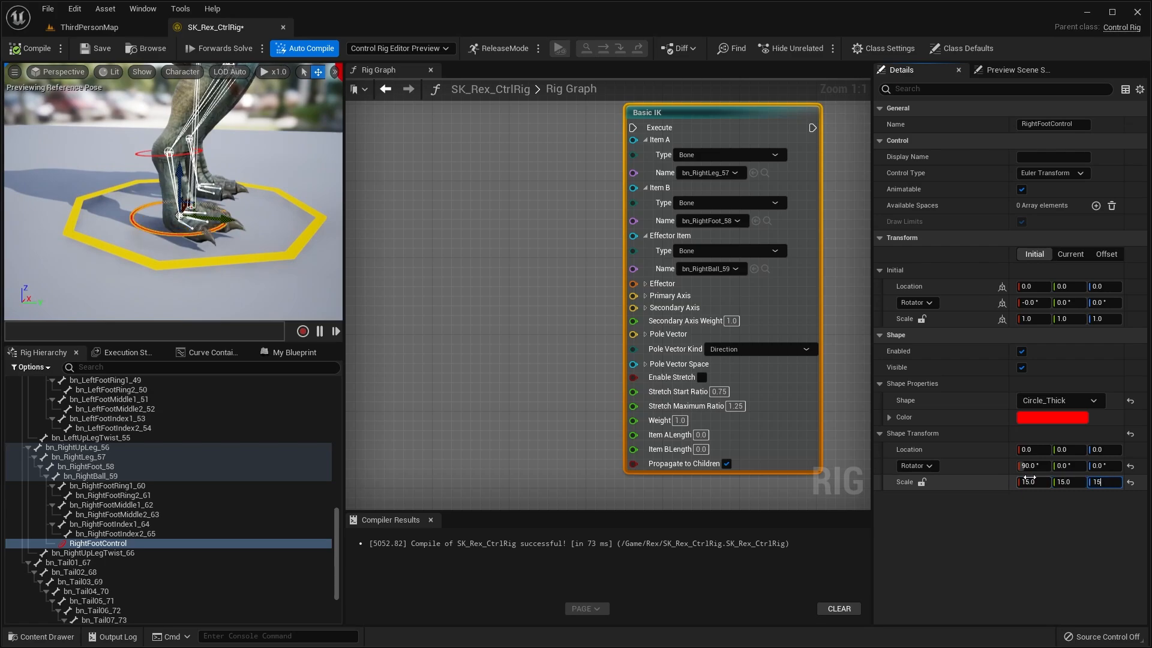
- Set RightLegControl's shape scale to 15 on all three axes, and compile and save the rig
mouse_move(137, 186)
right_mouse_down()
mouse_move(157, 194)
mouse_move(137, 186)
right_mouse_up()
left_click(136, 186)
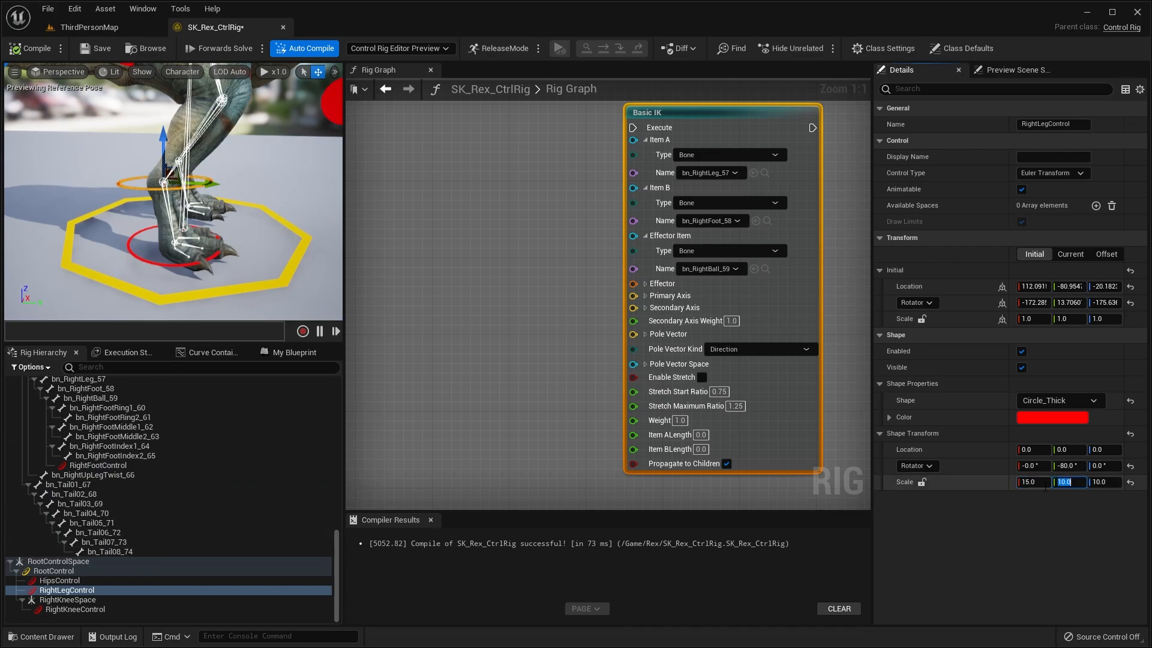
type("15")
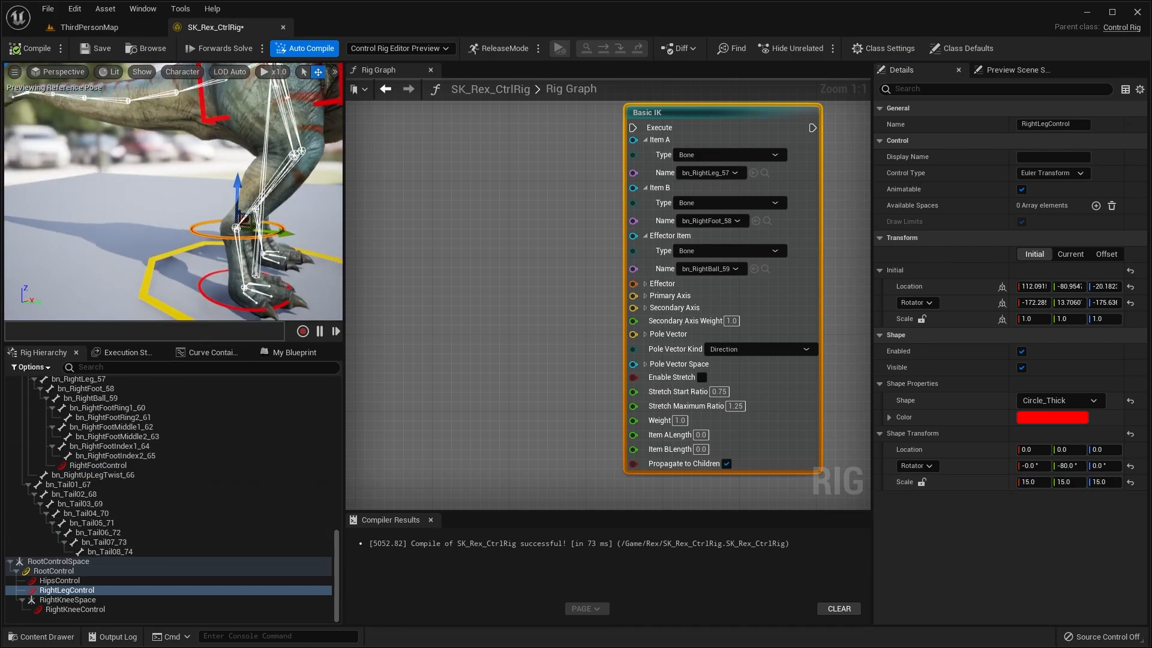
mouse_move(174, 192)
right_mouse_down()
mouse_move(162, 186)
mouse_move(174, 192)
right_mouse_up()
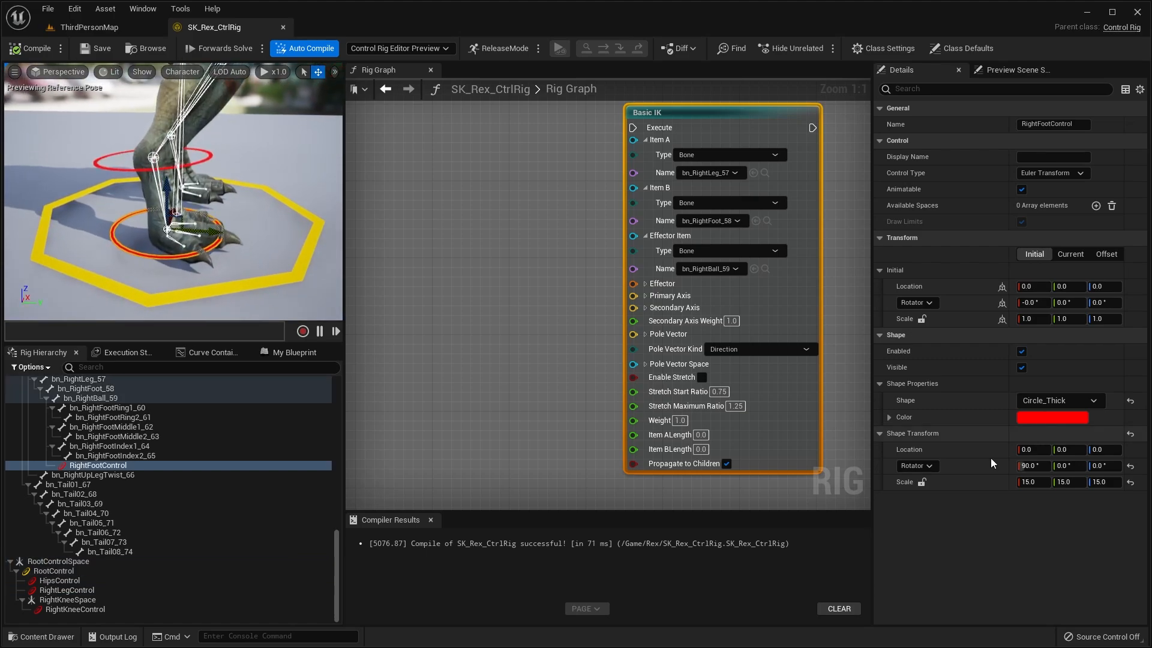
- Unparent RightFootControl from the bn_RightBall_59 bone
scroll(152, 241, "down", 3)
scroll(176, 263, "up", 3)
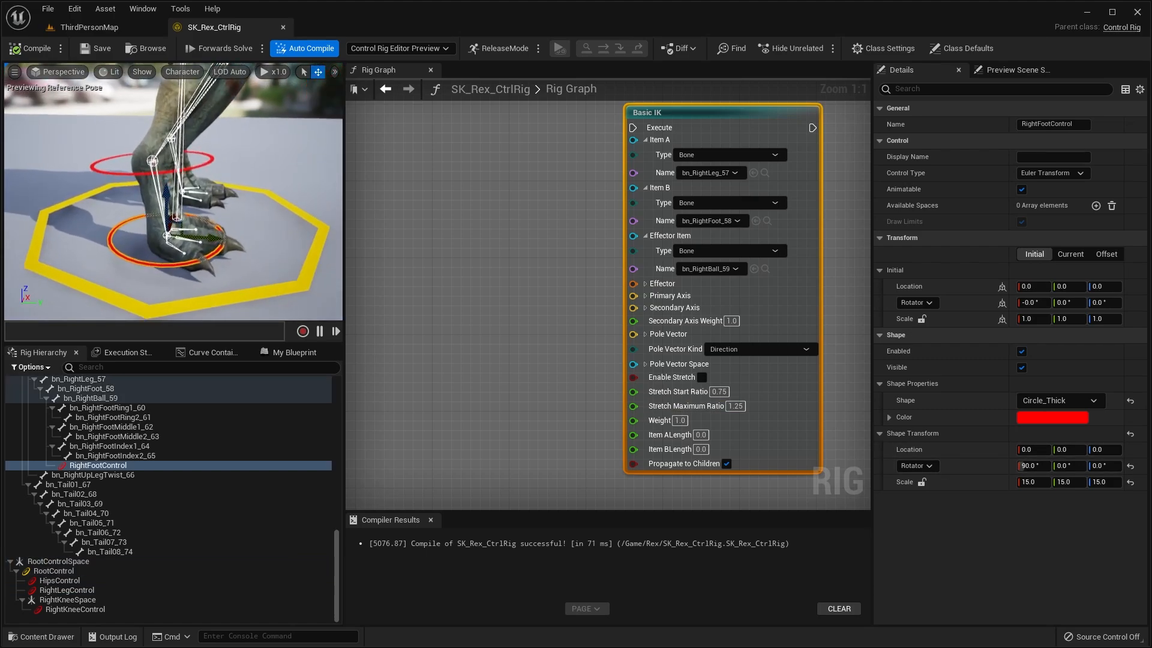
right_click(123, 463)
left_click(179, 416)
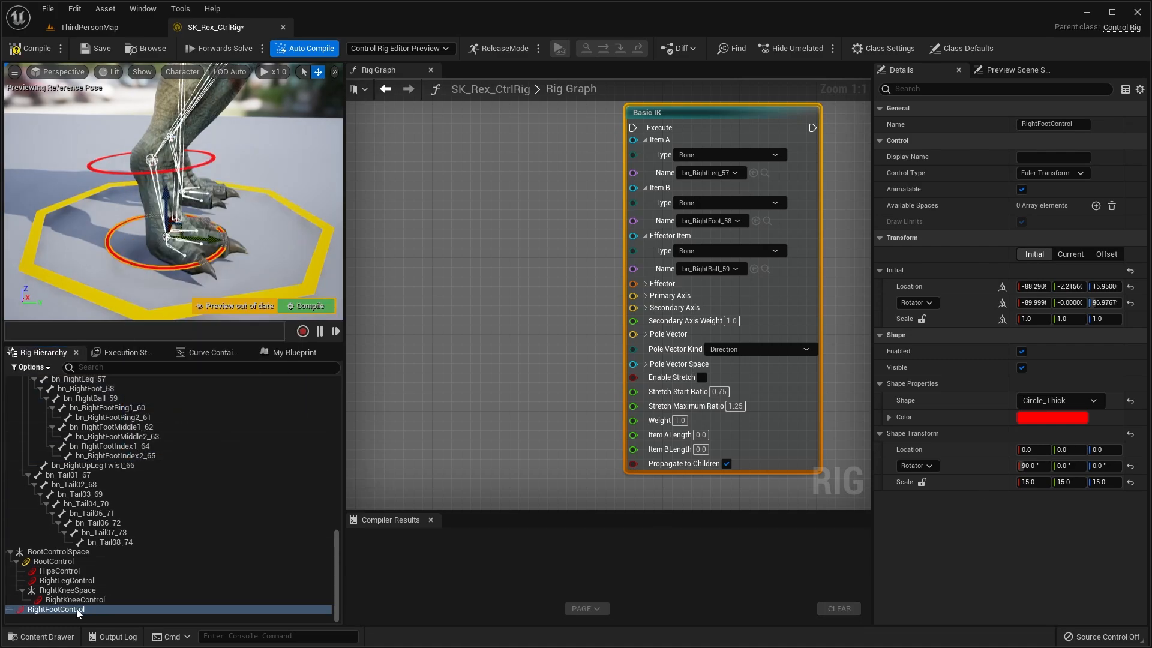
- Parent RightFootControl under RightLegControl in the rig hierarchy and select RightLegControl
left_click_drag(66, 610, 87, 583)
scroll(270, 264, "down", 3)
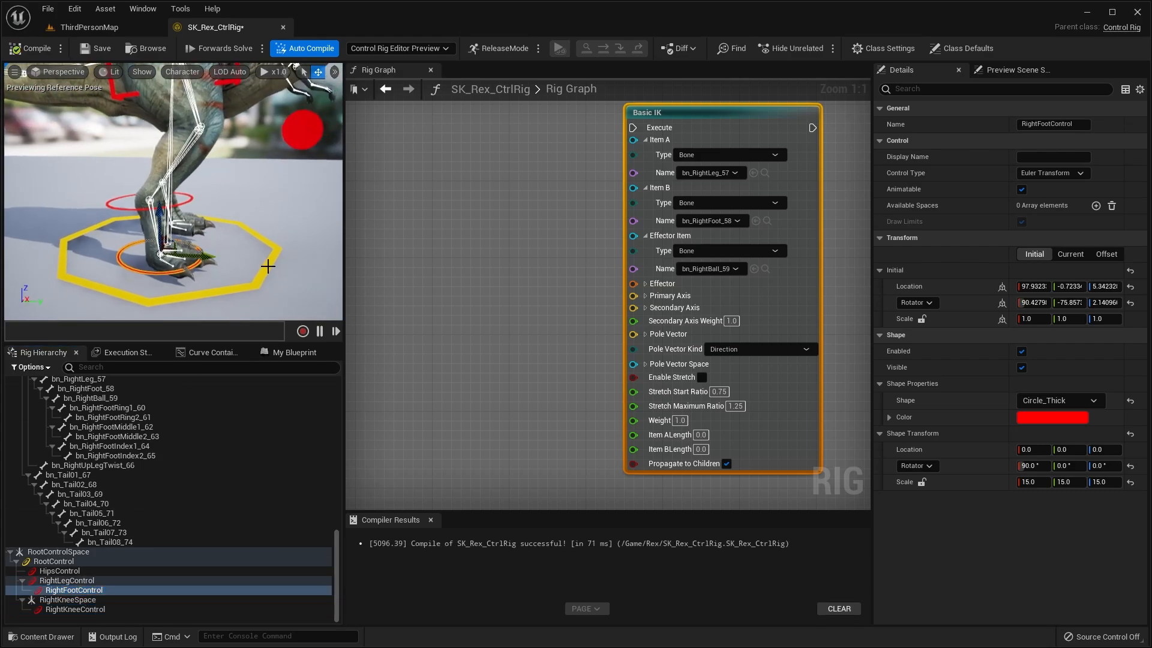
left_click(84, 581)
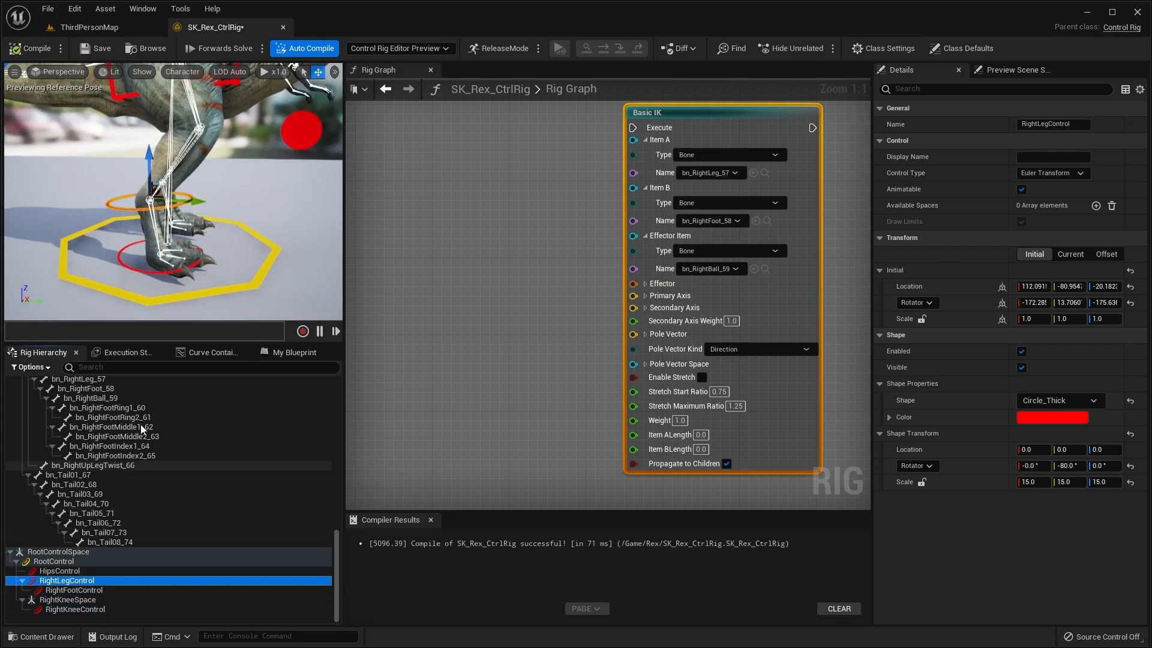
- Test-move RightLegControl in the viewport to check how RightFootControl follows, and compile and save the rig
right_click_drag(180, 180, 162, 174)
left_click_drag(164, 170, 154, 112)
left_click(74, 590)
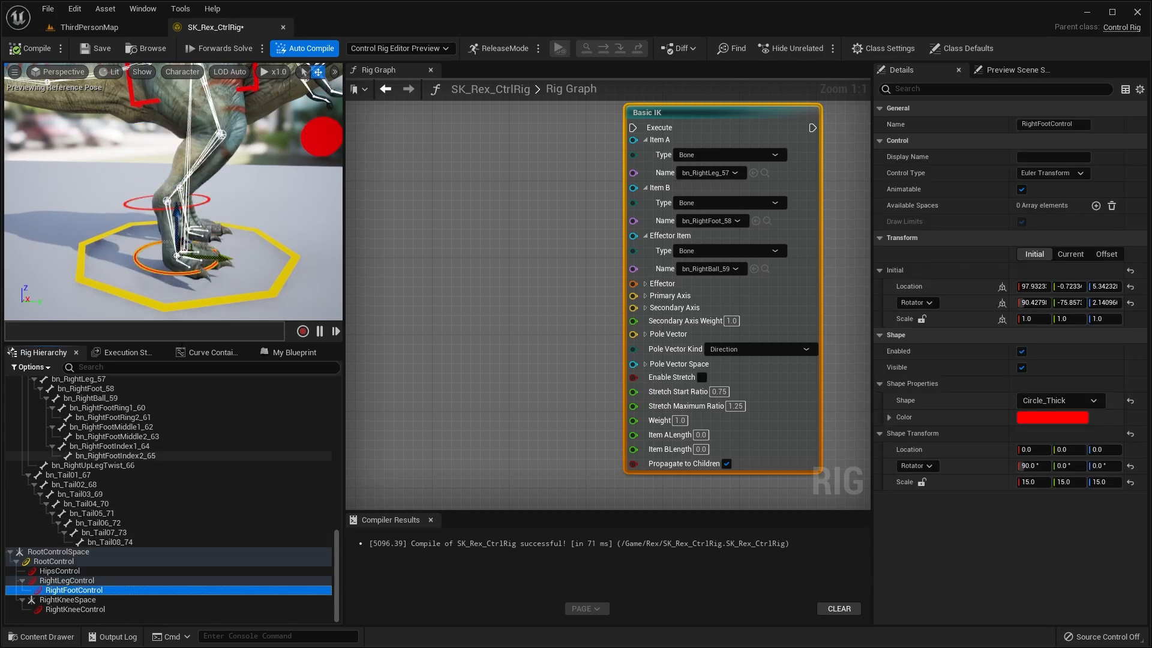
left_click(145, 203)
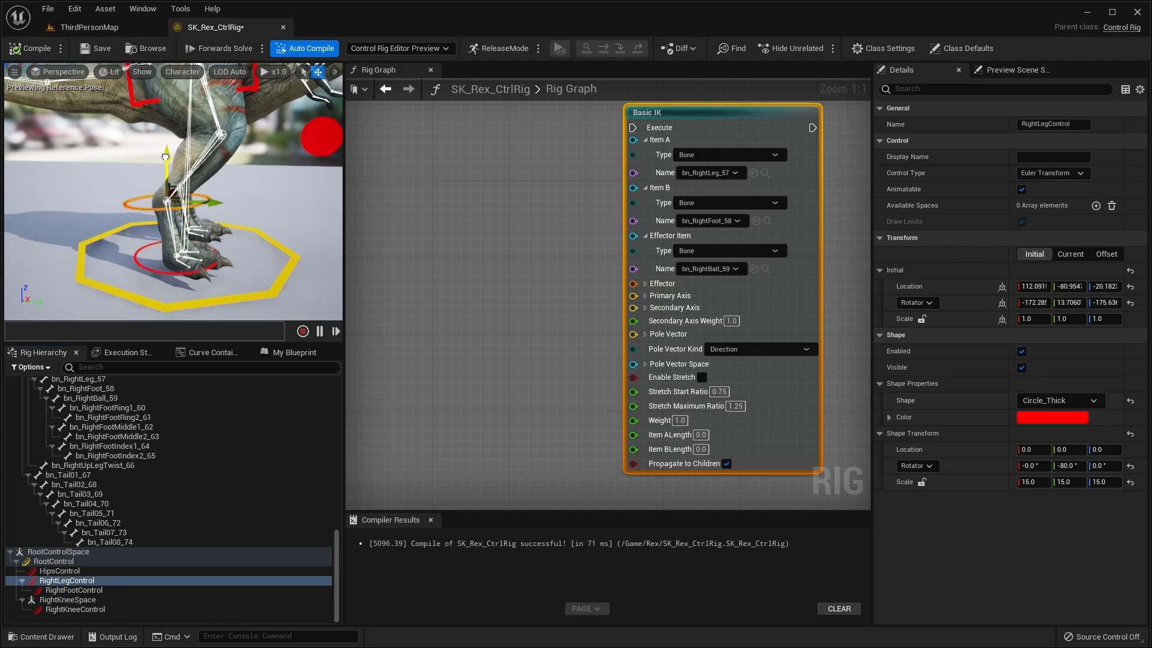
left_click(79, 52)
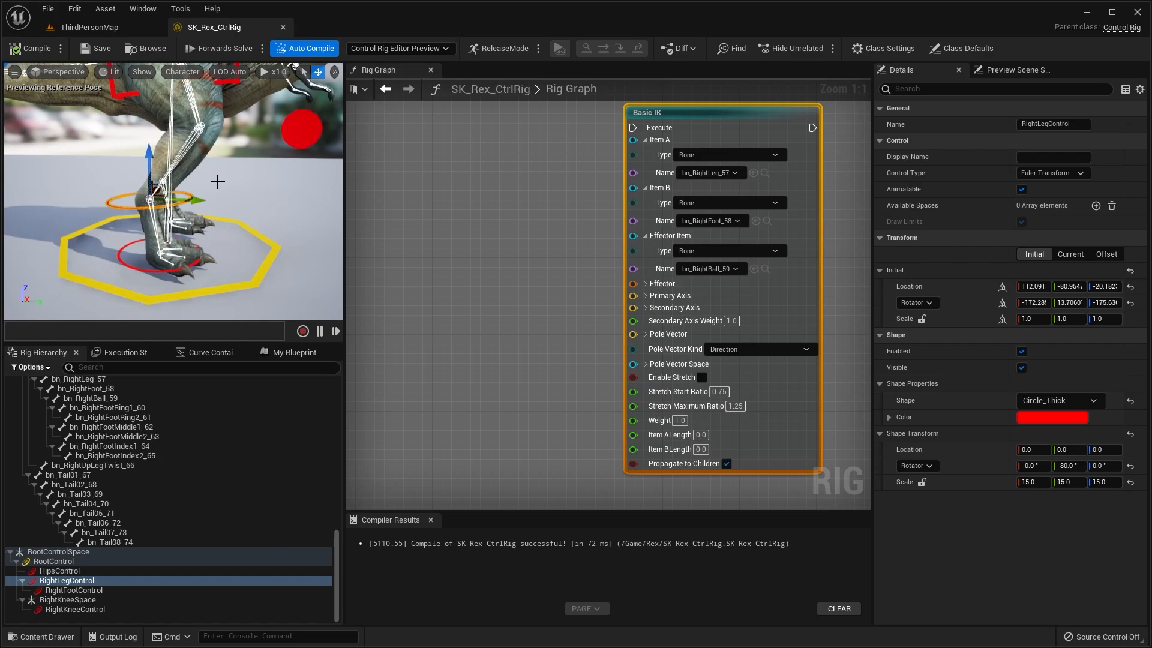
scroll(217, 181, "down", 3)
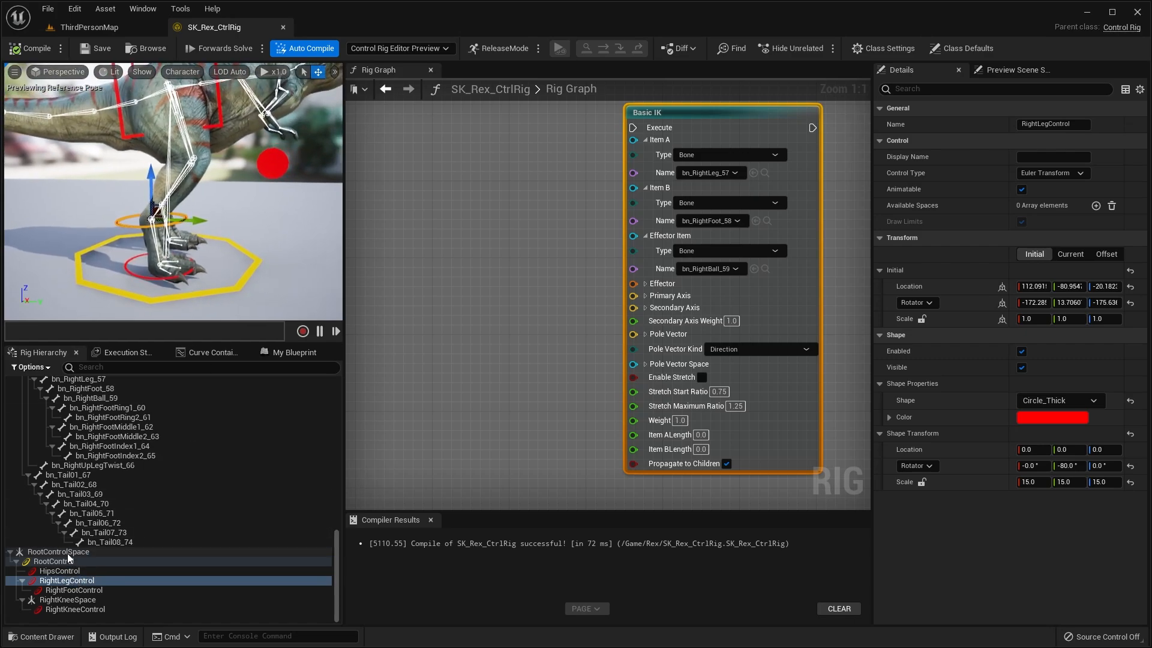
left_click_drag(148, 185, 148, 174)
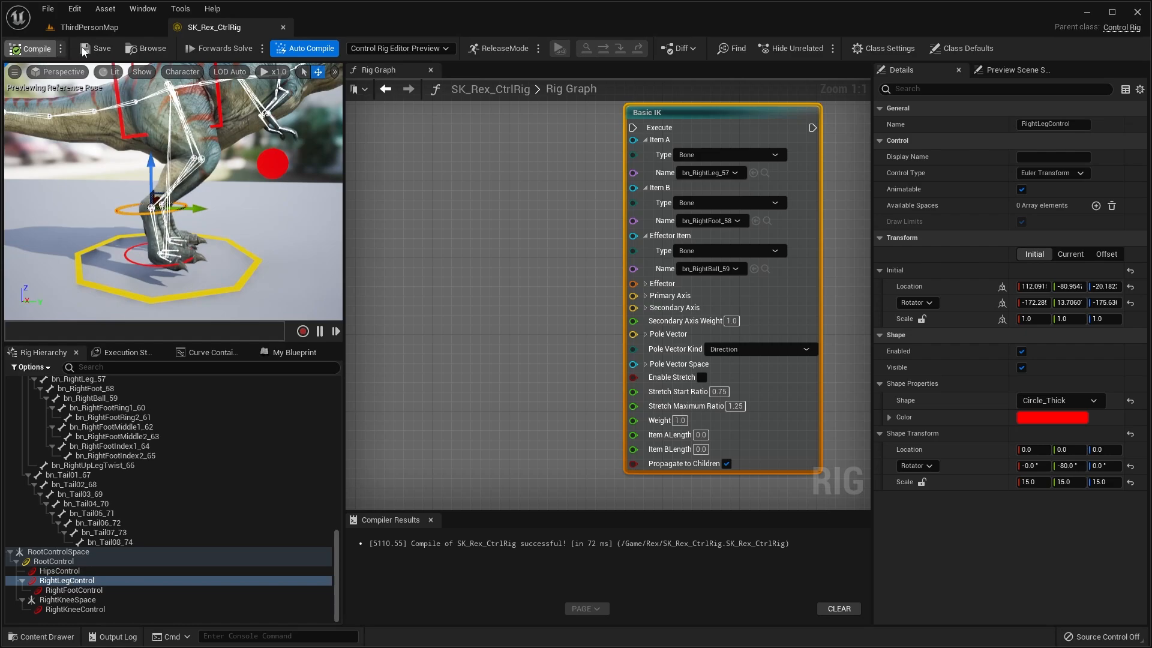
scroll(168, 198, "up", 3)
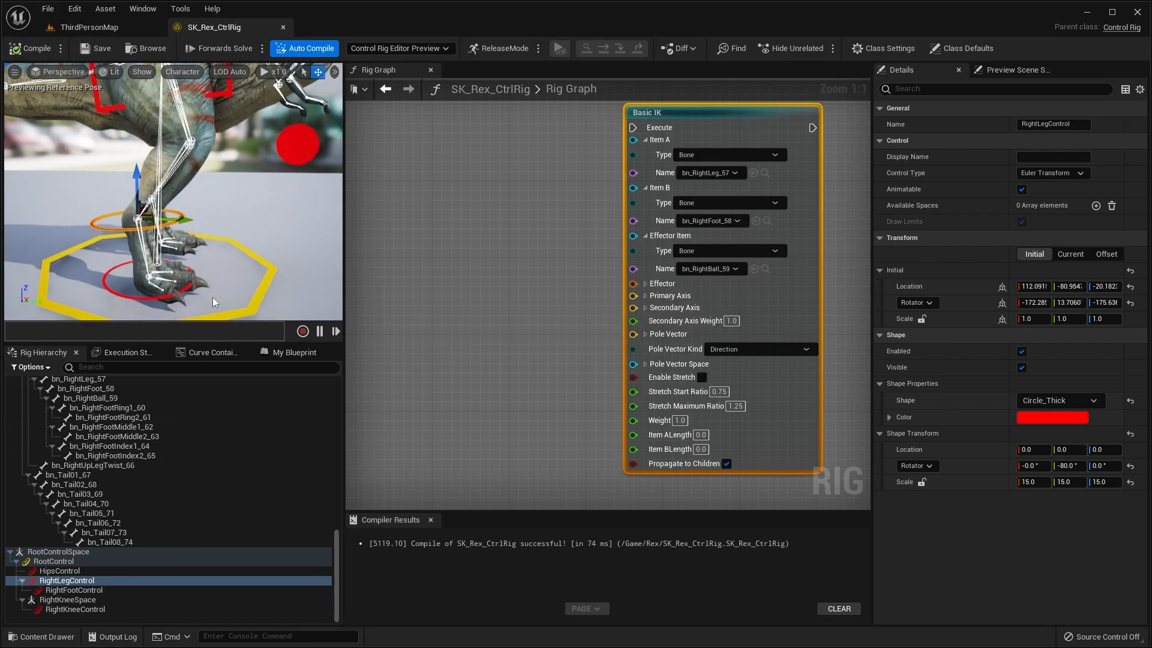
- Add a Get Transform node for RightFootControl and connect its Transform to the Effector of the bn_RightLeg_57 Basic IK
left_click(74, 589)
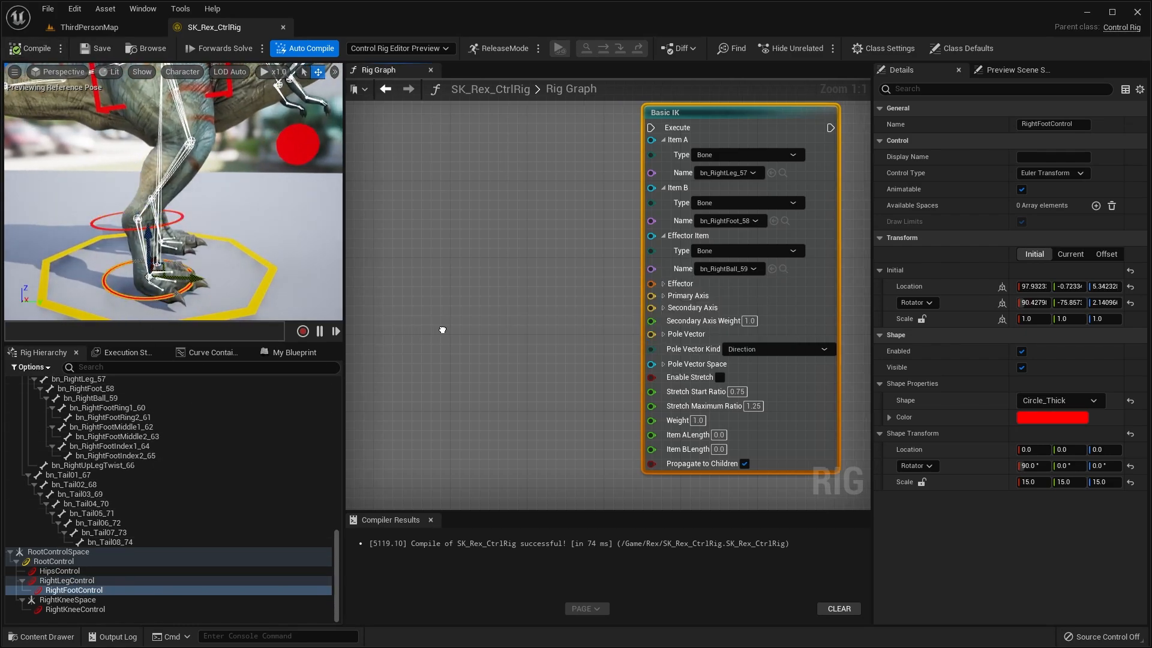
left_click(63, 592)
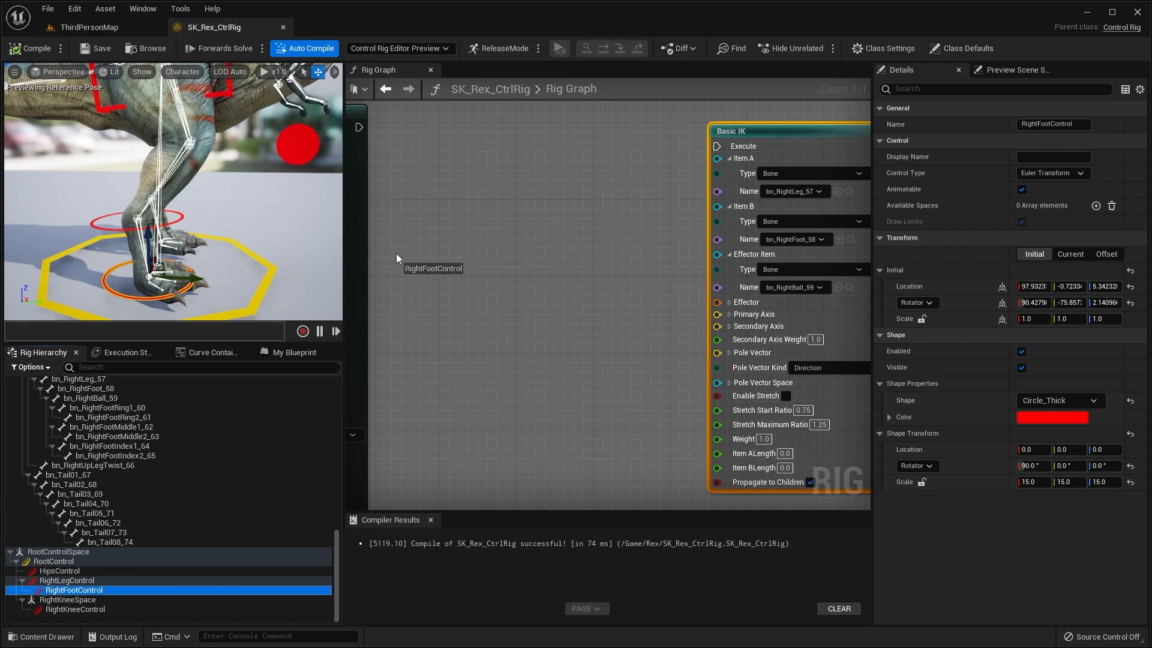
left_click_drag(396, 253, 444, 259)
left_click(469, 270)
left_click_drag(513, 266, 513, 242)
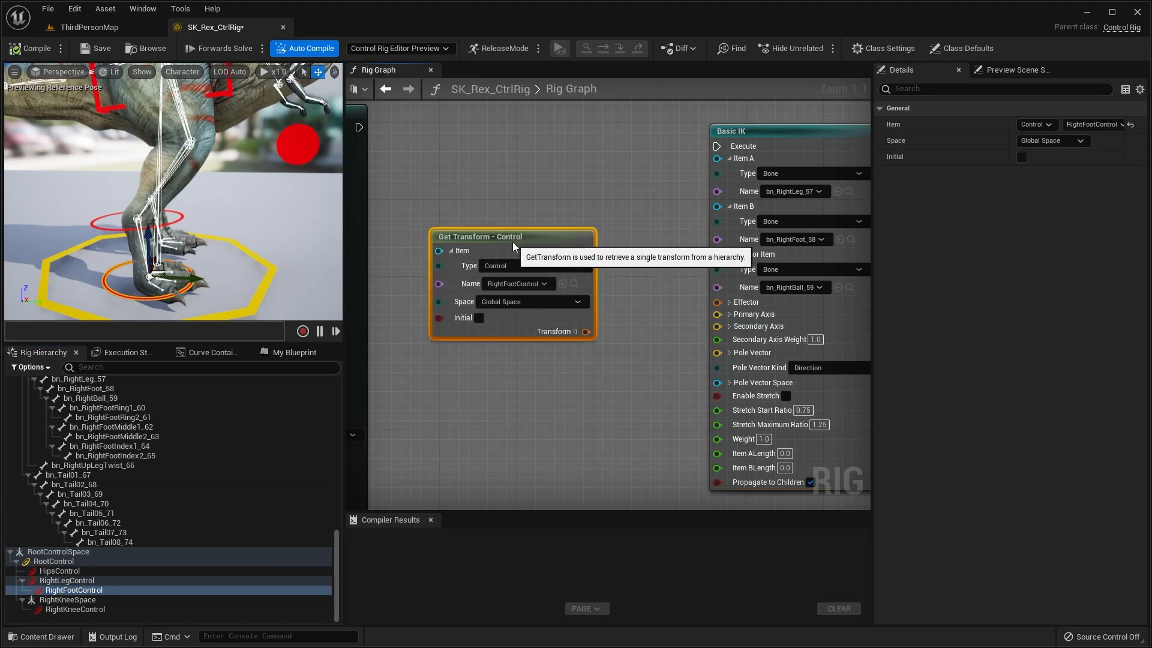
left_click_drag(585, 332, 653, 323)
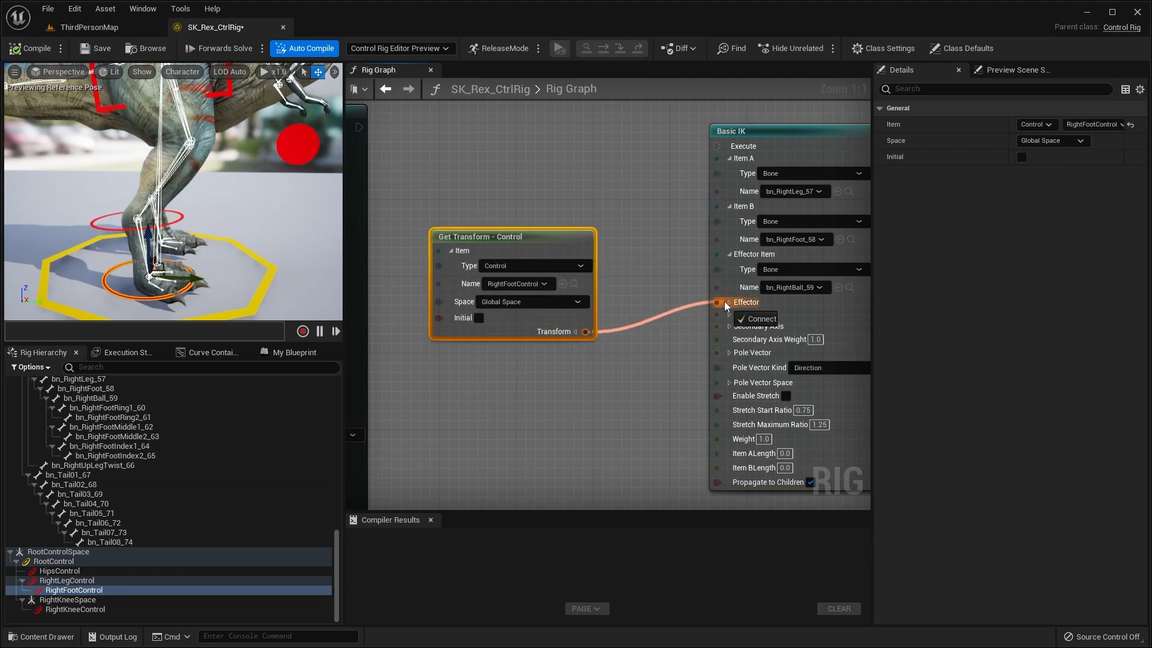
left_click_drag(725, 302, 725, 301)
scroll(628, 363, "down", 1)
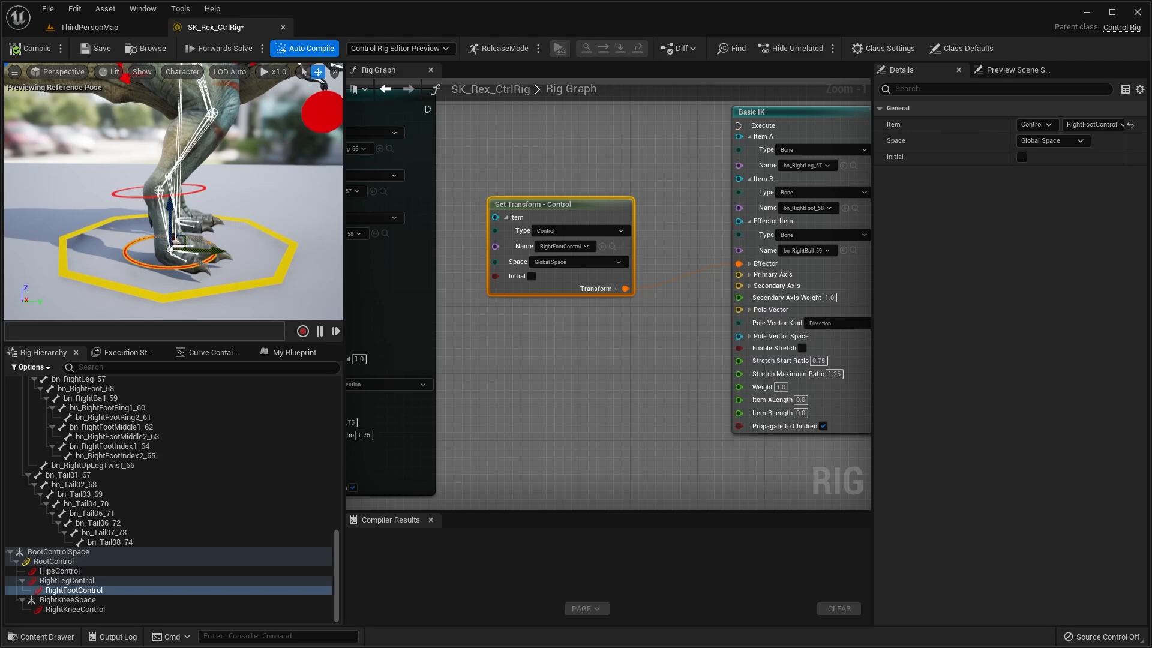
left_click(308, 122)
right_click_drag(277, 137, 294, 103)
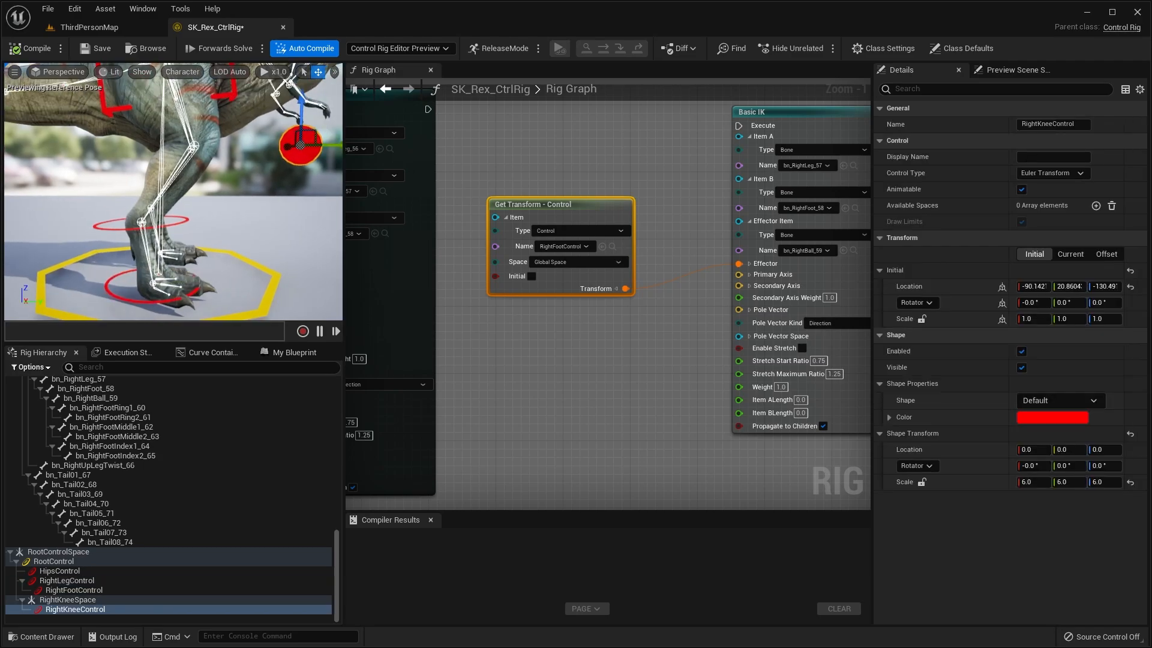
right_click_drag(271, 143, 116, 209)
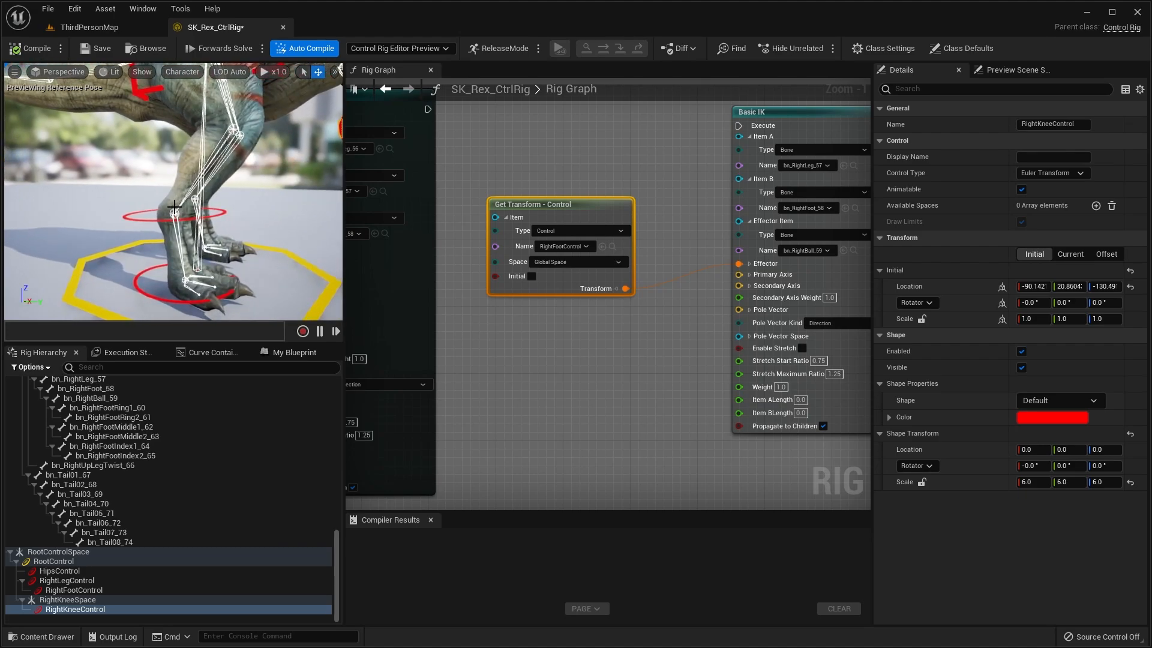
- Create a null under the bn_RightFoot_58 bone and name it RightFootSapce
left_click(174, 207)
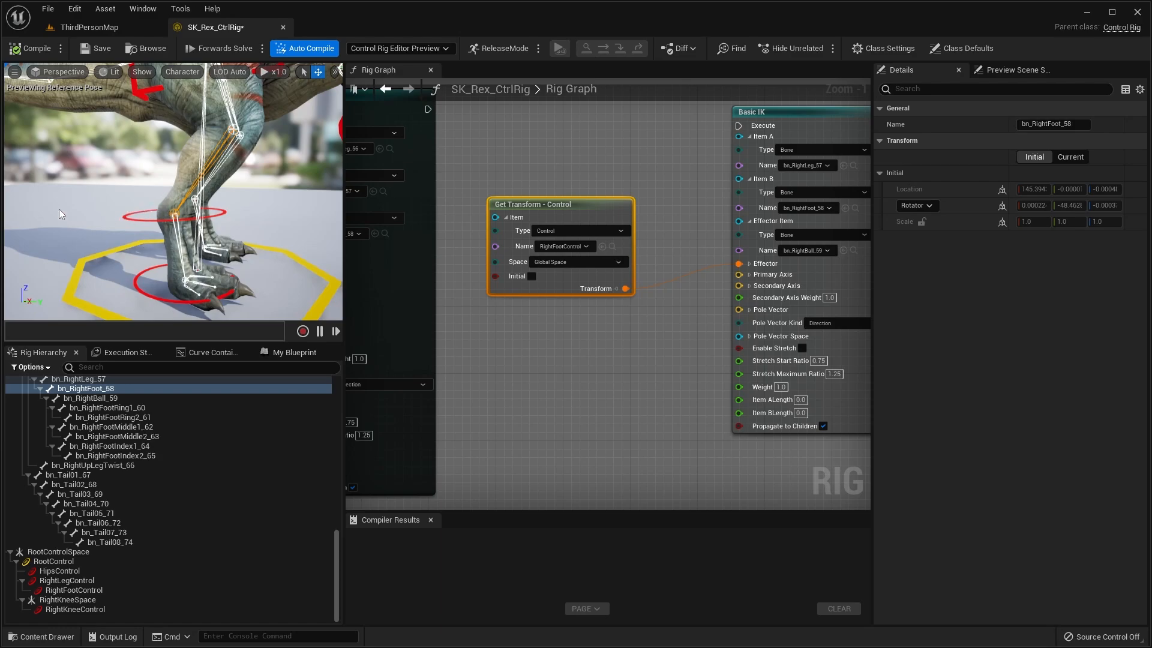
middle_click_drag(58, 209, 90, 207)
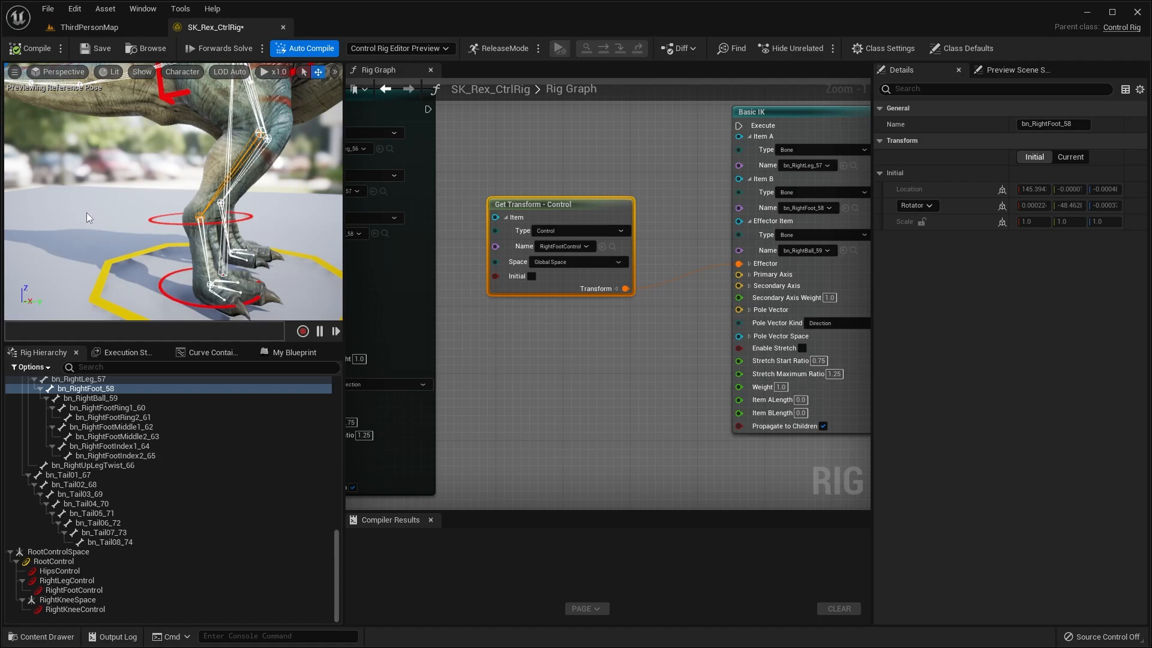
mouse_move(177, 218)
left_mouse_down("alt")
mouse_move(198, 223)
mouse_move(198, 204)
mouse_move(180, 207)
left_mouse_up("alt")
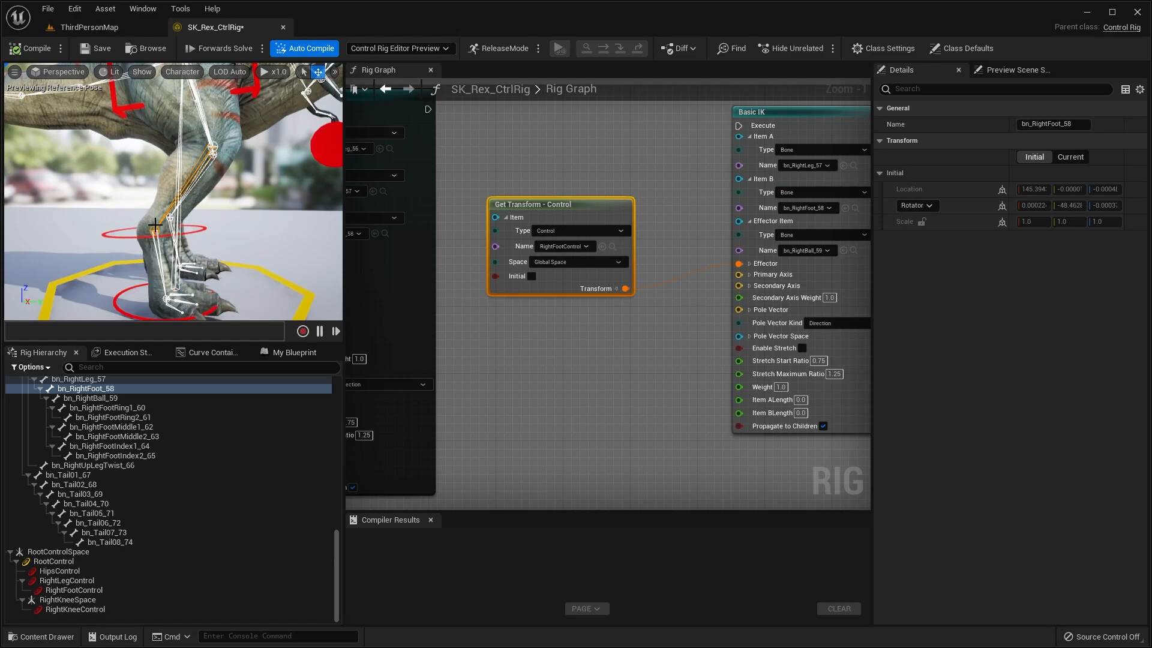
scroll(126, 404, "up", 3)
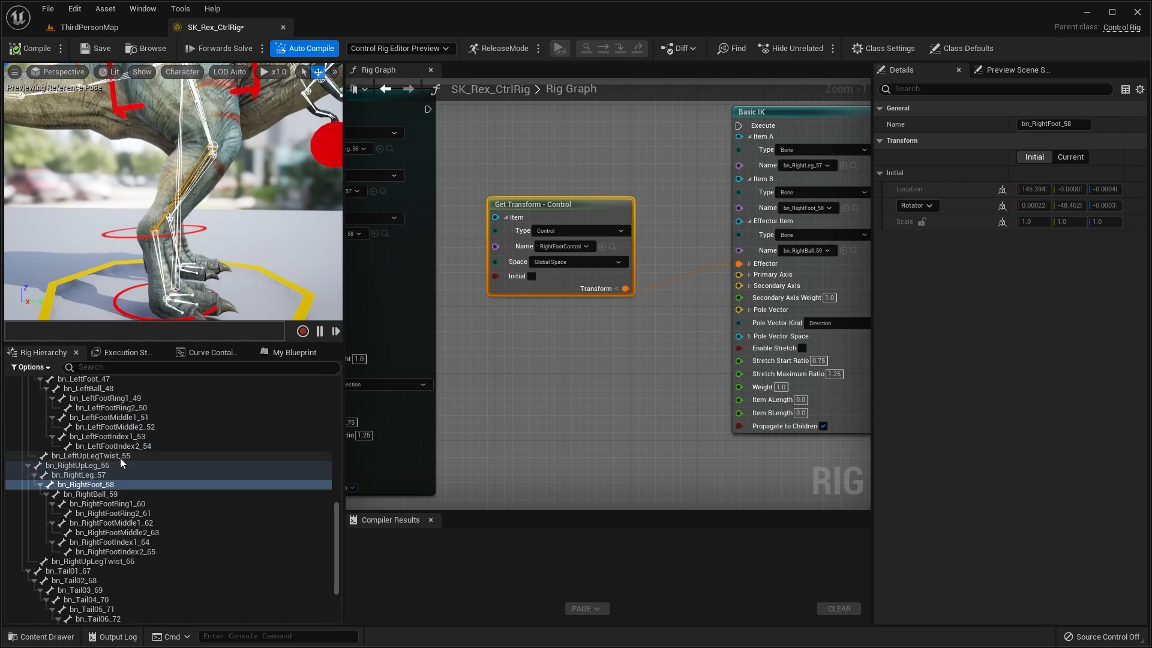
right_click(112, 492)
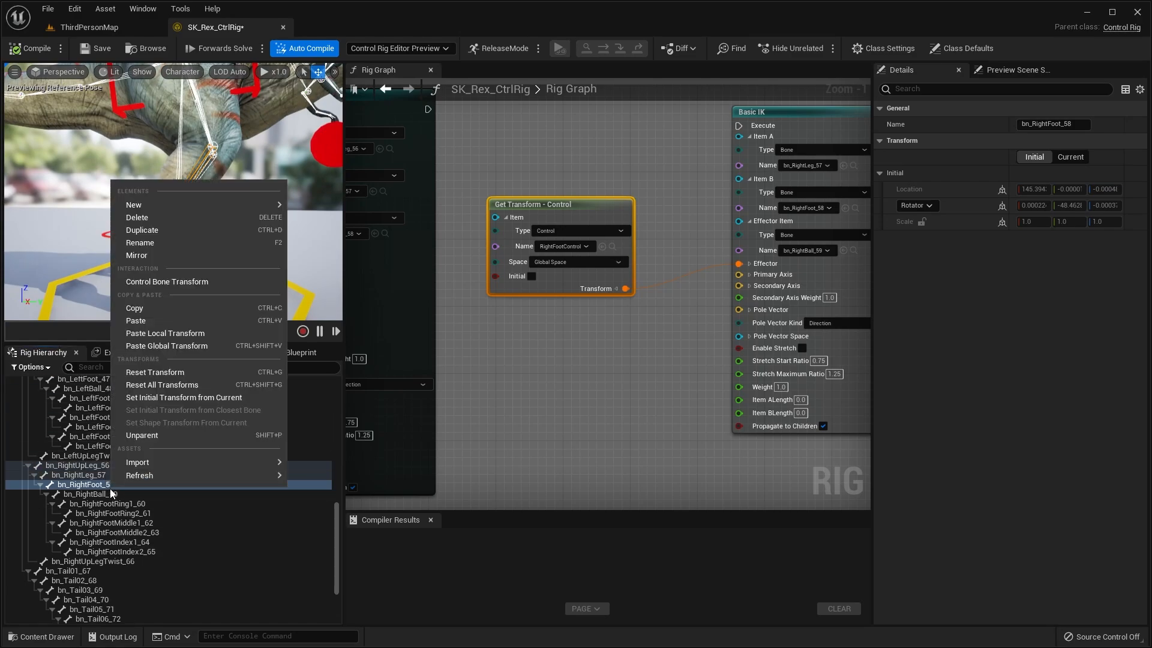
mouse_move(243, 199)
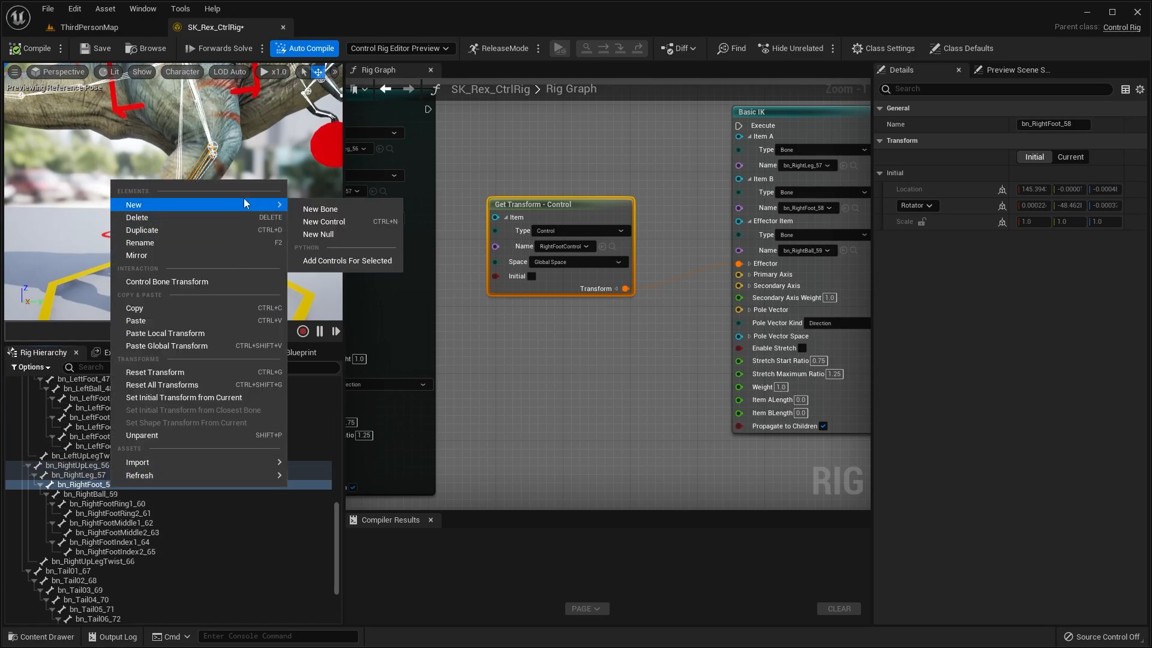
left_click(343, 235)
right_click(89, 561)
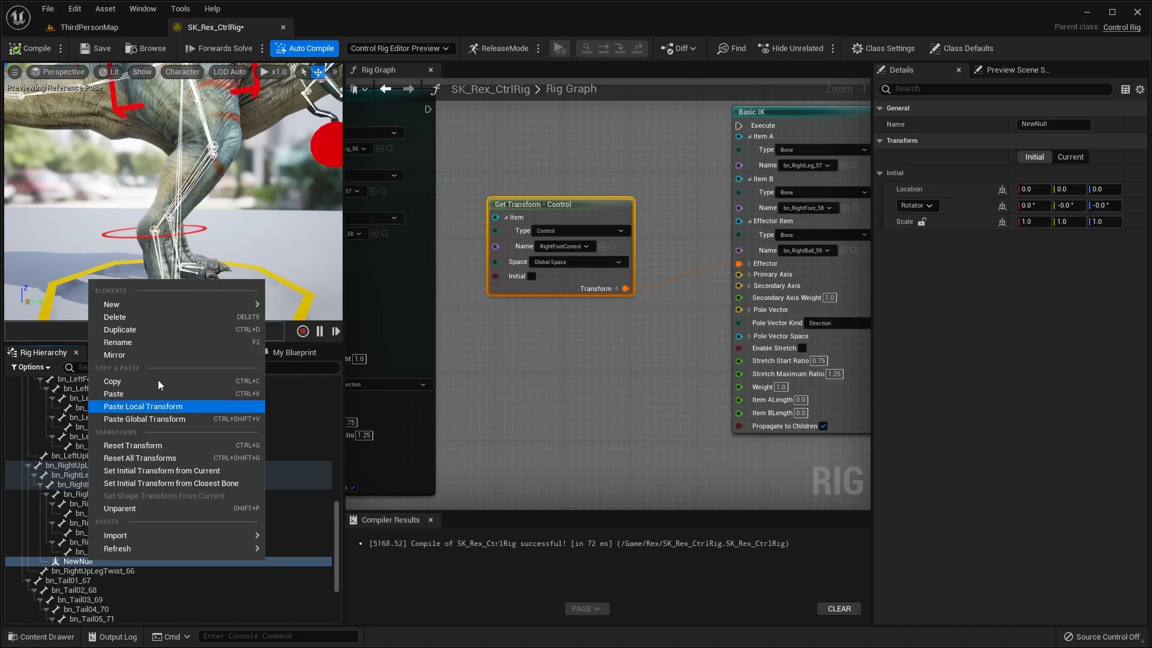
left_click(145, 346)
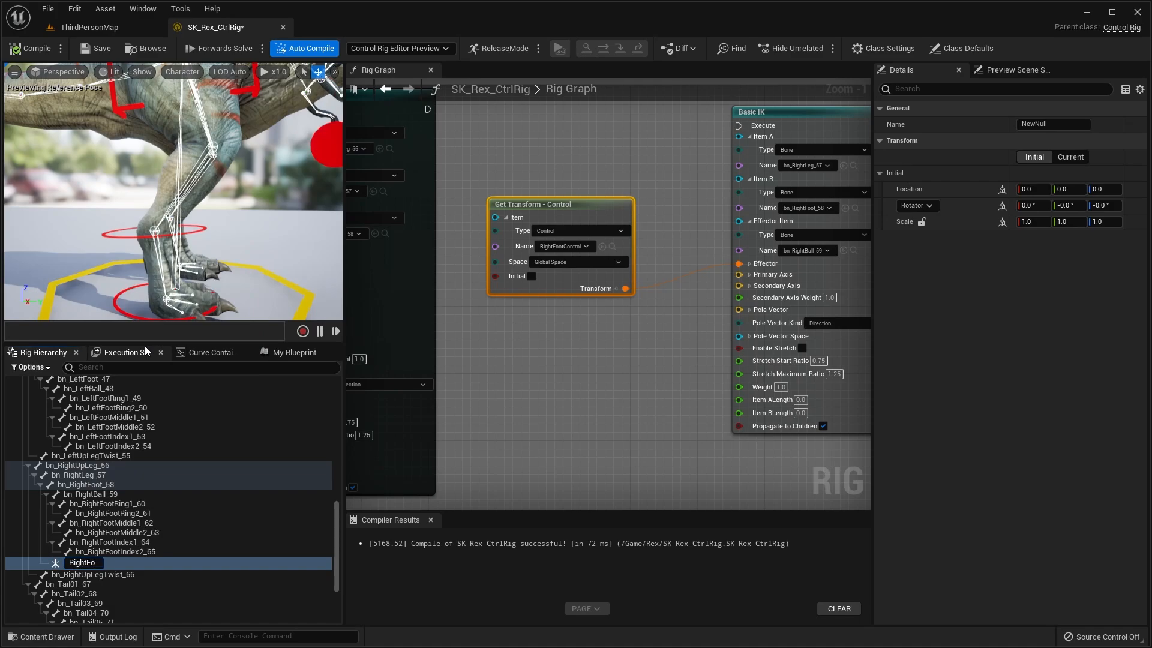
type("RightFootSapce")
key("Return")
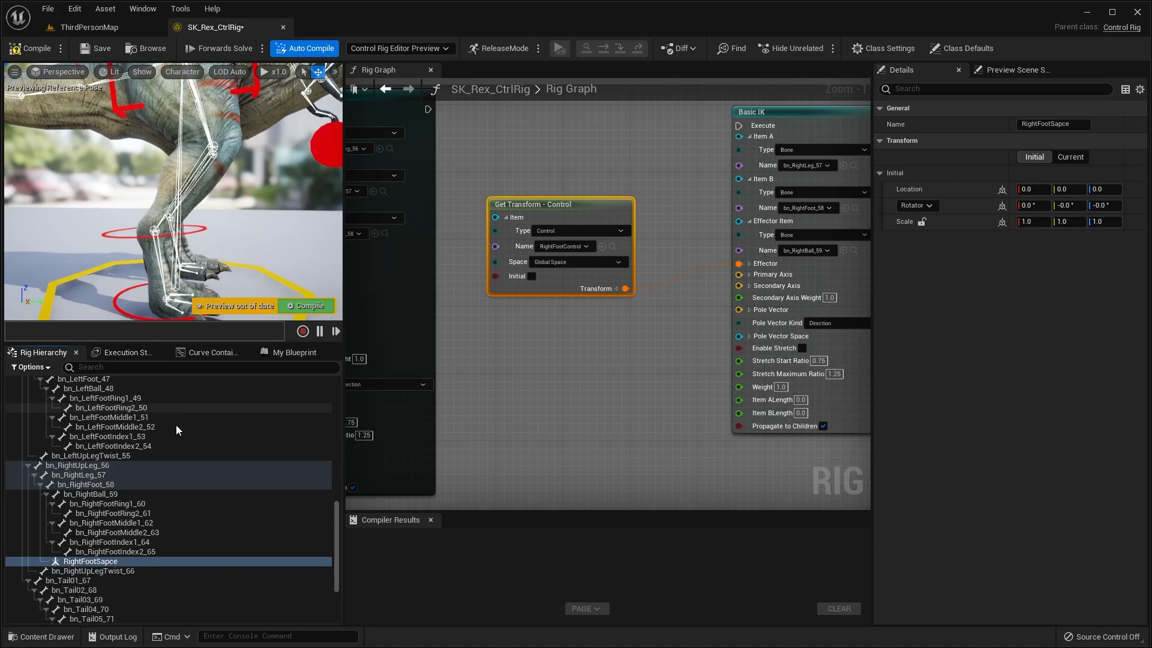
- Create a control under RightFootSapce, name it RightFootPole, and save the rig
right_click(107, 563)
mouse_move(180, 308)
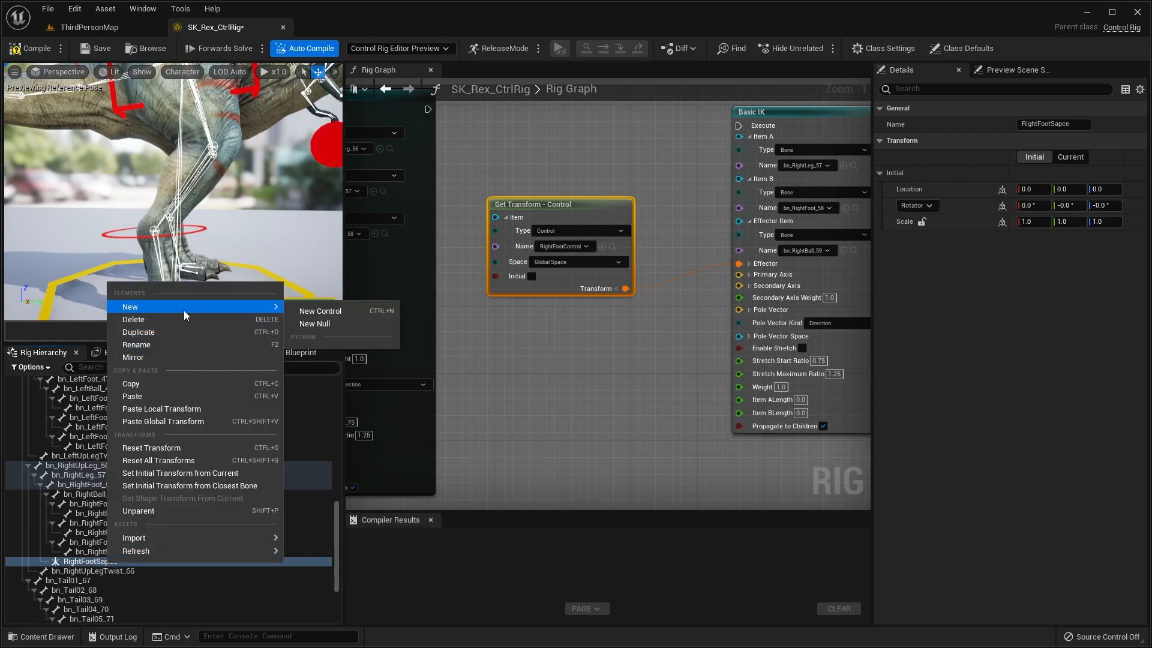
left_click(323, 313)
right_click(104, 571)
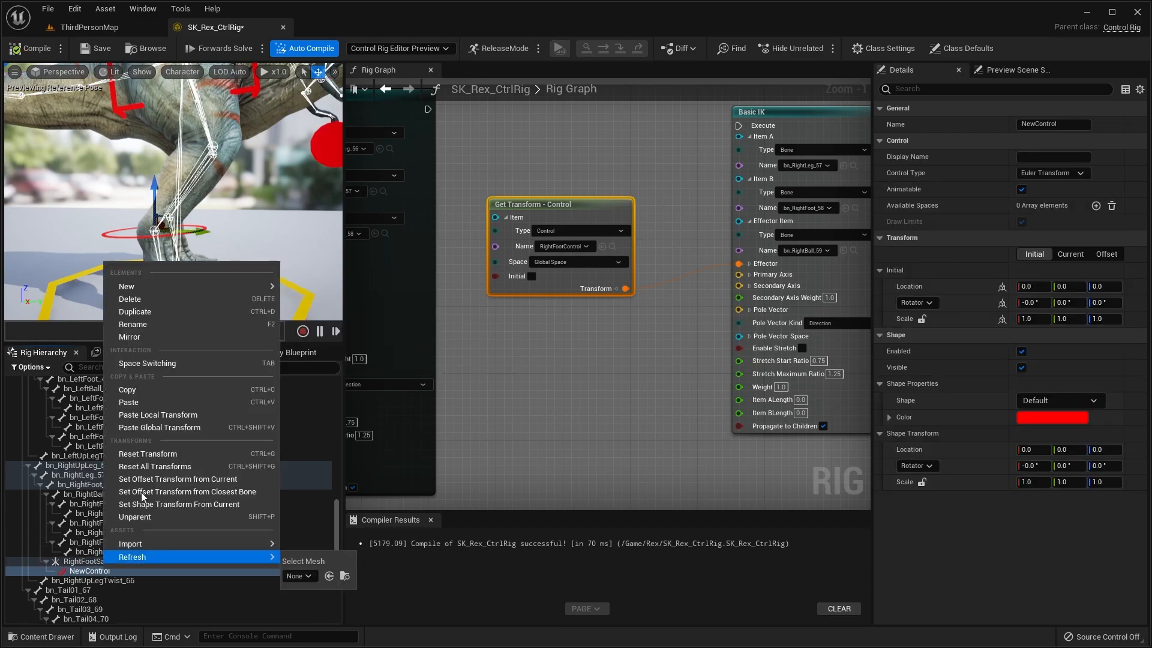
key("F2")
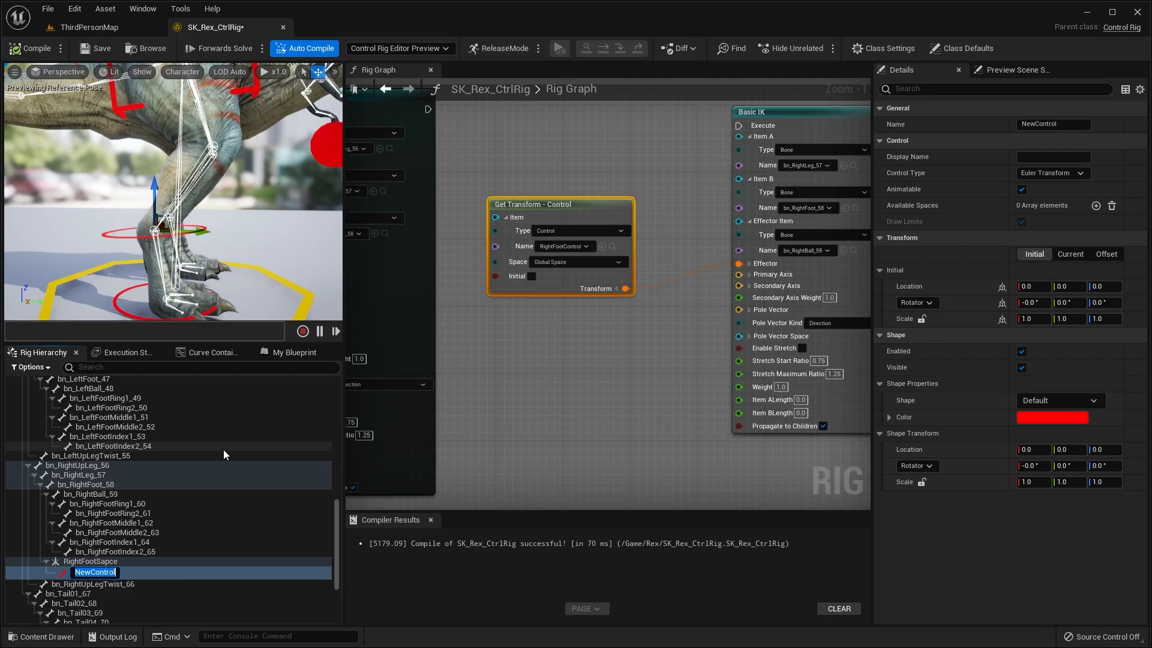
type("Rightfo")
key("BackSpace")
key("BackSpace")
type("FootPole")
key("Return")
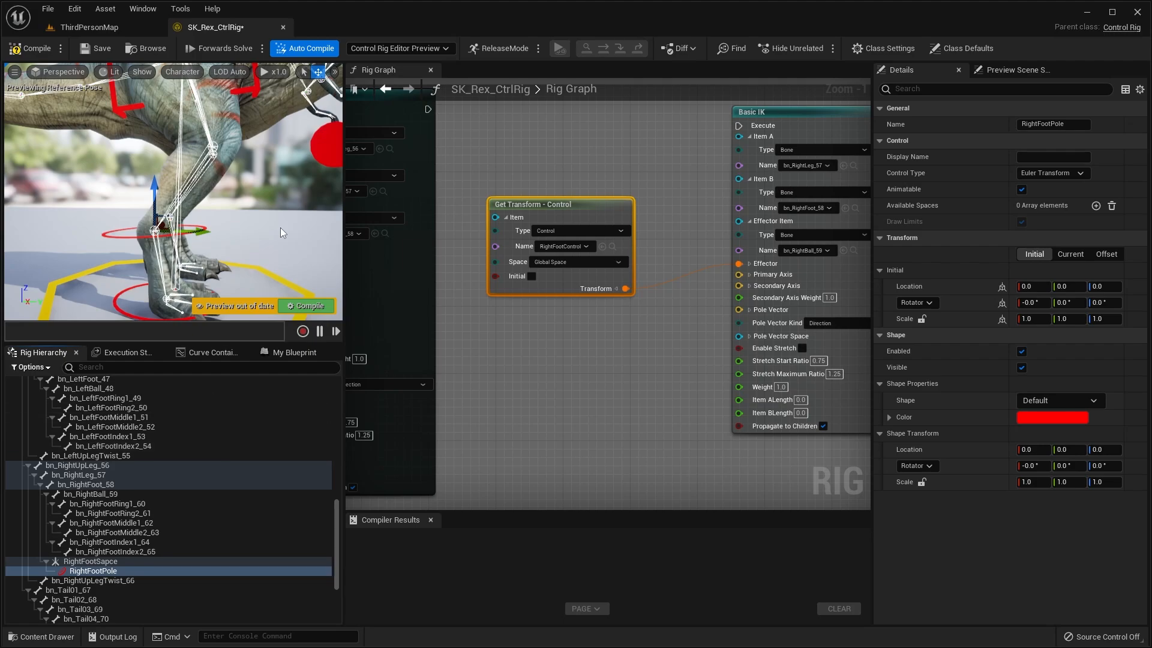
left_click(96, 48)
- Unparent RightFootSapce from the bn_RightFoot_58 bone and parent it under RootControl
left_click(112, 552)
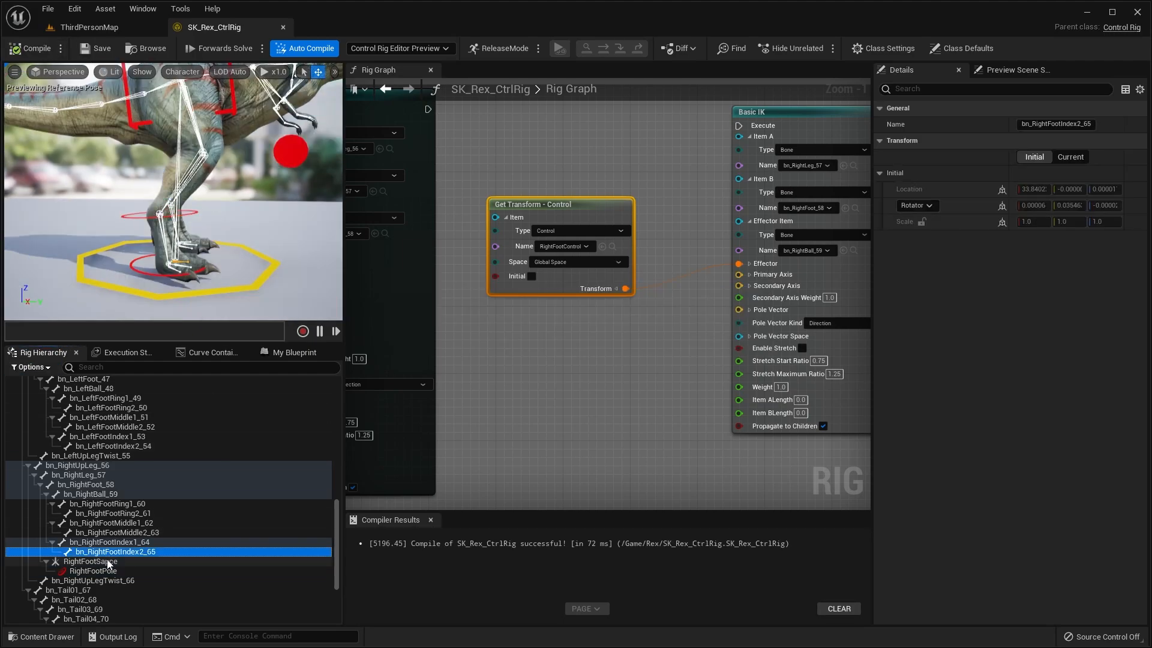
left_click(102, 562)
right_click(85, 567)
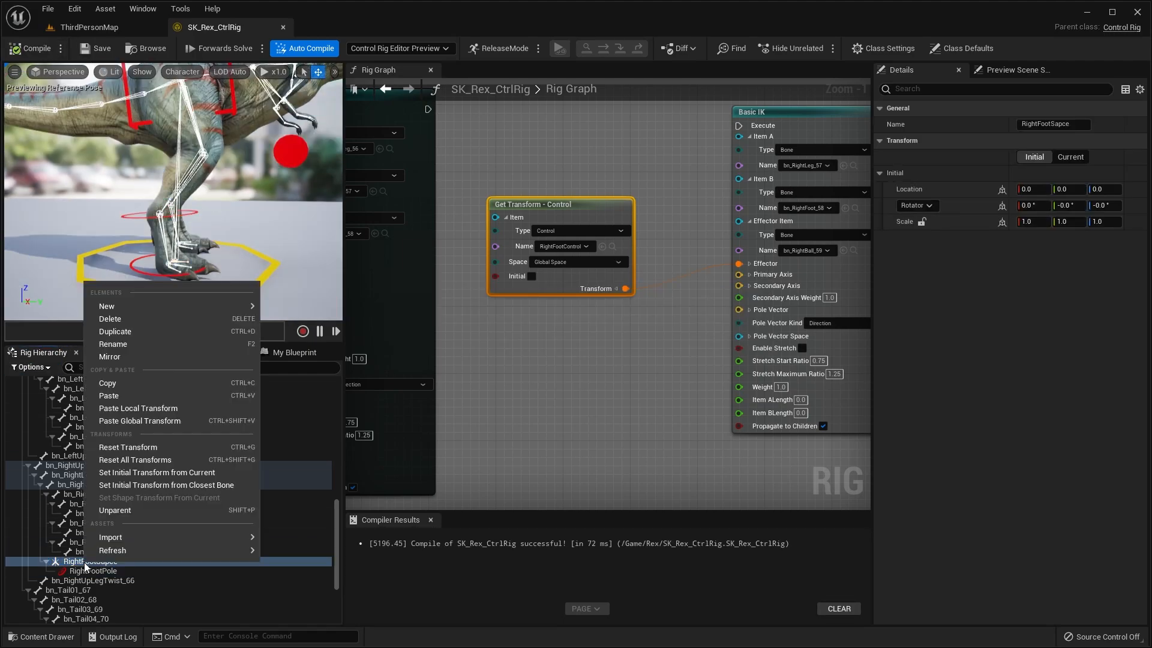
left_click(129, 510)
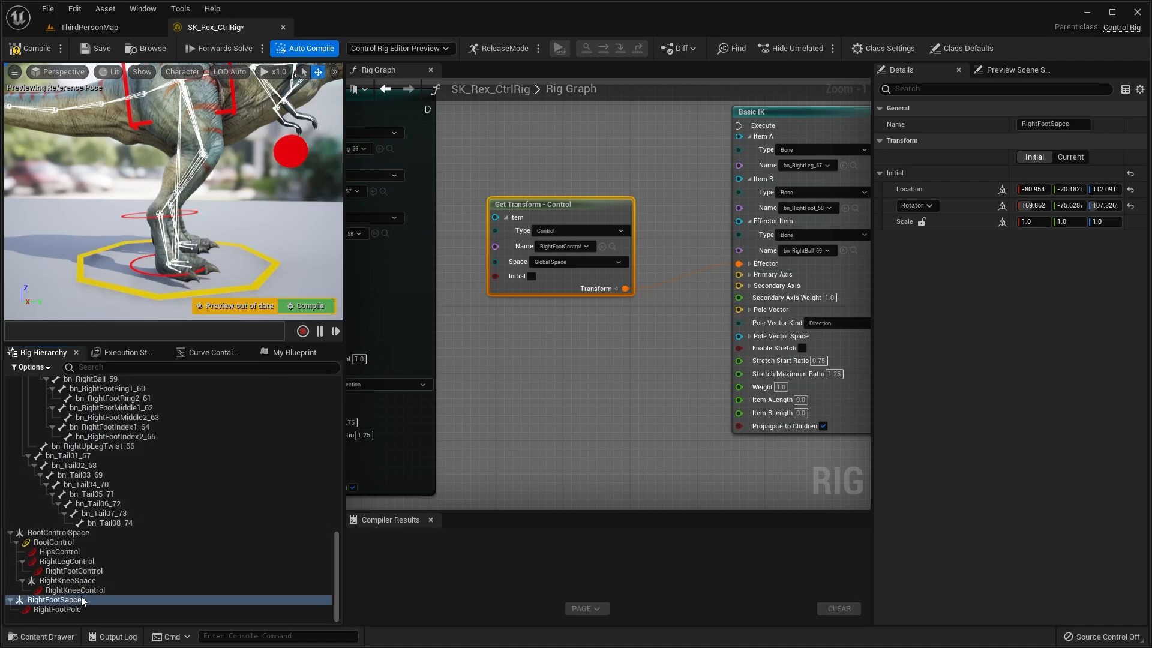
left_click_drag(57, 600, 68, 547)
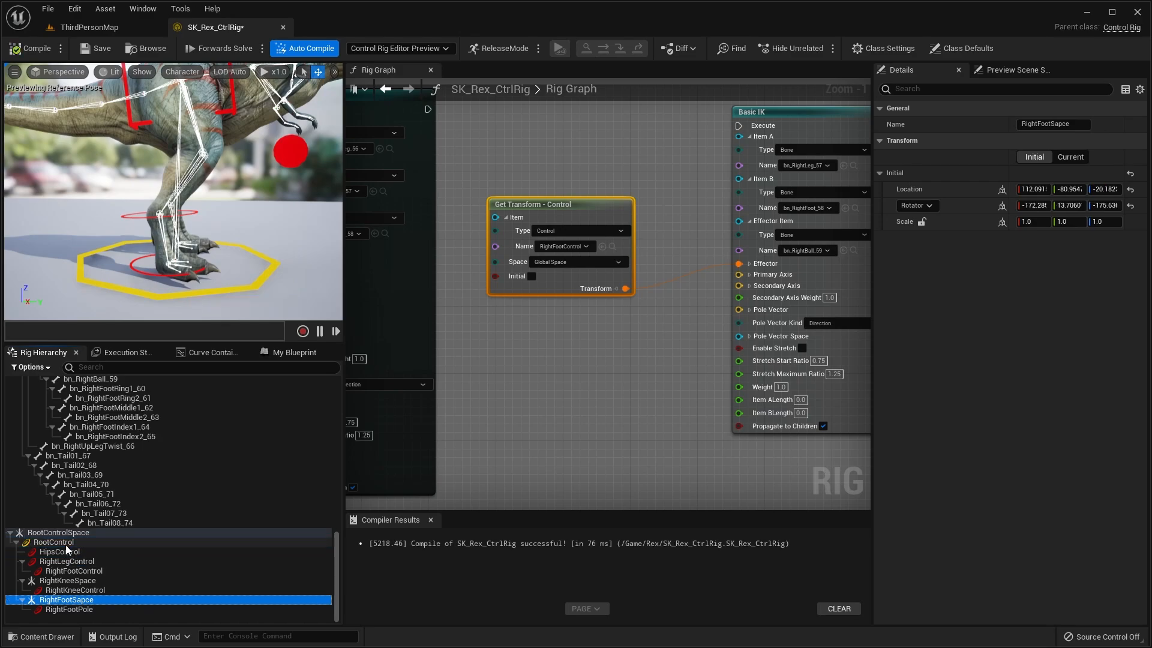
- Set RightFootPole's shape scale to 5 on all three axes, and compile and save the rig
left_click(65, 610)
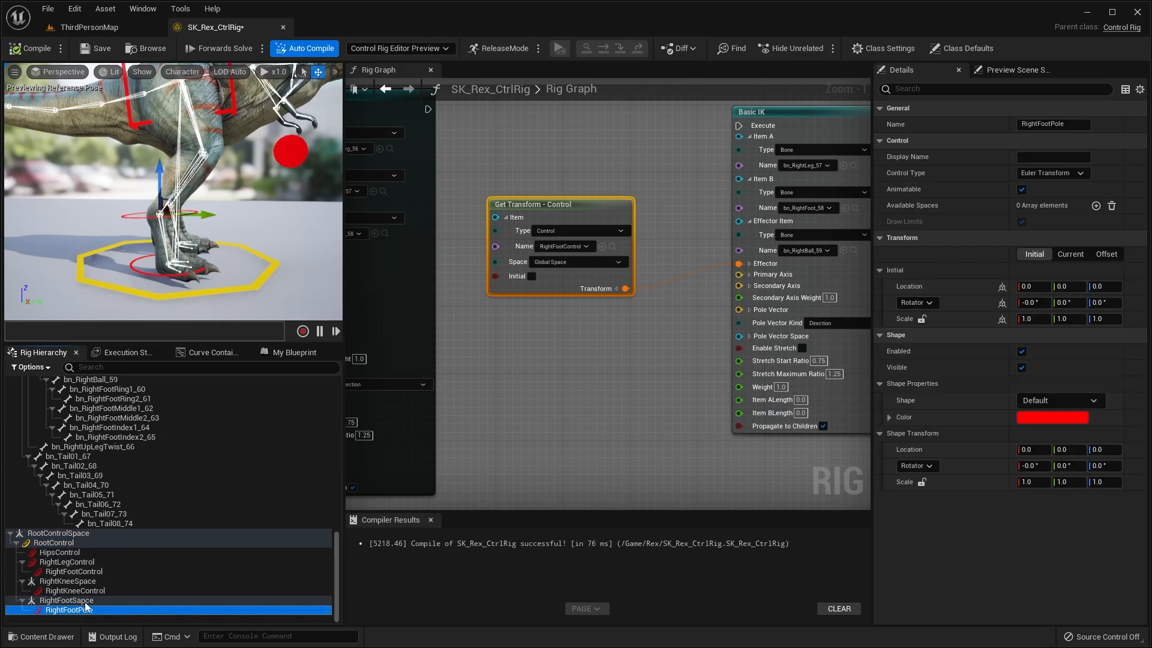
right_click_drag(228, 223, 198, 182)
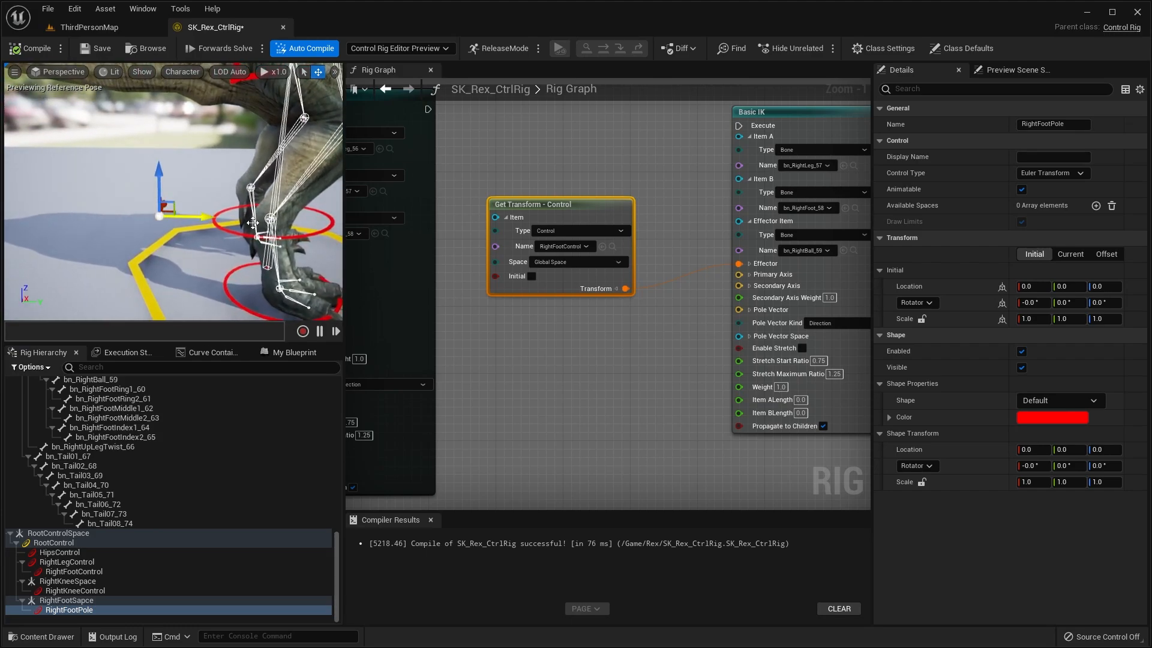
left_click(1043, 484)
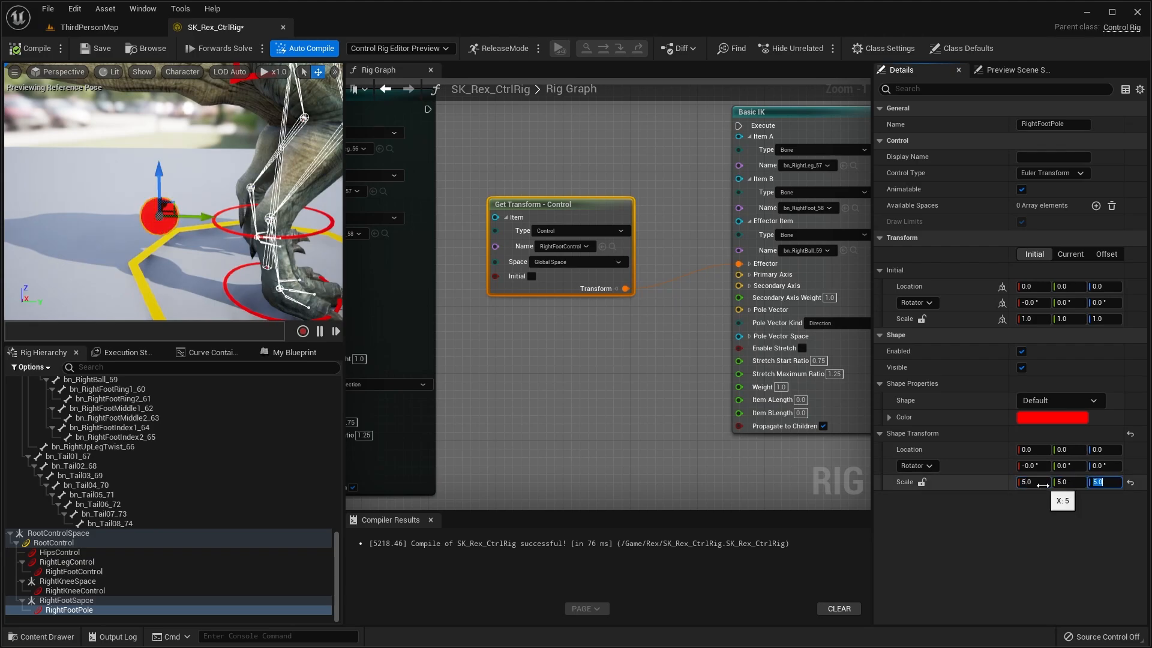
right_click_drag(210, 163, 190, 161)
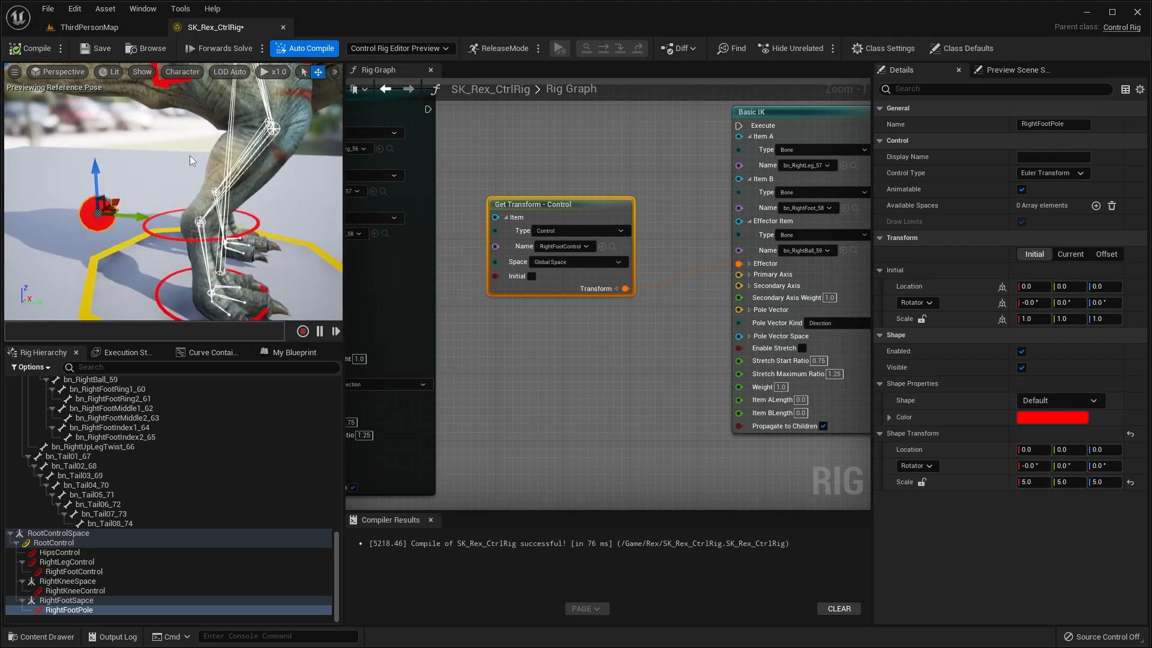
left_click(51, 53)
left_click_drag(248, 226, 136, 215)
right_click_drag(136, 214, 125, 213)
left_click(50, 54)
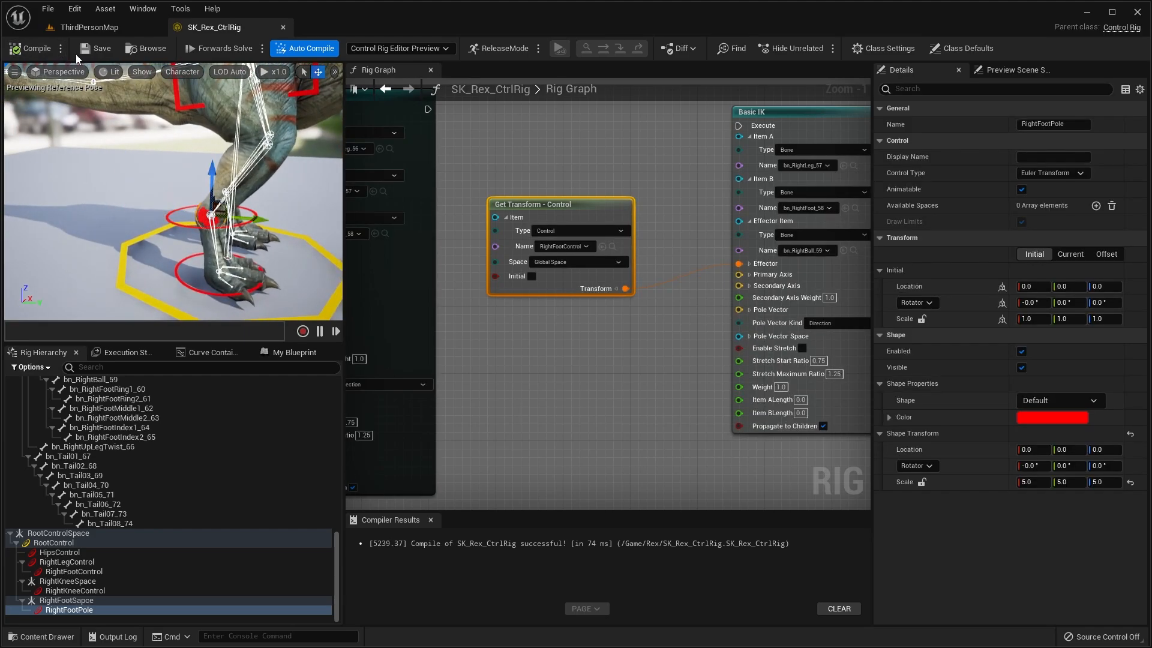
- Move RightFootPole behind the right ankle to about X -33.9, Y -18.6, Z 137.6, and copy its current location
left_click_drag(260, 222, 177, 205)
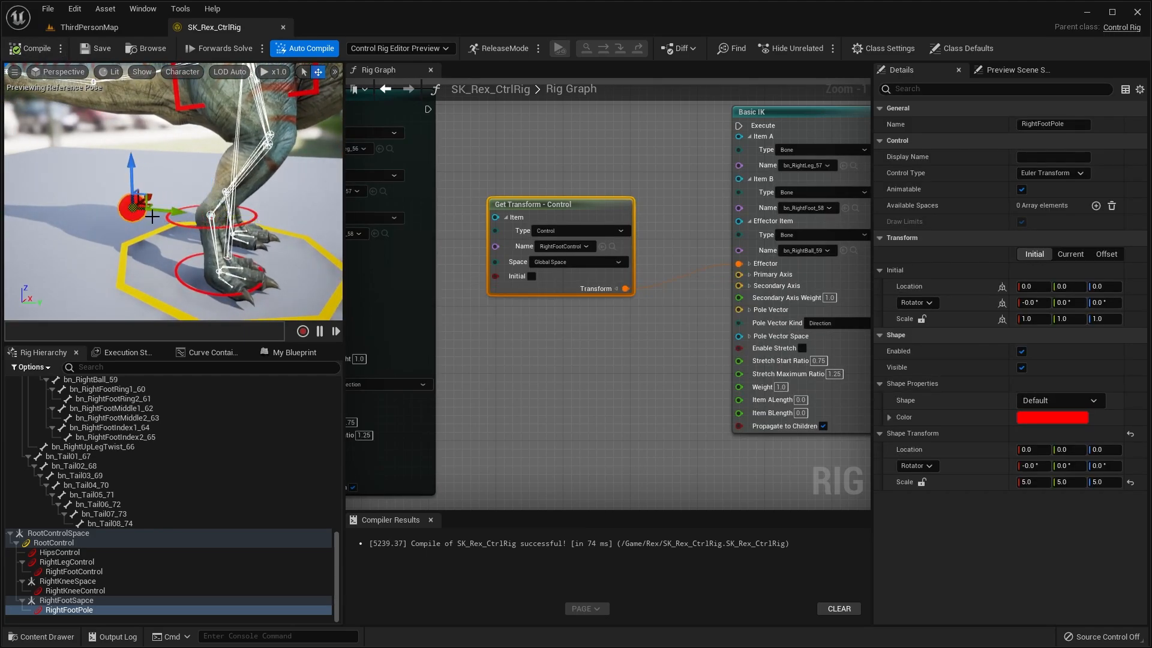
scroll(230, 225, "up", 4)
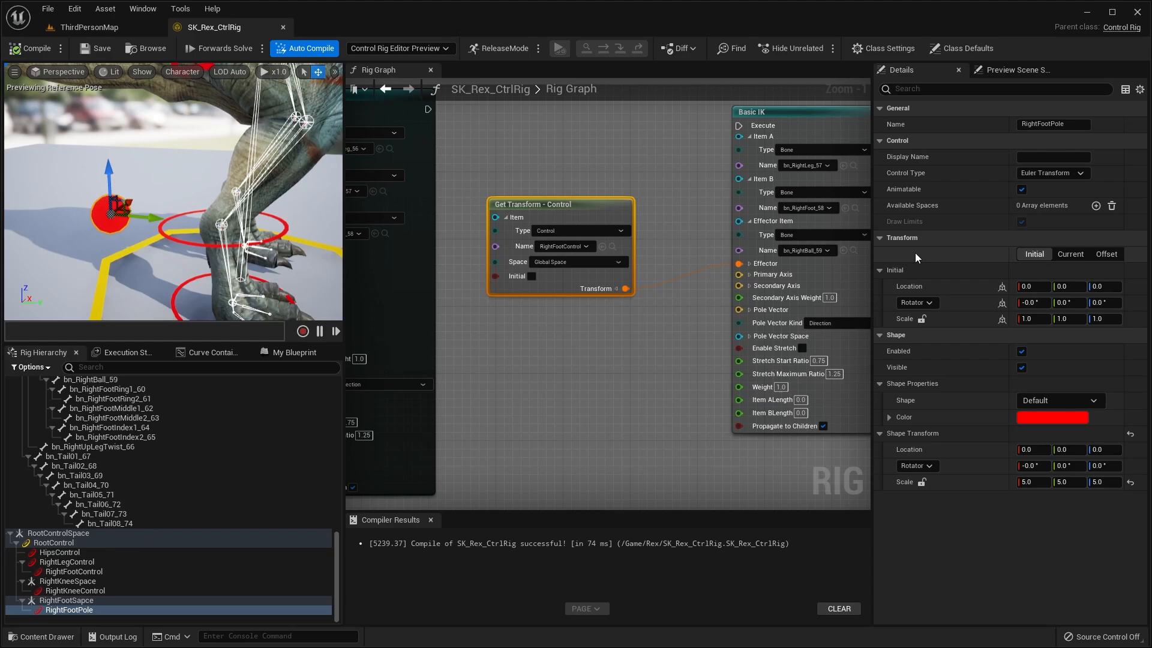
left_click(1070, 254)
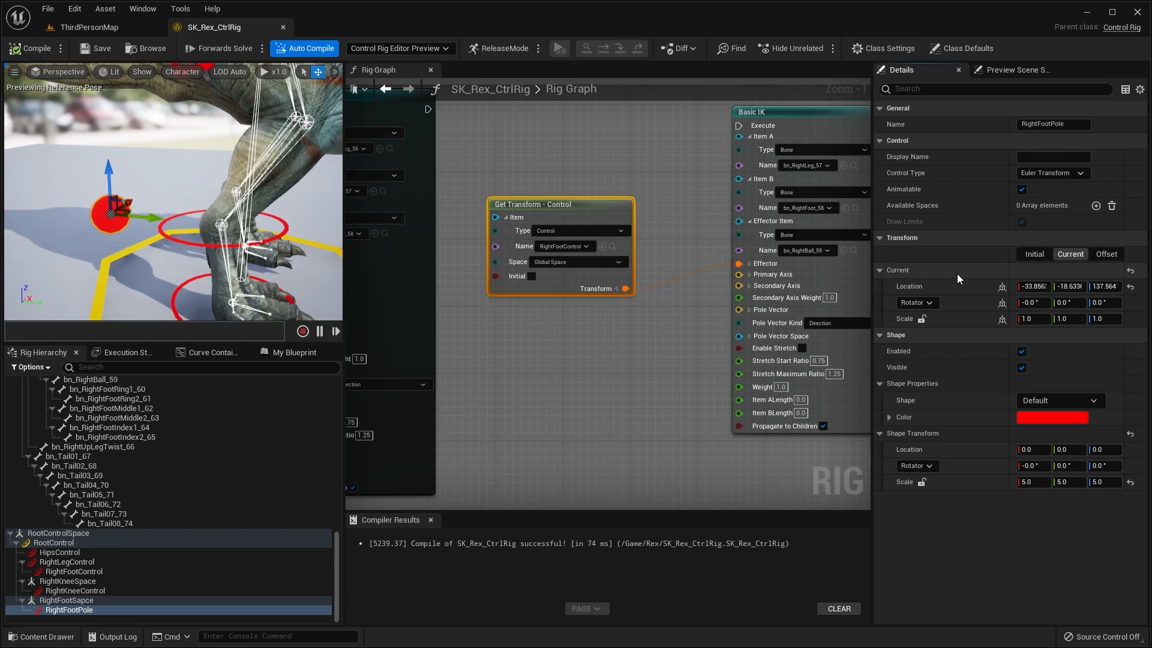
right_click(948, 282)
left_click(985, 293)
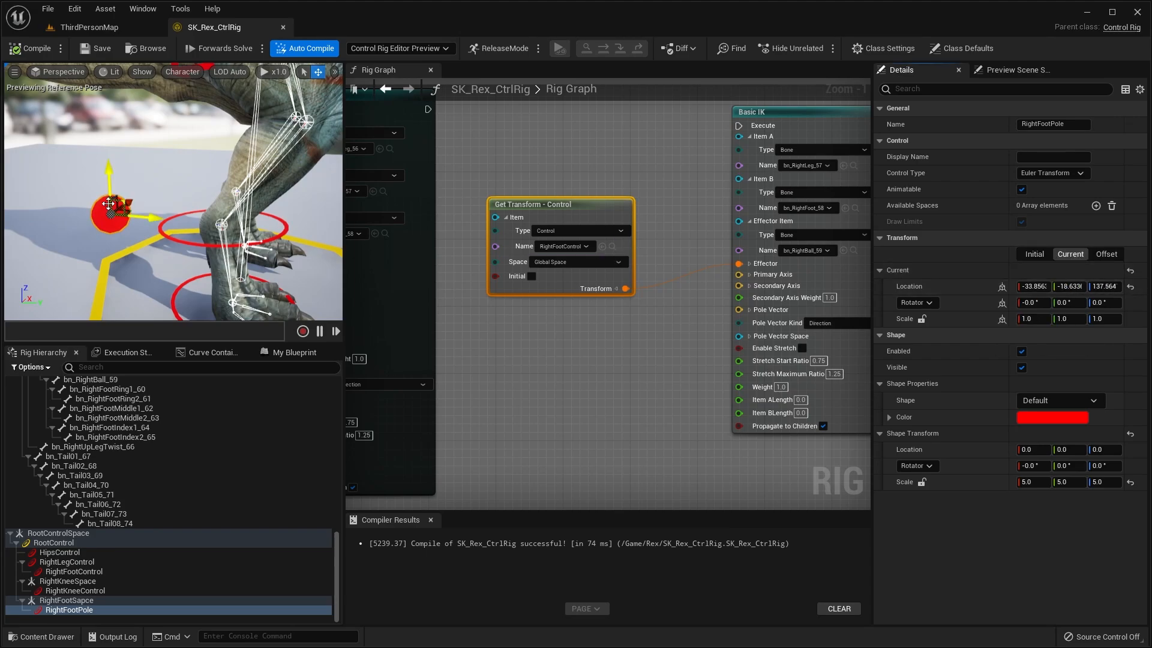
- Paste the copied location into RightFootPole's initial location, and compile and save the rig
left_click(1034, 253)
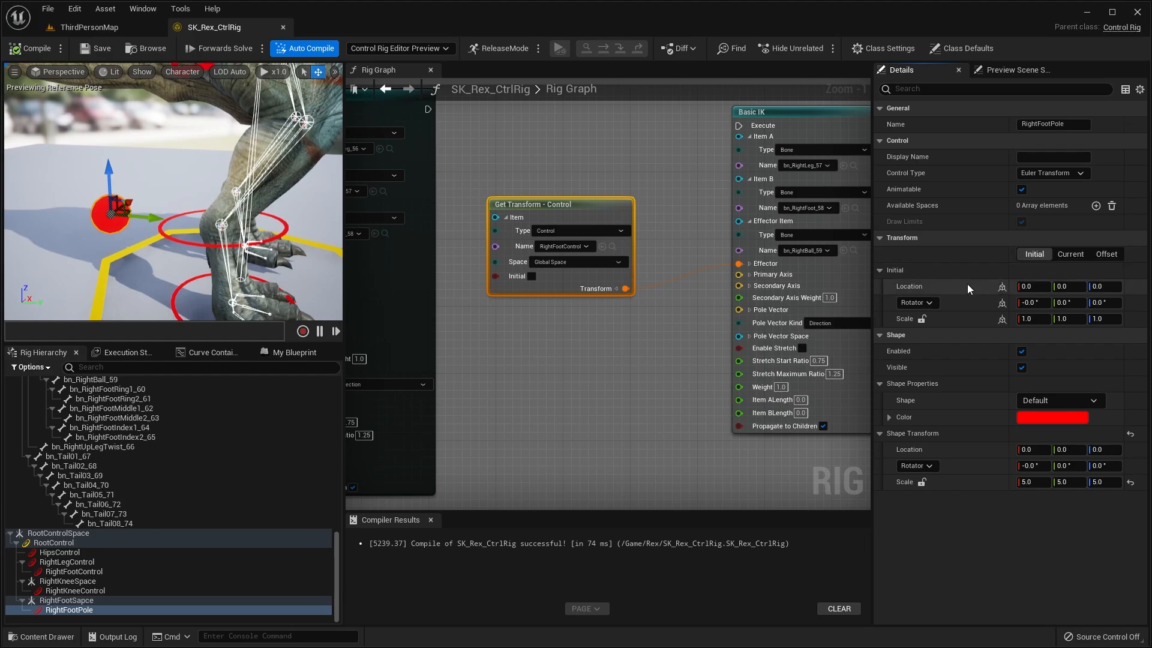
right_click(969, 287)
left_click(986, 306)
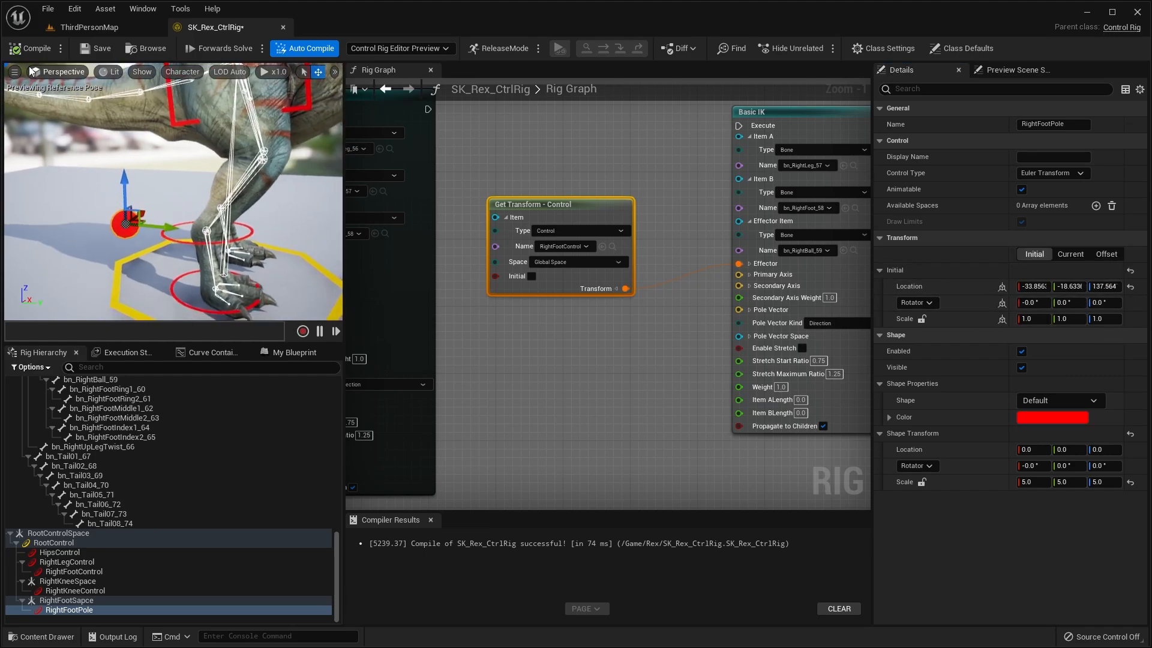
key("ctrl+s")
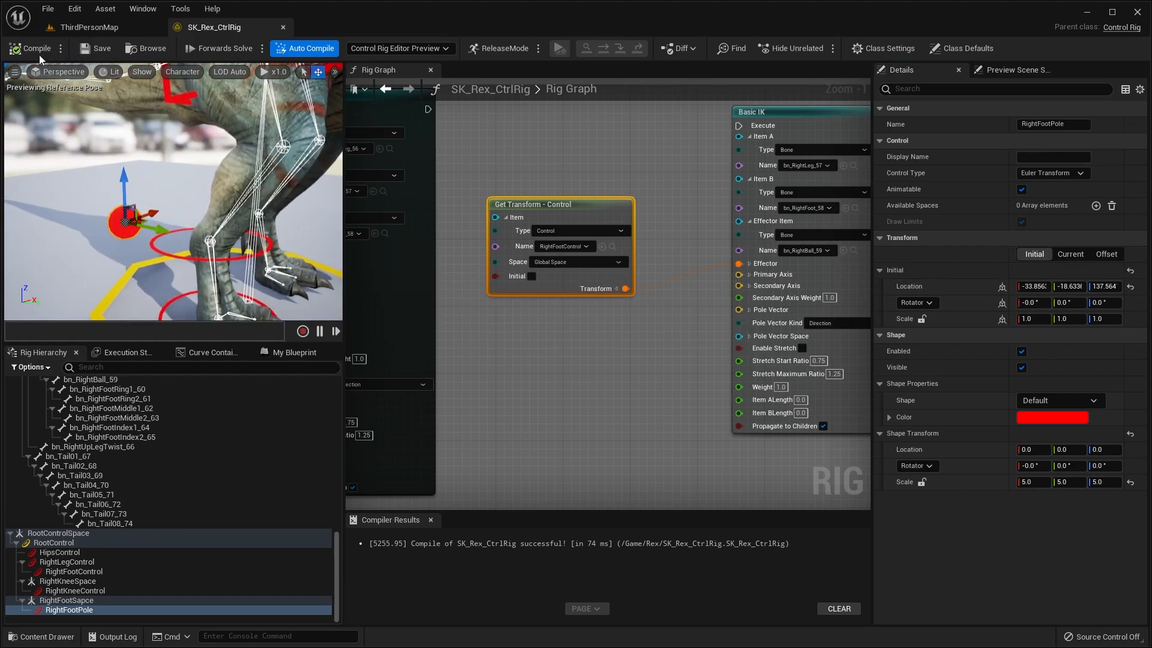
- Add a Get Control node for RightFootPole to the rig graph and place it below RightFootControl's Get Transform node
left_click_drag(160, 107, 183, 186, "alt")
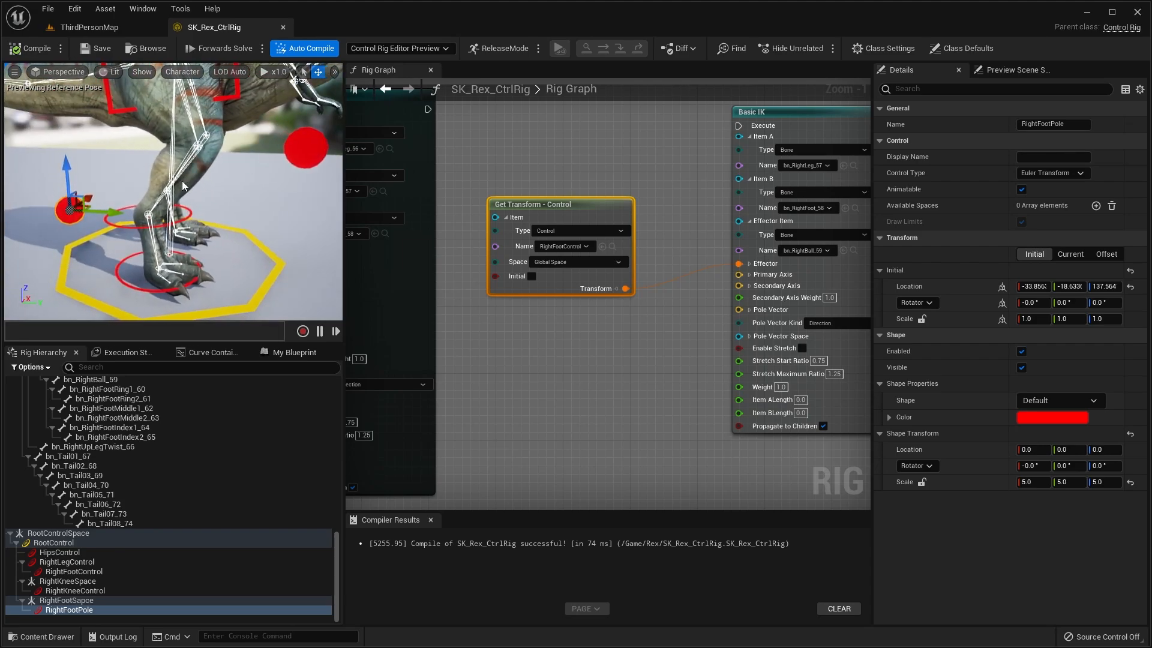
left_click(75, 612)
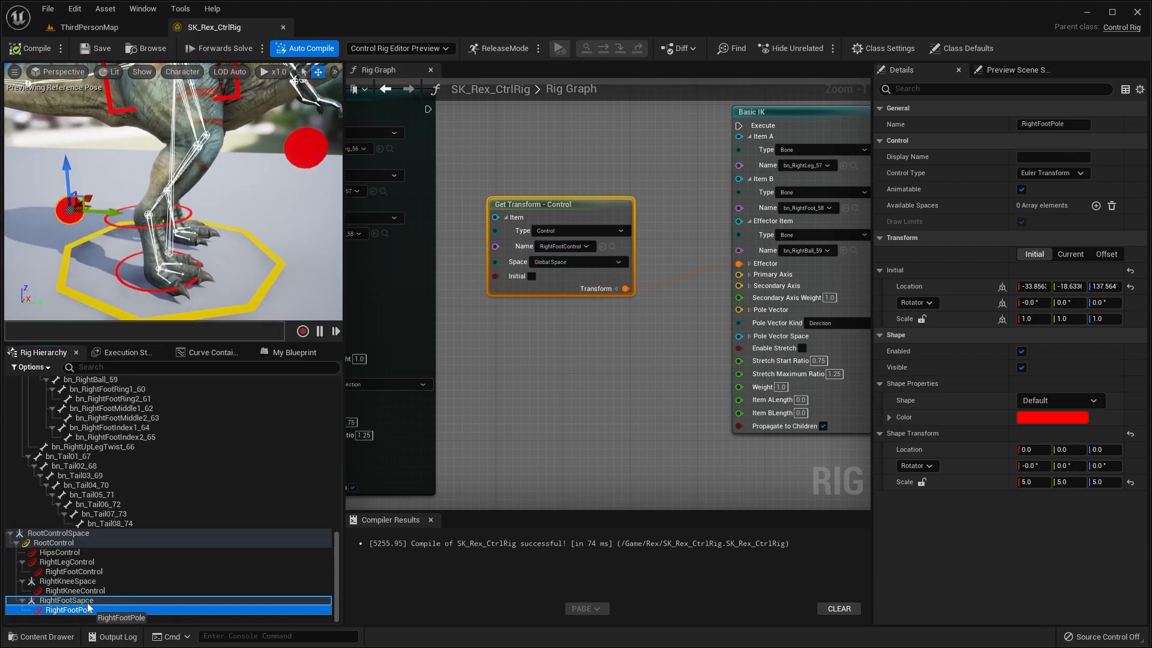
left_click_drag(498, 385, 499, 385)
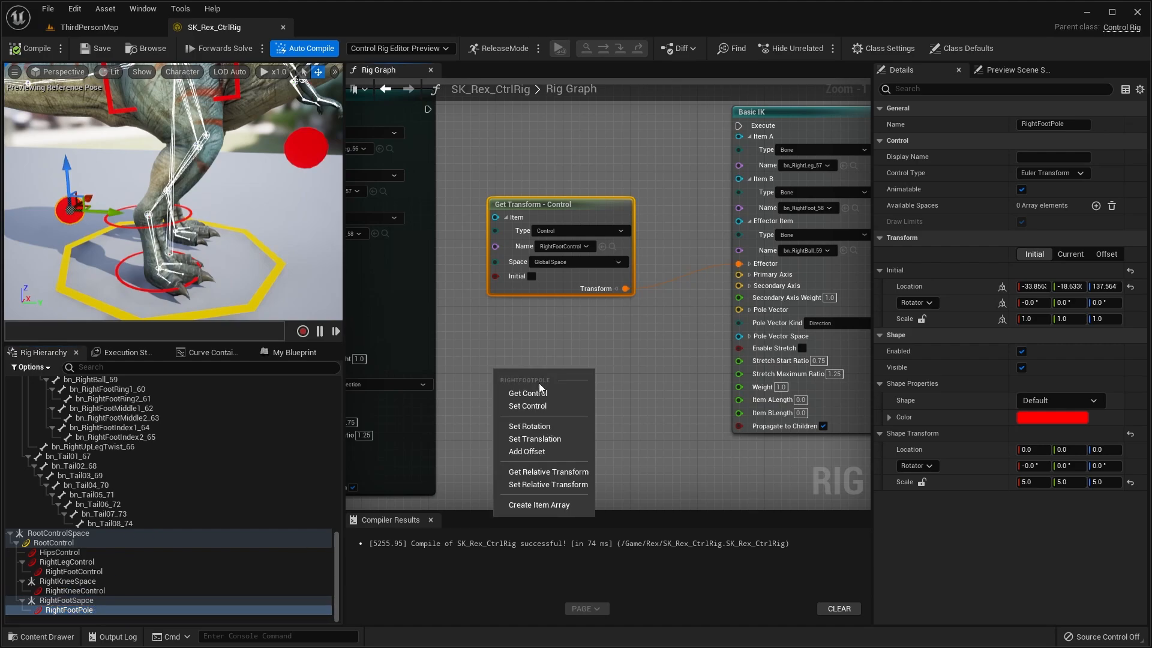
left_click(513, 391)
left_click_drag(597, 382, 577, 363)
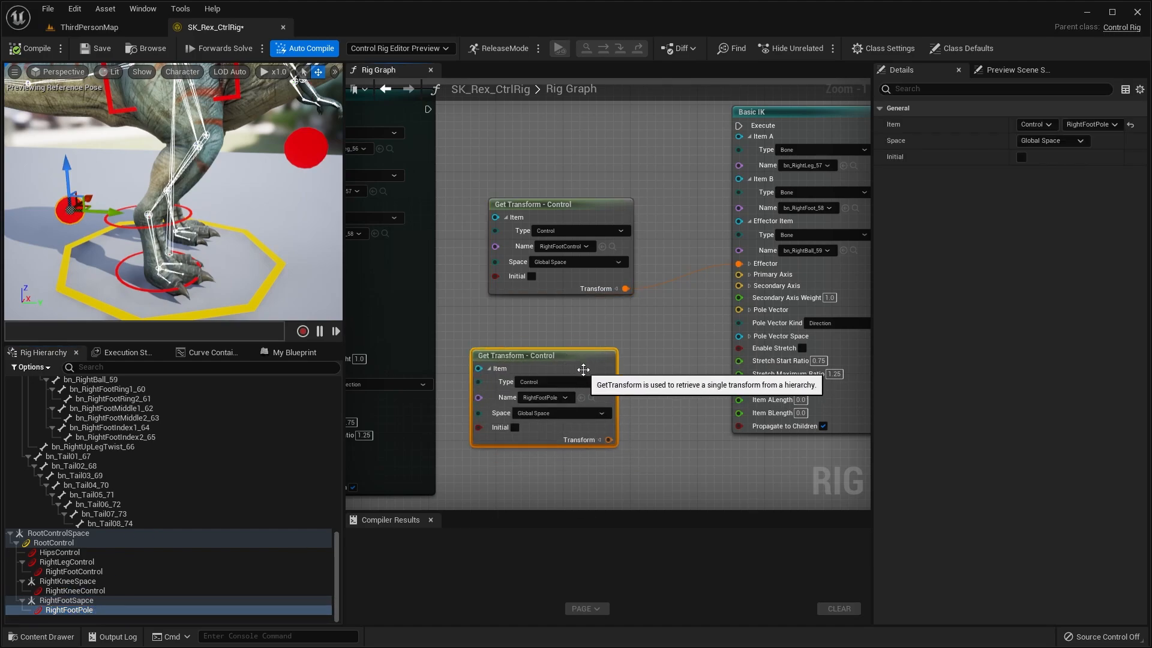
- Connect the RightFootPole transform's Translation to the Pole Vector of the right foot's Basic IK node
right_click_drag(683, 380, 669, 348)
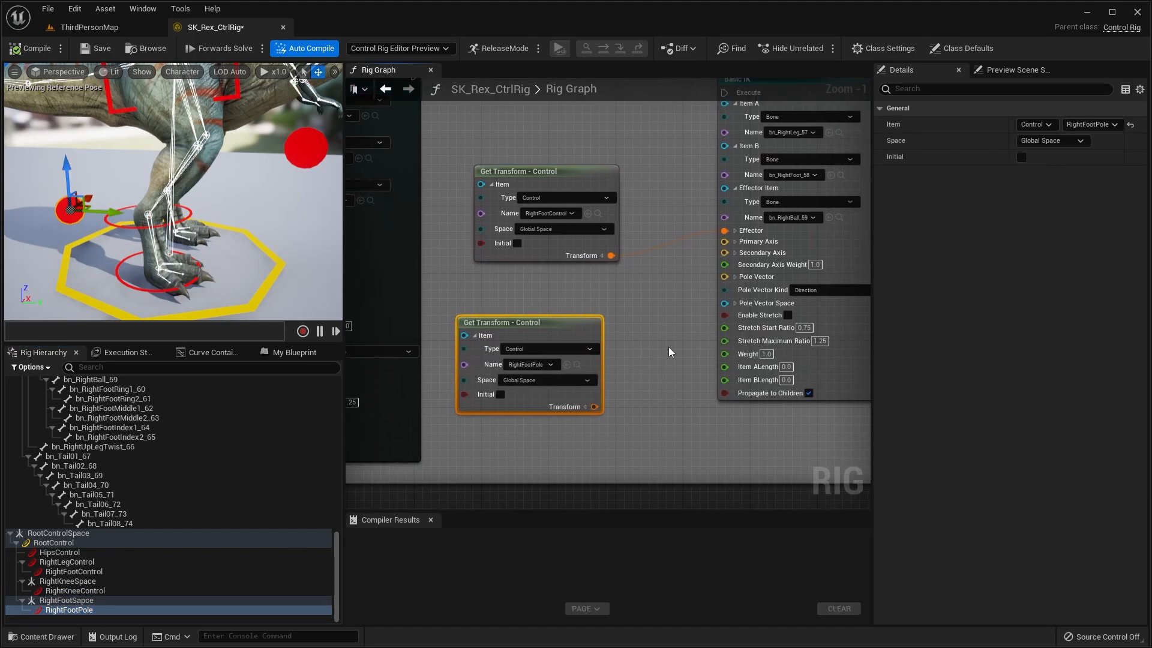
left_click(585, 407)
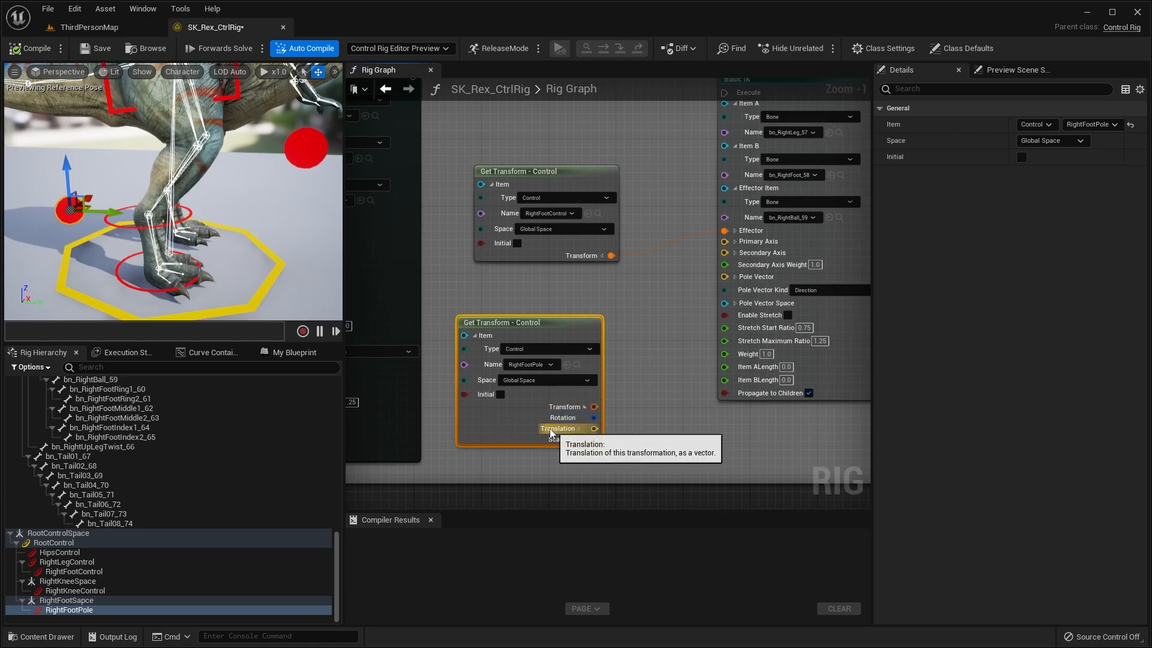
left_click_drag(561, 432, 715, 287)
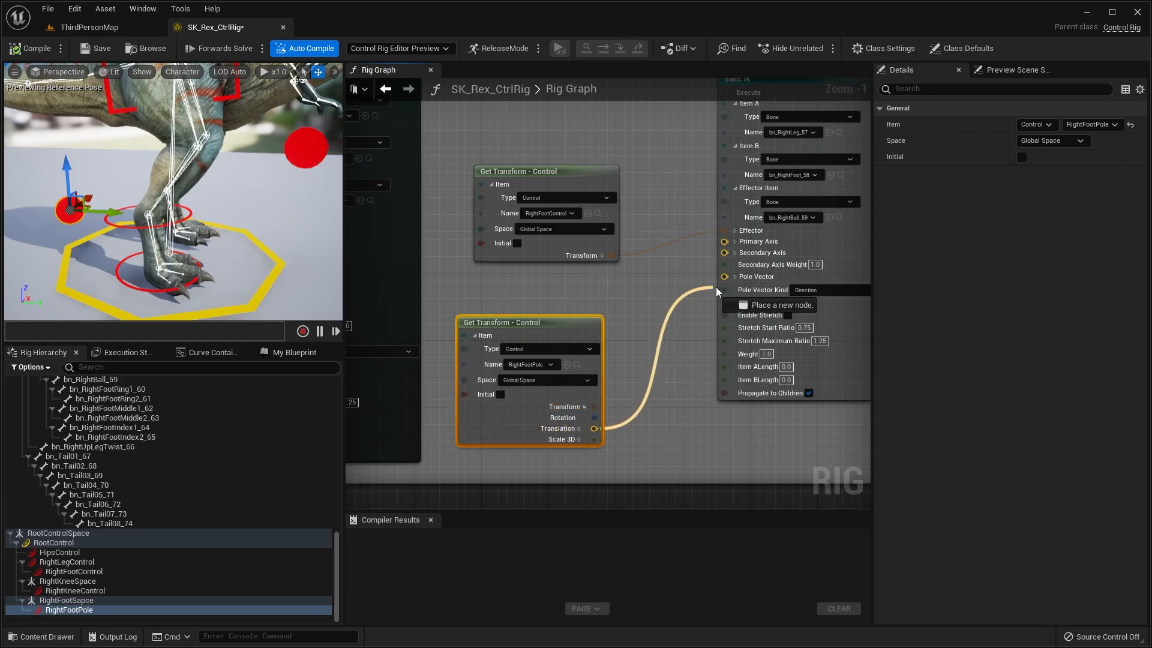
- Link the execution output of the first leg Basic IK node to the right foot's Basic IK and straighten the connection
scroll(700, 281, "down", 2)
right_click_drag(665, 329, 643, 376)
right_click_drag(462, 171, 525, 193)
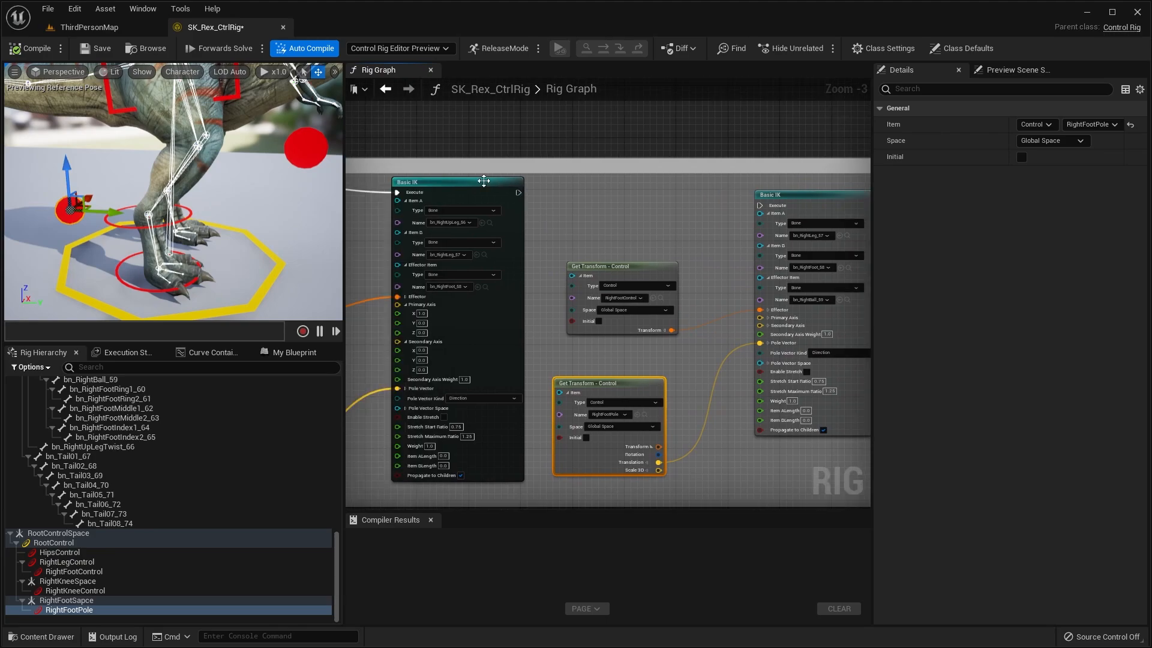
left_click_drag(518, 193, 760, 205)
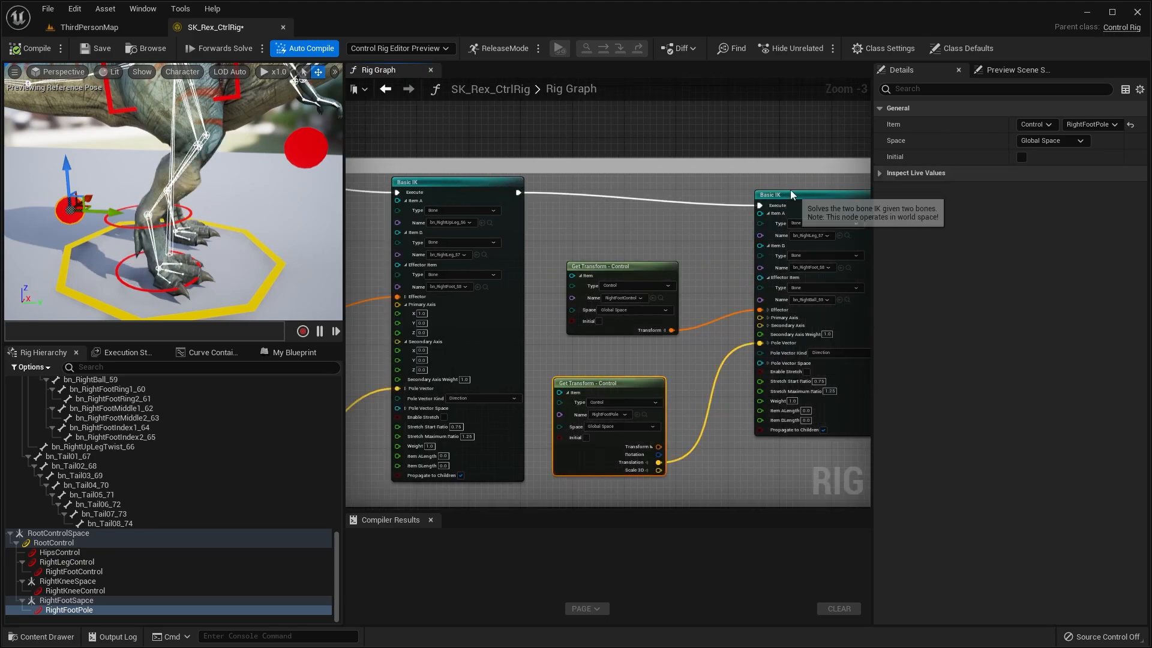
key("q")
- Compile and save the SK_Rex_CtrlRig control rig
left_click(46, 55)
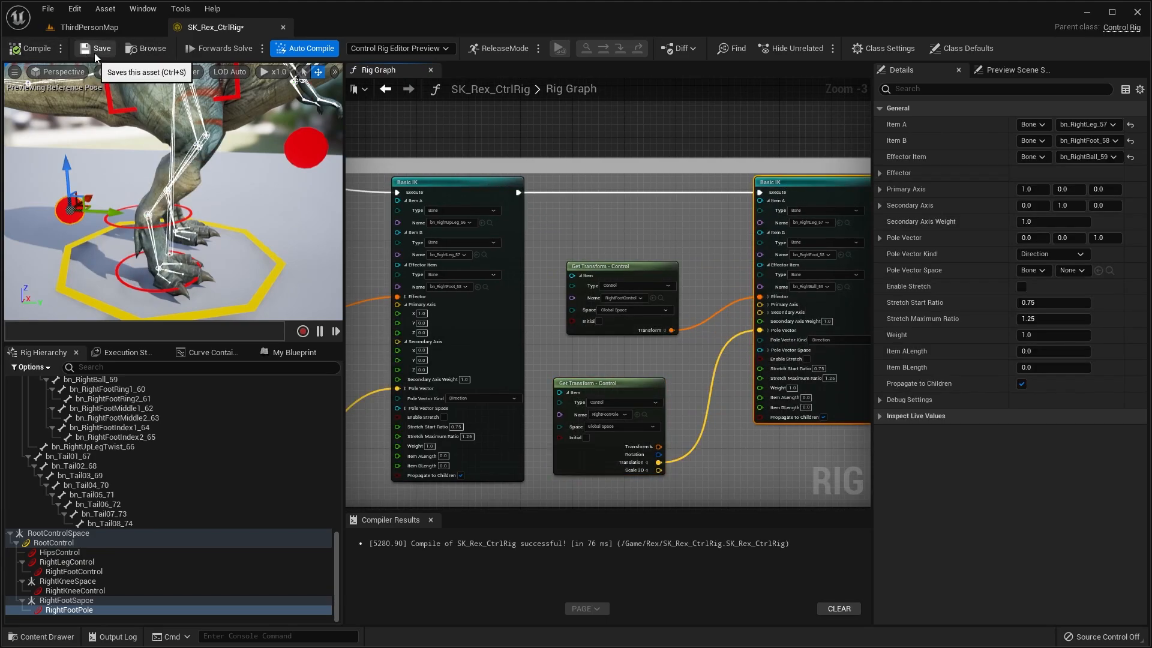
left_click(95, 53)
- Set the preview viewport's bone drawing to Selected Only
mouse_move(210, 128)
right_mouse_down()
mouse_move(175, 119)
mouse_move(210, 128)
right_mouse_up()
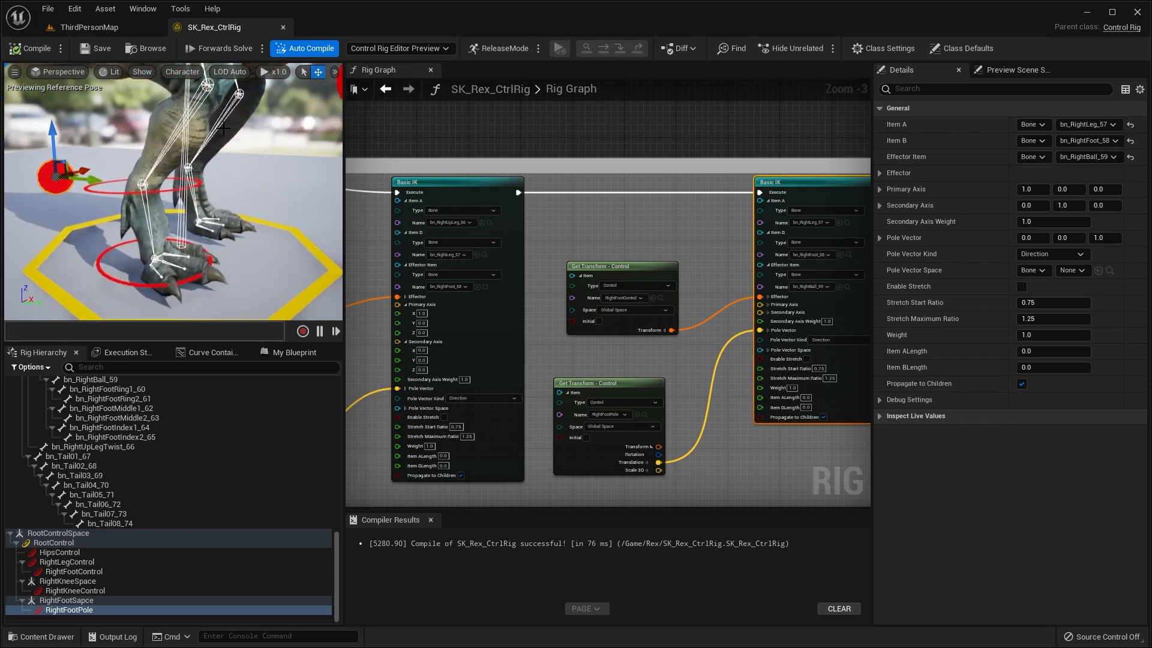
left_click(188, 71)
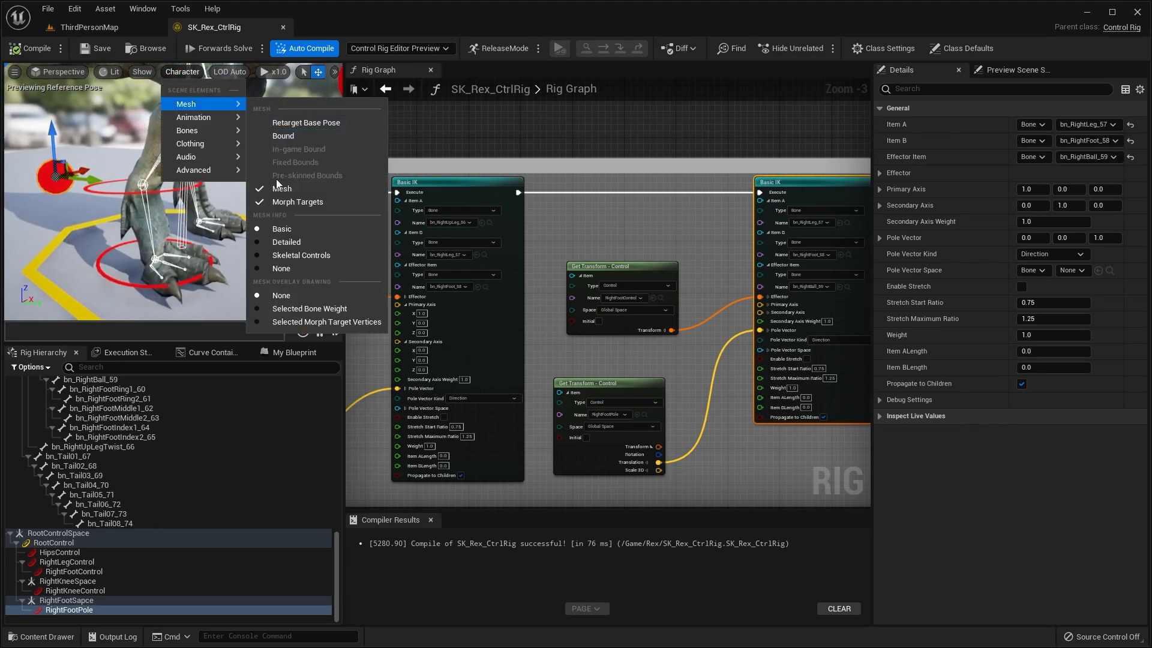
mouse_move(206, 121)
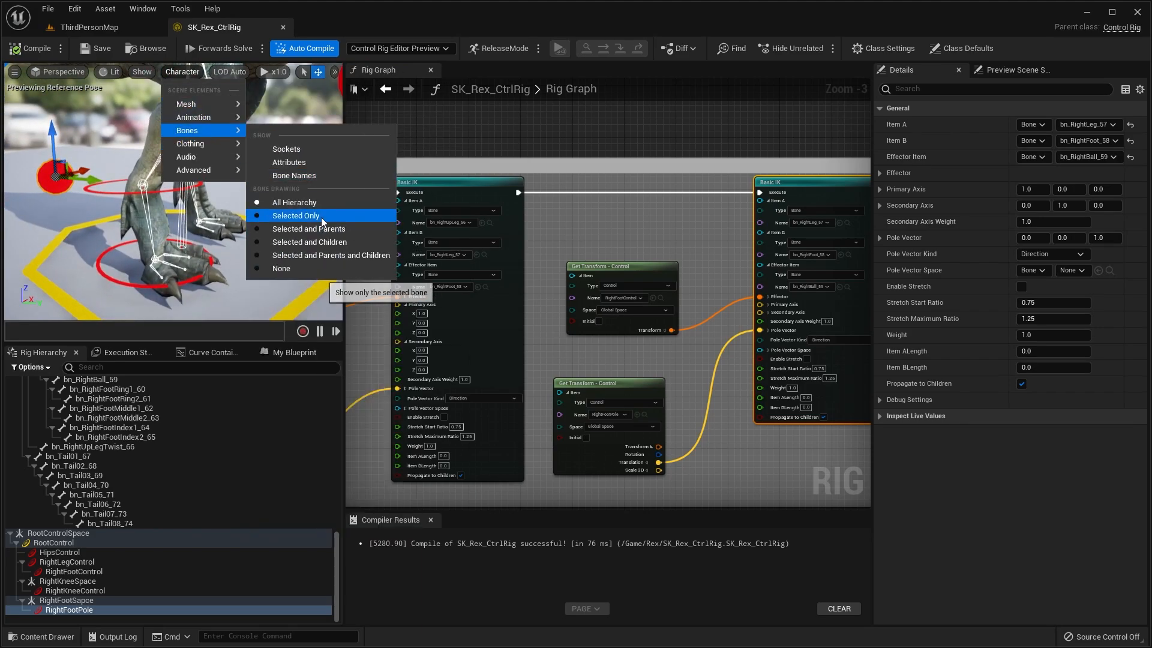
left_click(322, 218)
mouse_move(259, 207)
right_mouse_down()
mouse_move(295, 218)
mouse_move(240, 211)
right_mouse_up()
right_click_drag(225, 263, 264, 259)
right_click_drag(177, 217, 240, 240)
- Set the Secondary Axis Y value of the right foot's Basic IK node to 0.0 and save the rig
right_click_drag(801, 353, 733, 296)
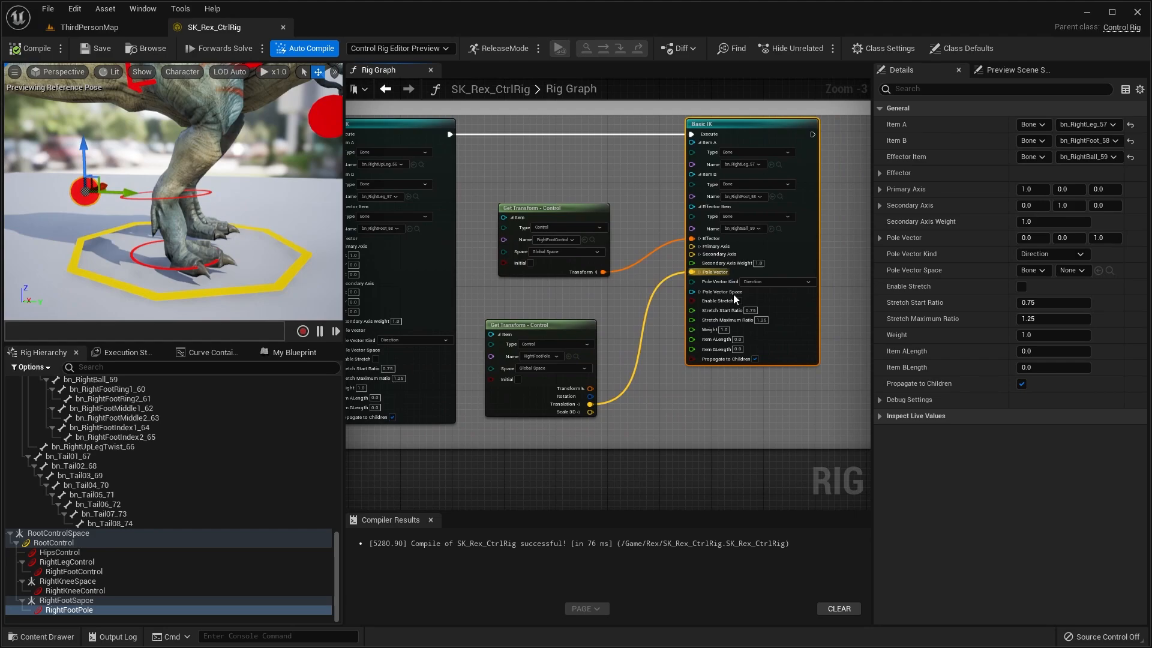
scroll(733, 324, "up", 1)
left_click(706, 419)
scroll(699, 240, "up", 2)
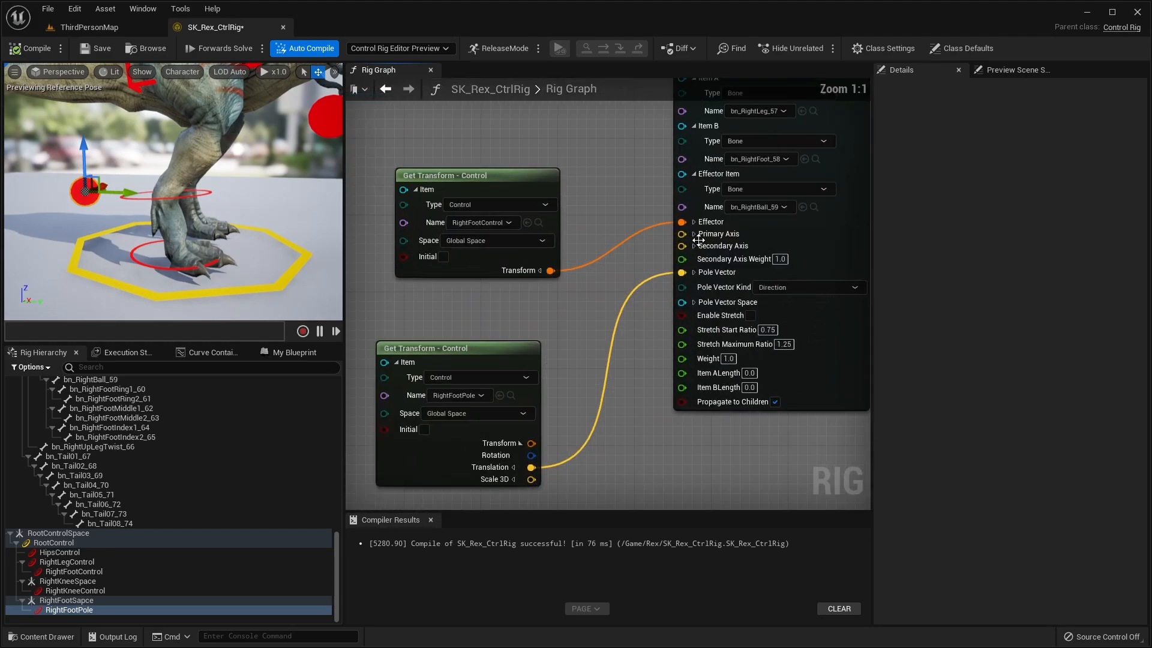
left_click(694, 234)
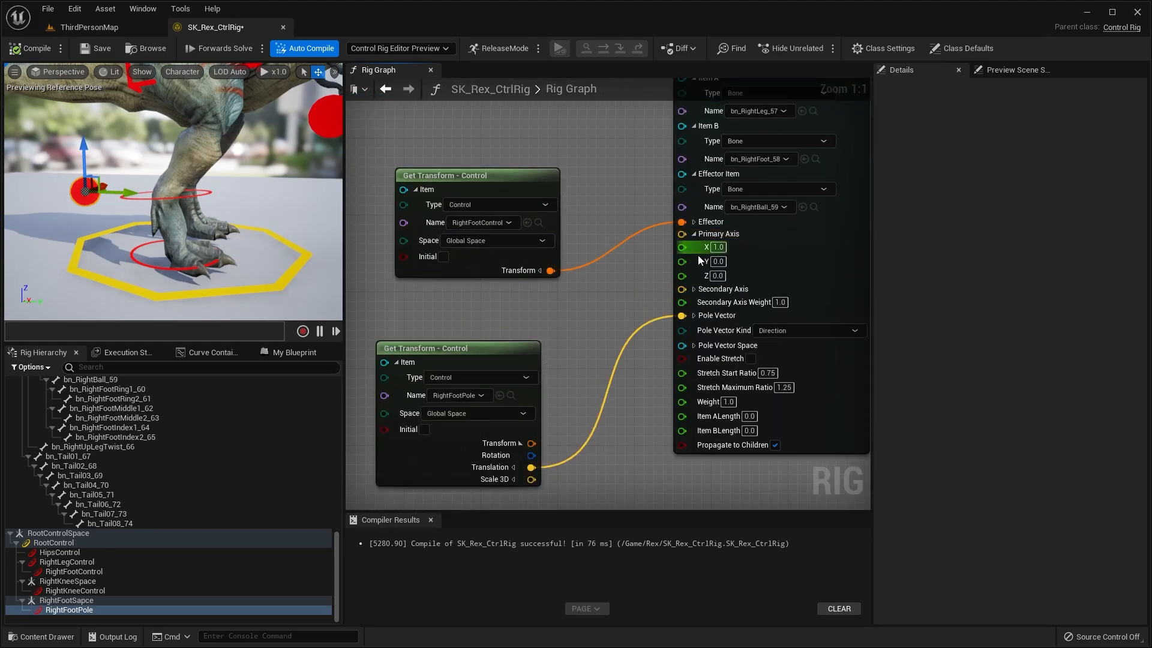
left_click(693, 289)
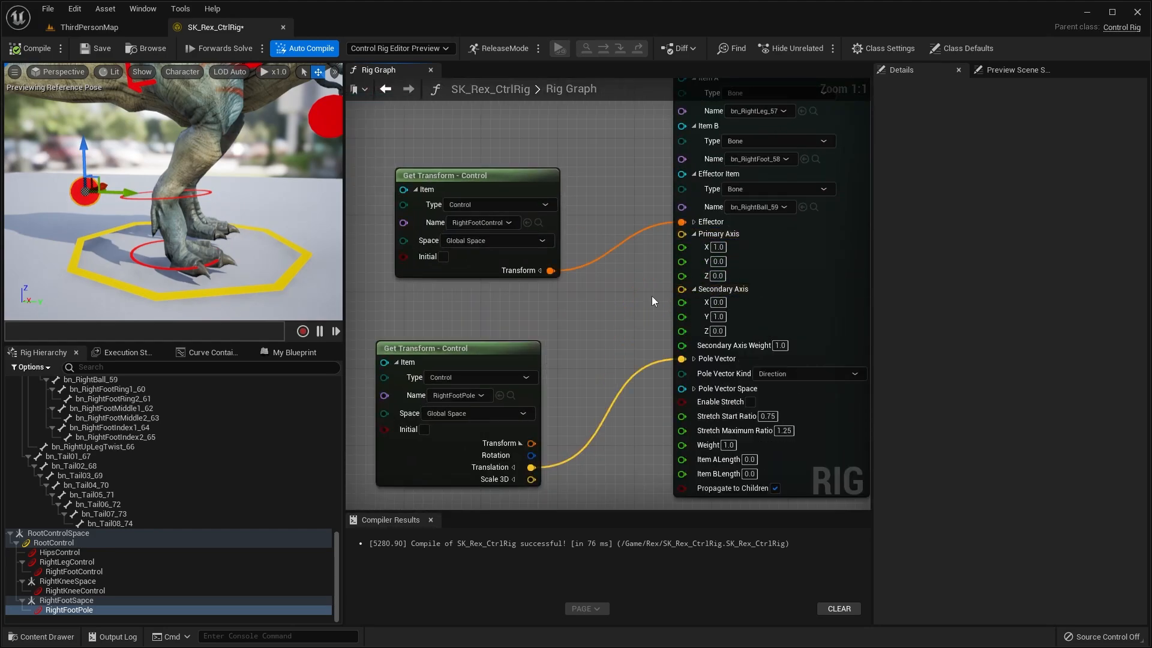
left_click(729, 310)
type("0")
key("Return")
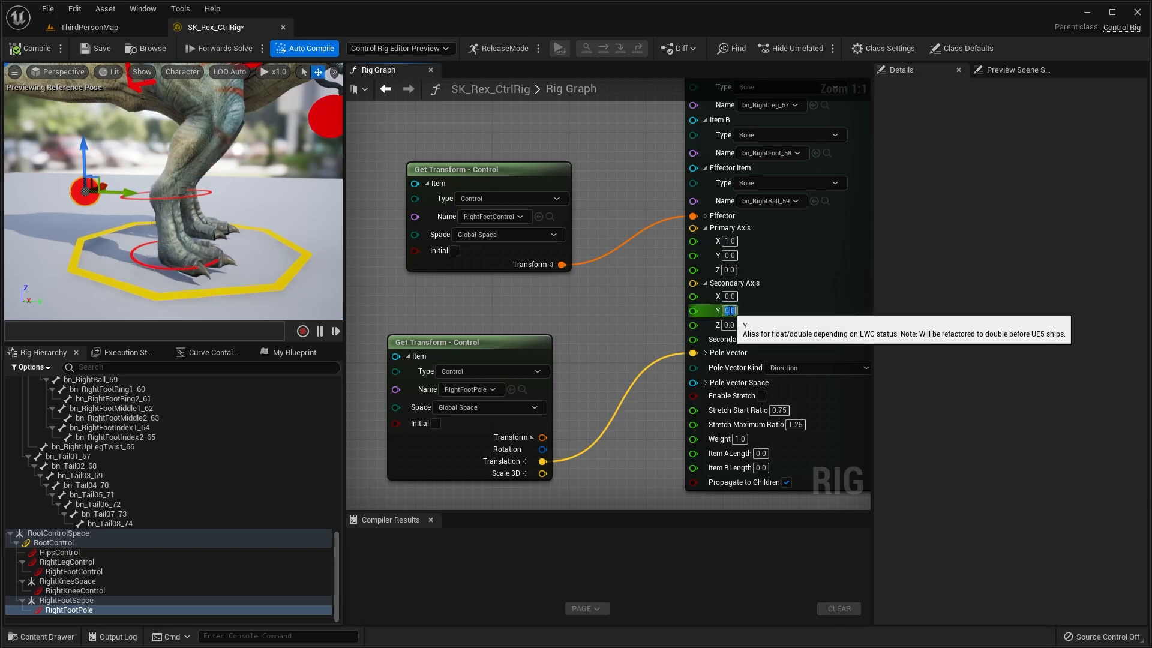
left_click(93, 49)
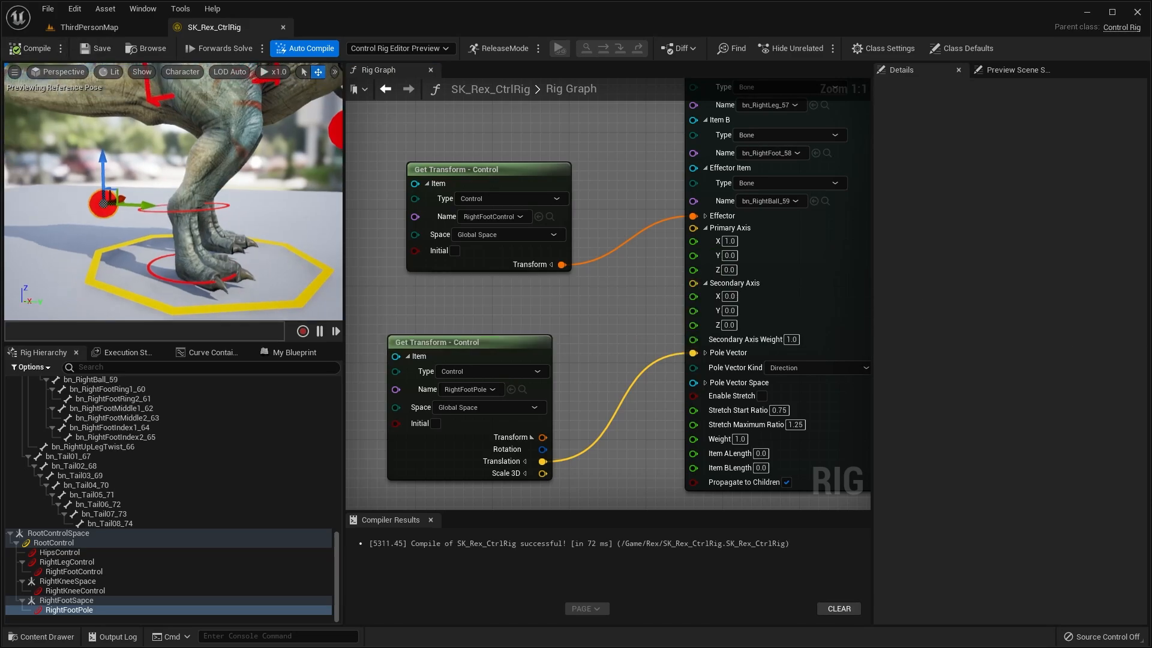
- Try moving the RightFootControl in the preview to test the foot IK, and undo the move
right_click_drag(229, 165, 262, 178)
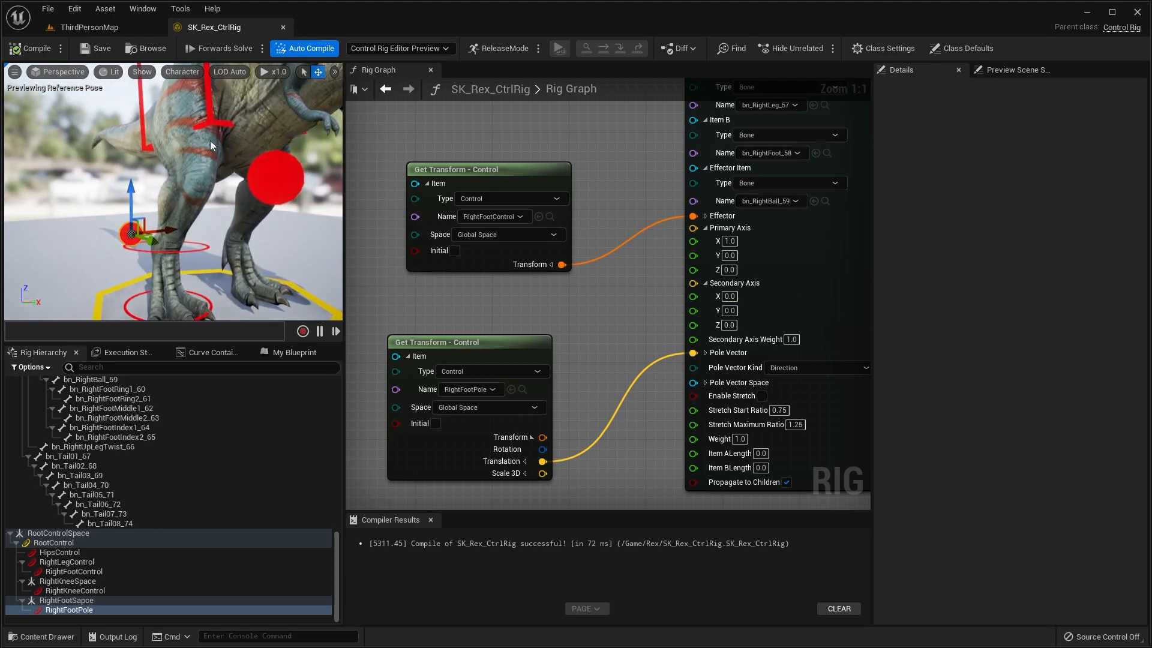
right_click_drag(210, 140, 226, 150)
mouse_move(198, 269)
right_mouse_down()
mouse_move(153, 284)
mouse_move(179, 261)
right_mouse_up()
left_click(153, 283)
mouse_move(173, 225)
left_mouse_down()
mouse_move(153, 117)
mouse_move(162, 238)
mouse_move(180, 159)
mouse_move(174, 222)
left_mouse_up()
key("ctrl+z")
key("ctrl+z")
- Reposition the RightFootControl vertically in the preview to test how the foot bends
left_click(151, 261)
right_click_drag(204, 200, 207, 222)
right_click_drag(174, 174, 175, 179)
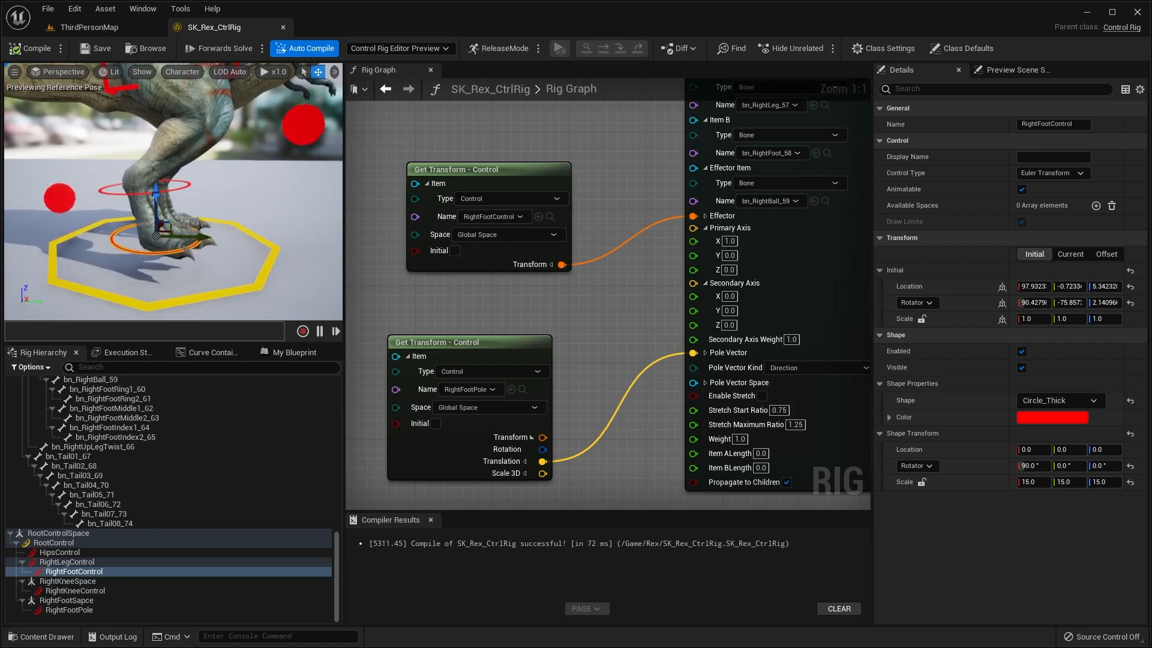
left_click(156, 181)
left_click(161, 252)
mouse_move(155, 191)
left_mouse_down()
mouse_move(162, 168)
mouse_move(180, 198)
mouse_move(204, 201)
mouse_move(169, 192)
left_mouse_up()
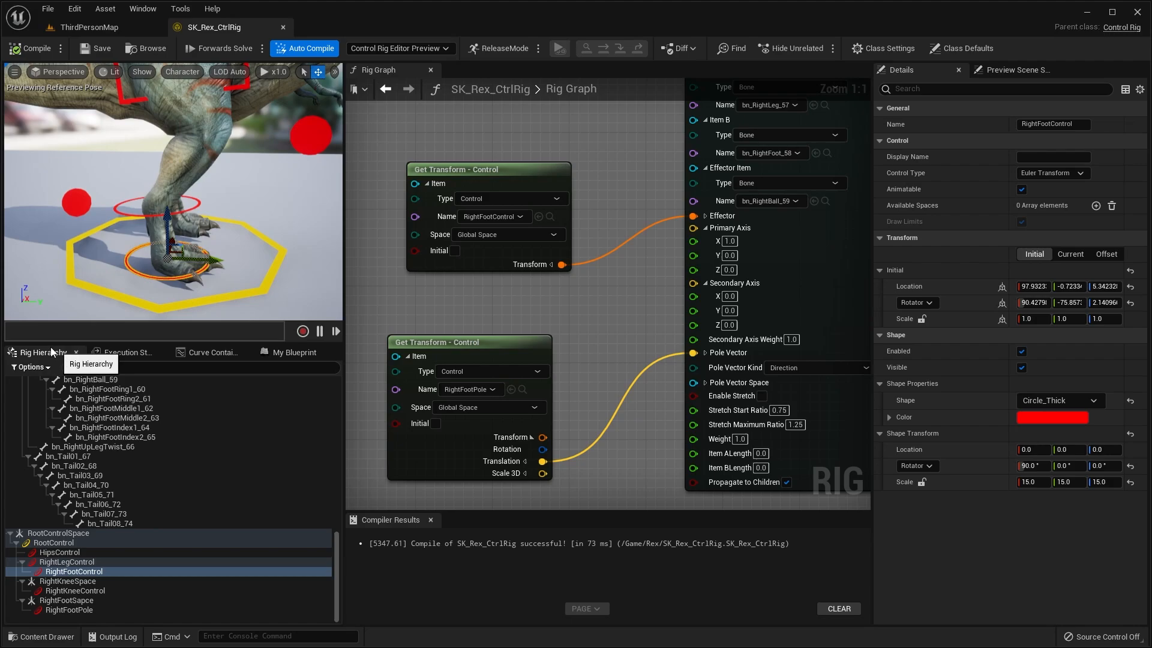
left_click(96, 563)
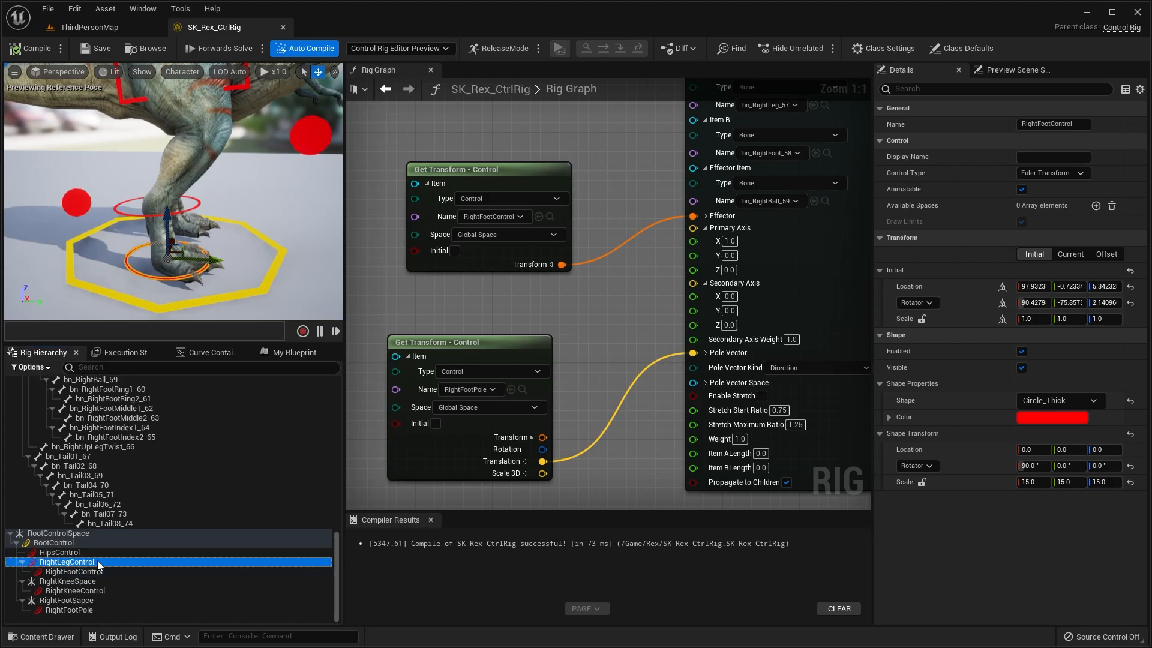
left_click(91, 572)
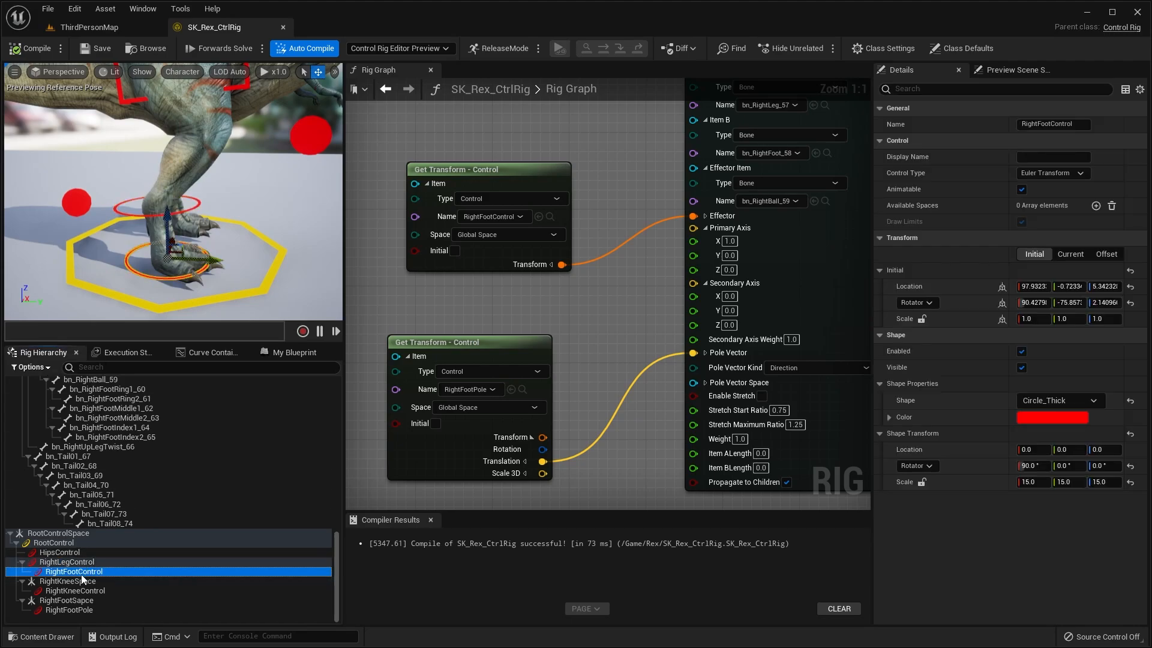
mouse_move(165, 226)
left_mouse_down()
mouse_move(164, 170)
mouse_move(165, 232)
left_mouse_up()
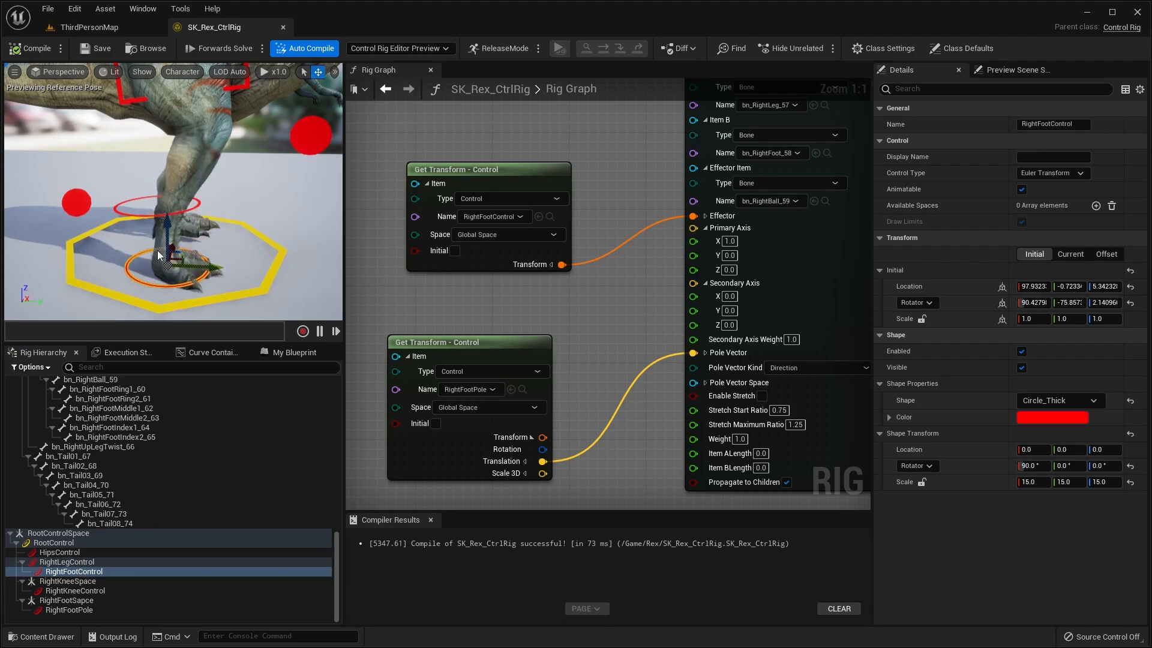
- Raise and lower the RightLegControl and RightFootControl alternately in the preview to test the combined leg IK
left_click(84, 562)
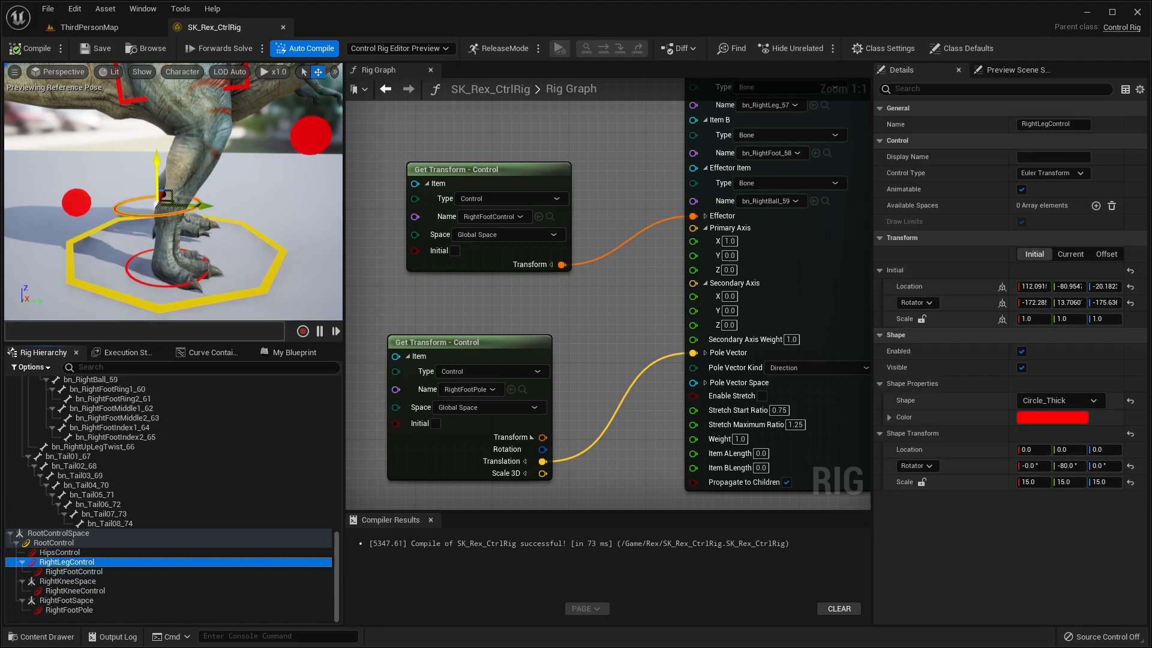
left_click(135, 257)
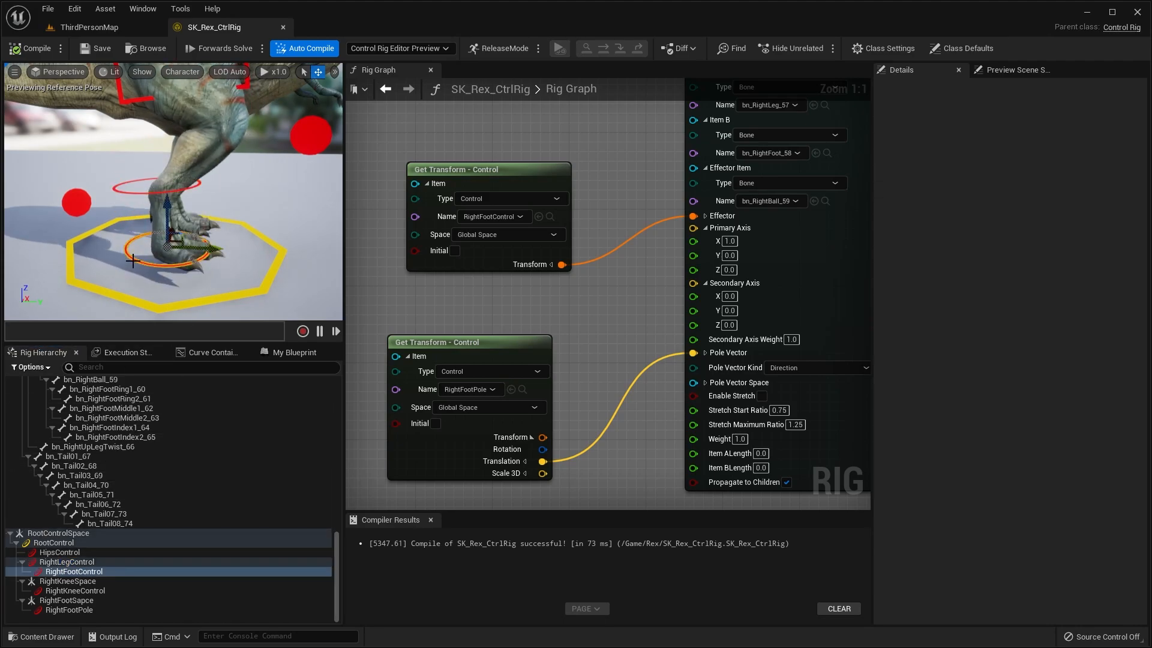
mouse_move(167, 217)
left_mouse_down()
mouse_move(166, 164)
mouse_move(167, 208)
left_mouse_up()
left_click(159, 192)
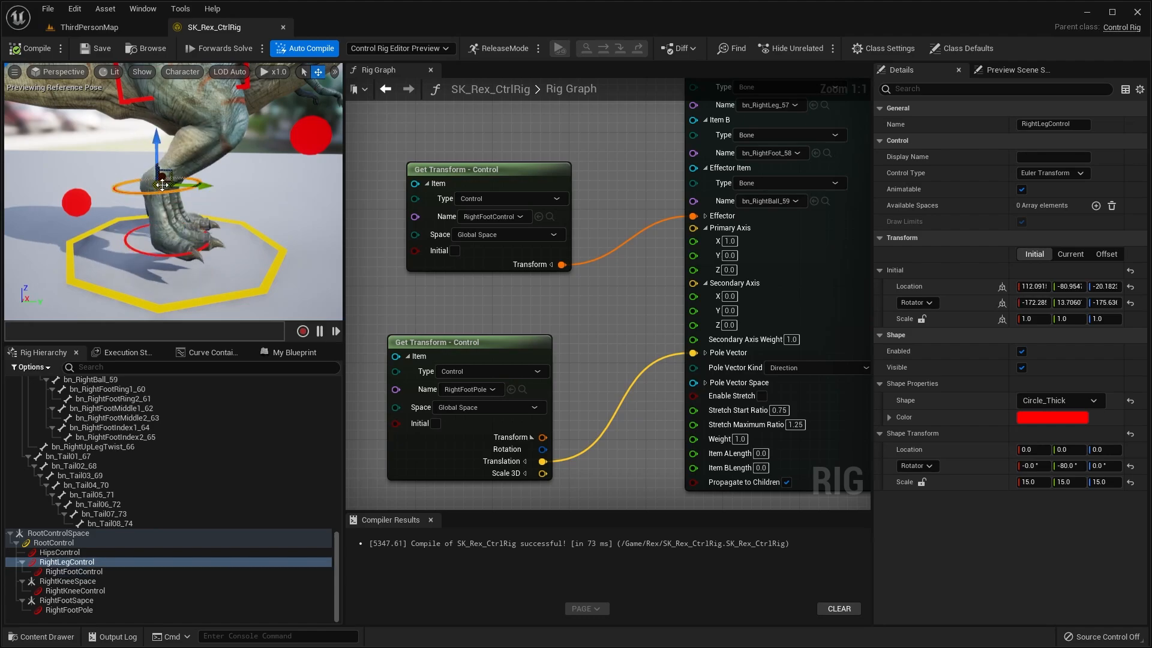
scroll(162, 186, "up", 1)
left_click_drag(154, 145, 152, 169)
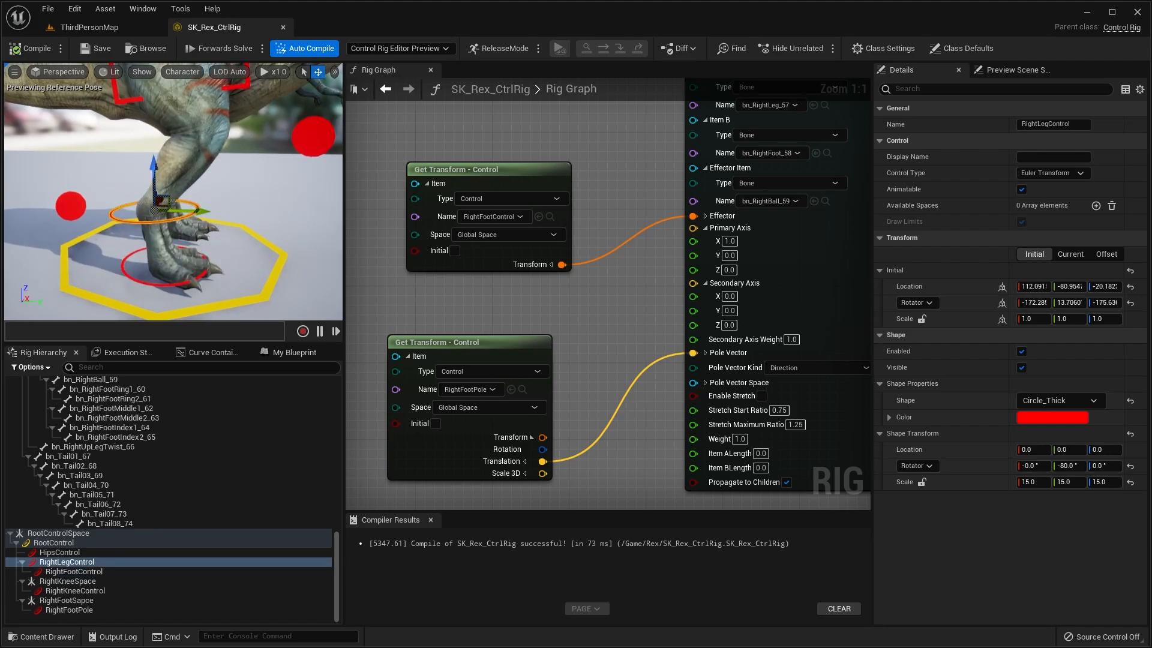
left_click(127, 269)
mouse_move(162, 233)
left_mouse_down()
mouse_move(160, 199)
mouse_move(161, 233)
left_mouse_up()
left_click(133, 220)
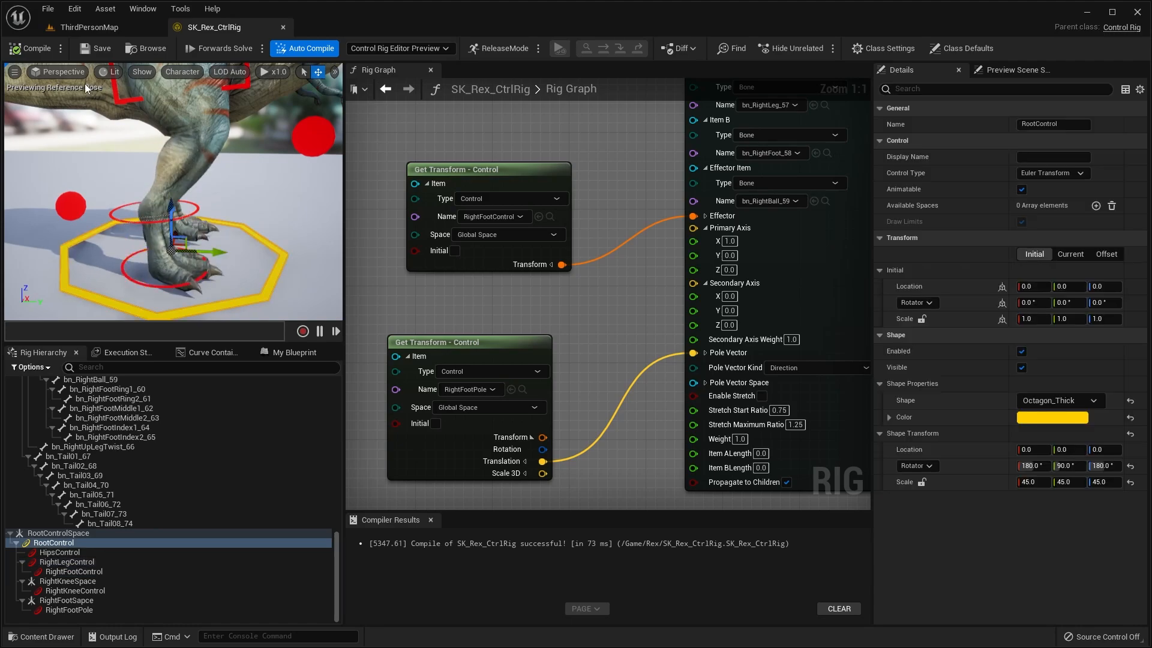
- Frame the RightFootPole control and shift it sideways to test its influence on the right foot
left_click(69, 610)
key("f")
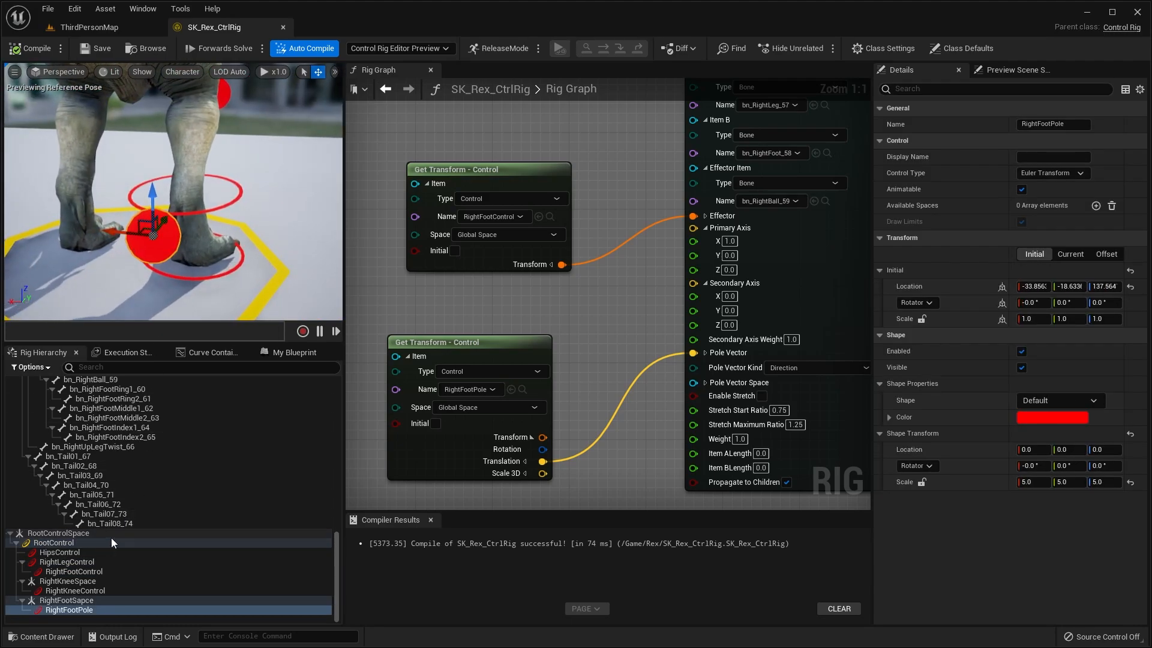
mouse_move(198, 210)
right_mouse_down()
mouse_move(183, 211)
mouse_move(202, 204)
right_mouse_up()
left_click_drag(113, 239, 88, 235)
right_click_drag(193, 215, 141, 211)
left_click_drag(146, 210, 223, 202)
right_click_drag(224, 203, 200, 182)
mouse_move(192, 185)
left_mouse_down()
mouse_move(232, 182)
mouse_move(168, 187)
left_mouse_up()
right_click_drag(212, 181, 300, 180)
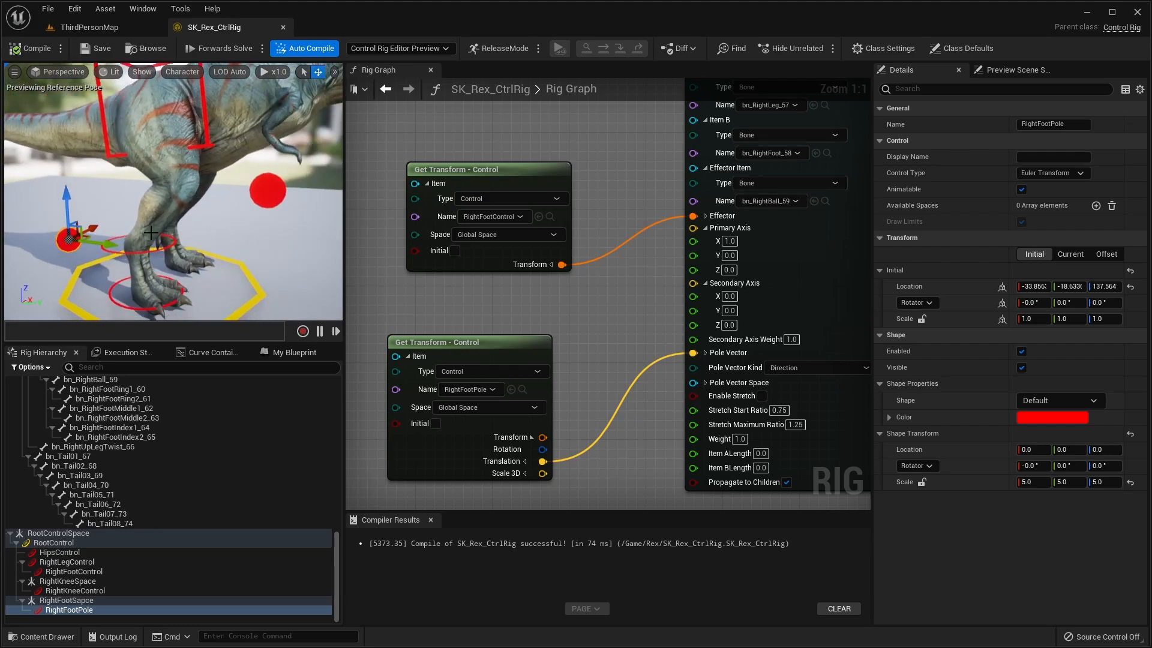
- Raise the RightLegControl in the preview to test the leg bend, and undo the move
left_click(150, 258)
right_click_drag(156, 258, 123, 257)
left_click(155, 257)
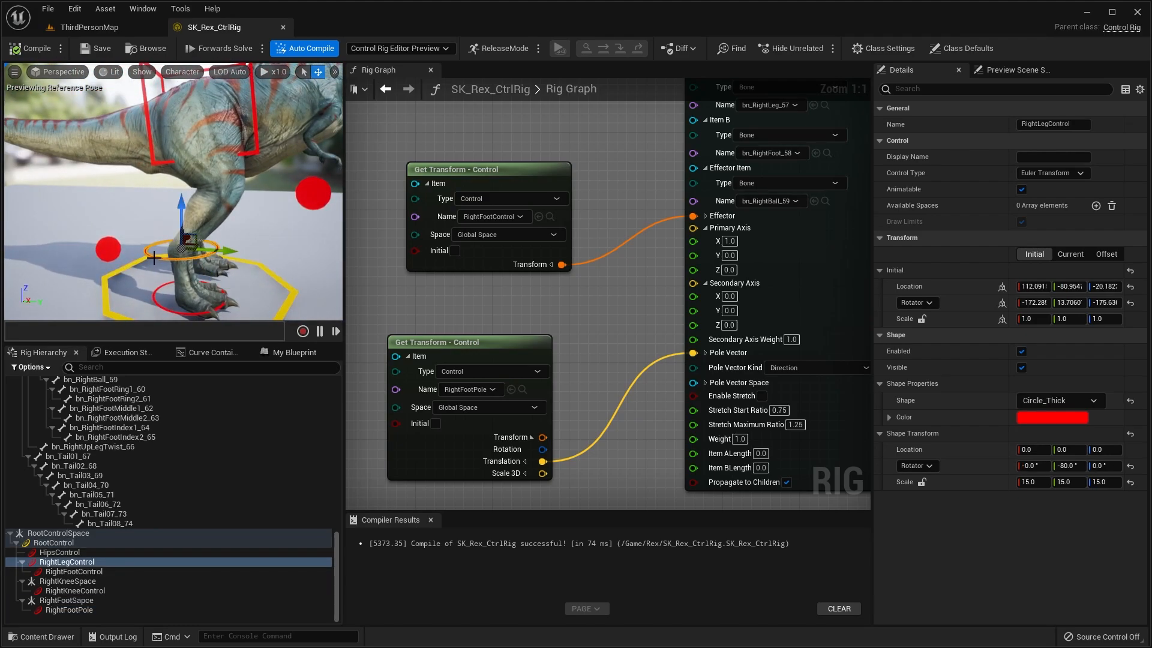
left_click_drag(180, 215, 179, 179)
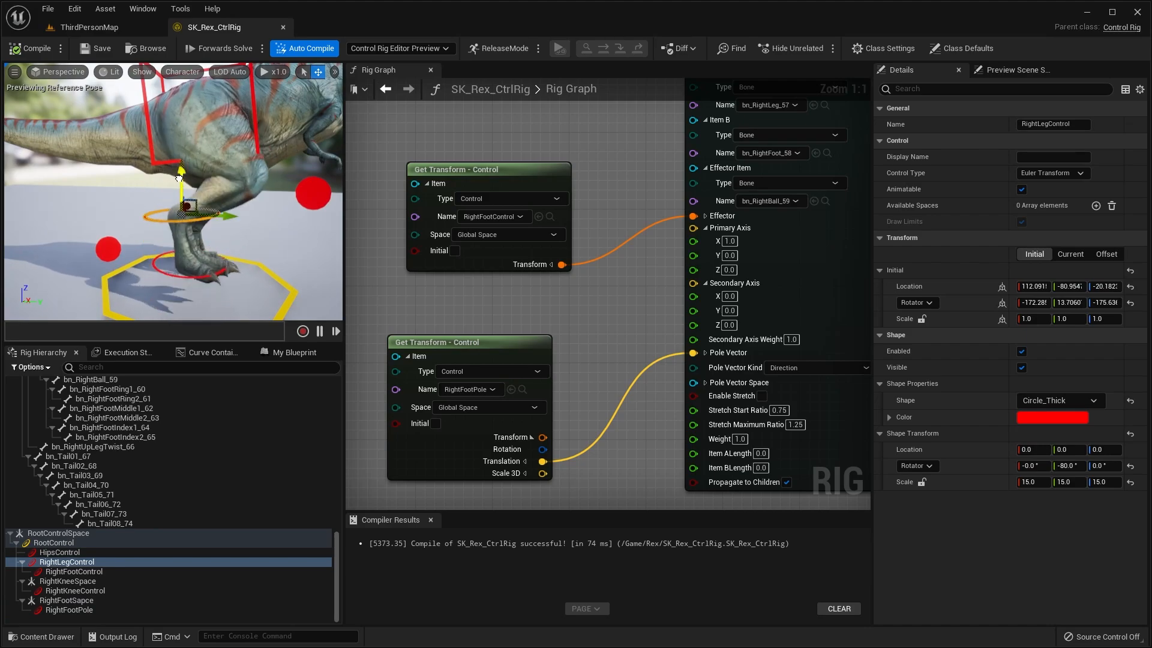
key("ctrl+z")
- Raise the RightFootControl in the preview to test the foot bend, and undo the move
left_click(180, 311)
left_click_drag(188, 262, 188, 231)
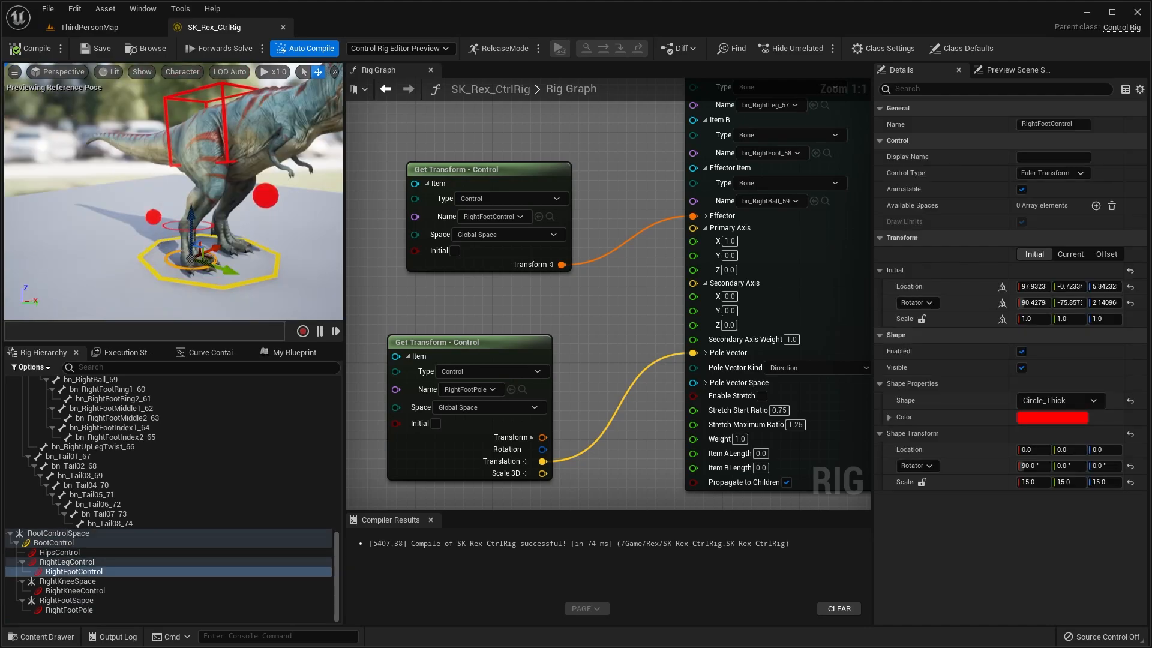
key("ctrl+z")
- Examine the dinosaur's pose from several sides and review the right leg's IK node group in the graph
left_click_drag(271, 197, 150, 192, "alt")
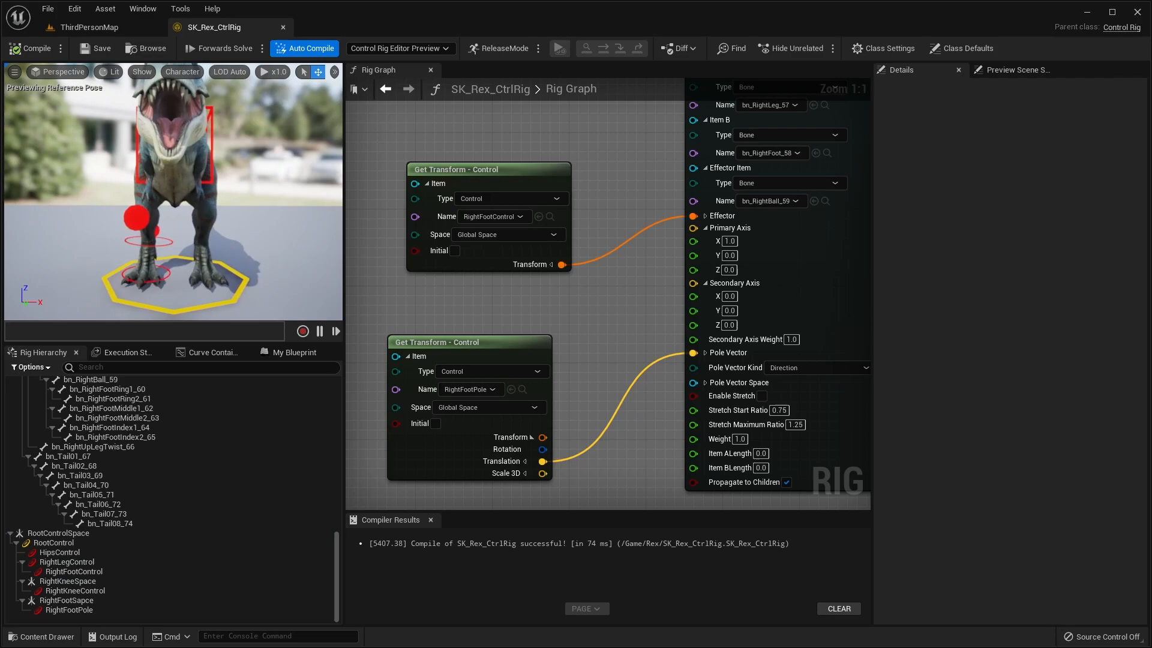
left_click_drag(271, 200, 235, 257, "alt")
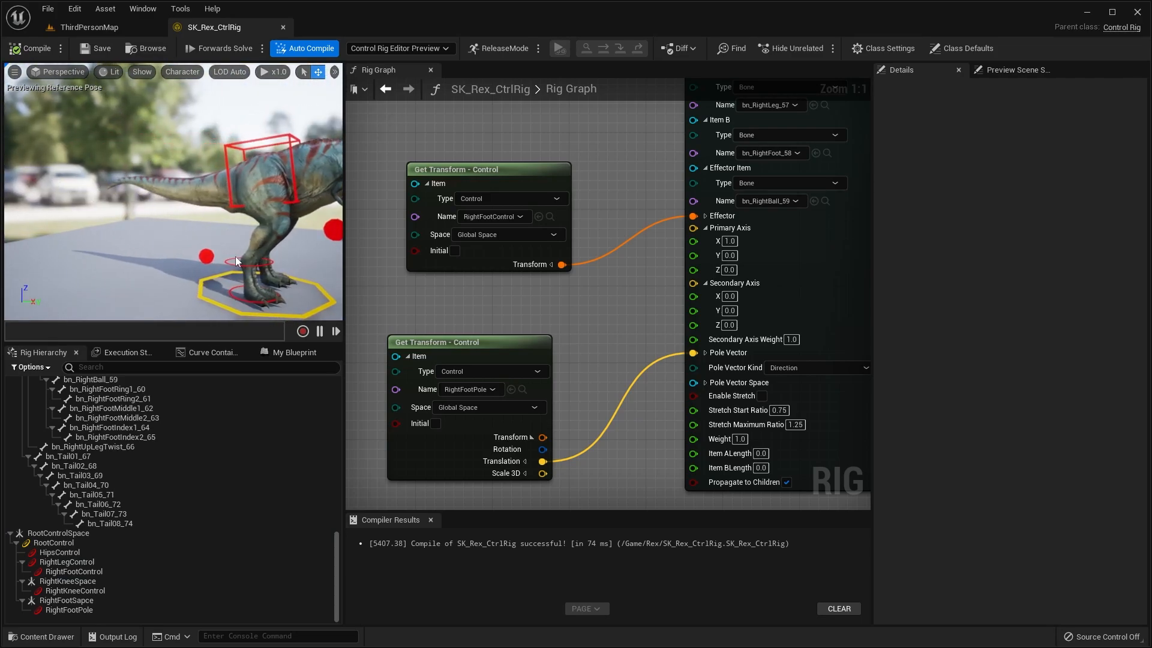
scroll(553, 285, "down", 3)
right_click_drag(552, 285, 630, 303)
left_click_drag(230, 159, 48, 161, "alt")
key("f")
scroll(643, 257, "down", 4)
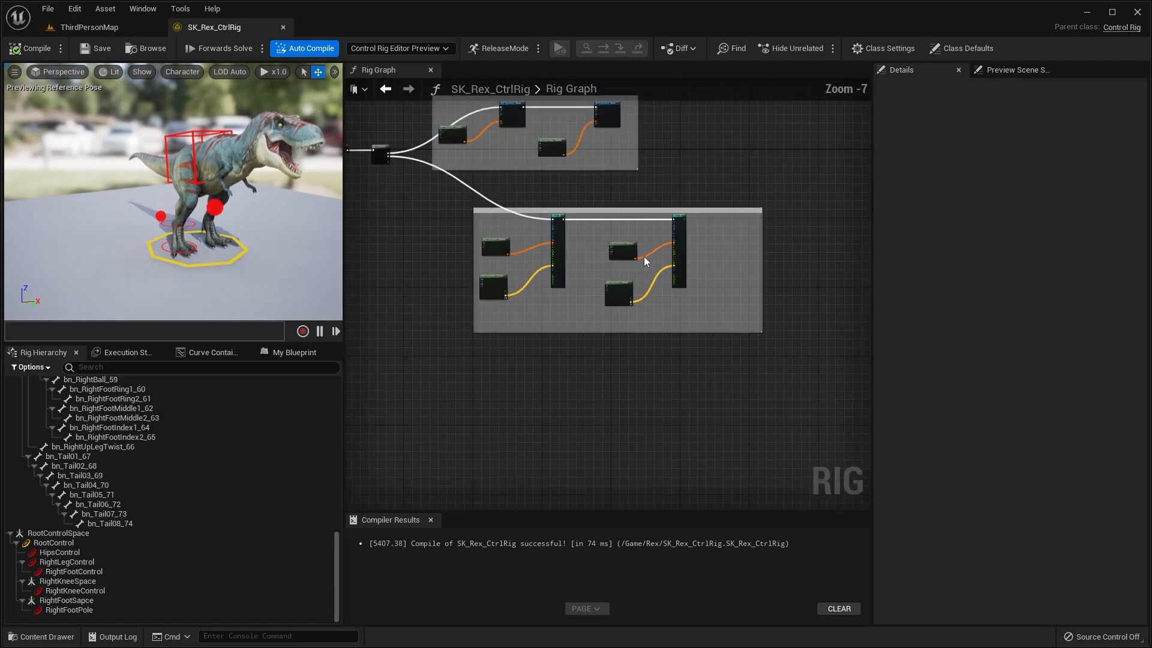
scroll(645, 257, "up", 2)
right_click_drag(772, 257, 792, 278)
right_click_drag(792, 278, 770, 279)
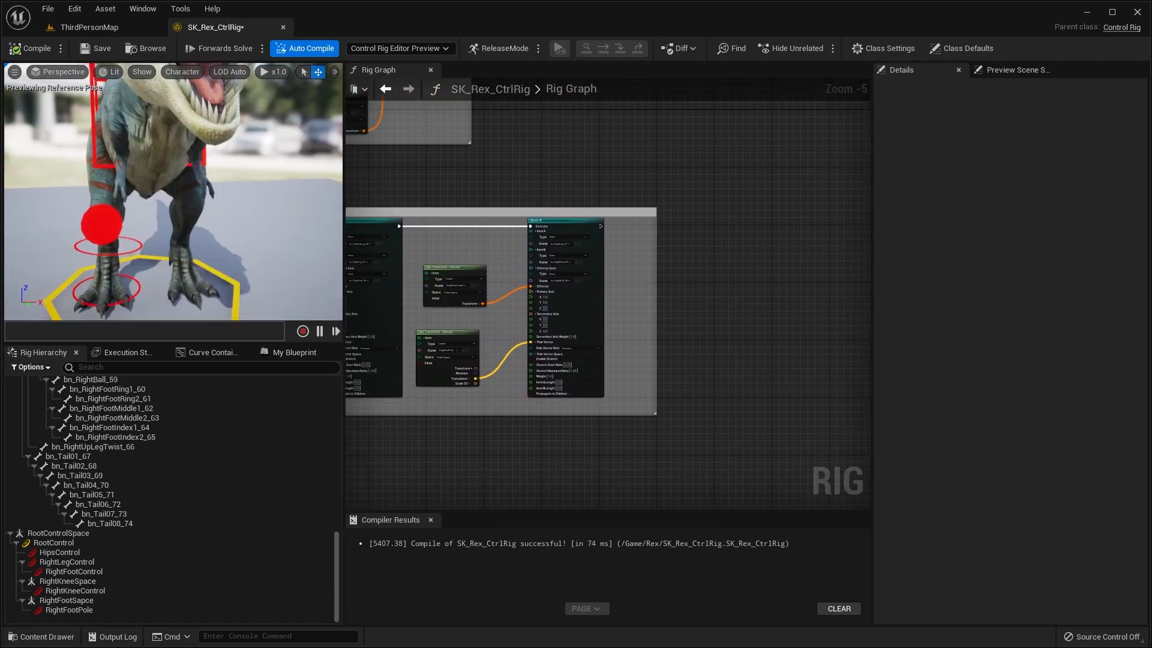
- View the dinosaur from its side and show the skeleton's bones over the mesh in the preview
left_click_drag(192, 180, 90, 182, "alt")
right_click_drag(642, 208, 538, 205)
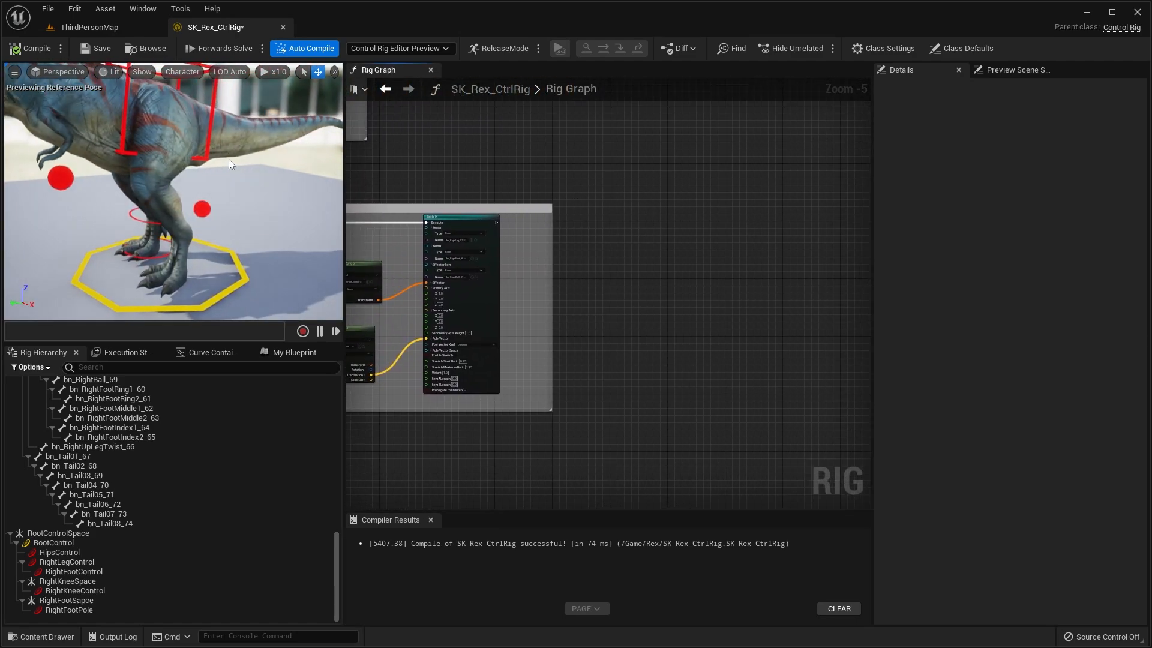
right_click_drag(654, 221, 612, 233)
scroll(208, 169, "up", 2)
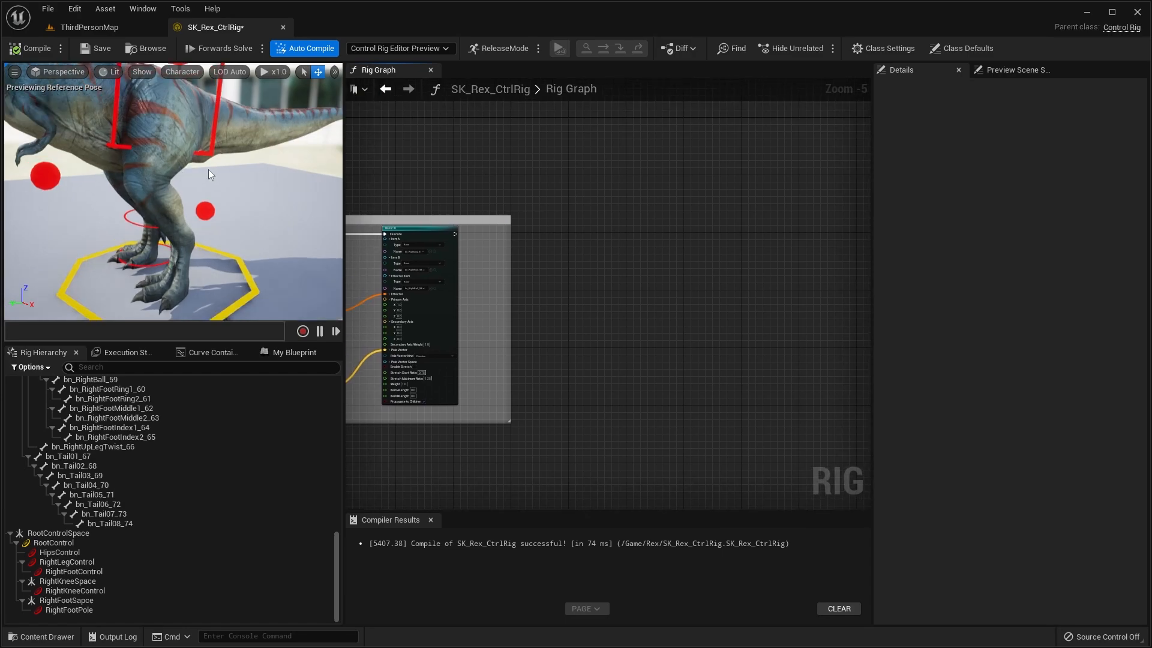
right_click_drag(208, 169, 150, 166)
left_click(183, 71)
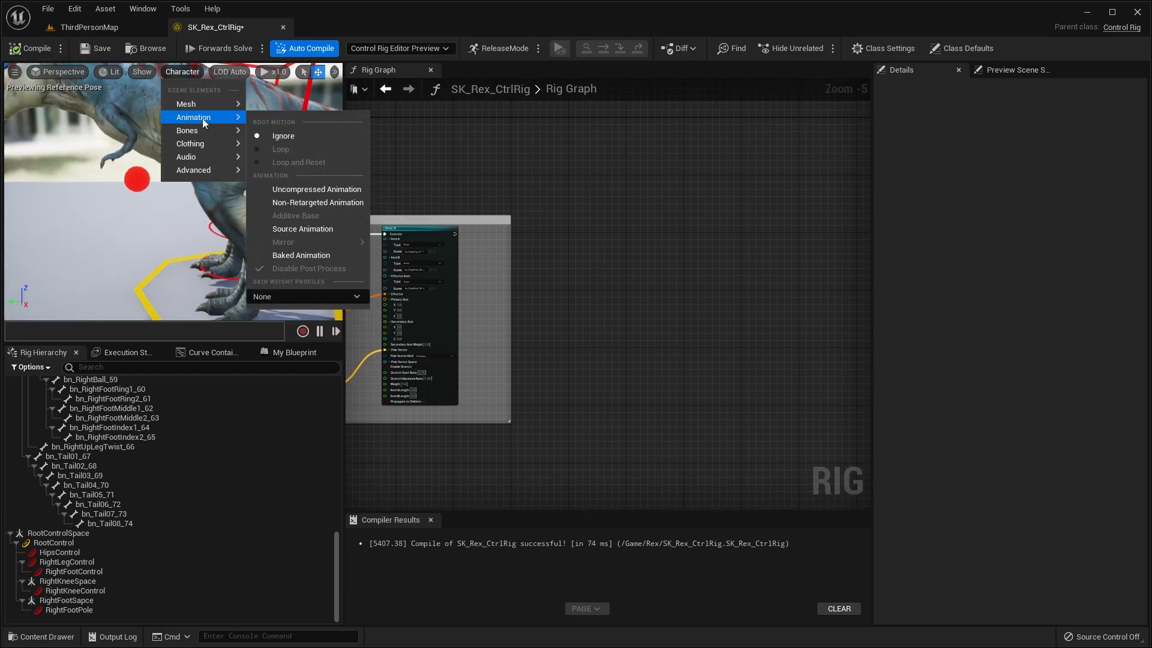
mouse_move(204, 129)
left_click(308, 203)
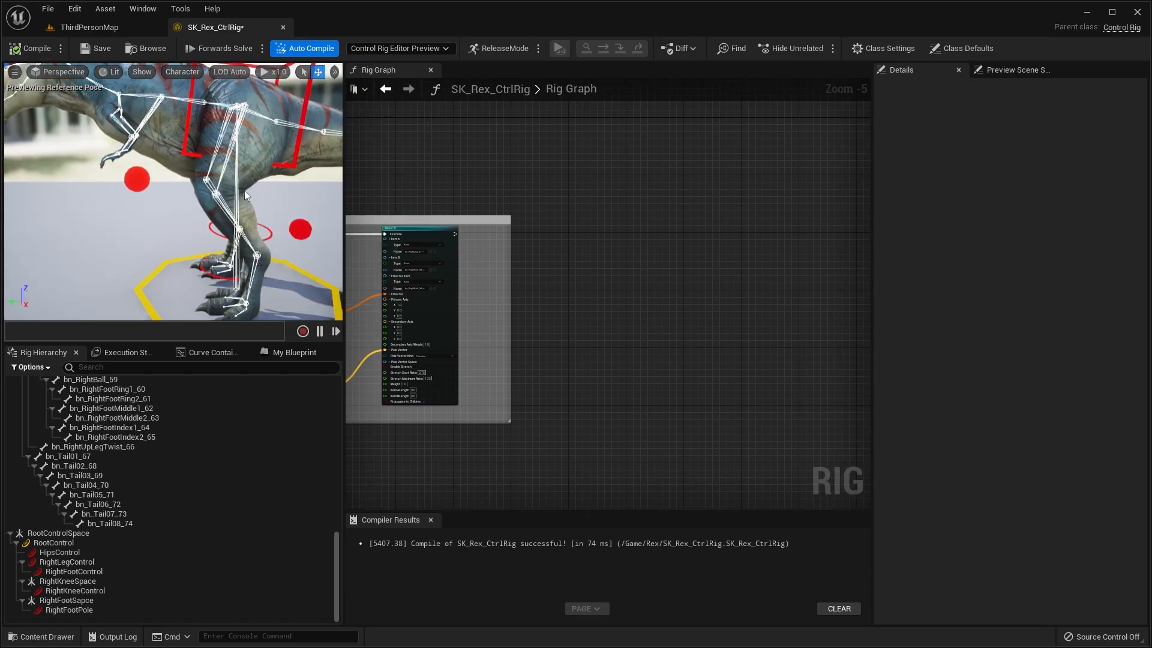
- Add a new control under the bn_LeftFoot_47 bone
right_click_drag(243, 189, 174, 188)
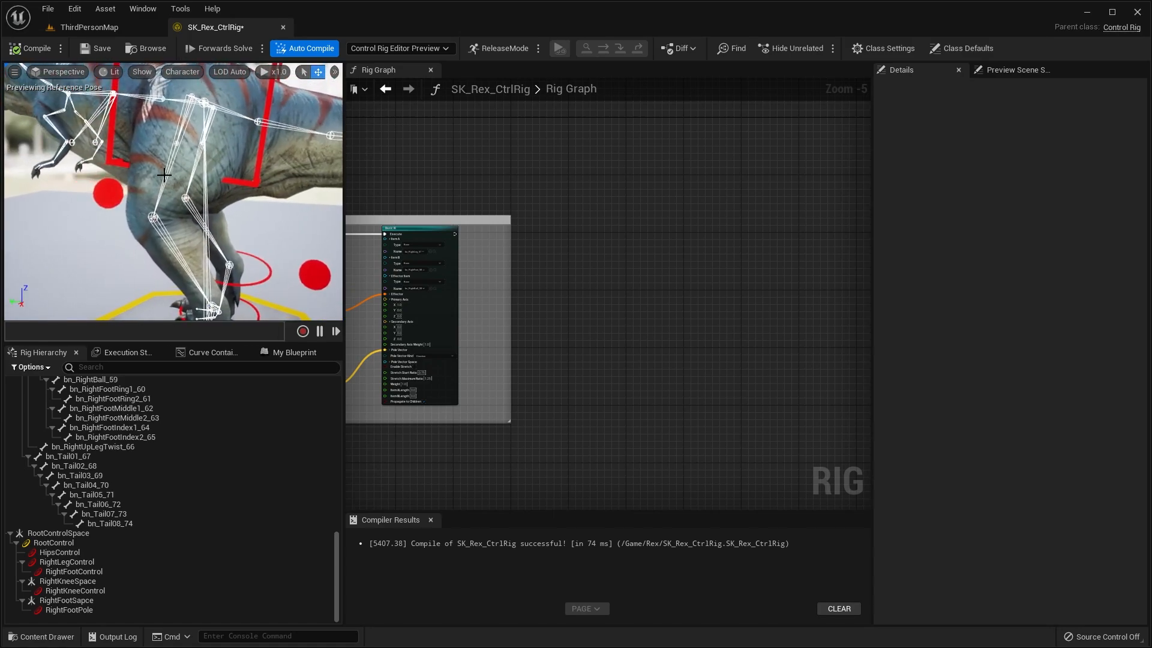
left_click(165, 180)
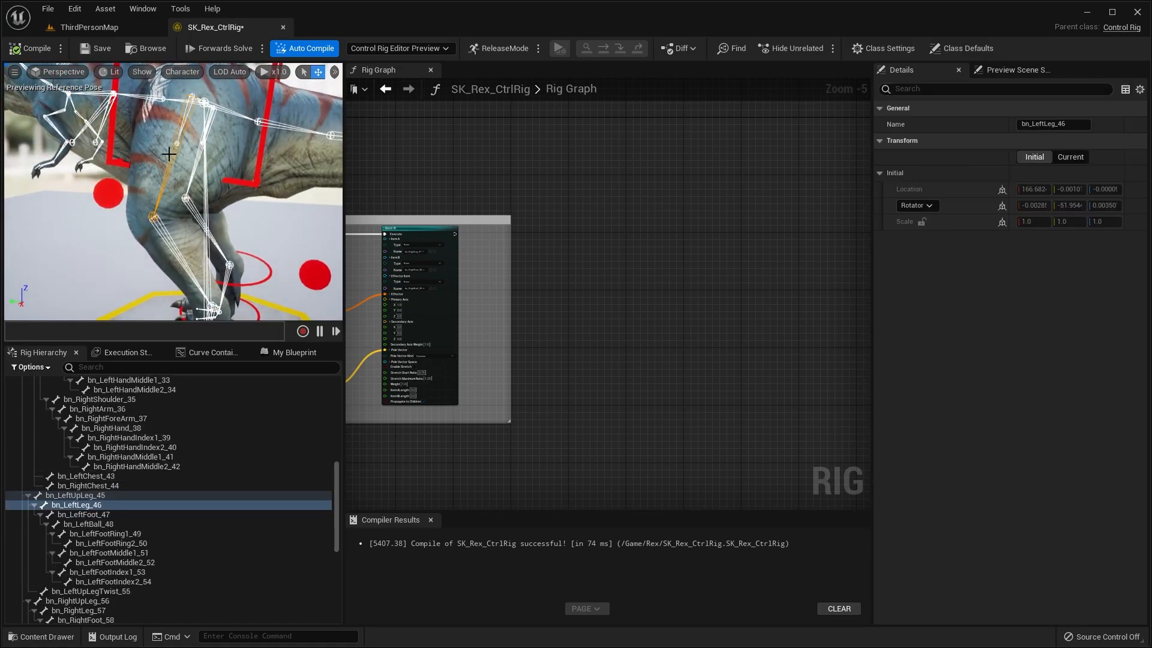
left_click(106, 515)
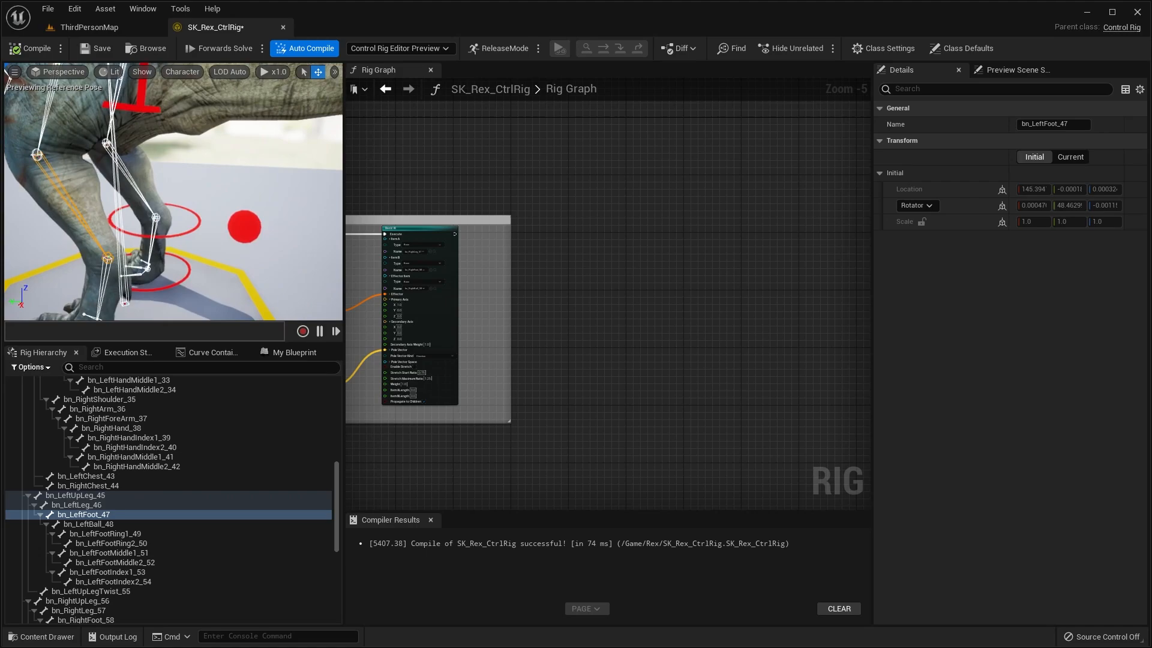
right_click(128, 514)
mouse_move(218, 236)
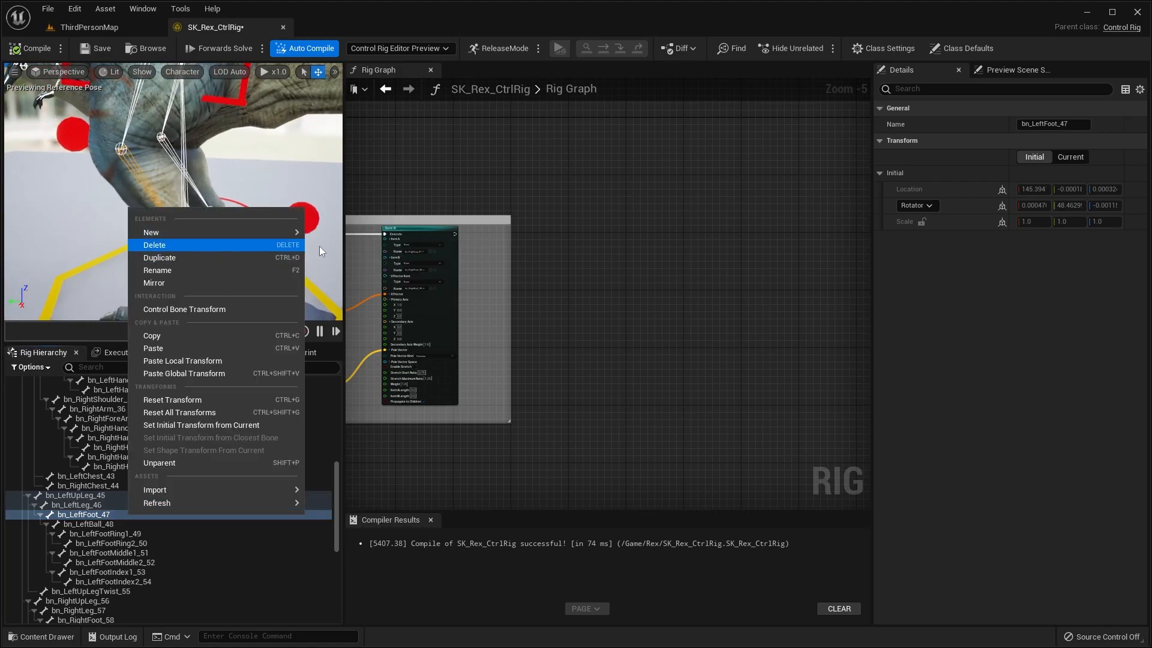
left_click(342, 249)
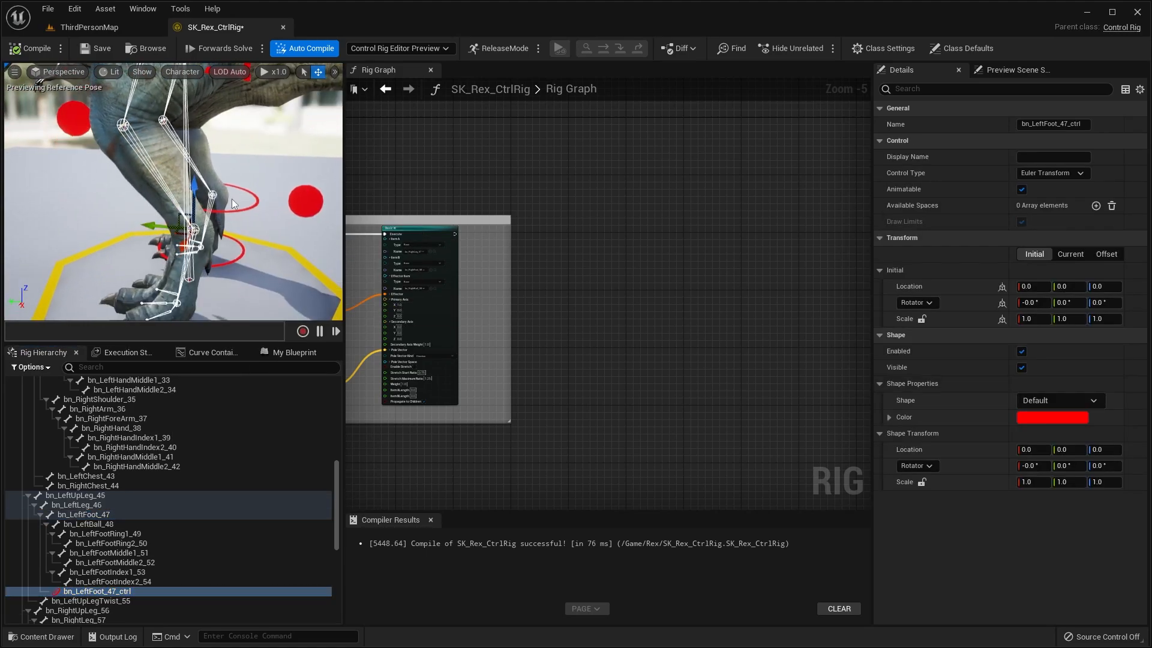
- Rename the new control under bn_LeftFoot_47 as LeftLegControl
right_click(123, 591)
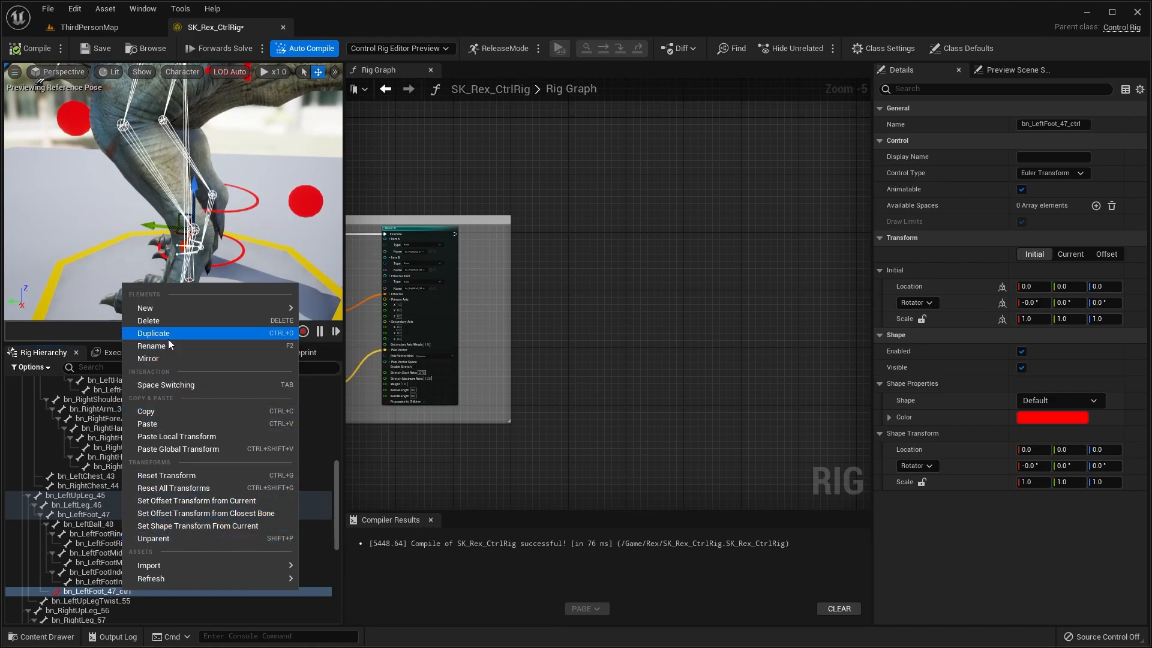
left_click(168, 343)
scroll(180, 516, "down", 5)
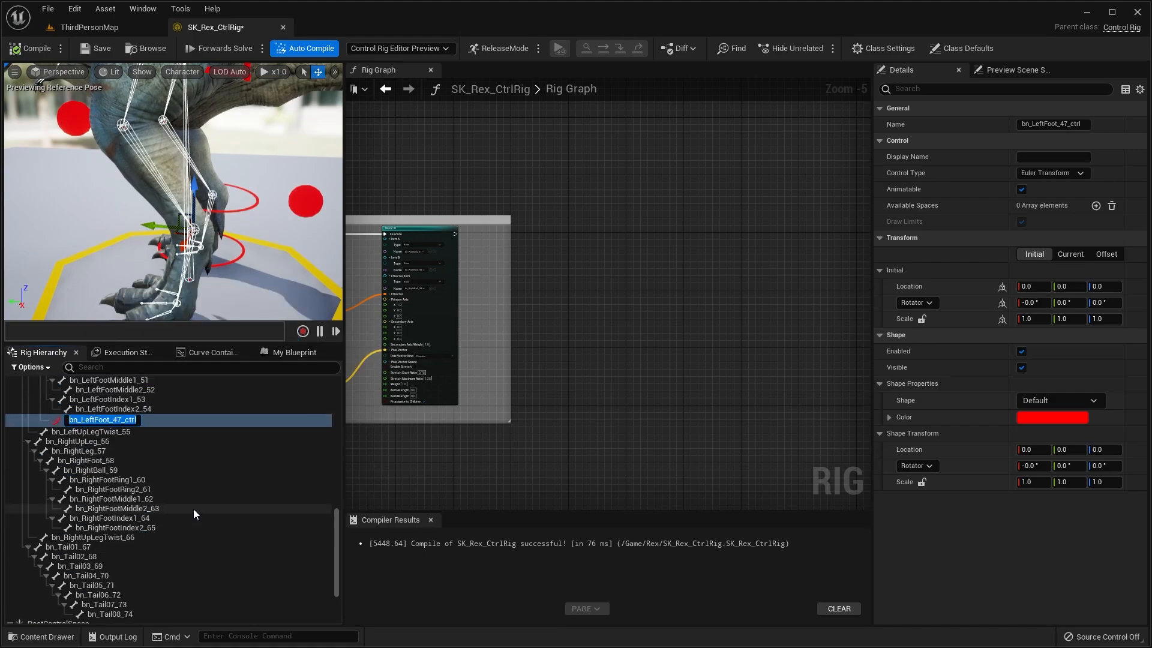
scroll(193, 509, "up", 3)
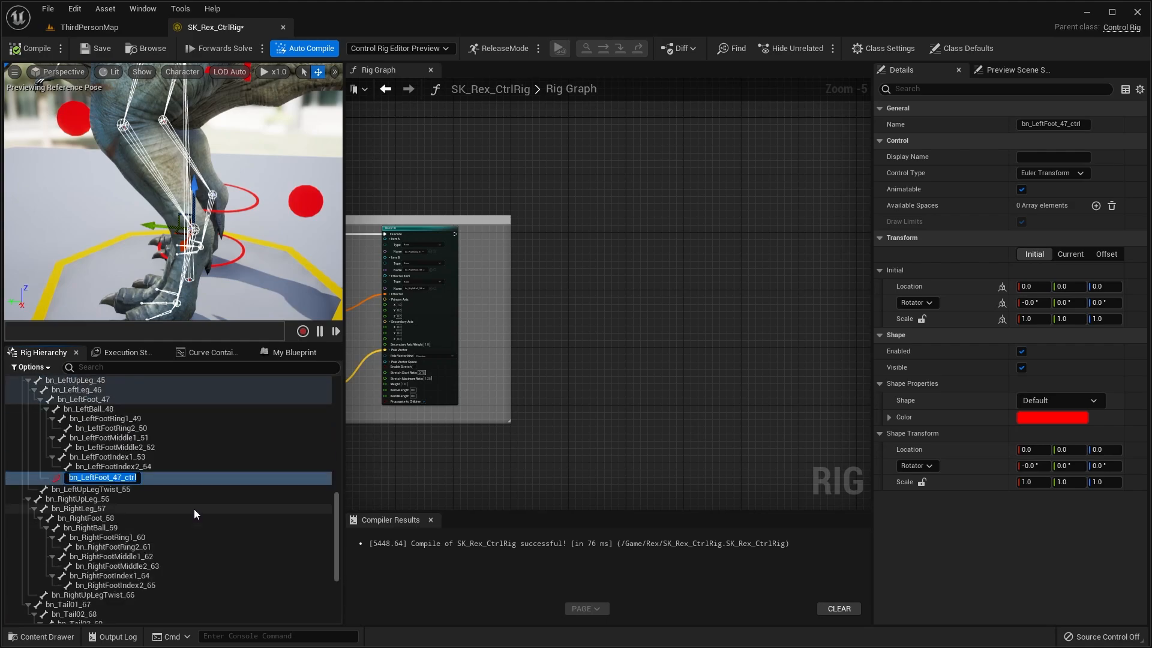
type("LeftLe")
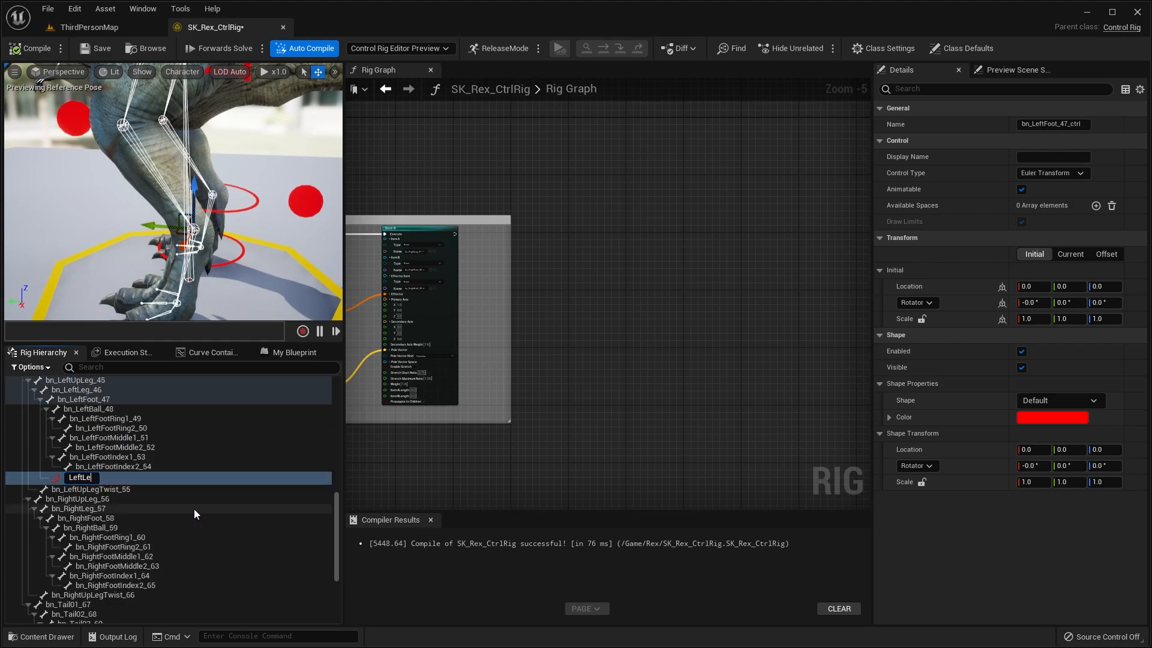
type("gControl")
key("Return")
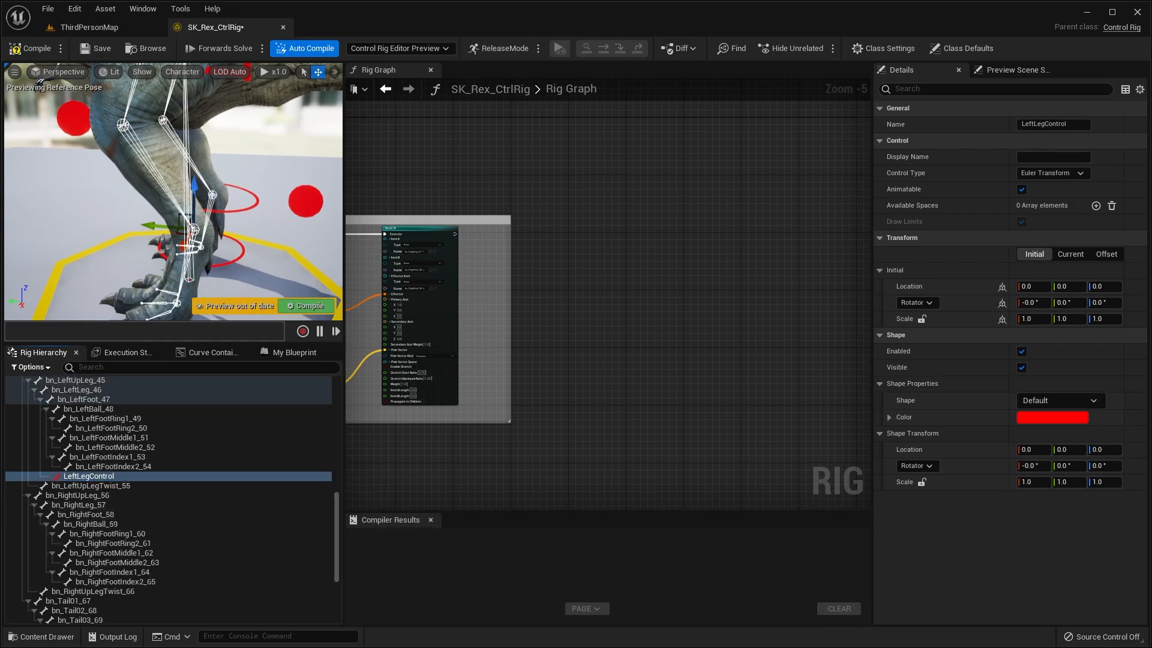
- Set LeftLegControl's shape to Circle_Thick and its shape scale to 15 on all three axes
left_click(1068, 400)
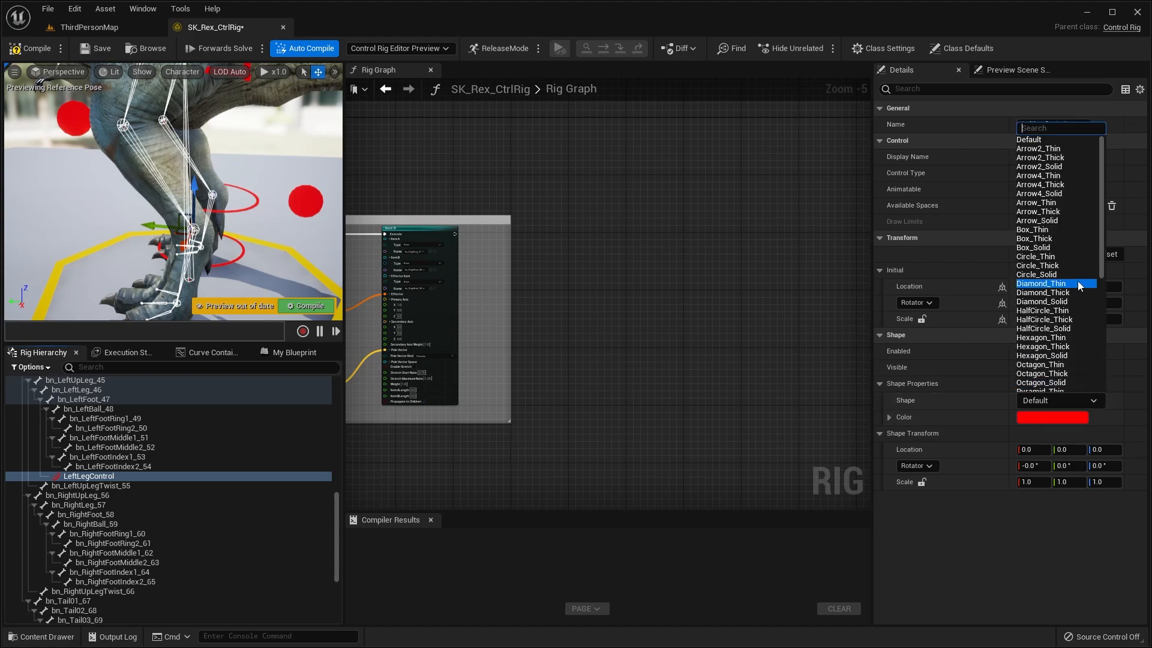
type("cir")
left_click(1038, 148)
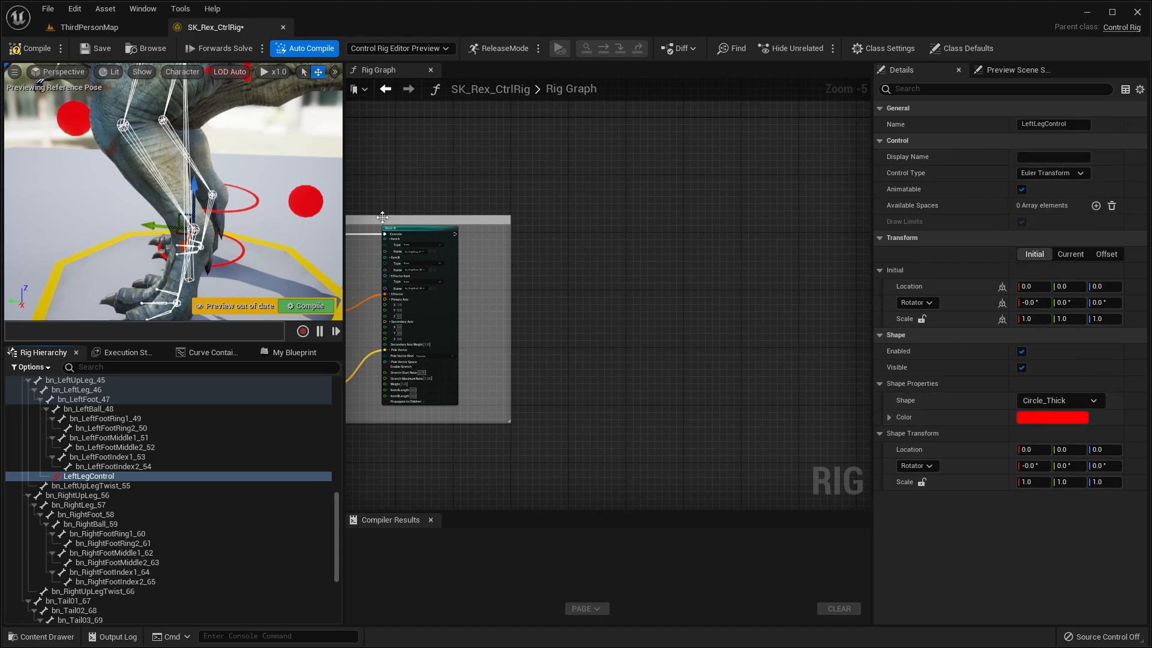
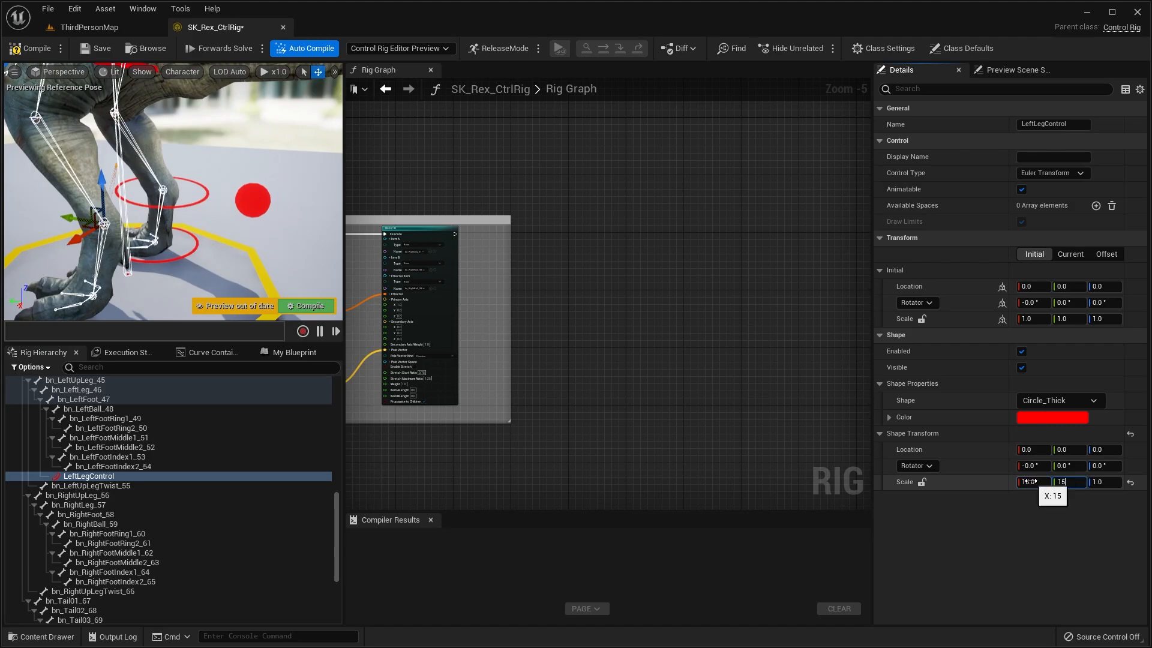
mouse_move(264, 162)
right_mouse_down()
mouse_move(306, 161)
mouse_move(242, 164)
right_mouse_up()
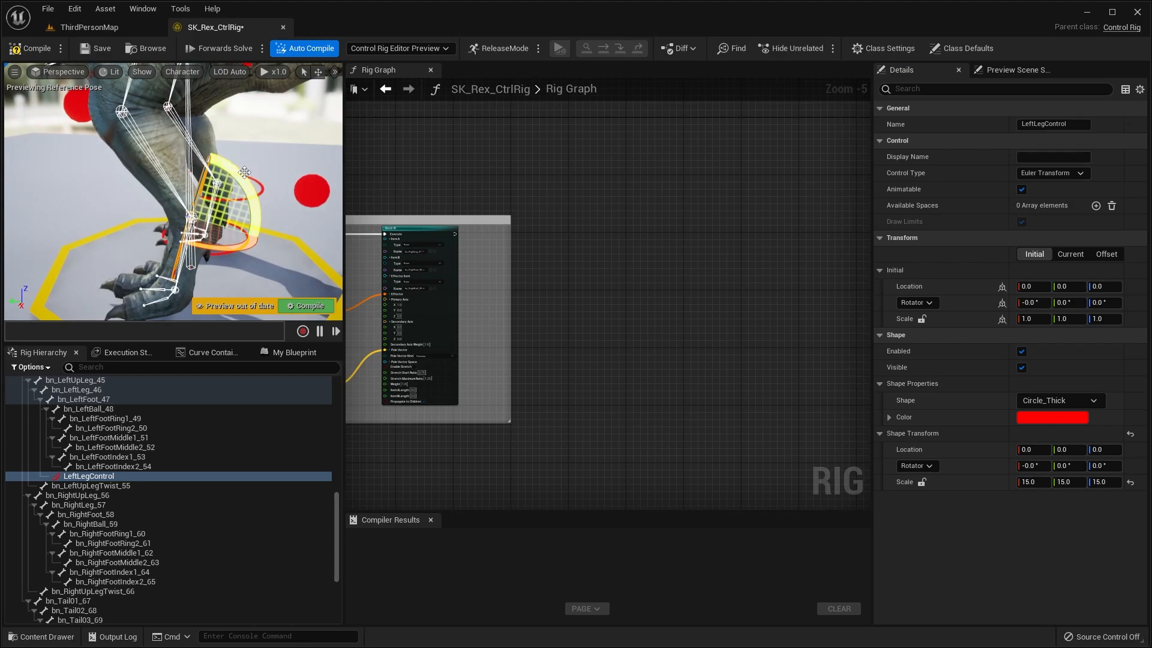
- Rotate LeftLegControl's shape 80° on the second rotator axis so the ring lies flat, and save the rig
left_click_drag(244, 173, 248, 179)
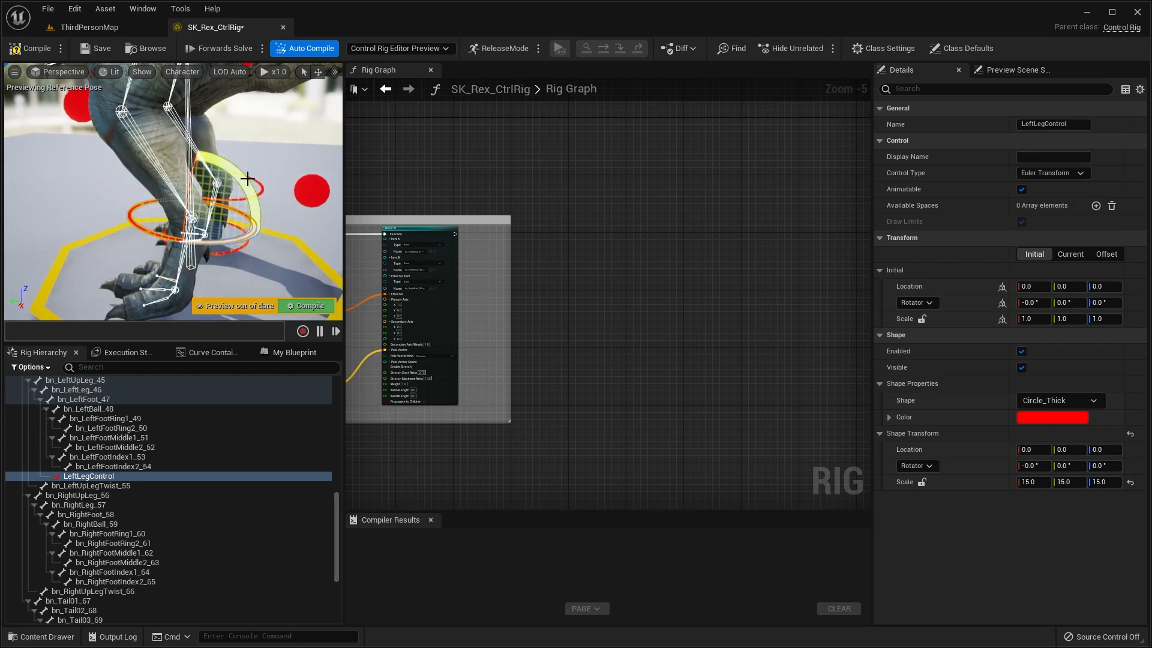
key("w")
left_click(84, 49)
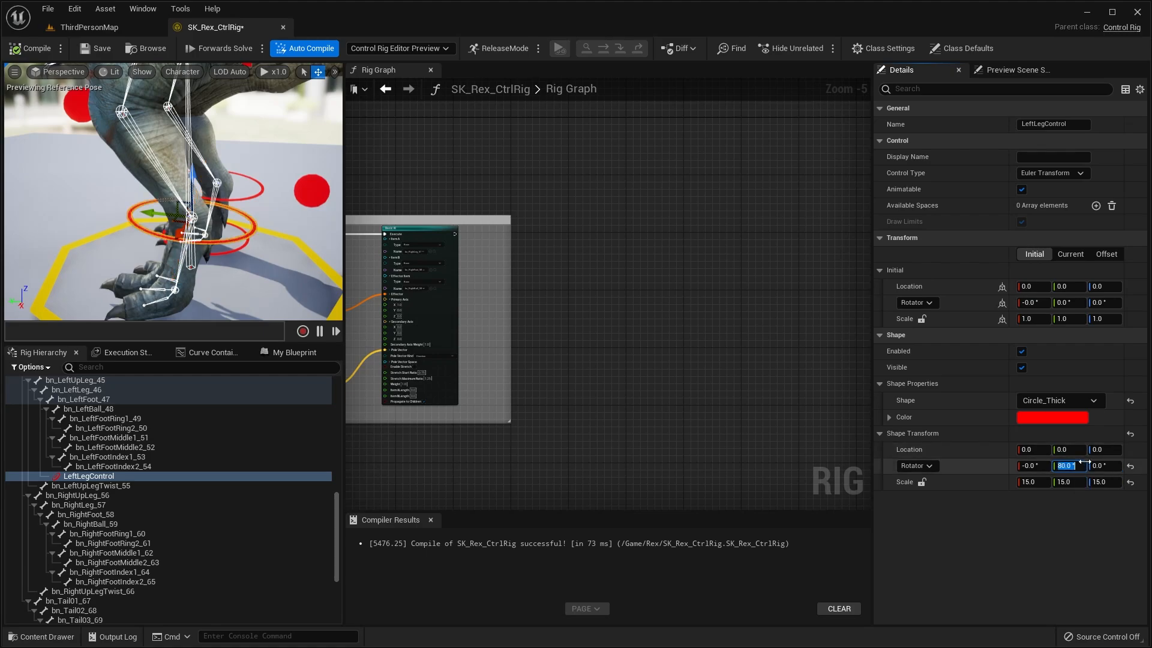
key("Return")
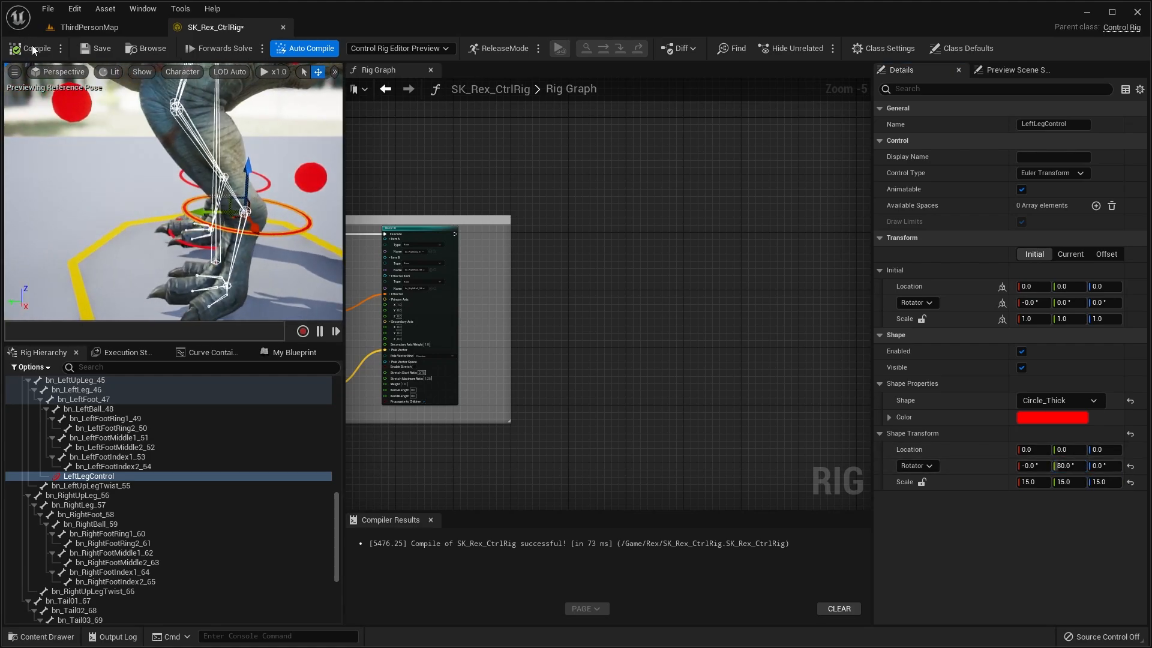
left_click(90, 52)
- Unparent LeftLegControl from the left foot bone and parent it to RootControl
mouse_move(193, 156)
right_mouse_down()
mouse_move(240, 158)
mouse_move(193, 156)
right_mouse_up()
right_click(106, 475)
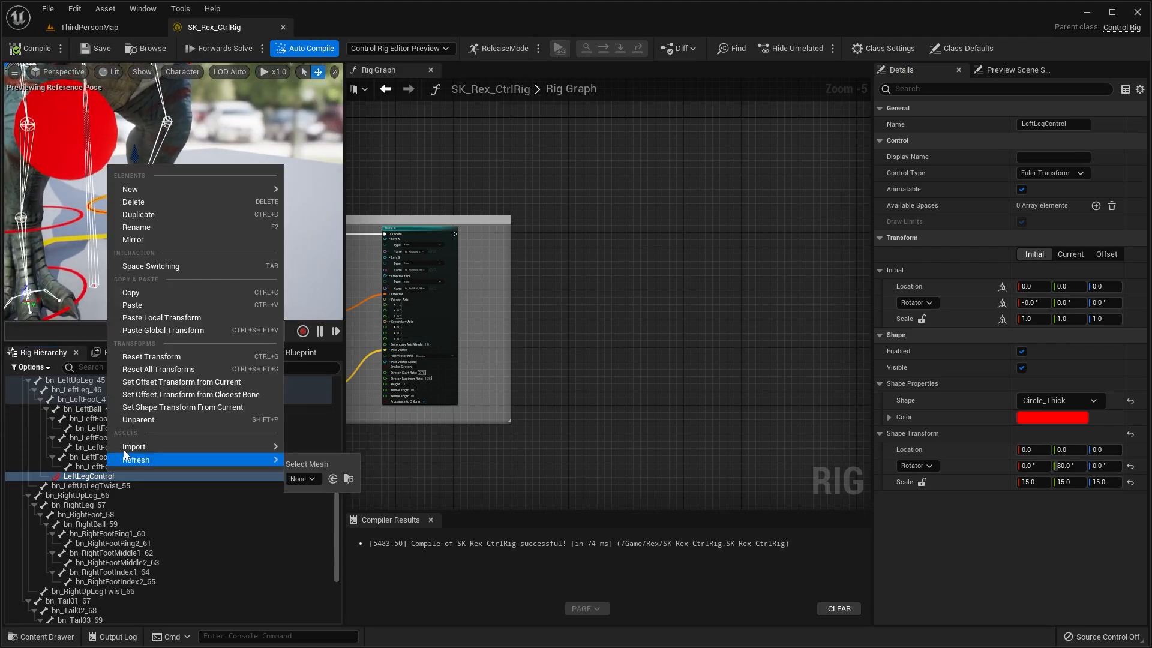
left_click(160, 419)
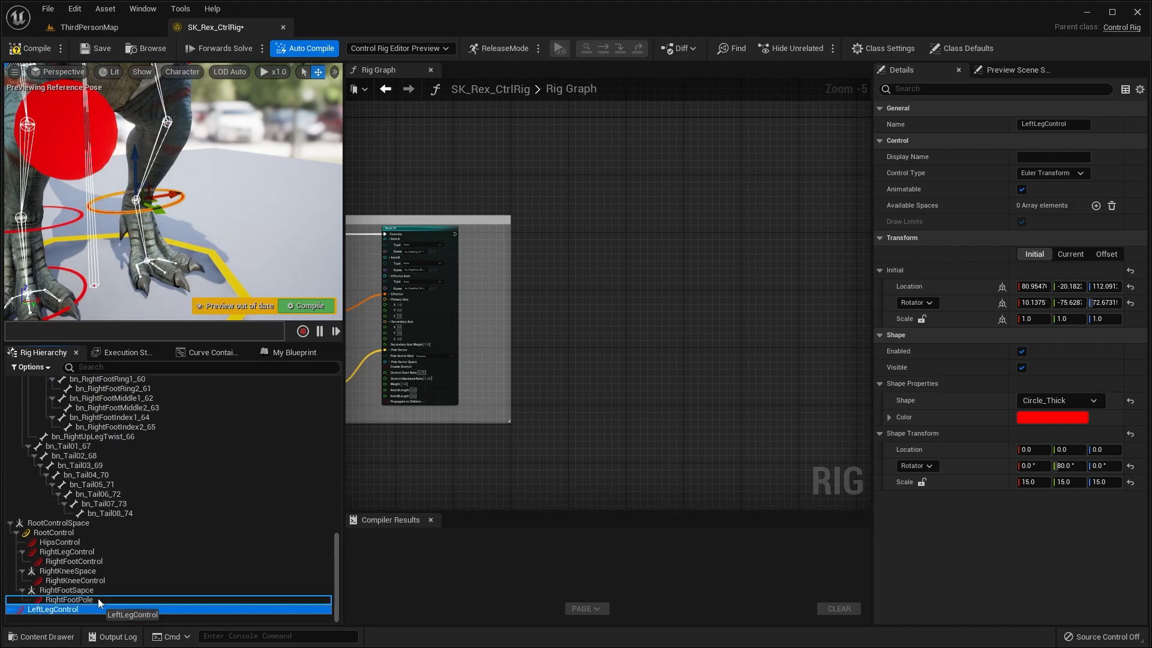
left_click_drag(99, 603, 76, 534)
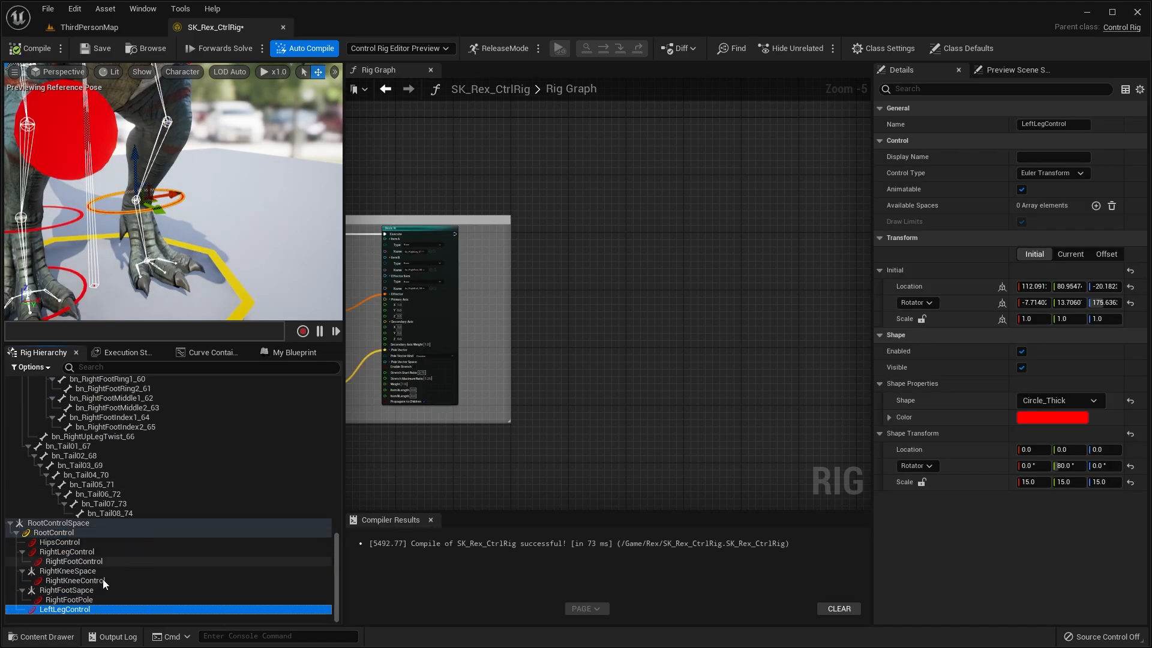
- Add a new null under the bn_LeftLeg_46 bone
right_click_drag(212, 240, 85, 173)
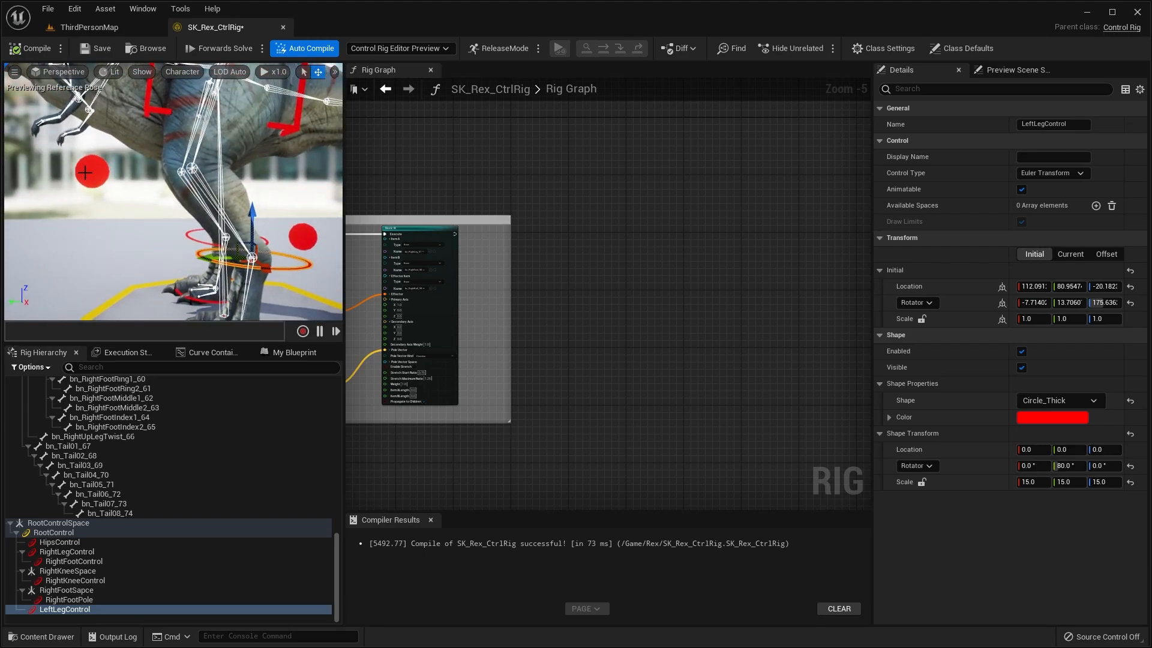
right_click_drag(184, 183, 120, 217)
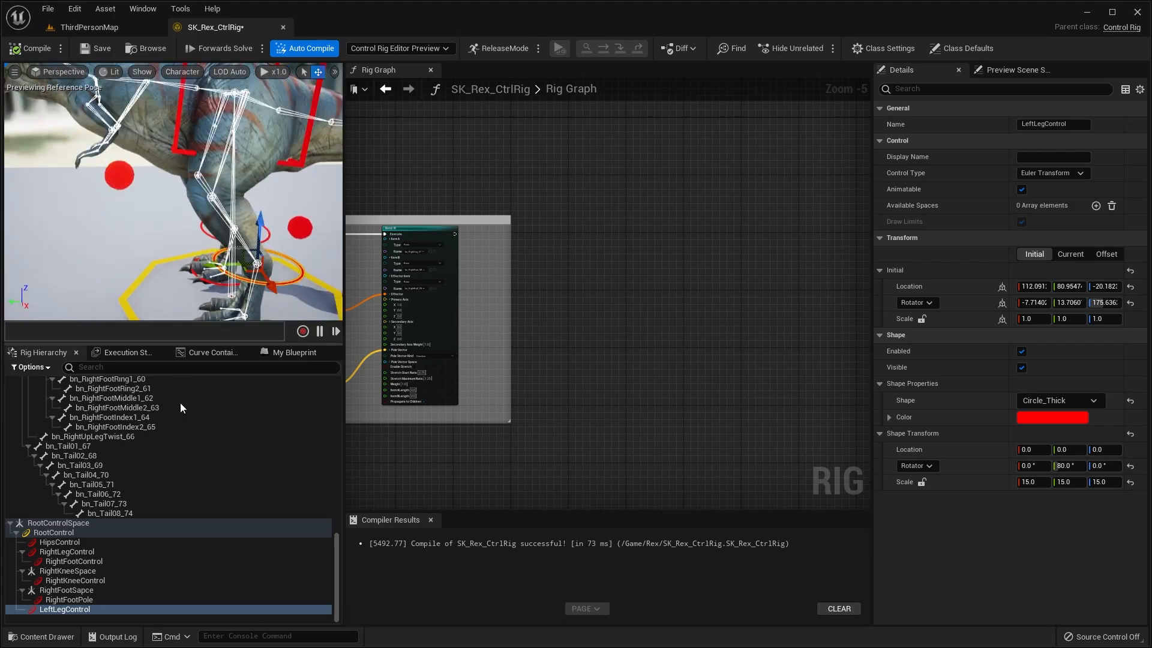
scroll(158, 468, "up", 5)
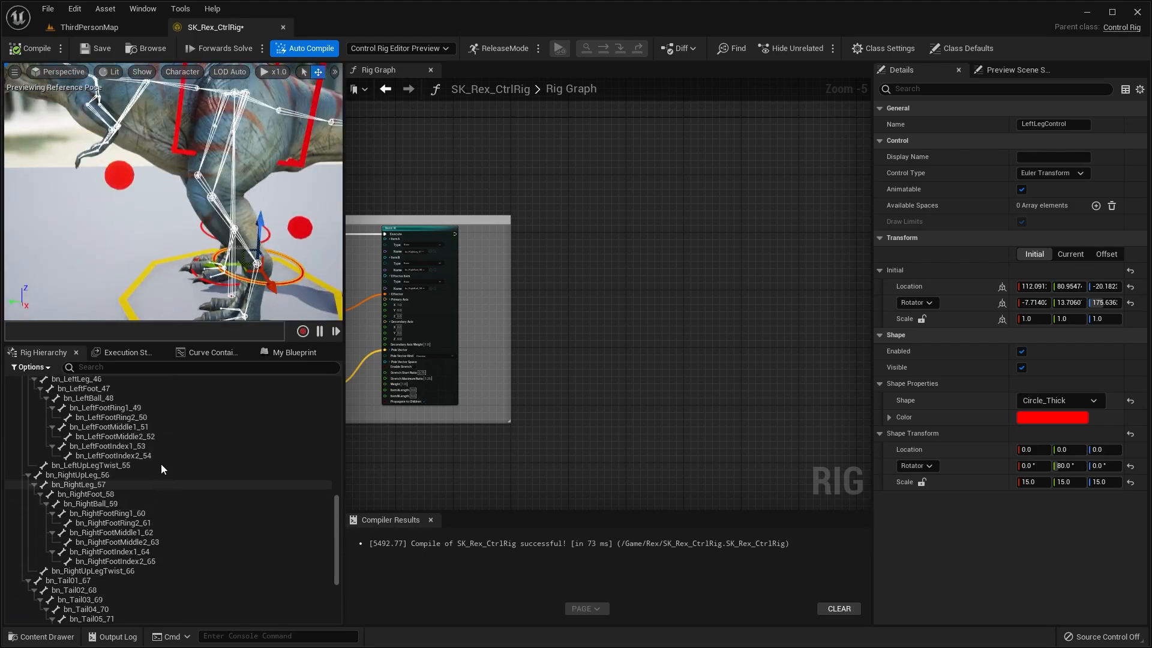
left_click(222, 175)
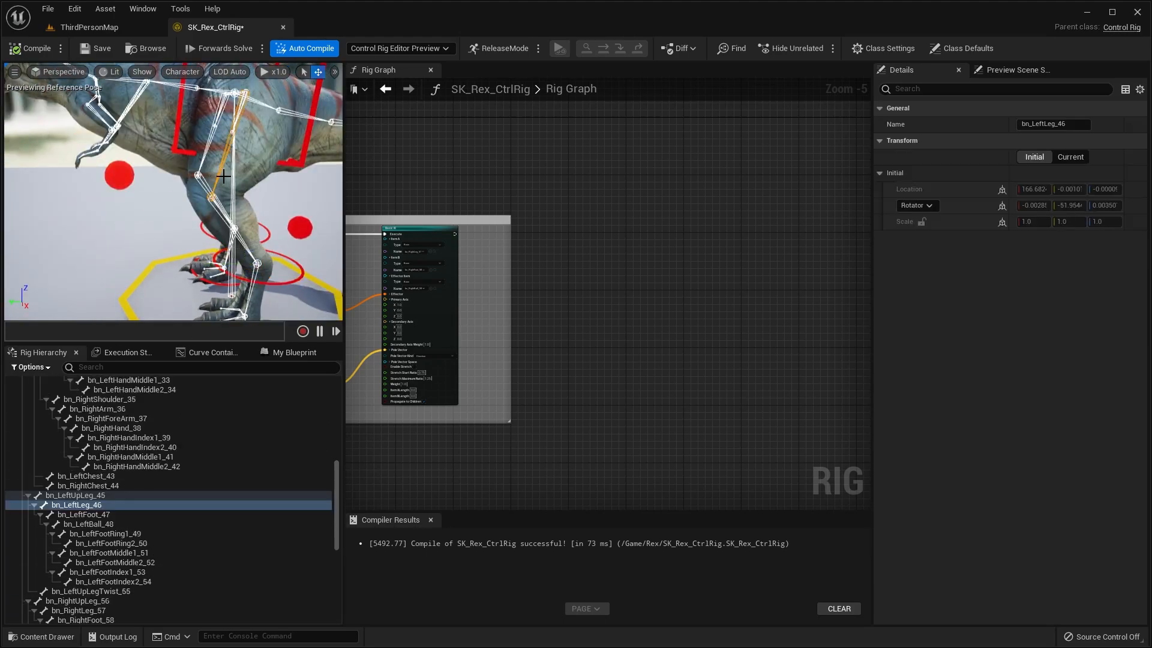
right_click(109, 505)
mouse_move(203, 225)
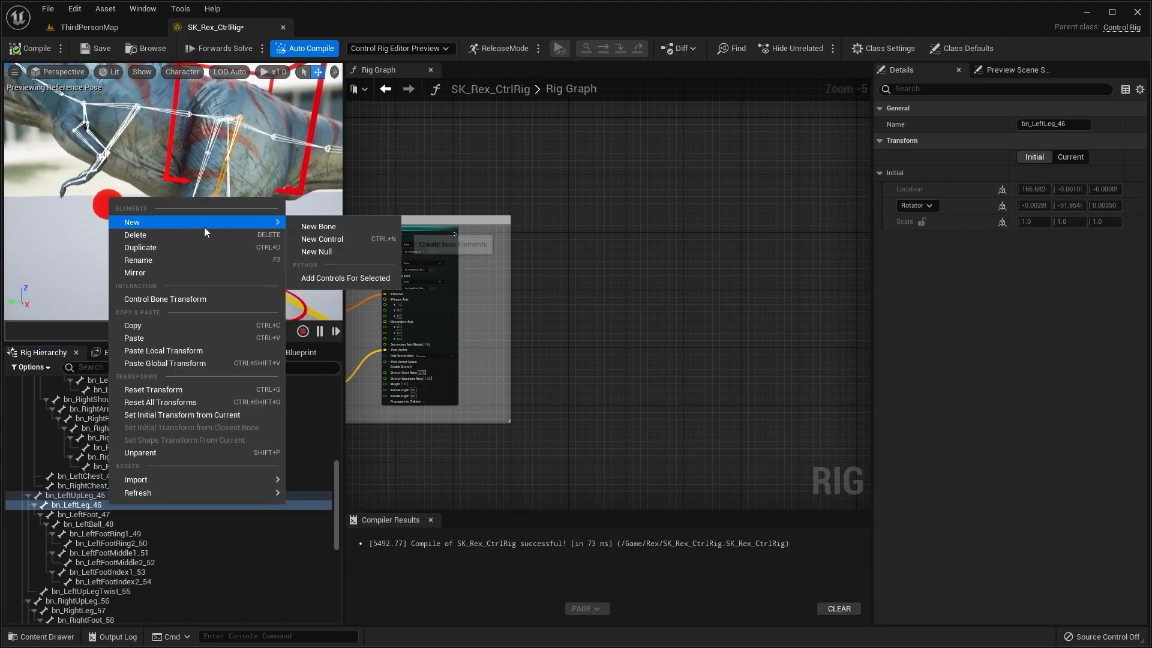
left_click(318, 249)
- Rename the new null under bn_LeftLeg_46 as LeftKneeSpace
scroll(128, 535, "down", 3)
right_click(70, 515)
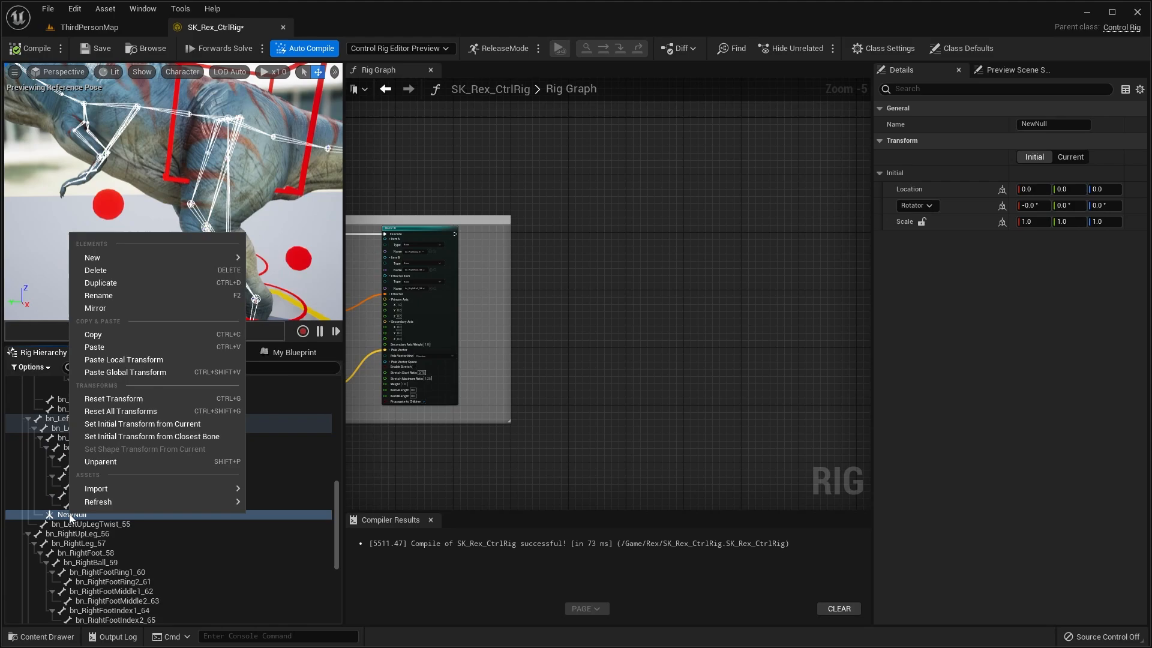
left_click(110, 295)
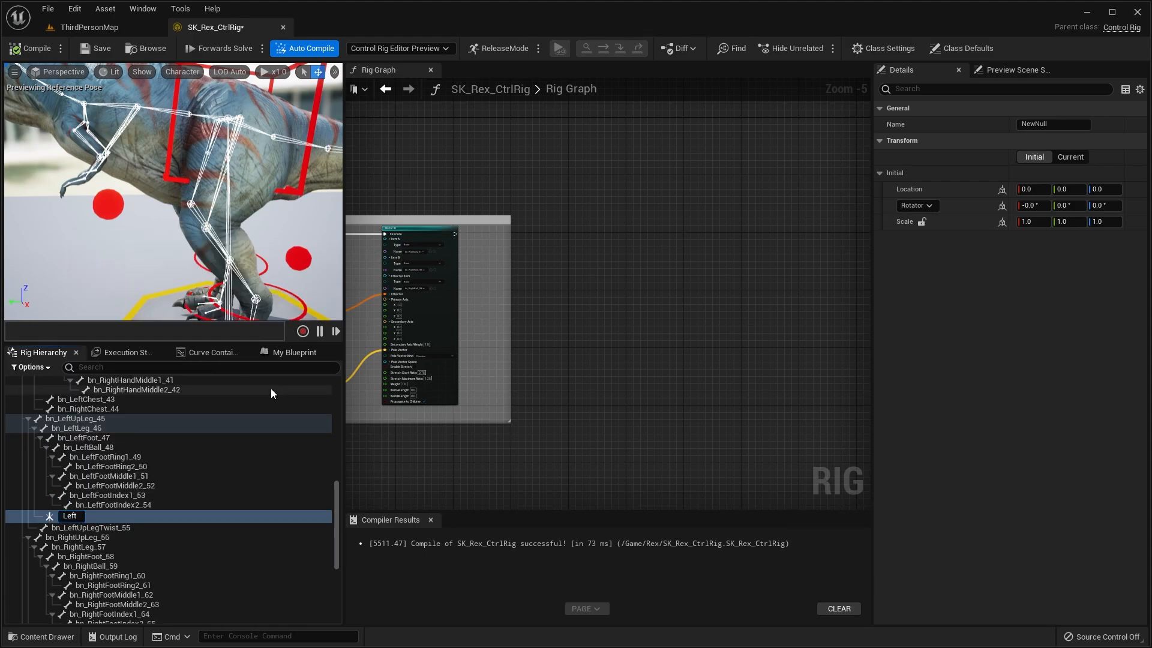
type("LeftKneeSpace")
key("Return")
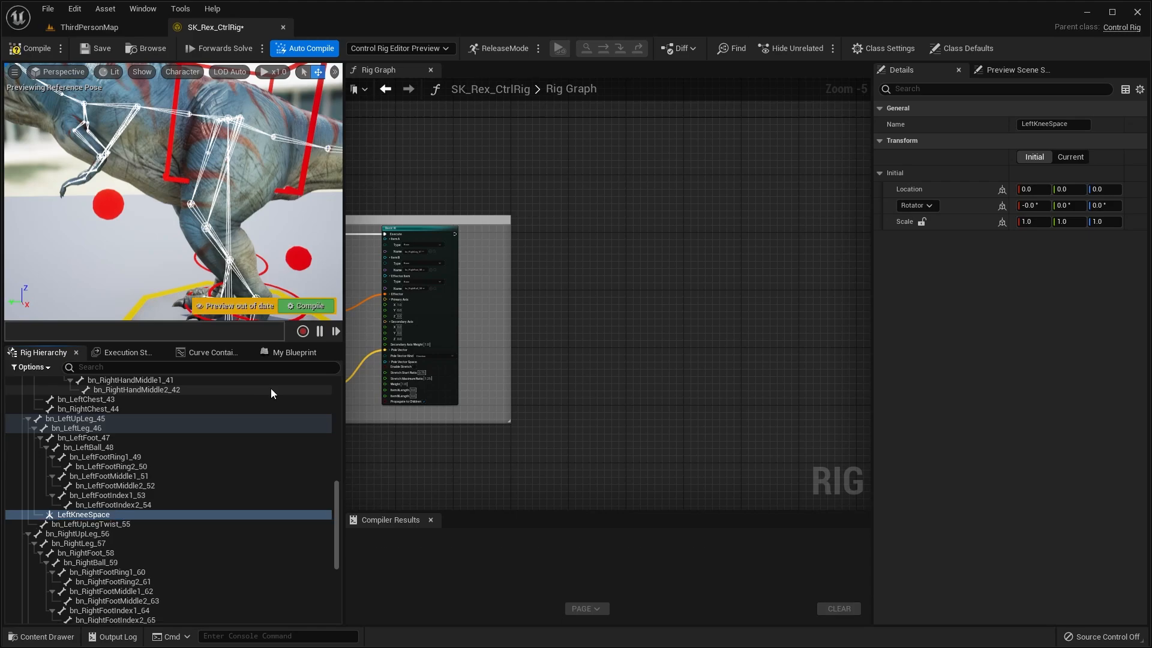
- Add a new control under the LeftKneeSpace null and name it LeftKneeControl
right_click(125, 514)
mouse_move(183, 257)
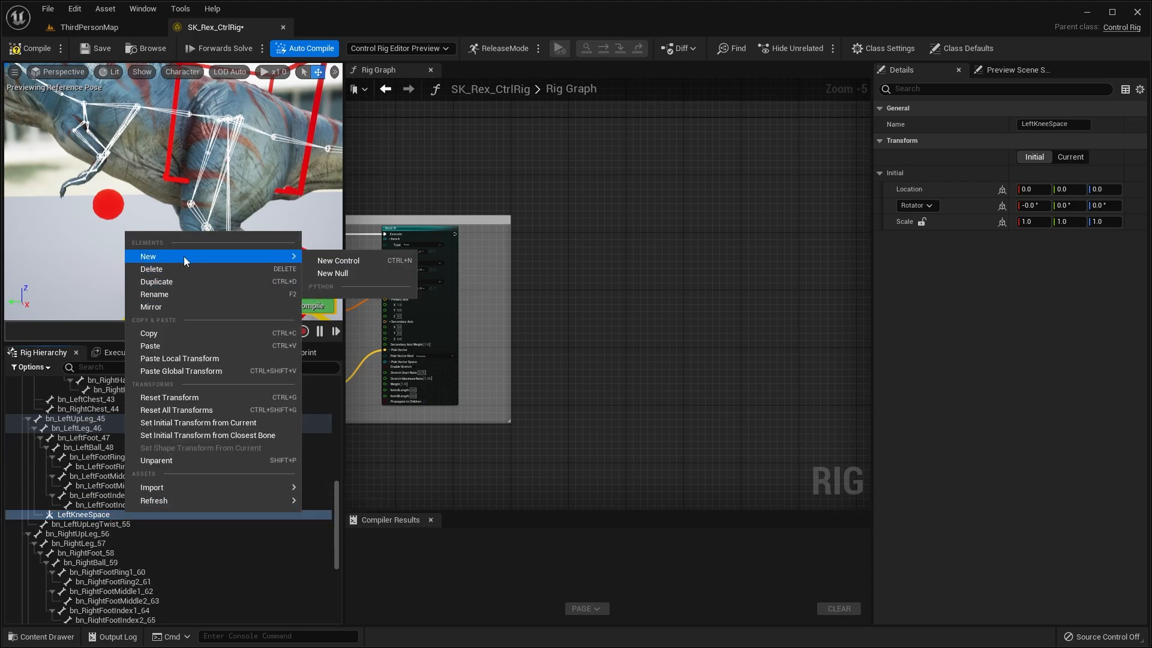
left_click(341, 262)
scroll(138, 505, "down", 2)
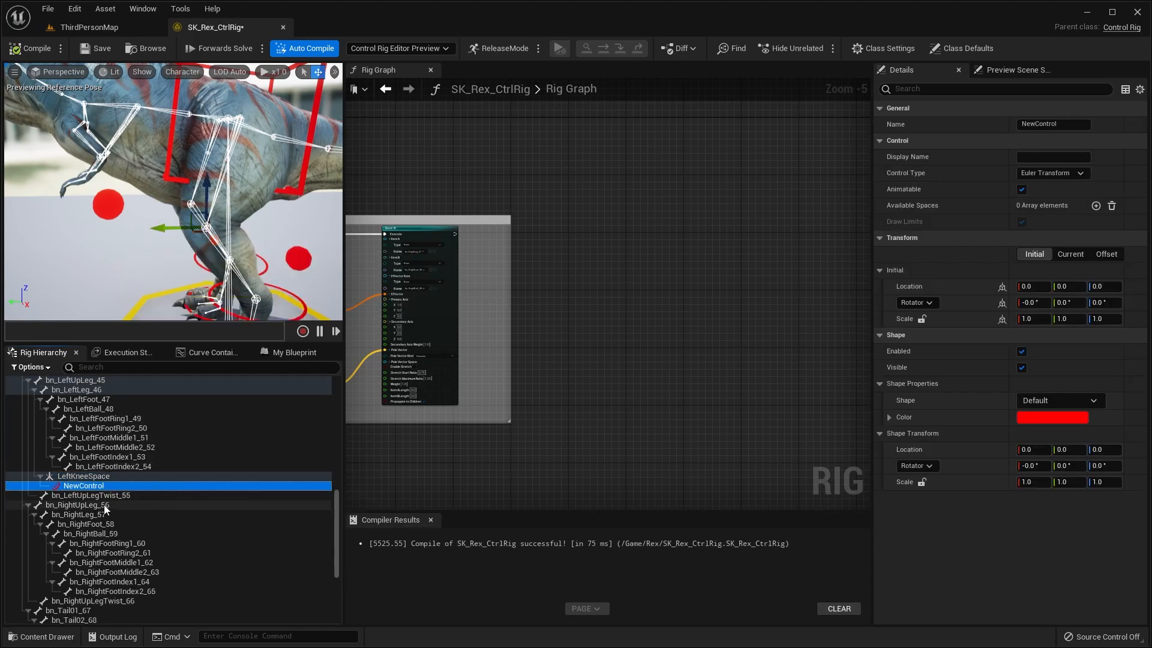
right_click(108, 486)
left_click(153, 242)
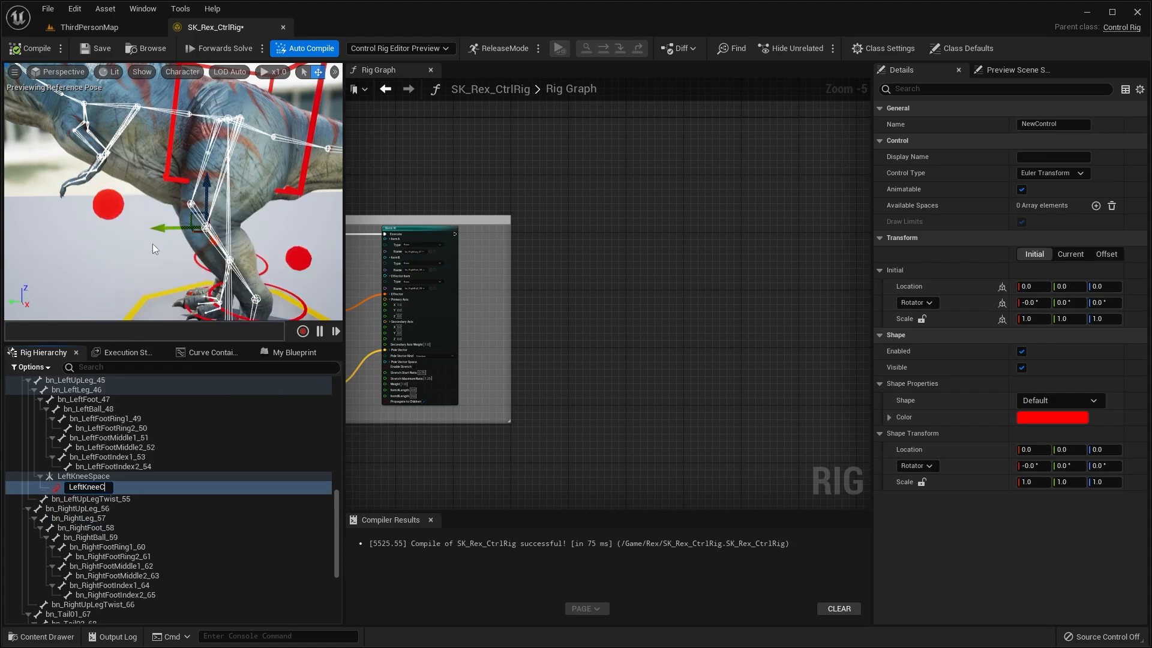
type("LeftKneeControl")
key("Return")
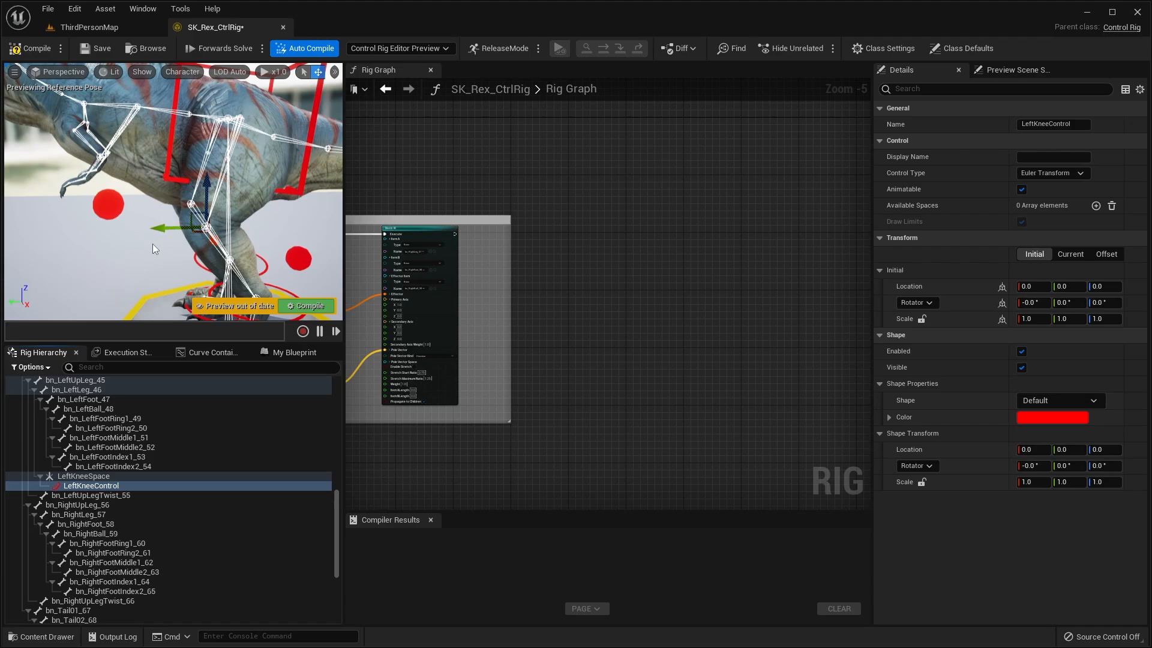
- Unparent LeftKneeSpace from the left leg bone and parent it to RootControl
left_click(93, 477)
right_click(96, 475)
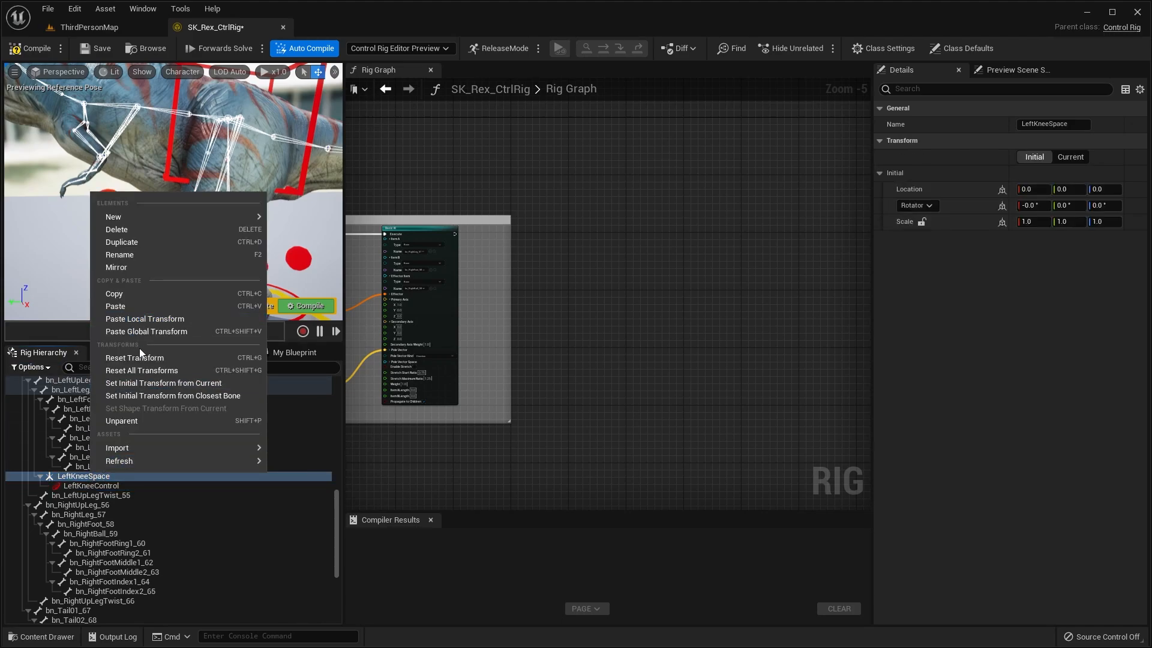
left_click(121, 420)
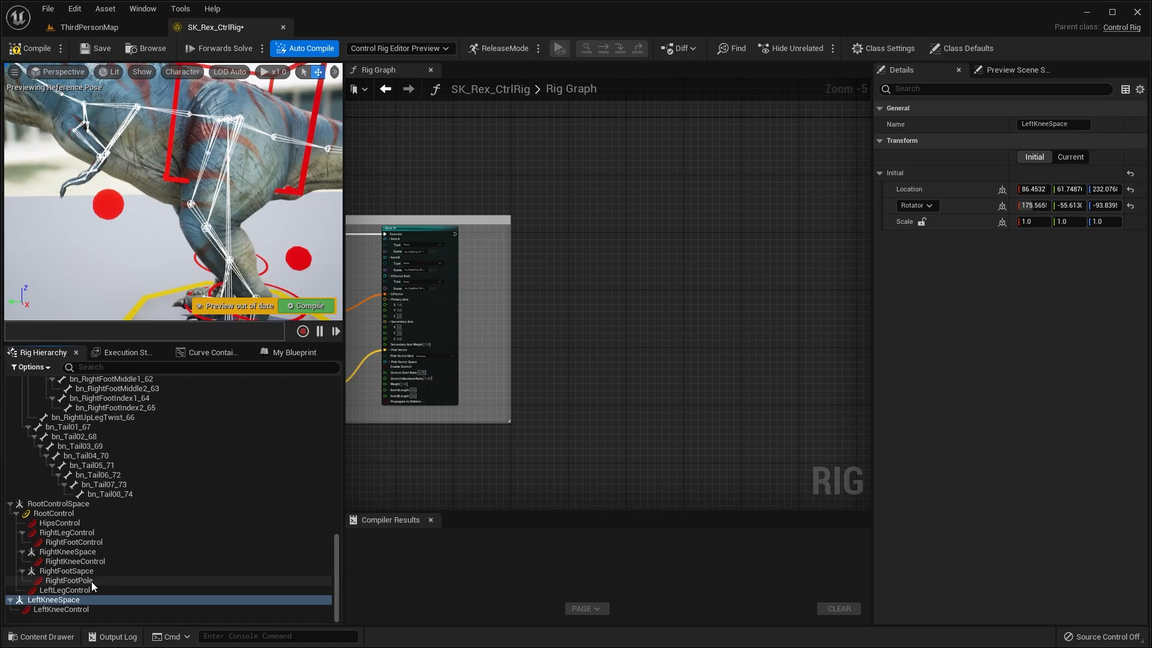
left_click_drag(81, 600, 76, 514)
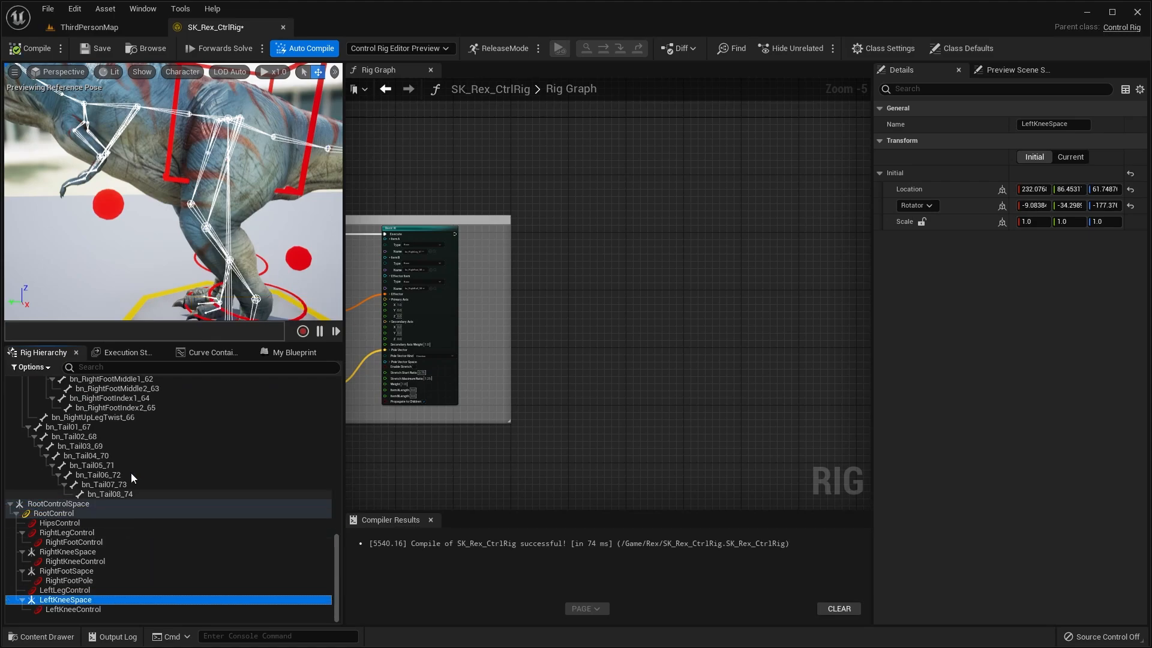
- Move LeftKneeControl out in front of the left knee, to a location of about -97.5, -13.2, 143.9
mouse_move(239, 221)
right_mouse_down()
mouse_move(239, 258)
mouse_move(239, 221)
right_mouse_up()
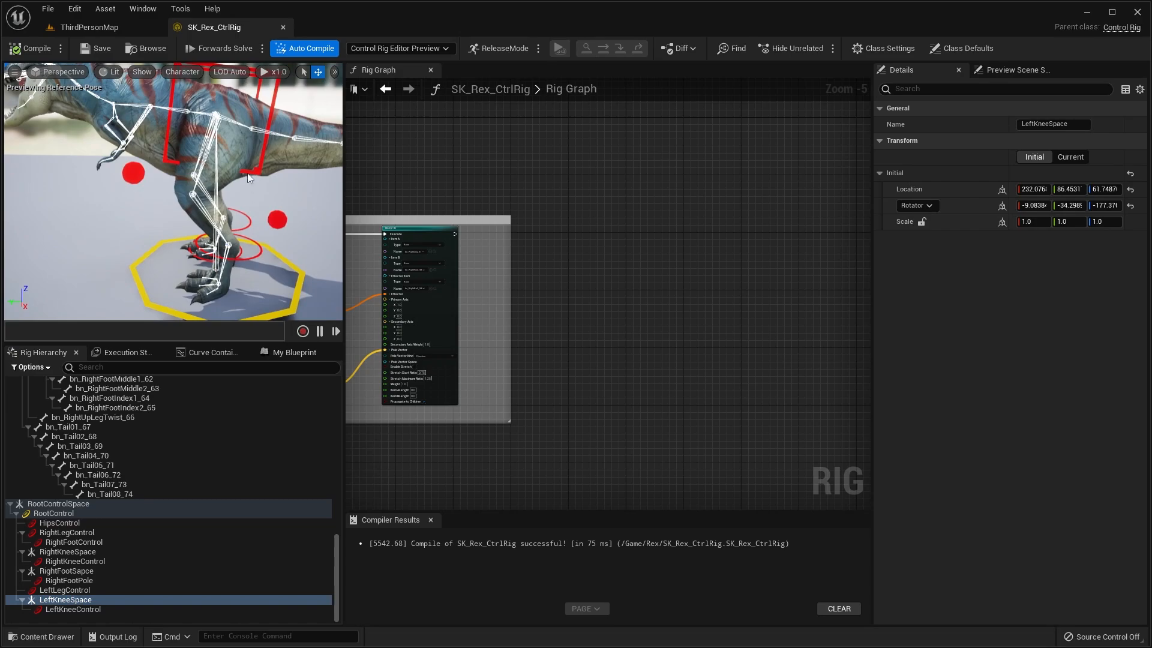
right_click_drag(250, 178, 250, 204)
left_click(85, 609)
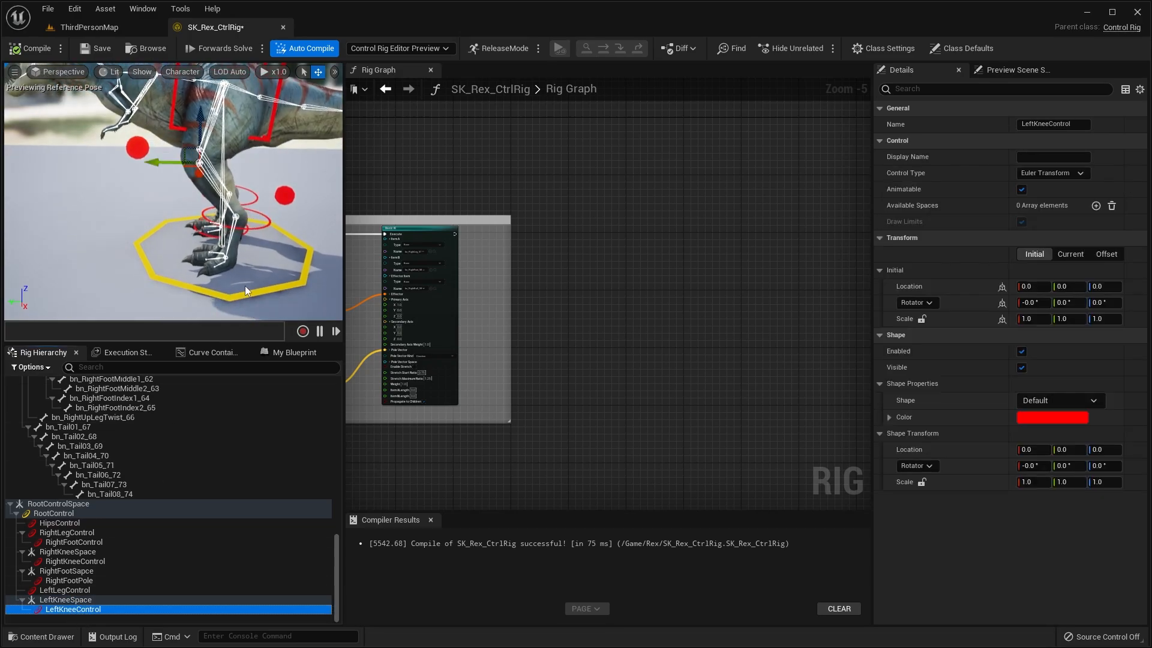
key("w")
right_click_drag(245, 287, 240, 258)
key("s")
left_click_drag(163, 206, 20, 207)
key("s")
right_click_drag(36, 207, 161, 211)
left_click_drag(195, 199, 208, 199)
- Set LeftKneeControl's shape scale to 6.0 on all three axes
right_click_drag(208, 200, 150, 203)
key("d")
key("s")
left_click(1028, 483)
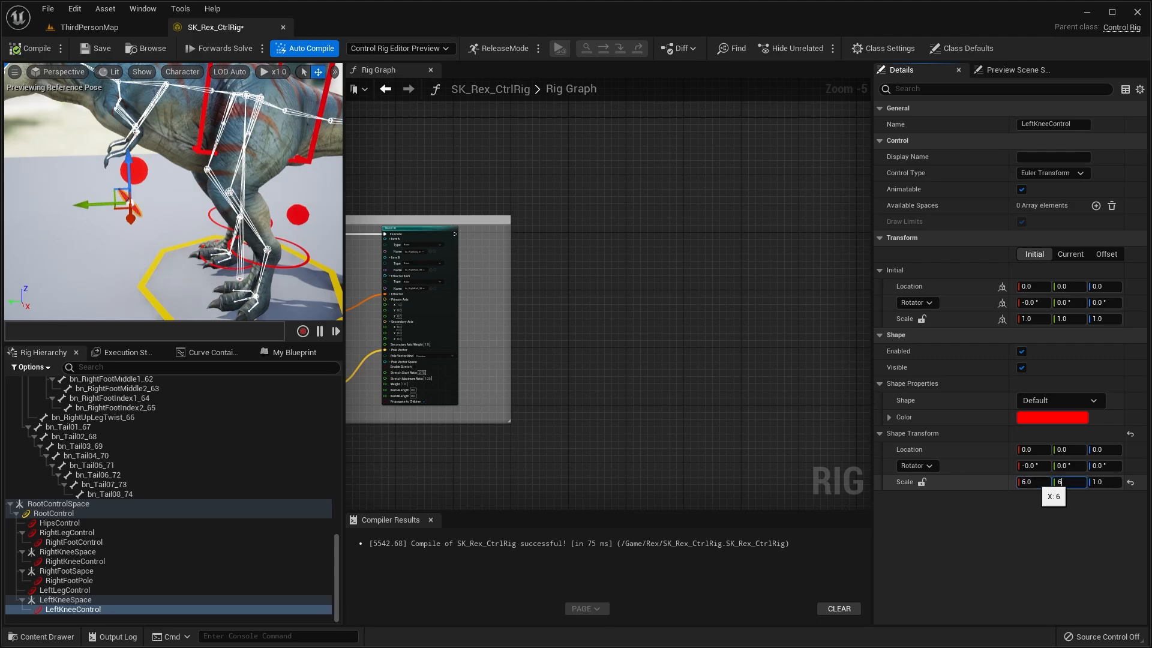
right_click_drag(198, 240, 315, 241)
key("a")
- Copy LeftKneeControl's current location into its initial location
left_click(1069, 254)
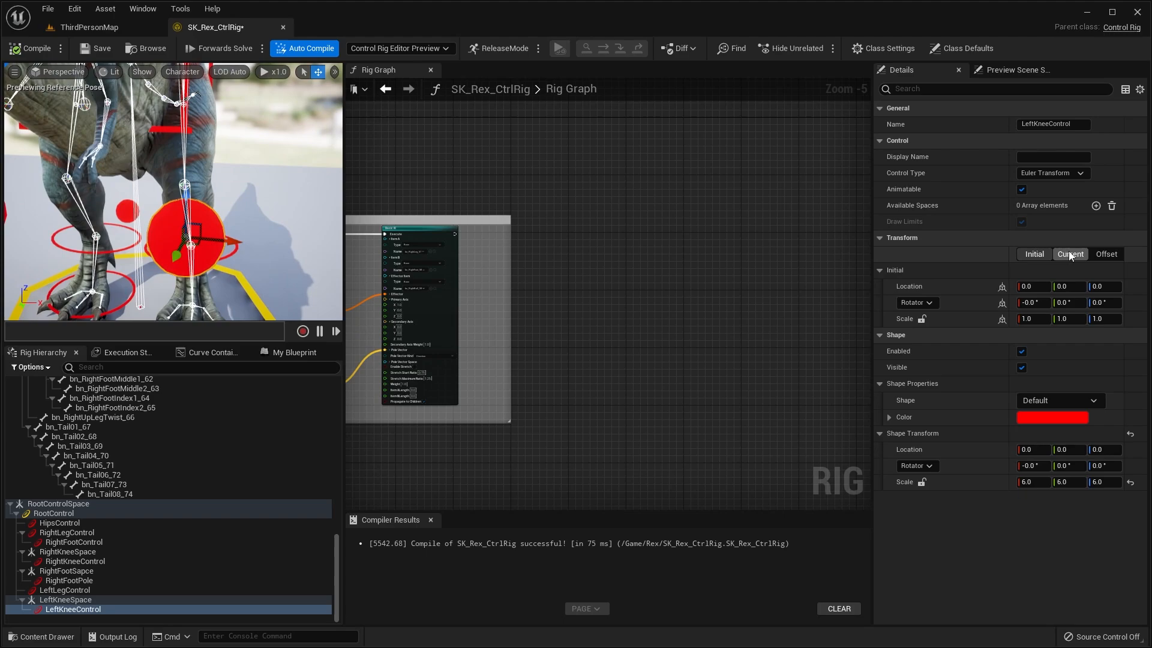
right_click(966, 289)
left_click(984, 297)
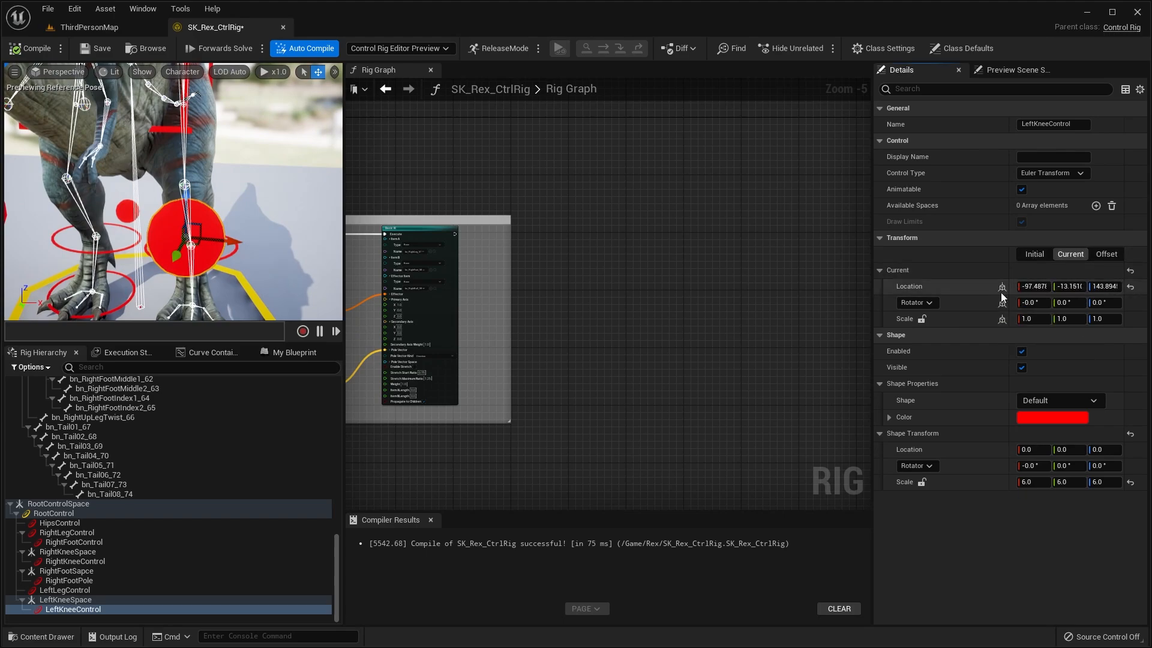
left_click(1033, 255)
right_click(965, 289)
left_click(975, 313)
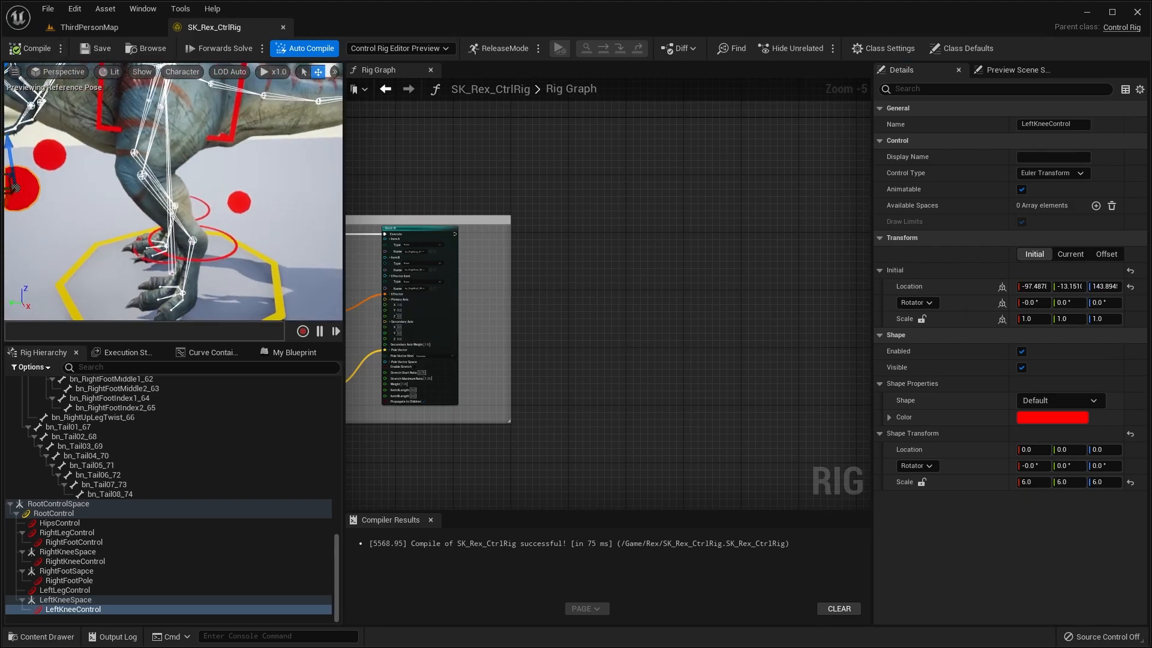
right_click_drag(198, 204, 185, 193)
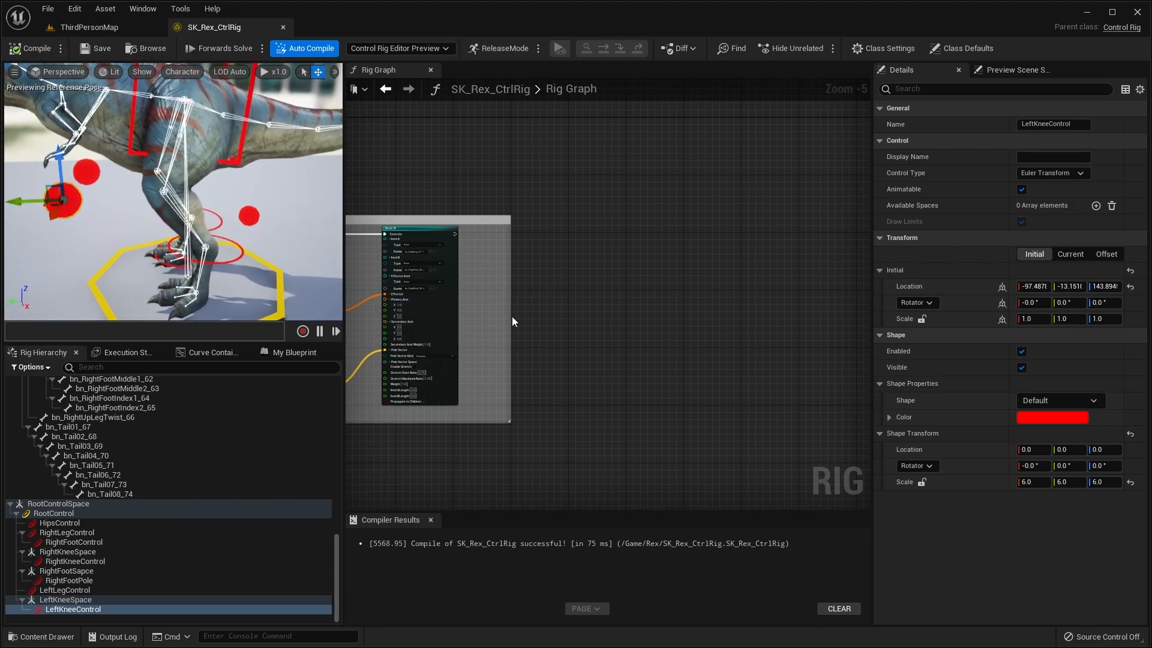
- Add a Basic IK node in the empty graph area beyond the right leg's comment box
scroll(609, 294, "up", 2)
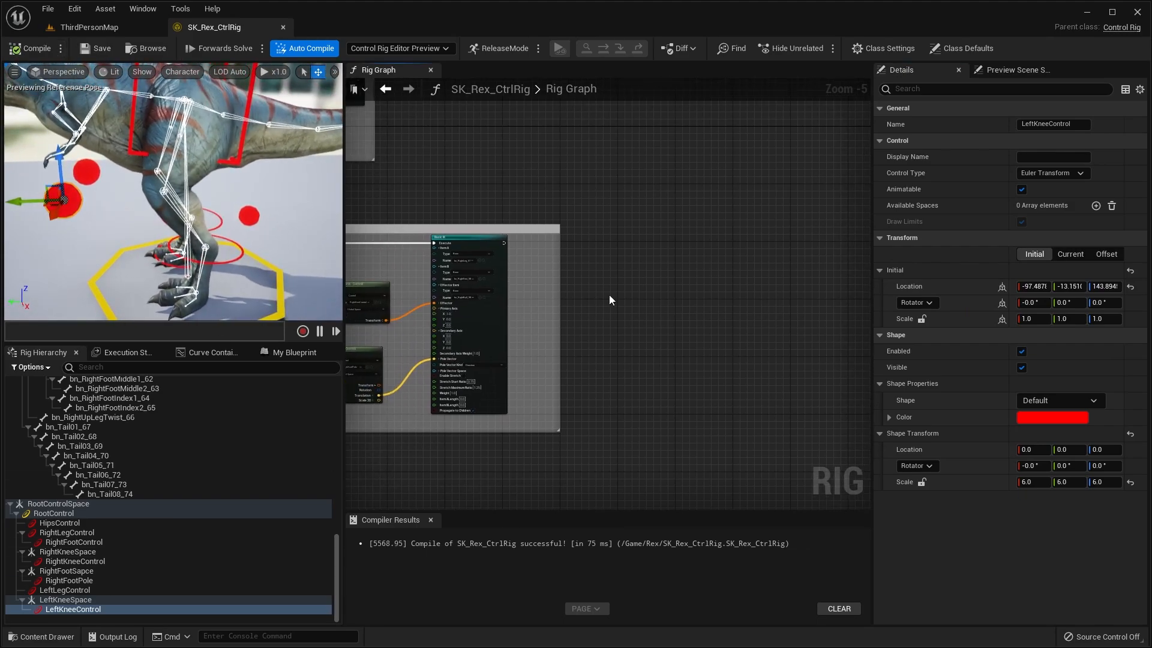
right_click(563, 234)
type("basic ik")
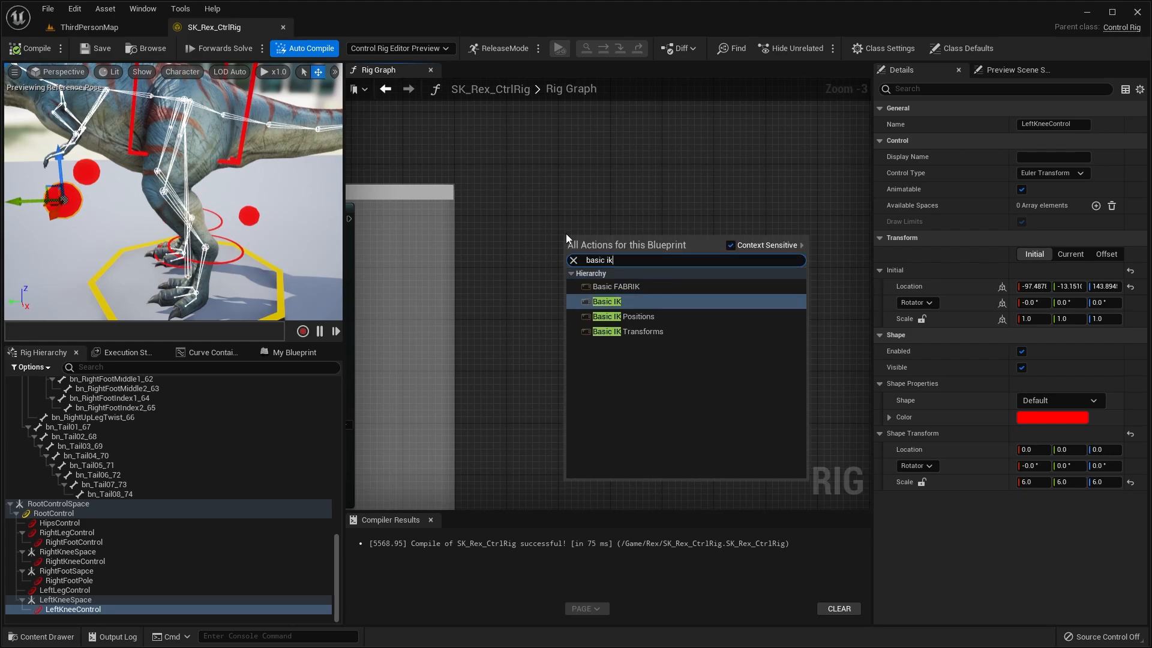
left_click(672, 301)
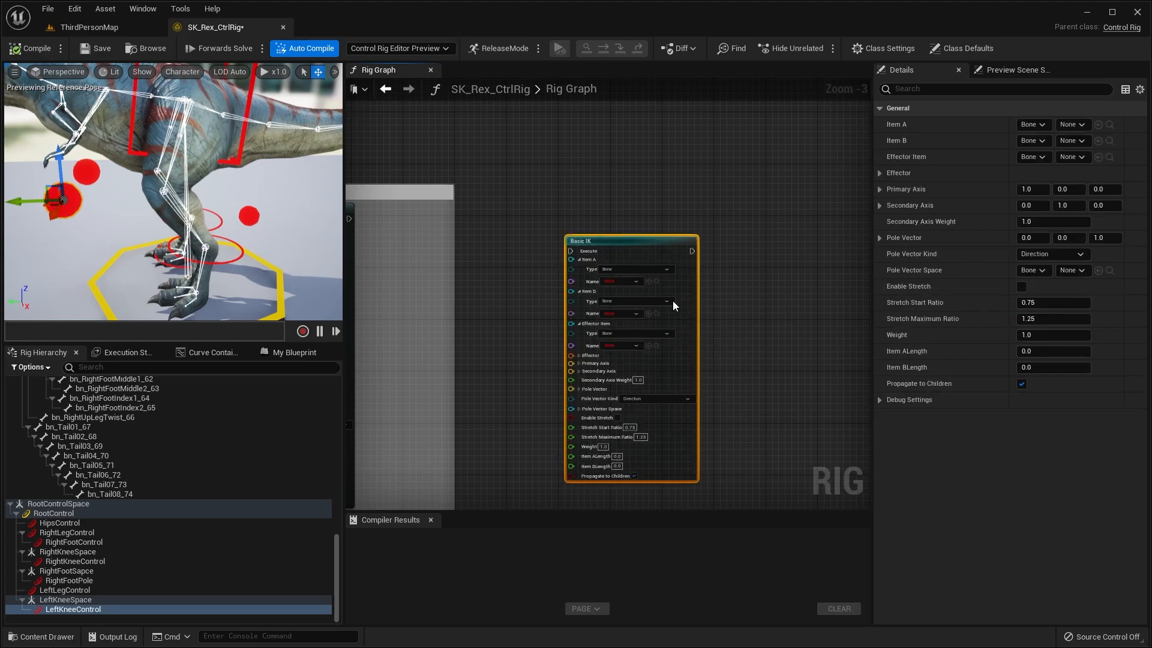
mouse_move(150, 192)
left_mouse_down("alt")
mouse_move(127, 205)
mouse_move(154, 197)
mouse_move(145, 213)
left_mouse_up("alt")
left_click_drag(637, 240, 722, 189)
middle_click_drag(225, 159, 208, 211)
scroll(708, 225, "up", 3)
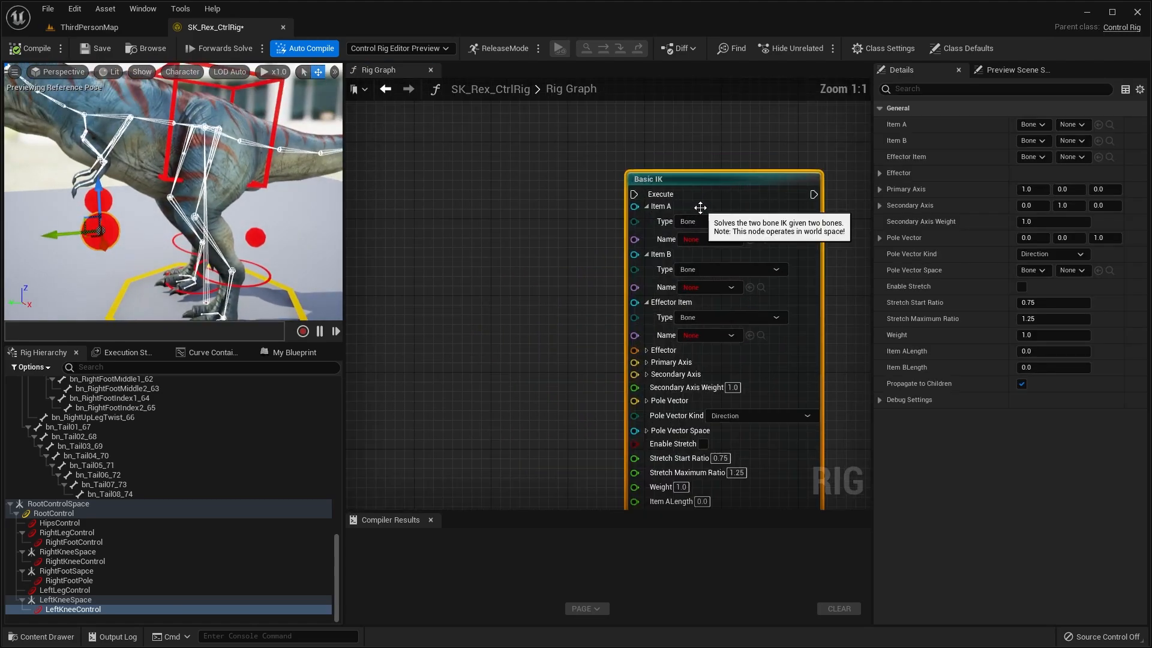
- Set Item A of the new Basic IK node to the bn_LeftUpLeg_45 bone
right_click_drag(180, 198, 159, 180)
left_click(146, 173)
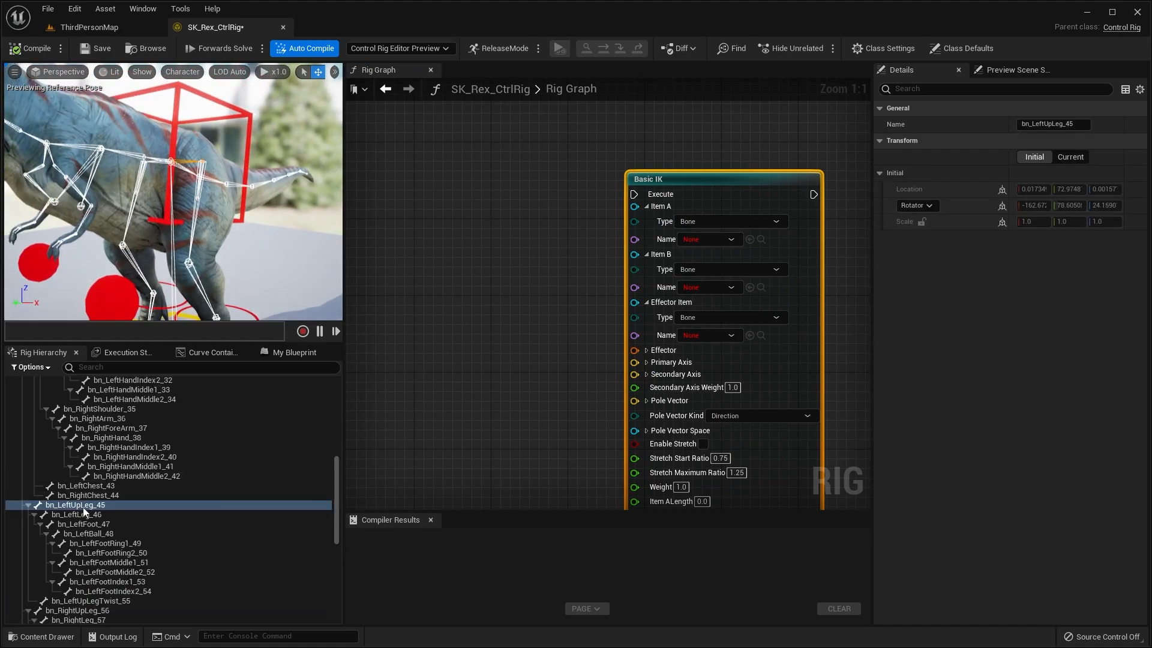
left_click(711, 242)
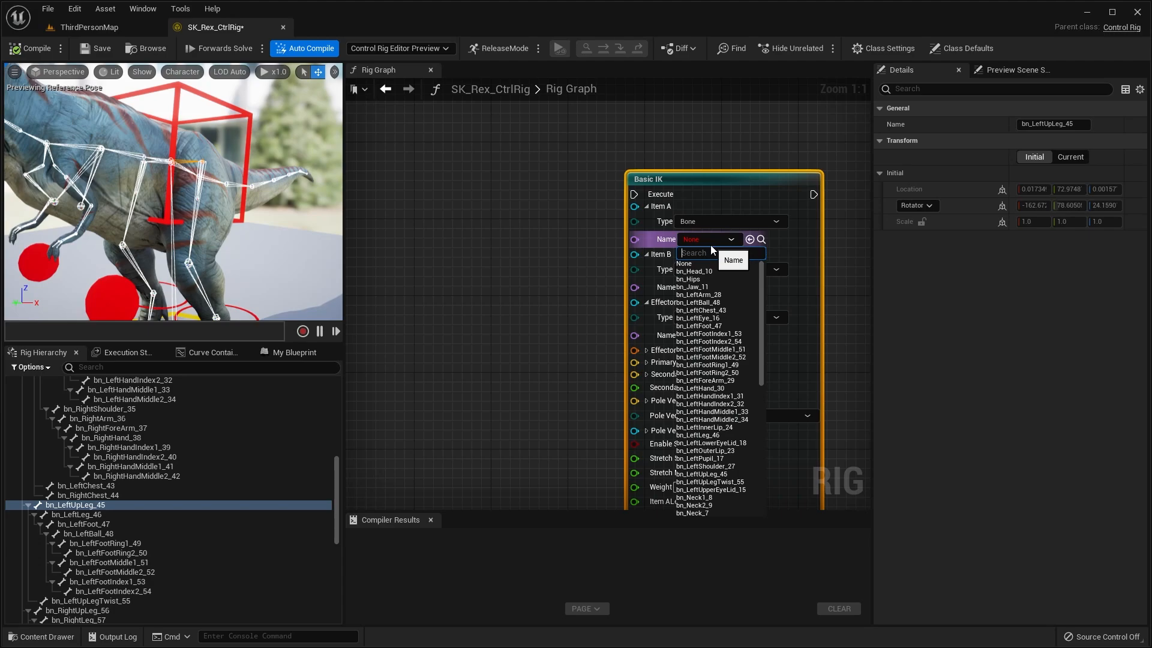
type("45")
left_click(696, 264)
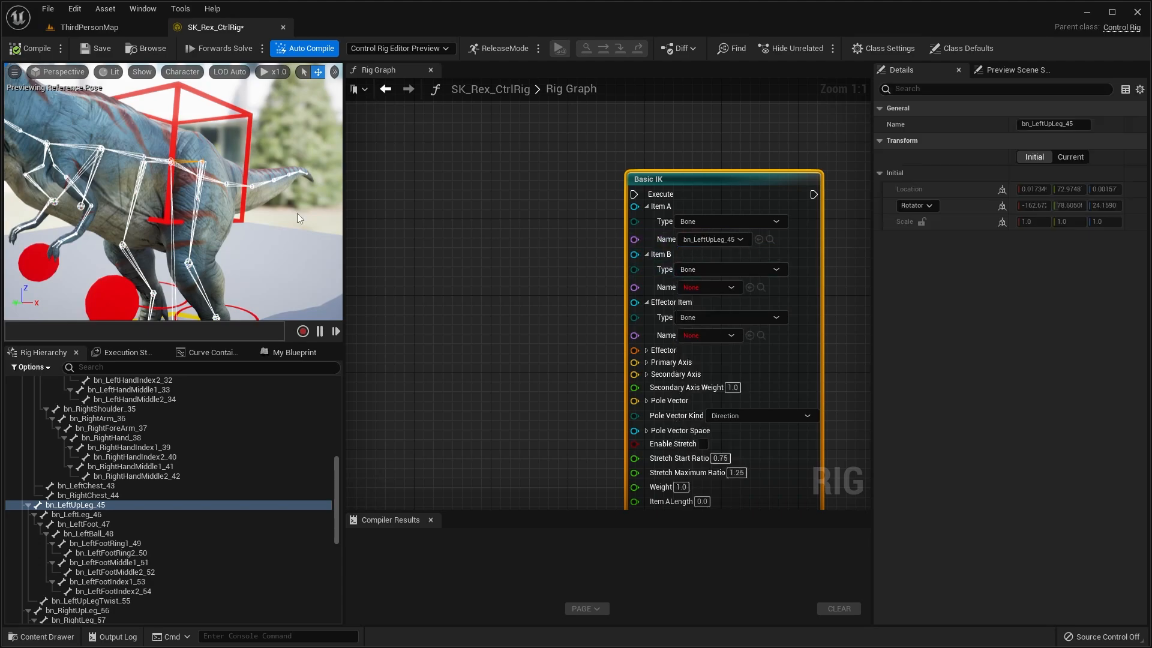
- Set Item B of the new Basic IK node to the bn_LeftLeg_46 bone
right_click_drag(297, 213, 294, 240)
left_click(194, 193)
right_click_drag(258, 162, 249, 168)
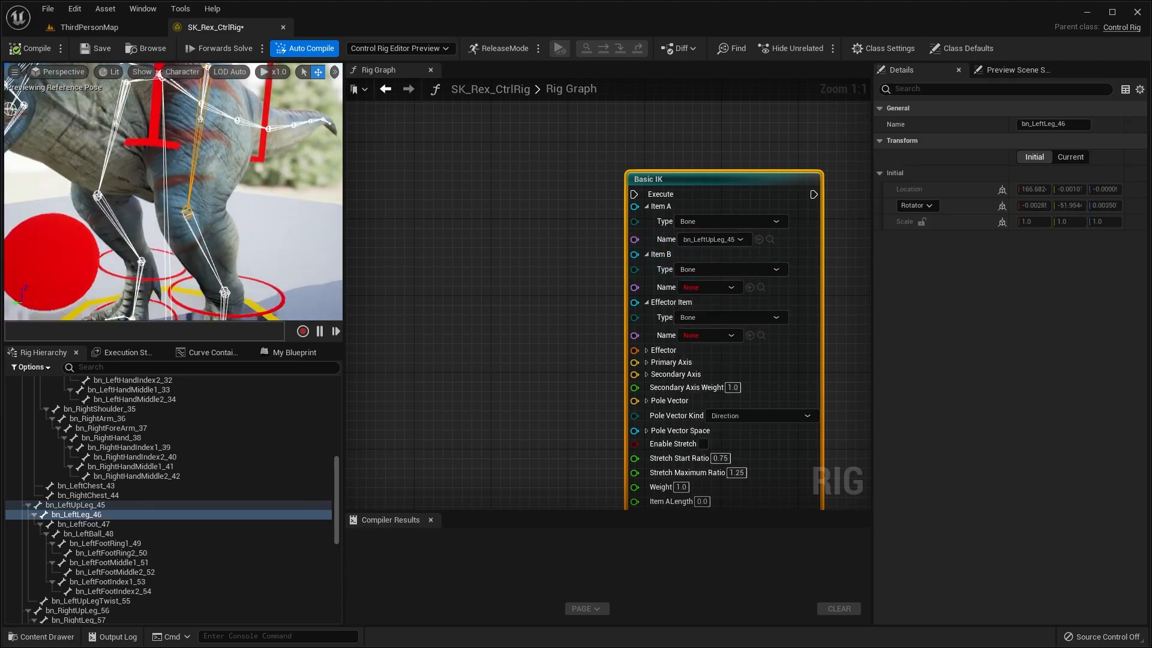
right_click_drag(221, 293, 201, 154)
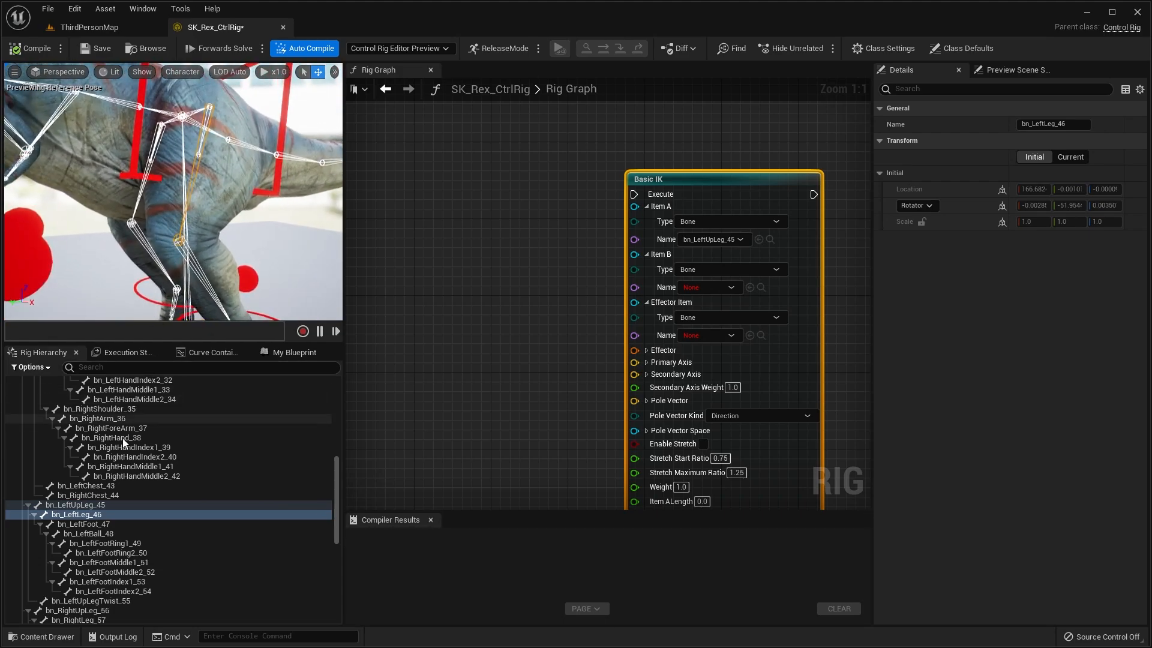
left_click(705, 288)
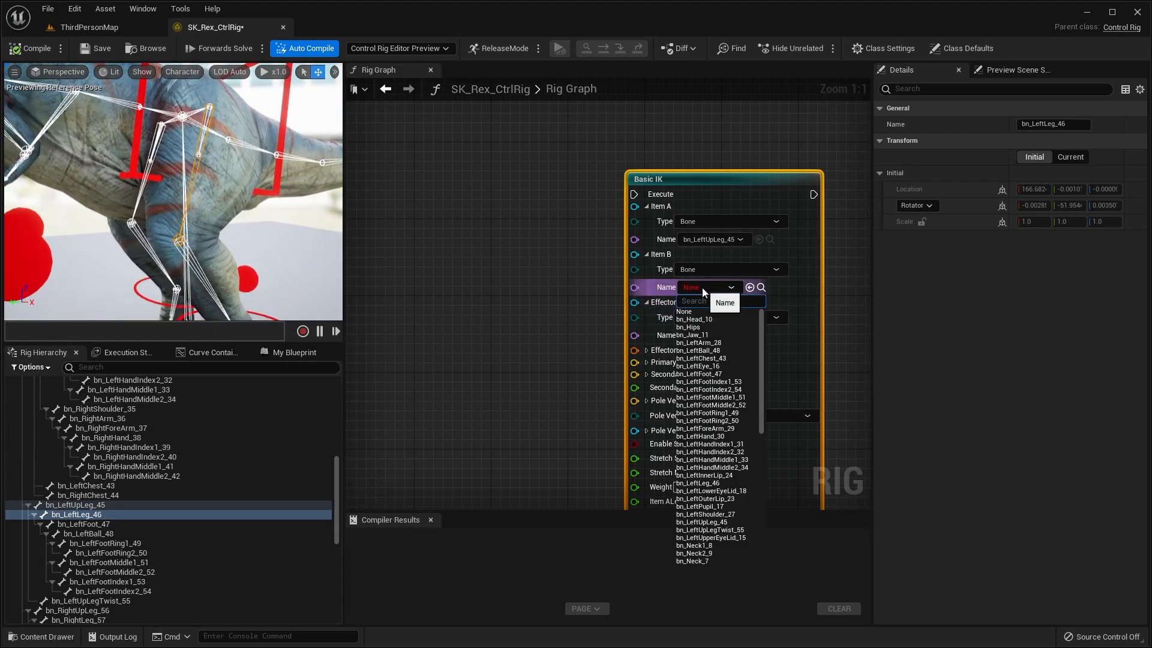
type("46")
left_click(706, 313)
- Set the Basic IK node's Effector Item to the bn_LeftFoot_47 bone and save the rig
middle_click_drag(270, 171, 236, 252)
left_click(233, 256)
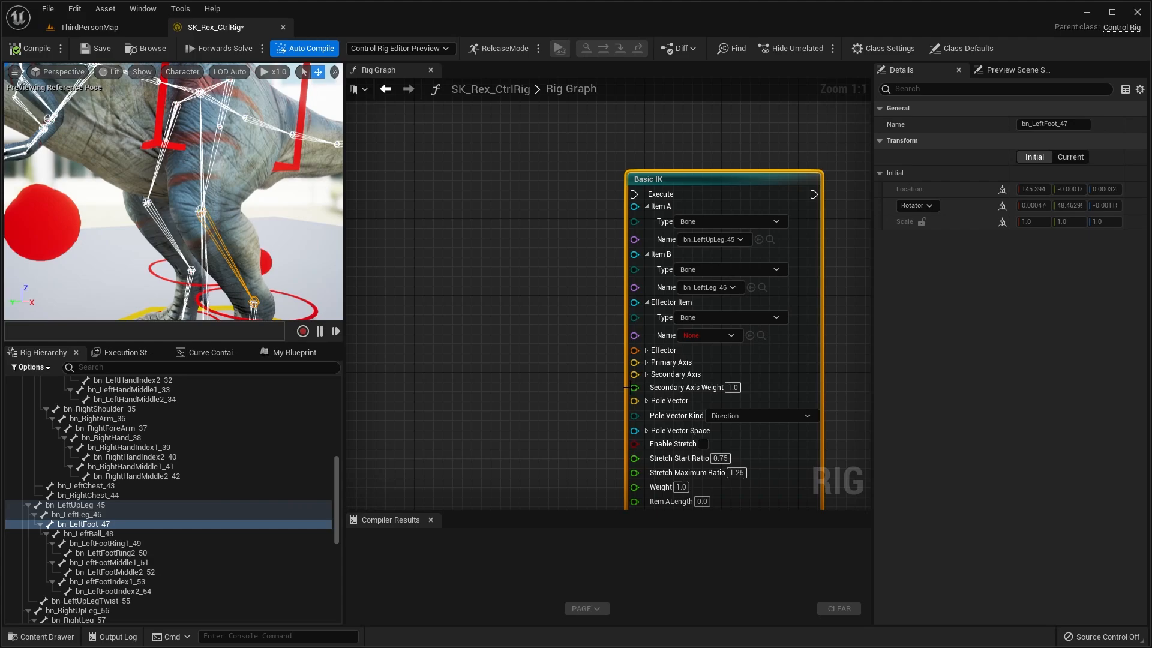
left_click(703, 337)
left_click(710, 359)
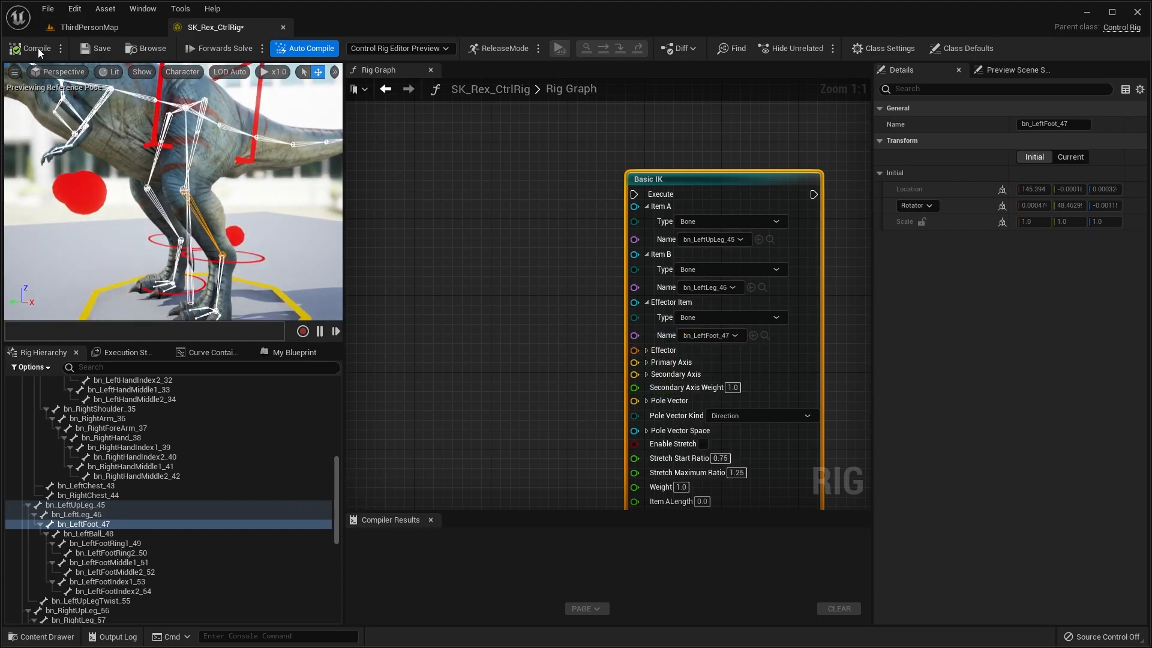
left_click(95, 52)
- Add a Get Control node for LeftLegControl and connect its Transform to the Basic IK node's Effector
middle_click_drag(211, 152, 214, 177)
left_click_drag(212, 152, 215, 210, "alt")
left_click(647, 348)
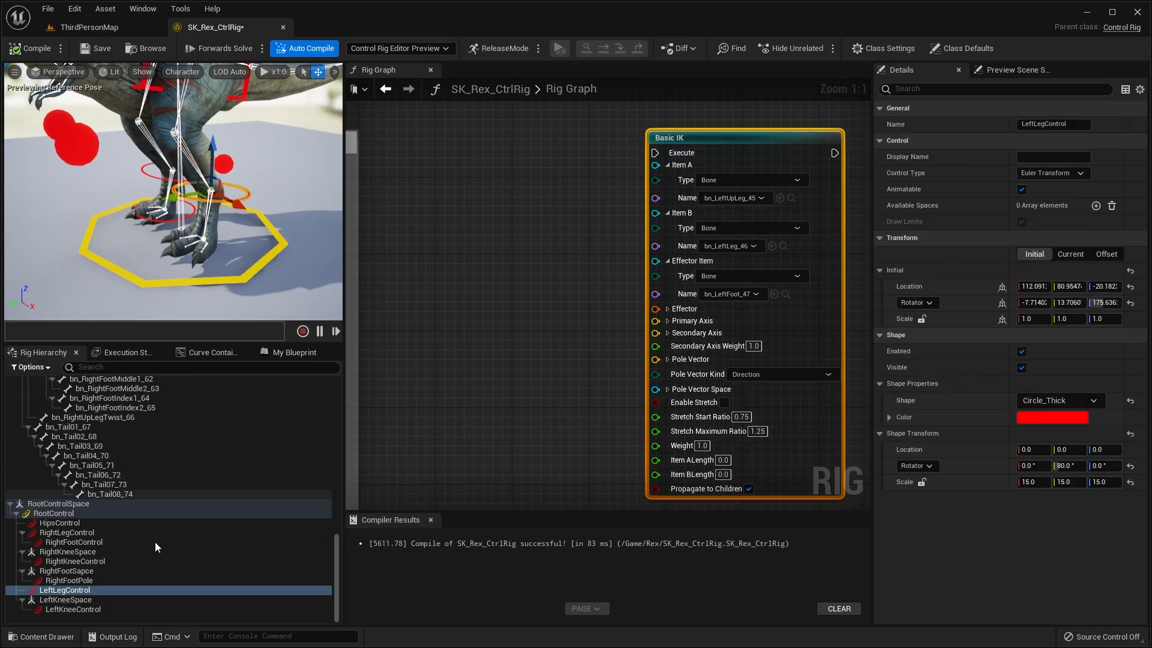
left_click_drag(114, 590, 437, 286)
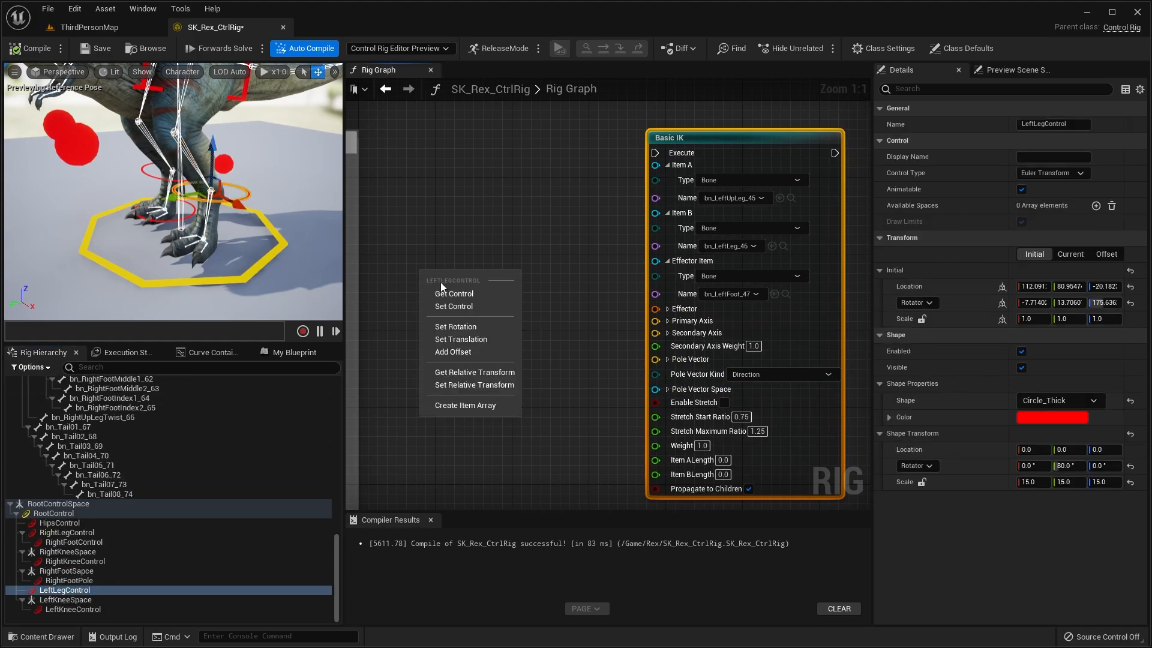
left_click(444, 294)
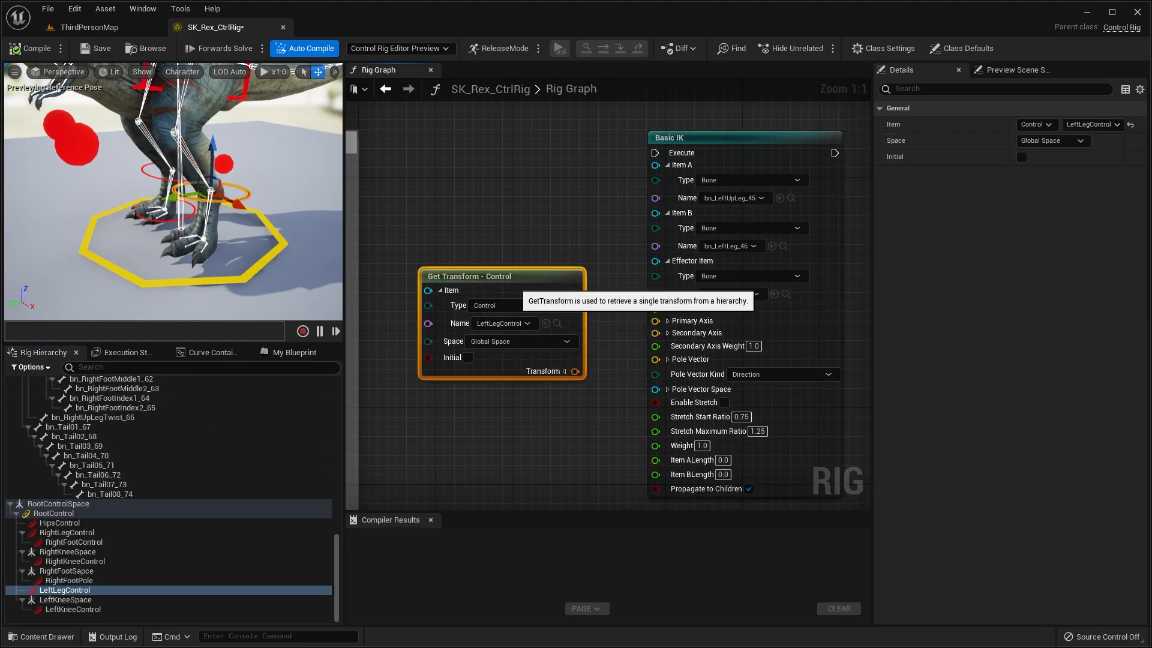
left_click_drag(588, 382, 614, 359)
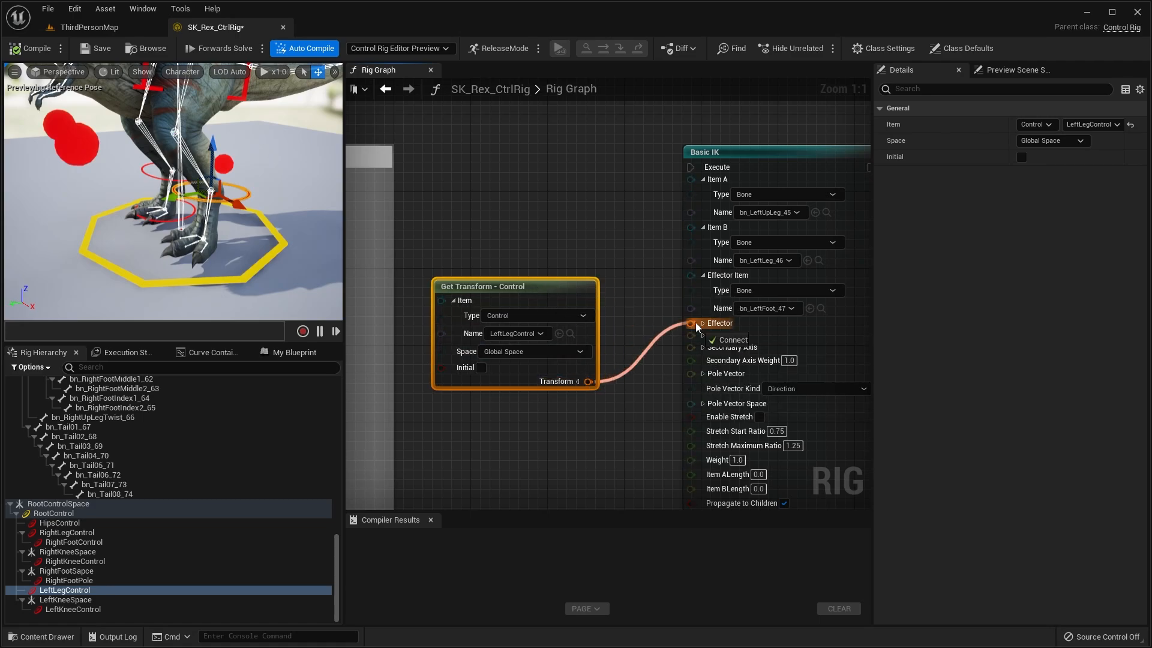
left_click_drag(696, 322, 691, 324)
right_click_drag(628, 360, 610, 313)
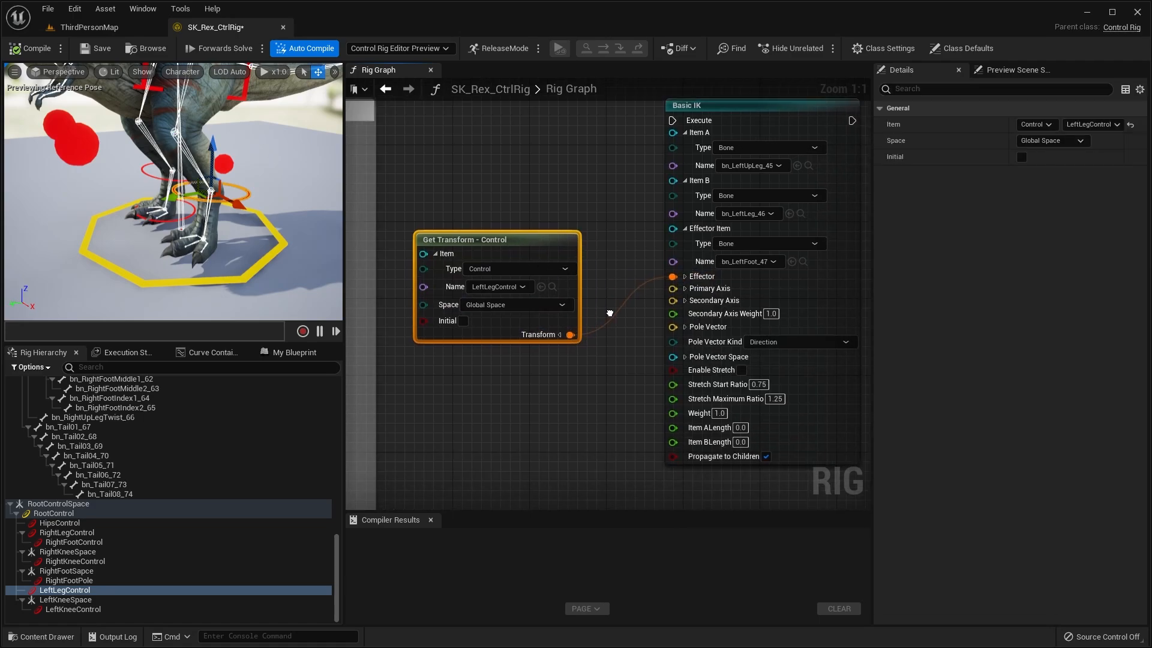
- Add a Get Control node for LeftKneeControl and connect its Translation to the Basic IK node's Pole Vector
left_click(75, 610)
left_click_drag(85, 611, 418, 423)
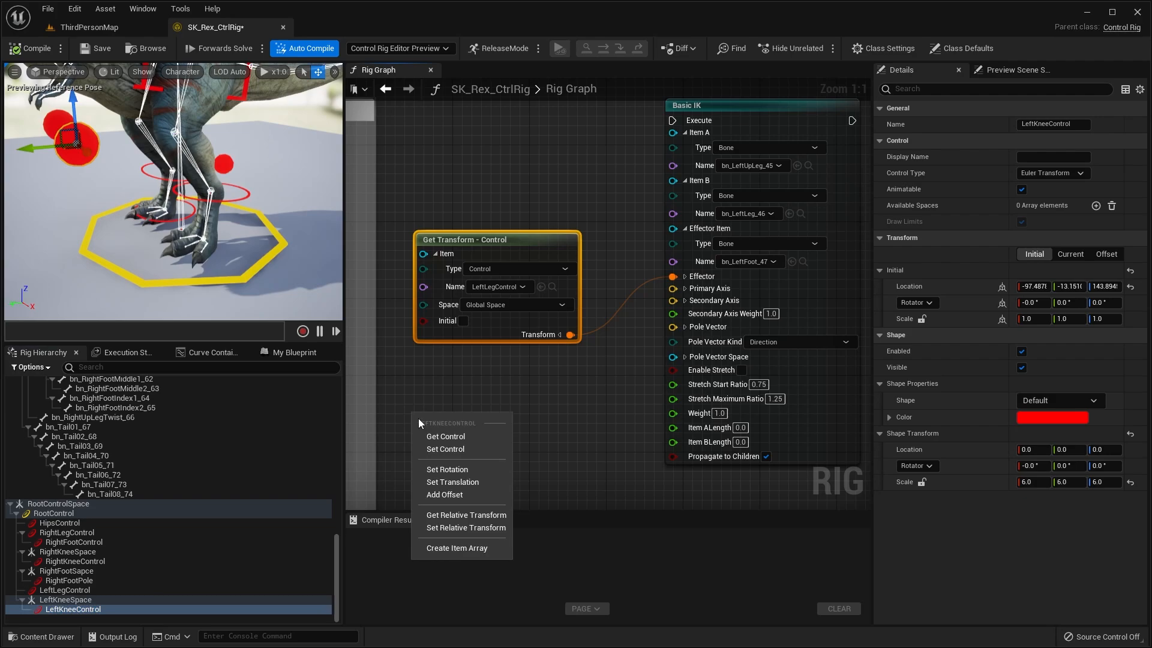
left_click(434, 437)
right_click_drag(559, 474, 567, 401)
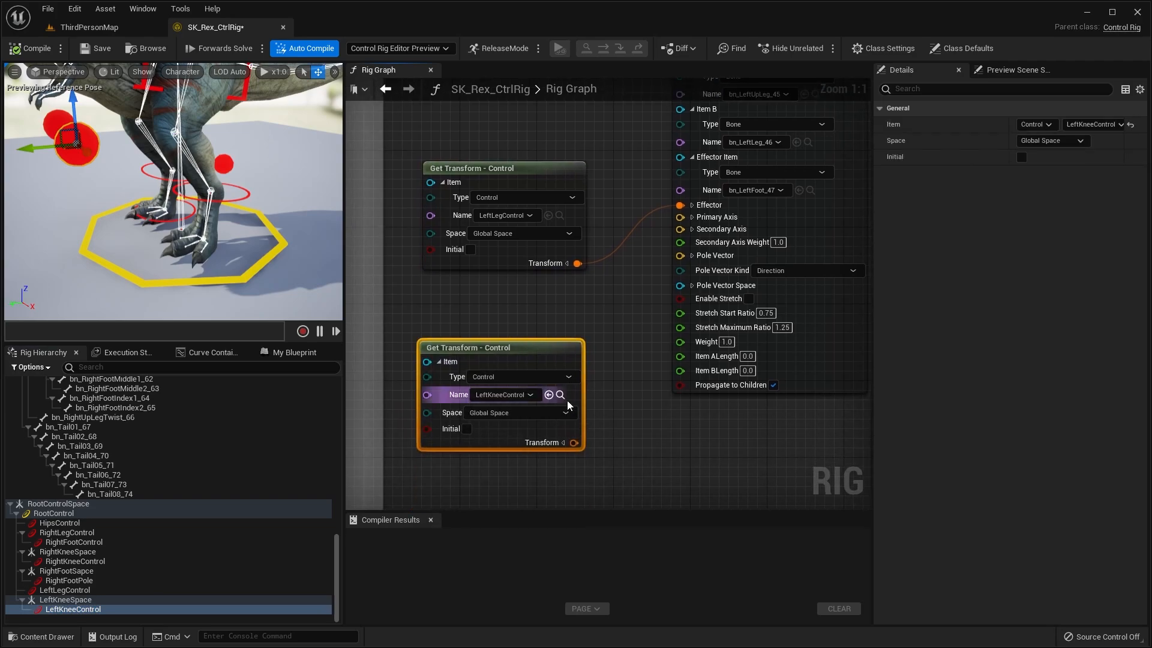
left_click(562, 441)
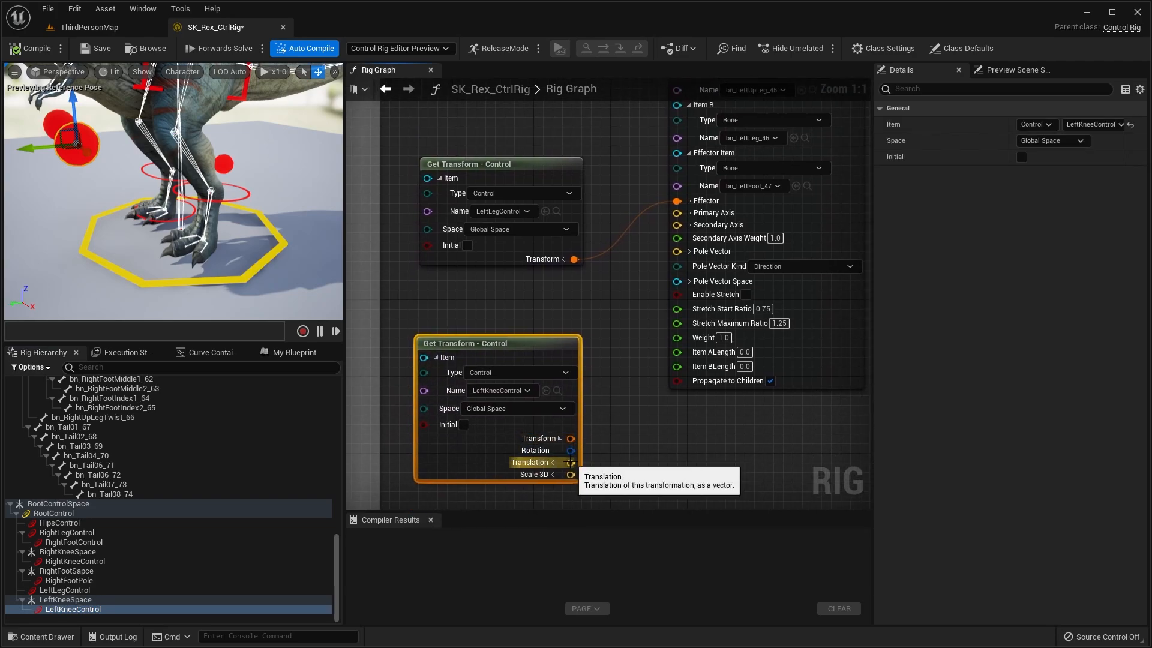
left_click_drag(574, 465, 680, 253)
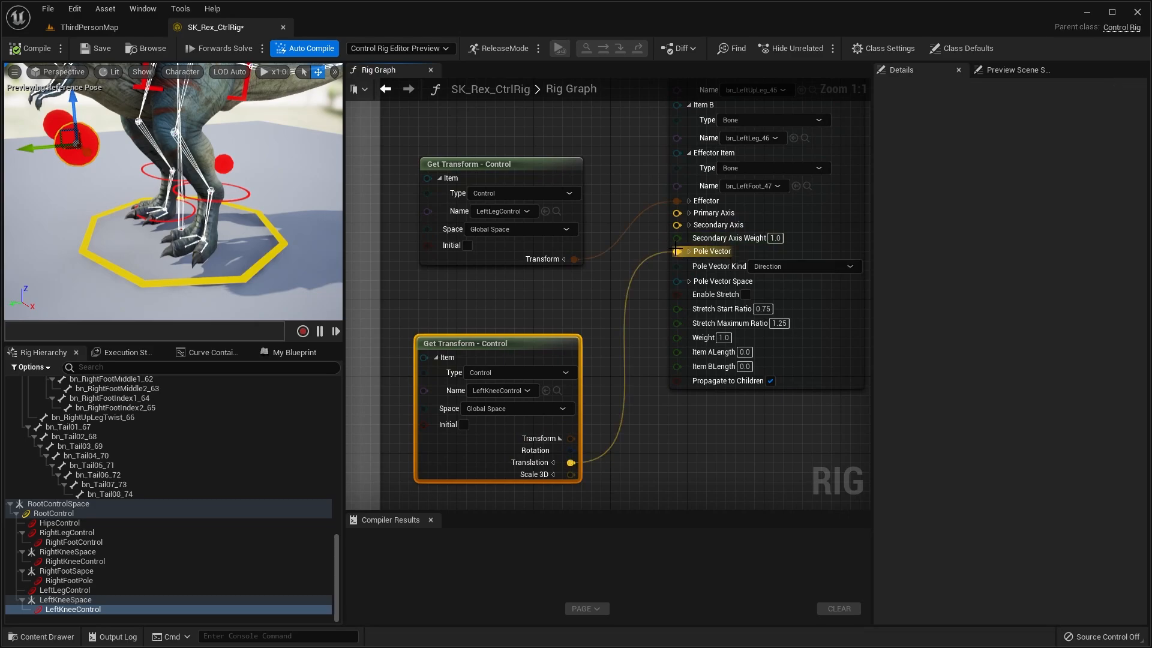
- Connect the right leg's Basic IK execution output to the left Basic IK node, reposition the left leg nodes, and compile the rig
scroll(643, 309, "down", 3)
right_click_drag(420, 200, 496, 196)
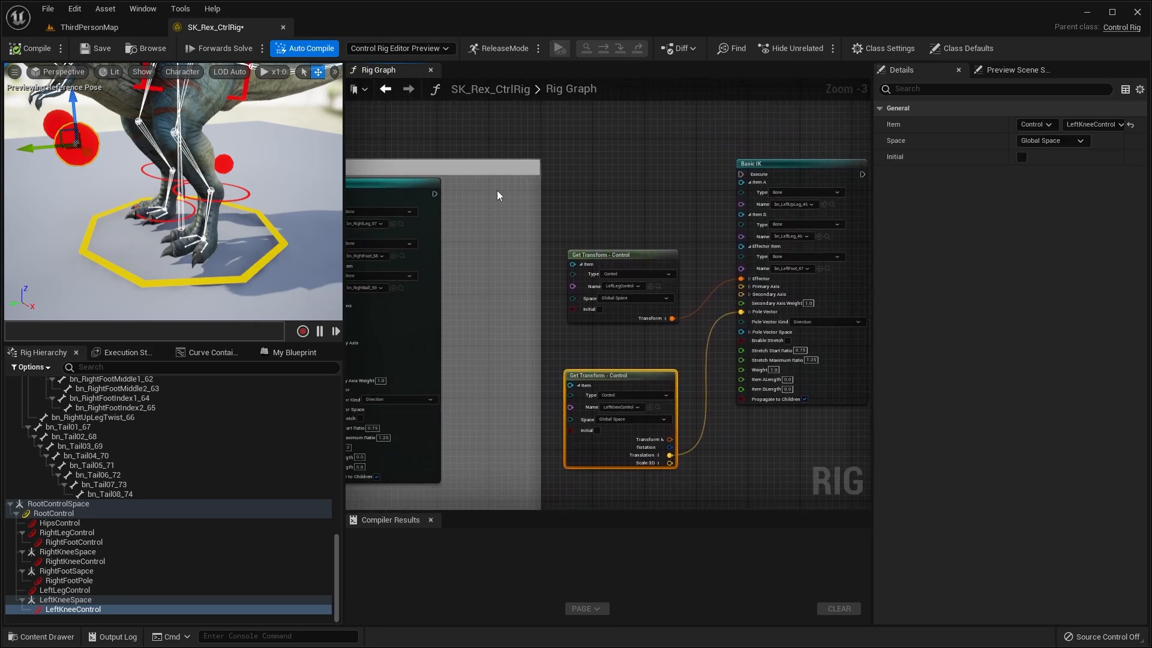
left_click_drag(435, 194, 754, 175)
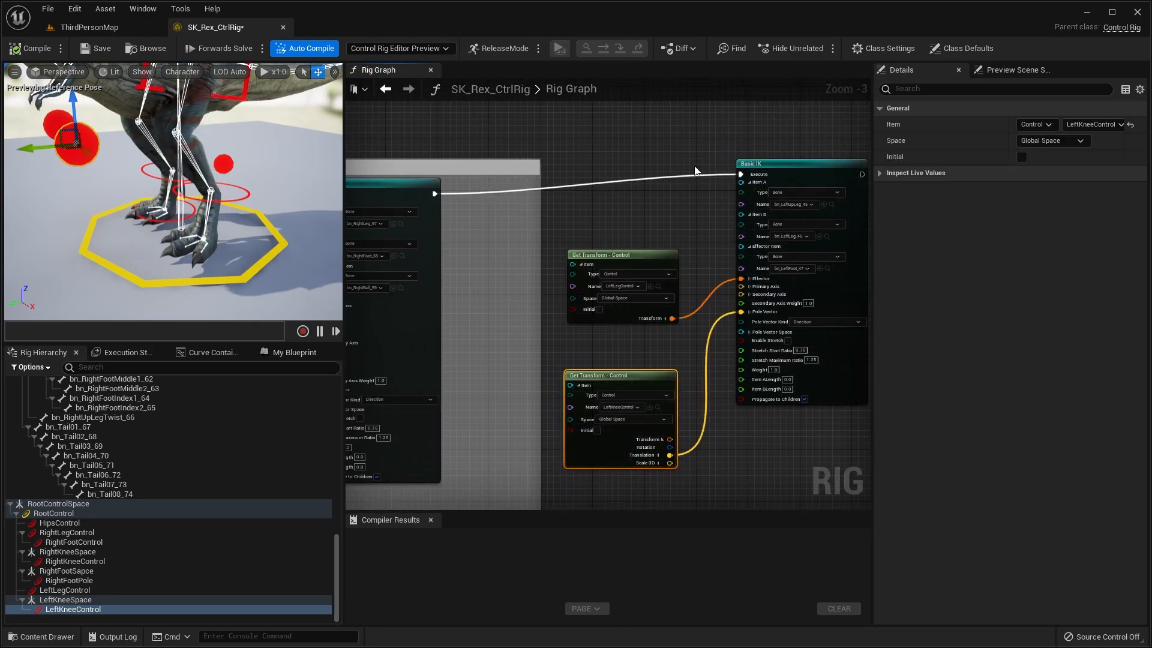
left_click_drag(632, 150, 757, 402)
left_click_drag(626, 256, 659, 268)
right_click_drag(653, 230, 593, 206)
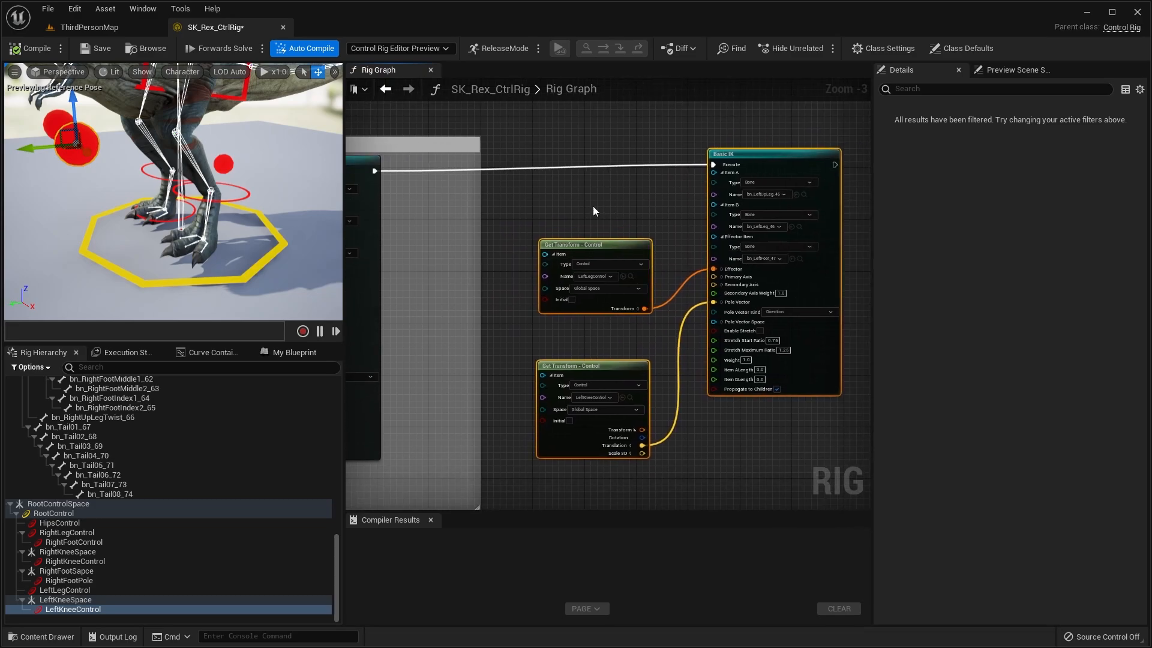
left_click(37, 48)
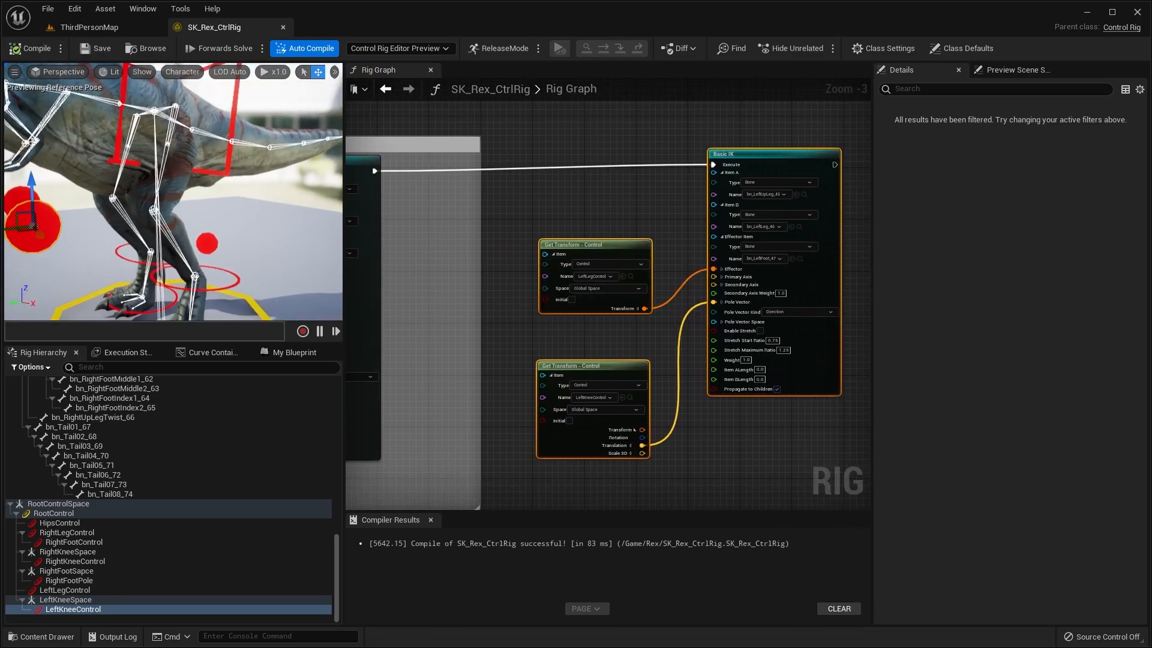
- Limit the viewport's bone drawing to selected bones only
left_click(191, 72)
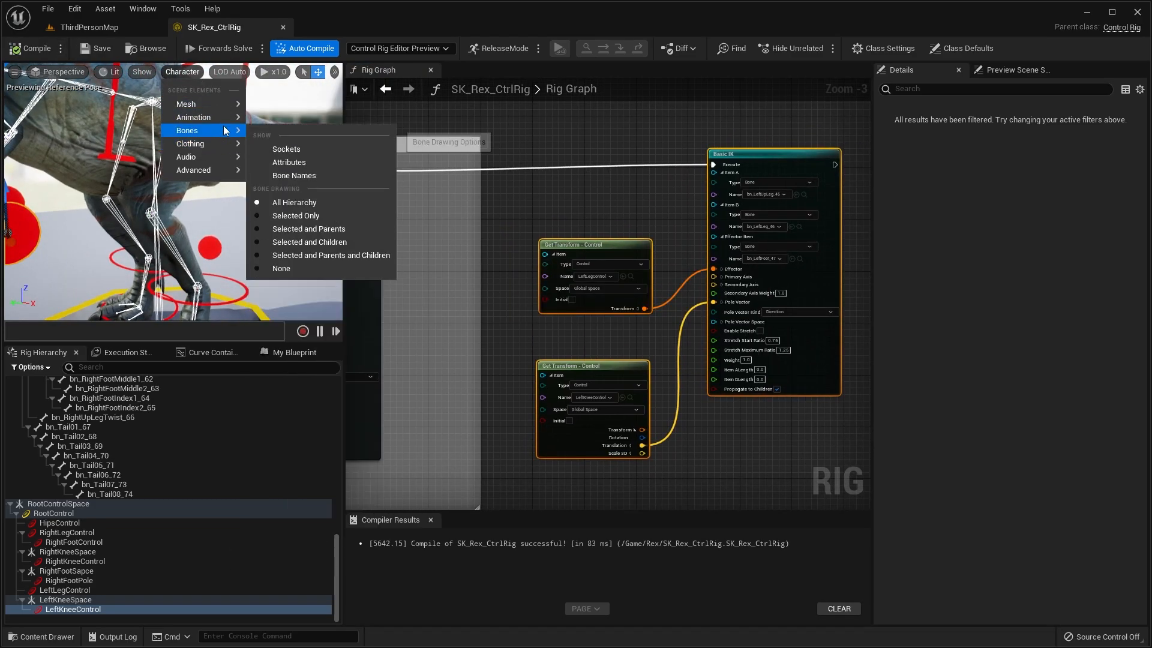
mouse_move(198, 143)
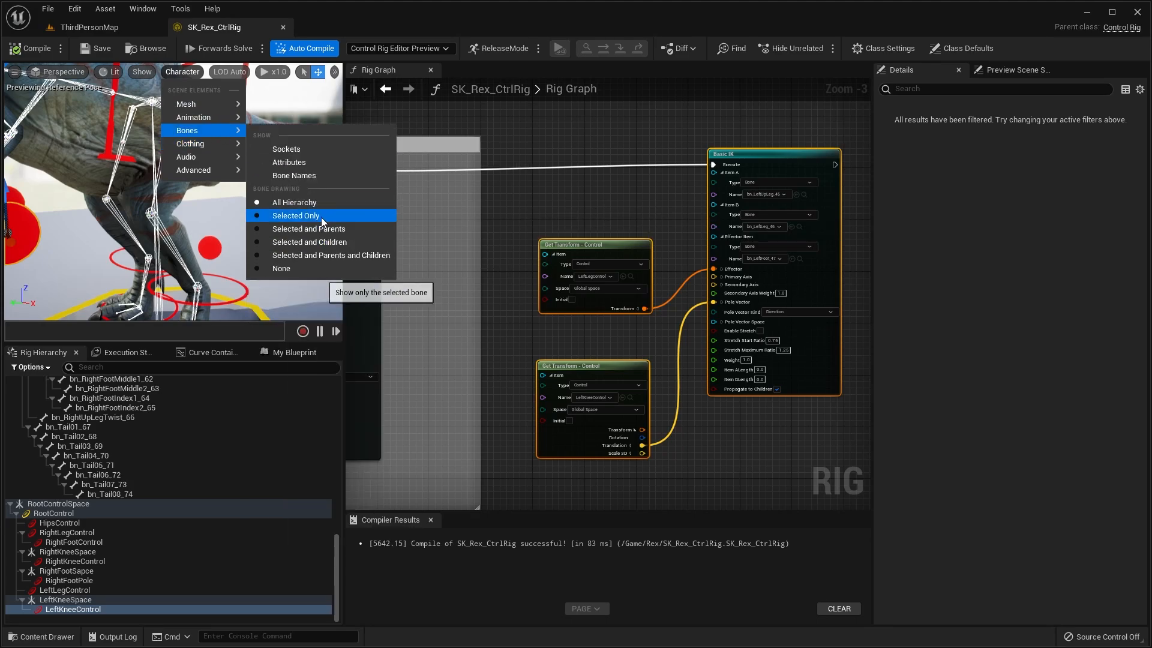
left_click(321, 217)
- Set the left Basic IK node's Secondary Axis Y to 0 and compile the rig
scroll(670, 266, "up", 2)
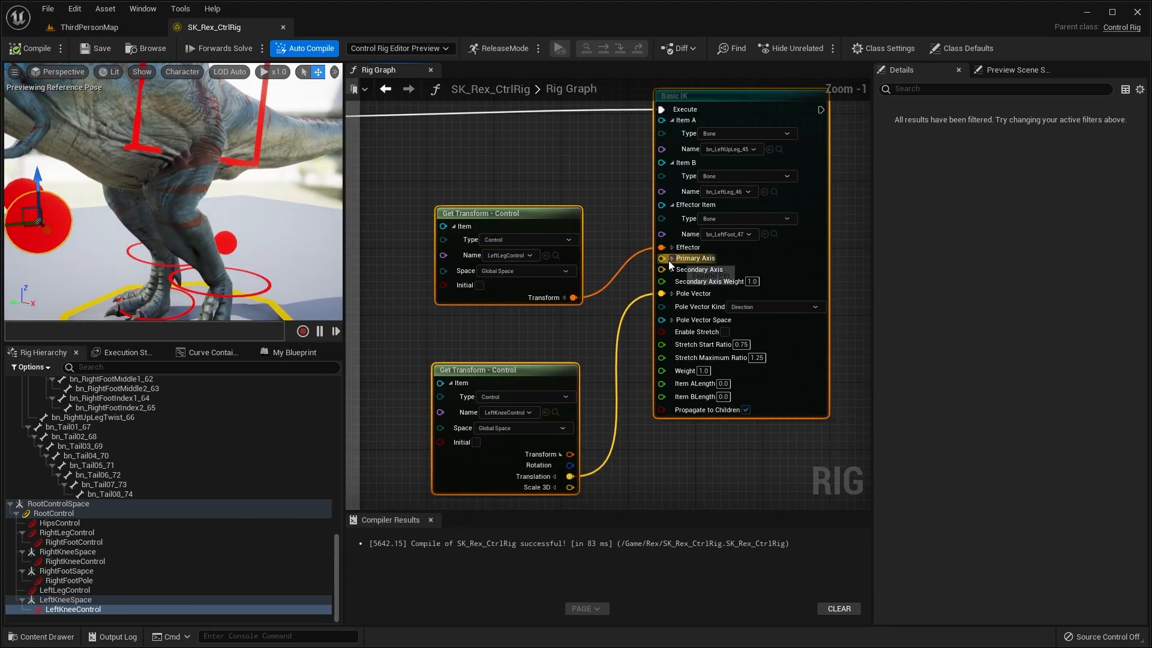
left_click(673, 259)
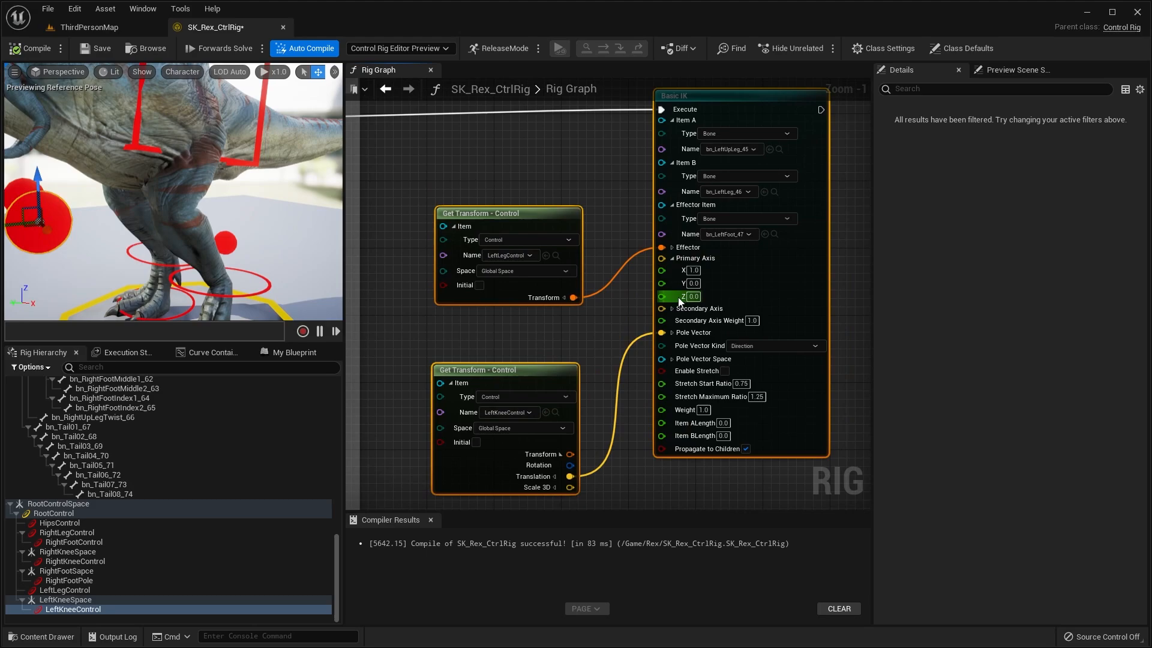
left_click(672, 309)
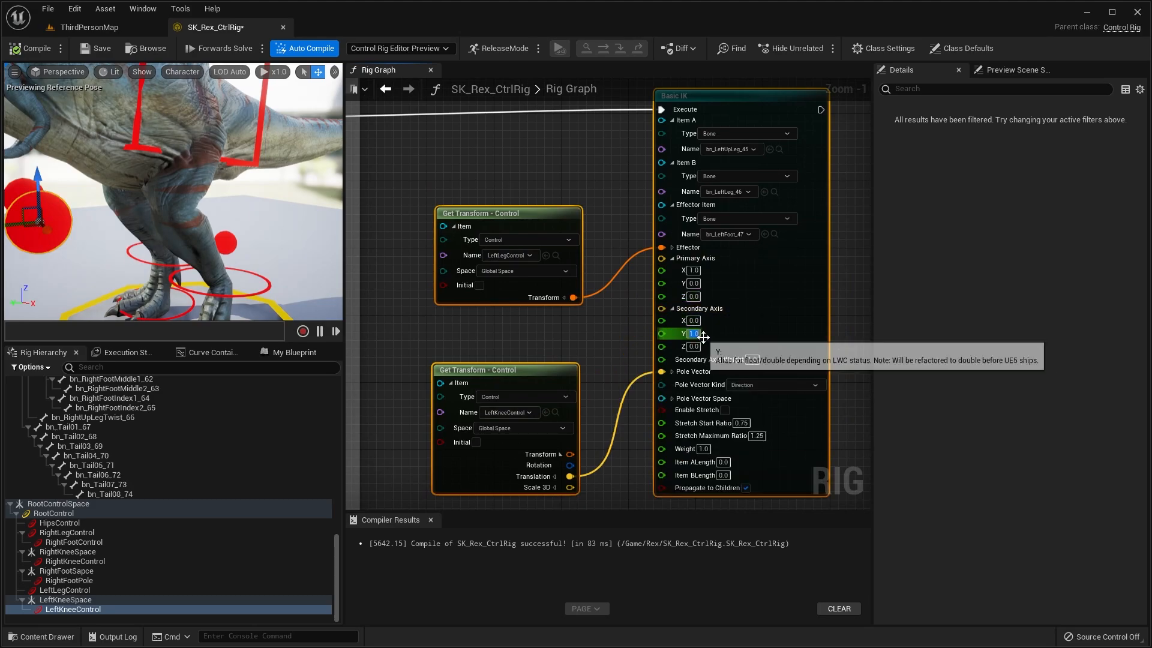
left_click(703, 336)
type("0")
key("Return")
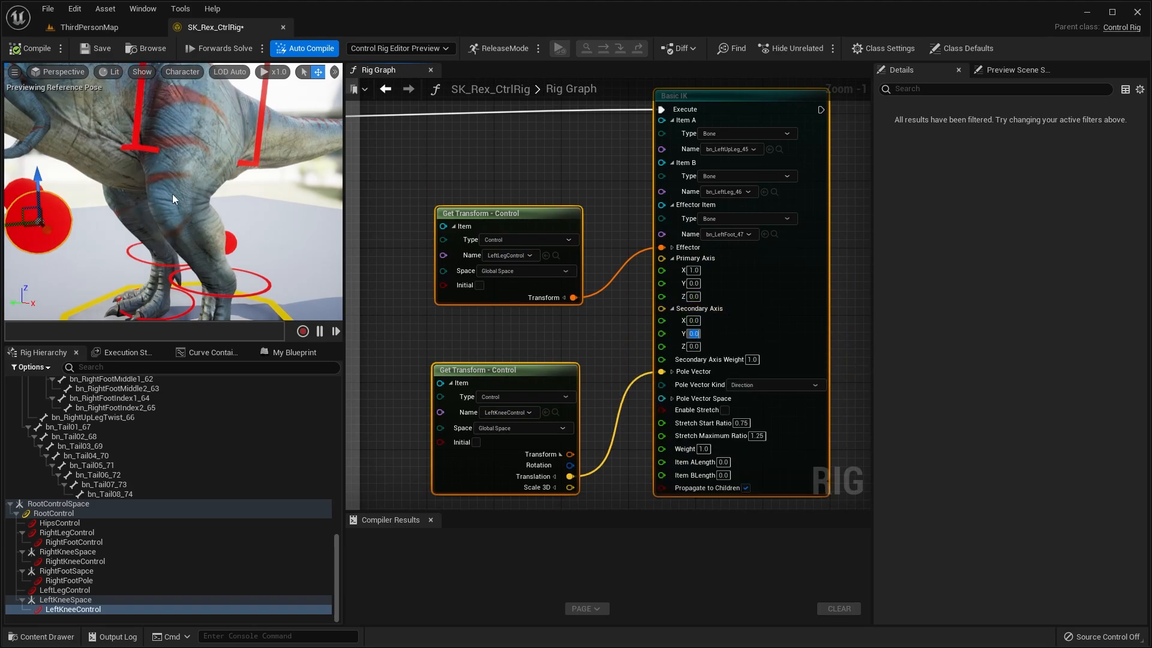
left_click(39, 50)
scroll(522, 180, "down", 4)
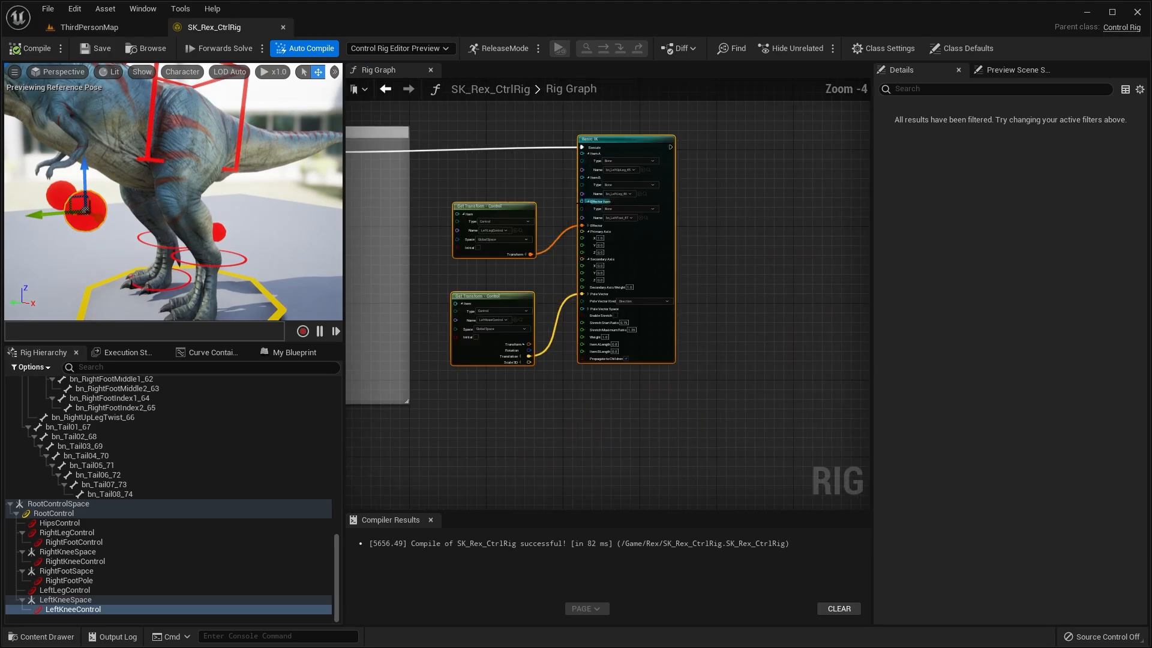
- Group the left leg nodes in a comment titled Left Leg Controls, widen it with spare room, then compile and save
left_click_drag(498, 133, 747, 366)
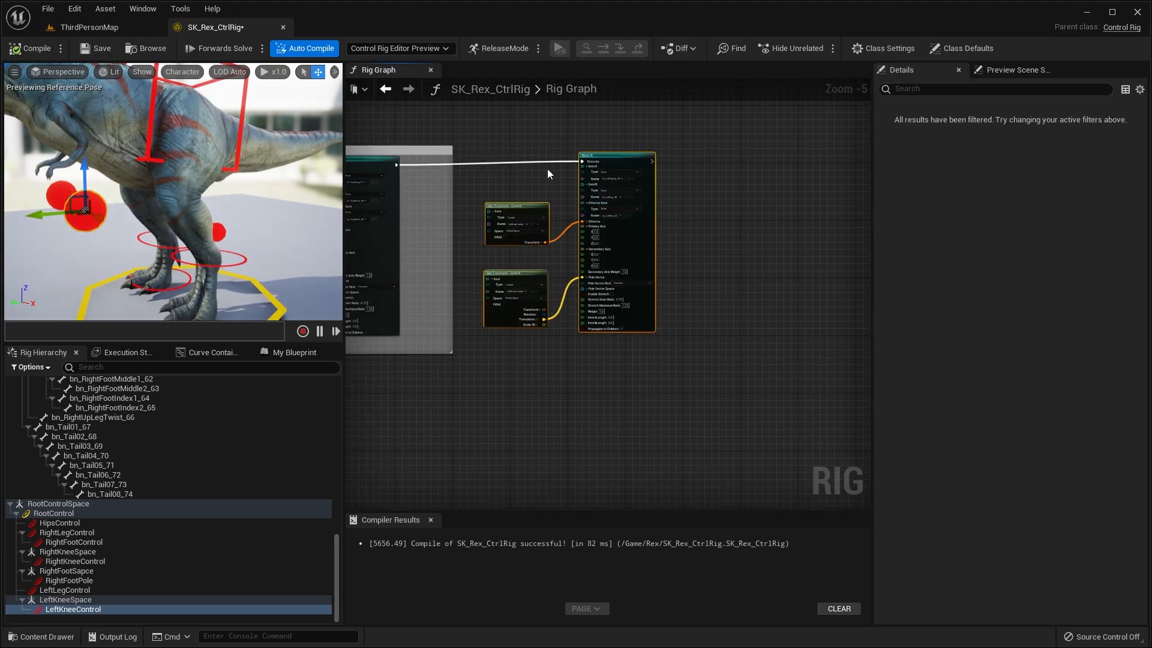
key("c")
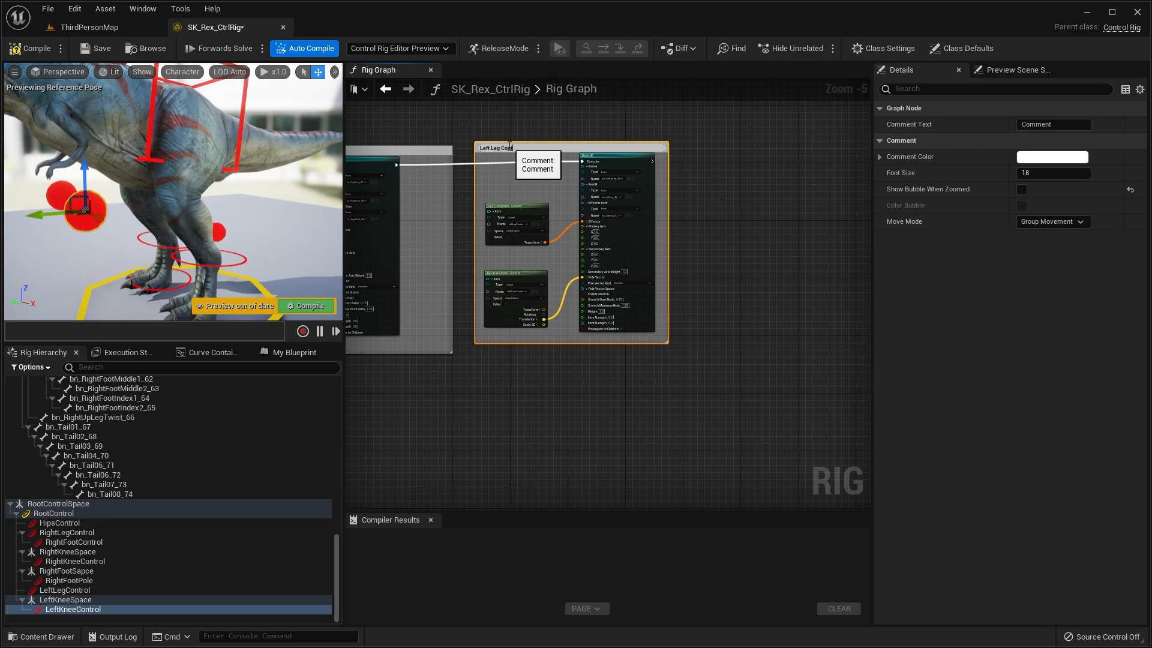
left_click_drag(531, 148, 564, 156)
left_click(689, 207)
scroll(664, 240, "down", 2)
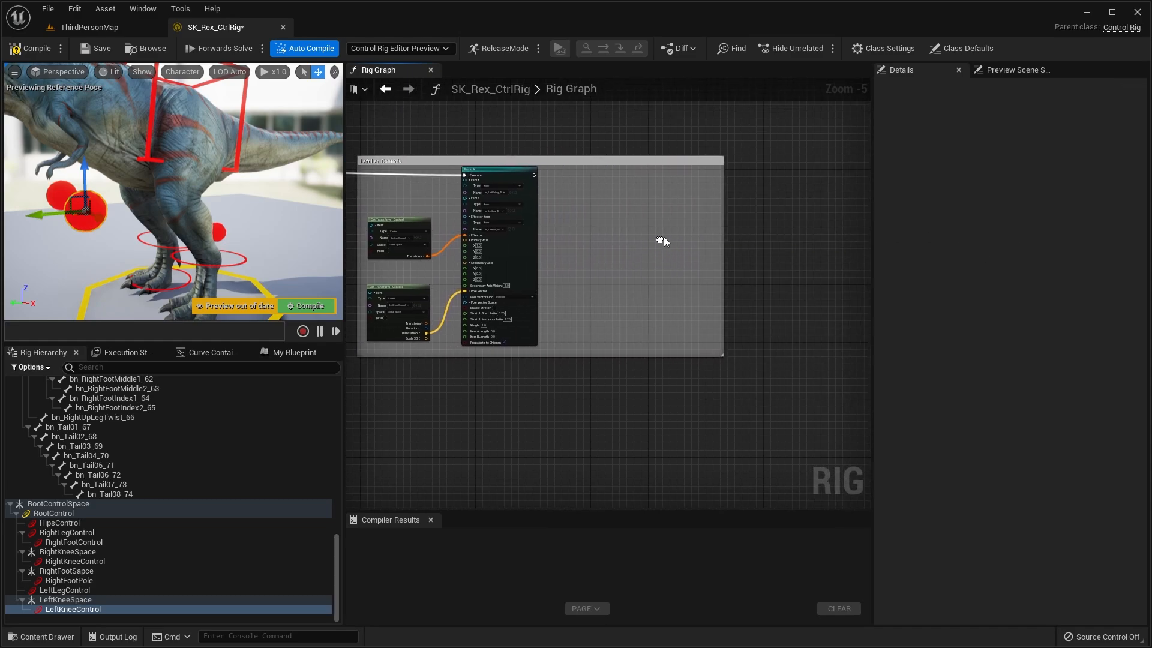
scroll(668, 233, "up", 2)
right_click_drag(668, 232, 470, 232)
left_click(38, 49)
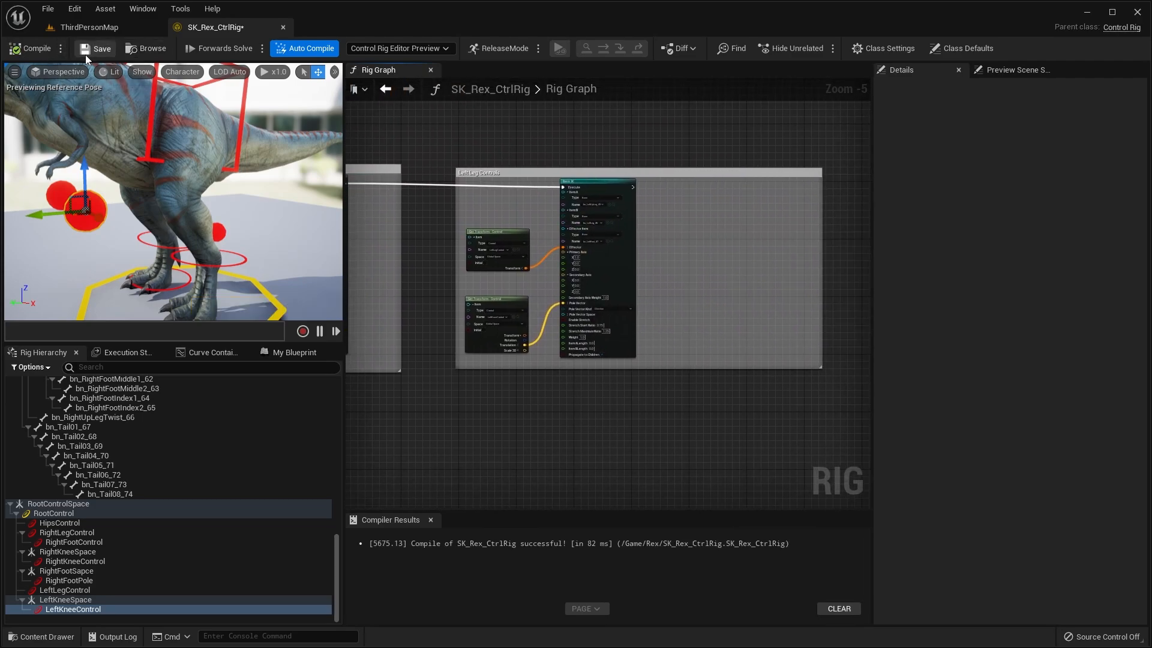
- Test the left leg's IK by moving LeftLegControl, then compile and save the rig
scroll(246, 254, "up", 3)
left_click(246, 254)
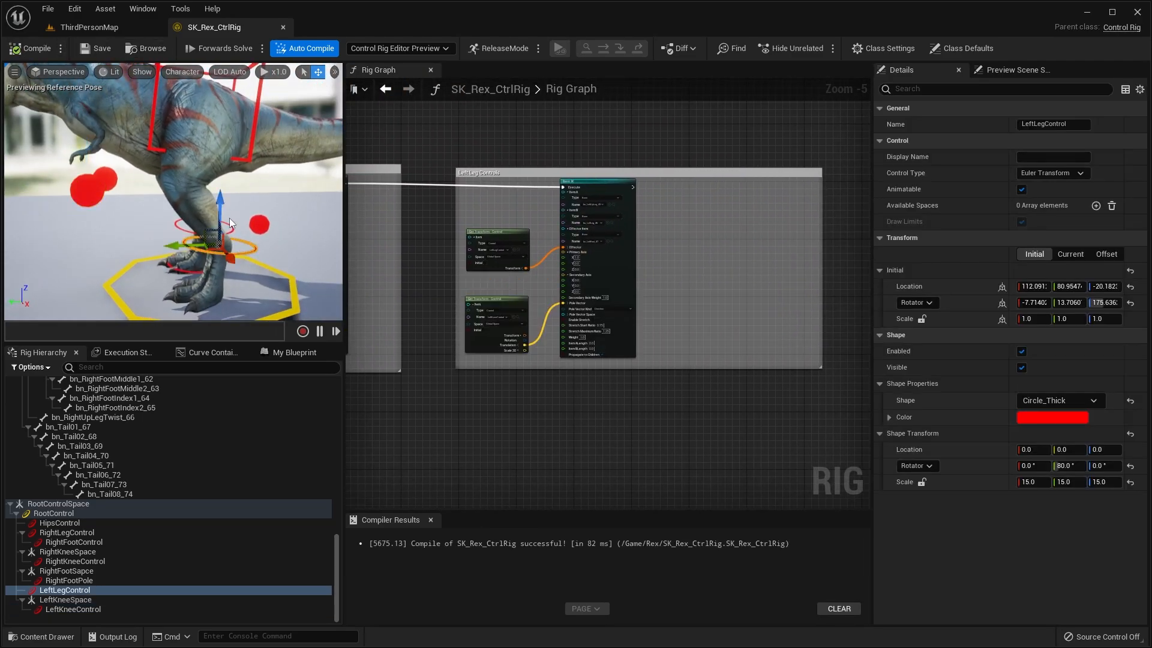
left_click_drag(222, 217, 193, 246)
mouse_move(189, 176)
left_mouse_down("alt")
mouse_move(249, 210)
mouse_move(226, 231)
mouse_move(292, 210)
mouse_move(151, 180)
mouse_move(303, 206)
mouse_move(156, 185)
mouse_move(298, 212)
mouse_move(195, 187)
left_mouse_up("alt")
left_click(224, 214)
key("f")
scroll(227, 210, "down", 5)
left_click_drag(195, 187, 127, 157, "alt")
left_click(38, 50)
left_click(97, 57)
- Restore the full bone hierarchy display around the dinosaur's feet in the viewport
right_click_drag(162, 162, 198, 114)
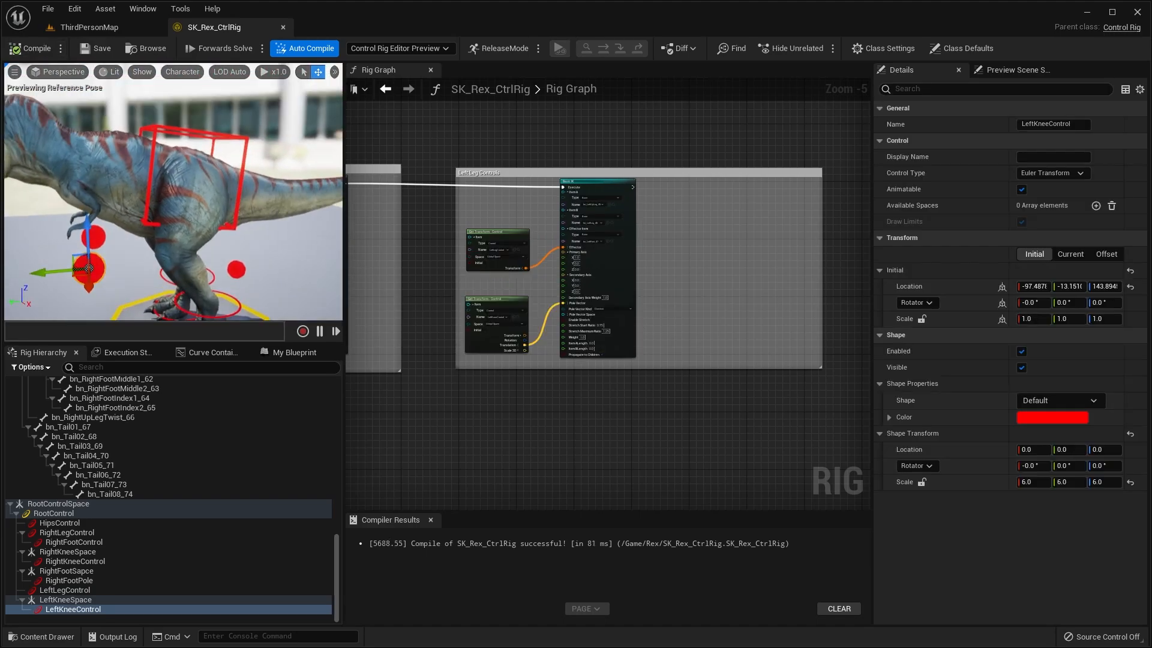
middle_click_drag(162, 162, 145, 211)
right_click_drag(602, 255, 608, 254)
right_click_drag(289, 213, 307, 232)
key("w")
middle_click_drag(263, 256, 263, 297)
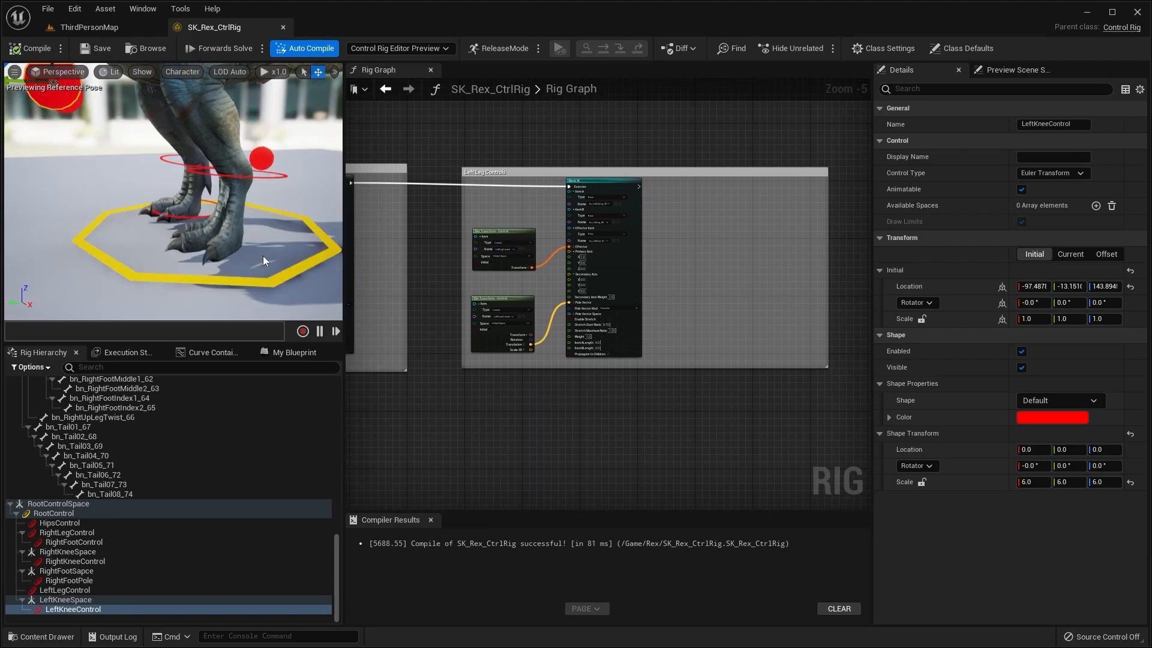
left_click(182, 72)
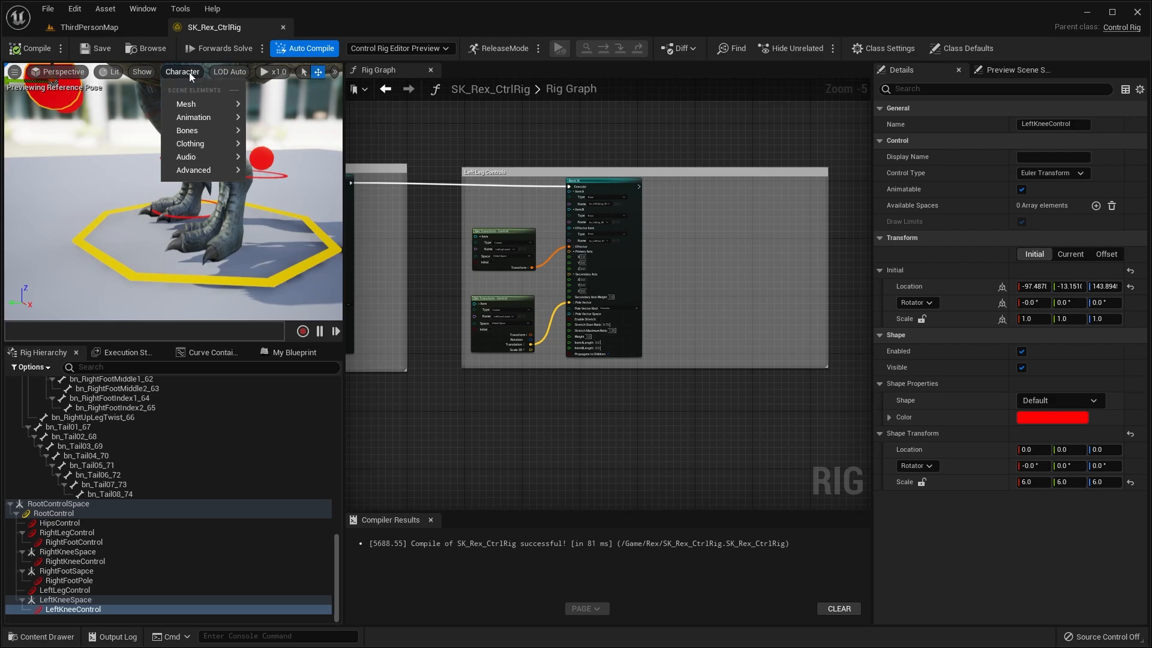
left_click(346, 225)
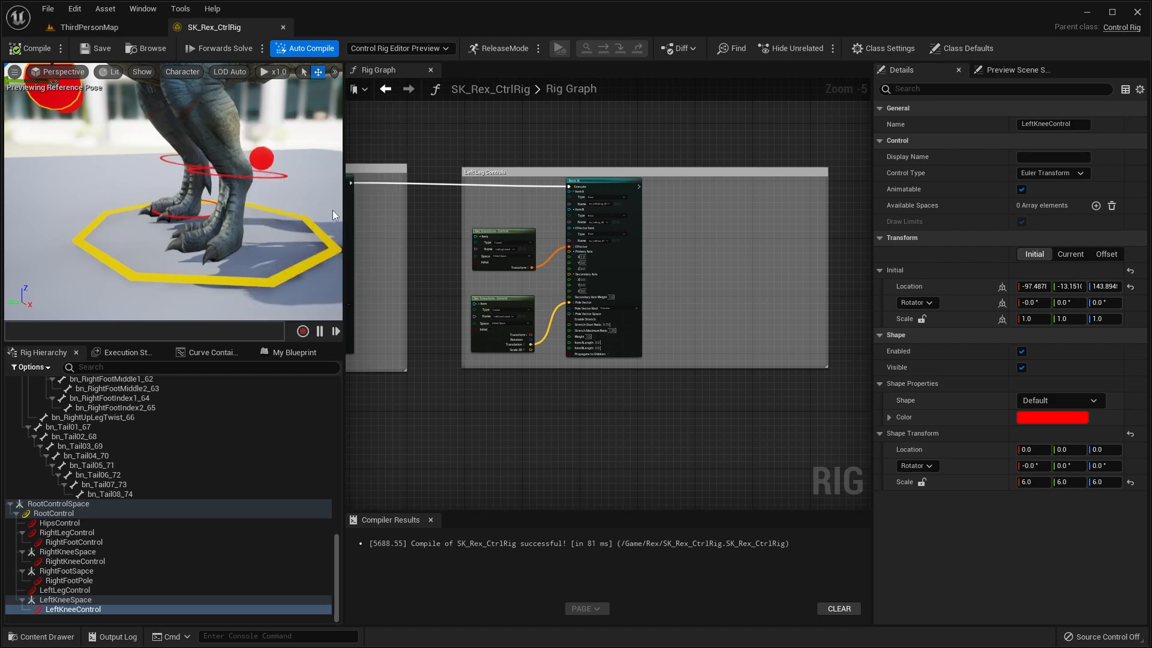
- Select the bn_LeftBall_48 bone and add a new control under it
scroll(214, 201, "down", 2)
left_click(179, 219)
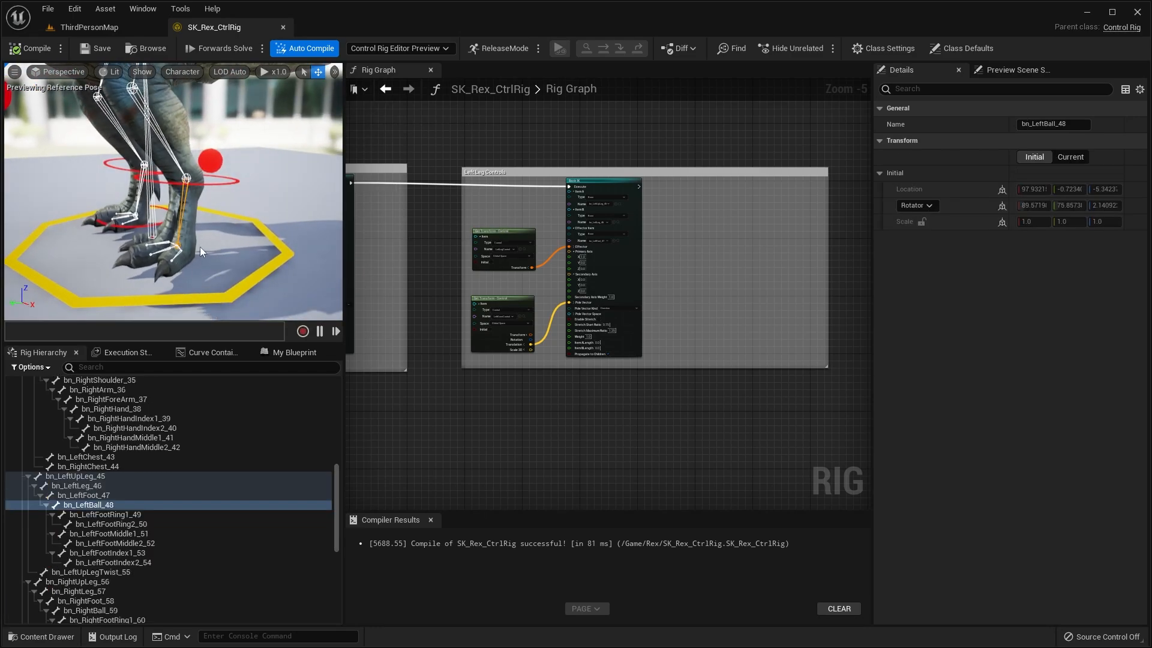
right_click(108, 506)
mouse_move(184, 218)
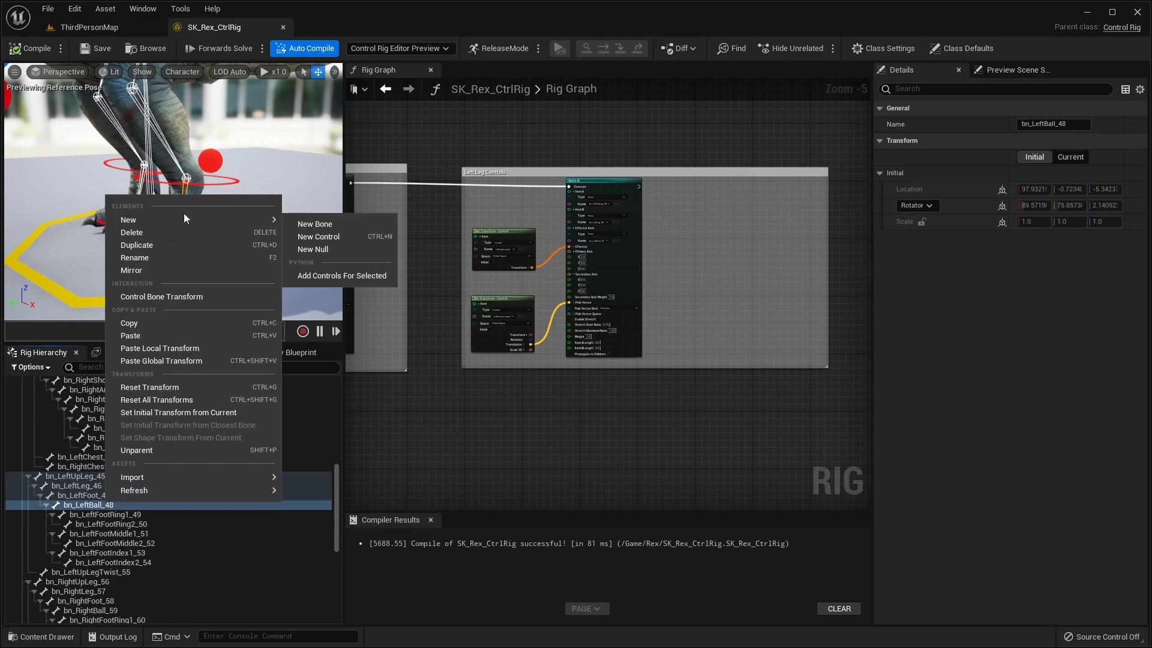
left_click(342, 239)
scroll(255, 222, "up", 2)
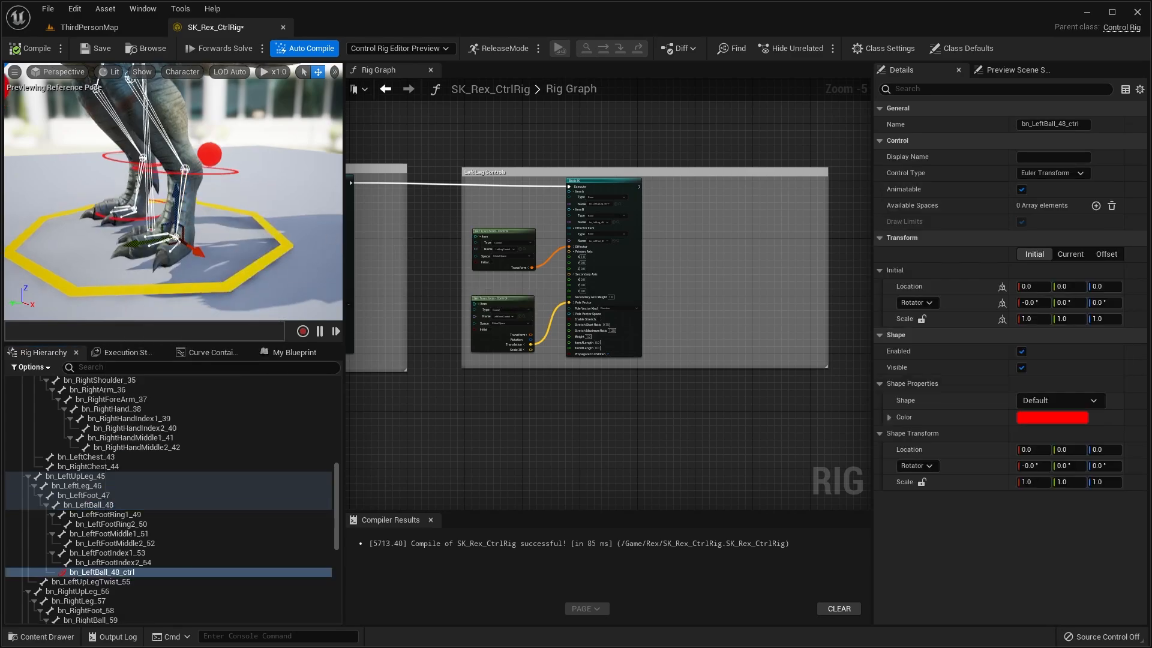
- Give the new foot control a Circle_Thick shape scaled to 15 on all axes and rotated 90° about X
left_click(1042, 401)
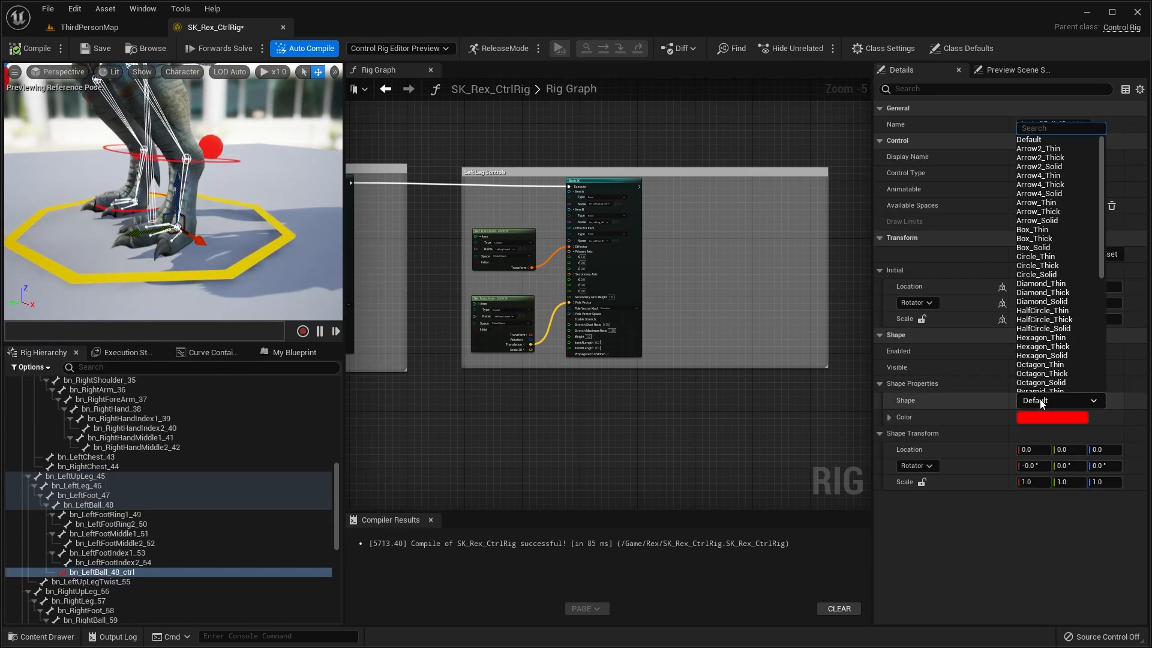
type("cir")
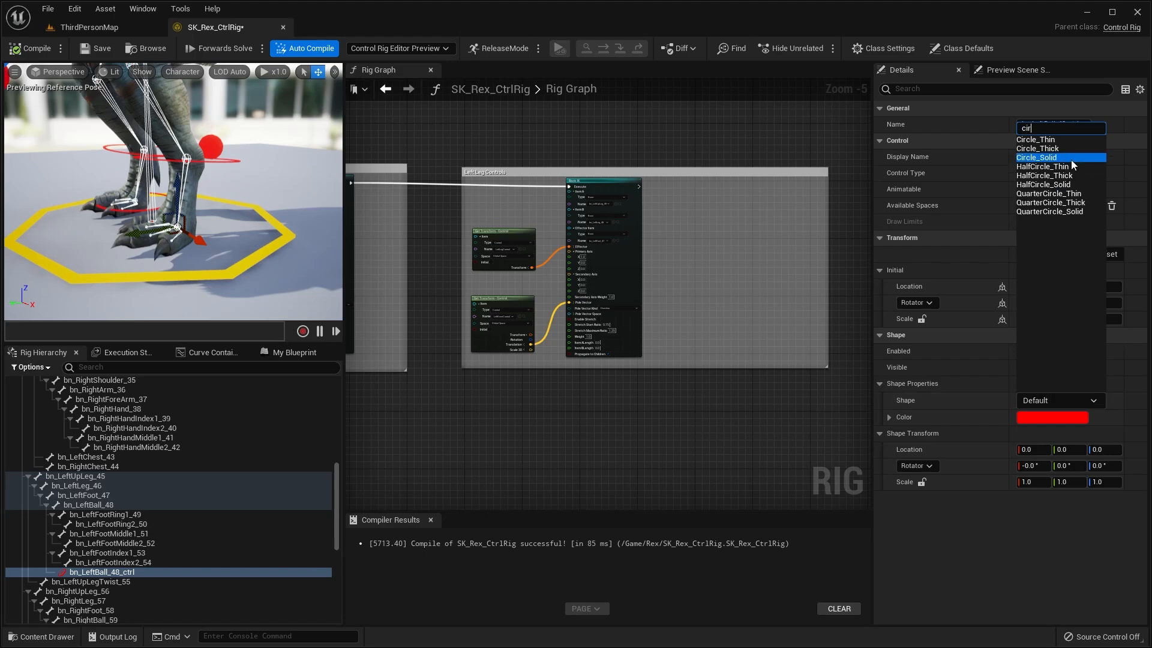
left_click(1037, 148)
left_click(1038, 480)
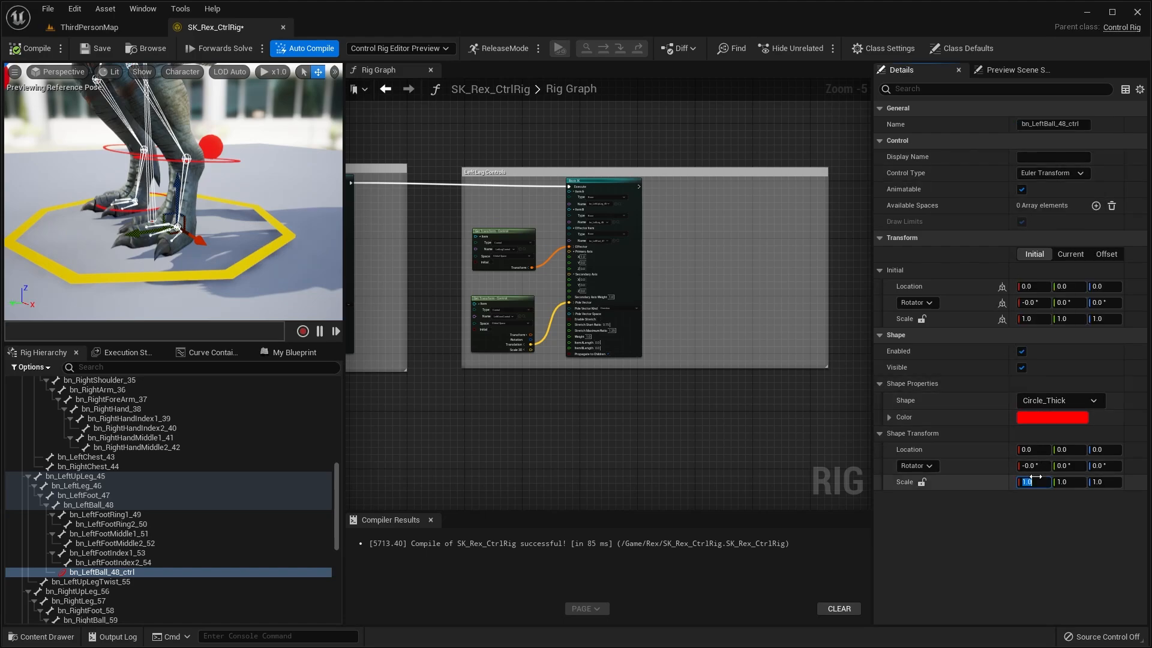
left_click(122, 208)
left_click(127, 207)
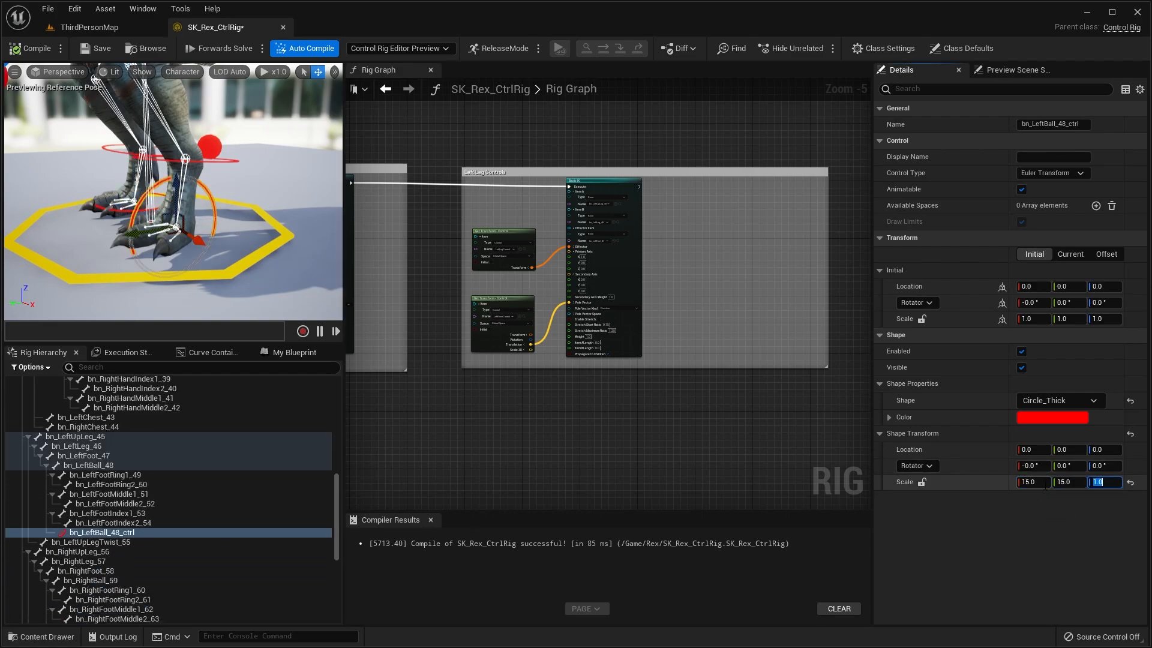
type("15")
key("Return")
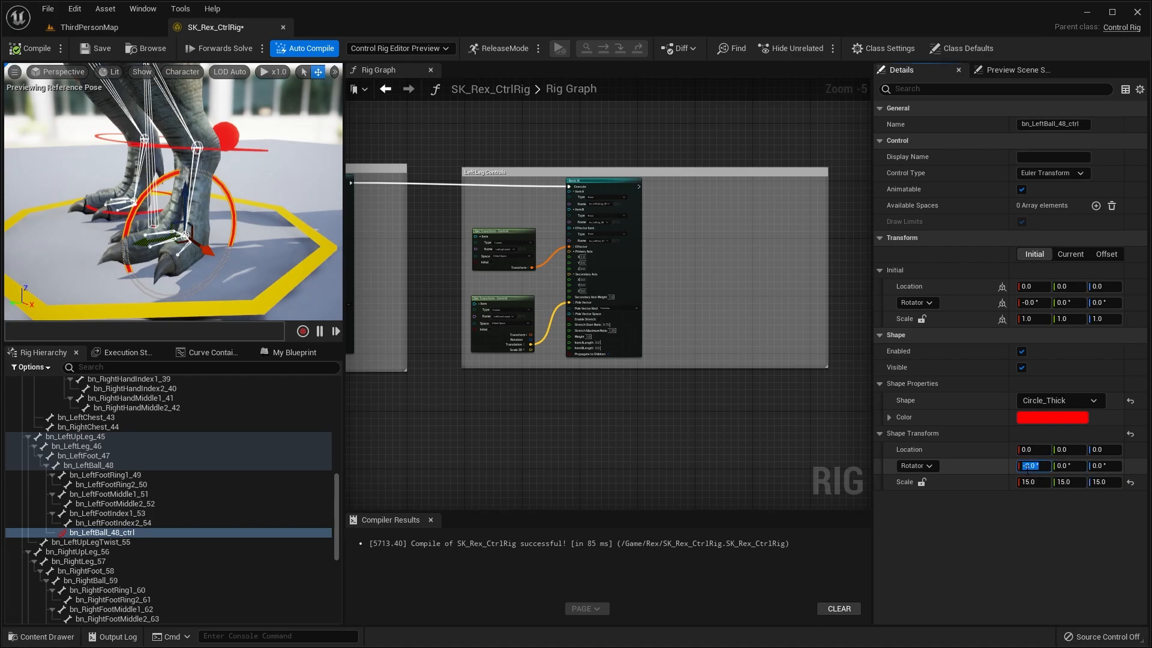
type("90")
key("Return")
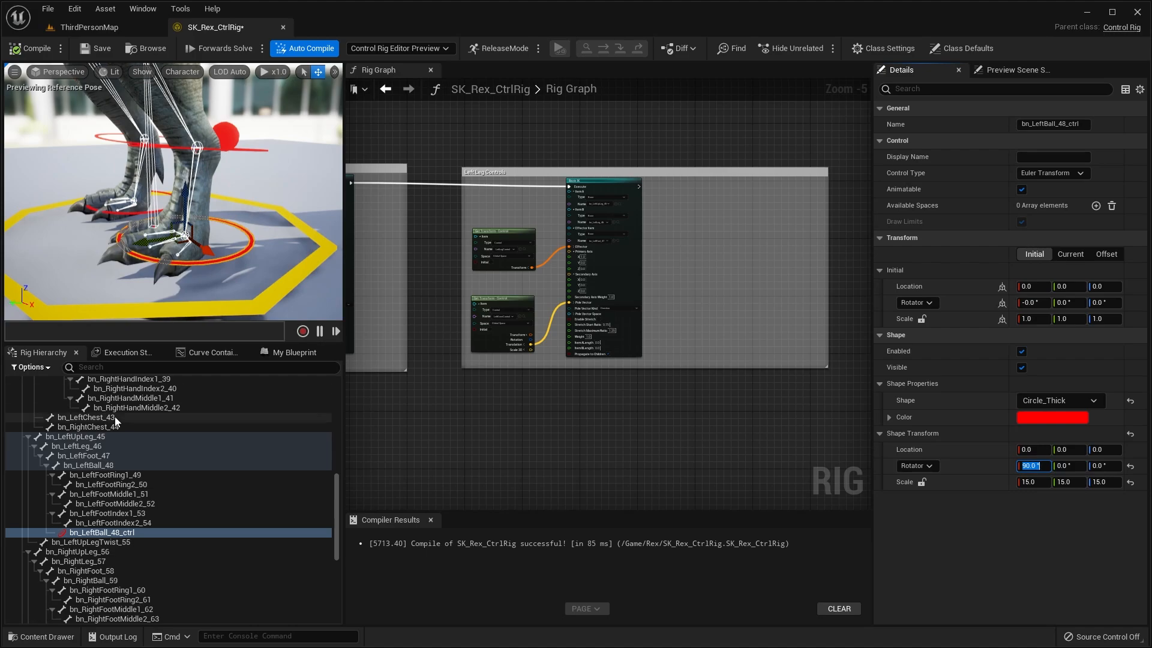
- Rename the new control as LeftFootControl
right_click(115, 532)
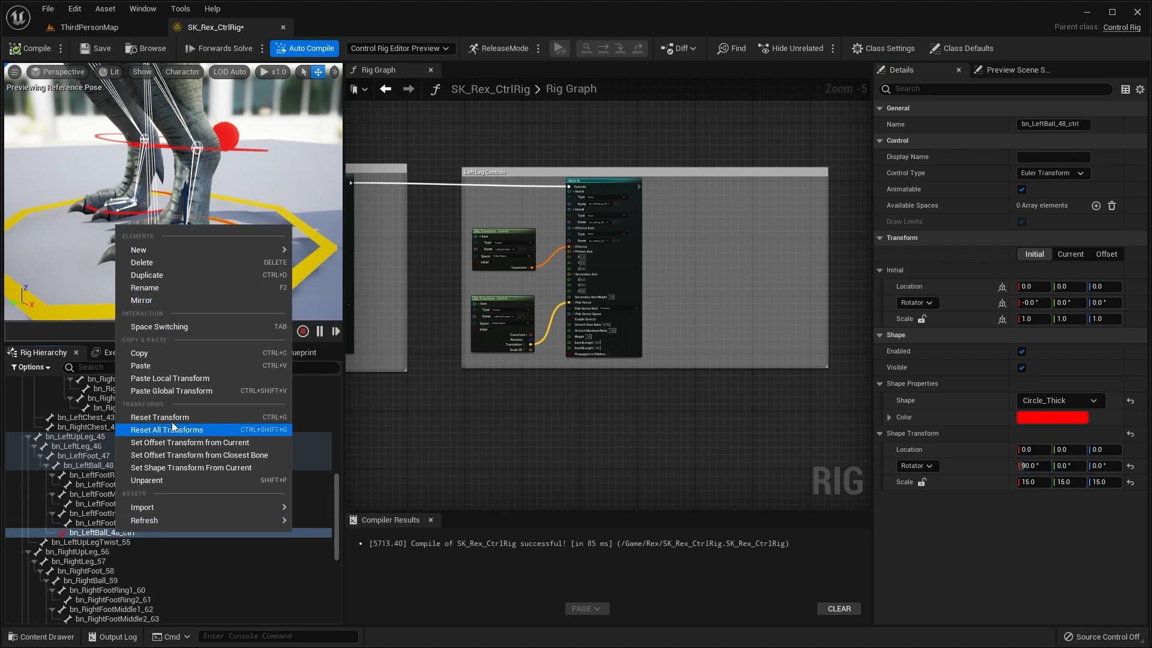
left_click(145, 288)
type("LeftFootControl")
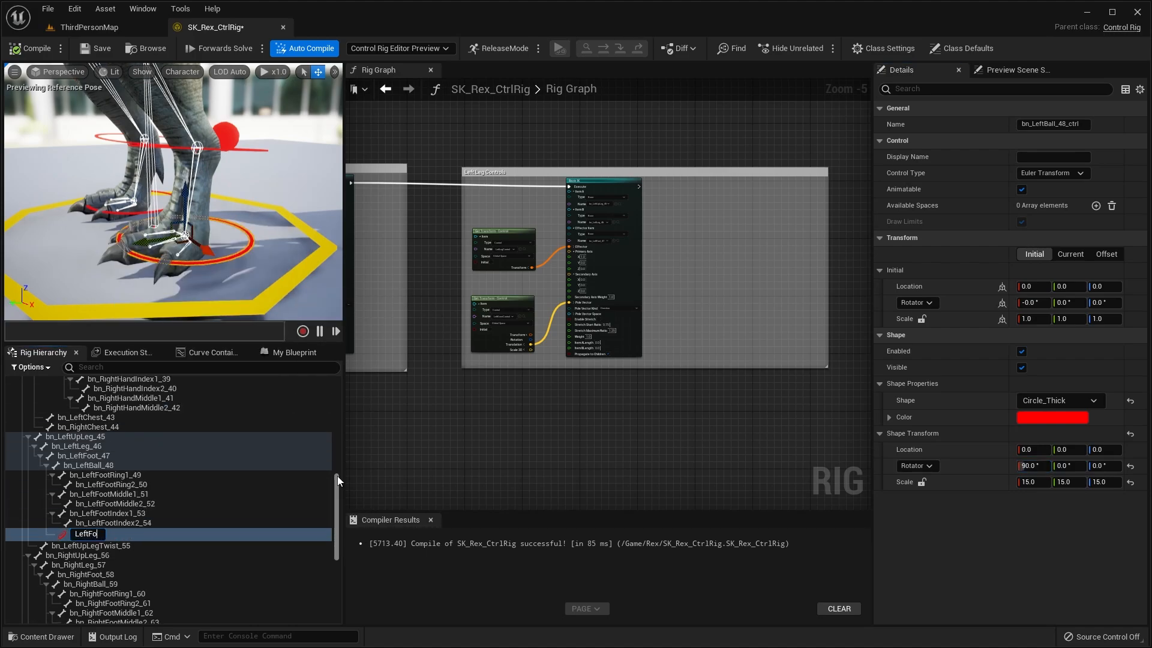
key("Return")
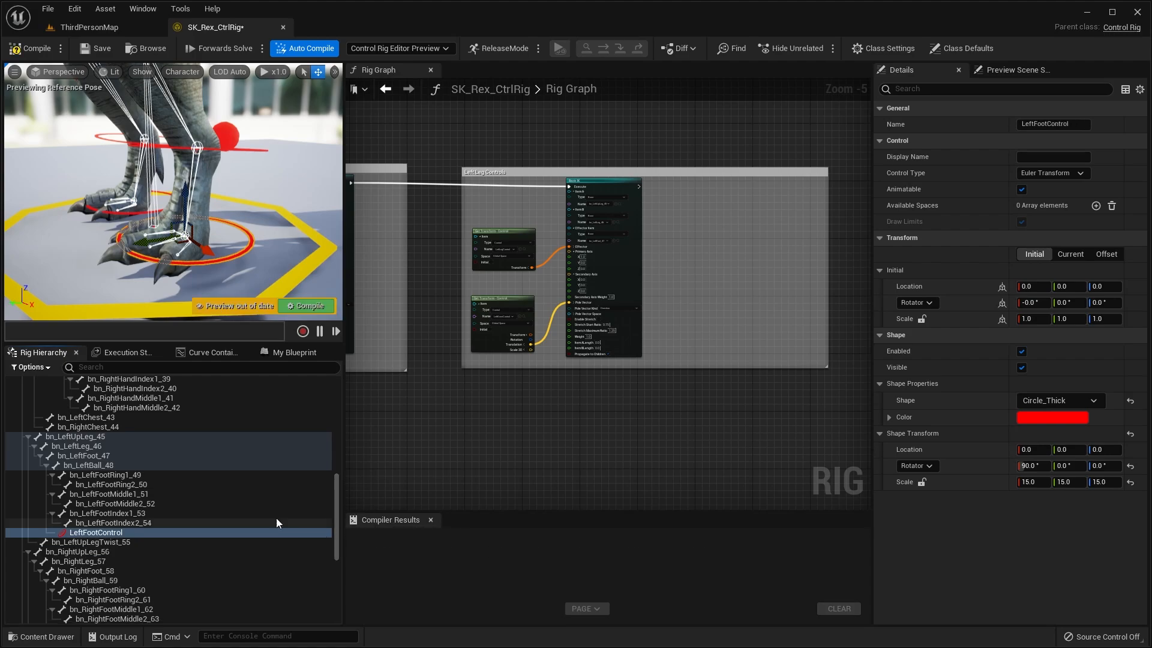
- Unparent LeftFootControl from its bone, parent it under LeftLegControl, then compile and save the rig
right_click(164, 534)
left_click(223, 480)
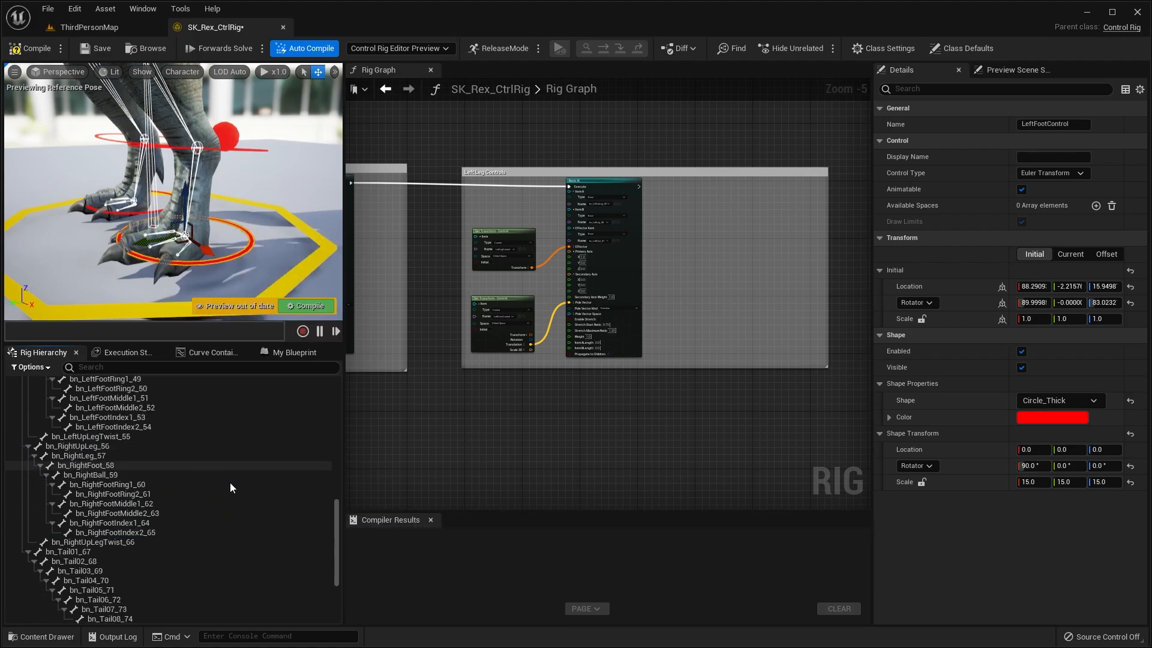
left_click_drag(72, 610, 91, 583)
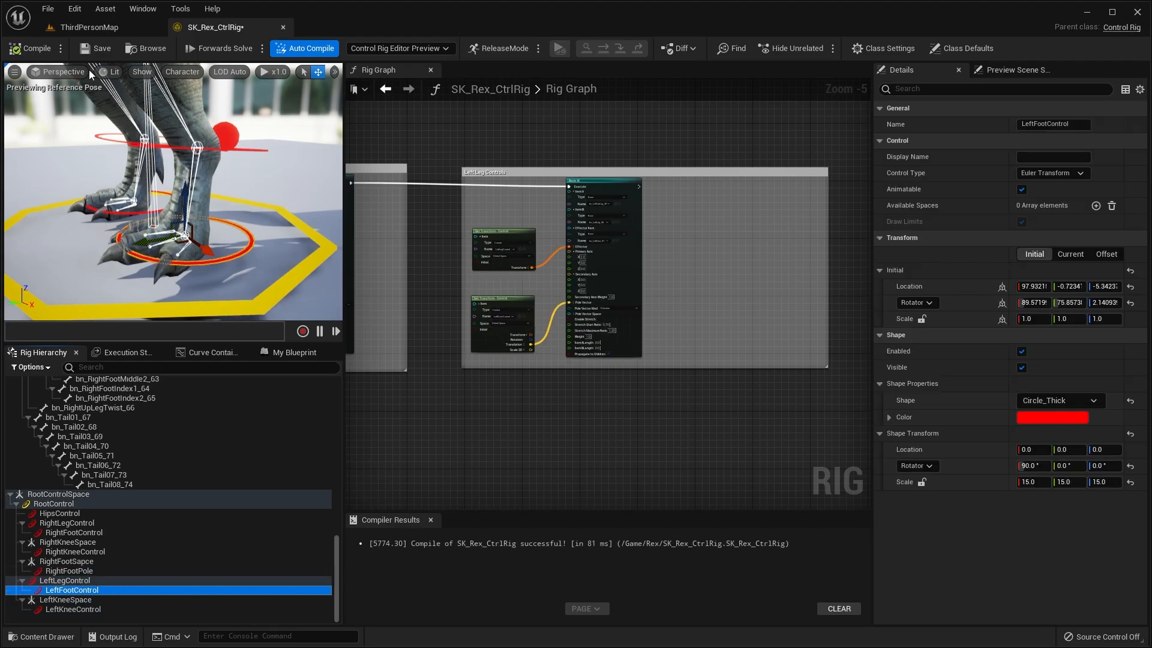
left_click(31, 48)
left_click(95, 49)
- Select LeftLegControl in the viewport to check it, then recompile the rig
scroll(207, 136, "down", 4)
left_click(224, 173)
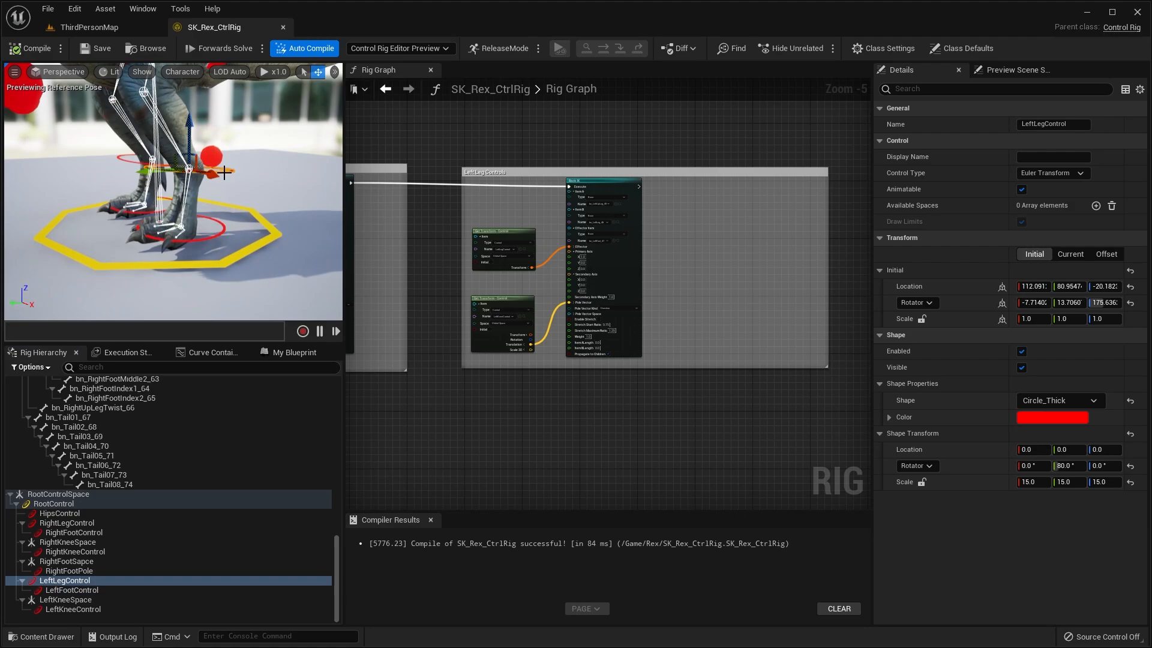
left_click(32, 46)
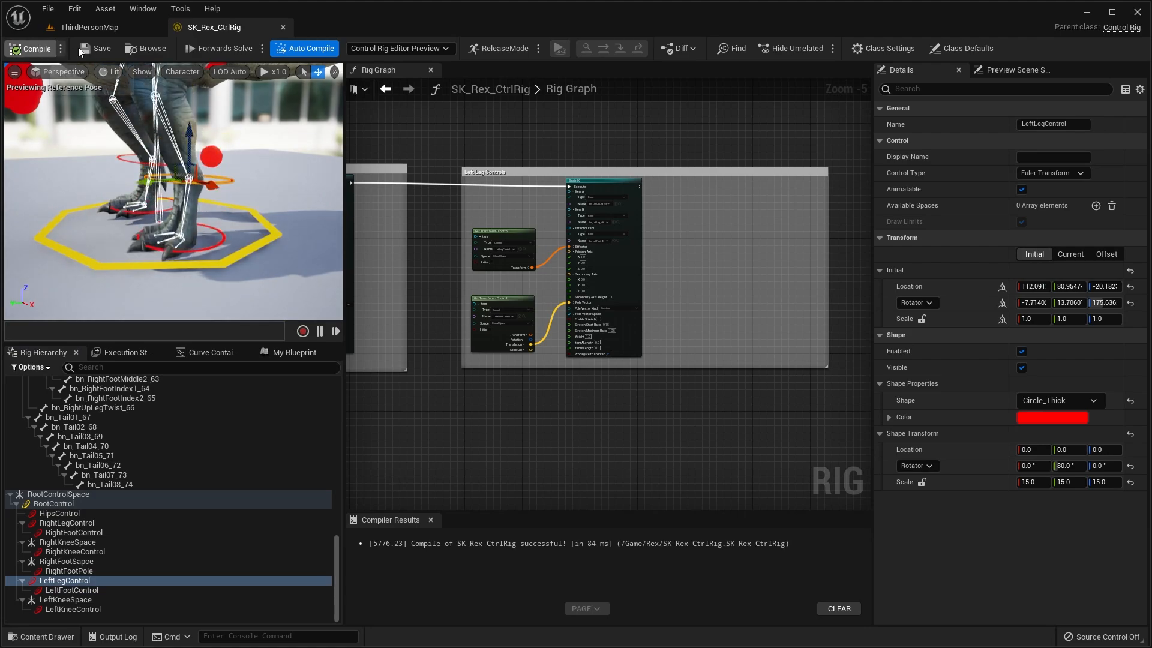
- Select the bn_LeftFoot_47 bone and add a new null under it
right_click_drag(268, 170, 195, 210)
left_click(184, 206)
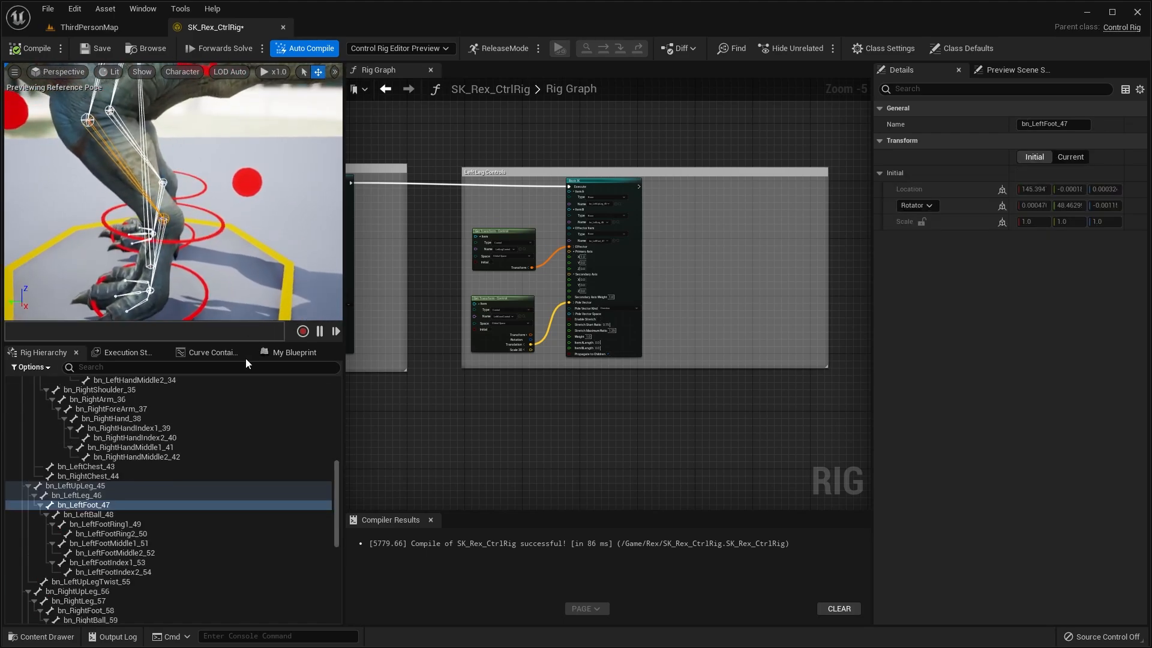
right_click(102, 509)
mouse_move(180, 222)
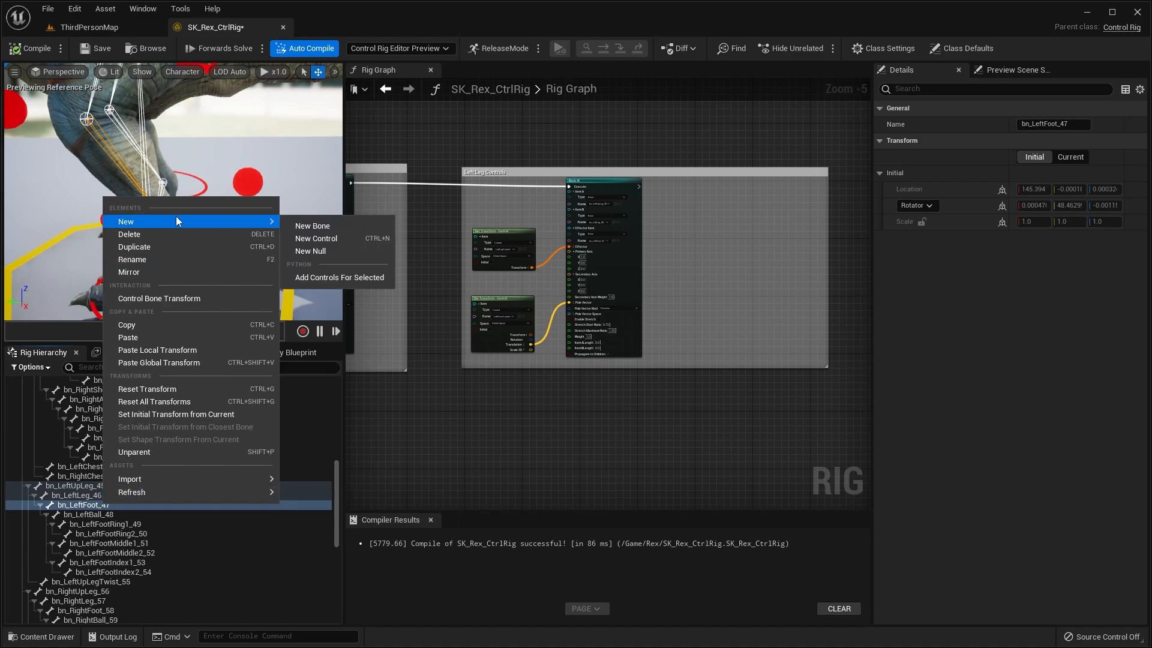
left_click(310, 252)
- Rename the new null as LeftFootSpace
scroll(178, 524, "down", 4)
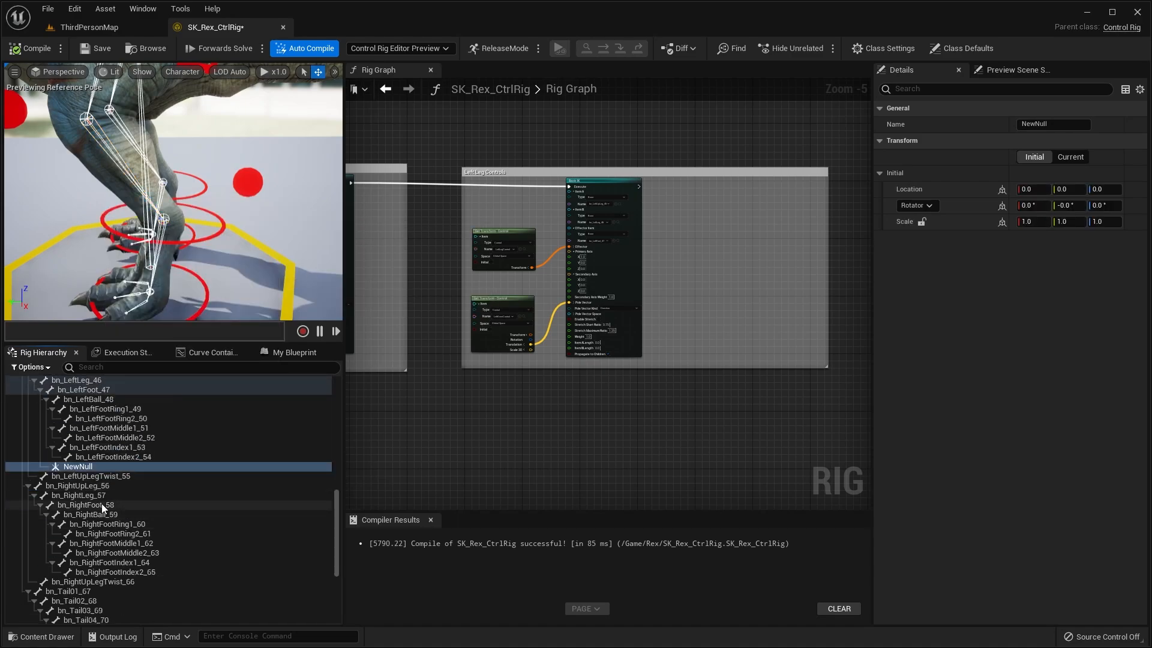
right_click(94, 466)
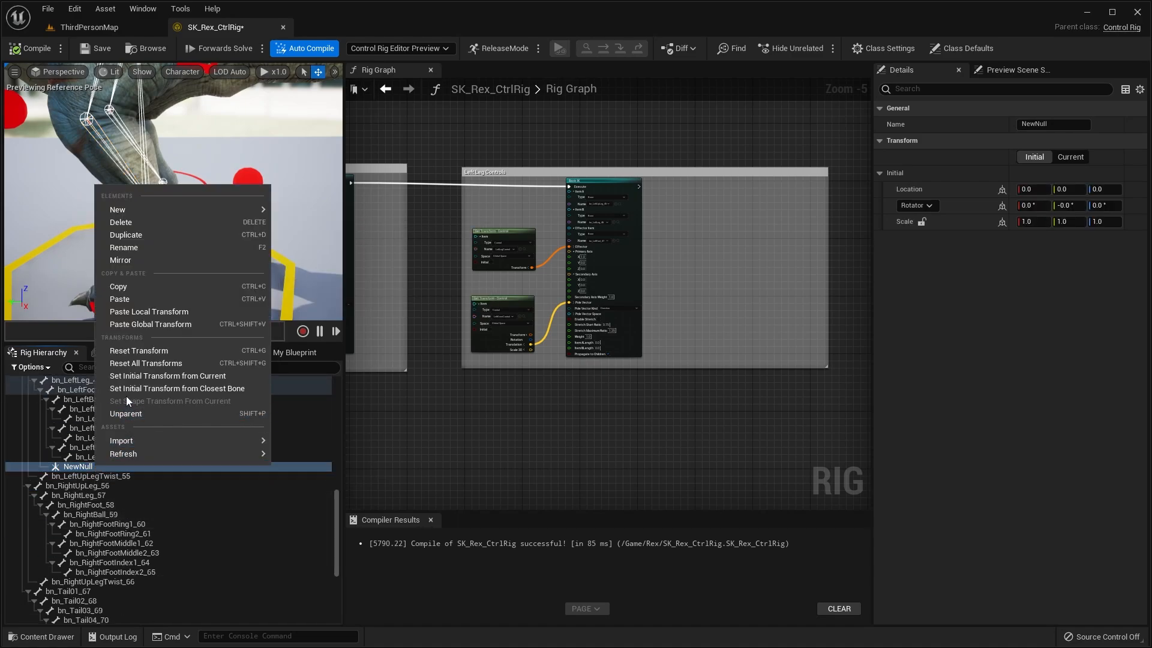
left_click(132, 249)
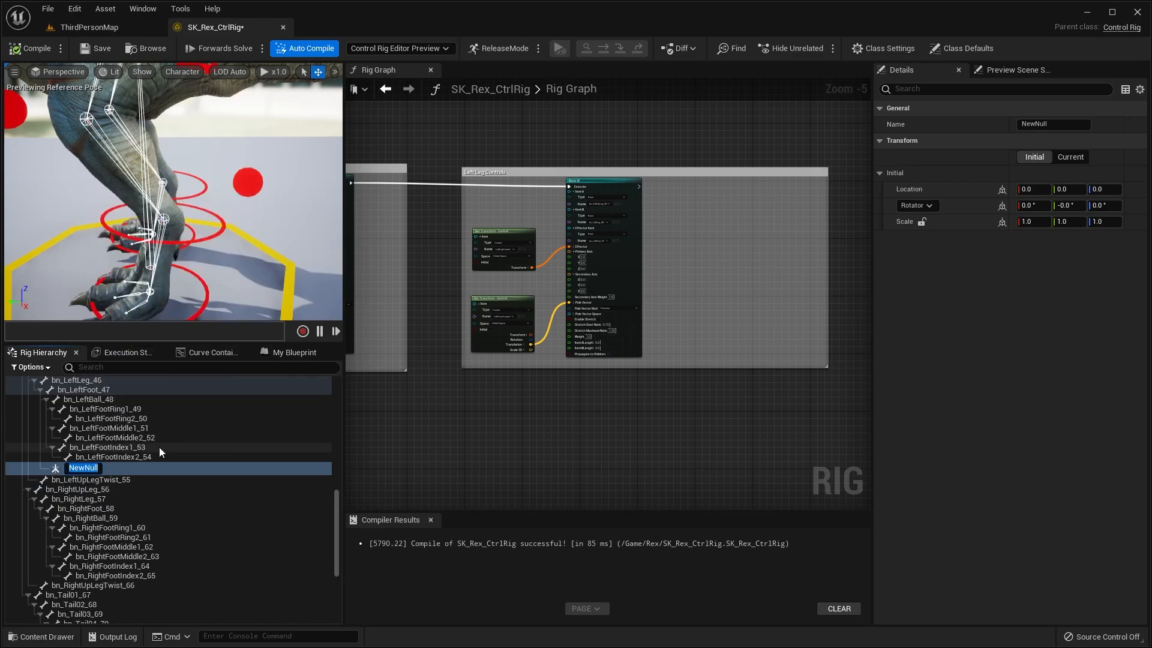
type("LeftFootSpace")
key("Return")
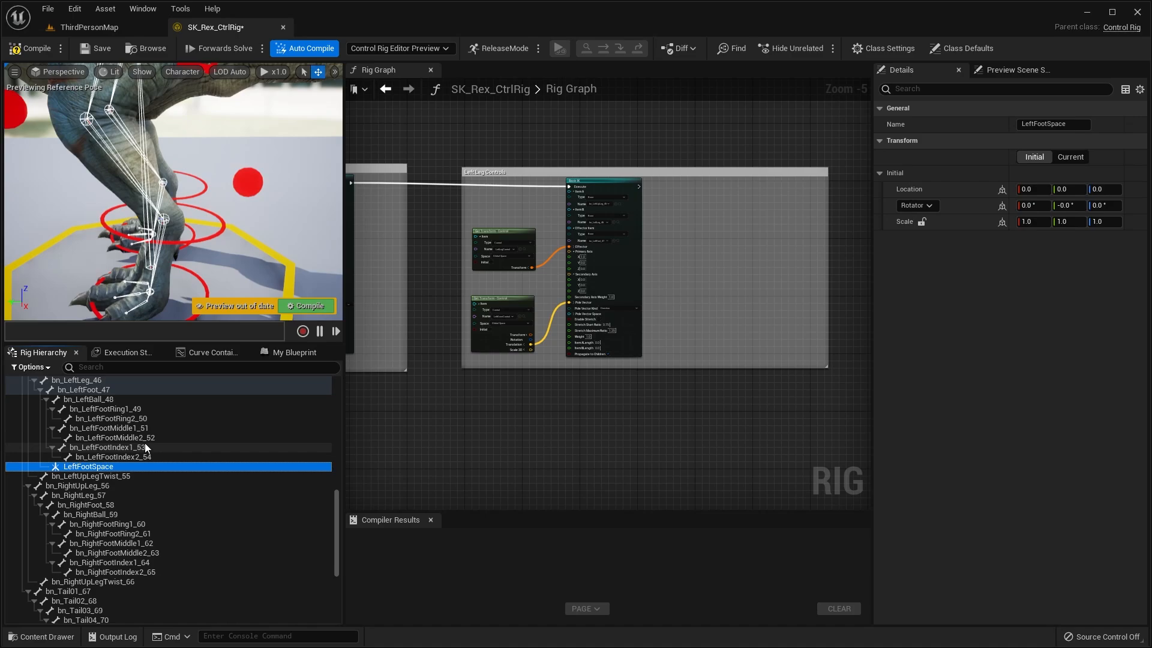
- Add a new control under LeftFootSpace and rename it LeftFootPole
right_click(86, 466)
mouse_move(198, 207)
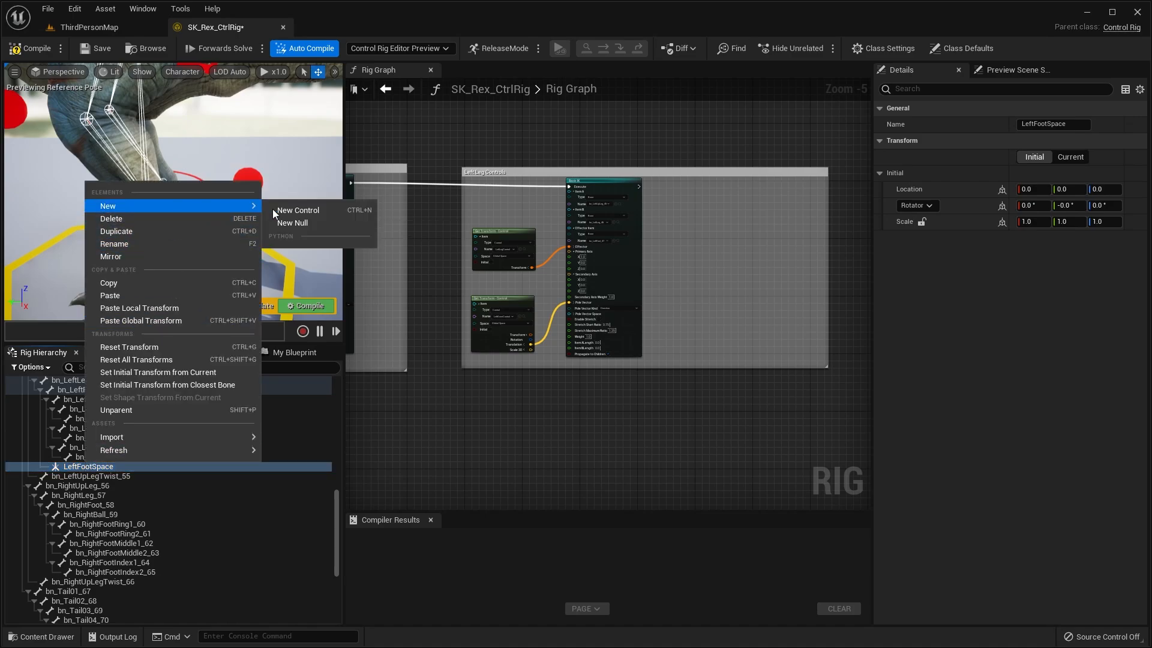
left_click(306, 210)
right_click(118, 474)
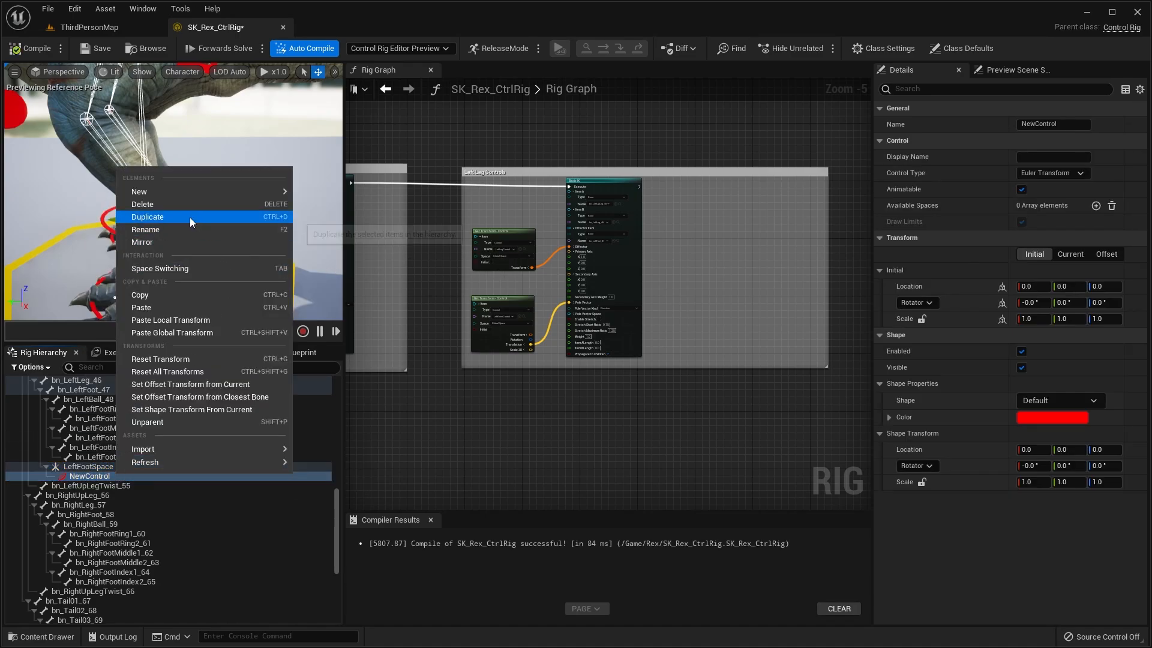
left_click(174, 230)
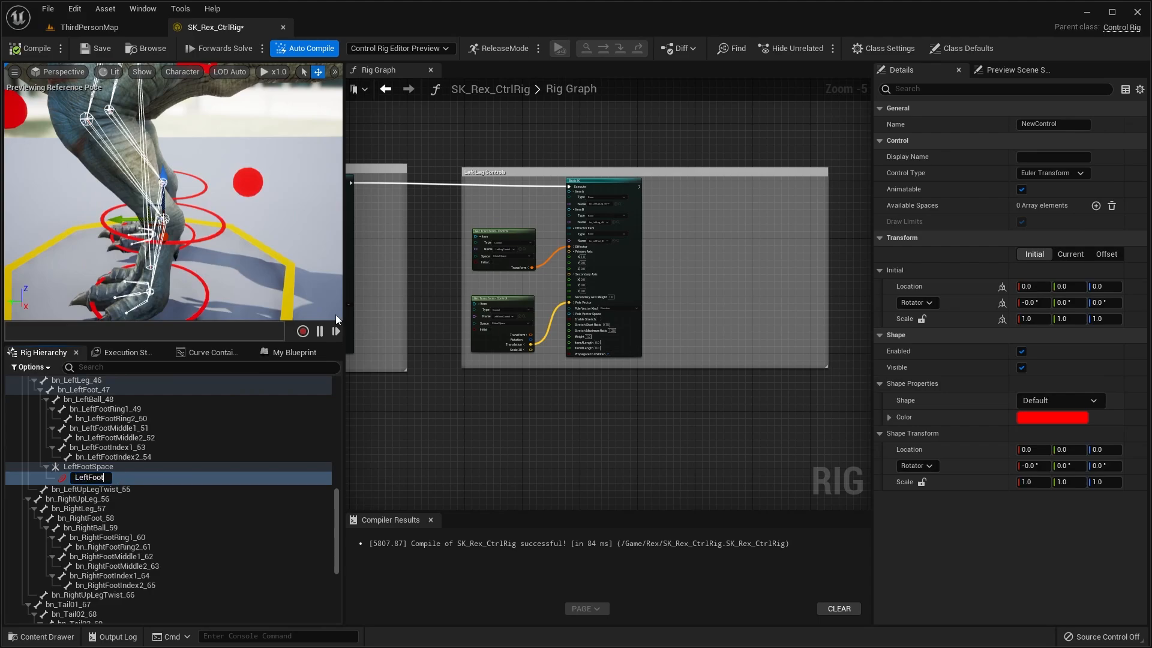
type("LeftFootPole")
key("Return")
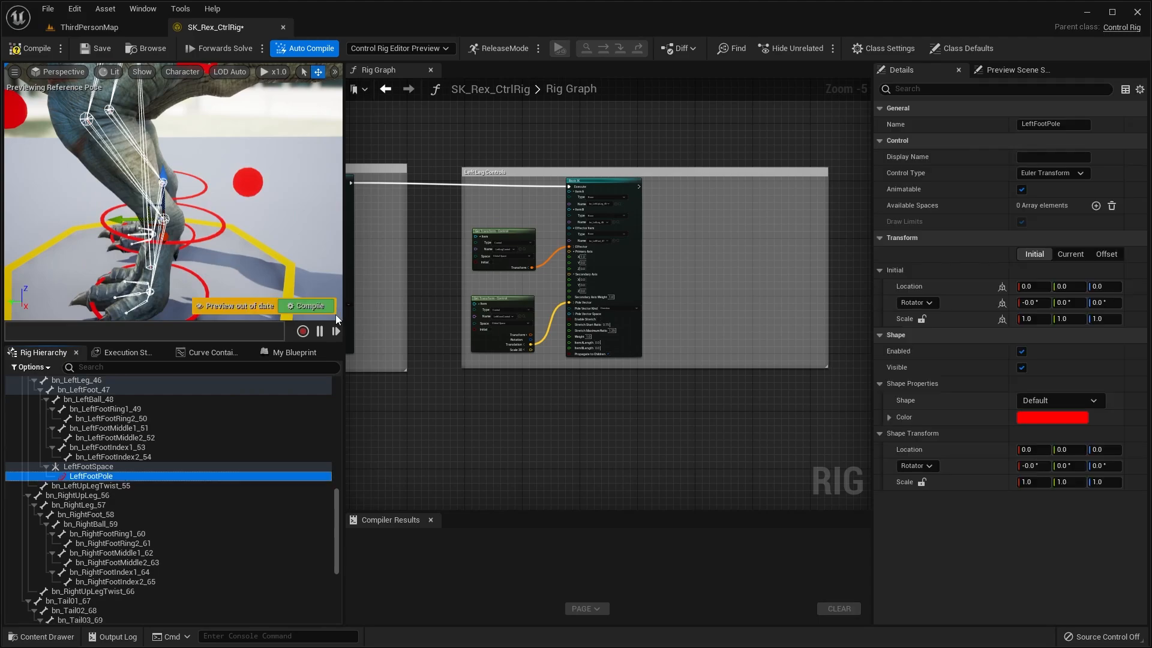
- Unparent LeftFootSpace from its bone and parent it under RootControl
left_click(140, 469)
right_click(141, 469)
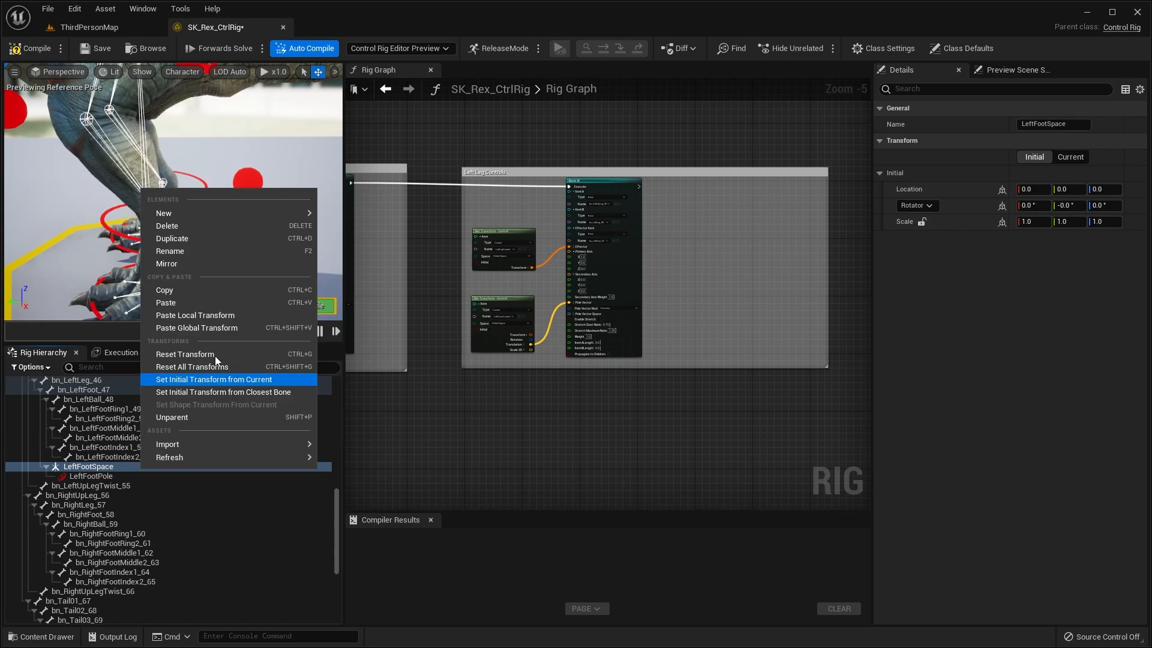
left_click(190, 420)
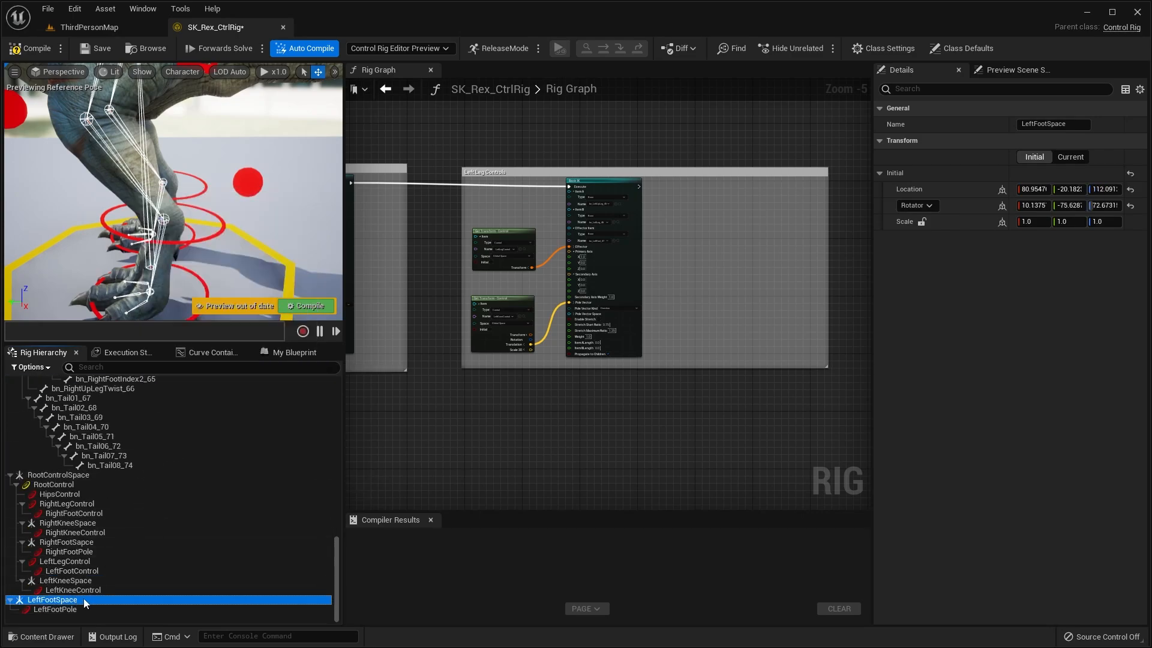
left_click_drag(60, 599, 60, 484)
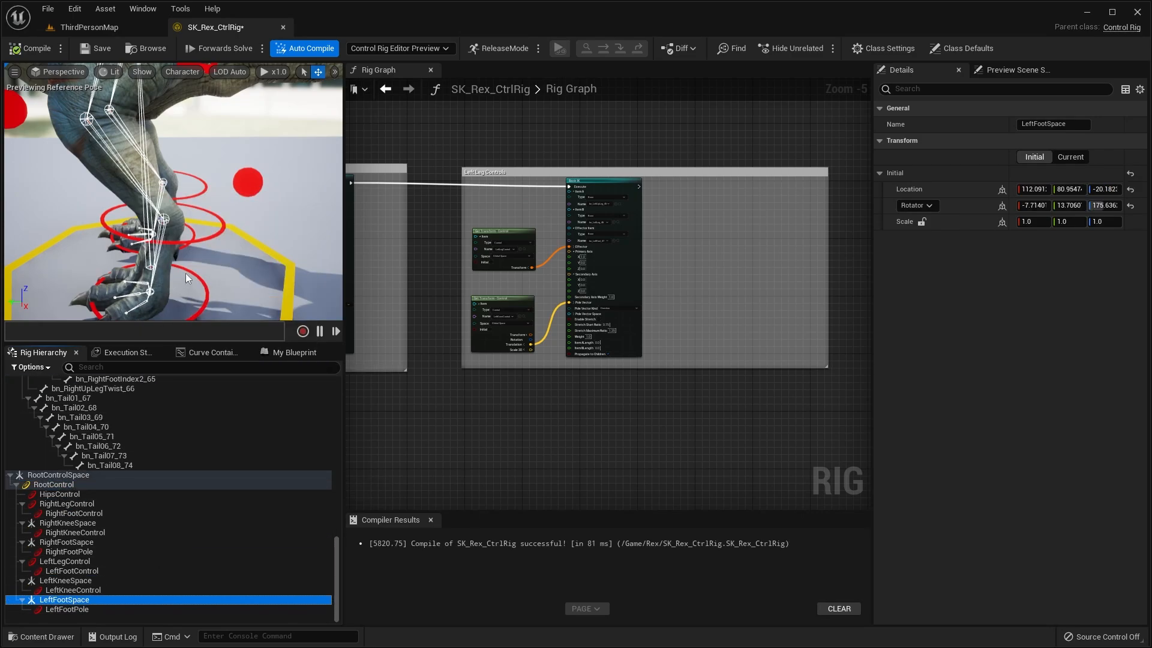
- Scale the LeftFootPole shape to 5 on all axes and move the control out behind the left foot
left_click(82, 610)
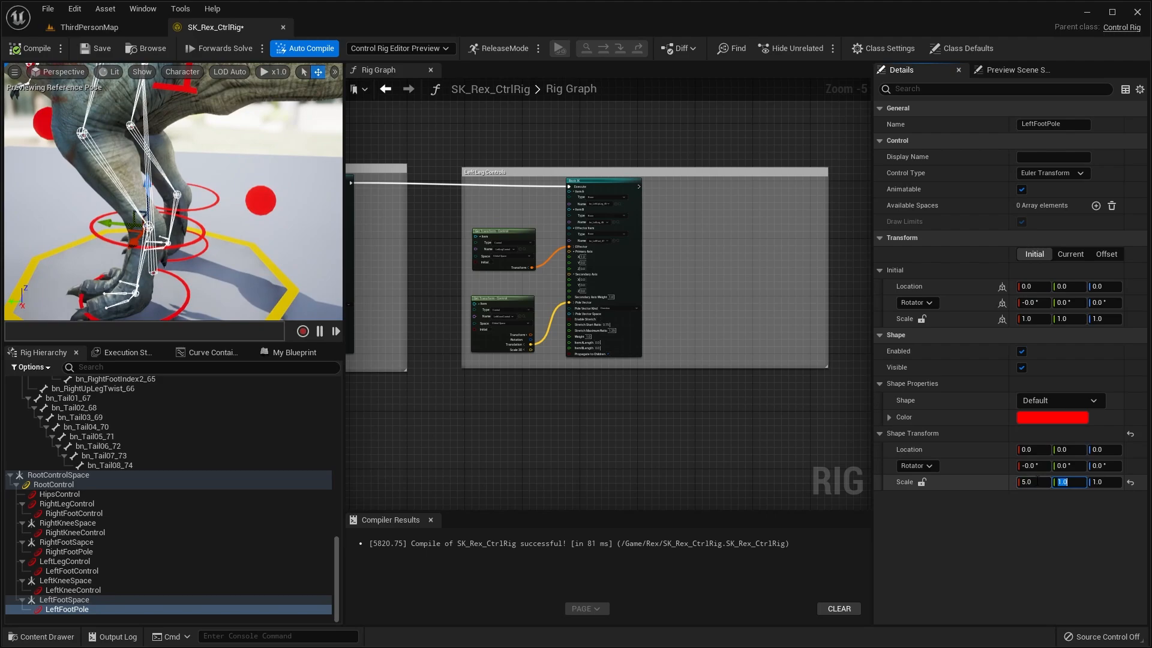
left_click(112, 224)
key("f")
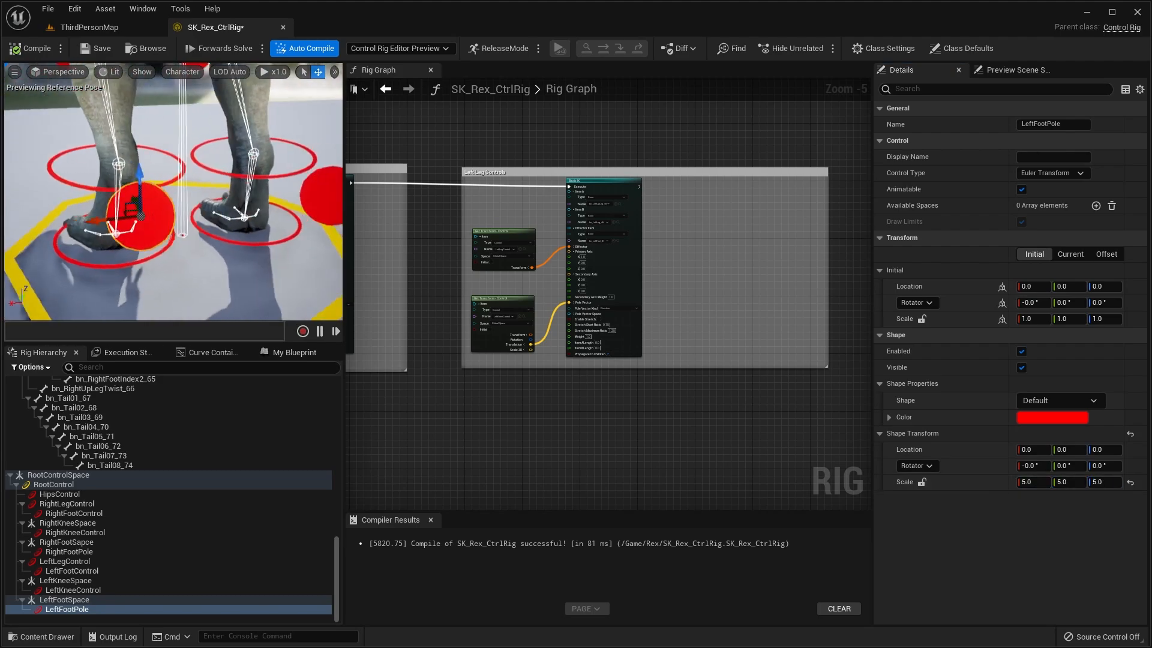
right_click_drag(173, 198, 246, 204)
- Copy LeftFootPole's current location into its initial location, then compile and save the rig
left_click(1073, 256)
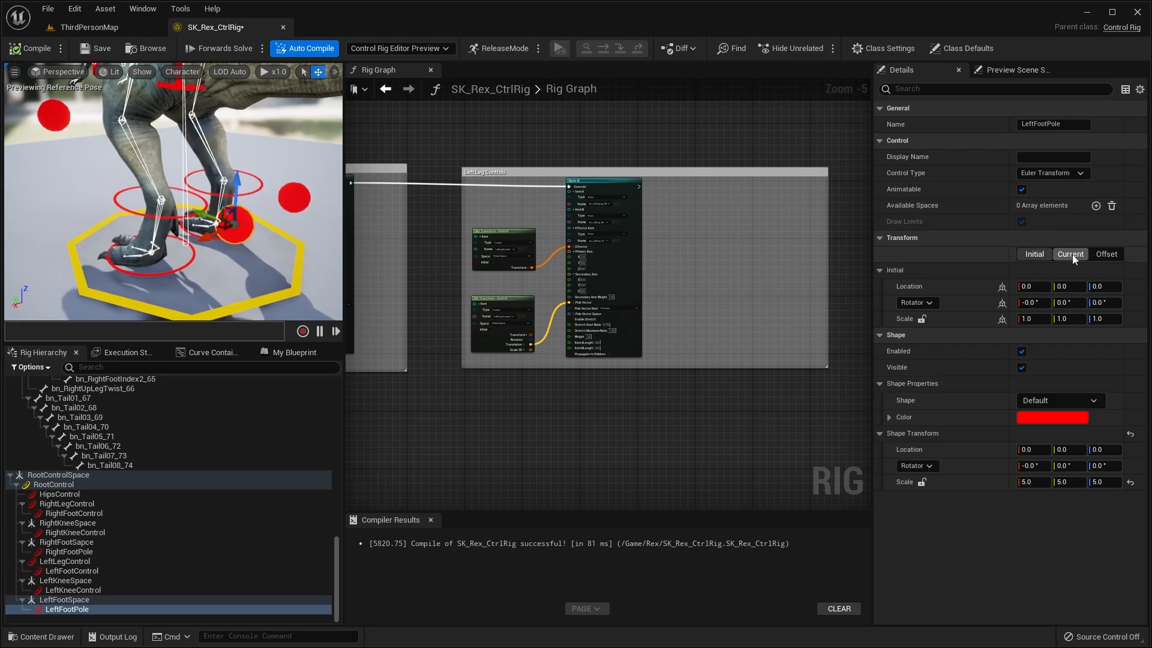
left_click(1074, 255)
right_click(966, 287)
left_click(991, 298)
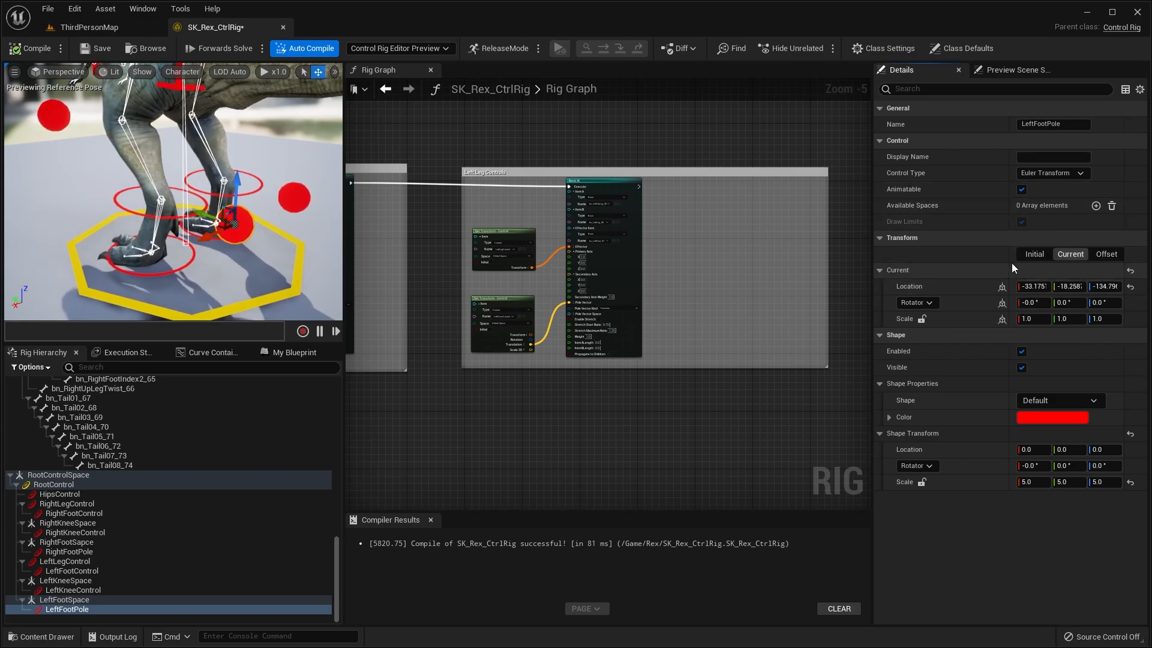
left_click(1036, 255)
right_click(966, 287)
left_click(990, 313)
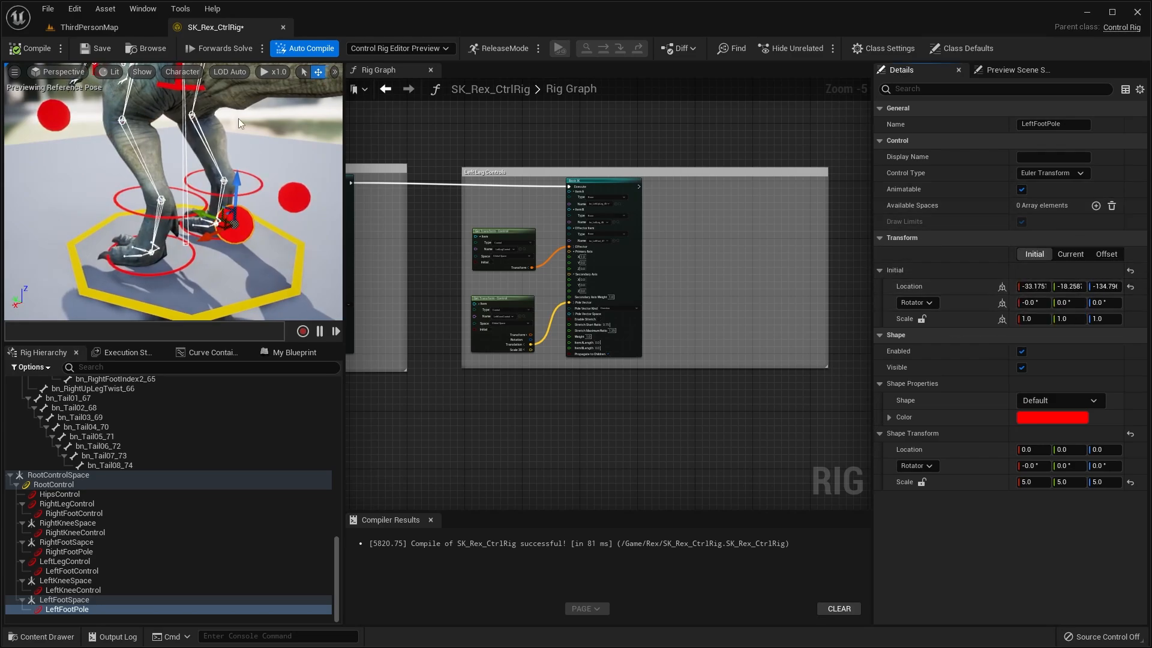
left_click(36, 48)
- Limit the viewport's bone drawing to Selected Only
mouse_move(171, 135)
right_mouse_down()
mouse_move(192, 138)
mouse_move(180, 136)
right_mouse_up()
left_click(180, 73)
mouse_move(207, 127)
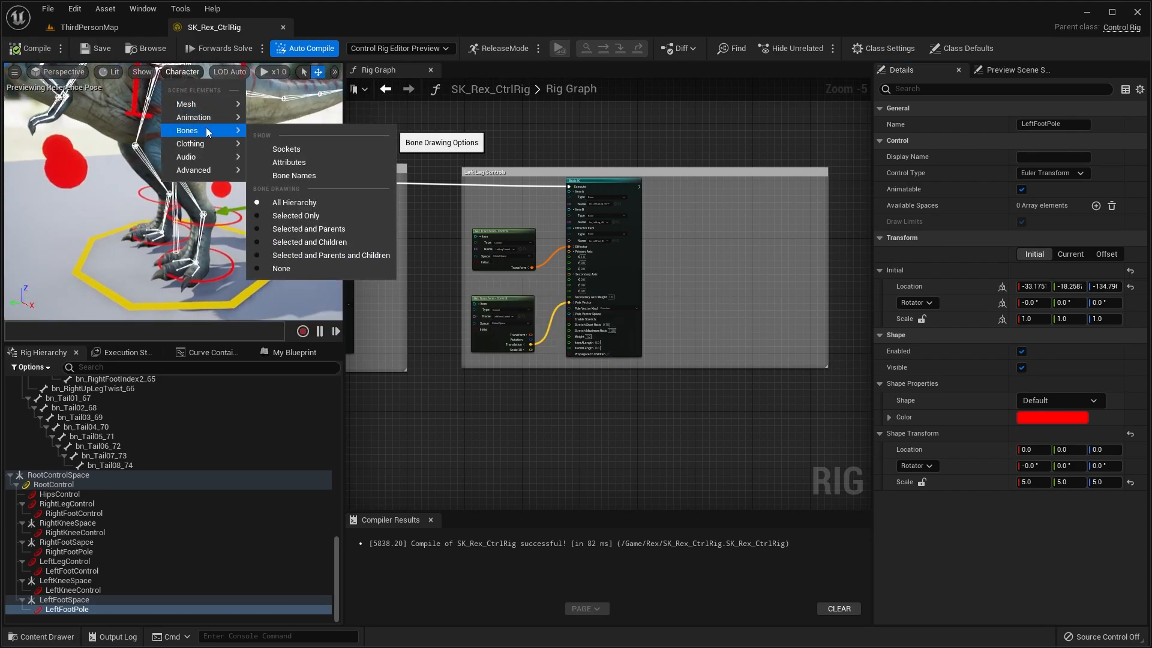
left_click(315, 217)
- Add a second Basic IK node beside the existing one in the Left Leg Controls comment
scroll(690, 192, "up", 2)
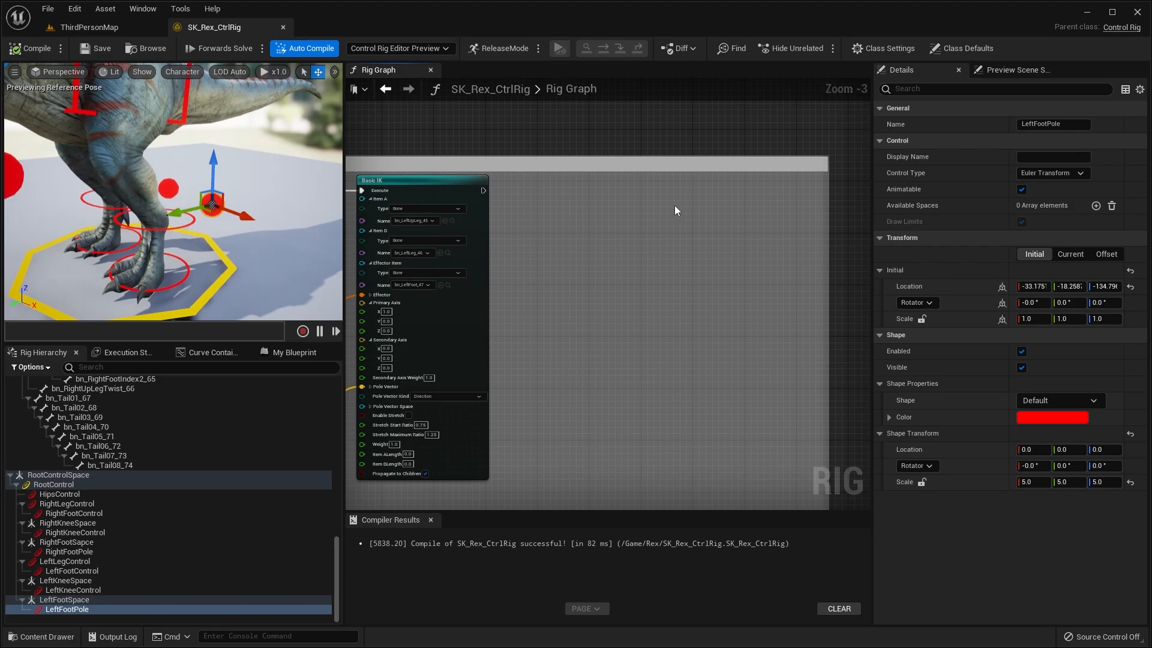
right_click(676, 210)
type("basic")
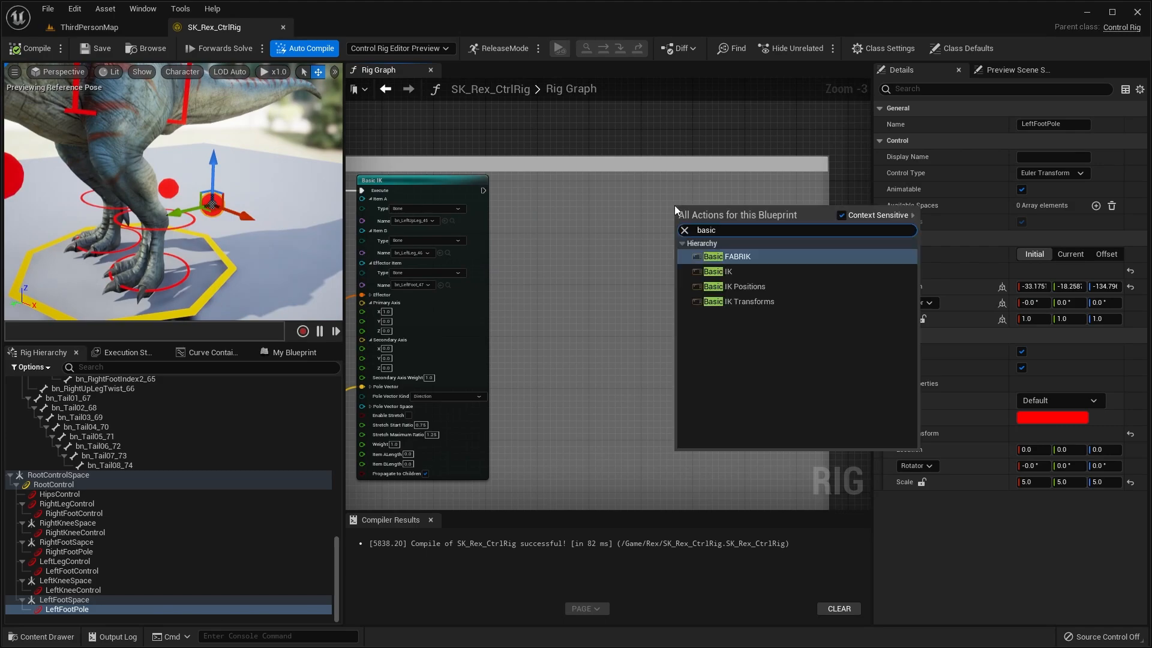
left_click(728, 271)
scroll(714, 219, "up", 3)
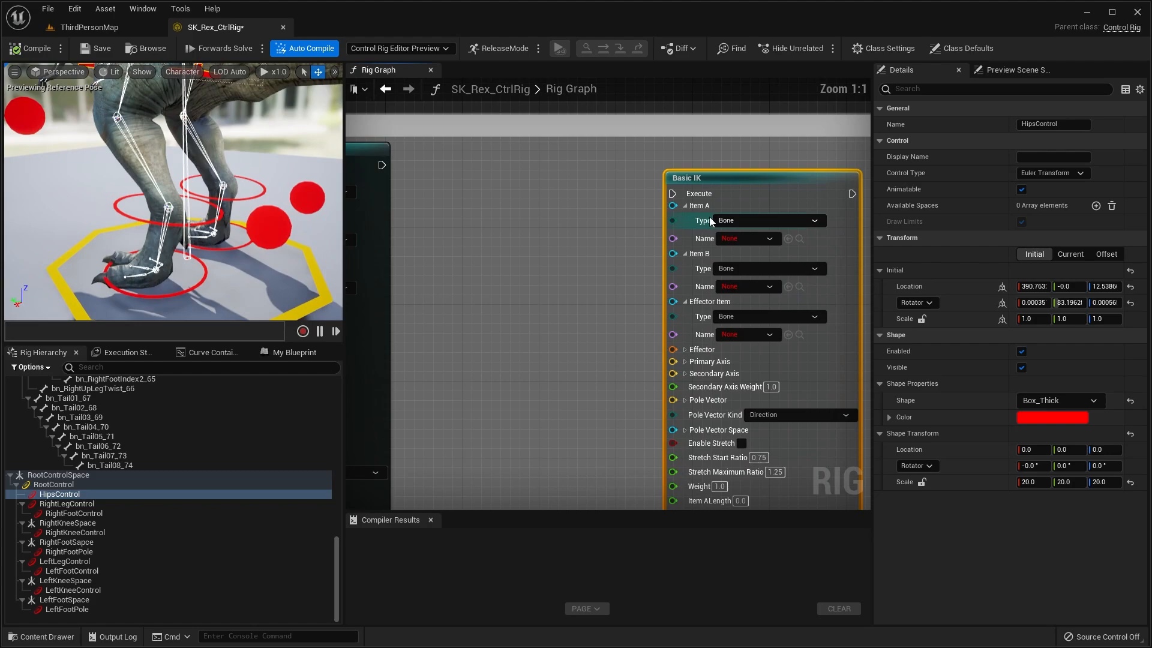
- Identify the upper bone of the left leg's second stage and set the new Basic IK node's Item A to bn_LeftLeg_46
mouse_move(135, 189)
left_mouse_down("alt")
mouse_move(192, 193)
mouse_move(134, 189)
left_mouse_up("alt")
left_click(135, 189)
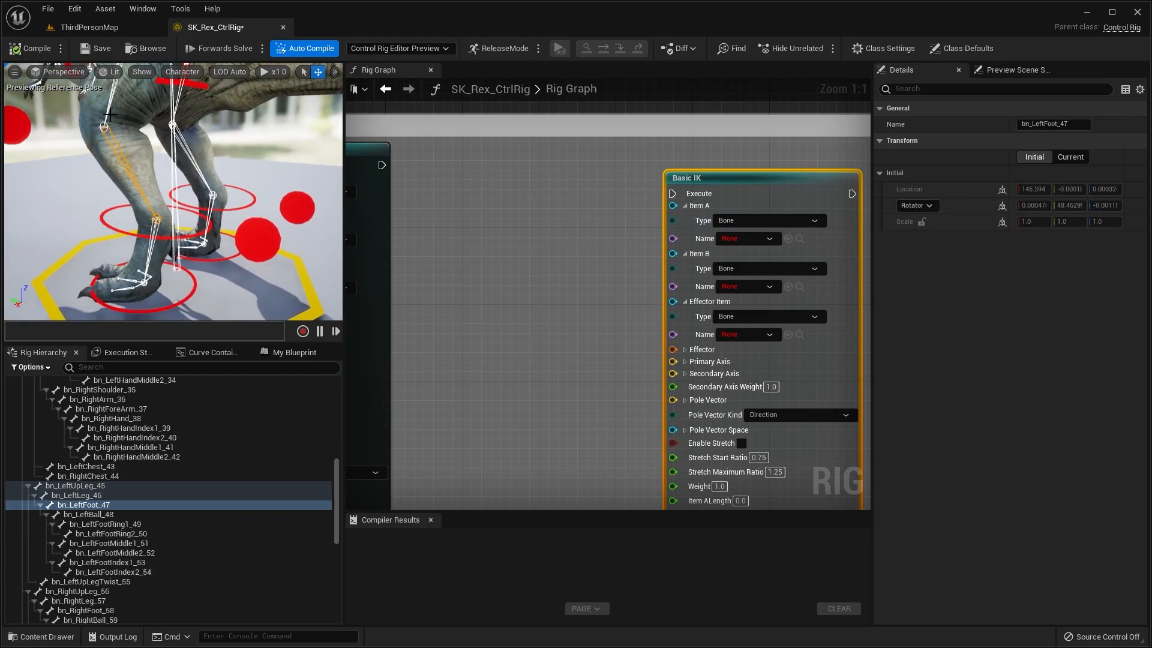
middle_click_drag(169, 162, 164, 173)
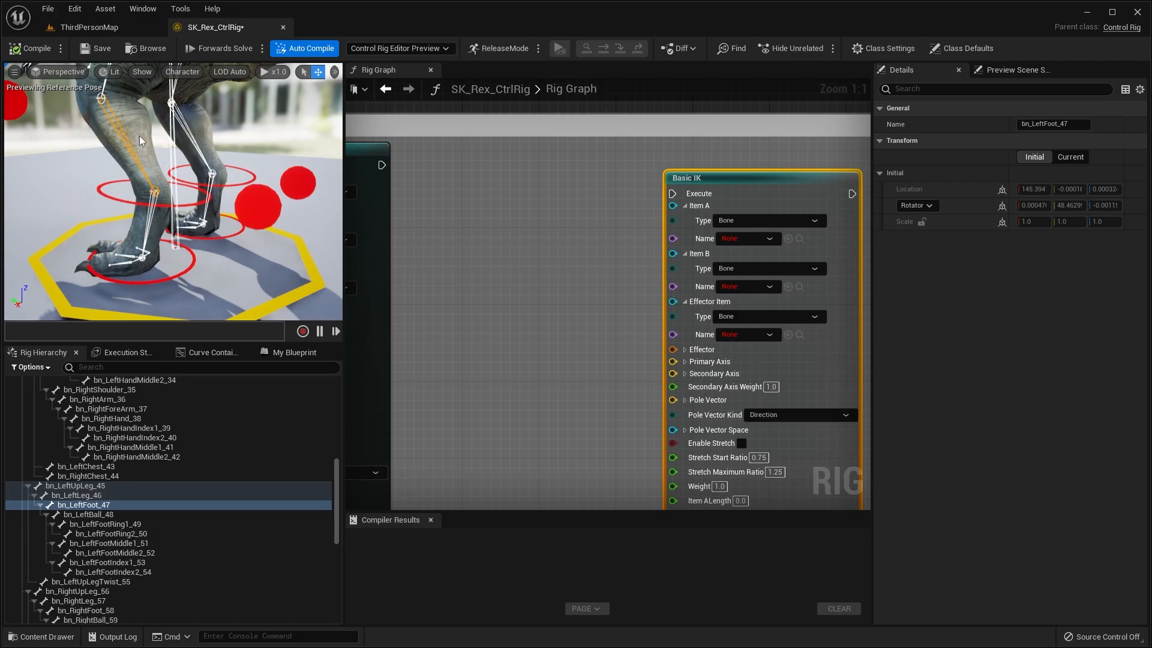
right_click_drag(139, 141, 141, 103)
left_click(108, 125)
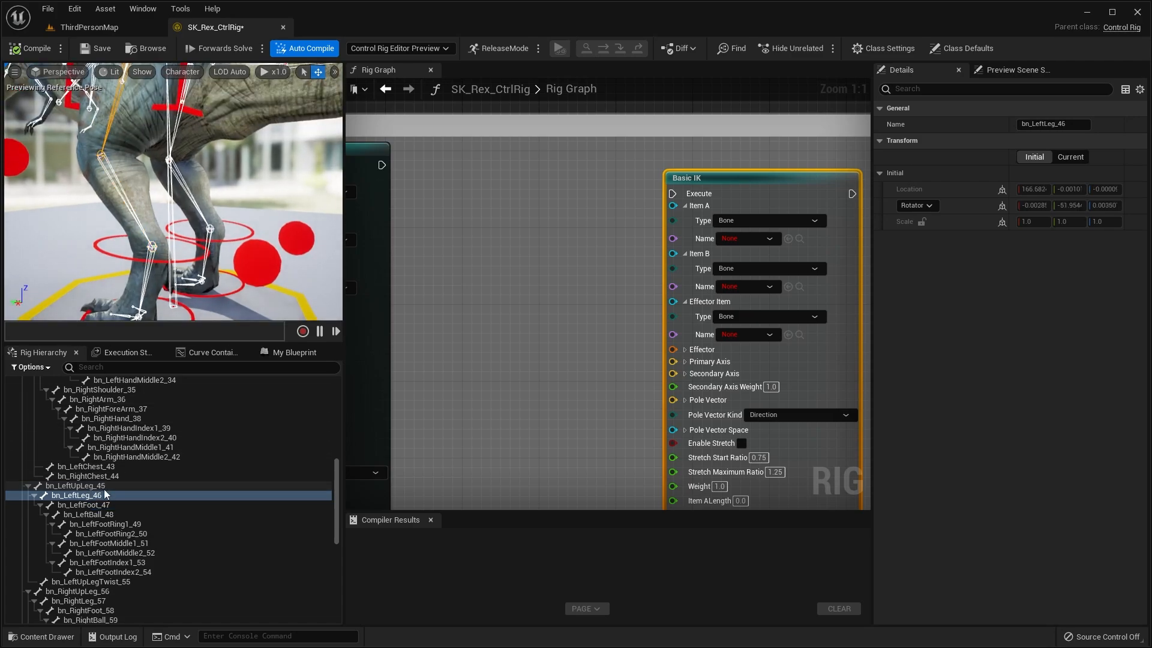
left_click(729, 249)
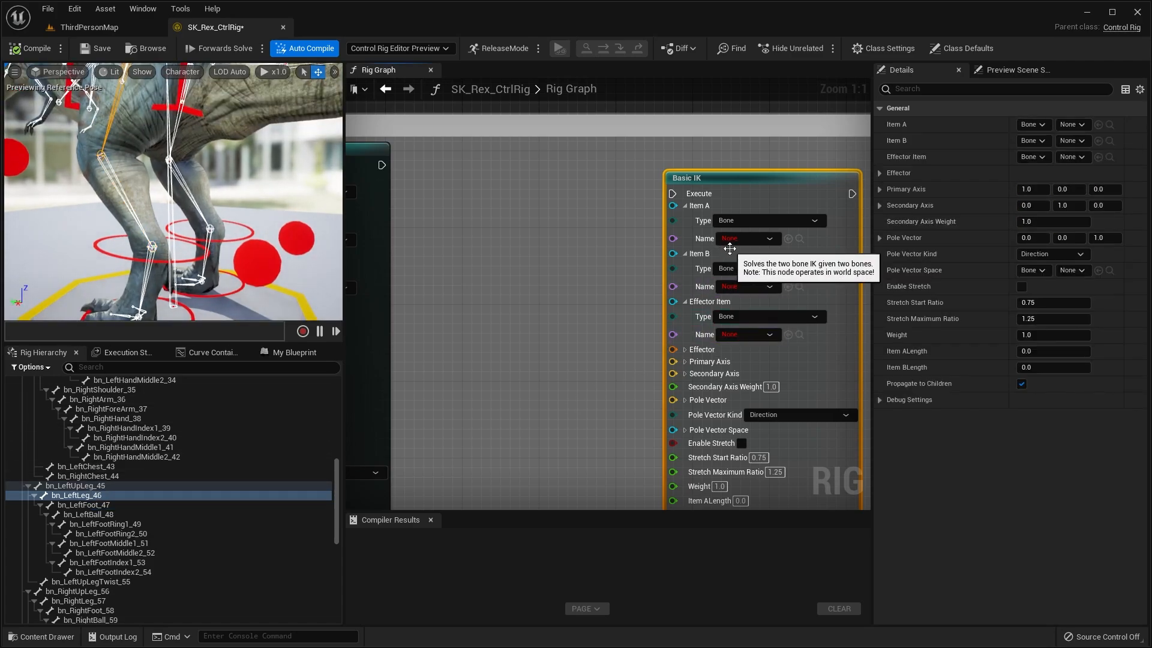
left_click(739, 240)
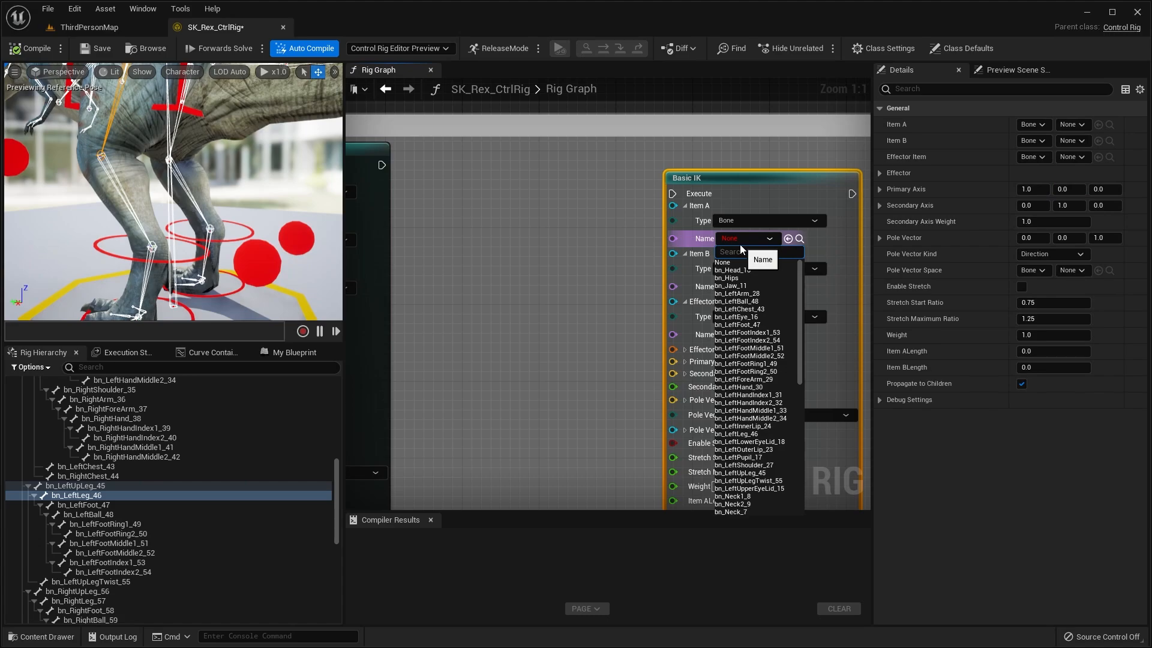
type("46")
left_click(754, 264)
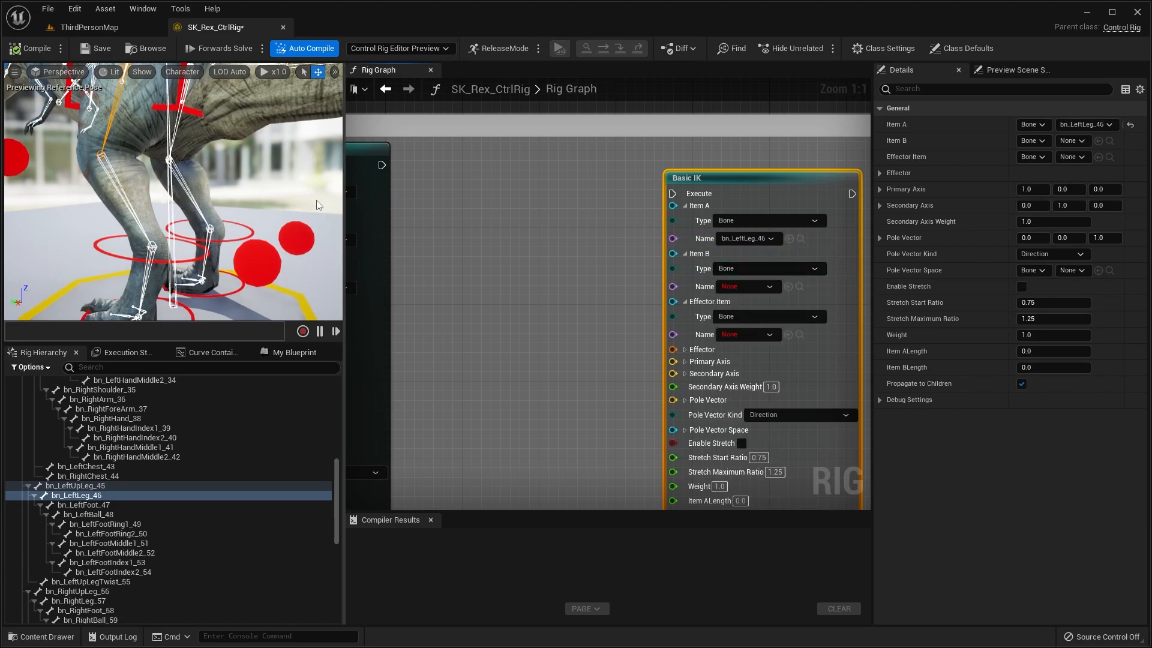
- Set the new Basic IK node's Item B to bn_LeftFoot_47
left_click(144, 229)
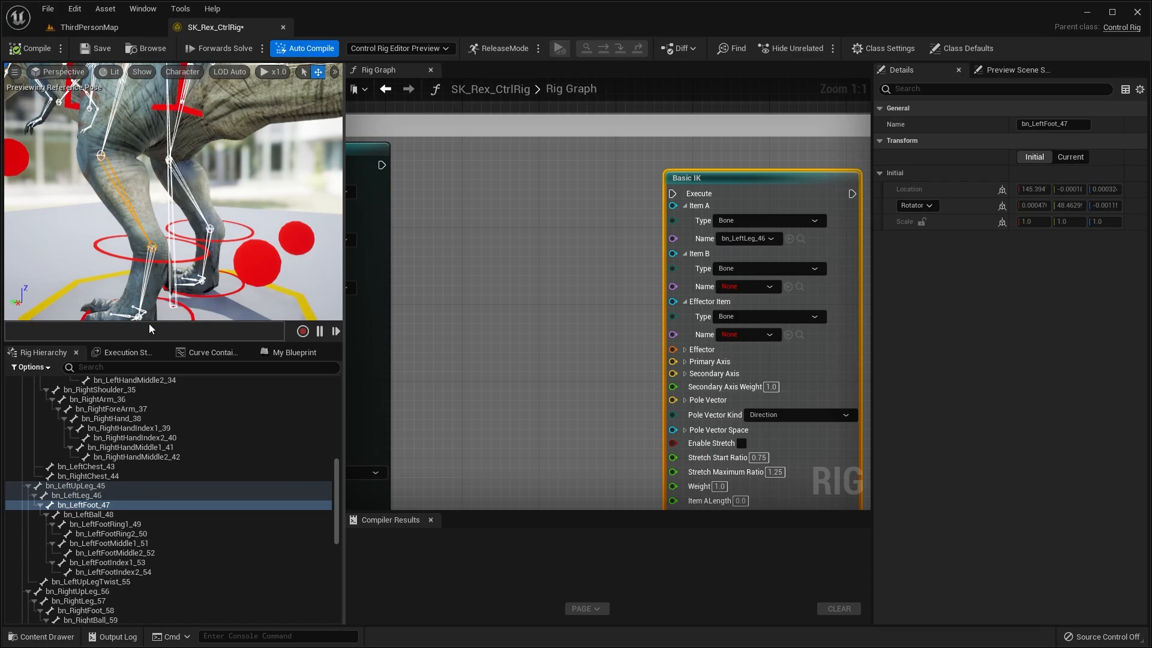
left_click(745, 293)
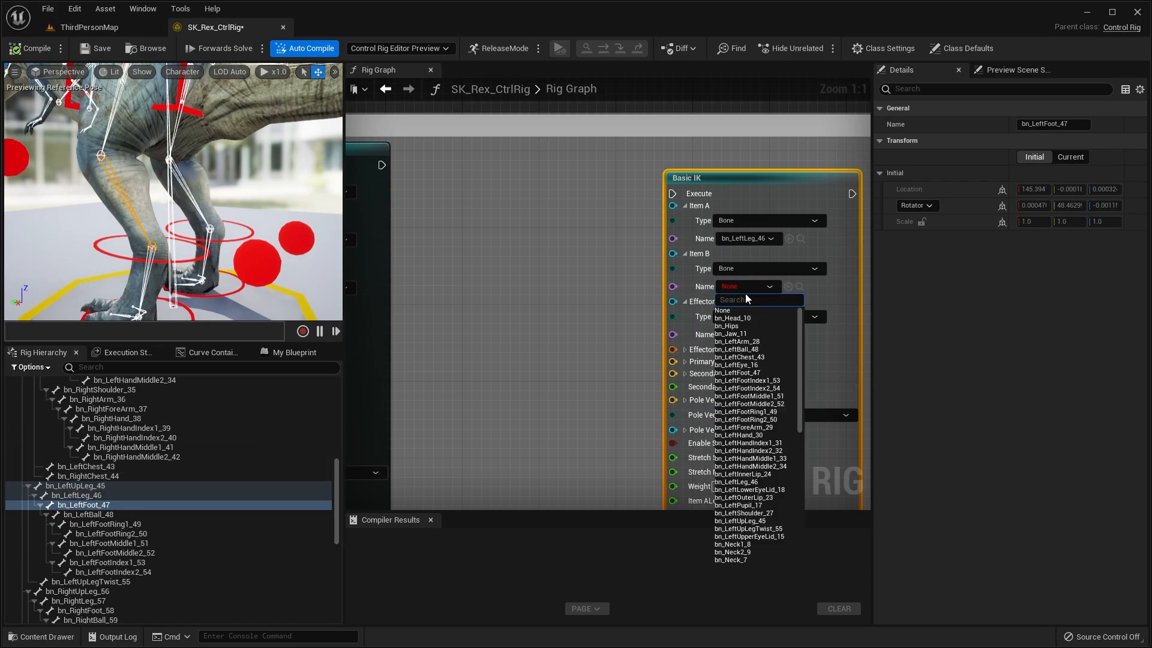
type("47")
left_click(752, 312)
- Check the left leg's bone chain by selecting bn_LeftLeg_46 and bn_LeftFoot_47 in the viewport
right_click_drag(179, 220, 177, 229)
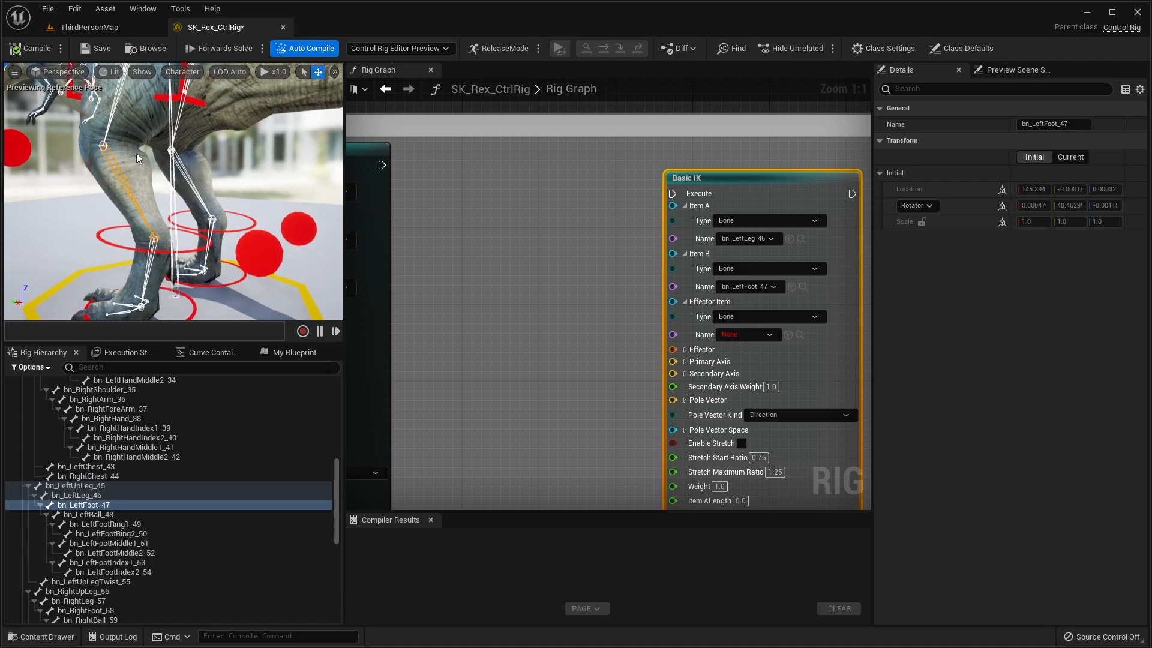
left_click(110, 112)
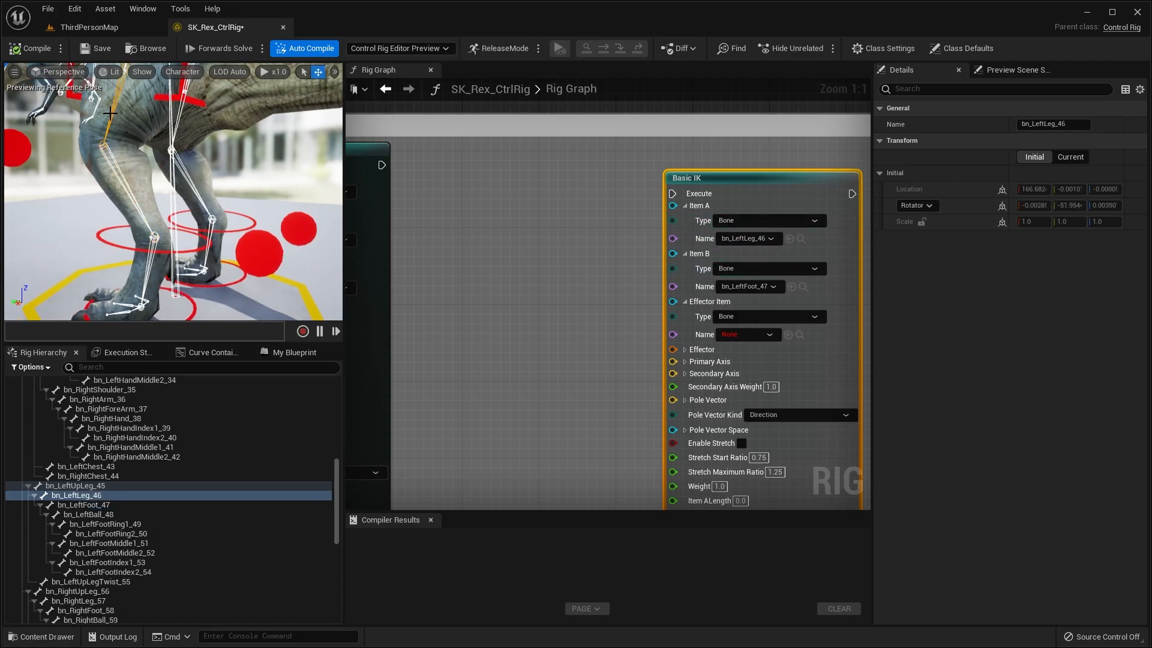
left_click(124, 188)
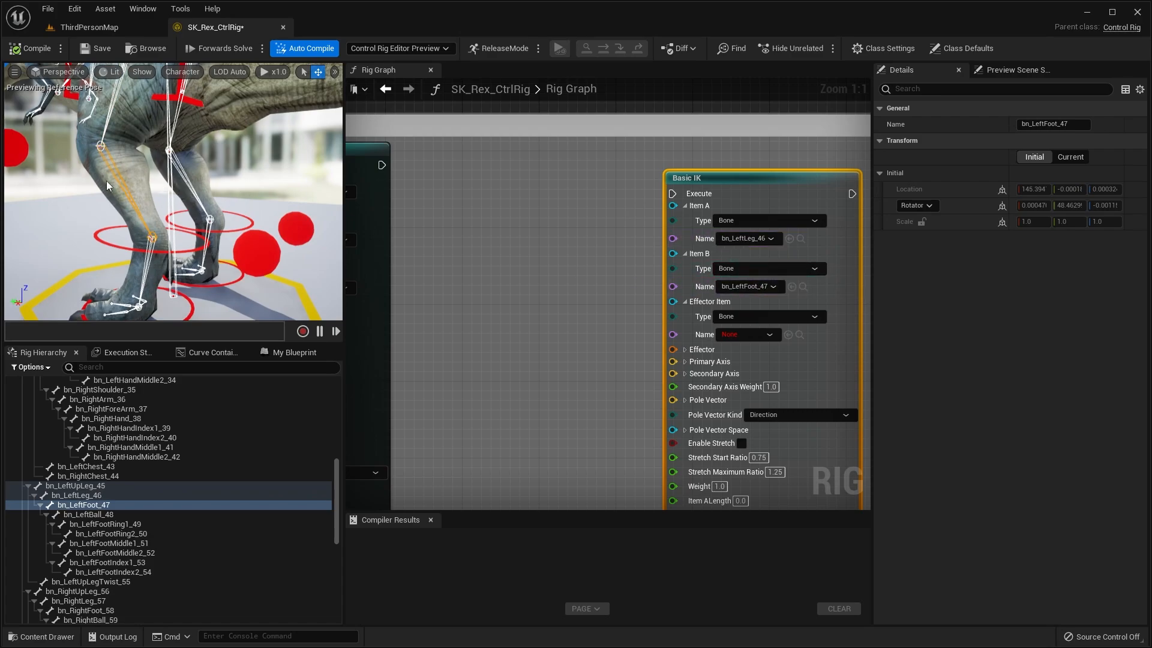
- Set the new Basic IK node's Effector Item to bn_LeftBall_48, and compile and save the rig
left_click(144, 269)
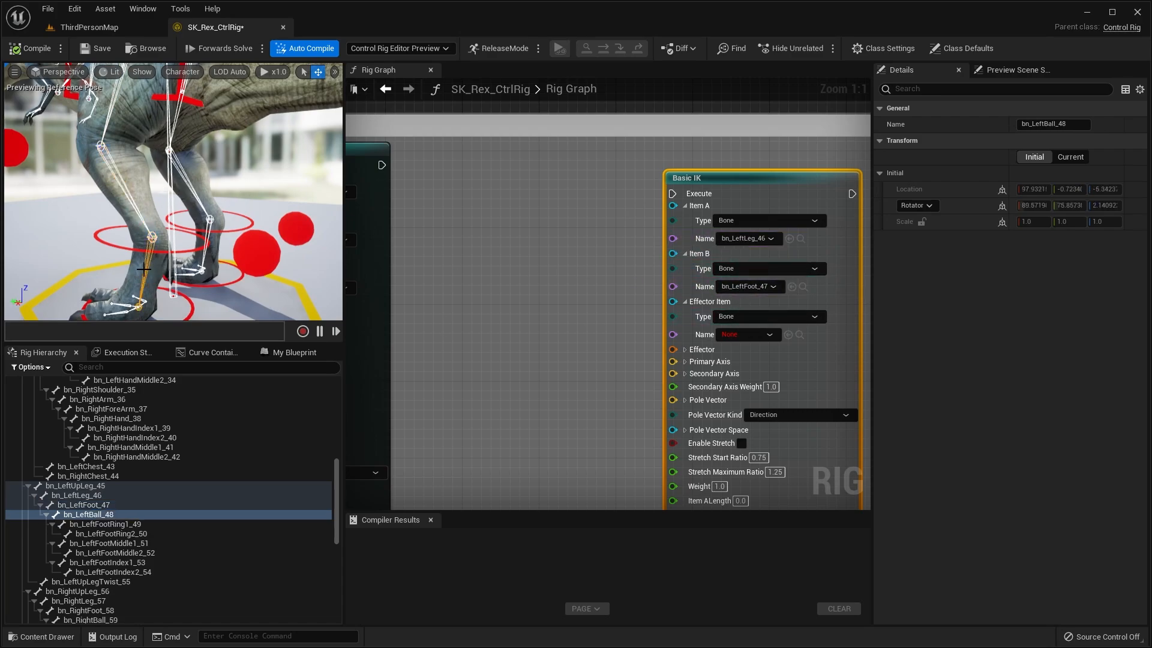
left_click(750, 335)
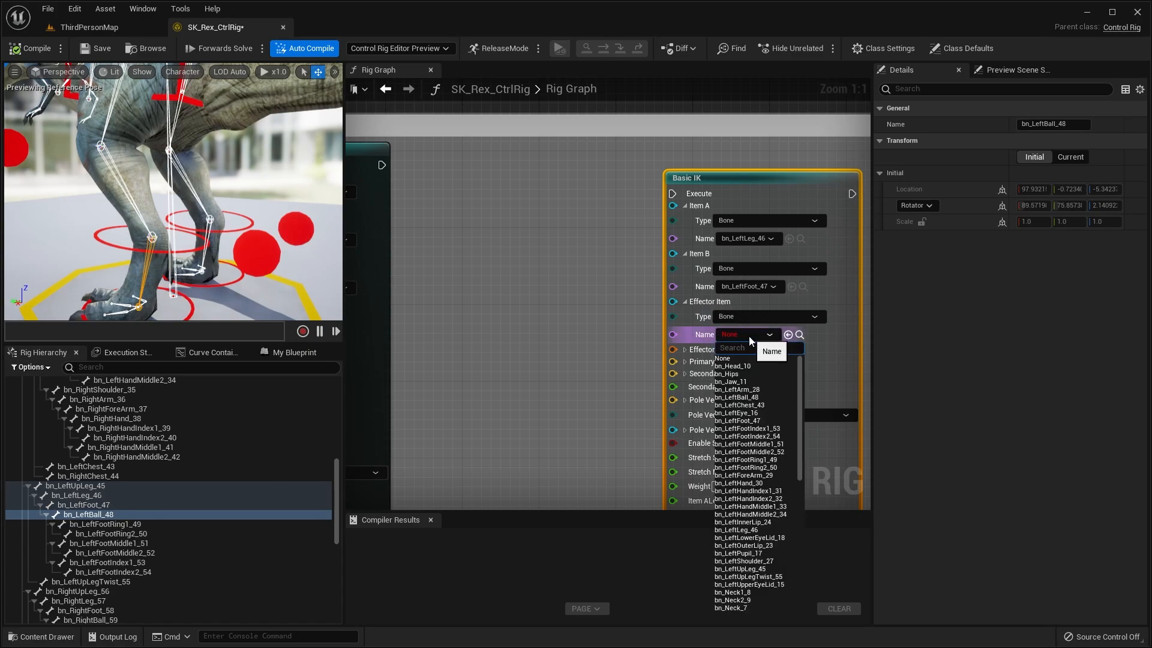
type("48")
left_click(744, 358)
right_click_drag(556, 313, 566, 271)
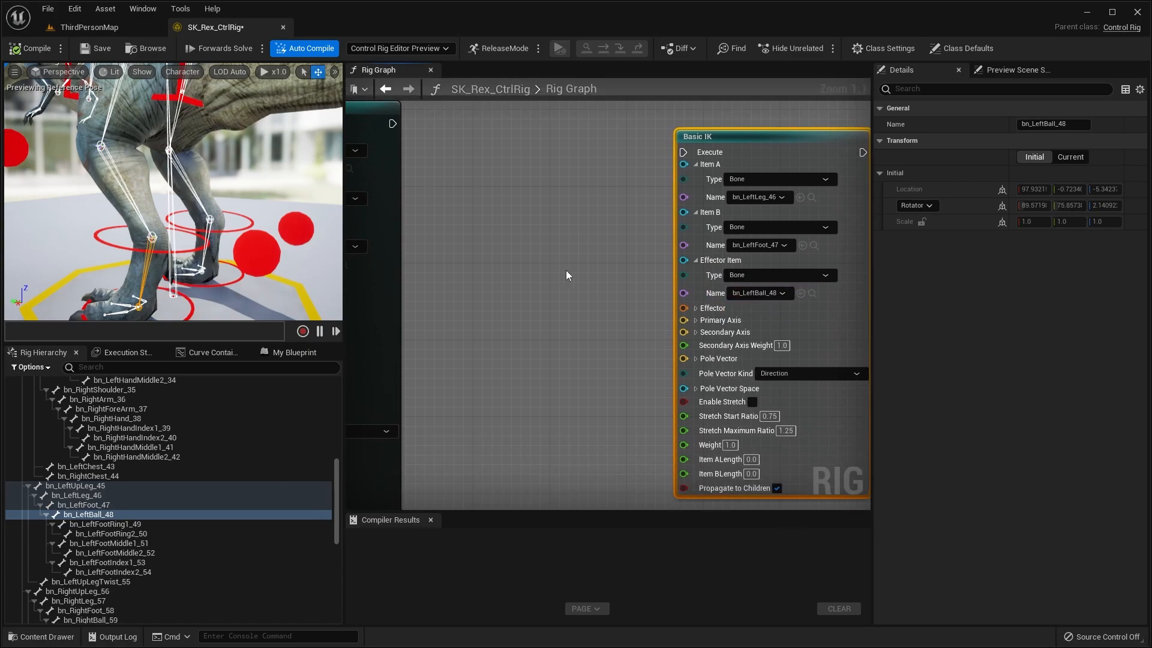
left_click(35, 49)
left_click(95, 51)
- Add a Get Transform node for LeftKneeControl beside the second left-leg Basic IK node
scroll(156, 450, "down", 14)
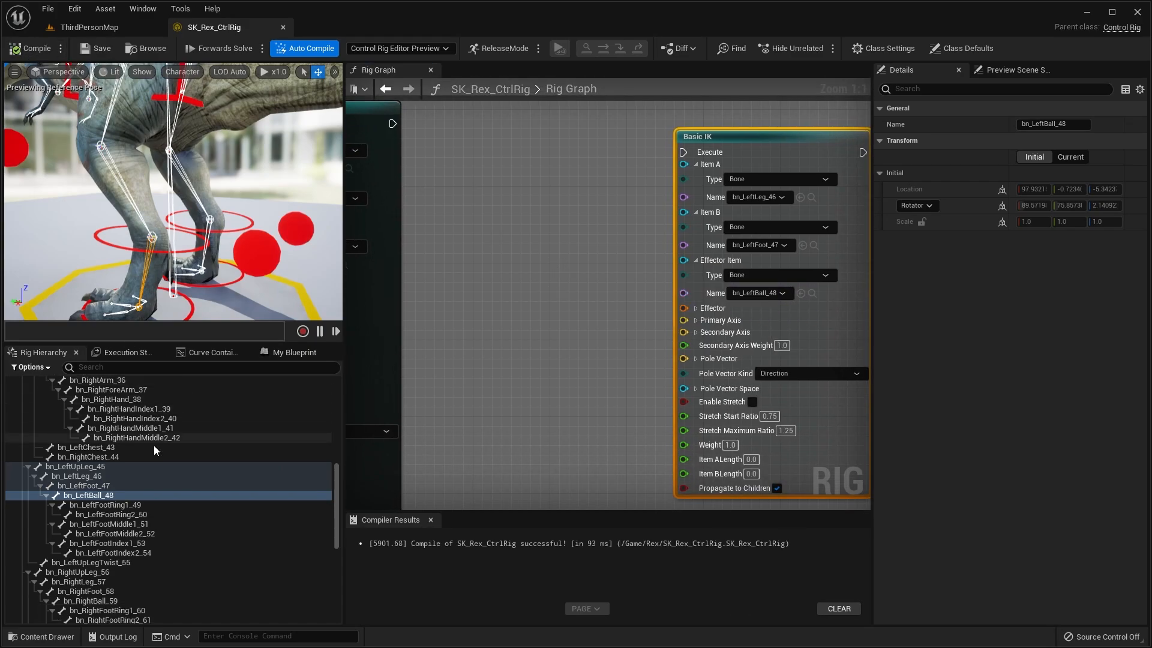
scroll(170, 484, "down", 2)
right_click_drag(464, 367, 478, 344)
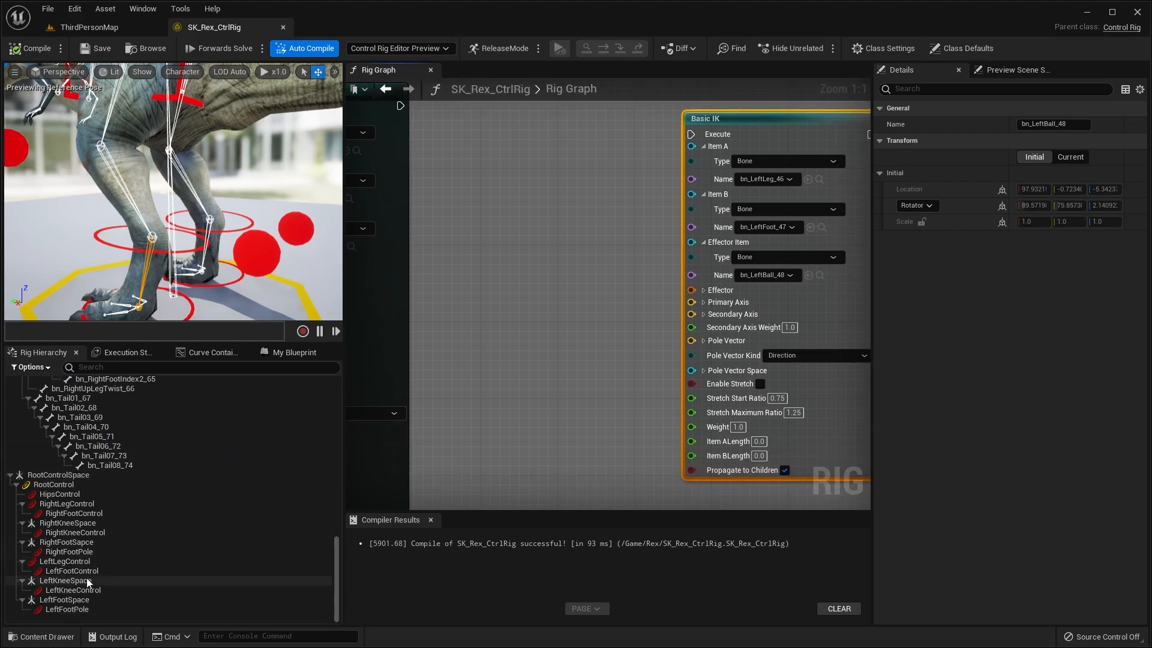
left_click(96, 562)
left_click(78, 591)
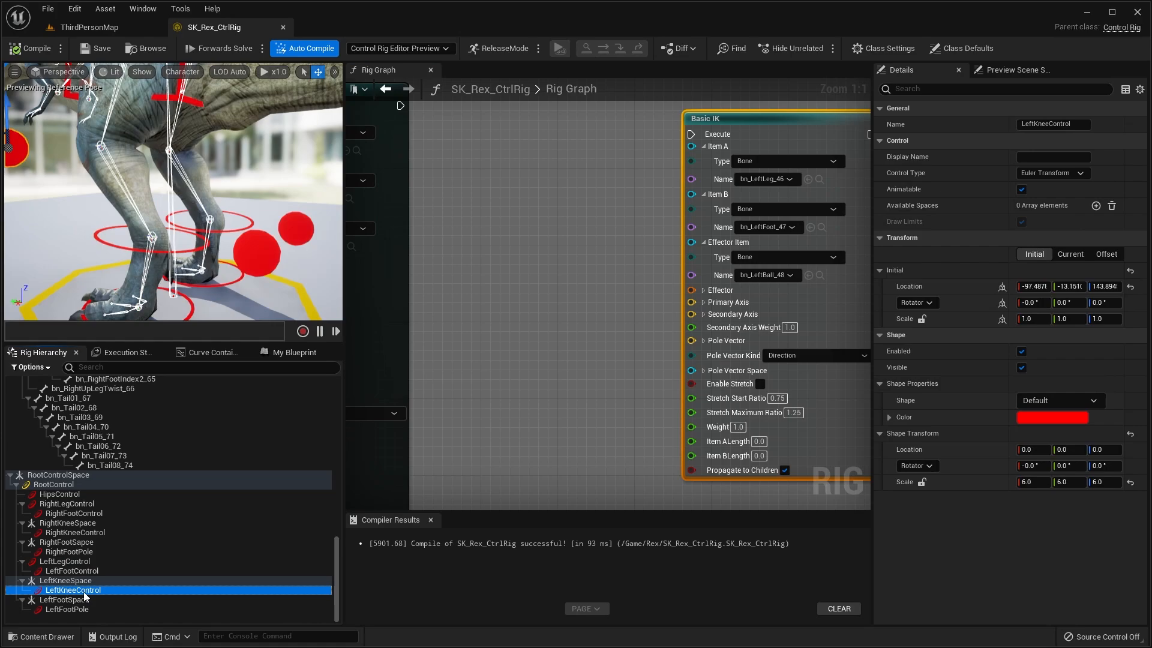
left_click_drag(443, 458, 451, 444)
left_click(488, 454)
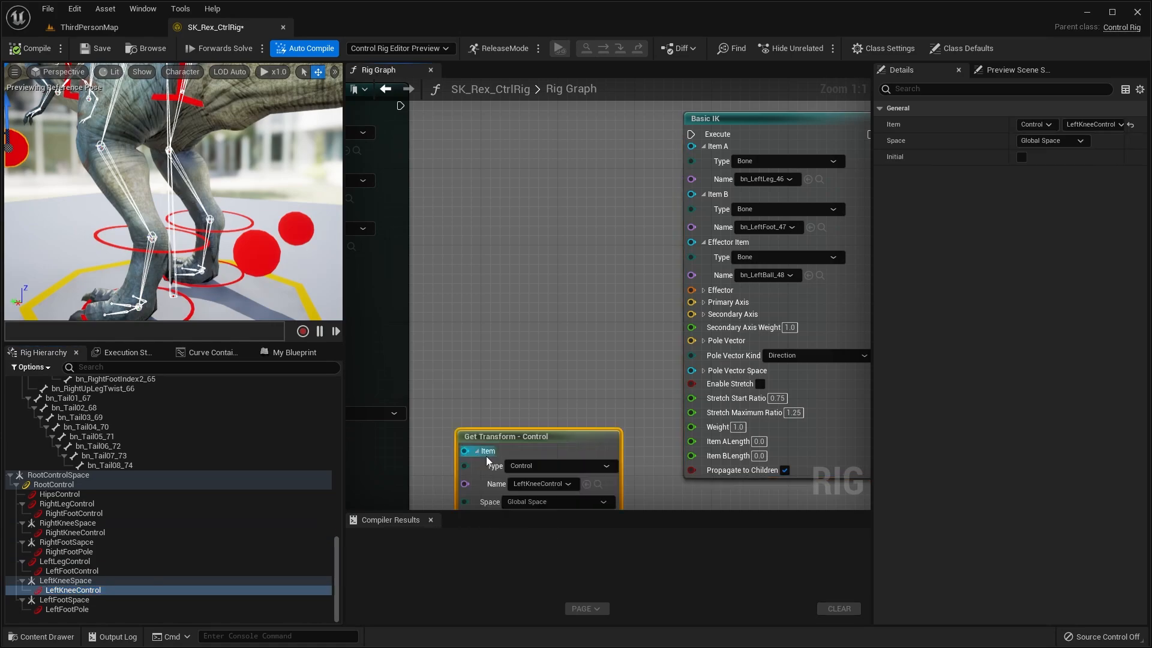
- Add a Get Transform node for LeftFootControl and connect its Transform to the second Basic IK node's Effector
left_click(96, 610)
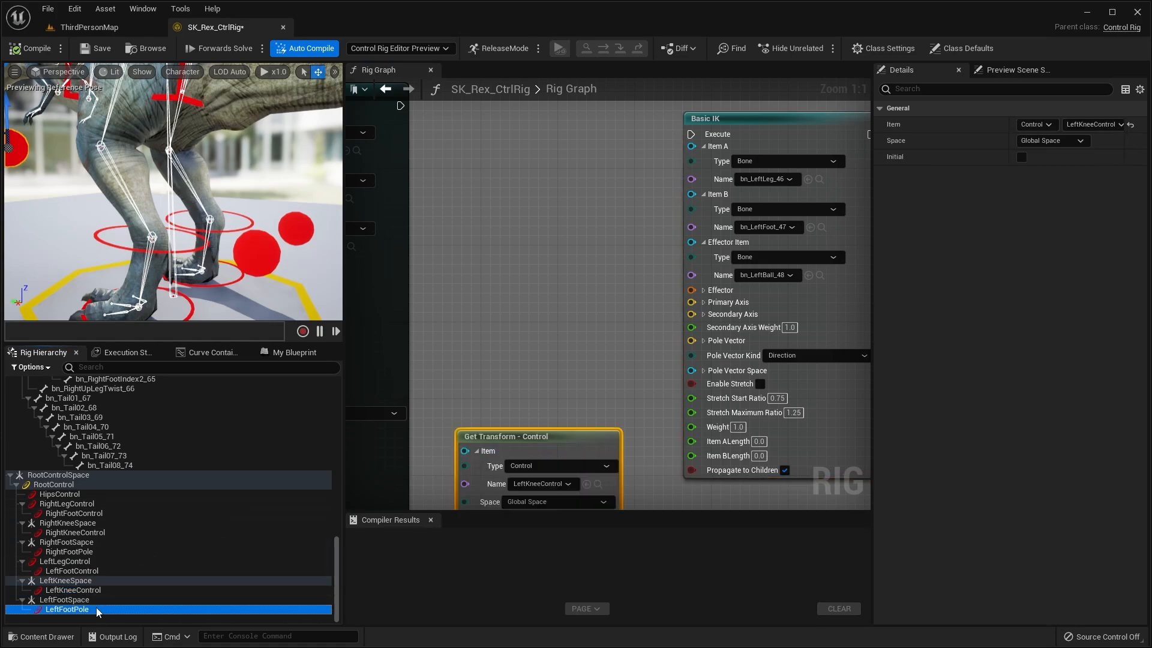
left_click(84, 563)
left_click(85, 572)
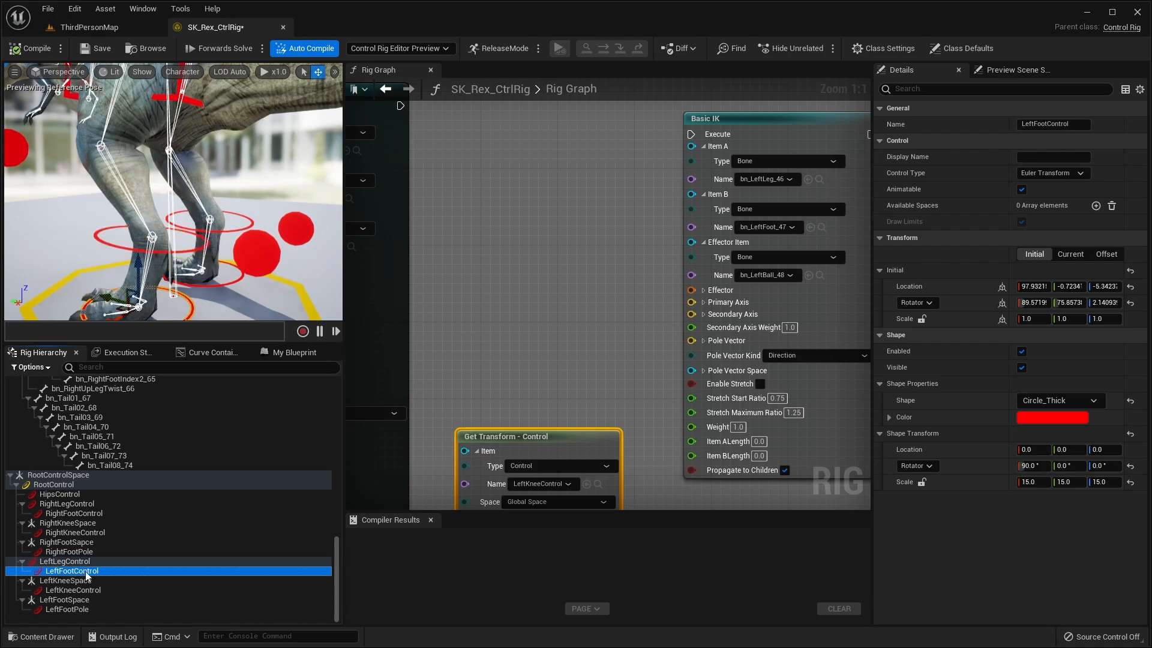
left_click_drag(495, 357, 469, 257)
left_click(510, 279)
right_click_drag(594, 268, 570, 304)
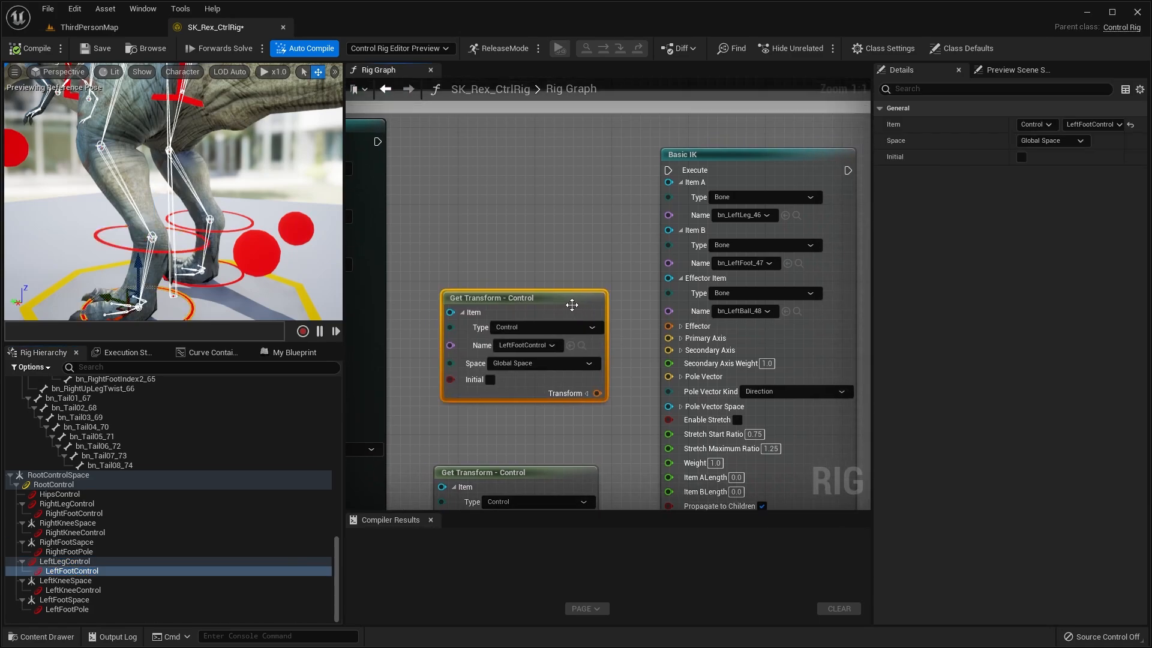
left_click_drag(570, 303, 547, 286)
left_click_drag(576, 375, 684, 330)
- Place the LeftKneeControl node below the LeftFootControl node and connect its Translation to the second Basic IK's Pole Vector
right_click_drag(594, 404, 640, 328)
left_click_drag(586, 394, 573, 358)
right_click_drag(591, 386, 613, 340)
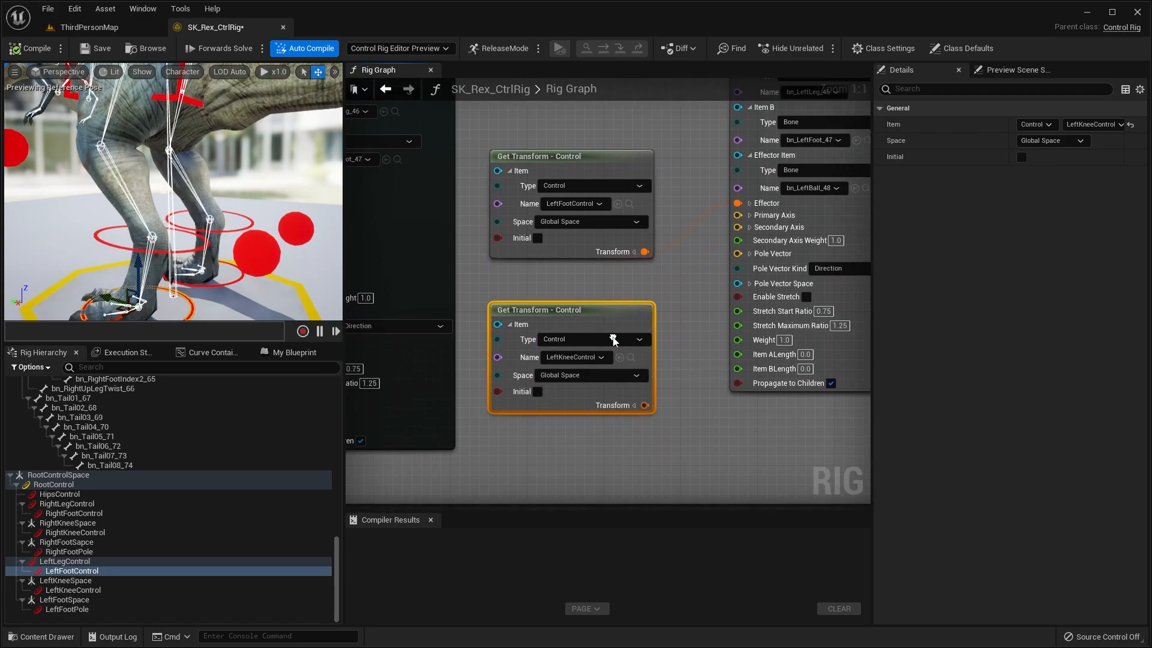
left_click(633, 406)
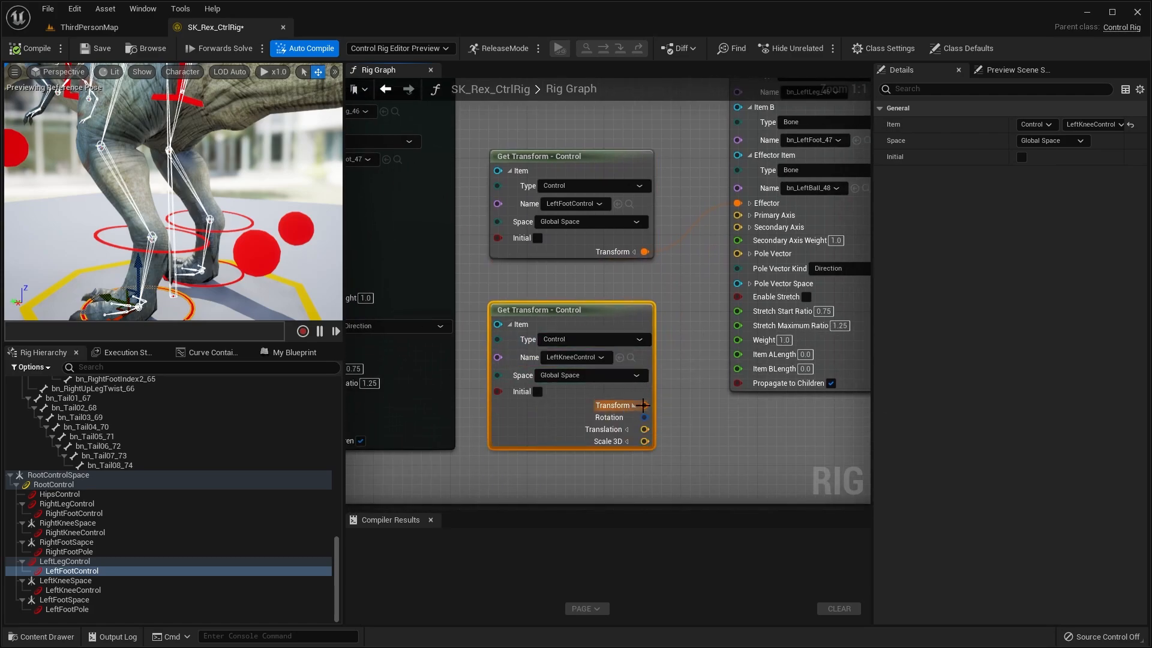
left_click_drag(643, 430, 742, 253)
- Link the first left-leg Basic IK's execution output to the second Basic IK and compile the rig
scroll(697, 262, "down", 3)
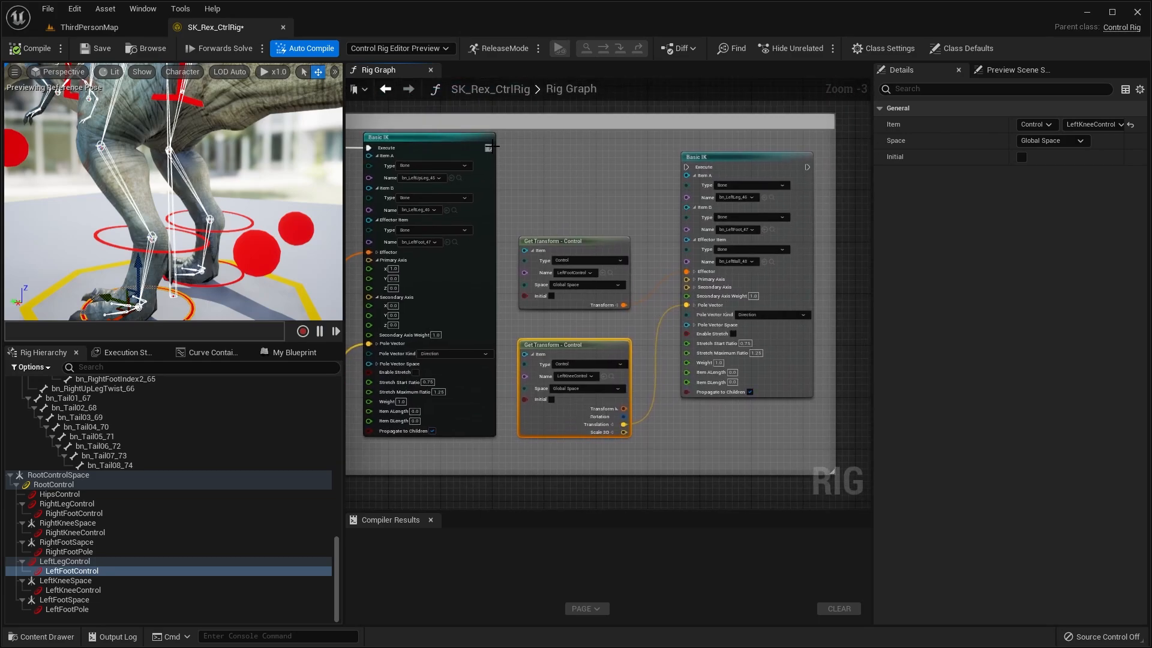
left_click_drag(675, 174, 685, 167)
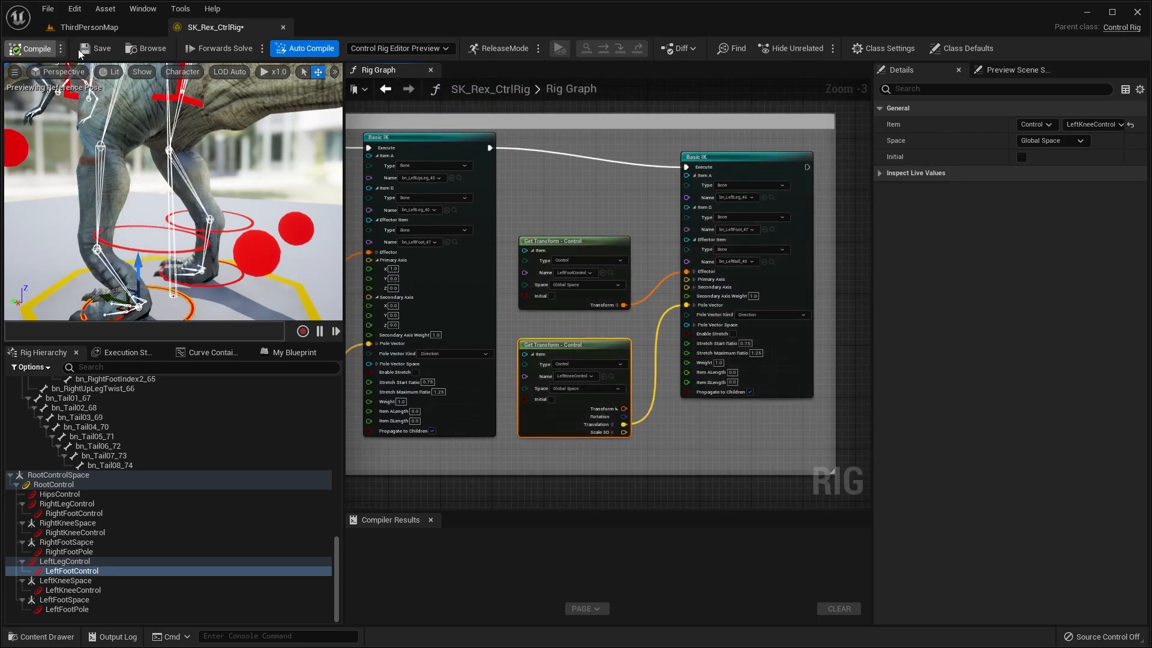
left_click(78, 49)
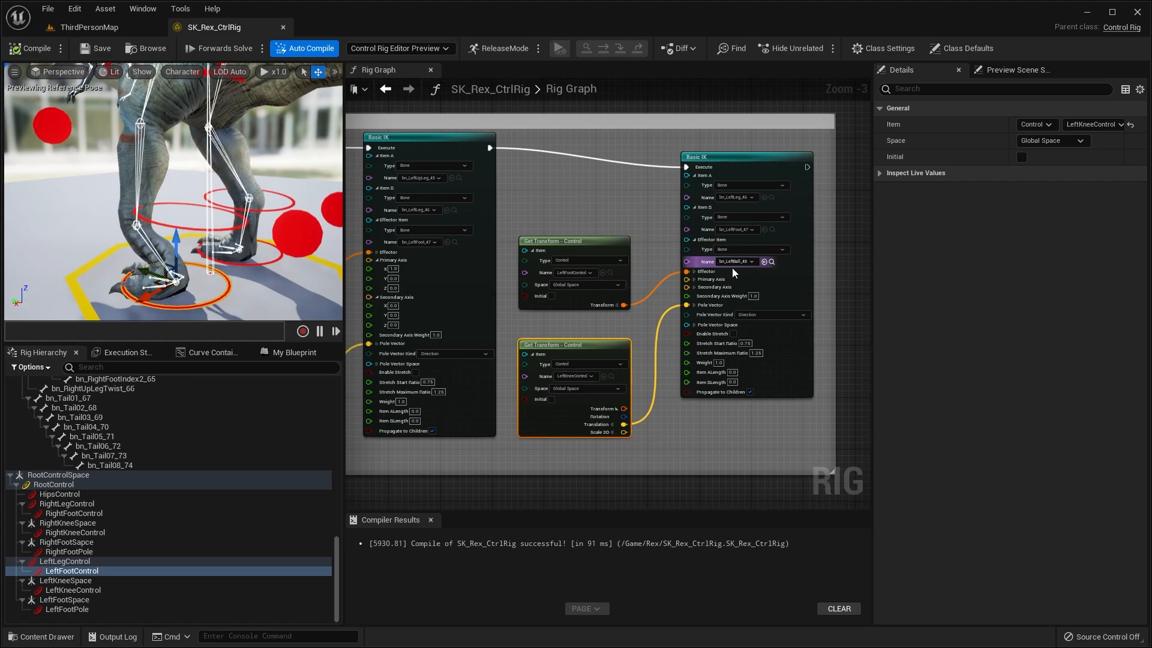
- Expand the second Basic IK's Primary and Secondary Axis values and set the Secondary Axis Y to 0
left_click(694, 280)
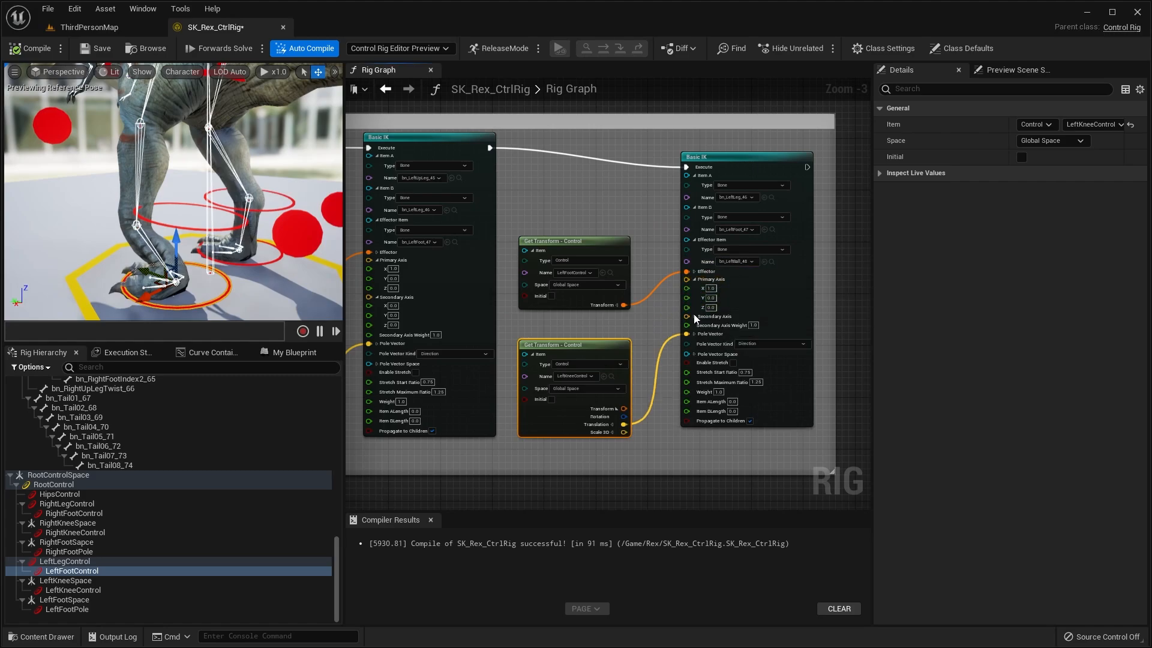
left_click(694, 317)
scroll(720, 288, "up", 3)
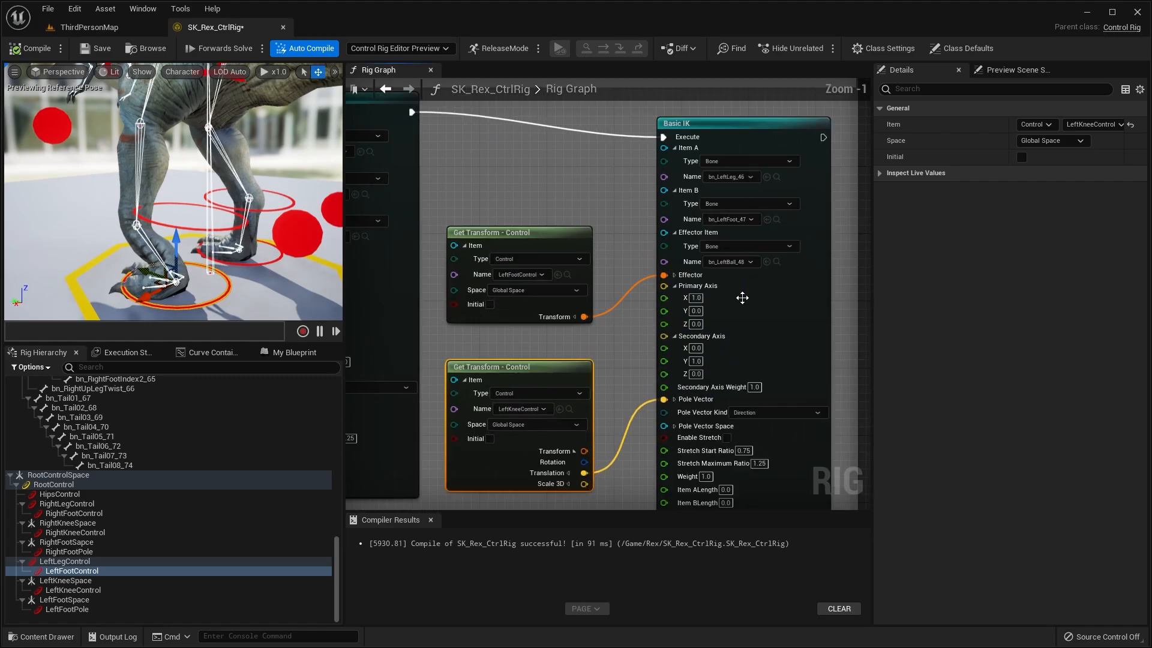
left_click(689, 365)
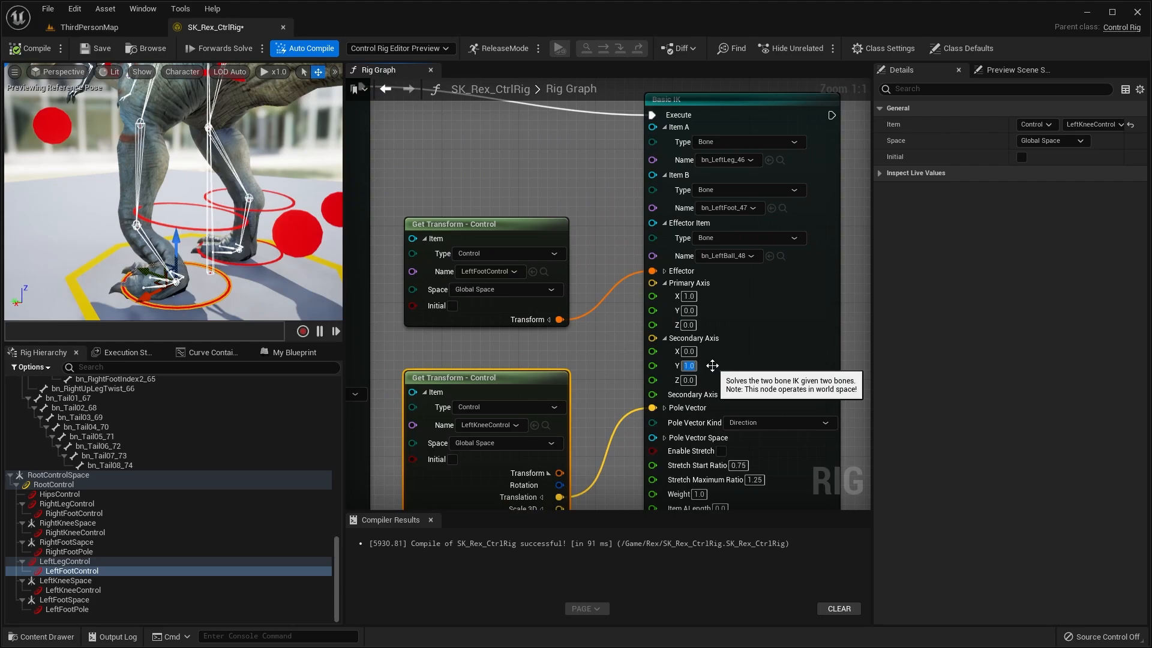
type("0")
key("Return")
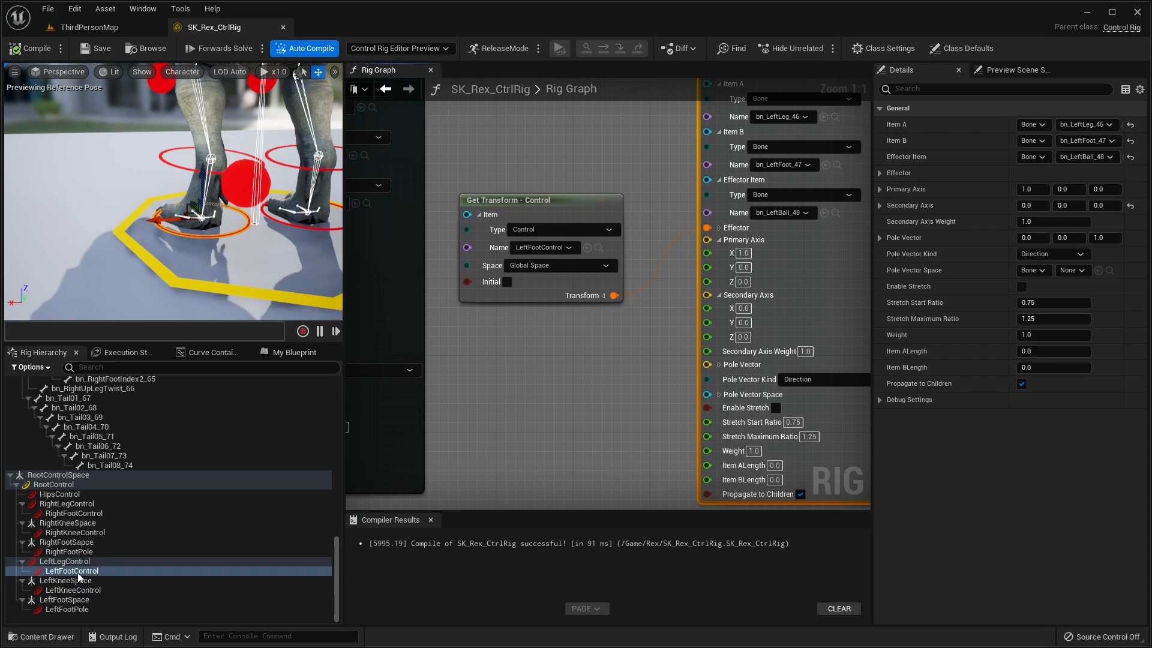
- Add a Get Transform node for LeftFootPole, connect its Translation to the second Basic IK's Pole Vector, and save
left_click(67, 610)
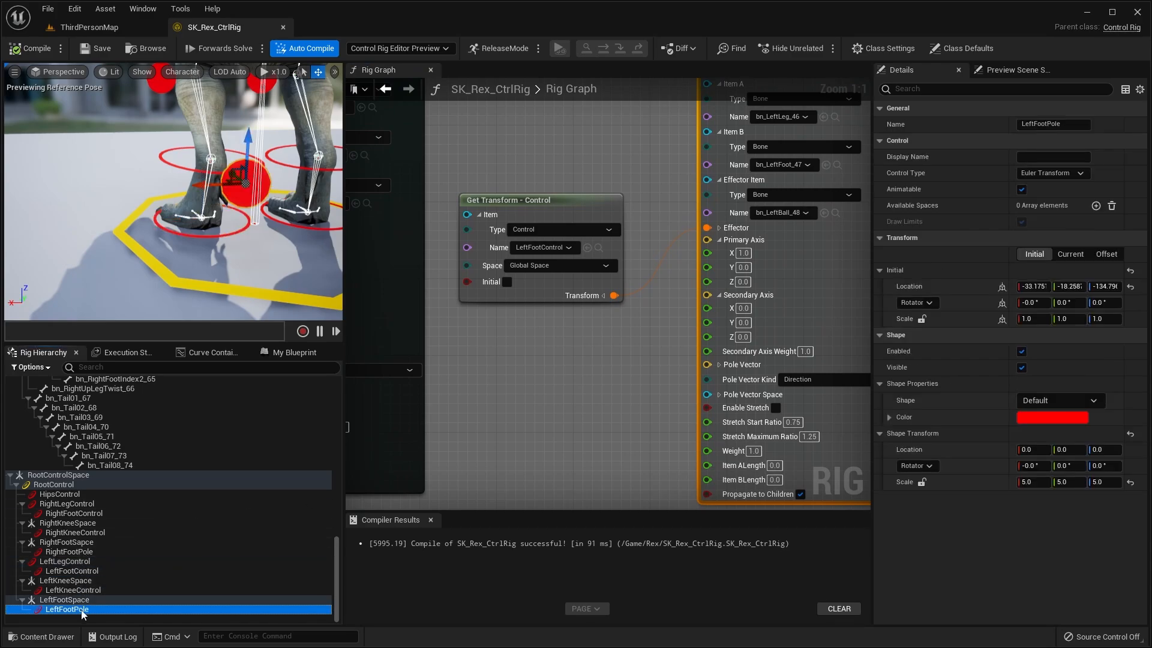
left_click_drag(83, 612, 458, 378)
left_click(507, 394)
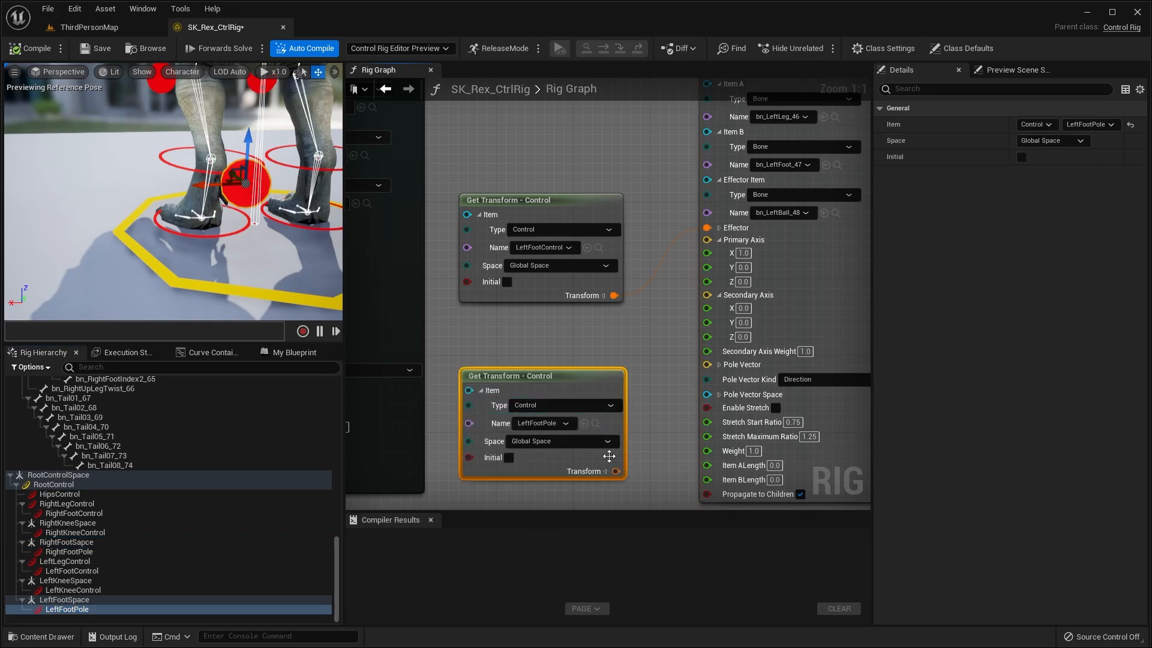
left_click(604, 470)
left_click_drag(616, 495, 714, 354)
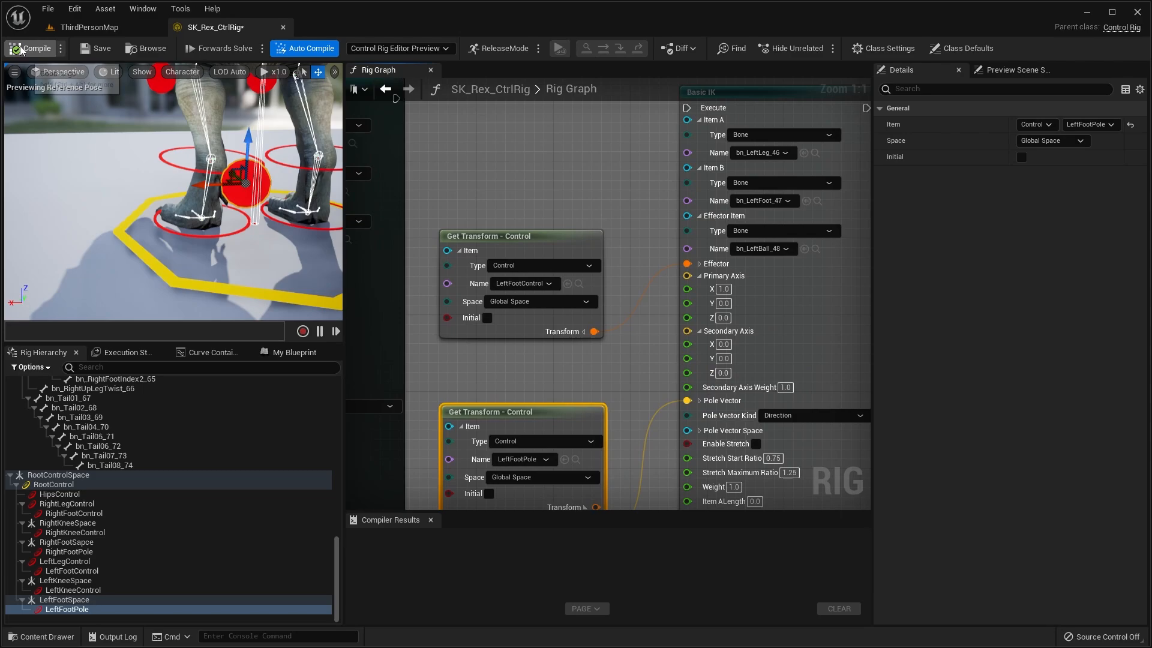
left_click(92, 48)
- Connect the first left-leg Basic IK's execution output to the second Basic IK's Execute, then compile and save
right_click_drag(722, 336, 697, 368)
left_click(699, 376)
left_click_drag(705, 392, 691, 371)
right_click_drag(438, 118, 474, 147)
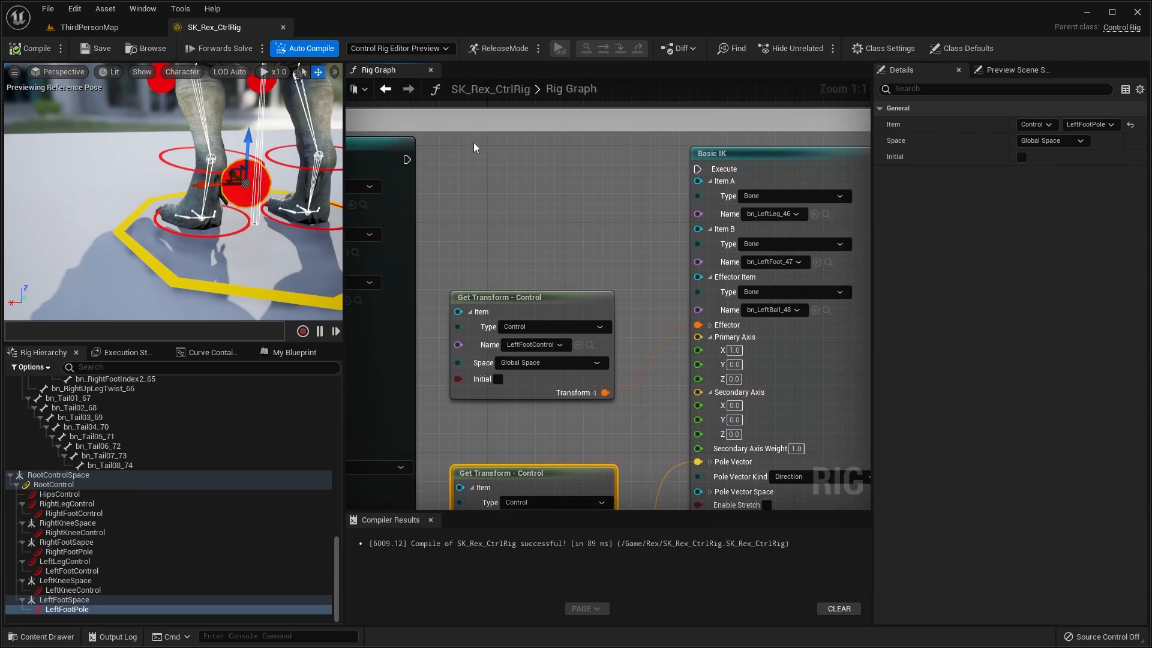
left_click_drag(407, 159, 698, 168)
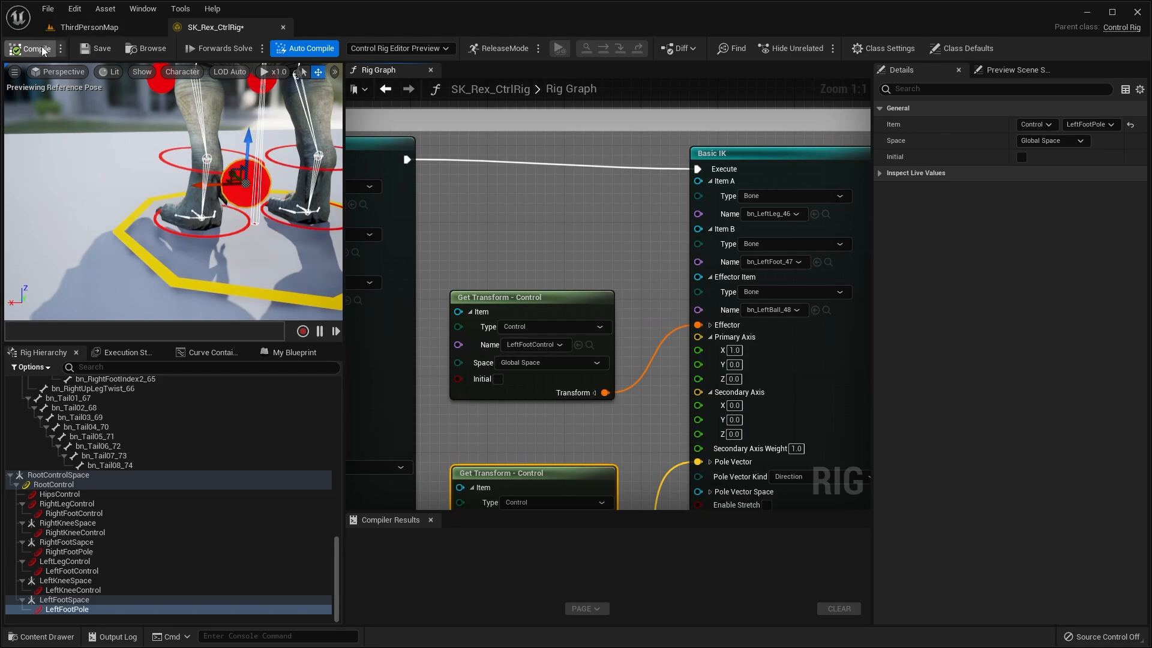
left_click(94, 51)
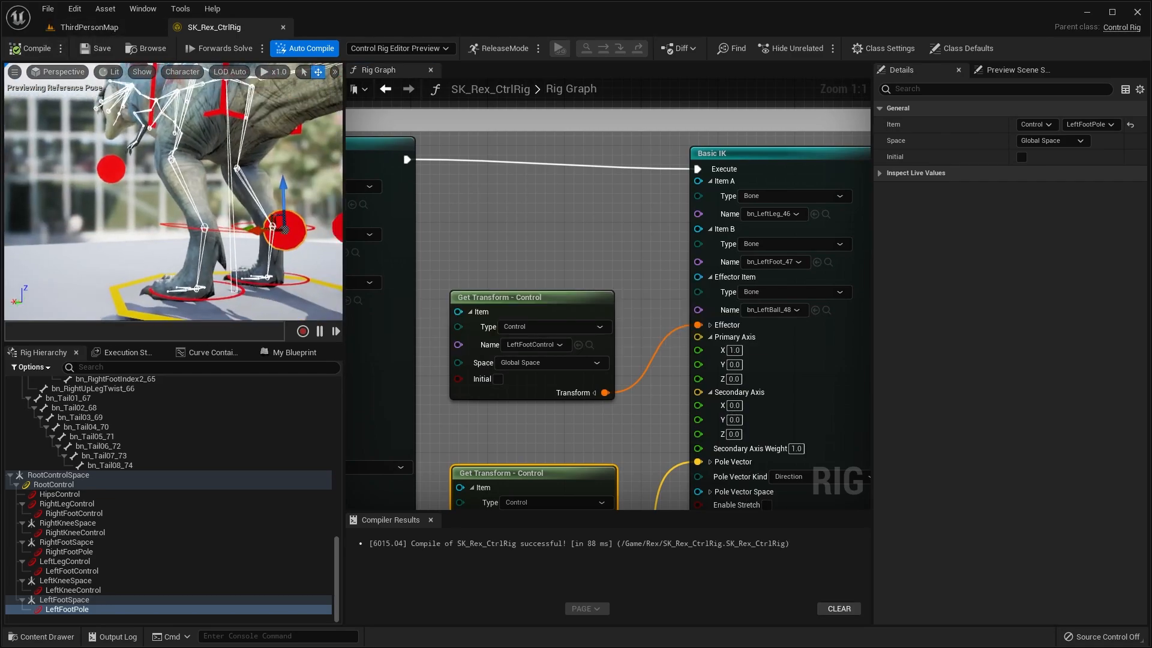
- Change the viewport's bone drawing option so the T-Rex's skeleton is hidden
right_click_drag(173, 192, 157, 132)
left_click(182, 71)
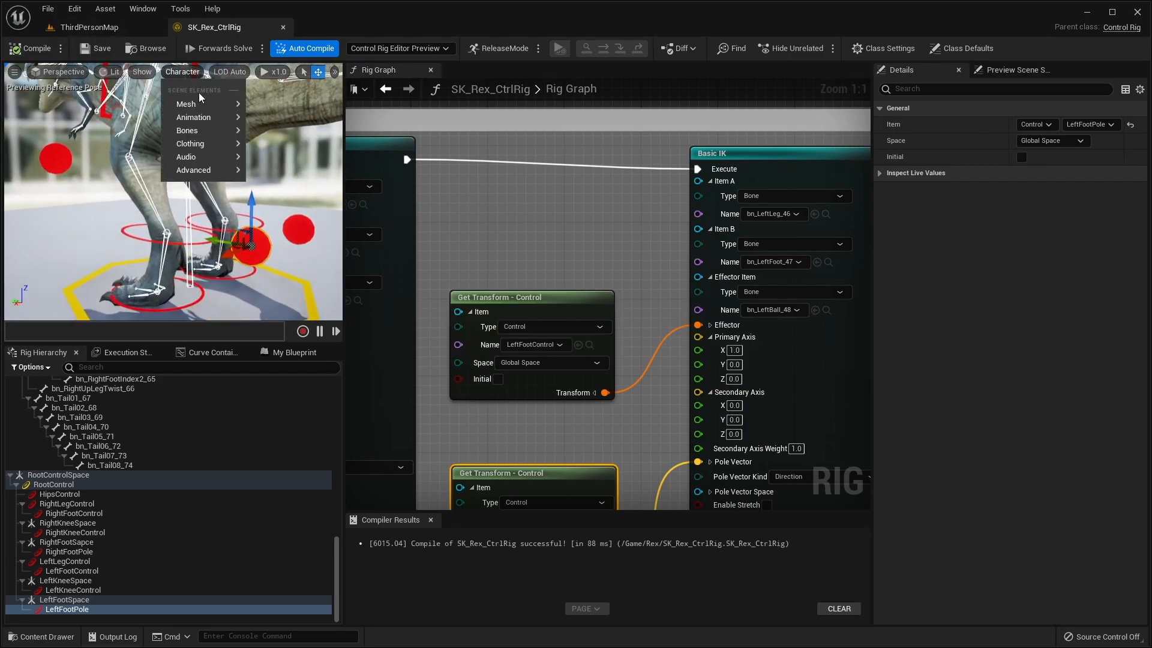
mouse_move(228, 138)
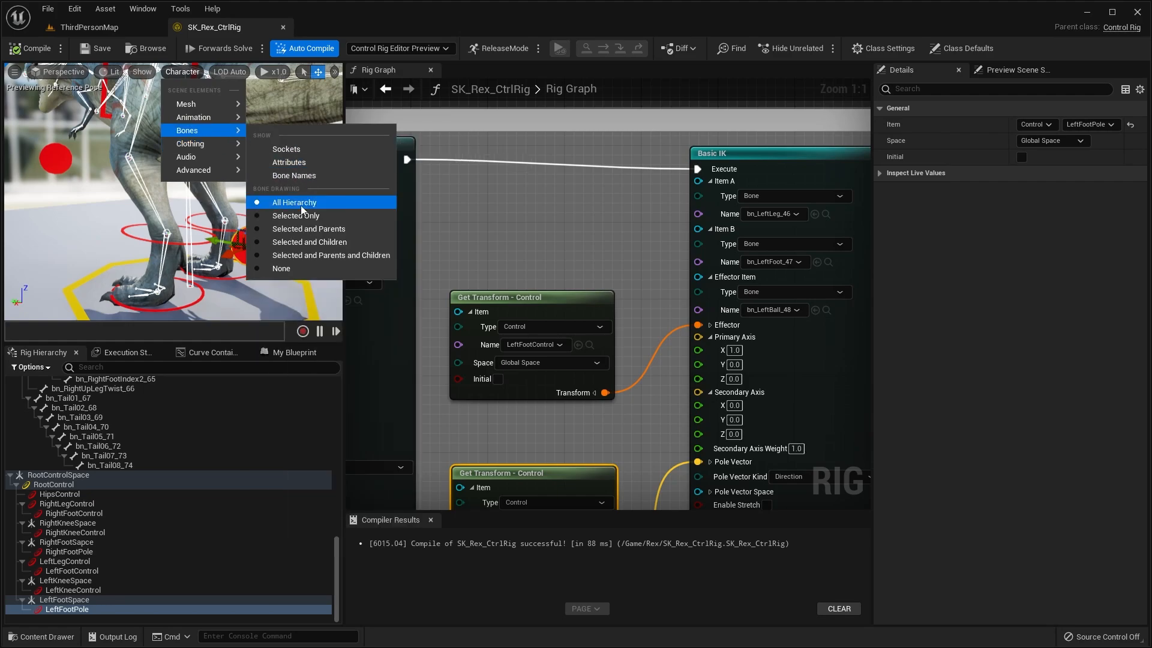
left_click(265, 228)
- Test the left leg by moving LeftLegControl and selecting LeftFootPole in the viewport, then compile and save the rig
right_click_drag(184, 264, 237, 261)
left_click(194, 292)
mouse_move(189, 225)
left_mouse_down()
mouse_move(190, 192)
mouse_move(189, 223)
left_mouse_up()
left_click(194, 220)
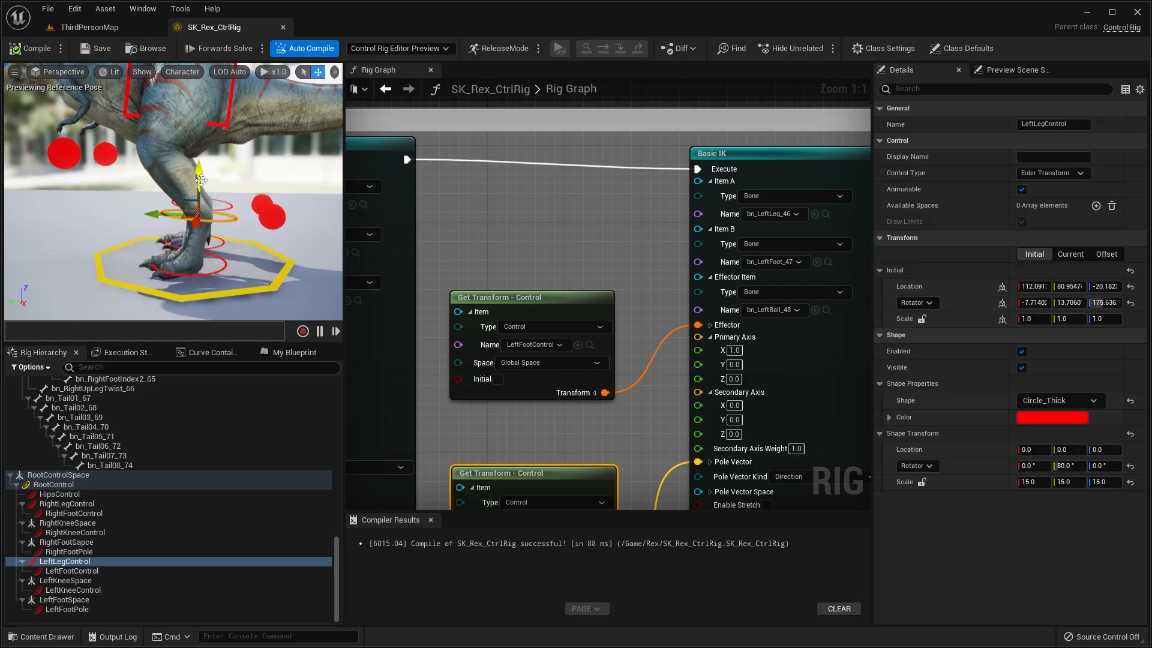
left_click_drag(199, 179, 333, 173)
left_click(270, 219)
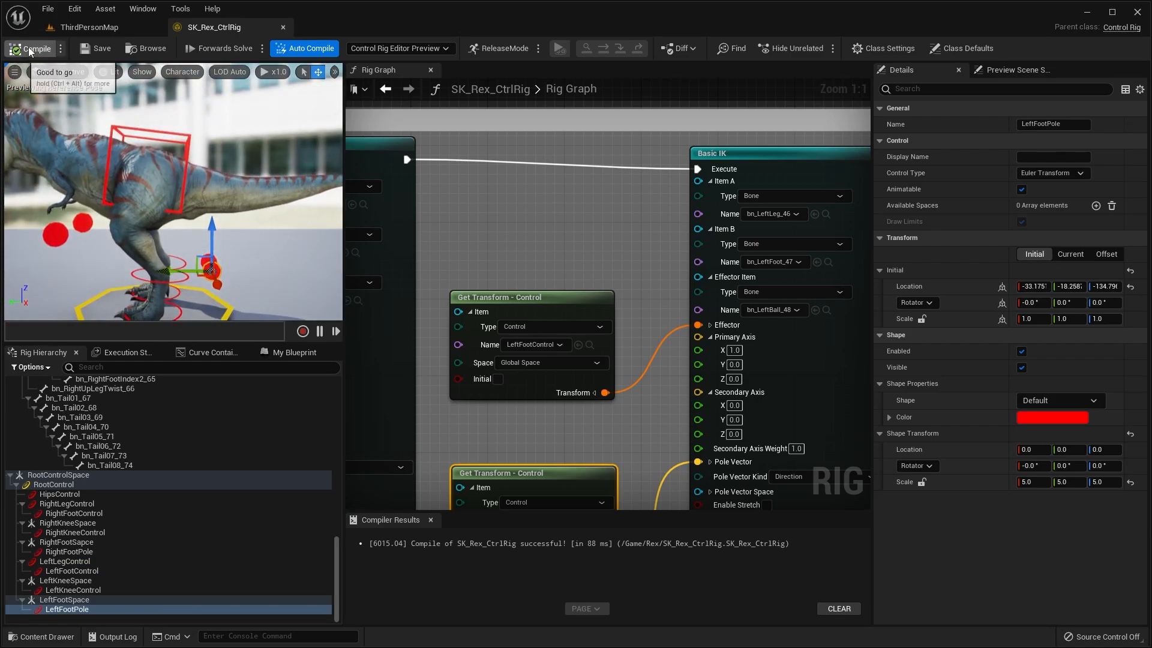
key("ctrl+s")
- Examine the Left Leg Controls node chain, its link from the right-leg nodes, and the rigged legs in the viewport
scroll(494, 195, "down", 4)
scroll(466, 210, "down", 1)
right_click_drag(466, 210, 648, 218)
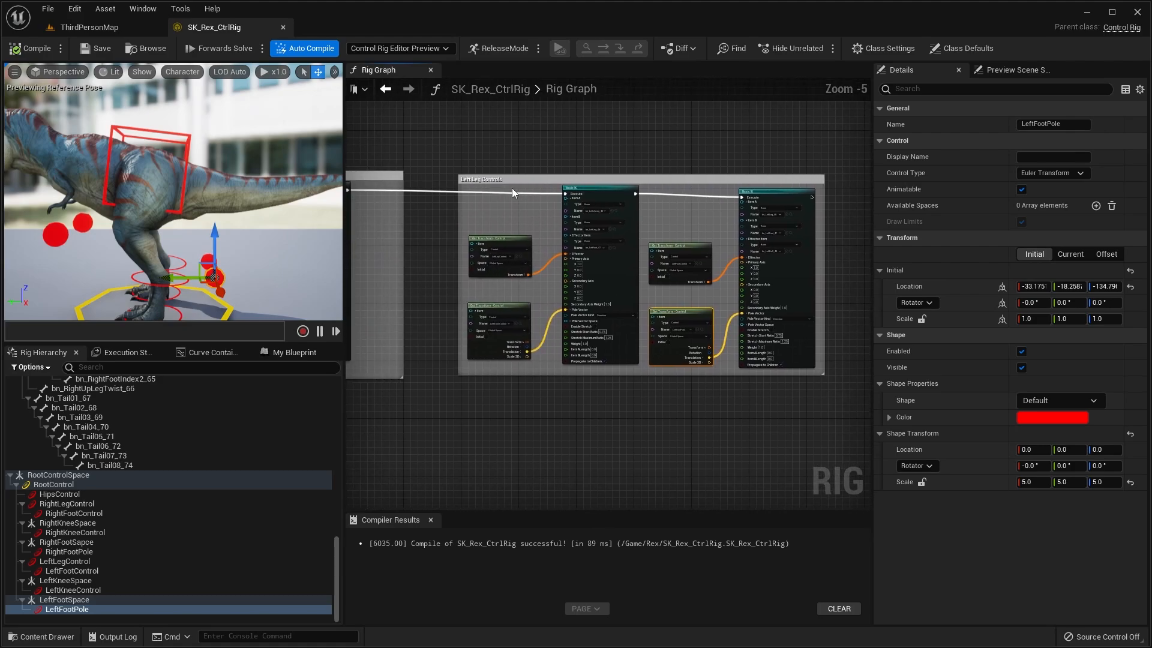
scroll(713, 211, "down", 2)
right_click_drag(513, 194, 470, 193)
scroll(509, 195, "up", 3)
right_click_drag(660, 206, 541, 206)
left_click_drag(248, 264, 330, 288, "alt")
mouse_move(216, 291)
left_mouse_down("alt")
mouse_move(180, 258)
mouse_move(108, 252)
mouse_move(240, 282)
mouse_move(216, 291)
left_mouse_up("alt")
left_click(216, 291)
left_click(216, 291)
- Select HipsControl on the T-Rex and examine the two Basic IK stages in the Right Leg Controls comment
left_click(201, 176)
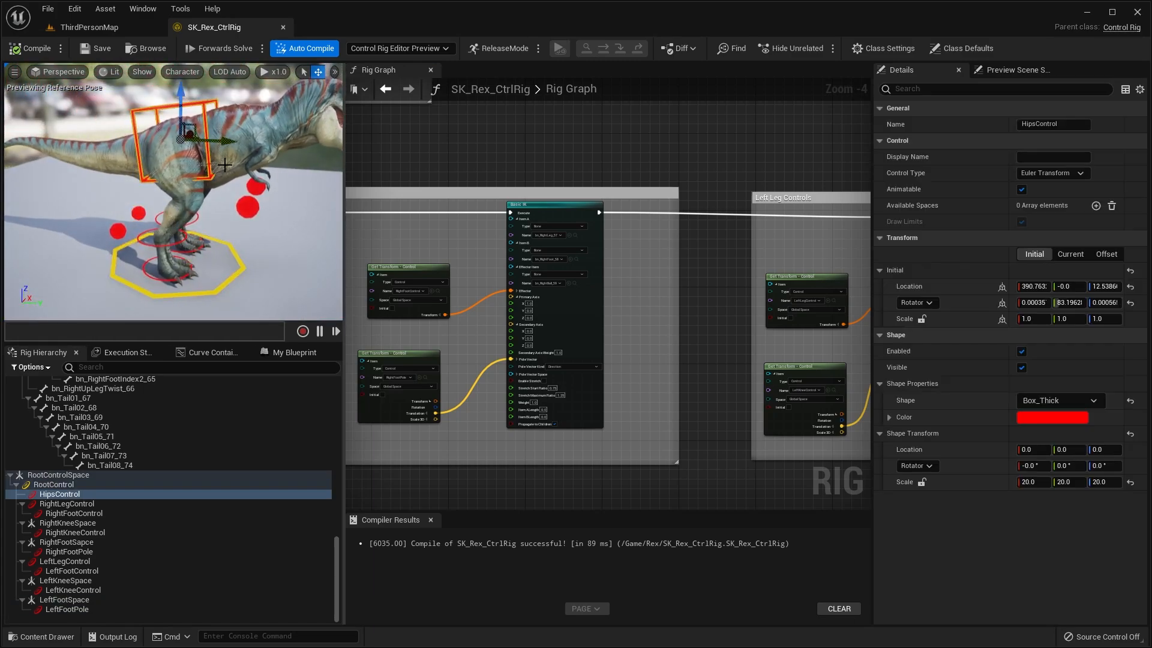
scroll(238, 146, "down", 2)
mouse_move(238, 145)
right_mouse_down()
mouse_move(238, 123)
mouse_move(235, 147)
right_mouse_up()
scroll(599, 237, "down", 3)
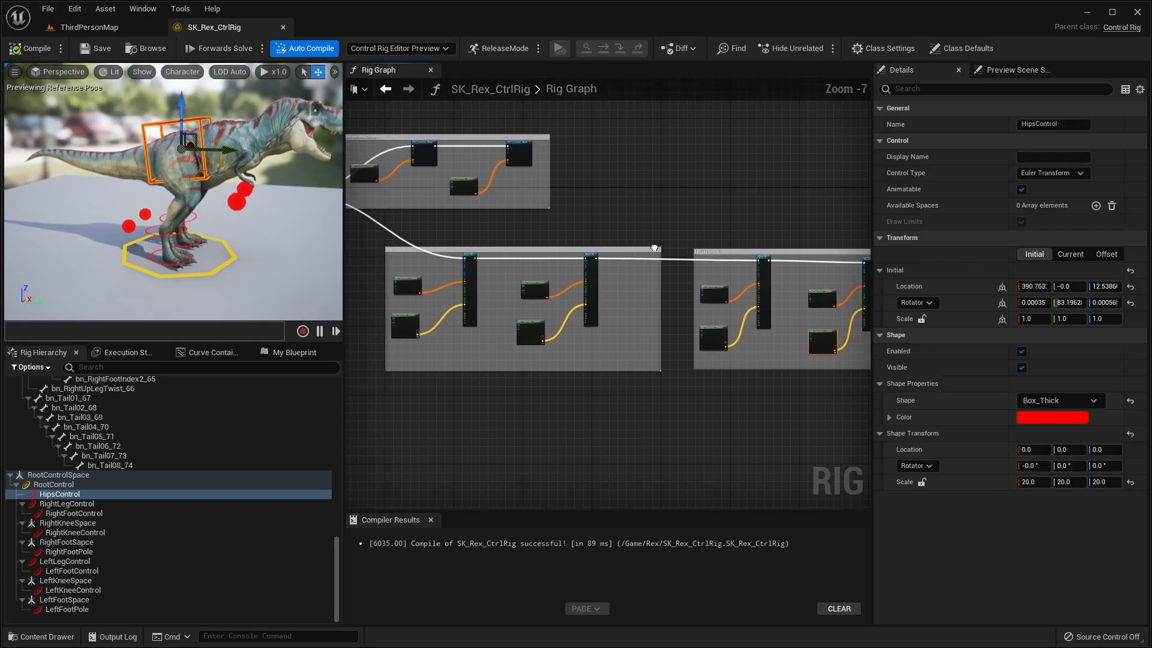
scroll(603, 247, "up", 3)
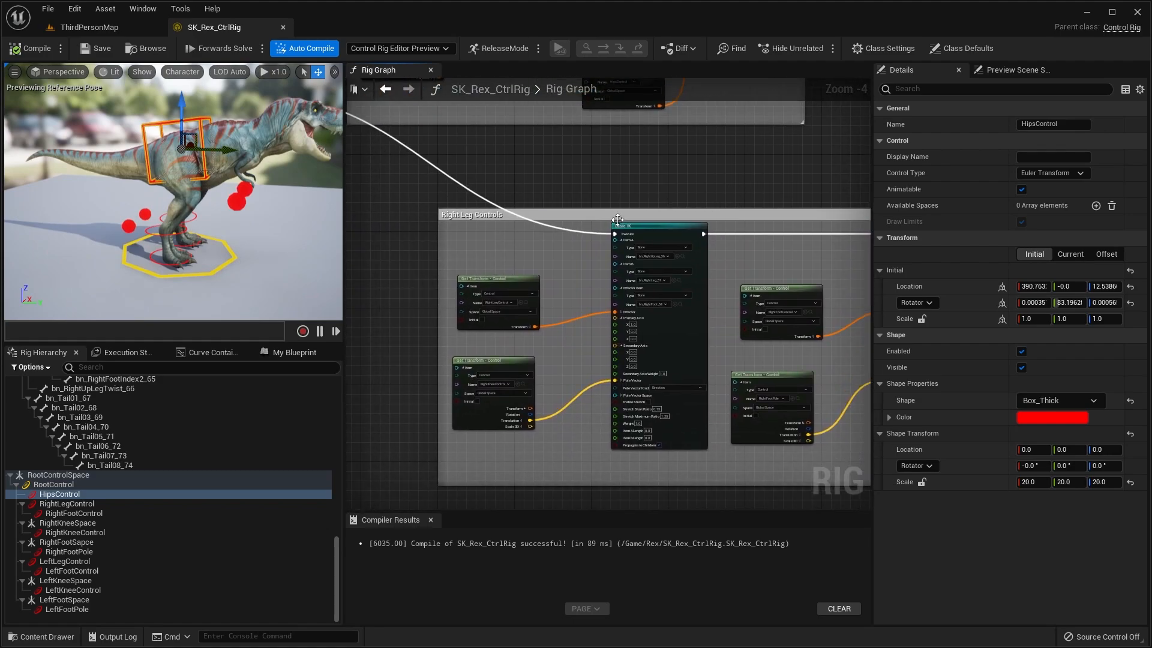
right_click_drag(240, 150, 259, 130)
scroll(725, 219, "down", 2)
right_click_drag(725, 219, 591, 236)
scroll(574, 236, "up", 1)
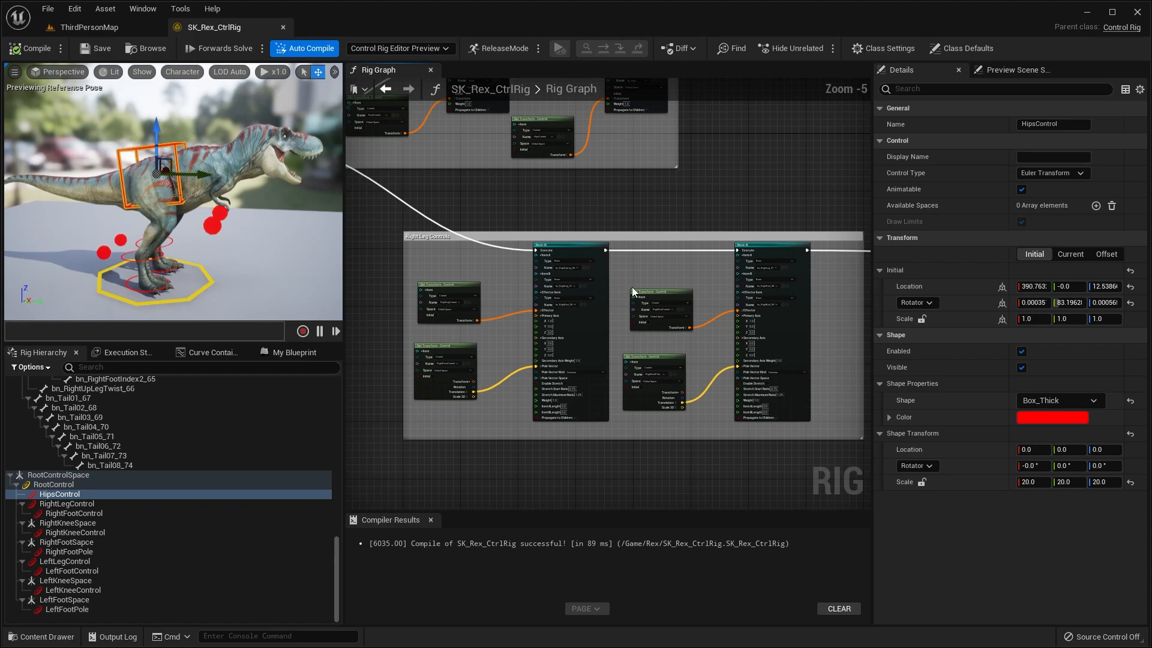
scroll(632, 287, "up", 2)
right_click_drag(179, 188, 182, 105)
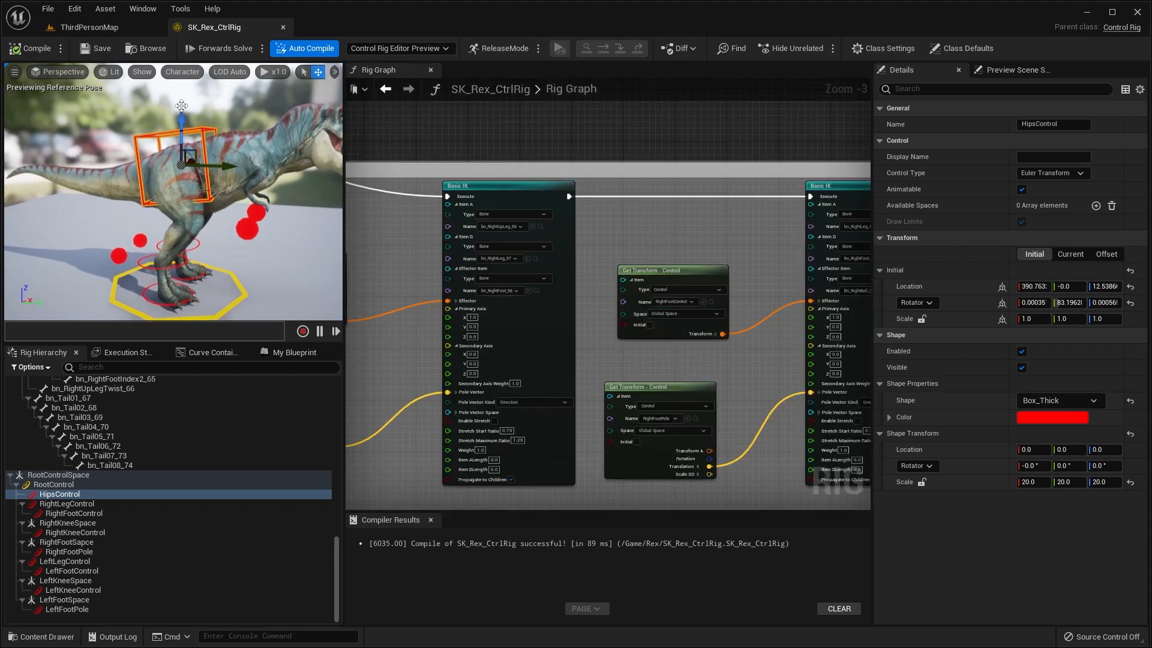
- Test the leg IK by lowering and raising HipsControl on the T-Rex, and recompile the rig
left_click_drag(181, 115, 173, 162)
right_click_drag(190, 151, 123, 151)
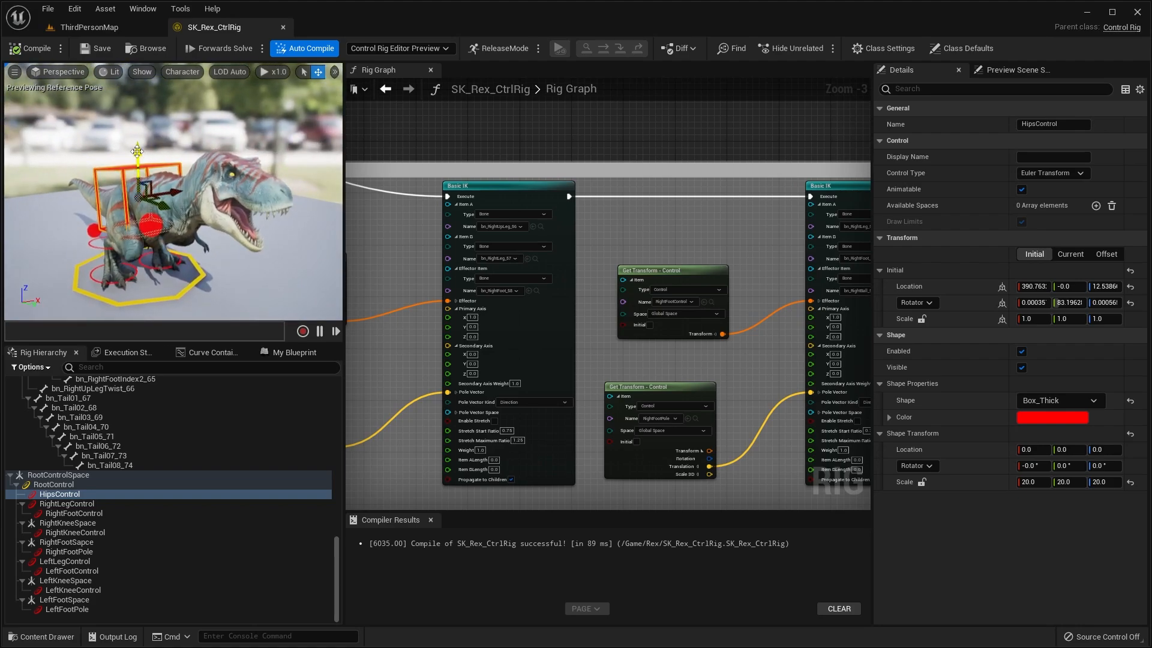
mouse_move(136, 154)
left_mouse_down()
mouse_move(136, 102)
mouse_move(137, 147)
left_mouse_up()
right_click_drag(137, 147, 156, 147)
right_click_drag(156, 147, 180, 147)
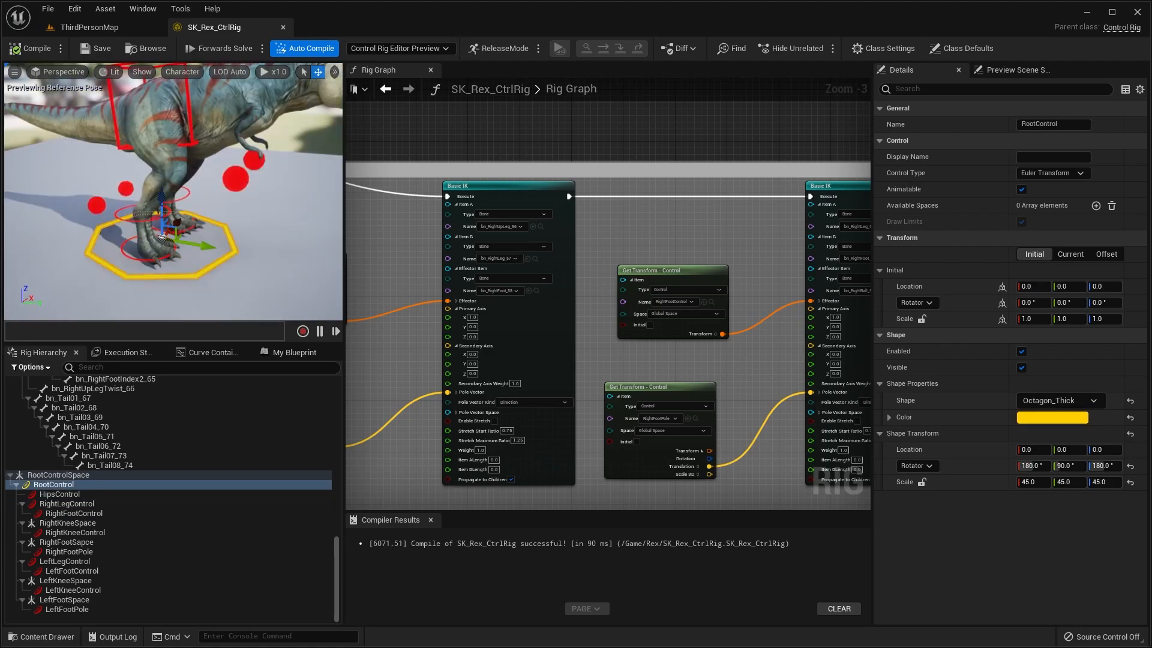
- Test the whole rig by moving RootControl vertically and along the ground, then compile and save the rig
right_click_drag(185, 246, 185, 222)
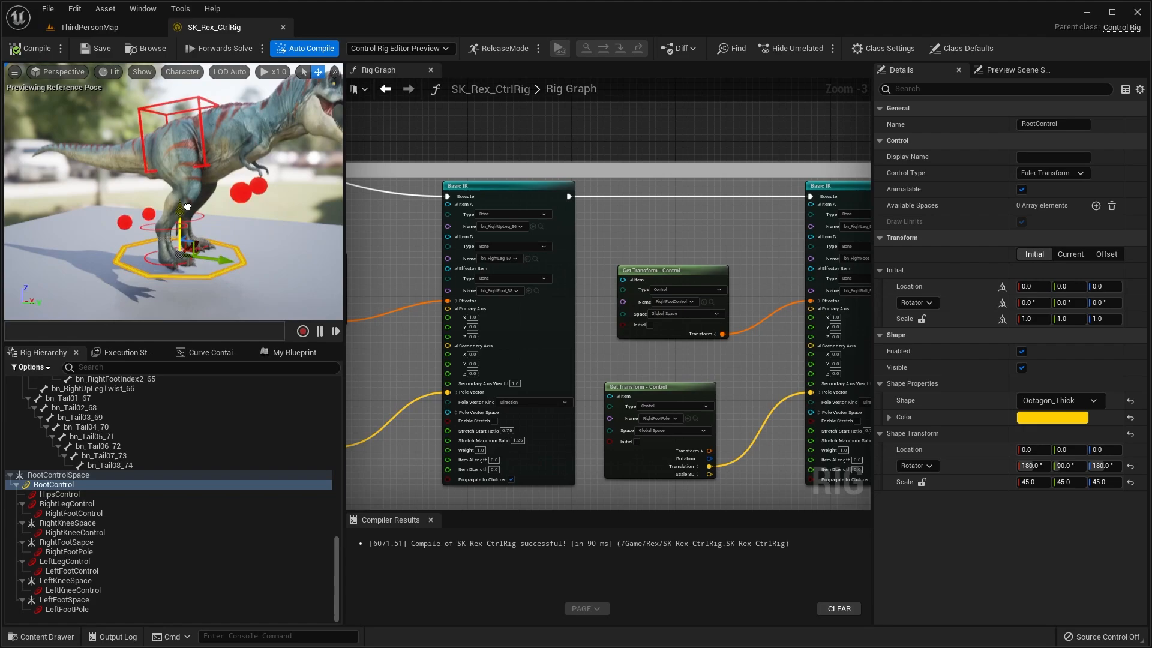
right_click_drag(185, 246, 213, 204)
left_click_drag(213, 207, 272, 213)
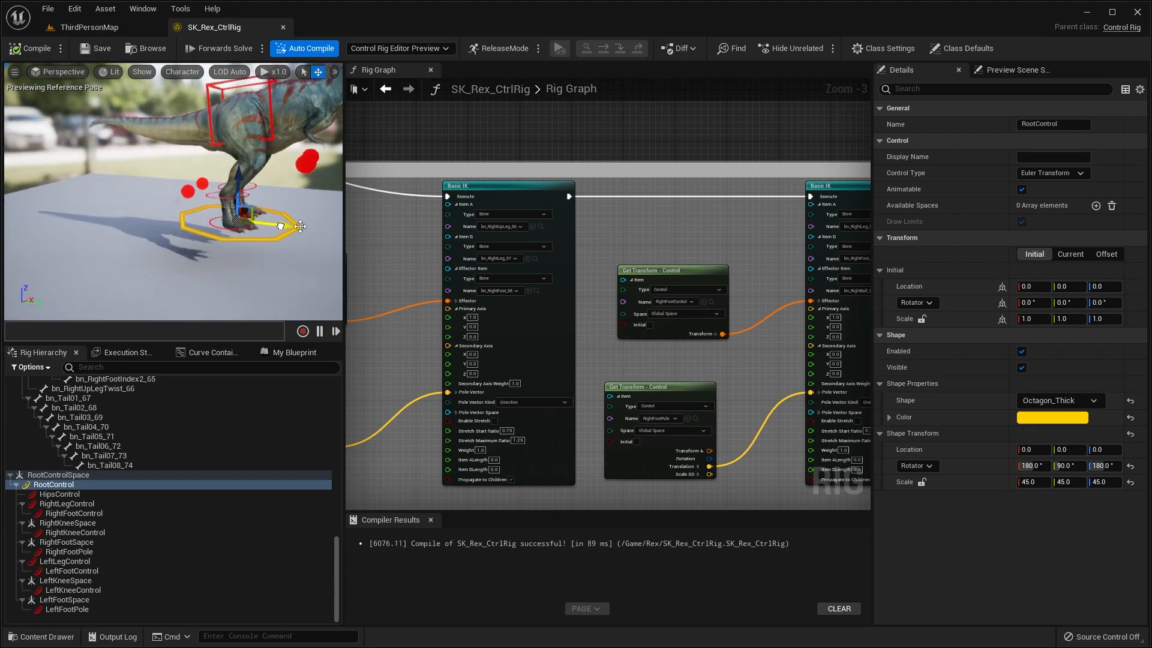
left_click(90, 48)
right_click_drag(236, 153, 270, 147)
right_click_drag(207, 168, 108, 195)
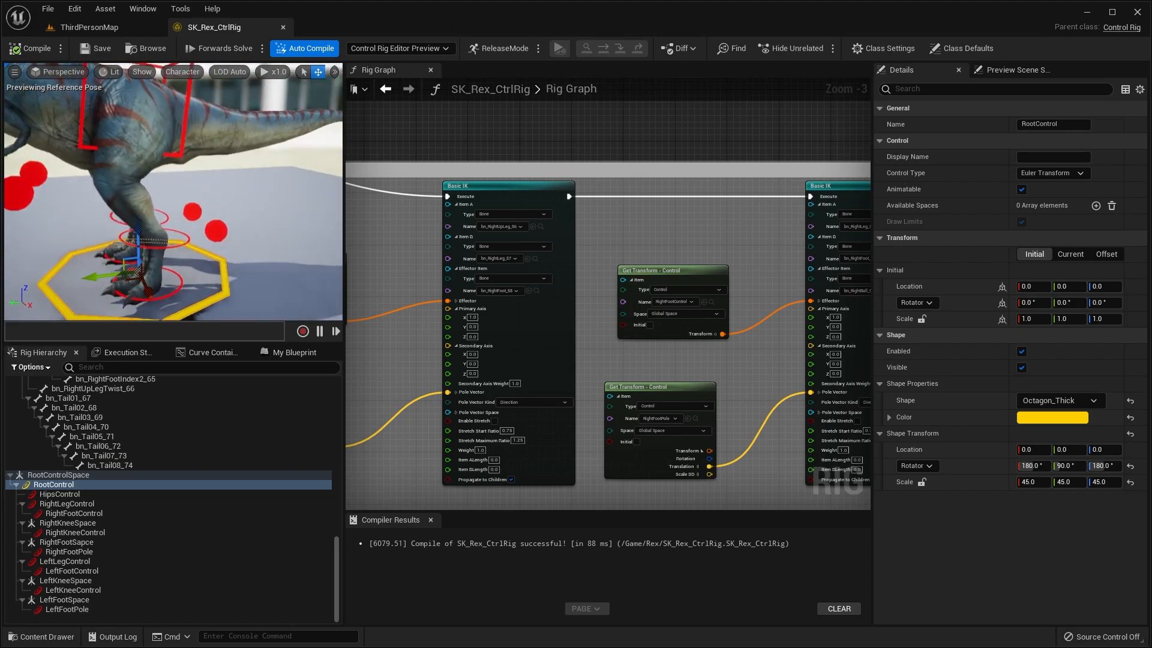
- Change the viewport's bone drawing option so the T-Rex's full skeleton is displayed over the mesh
right_click_drag(540, 225, 557, 227)
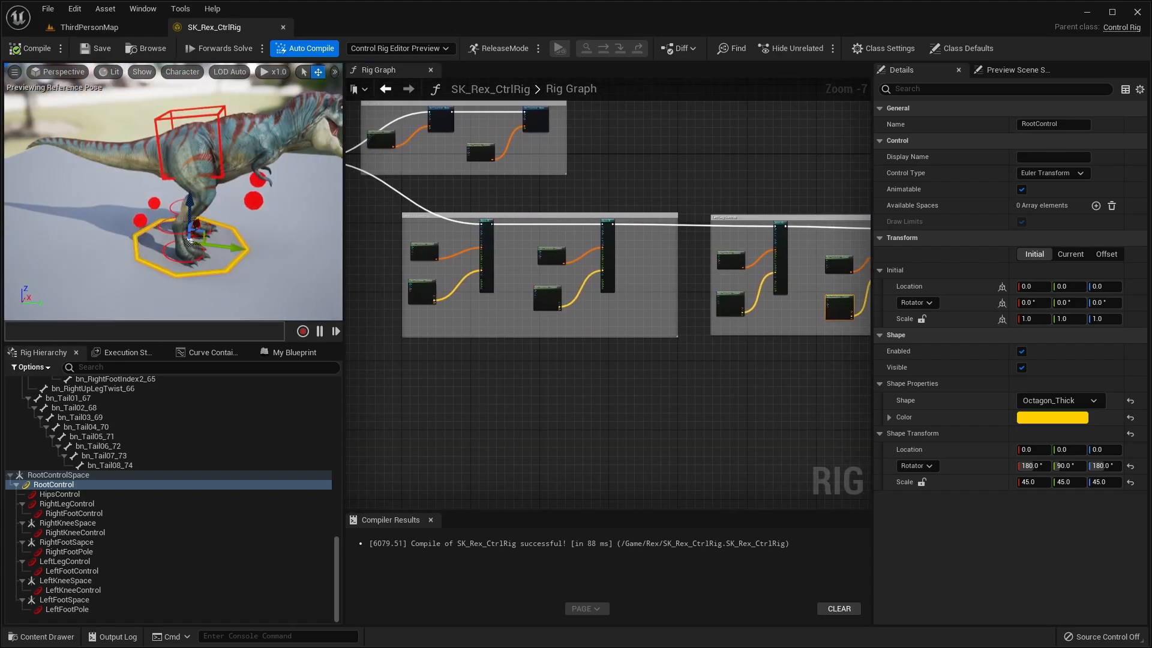
right_click_drag(248, 171, 276, 174)
right_click_drag(371, 314, 483, 316)
scroll(489, 315, "up", 2)
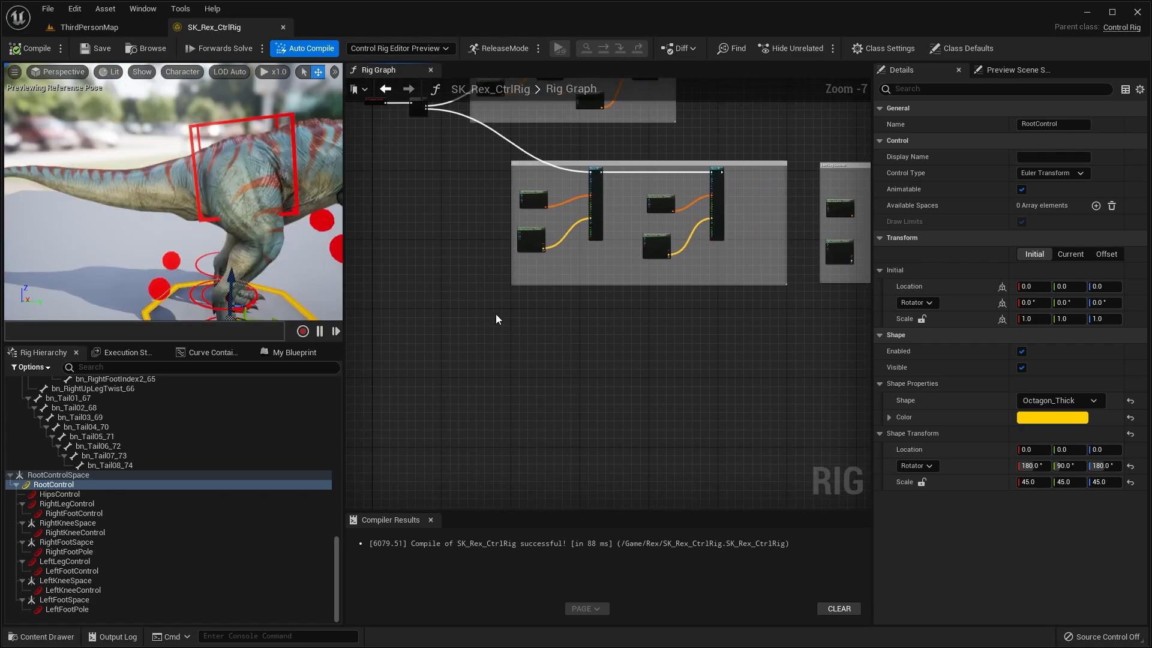
left_click(142, 71)
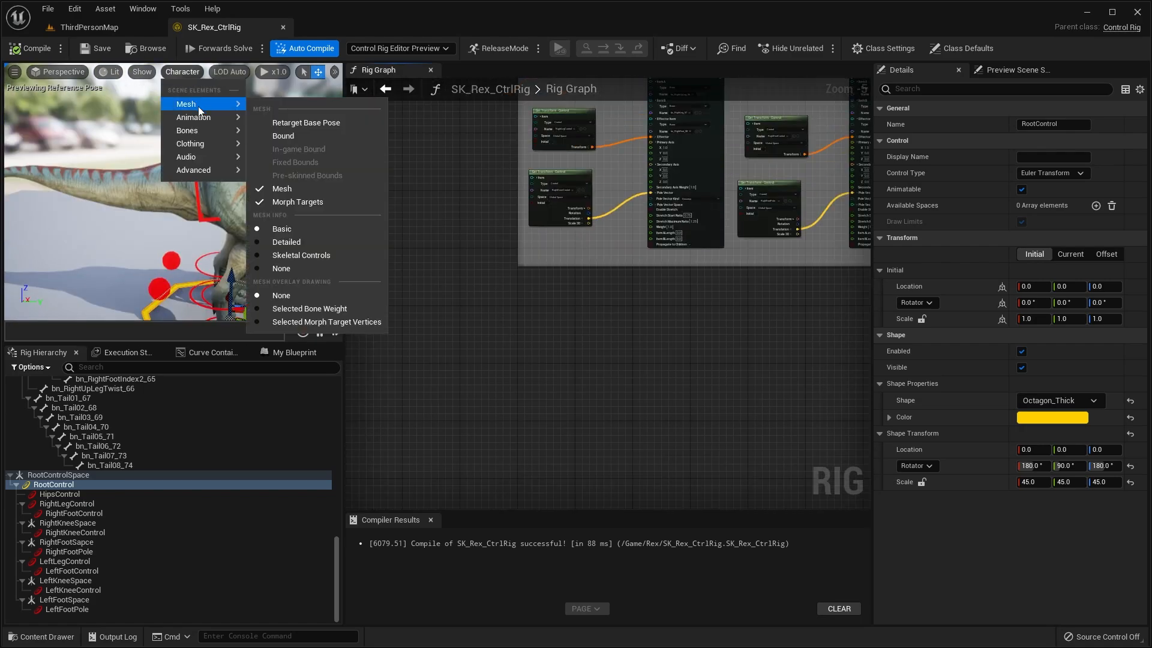
mouse_move(199, 130)
left_click(303, 198)
- Add a new null under the bone bn_Tail02_68 and name it TailControlSpace
right_click_drag(257, 187, 202, 224)
left_click(233, 194)
right_click(104, 407)
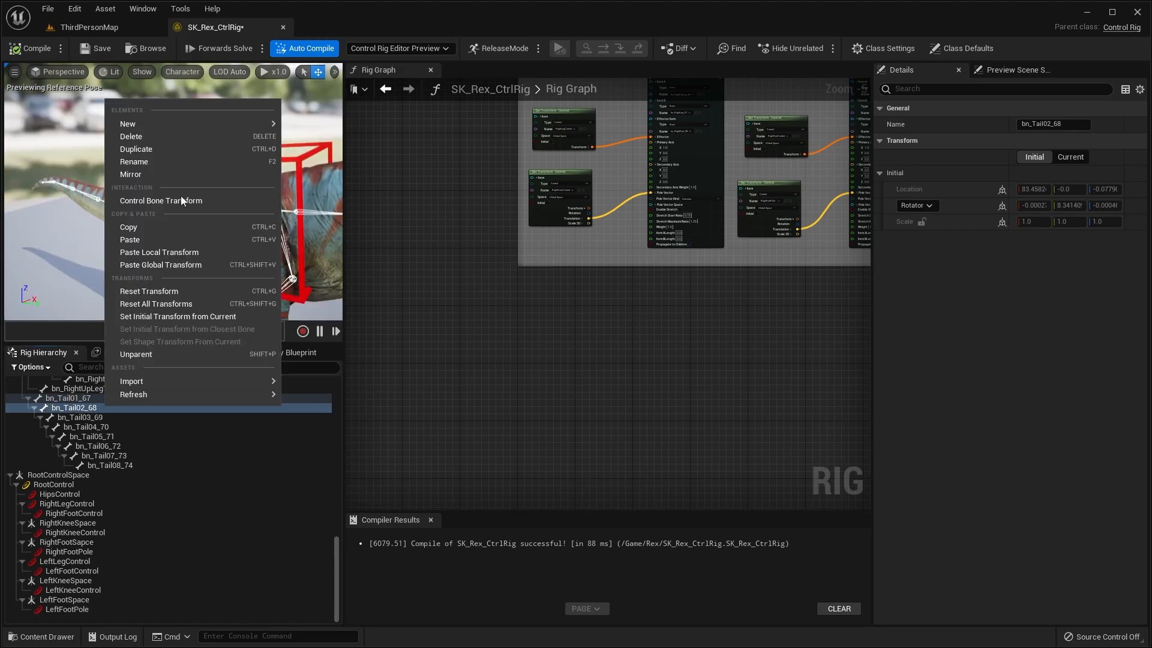
mouse_move(171, 127)
left_click(330, 153)
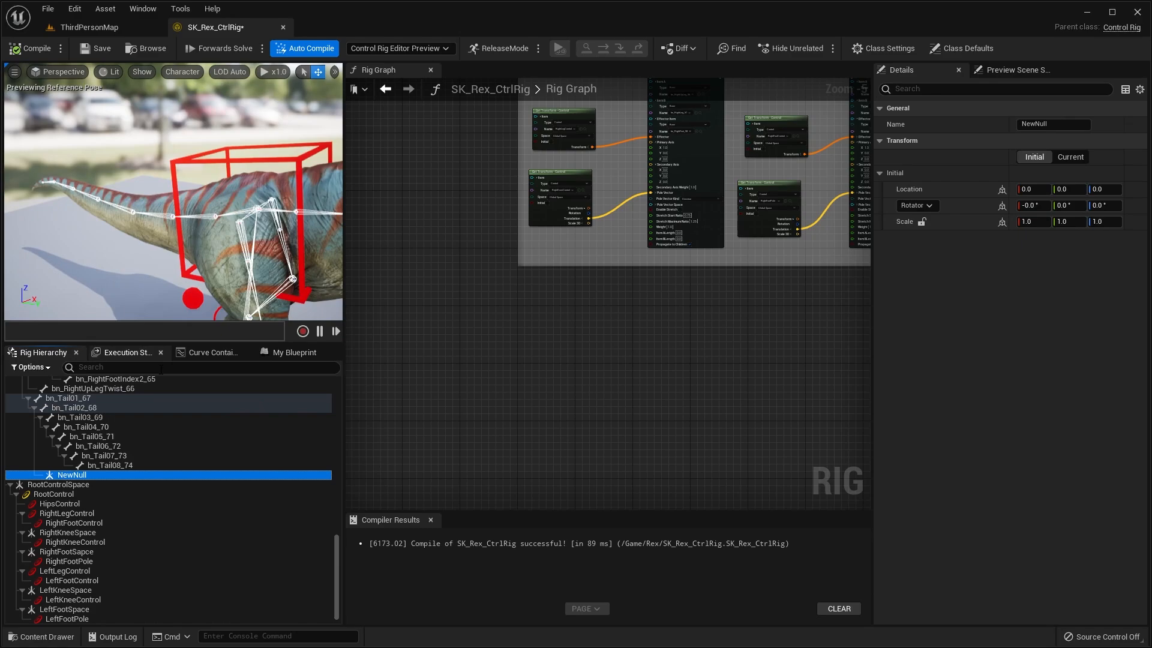
right_click(92, 470)
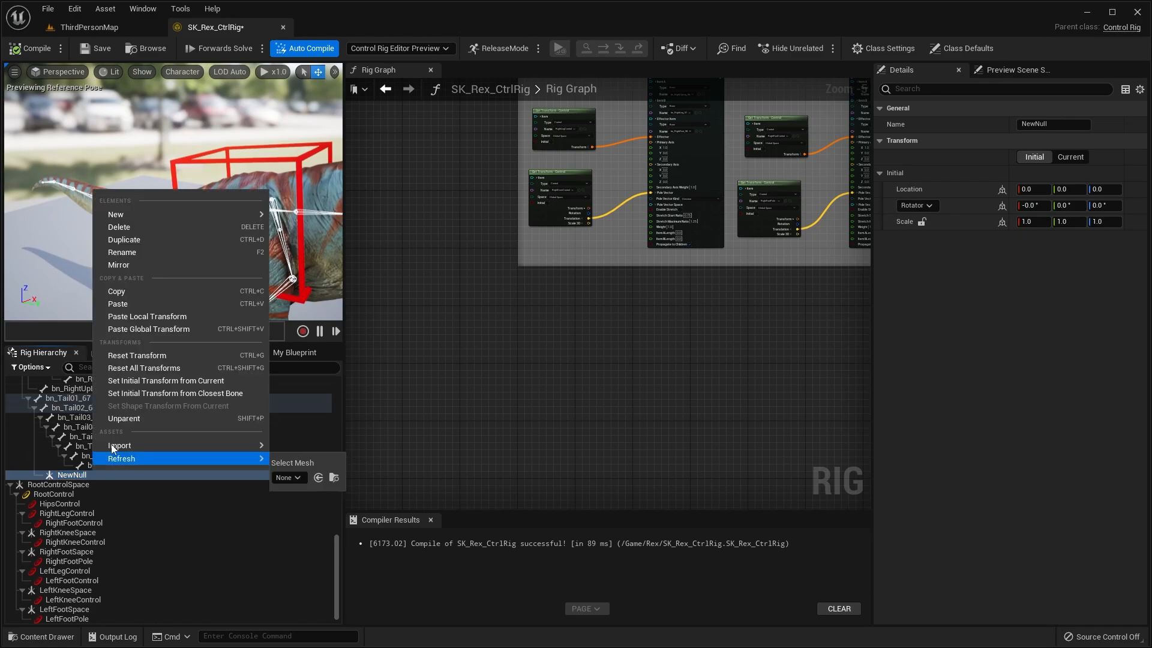
left_click(149, 252)
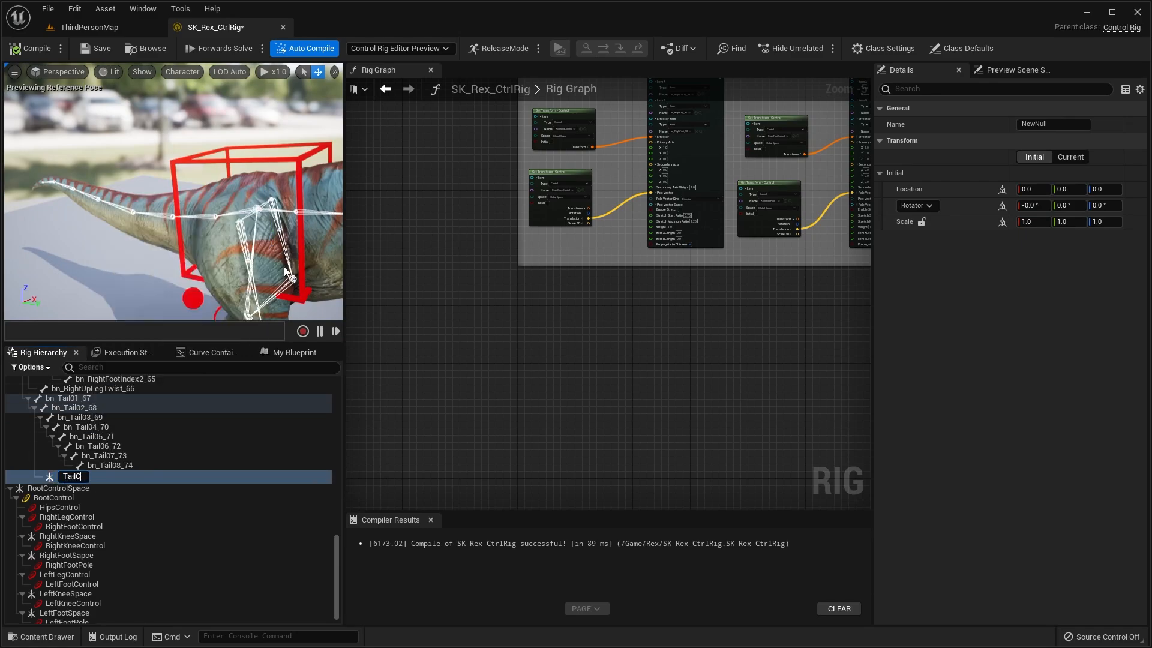
type("TailControlSpace")
key("Return")
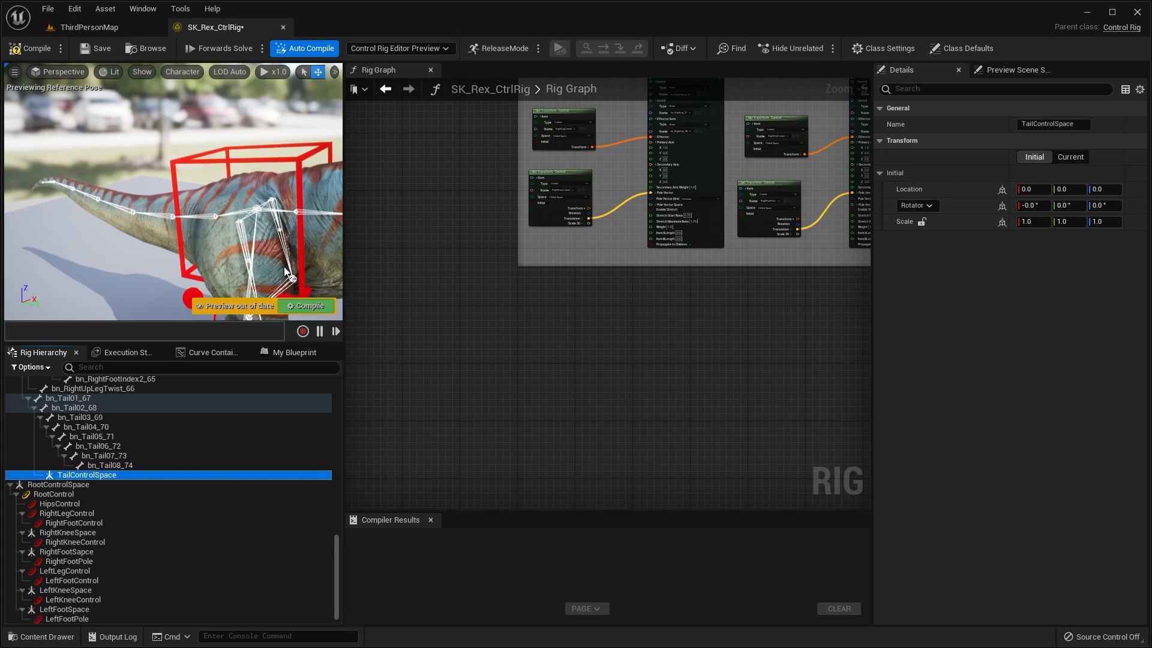
- Add a new control under TailControlSpace and name it TailControl
right_click(102, 475)
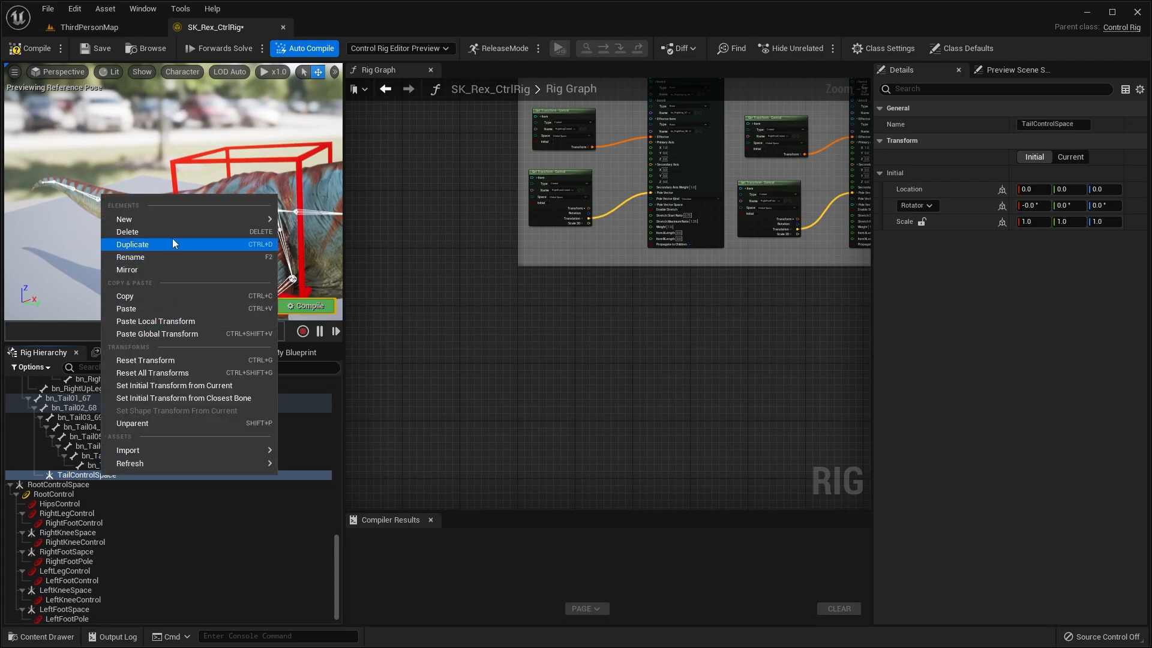
mouse_move(181, 221)
left_click(344, 227)
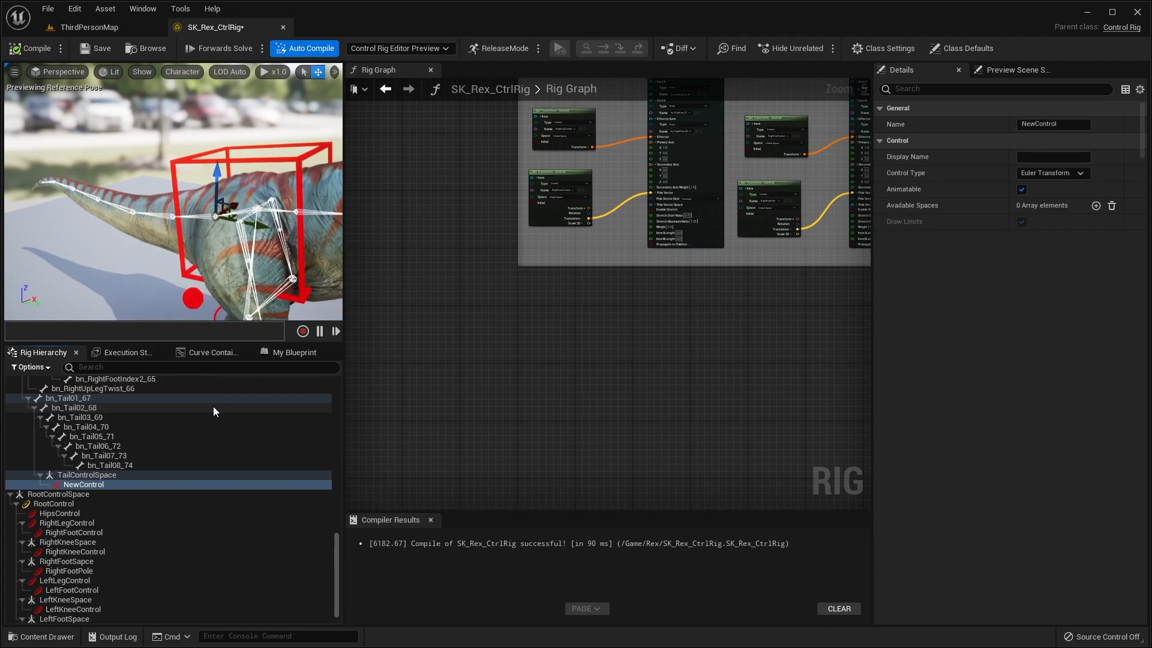
right_click(102, 486)
left_click(156, 237)
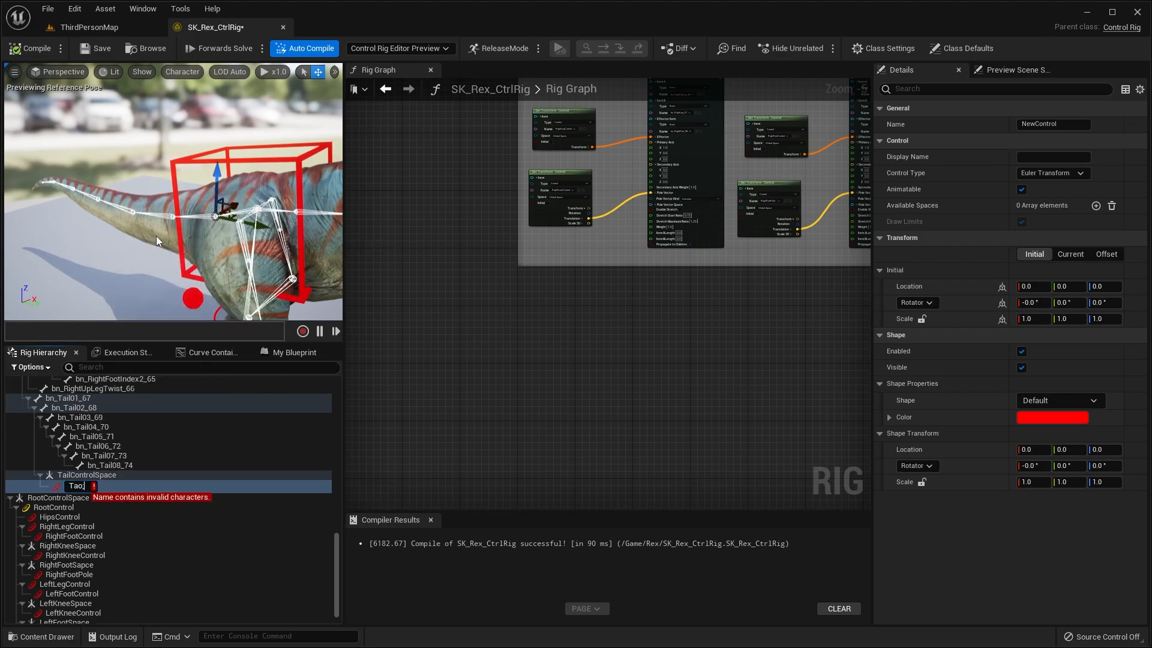
type("TailControl")
key("Return")
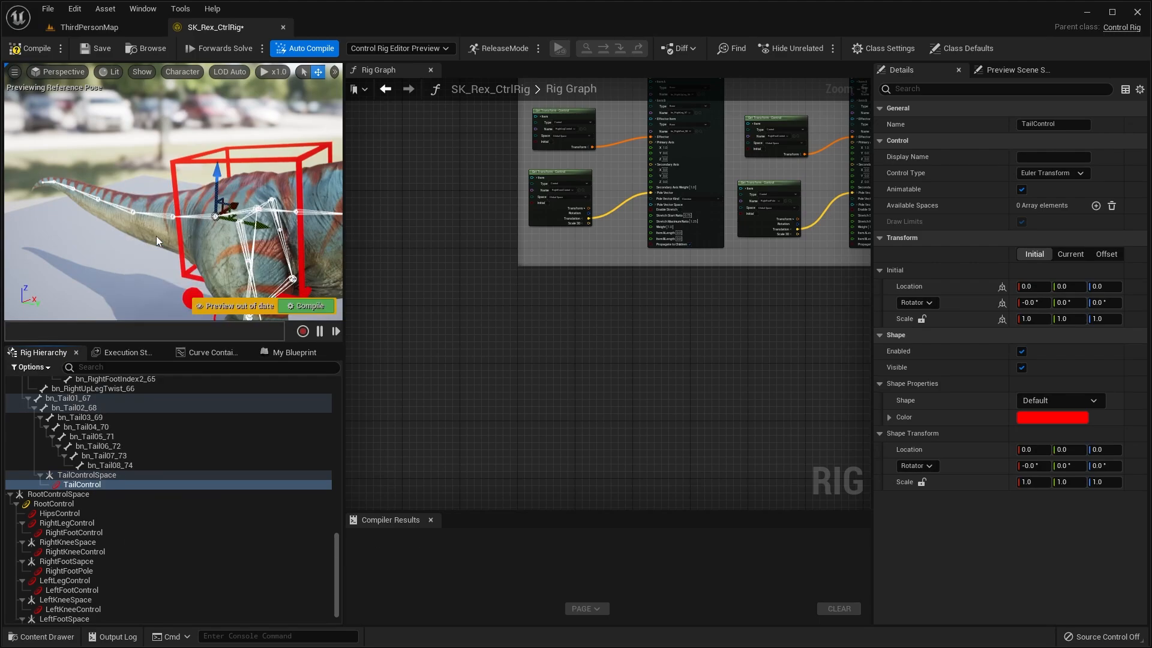
- Give TailControl the HalfCircle_Thick shape and set its shape scale to 30 on all three axes
left_click_drag(204, 198, 237, 180, "alt")
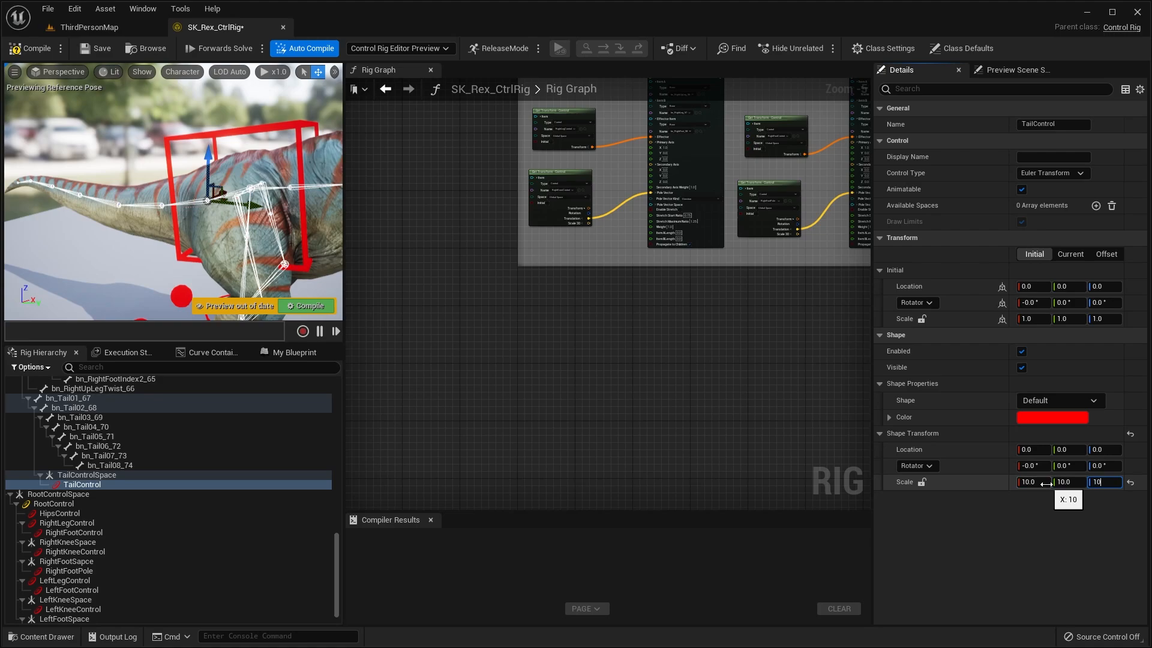
left_click(1064, 400)
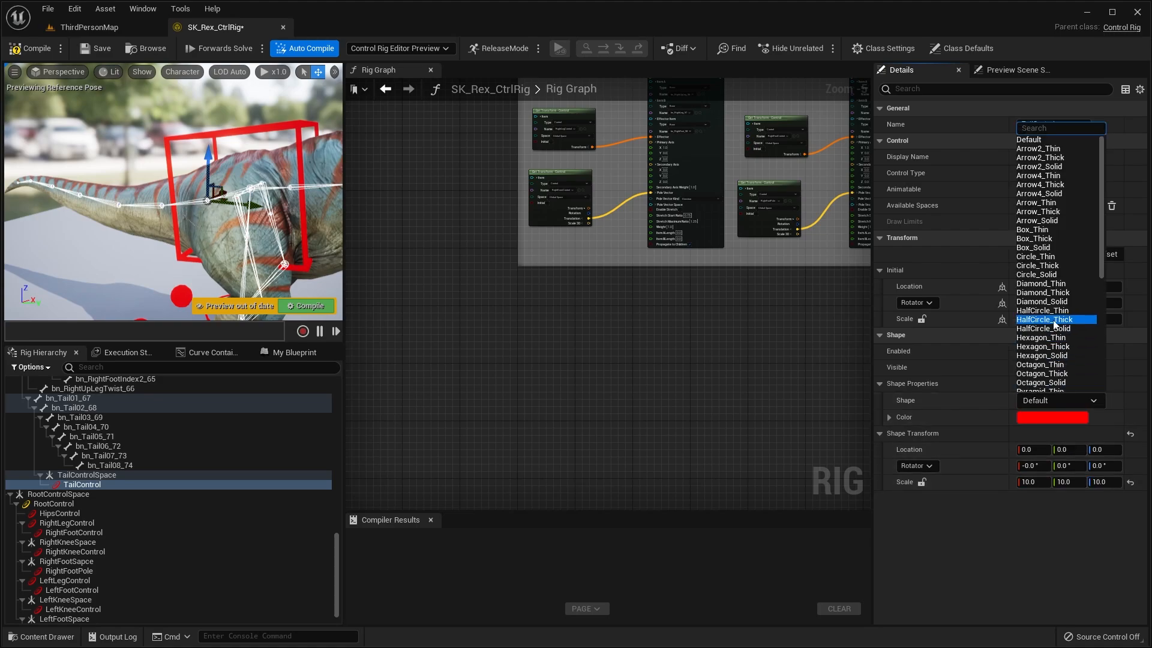
type("cir")
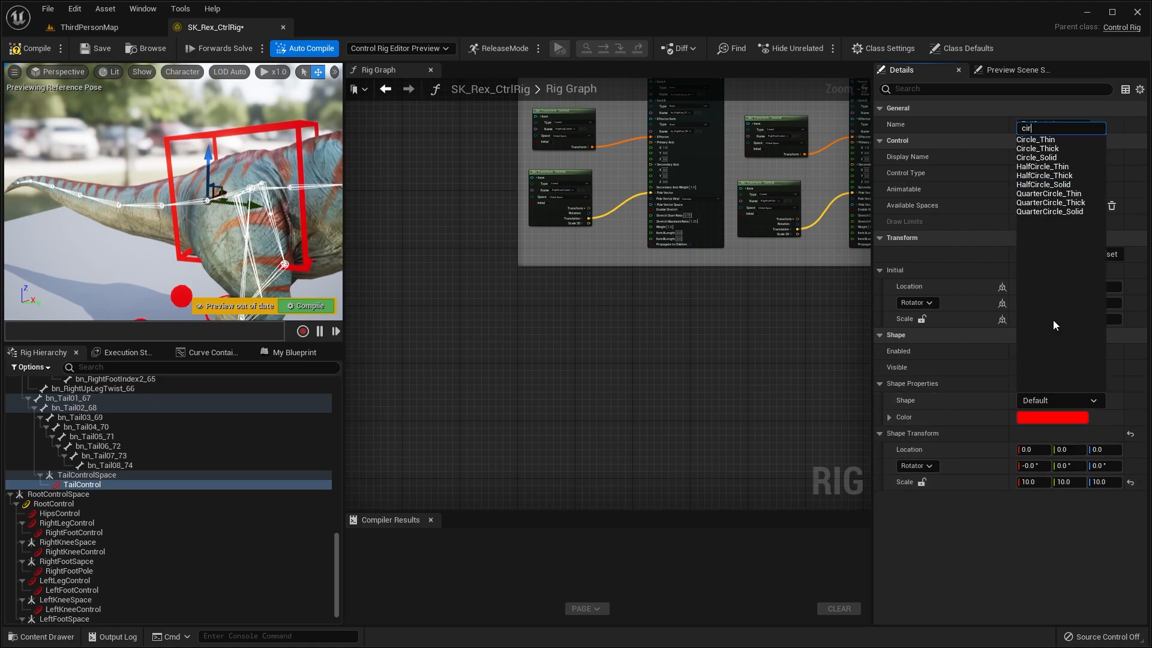
left_click(1072, 176)
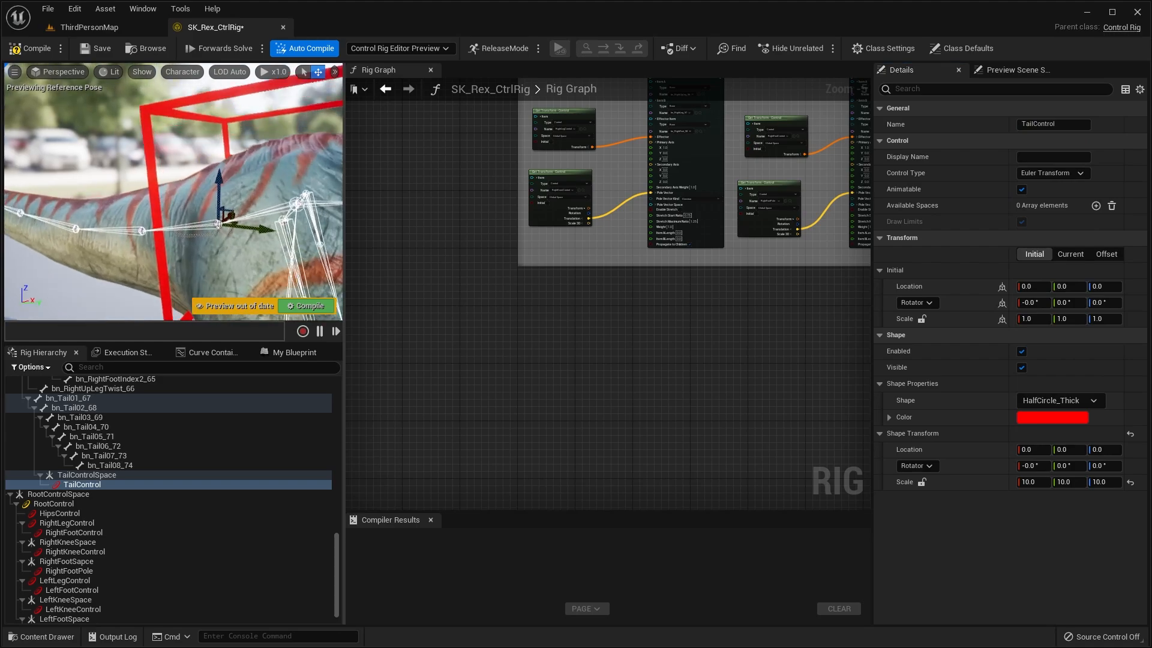
mouse_move(180, 198)
left_mouse_down("alt")
mouse_move(240, 204)
mouse_move(144, 201)
mouse_move(186, 195)
left_mouse_up("alt")
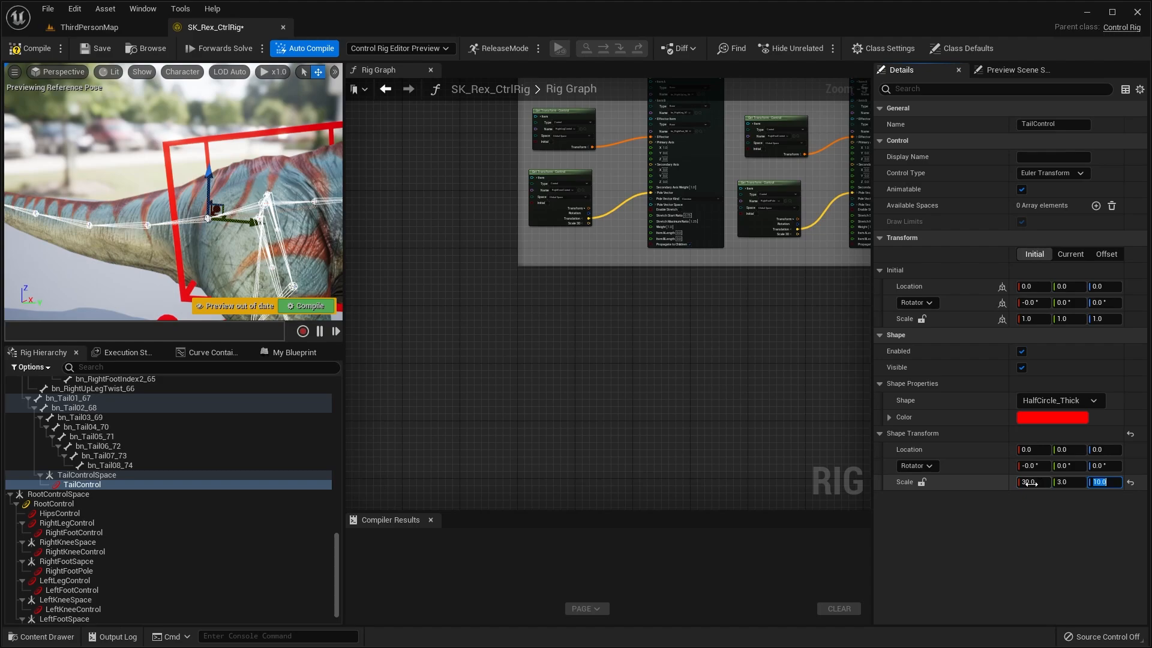
key("Tab")
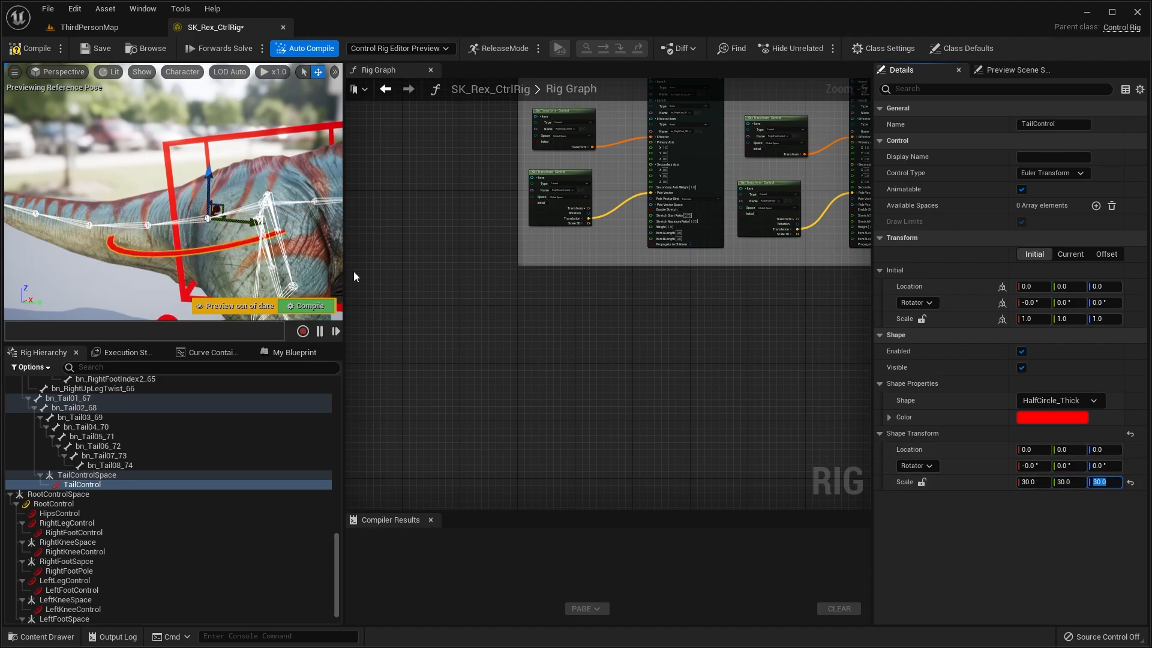
- Compile and save the rig, and set the X rotation of TailControl's shape to 90°
key("e")
left_click_drag(279, 183, 142, 177, "alt")
left_click(36, 48)
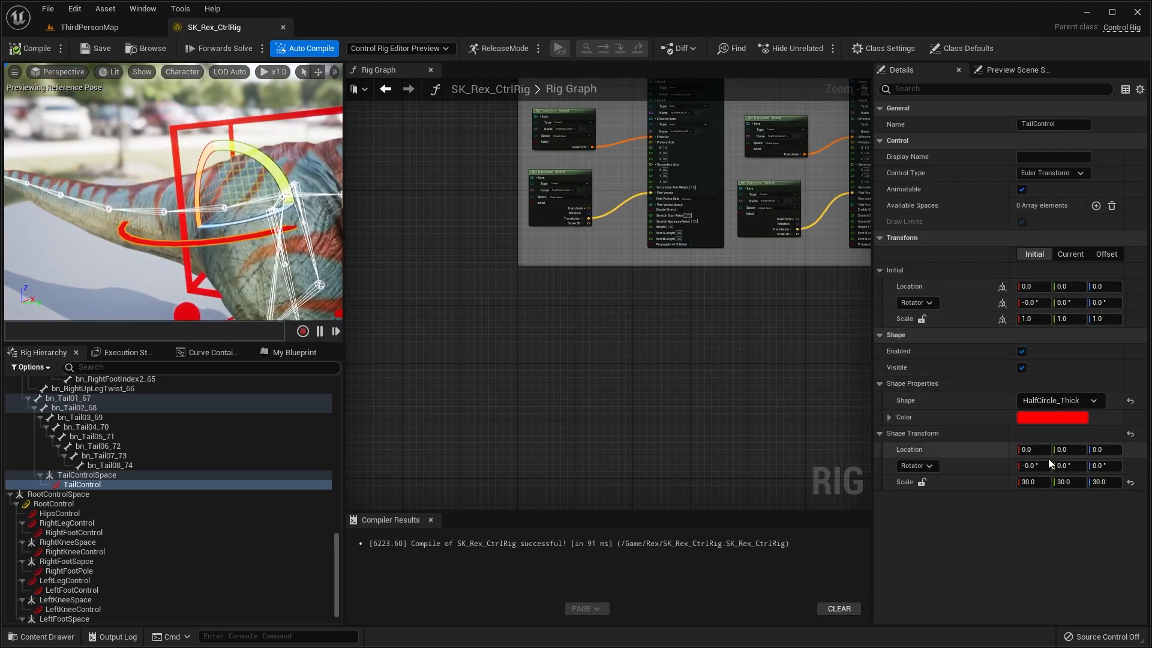
left_click(1030, 465)
type("90")
key("Return")
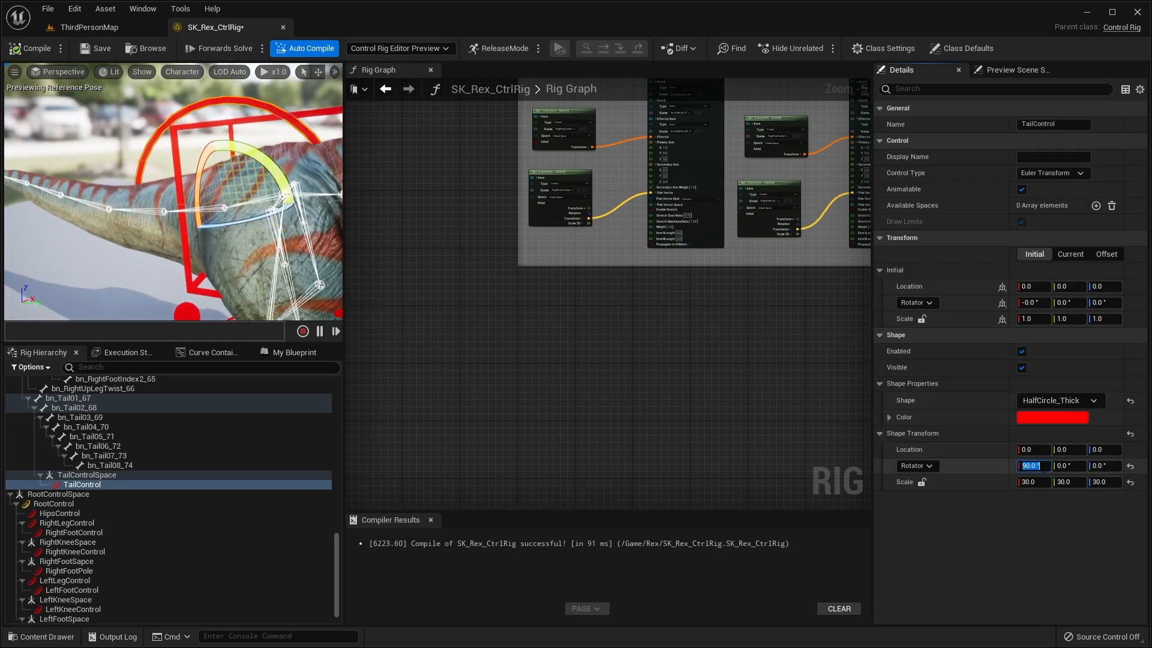
- Narrow TailControl's half circle by setting its shape's X scale to 20
right_click_drag(252, 210, 331, 163)
key("w")
mouse_move(166, 207)
right_mouse_down()
mouse_move(180, 210)
mouse_move(166, 206)
right_mouse_up()
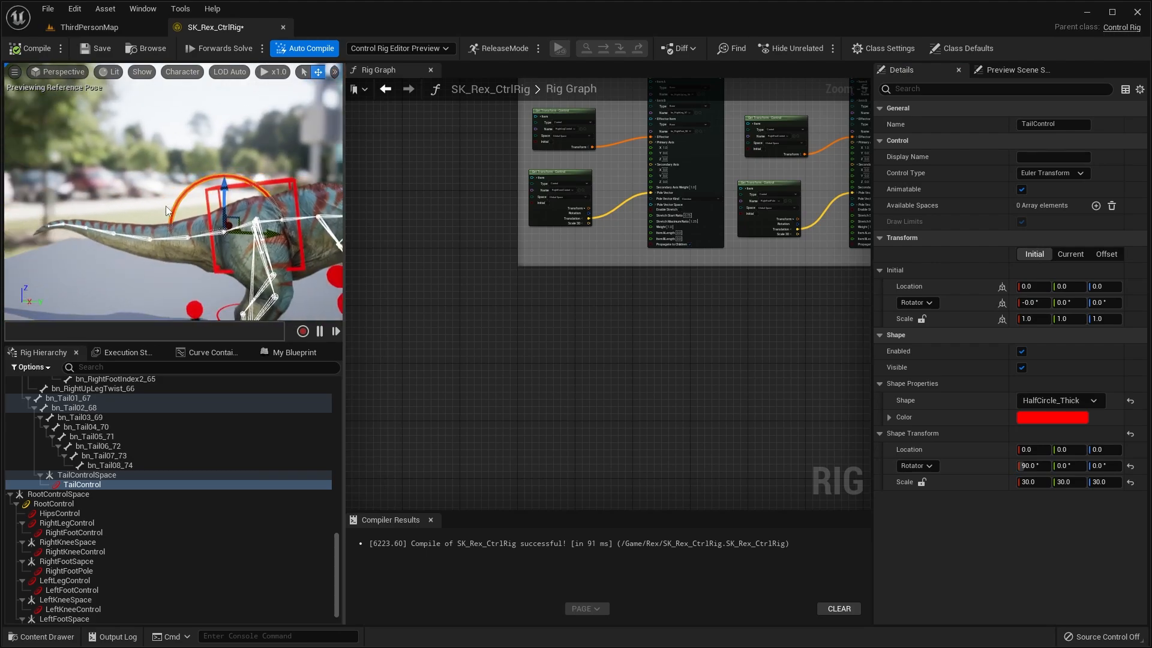
right_click_drag(249, 181, 264, 180)
right_click(283, 179)
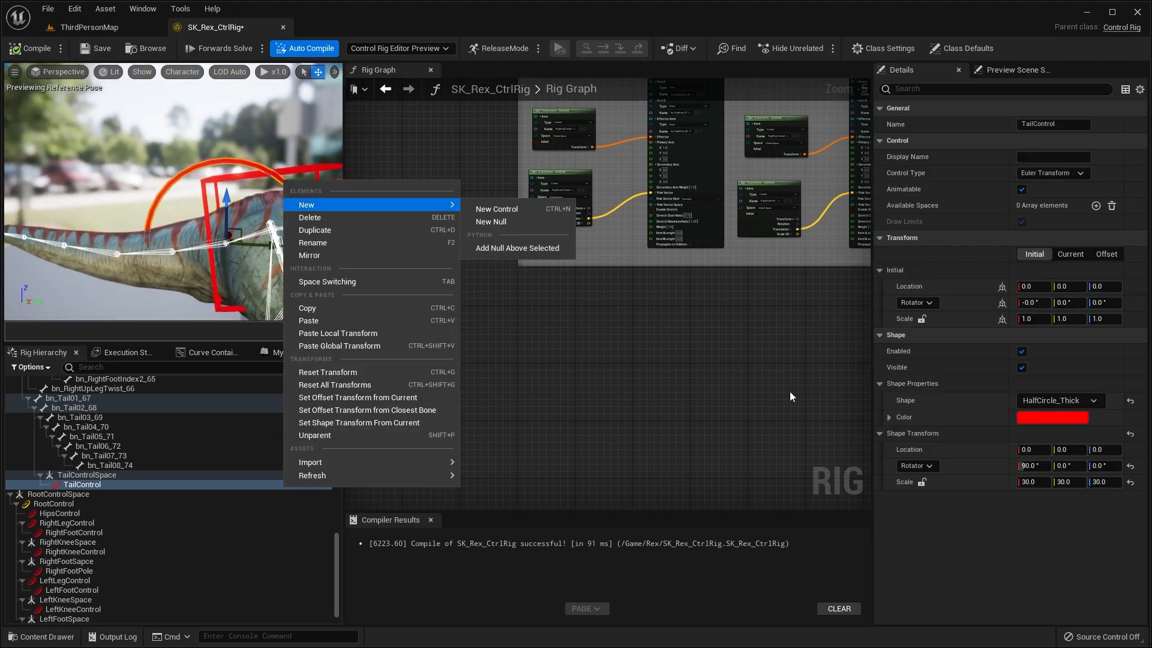
left_click(1050, 482)
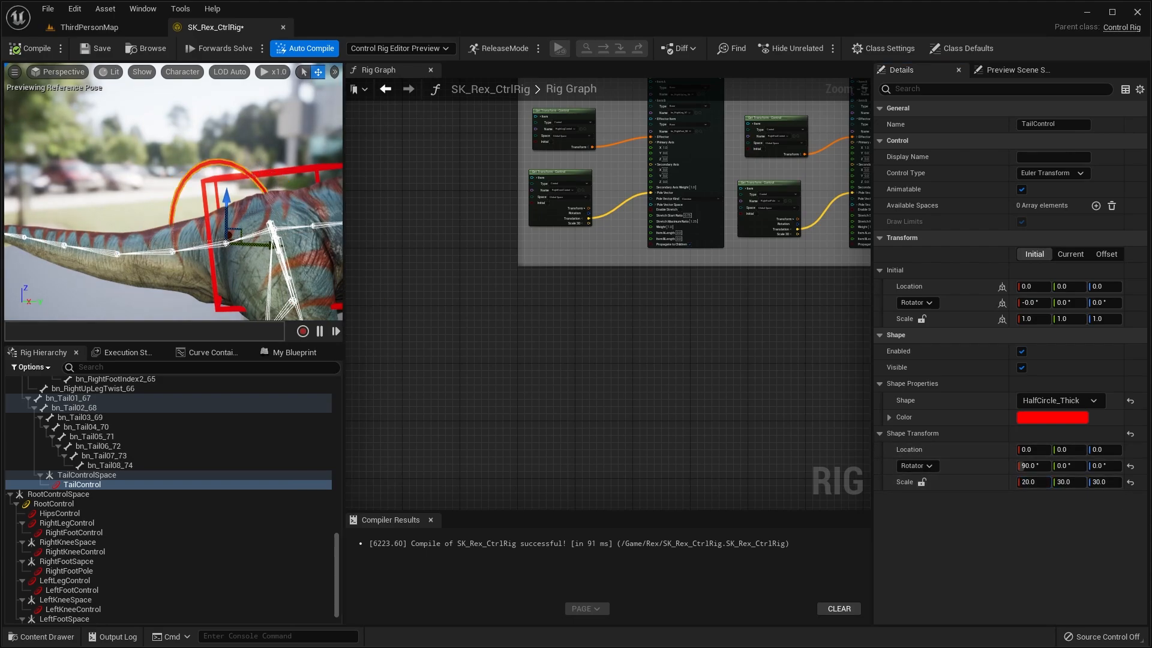
mouse_move(258, 180)
right_mouse_down()
mouse_move(204, 186)
mouse_move(258, 183)
right_mouse_up()
- Change TailControl's shape color to blue (hex sRGB 0043FFFF), then compile and save the rig
left_click(1057, 420)
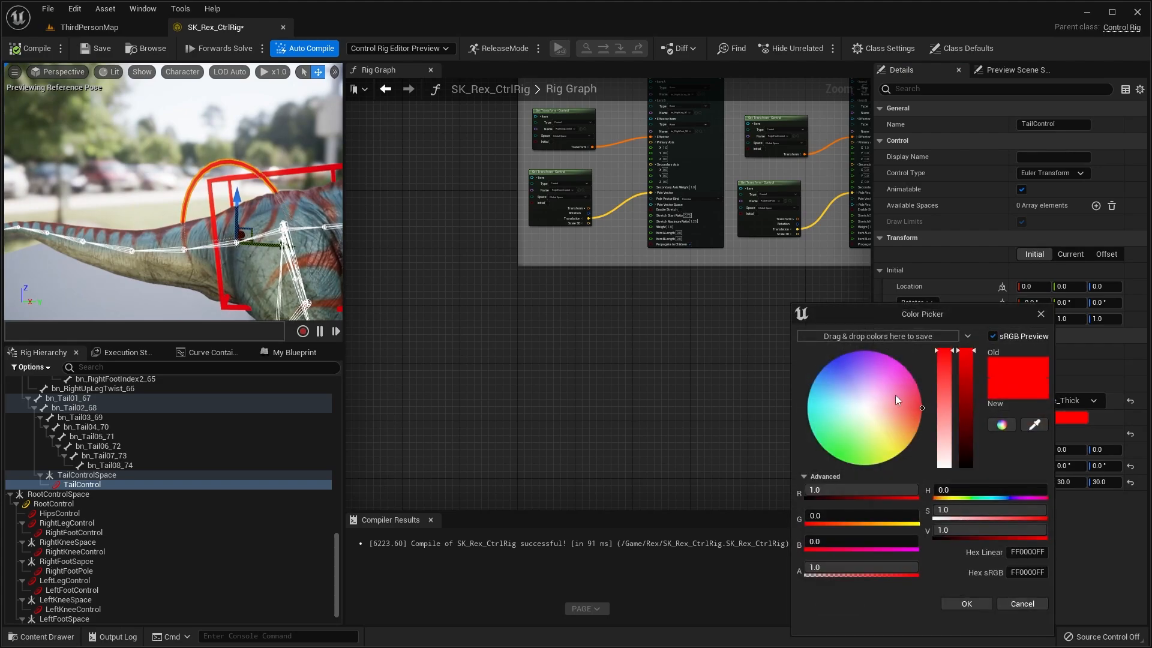
left_click(833, 360)
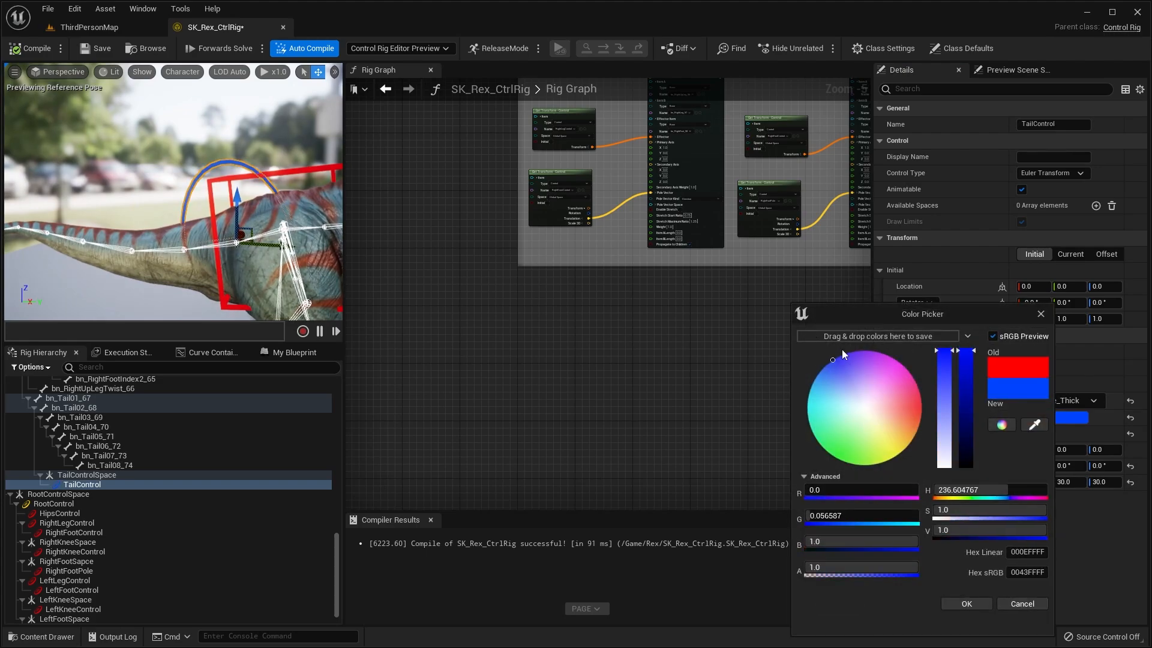
left_click(964, 605)
right_click_drag(223, 161, 288, 218)
left_click(23, 54)
left_click(98, 51)
- Add a Distribute Rotation node in the empty area of the Rig Graph below the Right Leg Controls comment
scroll(481, 327, "up", 3)
right_click(579, 316)
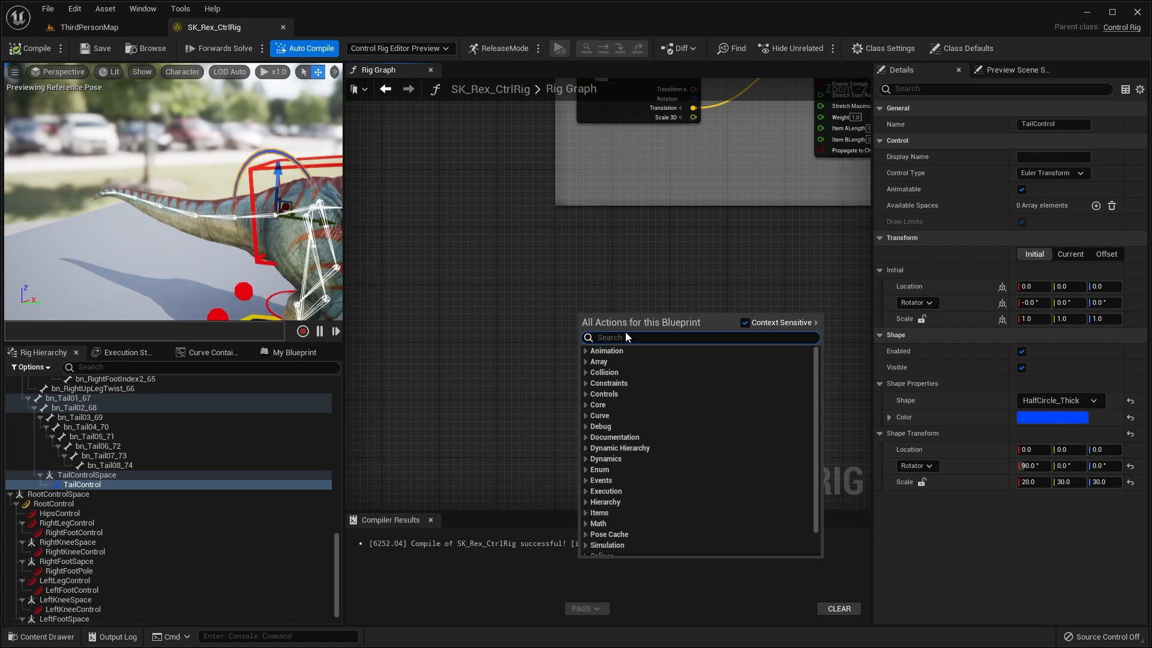
type("dist")
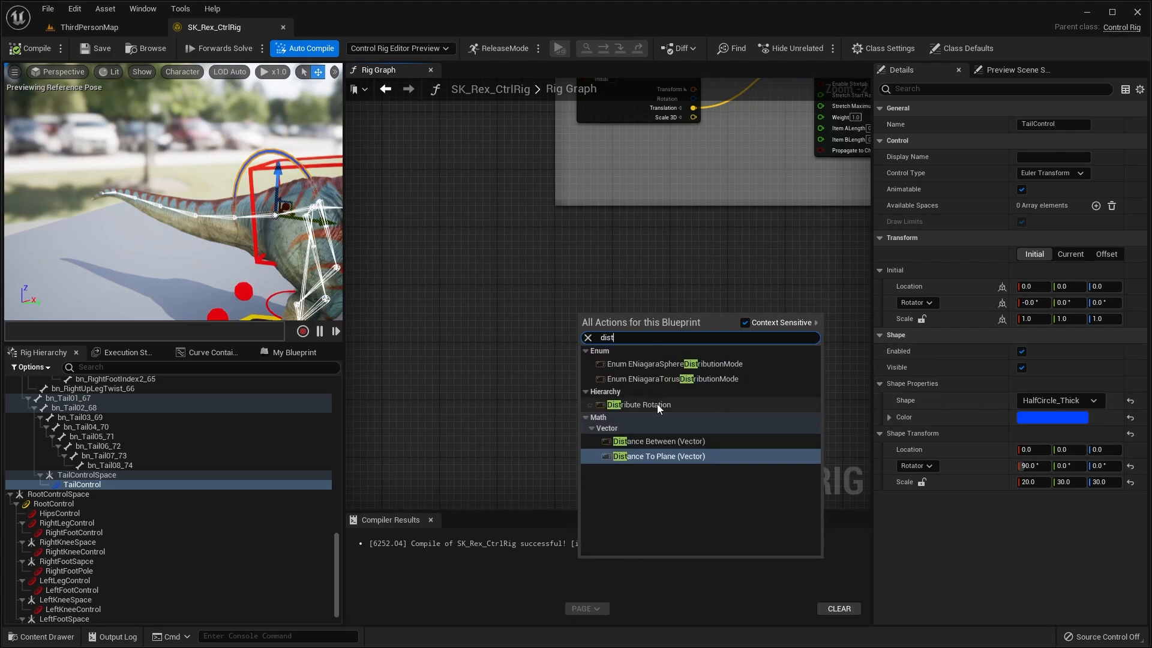
left_click(654, 404)
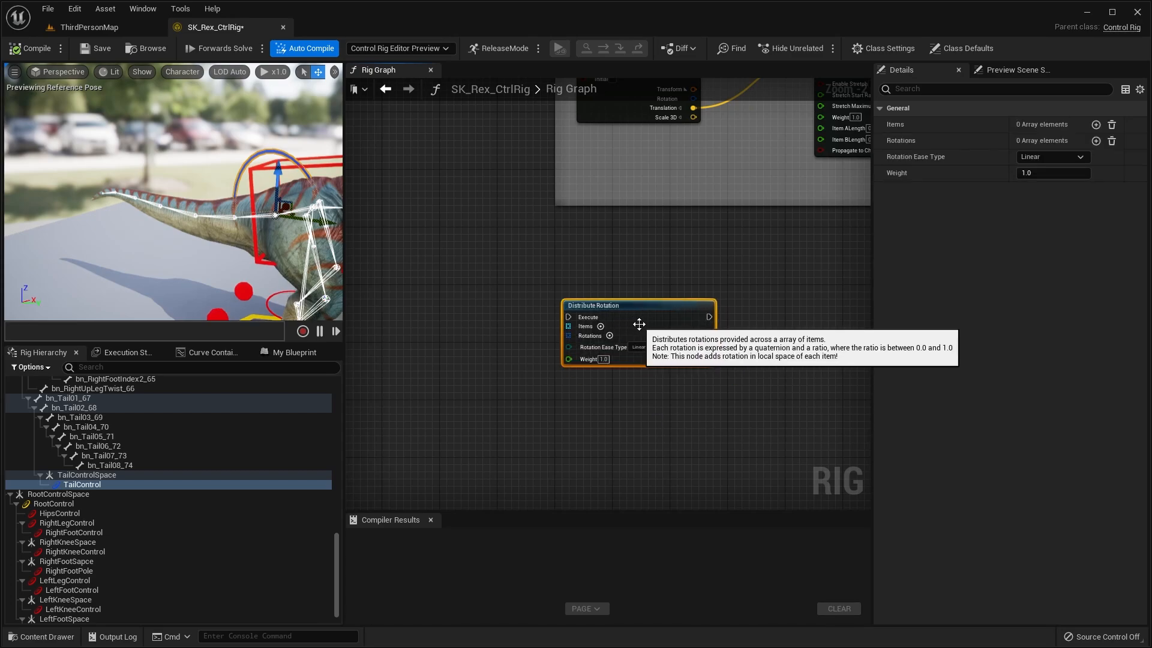
scroll(562, 340, "up", 2)
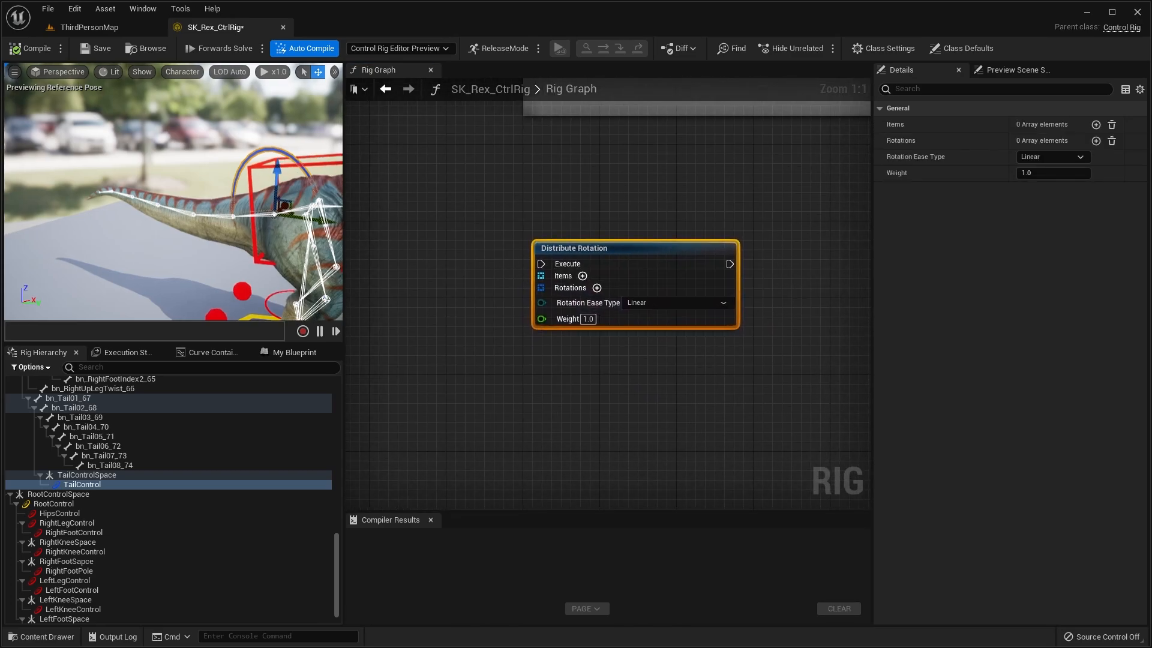
right_click_drag(230, 216, 274, 216)
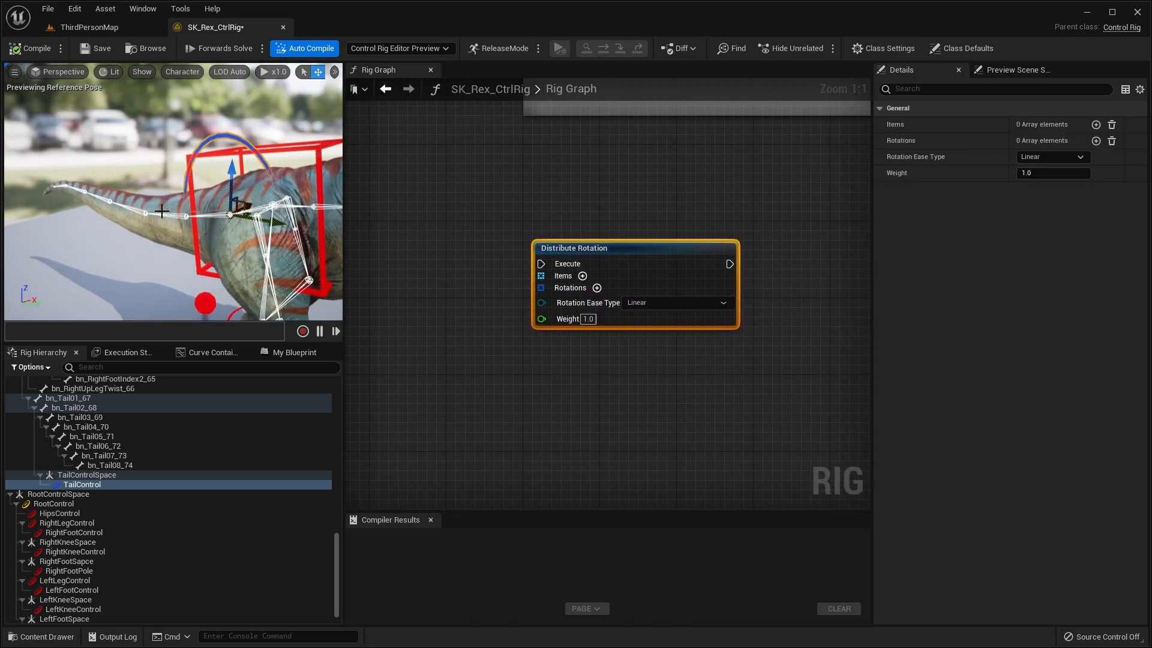
- Add a first entry to the Distribute Rotation node's Items array and set its type to Bone
right_click_drag(519, 294, 544, 275)
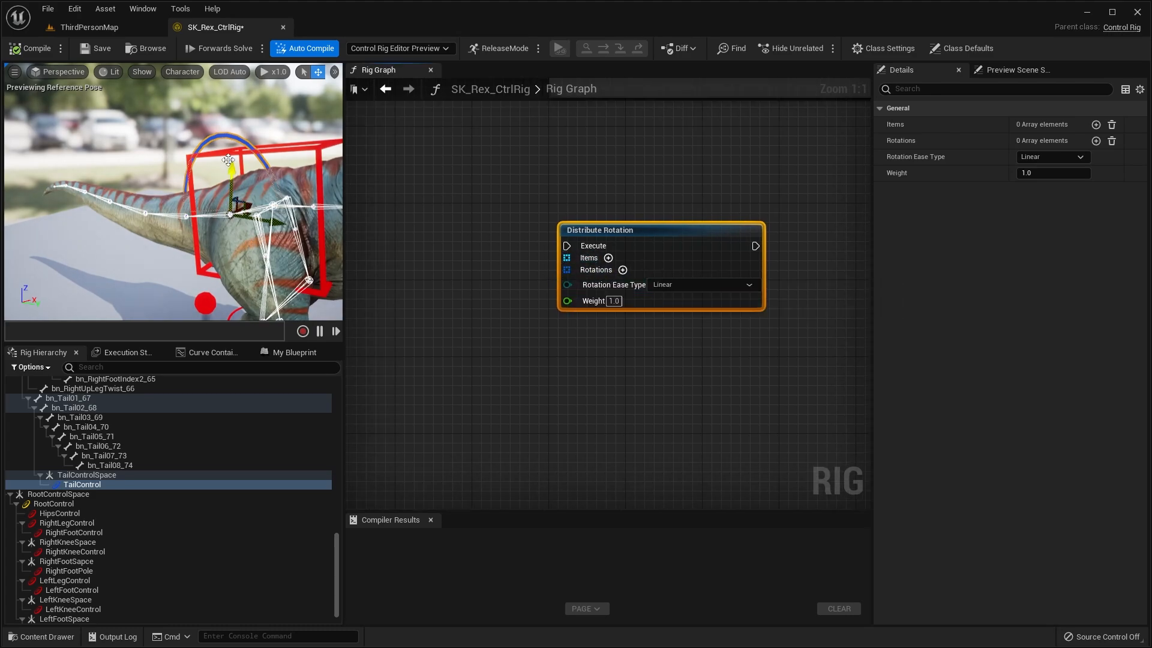
right_click_drag(276, 130, 233, 130)
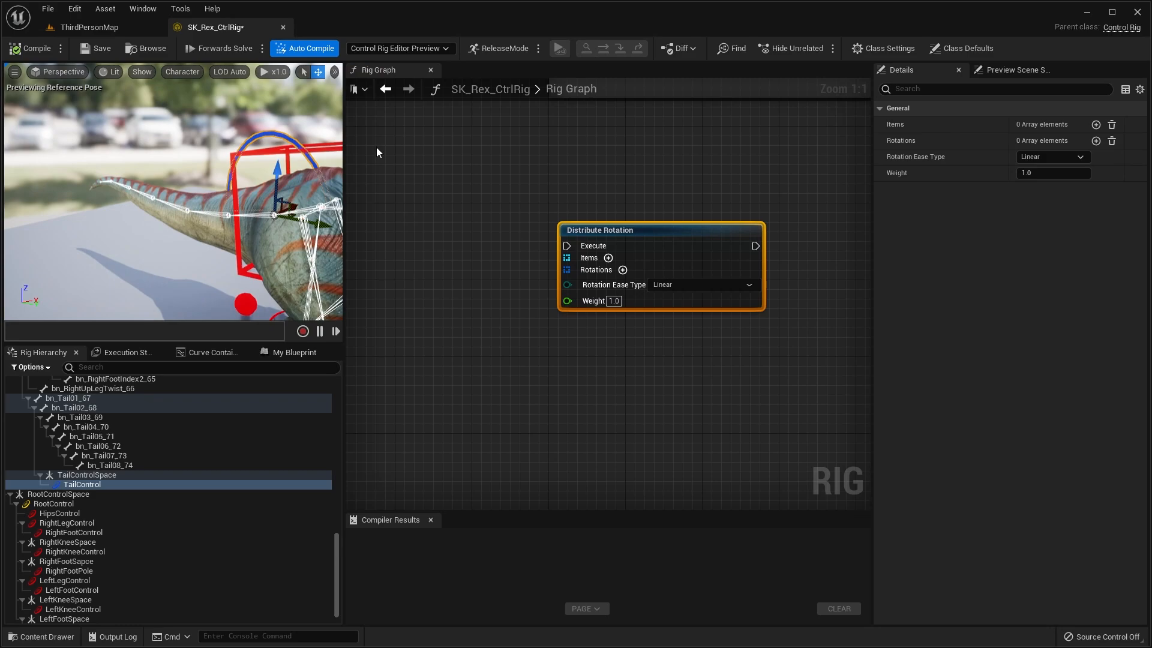
scroll(621, 225, "down", 2)
right_click_drag(621, 224, 663, 268)
scroll(665, 339, "up", 2)
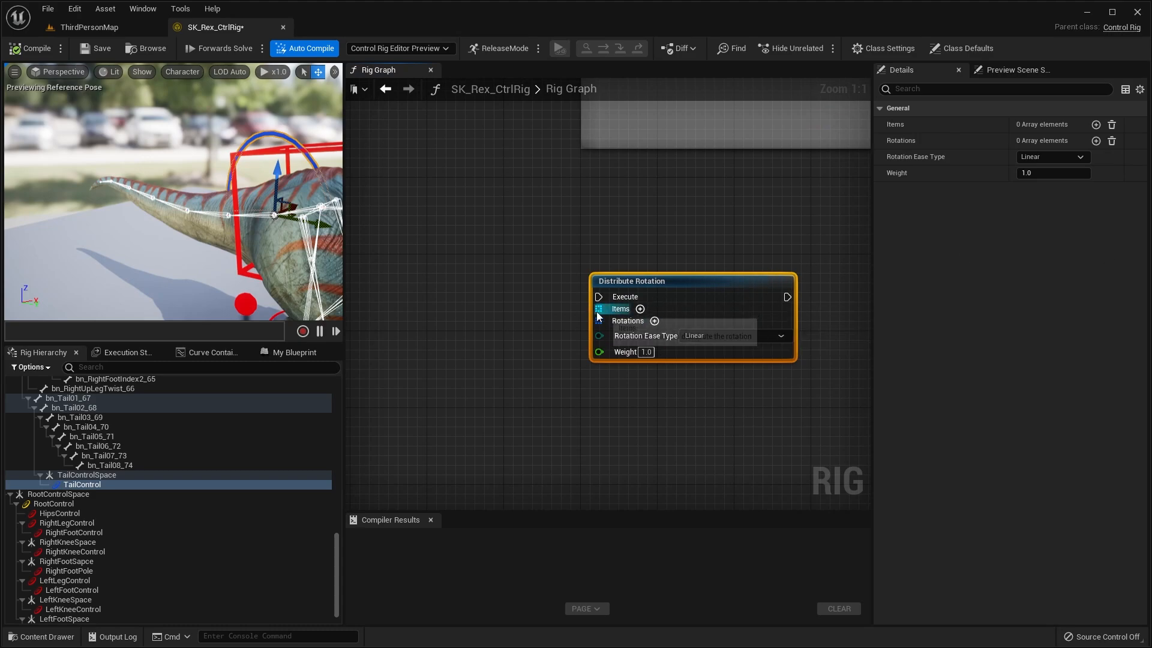
left_click(640, 308)
right_click_drag(679, 314, 691, 281)
left_click(691, 304)
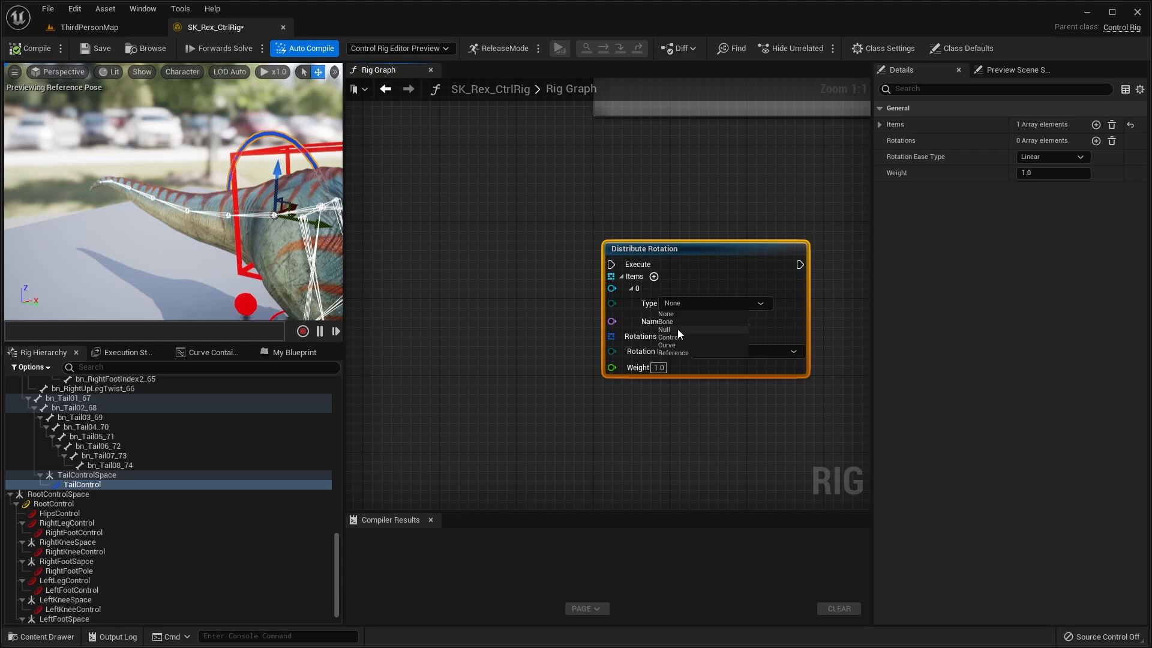
left_click(635, 309)
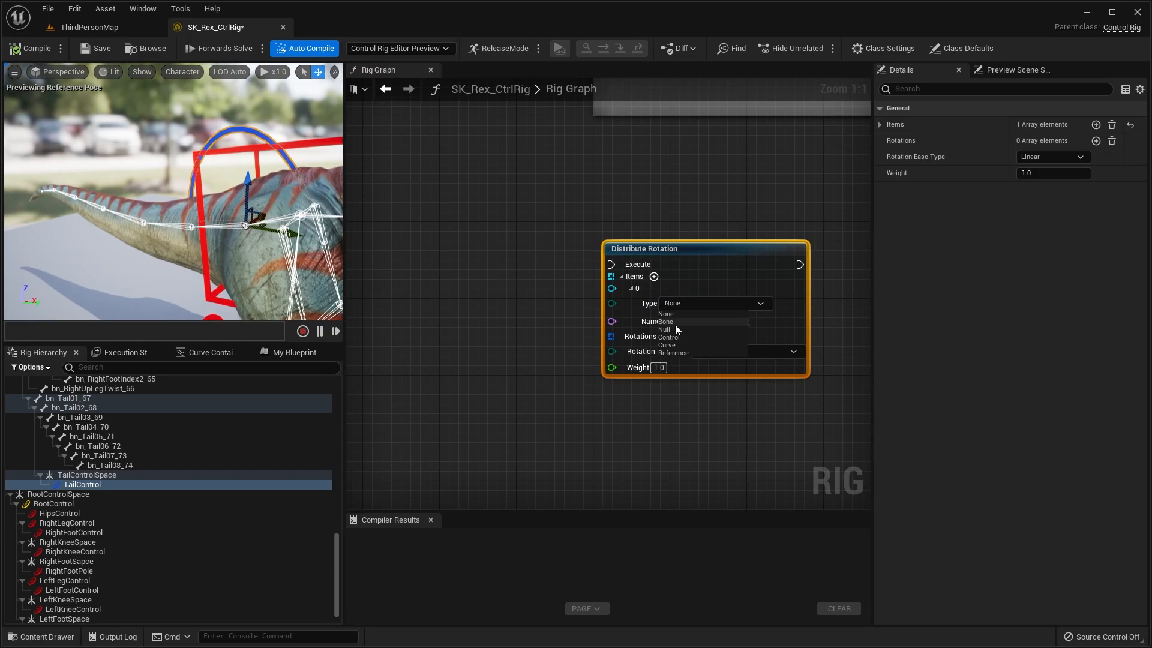
- Examine the tail bone chain in the viewport from bn_Tail03_69 to the tip bn_Tail08_74, selecting the bones one after another
right_click_drag(195, 204, 227, 222)
left_click(225, 218)
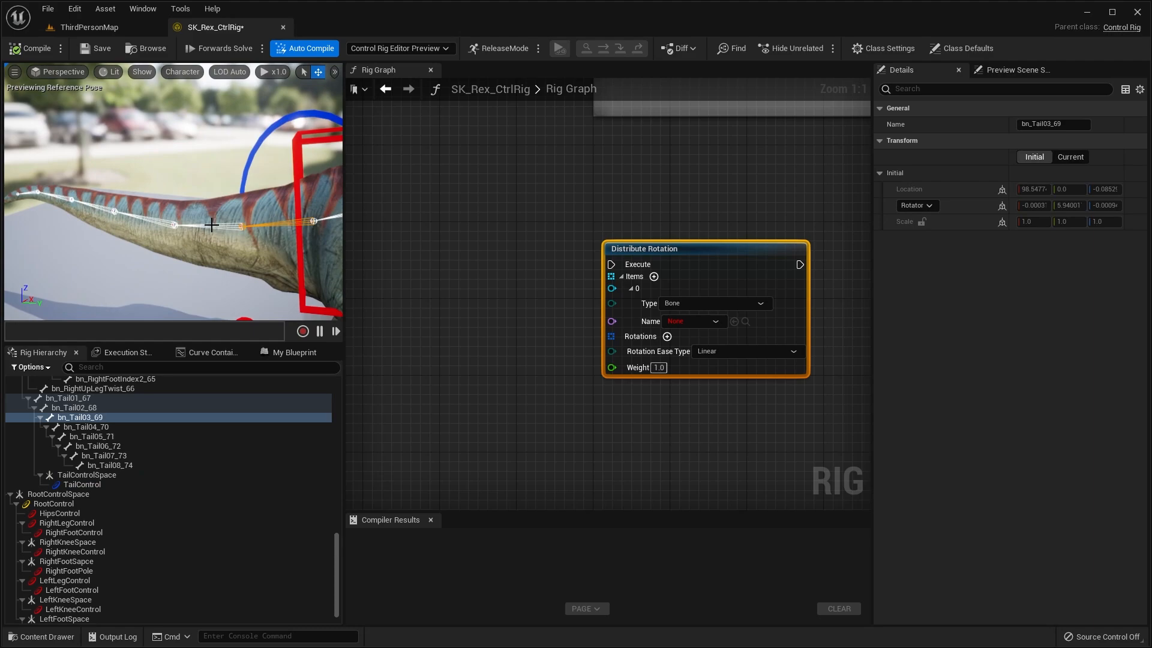
left_click(203, 222)
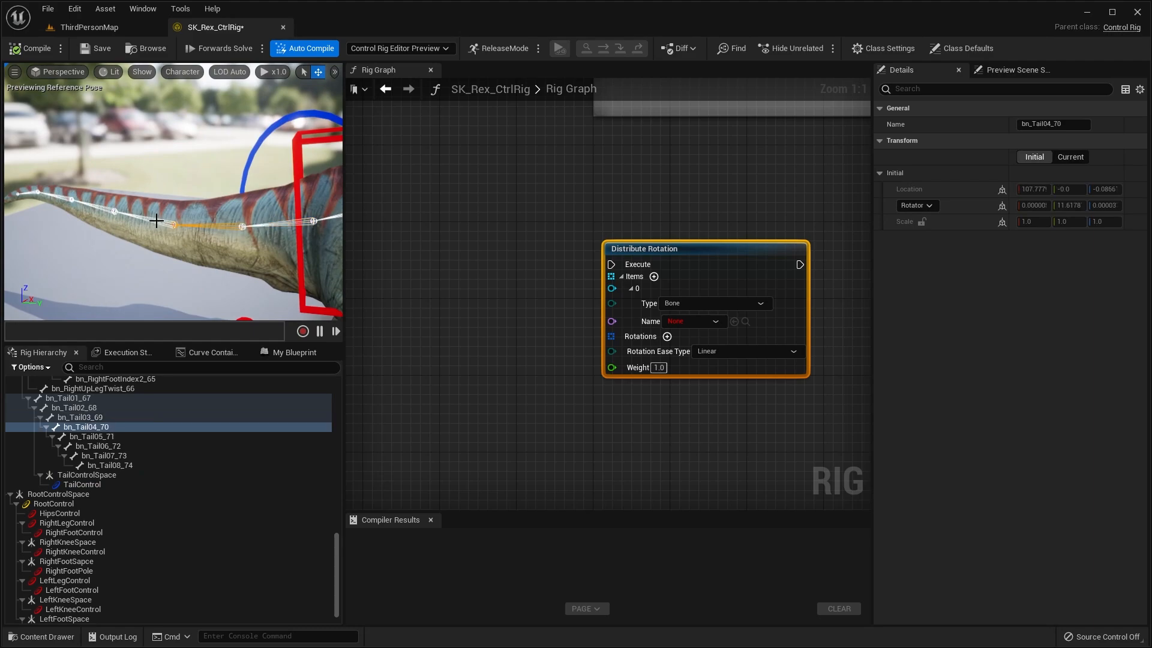
left_click(156, 220)
right_click_drag(156, 219, 152, 216)
left_click(108, 207)
left_click(76, 199)
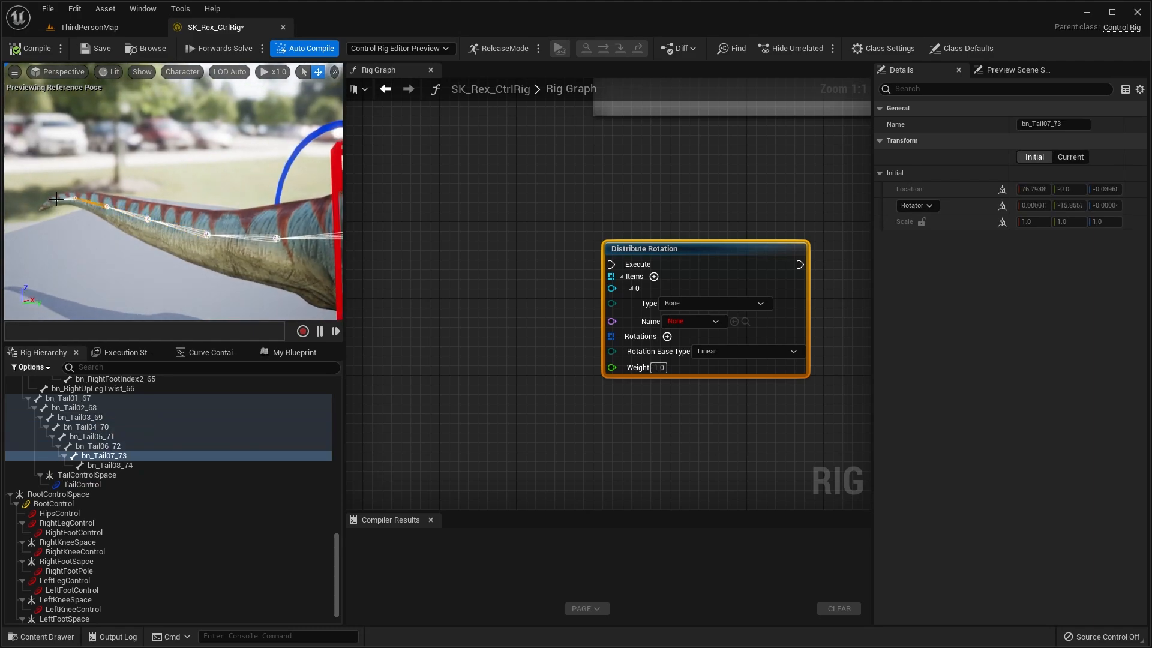
left_click(56, 201)
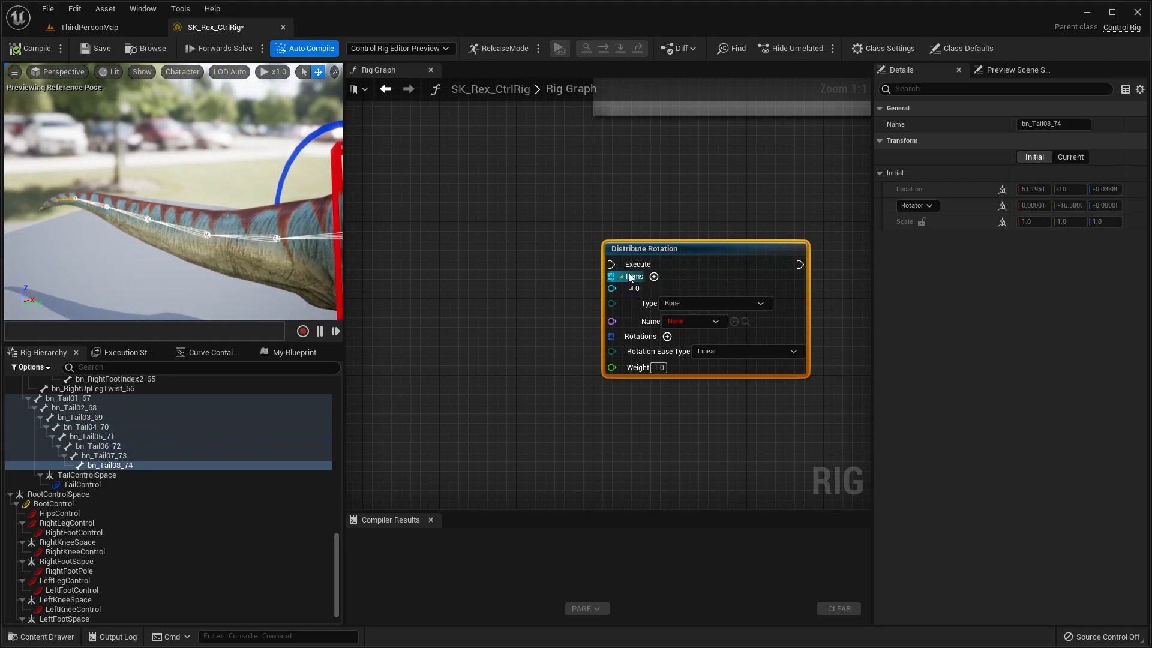
right_click_drag(263, 237, 253, 237)
left_click(209, 239)
left_click(163, 238)
right_click_drag(182, 242, 157, 240)
left_click(144, 231)
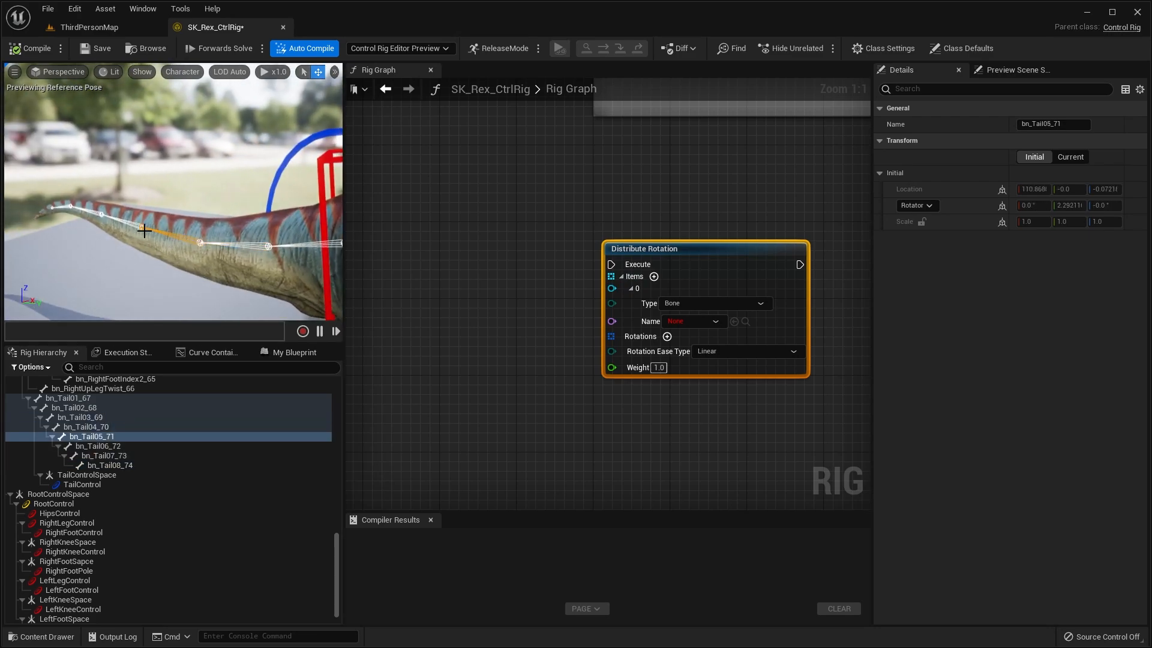
left_click(97, 217)
left_click(69, 208)
left_click(53, 209)
right_click_drag(53, 209, 73, 211)
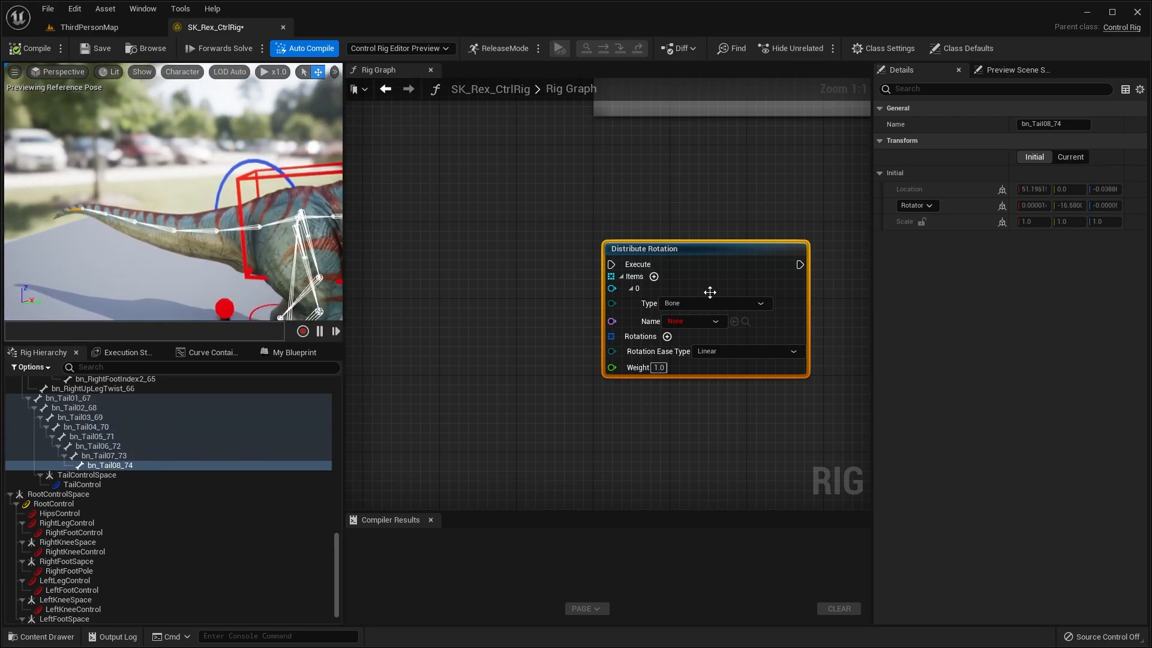
- Add five more entries to the Distribute Rotation node's Items array, for six in total
left_click(654, 276)
left_click(654, 277)
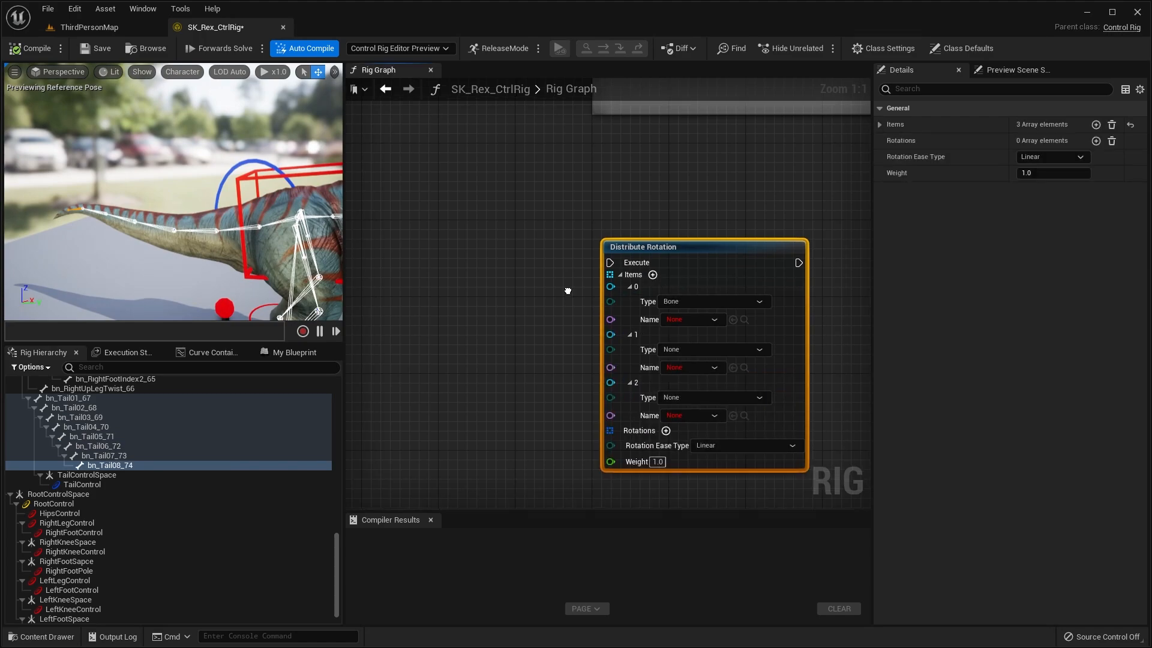
right_click_drag(568, 290, 520, 230)
left_click(606, 217)
left_click(606, 217)
scroll(574, 251, "down", 1)
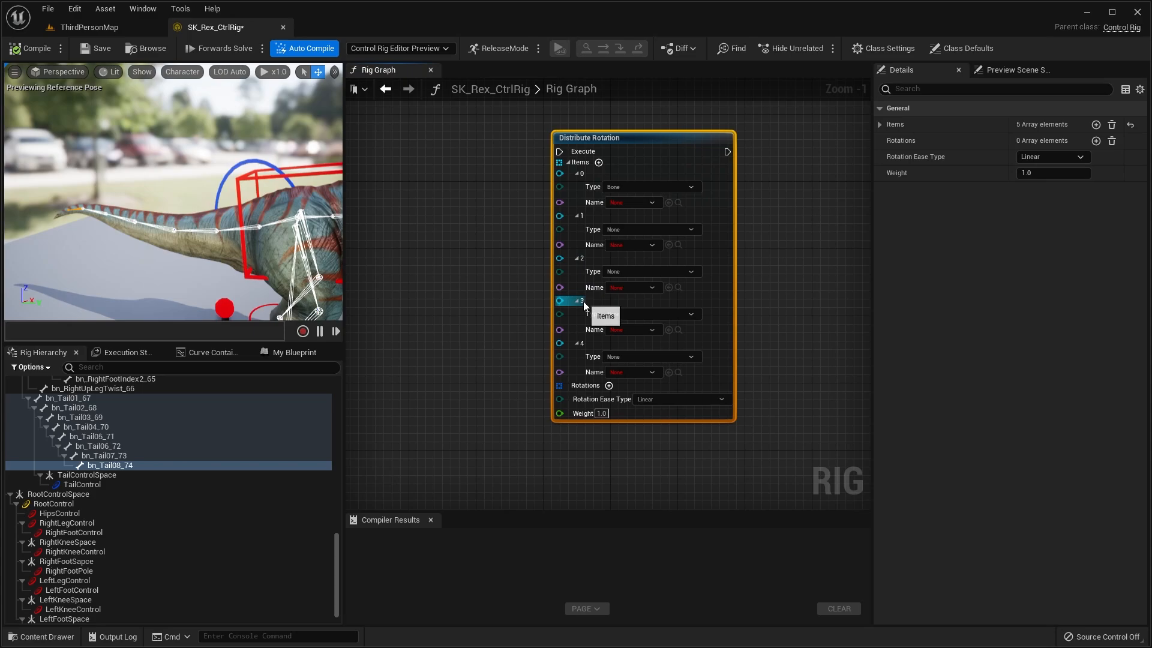
left_click(599, 162)
- Set the type of Items entries 1 to 5 on the Distribute Rotation node to Bone
left_click_drag(590, 202, 596, 229)
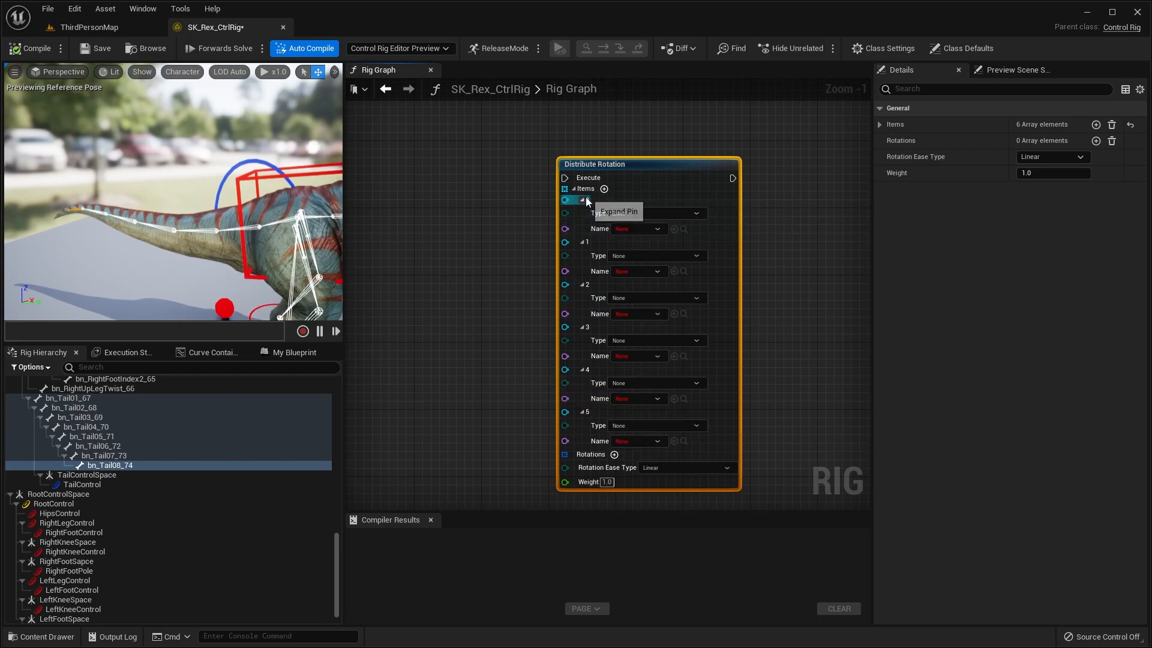
left_click_drag(605, 309, 632, 309)
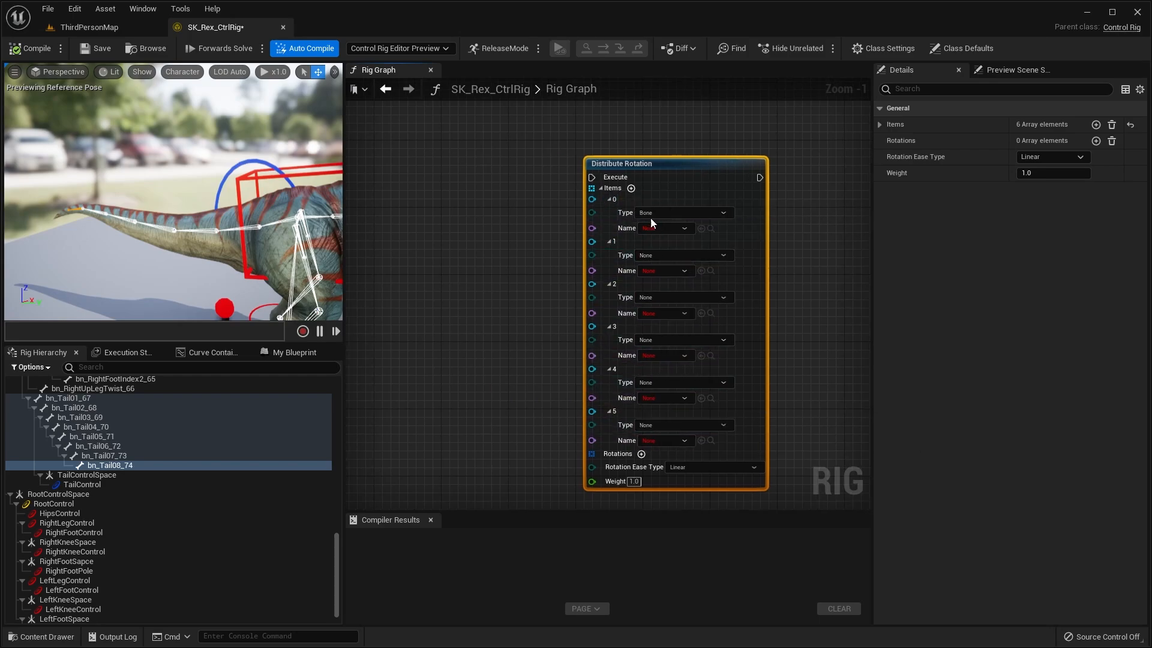
left_click(663, 256)
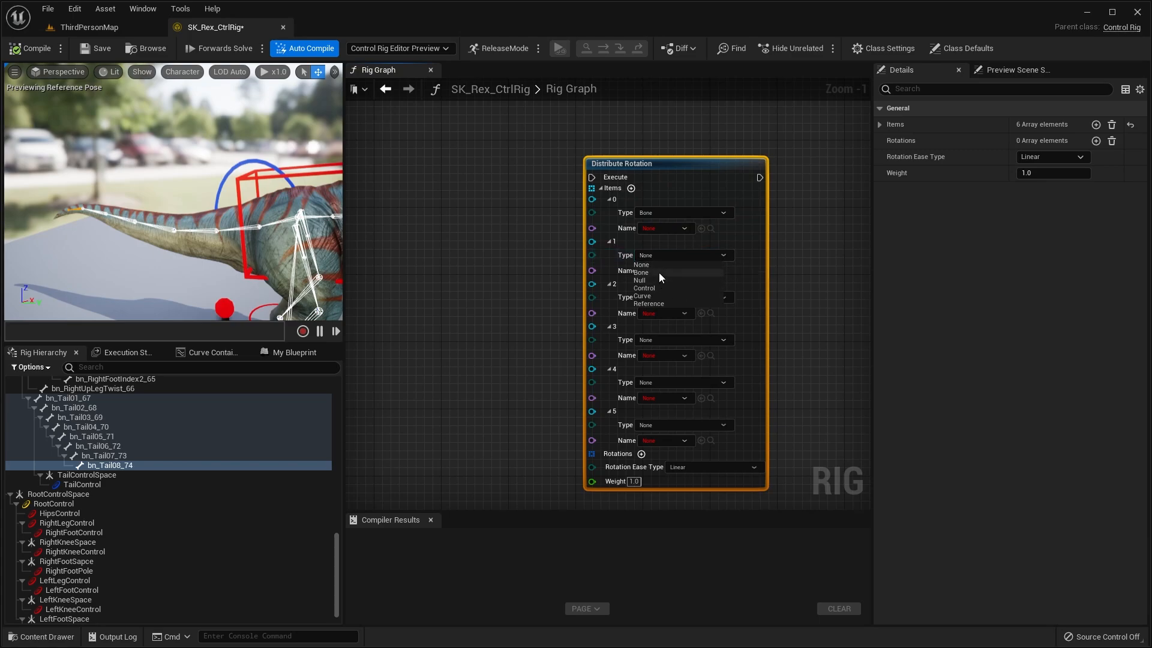
left_click(659, 273)
left_click(659, 297)
left_click(657, 315)
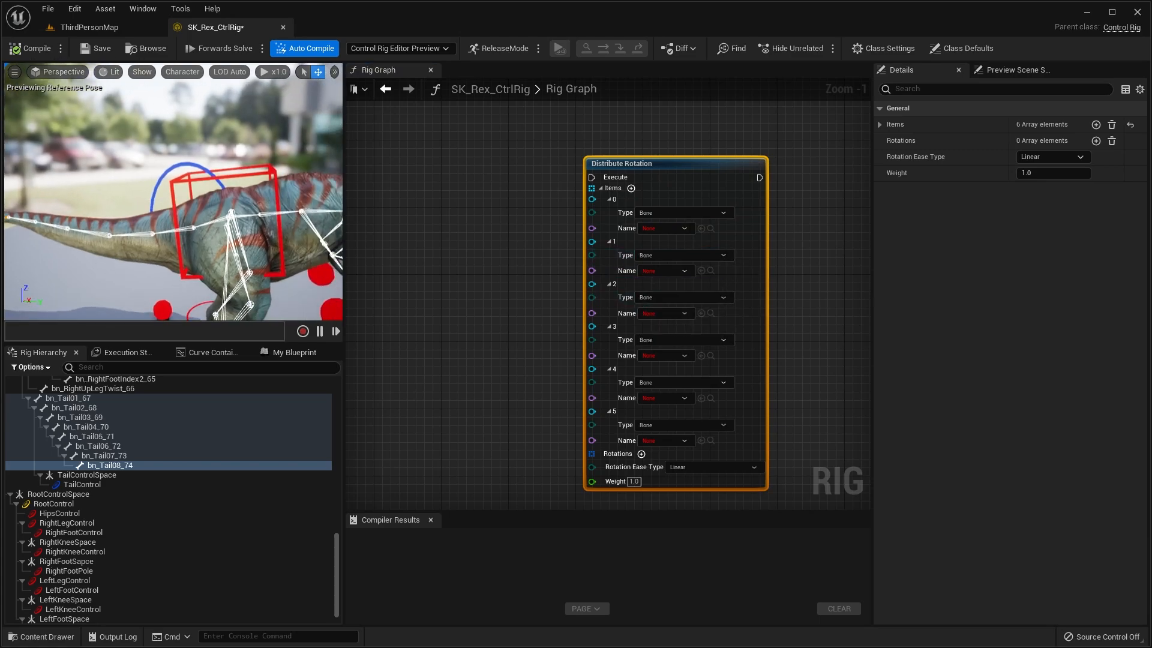
- Assign bn_Tail03_69 to item 0 and bn_Tail04_70 to item 1 of the Distribute Rotation node
left_click(103, 418)
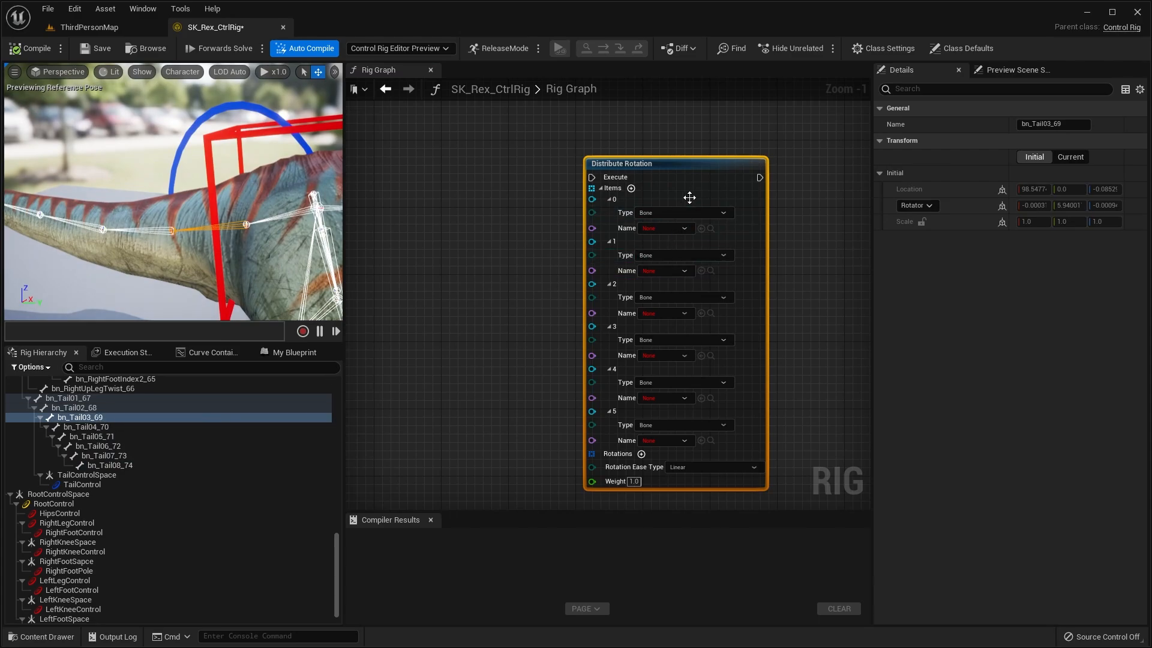
left_click(655, 229)
type("69")
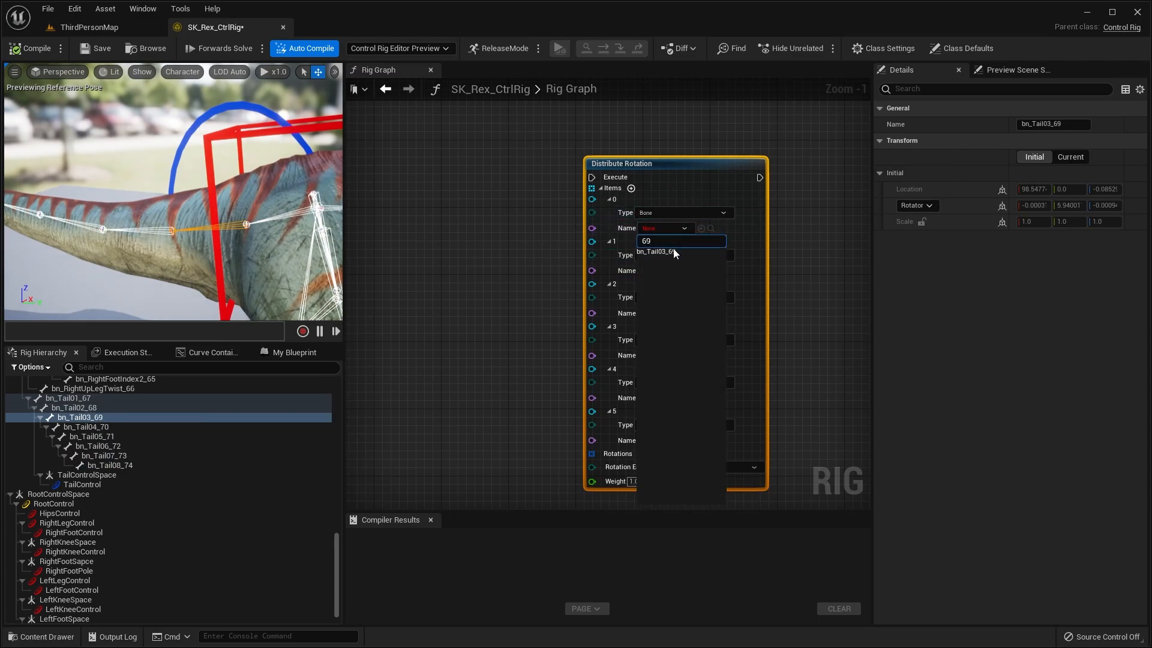
left_click(657, 252)
left_click(651, 271)
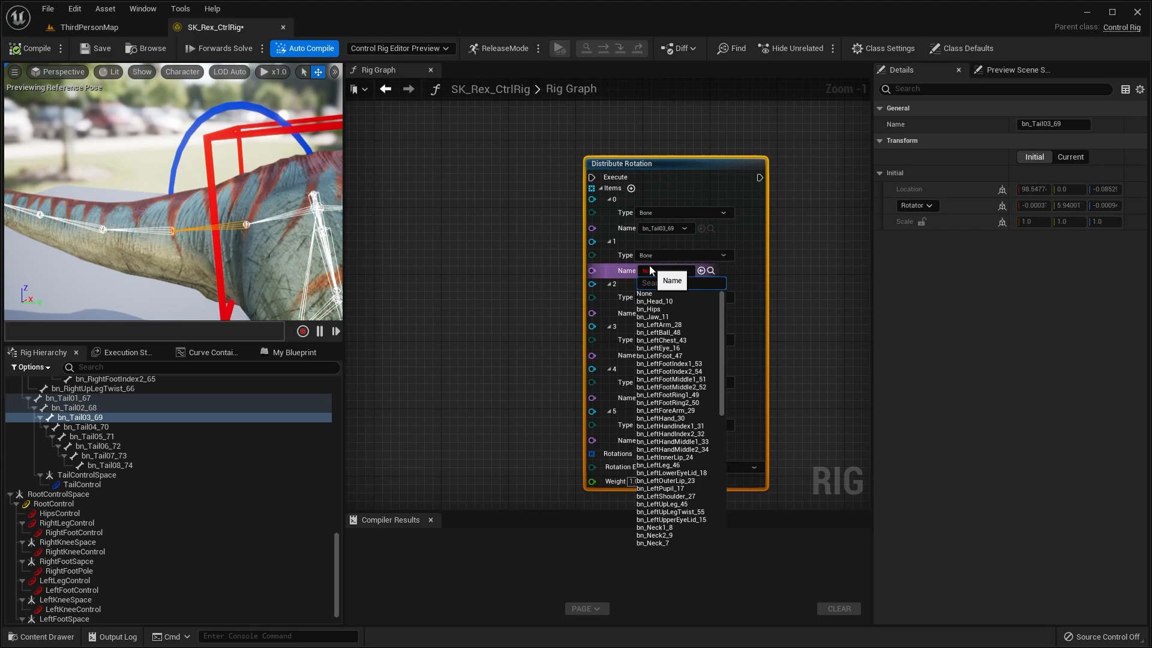
type("70")
left_click(657, 292)
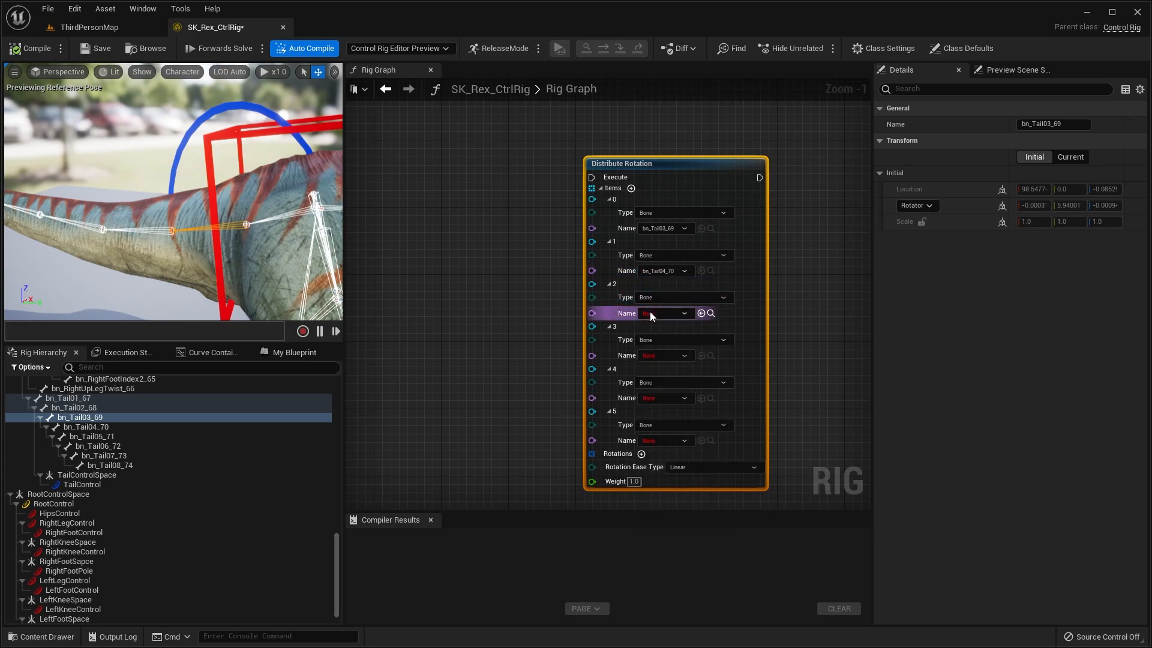
- Assign bn_Tail05_71 to item 2 and bn_Tail06_72 to item 3 of the Distribute Rotation node
left_click(651, 313)
type("71")
left_click(654, 335)
left_click(650, 355)
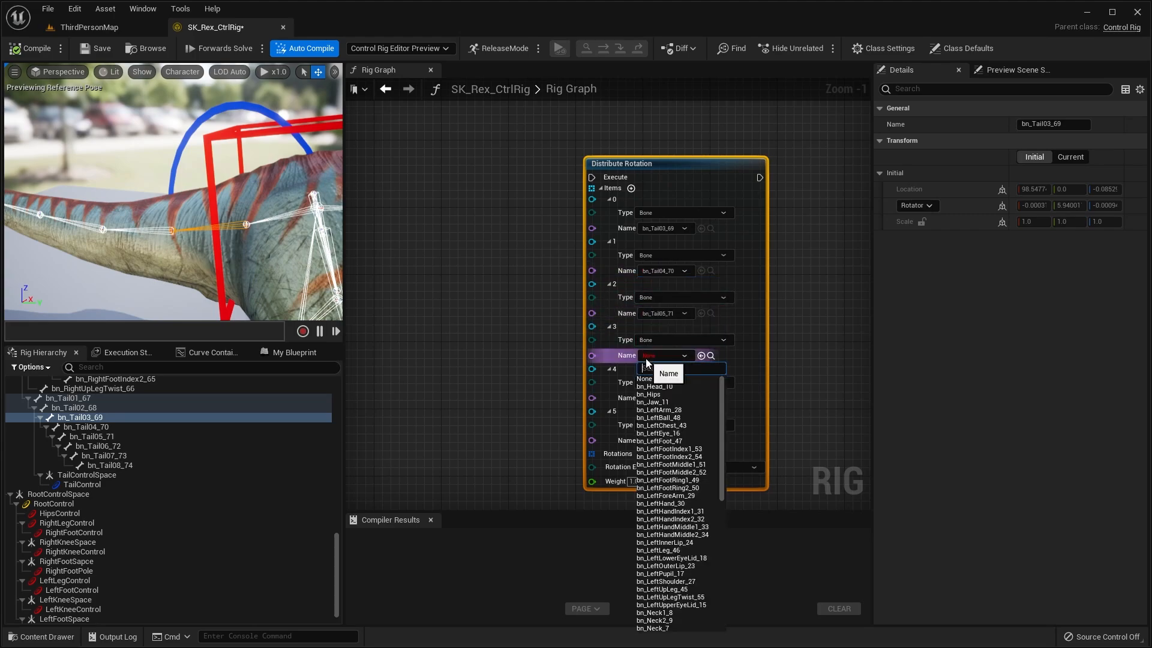
type("72")
left_click(659, 379)
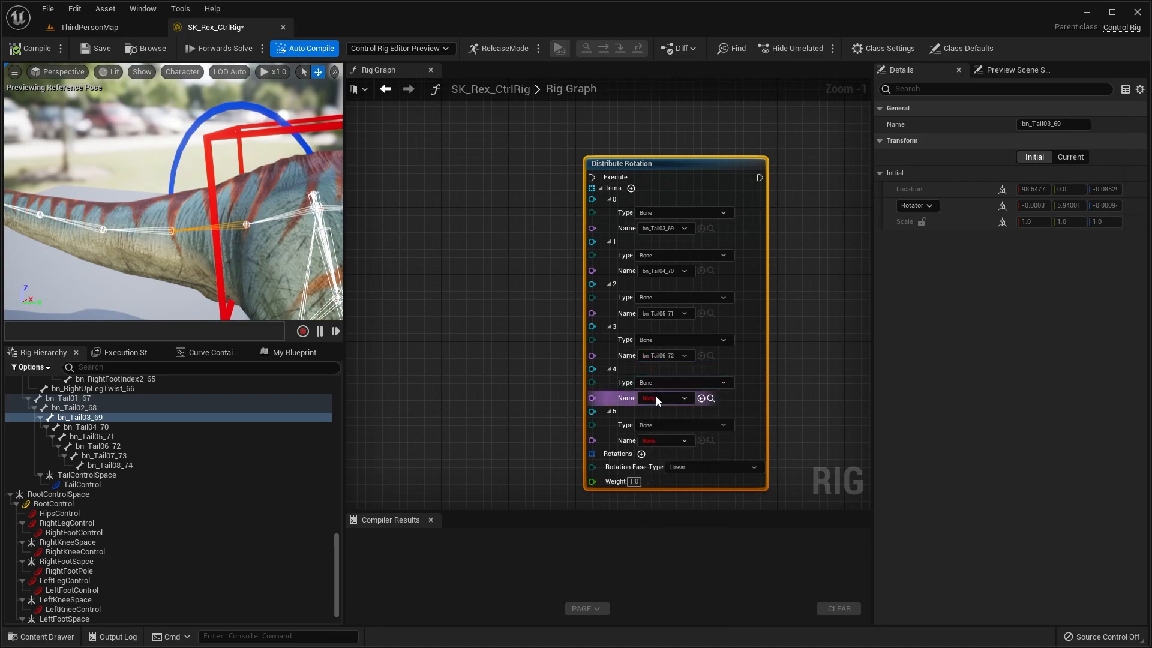
- Assign bn_Tail07_73 to item 4 and bn_Tail08_74 to item 5 of the Distribute Rotation node
left_click(656, 398)
left_click(506, 378)
left_click(663, 399)
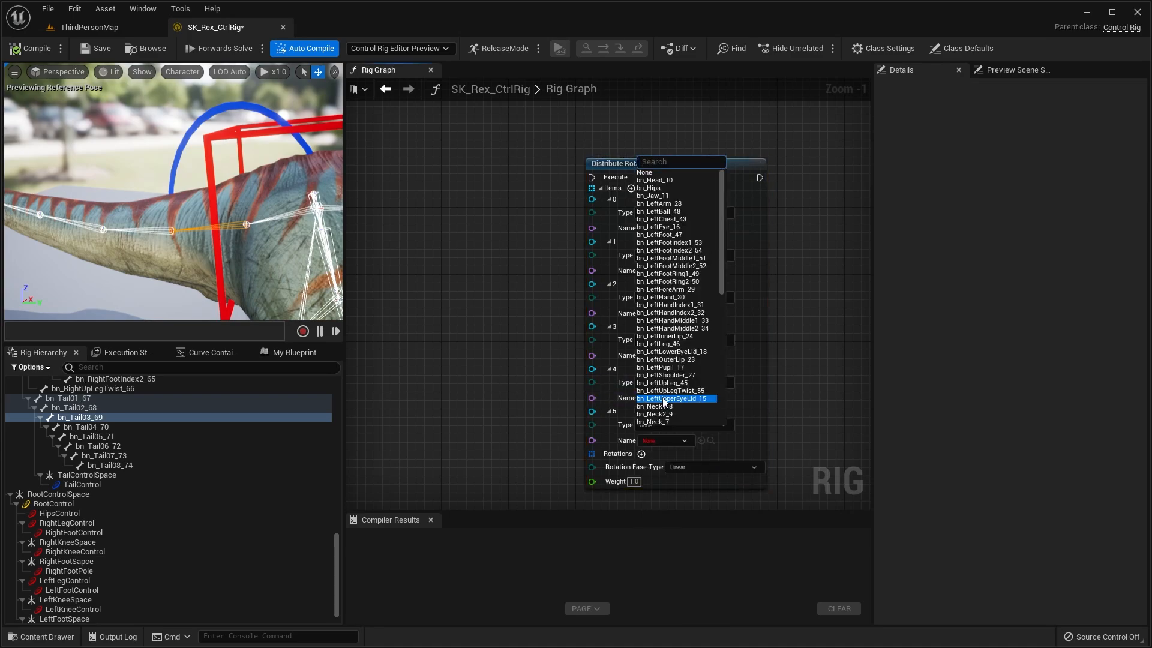
type("73")
left_click(656, 173)
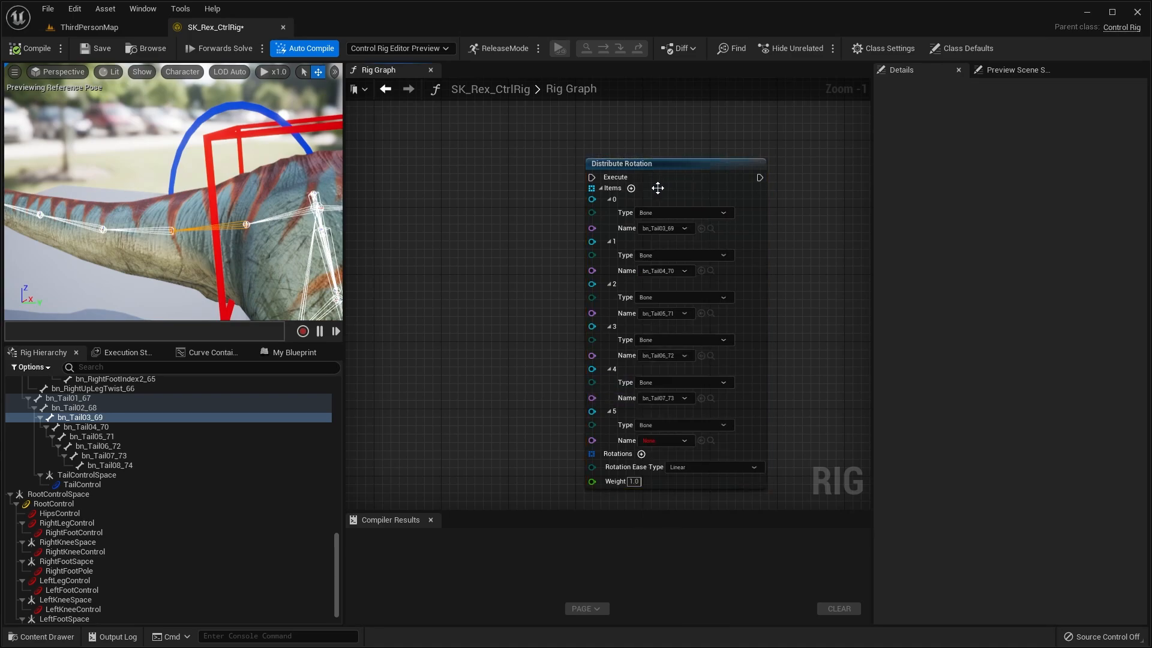
left_click(658, 441)
type("74")
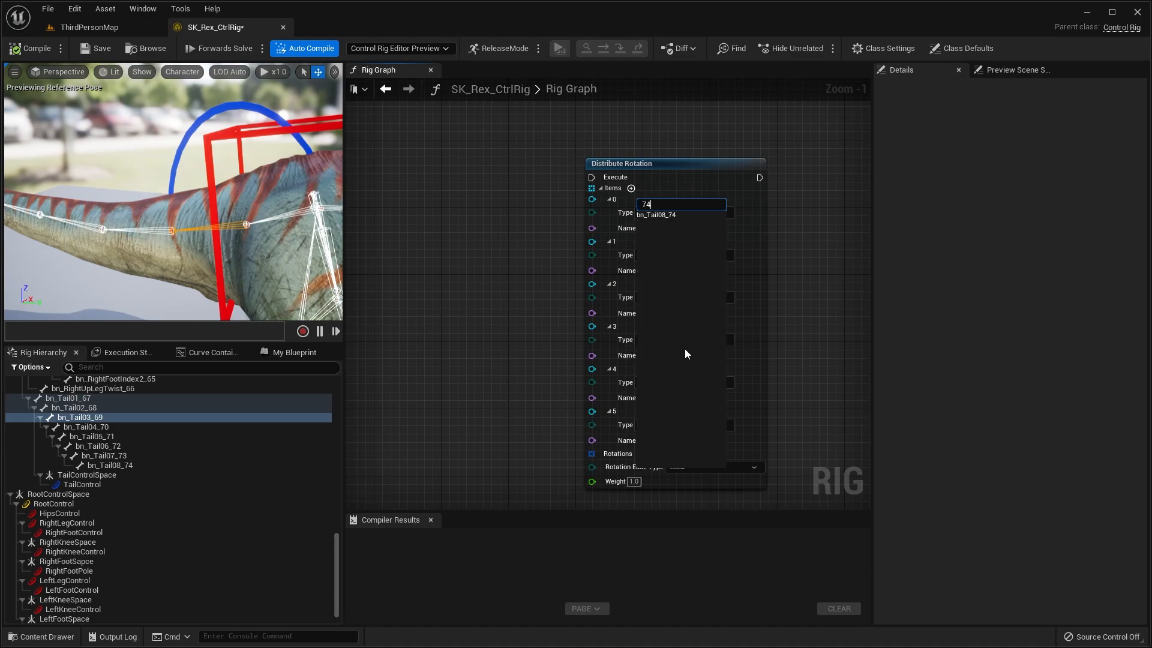
left_click(666, 216)
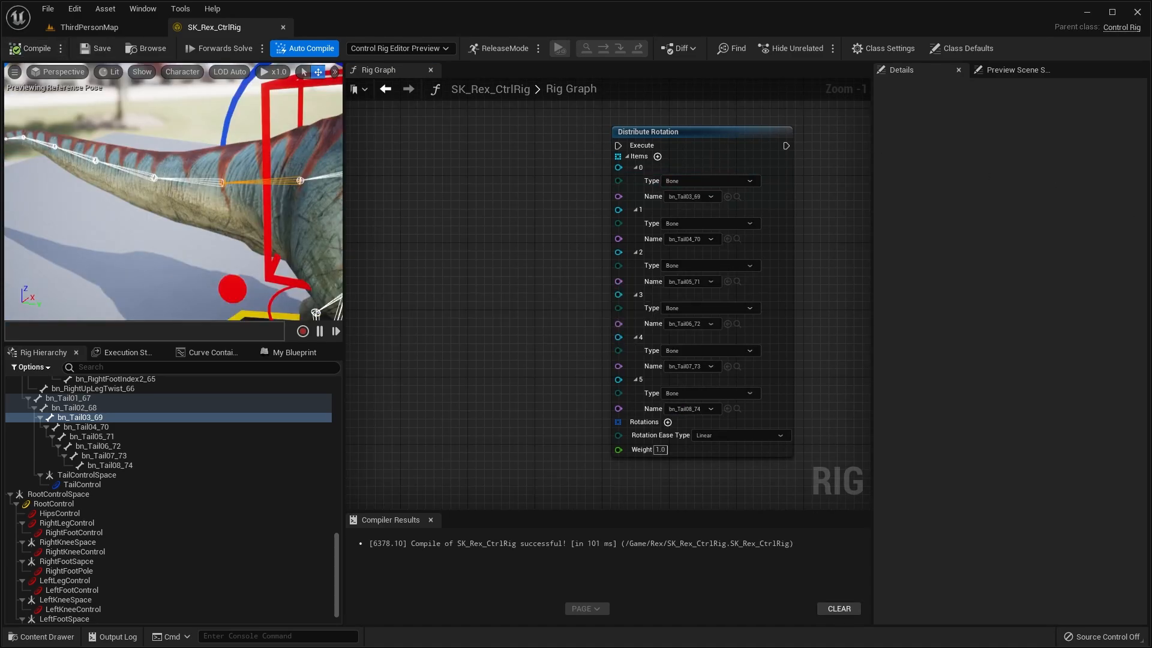
- Add one entry to the Distribute Rotation node's Rotations array
scroll(511, 196, "down", 2)
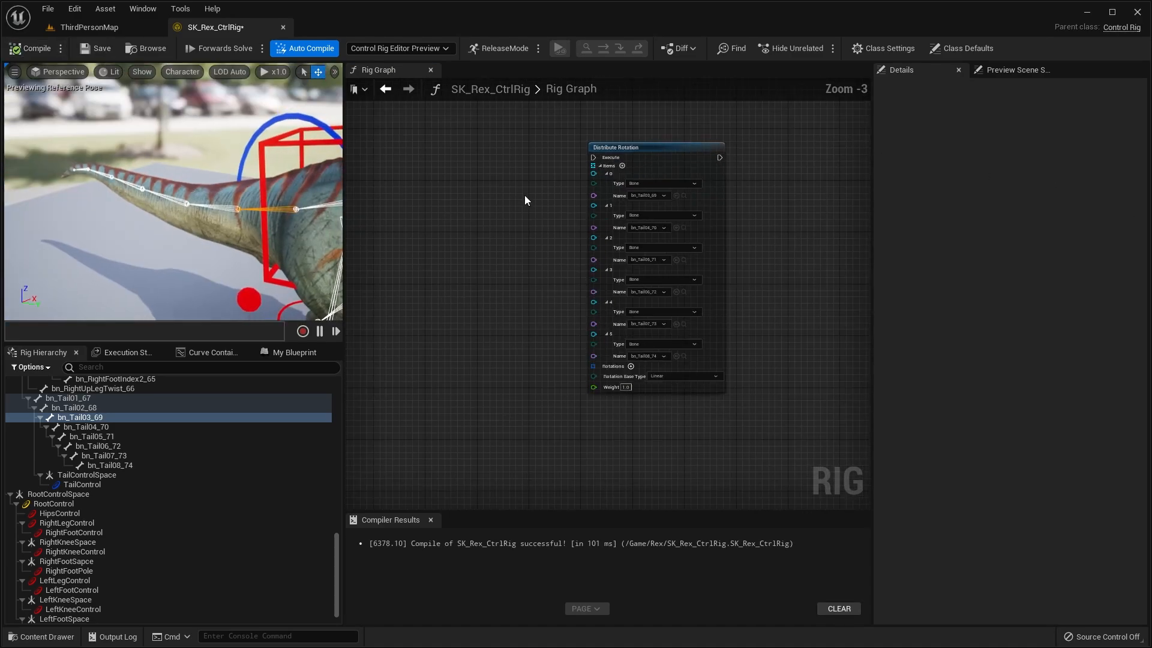
scroll(612, 330, "up", 2)
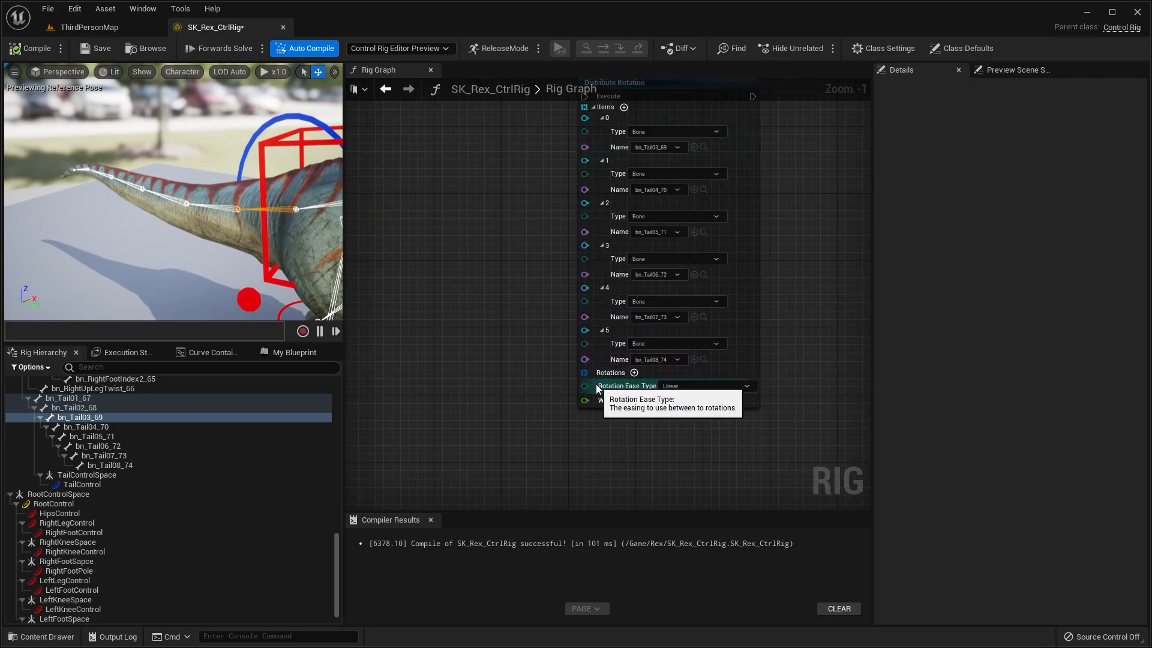
right_click_drag(596, 384, 666, 384)
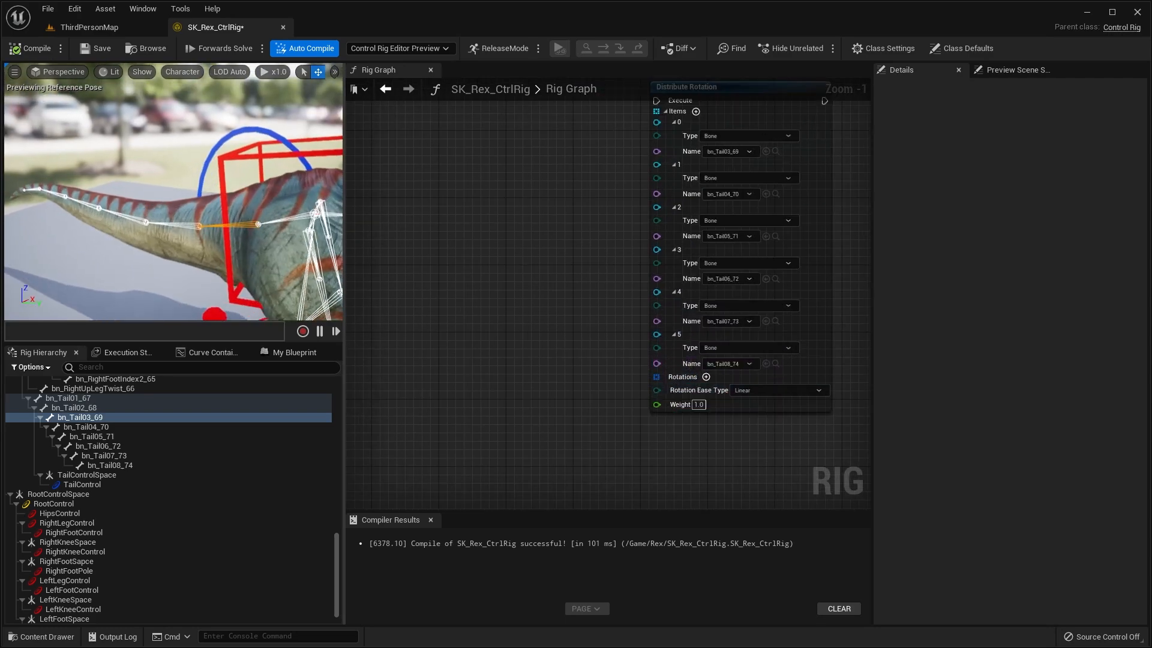
left_click(706, 377)
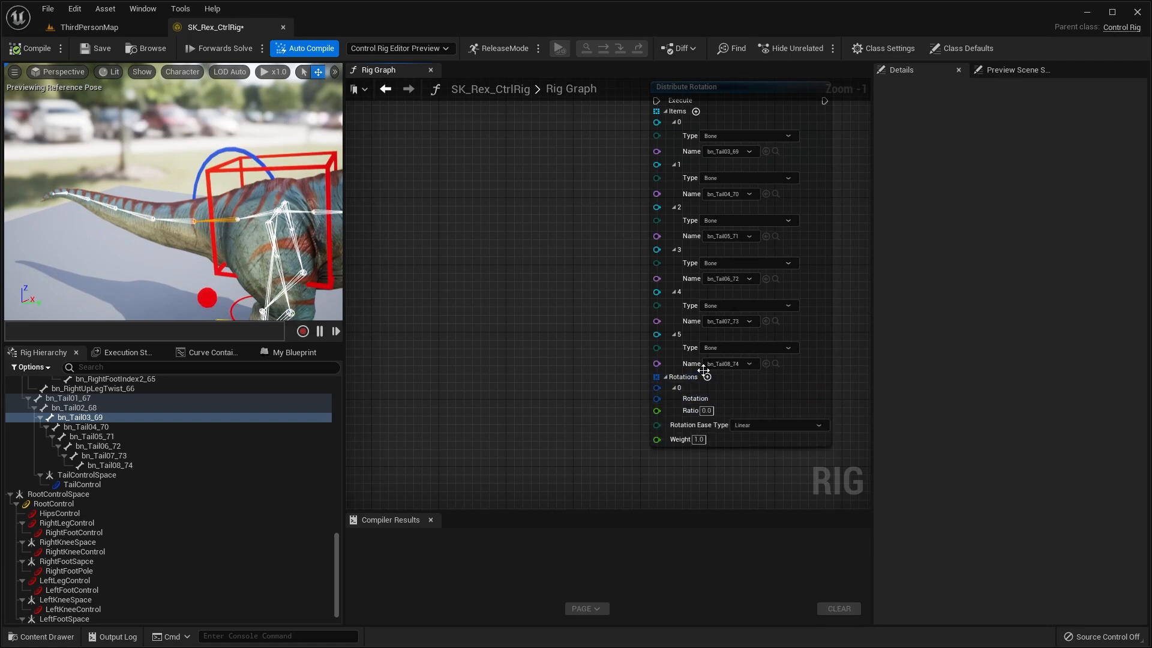
scroll(594, 357, "down", 2)
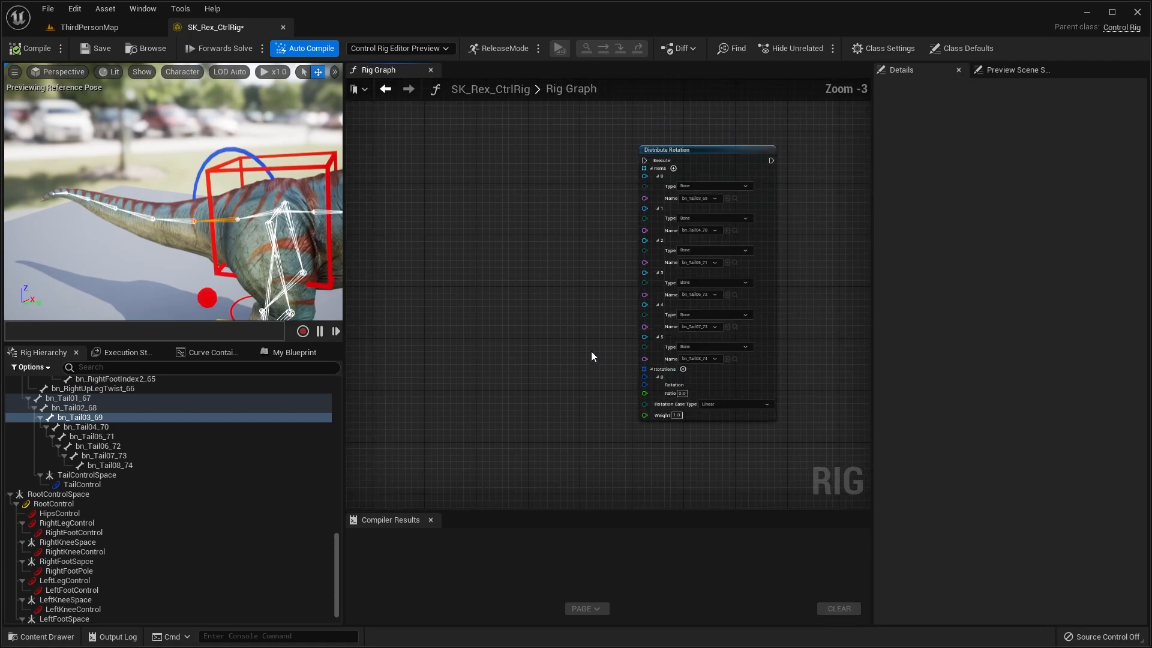
- Add a Get Control node for TailControl to the Rig Graph, left of the Distribute Rotation node
left_click(99, 485)
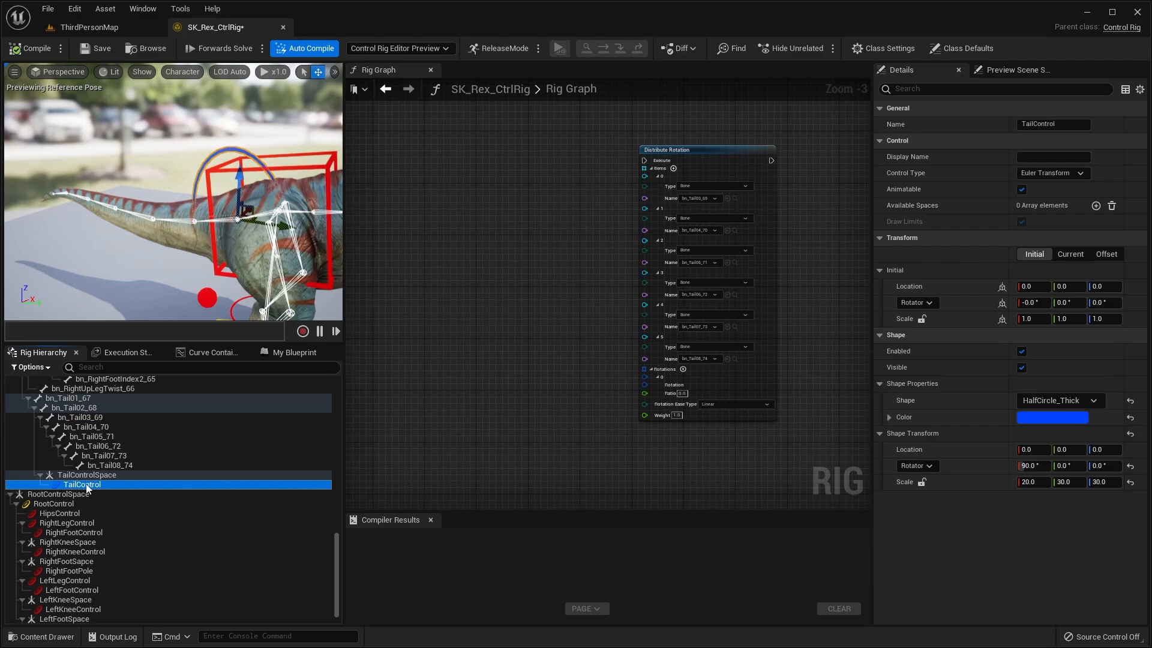
left_click_drag(518, 334, 448, 344)
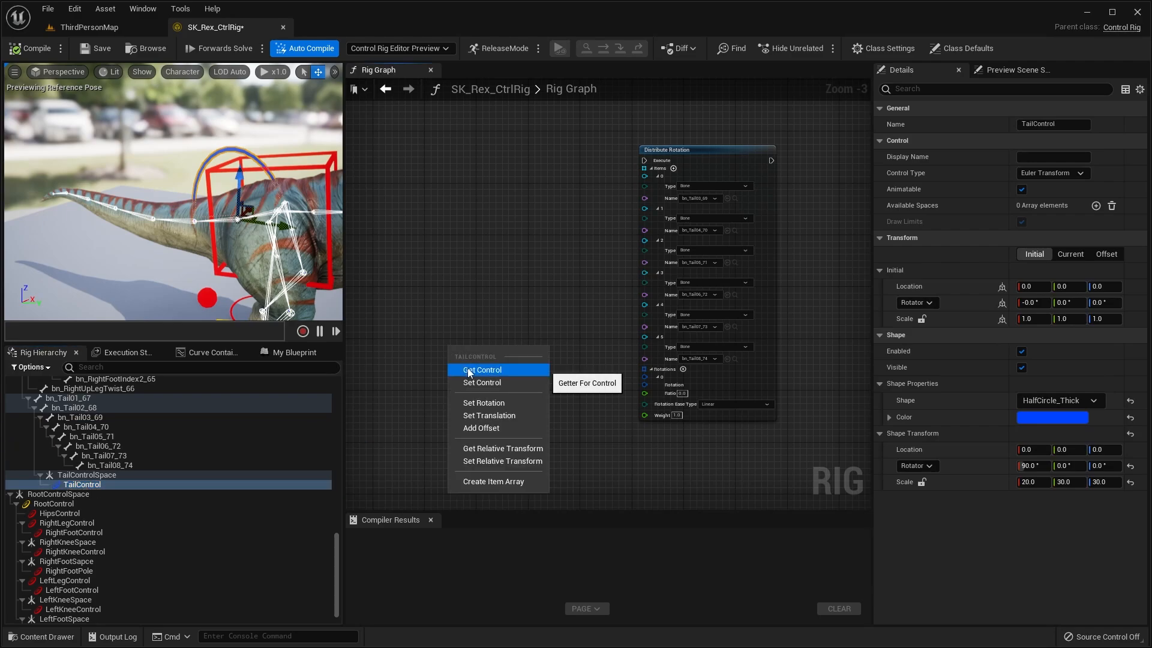
left_click(481, 371)
scroll(530, 357, "up", 3)
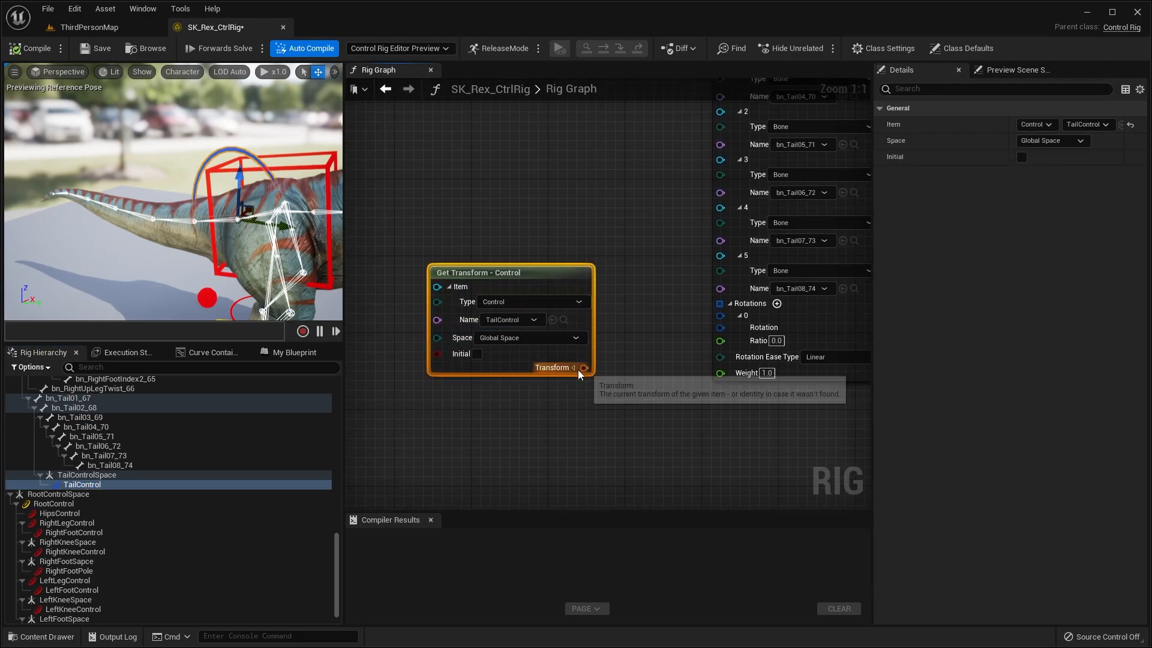
- Connect the TailControl Get Transform node's Rotation output to Rotation of entry 0 on the Distribute Rotation node and save the rig
left_click(573, 367)
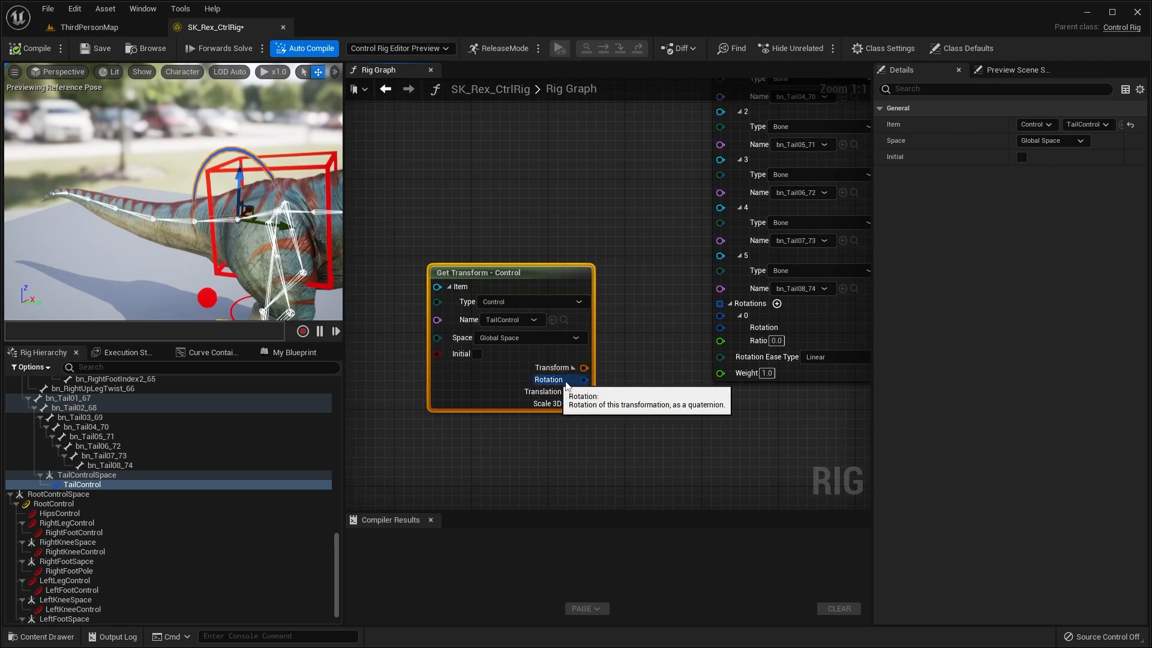
left_click_drag(583, 380, 732, 330)
scroll(700, 329, "down", 2)
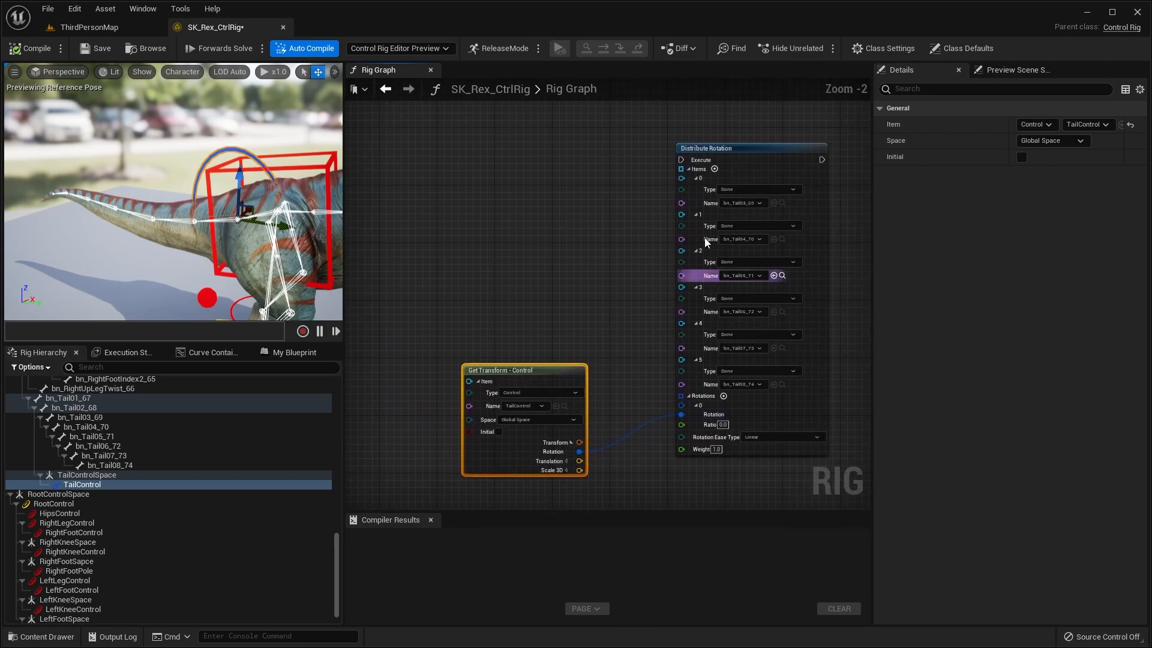
left_click(89, 50)
- Connect the Sequence node's C output to the Distribute Rotation node's Execute input and compile the rig
scroll(553, 173, "down", 2)
right_click_drag(556, 174, 591, 440)
right_click_drag(571, 268, 649, 464)
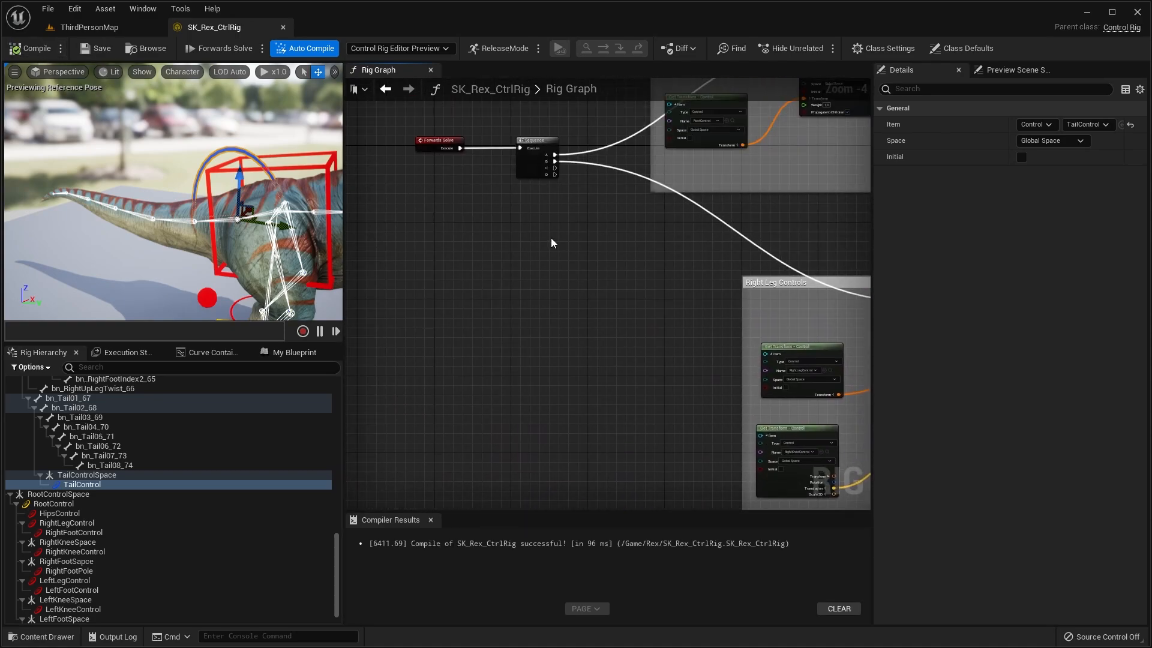
scroll(550, 160, "up", 2)
left_click_drag(552, 160, 813, 219)
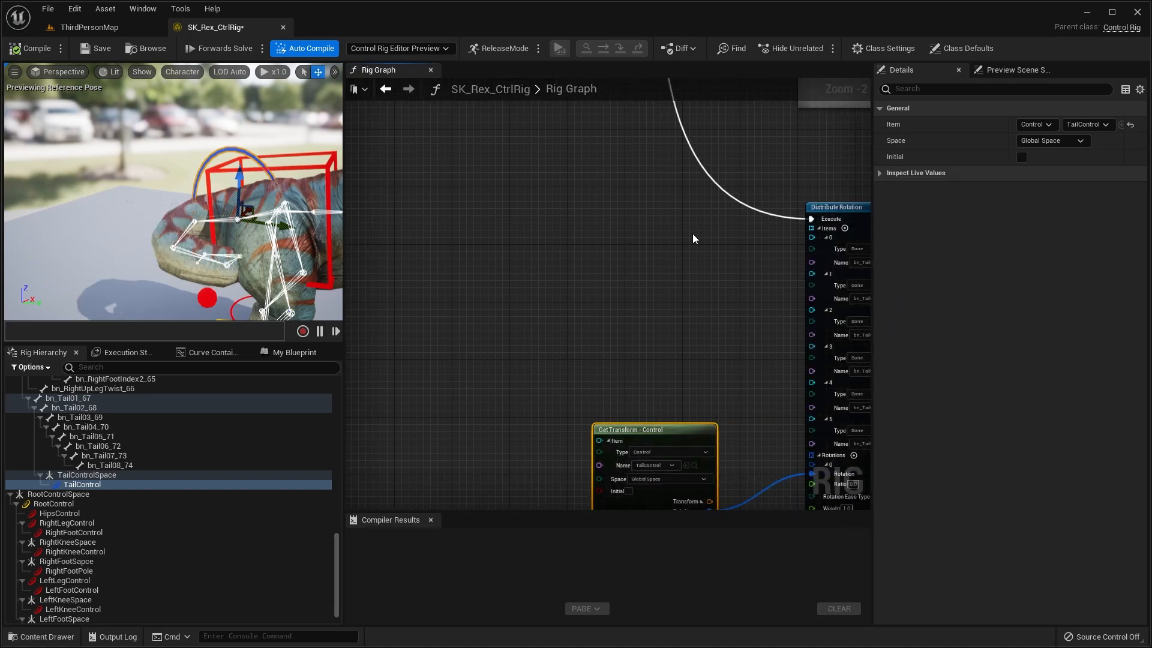
left_click(28, 49)
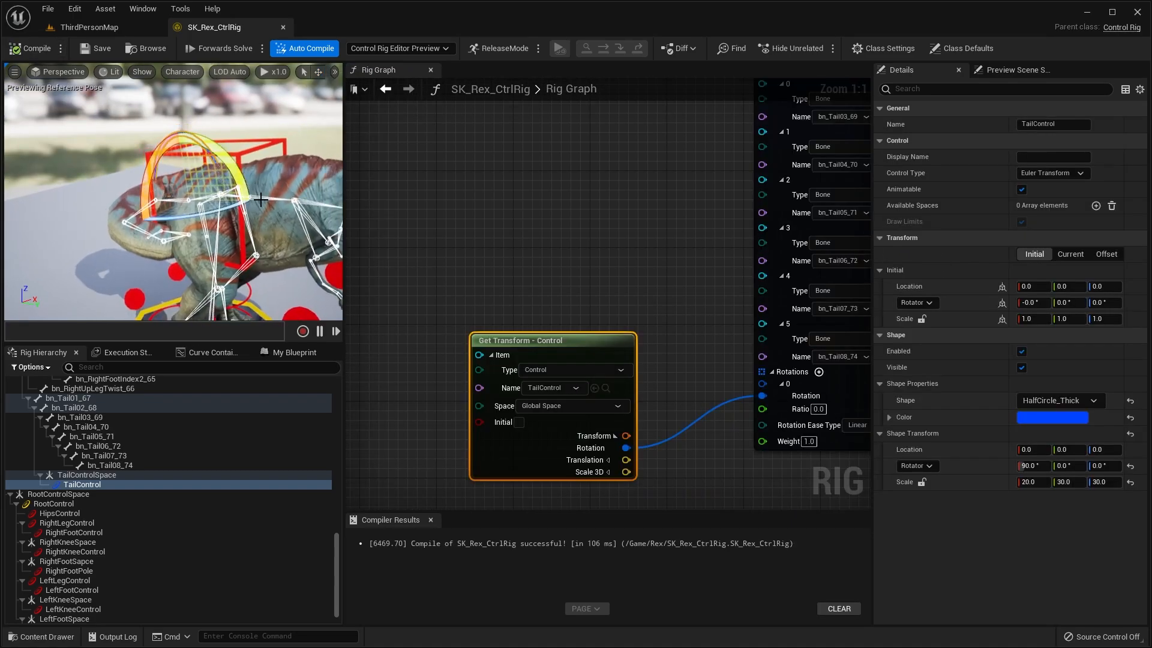
- Set the Space of the TailControl Get Transform node to Local Space and recompile the rig
left_click(569, 406)
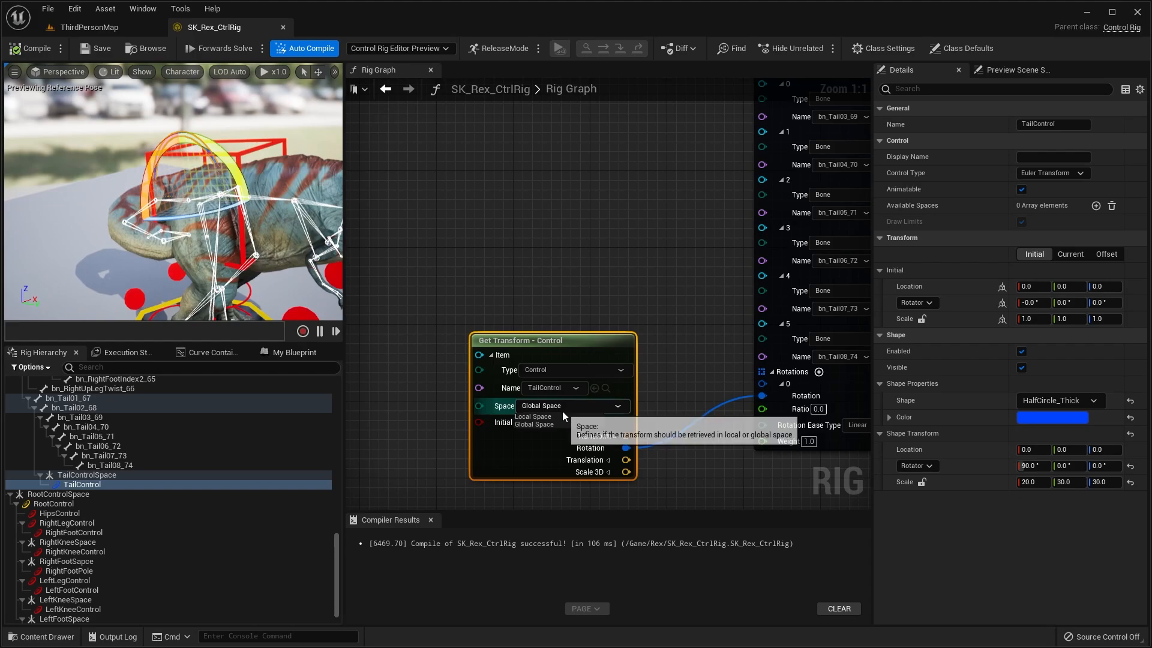
left_click(533, 416)
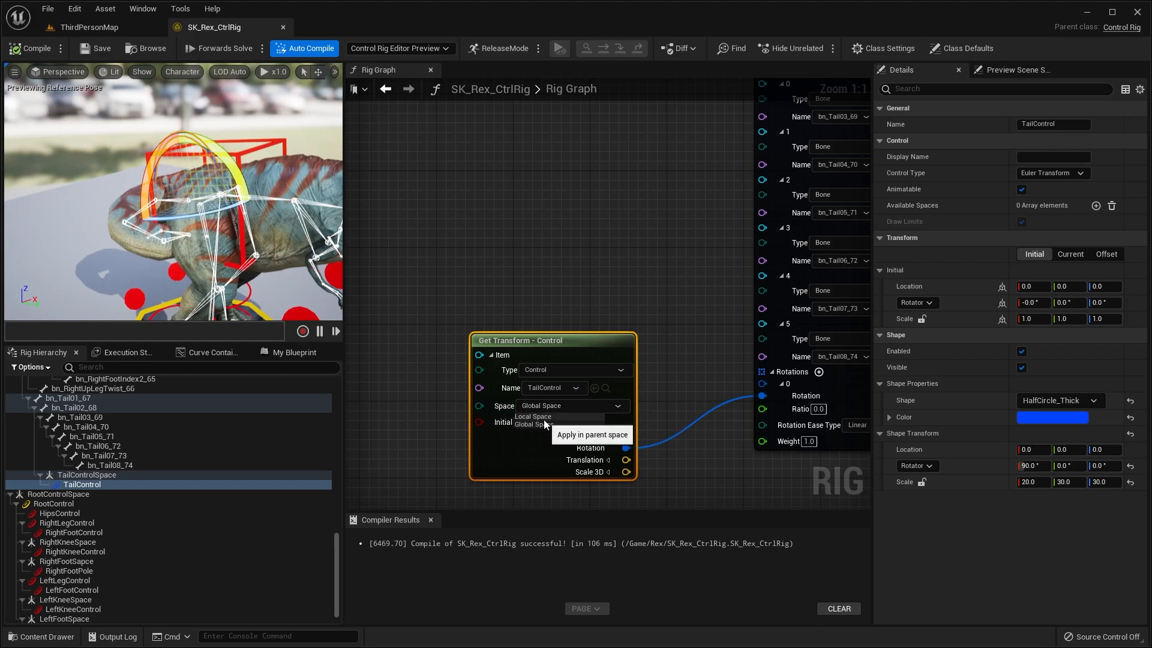
left_click(31, 52)
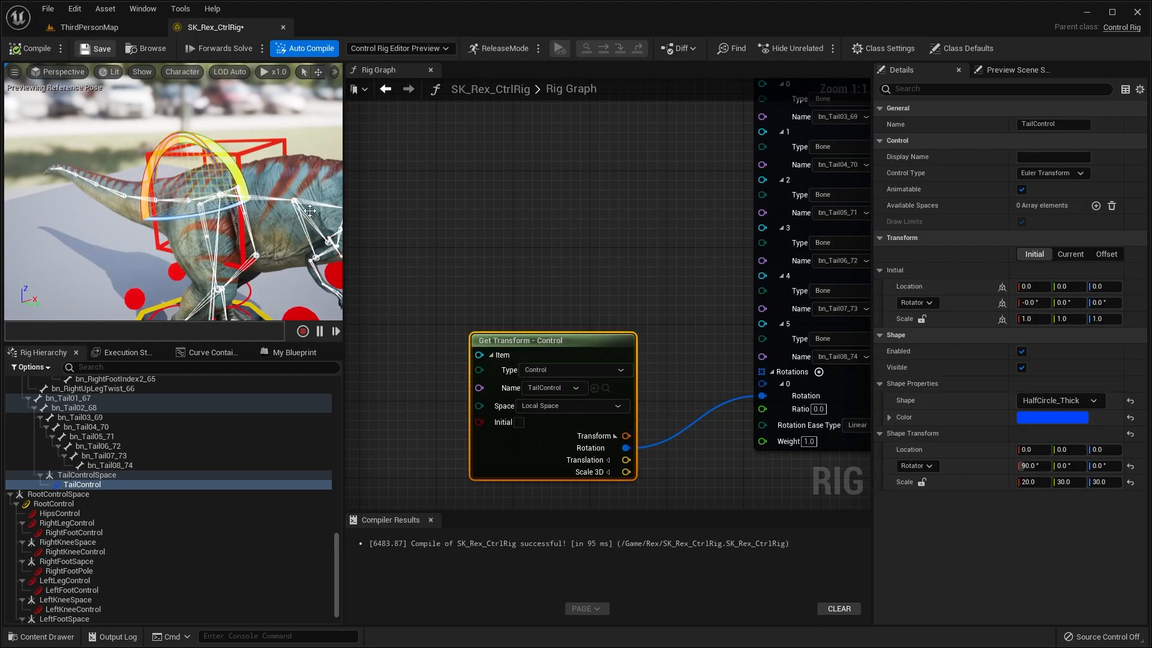
left_click(548, 406)
right_click_drag(552, 235, 545, 246)
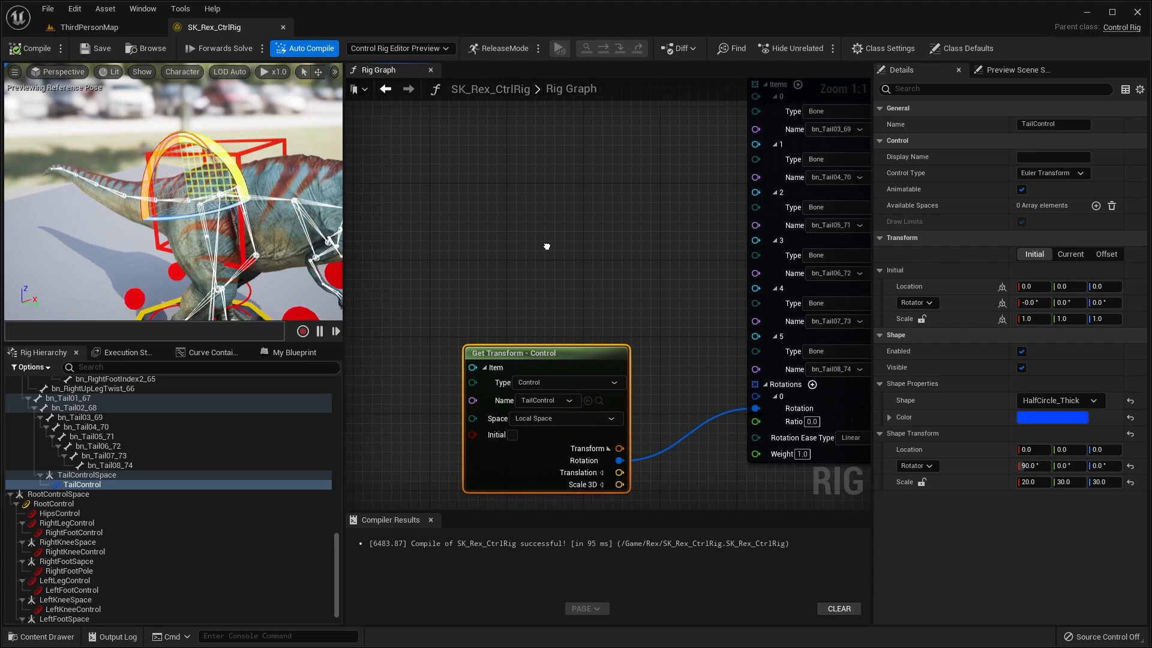
- Rotate TailControl around different axes in the preview to test how the tail bones follow it
left_click_drag(240, 231, 261, 175)
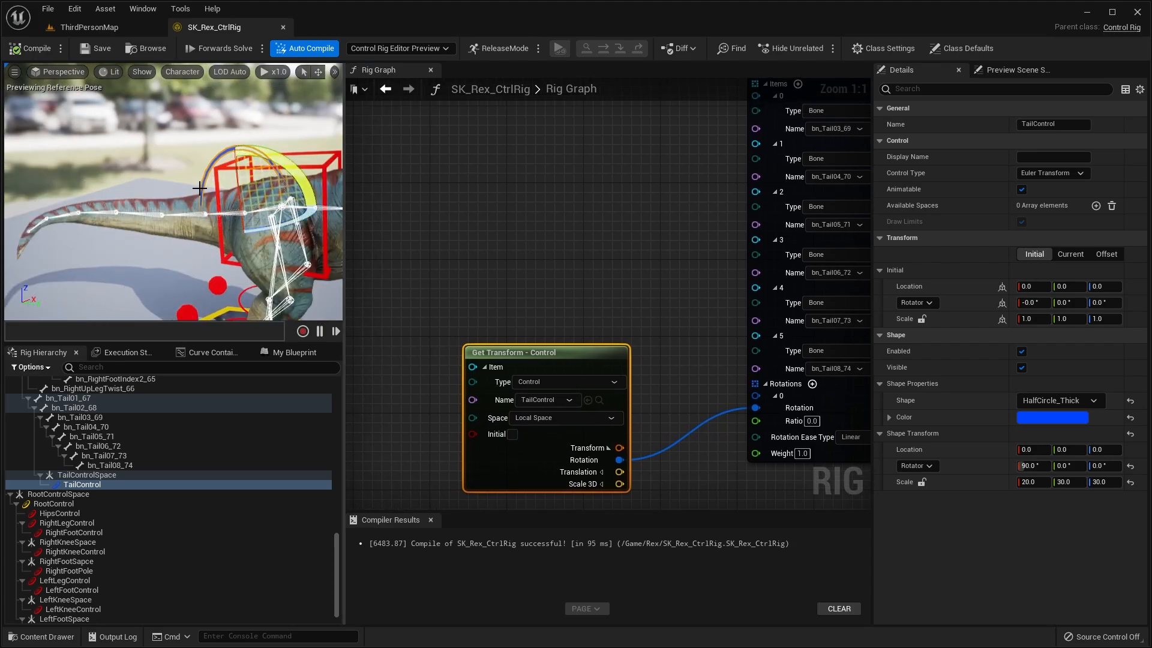
mouse_move(296, 224)
left_mouse_down()
mouse_move(270, 229)
mouse_move(291, 225)
left_mouse_up()
right_click_drag(291, 226, 234, 222)
left_click(207, 135)
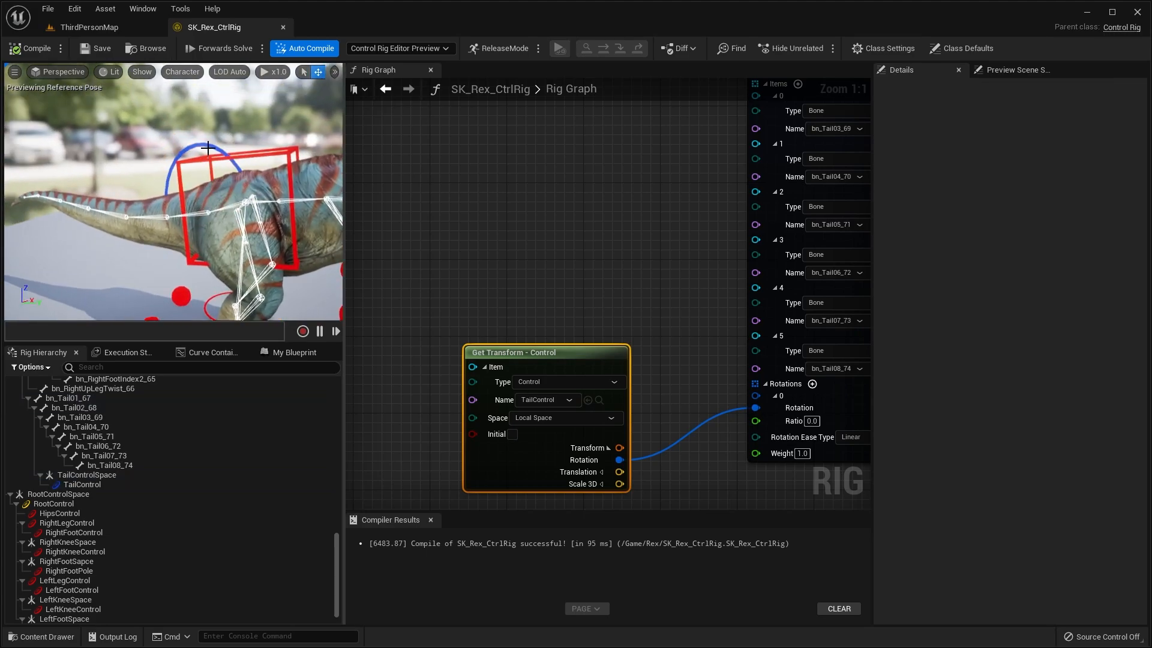
left_click(207, 148)
right_click_drag(209, 153, 239, 219)
key("e")
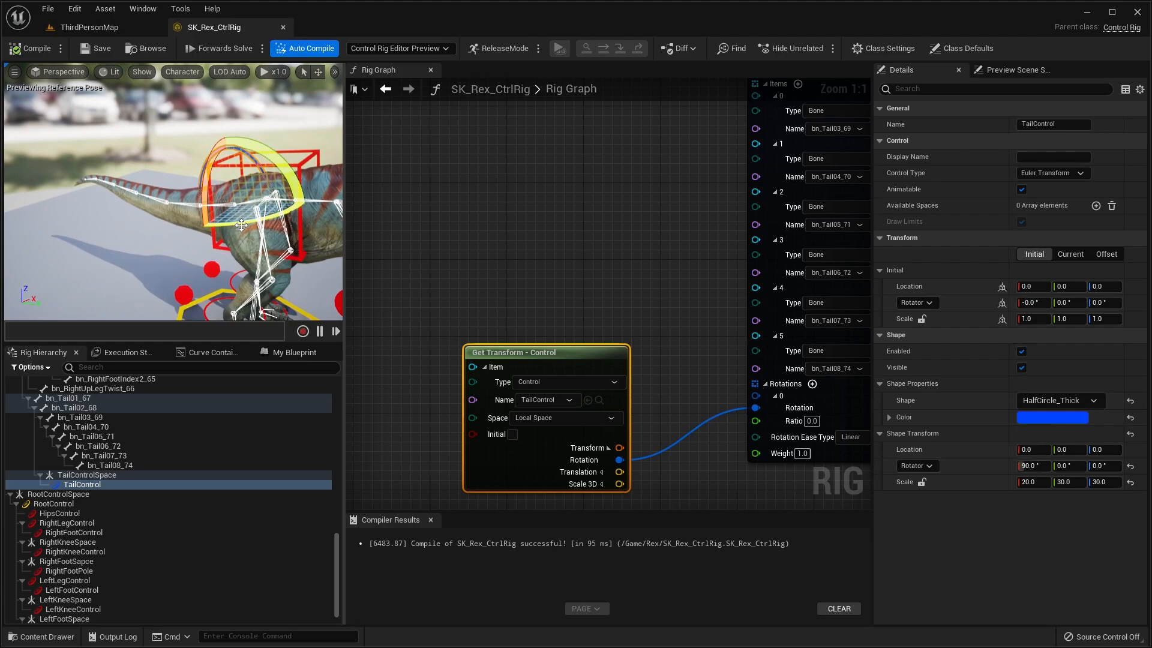
left_click_drag(241, 225, 171, 253)
right_click_drag(172, 240, 199, 193)
left_click_drag(157, 235, 171, 232)
right_click_drag(171, 234, 129, 241)
left_click_drag(170, 241, 176, 258)
mouse_move(243, 177)
left_mouse_down()
mouse_move(281, 210)
mouse_move(255, 184)
left_mouse_up()
right_click_drag(255, 184, 268, 189)
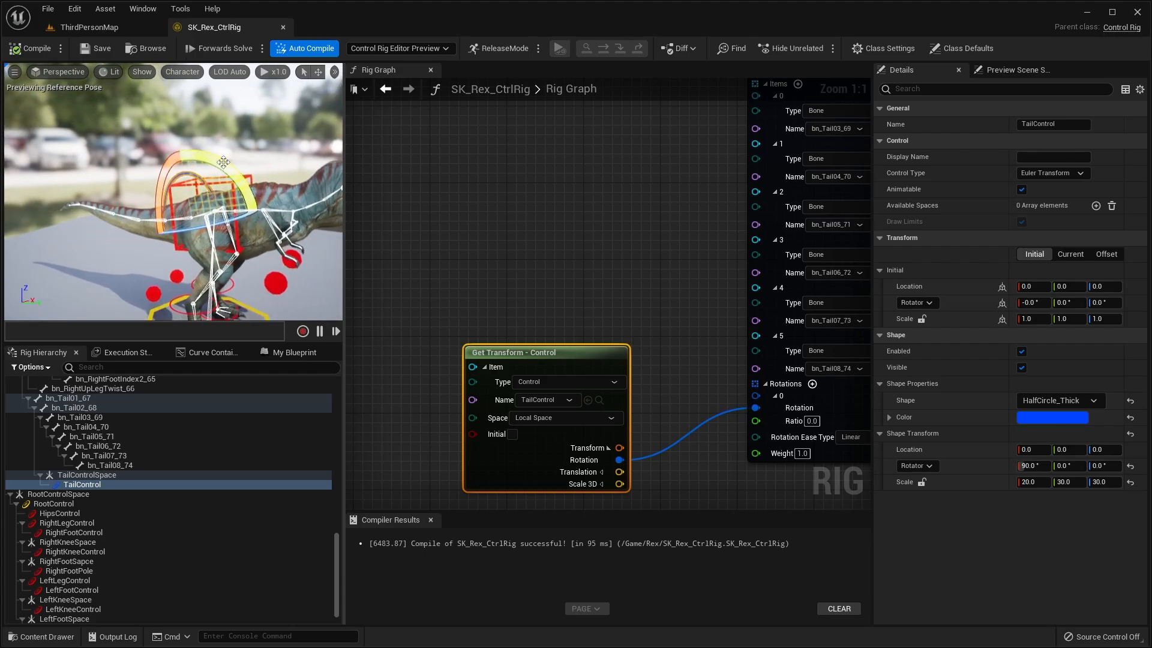
left_click_drag(222, 168, 235, 176)
mouse_move(138, 222)
left_mouse_down()
mouse_move(144, 252)
mouse_move(138, 224)
left_mouse_up()
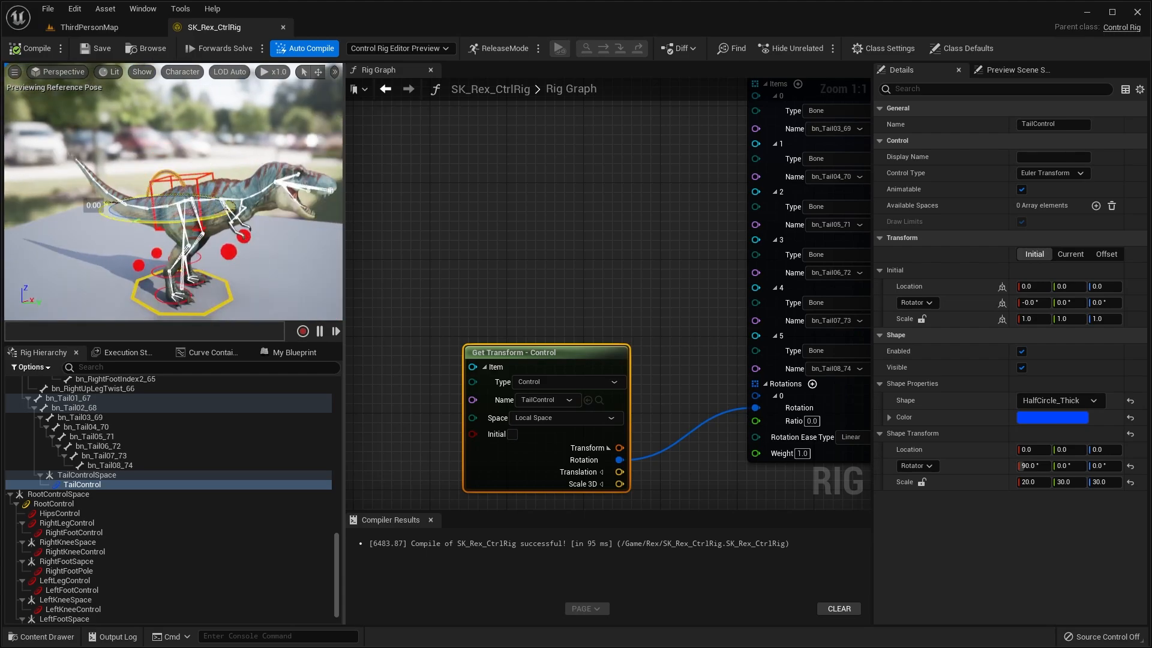
left_click_drag(195, 218, 207, 210)
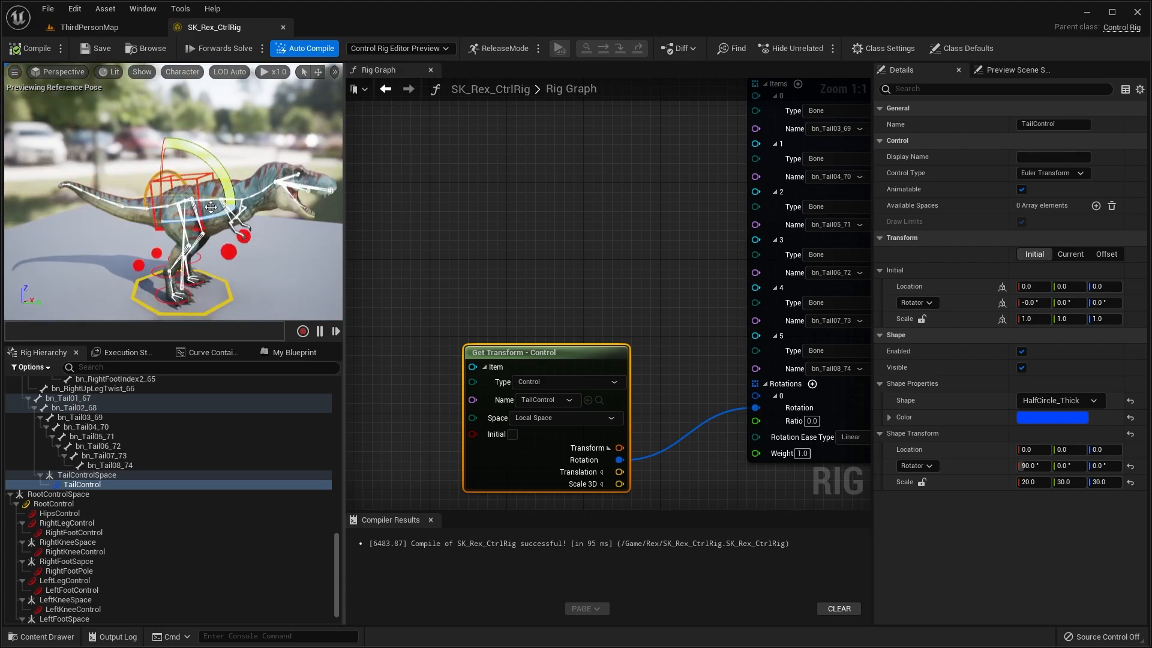
left_click_drag(216, 165, 89, 116)
left_click(479, 198)
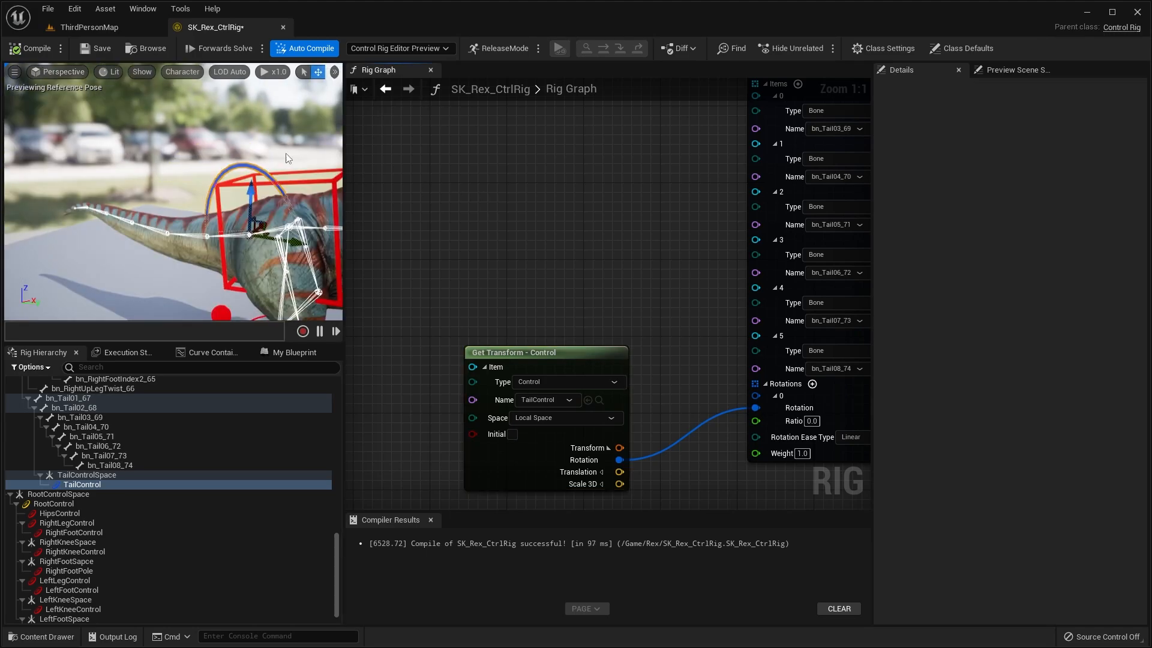
- Select the tail bones one after another in the preview, up to bn_Tail07_73, to examine the bone chain
right_click_drag(234, 198, 272, 202)
middle_click_drag(272, 202, 249, 216)
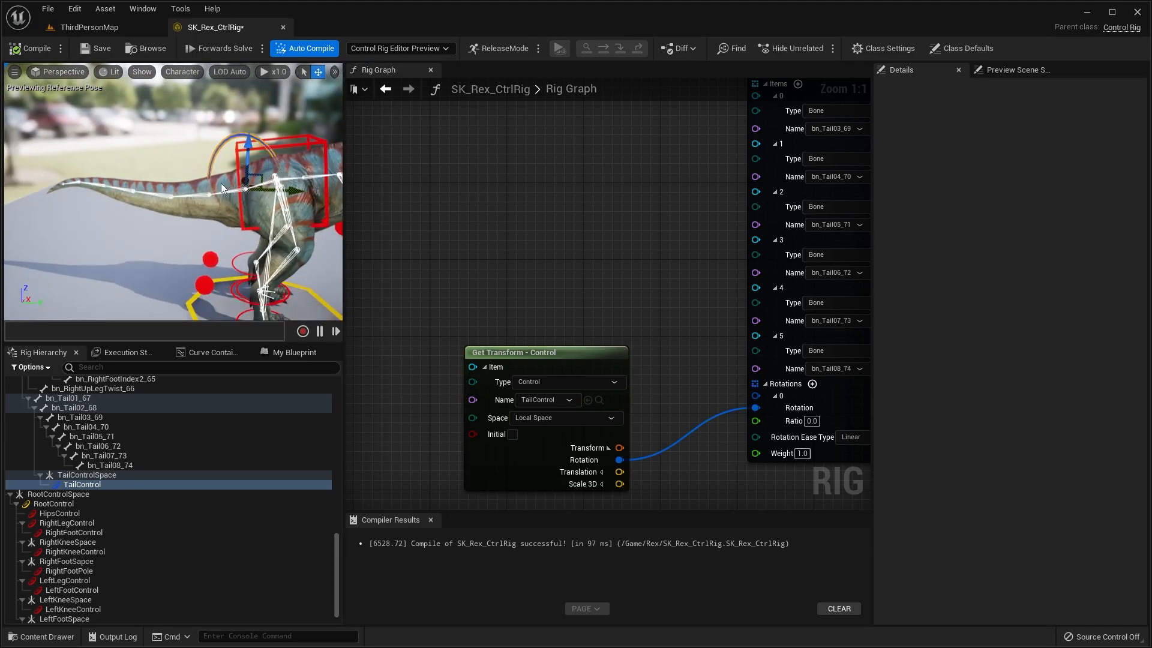
left_click(187, 193)
left_click(156, 192)
scroll(227, 178, "up", 2)
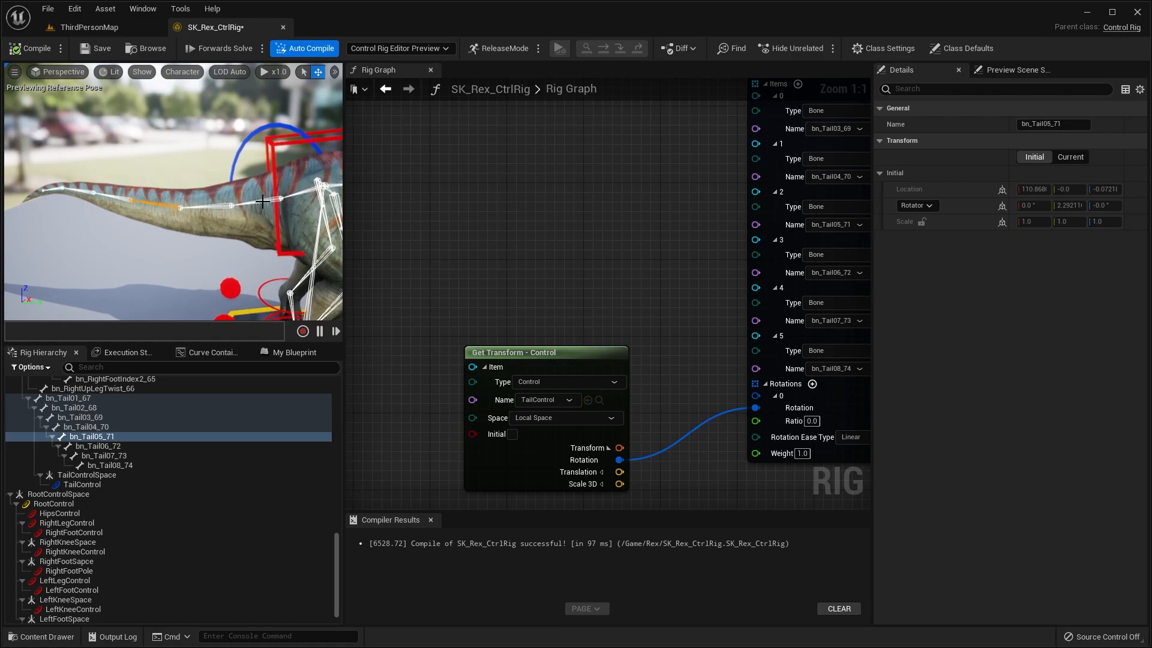
left_click(261, 202)
left_click(218, 208)
middle_click_drag(218, 207, 187, 210)
left_click(185, 212)
left_click(153, 204)
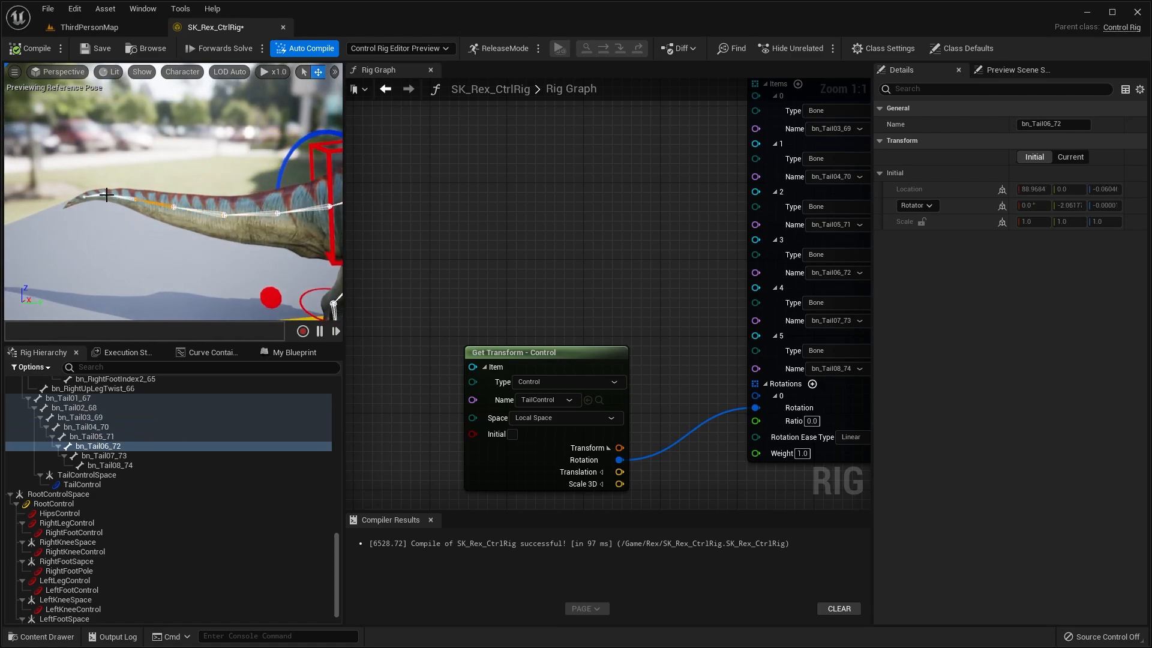
left_click(114, 195)
scroll(198, 207, "down", 4)
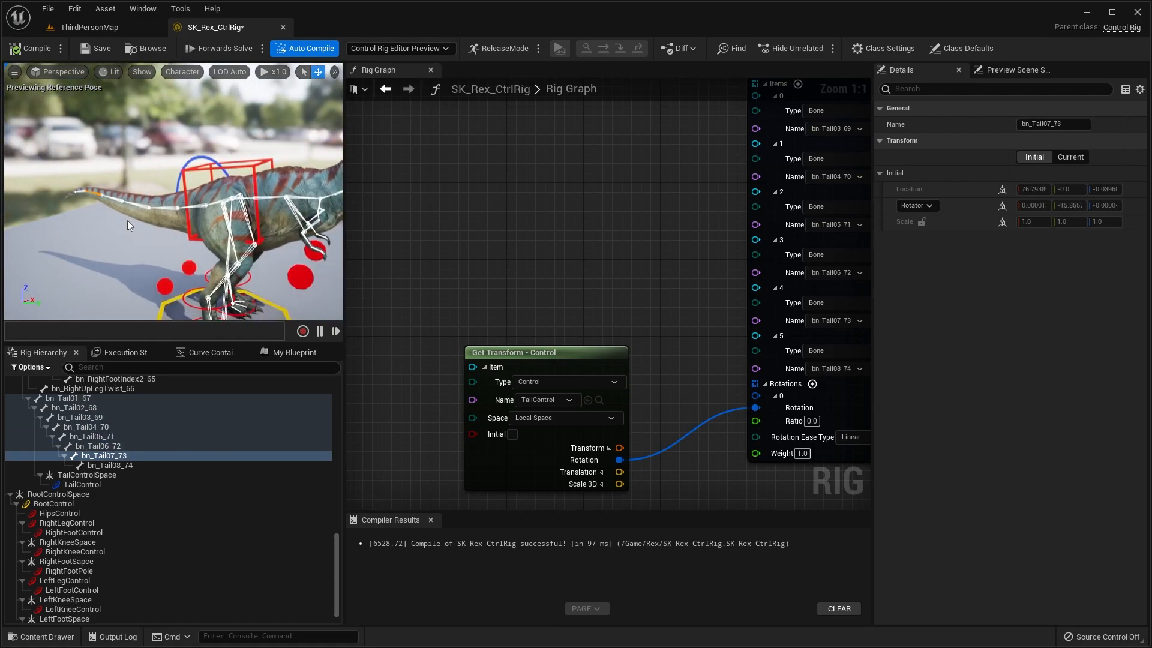
scroll(226, 208, "up", 3)
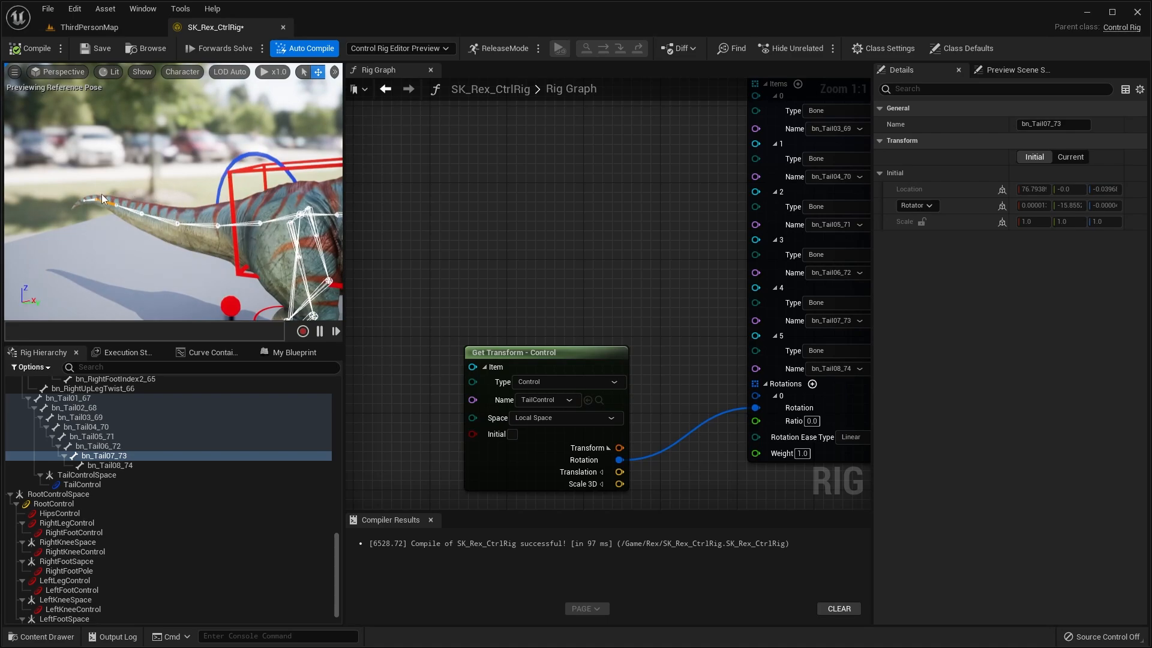
scroll(226, 218, "down", 2)
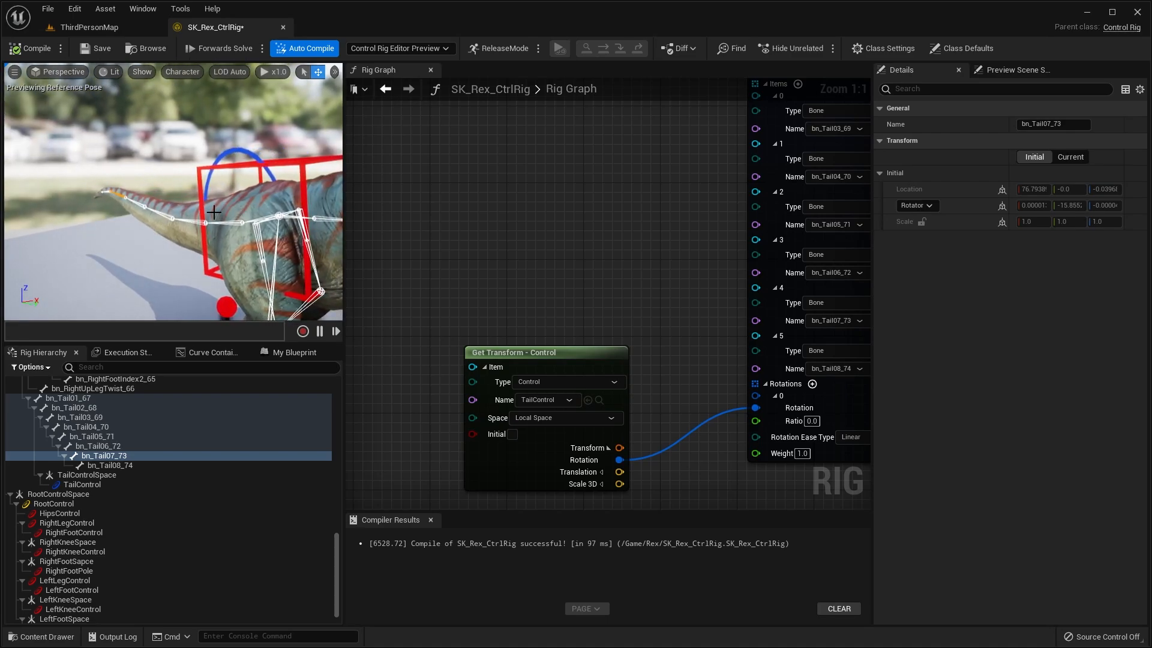
scroll(214, 209, "down", 4)
scroll(149, 226, "up", 5)
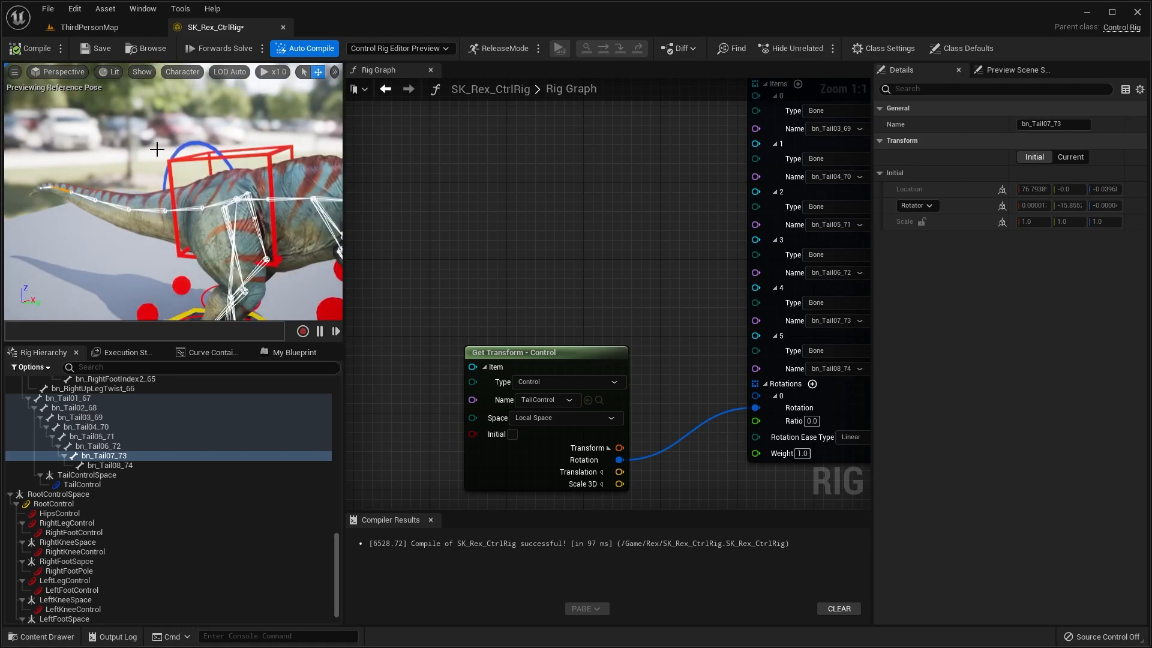
right_click_drag(216, 225, 240, 225)
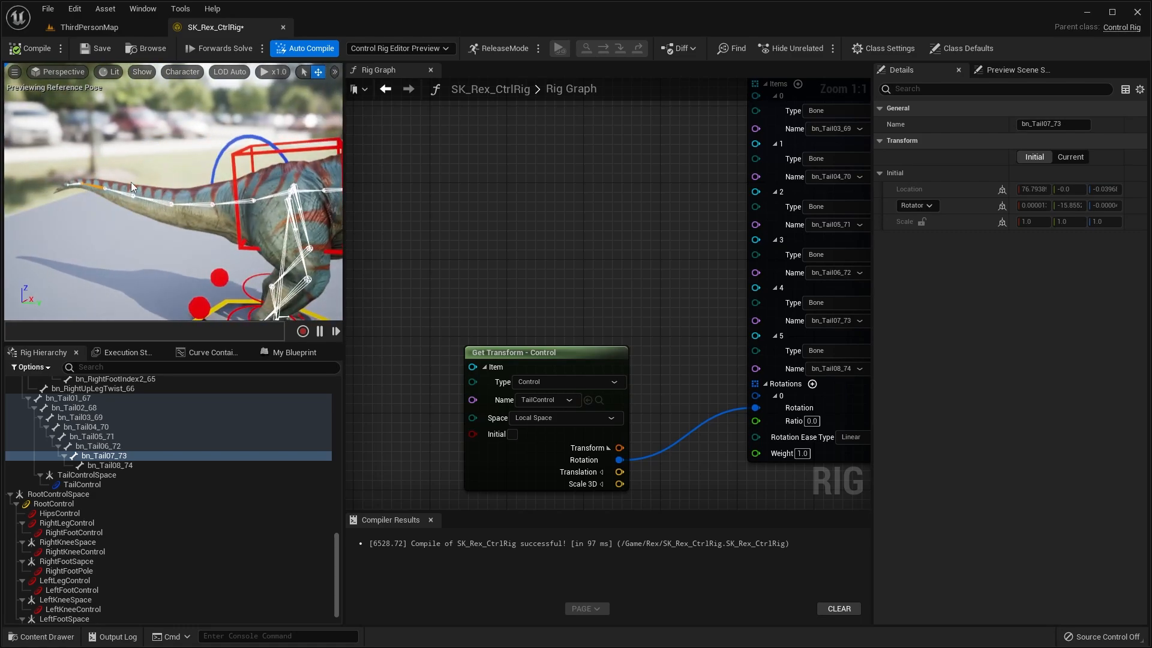
right_click_drag(267, 167, 300, 168)
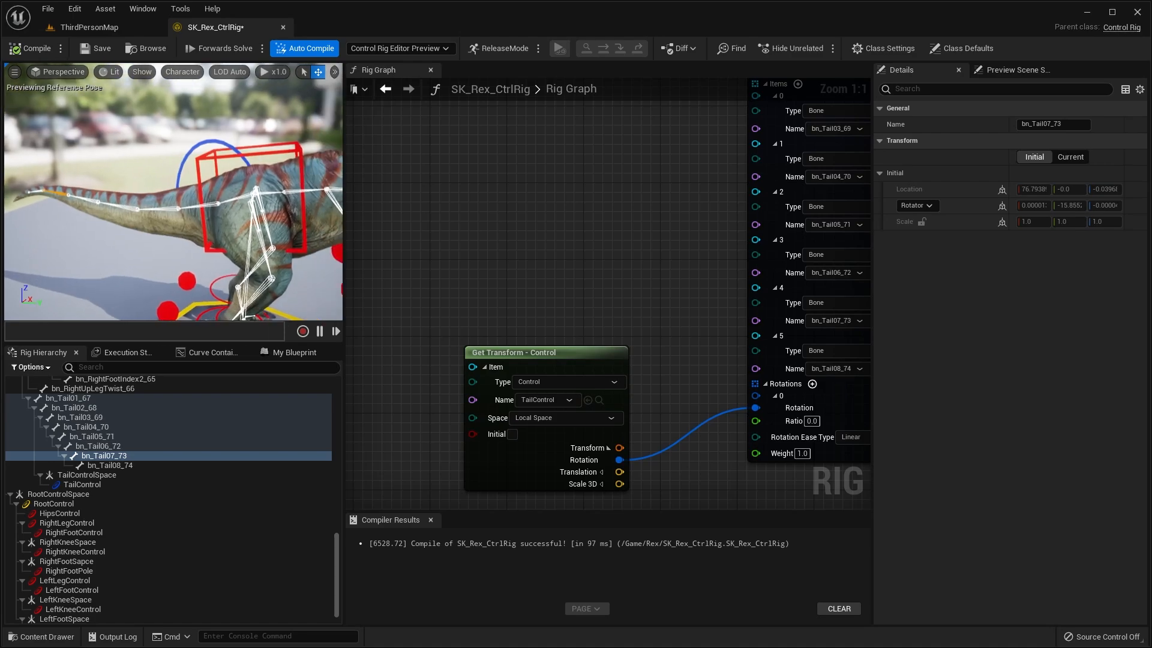
- Wrap the TailControl Get Transform and Distribute Rotation nodes in a comment box titled "Tail Controls"
scroll(267, 167, "down", 3)
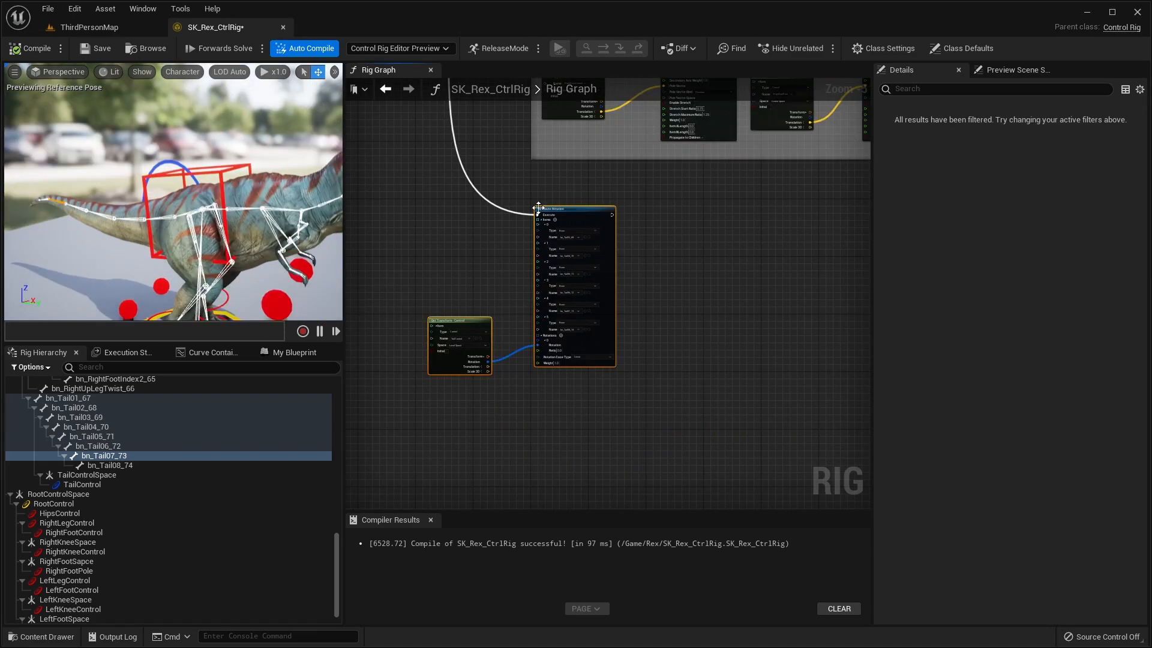
key("c")
scroll(654, 312, "down", 3)
scroll(528, 252, "up", 4)
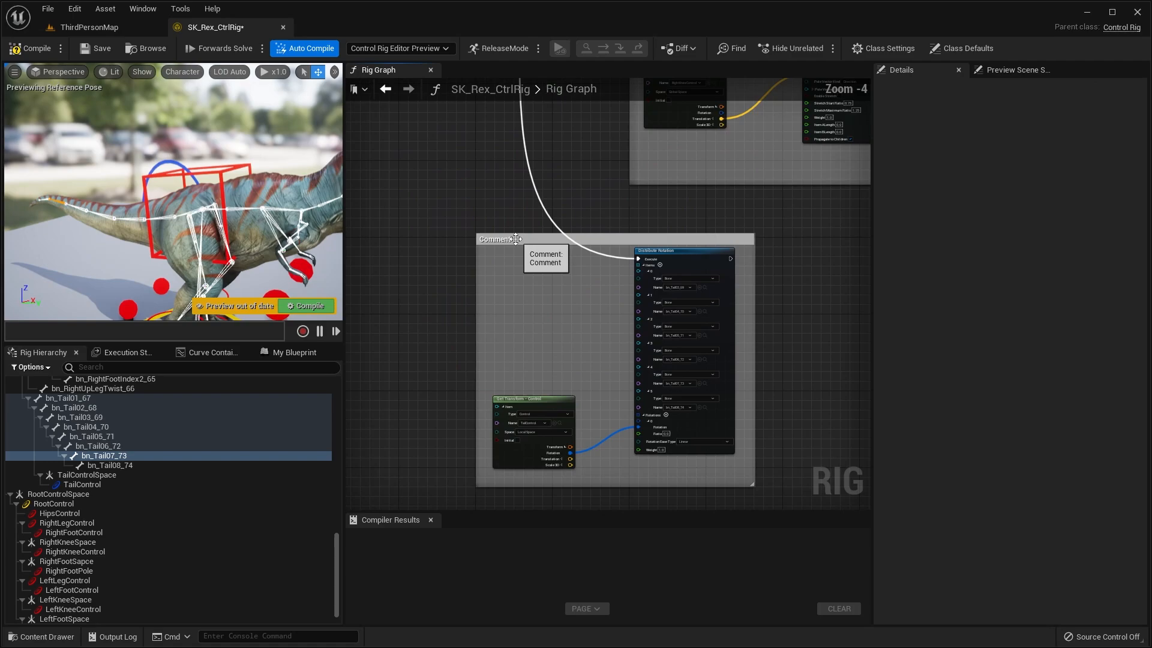
scroll(516, 239, "up", 1)
double_click(517, 240)
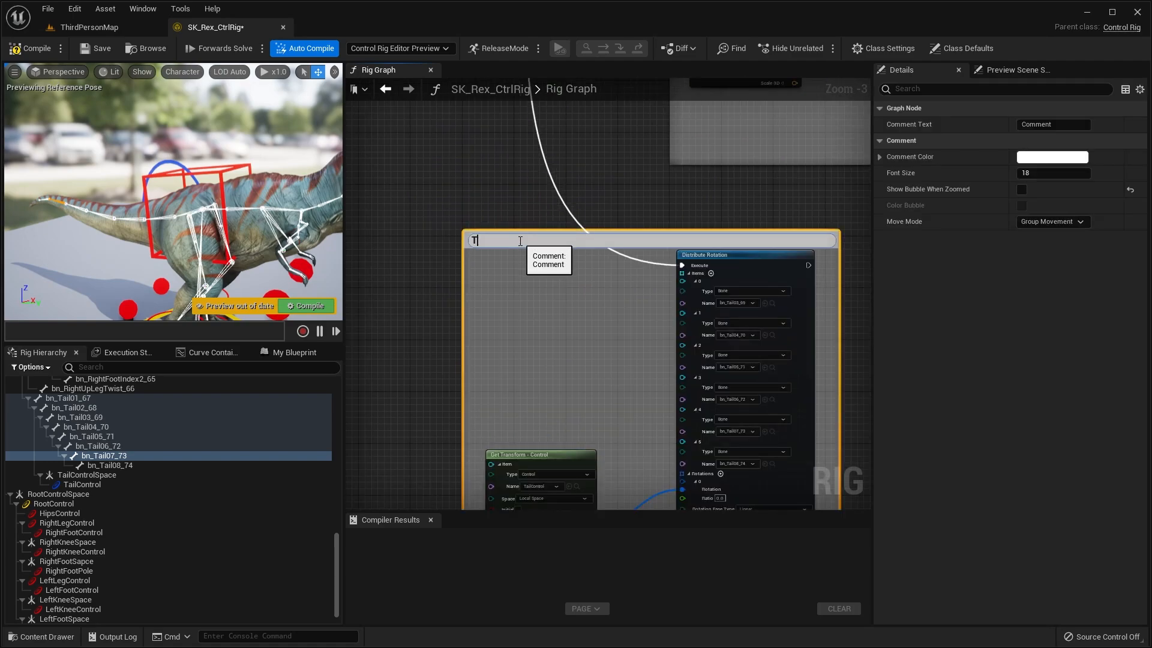
type("Tail Controls")
key("Return")
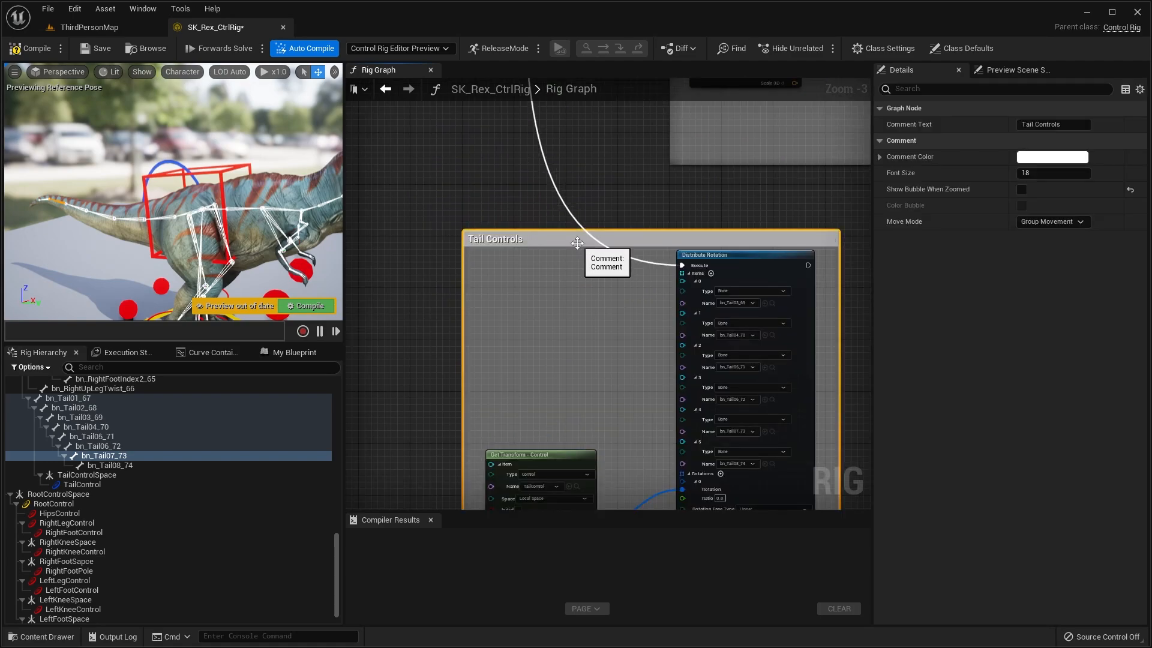
- Enlarge the Tail Controls comment box to leave room beside and below its nodes, and compile the rig
scroll(573, 283, "down", 3)
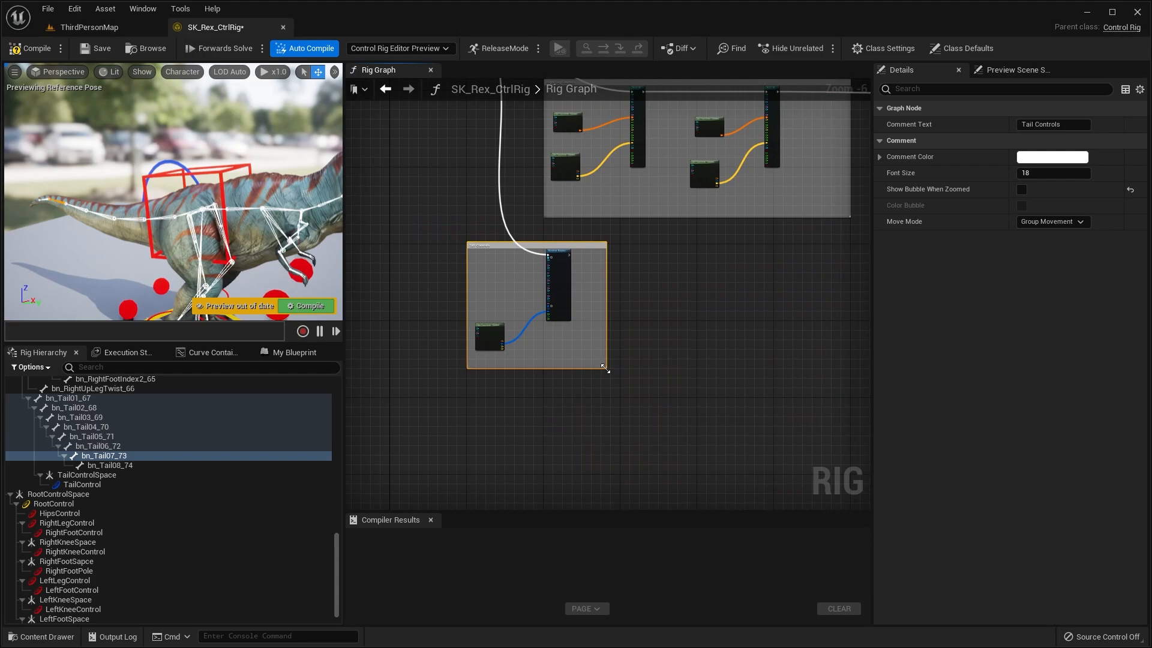
left_click_drag(605, 369, 1006, 424)
scroll(700, 360, "down", 2)
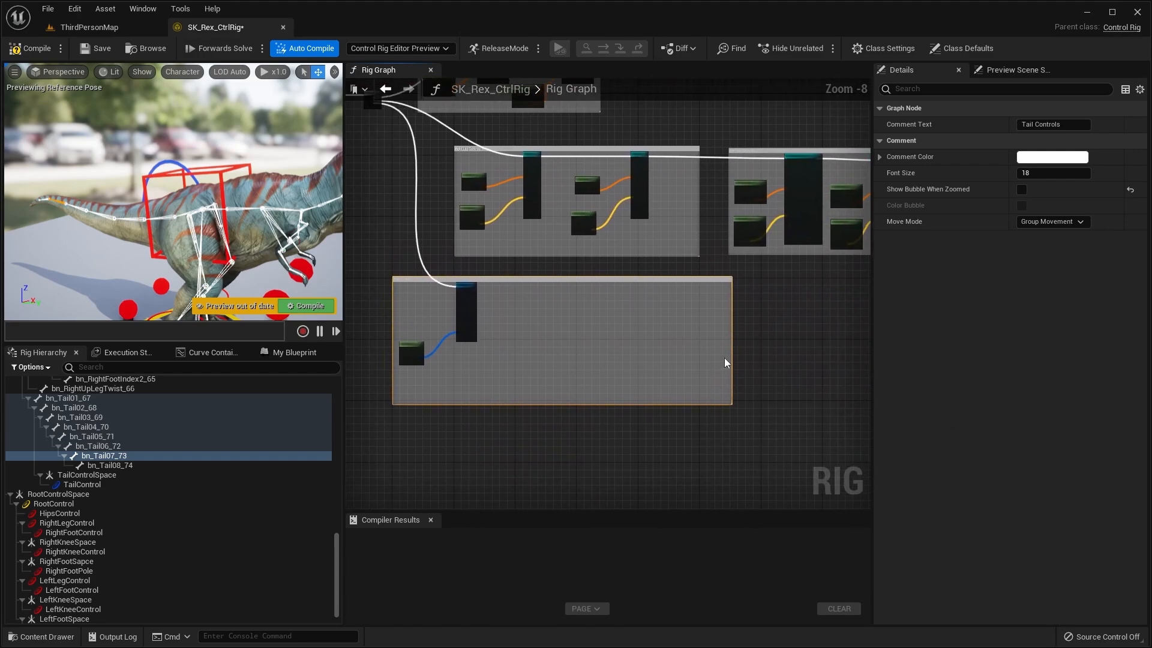
left_click_drag(732, 354, 784, 354)
right_click_drag(642, 328, 728, 329)
scroll(149, 195, "up", 3)
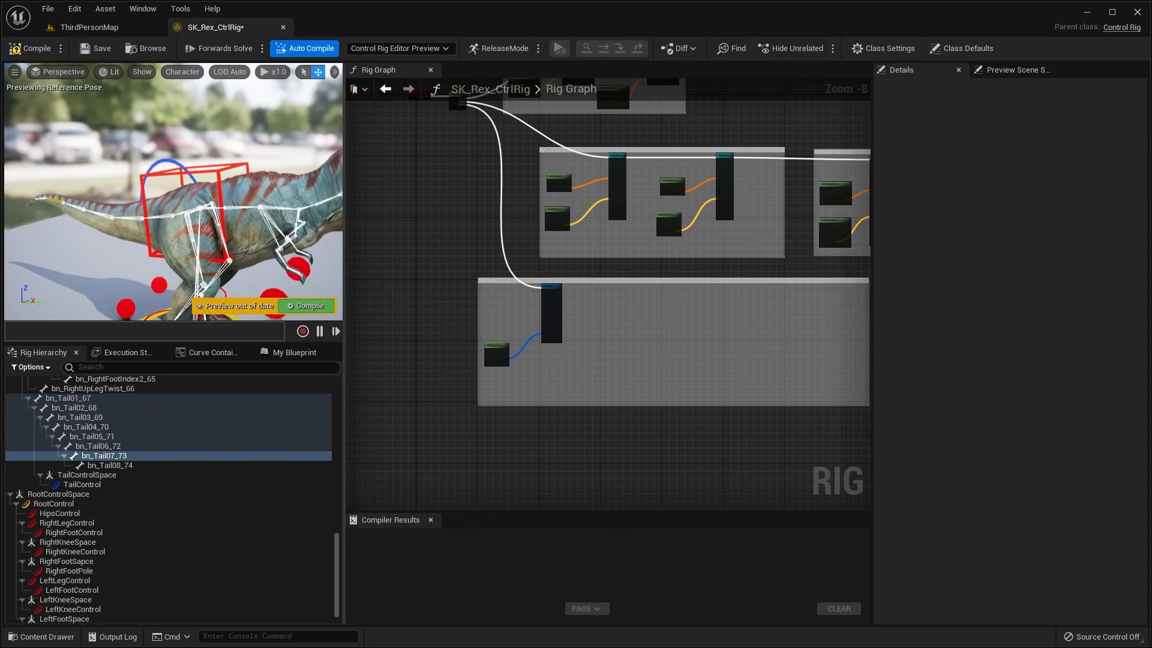
scroll(149, 195, "up", 1)
scroll(567, 250, "down", 2)
right_click_drag(568, 251, 565, 329)
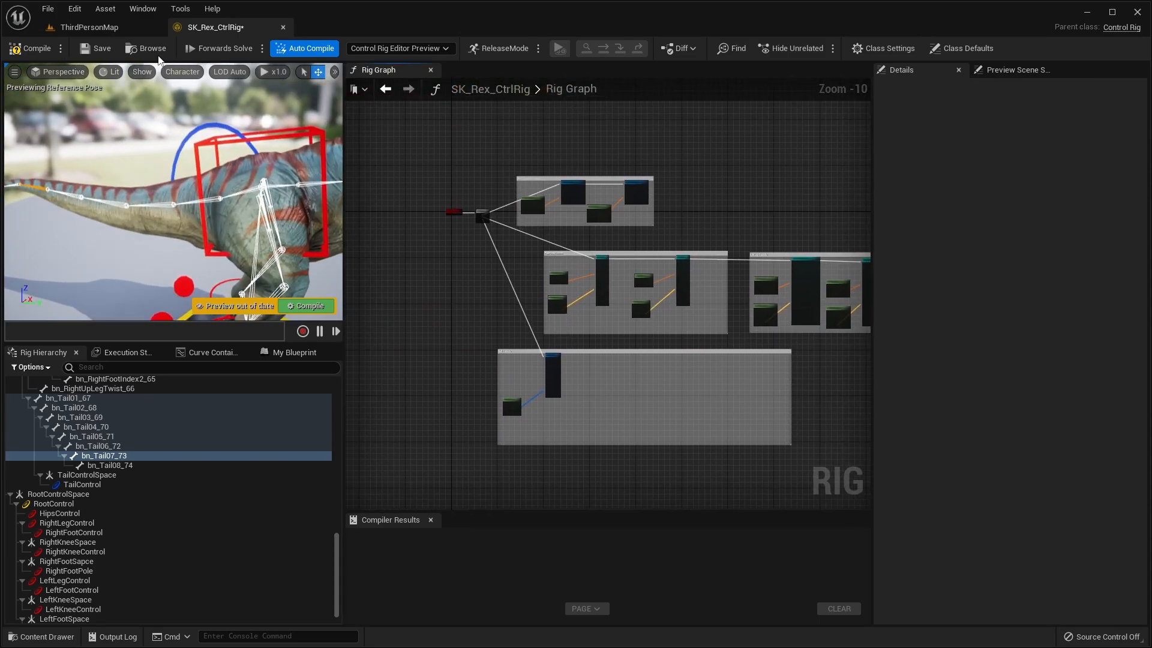
left_click(30, 48)
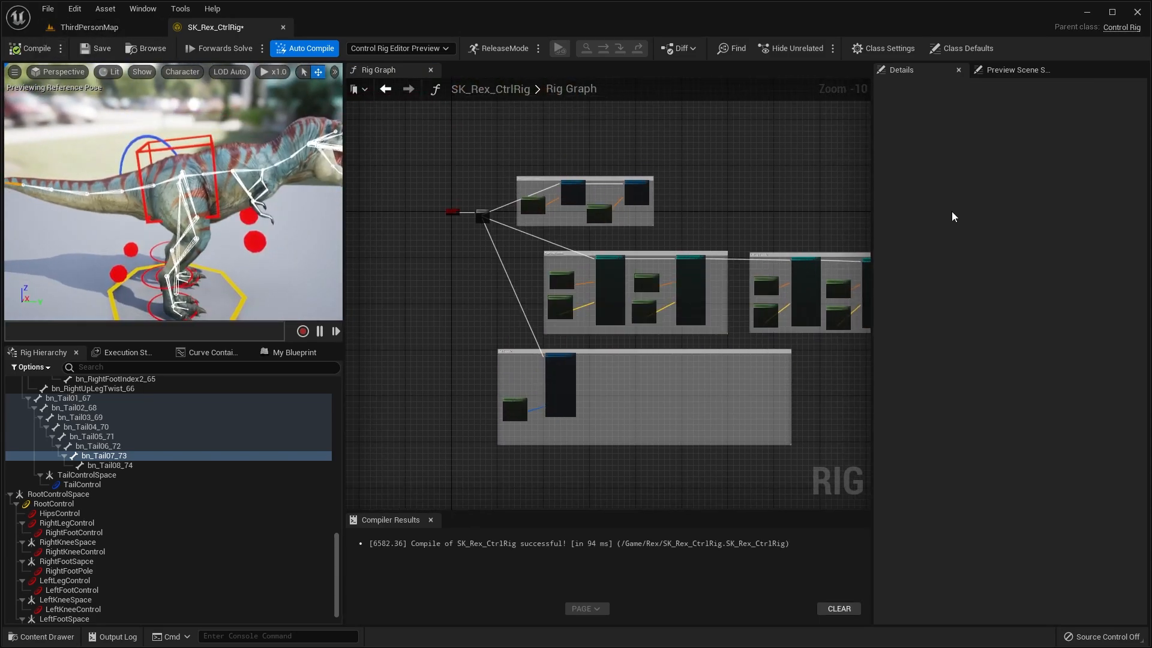
right_click_drag(198, 201, 168, 197)
scroll(180, 198, "up", 5)
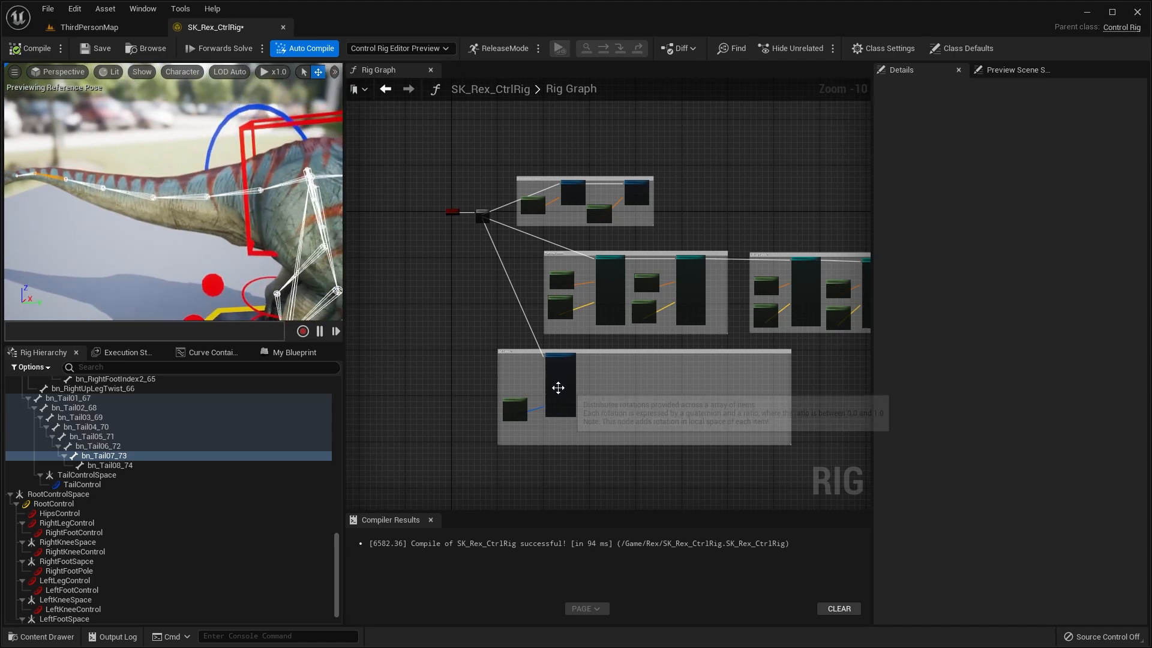
- Select individual tail bones in the preview, including bn_Tail06_72 and bn_Tail03_69, to examine where each sits along the tail
scroll(617, 336, "up", 5)
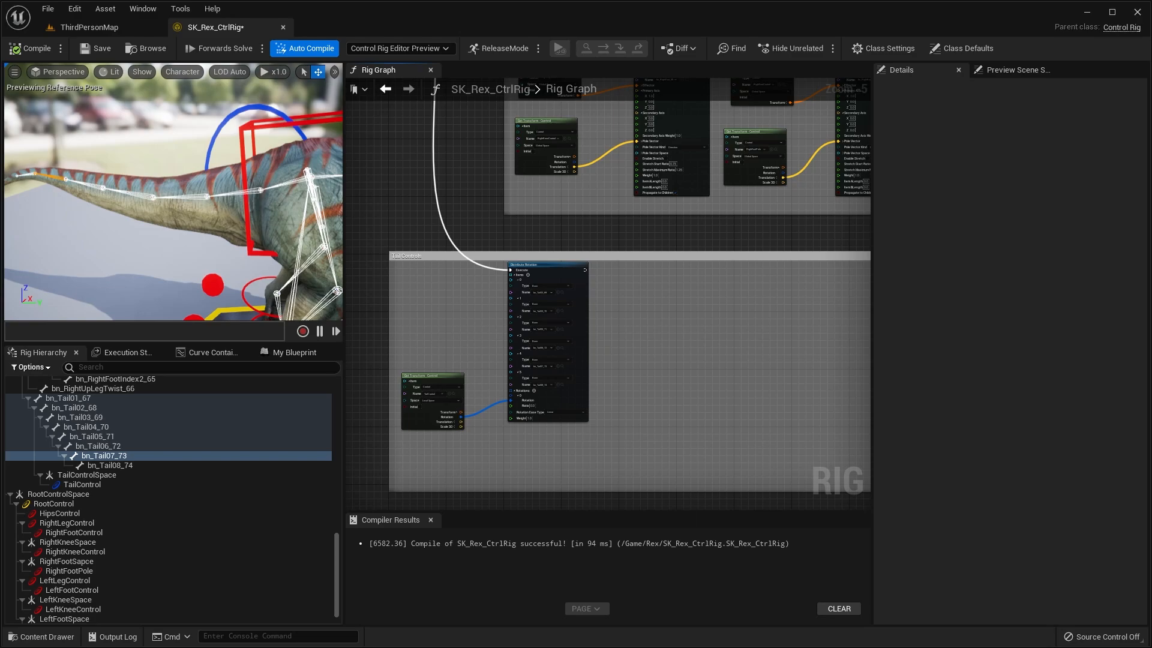
left_click(233, 195)
right_click_drag(233, 195, 213, 197)
left_click(213, 198)
left_click(138, 190)
left_click(110, 184)
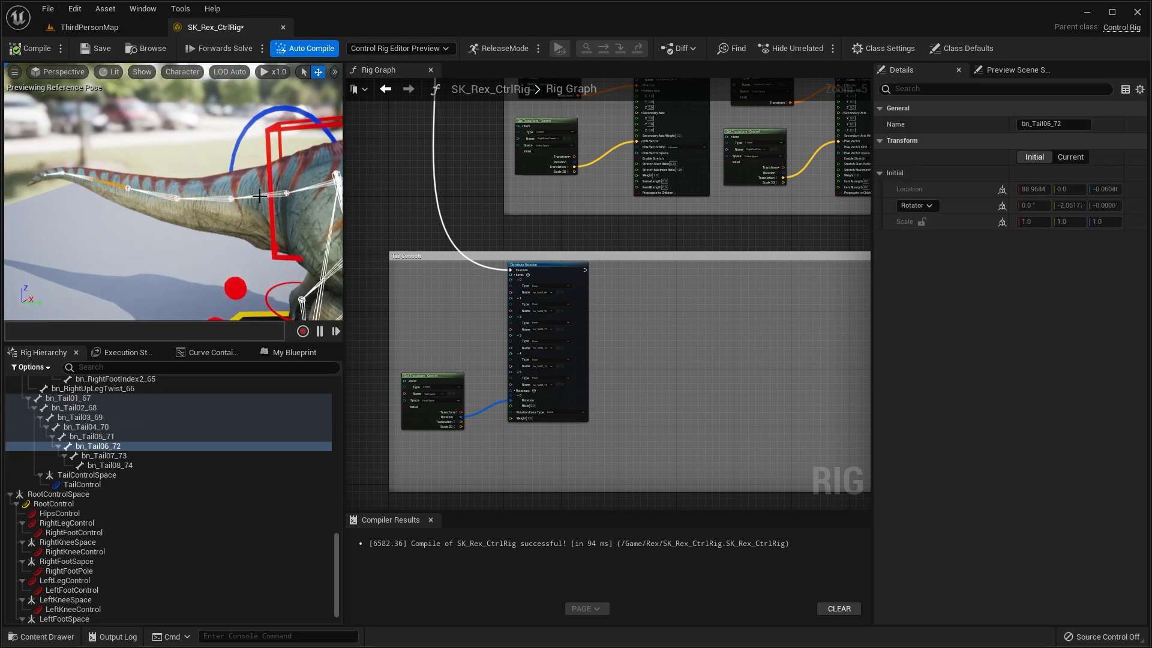
left_click(104, 416)
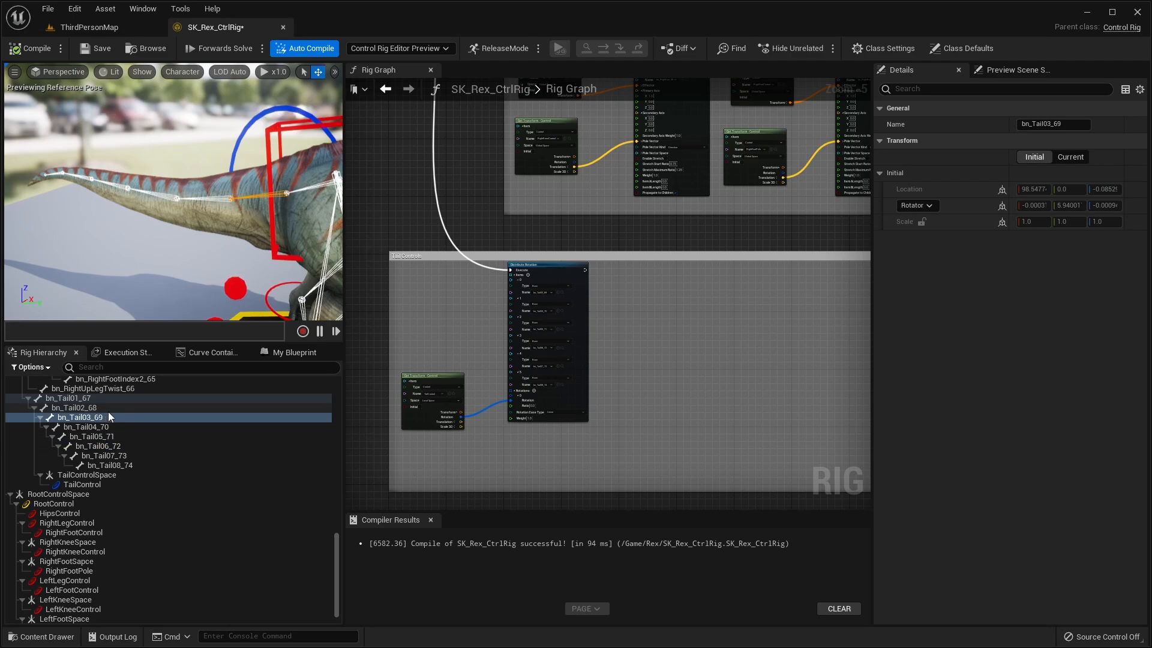
- Examine the Get and Set Transform pair in the Root and Hips Control group, the Distribute Rotation node and the tail in the preview
scroll(516, 264, "down", 2)
right_click_drag(516, 267, 540, 471)
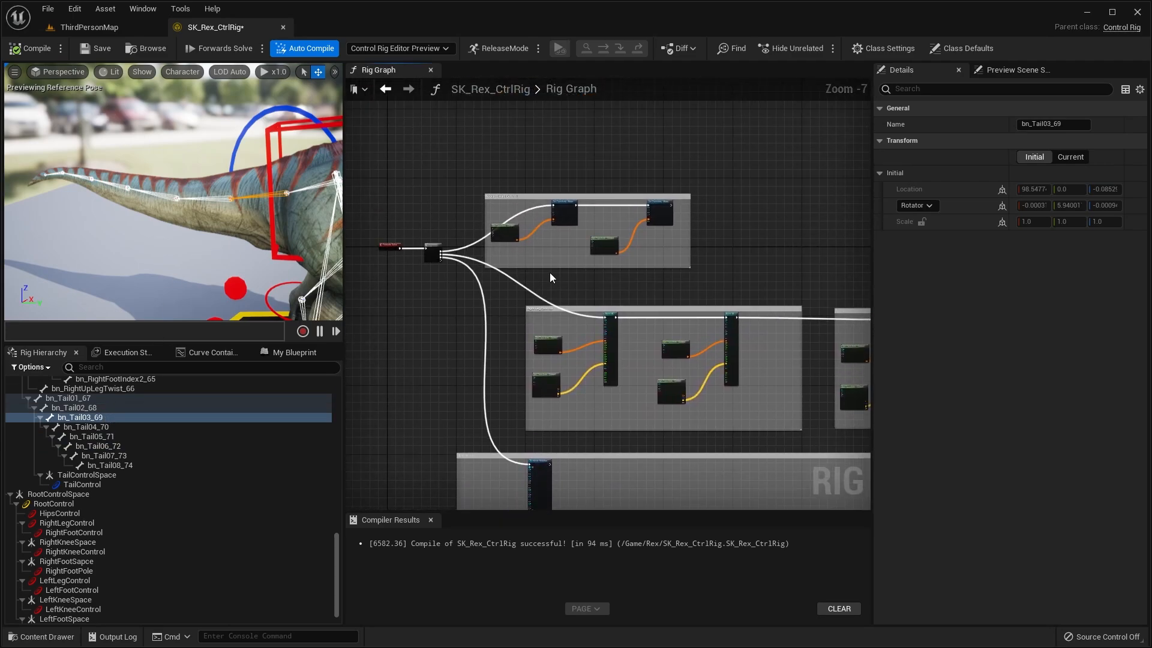
scroll(531, 248, "up", 5)
left_click_drag(506, 177, 635, 238)
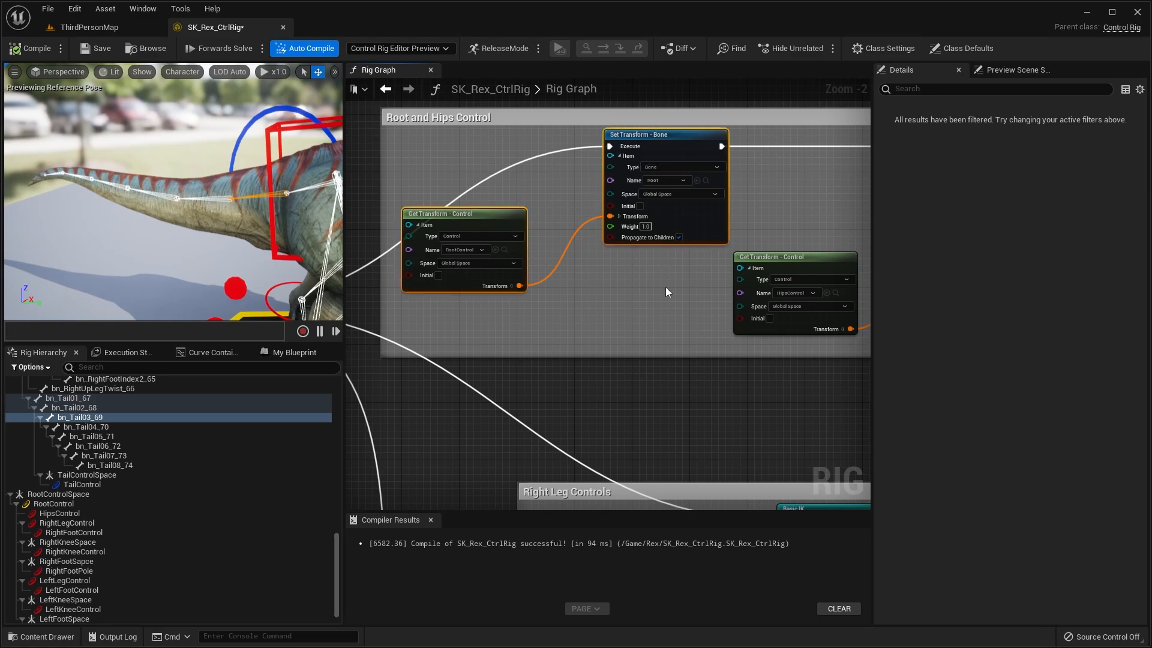
right_click_drag(665, 287, 606, 293)
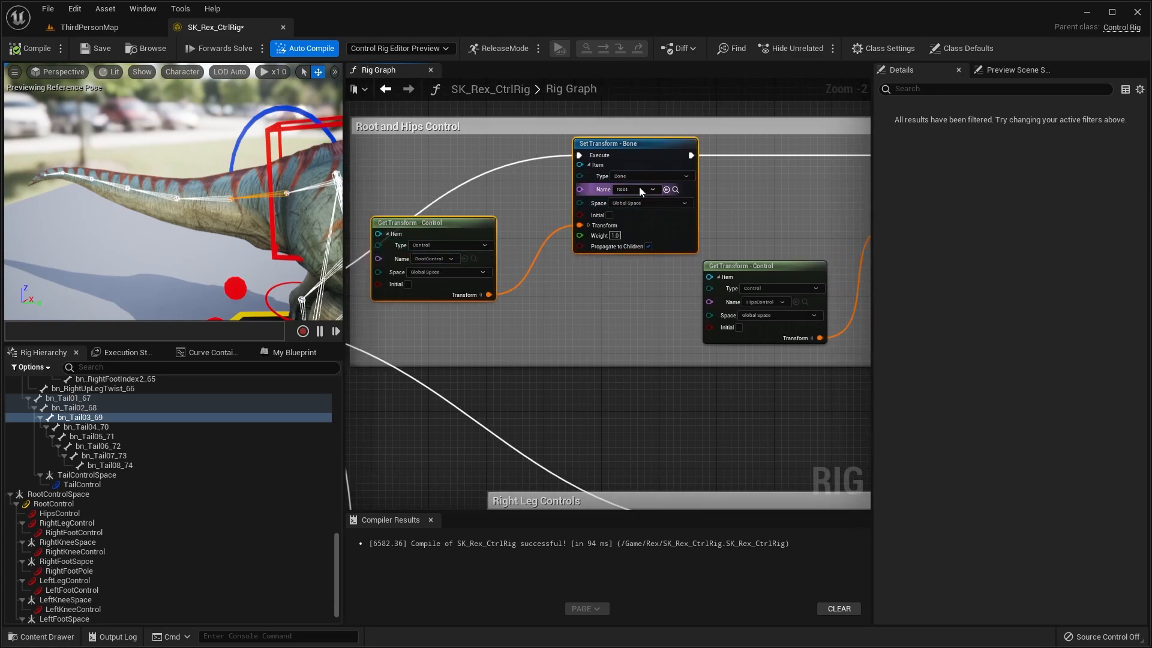
scroll(598, 318, "down", 4)
right_click_drag(599, 318, 589, 159)
right_click_drag(606, 356, 571, 249)
scroll(571, 250, "up", 2)
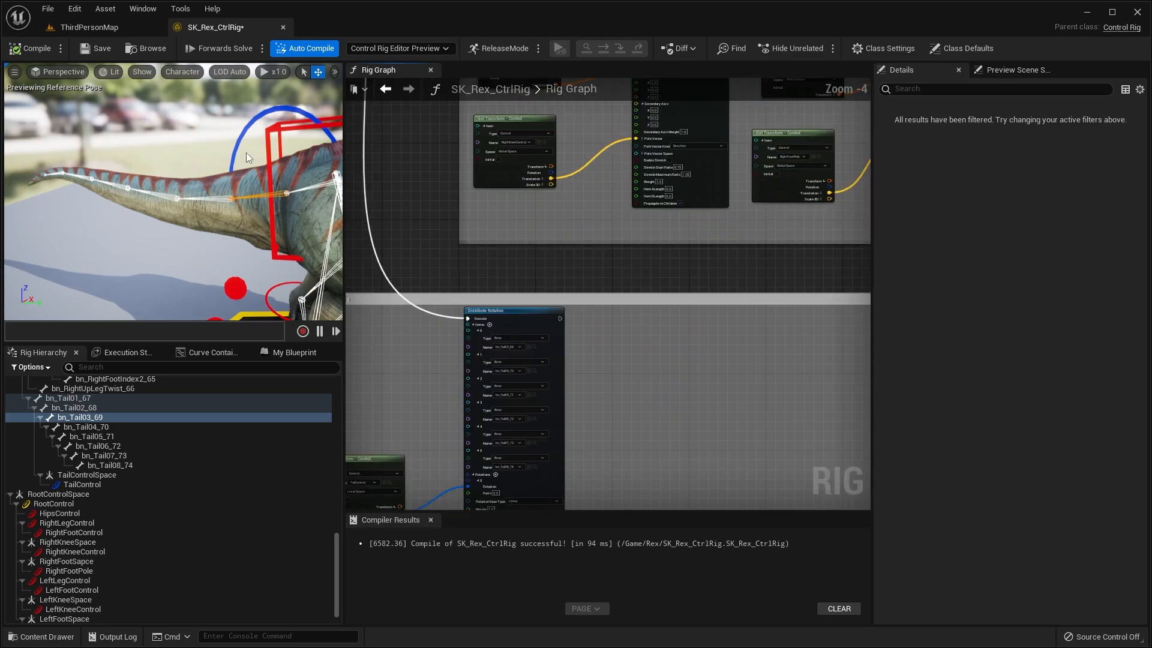
right_click_drag(246, 152, 268, 201)
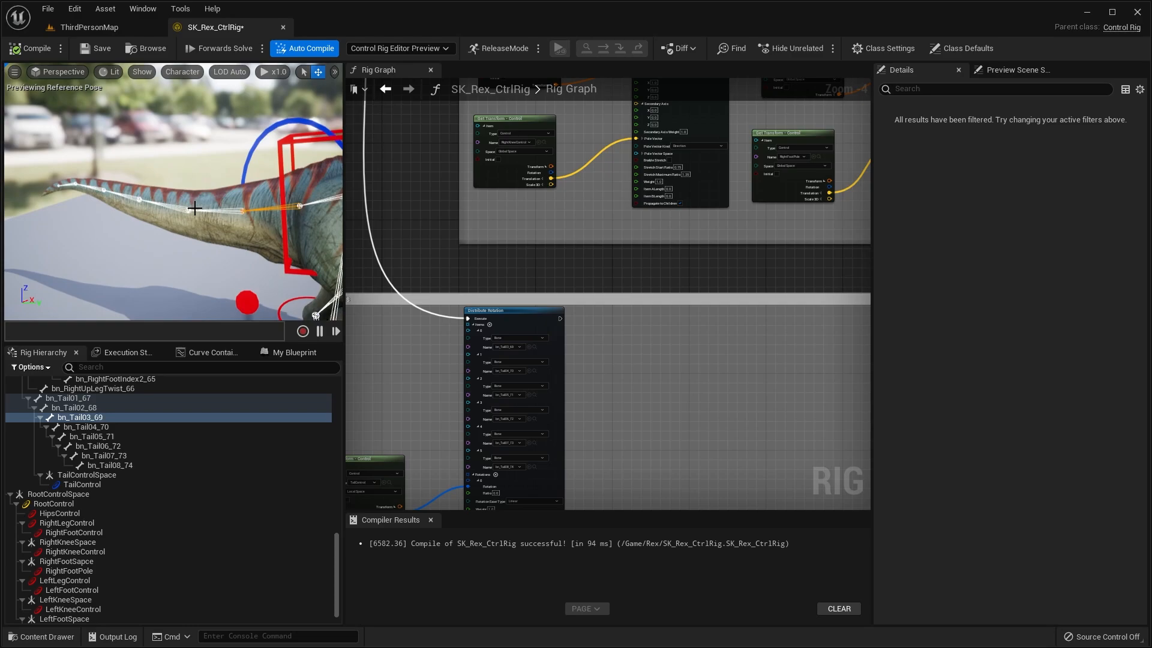
right_click_drag(255, 231, 272, 217)
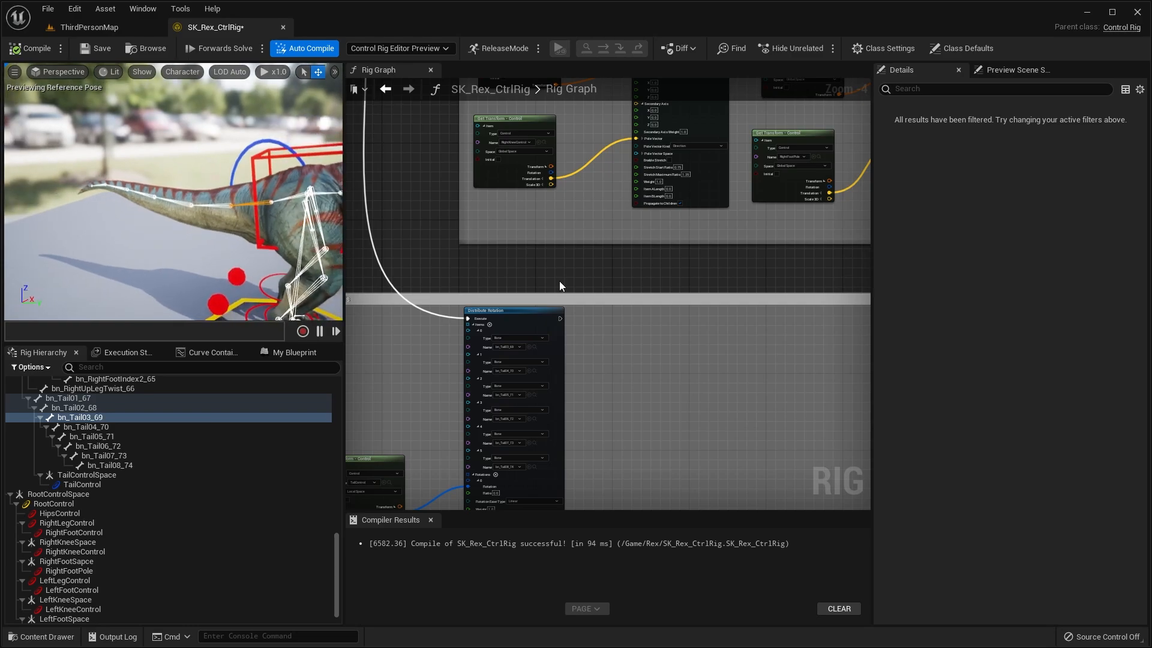
right_click_drag(560, 282, 524, 202)
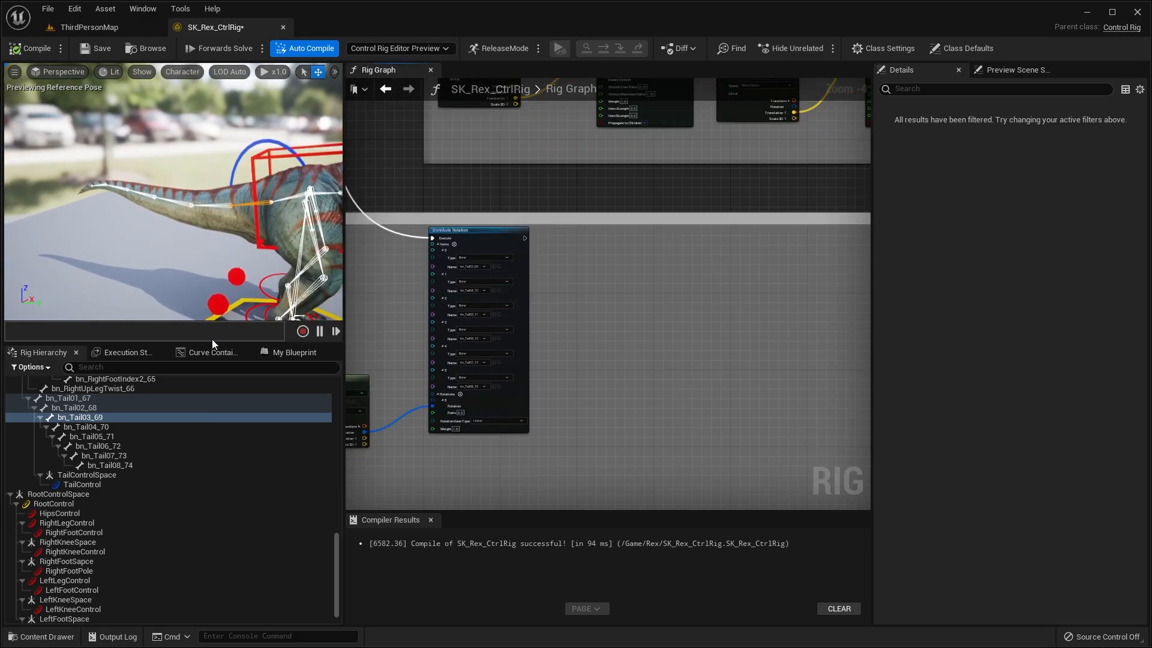
- Add controls for the selected tail bones from bn_Tail03_69 through bn_Tail08_74
left_click(110, 417)
left_click(128, 465, "shift")
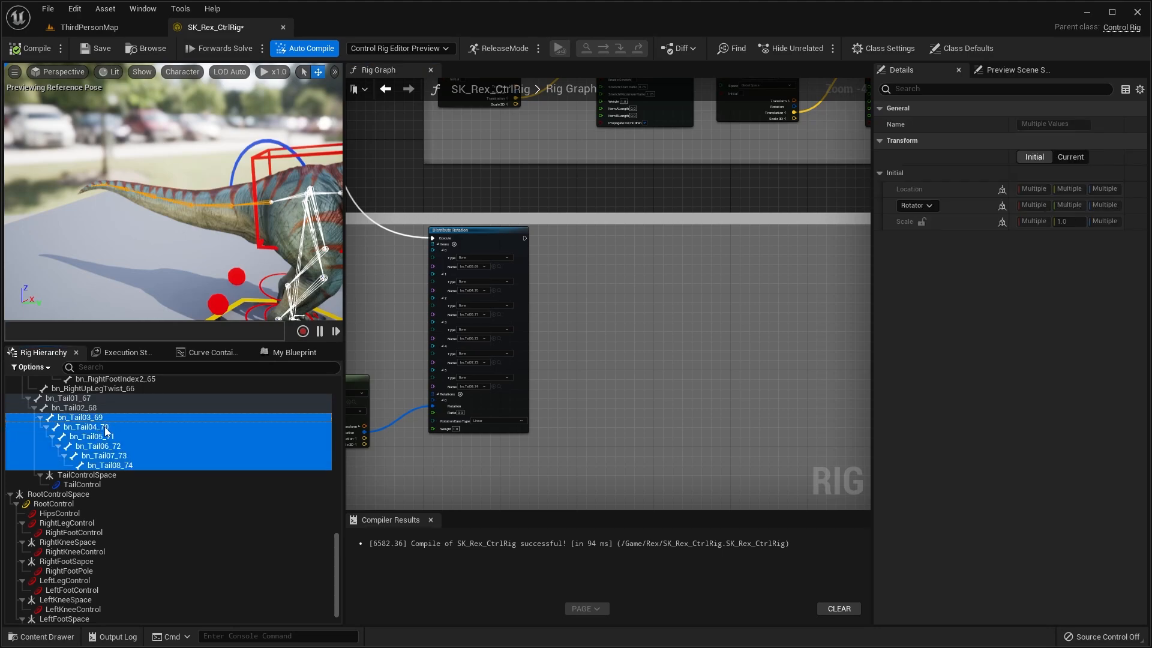
right_click_drag(144, 146, 131, 146)
right_click(130, 145)
mouse_move(204, 175)
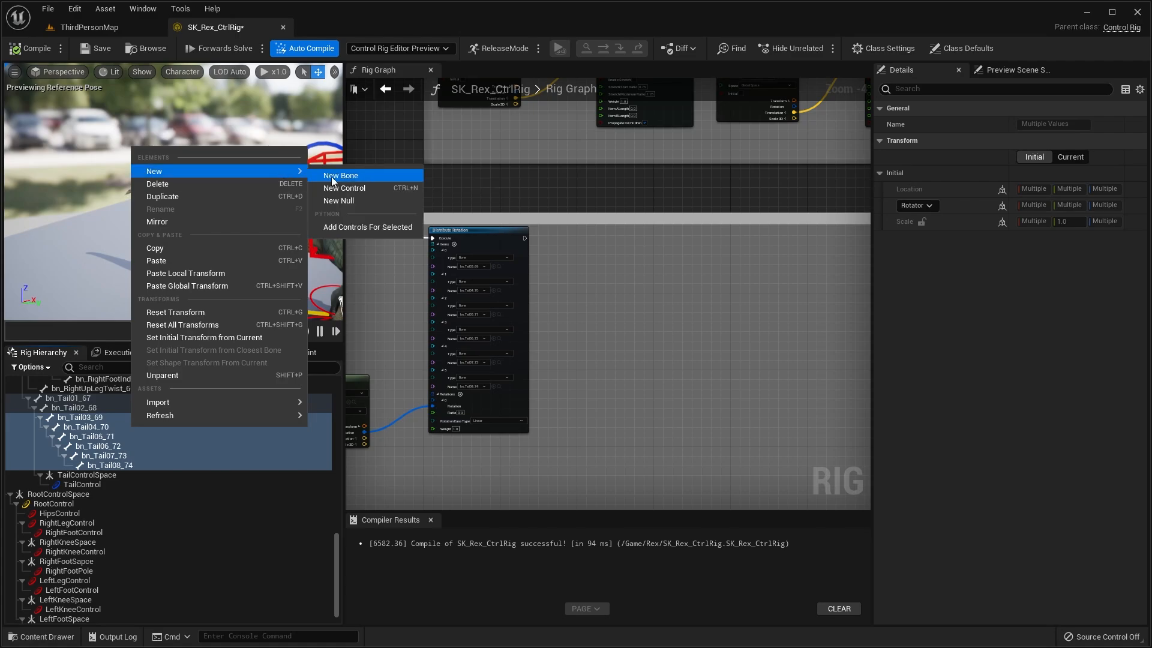
left_click(362, 227)
right_click_drag(232, 249, 255, 212)
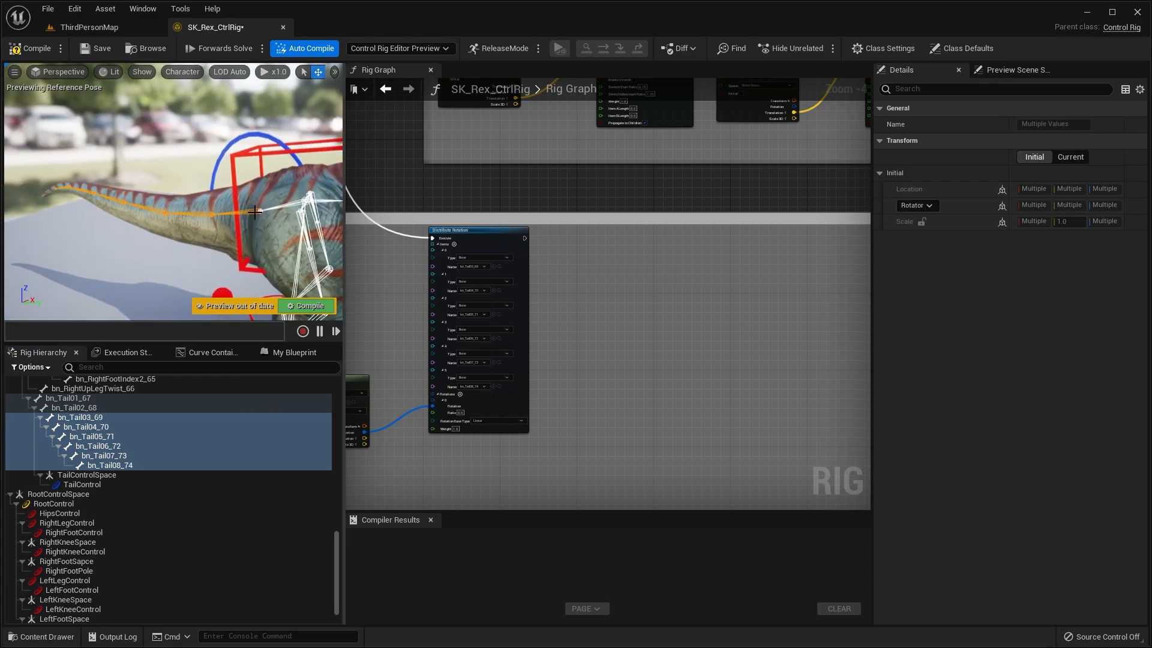
- Delete the duplicate tail controls ending in _2, starting with bn_Tail04_70_ctrl_2 and bn_Tail05_71_ctrl_2, from the rig hierarchy
scroll(106, 470, "down", 3)
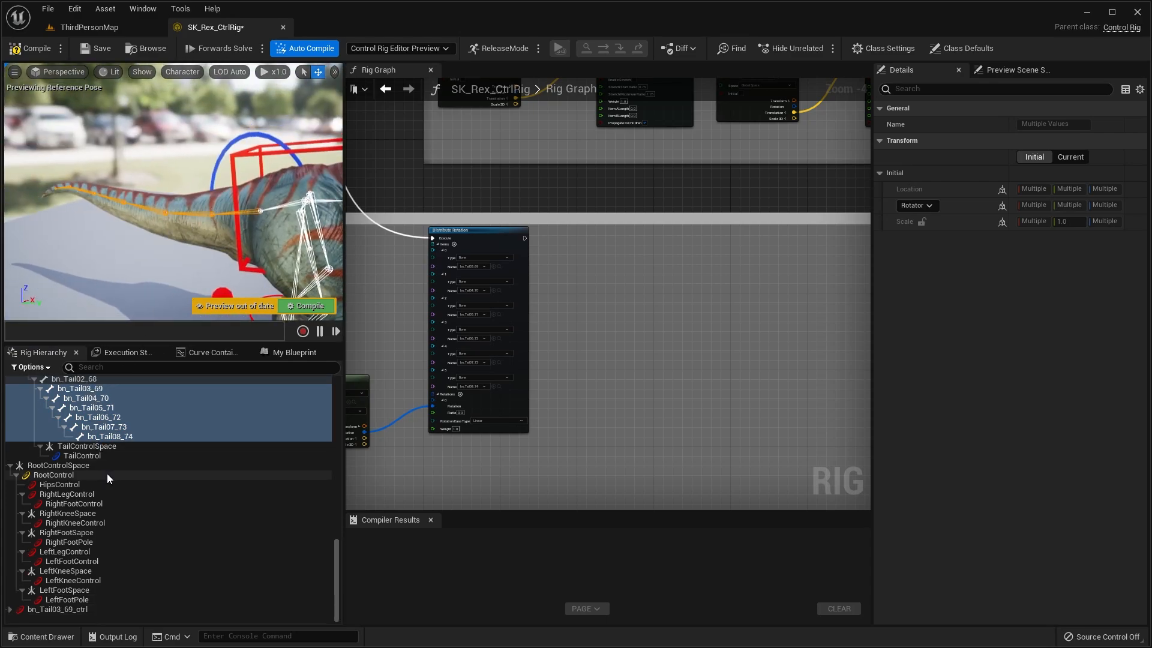
scroll(138, 450, "up", 6)
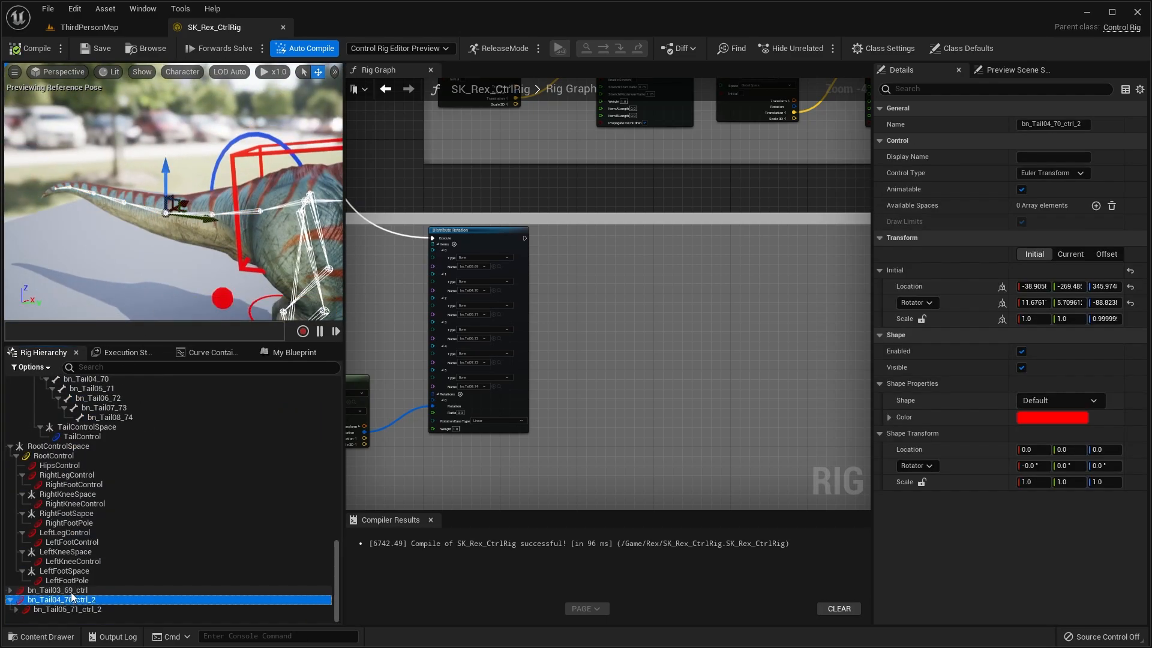
right_click(72, 598)
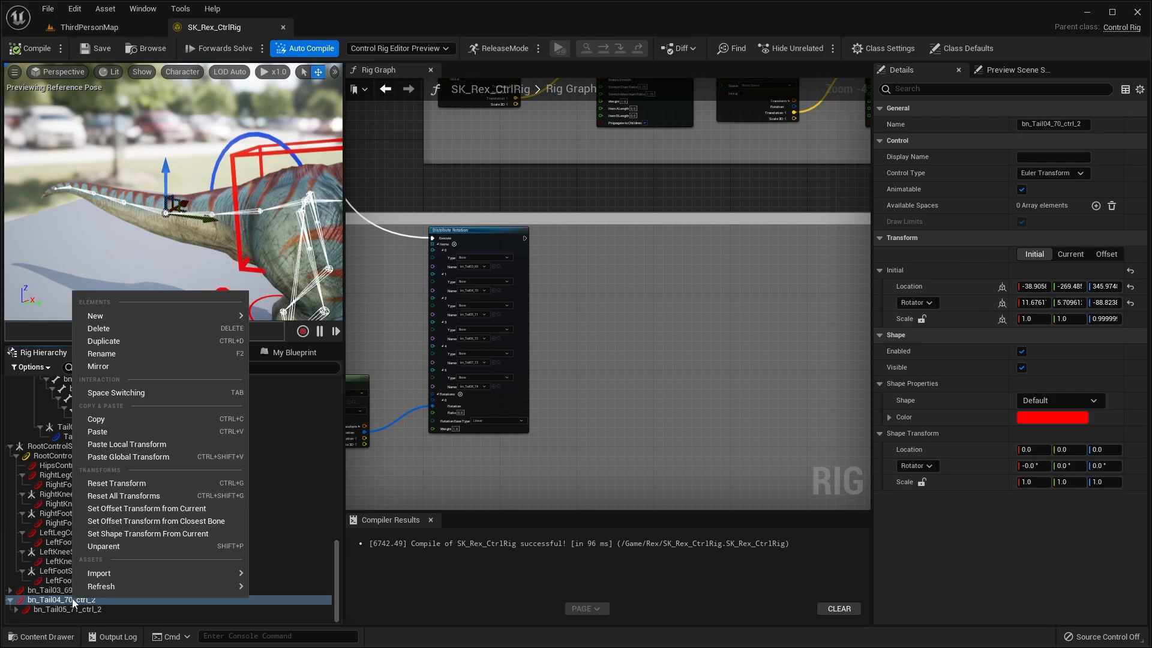
left_click(129, 327)
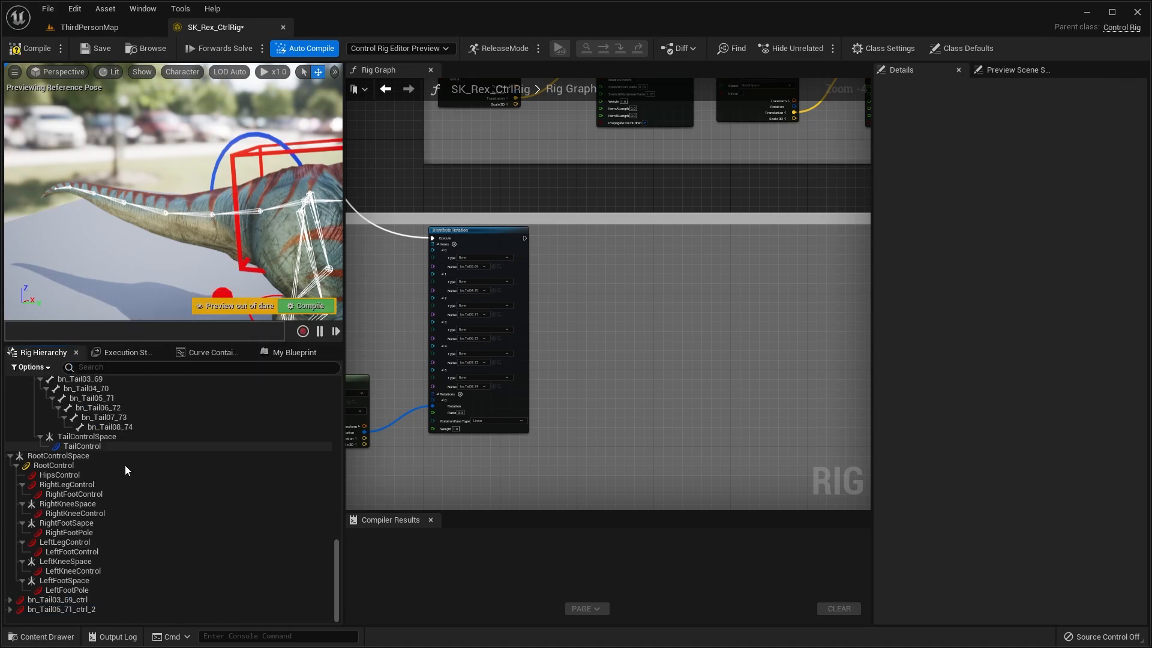
left_click(85, 614)
right_click(86, 614)
left_click(140, 359)
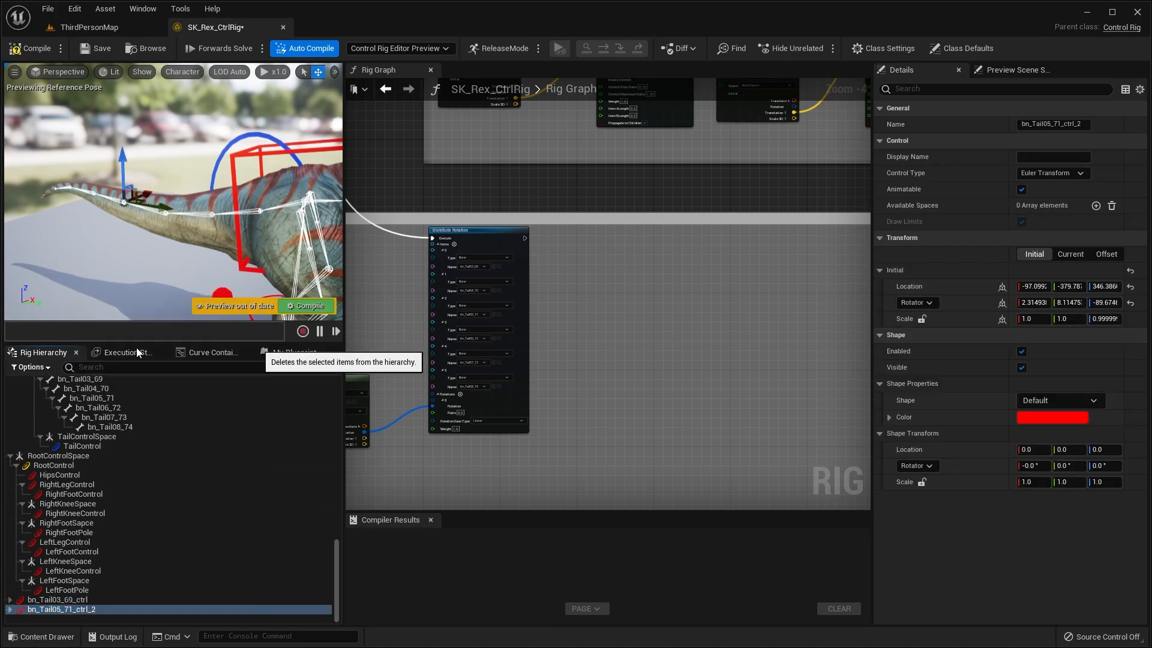
right_click(103, 612)
left_click(146, 340)
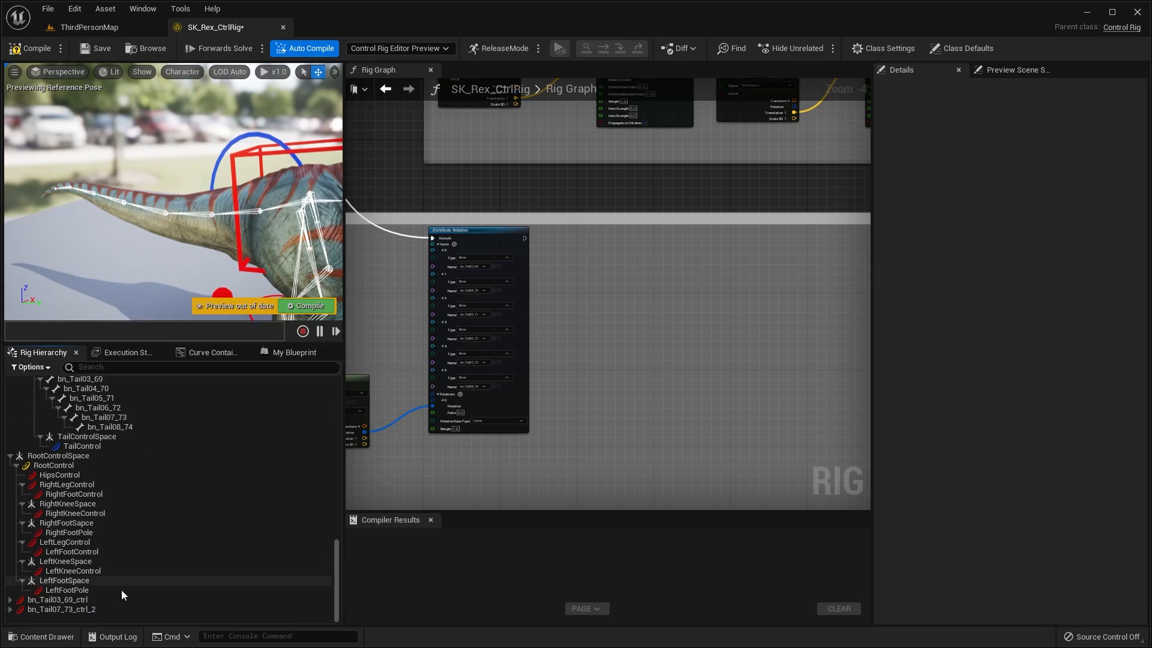
left_click(12, 610)
- Expand the bn_Tail03_69_ctrl chain in the rig hierarchy down to bn_Tail08_74_ctrl
left_click(11, 610)
left_click(15, 612)
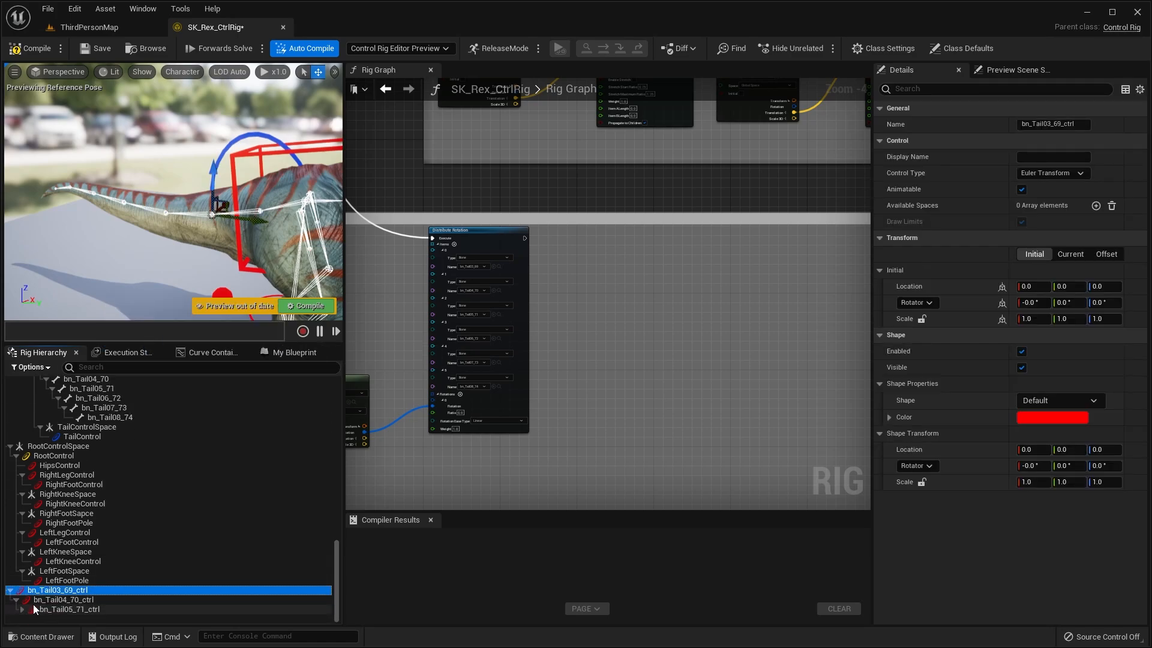
left_click(22, 609)
left_click(28, 610)
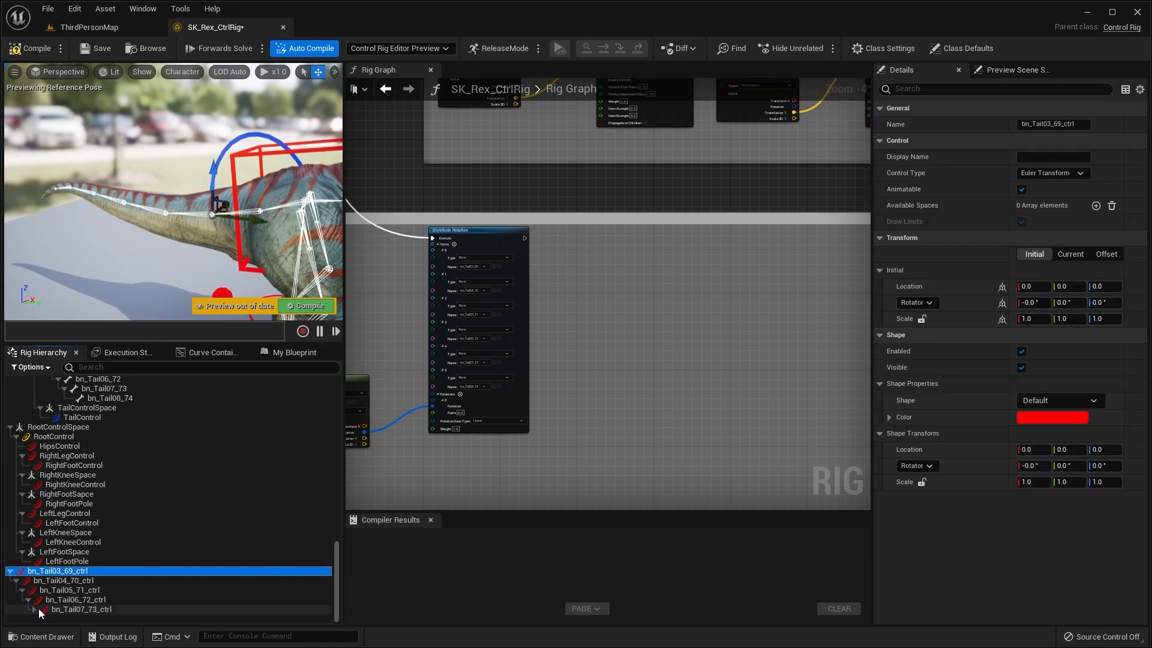
left_click(34, 609)
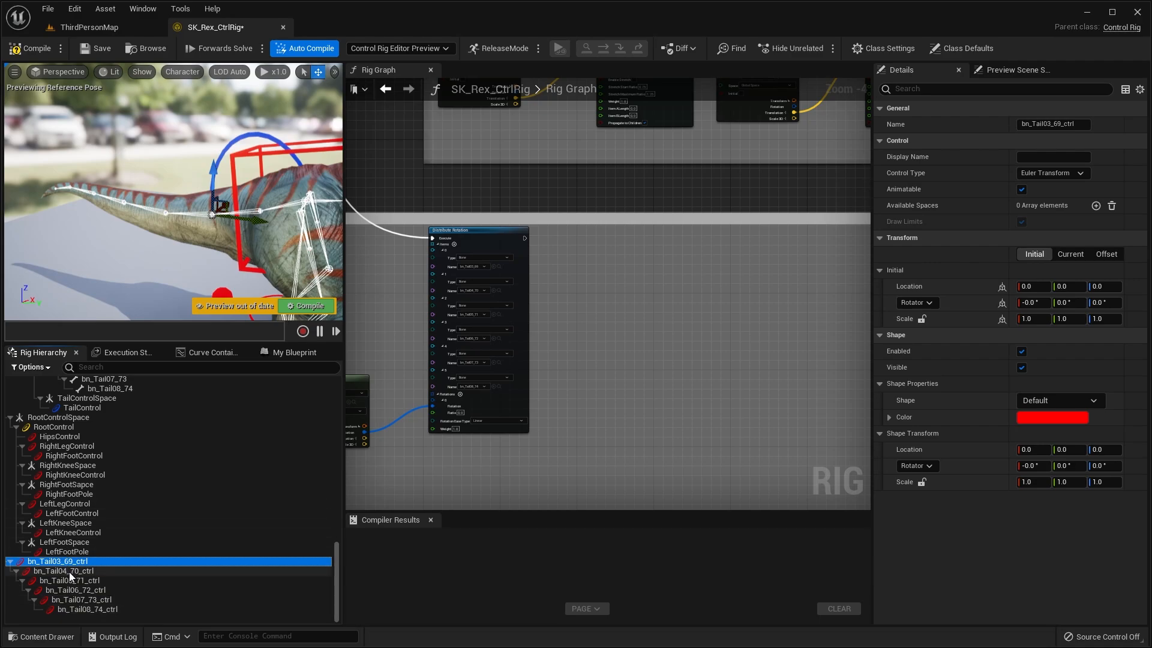
- Set the shape of all controls from bn_Tail03_69_ctrl through bn_Tail08_74_ctrl to Circle_Thick with a shape scale of 10 on every axis
left_click(63, 609, "shift")
left_click(97, 563)
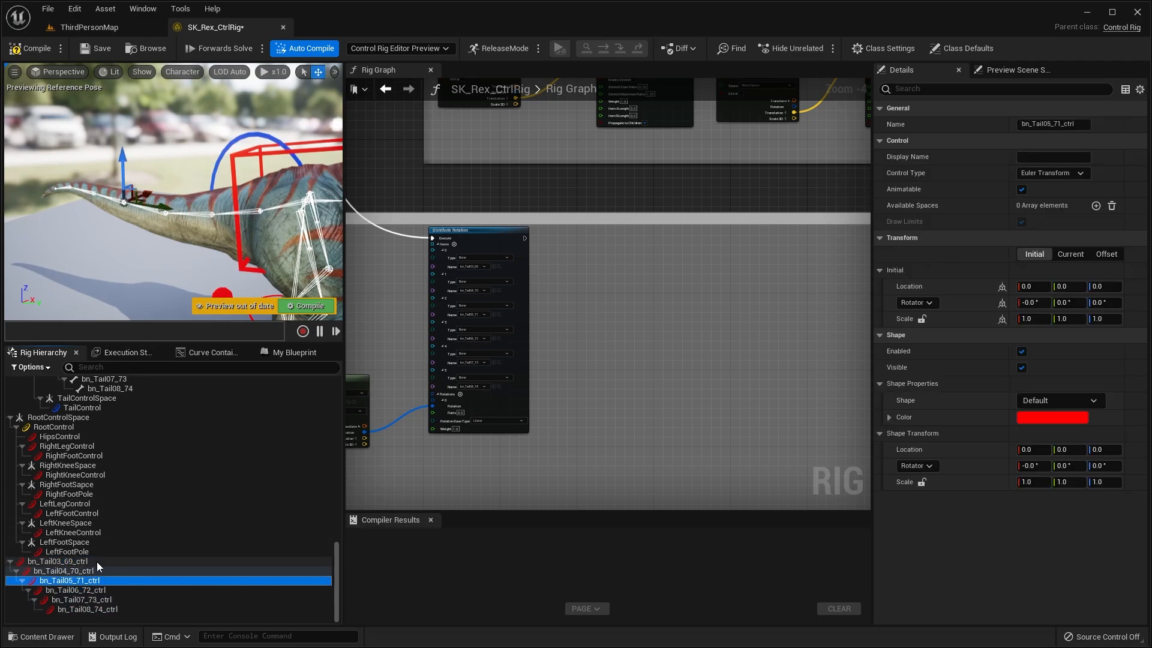
left_click(108, 609, "shift")
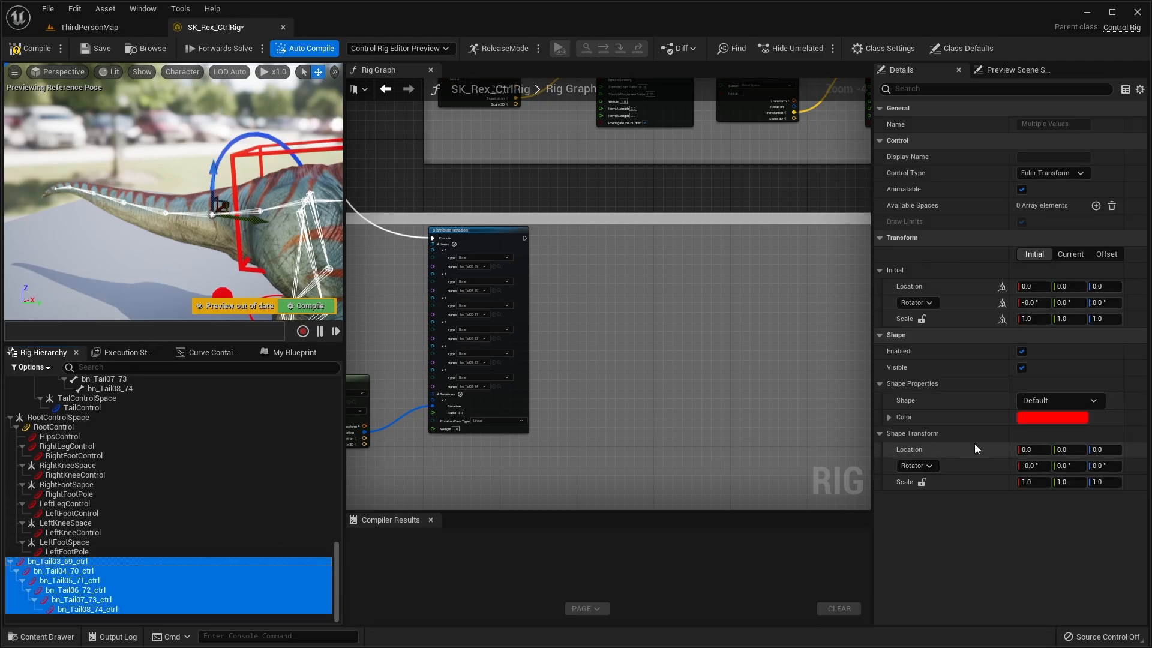
left_click(1061, 401)
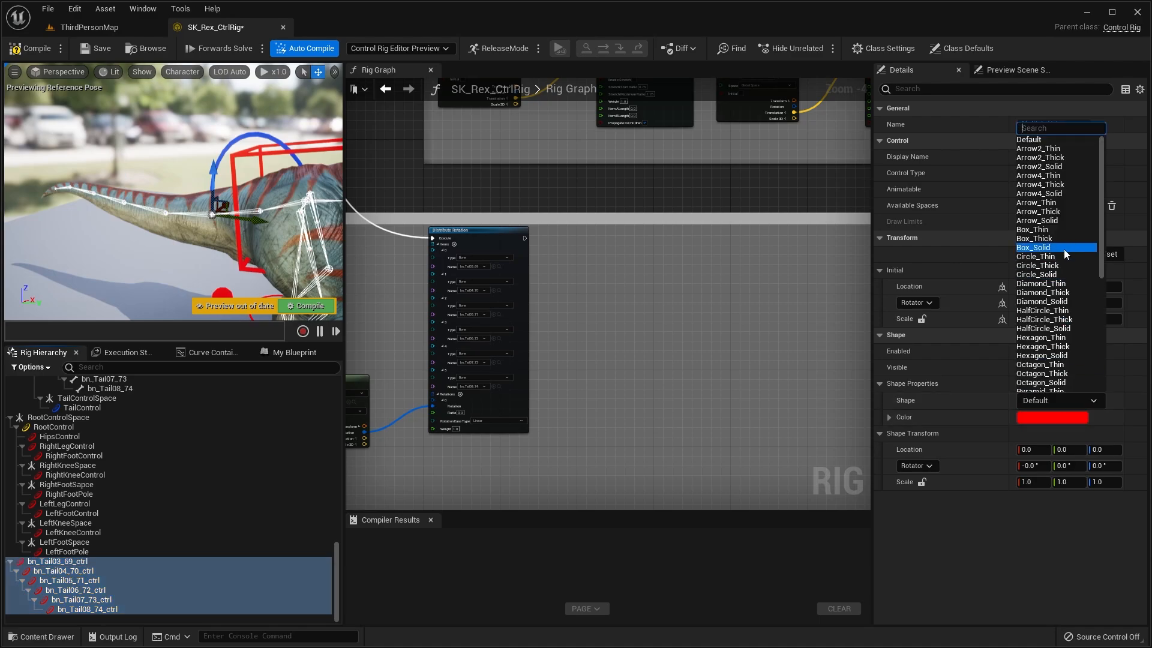
type("cir")
left_click(1059, 151)
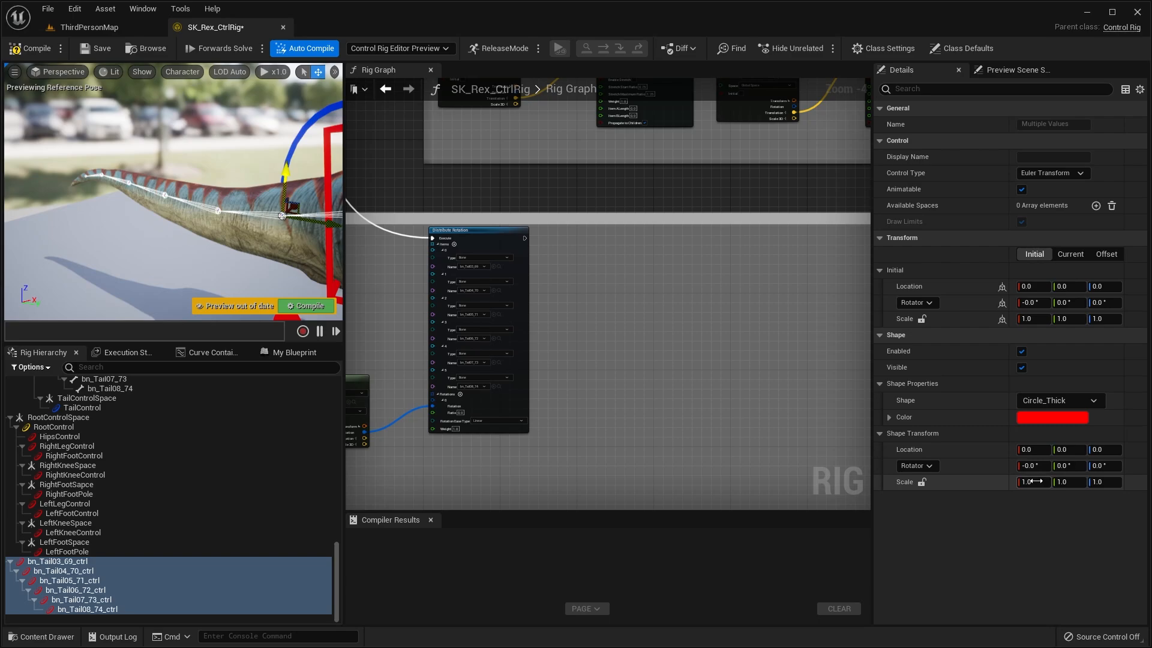
type("10")
key("Tab")
type("1")
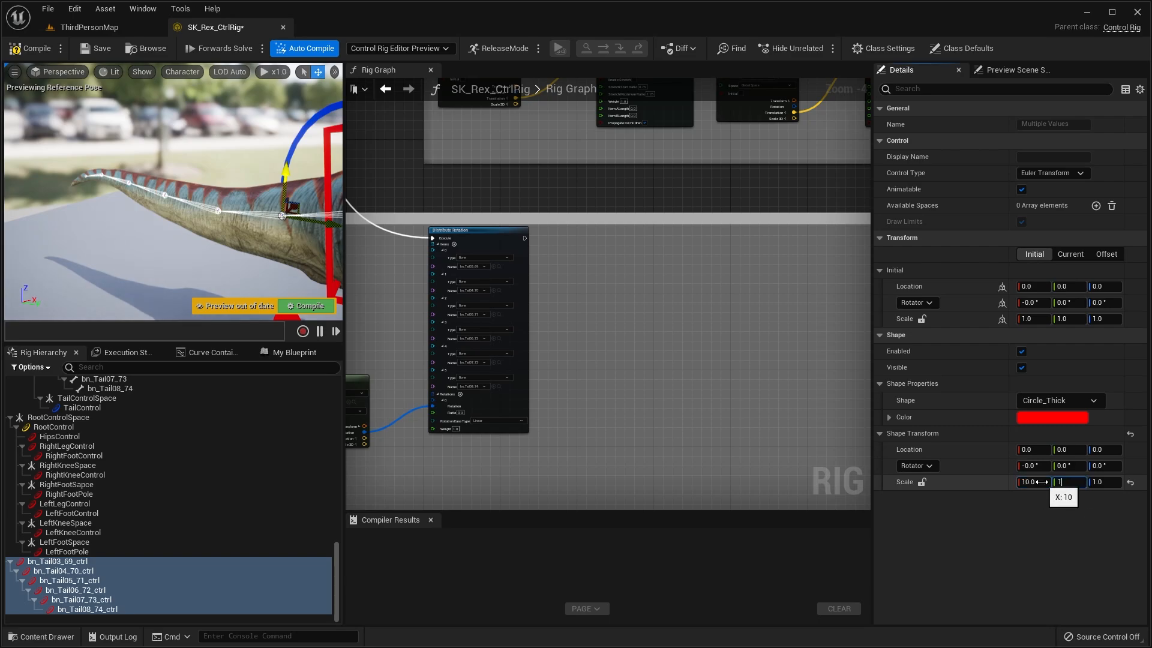
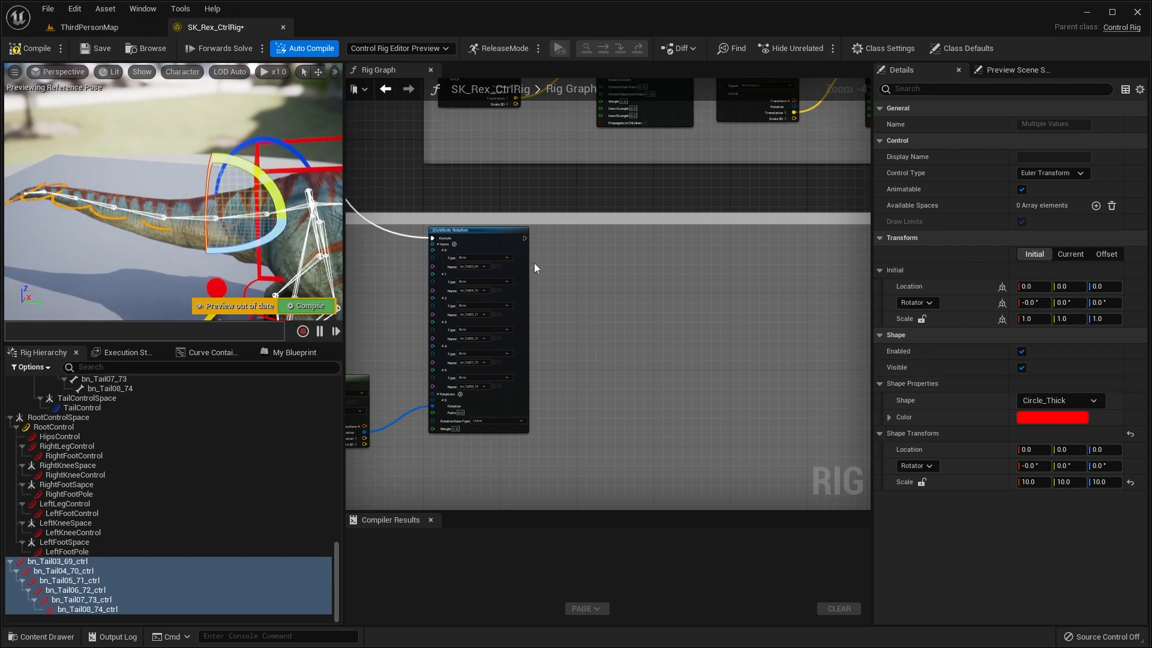
- Rotate the shapes of the selected tail controls 90° about the Y axis and compile the rig
left_click(1074, 466)
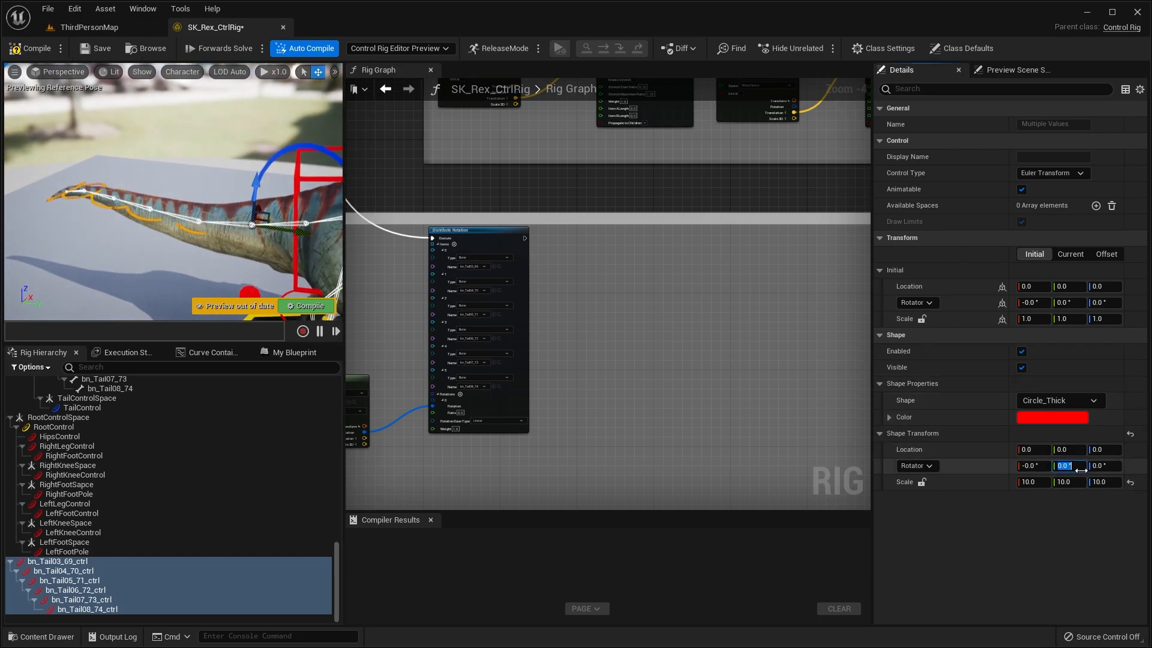
type("90")
key("Return")
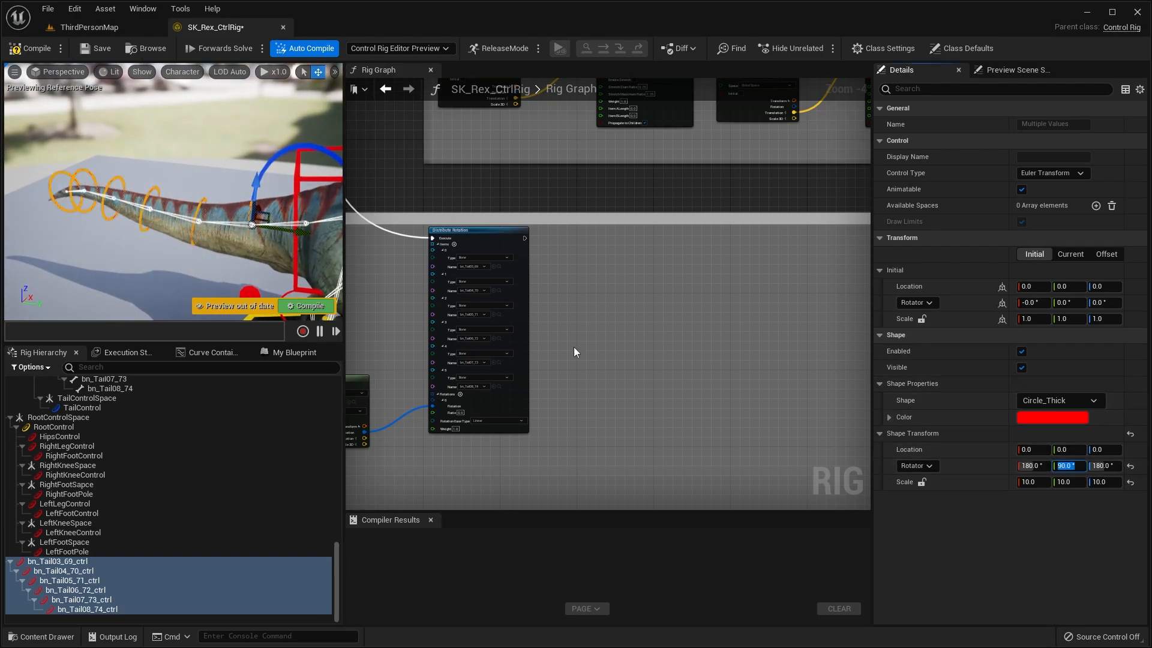
right_click_drag(264, 234, 237, 210)
right_click_drag(237, 210, 249, 212)
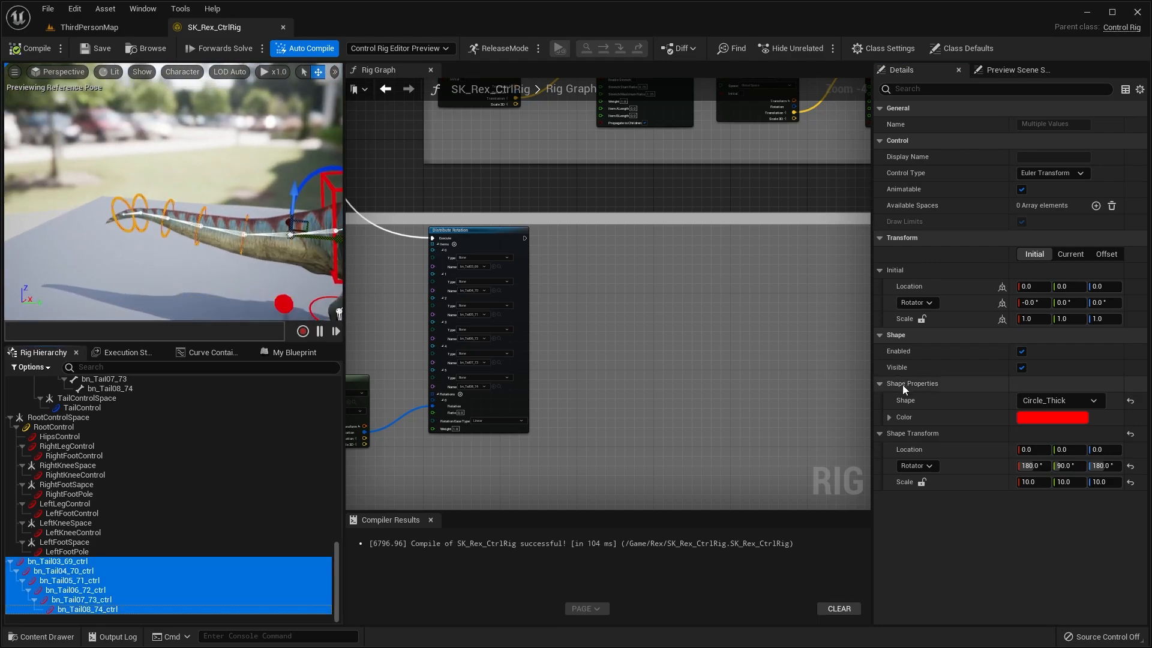
- Set the shape scale of the bn_Tail03_69_ctrl circle to 20 on all three axes
right_click_drag(113, 226, 244, 252)
left_click(235, 256)
left_click(1032, 482)
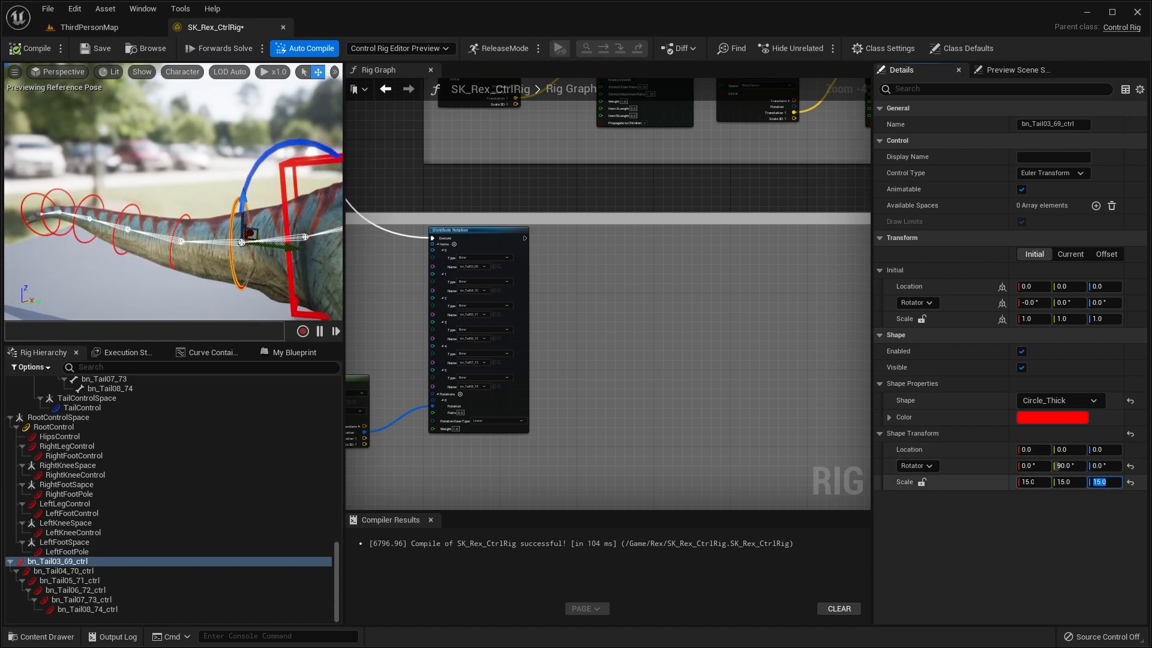
right_click_drag(251, 192, 222, 192)
left_click(1040, 484)
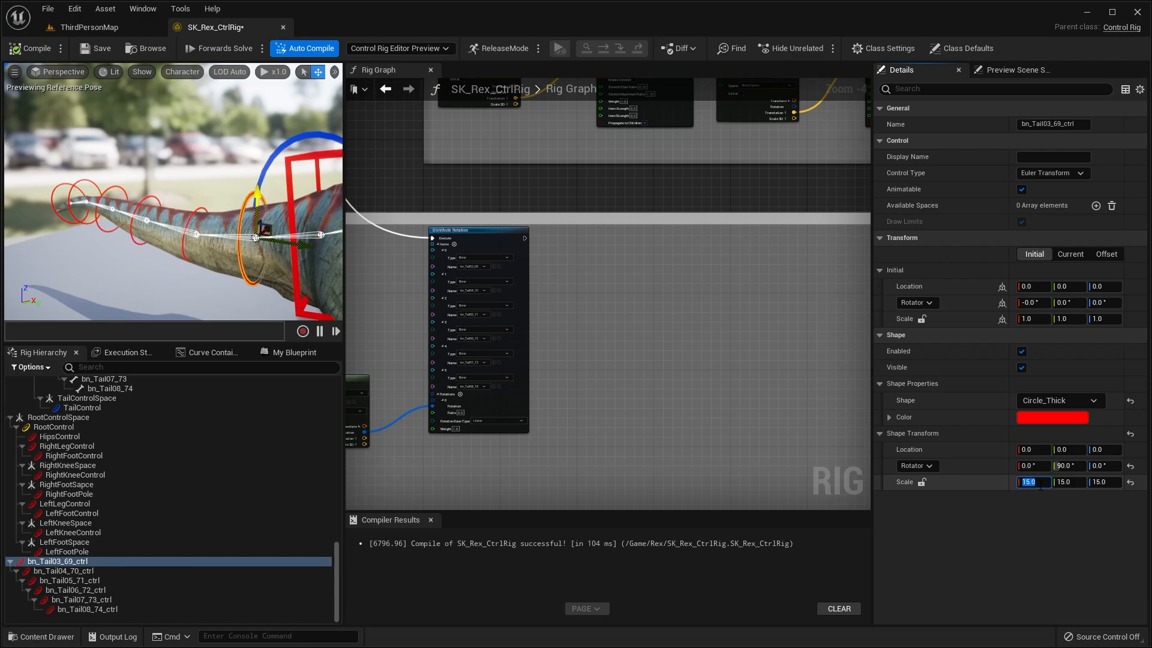
type("20")
key("Tab")
type("20")
key("Tab")
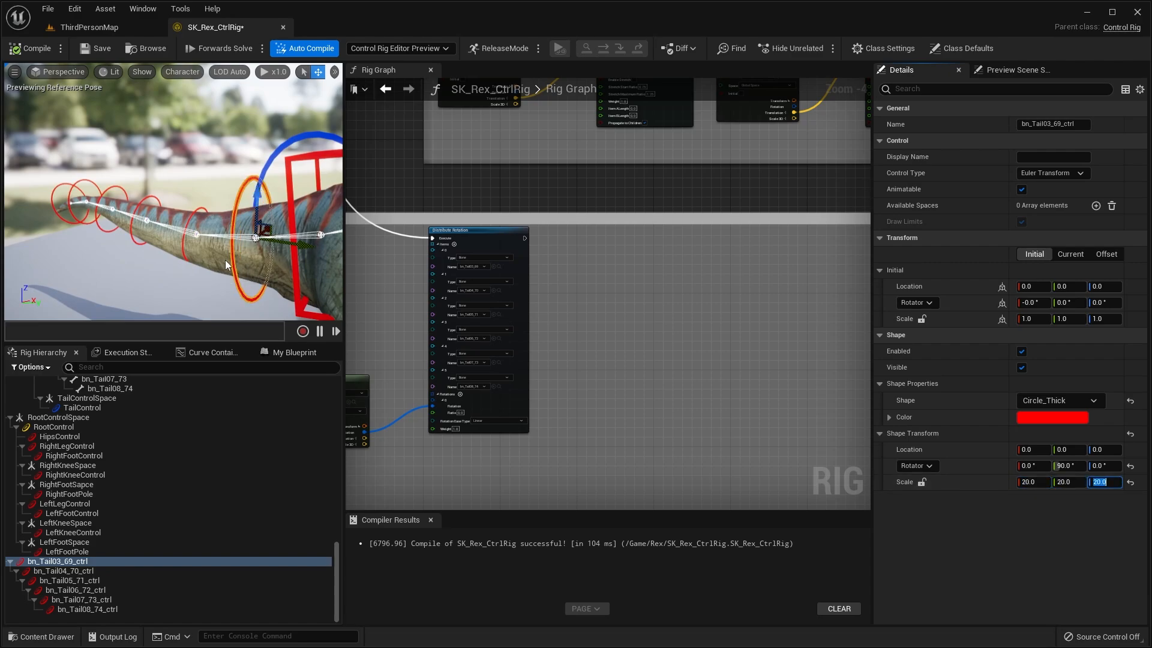
- Set the shape scale of the bn_Tail04_70_ctrl circle to 18 on the X and Y axes
left_click(205, 207)
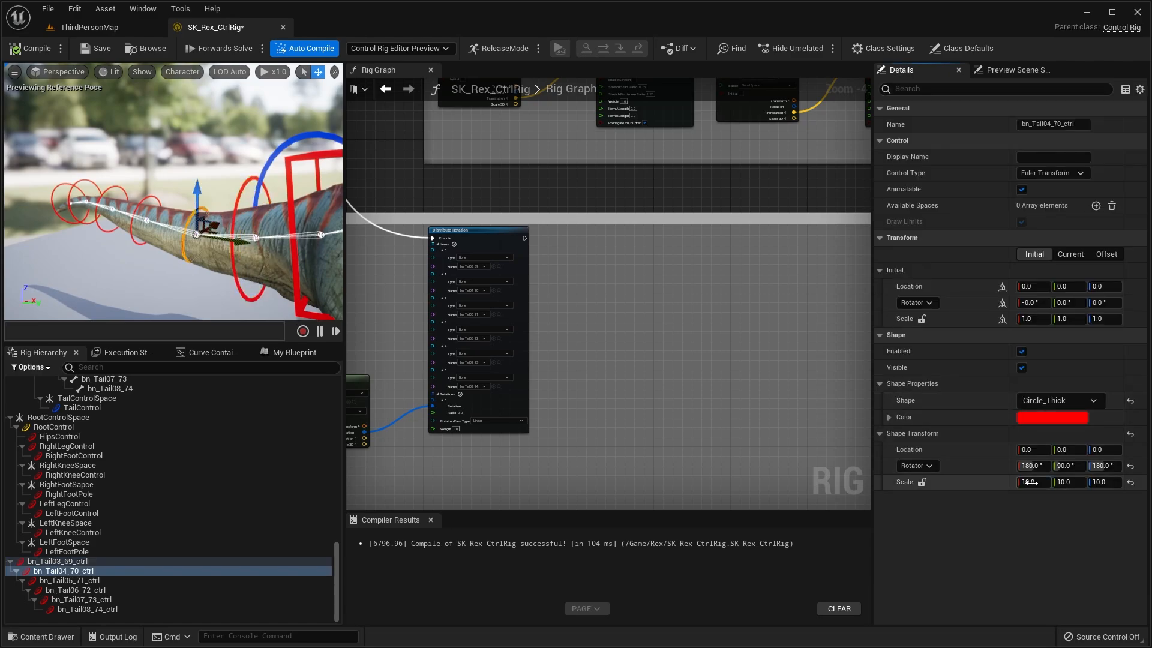
type("18")
key("Tab")
type("18")
key("Tab")
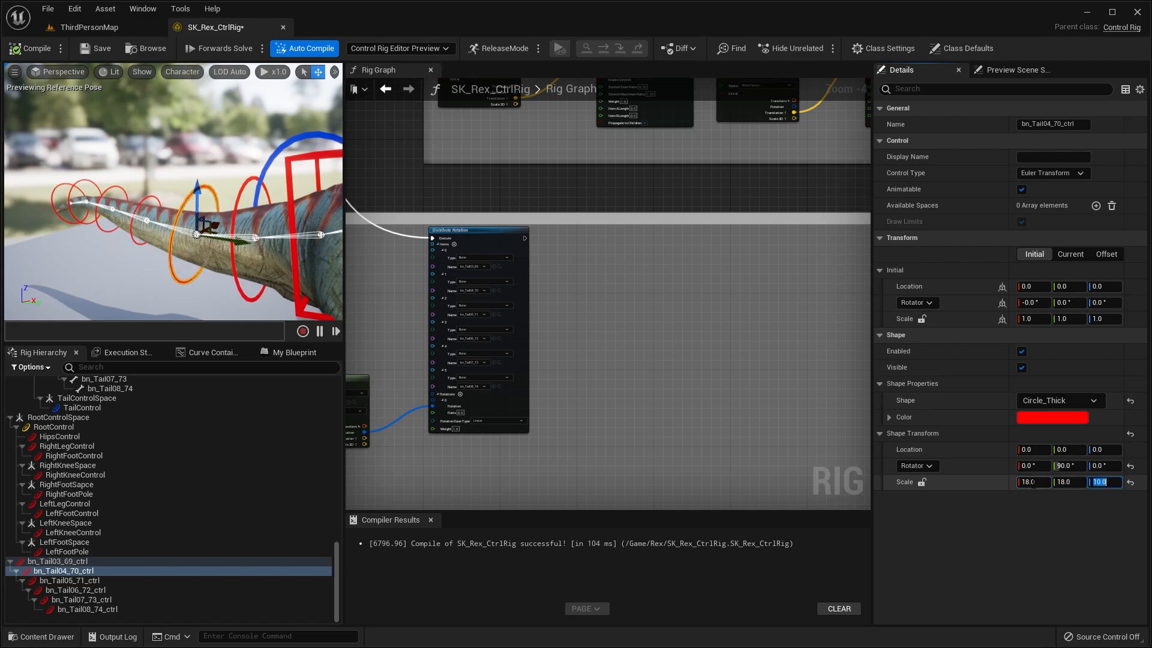
- Set the shape scale of the bn_Tail05_71_ctrl circle to 15 on all three axes
left_click(155, 202)
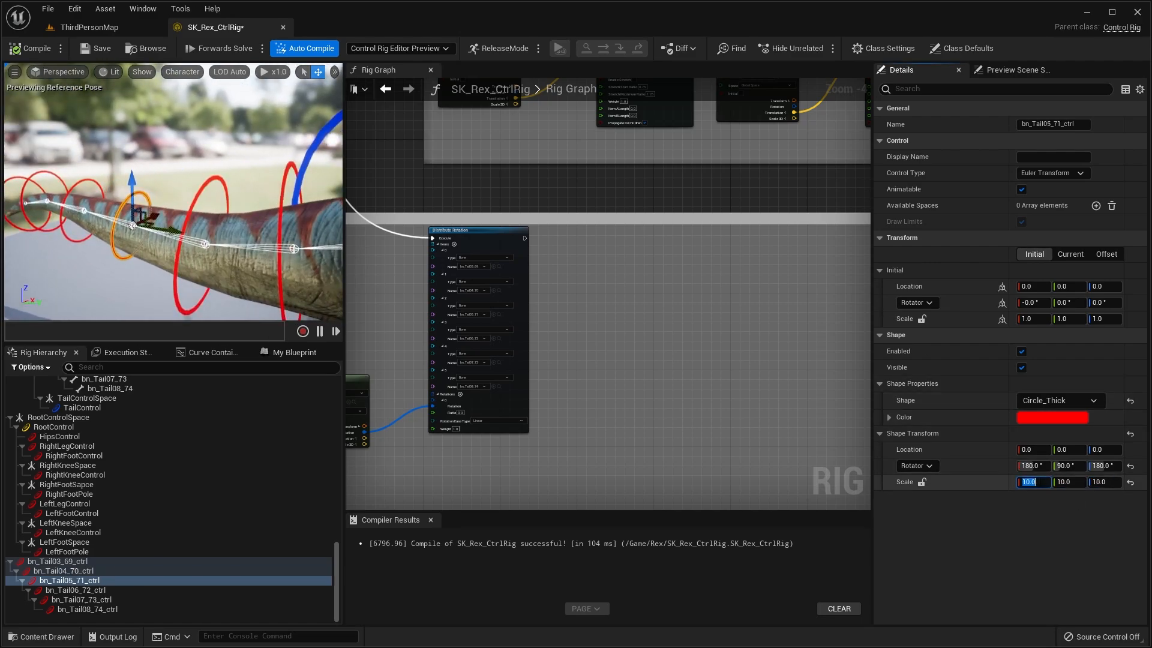
type("15")
key("Tab")
type("15")
key("Tab")
type("15")
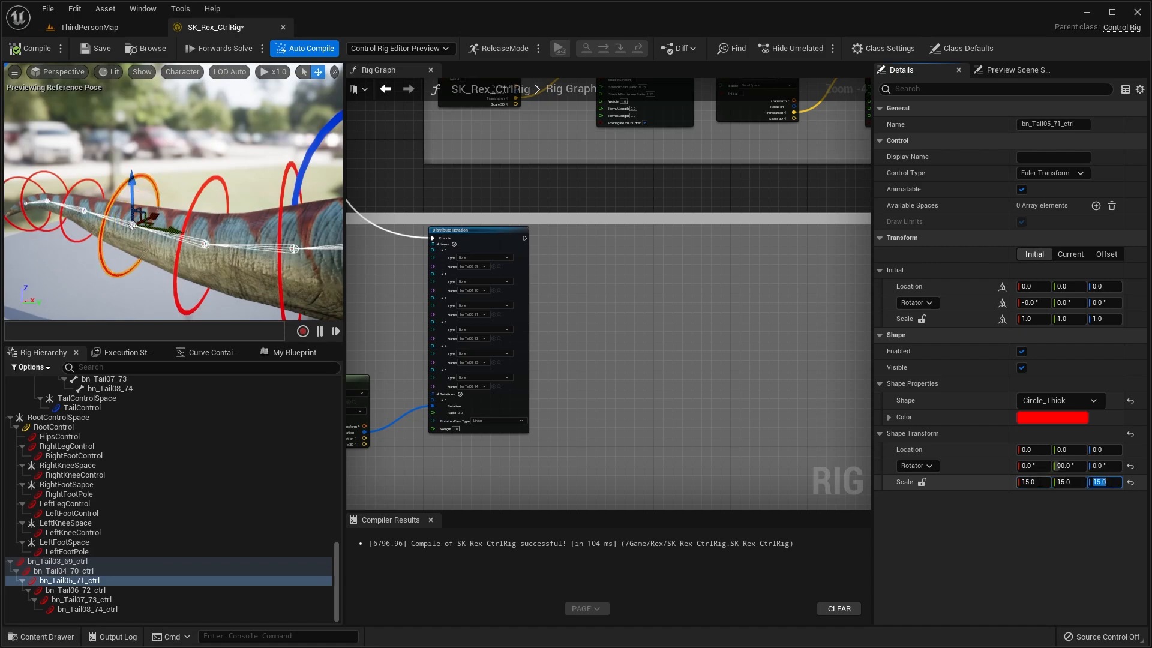
- Set the Z shape scale of all controls from bn_Tail03_69_ctrl through bn_Tail08_74_ctrl to 60 to thicken the circles
right_click_drag(214, 207, 264, 211)
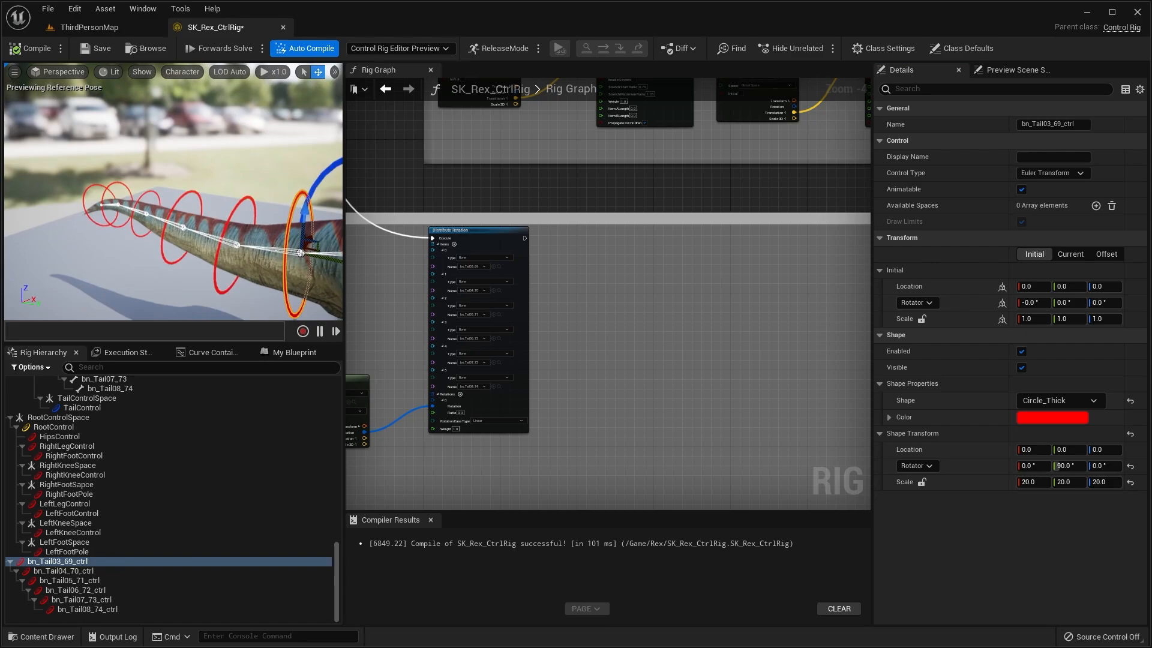
right_click_drag(269, 230, 248, 232)
left_click(99, 608, "shift")
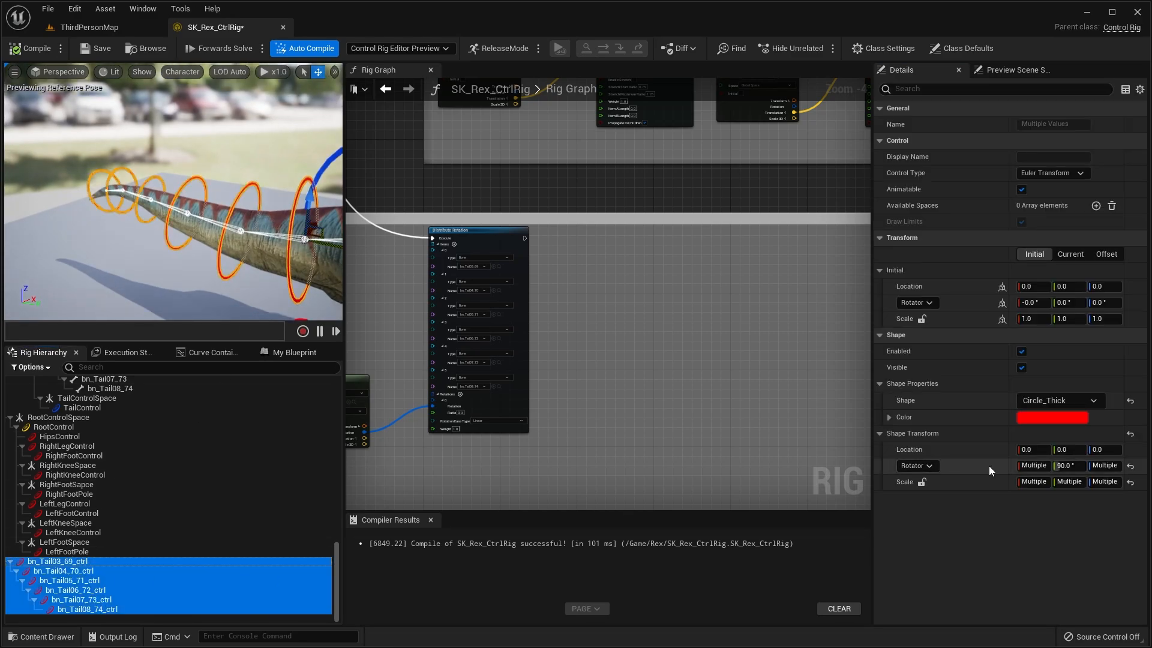
left_click(1107, 481)
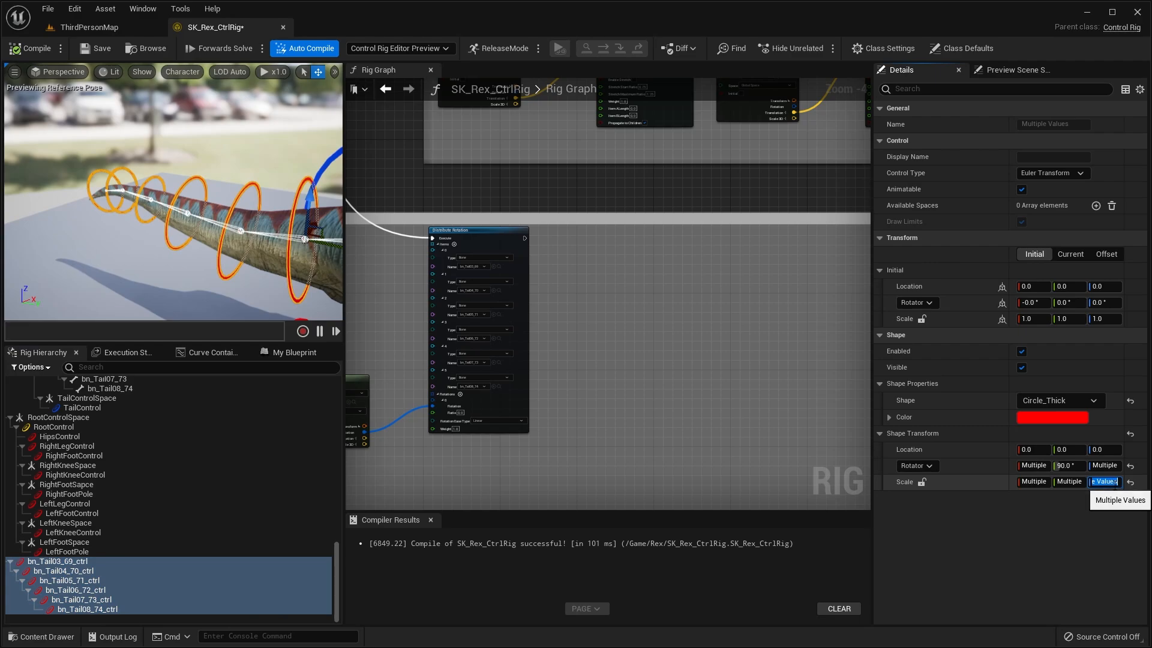
type("6")
key("Return")
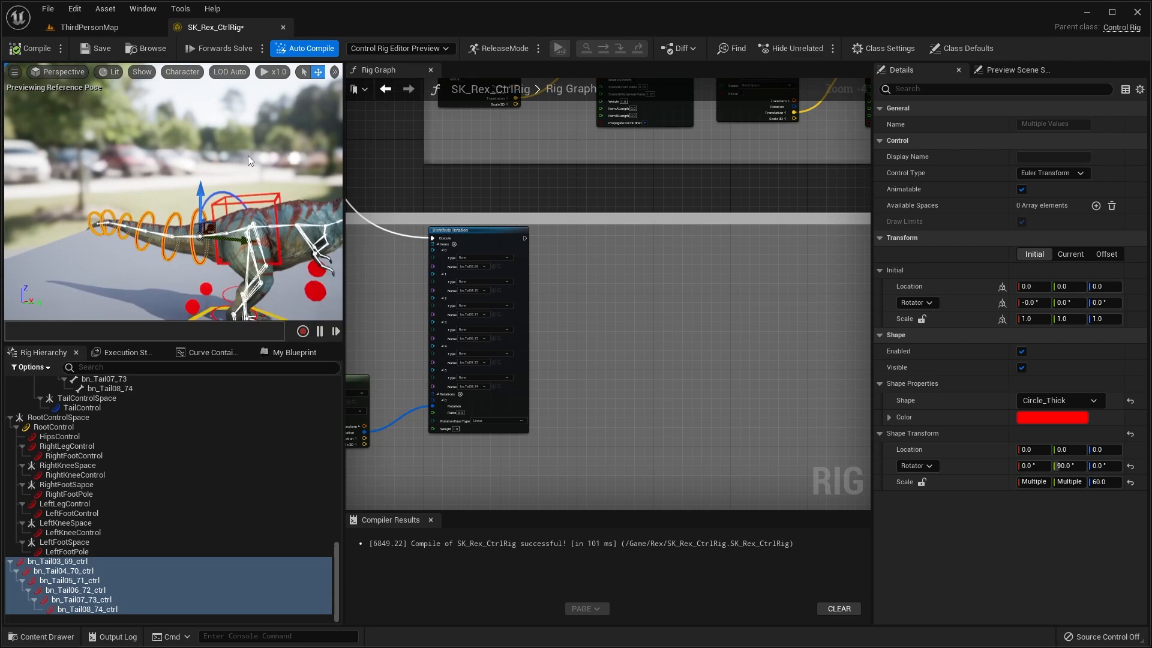
- Deselect the tail controls, then compile and save the control rig
scroll(248, 157, "down", 3)
scroll(216, 178, "up", 3)
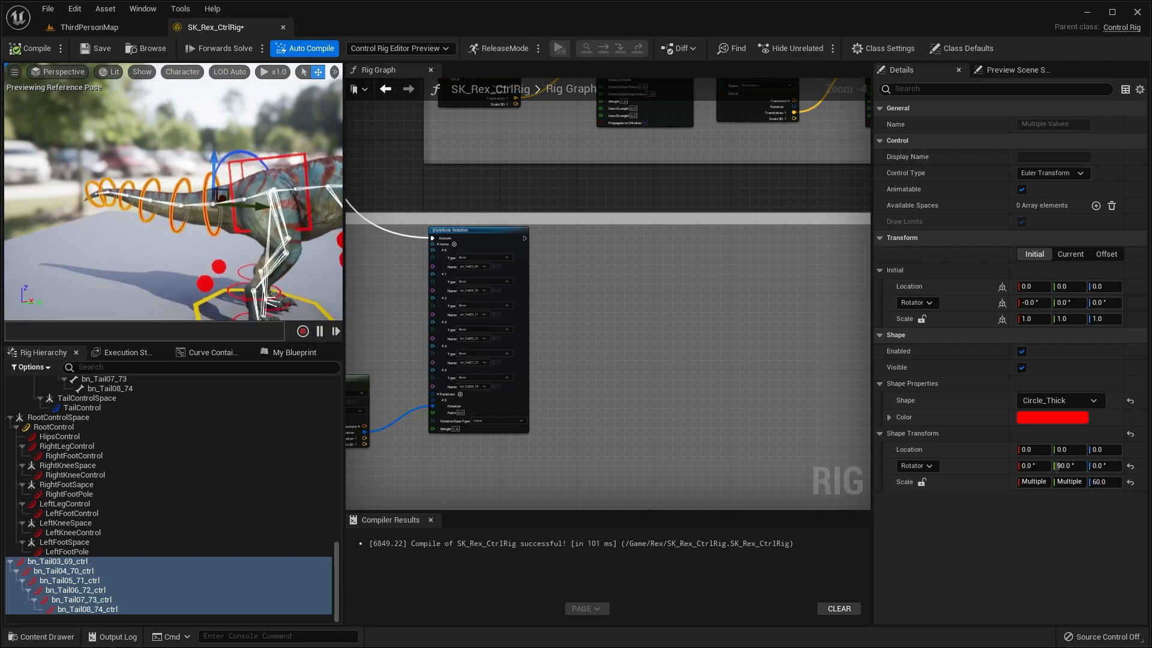
scroll(216, 179, "up", 2)
left_click(168, 121)
scroll(175, 120, "down", 3)
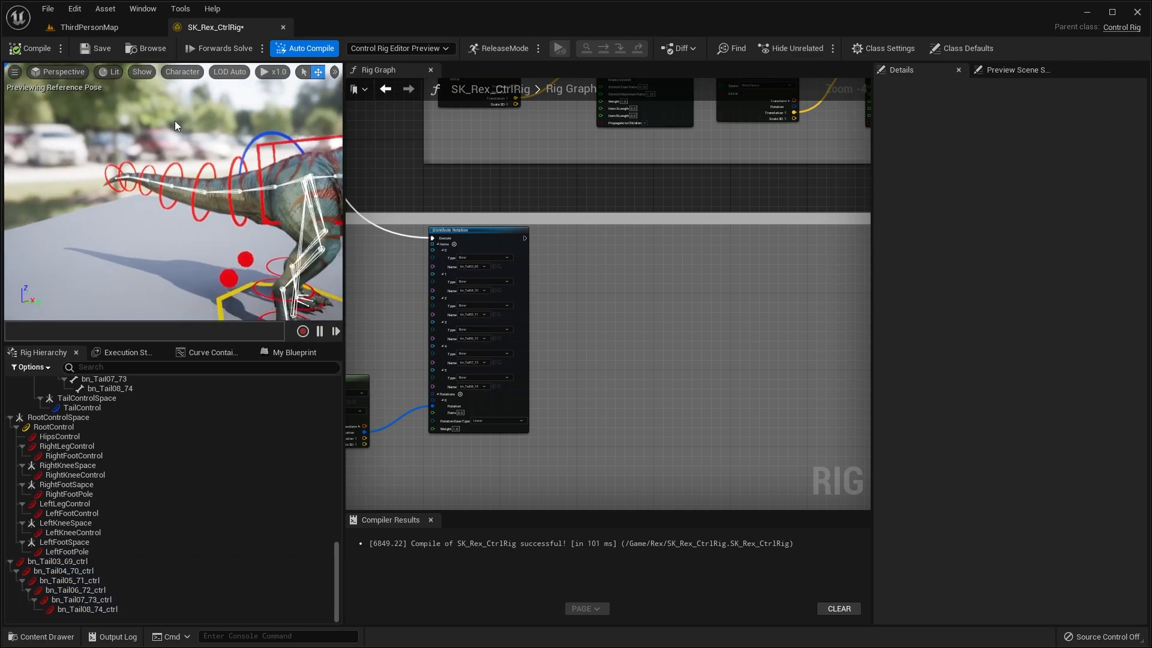
mouse_move(174, 120)
right_mouse_down()
mouse_move(180, 129)
mouse_move(180, 117)
right_mouse_up()
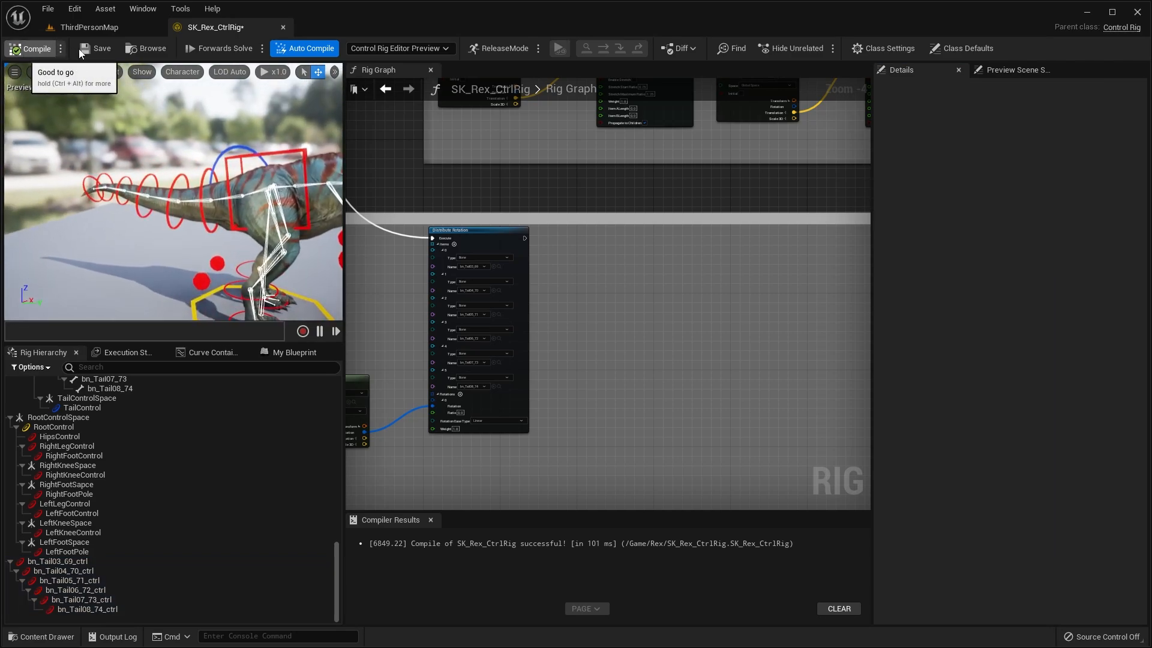
left_click(24, 53)
- Open the shape color of the bn_Tail03_69_ctrl circle for editing
scroll(236, 175, "up", 4)
right_click_drag(236, 175, 237, 175)
left_click(237, 175)
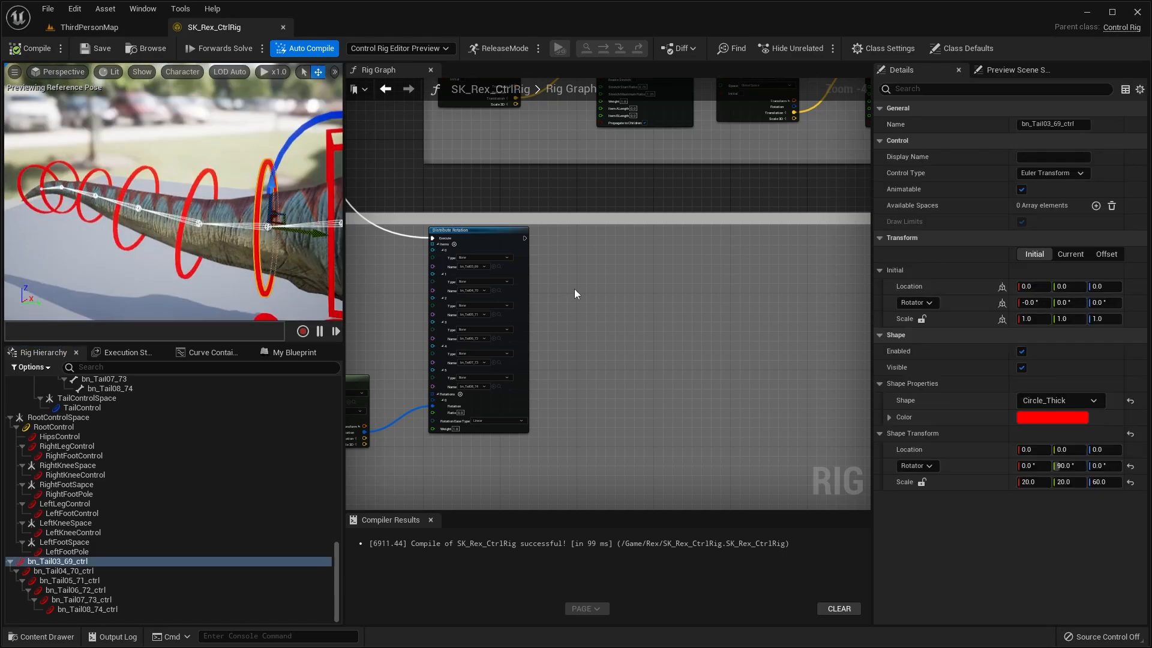
left_click(1074, 417)
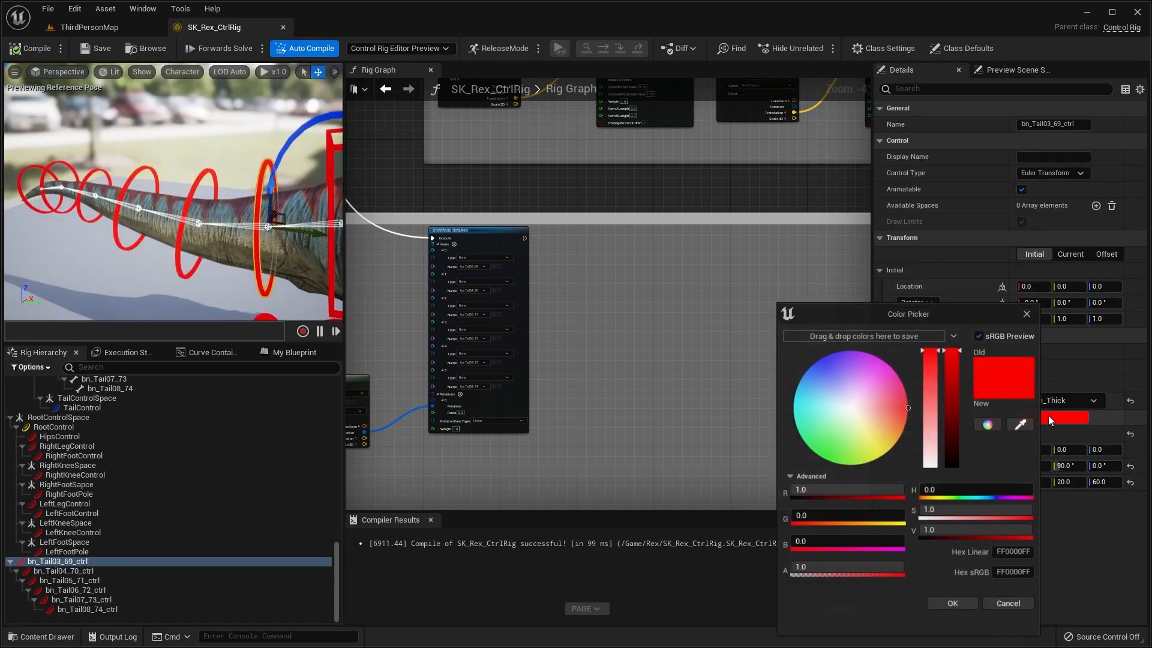
- Color the bn_Tail03_69_ctrl shape orange and the bn_Tail04_70_ctrl shape yellow
left_click(905, 419)
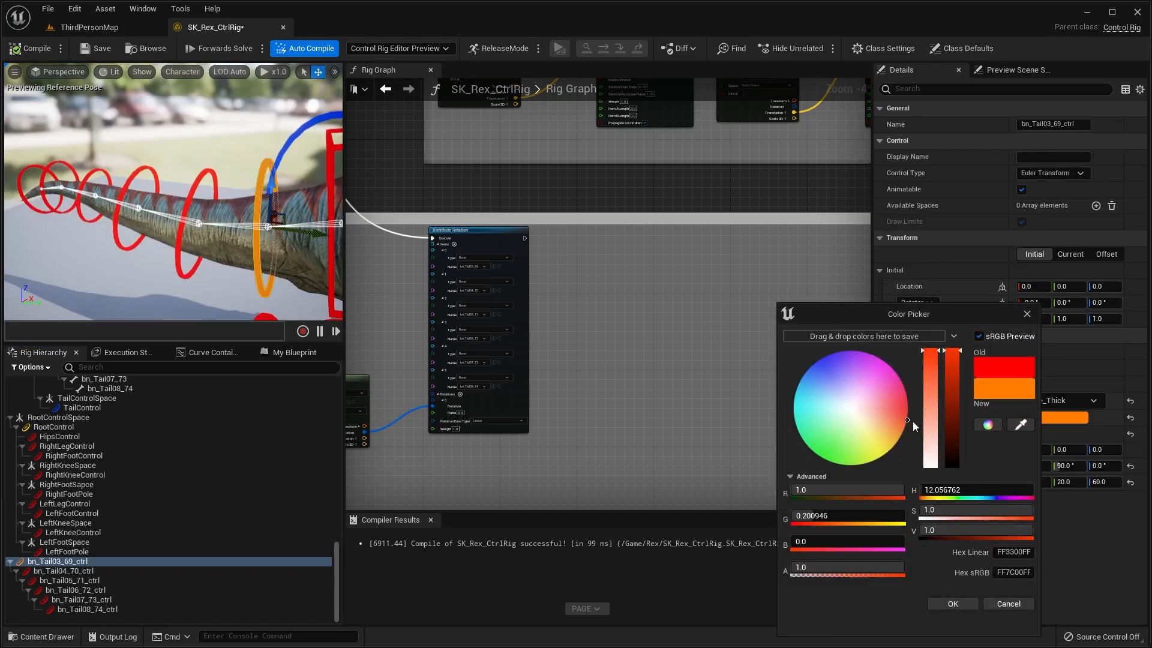
left_click(953, 603)
left_click(209, 176)
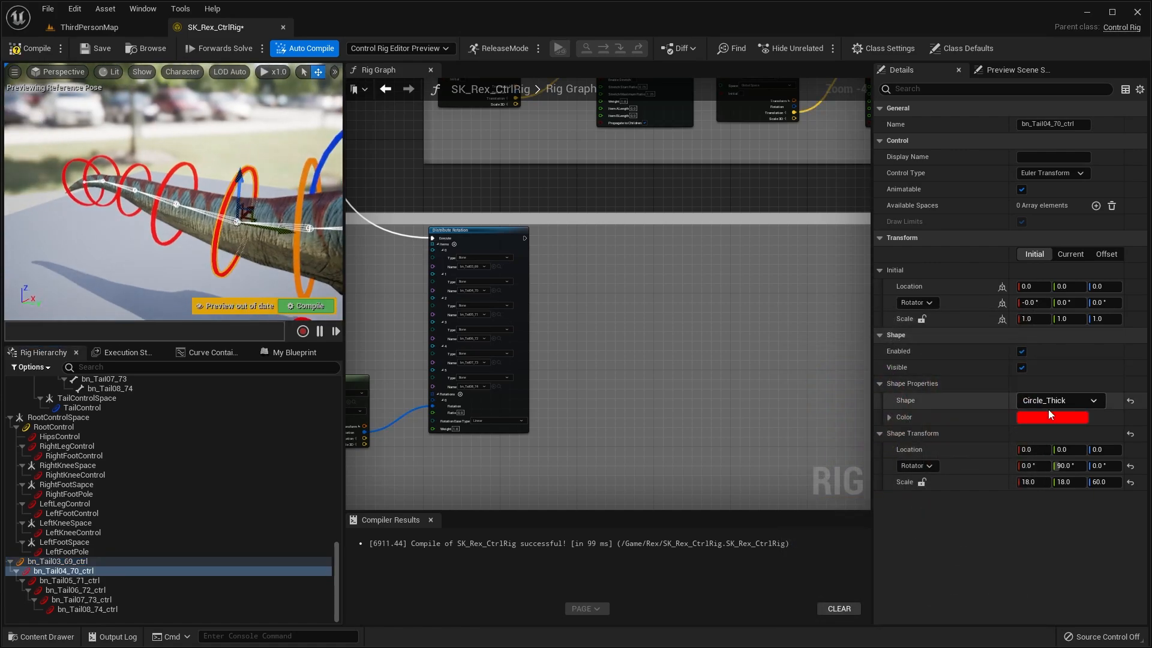
left_click(1053, 417)
left_click(888, 455)
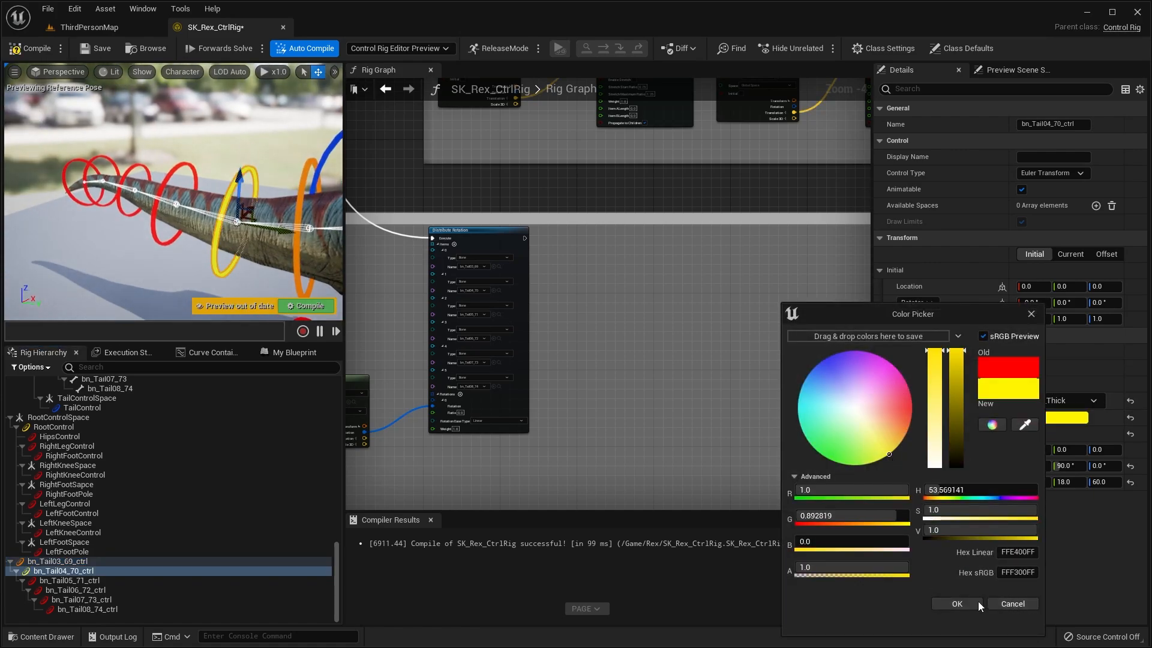
left_click(958, 604)
- Set the shape color of bn_Tail05_71_ctrl to bright green
left_click(187, 174)
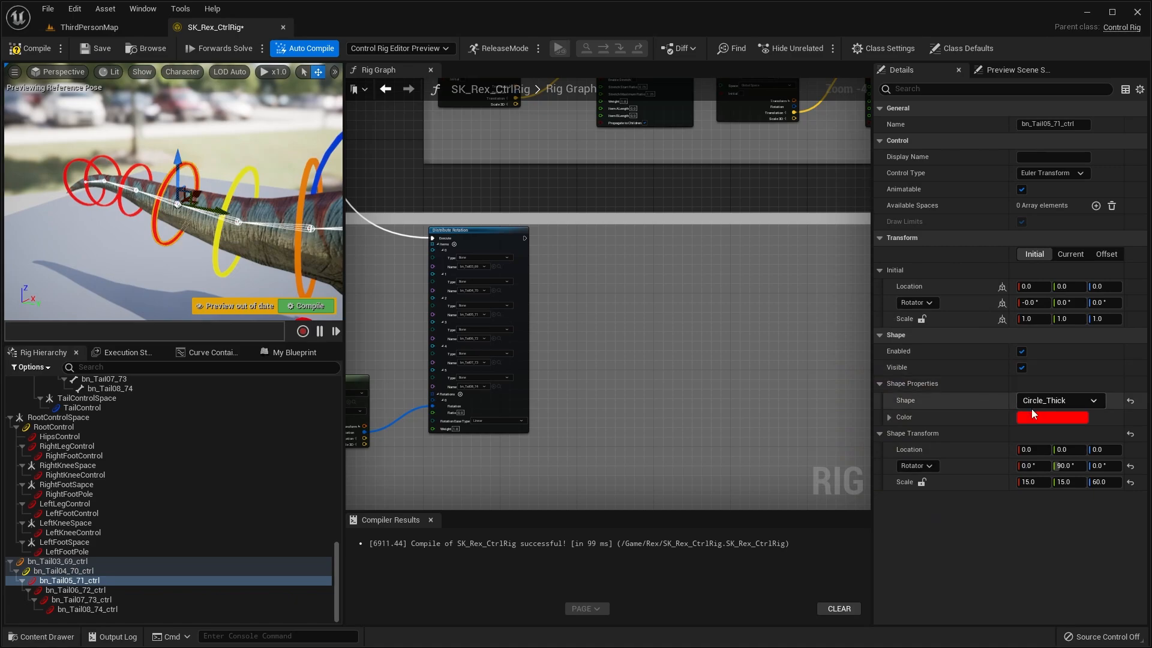
left_click(1030, 417)
left_click(857, 465)
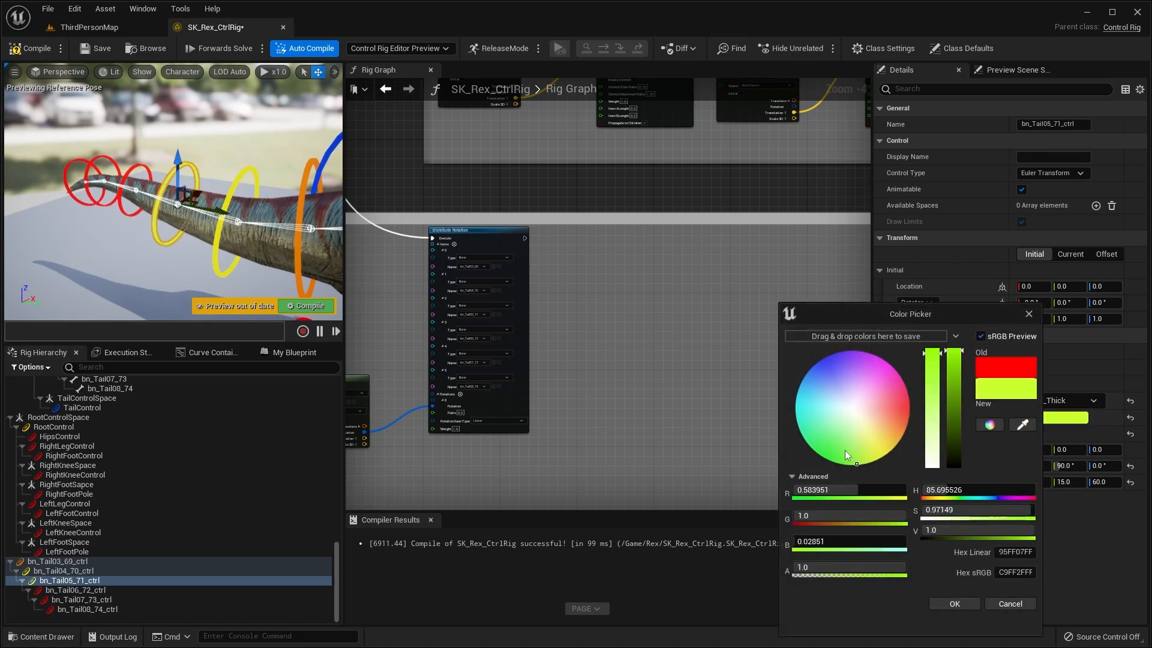
left_click_drag(845, 450, 827, 463)
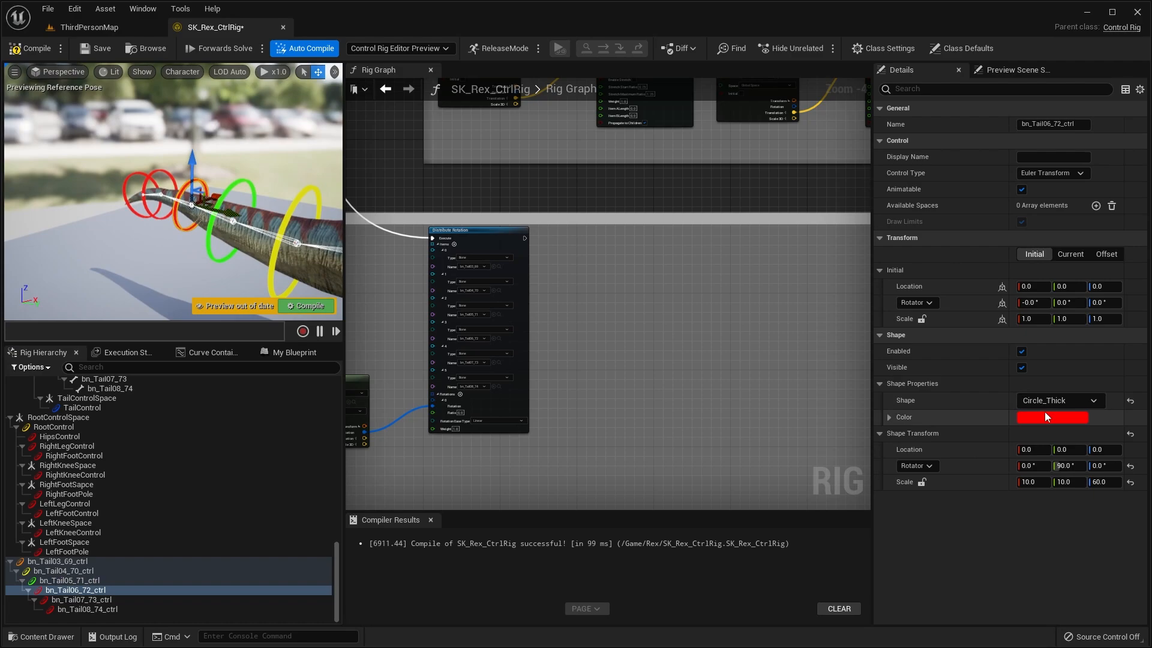
- Color the bn_Tail06_72_ctrl shape turquoise, bn_Tail07_73_ctrl light blue and bn_Tail08_74_ctrl blue
left_click(1044, 413)
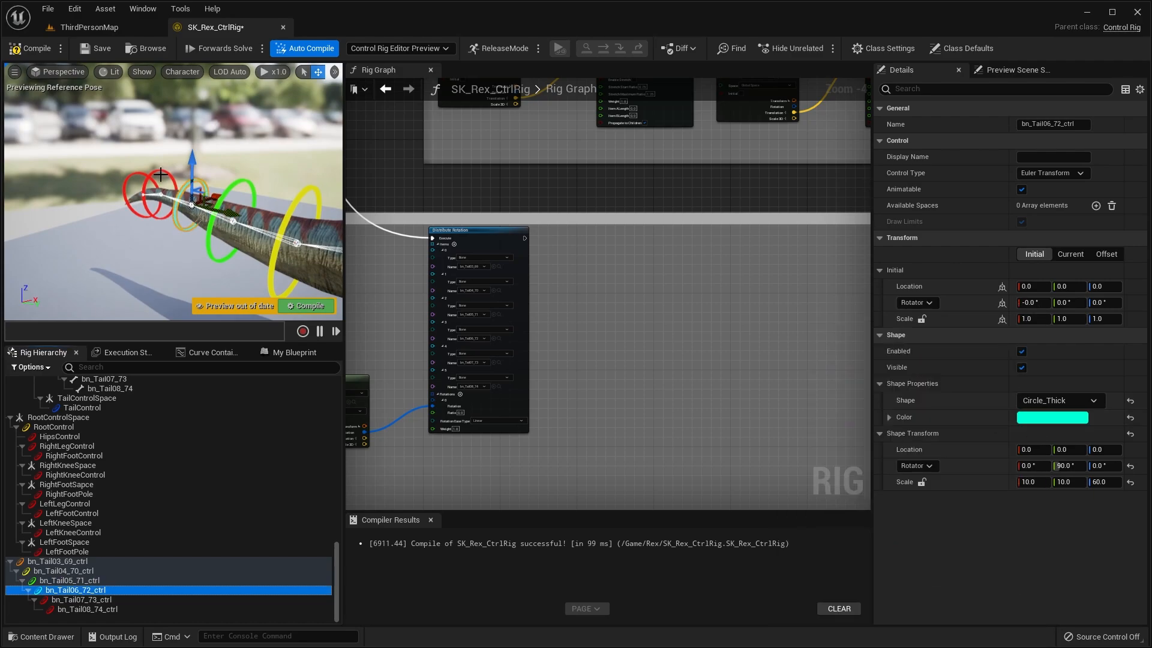
left_click(160, 175)
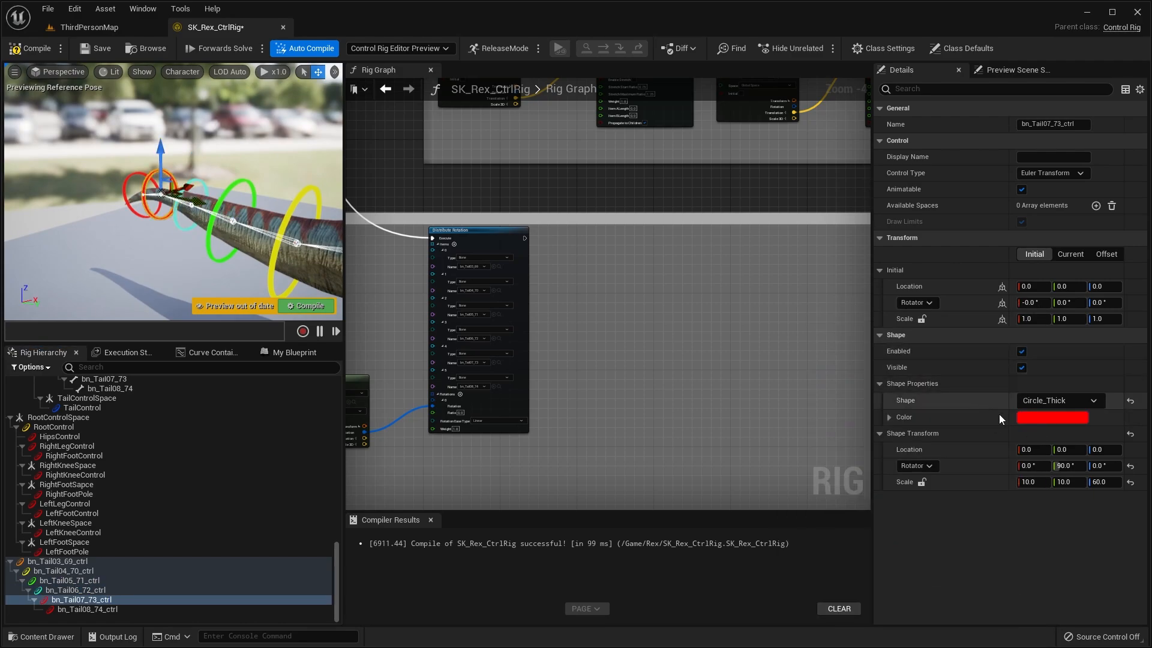
left_click(1044, 417)
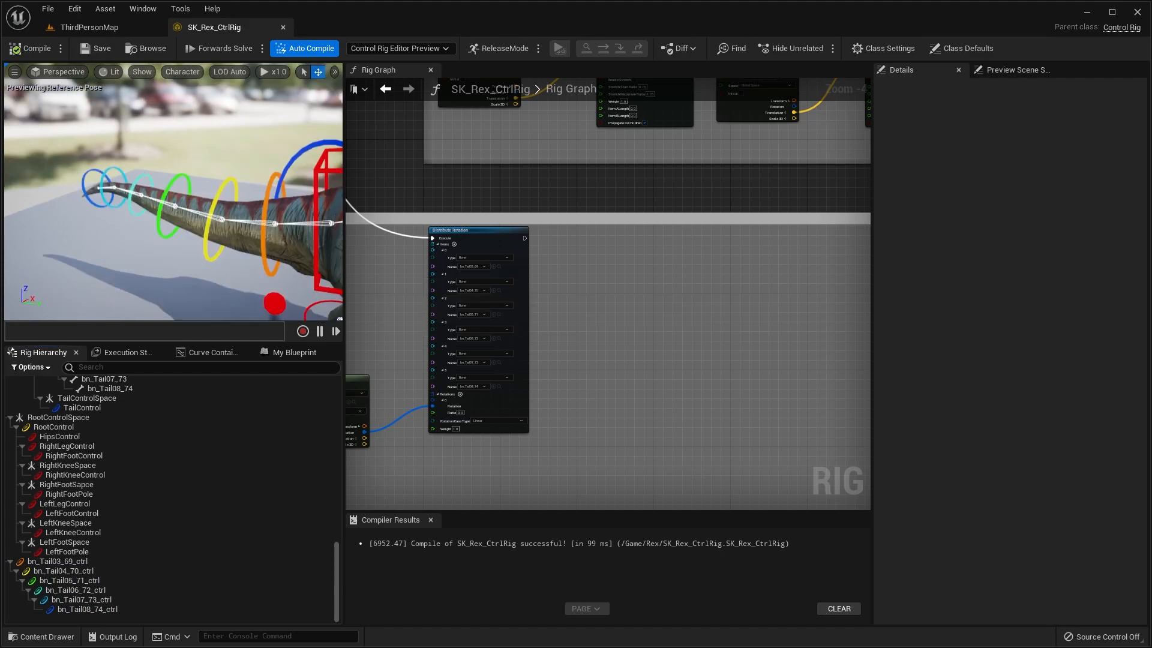
- Unparent bn_Tail03_69_ctrl and reparent it, with its child controls, under the bn_Tail03_69 bone
left_click(57, 563)
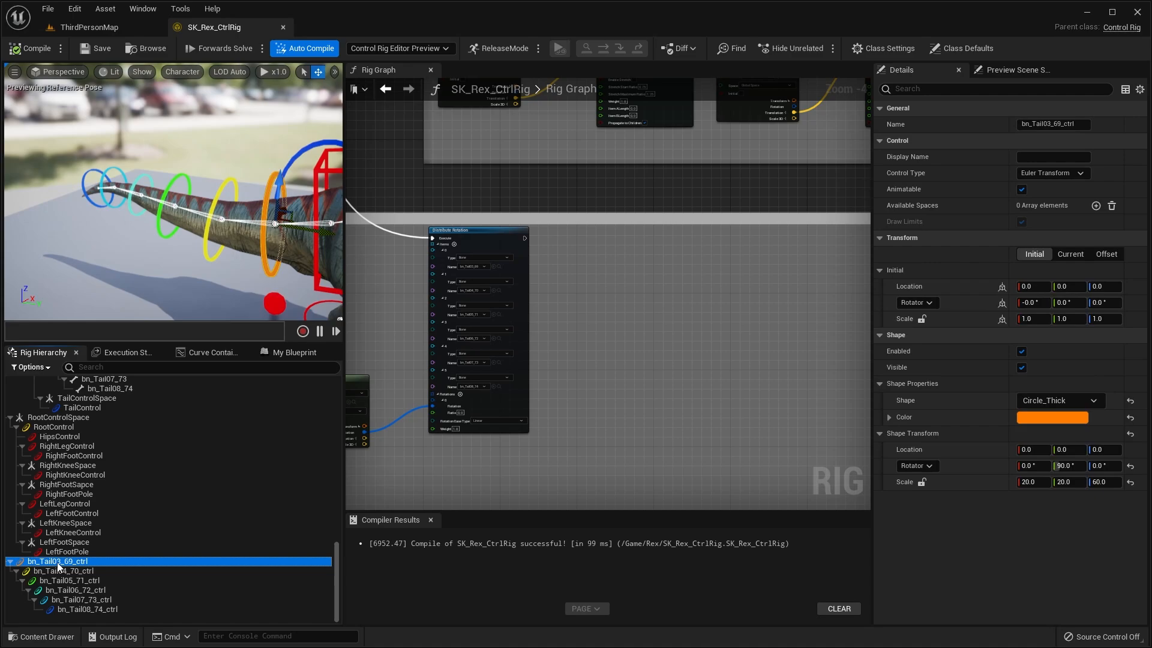
right_click(84, 566)
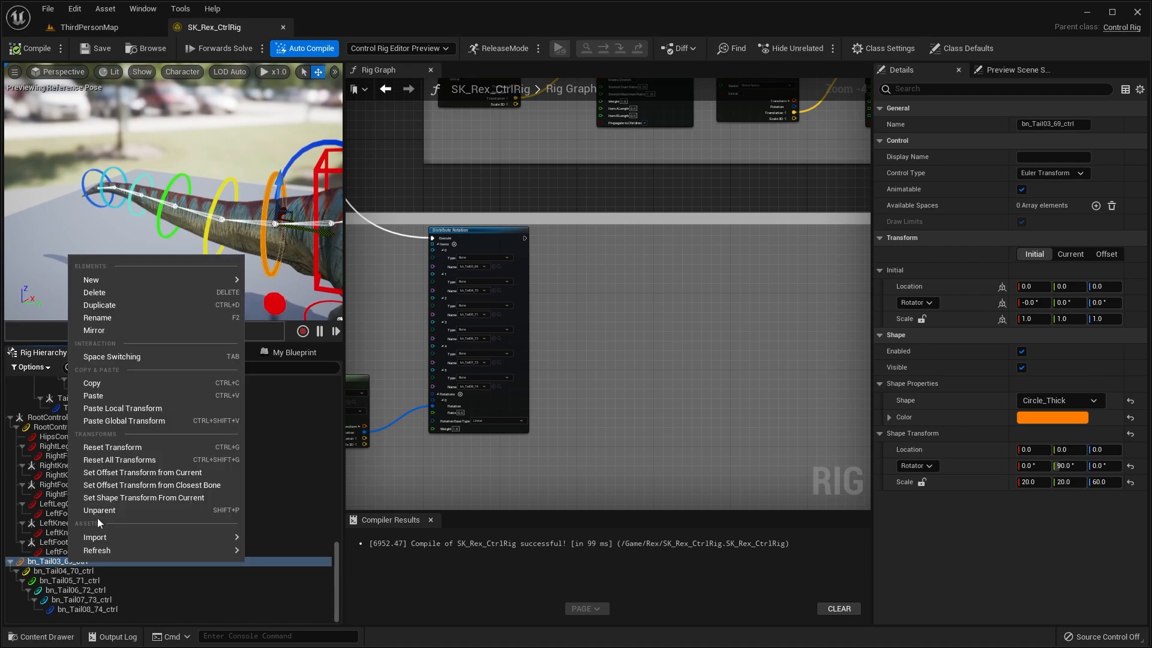
left_click(123, 510)
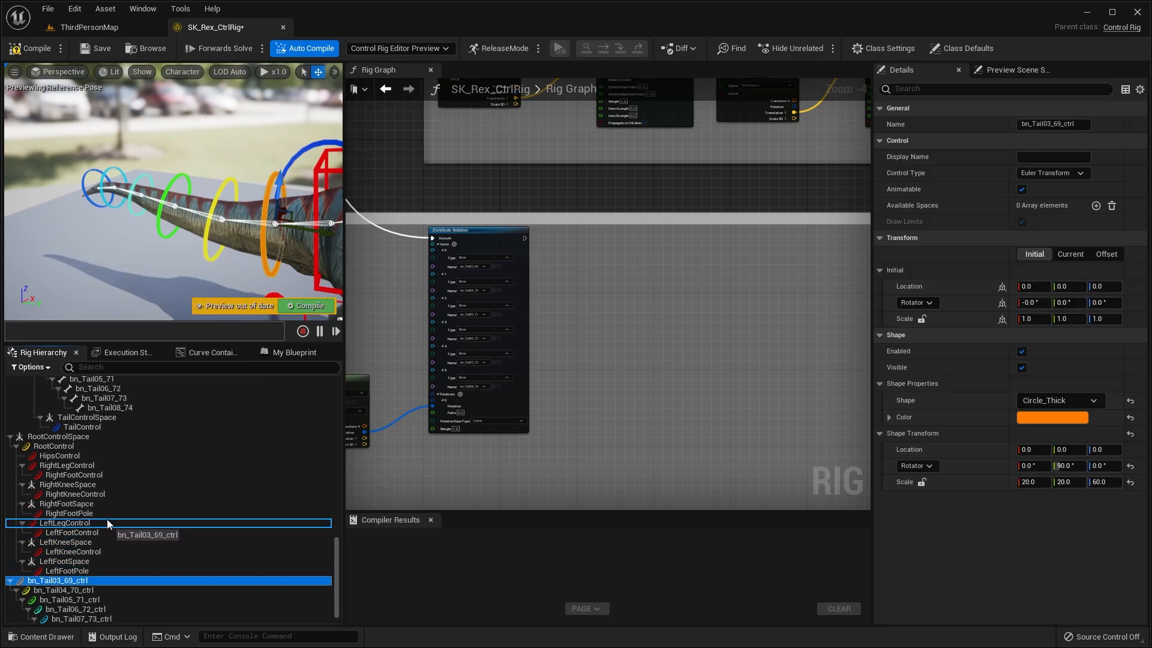
scroll(107, 510, "up", 6)
left_click_drag(107, 520, 108, 548)
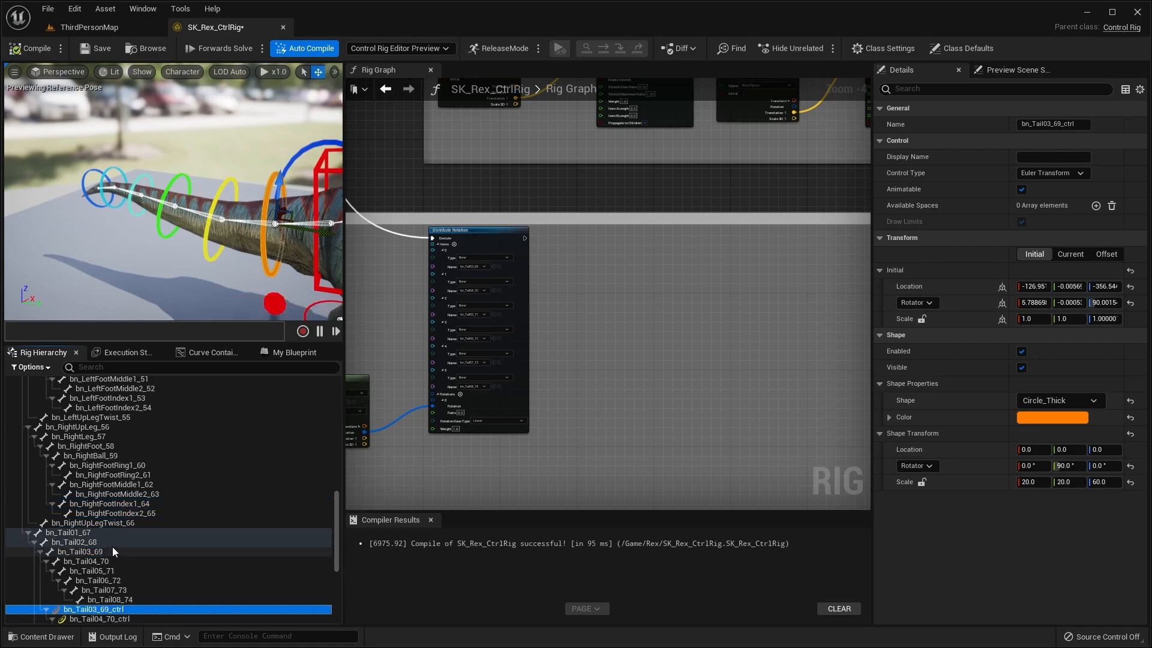
scroll(144, 531, "up", 4)
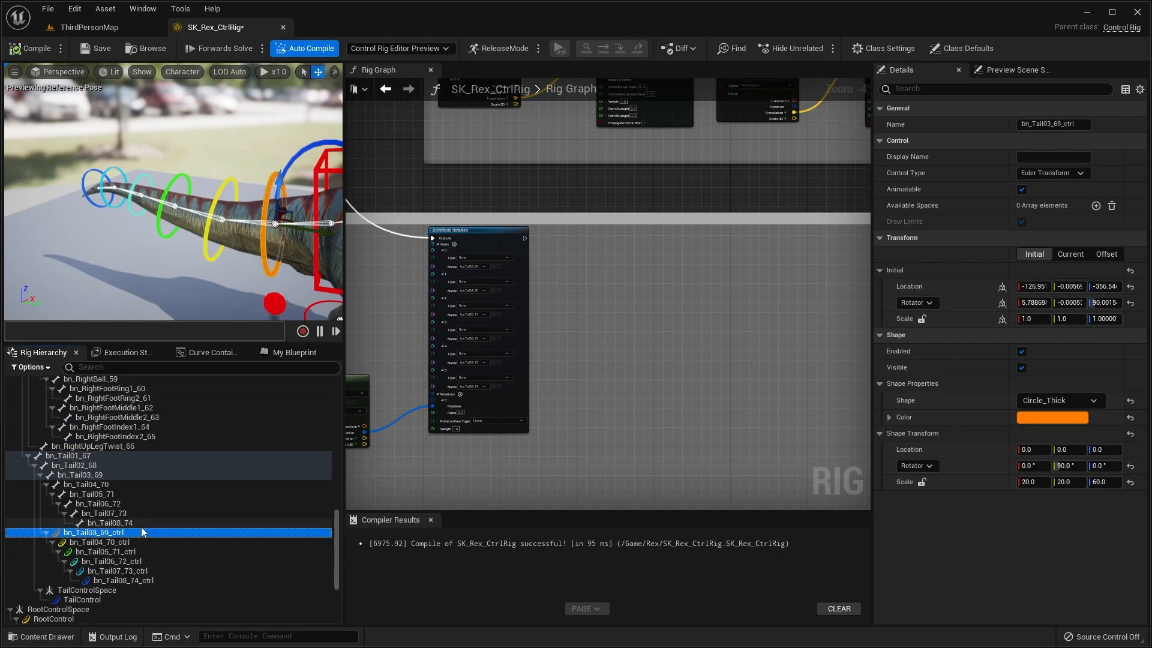
- Reparent bn_Tail04_70_ctrl and its child controls under the bn_Tail04_70 bone
mouse_move(147, 270)
right_mouse_down()
mouse_move(157, 262)
mouse_move(150, 270)
right_mouse_up()
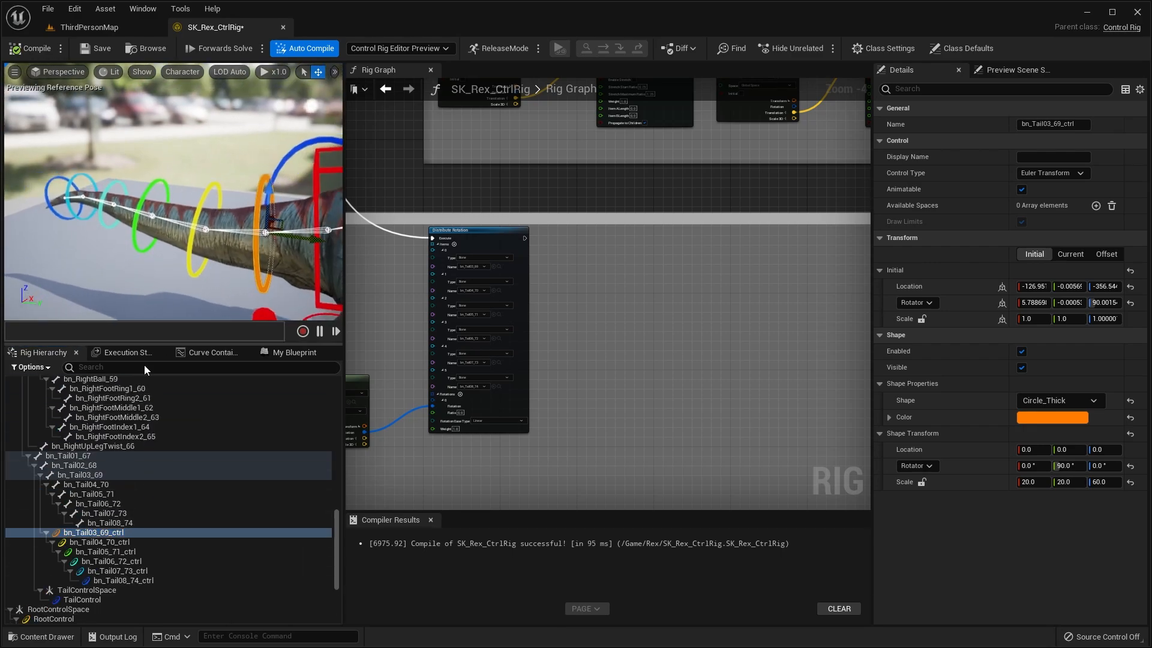
left_click(96, 475)
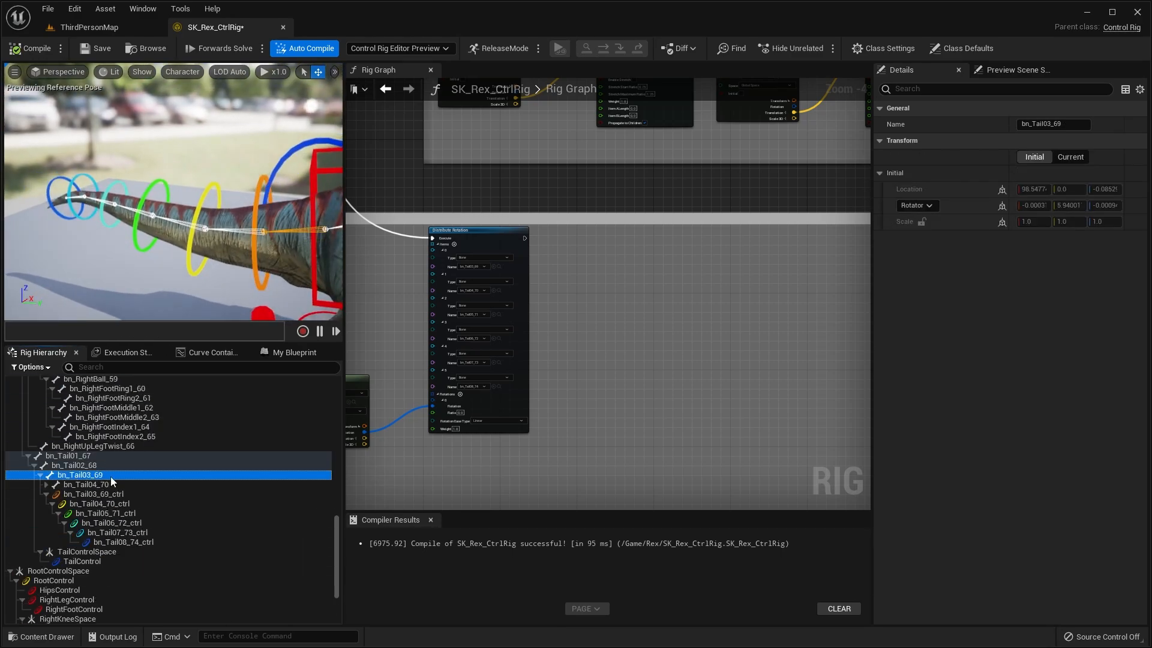
left_click(118, 495)
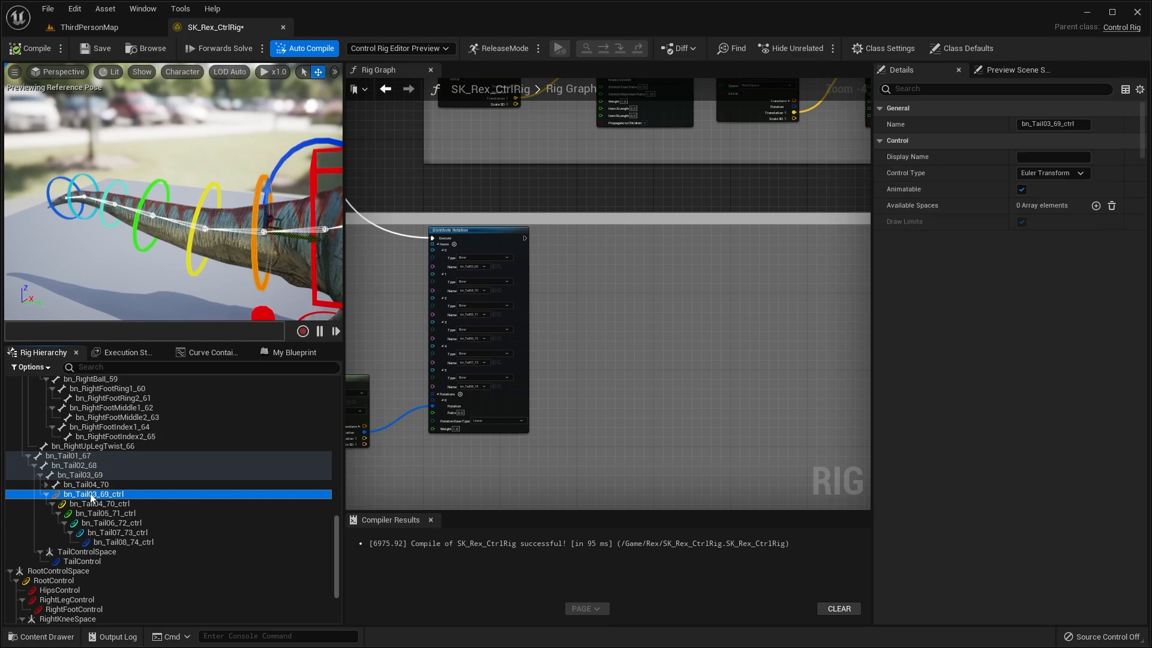
left_click(112, 476)
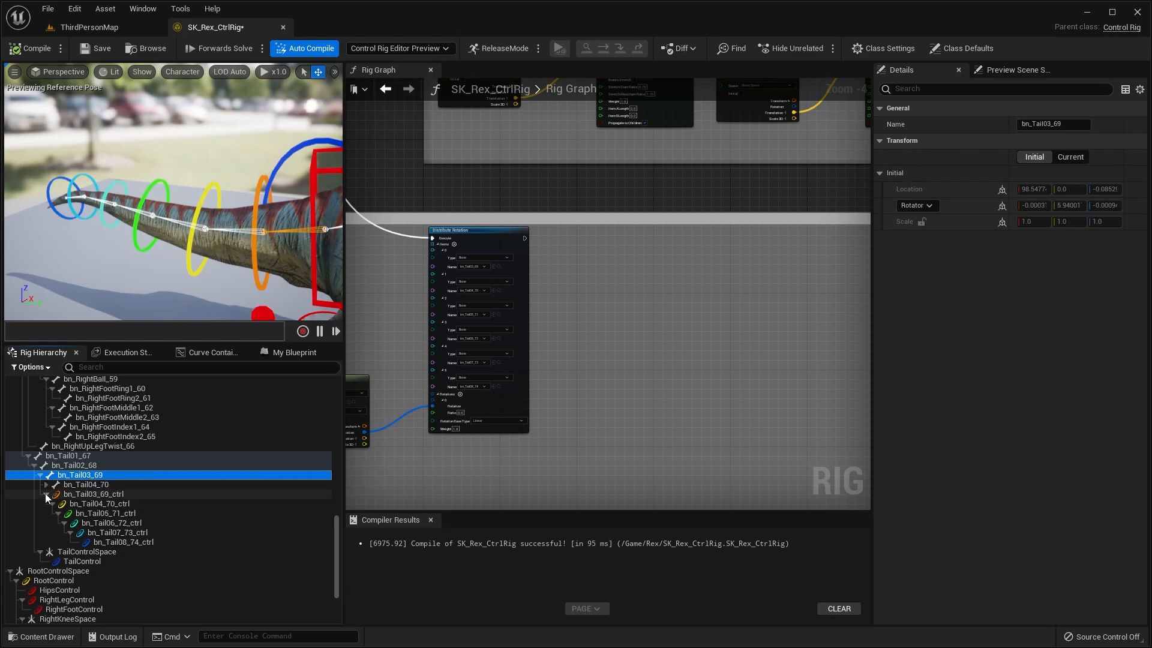
left_click(95, 506)
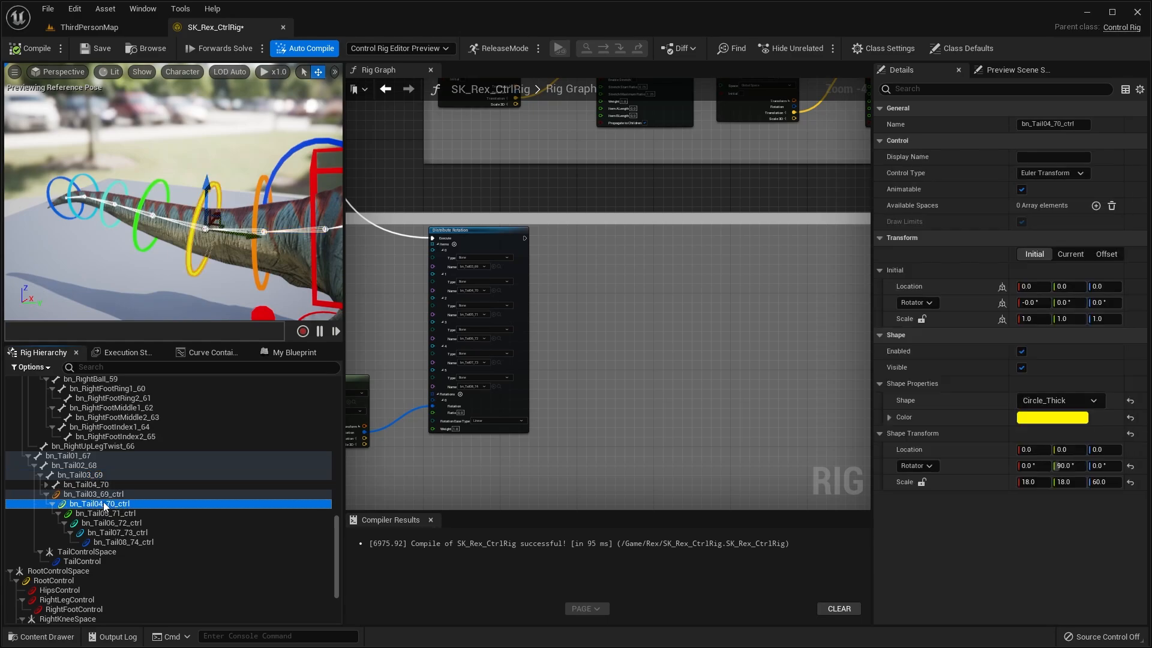
left_click_drag(103, 488, 116, 516)
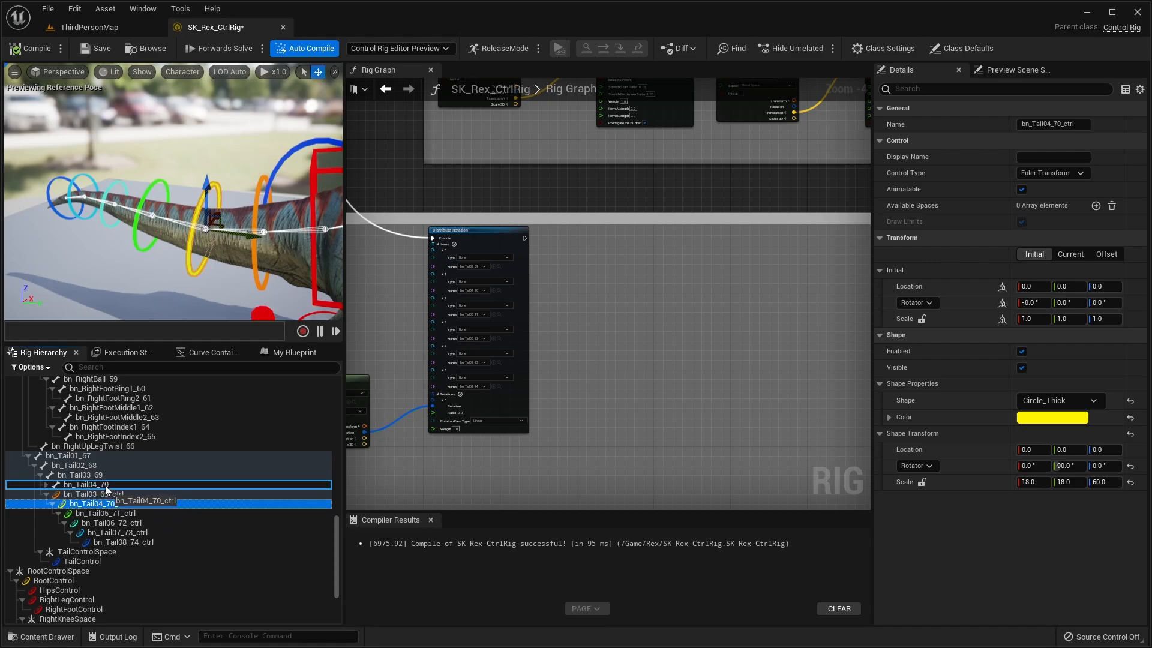
left_click_drag(105, 491, 105, 488)
left_click(46, 485)
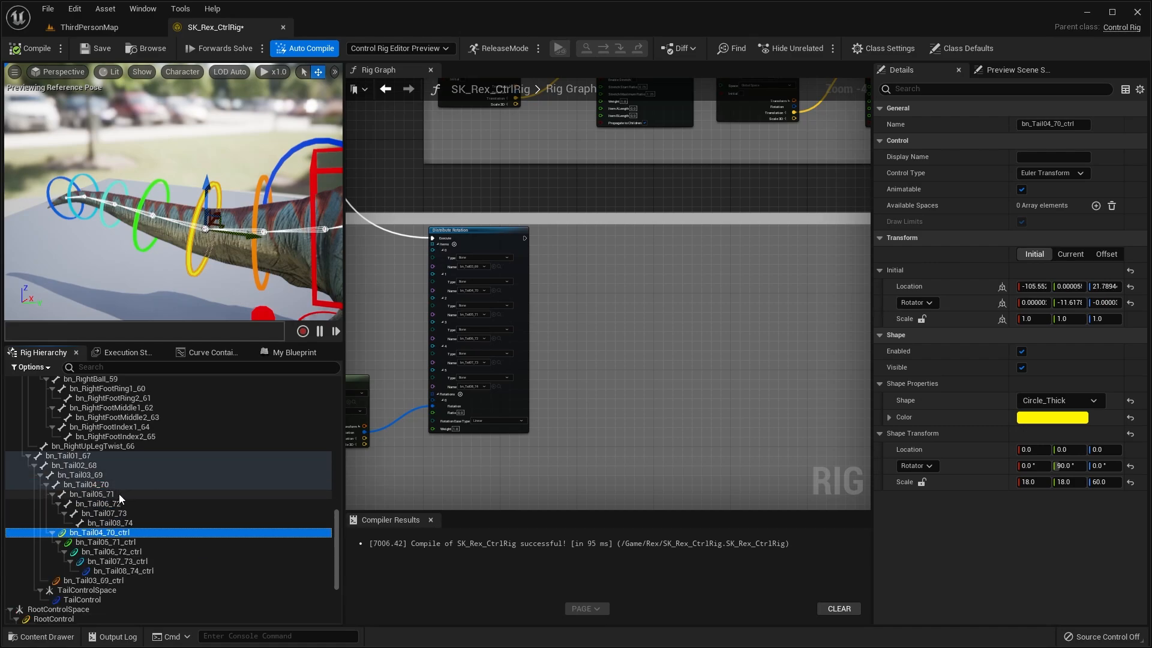
- Reparent each control from bn_Tail05_71_ctrl to bn_Tail08_74_ctrl under its matching tail bone, and compile and save the rig
left_click(118, 543)
left_click_drag(134, 547, 114, 495)
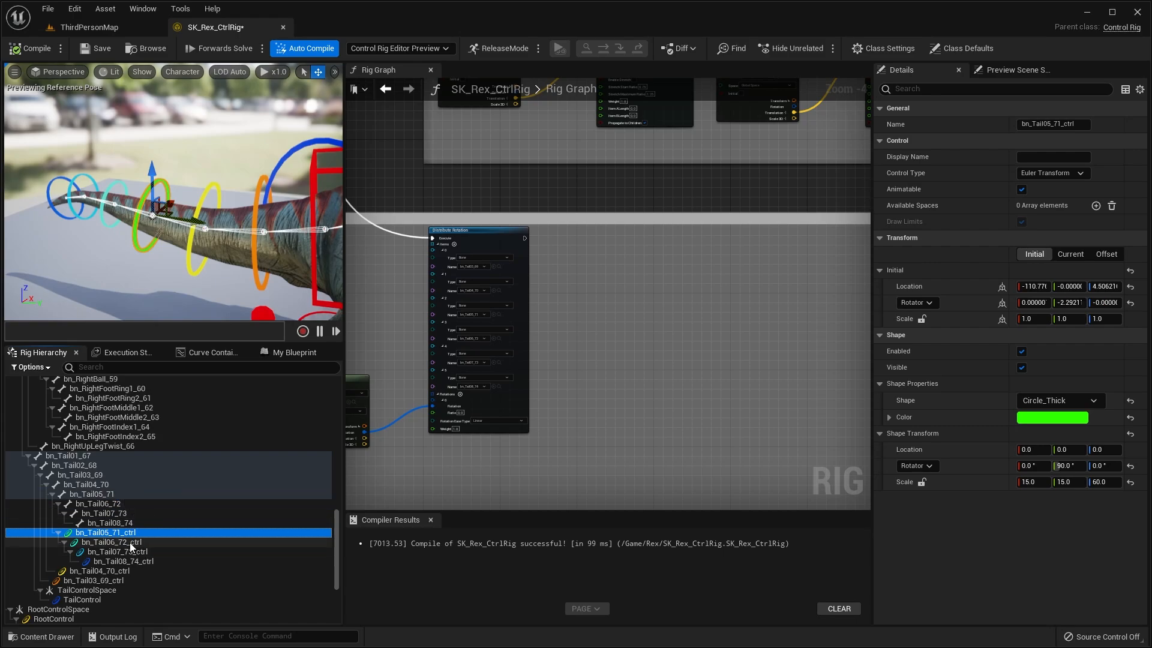
left_click(120, 543)
left_click_drag(133, 512, 136, 521)
left_click(142, 543)
left_click(144, 543)
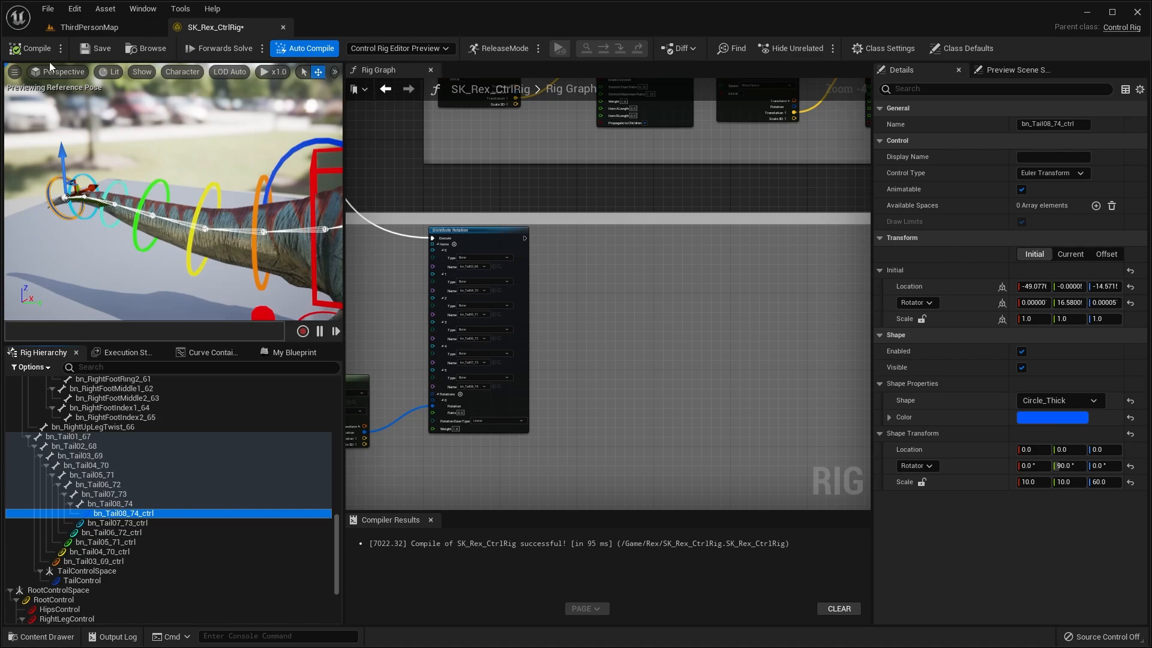
left_click(47, 46)
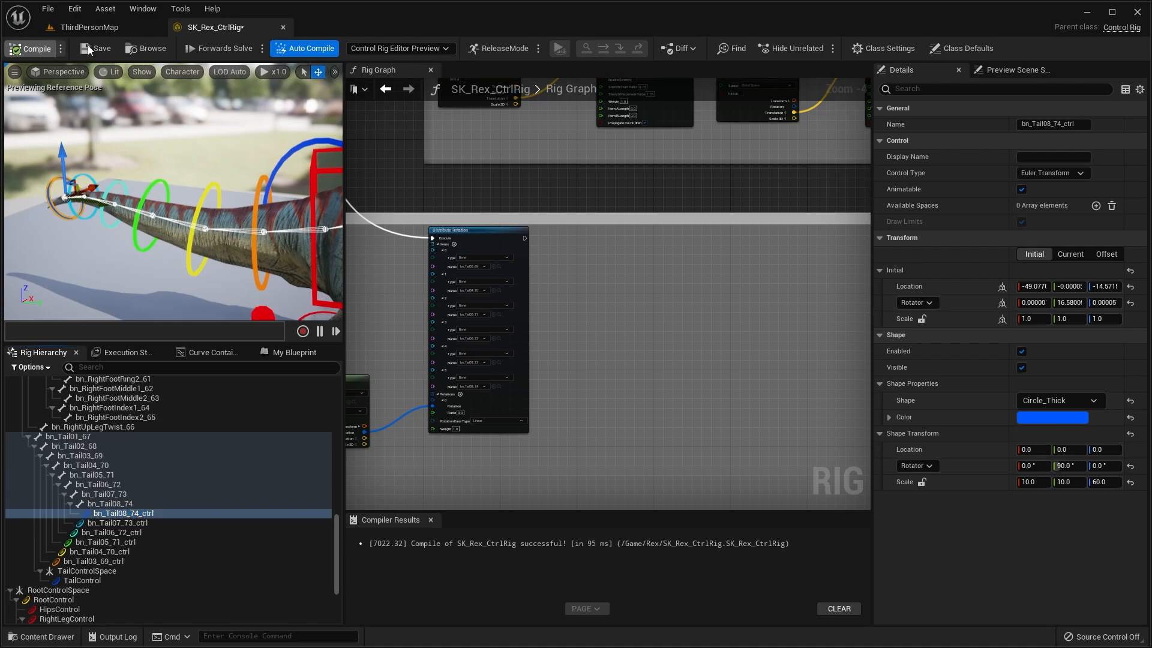
- Compare the tail controls with their parent bones in the hierarchy and viewport, and review the tail section of the graph
left_click(90, 561)
left_click(80, 456)
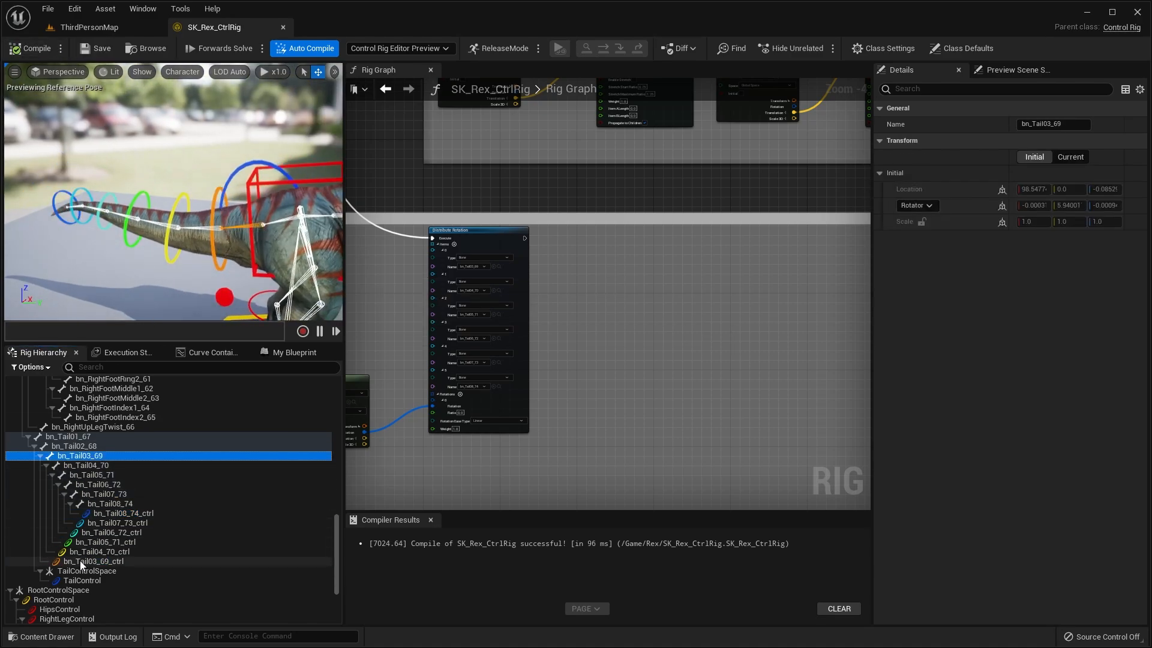
left_click(81, 560)
left_click(78, 456)
left_click(103, 553)
left_click(108, 458)
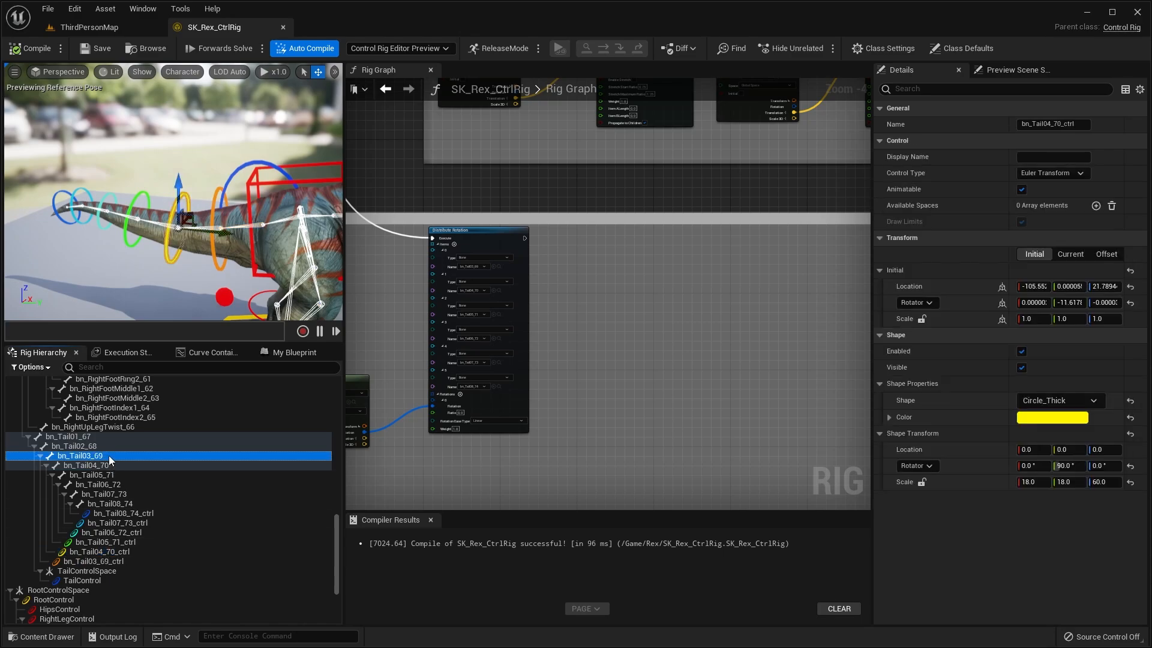
middle_click_drag(174, 222, 222, 232)
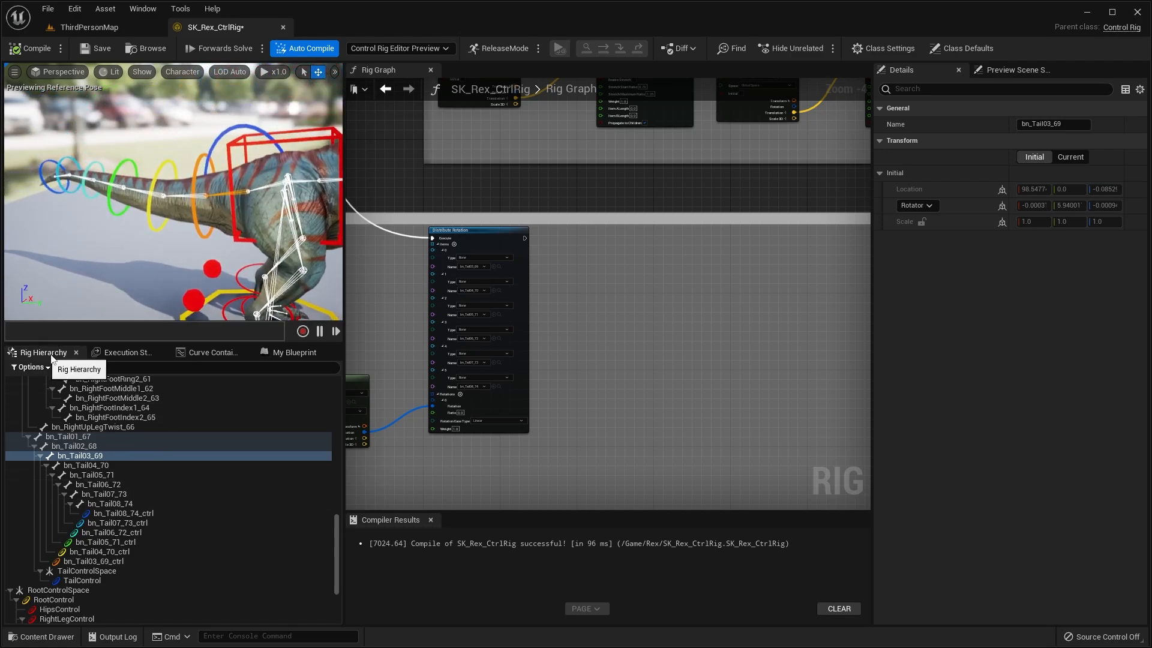
middle_click_drag(204, 254, 233, 226)
right_click_drag(640, 265, 672, 266)
scroll(636, 282, "down", 1)
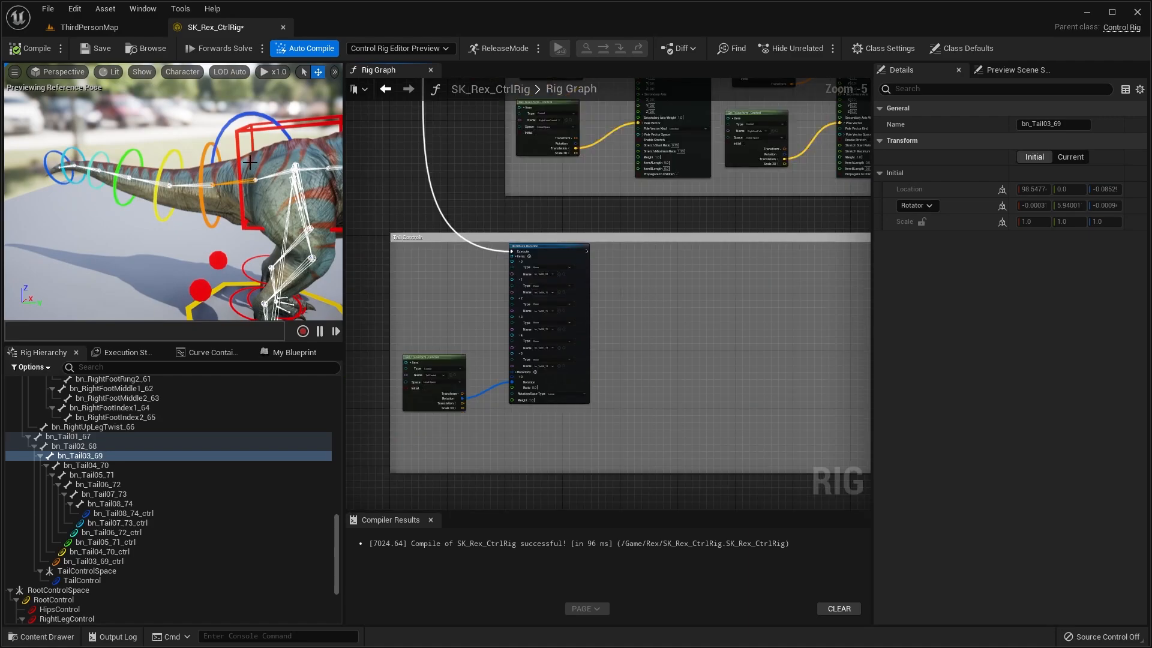
middle_click_drag(250, 163, 250, 175)
right_click_drag(250, 163, 245, 154)
middle_click_drag(249, 162, 246, 149)
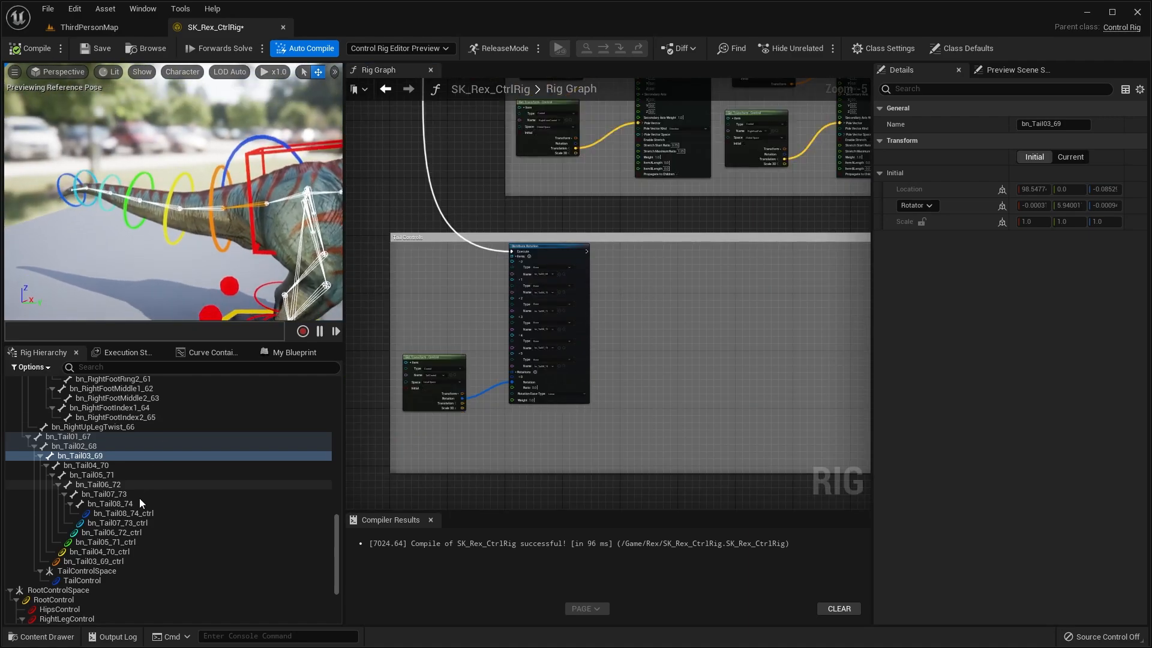
- Add Get Control nodes to the rig graph for the six controls bn_Tail03_69_ctrl through bn_Tail08_74_ctrl
left_click(101, 572)
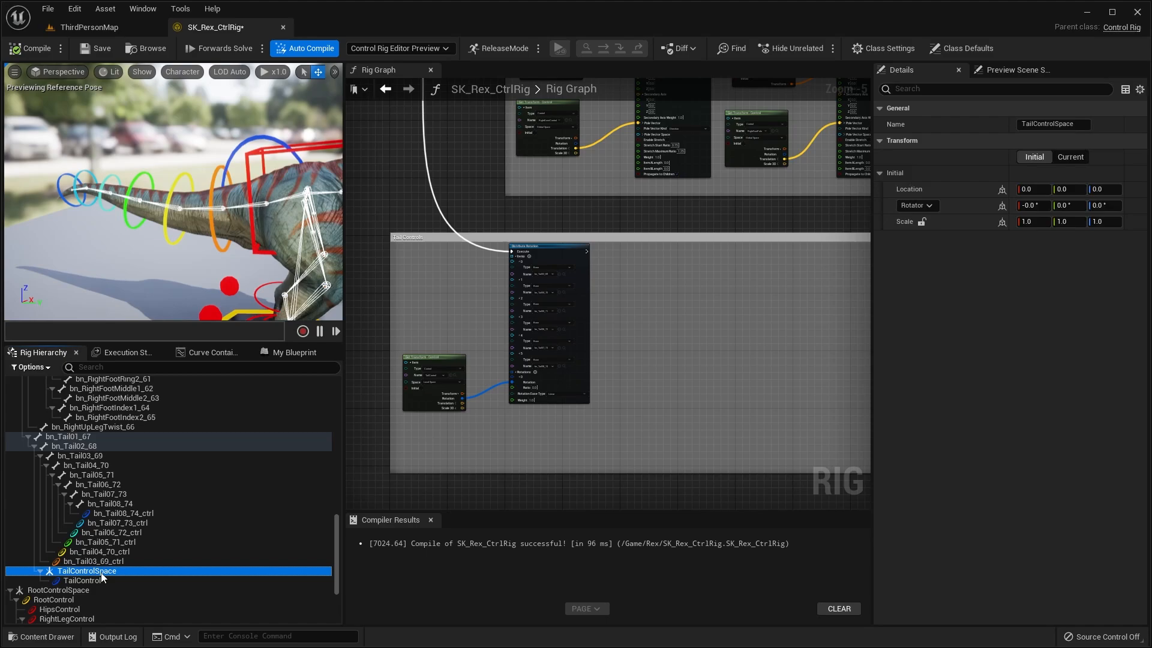
left_click(84, 560)
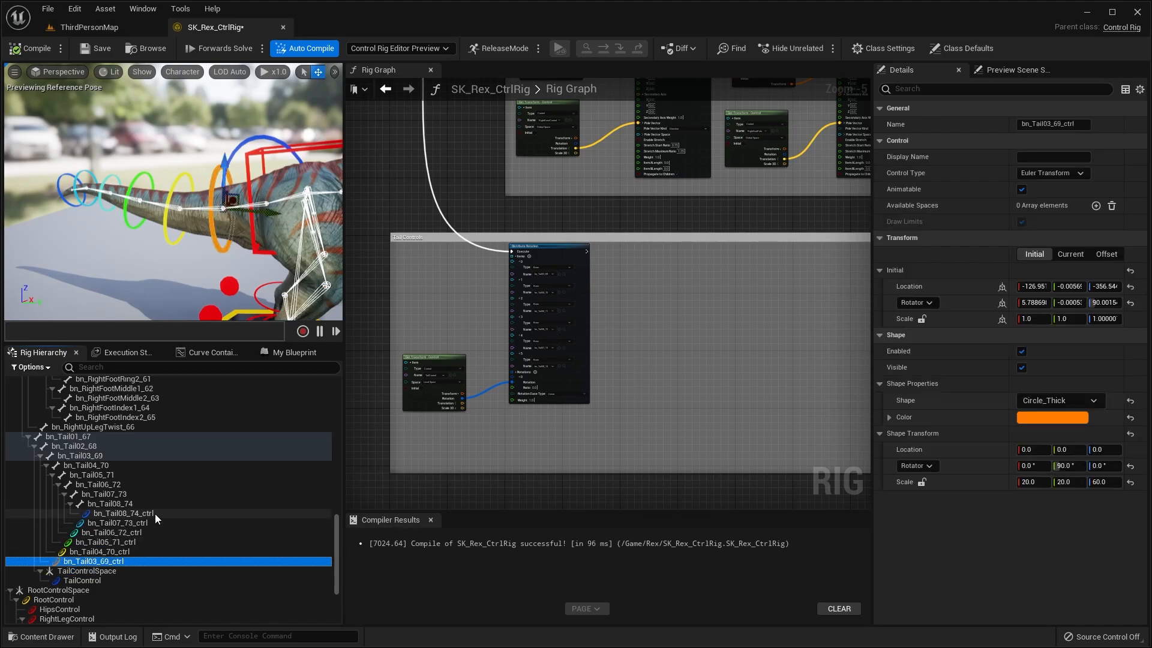
left_click(155, 514, "shift")
scroll(494, 346, "down", 4)
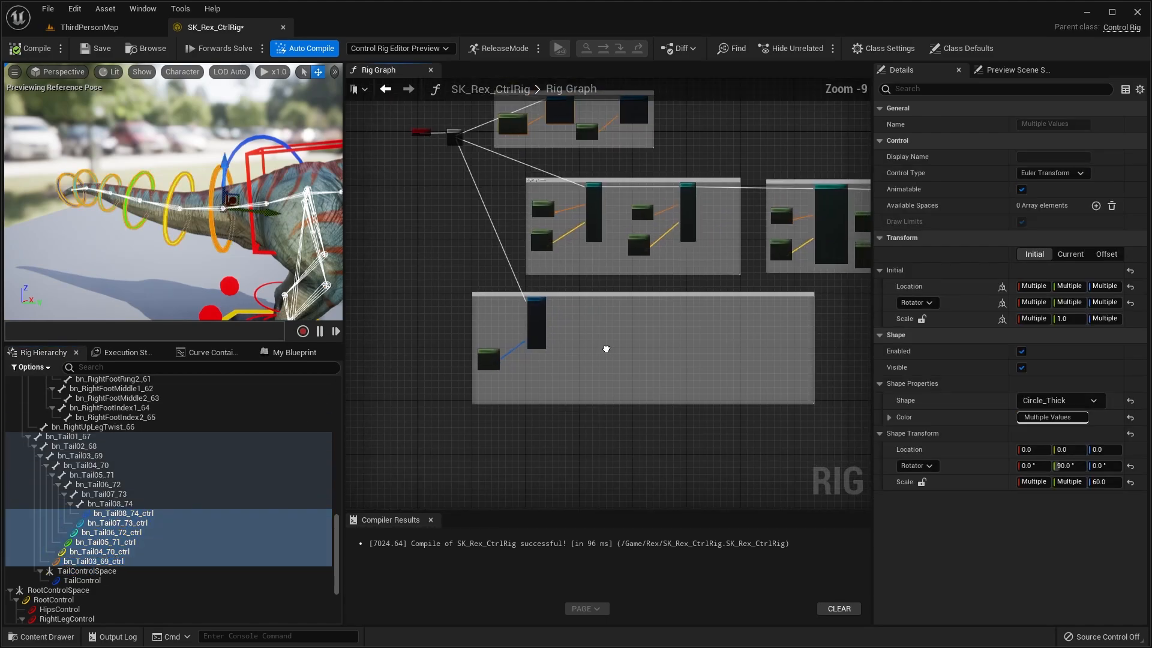
left_click_drag(158, 517, 471, 384)
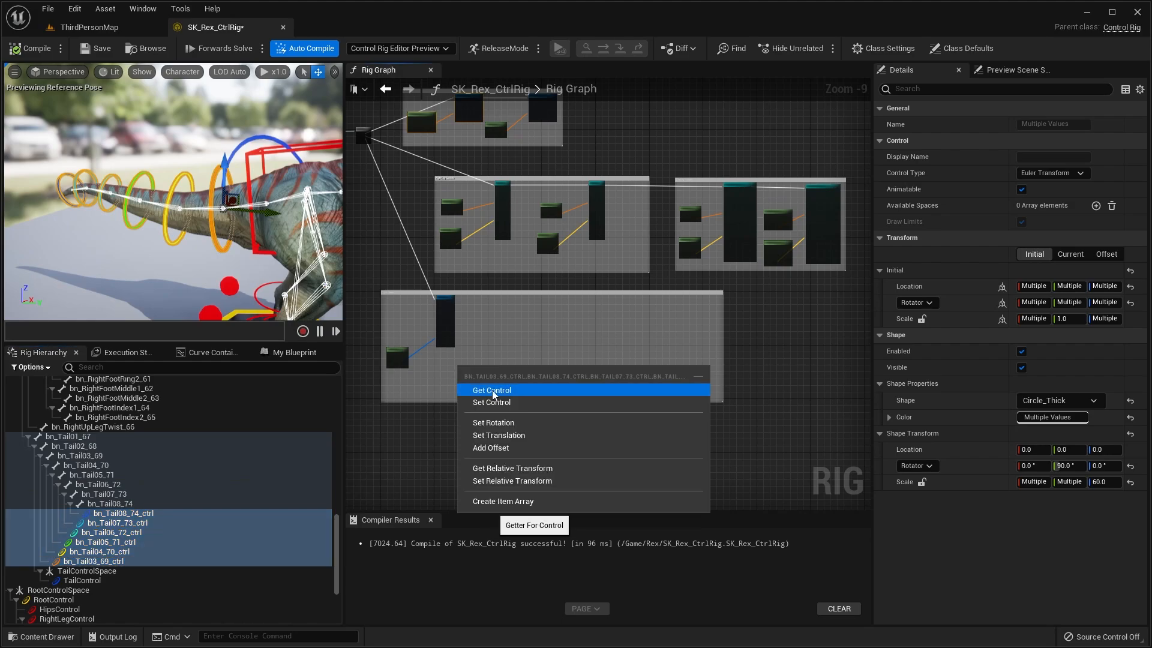
left_click(492, 391)
- Move the six new control getter nodes together into the clear space beyond the Distribute Rotation node
scroll(462, 377, "up", 4)
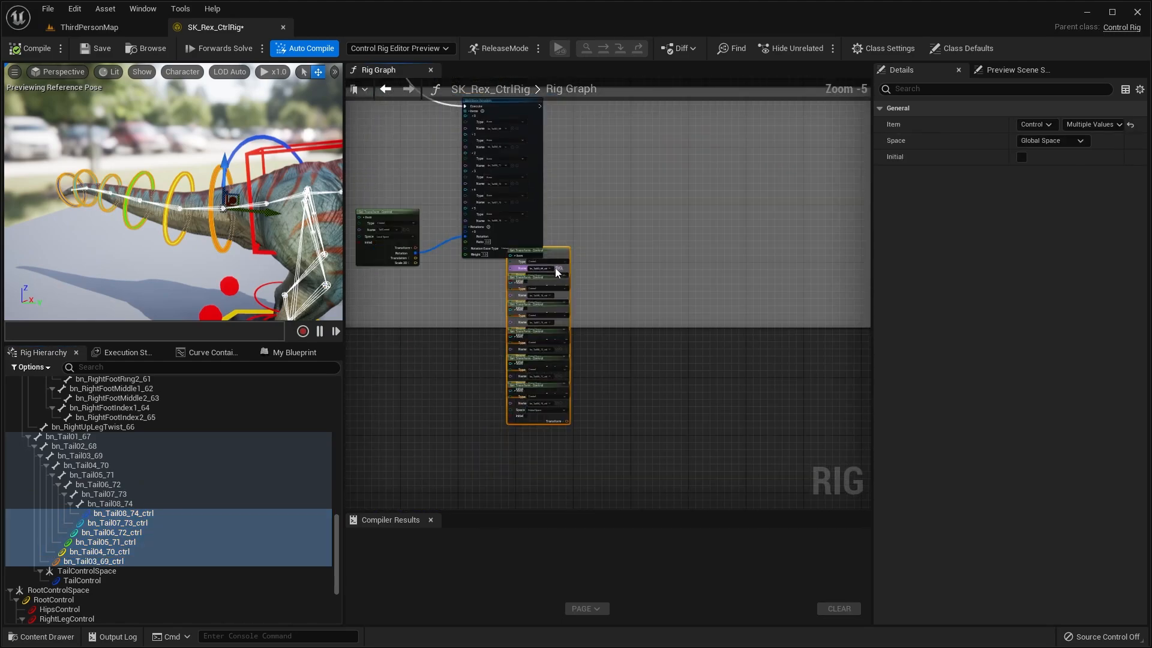
right_click_drag(556, 268, 496, 287)
left_click_drag(496, 269, 591, 278)
right_click_drag(602, 238, 601, 295)
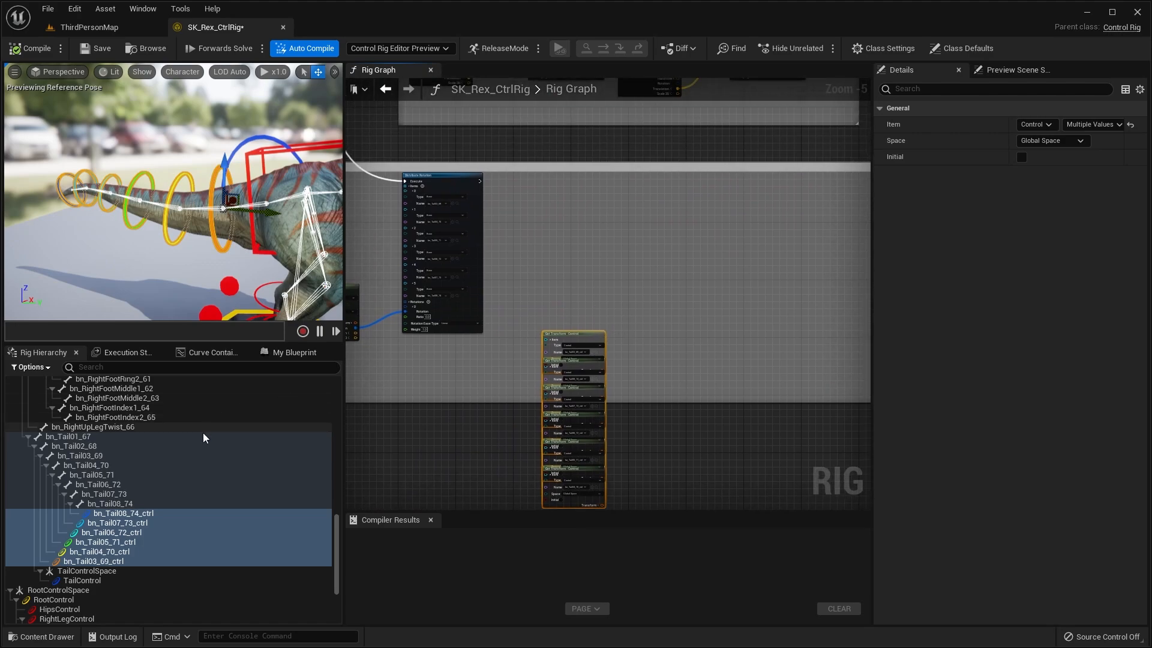
left_click(107, 456)
left_click(111, 504, "shift")
left_click_drag(117, 454, 668, 201)
left_click(651, 340)
left_click_drag(590, 279, 567, 510)
right_click_drag(668, 435, 649, 490)
left_click_drag(573, 331, 565, 210)
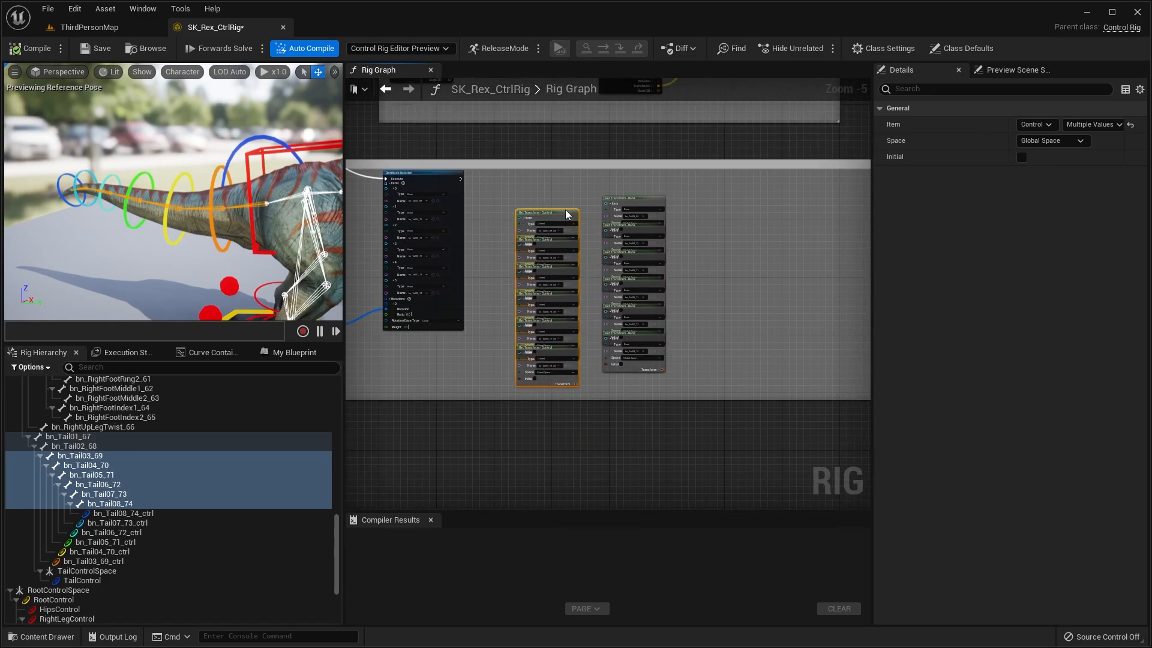
left_click_drag(748, 190, 714, 382)
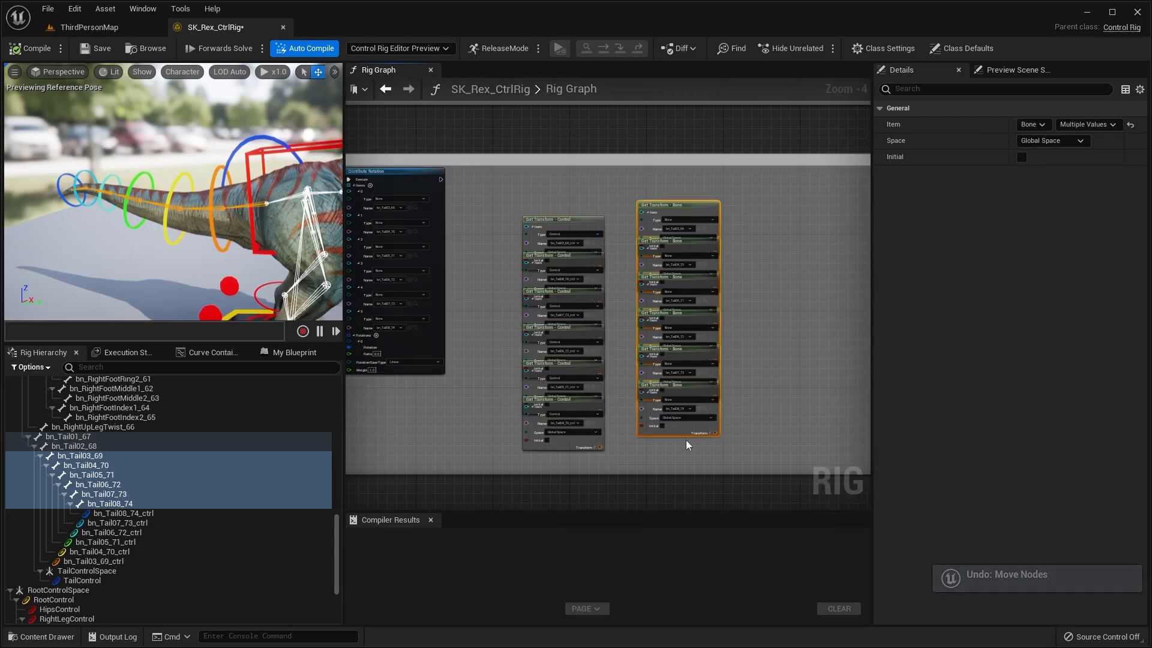
key("Delete")
- Add Set Bone nodes for the six bones bn_Tail03_69 through bn_Tail08_74 and line them up beyond the Distribute Rotation node
left_click_drag(178, 467, 673, 246)
left_click(708, 279)
scroll(610, 257, "down", 3)
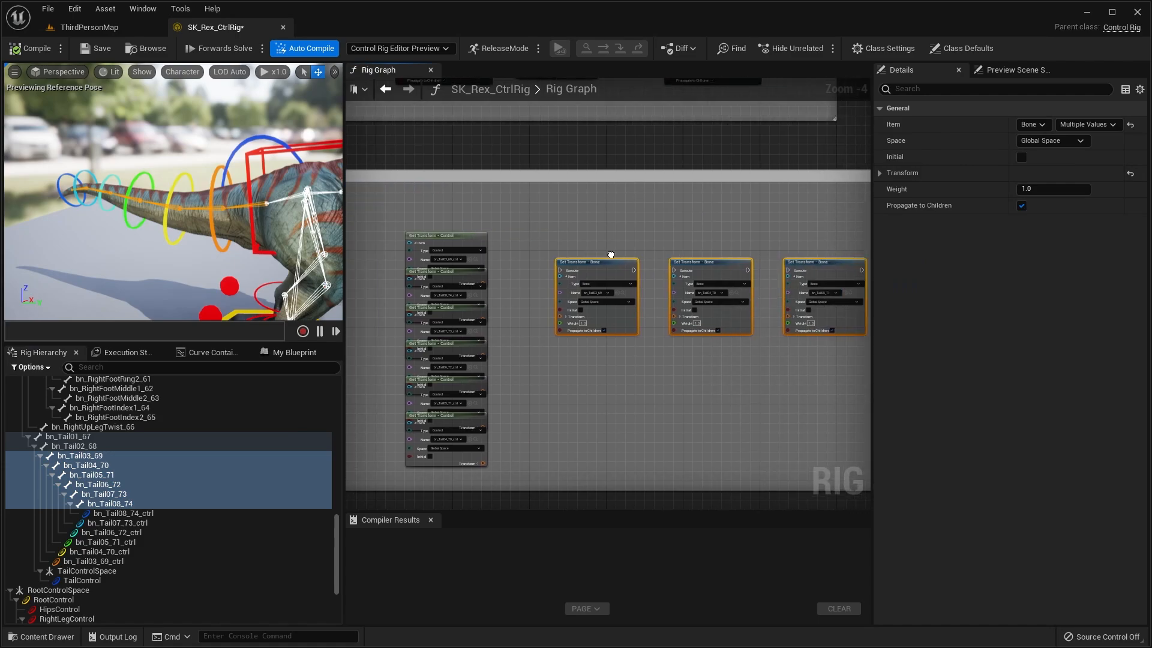
scroll(579, 240, "up", 2)
left_click_drag(576, 239, 546, 218)
scroll(546, 219, "down", 2)
right_click_drag(546, 218, 622, 221)
scroll(622, 221, "up", 2)
left_click_drag(605, 218, 597, 192)
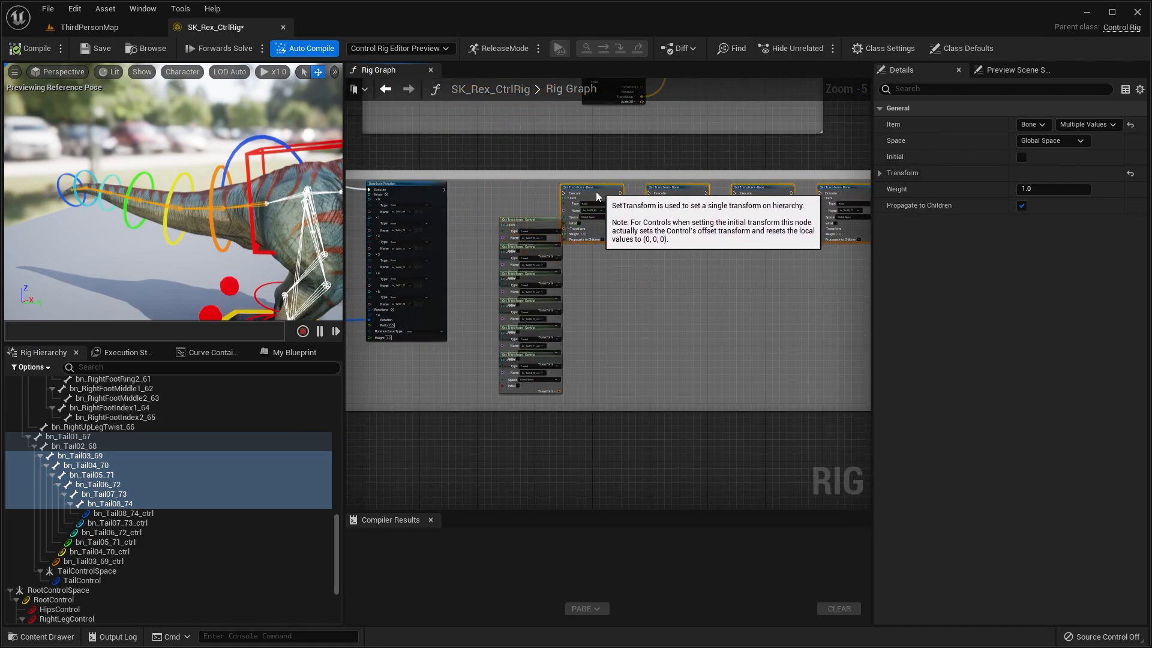
- Move the stack of control getter nodes below the Set Transform - Bone row and adjust the row's position
left_click_drag(582, 252, 639, 435)
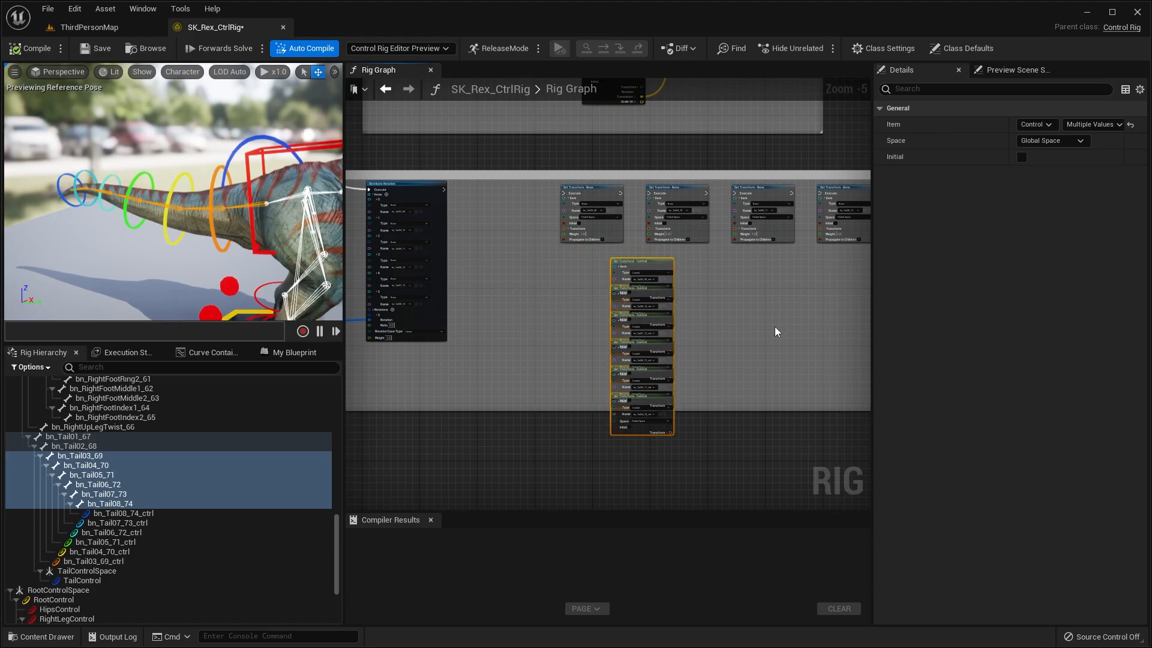
scroll(484, 281, "down", 2)
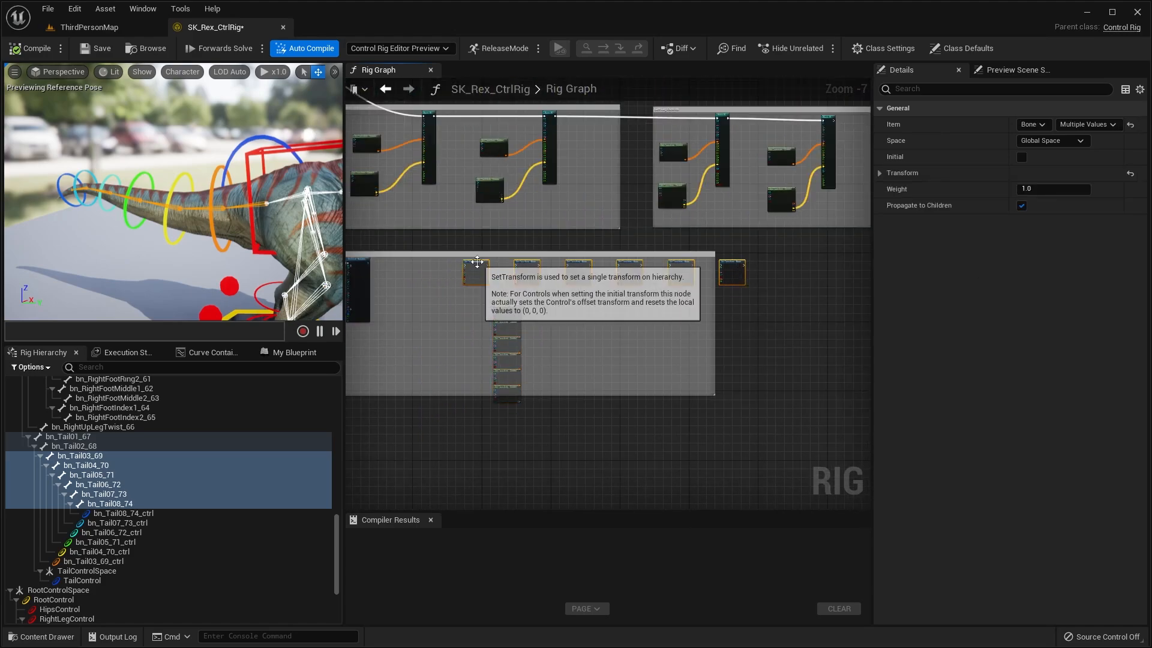
scroll(589, 288, "up", 3)
right_click_drag(597, 267, 465, 304)
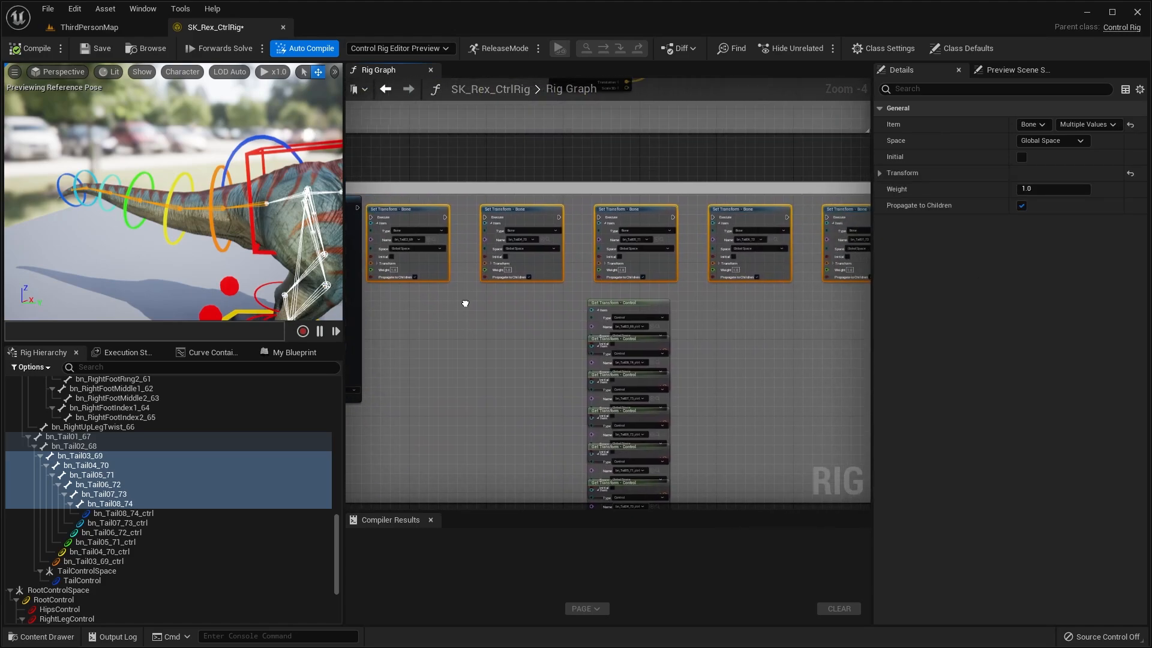
scroll(465, 303, "down", 2)
left_click_drag(433, 272, 457, 272)
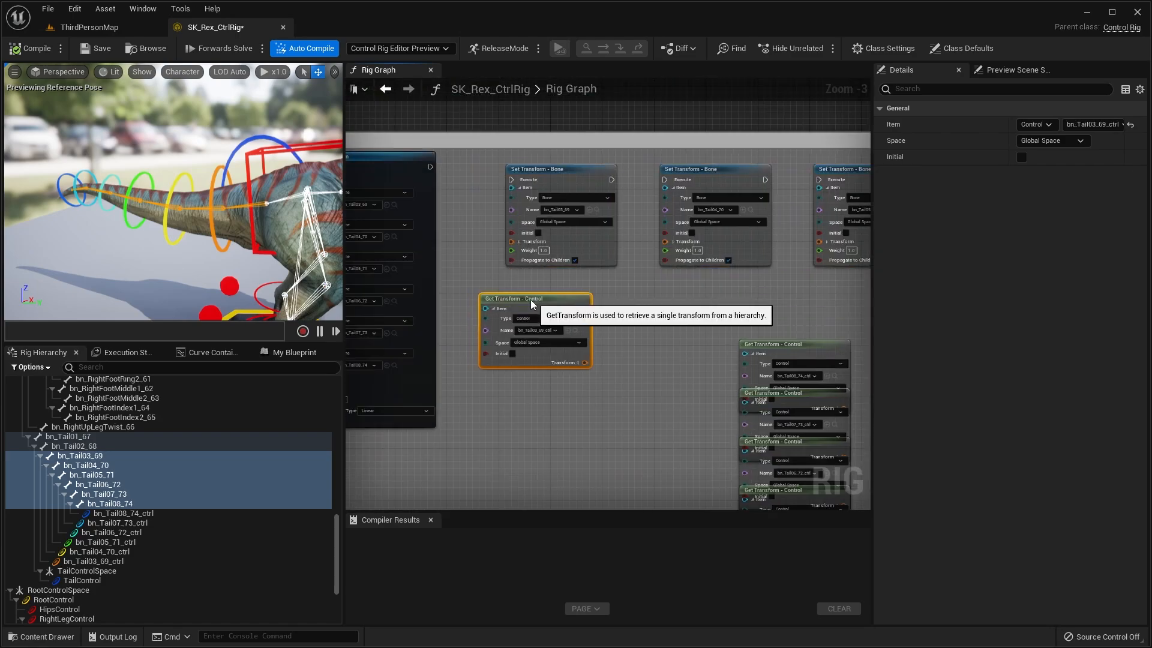
- Spread the stacked control getter nodes into a row, placing one beneath each Set Transform - Bone node
left_click_drag(530, 300, 505, 294)
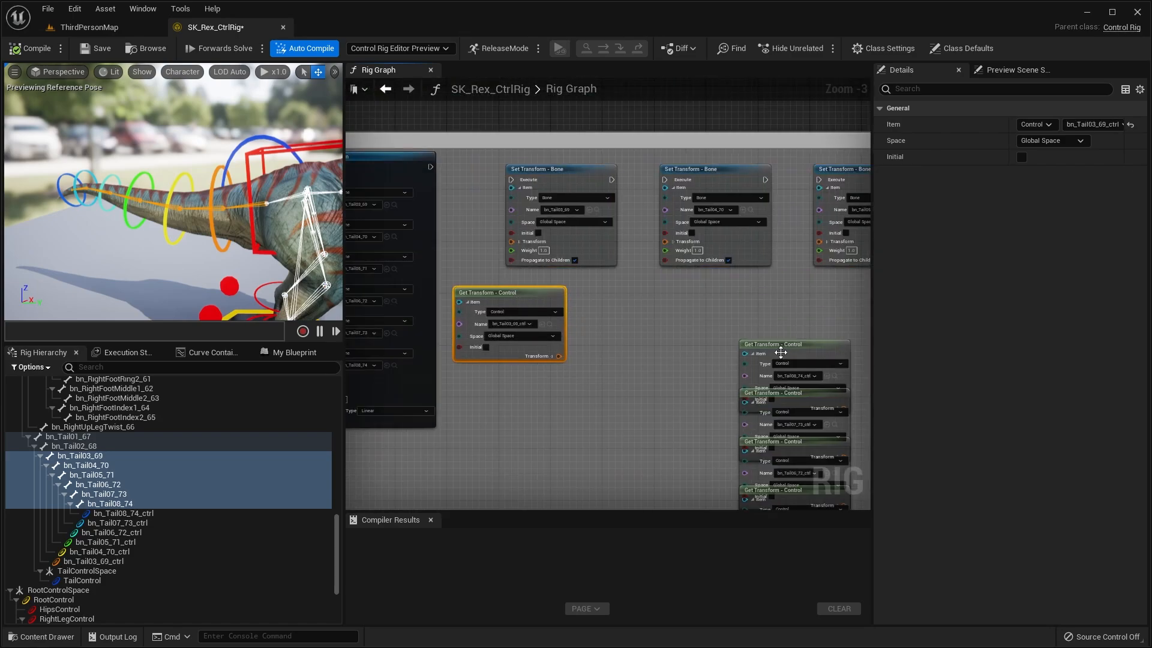
left_click_drag(779, 348, 708, 299)
right_click_drag(777, 354, 672, 357)
left_click_drag(707, 395, 733, 298)
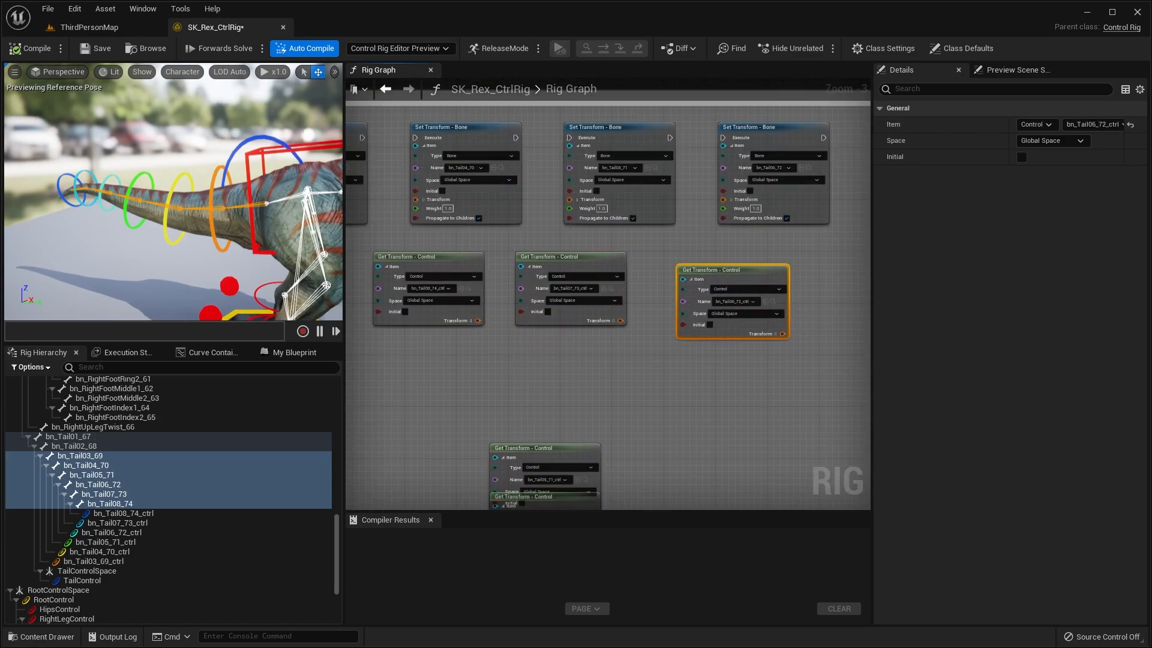
scroll(564, 392, "down", 1)
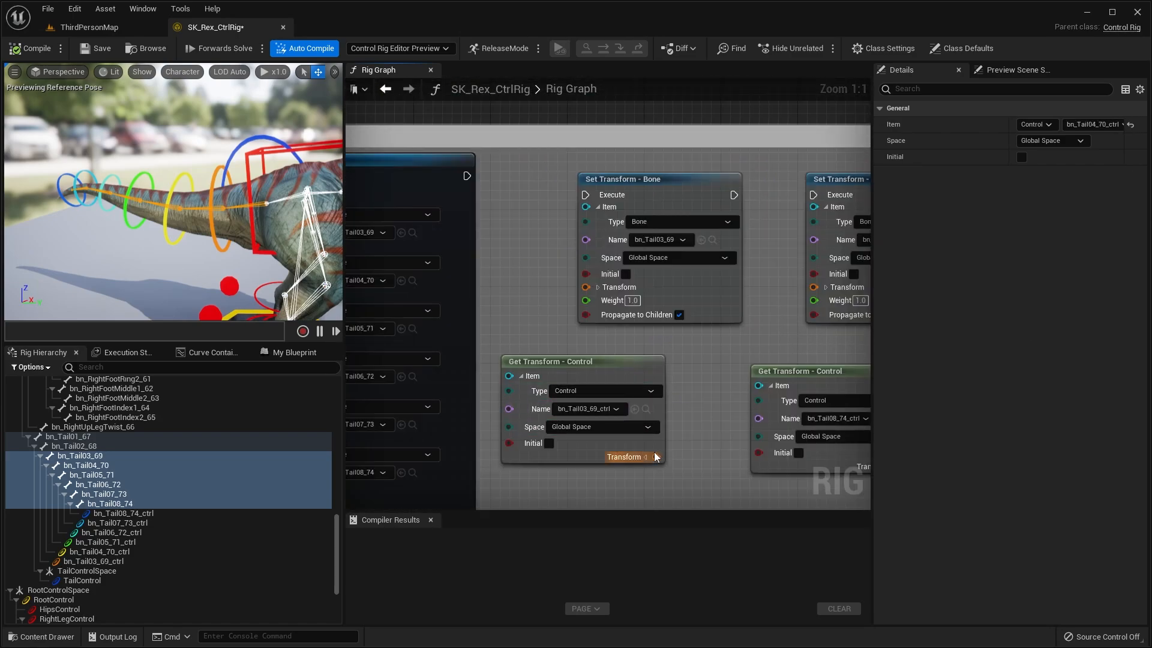
- Connect each getter's Transform to the bone setter above it, chain the six setters' execution after Distribute Rotation, and save the rig
mouse_move(654, 456)
left_mouse_down()
mouse_move(655, 405)
mouse_move(645, 457)
left_mouse_up()
left_click_drag(646, 456, 593, 289)
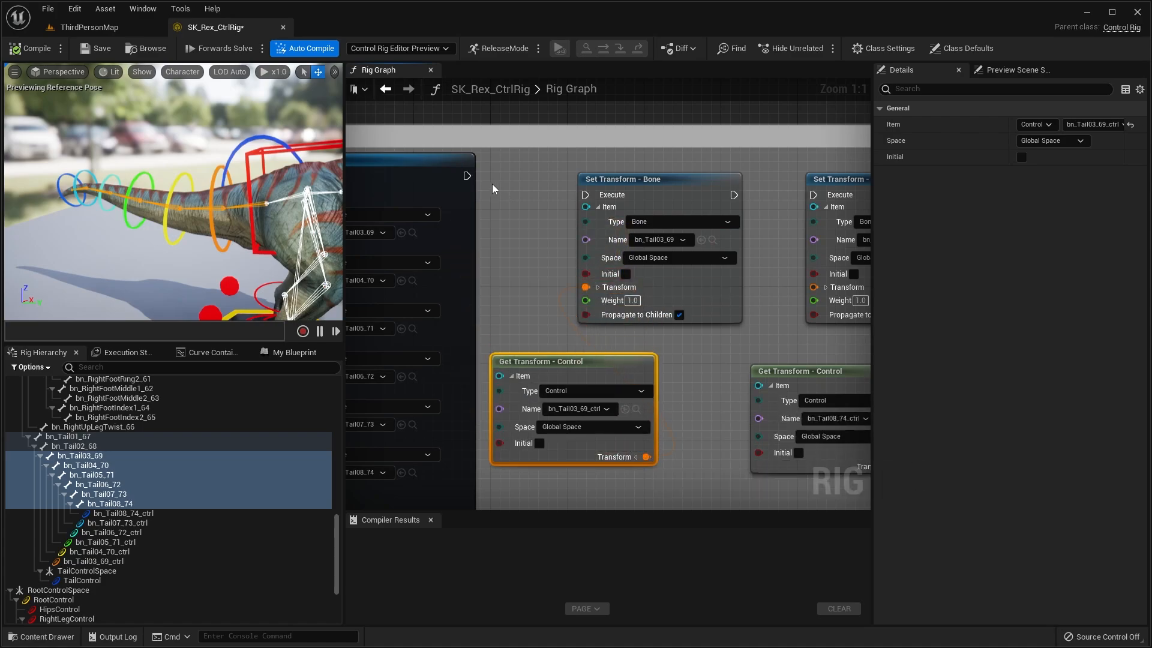
left_click_drag(590, 192, 591, 193)
right_click_drag(600, 204, 505, 191)
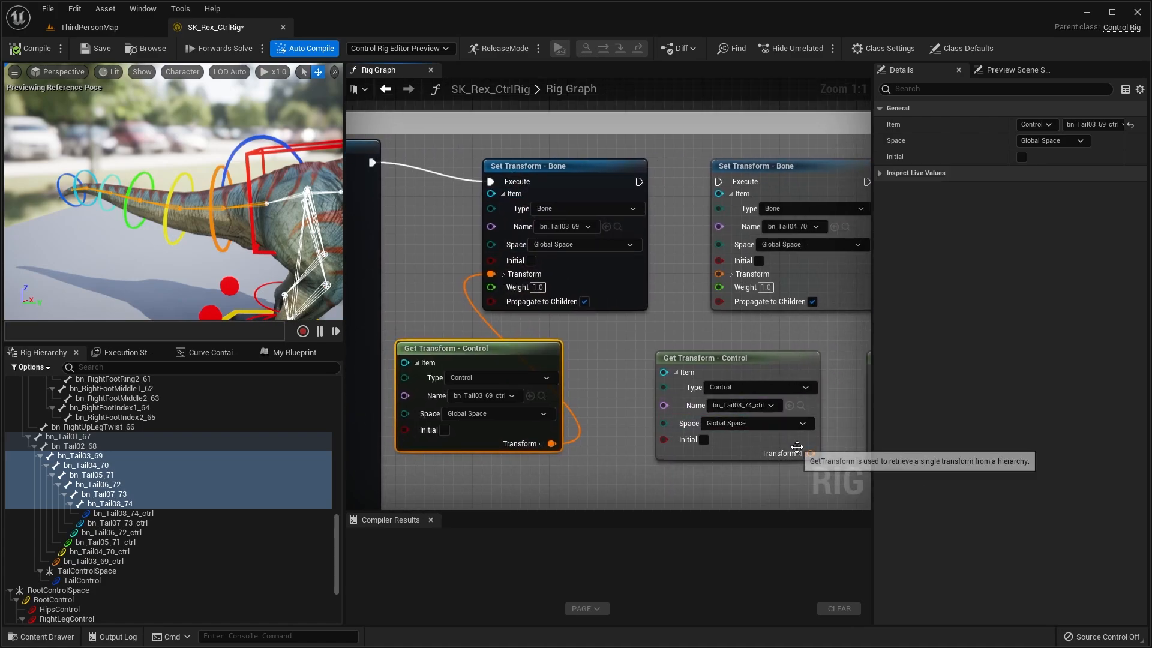
left_click_drag(810, 453, 740, 277)
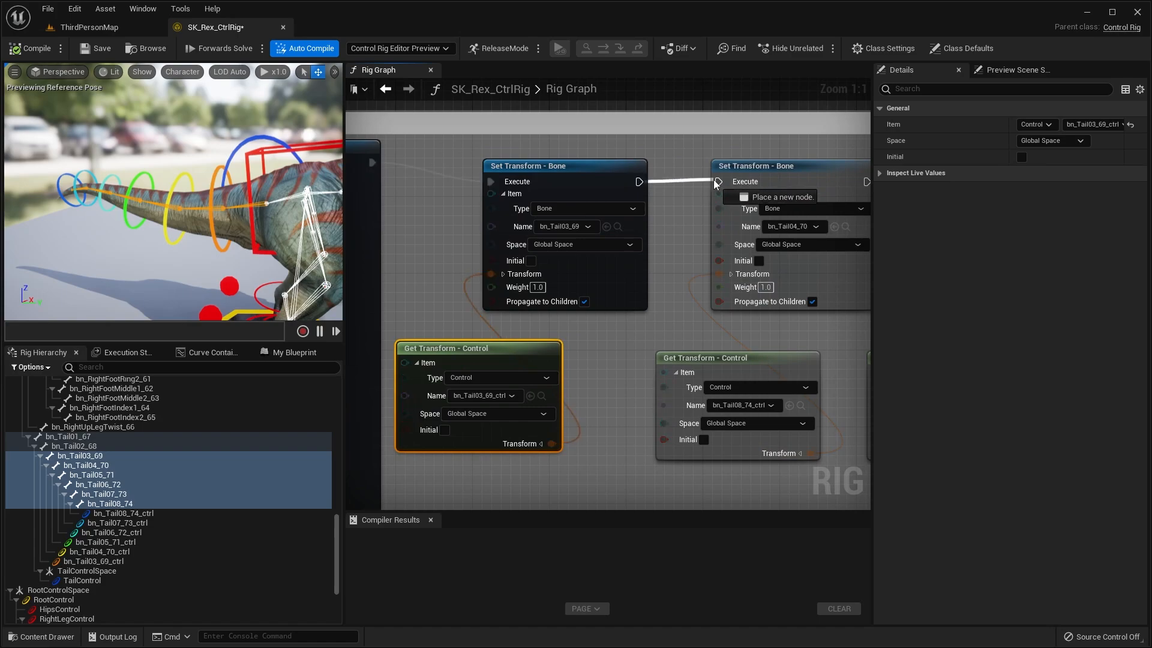
left_click_drag(714, 179, 714, 178)
right_click_drag(717, 180, 468, 175)
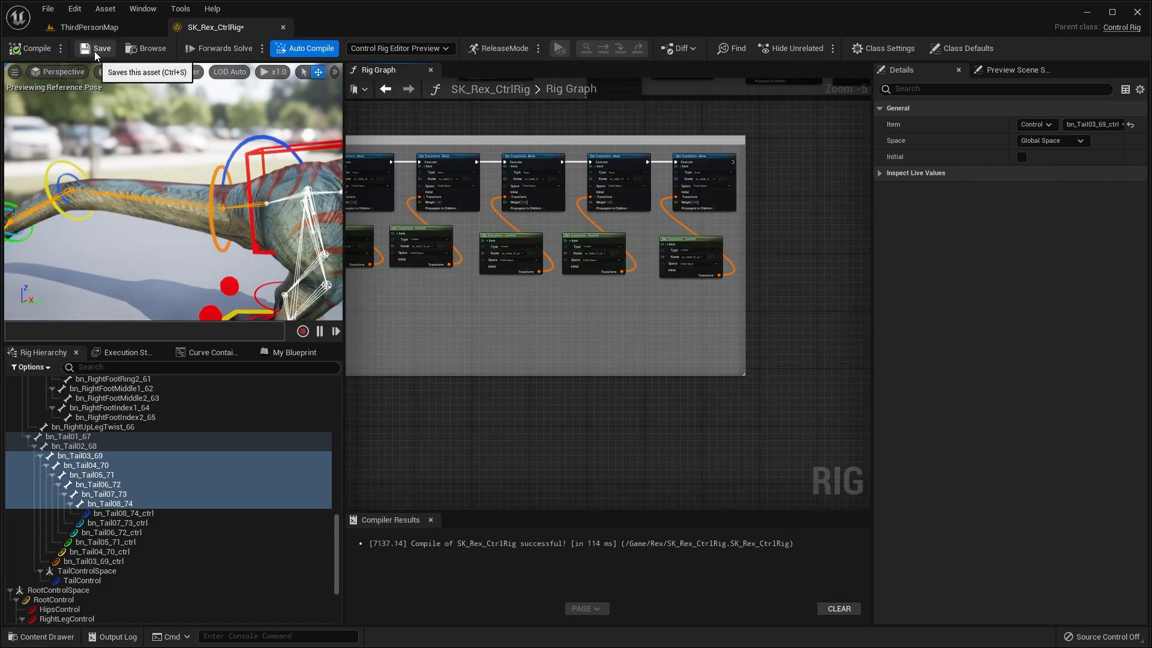
left_click(95, 51)
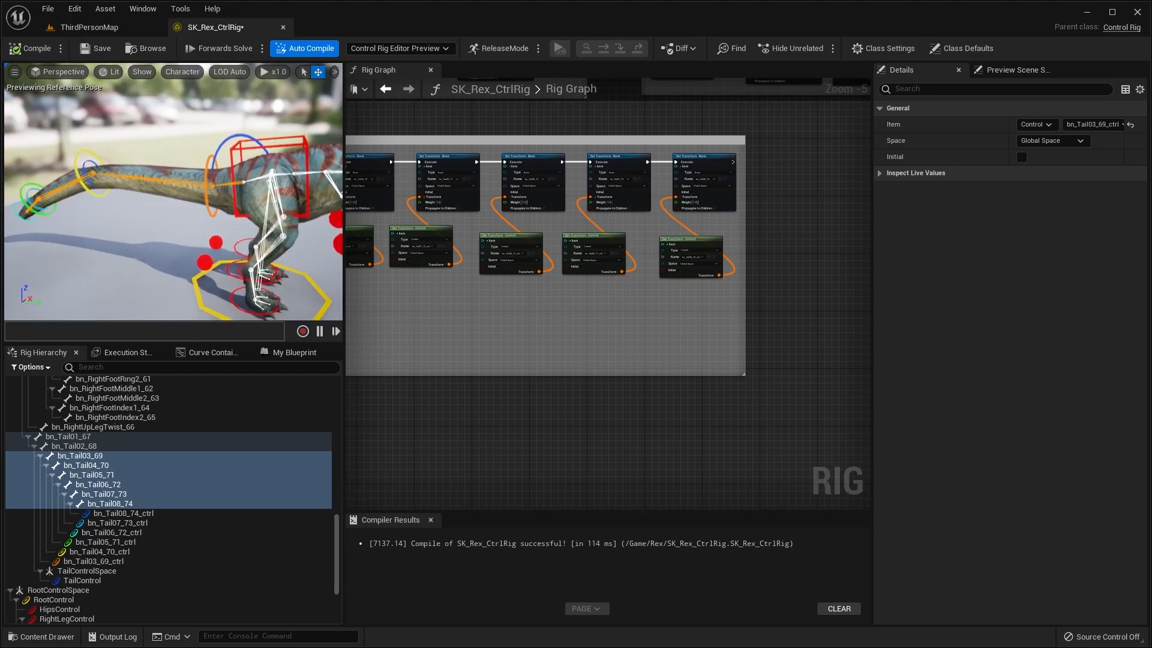
- Set the getters feeding bn_Tail04_70 and bn_Tail05_71 to bn_Tail04_70_ctrl and bn_Tail05_71_ctrl
scroll(540, 240, "up", 4)
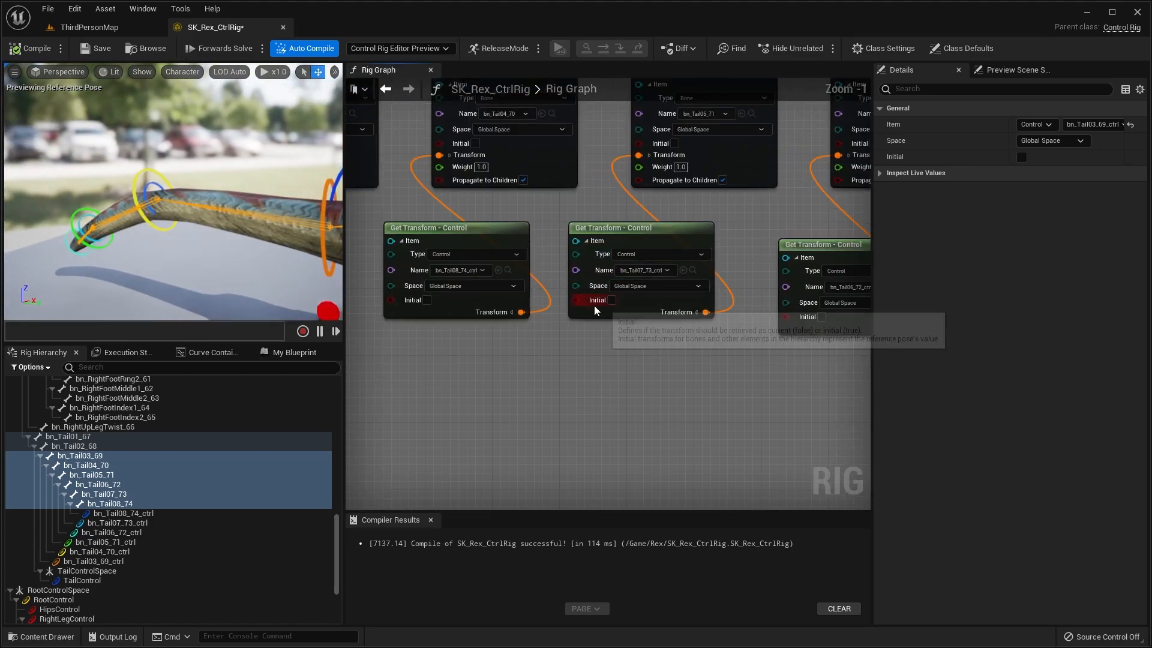
right_click_drag(541, 312, 726, 363)
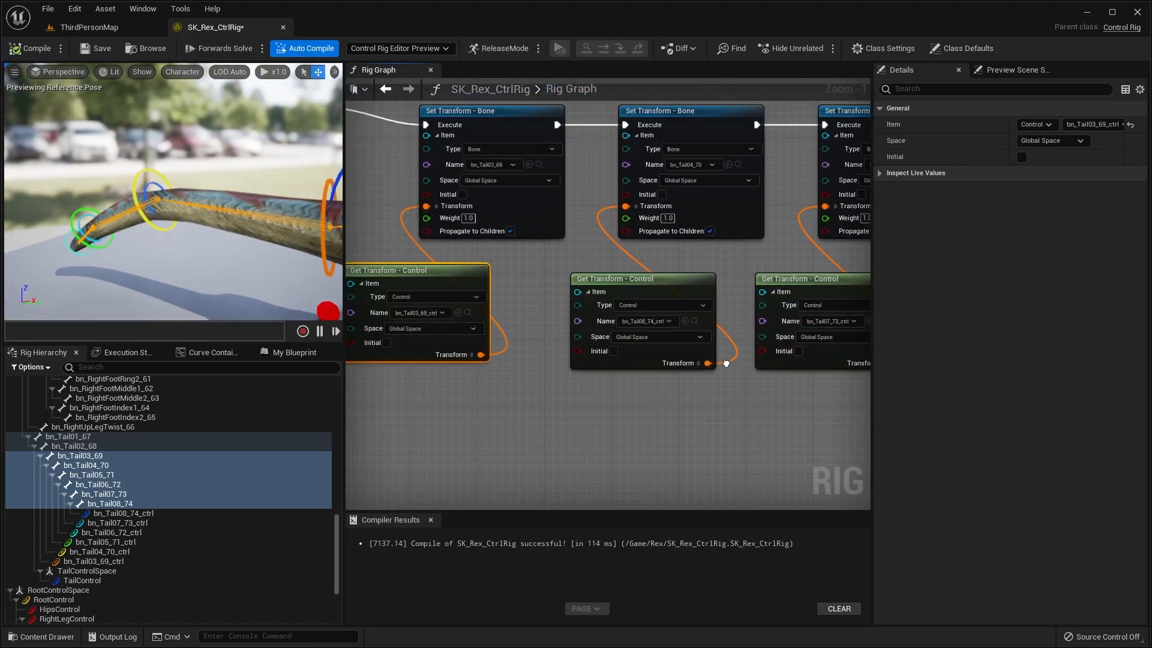
left_click(658, 319)
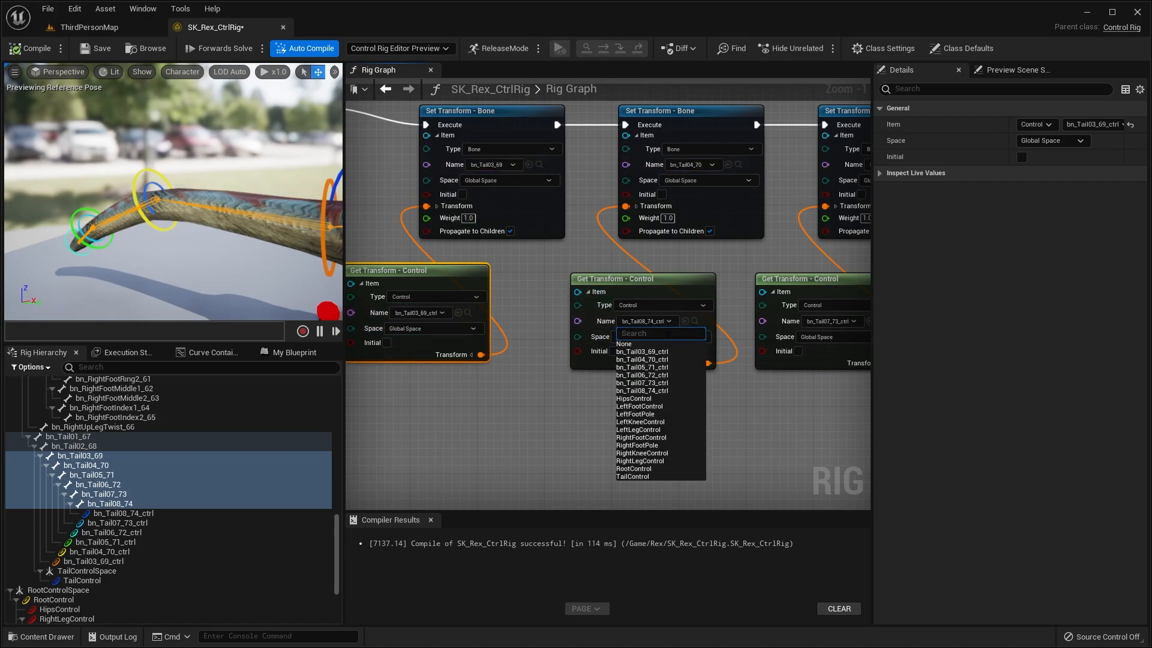
left_click(669, 360)
right_click_drag(799, 305, 676, 311)
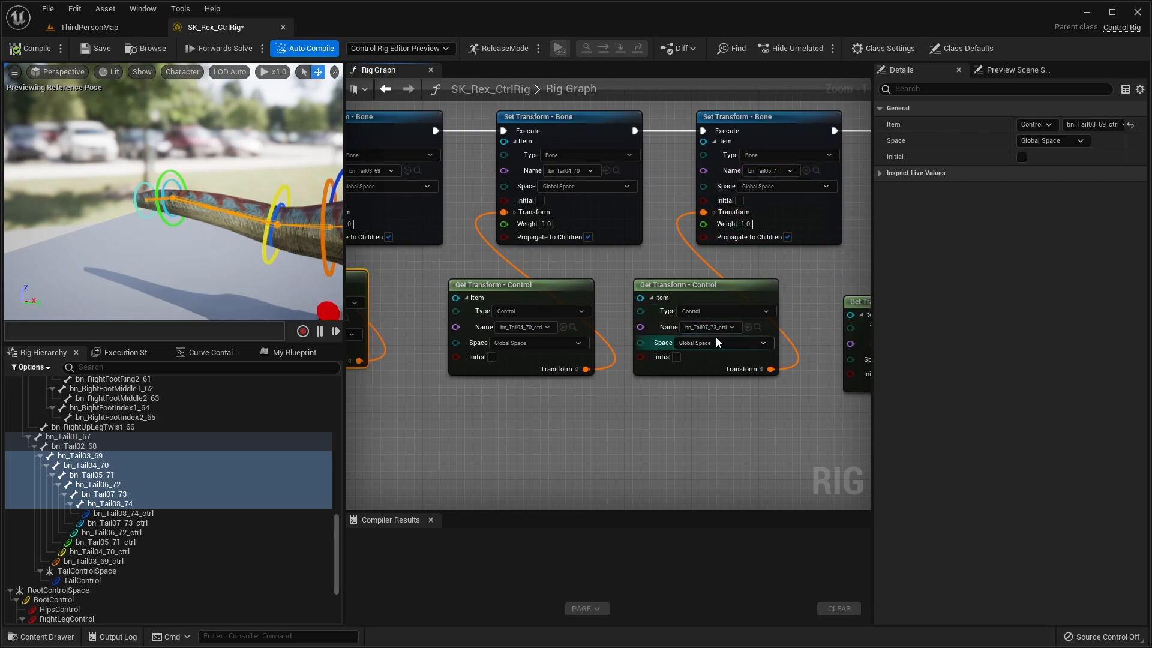
left_click(732, 328)
left_click(727, 375)
- Set the getters feeding bn_Tail07_73 and bn_Tail08_74 to bn_Tail07_73_ctrl and bn_Tail08_74_ctrl, and save the rig
right_click_drag(779, 381, 584, 389)
right_click_drag(722, 354, 513, 351)
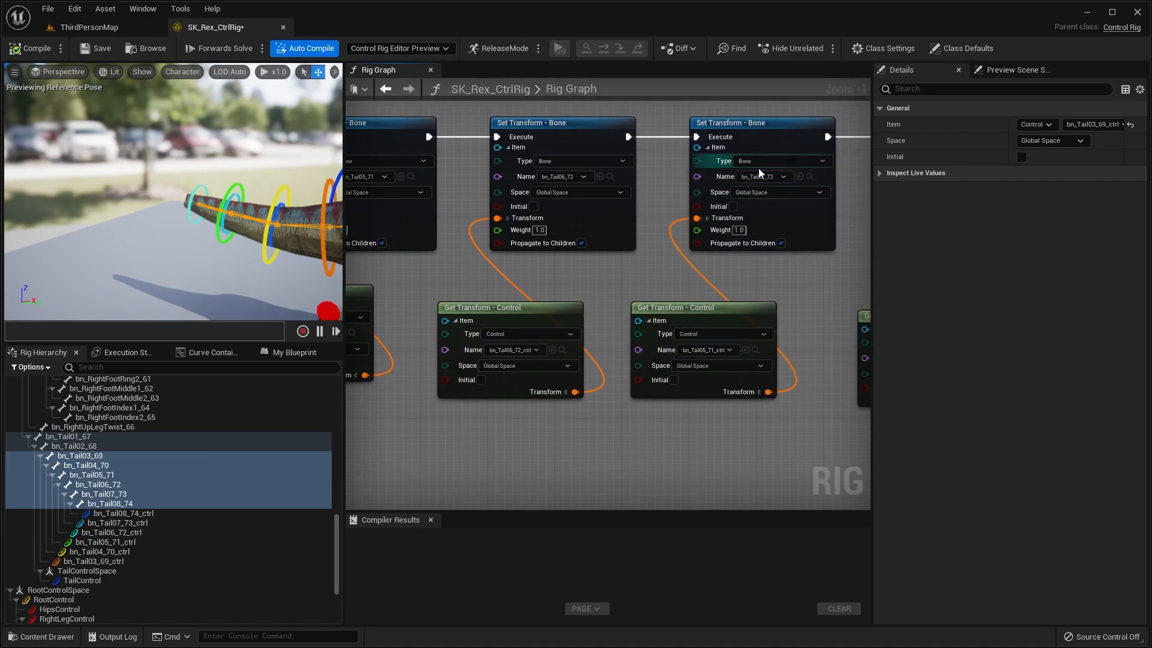
left_click(707, 351)
left_click(724, 411)
right_click_drag(724, 411, 509, 394)
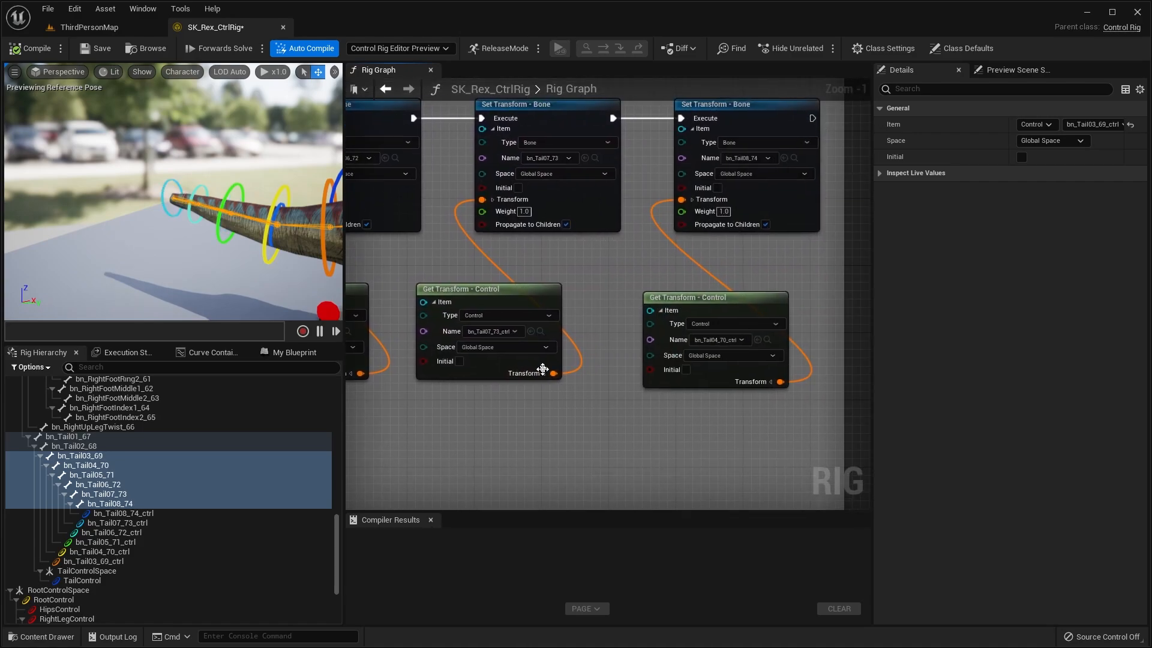
left_click(716, 341)
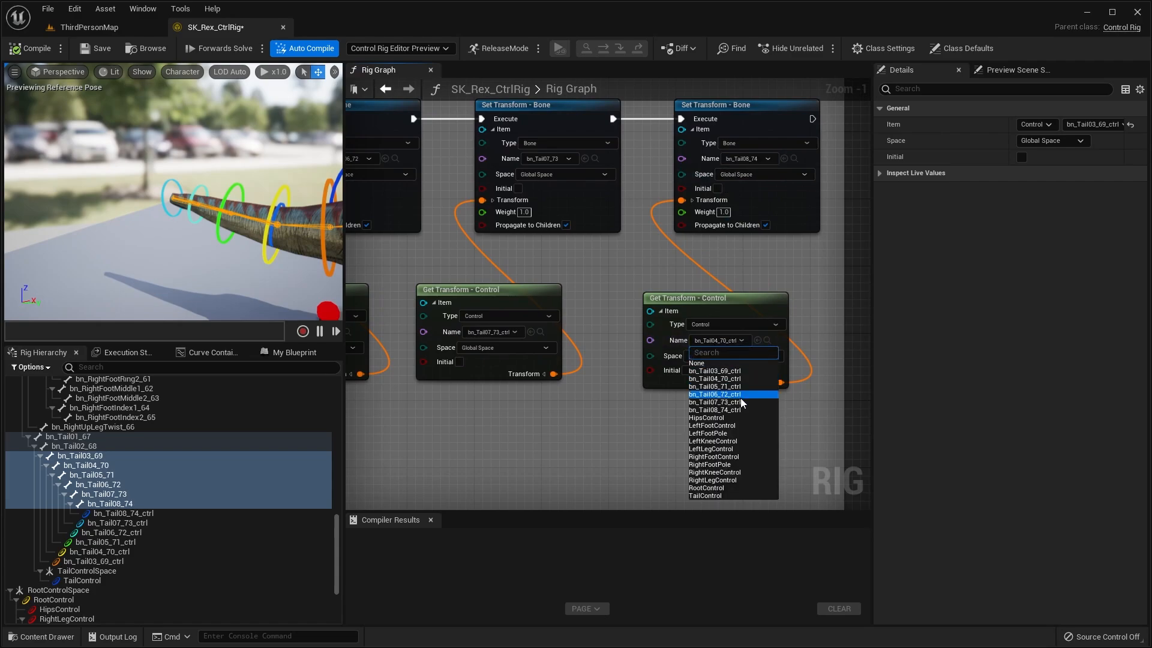
left_click(737, 410)
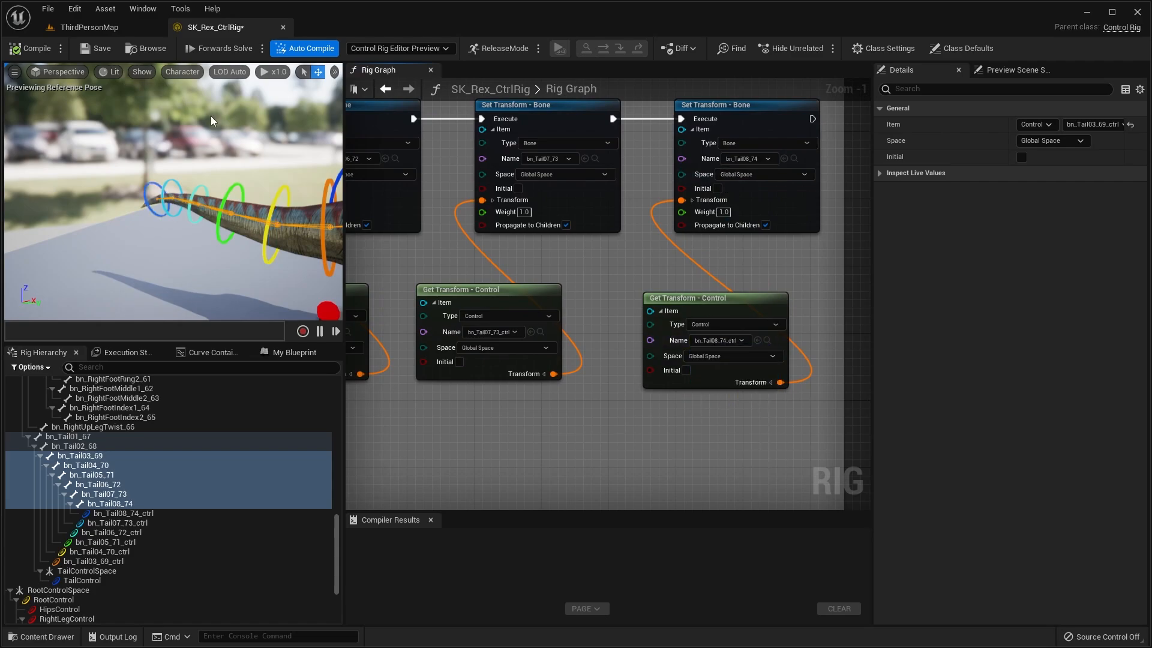
left_click(95, 49)
- Check along the tail node chain that each control getter matches the bone it drives
scroll(625, 283, "down", 3)
right_click_drag(525, 300, 450, 303)
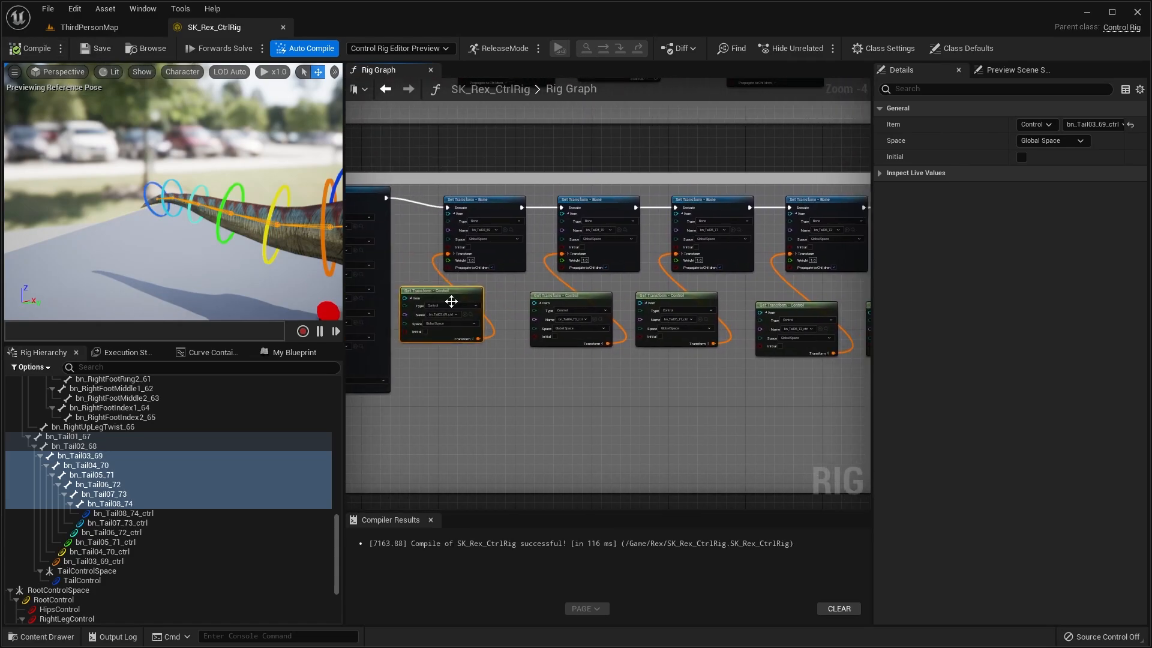
scroll(454, 301, "up", 3)
scroll(569, 211, "down", 2)
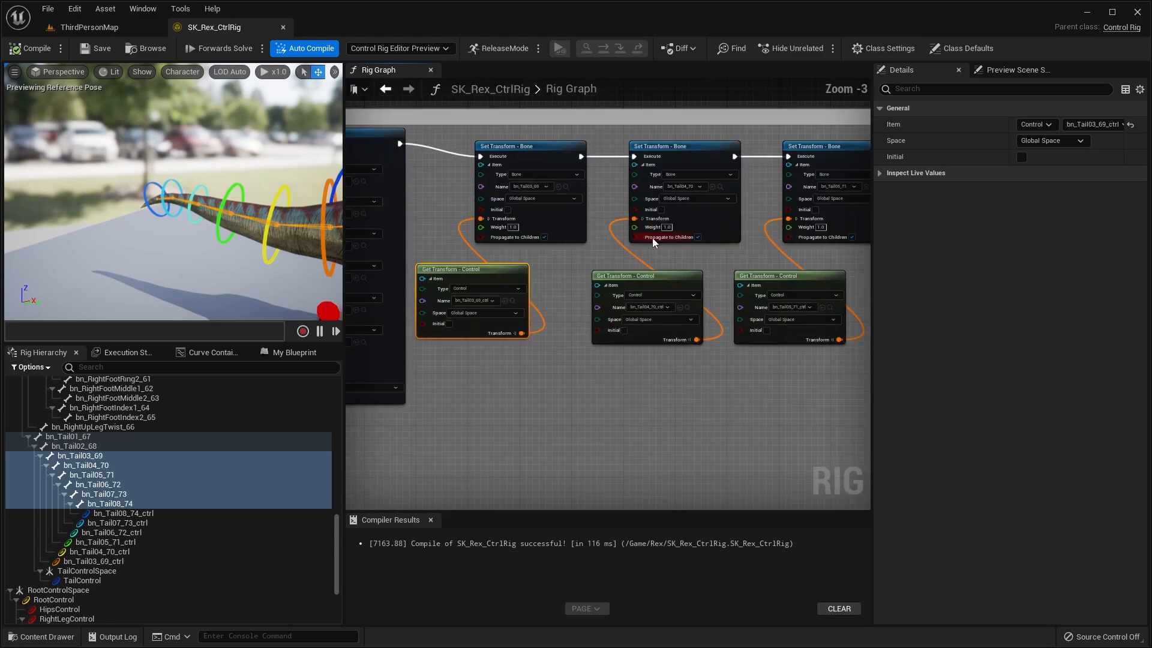
right_click_drag(723, 237, 470, 219)
scroll(471, 216, "down", 3)
scroll(695, 248, "up", 2)
right_click_drag(670, 258, 830, 263)
- Test the orange bn_Tail03_69_ctrl by rotating it in the viewport, and compile and save the rig
right_click_drag(204, 228, 270, 230)
scroll(204, 228, "down", 4)
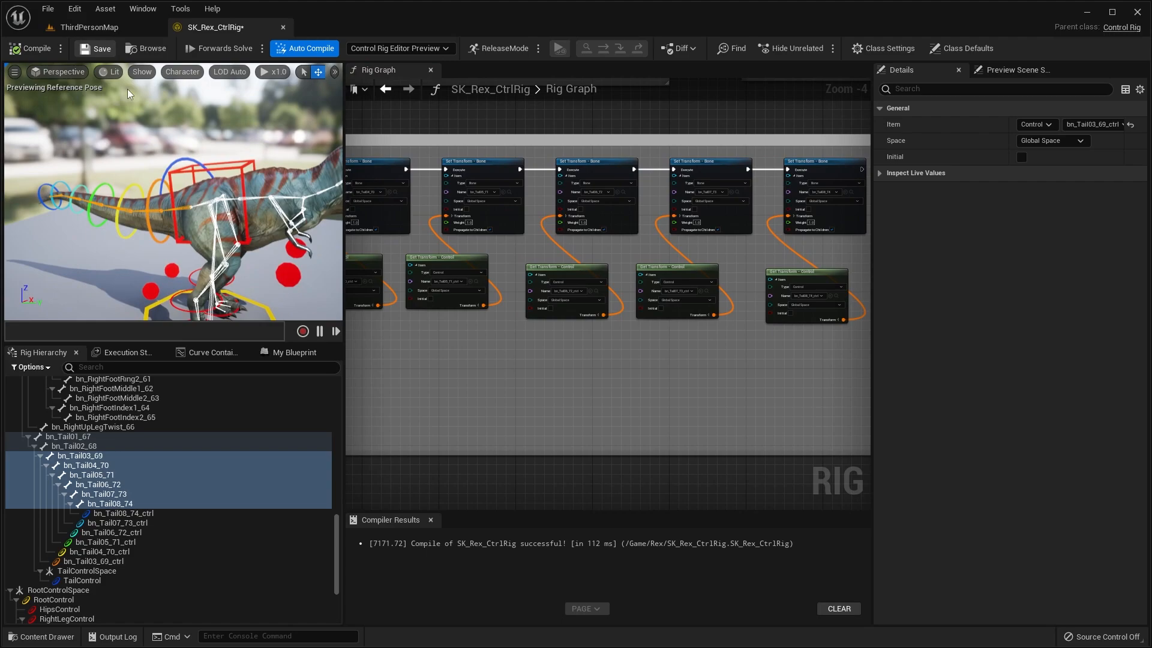
scroll(219, 204, "up", 4)
right_click_drag(219, 204, 180, 204)
scroll(219, 204, "down", 3)
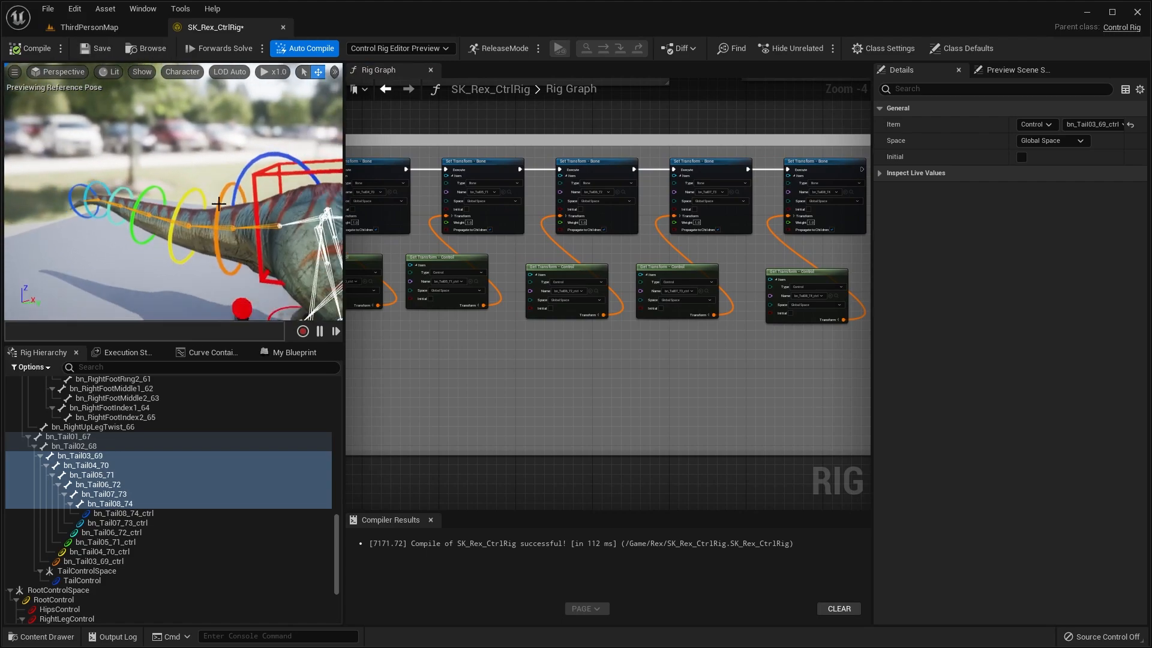
left_click(219, 204)
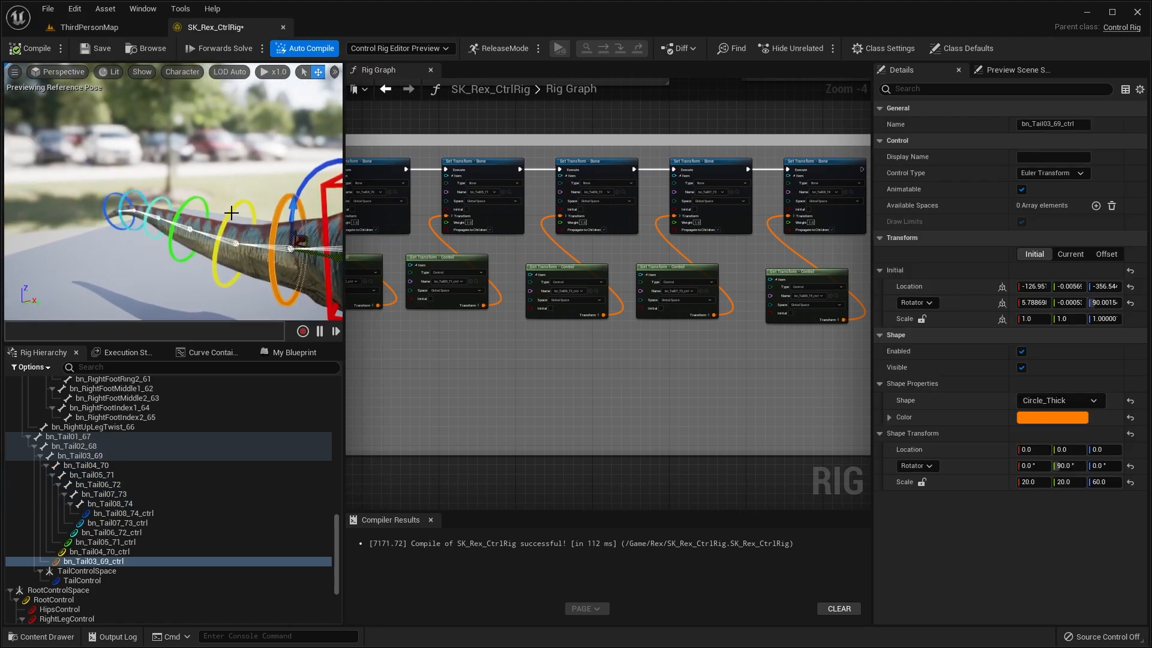
mouse_move(299, 276)
left_mouse_down()
mouse_move(315, 276)
mouse_move(270, 275)
mouse_move(314, 276)
mouse_move(273, 275)
mouse_move(313, 276)
mouse_move(274, 273)
mouse_move(312, 275)
mouse_move(285, 266)
left_mouse_up()
right_click_drag(285, 266, 303, 280)
mouse_move(287, 171)
left_mouse_down()
mouse_move(296, 183)
mouse_move(282, 165)
left_mouse_up()
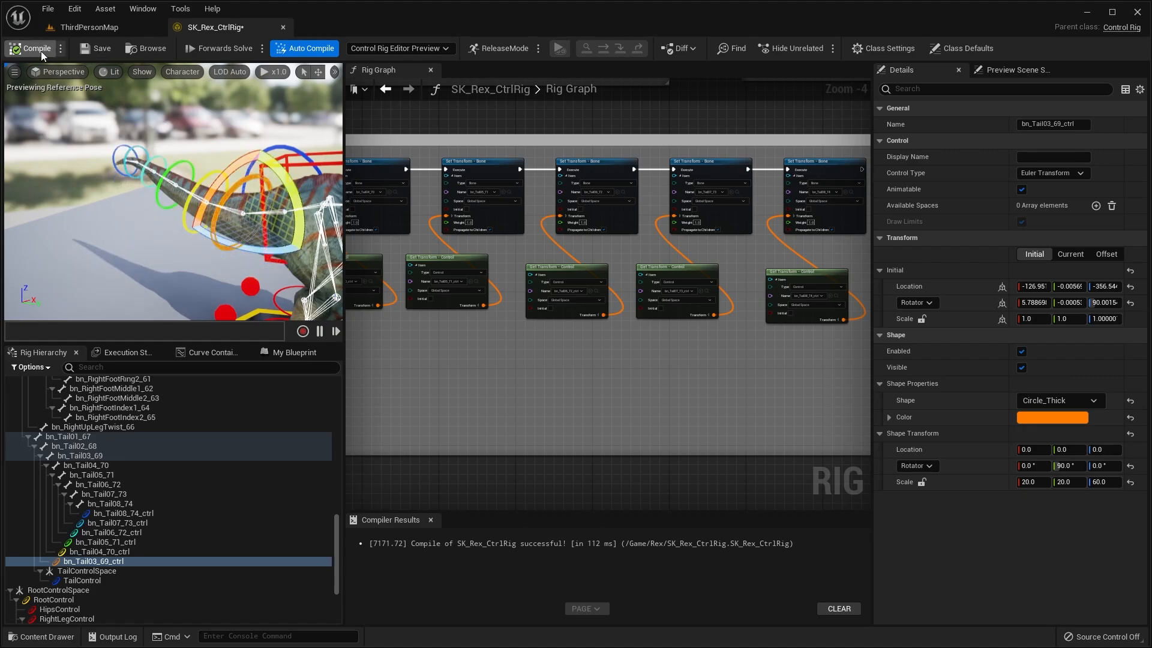
left_click(100, 55)
- Test the yellow bn_Tail04_70_ctrl by rotating it in the viewport, and recompile the rig to reset the pose
key("w")
right_click_drag(204, 134, 182, 181)
left_click(187, 179)
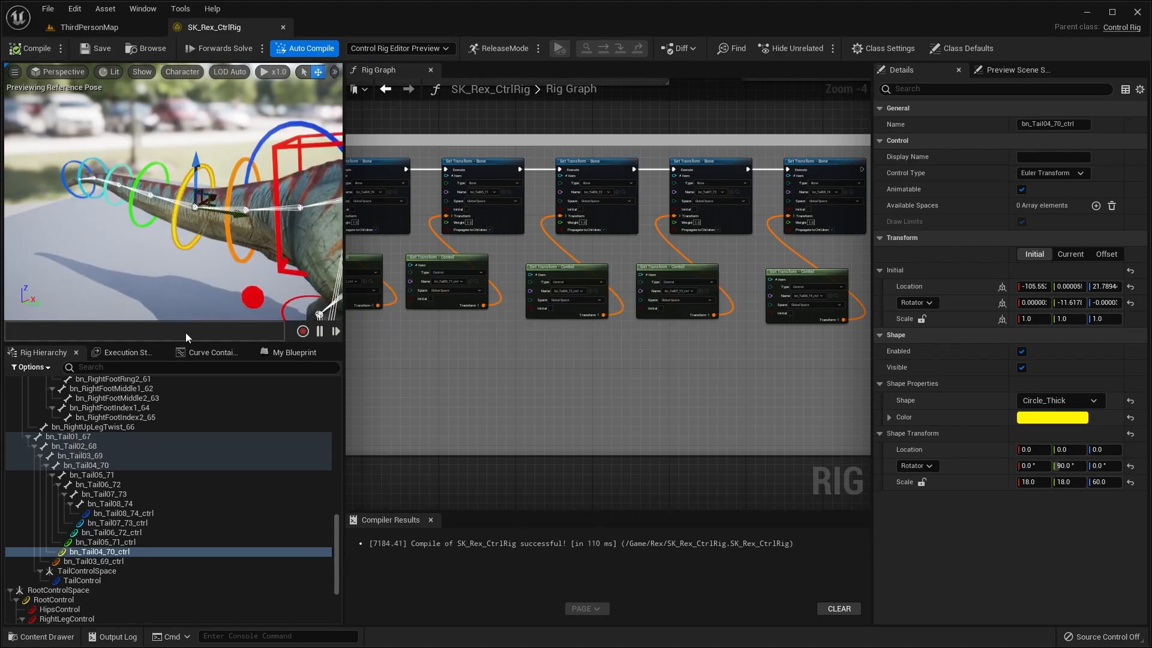
key("e")
left_click_drag(220, 233, 238, 216)
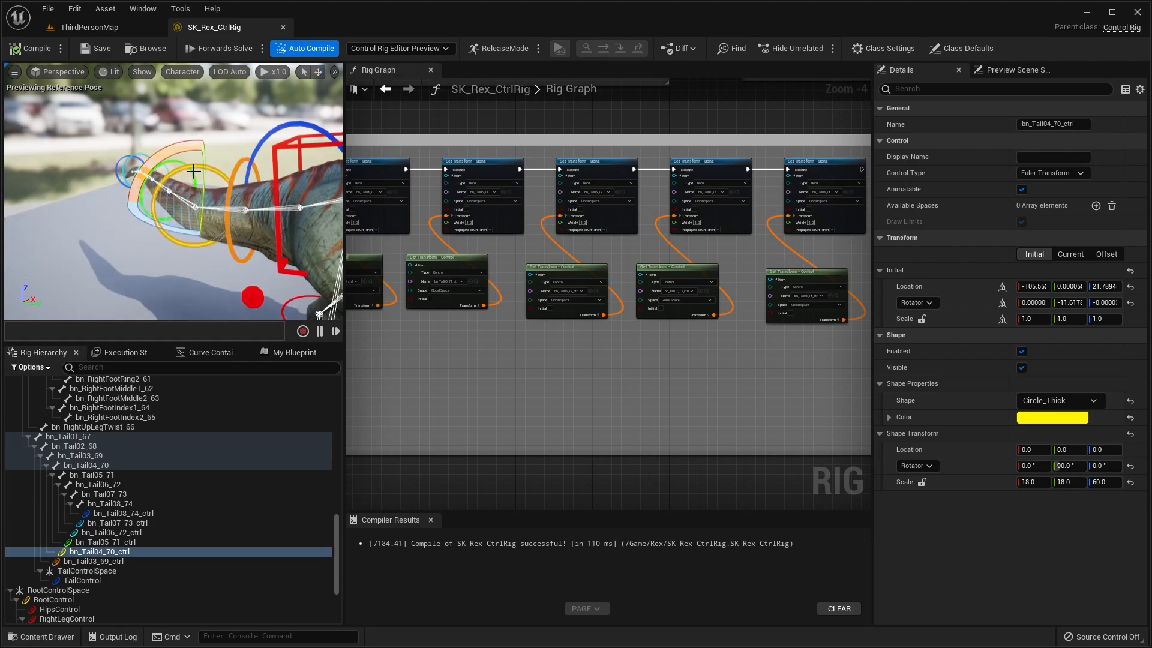
left_click(18, 53)
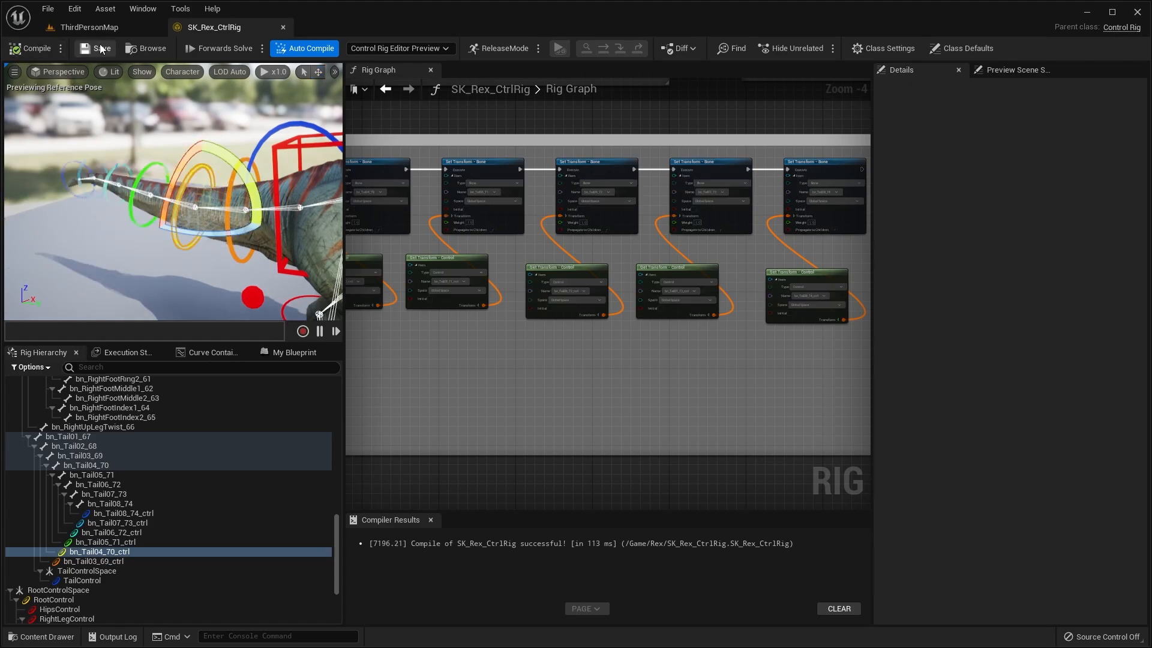
- Inspect bn_Tail05_71_ctrl, bn_Tail07_73_ctrl and the bones from bn_Tail07_73 up to bn_Tail05_71 in the rig hierarchy
left_click(108, 542)
left_click(108, 523)
left_click(101, 495)
left_click(93, 485)
left_click(99, 474)
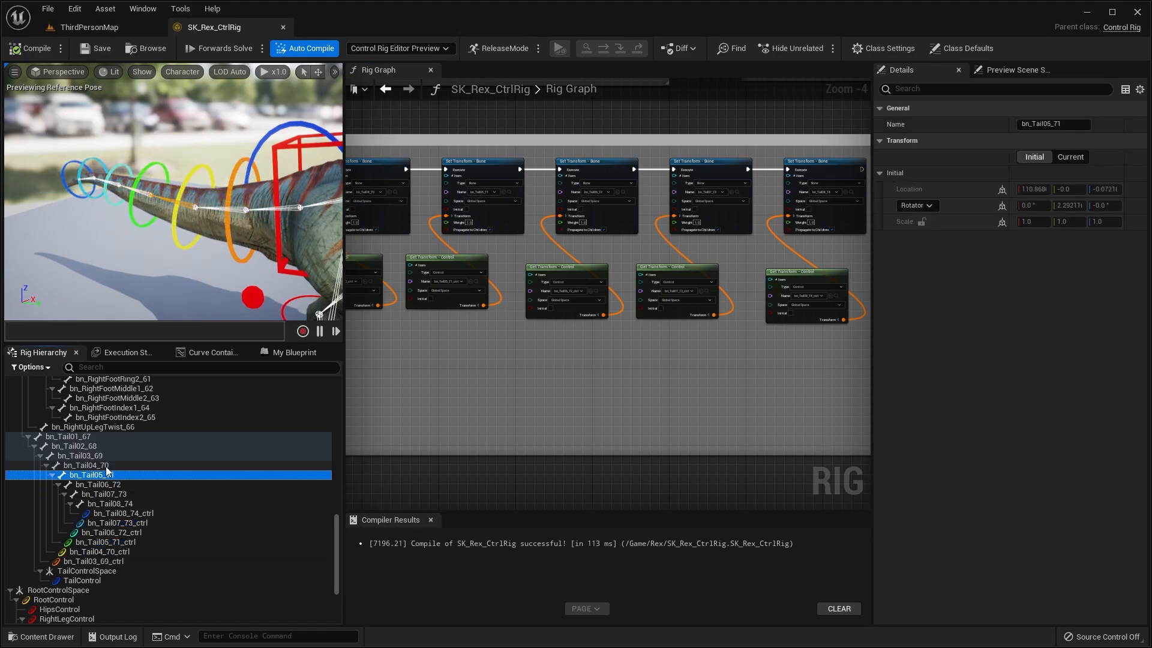
- Rotate bn_Tail04_70_ctrl once more to check how the tail follows it, and recompile the rig
left_click(108, 552)
right_click_drag(174, 240, 144, 237)
left_click_drag(287, 197, 87, 124)
left_click(53, 50)
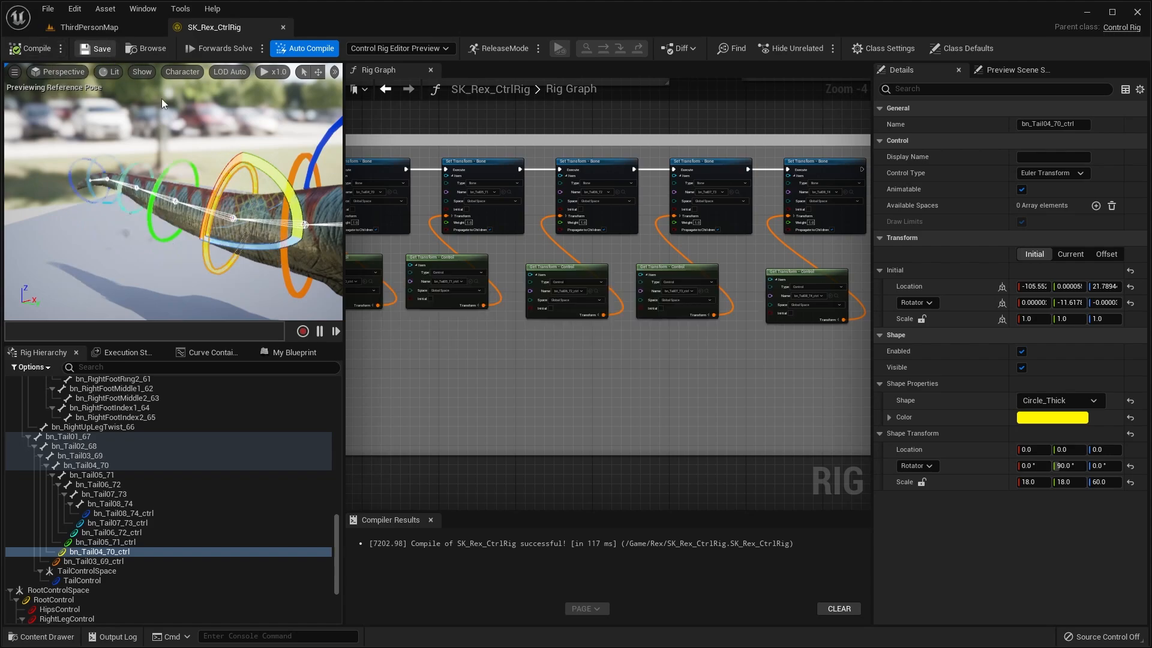
- Test the green bn_Tail05_71_ctrl by rotating it in the viewport, and recompile the rig to reset the pose
right_click_drag(180, 120, 258, 152)
left_click(203, 144)
left_click_drag(290, 159, 128, 47)
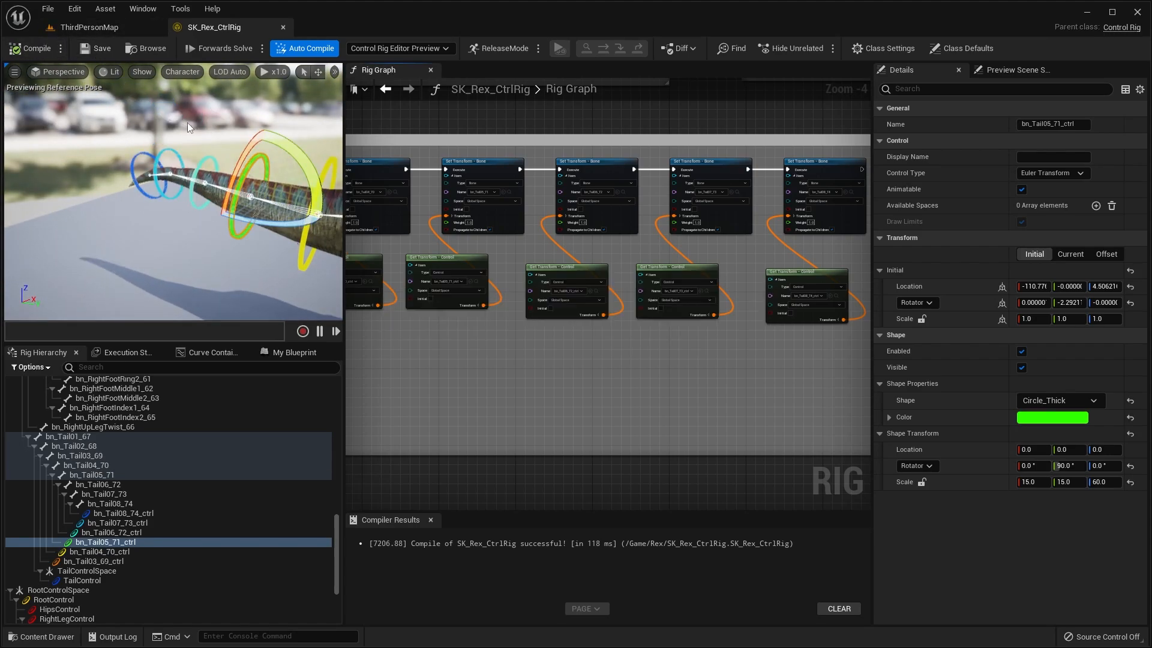
- Test the blue TailControl by rotating it to bend the whole tail, and compile and save the rig
mouse_move(252, 134)
right_mouse_down()
mouse_move(240, 134)
mouse_move(264, 141)
right_mouse_up()
key("w")
left_click(246, 149)
key("e")
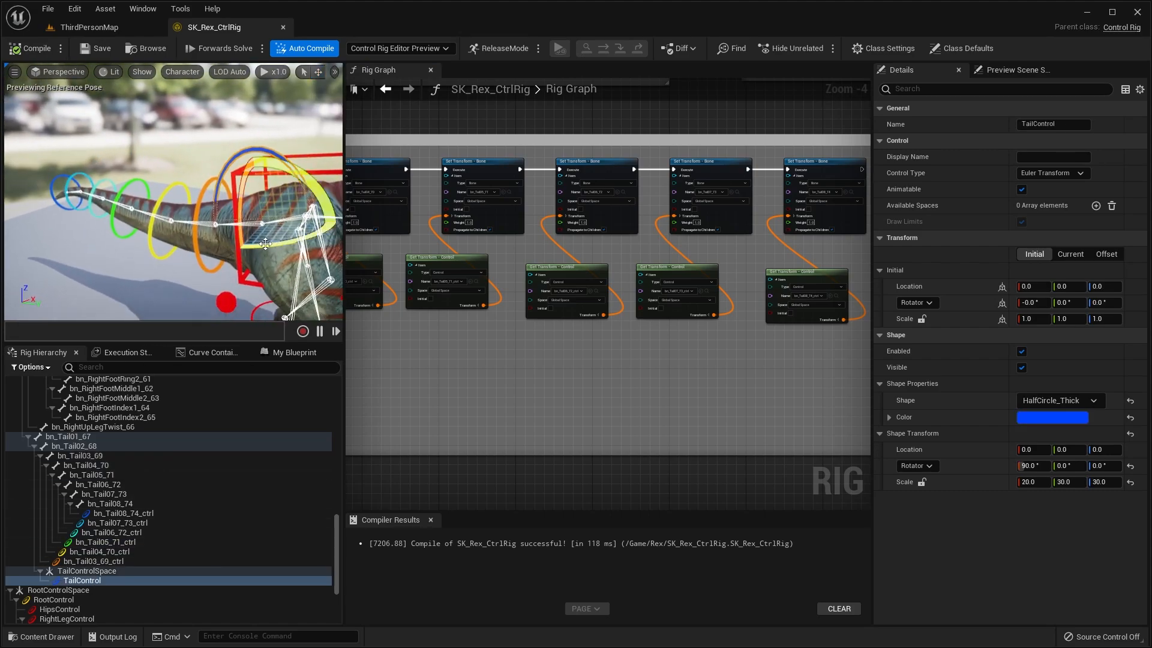
mouse_move(287, 241)
left_mouse_down()
mouse_move(312, 239)
mouse_move(249, 243)
mouse_move(318, 239)
mouse_move(270, 242)
left_mouse_up()
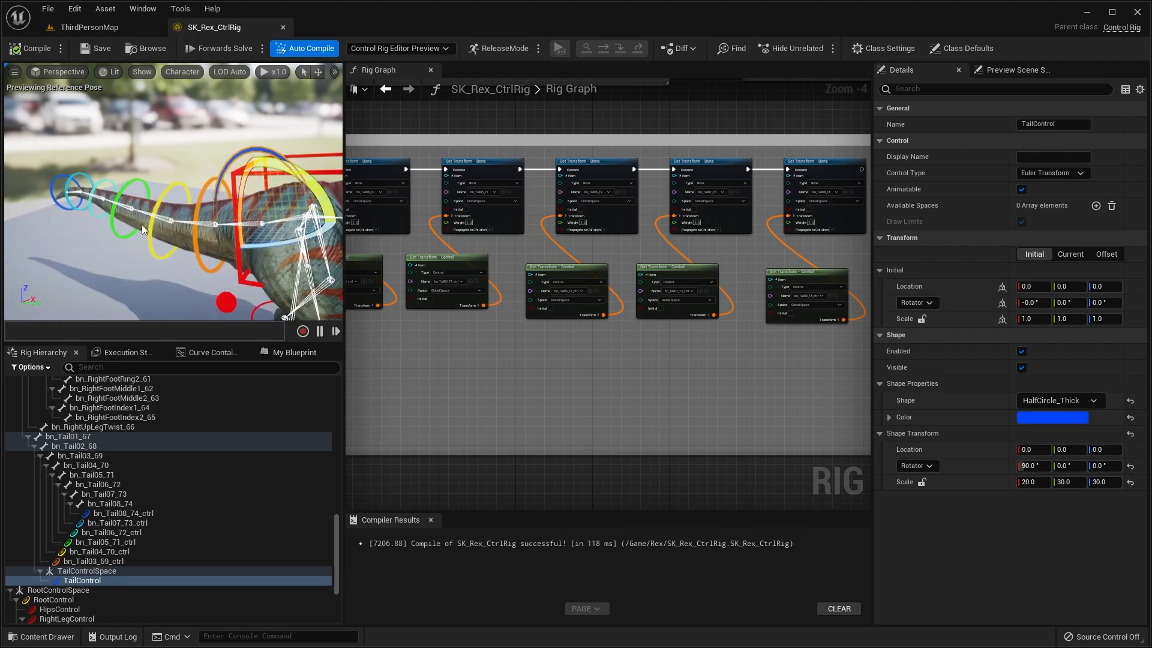
right_click_drag(270, 242, 306, 240)
left_click_drag(201, 230, 159, 234)
left_click_drag(126, 217, 52, 108)
right_click_drag(53, 108, 52, 78)
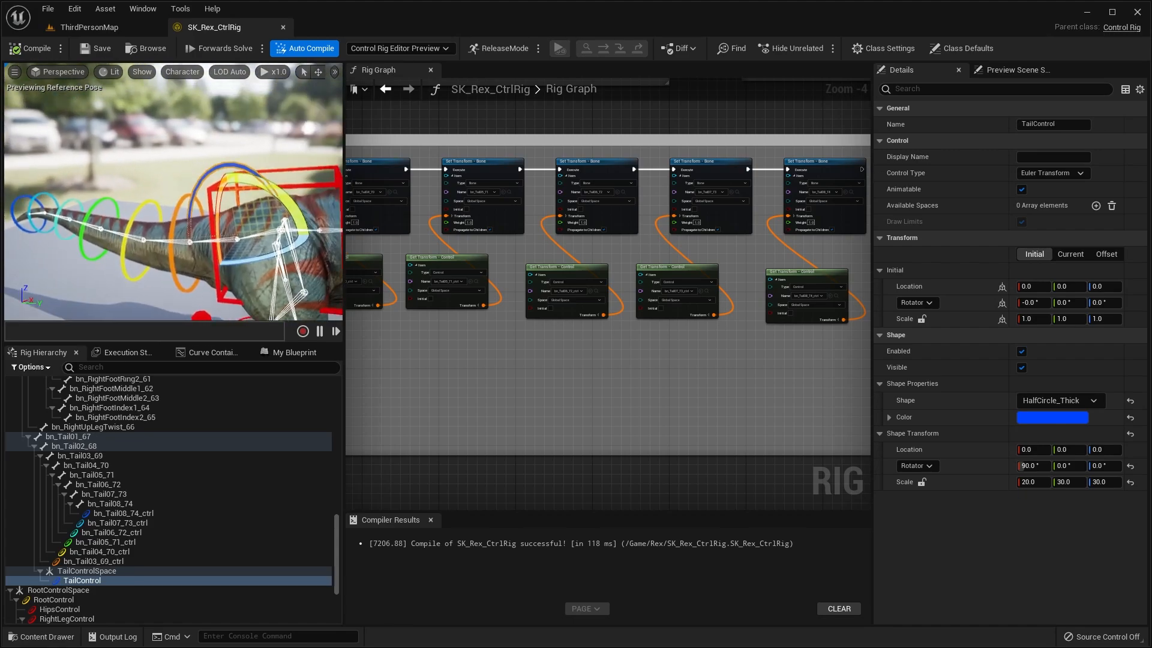
left_click(41, 53)
left_click(88, 51)
- Rotate individual tail controls in turn from bn_Tail03_69_ctrl toward the tip to test a combined bend, and recompile the rig
right_click_drag(222, 120, 166, 190)
left_click(228, 215)
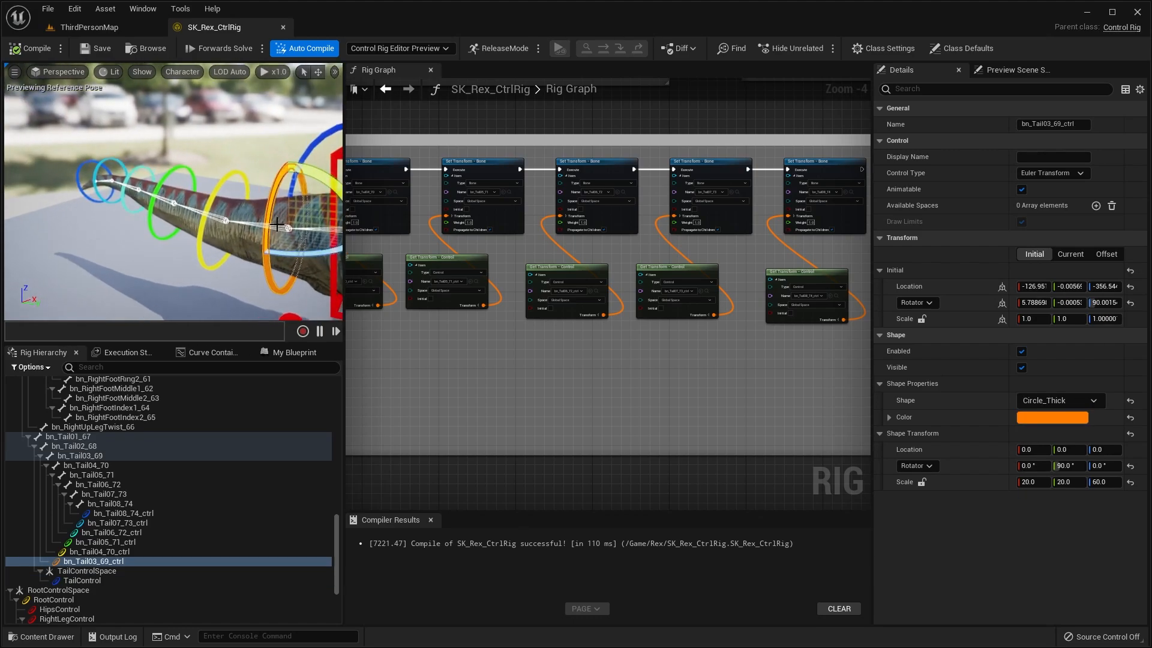
left_click_drag(298, 254, 243, 259)
left_click(228, 251)
left_click(148, 233)
left_click(117, 238)
left_click_drag(151, 244, 121, 244)
left_click(106, 235)
right_click_drag(122, 156, 156, 135)
scroll(122, 147, "down", 4)
scroll(121, 133, "down", 1)
left_click(17, 55)
- Examine the Get Transform node of bn_Tail03_69_ctrl and the Set Transform bone nodes it and its neighbours drive in the rig graph
right_click_drag(162, 174, 123, 171)
key("w")
scroll(396, 264, "down", 1)
right_click_drag(372, 255, 498, 290)
scroll(459, 289, "up", 1)
left_click(432, 292)
scroll(433, 292, "up", 2)
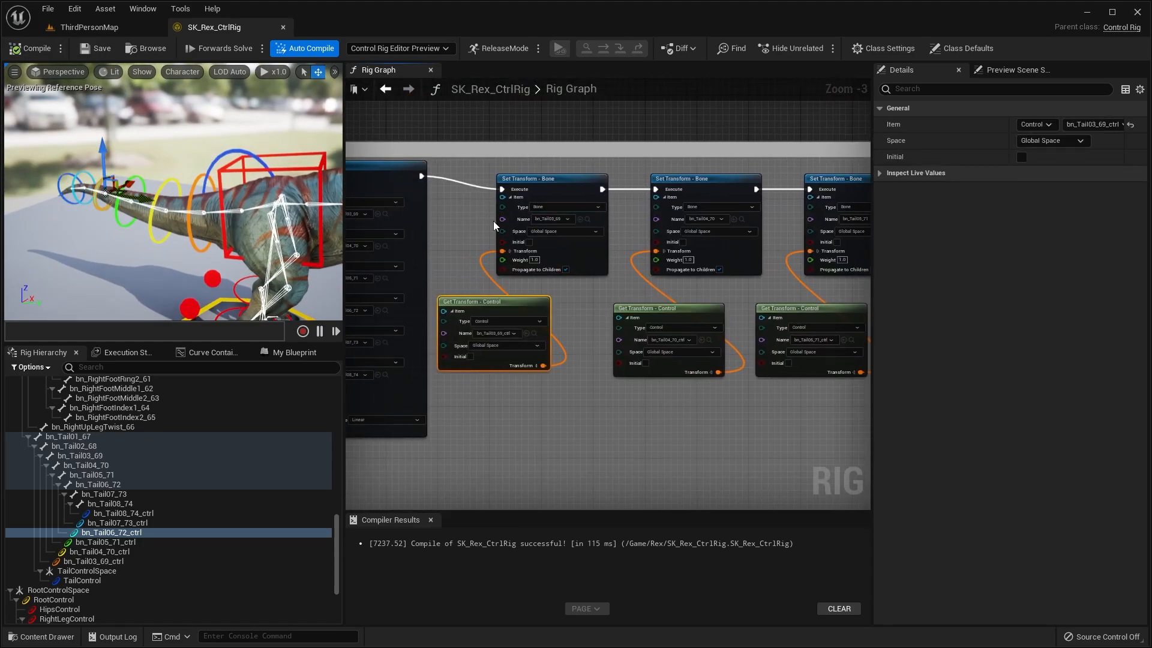
scroll(452, 336, "up", 1)
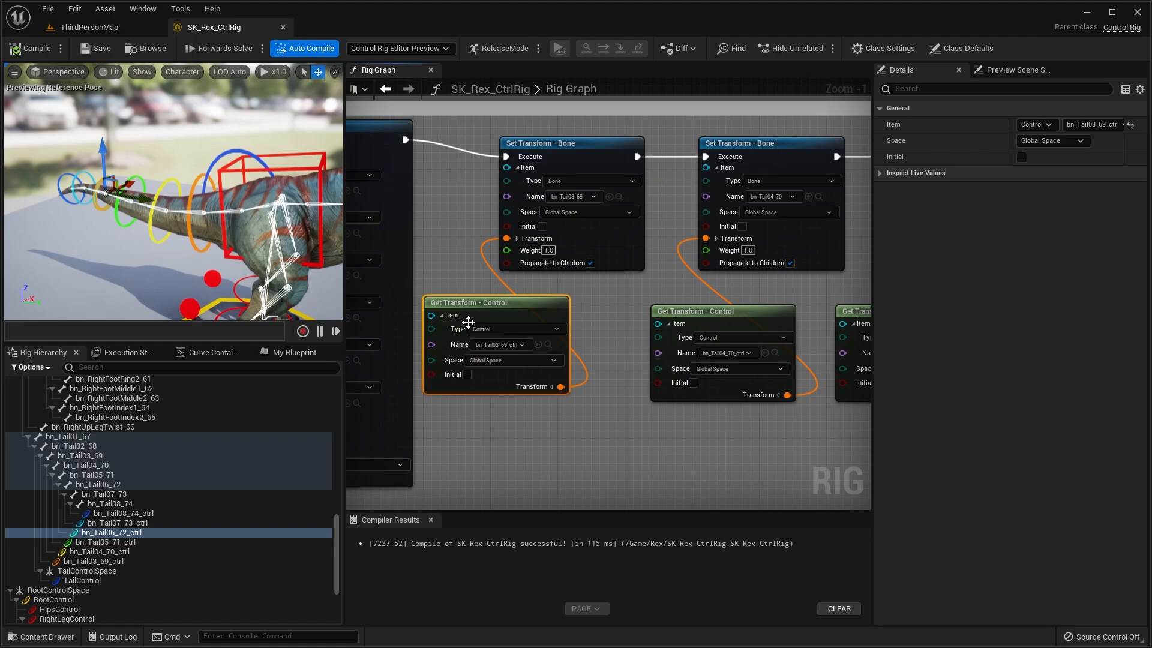
scroll(555, 177, "down", 1)
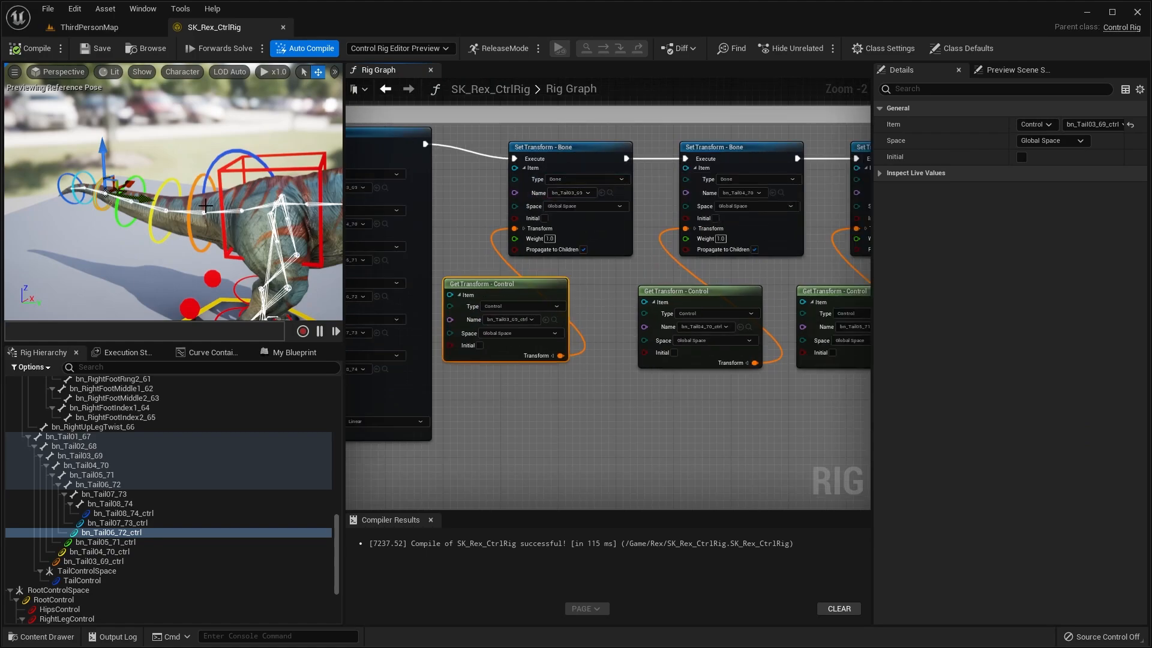
- Review the Root and Hips Control, Right Leg Controls and Tail Controls groups in the rig graph
scroll(649, 262, "down", 4)
right_click_drag(684, 258, 581, 414)
scroll(581, 414, "down", 2)
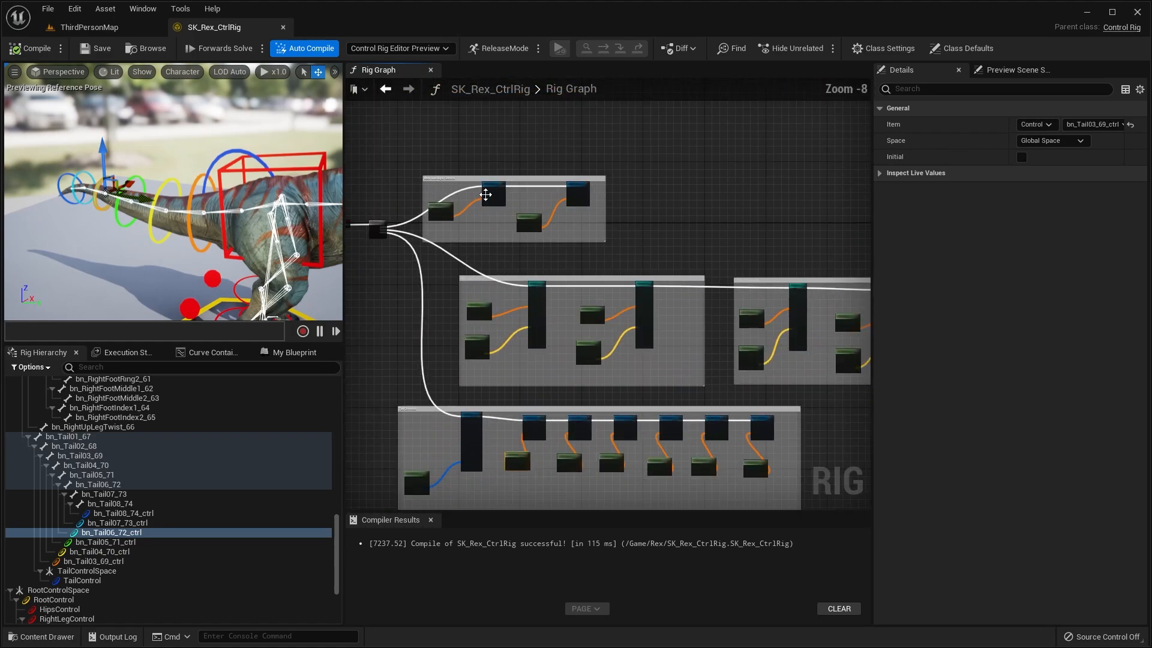
scroll(482, 190, "up", 4)
right_click_drag(434, 190, 492, 197)
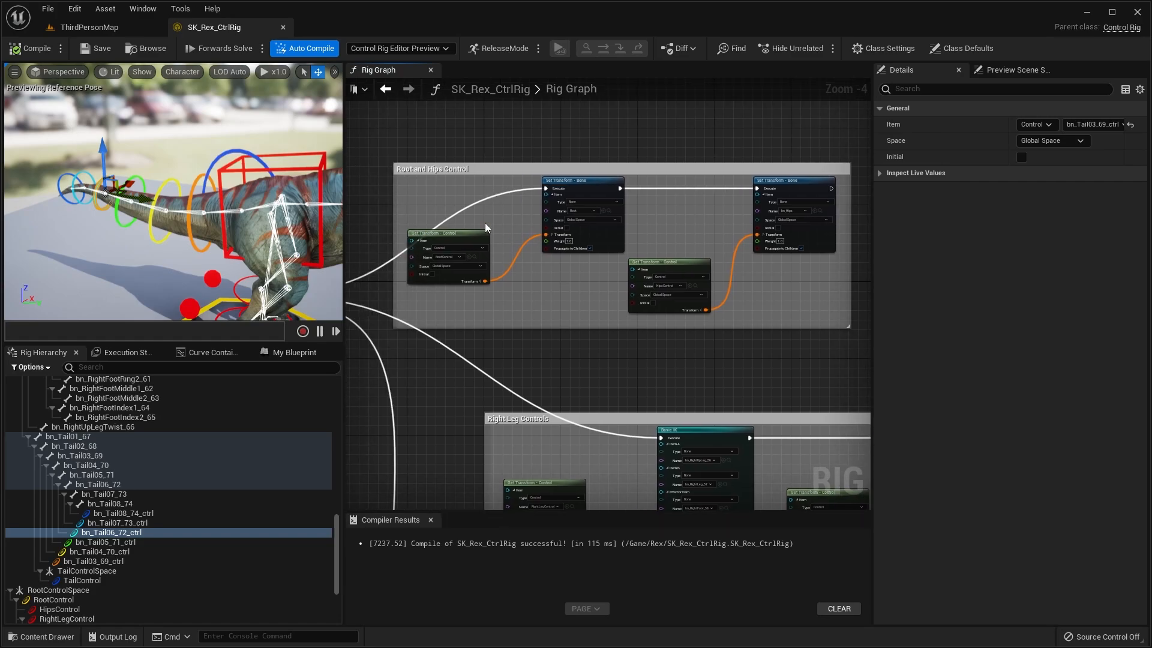
scroll(617, 231, "down", 3)
right_click_drag(779, 477, 674, 384)
scroll(674, 384, "up", 1)
right_click_drag(749, 415, 671, 329)
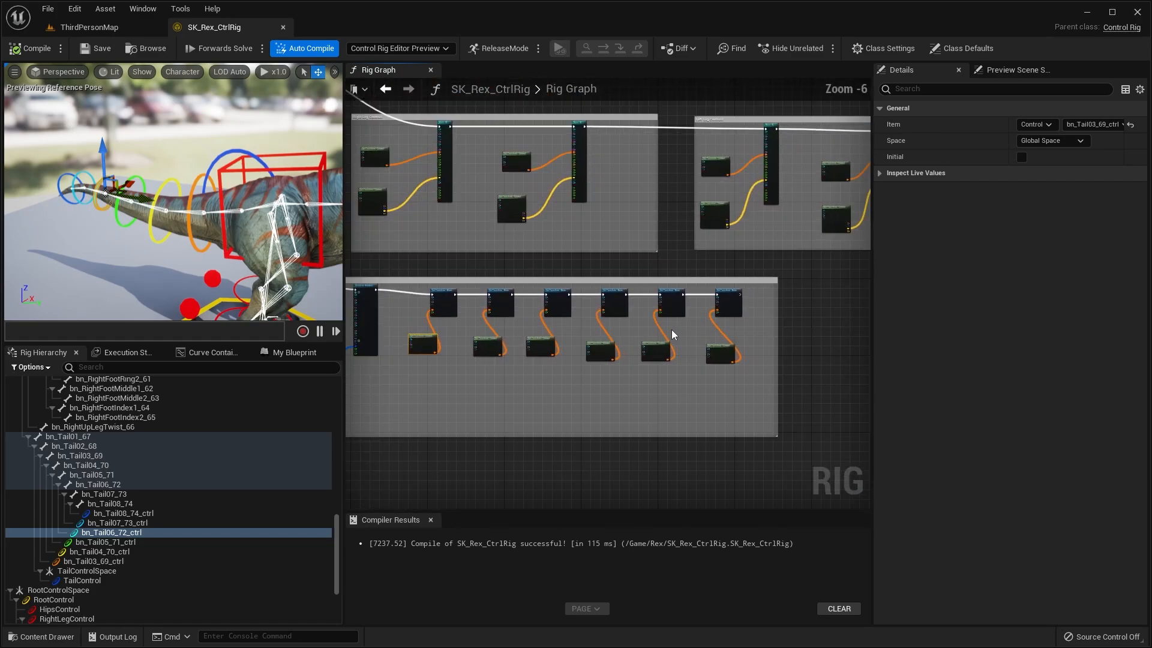
right_click_drag(476, 308, 617, 305)
scroll(463, 282, "up", 1)
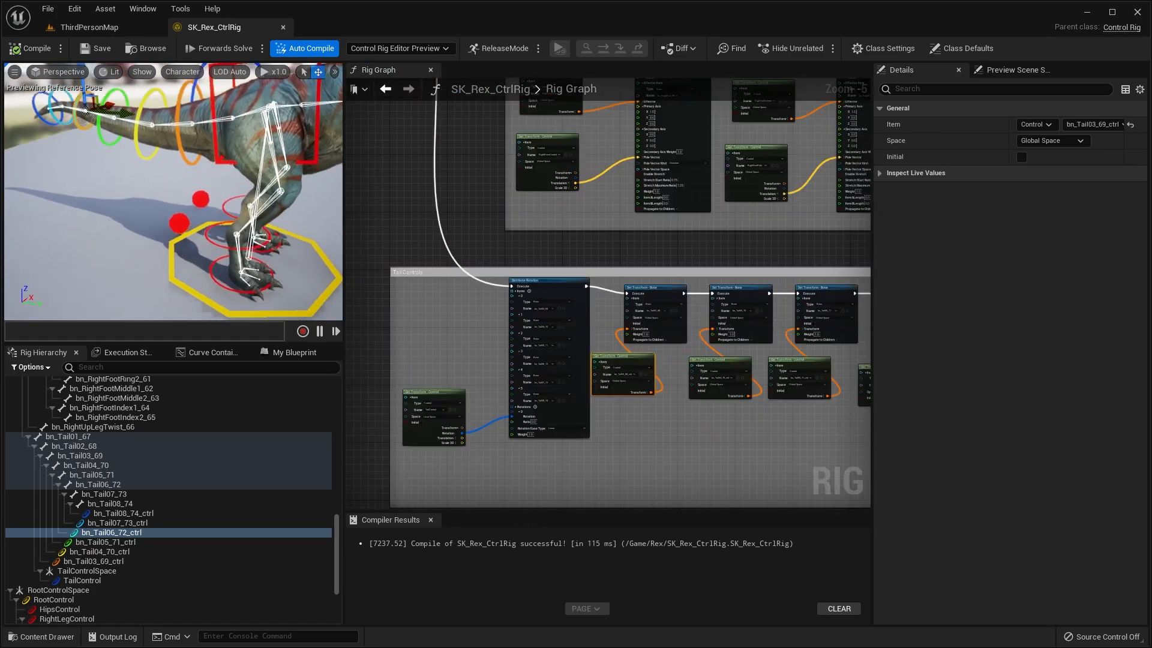
right_click_drag(153, 97, 240, 129)
left_click(150, 99)
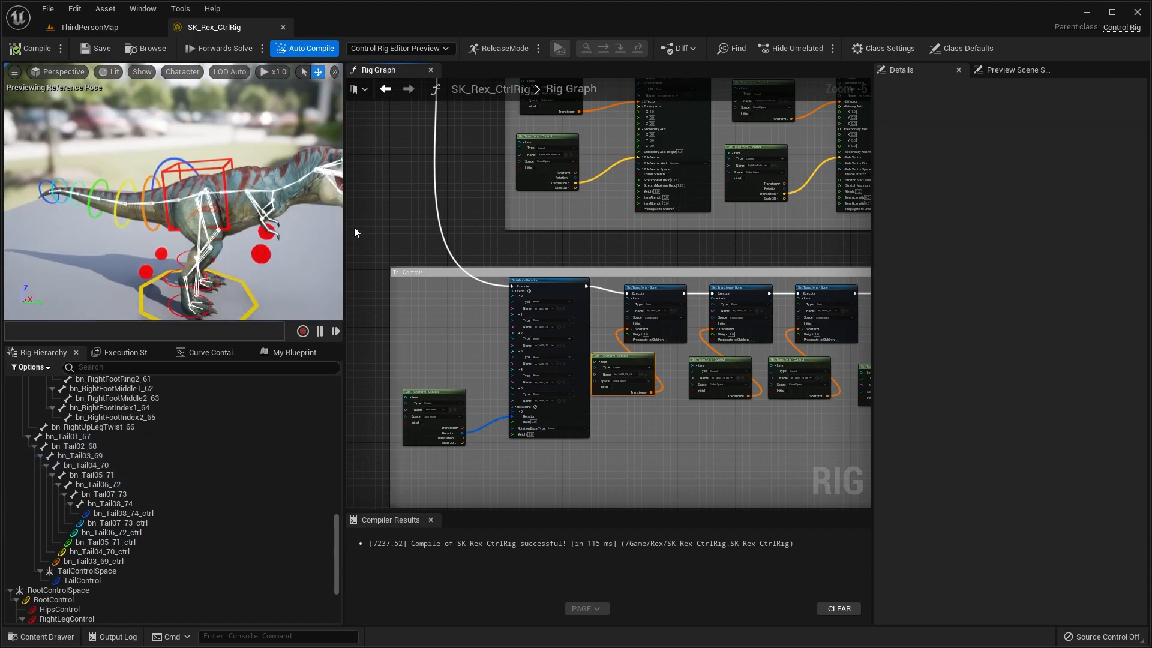
key("w")
right_click_drag(254, 194, 275, 193)
key("d")
key("a")
right_click_drag(194, 186, 169, 165)
key("s")
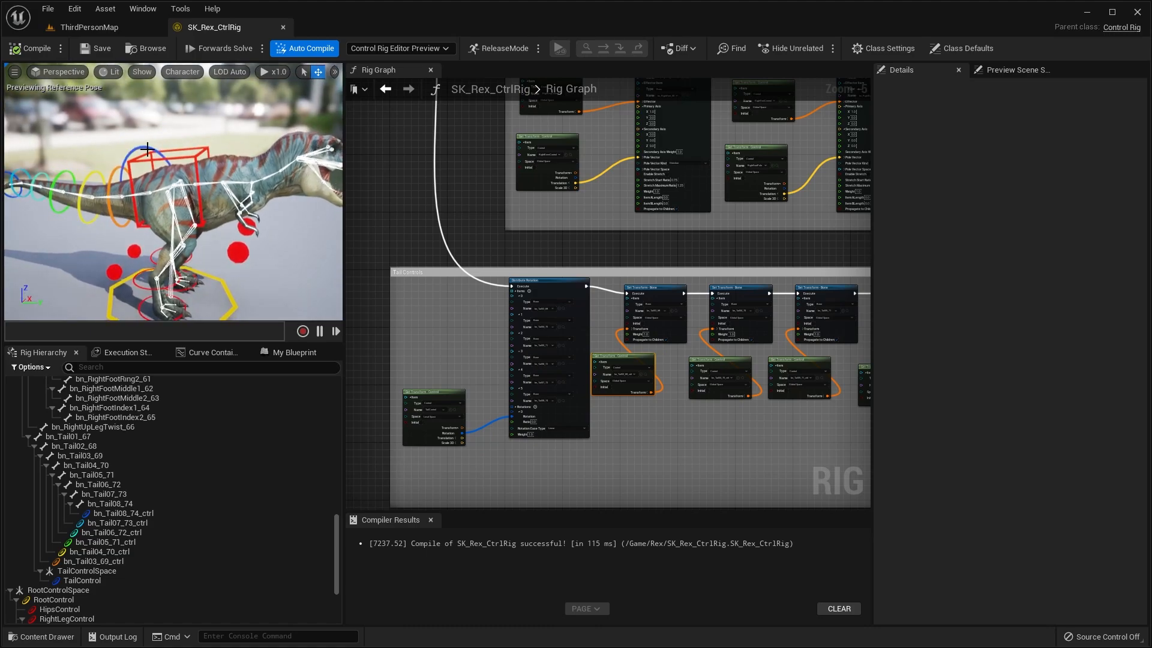
key("w")
mouse_move(234, 148)
right_mouse_down()
mouse_move(247, 149)
mouse_move(184, 145)
mouse_move(228, 165)
mouse_move(145, 179)
mouse_move(179, 179)
mouse_move(124, 177)
mouse_move(201, 187)
mouse_move(193, 156)
mouse_move(235, 135)
right_mouse_up()
key("s")
key("w")
key("w")
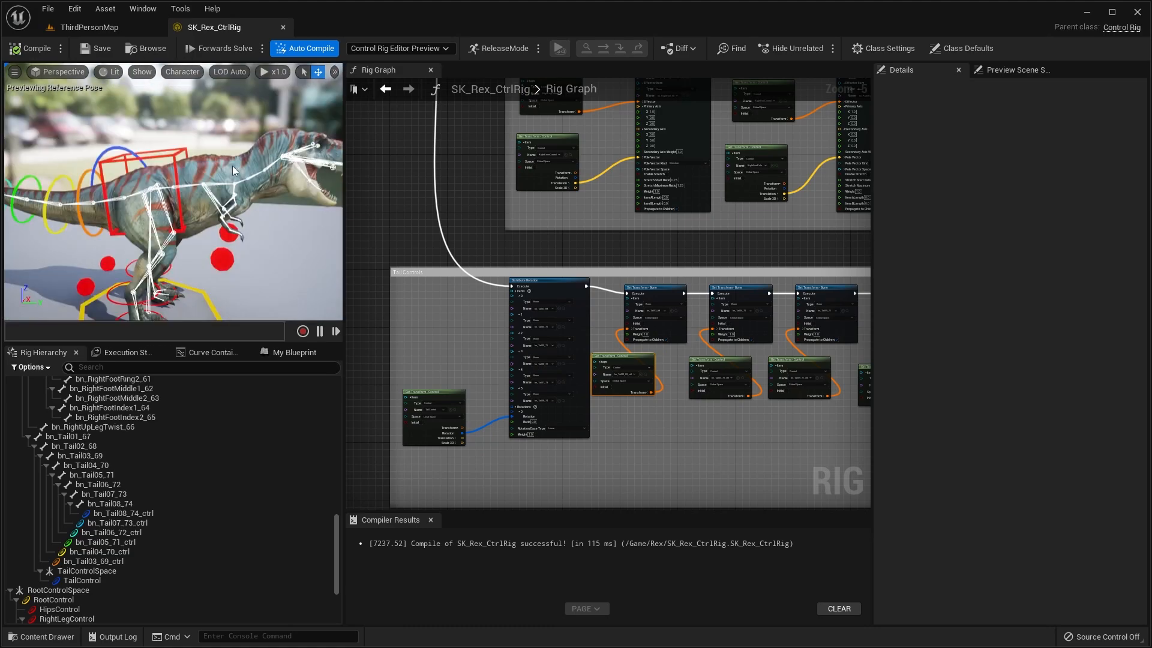
- Set the shape's Z scale of LeftLegControl to 50, and open the shape's Z scale of RightLegControl for editing
right_click_drag(230, 166, 180, 171)
key("w")
left_click(179, 147)
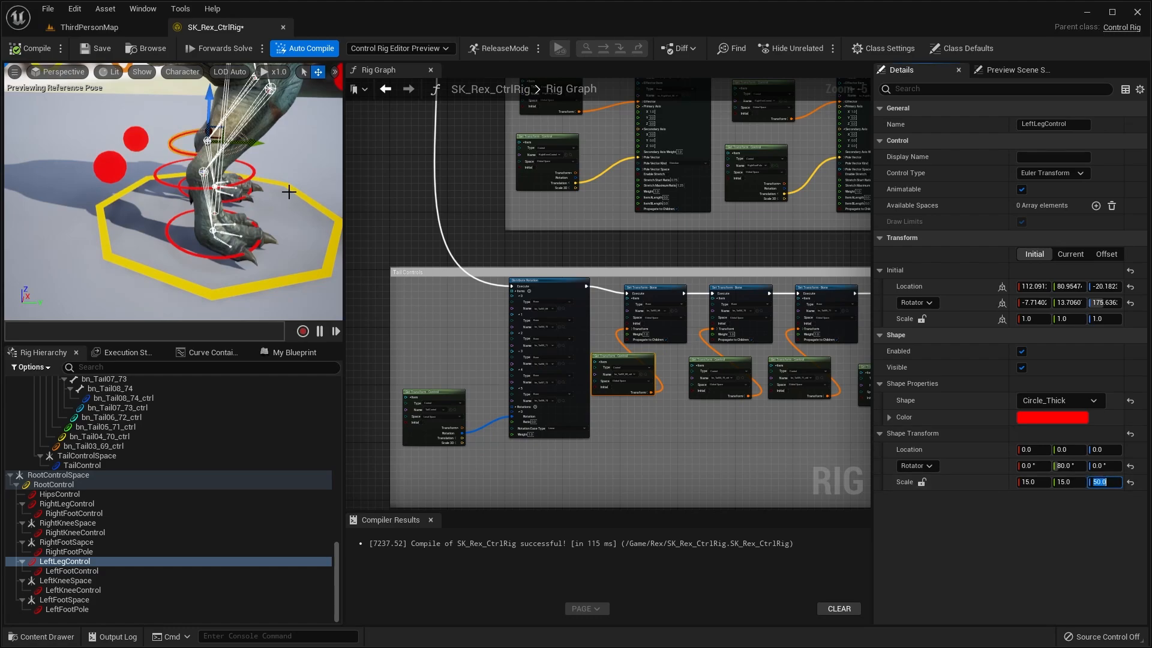
right_click_drag(288, 192, 327, 174)
left_click(129, 233)
left_click(121, 230)
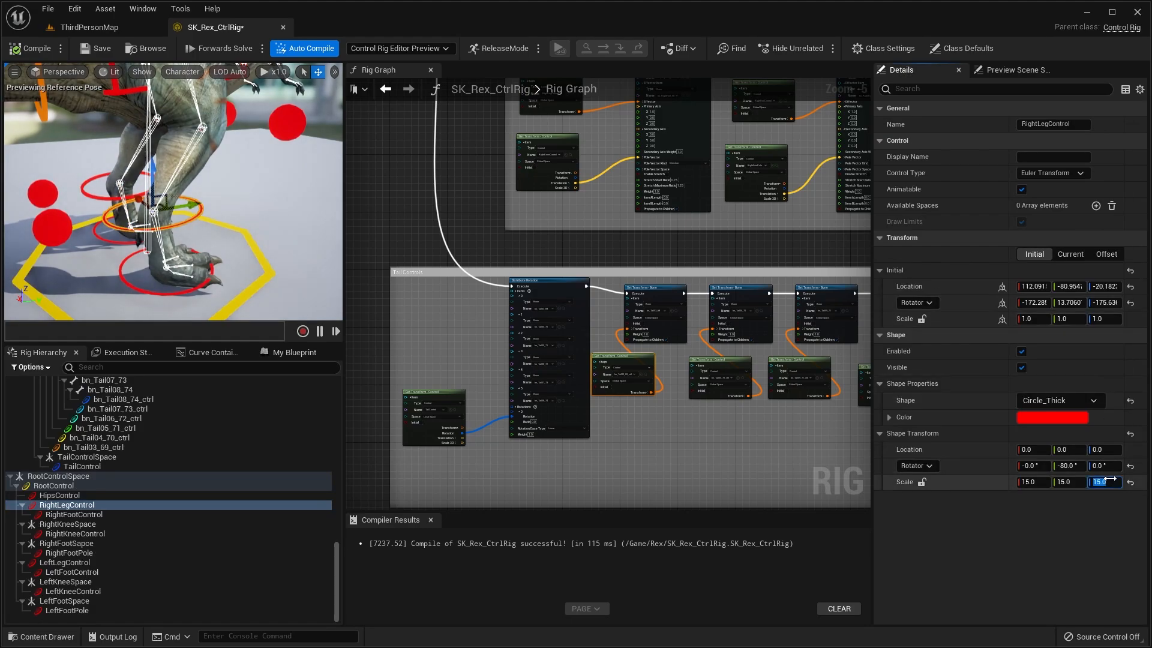
- Set the shape's Z scale of LeftFootControl to 50, and compile and save the rig
left_click(118, 243)
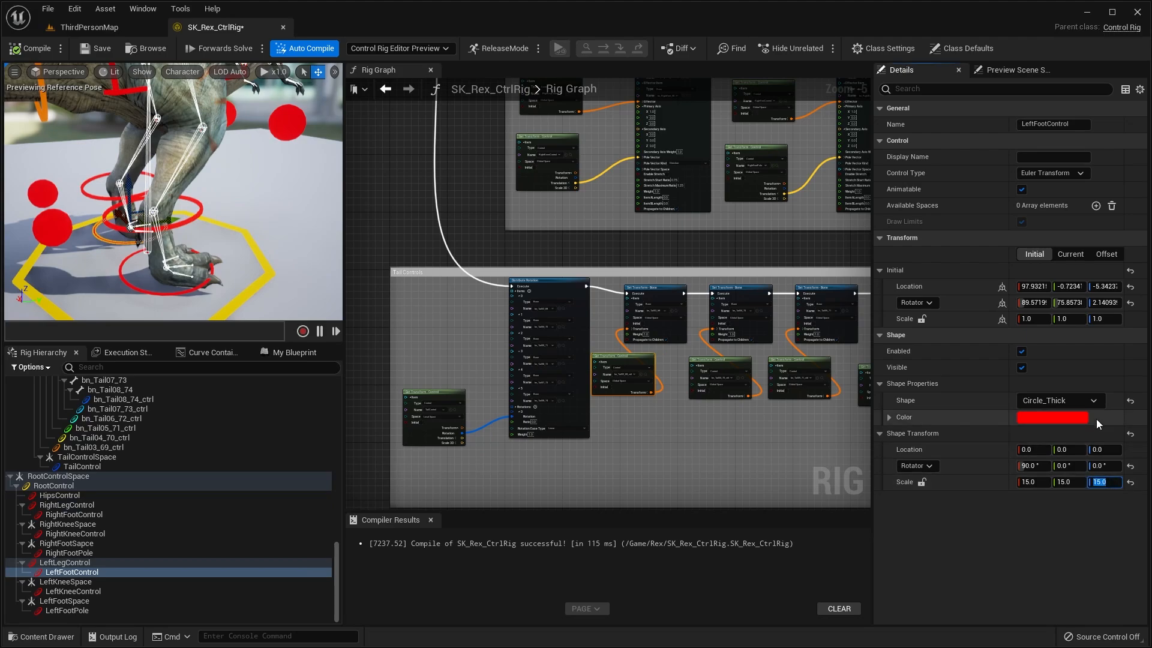
type("50")
key("Return")
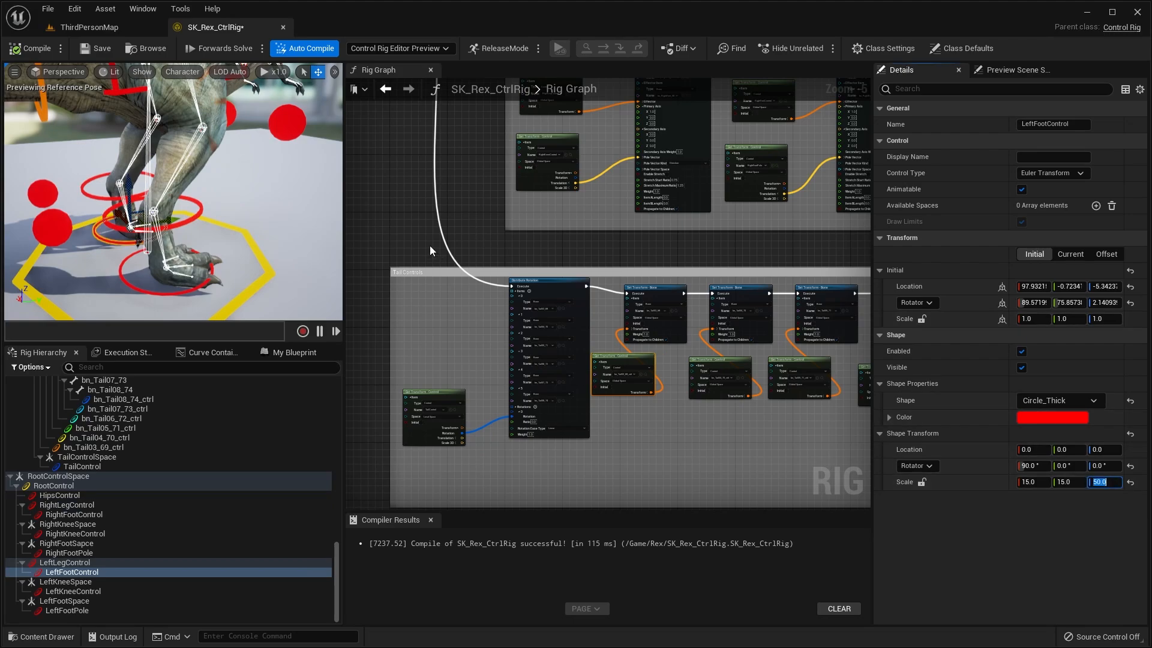
left_click(211, 281)
right_click_drag(211, 280, 5, 24)
left_click(86, 48)
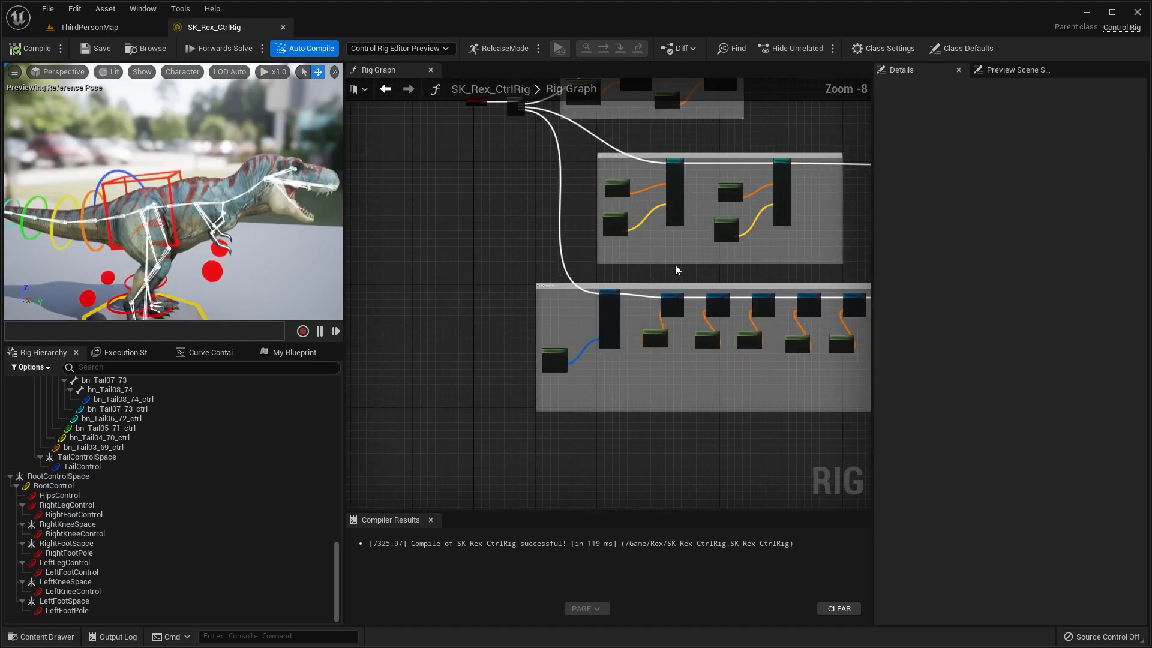
- Examine the Distribute Rotation node in the Tail Controls group and the bones around the hips and spine in the viewport
scroll(682, 267, "up", 3)
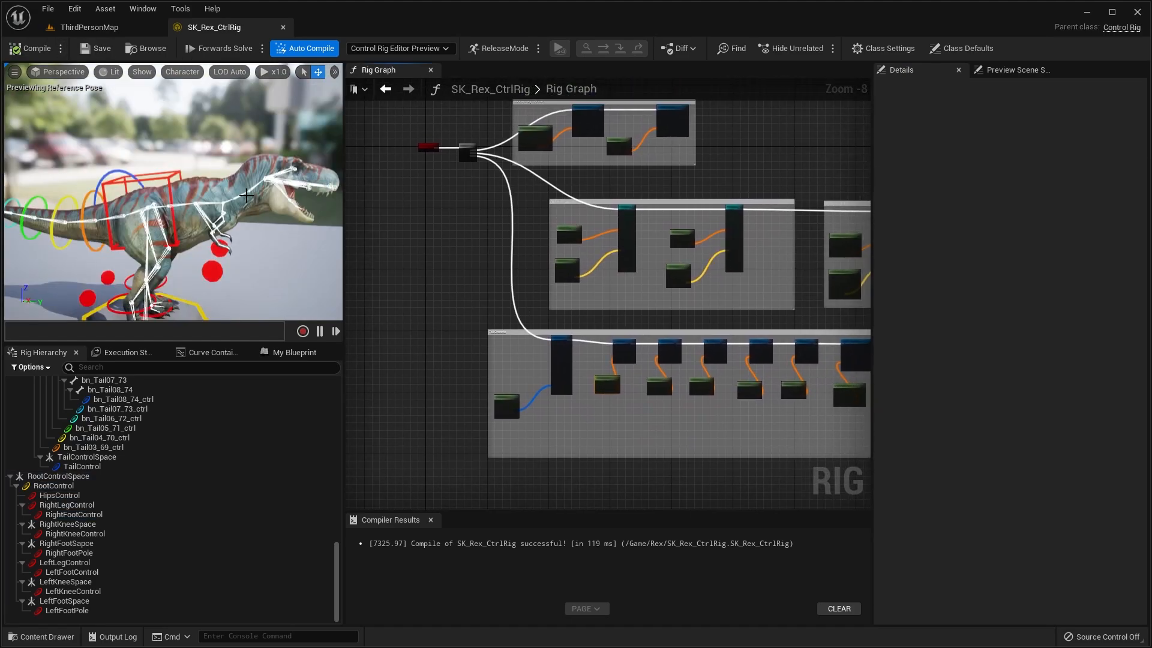
scroll(564, 272, "up", 5)
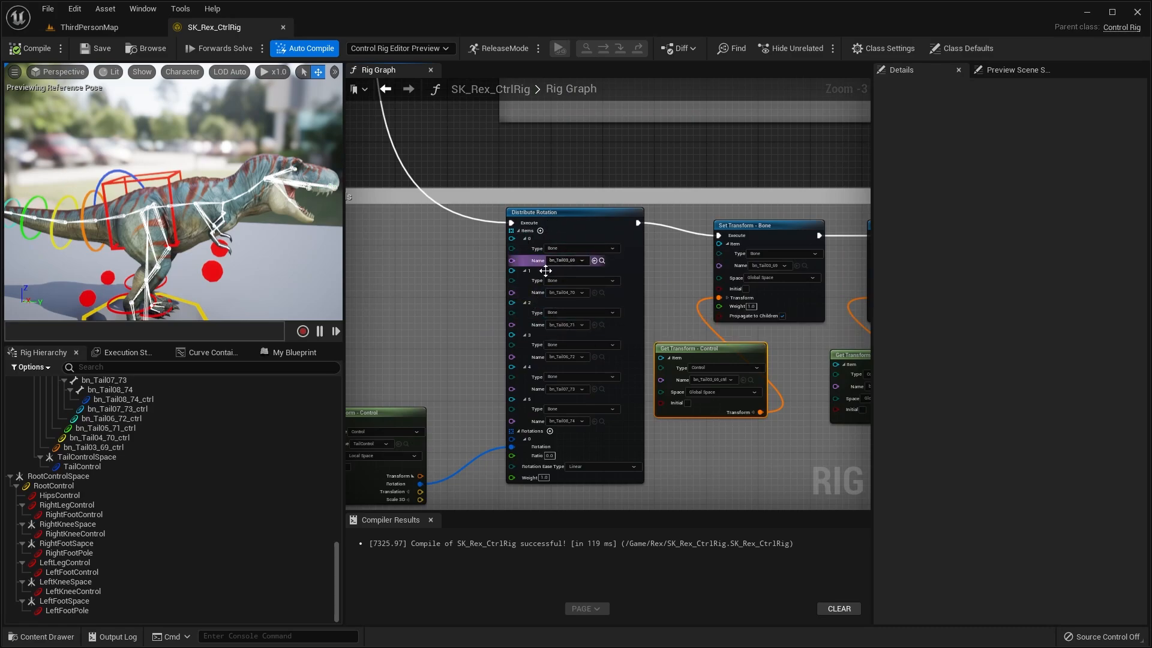
scroll(515, 296, "down", 1)
right_click_drag(515, 295, 603, 280)
key("w")
right_click_drag(211, 203, 240, 207)
left_click(88, 189)
right_click_drag(153, 176, 198, 212)
key("w")
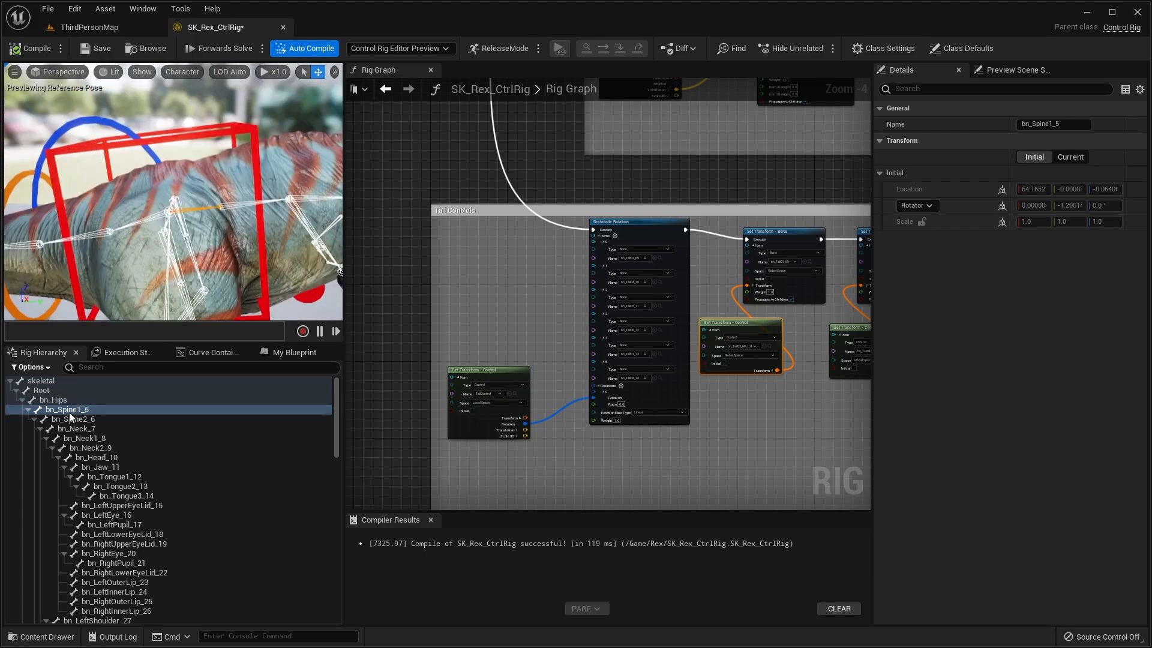
- Add a new null under the bn_Hips bone in the rig hierarchy
left_click(76, 401)
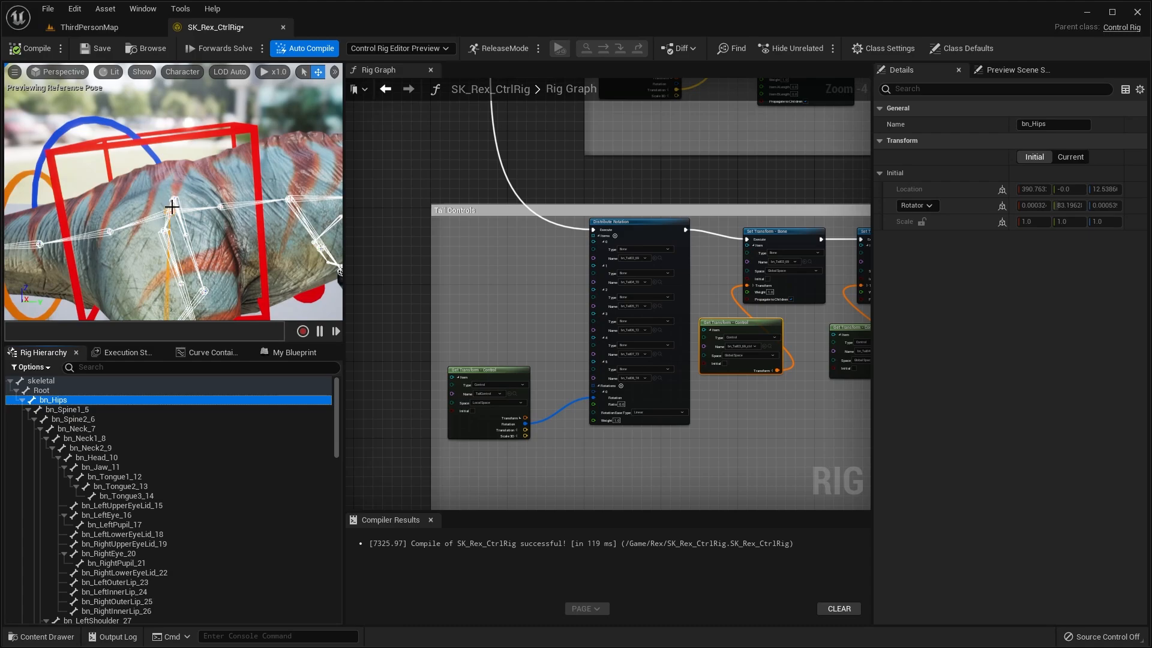
right_click(91, 398)
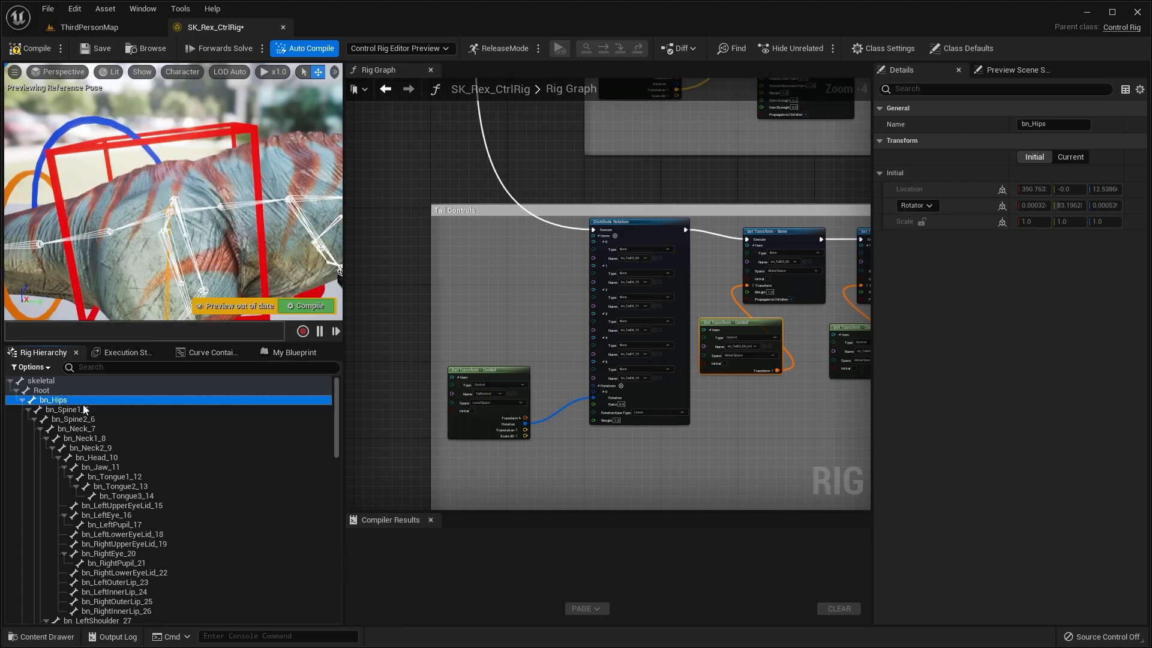
right_click(84, 401)
mouse_move(171, 122)
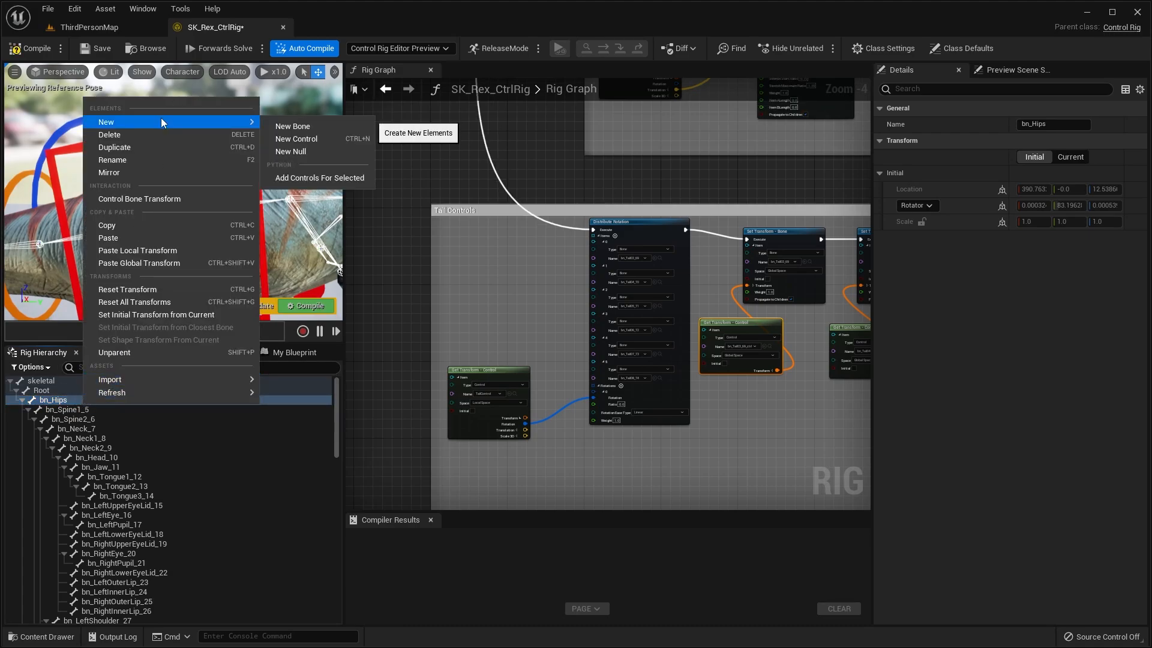
left_click(292, 151)
- Rename the new null under bn_Hips as SpineControlSpace
scroll(243, 466, "down", 10)
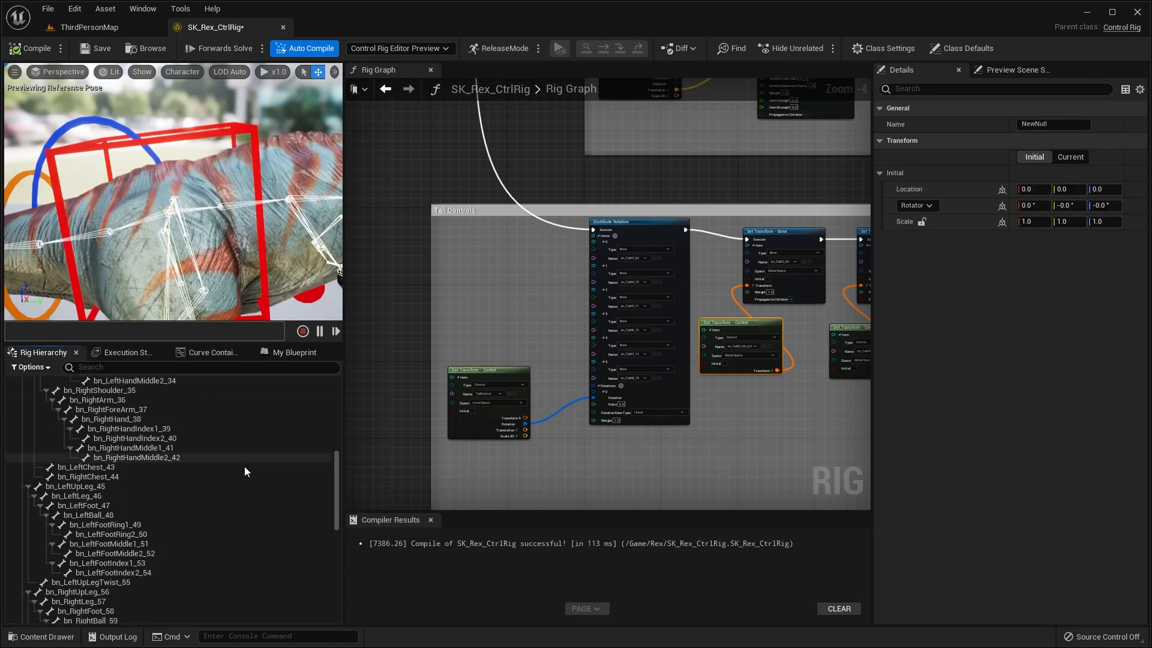
scroll(168, 503, "down", 6)
right_click(86, 524)
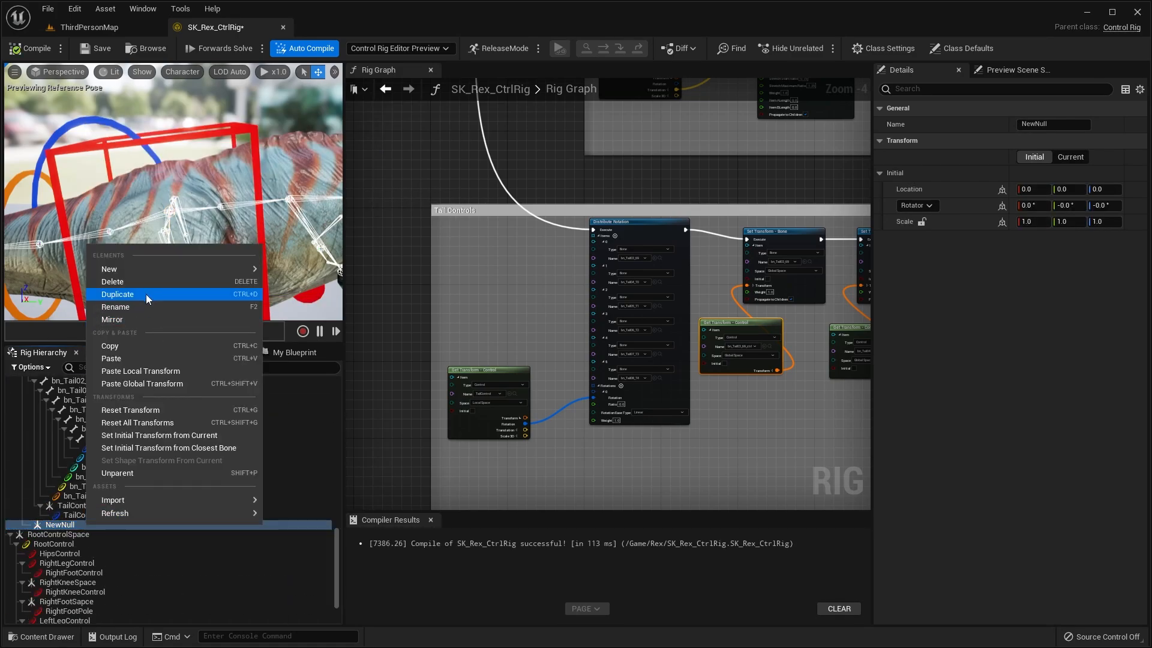
left_click(127, 307)
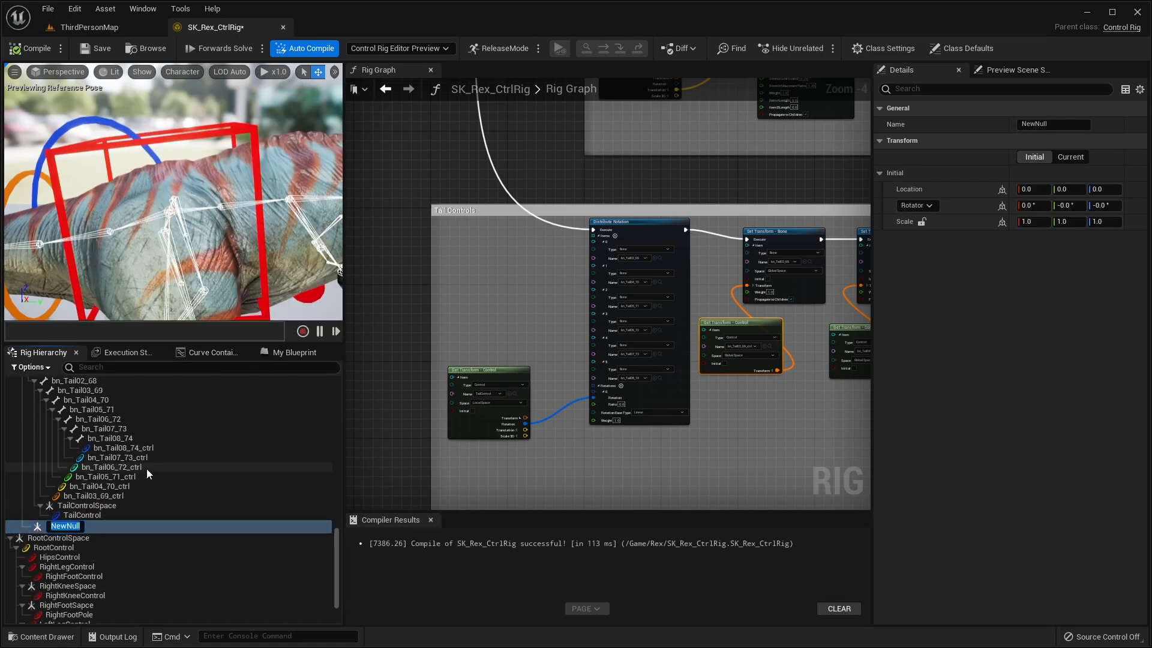
type("SpineC")
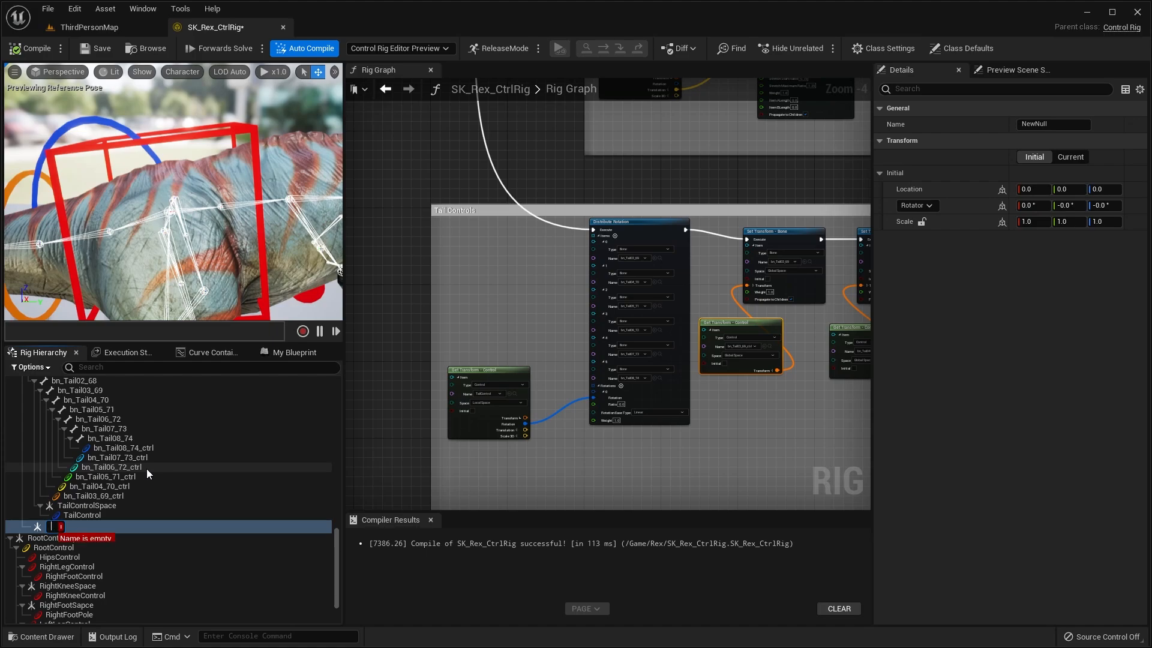
type("ontrolSpace")
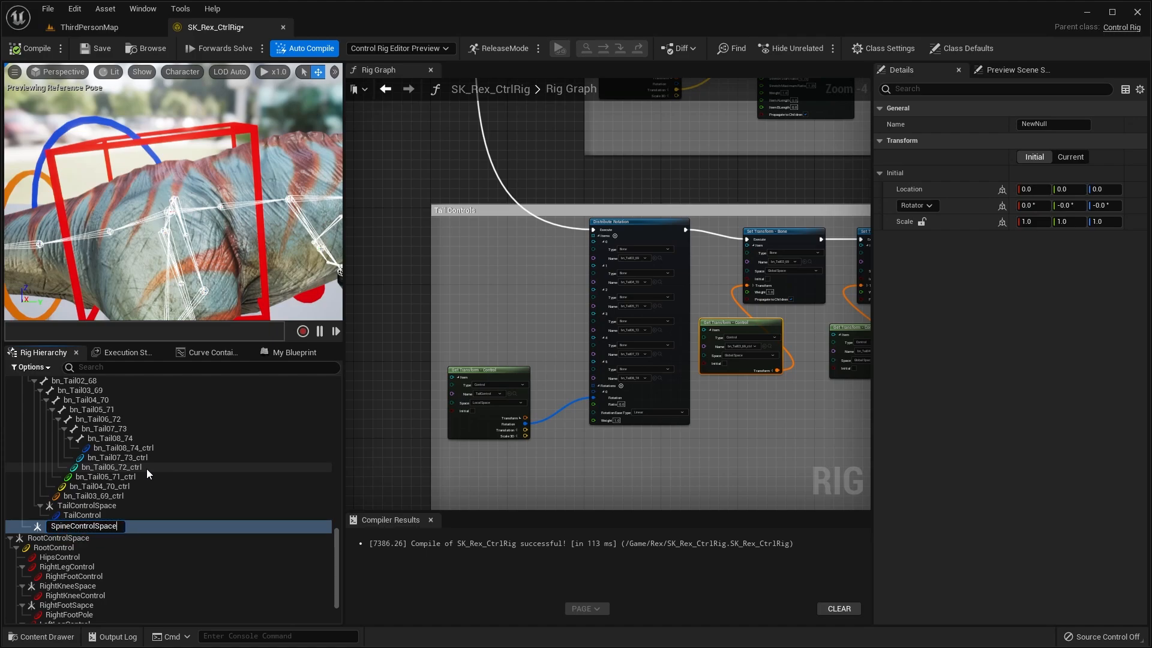
key("Return")
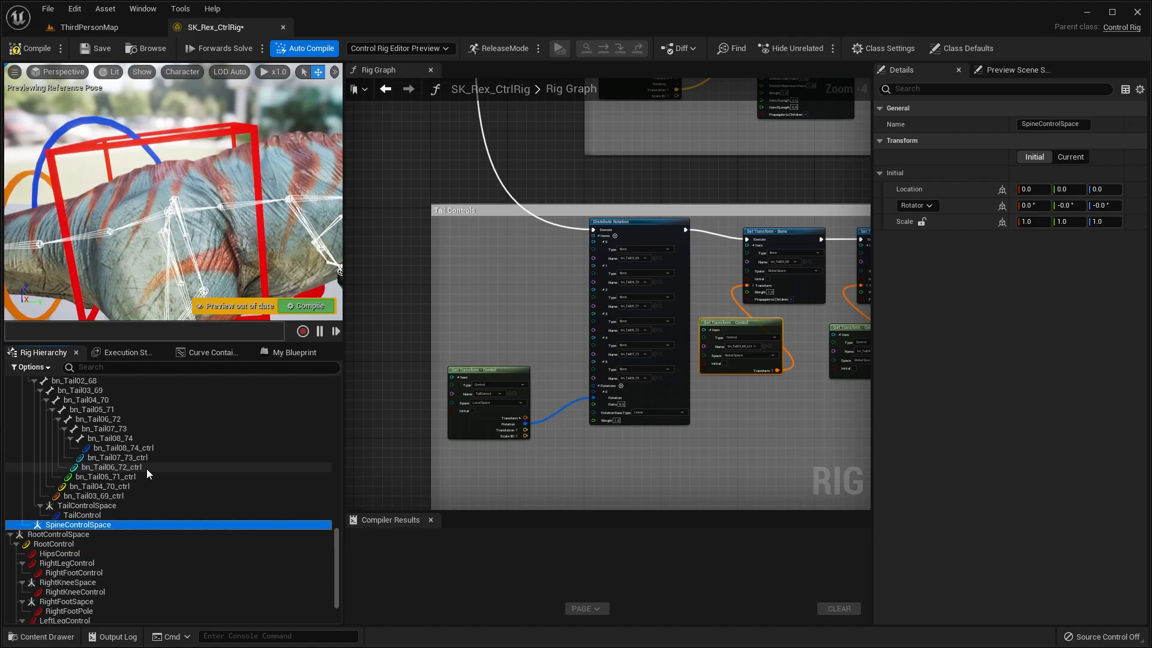
- Add a new control under SpineControlSpace in the rig hierarchy and rename it SpineControl
right_click(109, 525)
mouse_move(182, 273)
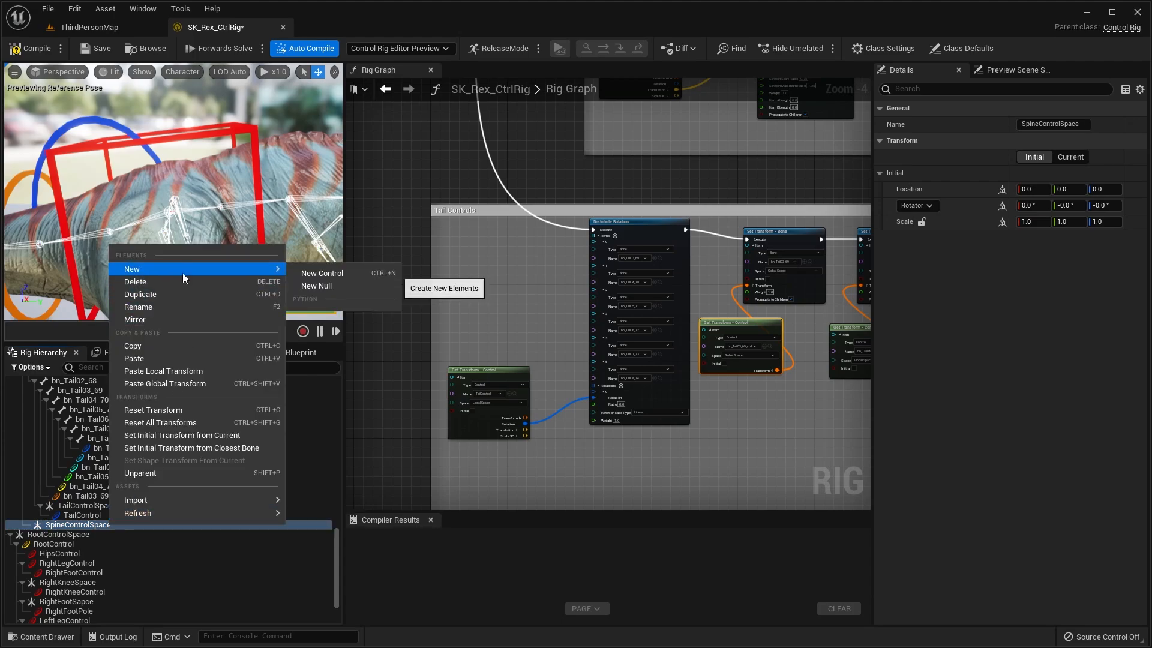
left_click(322, 273)
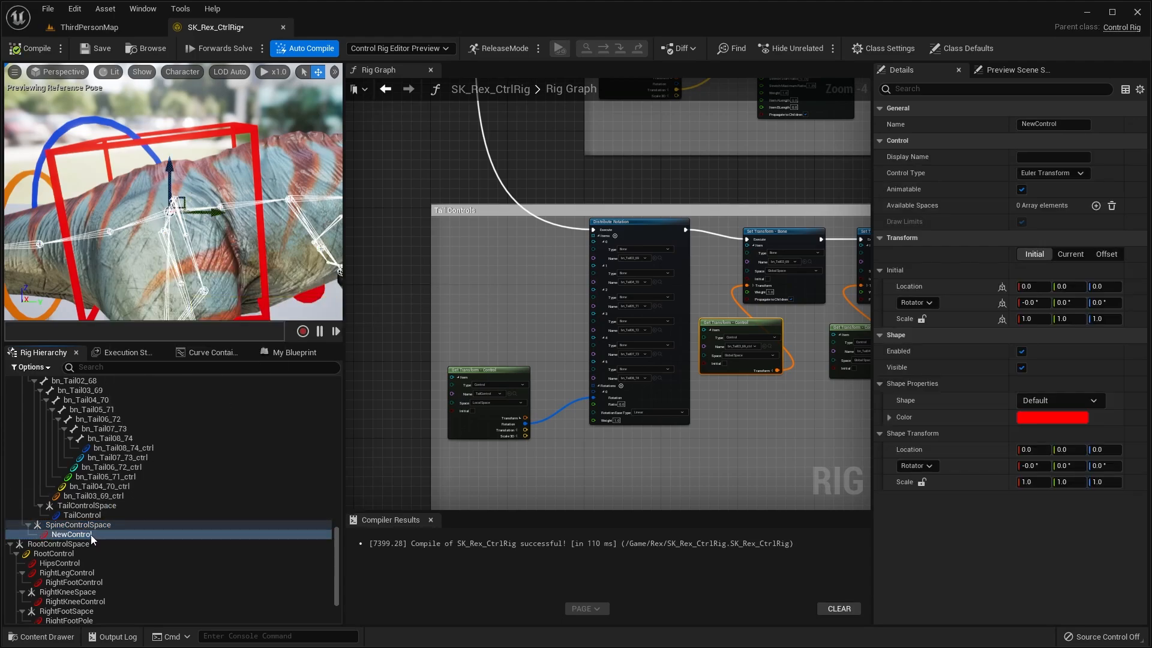
right_click(91, 535)
left_click(158, 294)
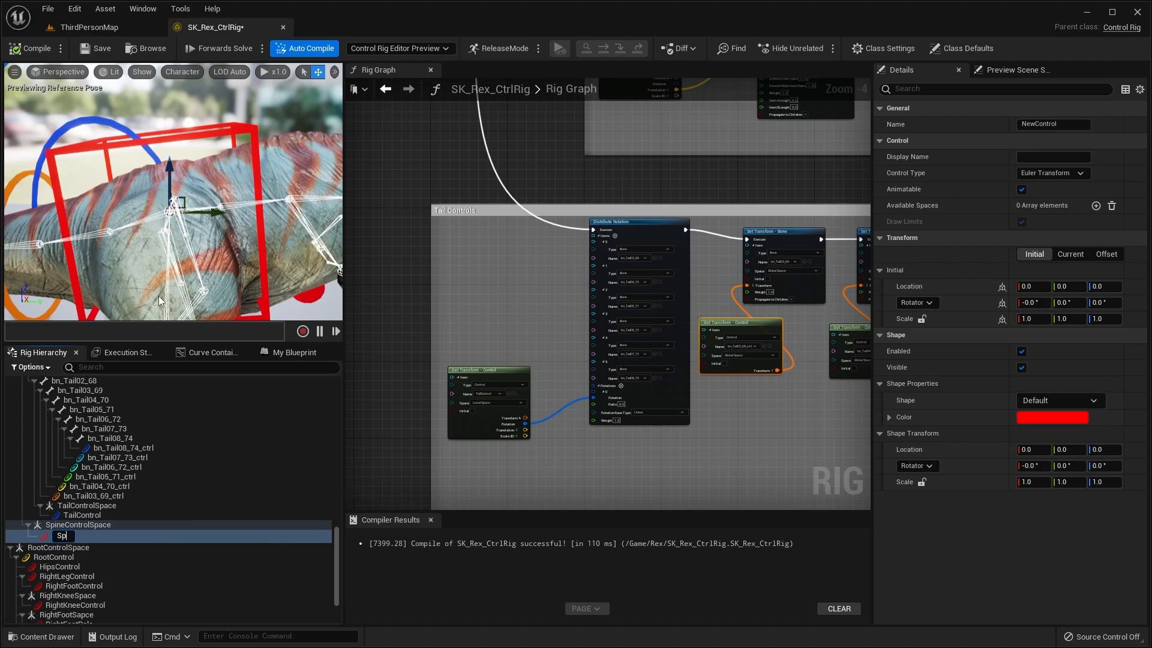
type("SpineControl")
key("Return")
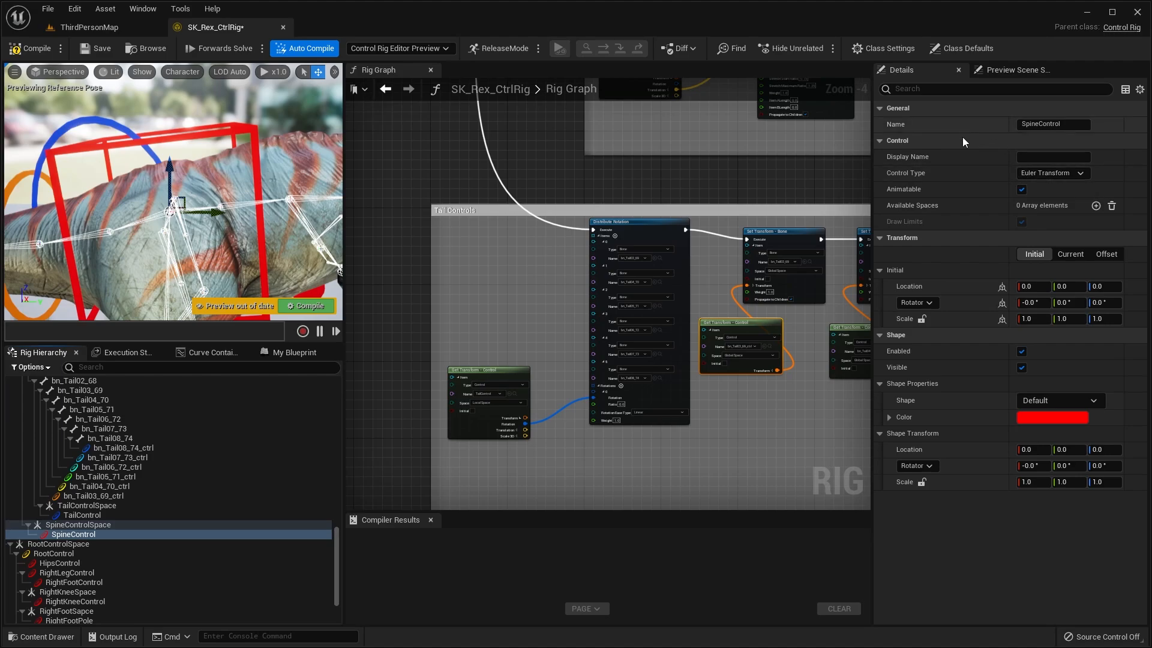
- Set the shape of SpineControl to Circle_Thick
left_click(1051, 400)
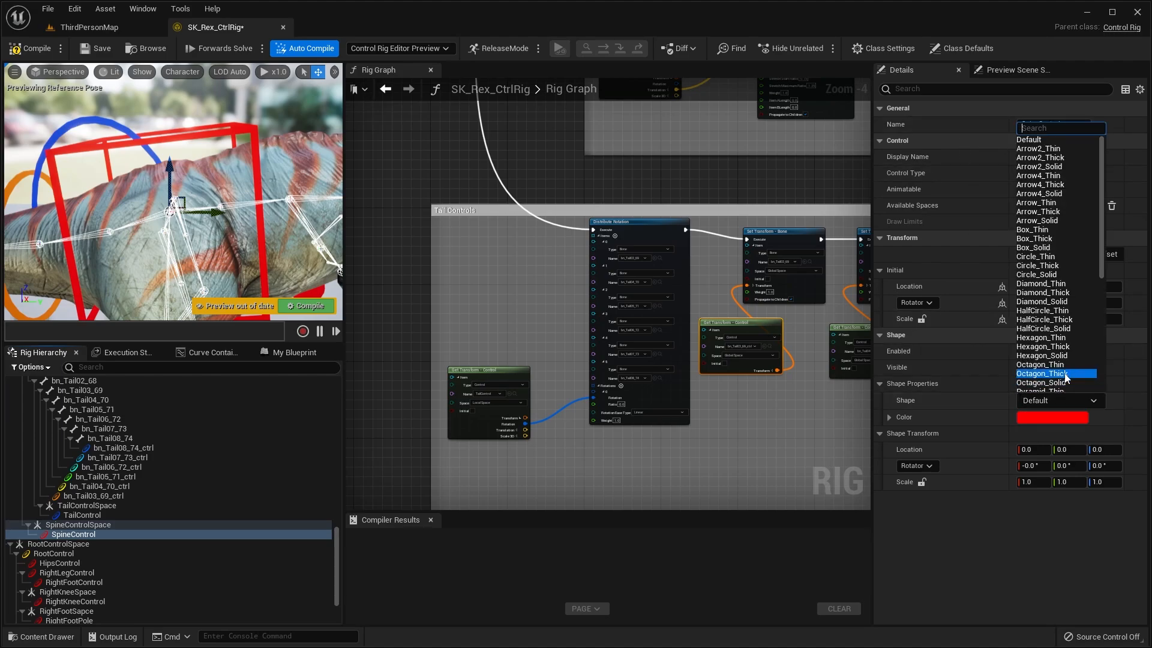
type("cir")
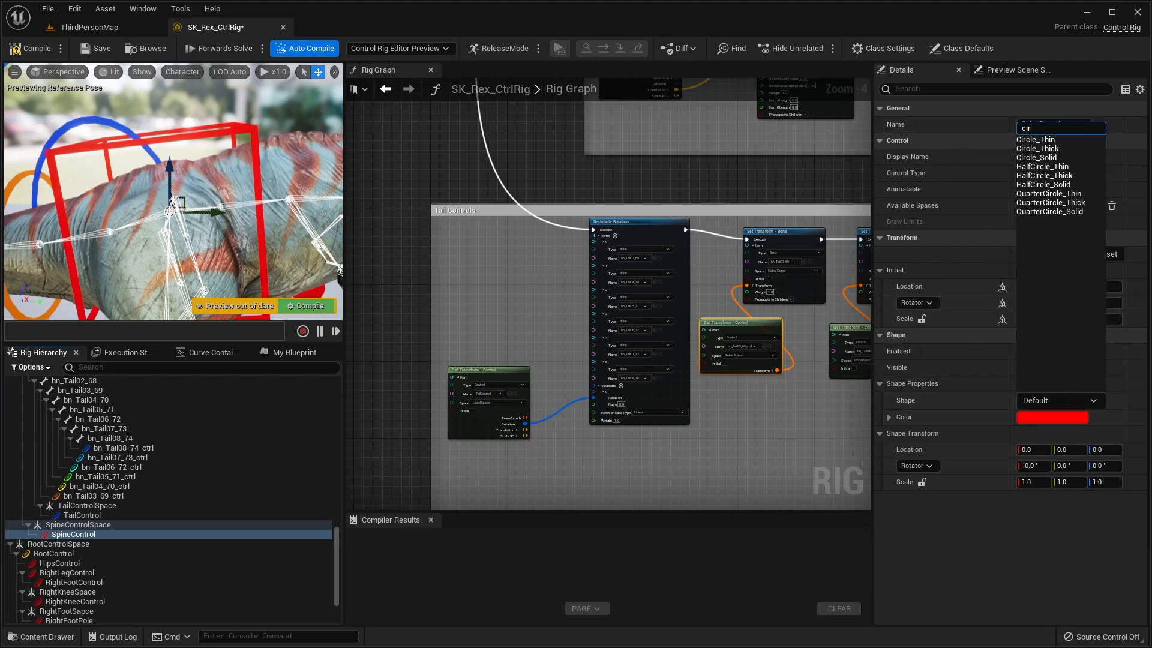
left_click(1068, 149)
- Copy the shape scale of TailControl (20, 30, 30) and paste it onto SpineControl's shape scale
right_click_drag(210, 174, 162, 167)
scroll(191, 187, "down", 5)
left_click(152, 146)
left_click(152, 143)
scroll(180, 162, "up", 3)
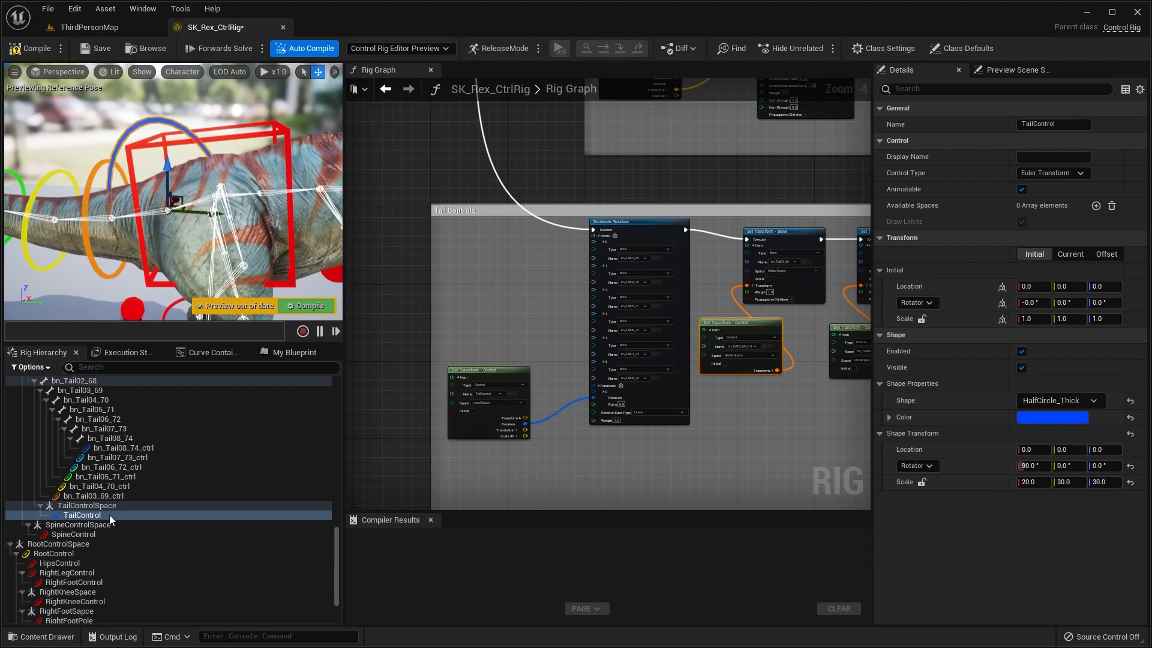
right_click(966, 488)
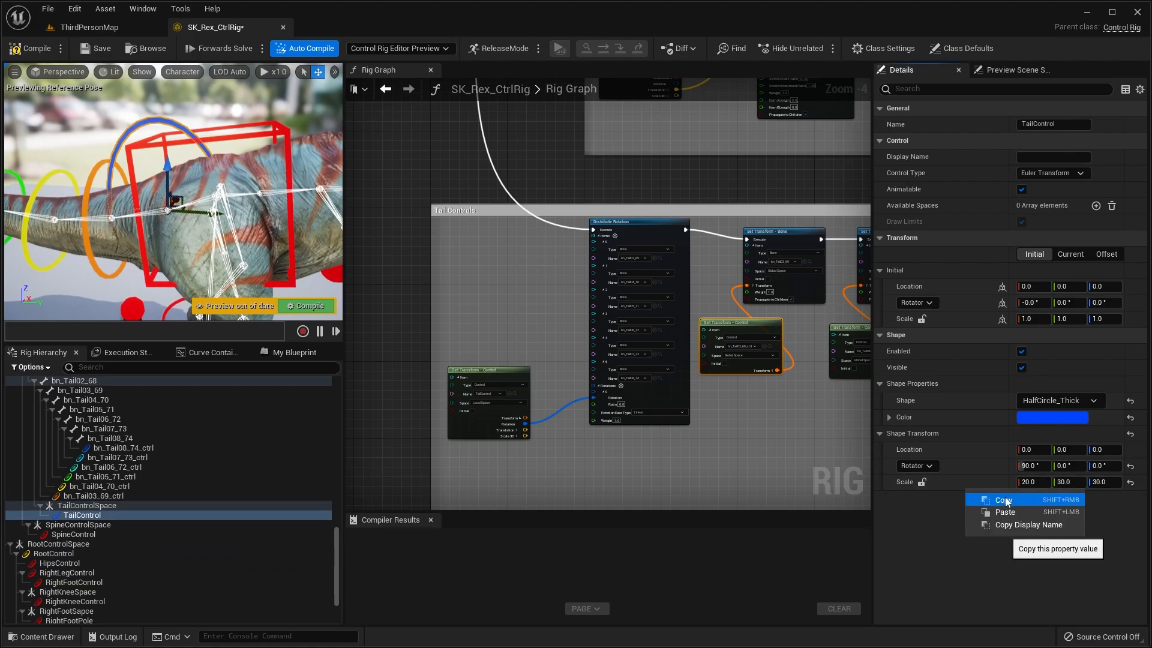
left_click(988, 496)
left_click(78, 534)
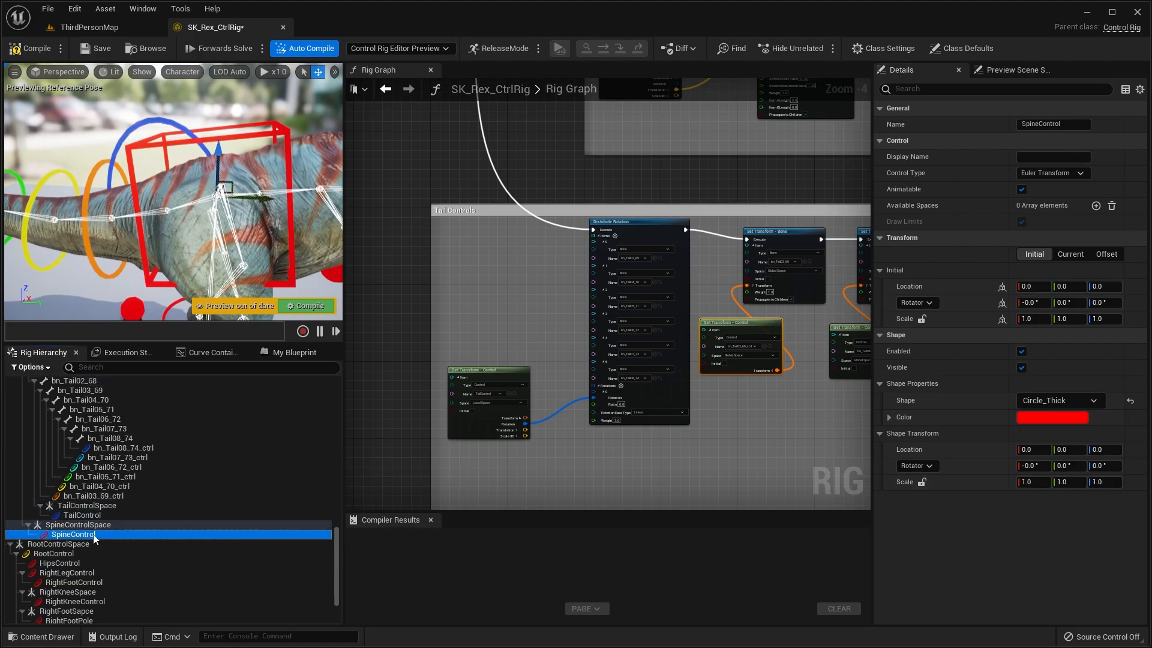
right_click(1005, 486)
left_click(1027, 510)
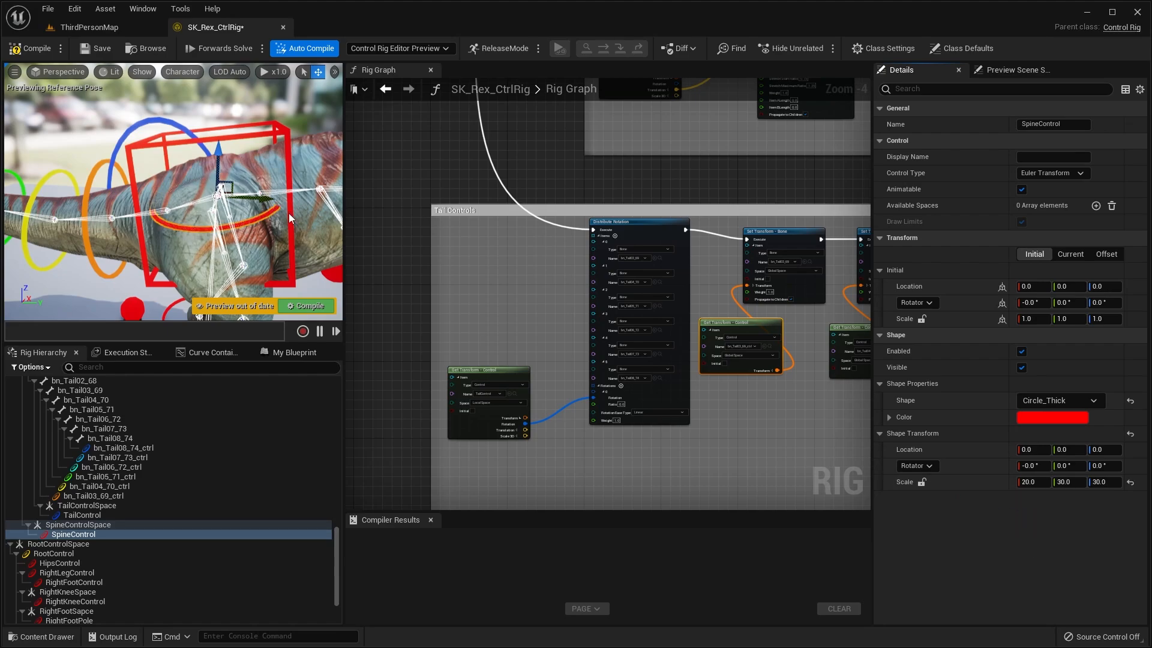
- Set the X rotation of SpineControl's shape transform to 90°
left_click(1045, 466)
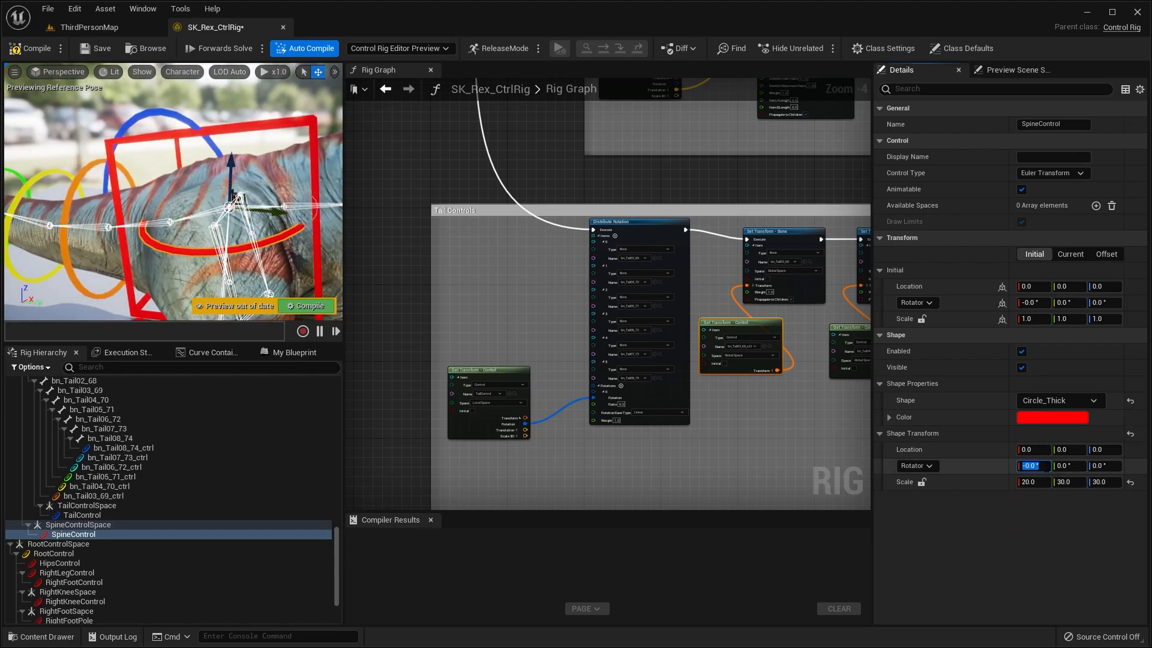
type("90")
key("Return")
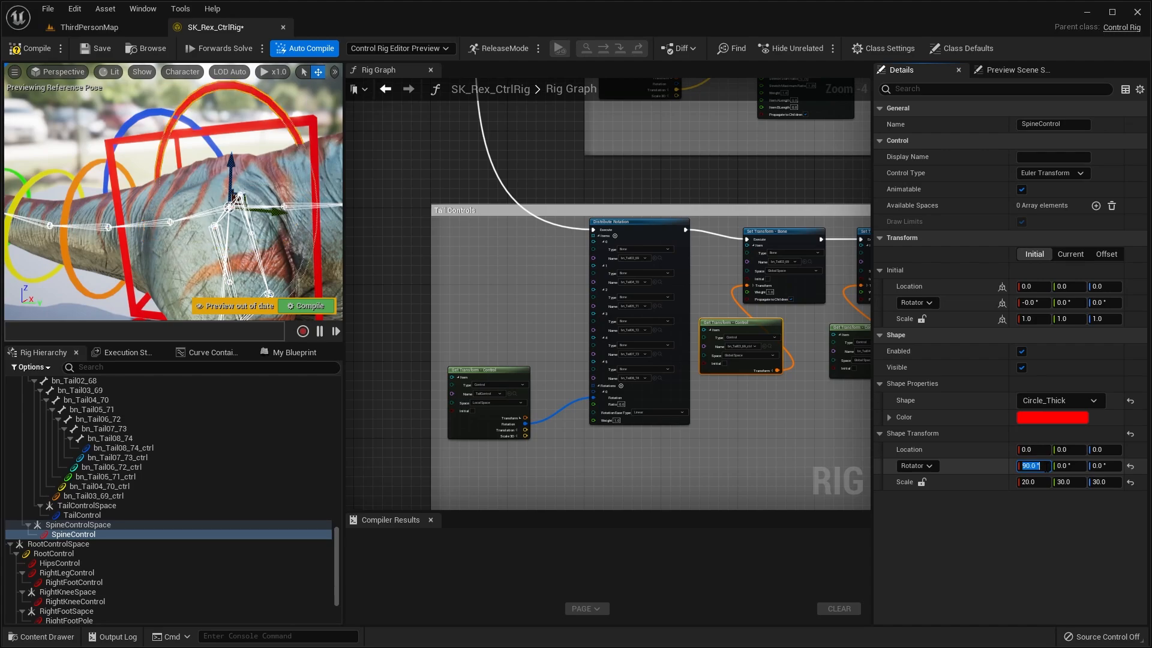
- Change the shape of SpineControl to HalfCircle_Thick
right_click_drag(277, 201, 303, 183)
left_click(1056, 400)
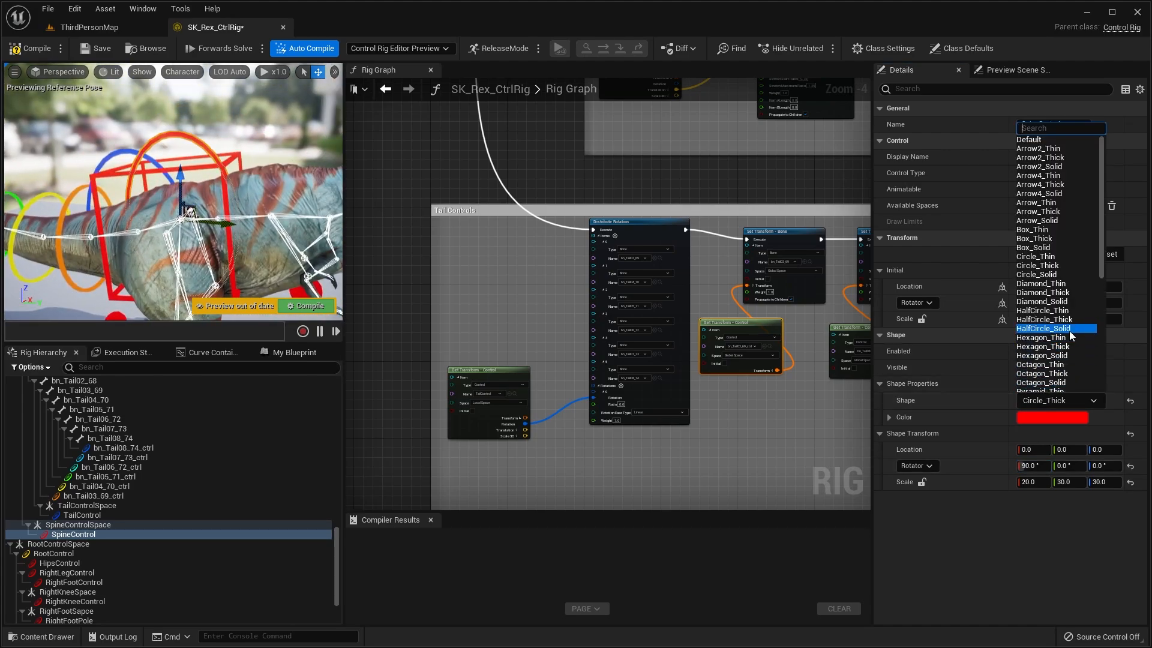
type("half")
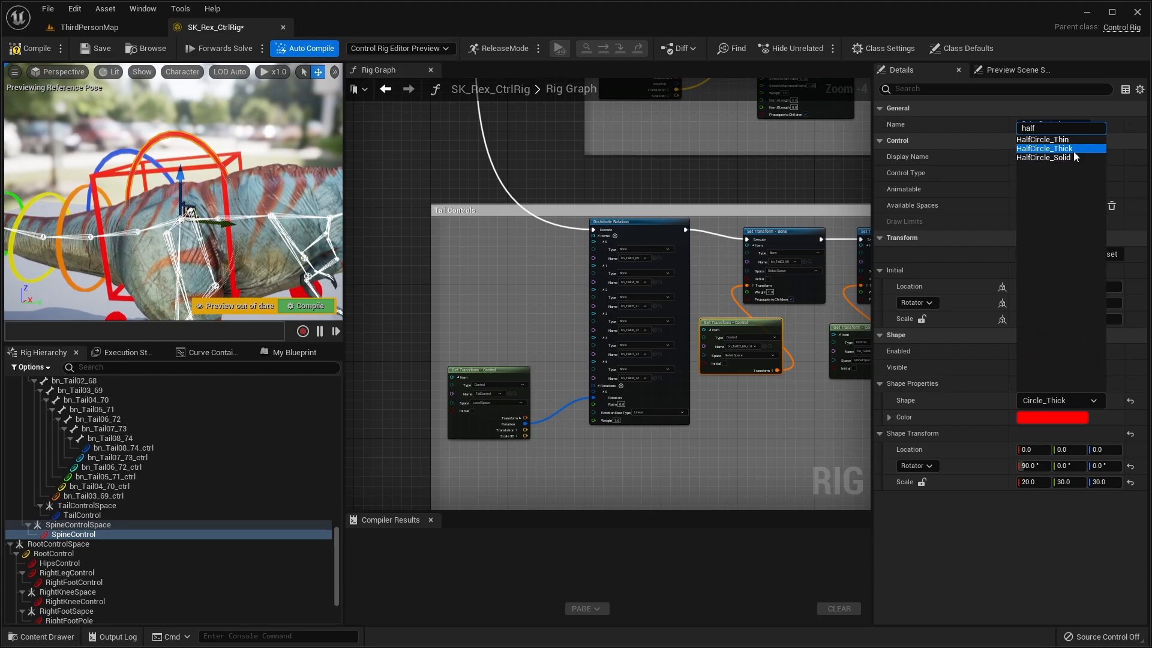
left_click(1074, 150)
- Set the X rotation of SpineControl's shape to -90°, compile the rig, and color the shape yellow
mouse_move(269, 216)
right_mouse_down()
mouse_move(276, 210)
mouse_move(269, 217)
right_mouse_up()
left_click(1047, 464)
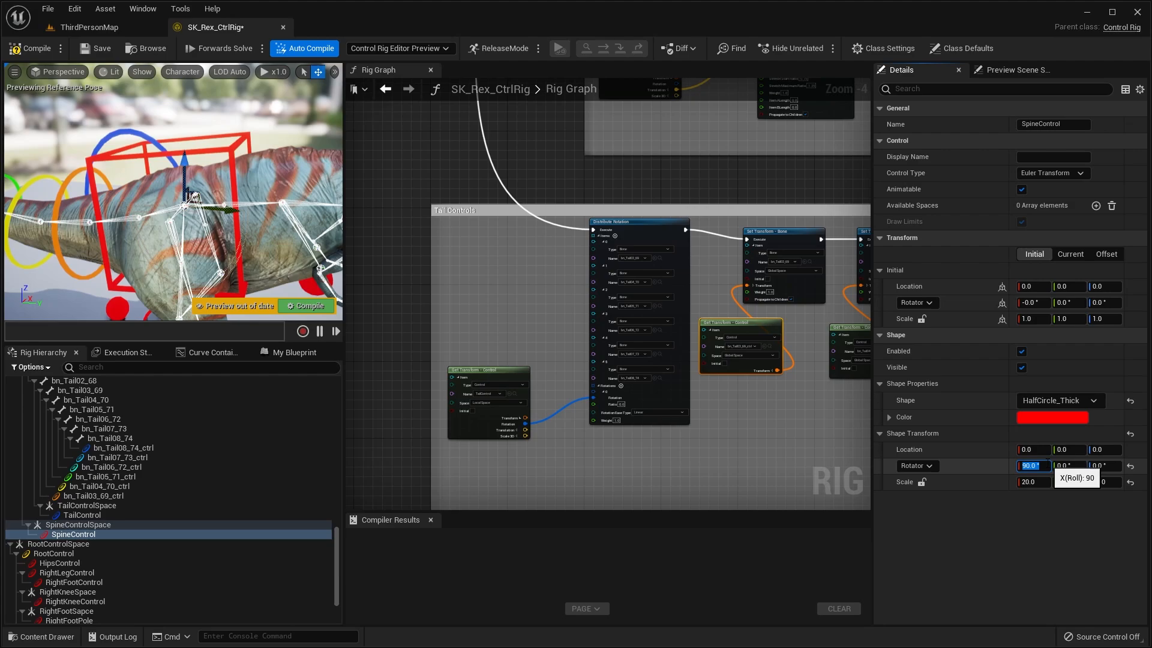
type("0")
key("Return")
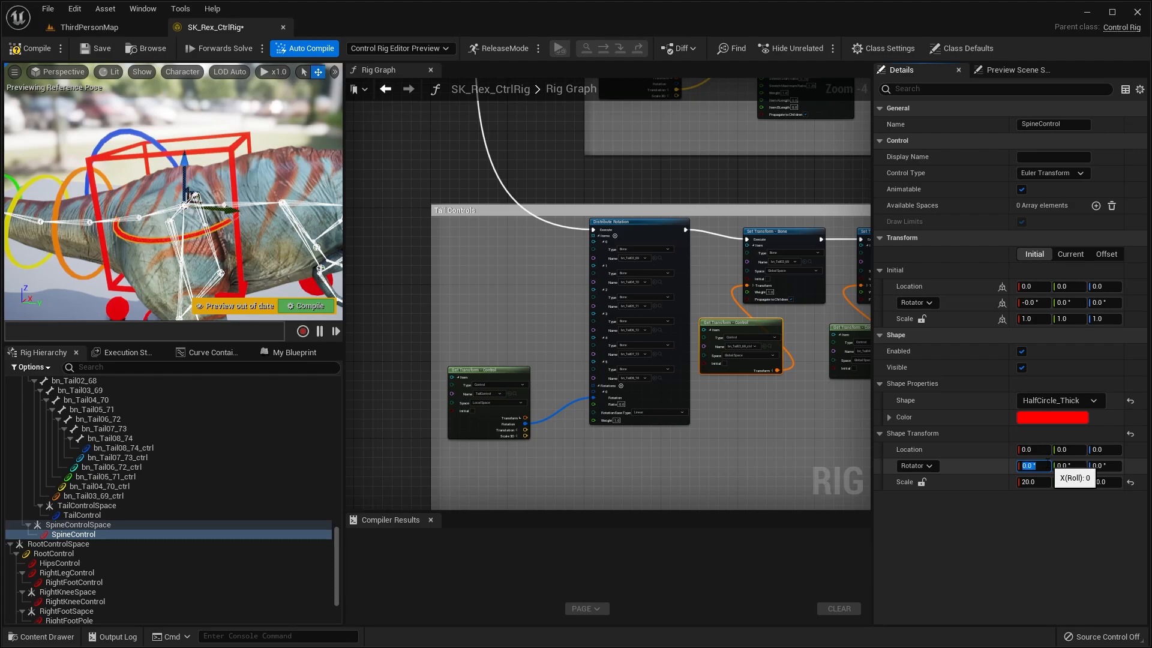
type("-90")
key("Return")
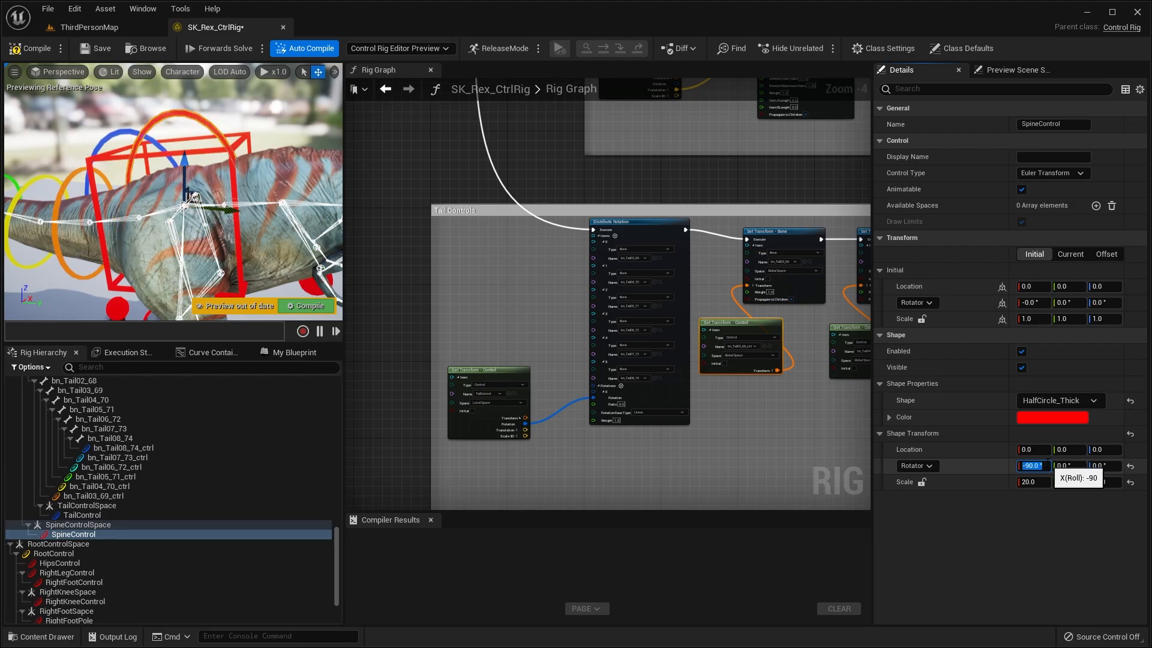
right_click_drag(252, 198, 242, 171)
left_click(31, 48)
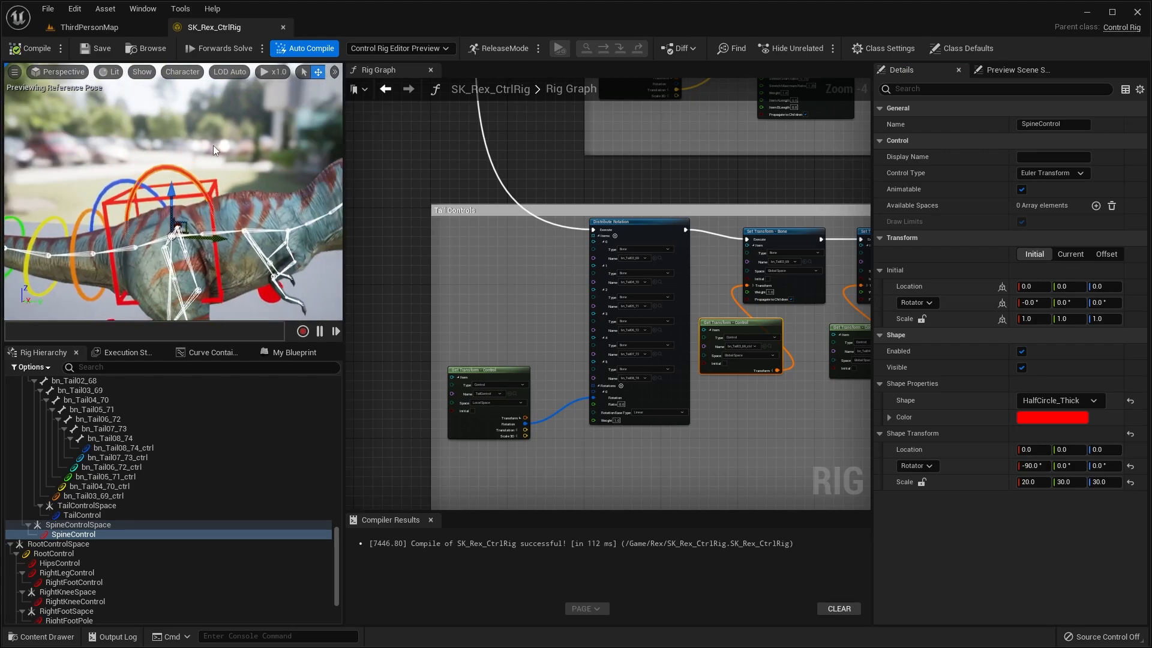
right_click_drag(305, 209, 313, 190)
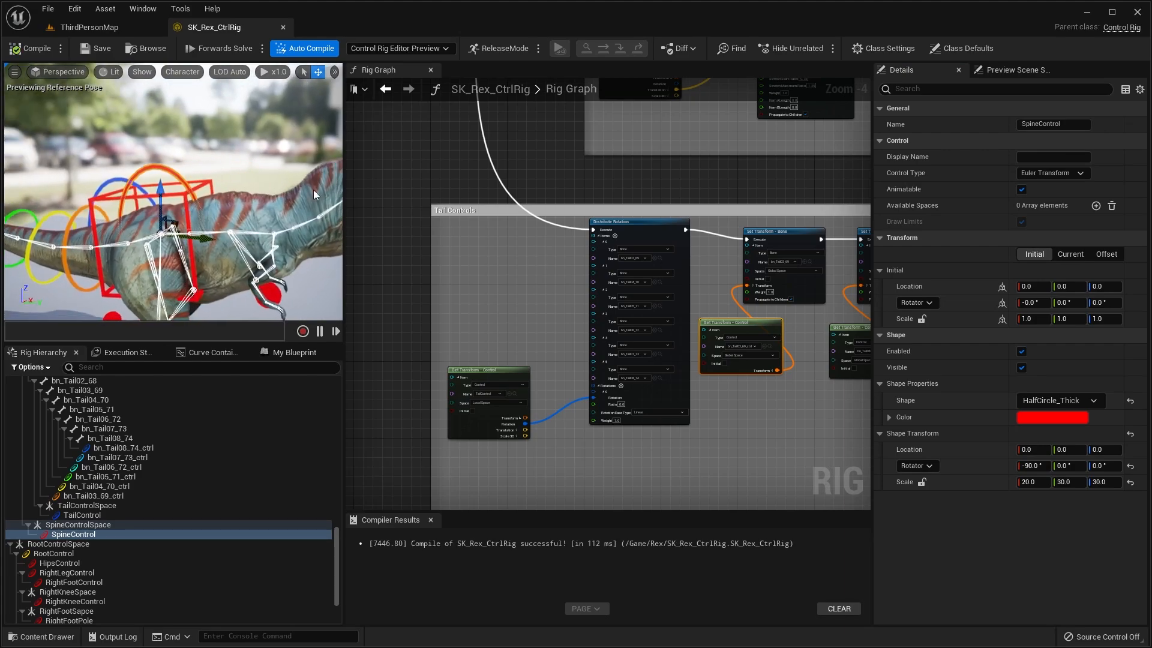
left_click(1050, 418)
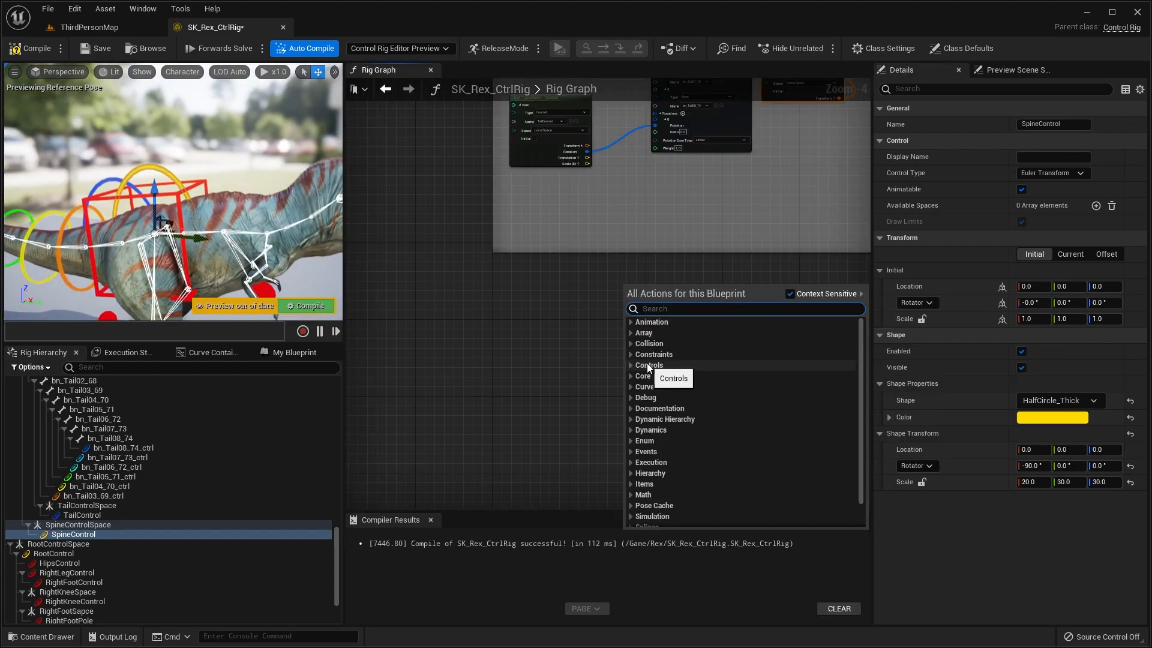
- Add a Distribute Rotation node below the Tail Controls group in the rig graph
type("dis")
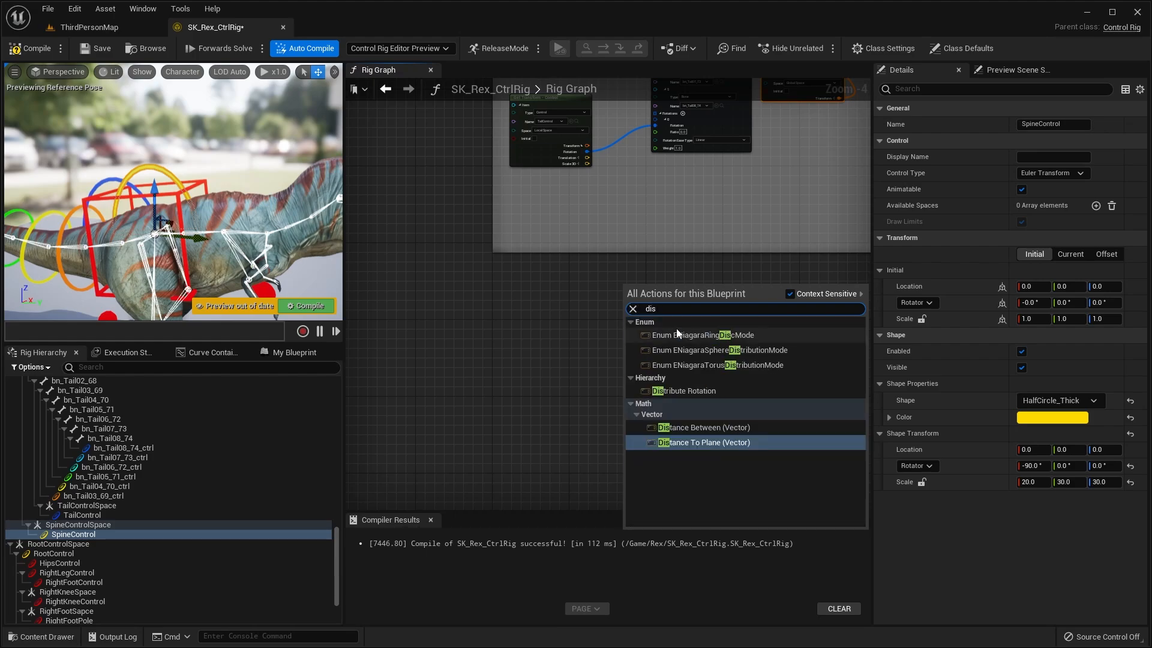
left_click(701, 391)
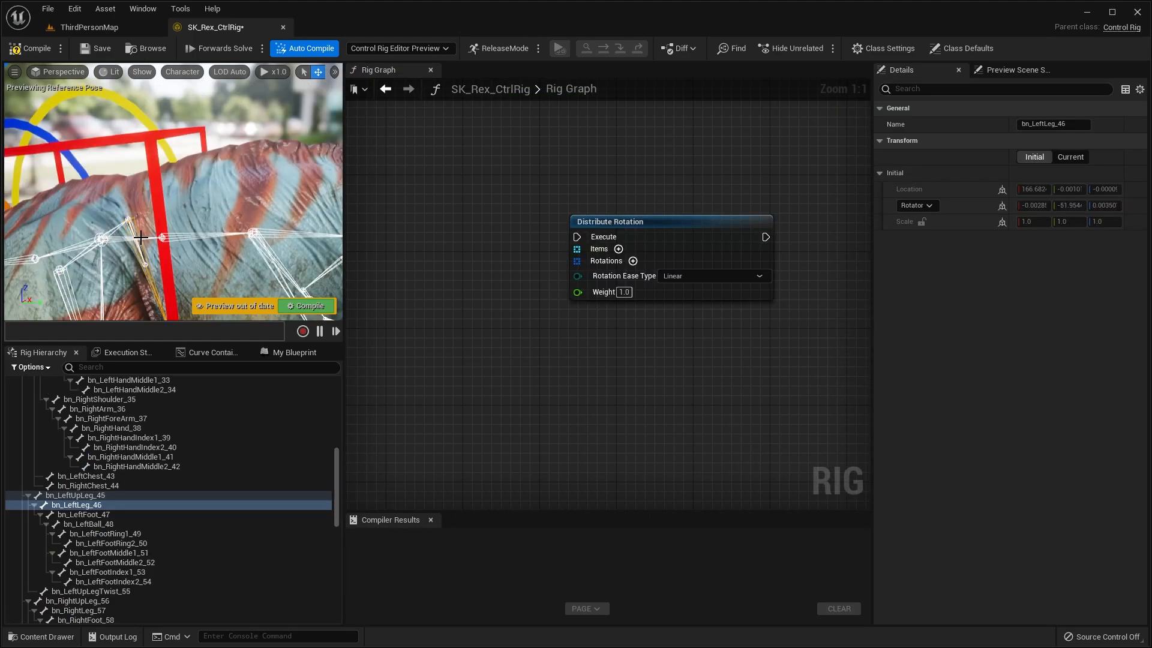
- Examine the bone chain from bn_Spine1_5 through the neck bones to bn_Head_10 in the viewport
left_click(129, 239)
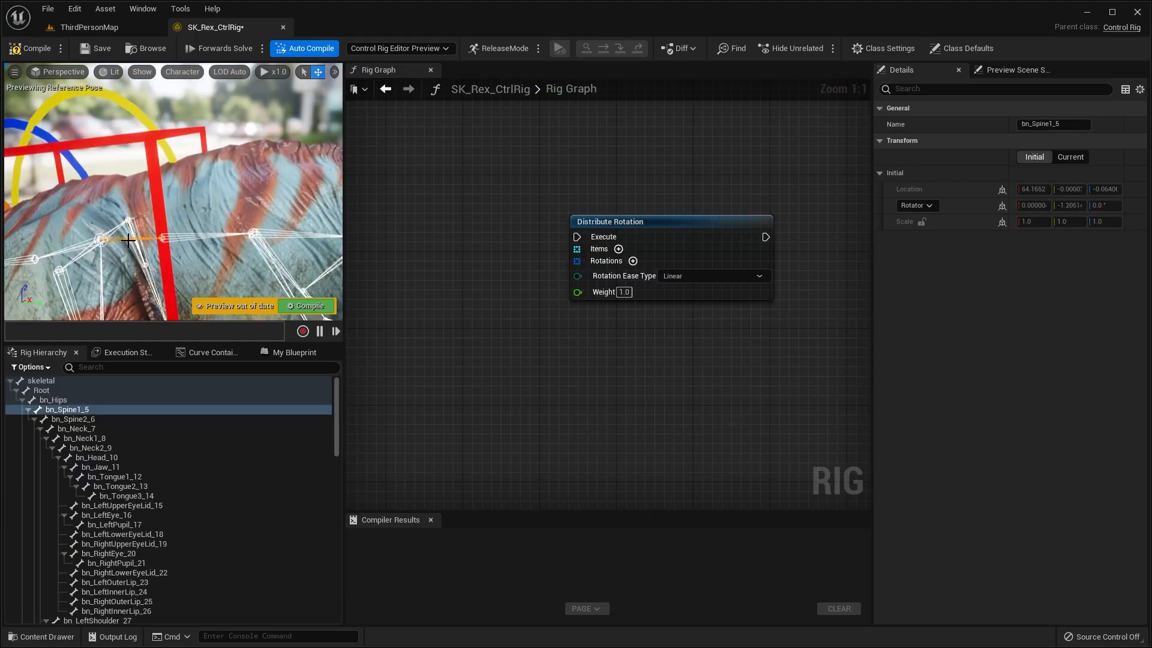
left_click(223, 238)
right_click_drag(236, 240, 306, 240)
left_click(237, 240)
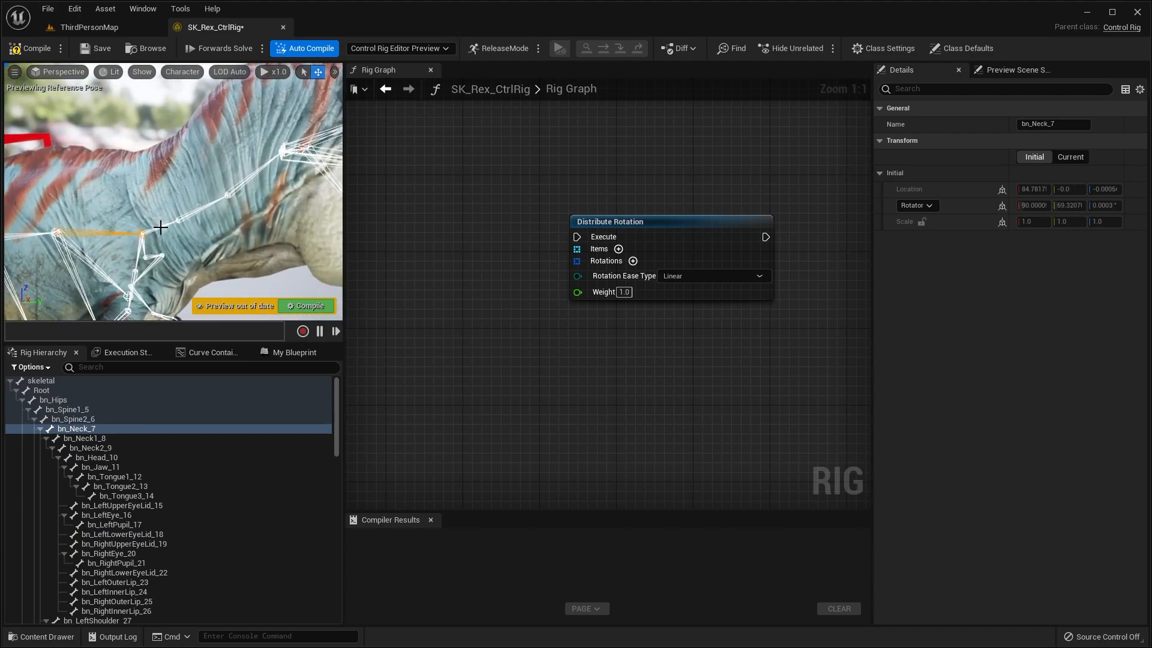
left_click(161, 228)
left_click(196, 213)
left_click(223, 198)
left_click(252, 178)
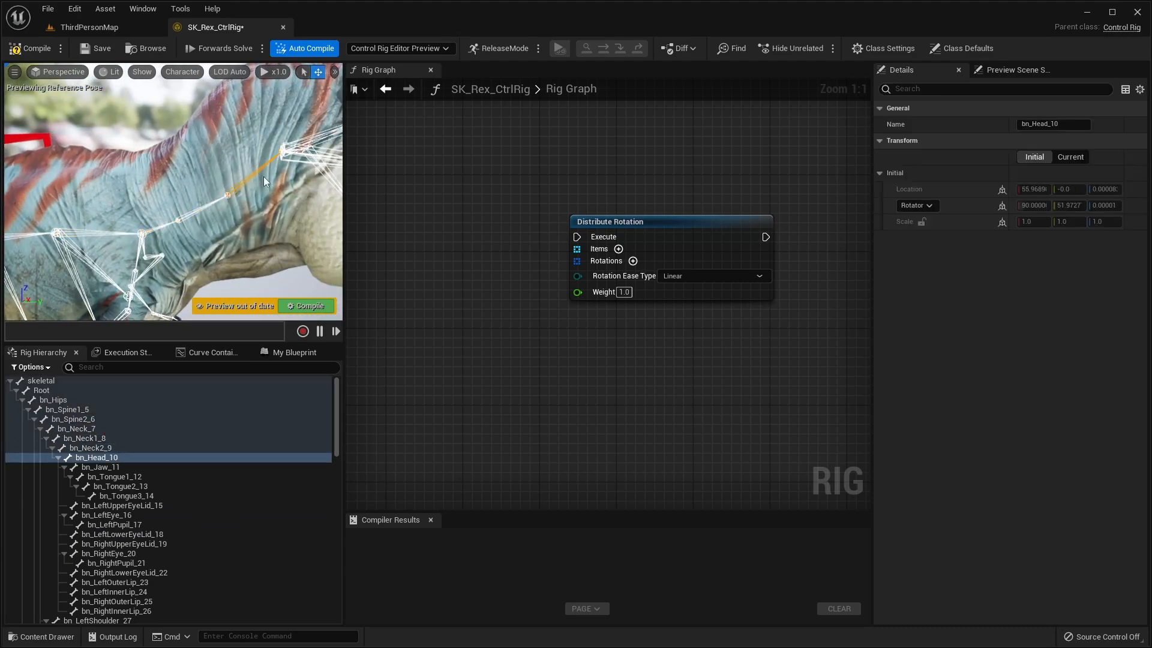
right_click_drag(264, 176, 228, 183)
- Add six items to the Items array of the new Distribute Rotation node
left_click(619, 249)
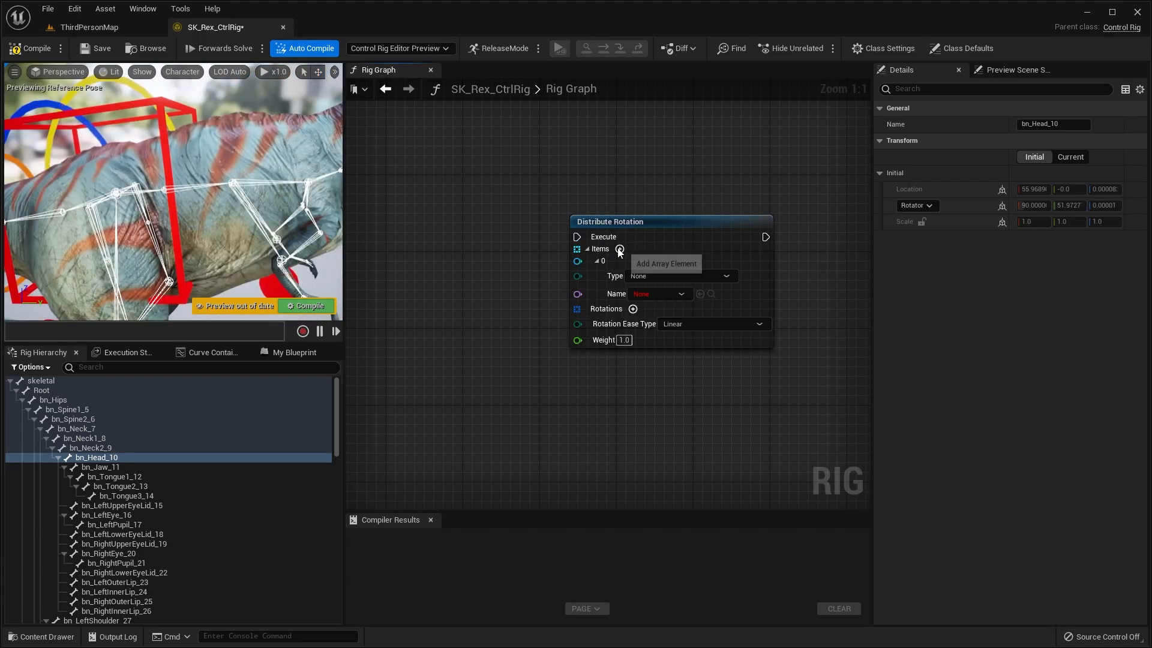
left_click(619, 249)
left_click(618, 249)
left_click(618, 249)
left_click(619, 249)
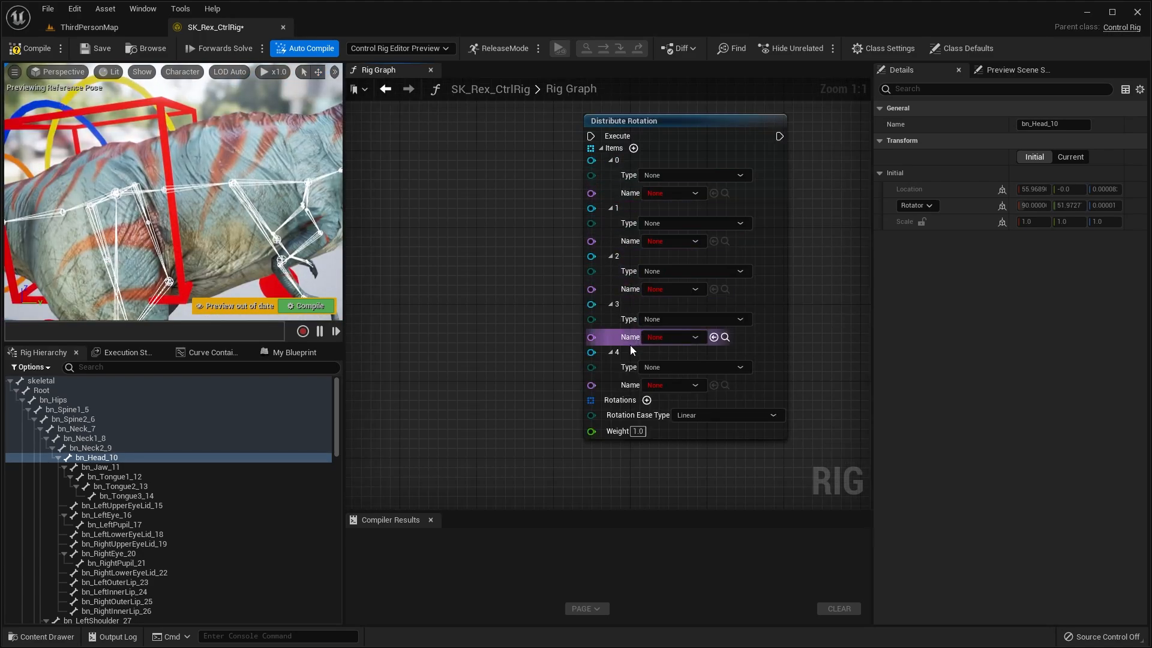
left_click(634, 148)
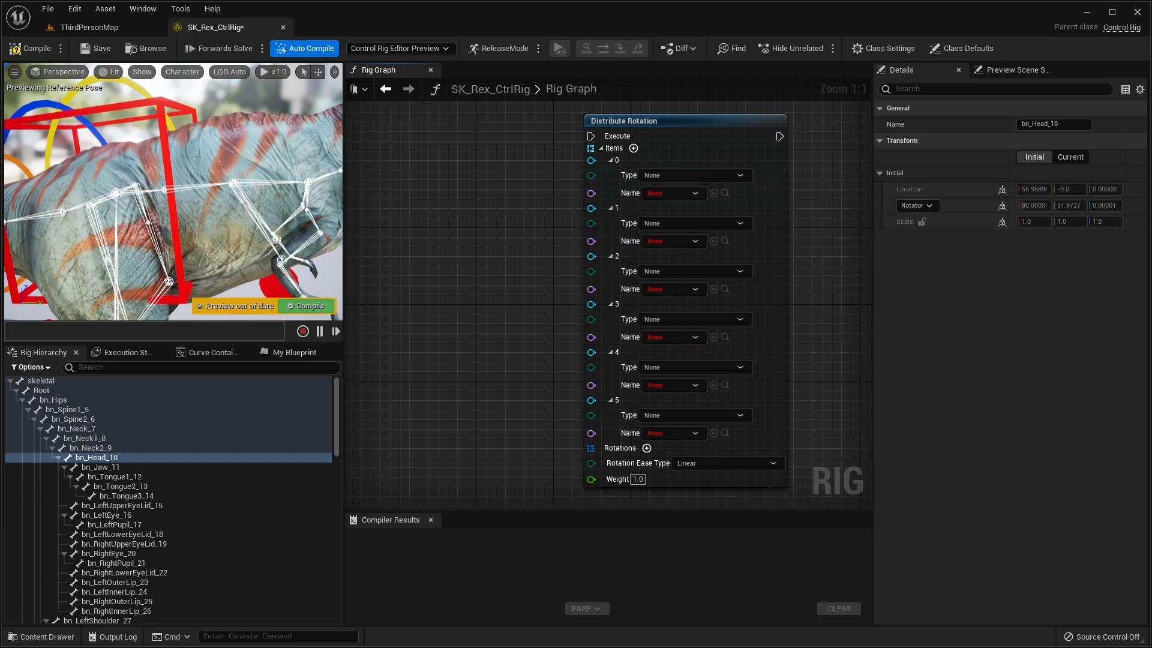
right_click_drag(536, 226, 552, 244)
- Check bn_Spine1_5 in the viewport and set the type of all six Distribute Rotation items to Bone
right_click_drag(204, 177, 180, 183)
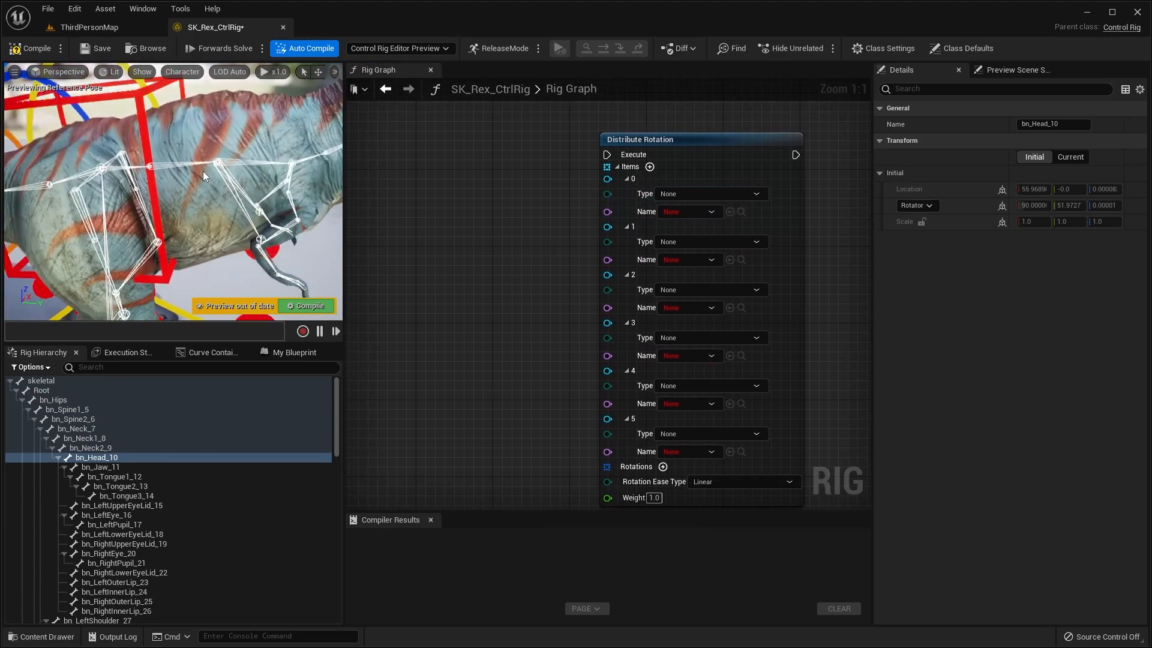
left_click(68, 410)
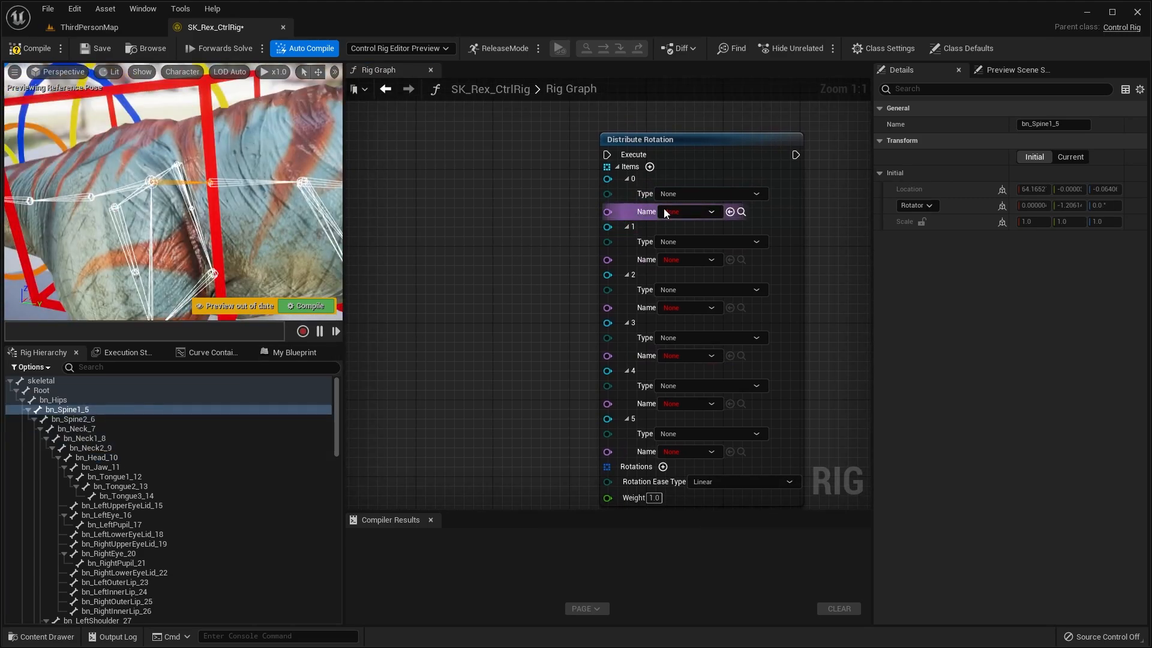
left_click(665, 212)
left_click(672, 195)
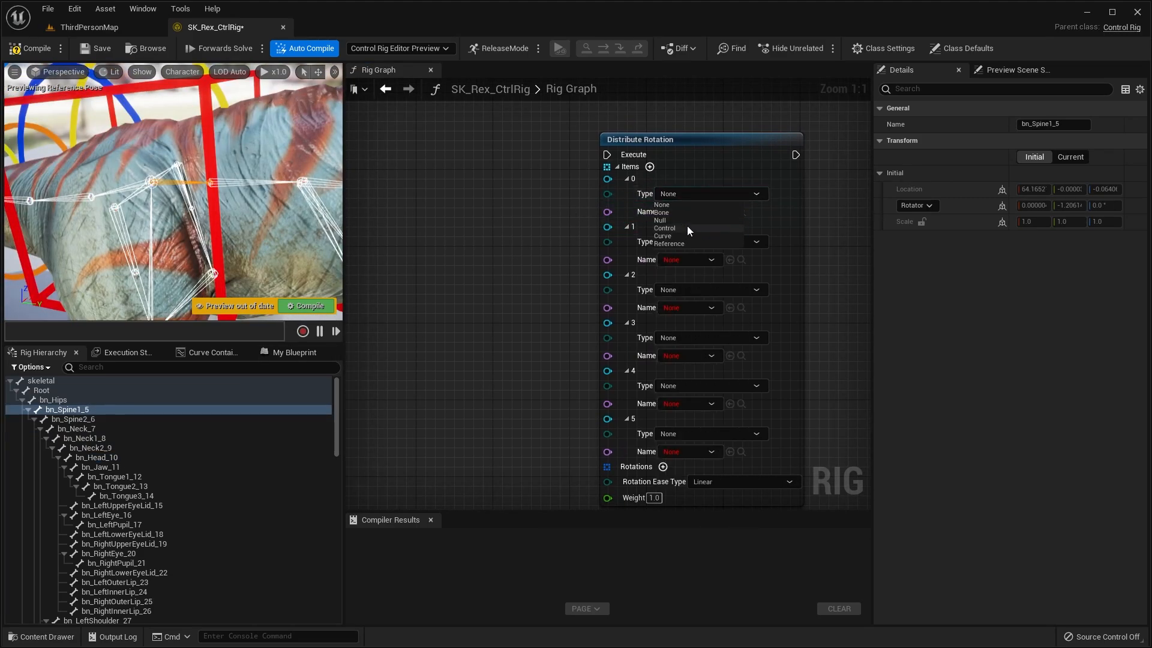
left_click(674, 218)
left_click(686, 241)
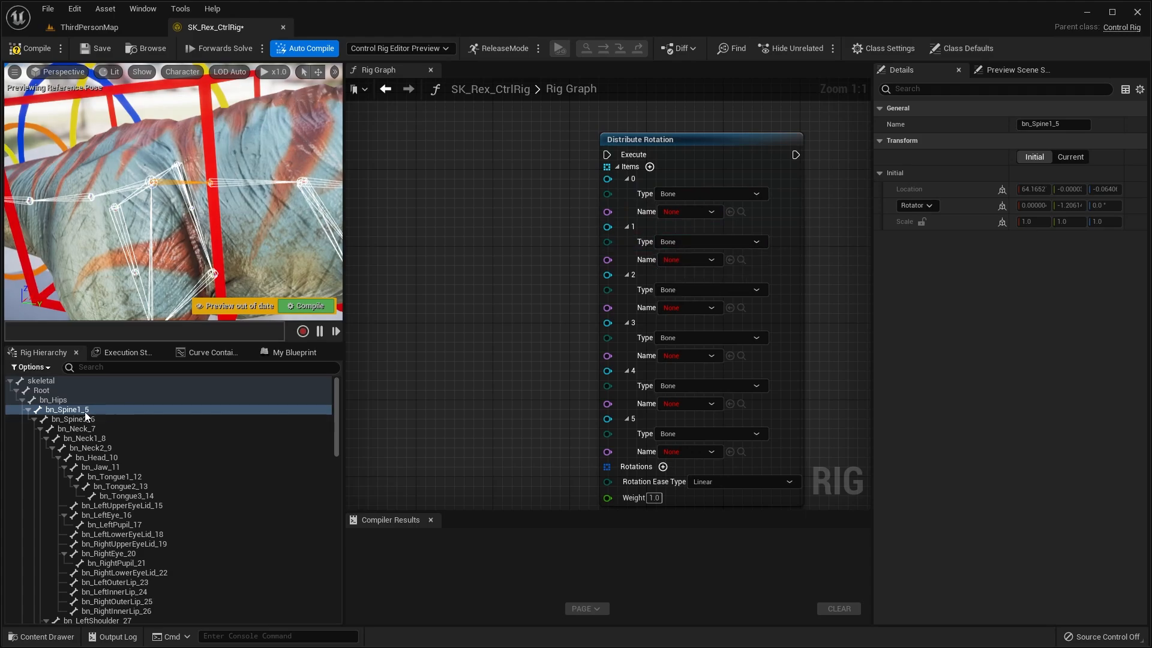
- Assign bn_Spine1_5 to item 0 and bn_Spine2_6 to item 1 of the Distribute Rotation node
left_click(703, 211)
type("spine")
left_click(693, 232)
left_click(697, 263)
type("spine")
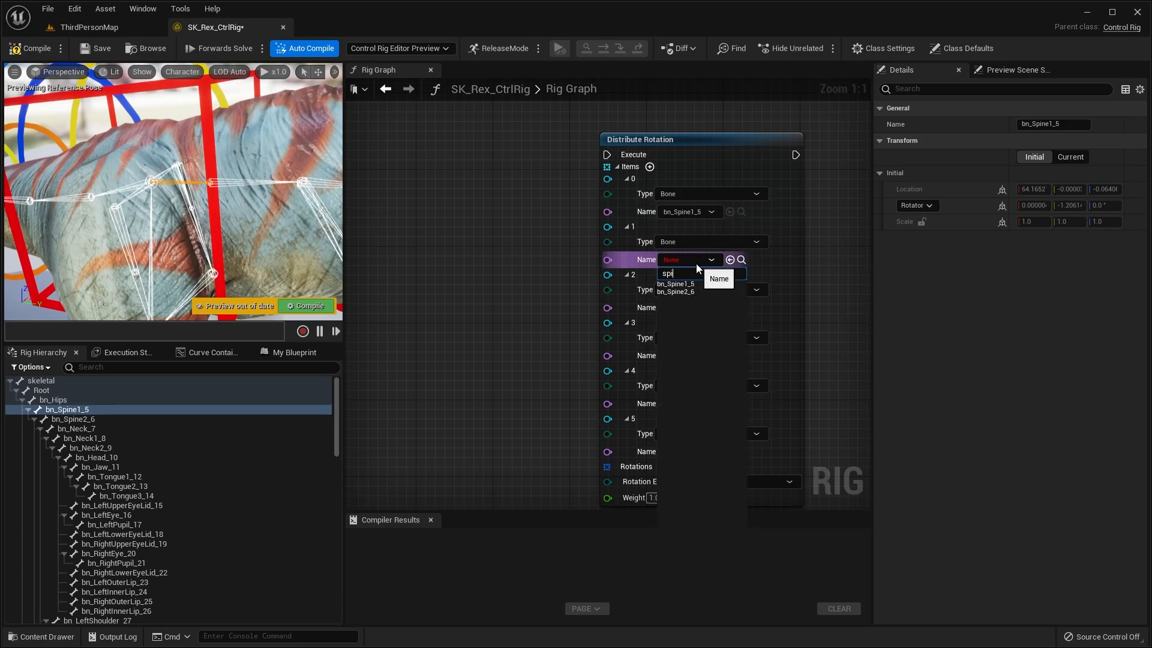
left_click(689, 292)
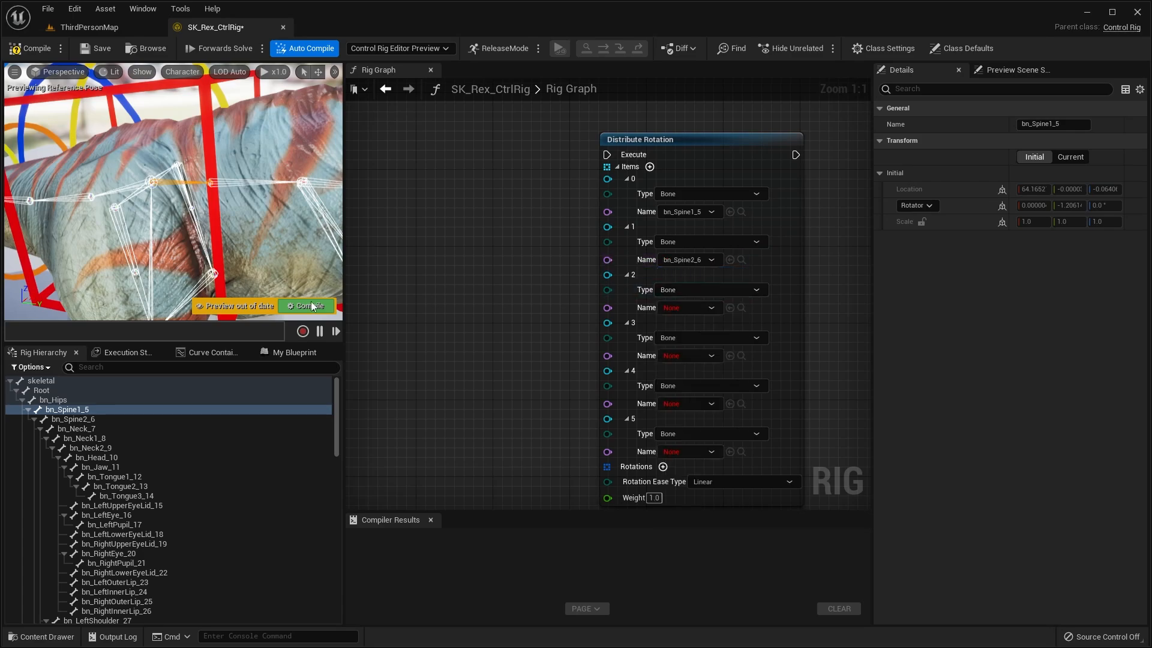
- Assign bn_Neck_7 to item 2 of the Distribute Rotation node after checking the bone in the viewport
left_click(98, 429)
right_click_drag(174, 210, 222, 210)
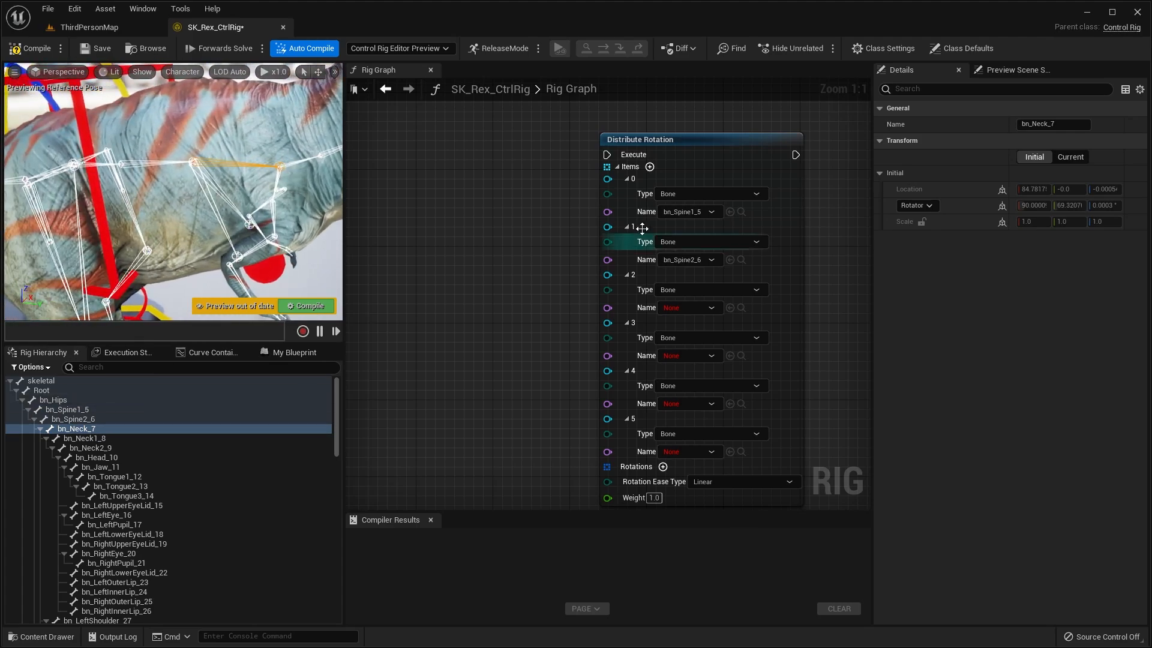
left_click(678, 312)
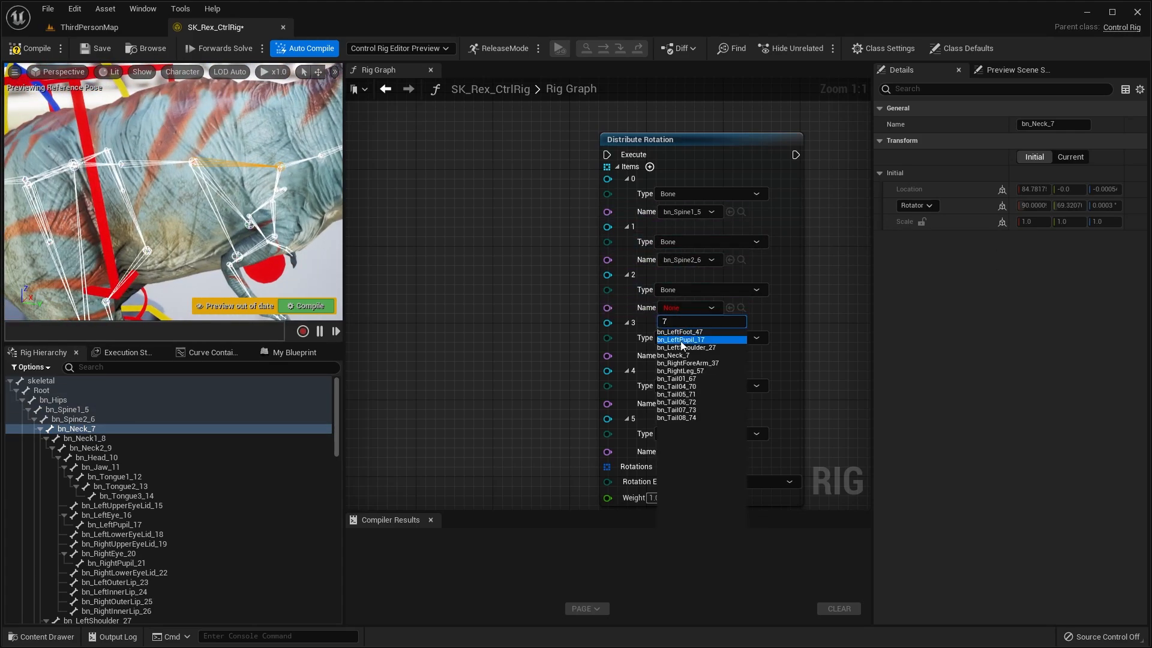
left_click(699, 349)
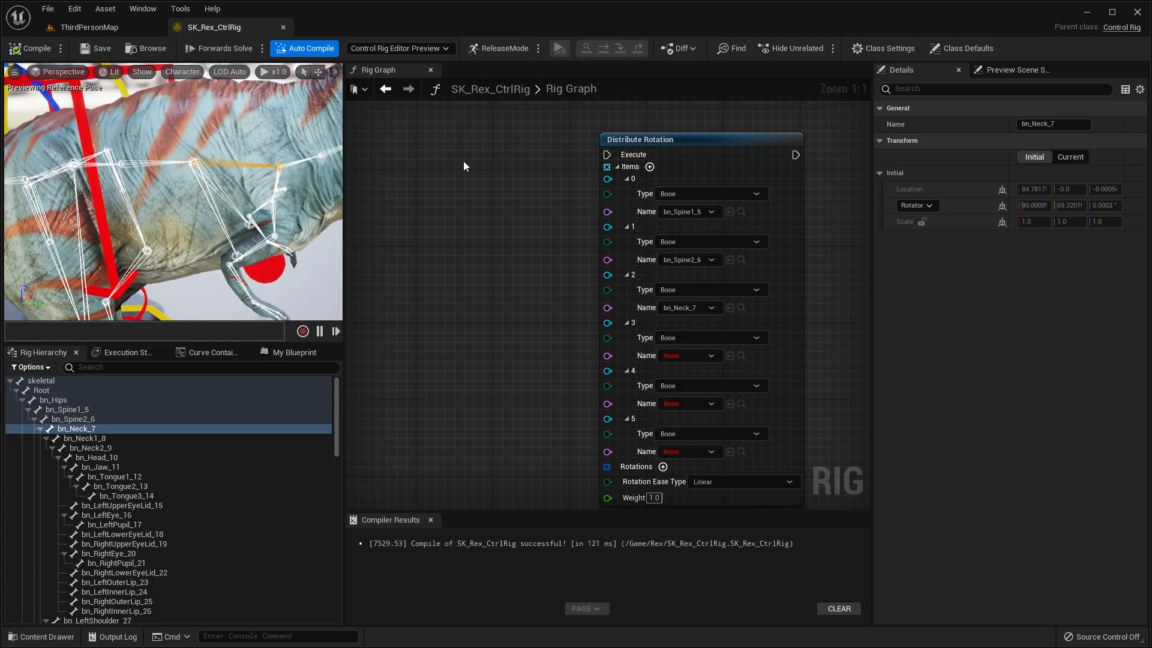
- Identify the next neck bone in the viewport and assign bn_Neck1_8 to item 3 of the Distribute Rotation node
left_click(294, 161)
right_click_drag(294, 161, 288, 223)
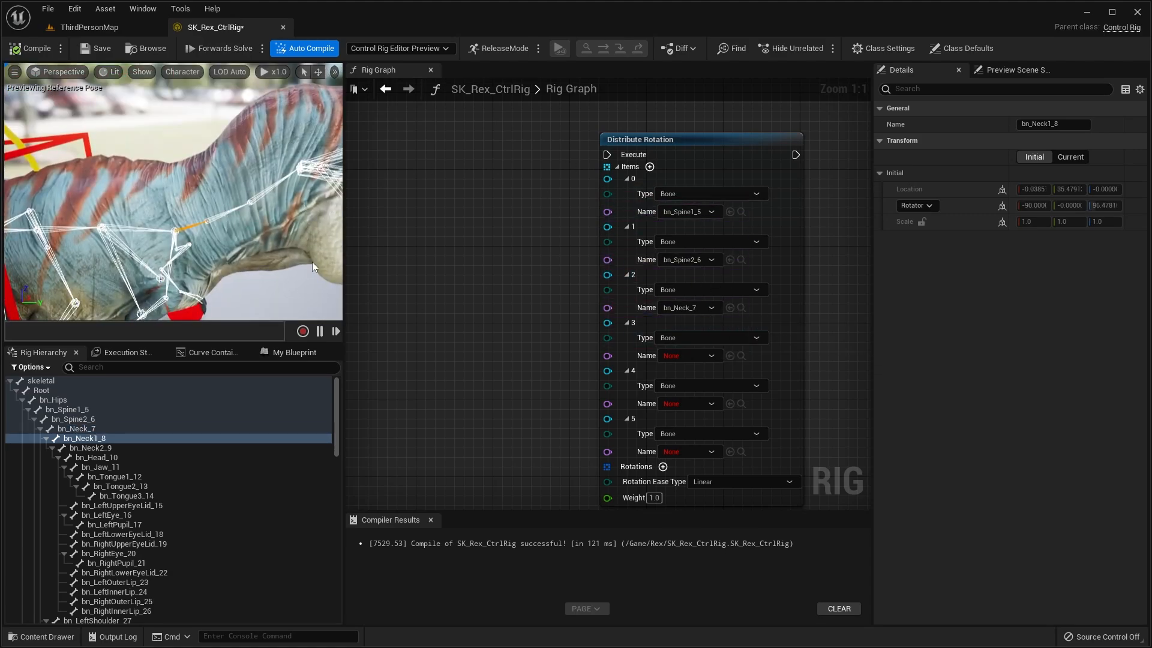
left_click(689, 356)
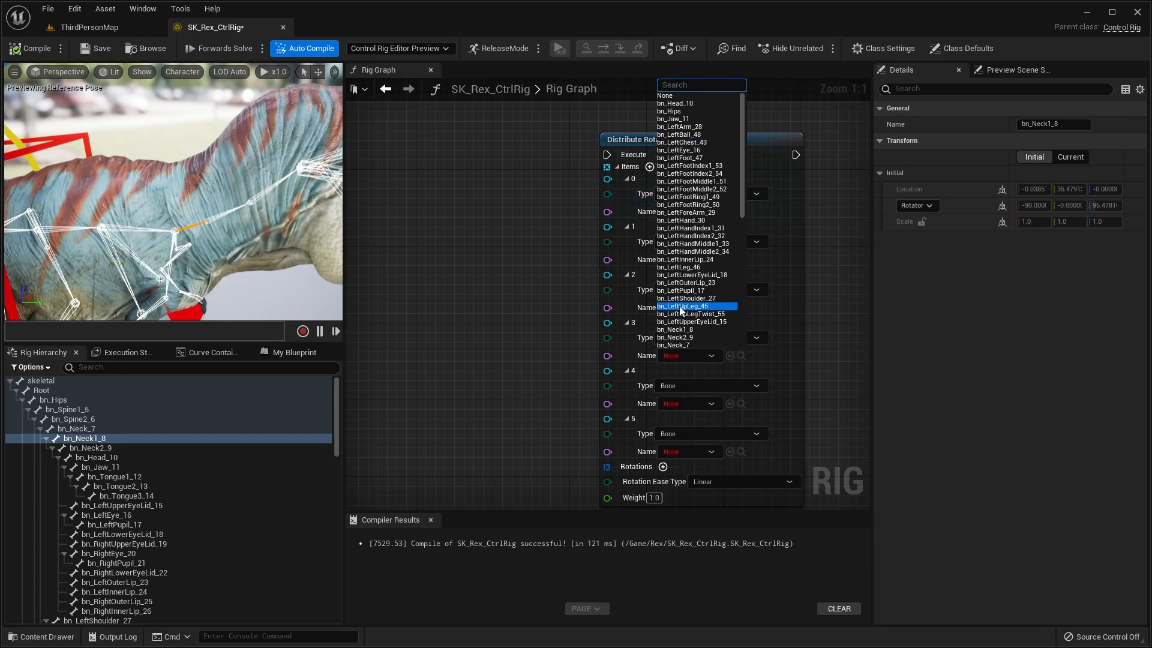
type("1")
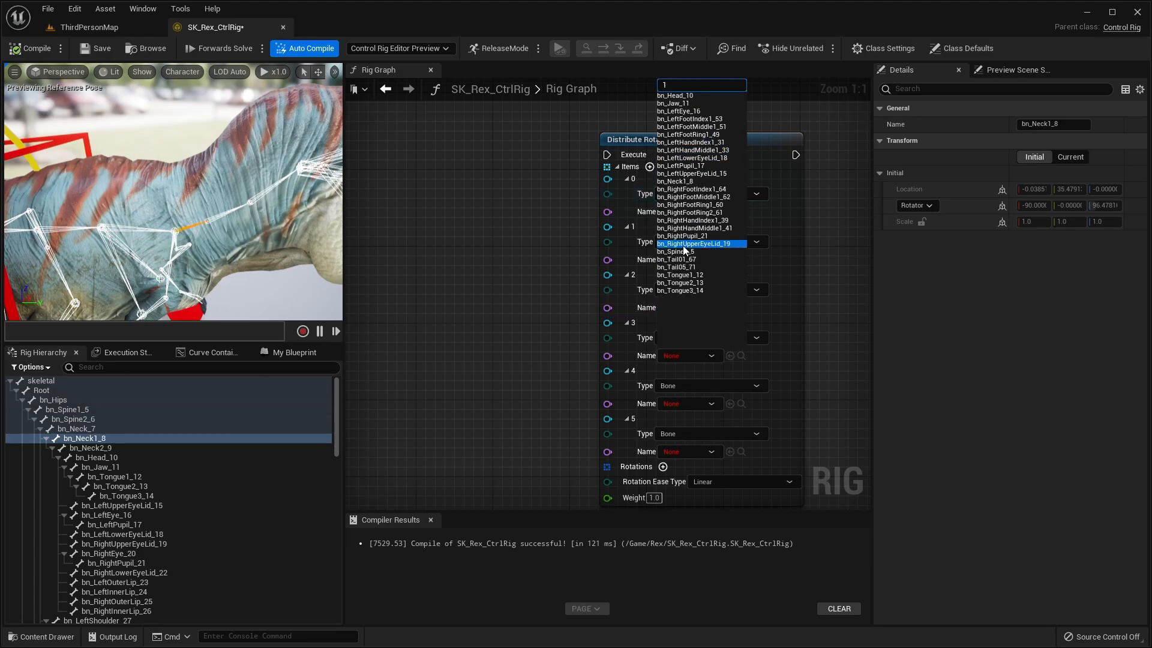
type("_8")
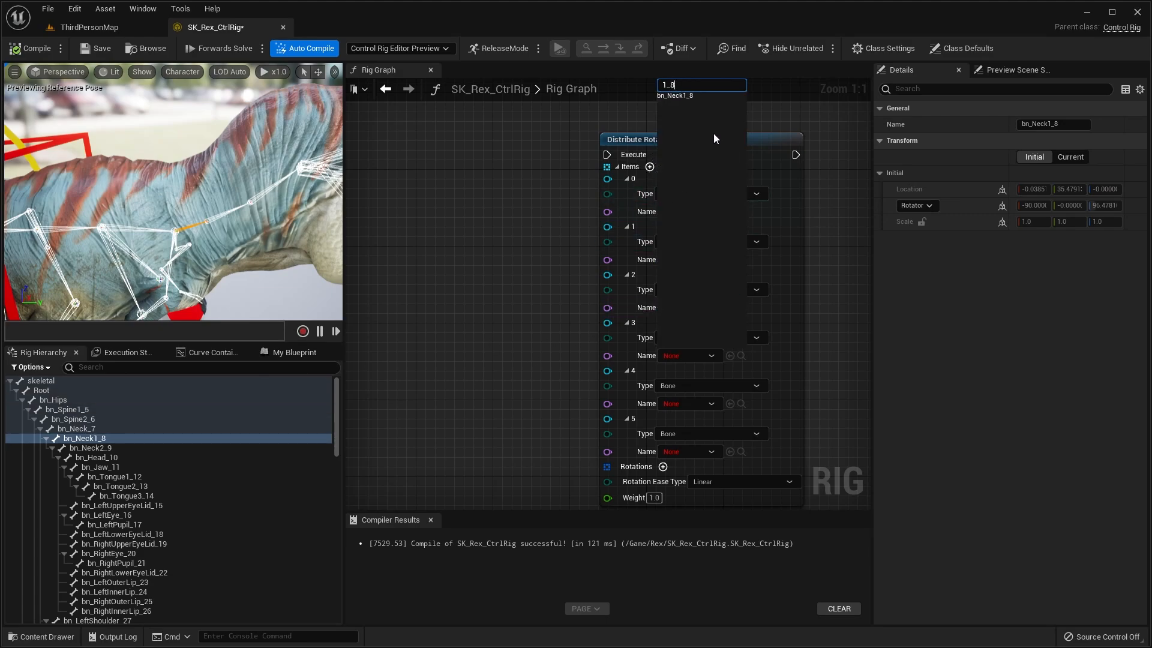
left_click(689, 96)
- Check the following neck bone in the viewport and assign bn_Neck2_9 to item 4 of the Distribute Rotation node
left_click(223, 213)
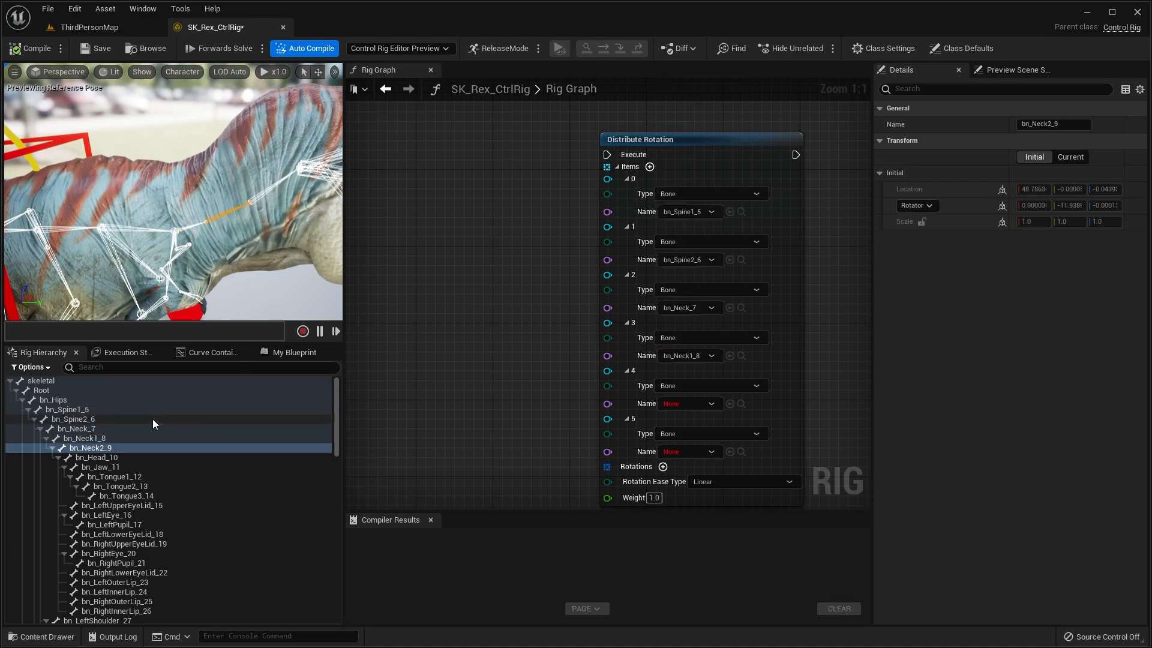
left_click(677, 407)
type("2_")
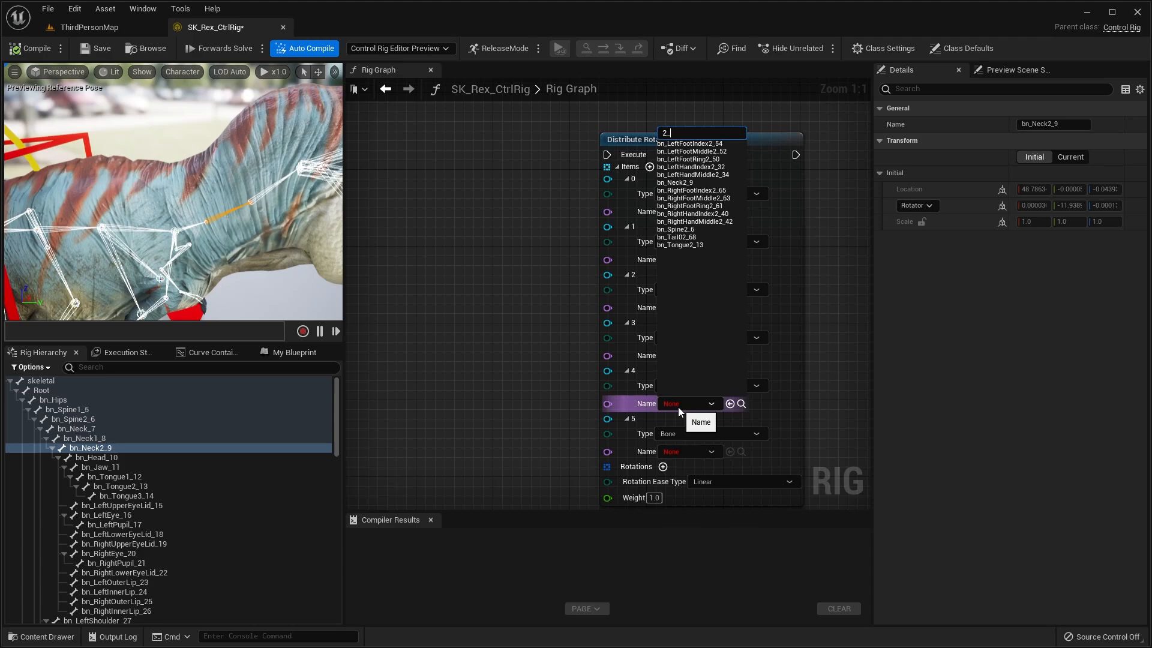
type("9")
left_click(686, 143)
- Assign bn_Head_10 to item 5 of the Distribute Rotation node and save the control rig
left_click(263, 190)
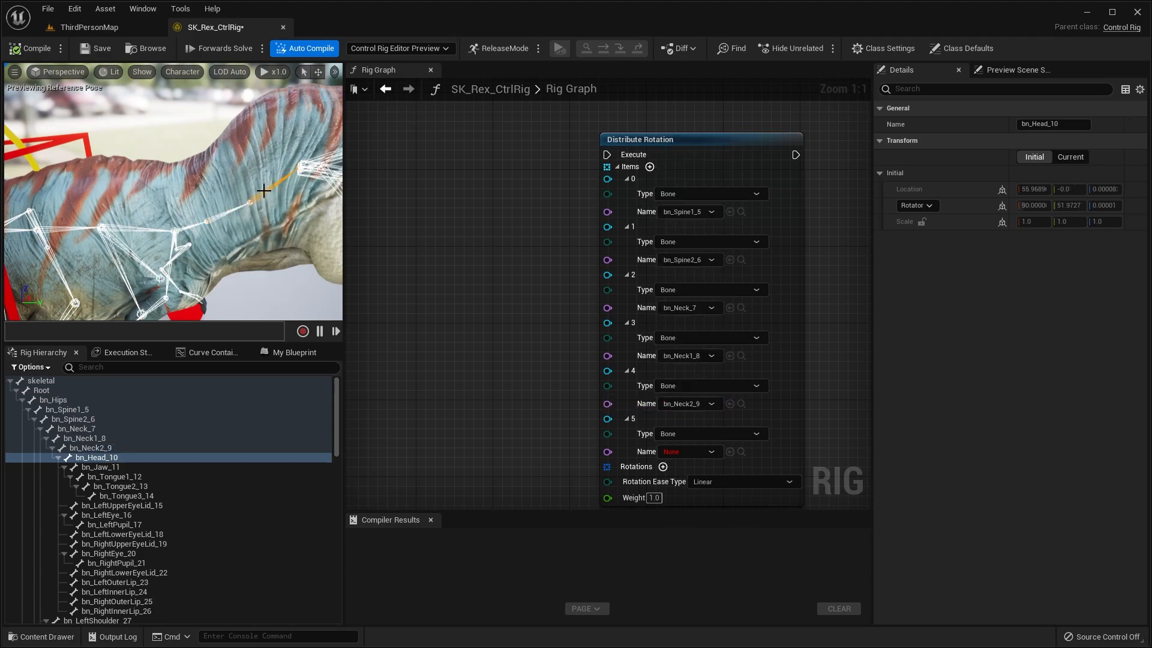
left_click(682, 453)
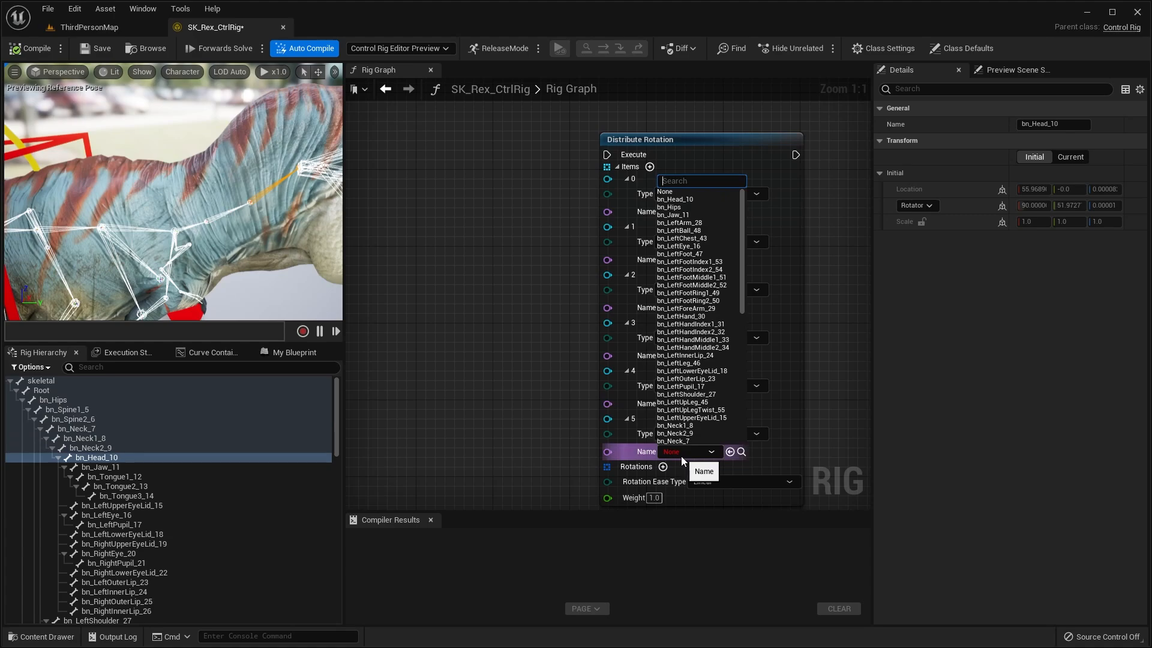
type("10")
left_click(690, 192)
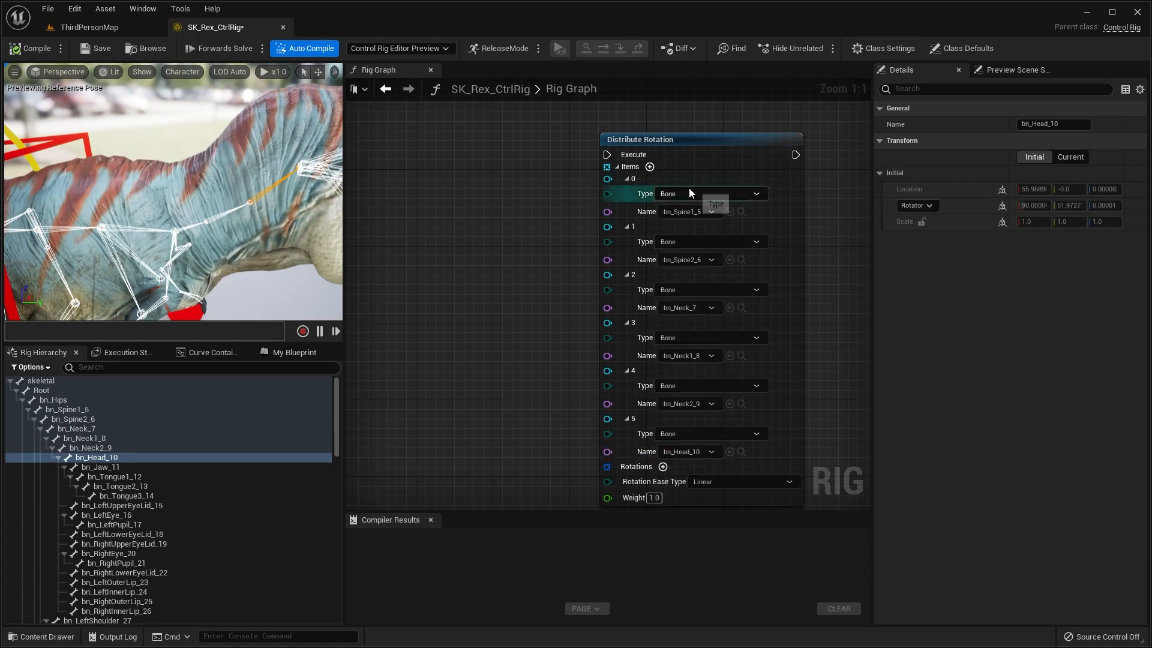
left_click(93, 53)
- Add one entry to the Rotations array of the Distribute Rotation node
right_click_drag(476, 228, 512, 199)
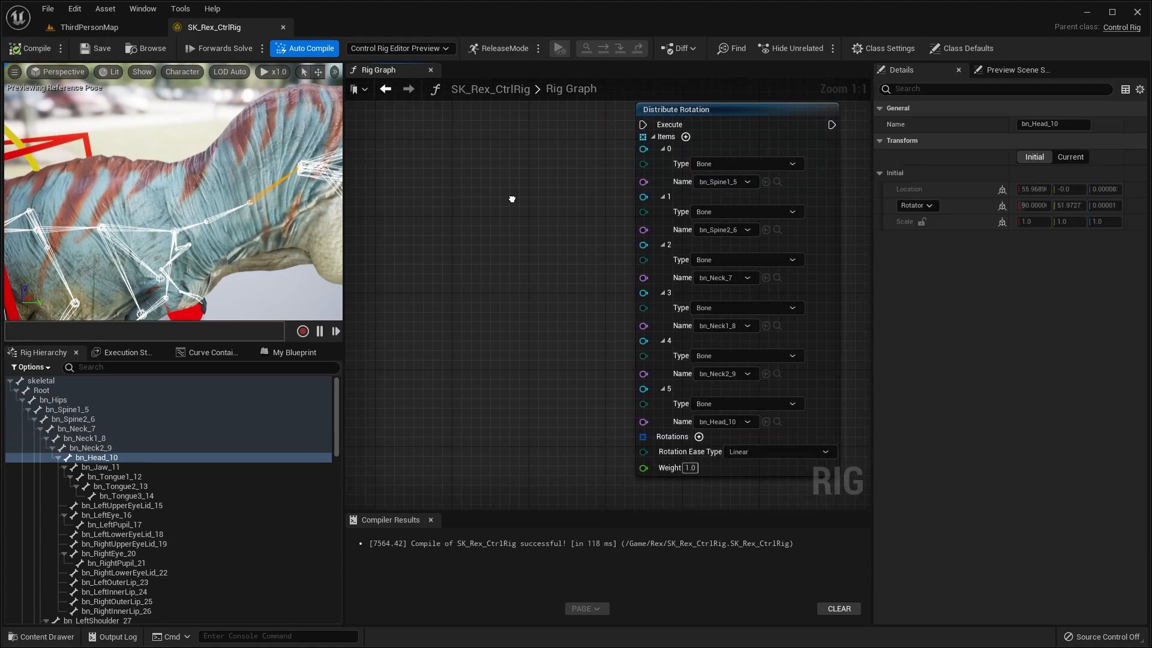
left_click(698, 437)
right_click_drag(699, 440, 685, 404)
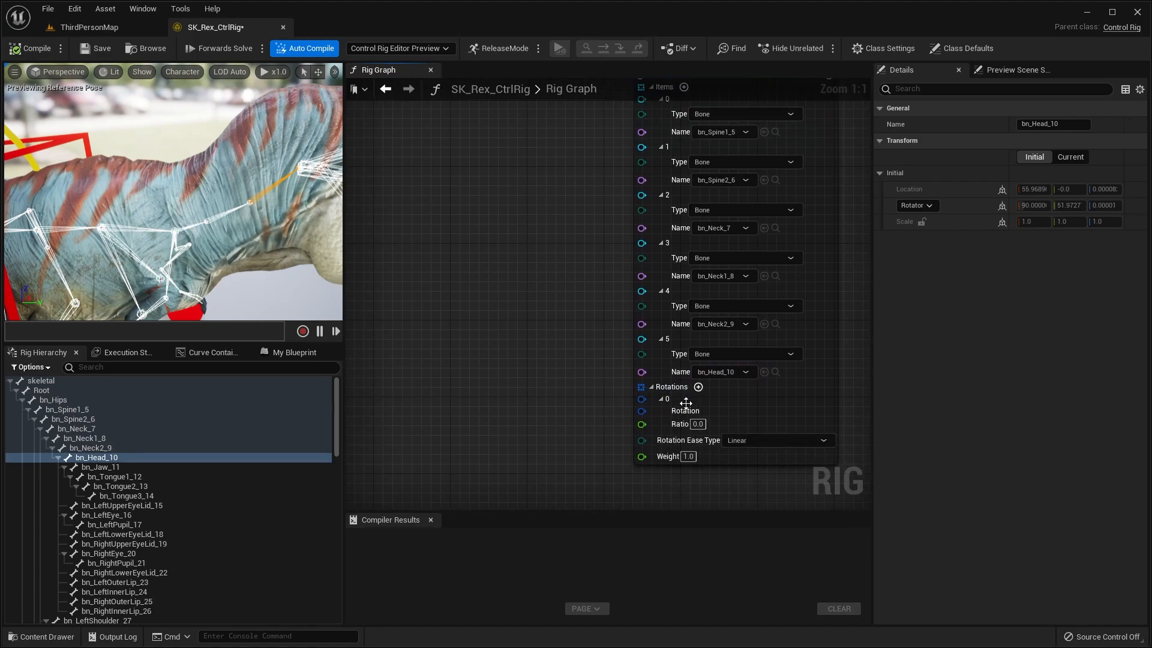
scroll(564, 246, "down", 2)
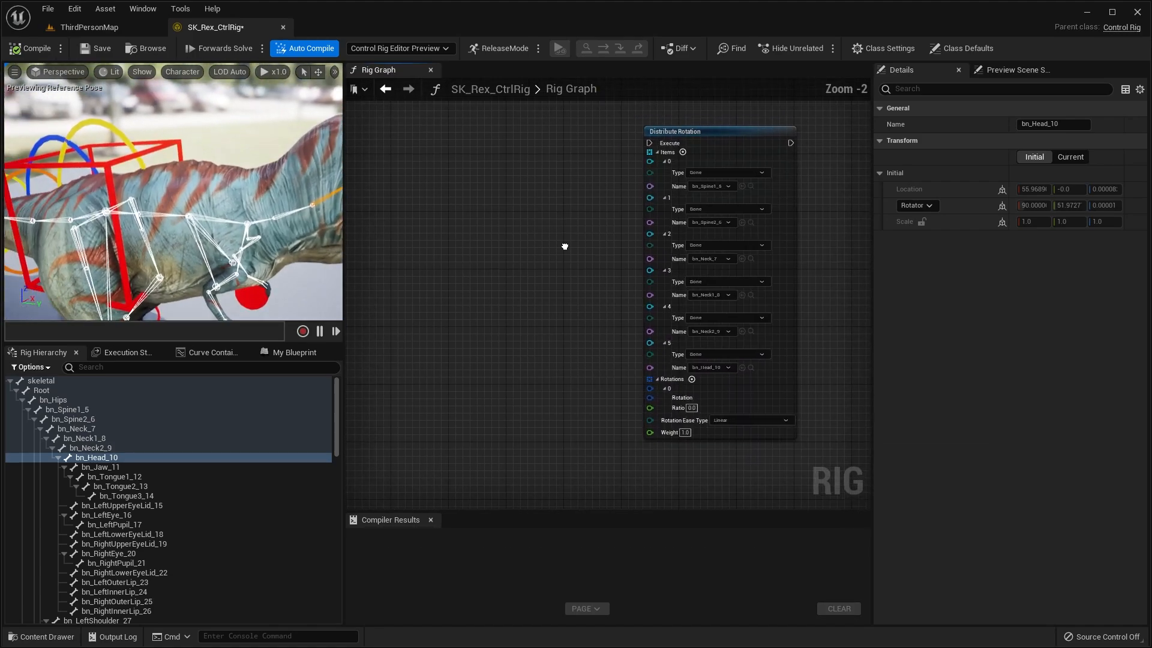
- Select the yellow SpineControl and add a Get Control node for it to the rig graph
left_click(125, 137)
key("w")
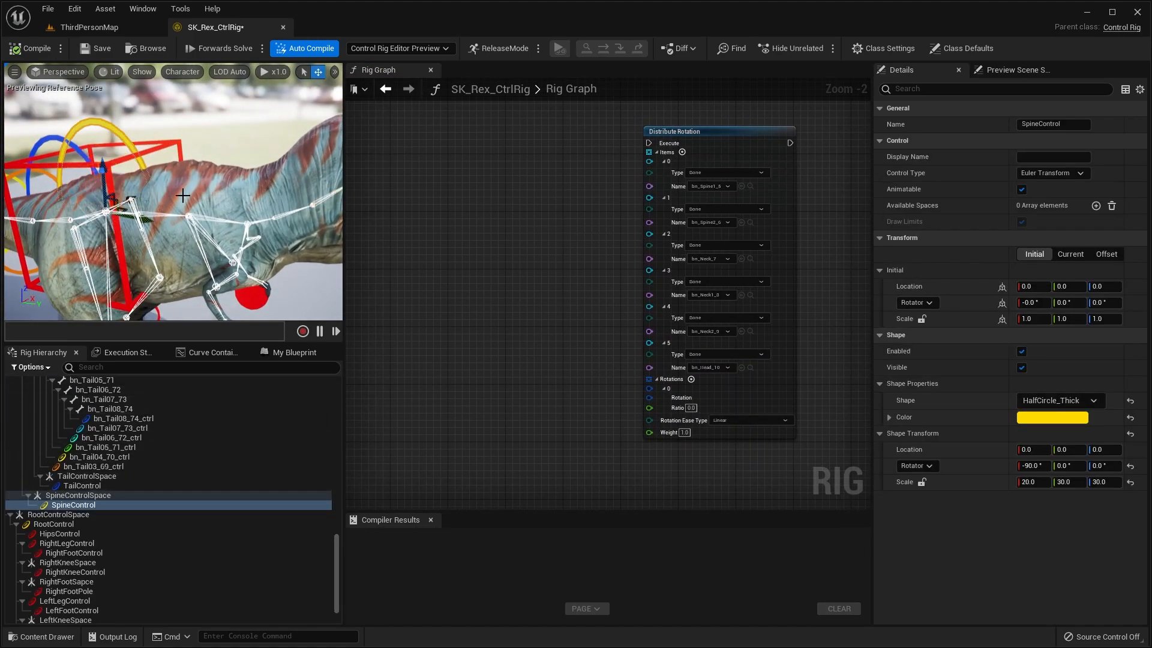
right_click_drag(249, 246, 276, 243)
left_click_drag(242, 478, 461, 354)
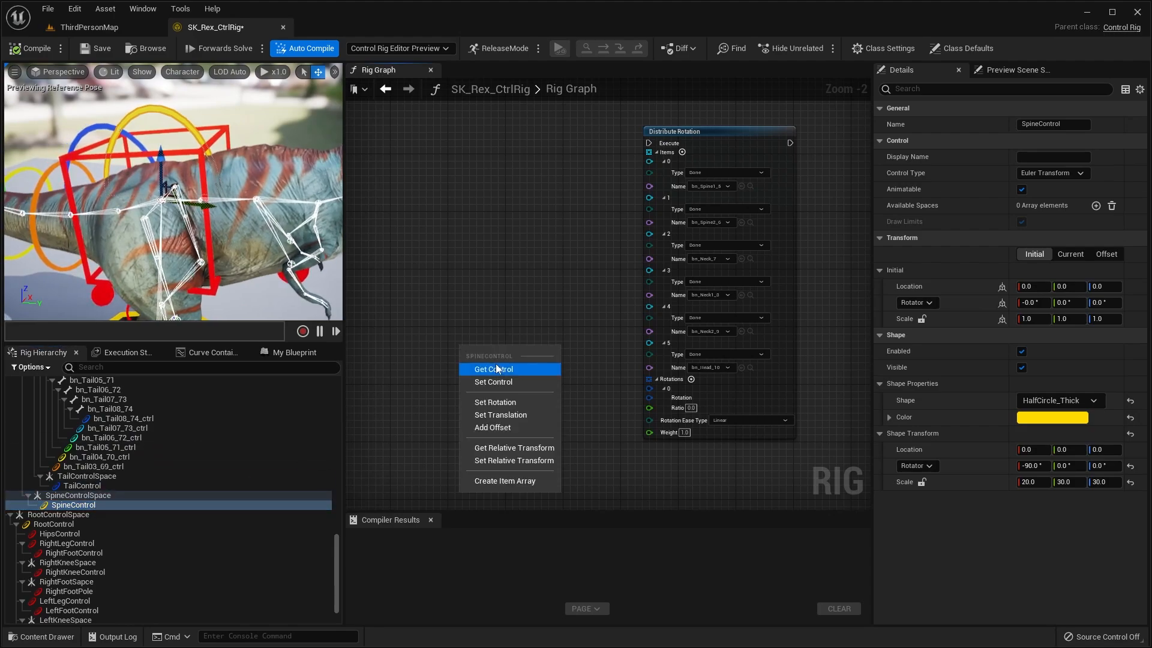
left_click(514, 369)
- Expand the SpineControl node's Transform output and connect its Rotation to the Rotation of Rotations entry 0
scroll(513, 419, "up", 2)
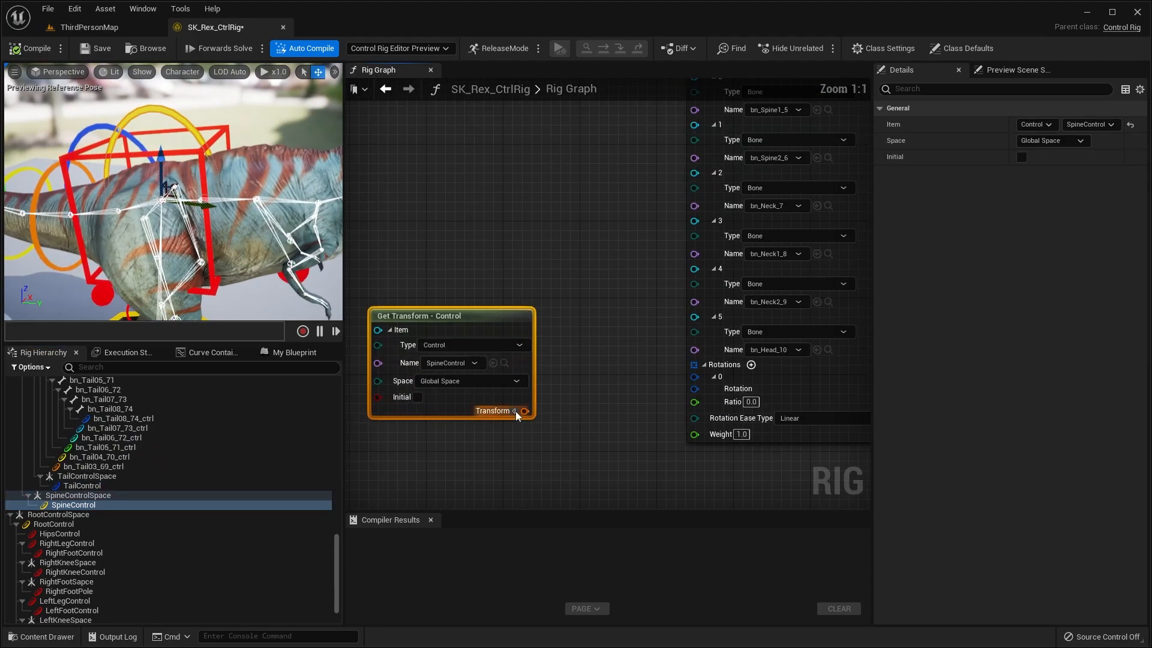
left_click(514, 412)
right_click_drag(509, 413, 526, 367)
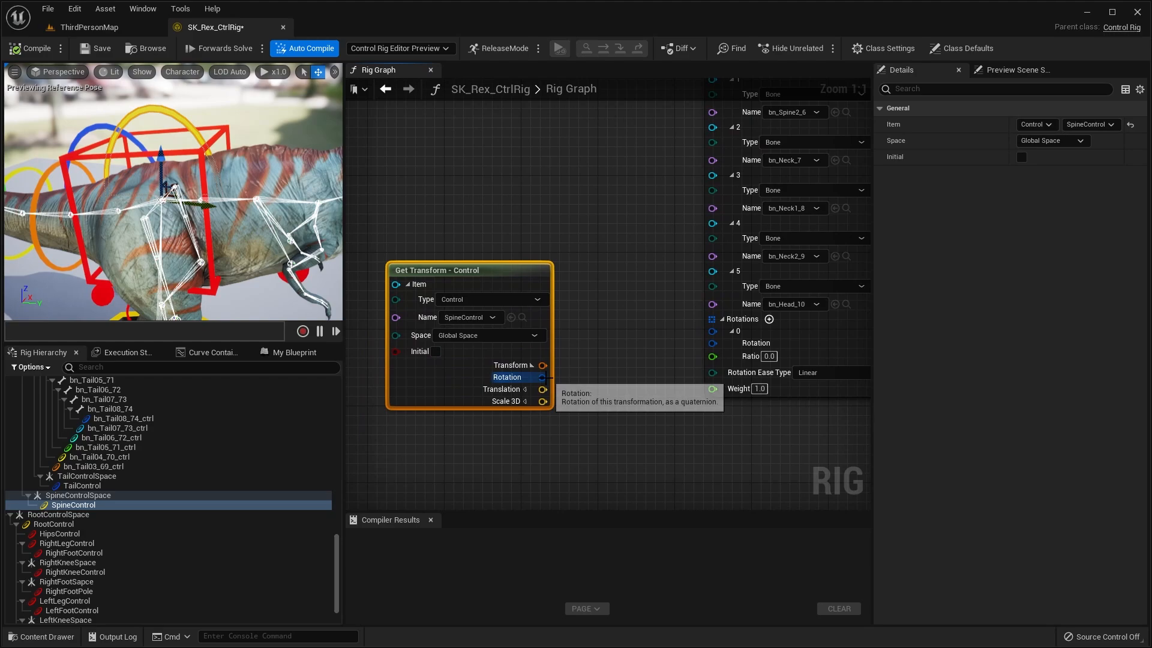
left_click_drag(543, 377, 712, 343)
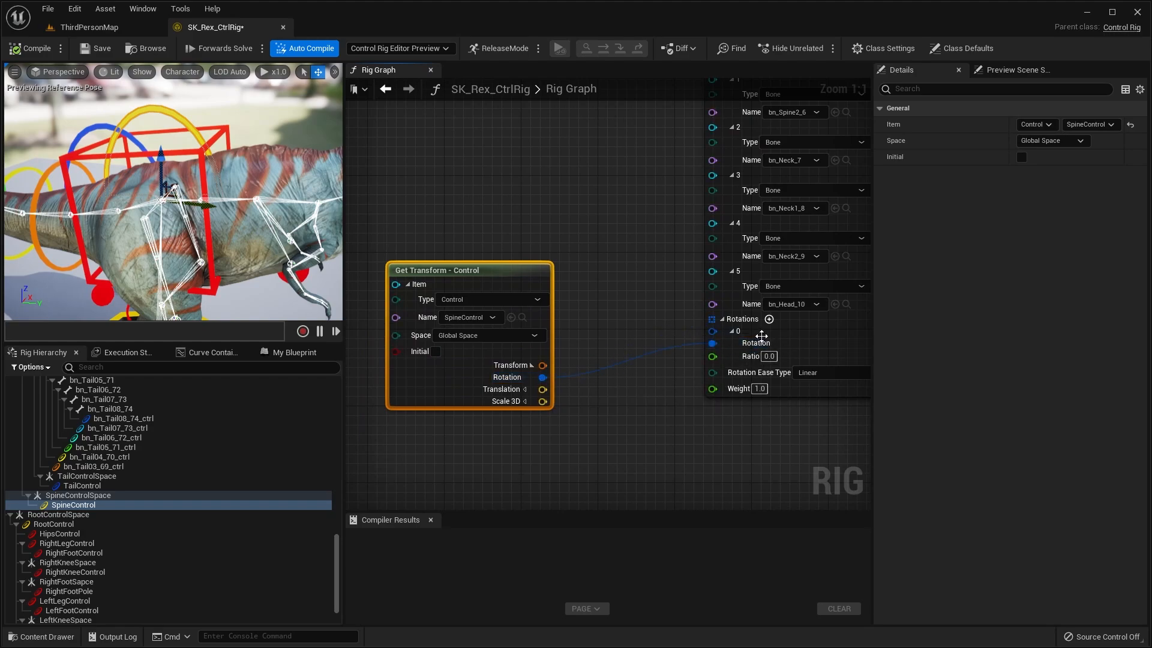
- Connect output D of the Sequence node to the Execute input of the Distribute Rotation node and save the rig
scroll(674, 309, "down", 5)
scroll(639, 403, "down", 1)
right_click_drag(580, 259, 685, 501)
right_click_drag(607, 127, 629, 477)
scroll(671, 319, "up", 3)
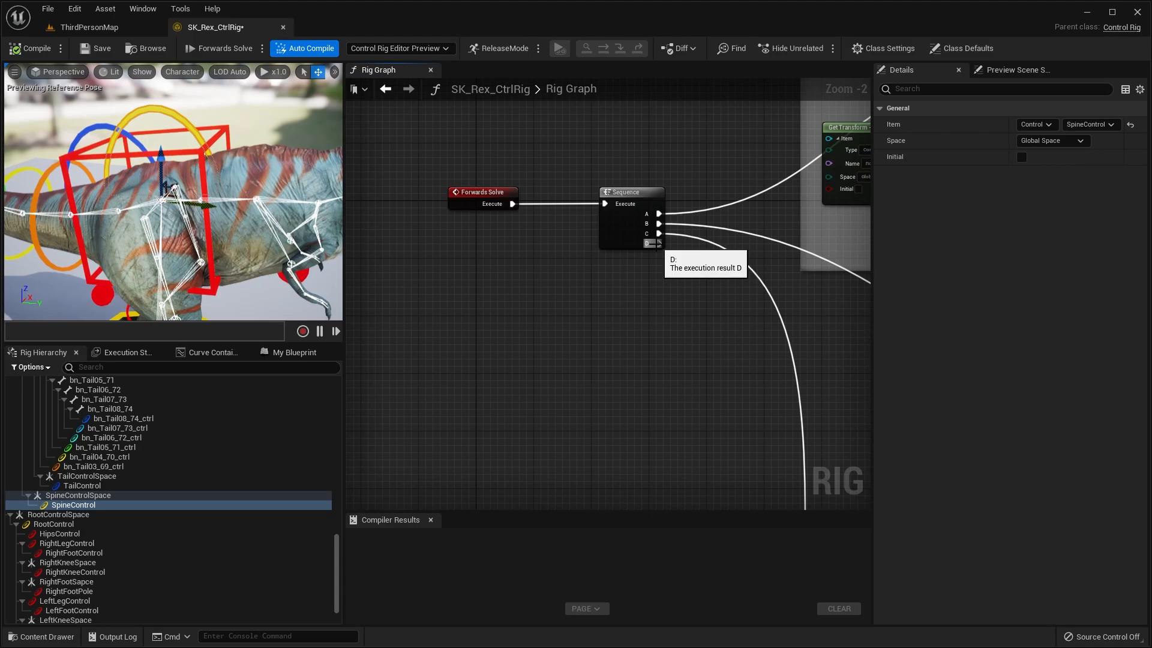
left_click_drag(653, 244, 711, 257)
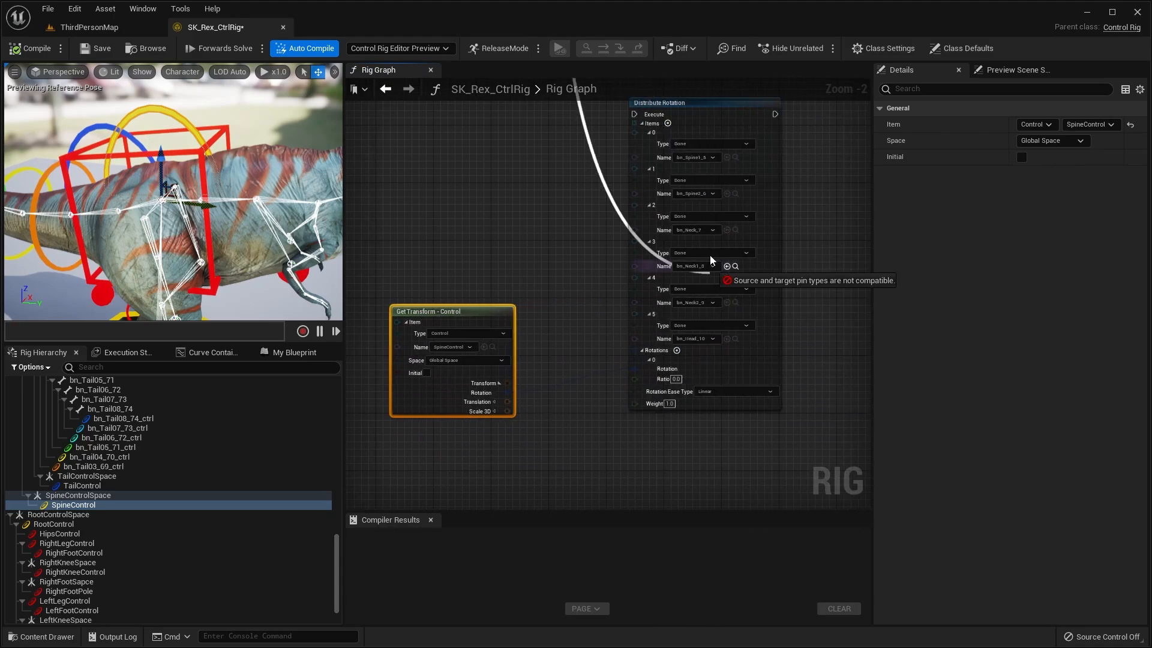
left_click_drag(646, 125, 640, 115)
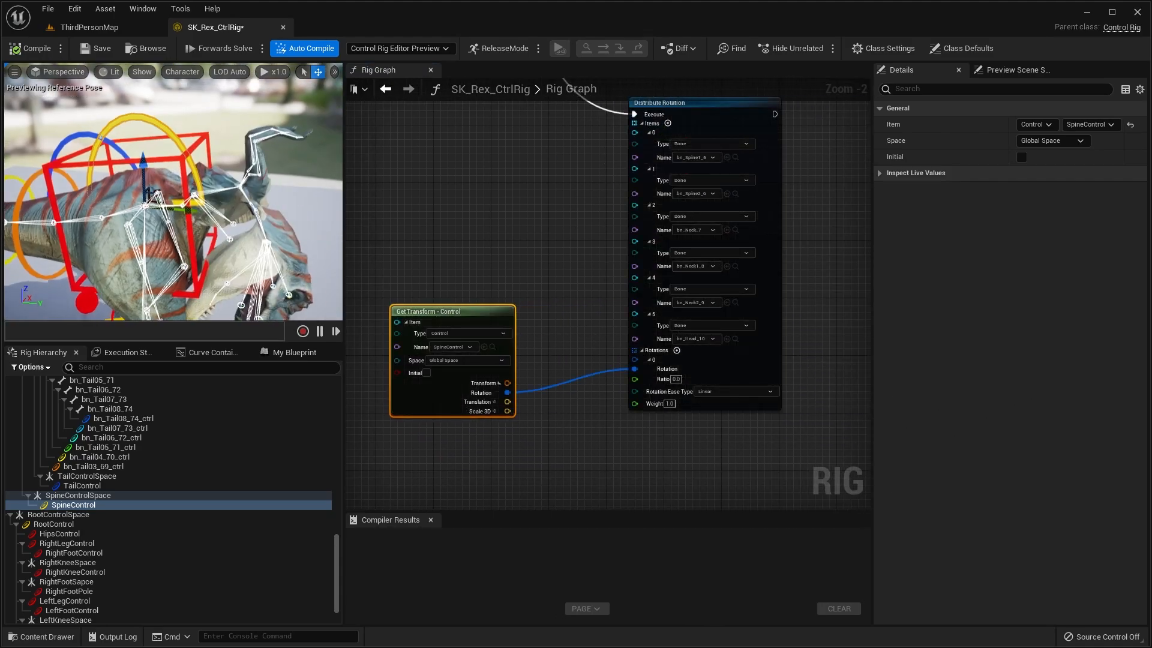
left_click(90, 46)
- Set the space of the SpineControl Get Transform node to Local Space and compile the rig
right_click_drag(416, 157, 449, 171)
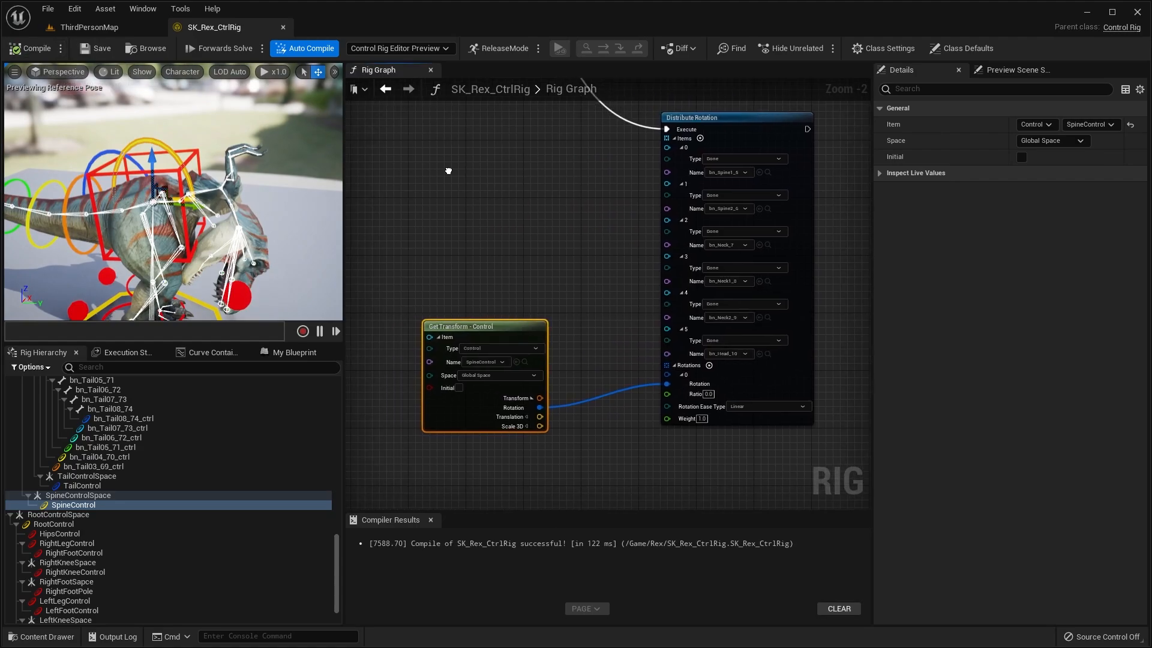
scroll(488, 284, "up", 2)
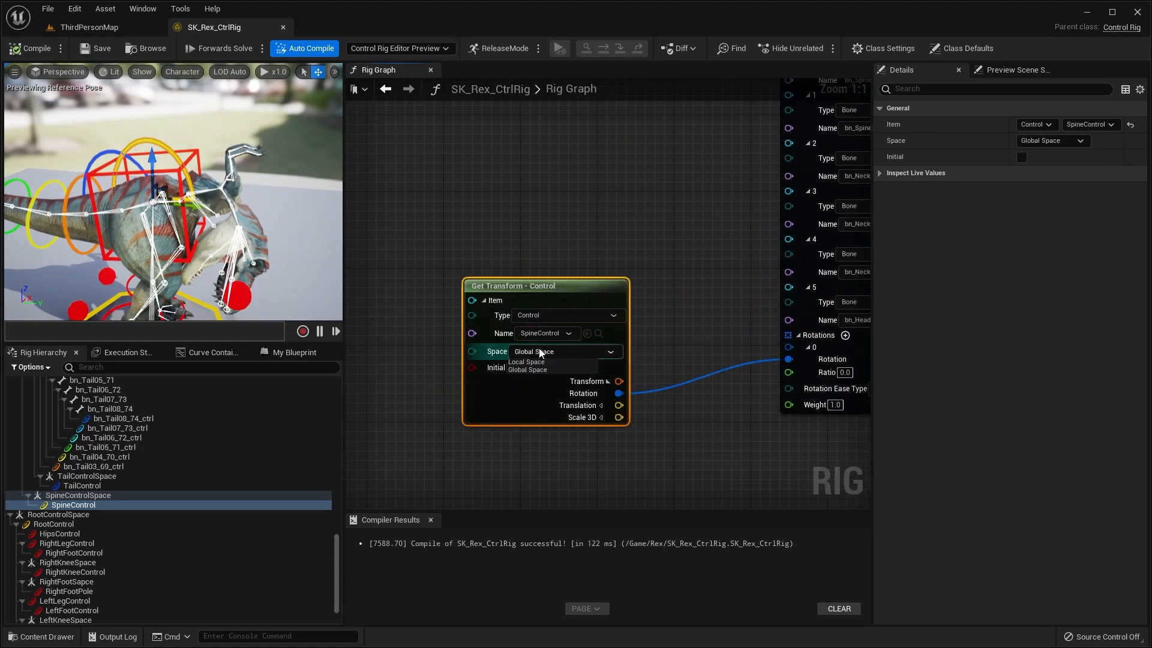
left_click(528, 362)
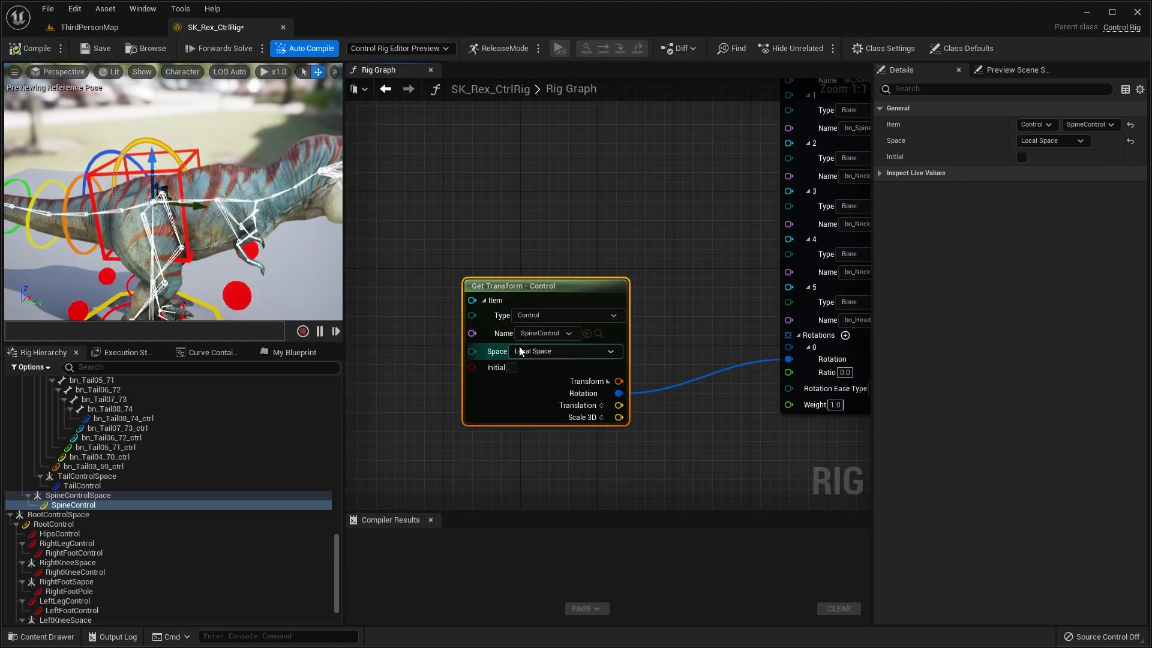
left_click(52, 53)
right_click_drag(535, 197, 495, 280)
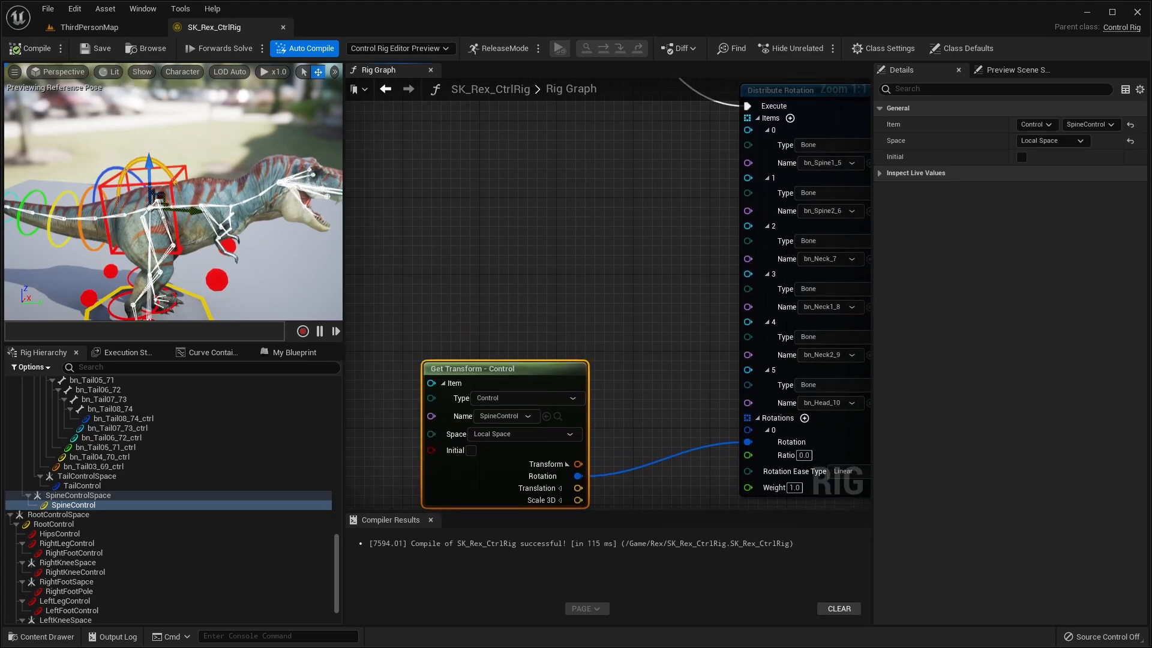
- Test the spine chain by rotating SpineControl in the viewport
right_click_drag(180, 180, 207, 153)
key("e")
left_click_drag(164, 183, 142, 161)
key("w")
right_click_drag(215, 171, 178, 145)
key("e")
mouse_move(144, 165)
left_mouse_down()
mouse_move(165, 186)
mouse_move(158, 178)
left_mouse_up()
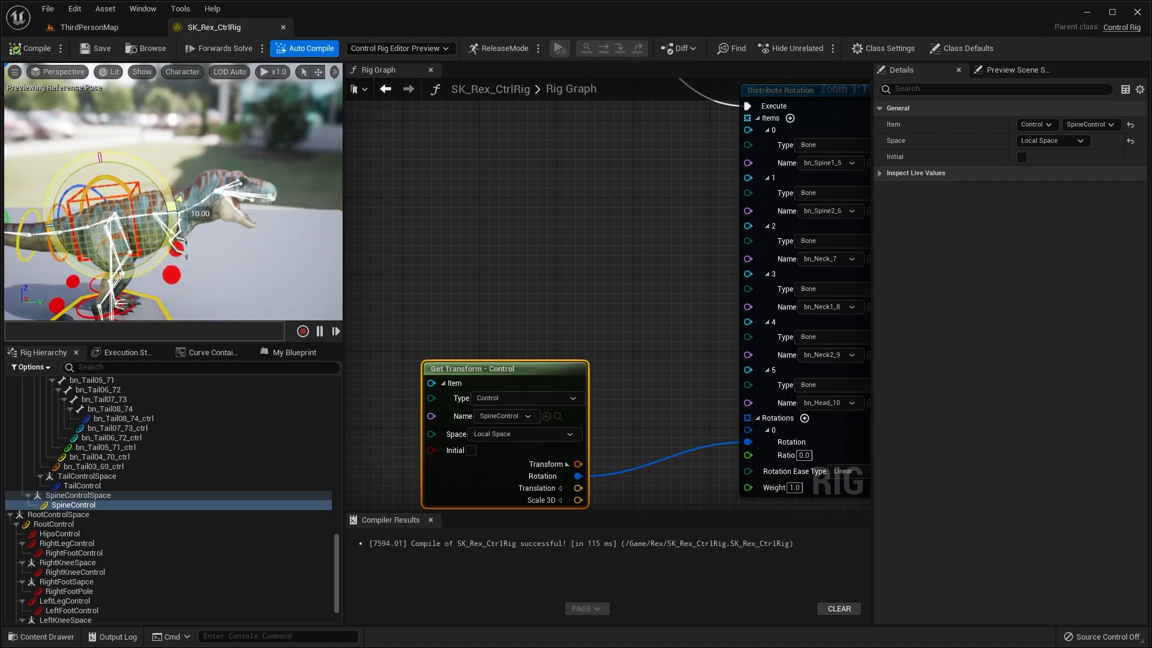
- Turn off rotation grid snapping and rotate SpineControl freely to test the bend of spine and neck
right_click_drag(189, 172, 144, 195)
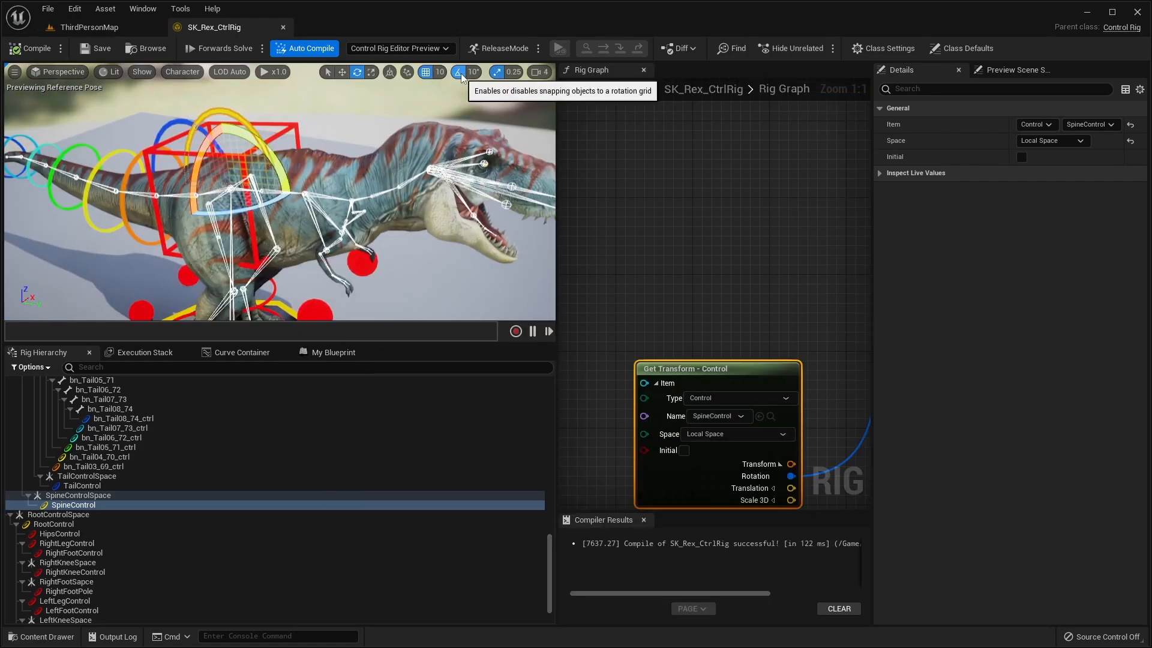
left_click(462, 73)
right_click_drag(384, 138, 371, 138)
left_click_drag(298, 162, 327, 183)
right_click_drag(345, 156, 296, 110)
- Switch the gizmo to world space, test SpineControl's rotation from several sides, and compile the rig to reset the pose
left_click(394, 76)
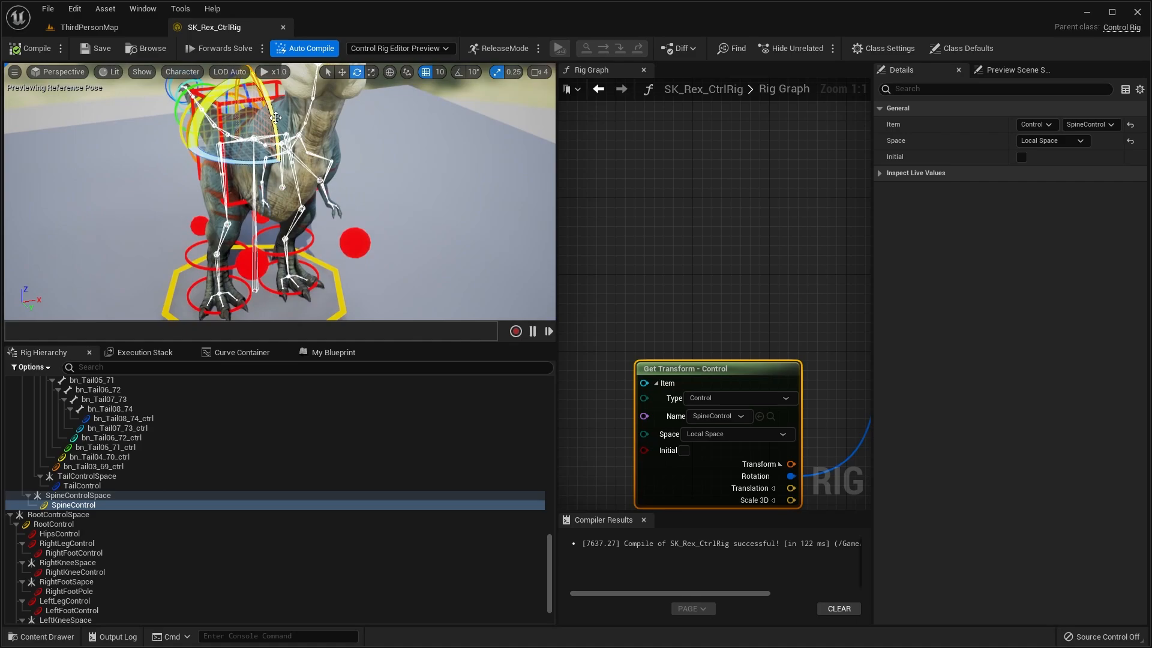
left_click_drag(276, 117, 334, 121)
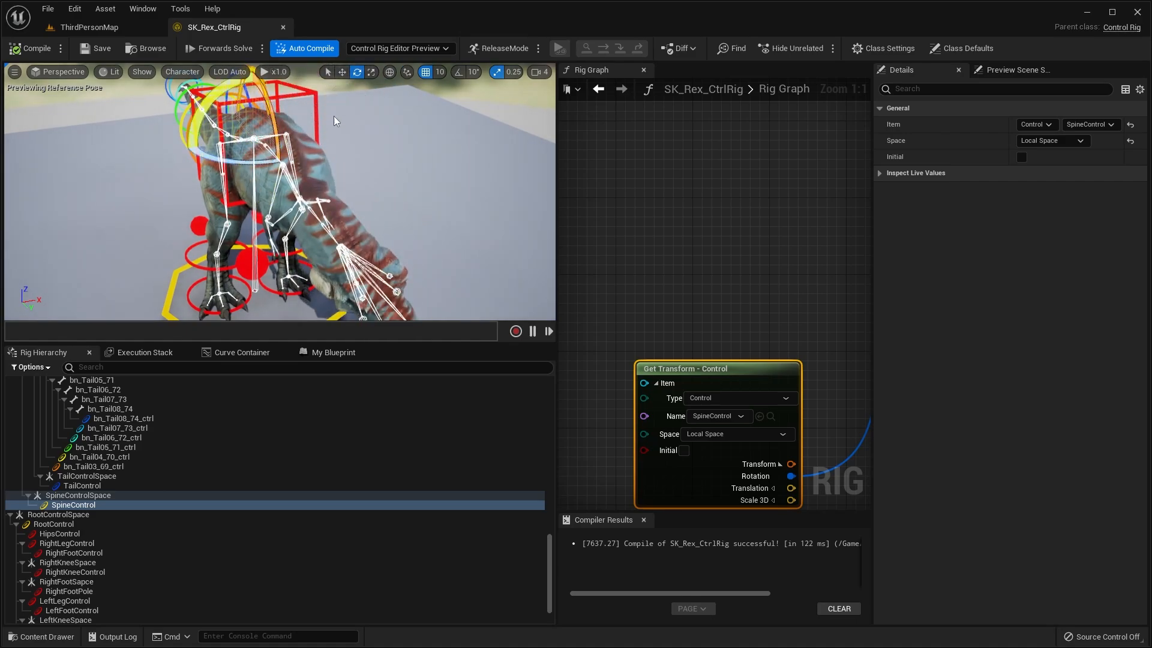
mouse_move(336, 122)
right_mouse_down()
mouse_move(243, 128)
mouse_move(317, 120)
right_mouse_up()
left_click_drag(384, 150, 345, 151)
right_click_drag(345, 151, 186, 180)
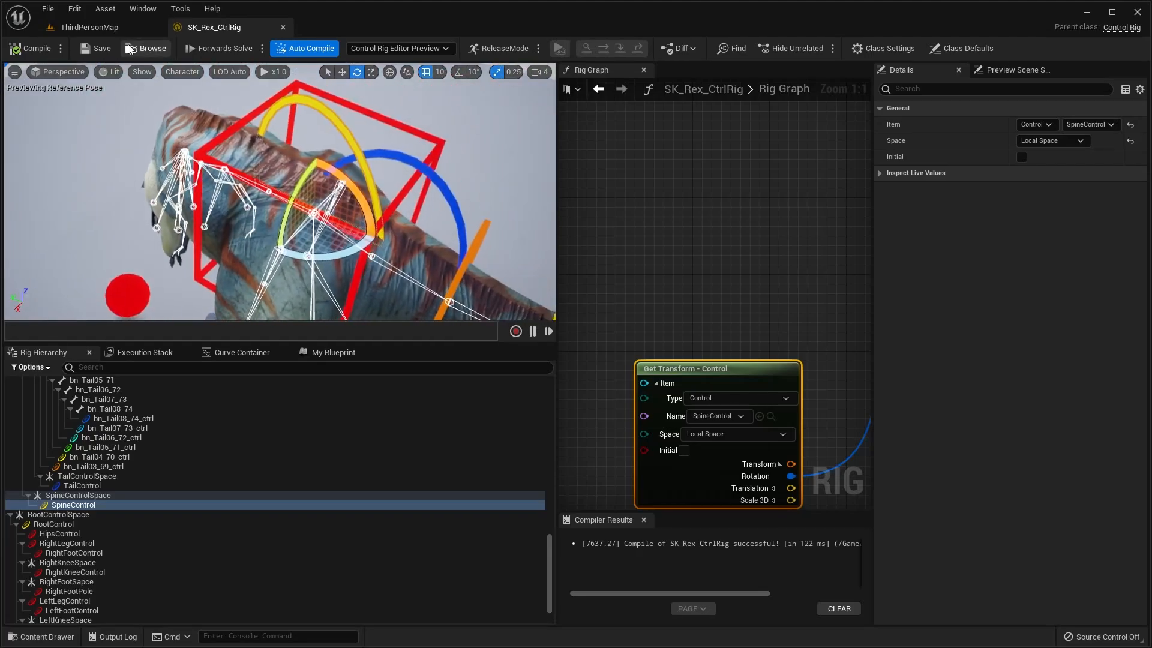
left_click(47, 53)
right_click_drag(219, 129, 108, 156)
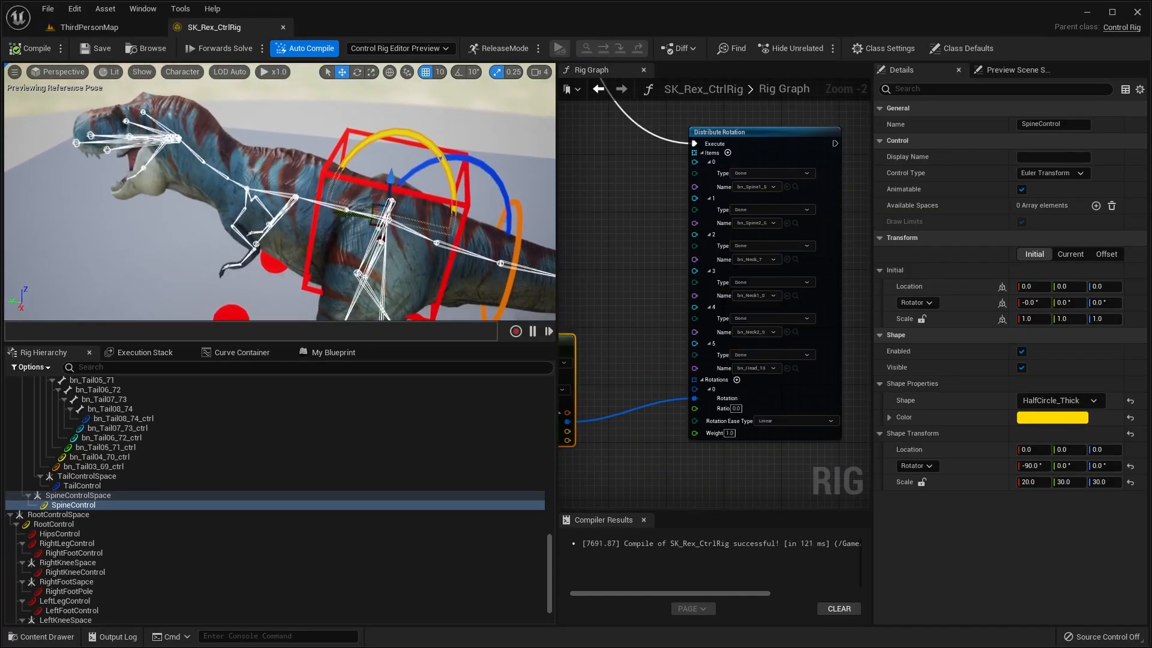
- Unparent SpineControlSpace from bn_Hips in the rig hierarchy
left_click(96, 497)
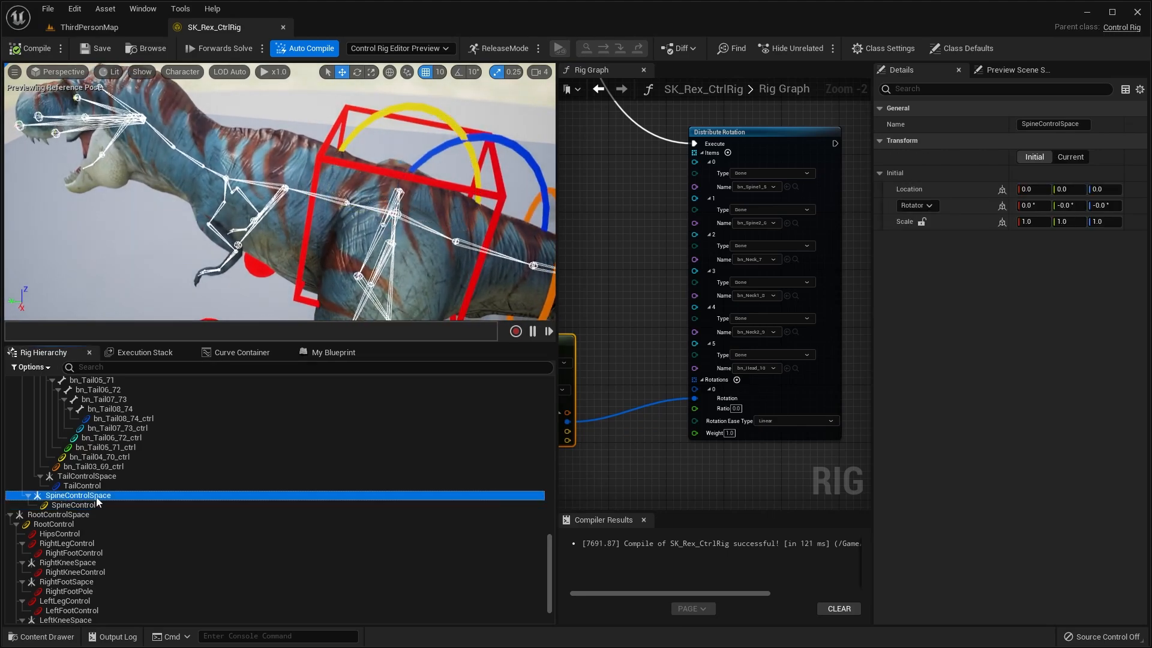
scroll(100, 466, "up", 10)
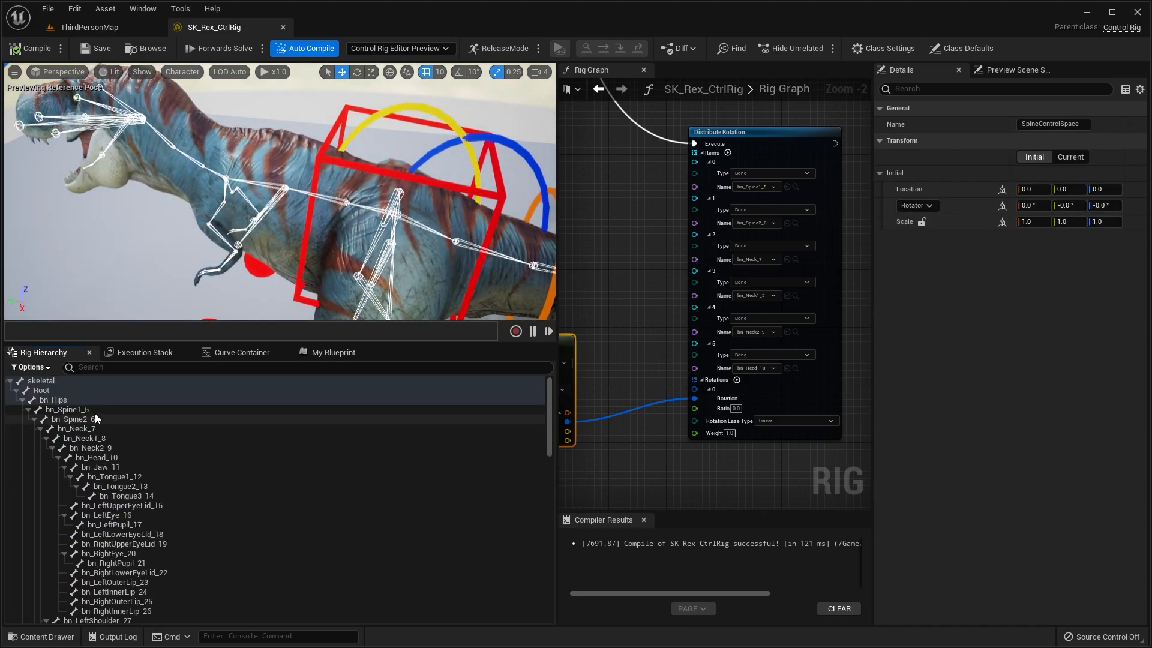
left_click(81, 398)
left_click(96, 409)
scroll(192, 428, "down", 15)
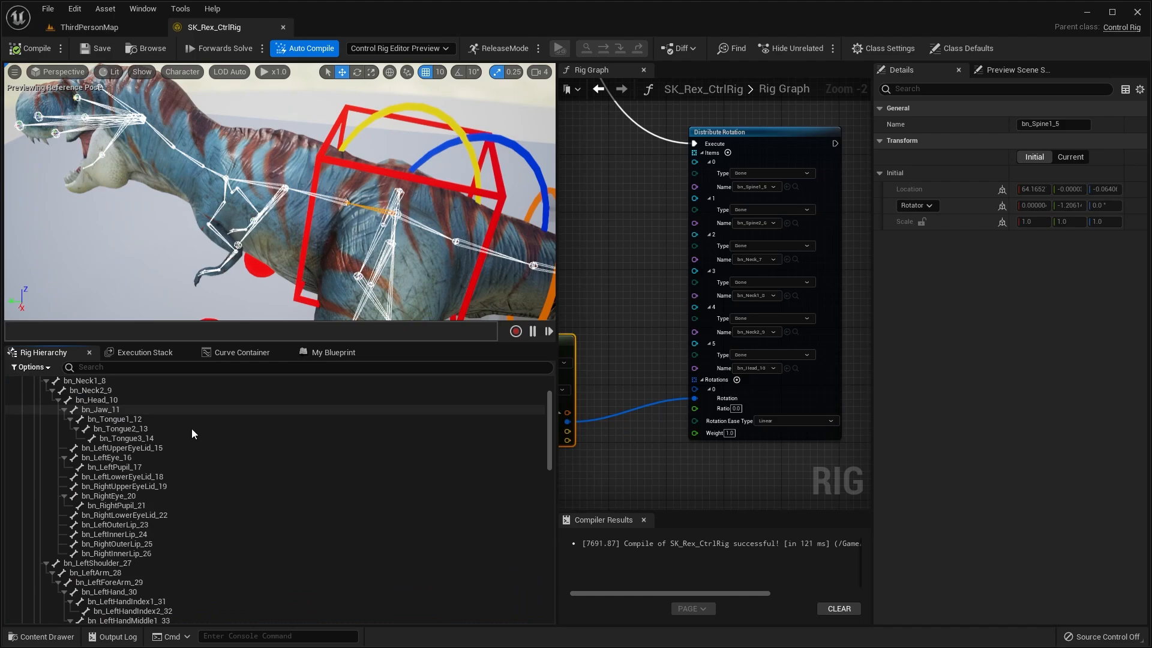
left_click(84, 456)
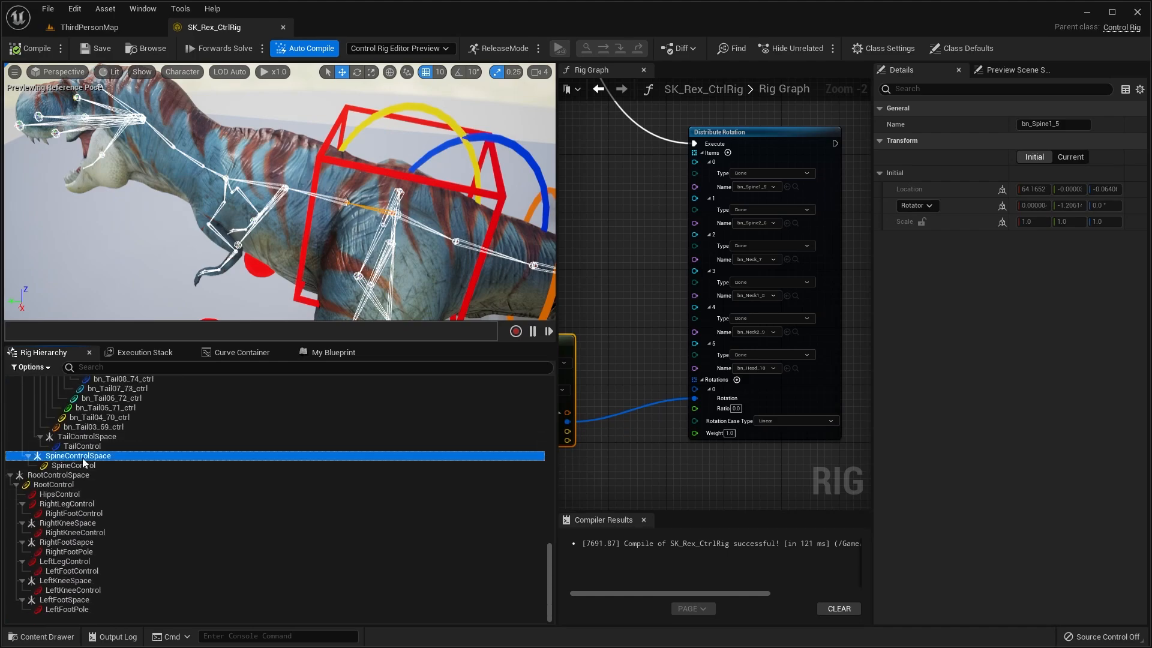
right_click(89, 457)
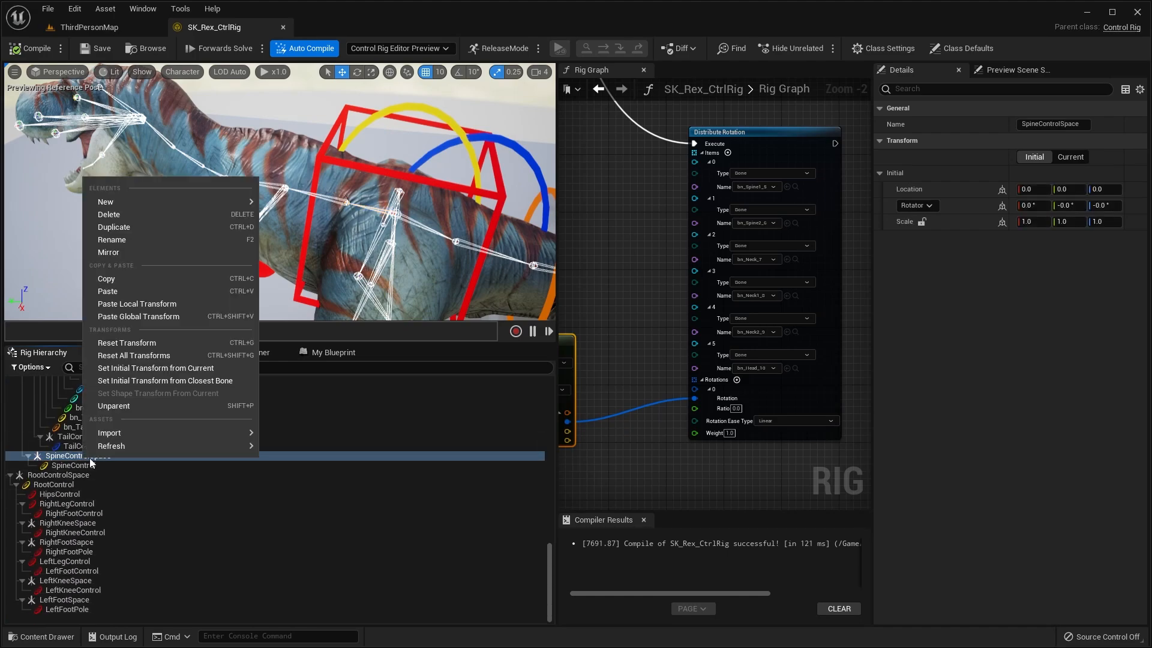
left_click(124, 407)
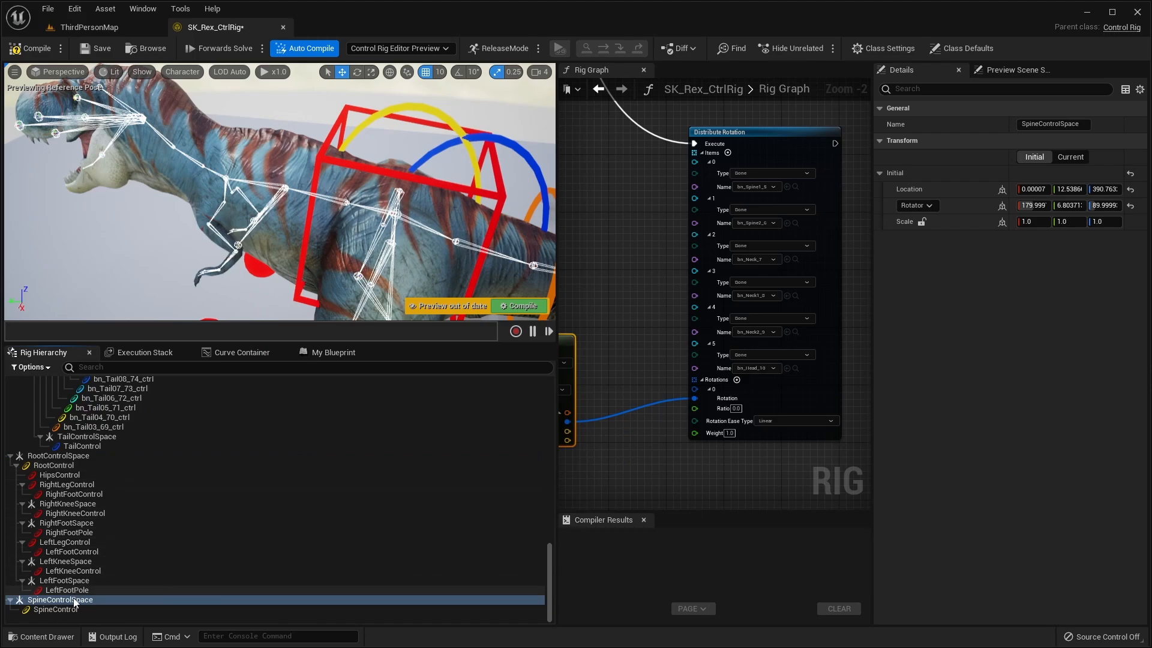
- Parent SpineControlSpace, with its SpineControl, under the bn_Spine1_5 bone and compile the rig
scroll(150, 501, "up", 10)
left_click_drag(153, 522, 88, 417)
scroll(118, 455, "up", 5)
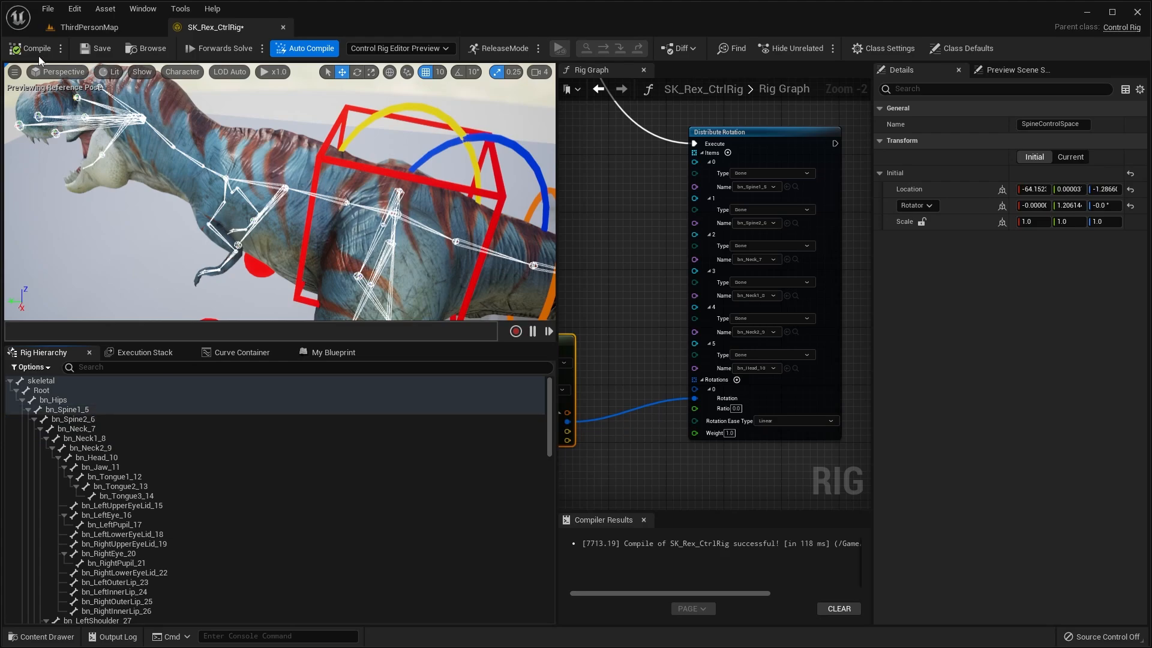
- Test SpineControl under its new parent by rotating it and checking the bend of the spine and neck
scroll(282, 174, "down", 2)
left_click(408, 187)
key("e")
scroll(409, 198, "down", 2)
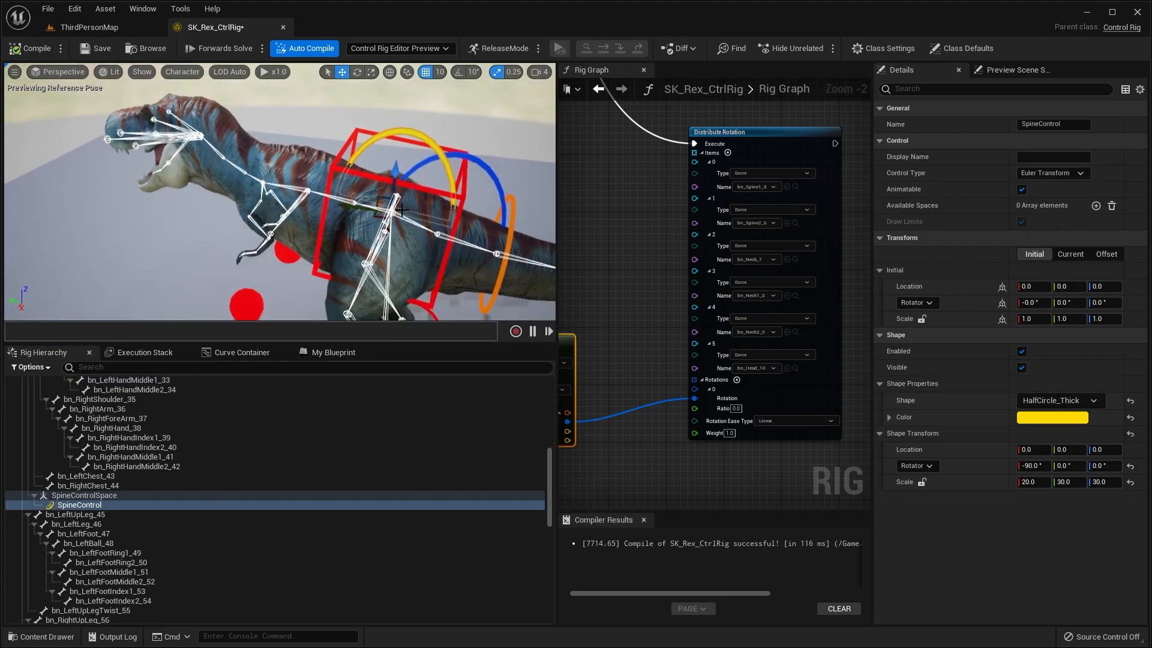
left_click_drag(409, 239, 453, 241)
right_click_drag(453, 241, 264, 228)
right_click_drag(622, 258, 651, 259)
scroll(651, 258, "down", 1)
right_click_drag(396, 240, 336, 252)
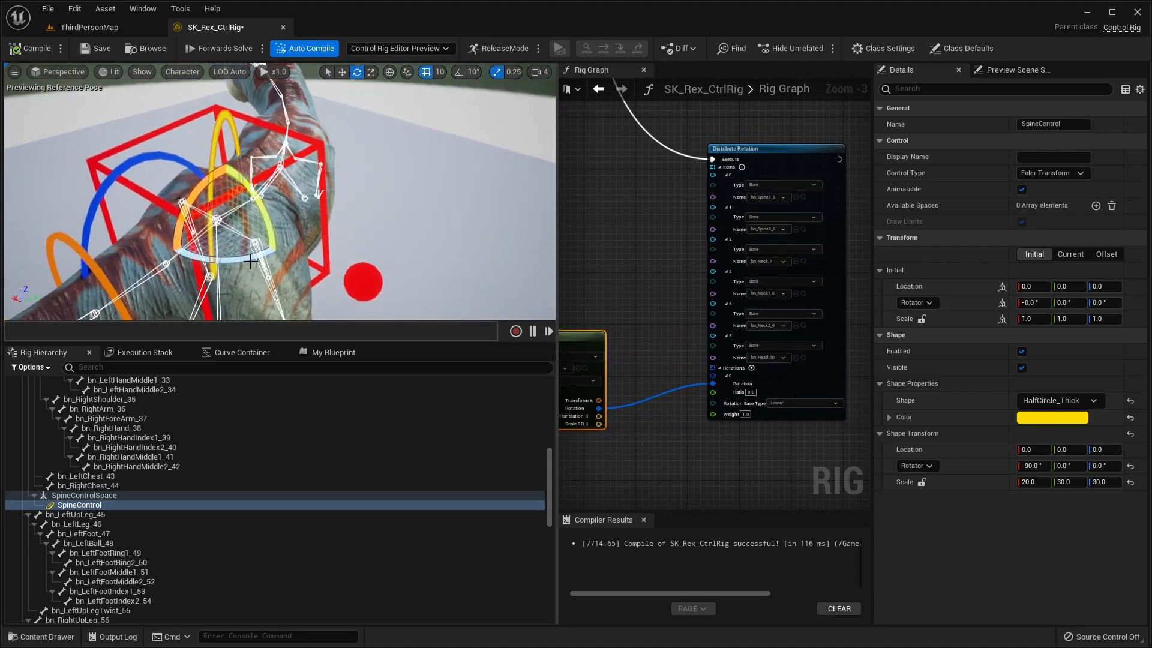
left_click_drag(282, 244, 258, 243)
mouse_move(270, 293)
left_mouse_down()
mouse_move(243, 292)
mouse_move(273, 291)
left_mouse_up()
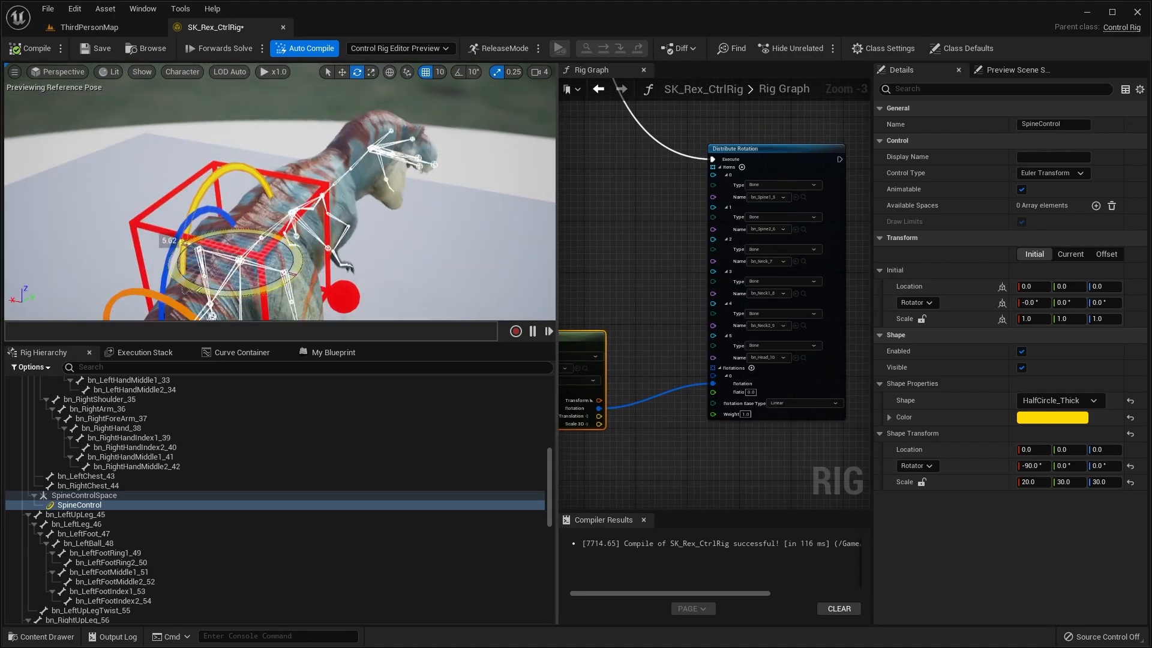
left_click_drag(167, 257, 180, 252)
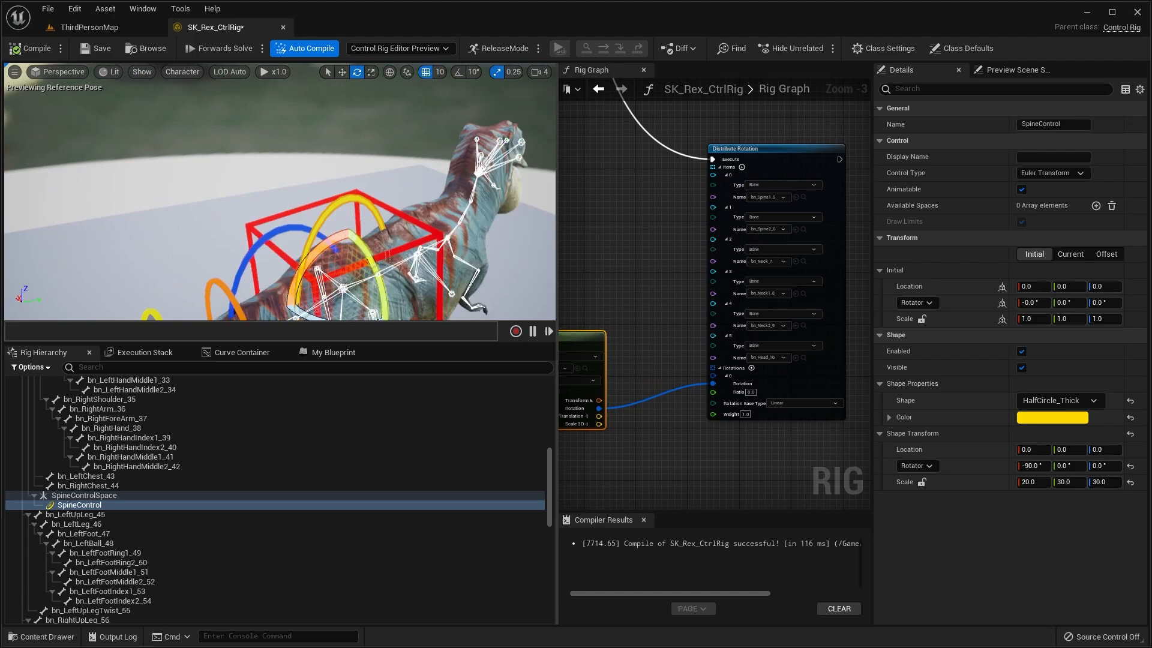
- Switch the rotation gizmo to local space, test SpineControl's rotation from the front, and compile the rig to reset the pose
mouse_move(240, 198)
left_mouse_down()
mouse_move(274, 193)
mouse_move(261, 195)
left_mouse_up()
left_click_drag(270, 293, 243, 293)
right_click_drag(288, 240, 360, 255)
right_click_drag(174, 180, 164, 168)
right_click_drag(189, 217, 102, 228)
left_click_drag(201, 208, 227, 204)
right_click_drag(226, 204, 246, 180)
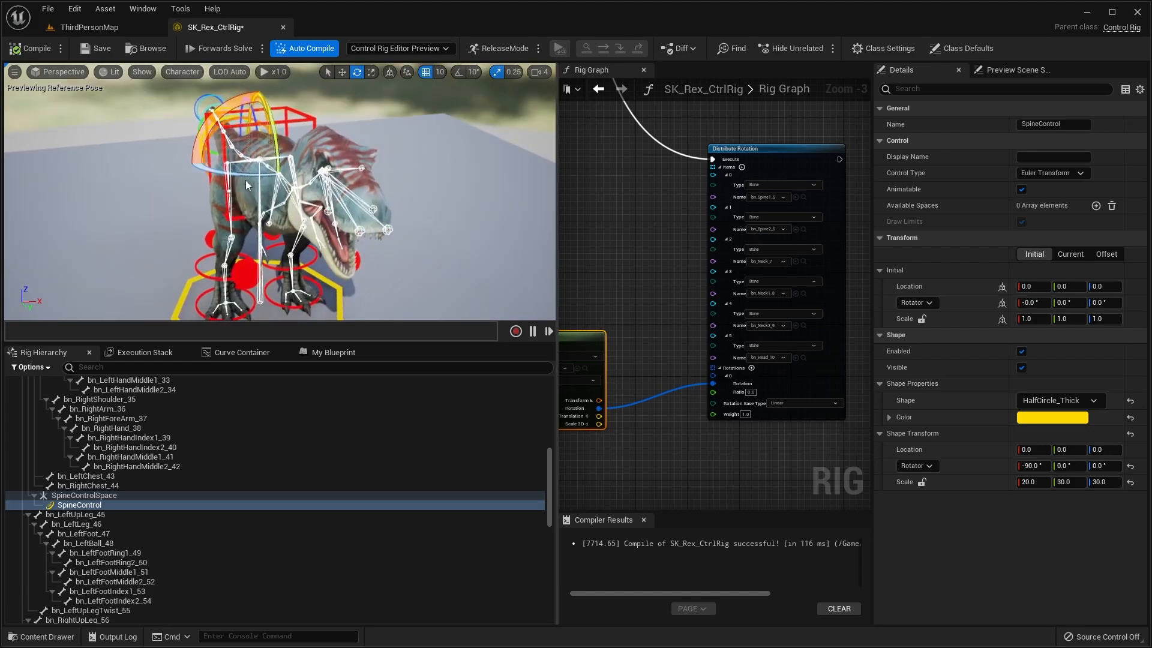
left_click_drag(246, 180, 294, 165)
right_click_drag(294, 165, 306, 138)
key("ctrl+grave")
left_click_drag(306, 138, 291, 121)
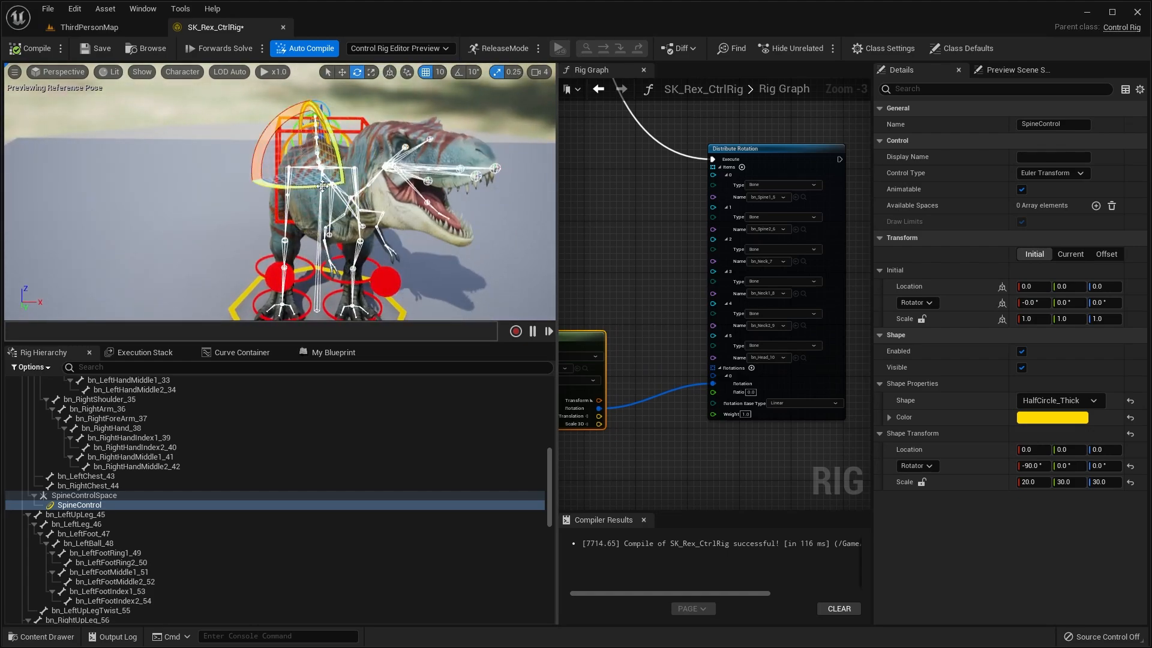
left_click_drag(322, 187, 313, 199)
mouse_move(321, 116)
left_mouse_down()
mouse_move(323, 137)
mouse_move(322, 128)
left_mouse_up()
right_click_drag(322, 127, 414, 129)
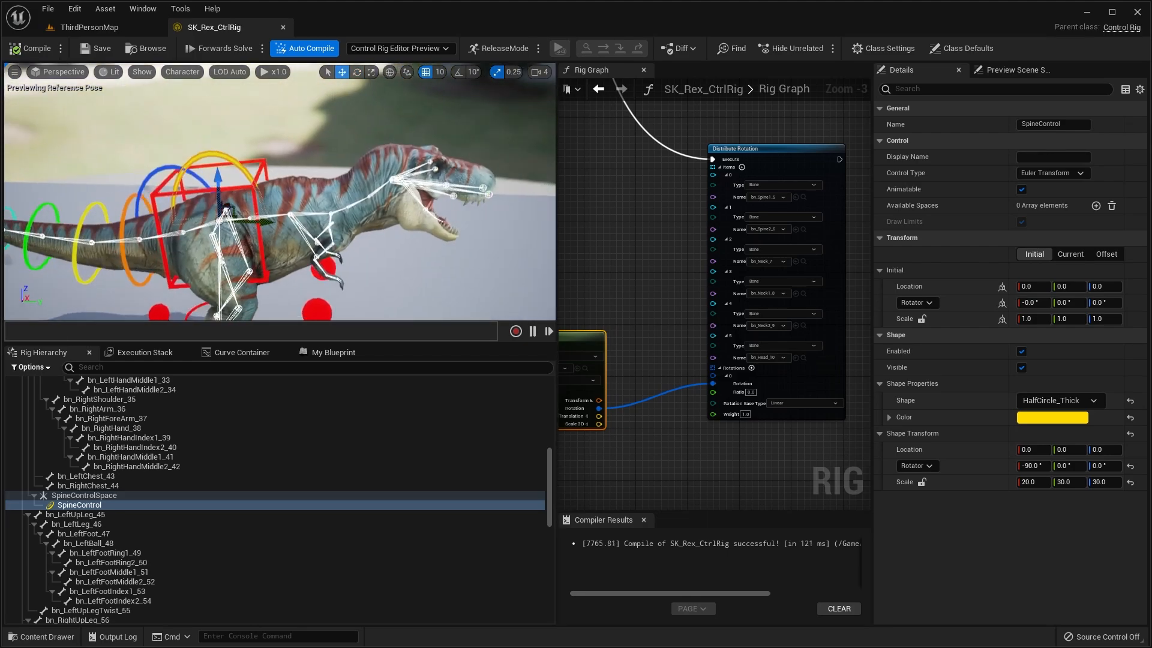
- Examine the spine bones around SpineControl from the side and locate bn_Spine2_6 in the hierarchy
scroll(367, 178, "up", 3)
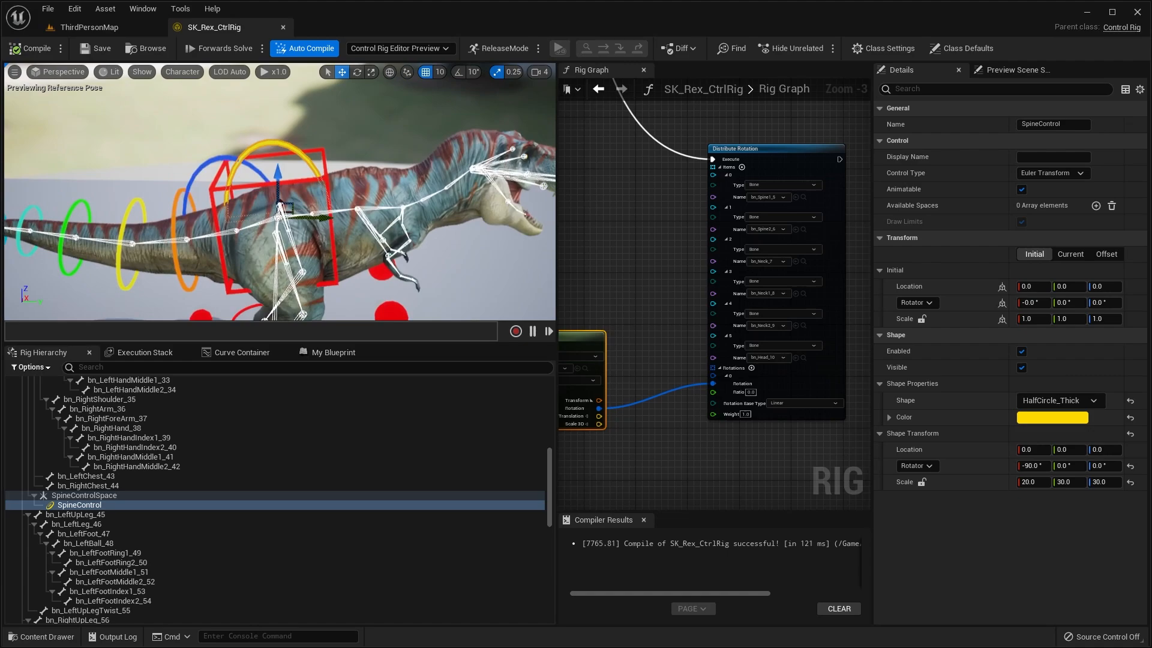
right_click_drag(344, 142, 408, 156)
middle_click_drag(277, 169, 380, 175)
left_click(241, 165)
mouse_move(378, 141)
right_mouse_down()
mouse_move(402, 135)
mouse_move(367, 124)
right_mouse_up()
left_click(330, 128)
left_click(330, 202)
scroll(700, 209, "down", 3)
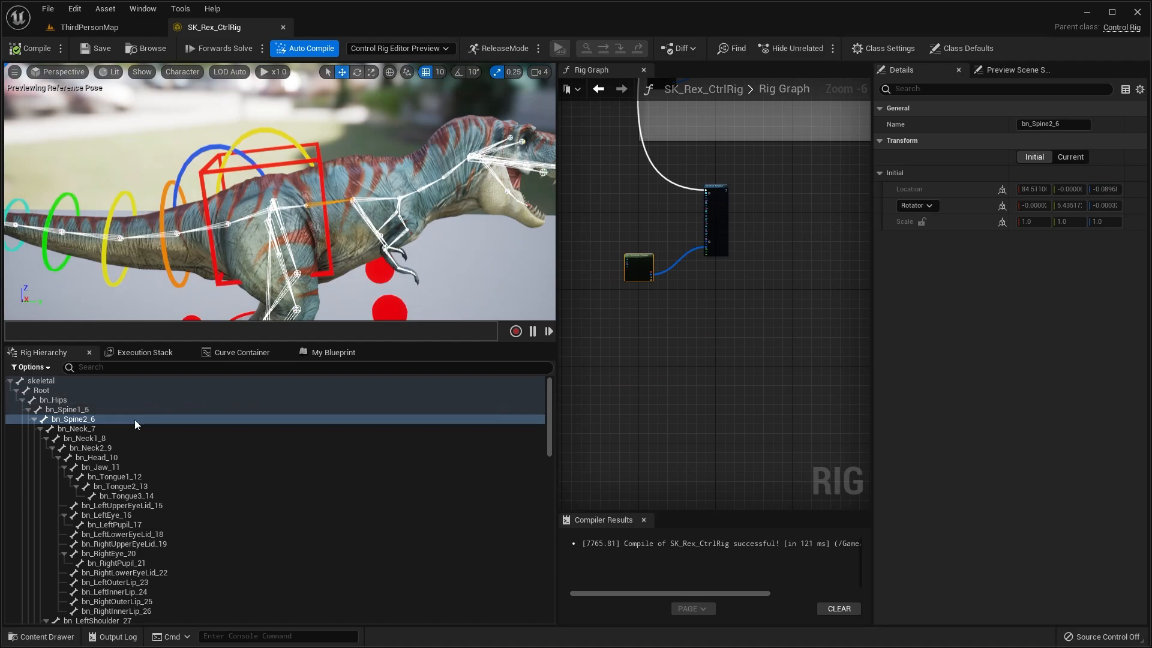
- Add controls for the six bones from bn_Spine1_5 through bn_Head_10
left_click(94, 412)
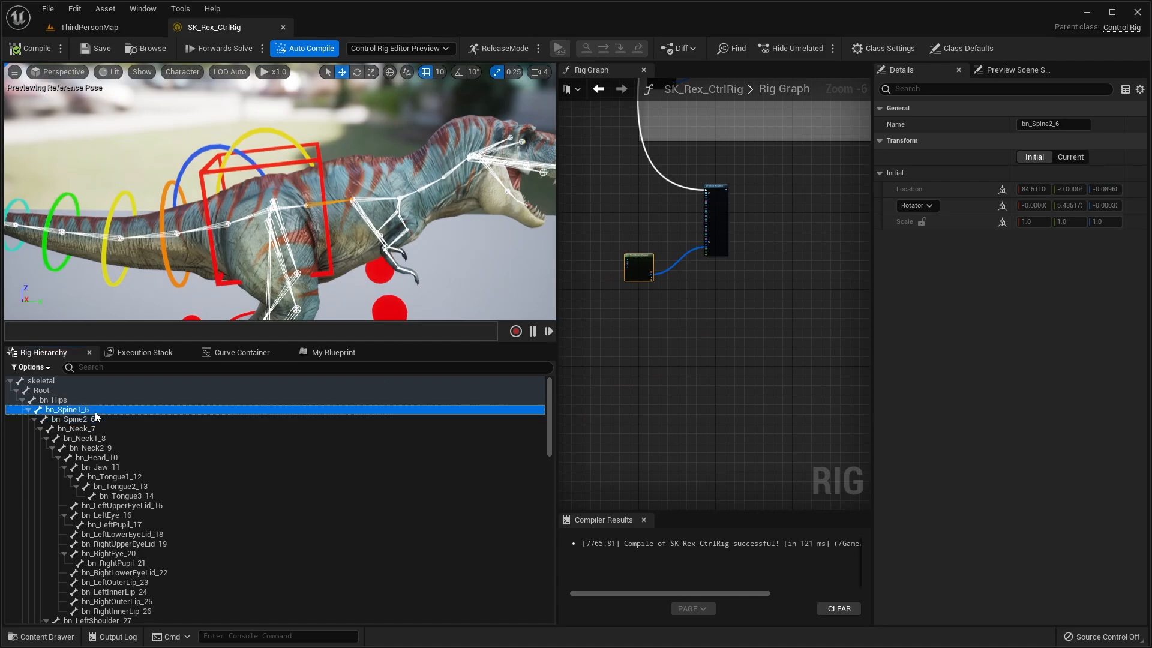
left_click(117, 458, "shift")
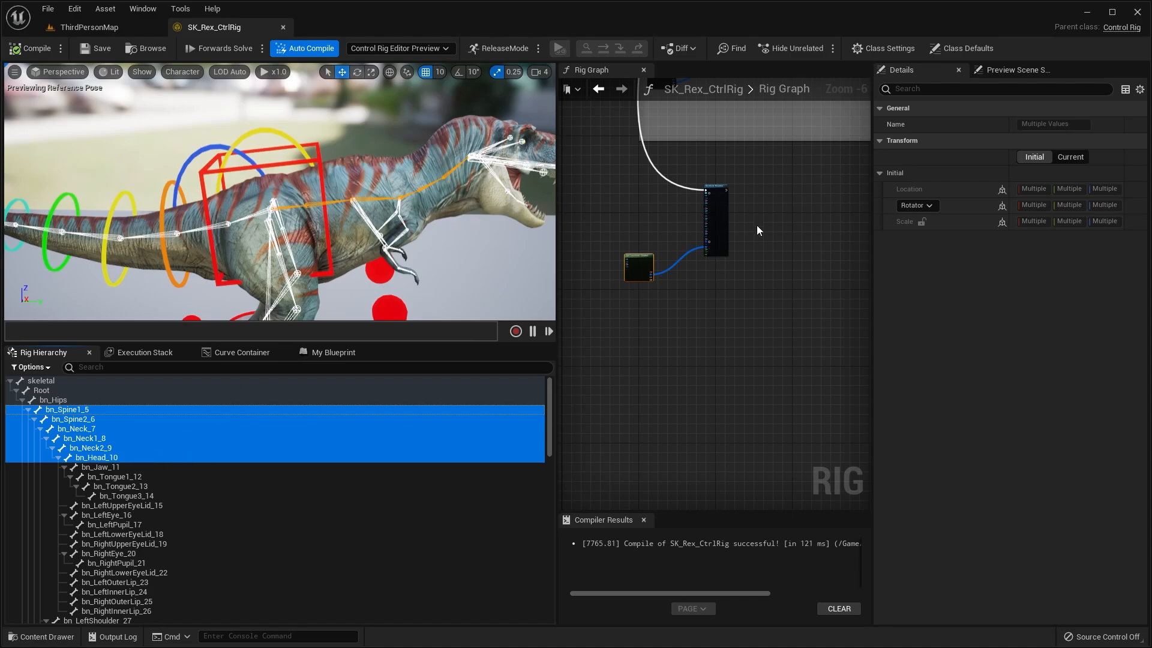
right_click(151, 423)
mouse_move(232, 171)
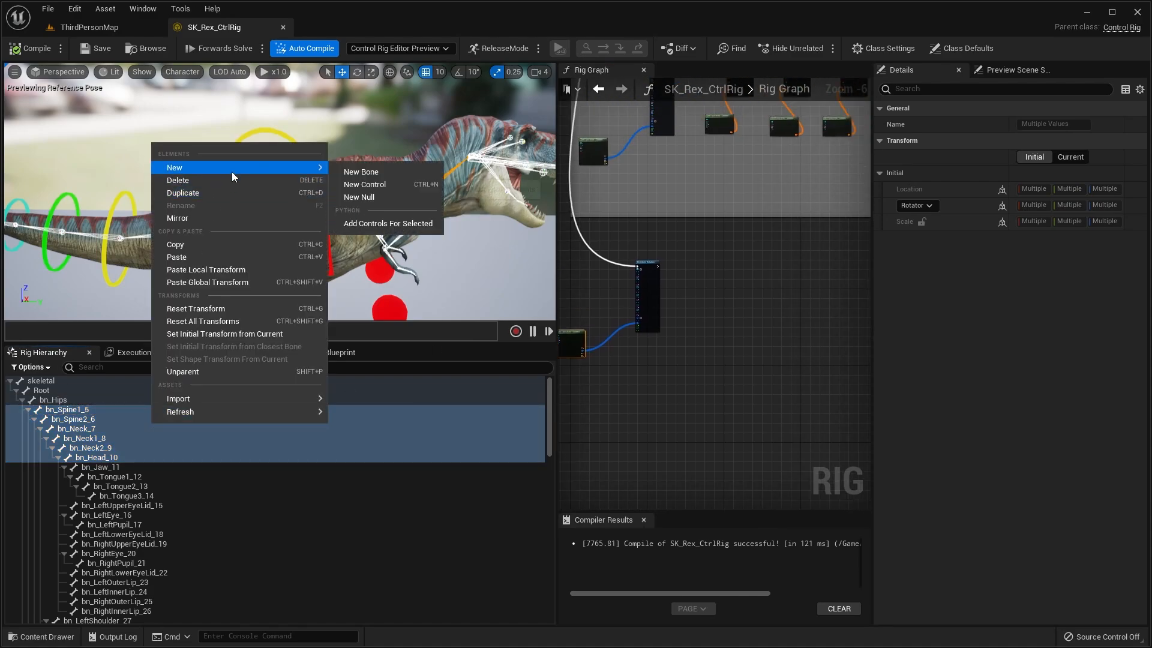
left_click(367, 224)
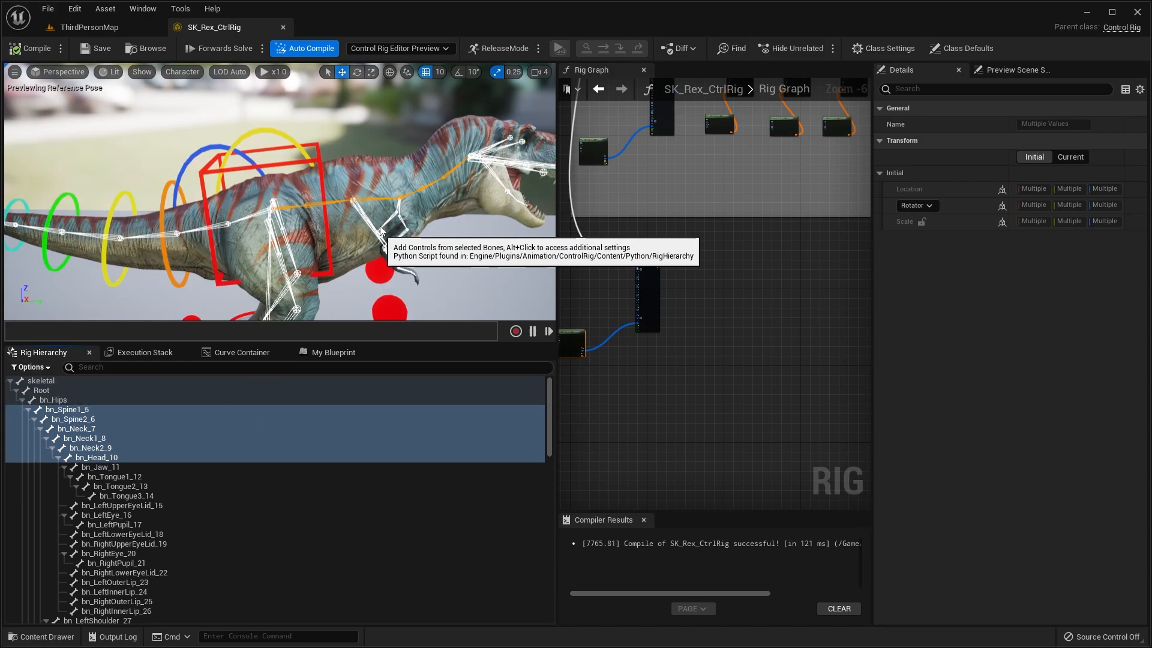
- Expand the new control chain and set the shape scale of all controls from bn_Spine1_5_ctrl through bn_Head_10_ctrl to 15
scroll(244, 505, "down", 15)
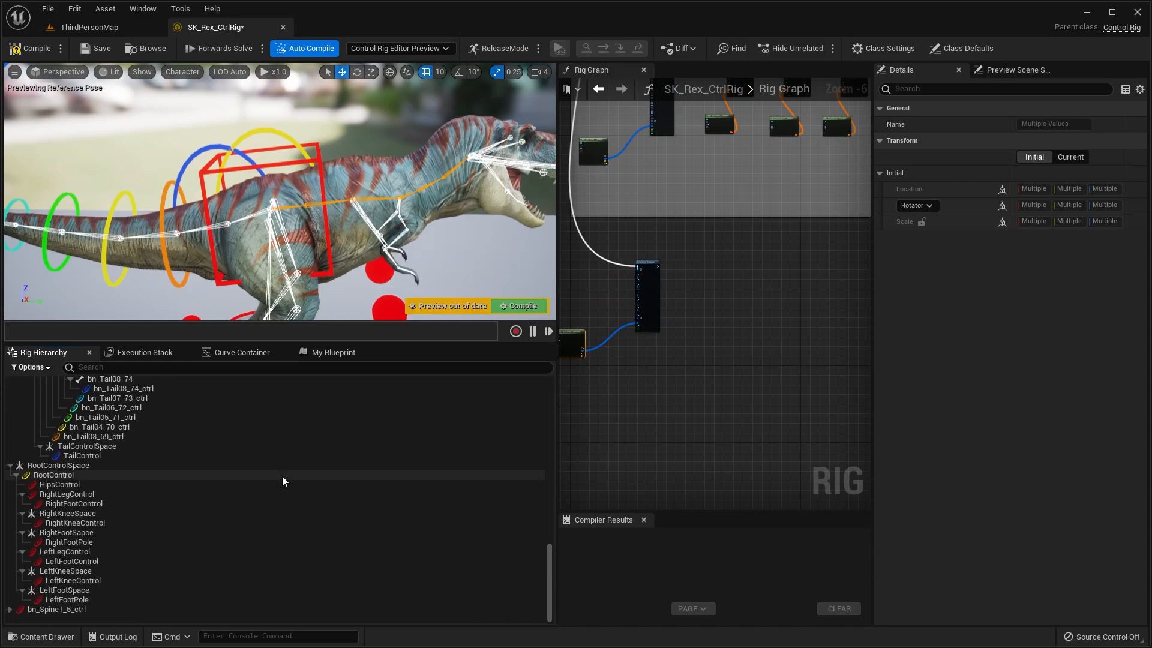
scroll(43, 582, "down", 1)
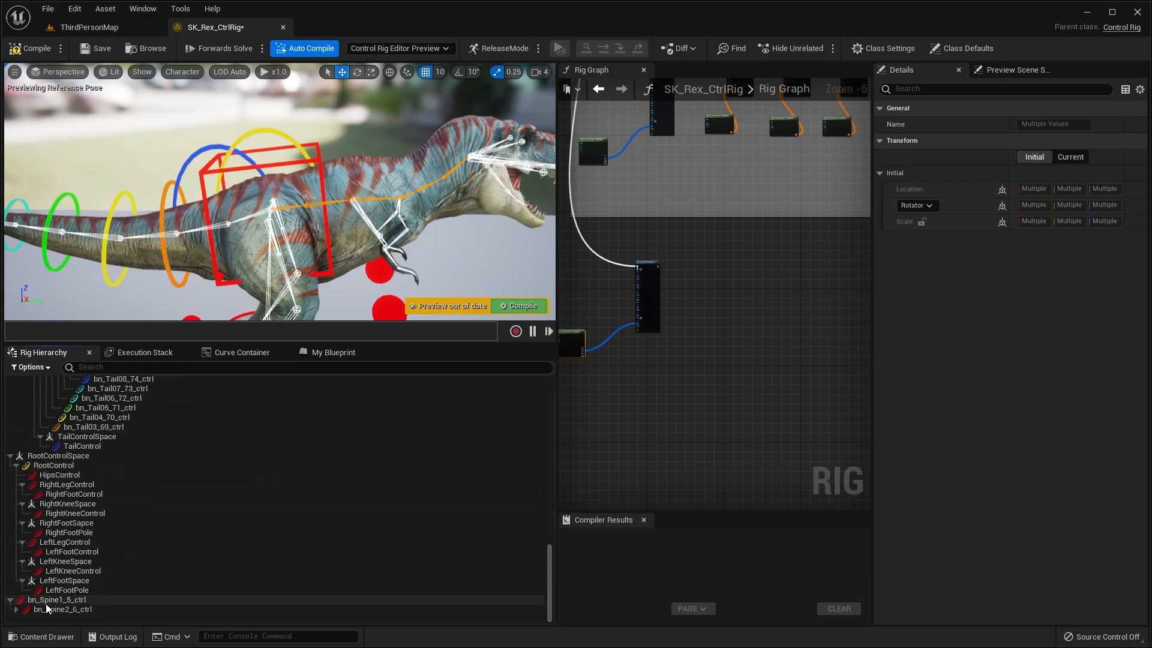
left_click(17, 610)
scroll(36, 607, "down", 1)
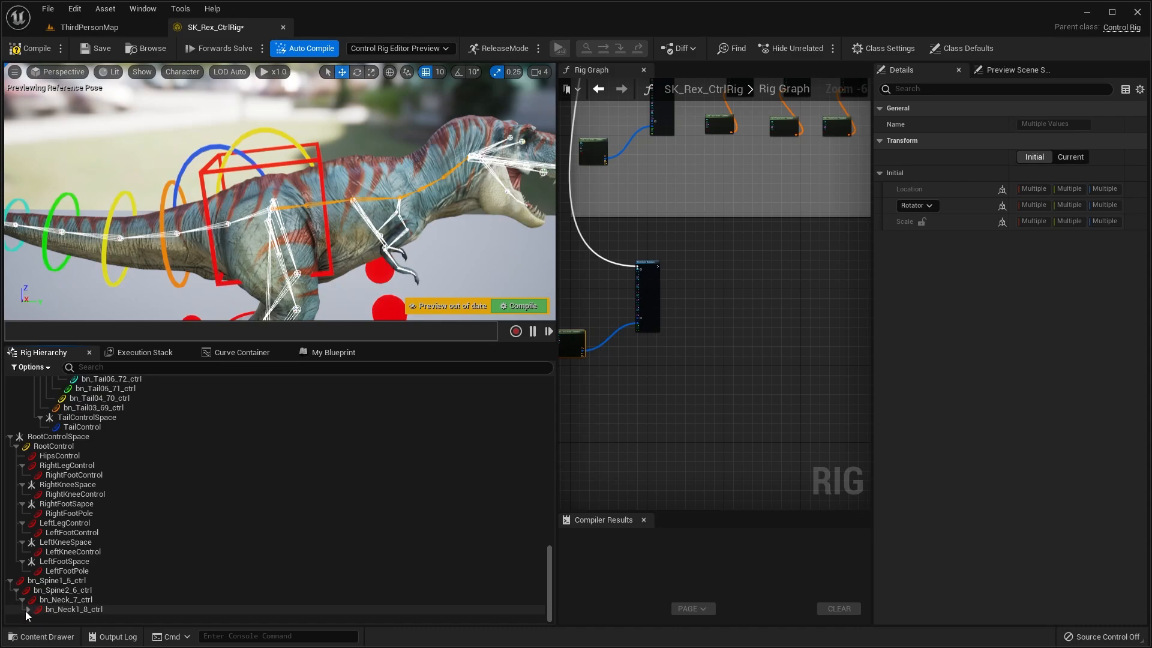
left_click(28, 619)
scroll(53, 618, "down", 1)
left_click(72, 619)
left_click(102, 570, "shift")
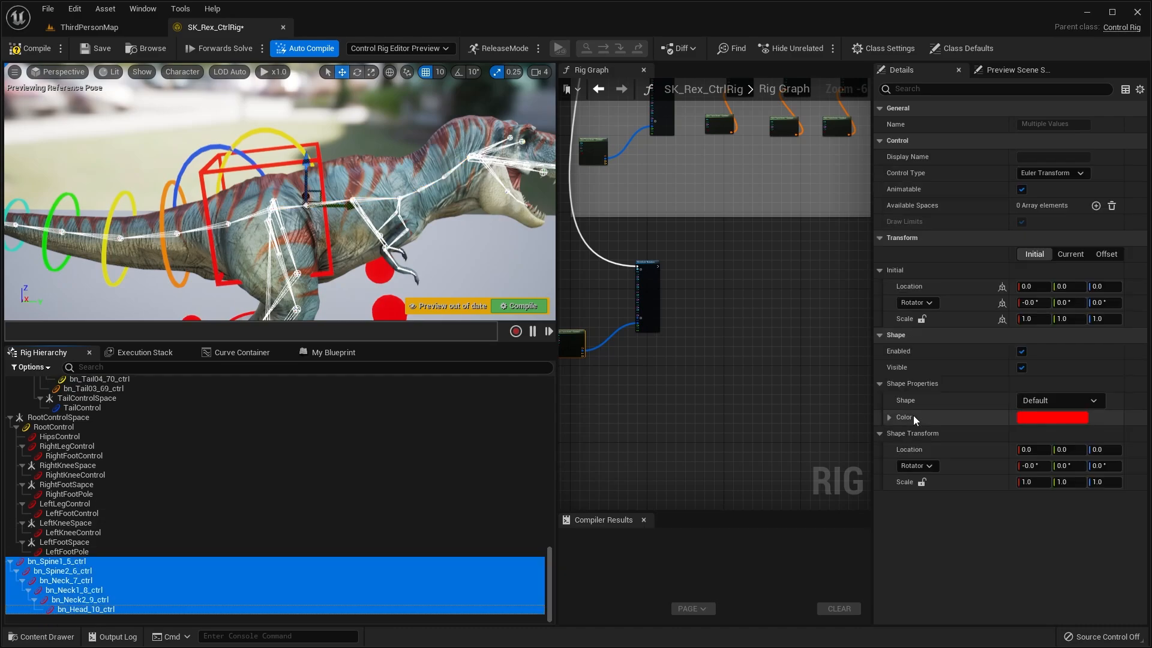
left_click(1034, 481)
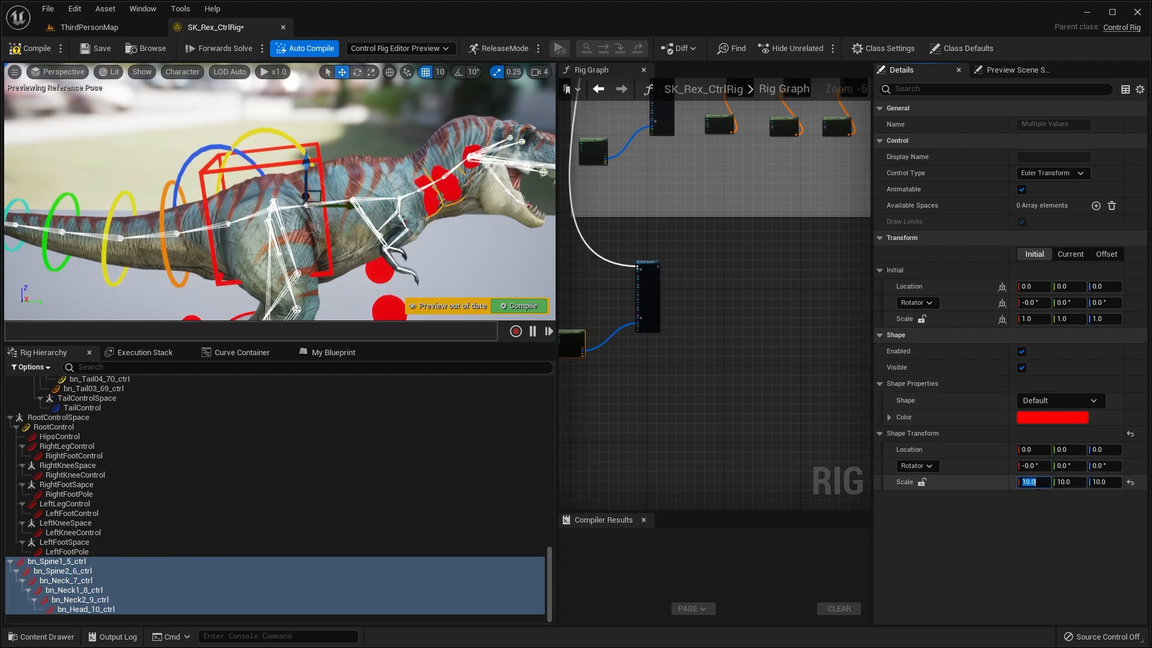
type("15")
key("Return")
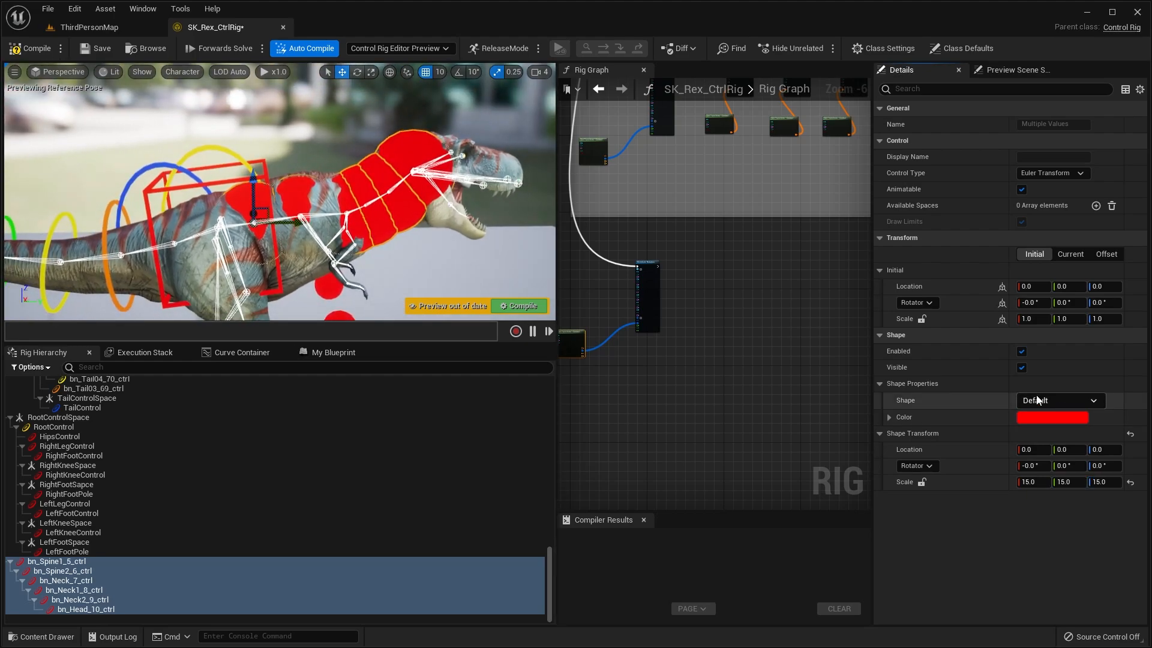
- Give the six new controls the Circle_Thick shape and set their shape rotation pitch to 90°
left_click(1033, 400)
type("ci")
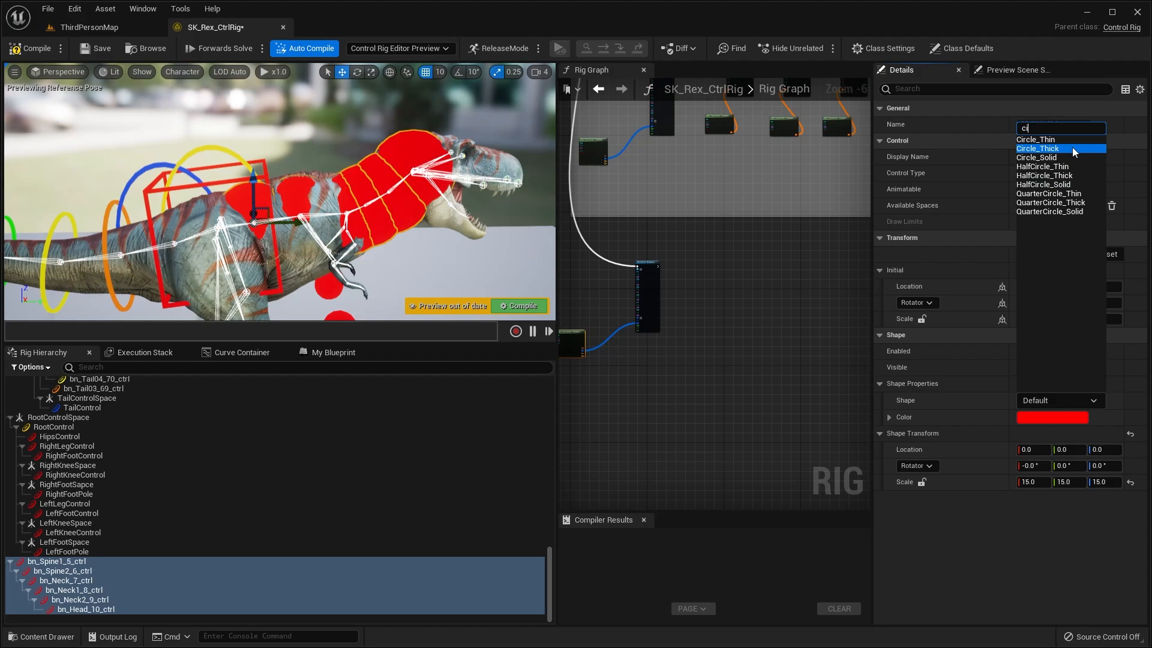
left_click(1073, 149)
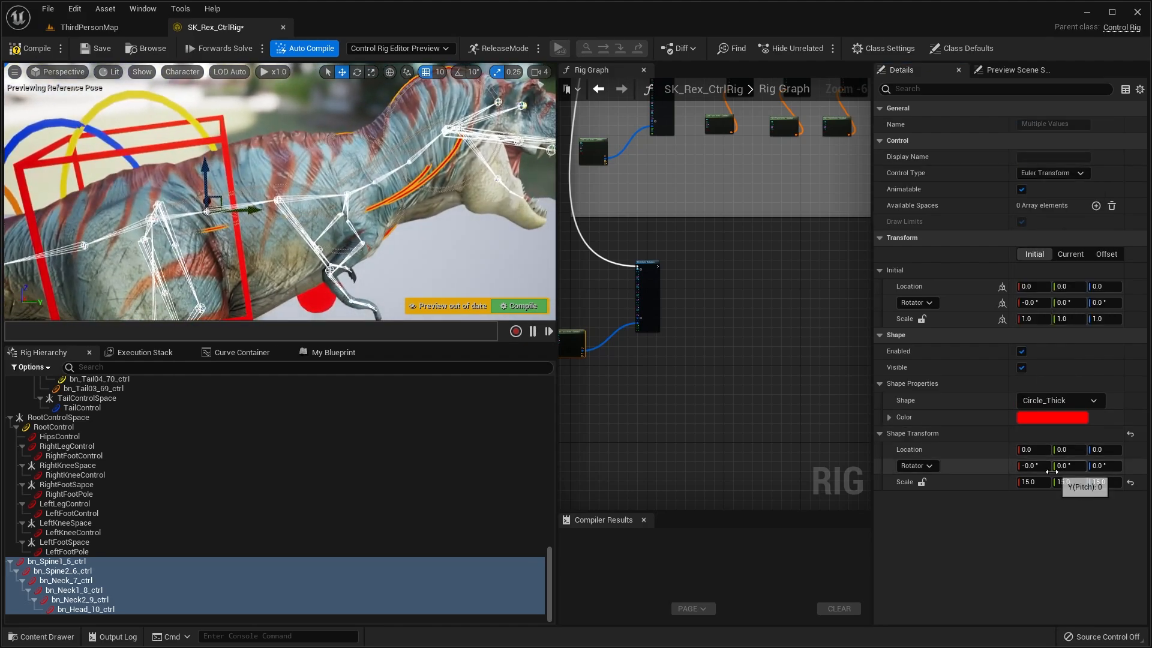
key("e")
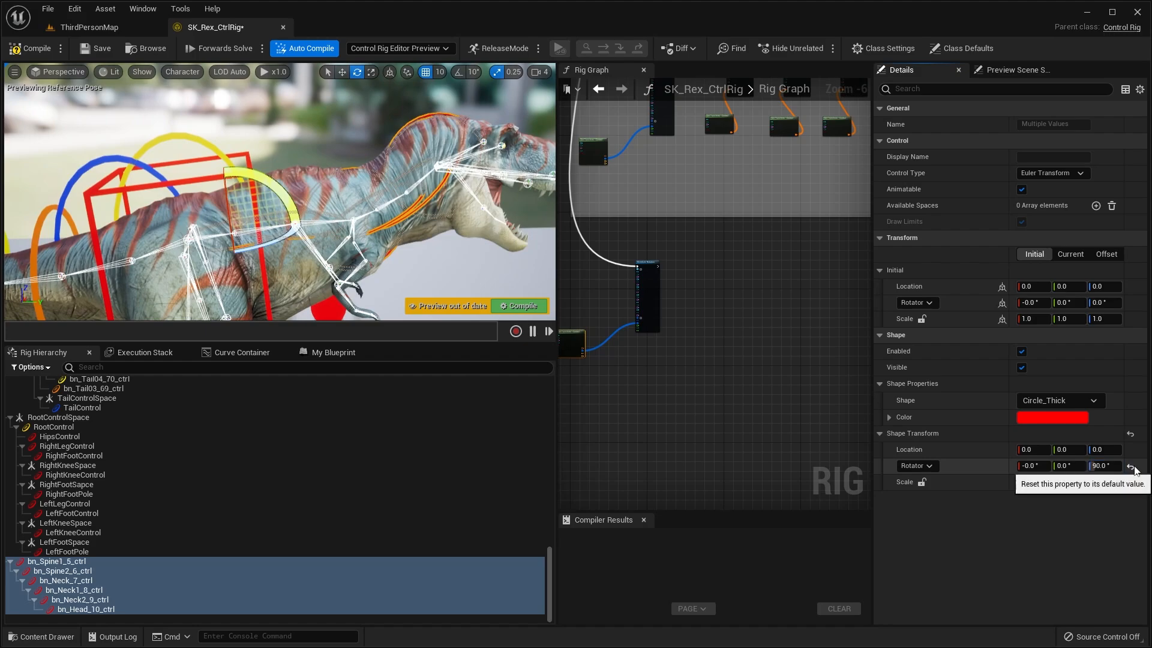
type("90")
key("Return")
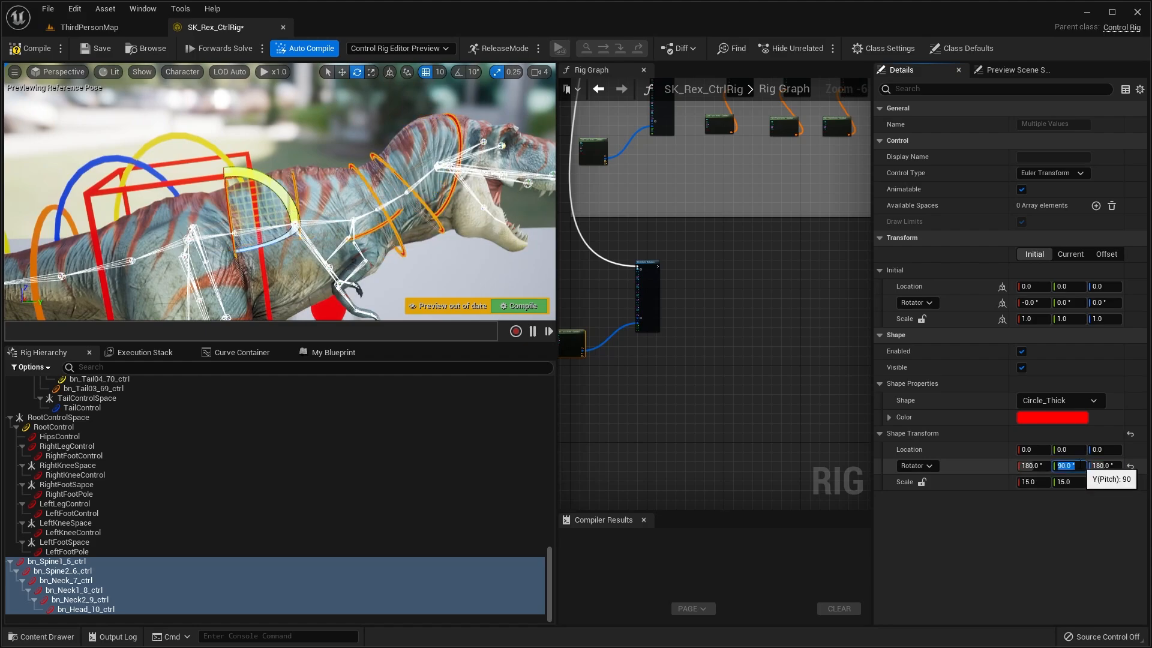
- Adjust the shape rotation of bn_Neck_7_ctrl so its circle fits the neck base, and compile the rig
left_click(377, 251)
right_click_drag(447, 243, 459, 246)
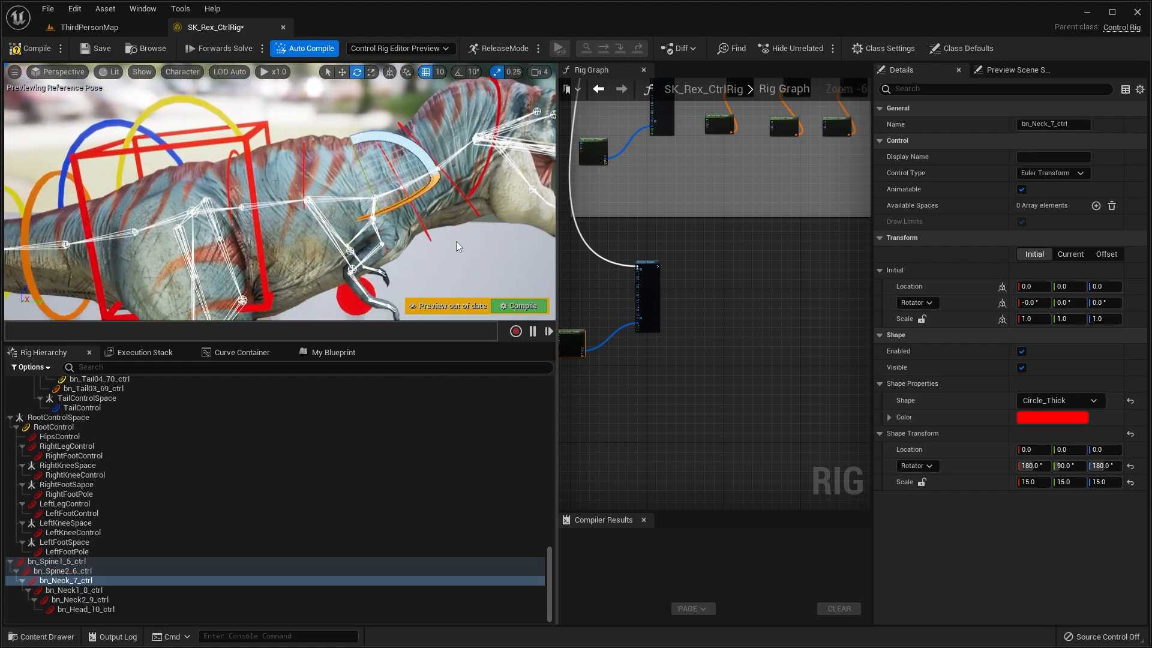
left_click_drag(418, 153, 449, 184)
right_click_drag(459, 201, 477, 195)
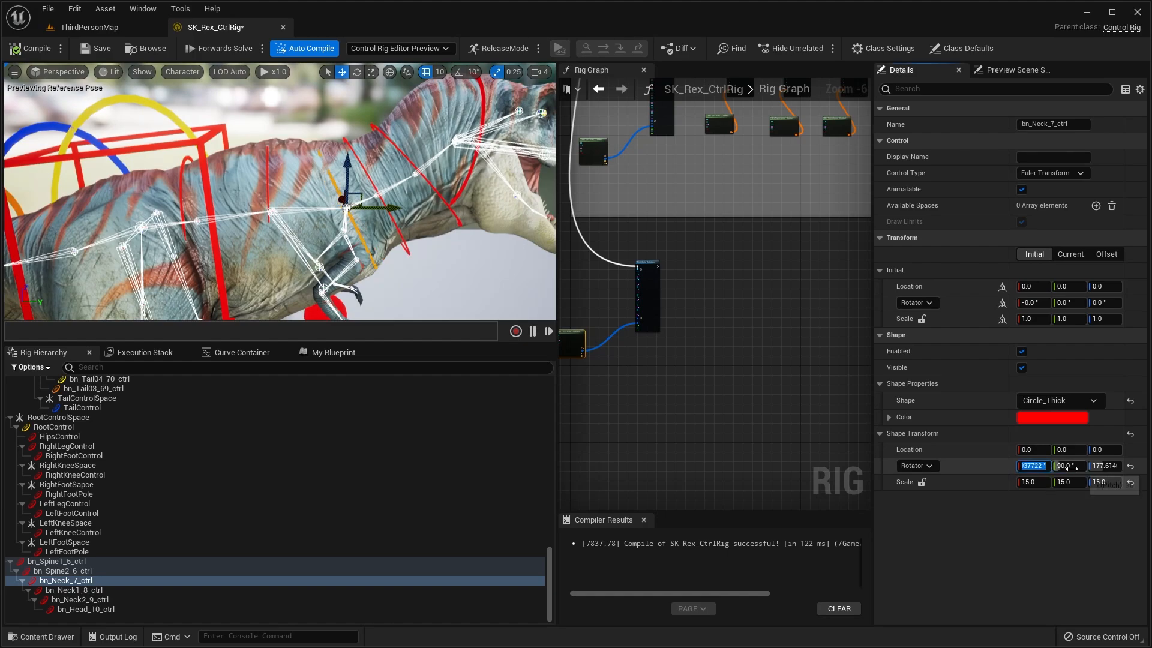
right_click_drag(428, 253, 391, 222)
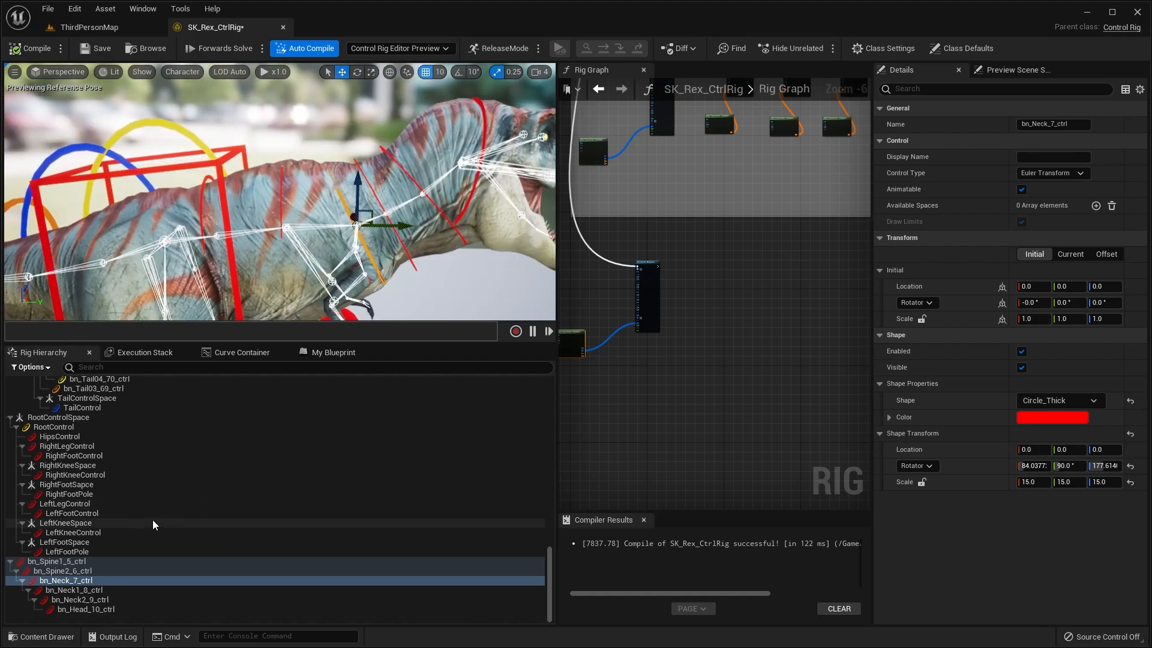
- Set the shape scale of all six controls from bn_Spine1_5_ctrl through bn_Head_10_ctrl to 20, 20, 50
left_click(90, 572)
left_click(57, 562)
left_click(110, 610, "shift")
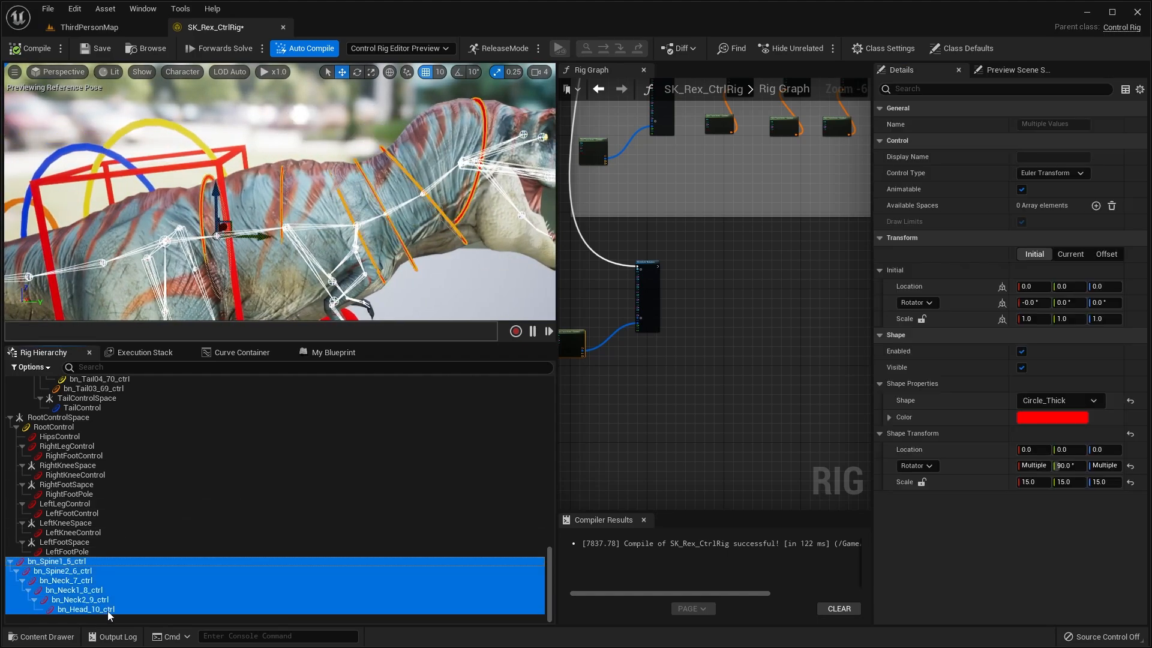
left_click(1033, 482)
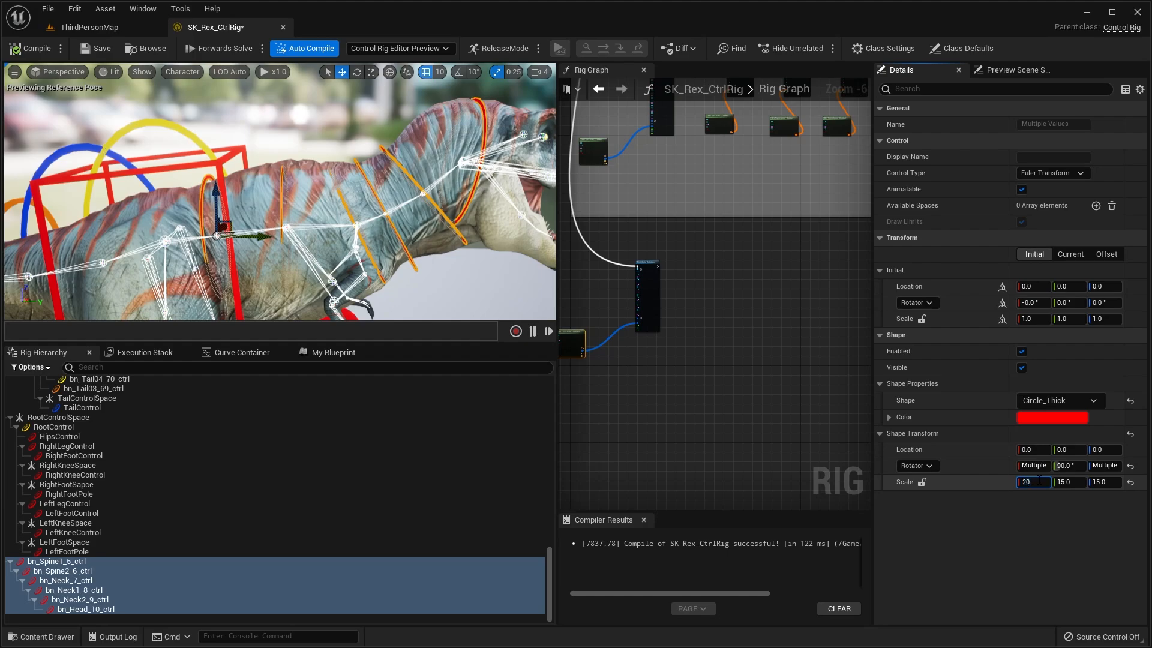
type("0")
key("Tab")
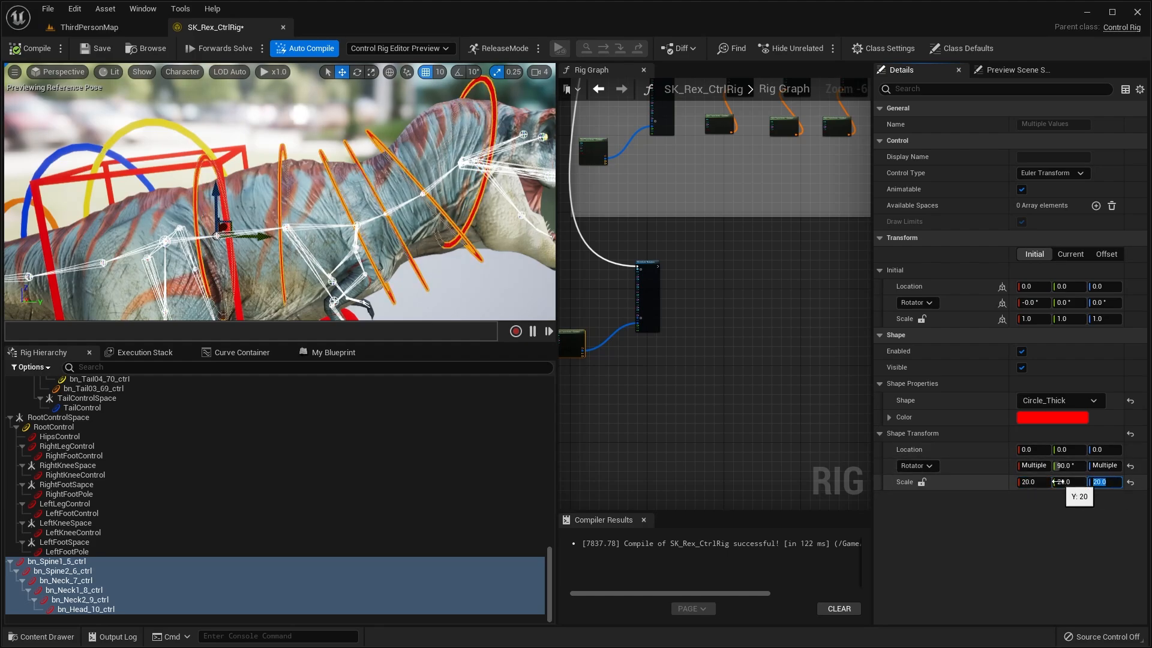
key("Return")
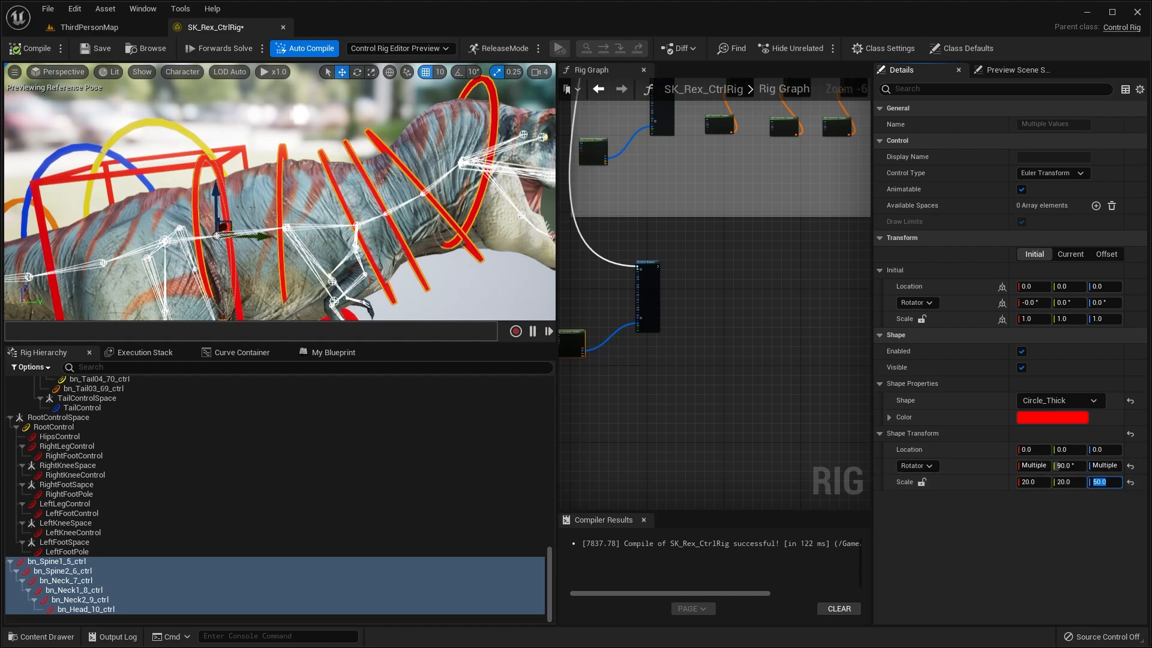
- Change the shape color of bn_Spine1_5_ctrl to amber orange
mouse_move(263, 176)
right_mouse_down()
mouse_move(235, 187)
mouse_move(263, 177)
right_mouse_up()
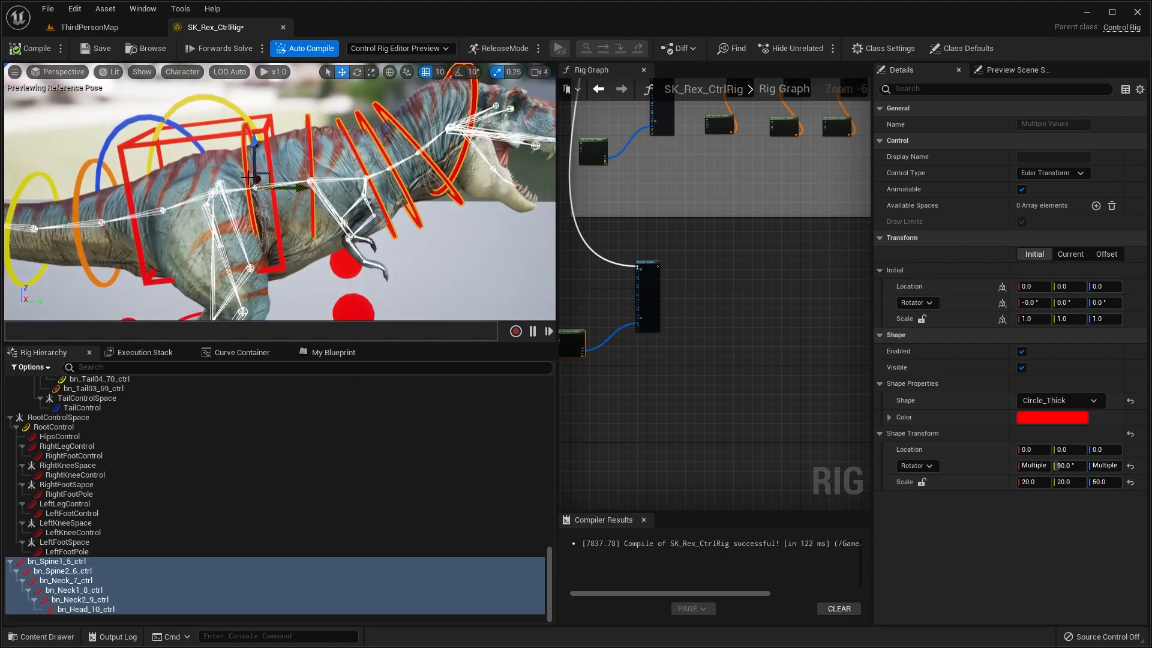
left_click(249, 177)
key("f")
left_click(1052, 417)
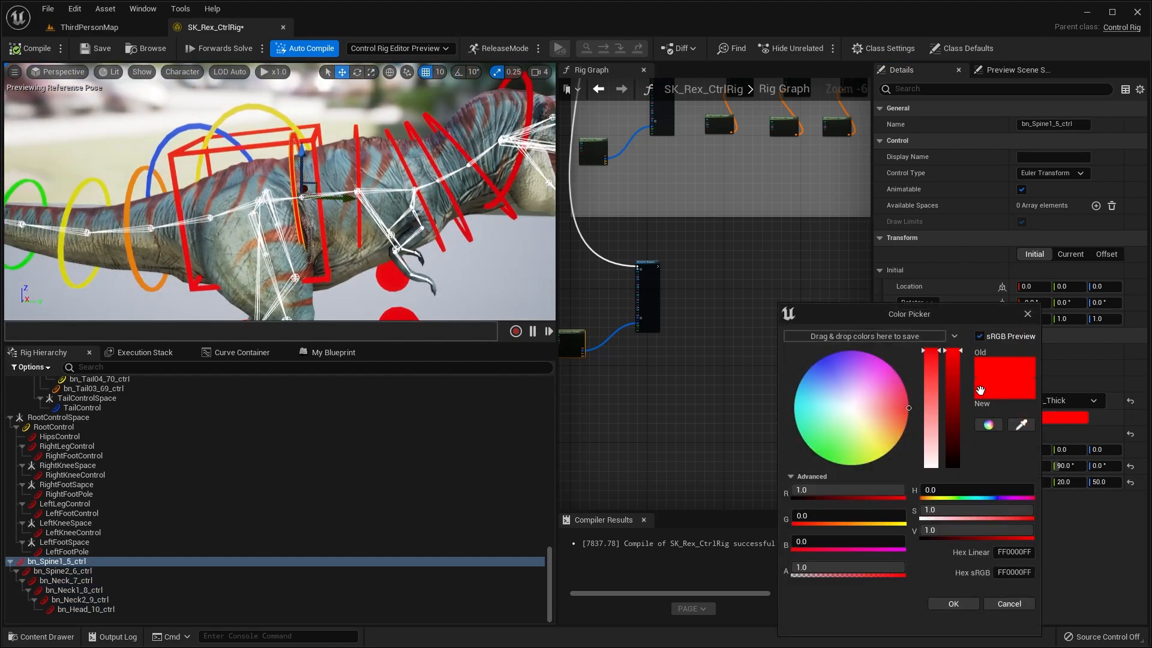
left_click_drag(886, 430, 923, 451)
left_click(954, 604)
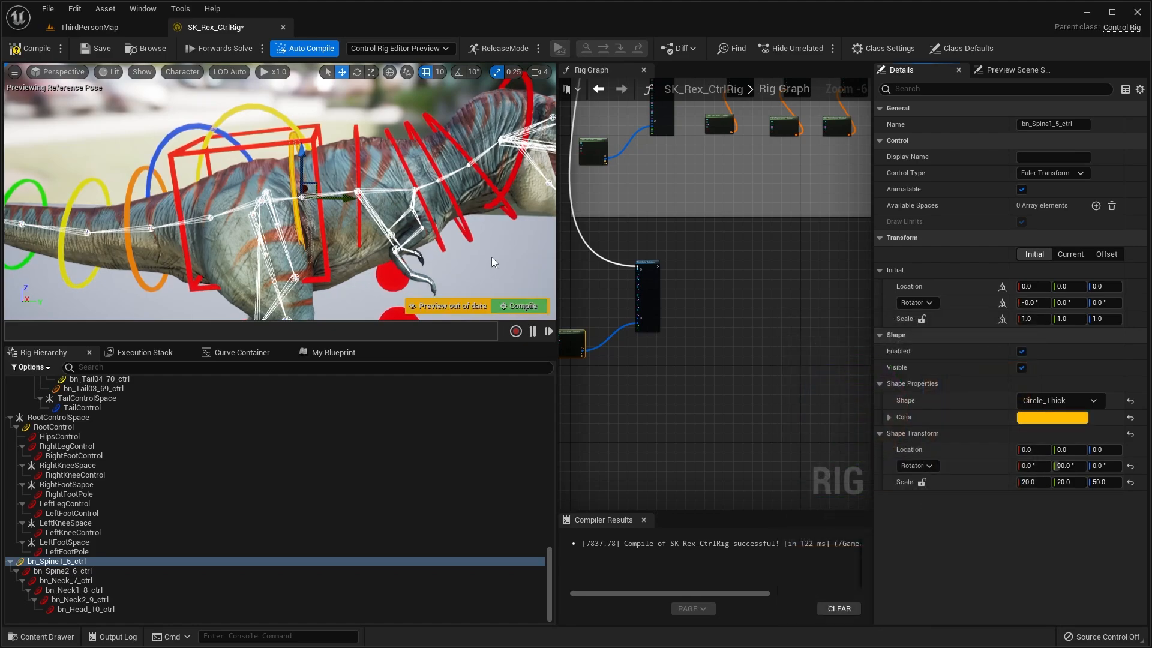
- Color the bn_Spine2_6_ctrl shape yellow and the bn_Neck_7_ctrl shape green
left_click(354, 161)
left_click(1053, 417)
left_click(894, 455)
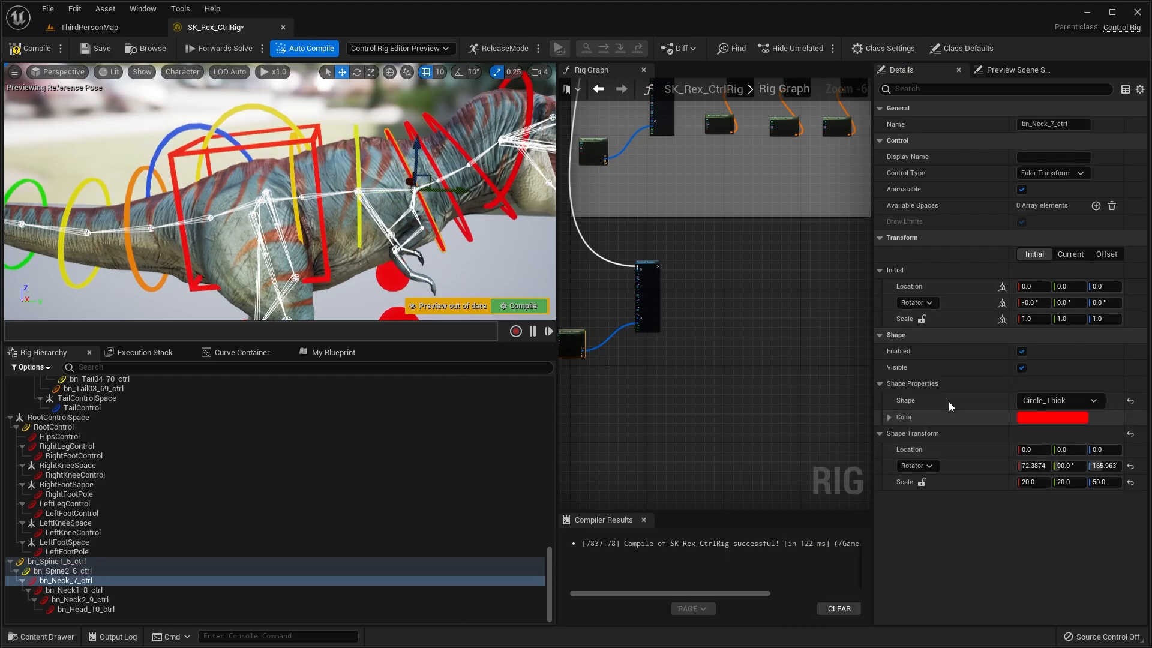
left_click(1077, 415)
left_click(824, 458)
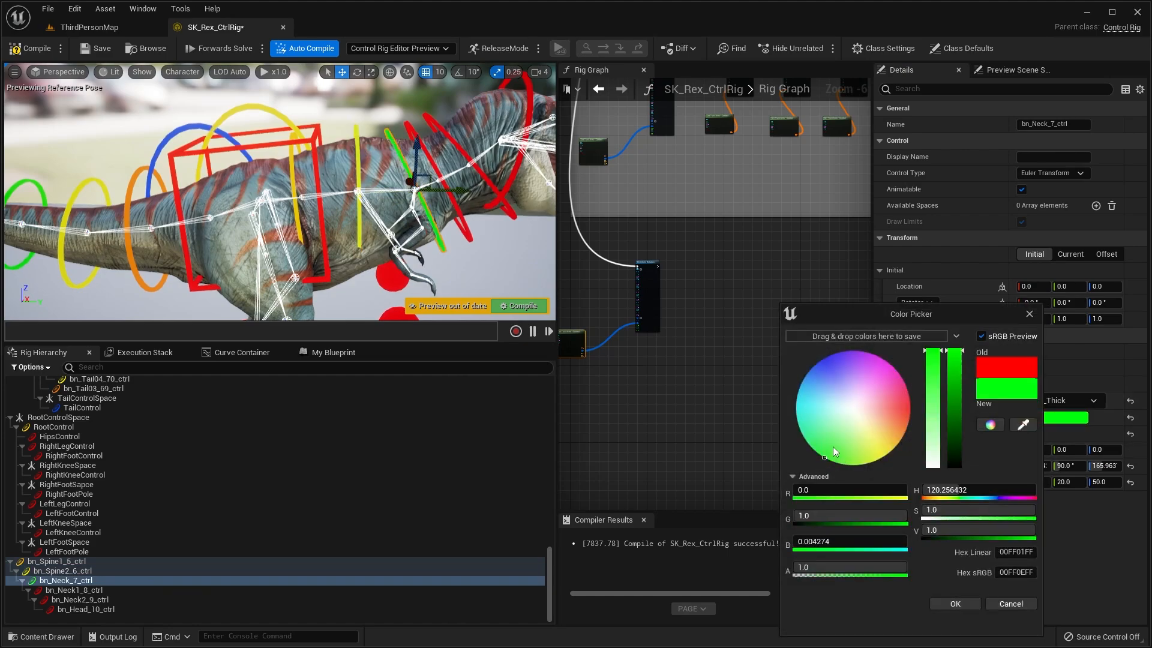
- Change the shape color of bn_Neck1_8_ctrl to cyan
left_click(77, 589)
left_click(1059, 417)
left_click(781, 406)
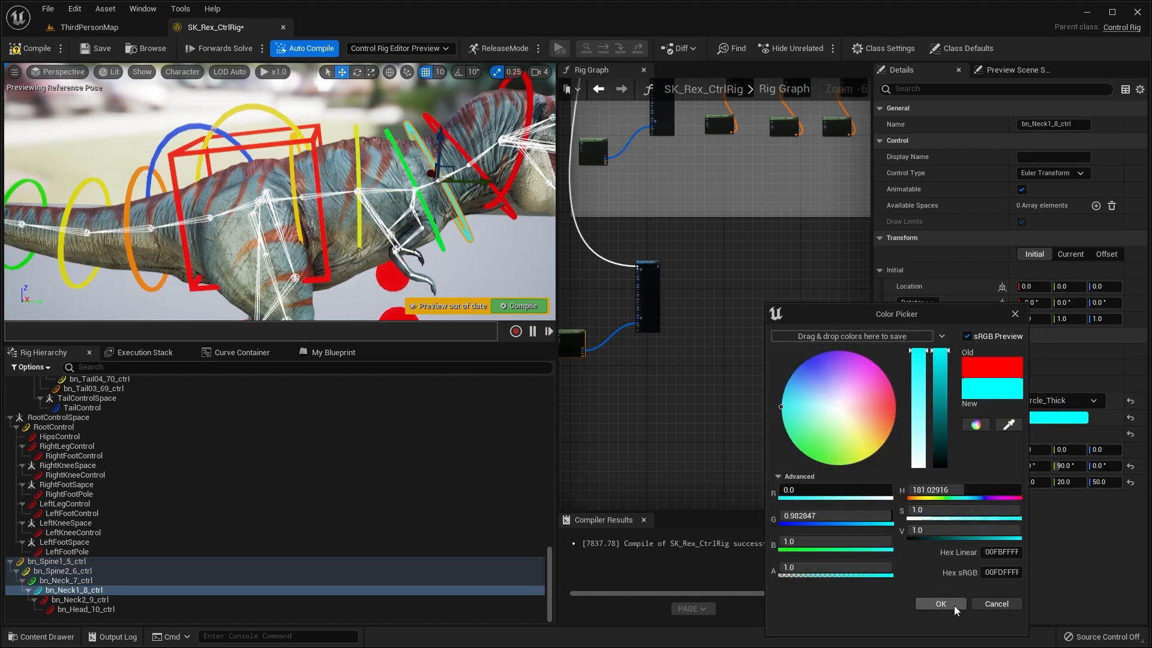
left_click(941, 604)
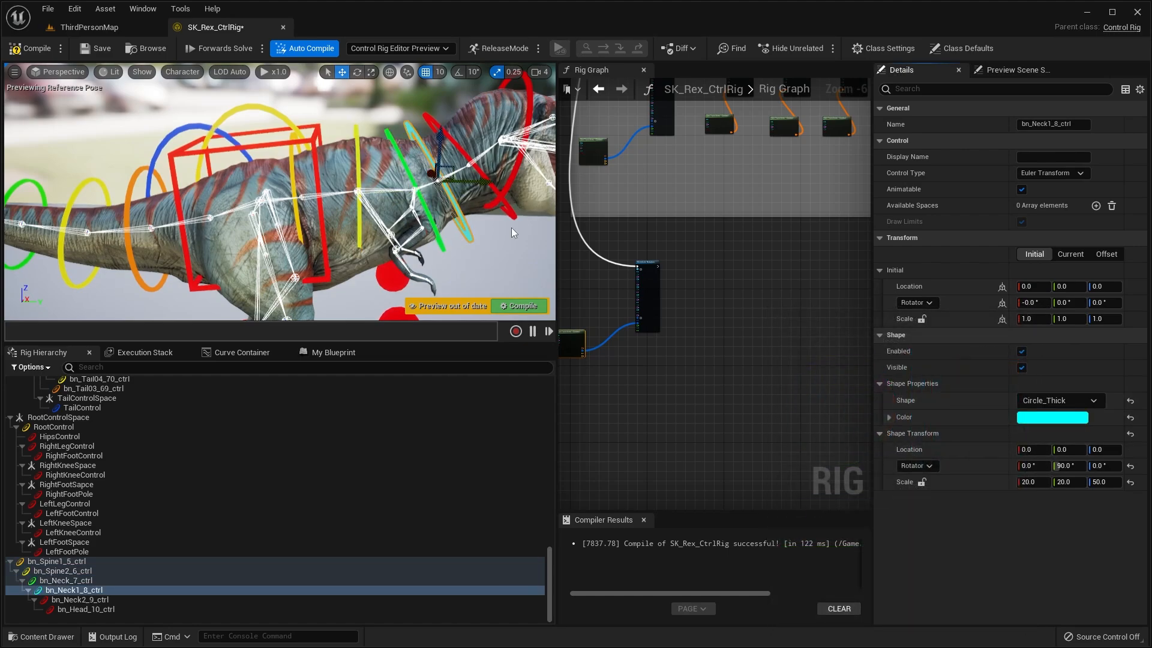
- Color the bn_Neck2_9_ctrl shape blue and the bn_Head_10_ctrl shape purple
left_click(79, 599)
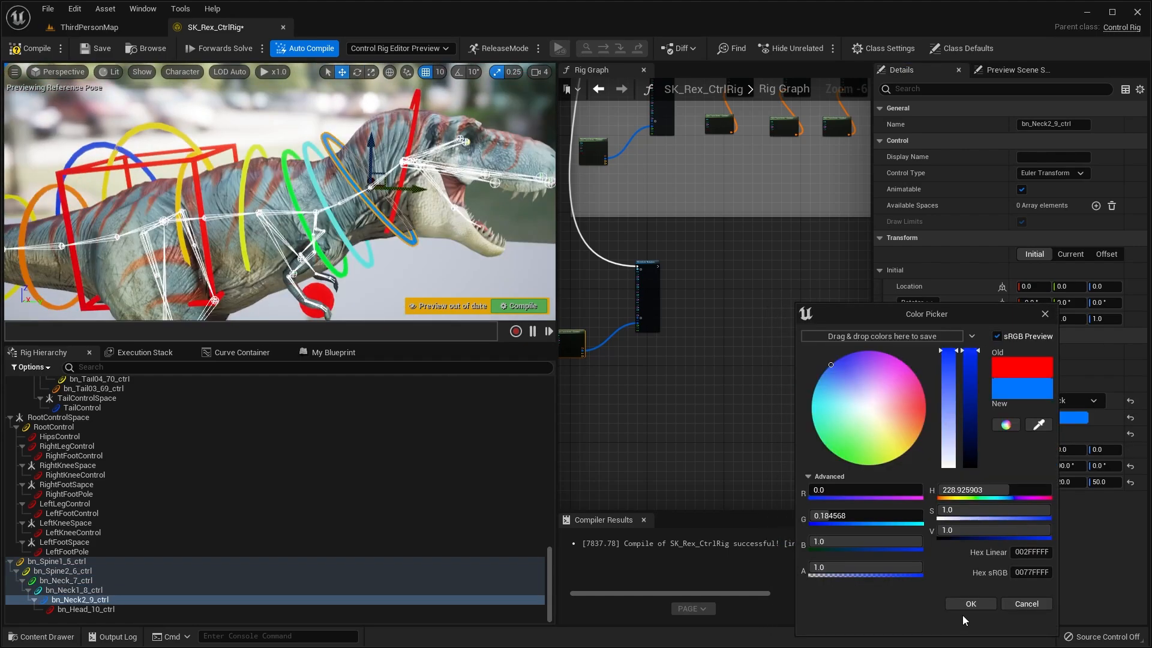
left_click(968, 604)
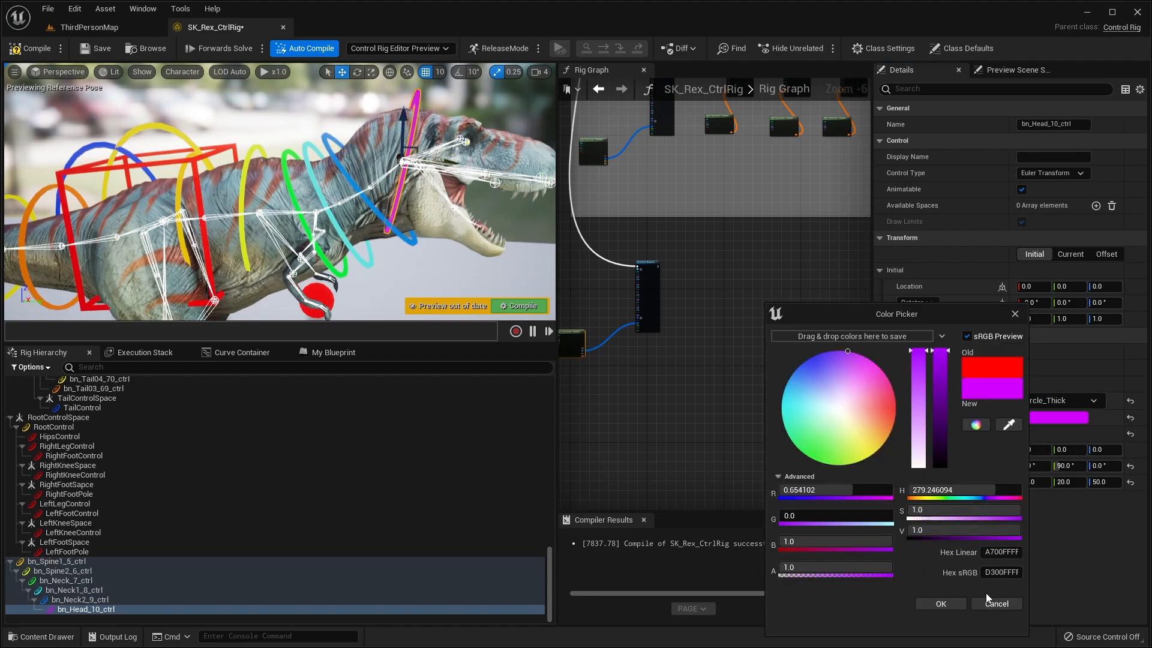
left_click(968, 605)
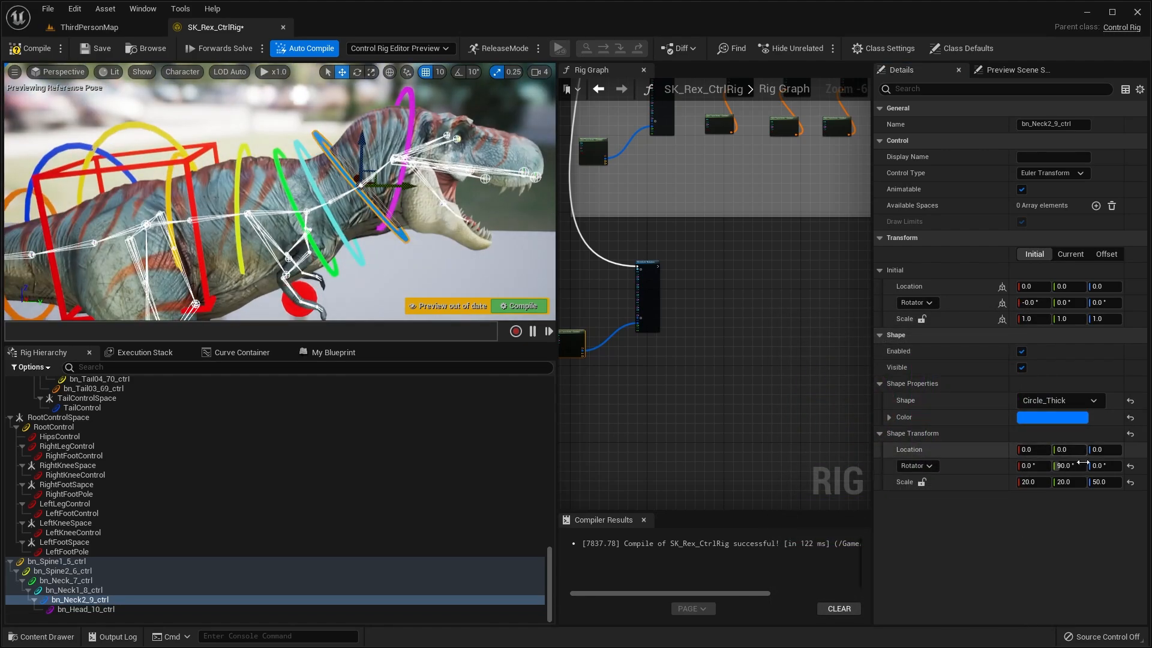
- Set the bn_Neck2_9_ctrl shape rotation to 180°, 70°, 180° and its X and Y shape scale to 18
right_click_drag(497, 206, 480, 234)
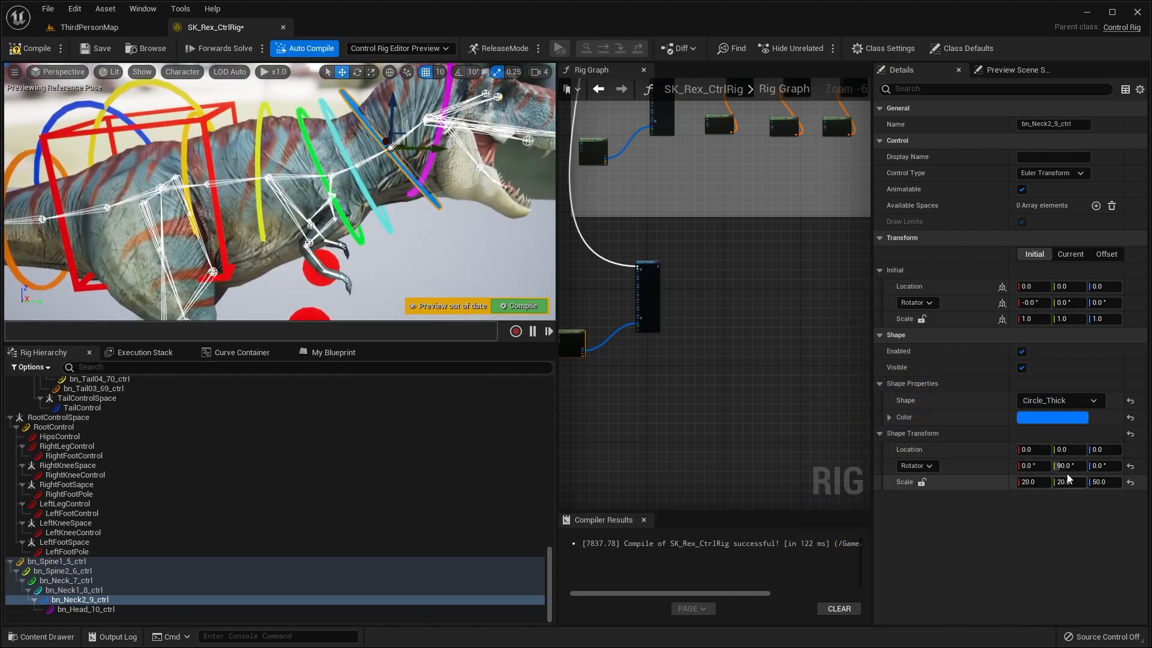
left_click_drag(1033, 466, 1049, 466)
right_click_drag(288, 195, 210, 207)
left_click(239, 206)
right_click_drag(360, 205, 367, 206)
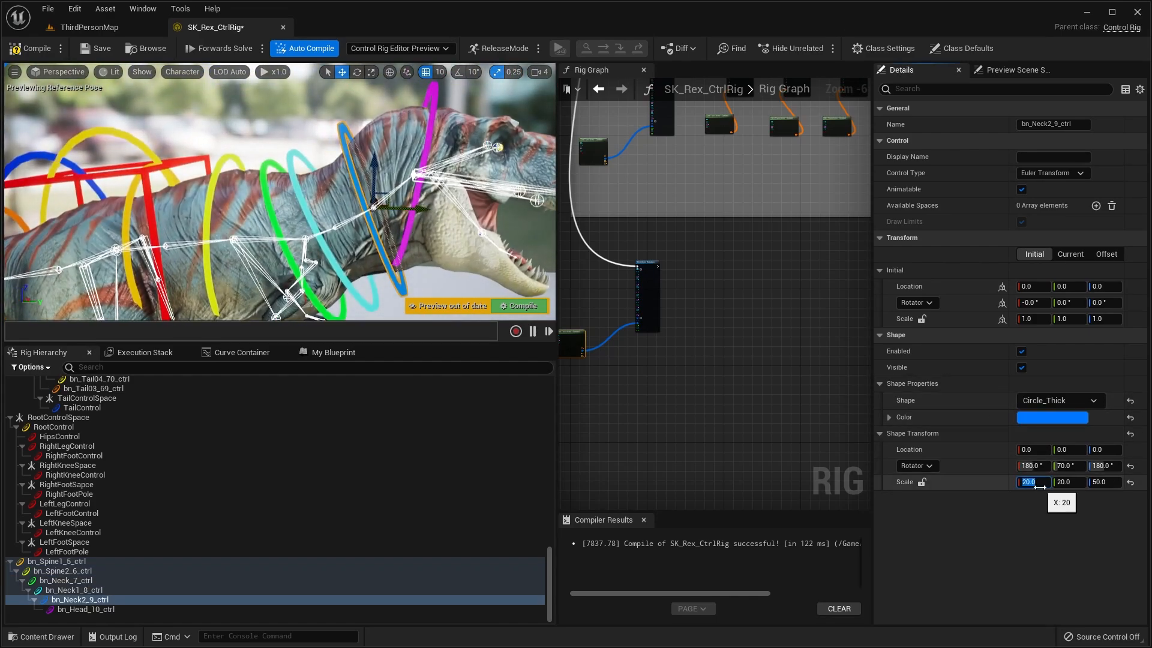
key("Return")
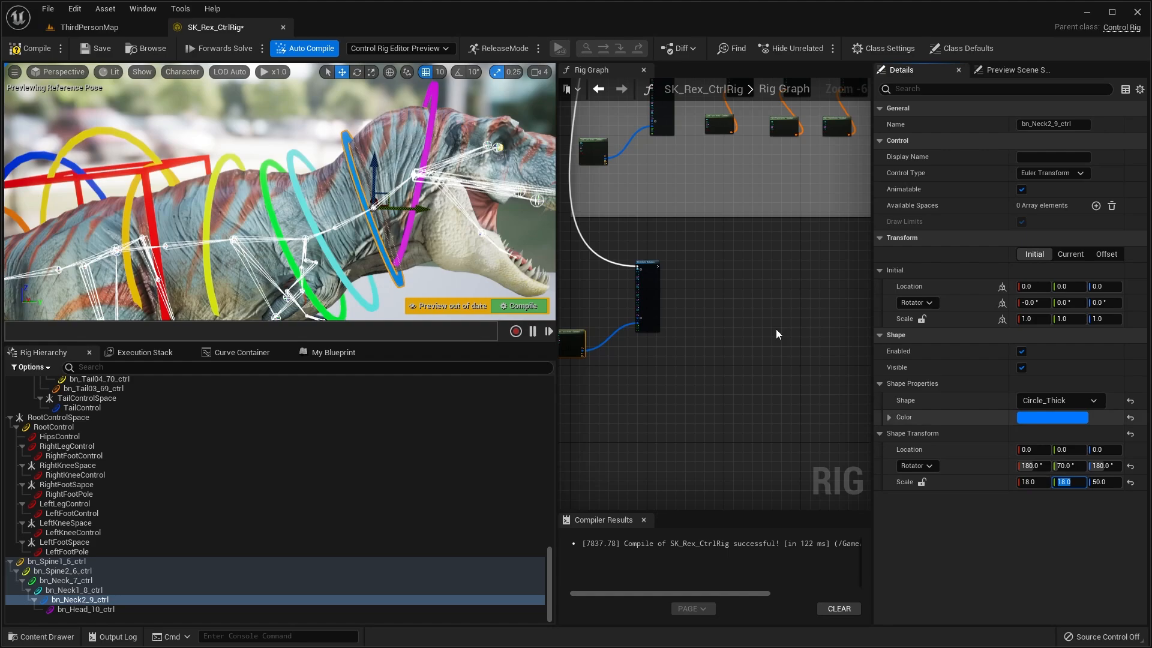
- Set the X and Y shape scale of bn_Neck1_8_ctrl to 18, and compile and save the rig
left_click(380, 307)
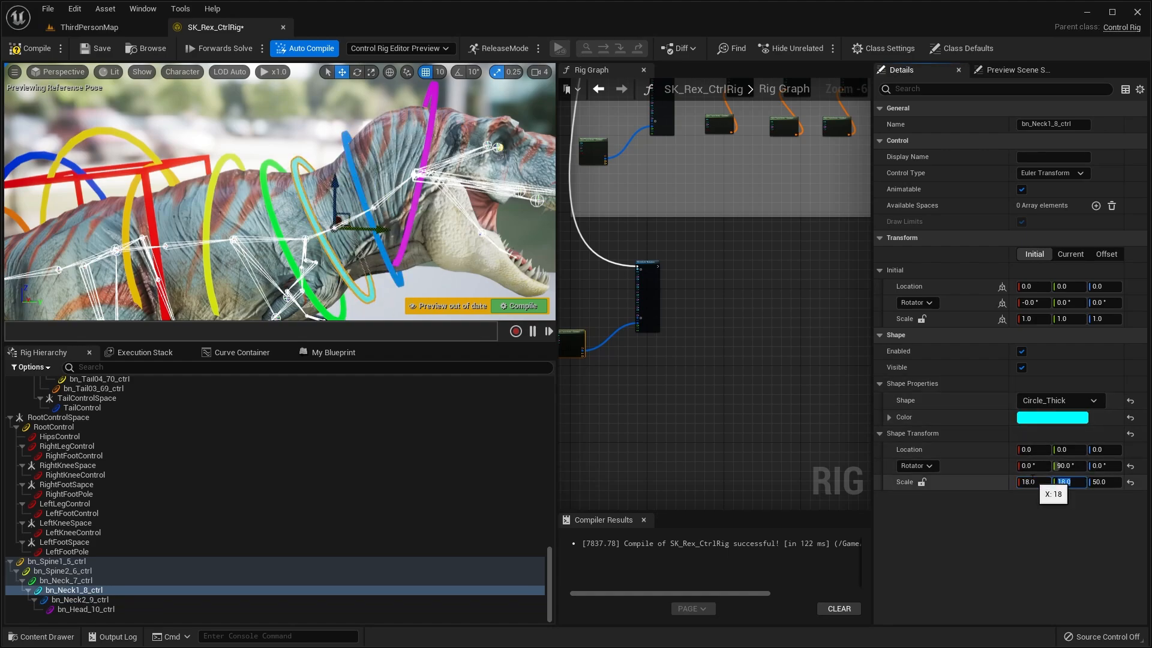
right_click_drag(294, 221, 246, 240)
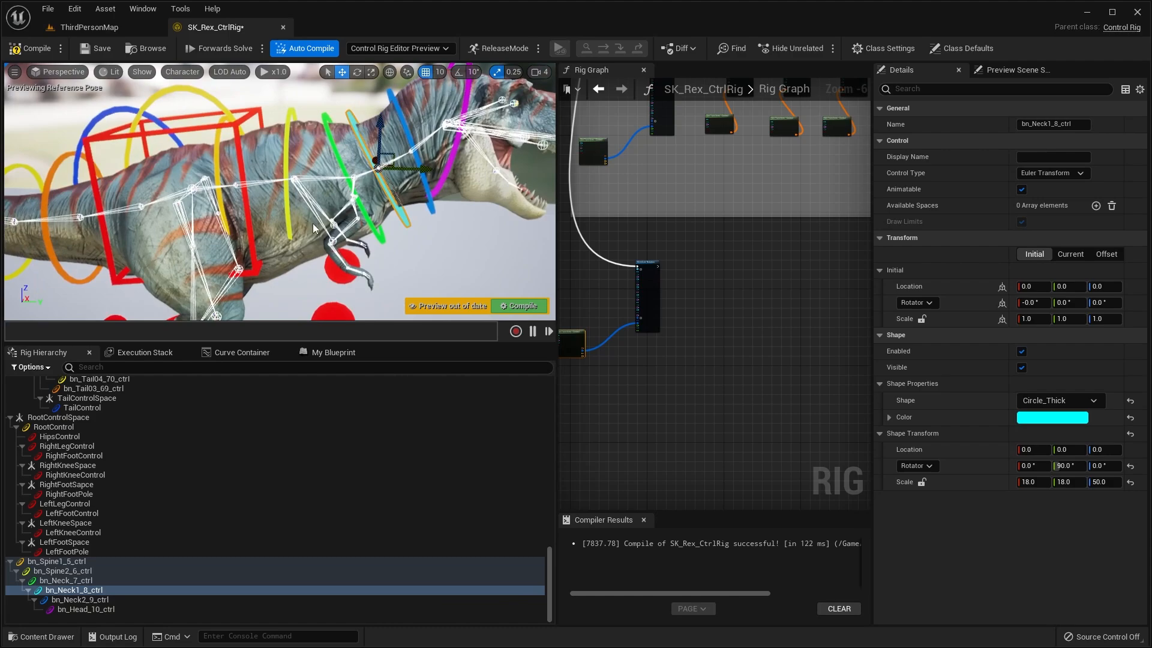
left_click(288, 202)
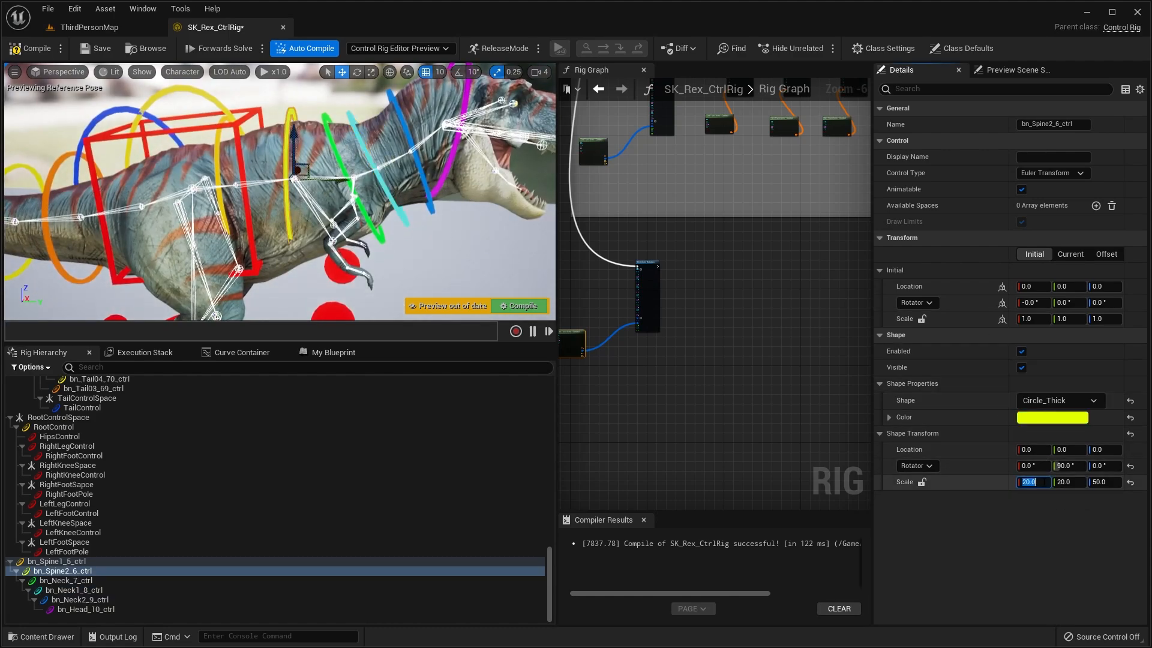
mouse_move(455, 120)
right_mouse_down()
mouse_move(477, 117)
mouse_move(458, 114)
right_mouse_up()
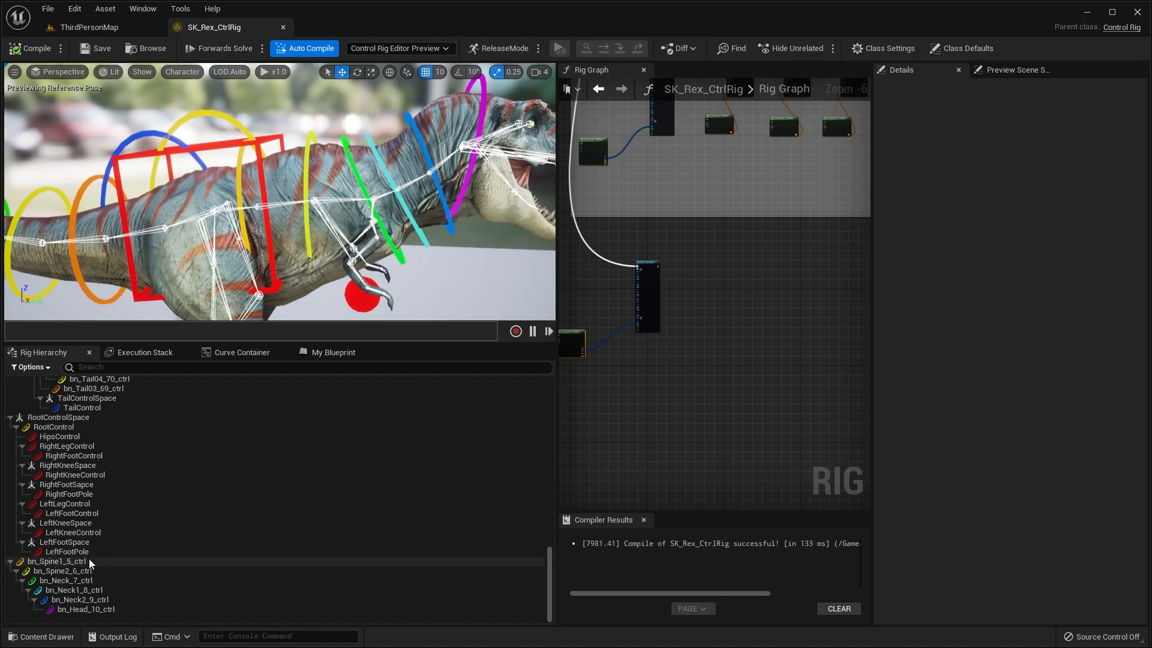
- Parent bn_Spine1_5_ctrl with its child controls under the bn_Spine1_5 bone in the hierarchy
left_click(96, 563)
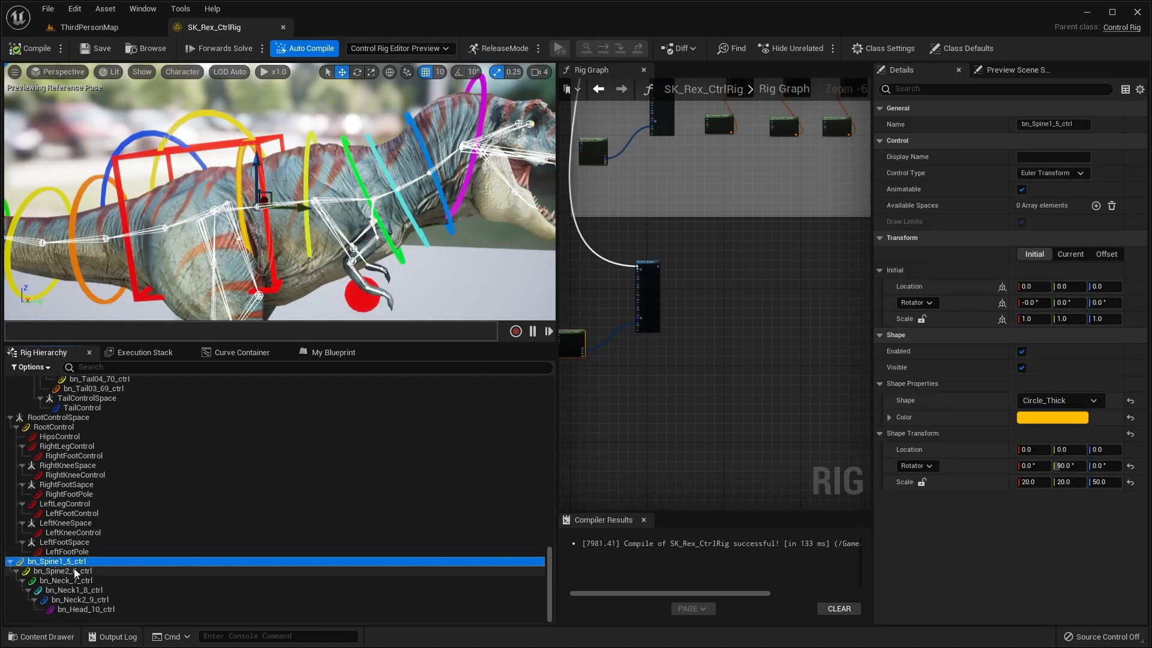
left_click(86, 609, "shift")
left_click(83, 563)
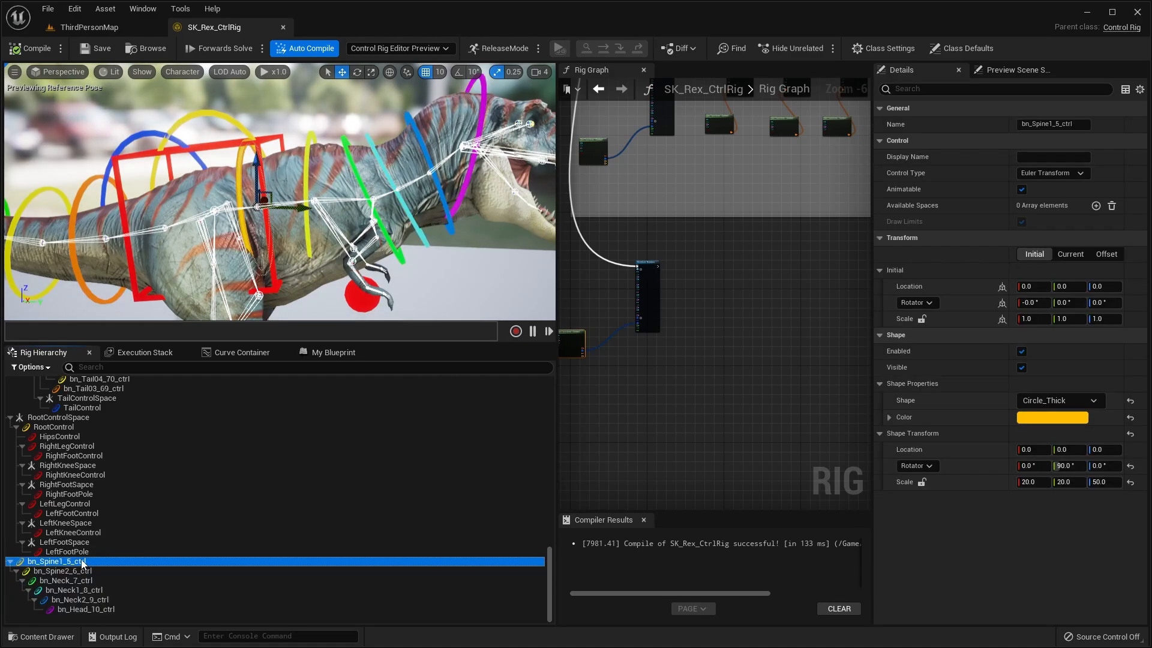
mouse_move(101, 551)
left_mouse_down()
mouse_move(96, 498)
mouse_move(99, 516)
mouse_move(102, 501)
mouse_move(130, 497)
mouse_move(129, 483)
mouse_move(102, 414)
mouse_move(86, 411)
left_mouse_up()
left_click(84, 411)
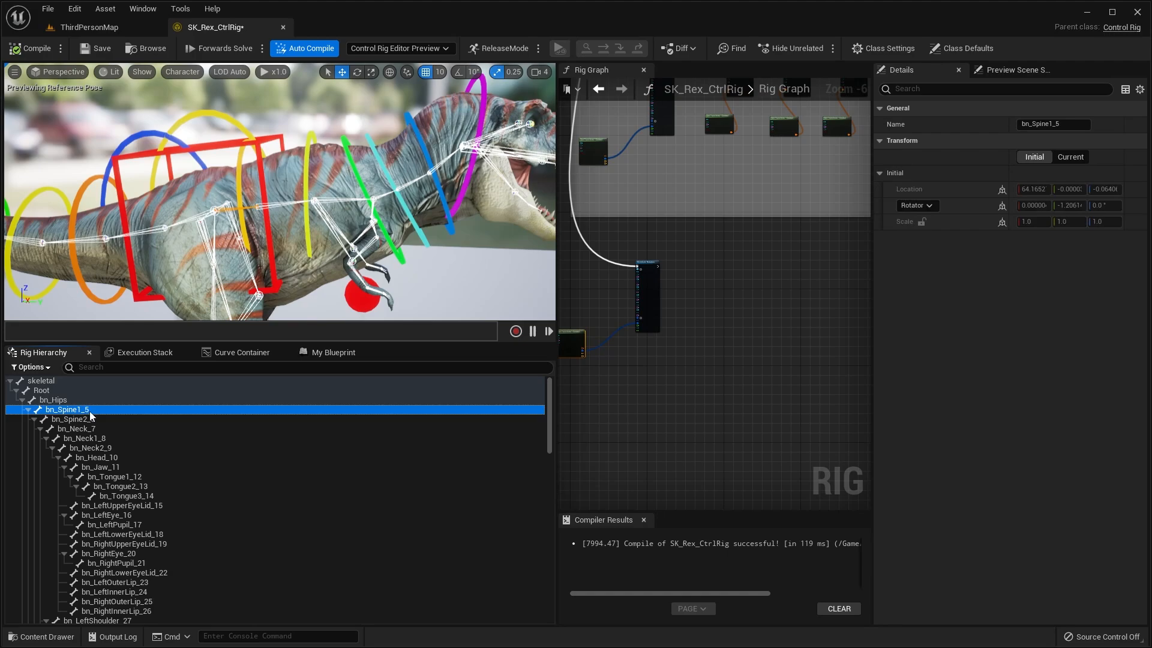
- Locate the moved control chain in the hierarchy and parent bn_Spine2_6_ctrl under the bn_Spine2_6 bone
scroll(136, 430, "down", 12)
scroll(146, 454, "up", 2)
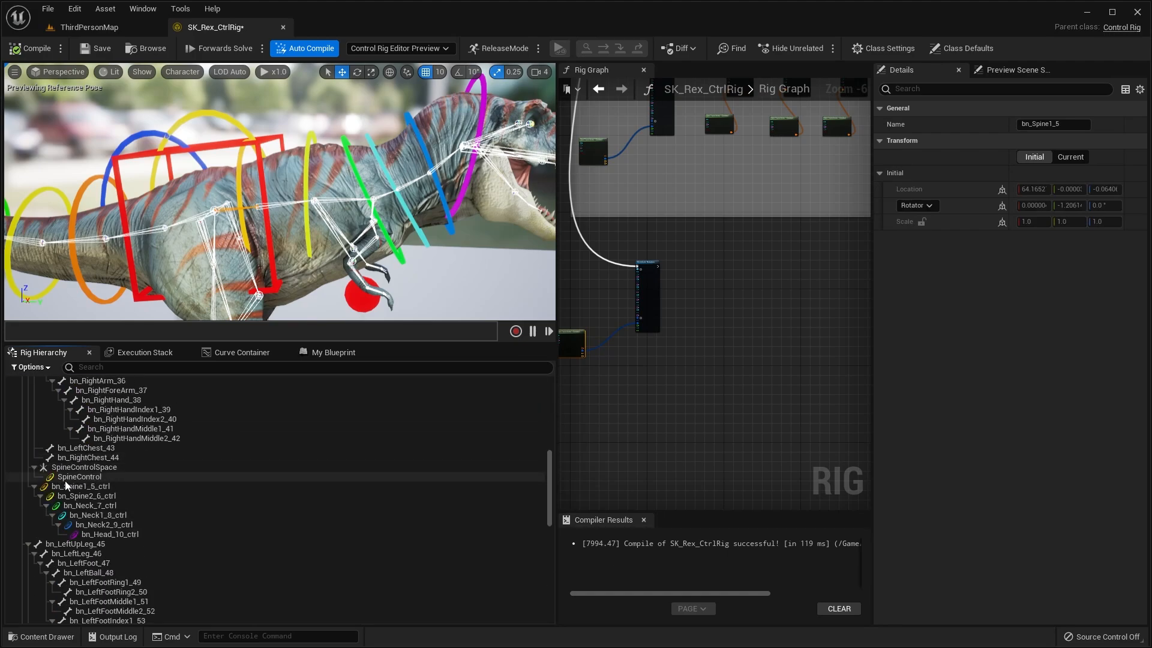
scroll(121, 474, "up", 10)
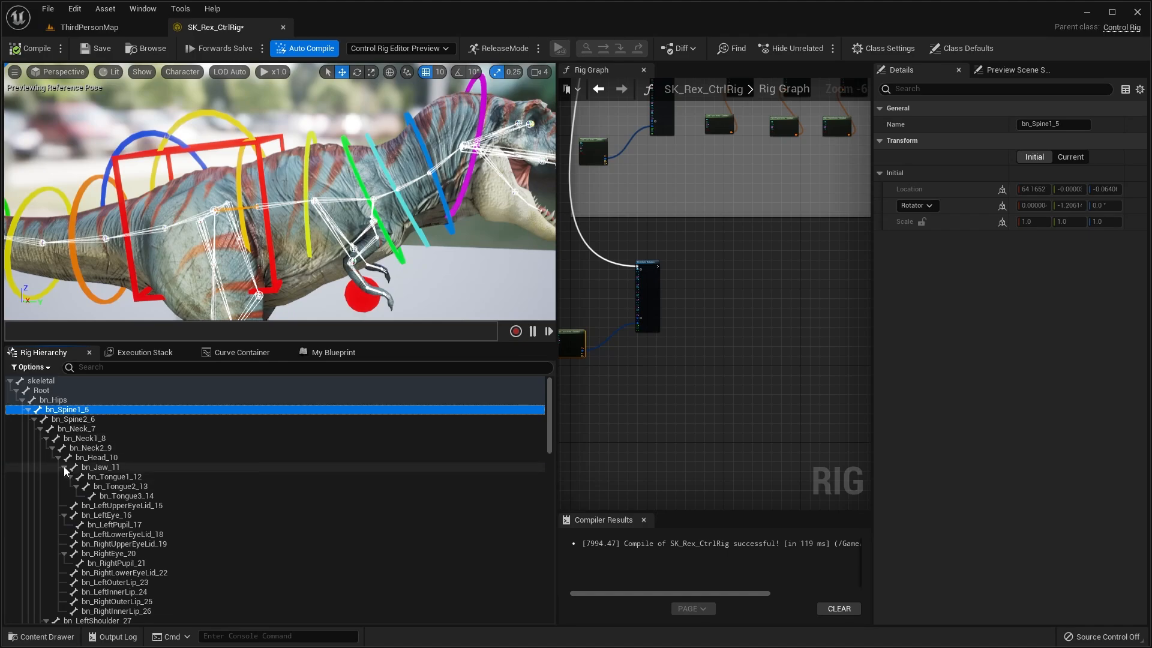
scroll(84, 472, "down", 4)
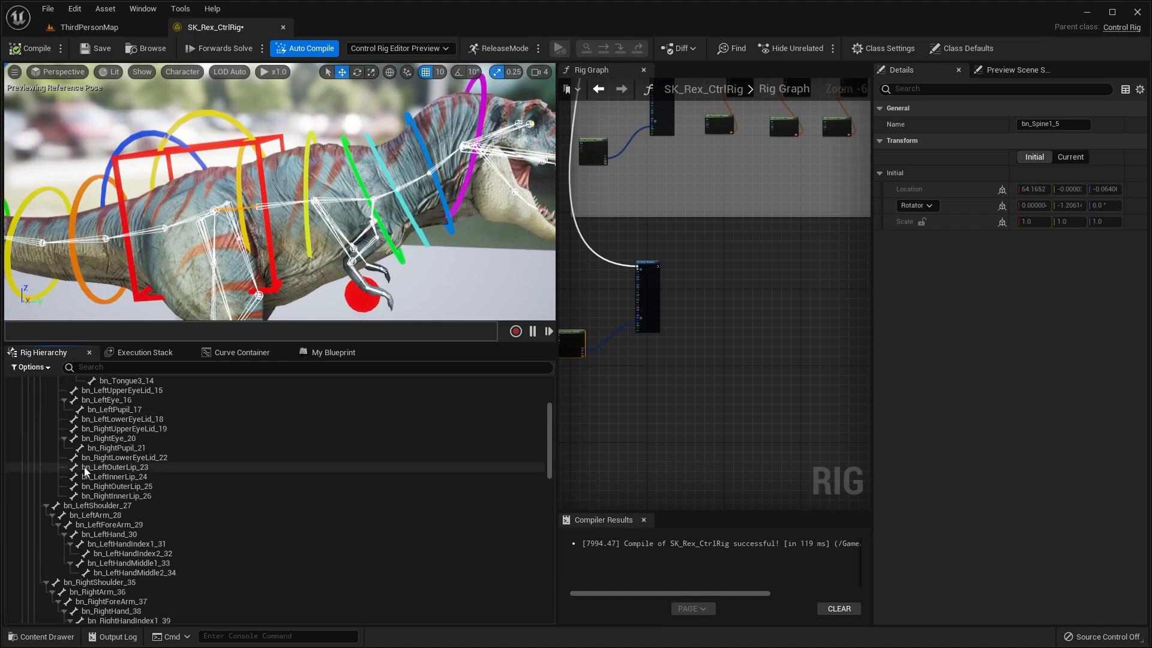
scroll(85, 472, "down", 7)
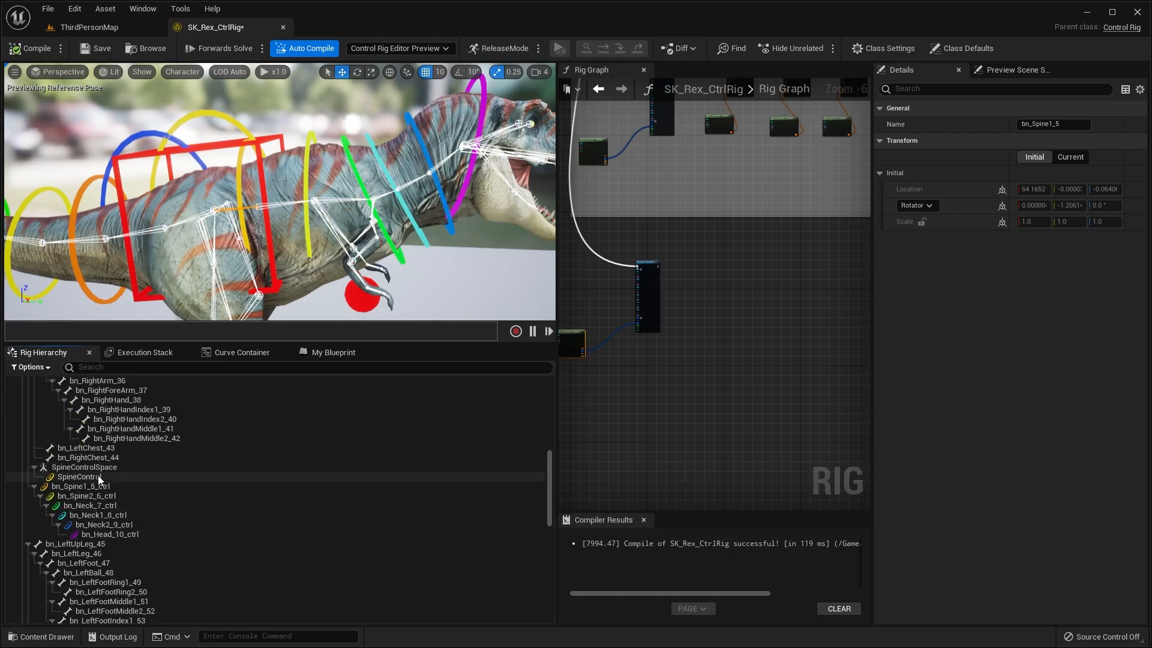
left_click(96, 486)
left_click(98, 496)
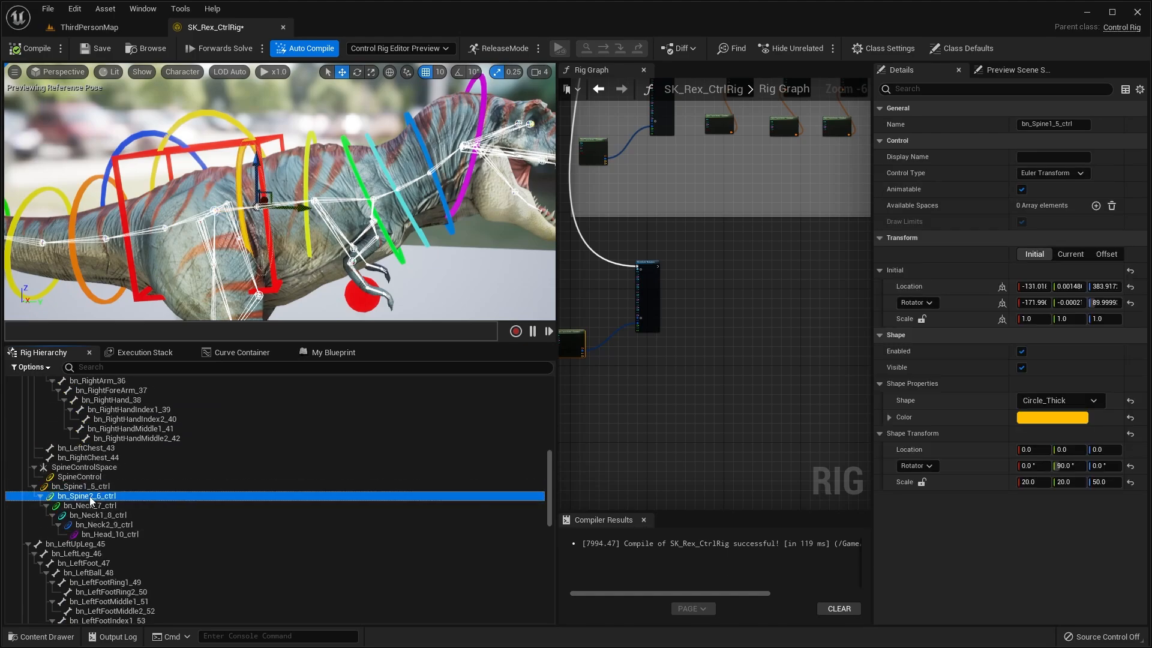
scroll(100, 472, "up", 10)
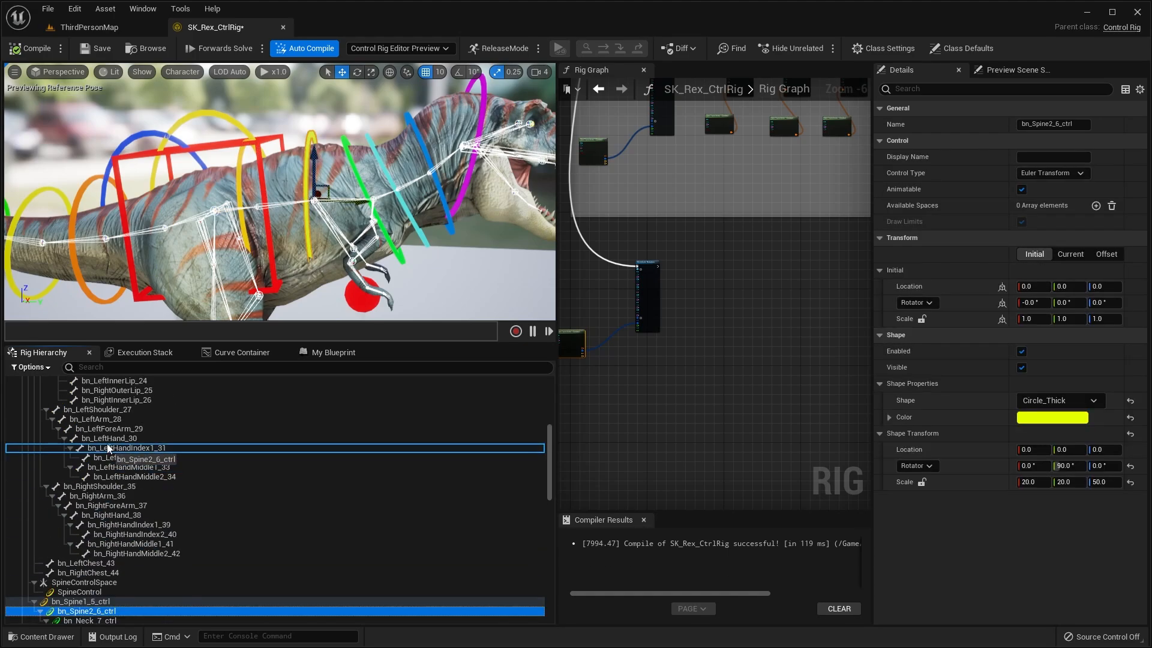
left_click_drag(92, 419, 91, 420)
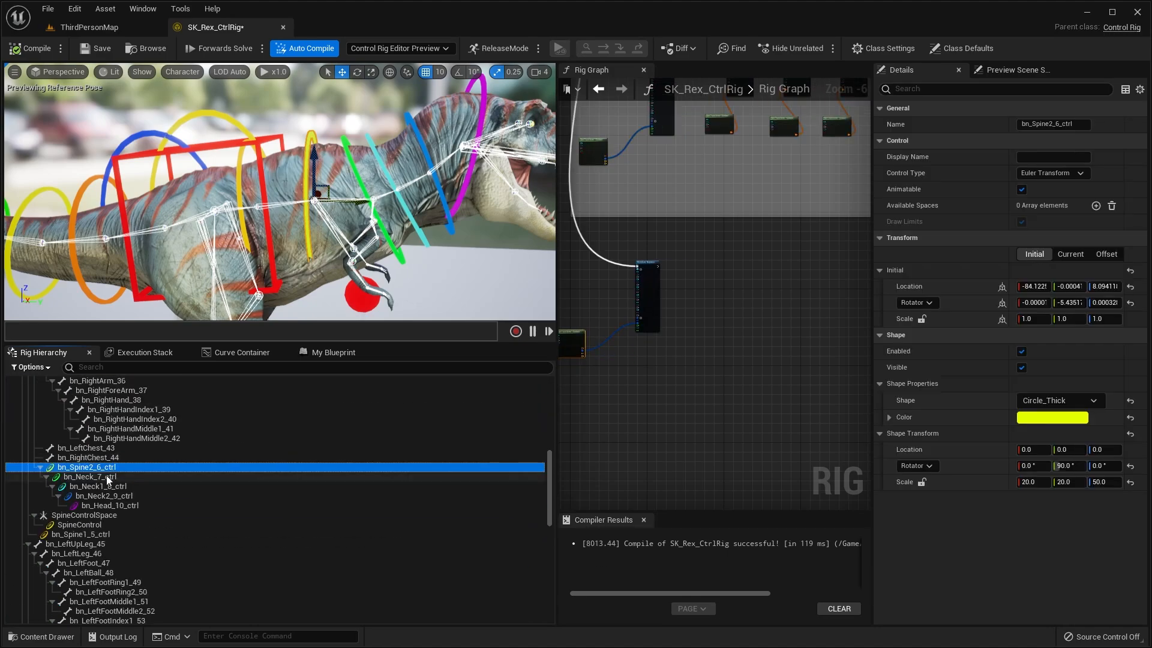
- Parent bn_Neck_7_ctrl with its child controls under the bn_Neck_7 bone
left_click(104, 478)
scroll(114, 462, "up", 10)
left_click_drag(116, 476, 110, 429)
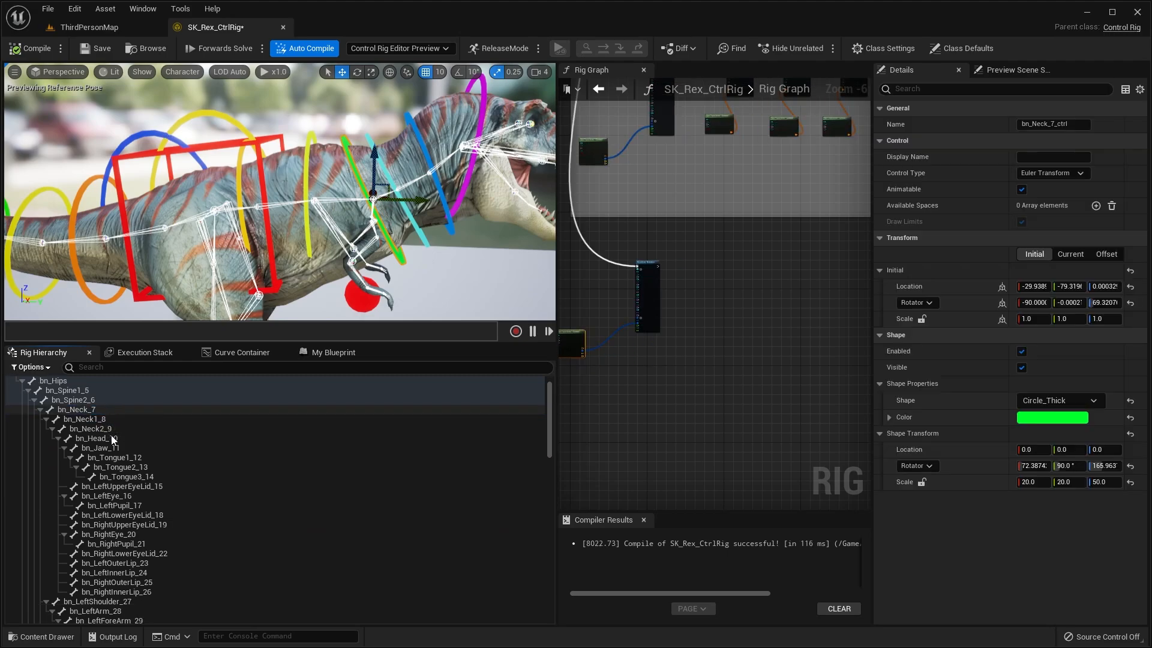
- Parent bn_Neck1_8_ctrl with its child controls under the bn_Neck1_8 bone
left_click(125, 478)
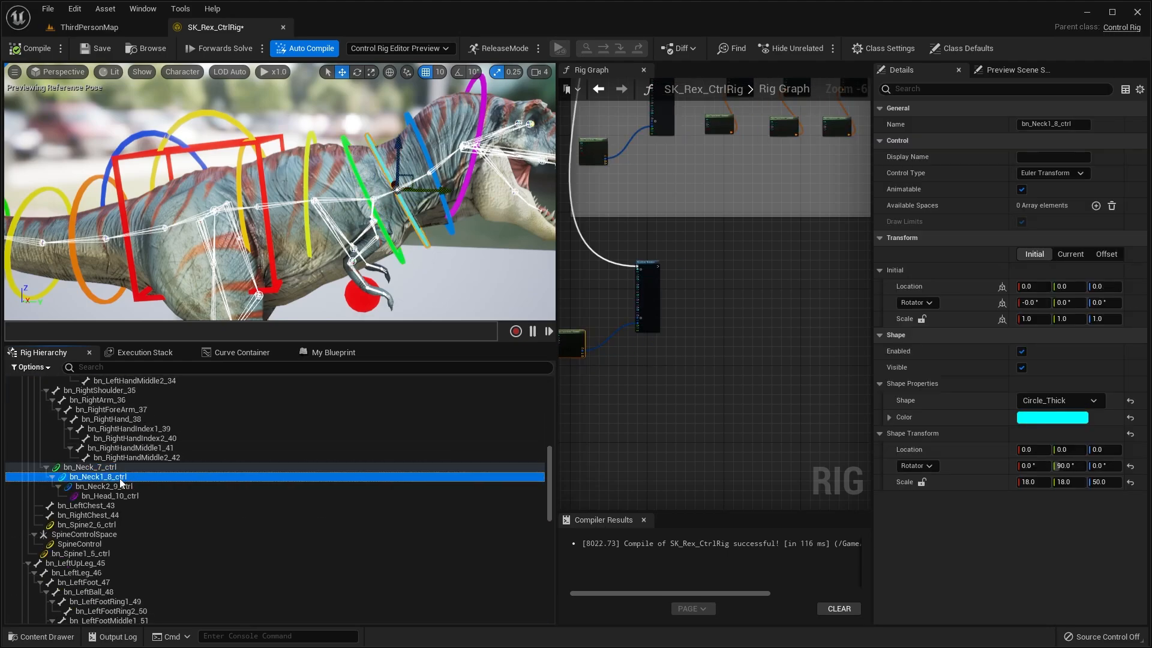
left_click_drag(120, 481, 113, 424)
scroll(139, 455, "up", 10)
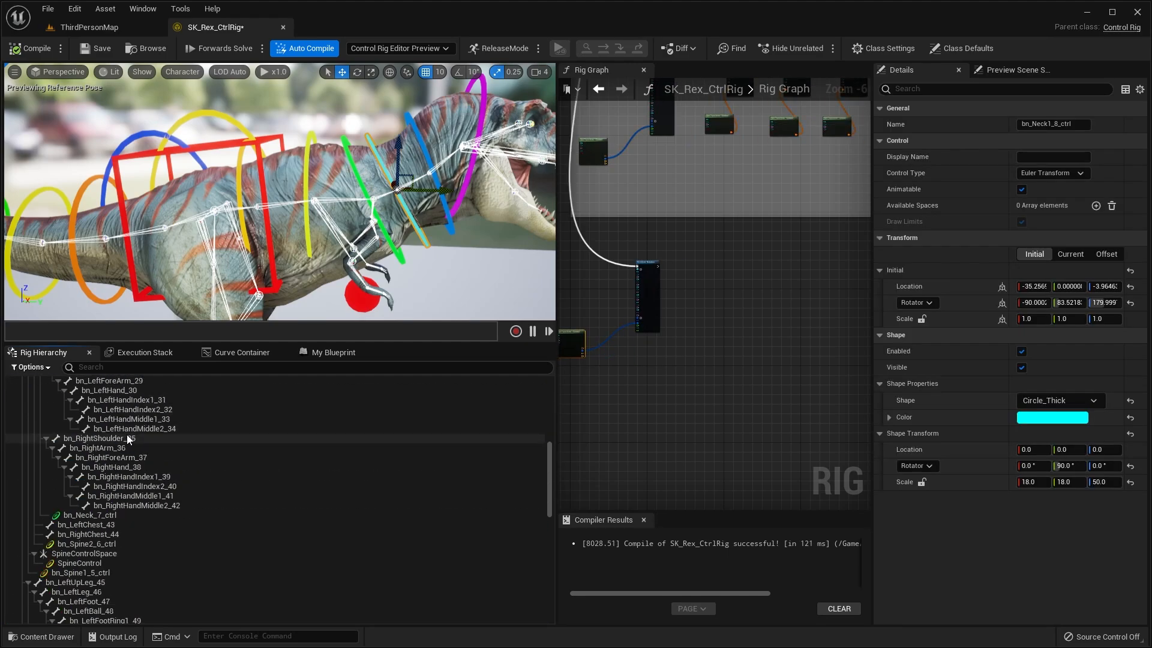
- Parent bn_Neck2_9_ctrl with its child control under the bn_Neck2_9 bone
left_click(106, 420)
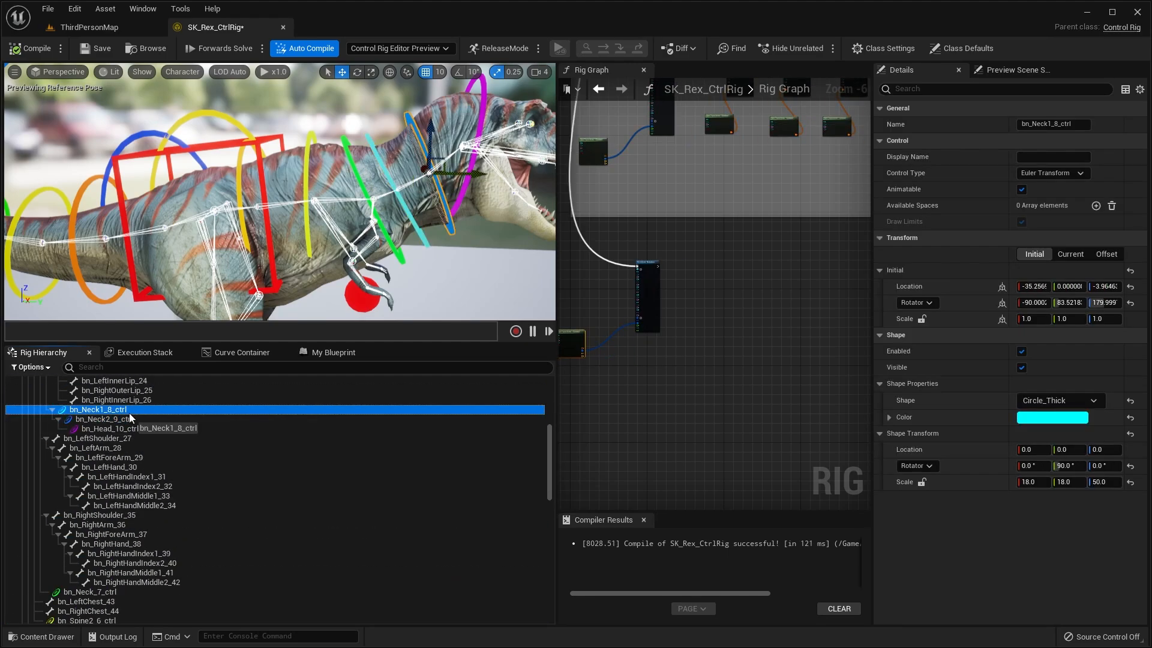
scroll(150, 403, "up", 6)
left_click_drag(133, 415, 109, 446)
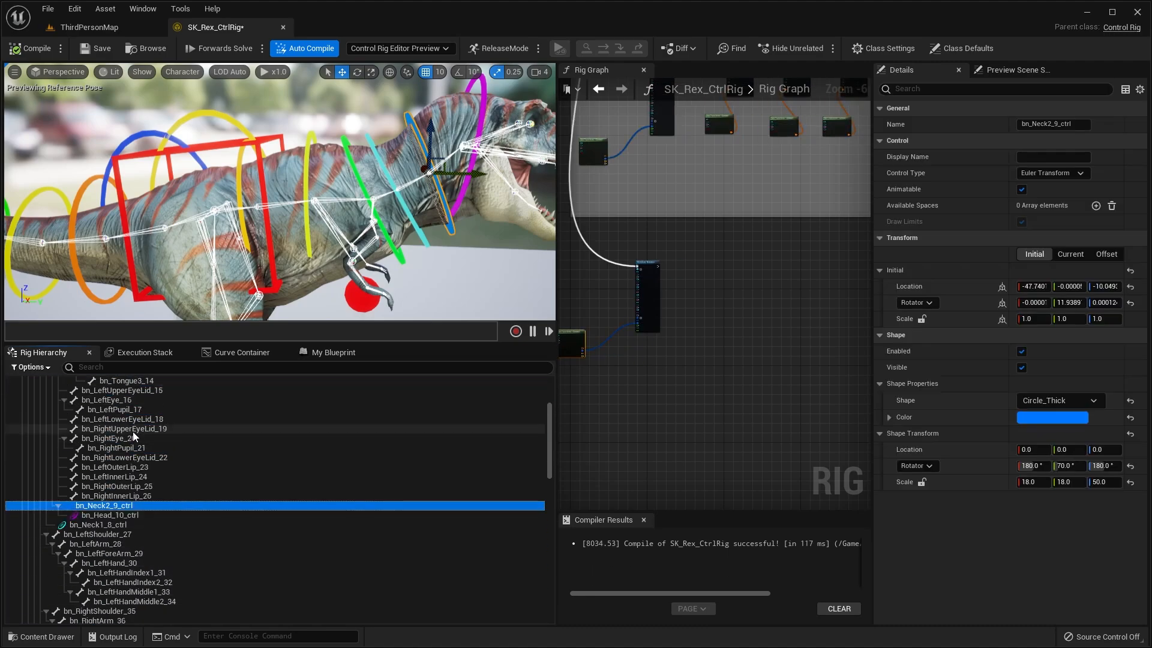
- Parent bn_Head_10_ctrl under the bn_Head_10 bone, then compile and save the rig
left_click_drag(121, 515, 133, 459)
scroll(164, 480, "up", 5)
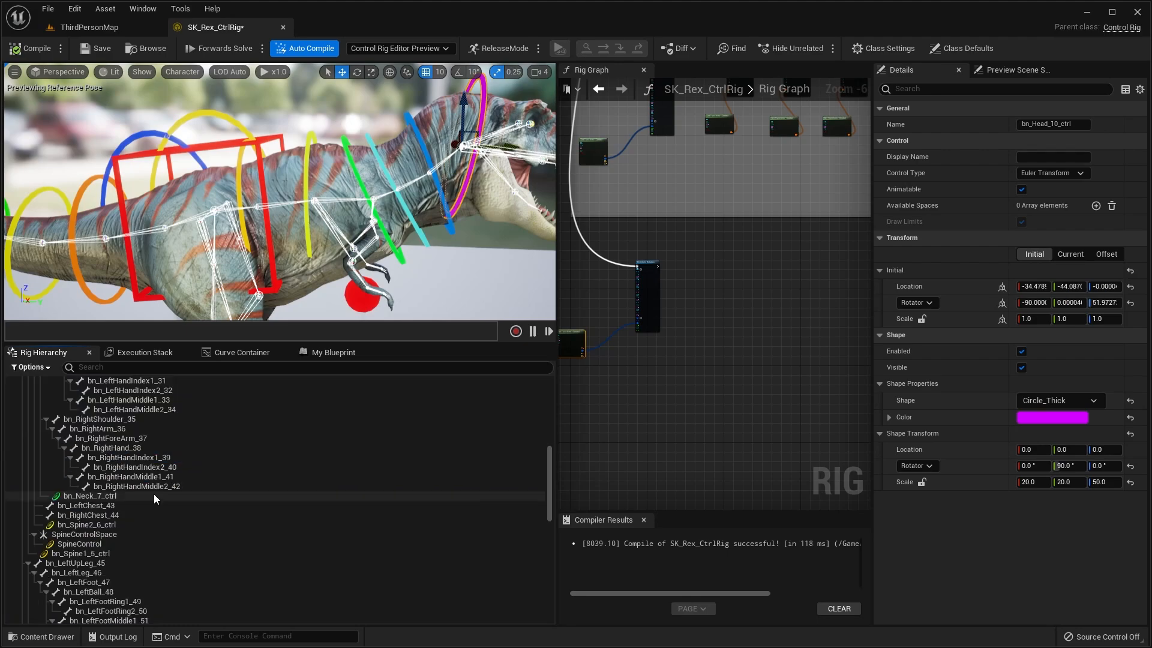
left_click(33, 49)
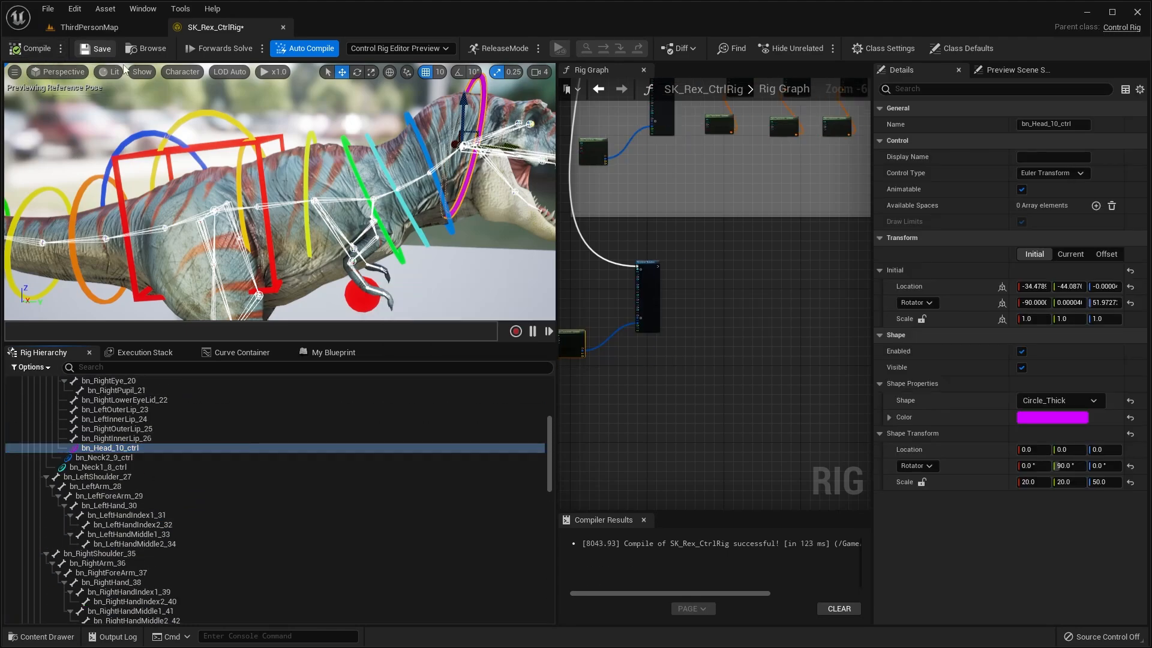
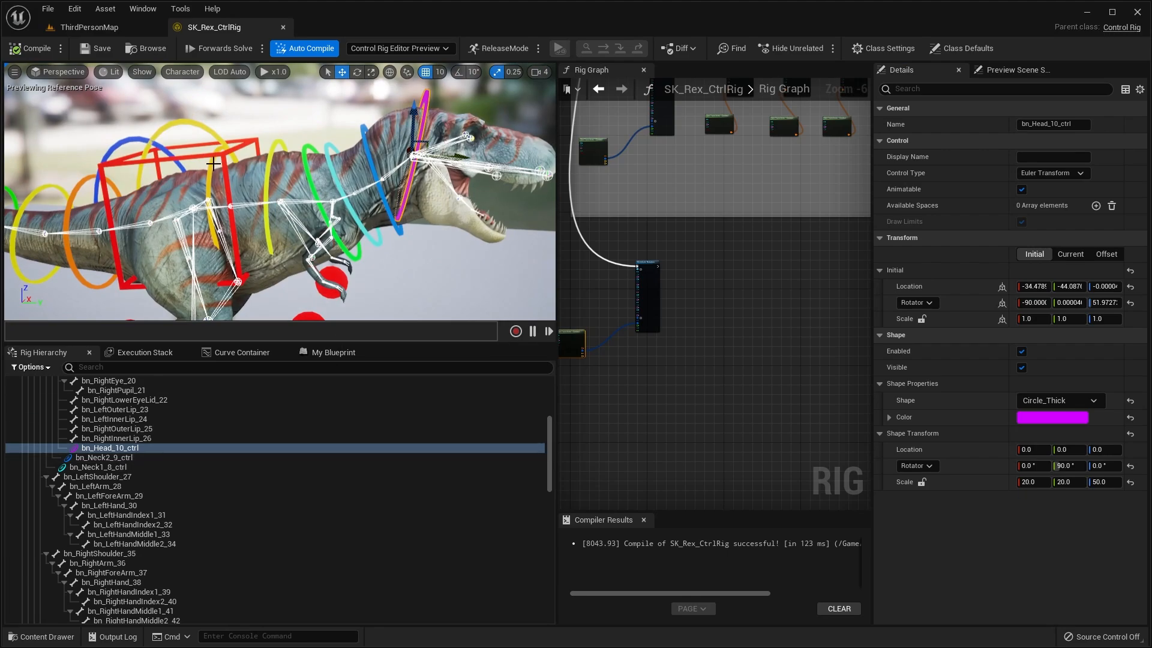
- Select the six controls from bn_Spine1_5_ctrl to bn_Head_10_ctrl and add Get Control nodes for them to the rig graph
left_click(252, 159)
left_click(304, 148, "ctrl")
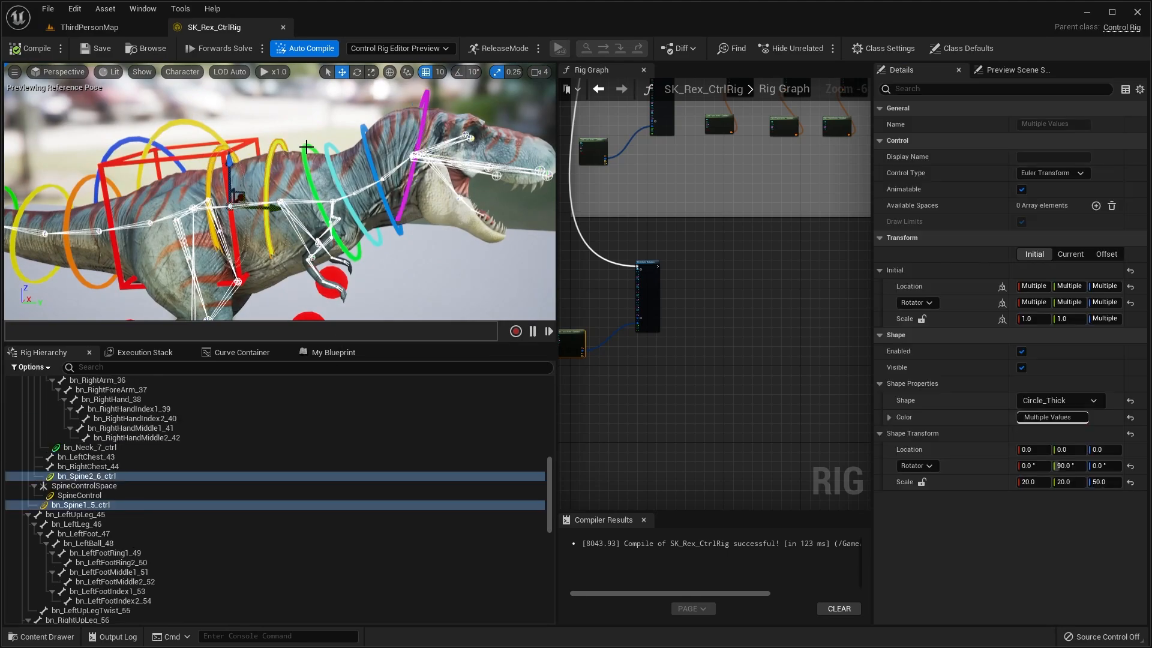
left_click(336, 145, "ctrl")
left_click(361, 145, "ctrl")
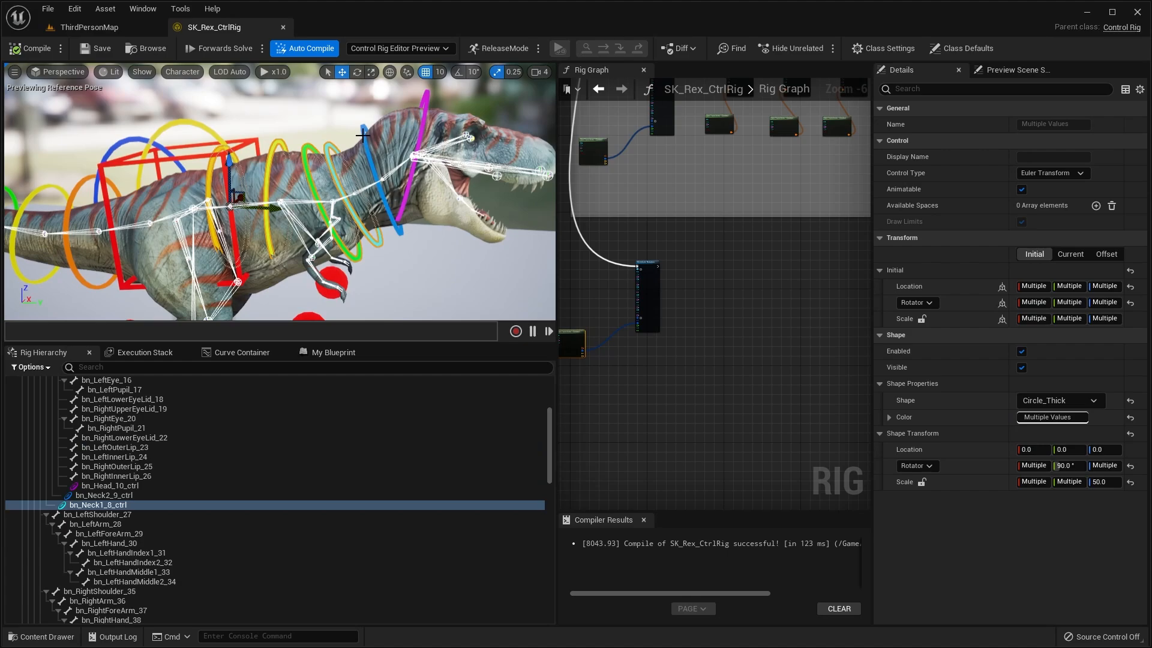
left_click(362, 136, "ctrl")
left_click(425, 117, "ctrl")
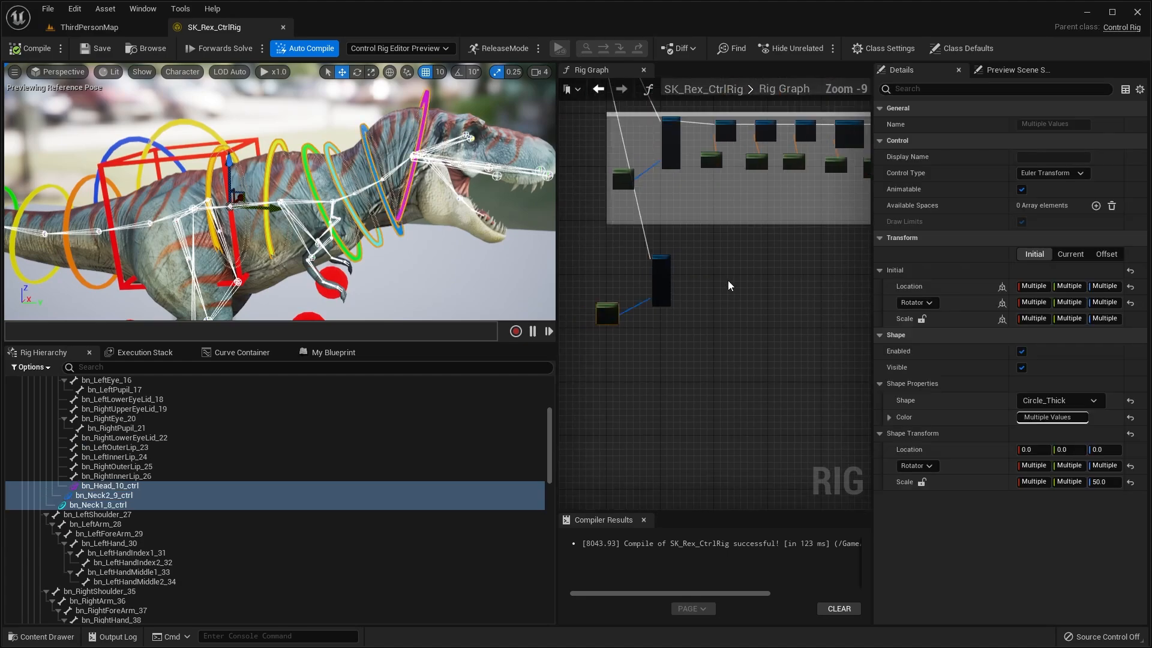
left_click_drag(145, 491, 686, 358)
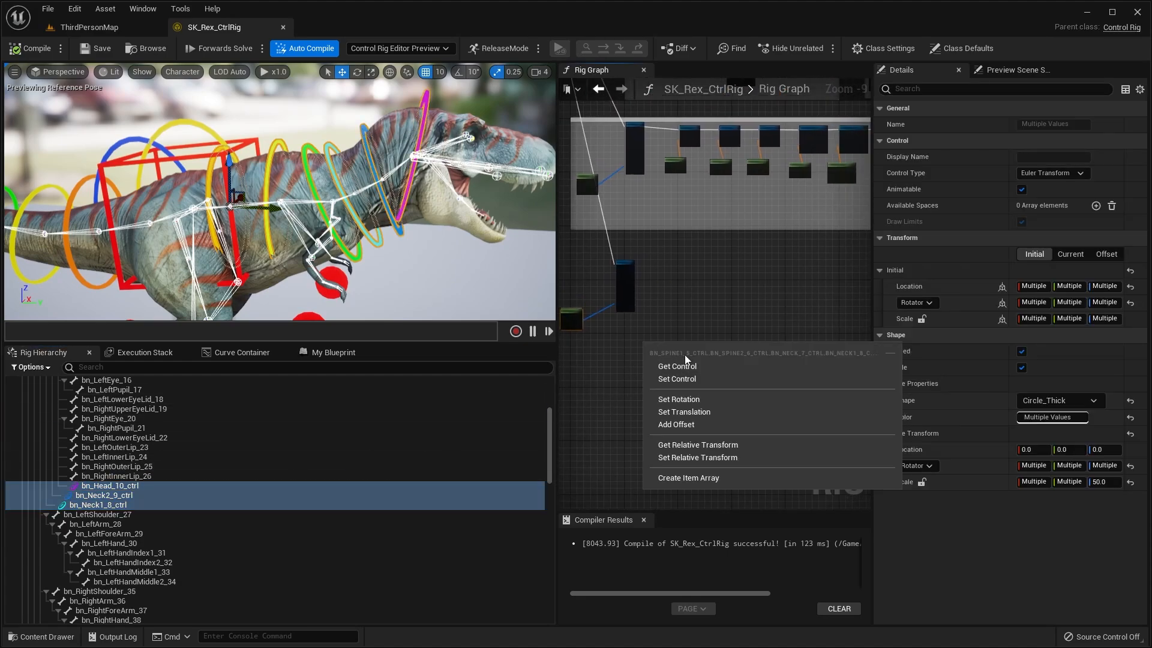
left_click(682, 367)
scroll(664, 347, "up", 4)
right_click_drag(686, 337, 648, 368)
- Select the bones from bn_Spine1_5 to bn_Head_10 and add Set Bone nodes for them to the rig graph
middle_click_drag(354, 213, 375, 264)
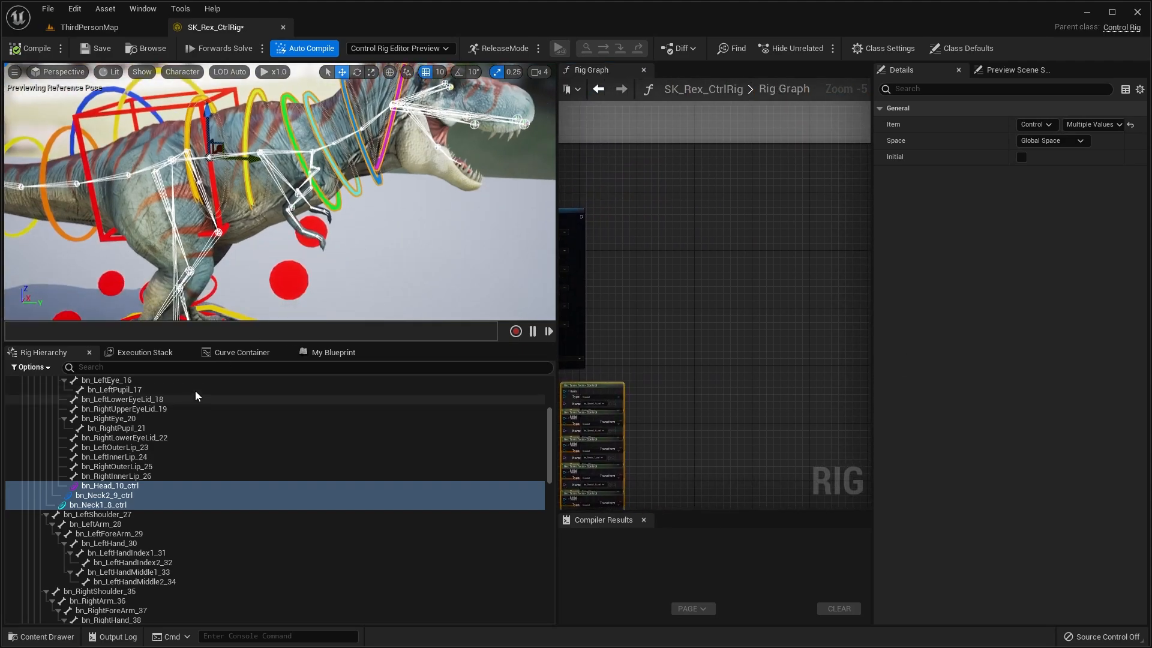
scroll(193, 417, "up", 6)
scroll(284, 252, "up", 4)
left_click(76, 411)
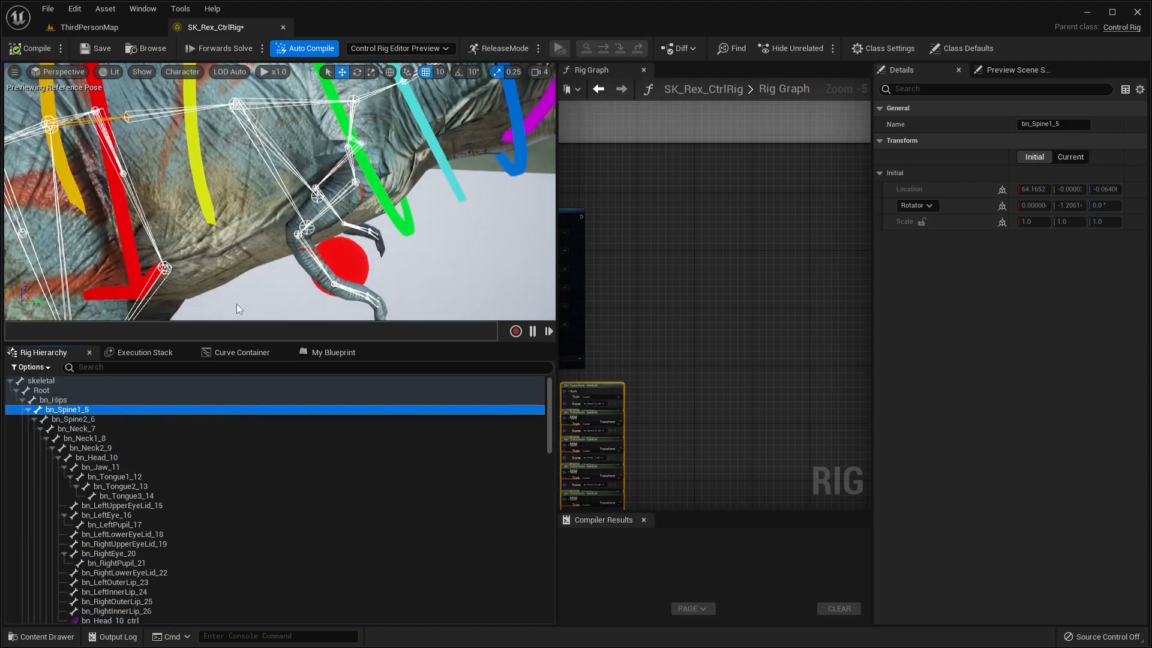
scroll(239, 294, "down", 3)
left_click(138, 458, "shift")
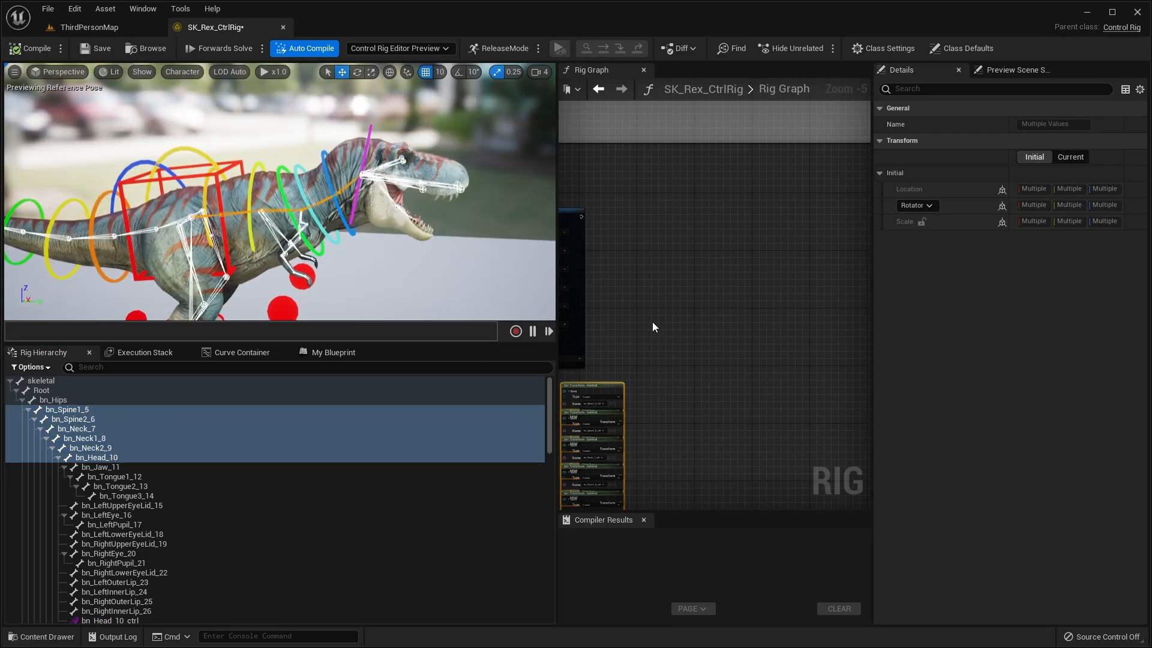
left_click_drag(298, 420, 628, 315)
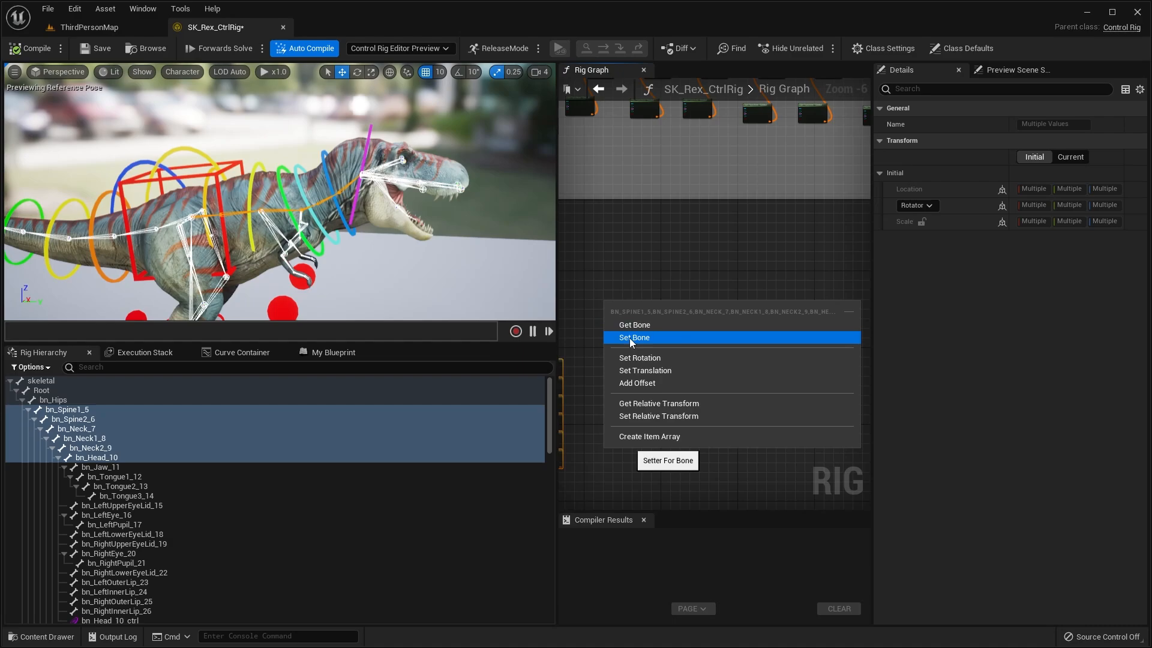
left_click(629, 337)
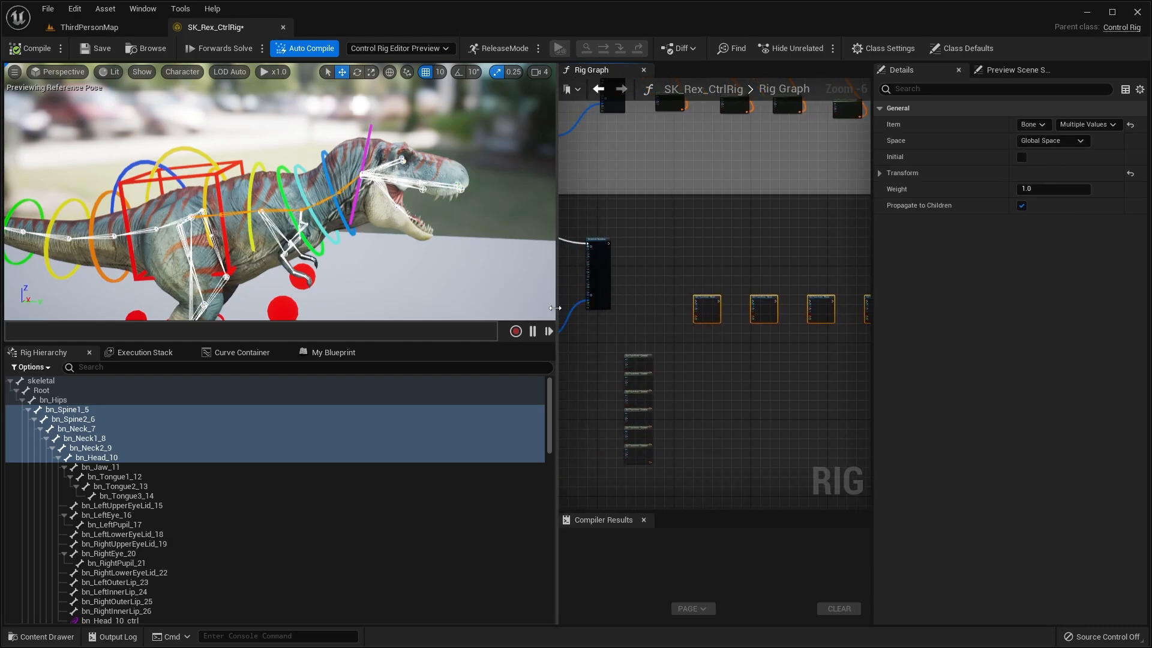
- Widen the graph area and place the row of Set Transform - Bone nodes beside the spine's Distribute Rotation node
left_click_drag(530, 308, 300, 288)
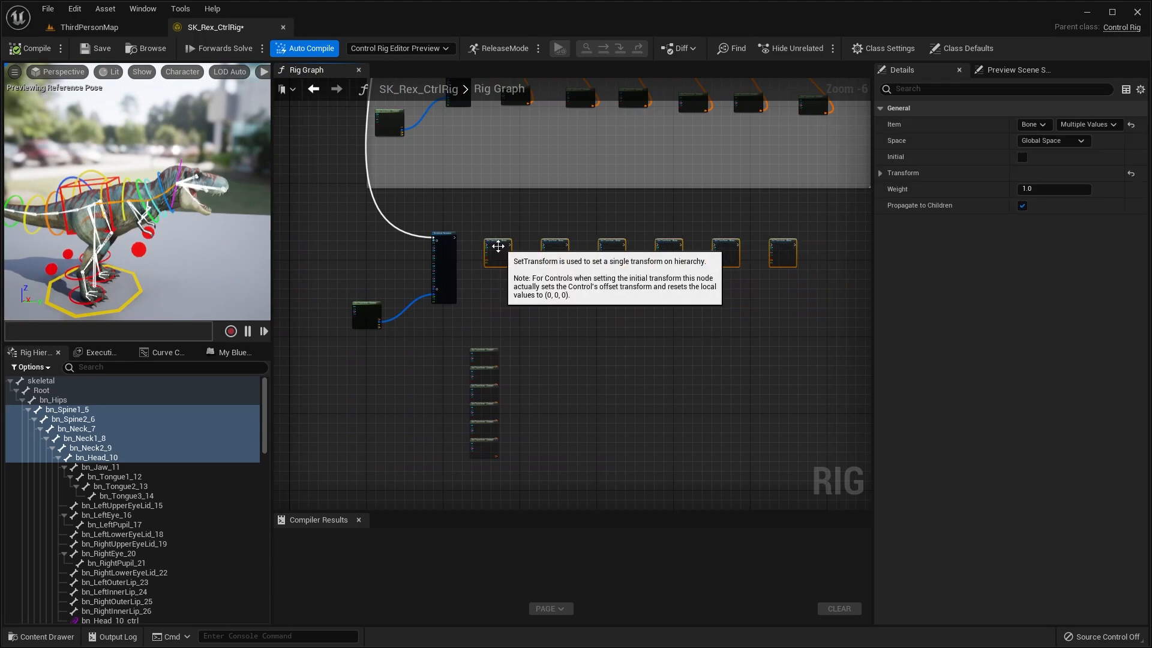
scroll(555, 282, "up", 4)
scroll(547, 279, "down", 5)
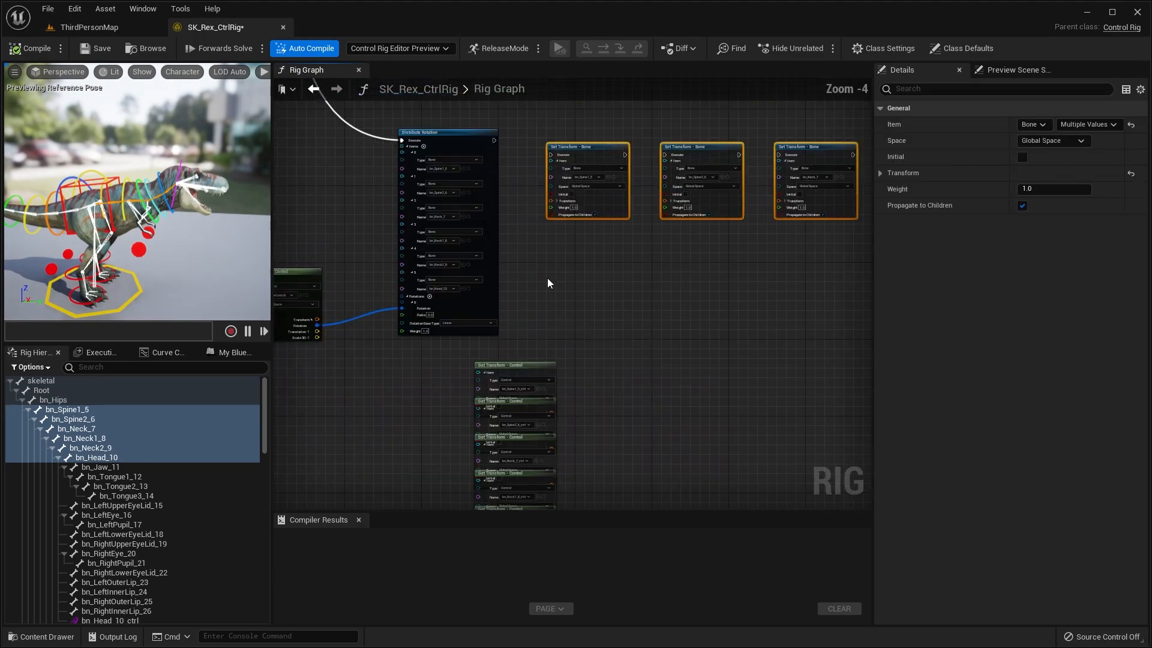
- Place the Get Transform nodes for bn_Spine1_5_ctrl, bn_Spine2_6_ctrl and bn_Neck_7_ctrl beneath their matching Set Transform - Bone nodes
left_click_drag(546, 197, 537, 313)
scroll(591, 329, "up", 7)
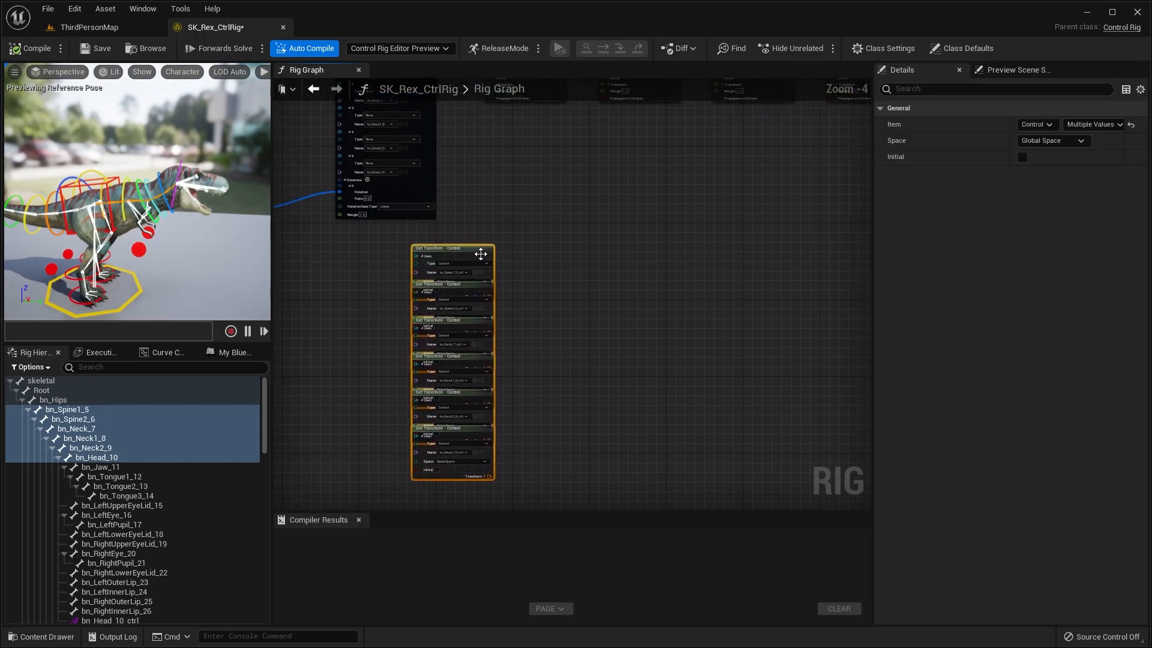
left_click_drag(546, 356, 506, 299)
left_click_drag(559, 439, 745, 313)
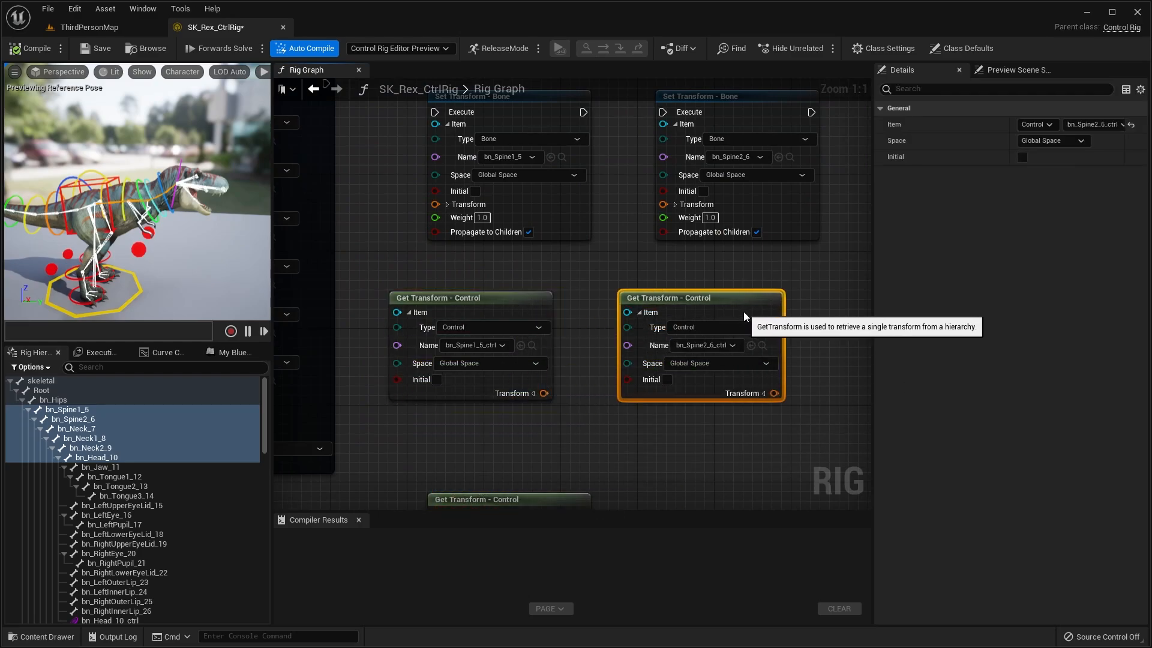
right_click_drag(748, 341, 571, 275)
scroll(570, 275, "down", 1)
left_click_drag(417, 410, 787, 242)
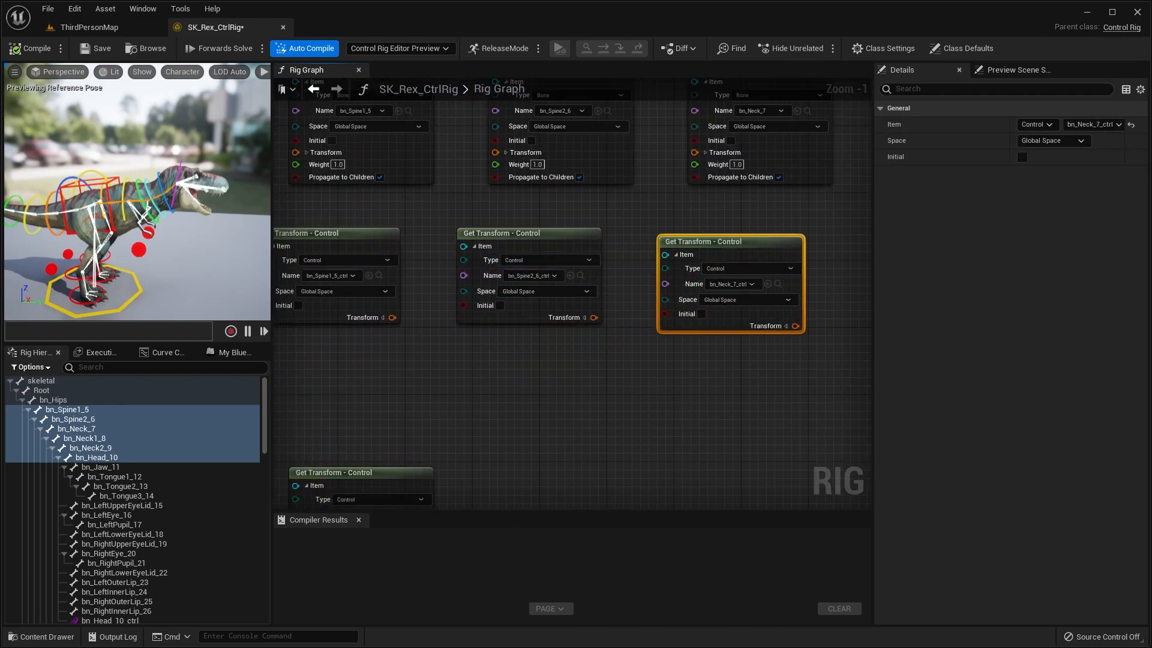
- Place the Get Transform nodes for bn_Neck1_8_ctrl and bn_Neck2_9_ctrl beneath their matching Set Transform - Bone nodes
right_click_drag(762, 336, 819, 231)
left_click_drag(481, 363, 827, 182)
scroll(831, 180, "down", 1)
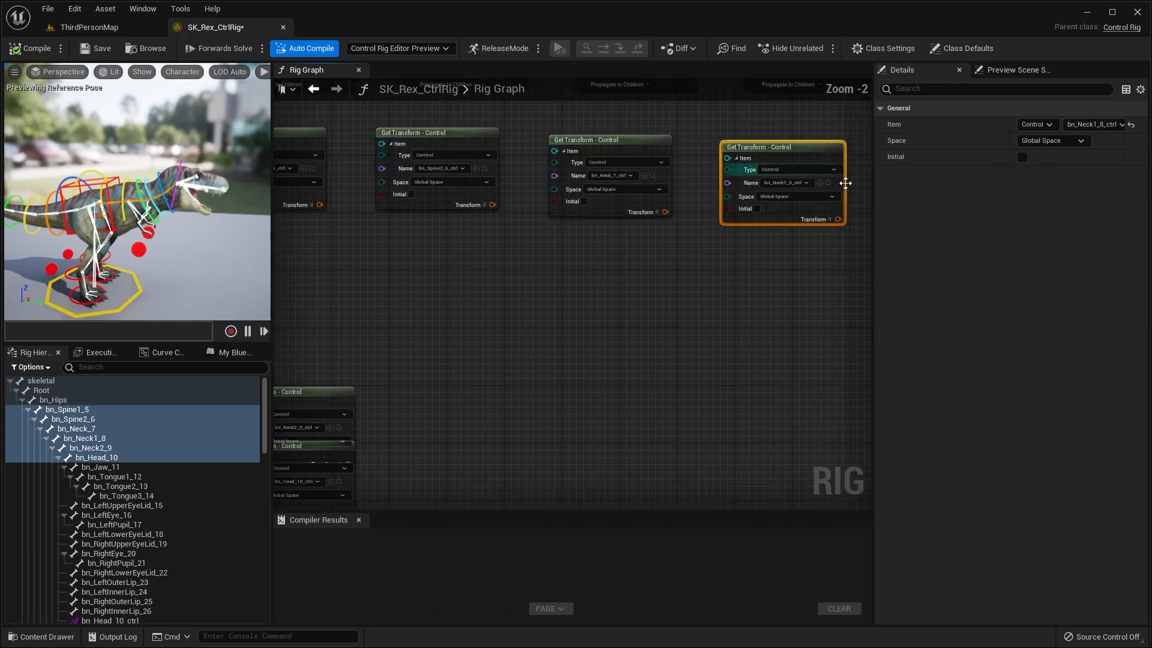
right_click_drag(844, 182, 879, 146)
left_click_drag(363, 346, 706, 266)
right_click_drag(718, 266, 480, 362)
left_click_drag(460, 364, 756, 212)
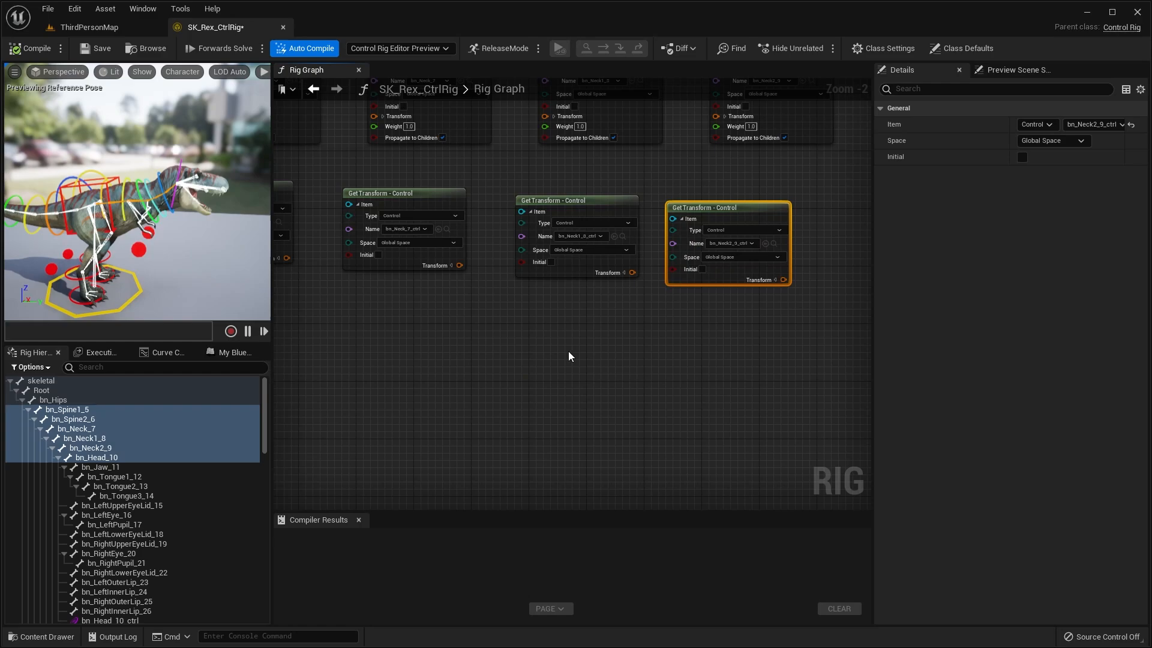
- Place the bn_Head_10_ctrl Get Transform node beneath the last Set Transform - Bone node
right_click_drag(568, 354, 414, 359)
left_click_drag(401, 371, 702, 256)
right_click_drag(720, 236, 459, 364)
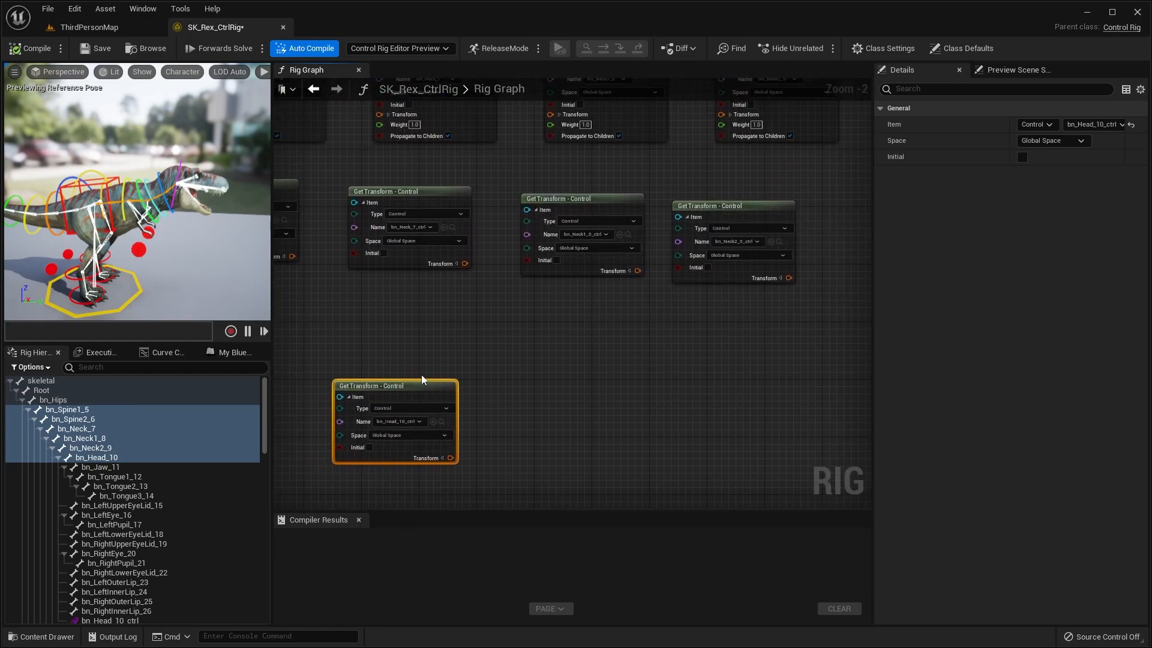
left_click_drag(423, 381, 618, 329)
right_click_drag(671, 321, 476, 415)
left_click_drag(435, 433, 750, 296)
- Chain Distribute Rotation through the six Set Transform nodes, wire each control's Transform into its matching bone node, and save the rig
right_click_drag(471, 273, 815, 319)
right_click_drag(445, 280, 678, 244)
scroll(598, 205, "up", 2)
right_click_drag(376, 188, 564, 229)
left_click_drag(448, 140, 470, 145)
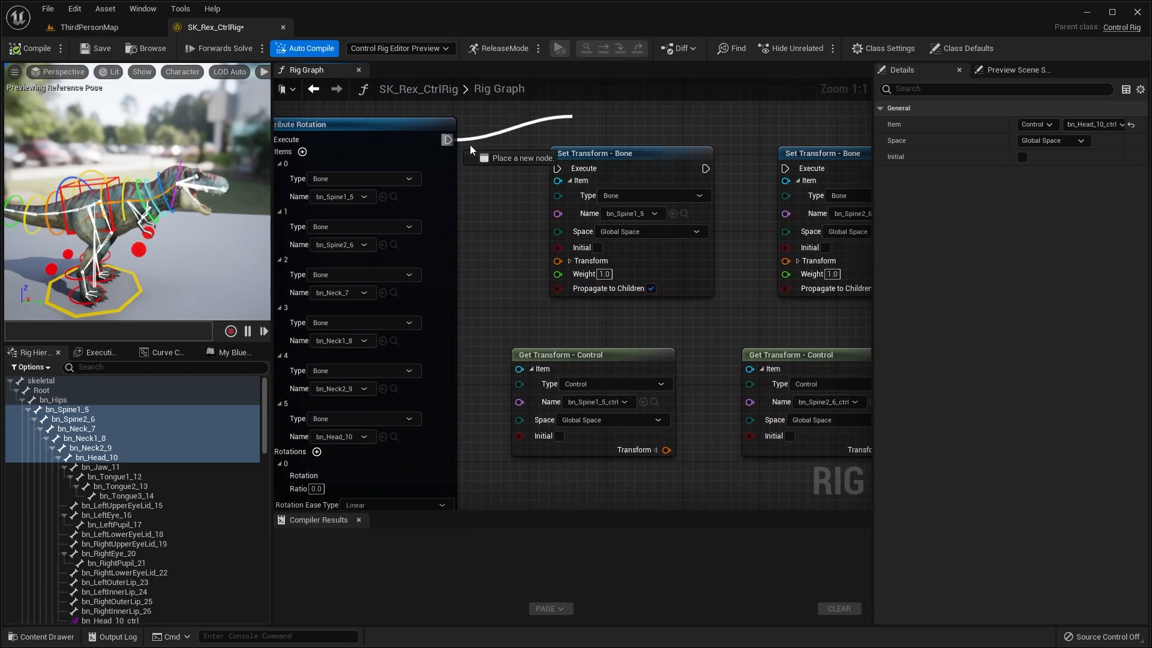
left_click_drag(562, 169, 558, 169)
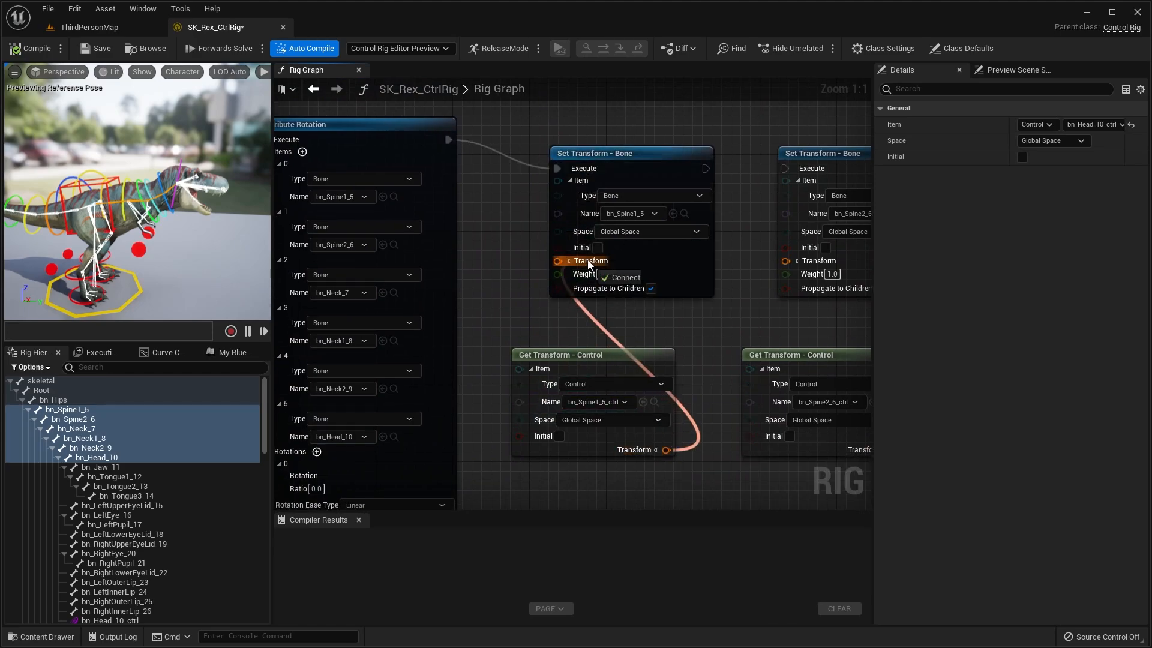
left_click_drag(588, 265, 589, 265)
right_click_drag(708, 180, 579, 165)
left_click_drag(665, 155, 660, 155)
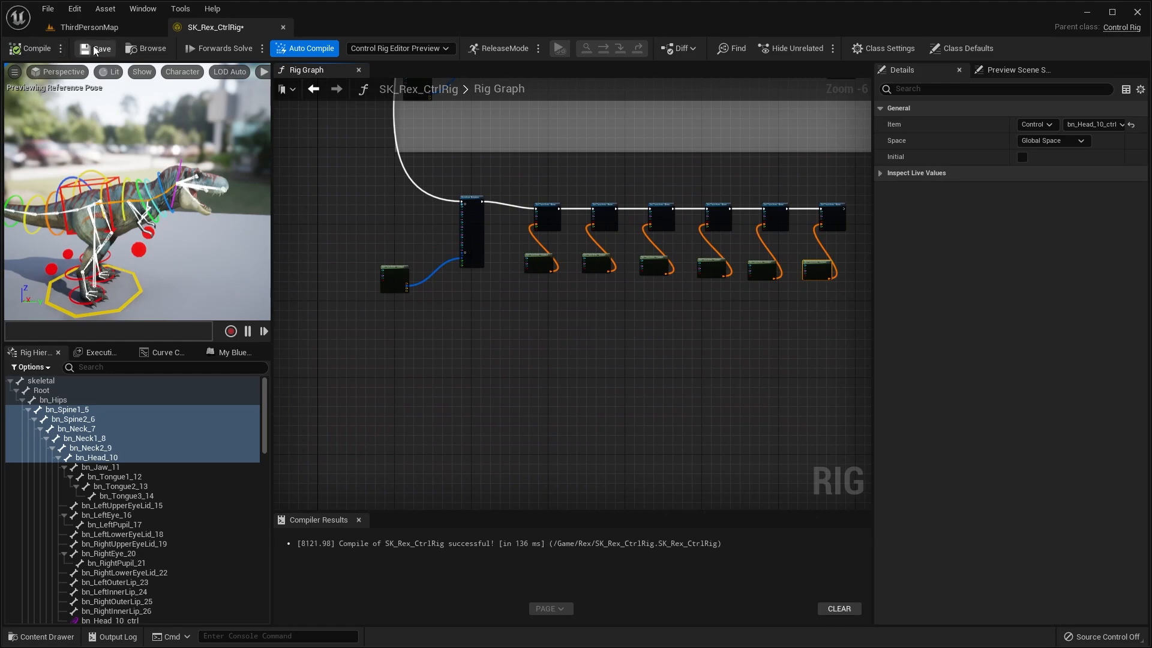
left_click(94, 51)
- Wrap the spine nodes in a comment box titled SpineControls
right_click_drag(522, 235, 503, 267)
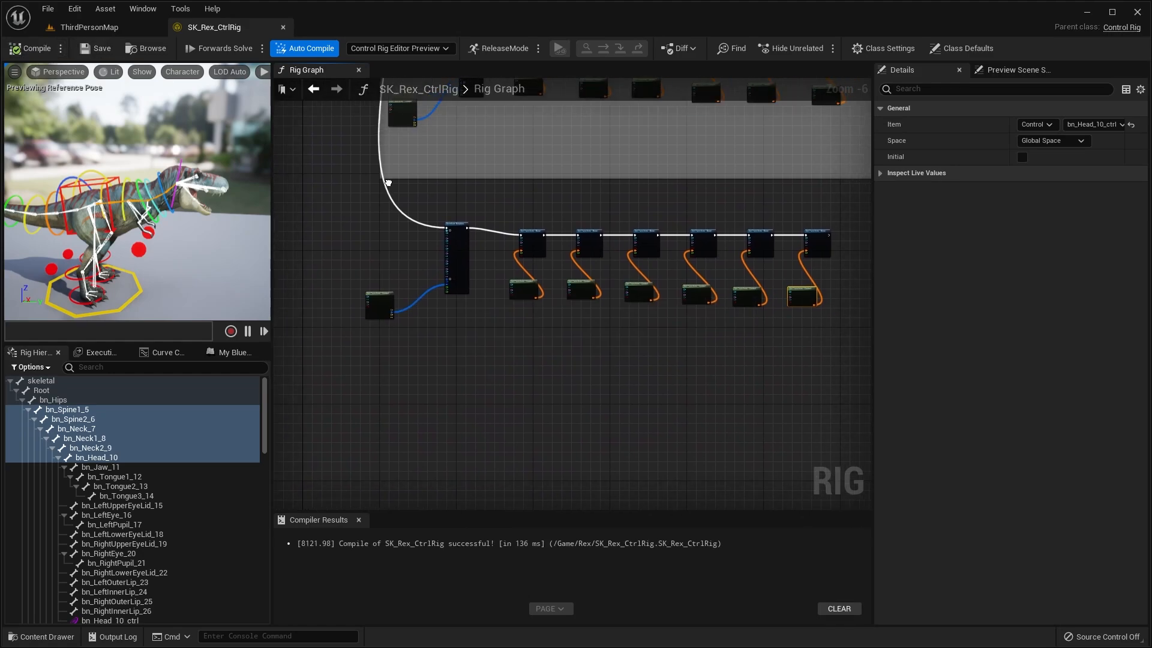
left_click_drag(840, 357, 840, 358)
key("c")
scroll(481, 196, "up", 4)
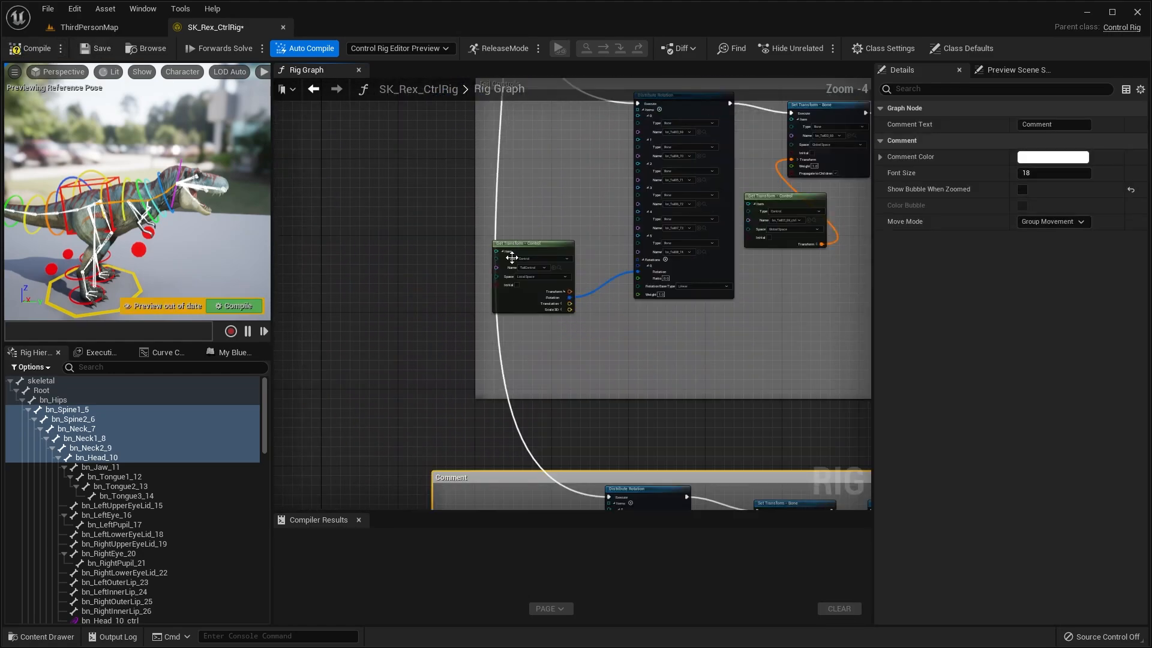
scroll(498, 317, "up", 4)
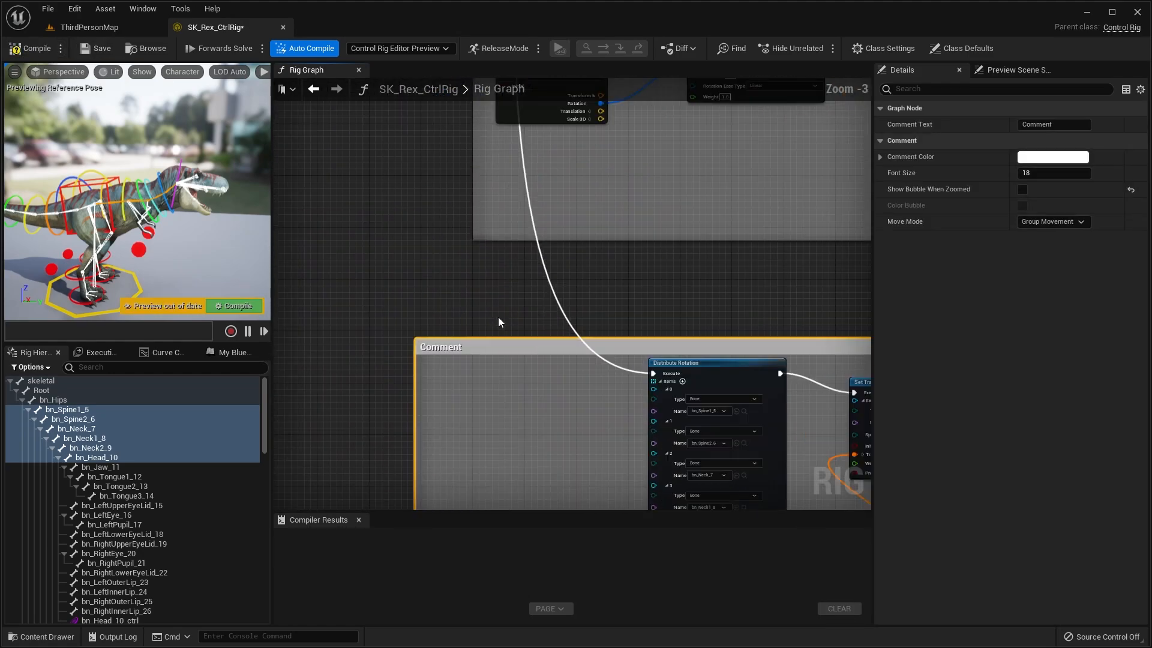
double_click(440, 364)
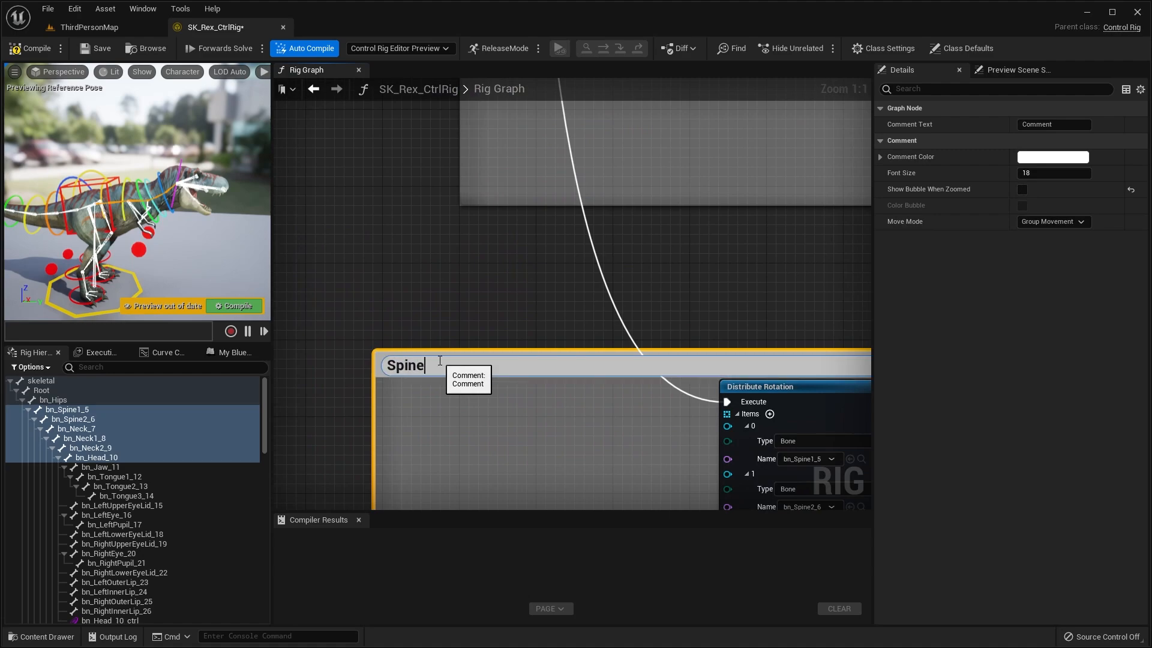
key("Return")
scroll(582, 358, "down", 5)
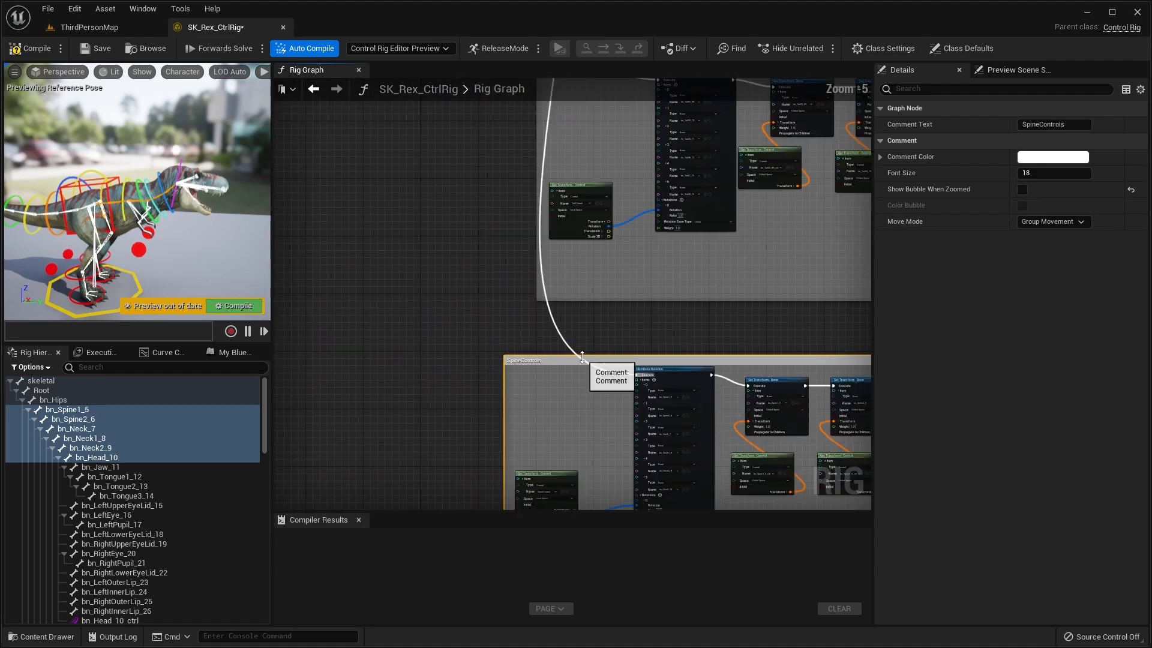
scroll(596, 368, "down", 3)
- Set the viewport's bone drawing to Selected Only
left_click(182, 71)
mouse_move(202, 102)
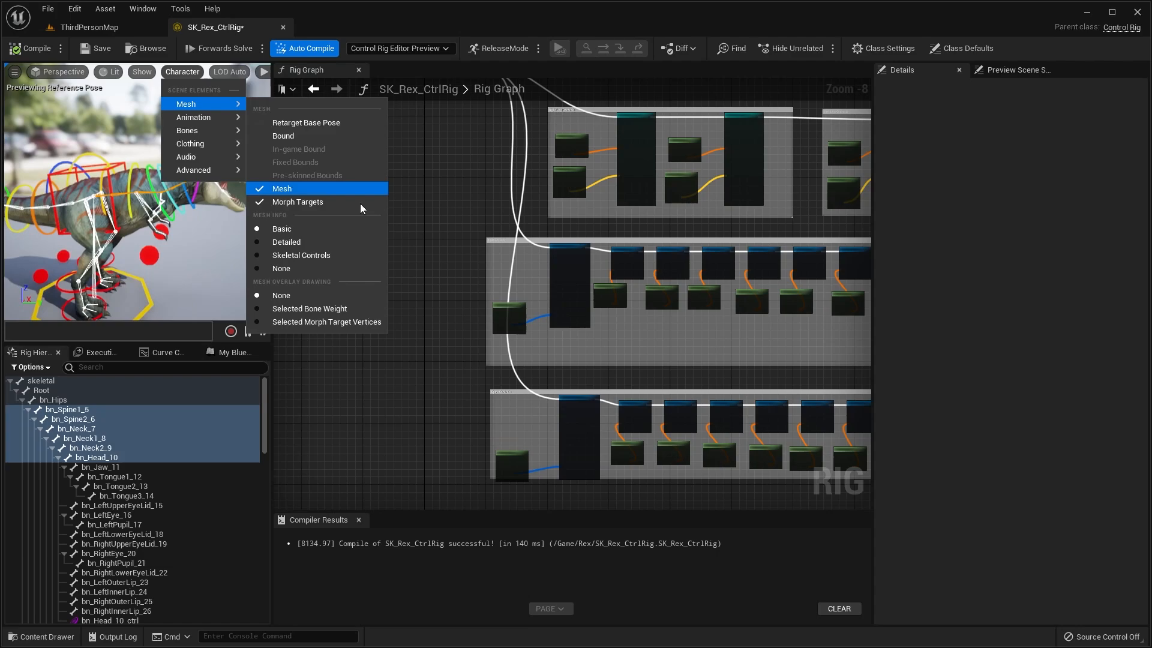
mouse_move(198, 130)
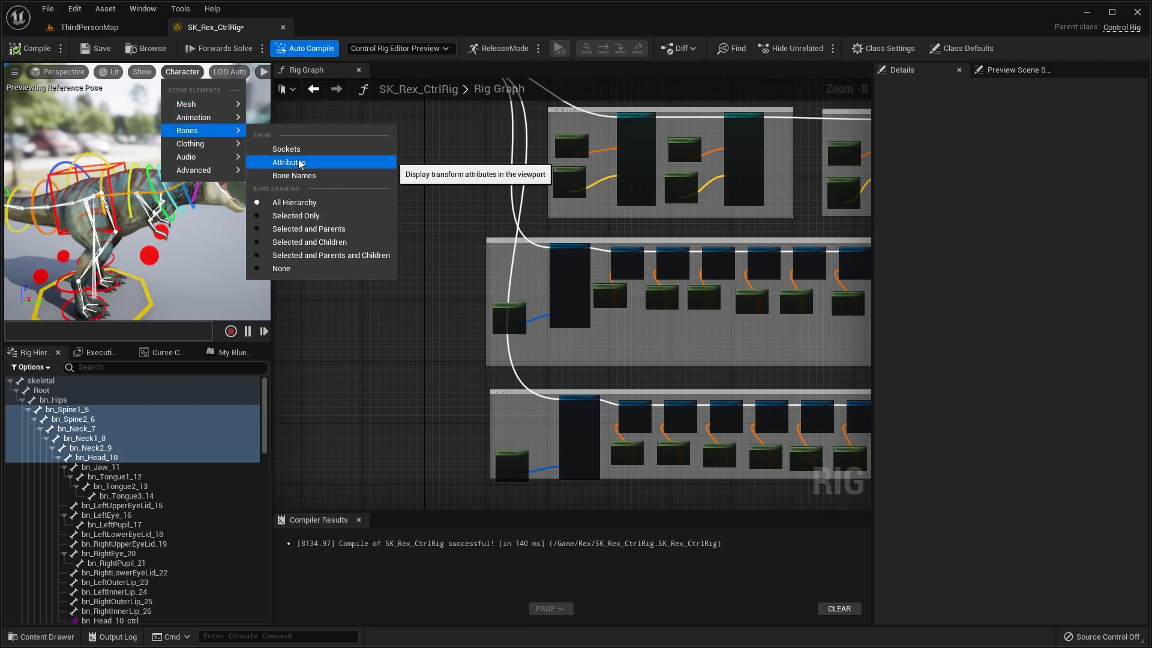
left_click(297, 215)
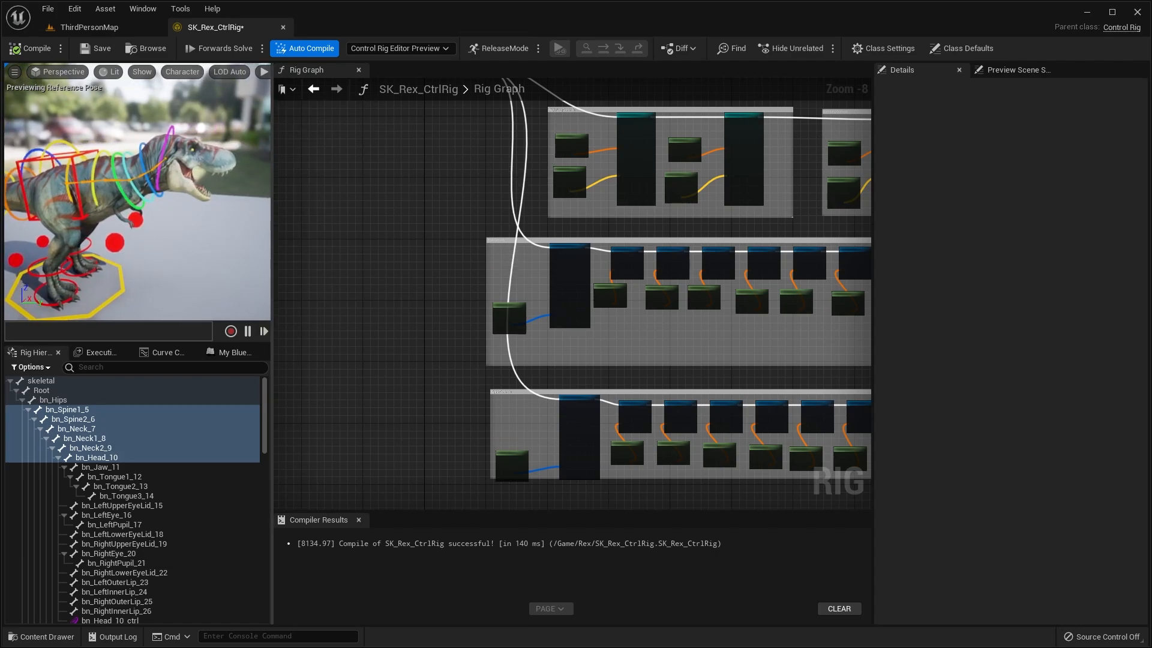
- Select SpineControl and rotate it to test how the spine, neck and head bend
right_click_drag(137, 192, 128, 198)
right_click_drag(138, 192, 162, 192)
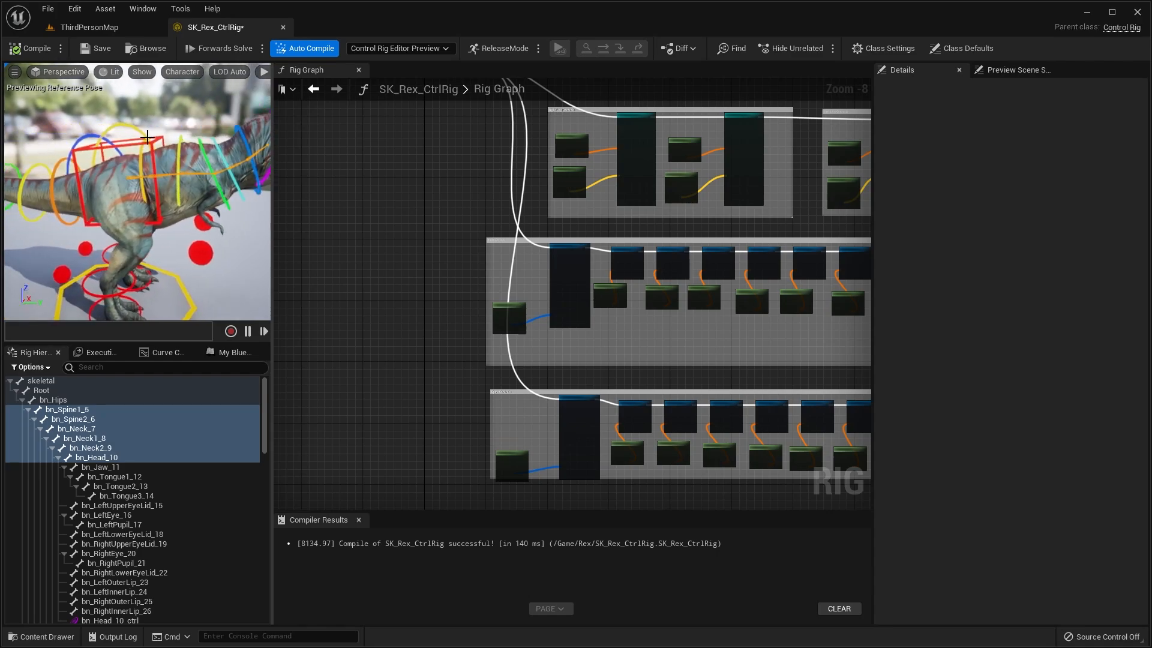
left_click(159, 125)
right_click_drag(159, 125, 149, 147)
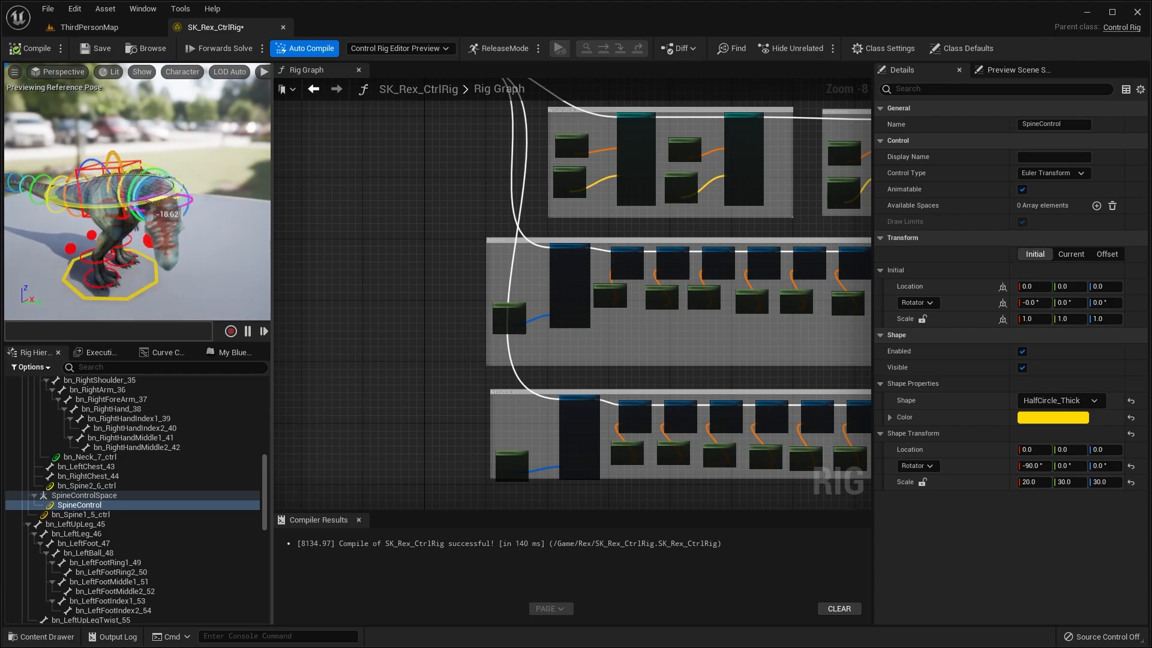
left_click_drag(102, 200, 108, 200)
right_click_drag(102, 201, 114, 201)
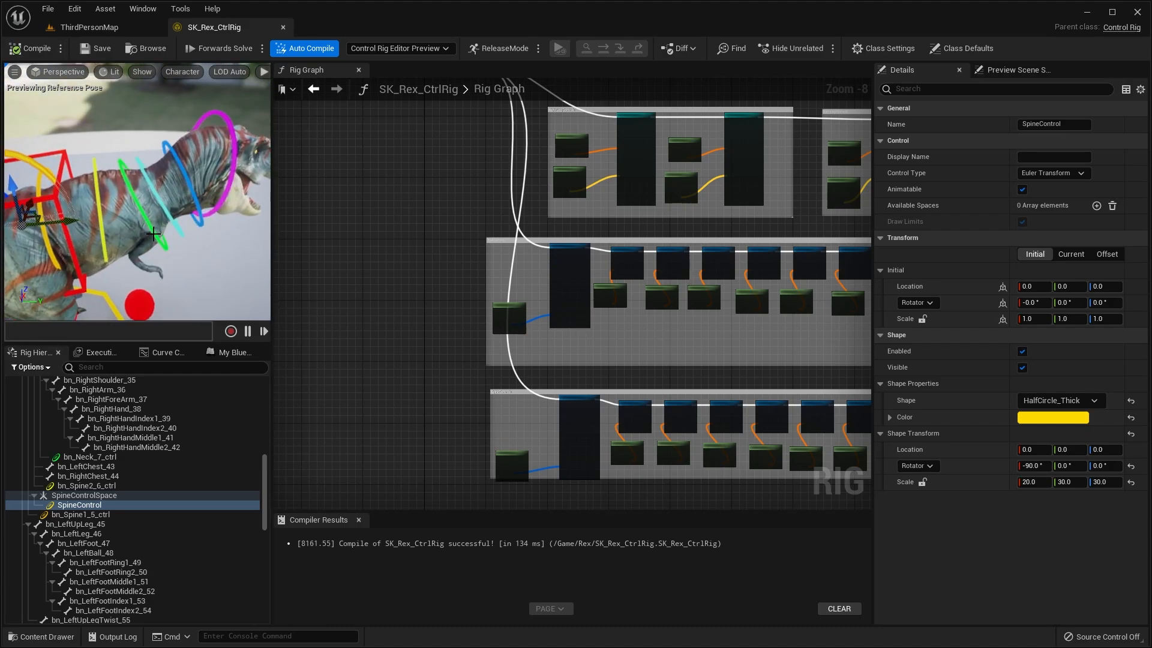
- Rotate bn_Head_10_ctrl back and forth to test the head motion, and compile the rig to reset the pose
left_click(153, 234)
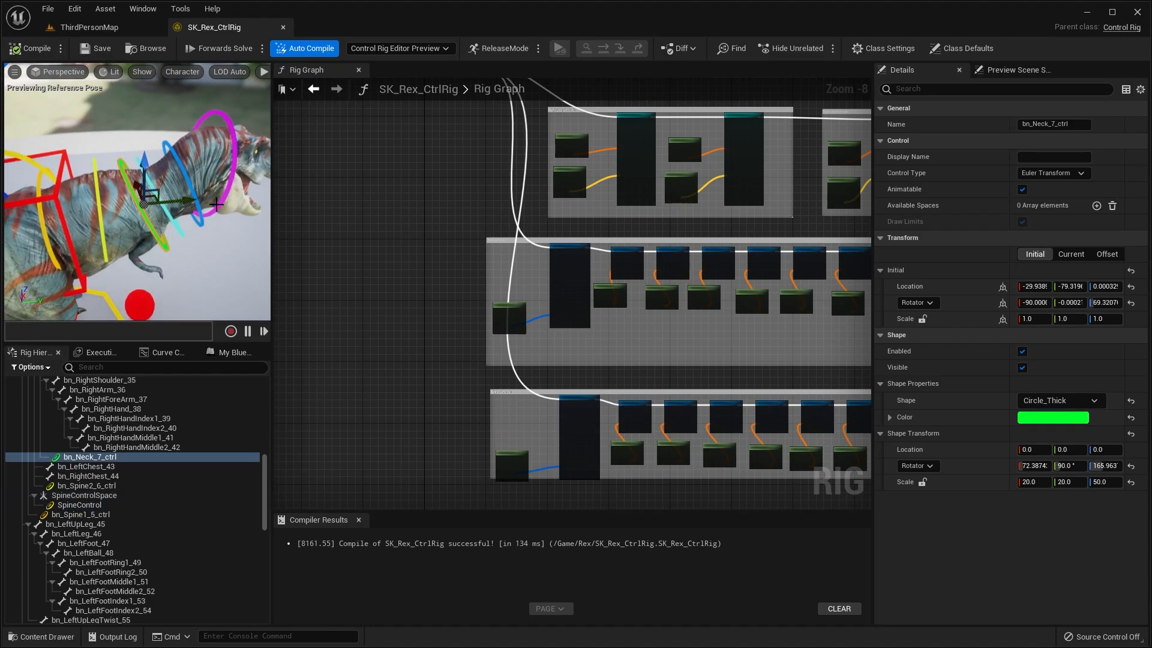
right_click_drag(153, 234, 165, 223)
left_click(228, 171)
right_click_drag(228, 171, 252, 168)
key("e")
right_click_drag(198, 201, 177, 201)
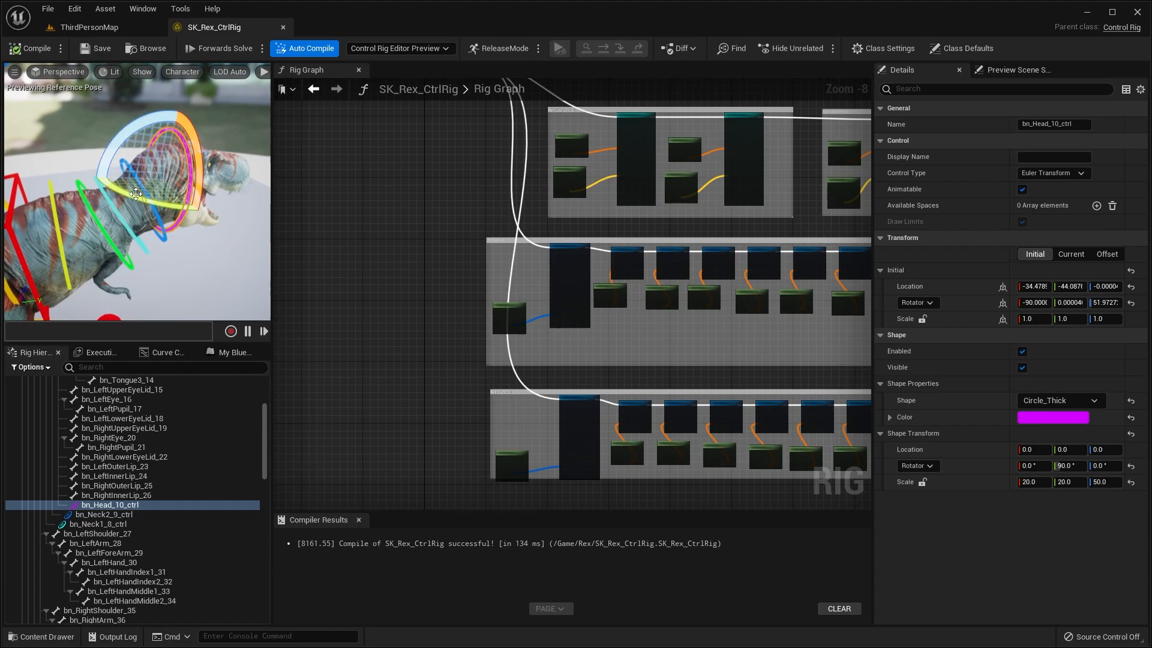
left_click_drag(179, 201, 140, 205)
right_click_drag(140, 206, 90, 205)
left_click_drag(84, 206, 123, 209)
left_click(40, 52)
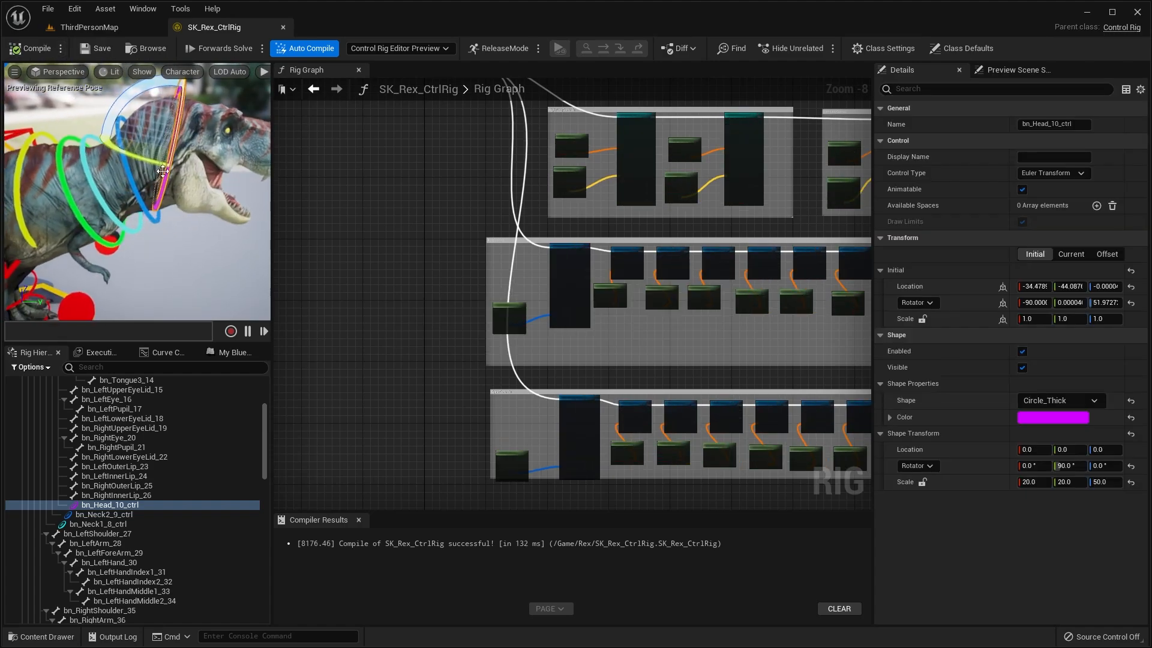
- Rotate bn_Neck2_9_ctrl and bn_Spine2_6_ctrl to test their motion, and compile and save the rig
left_click(150, 123)
left_click_drag(150, 105, 114, 105)
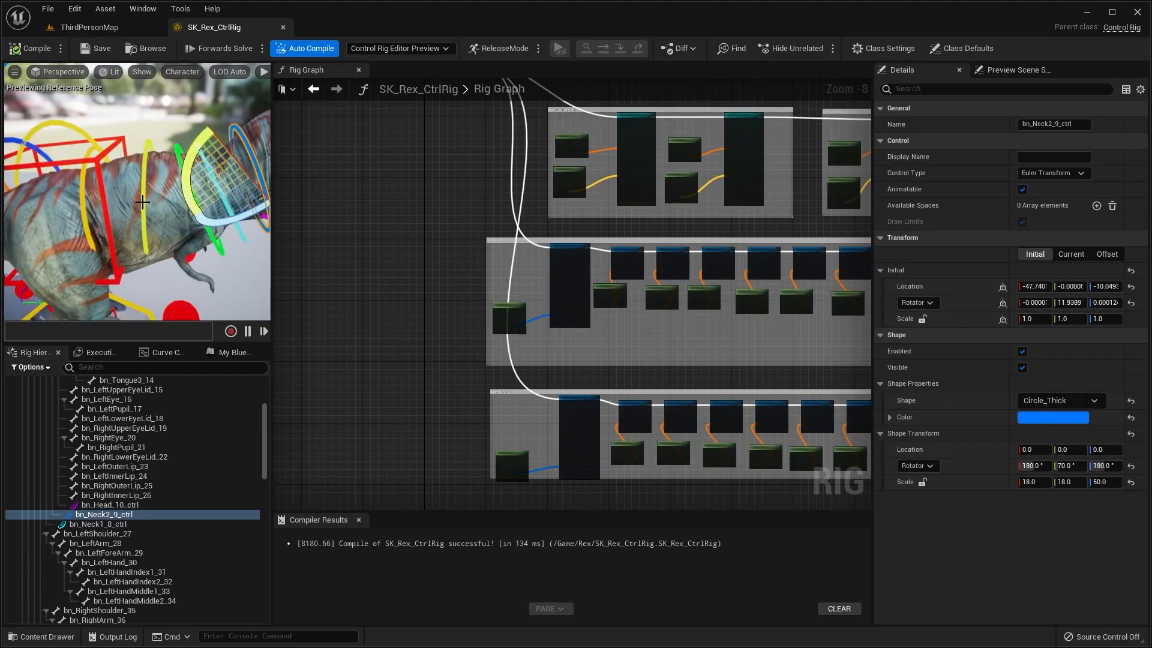
left_click(143, 203)
scroll(144, 203, "down", 4)
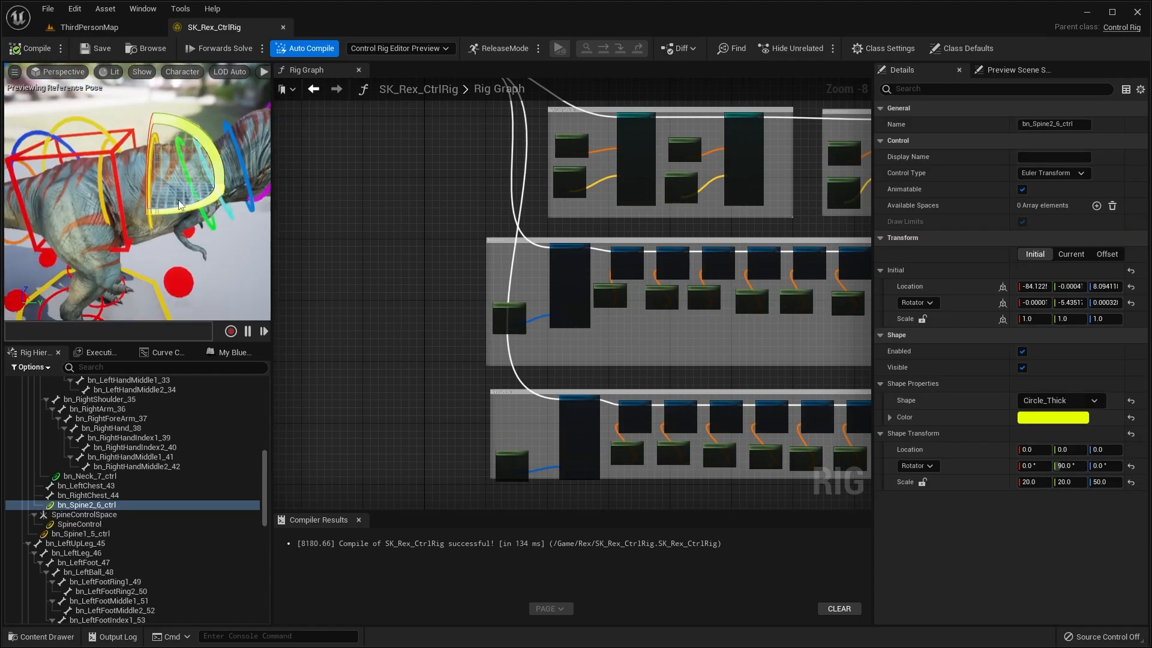
right_click_drag(144, 202, 172, 204)
mouse_move(144, 201)
left_mouse_down()
mouse_move(159, 201)
mouse_move(139, 201)
left_mouse_up()
left_click(22, 53)
left_click(103, 51)
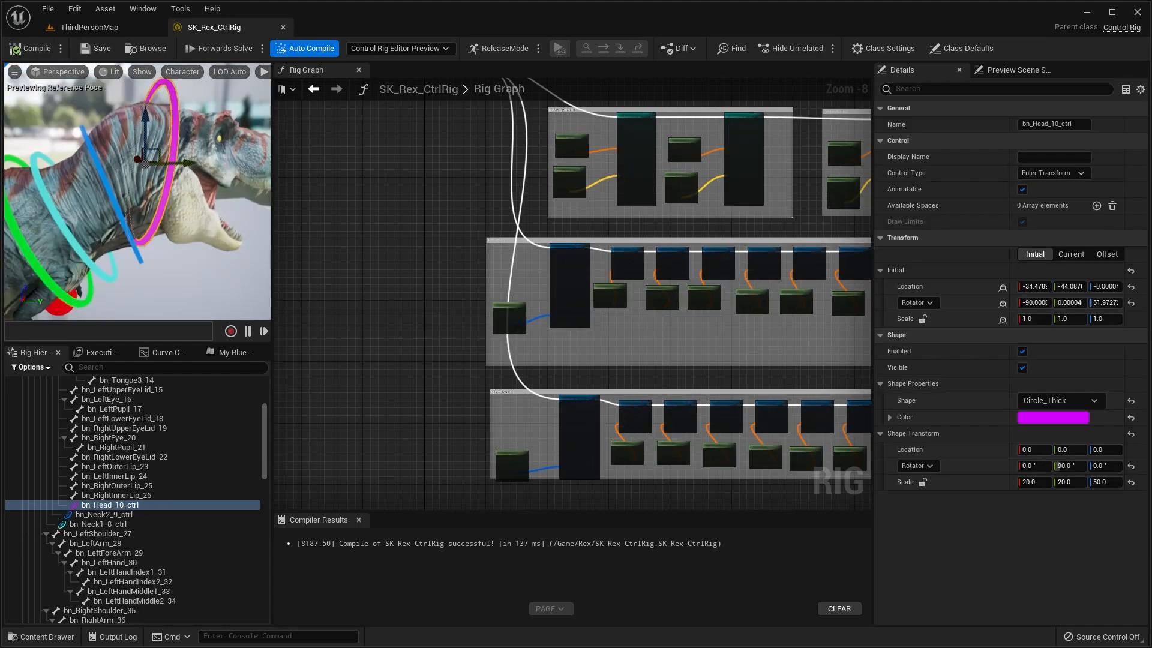
- Examine bn_Head_10_ctrl around the head and open its shape scale for editing
scroll(211, 132, "down", 4)
right_click_drag(211, 132, 211, 162)
scroll(213, 130, "down", 2)
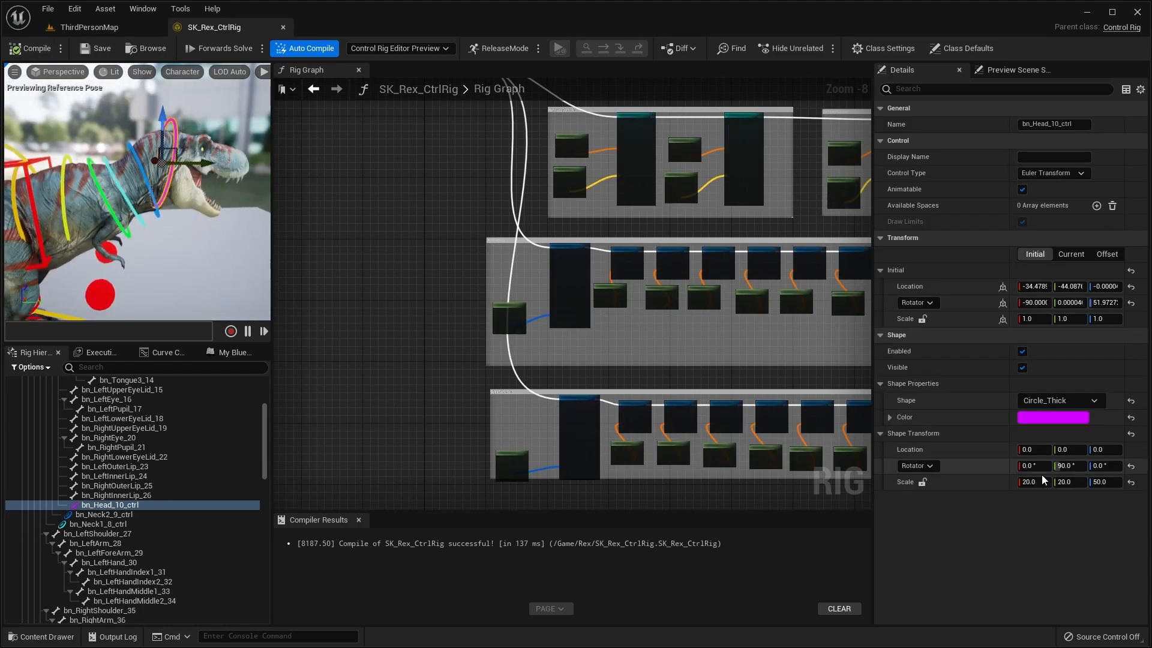
left_click(1039, 483)
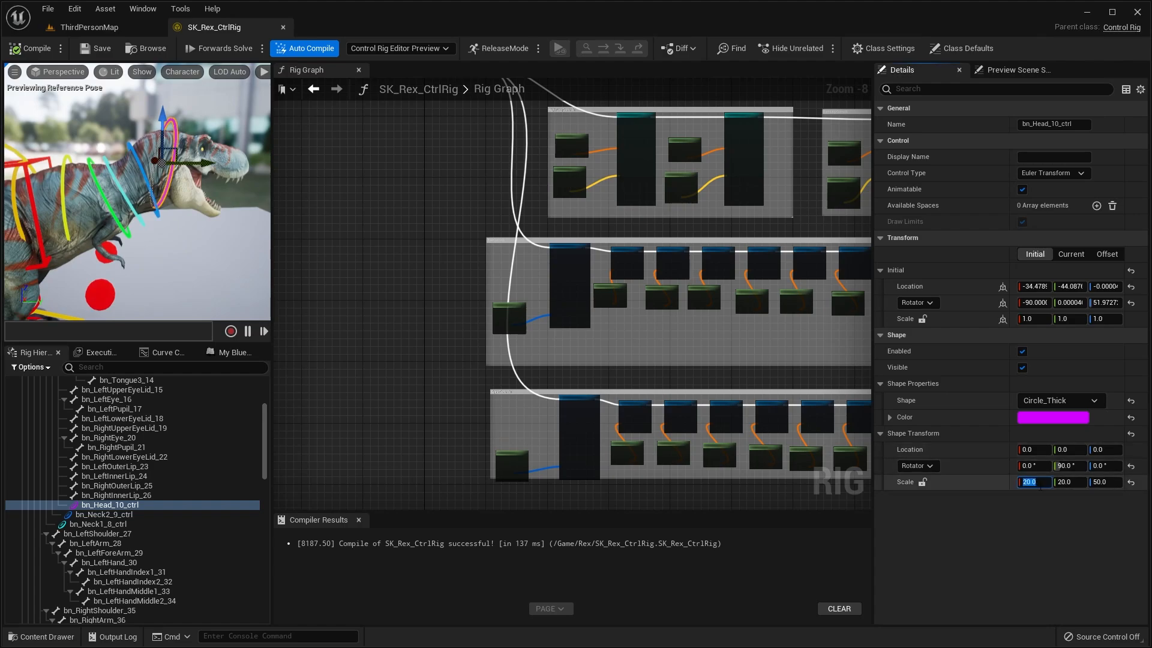
left_click_drag(212, 198, 60, 199, "alt")
left_click_drag(174, 198, 222, 193, "alt")
key("f")
scroll(138, 198, "down", 5)
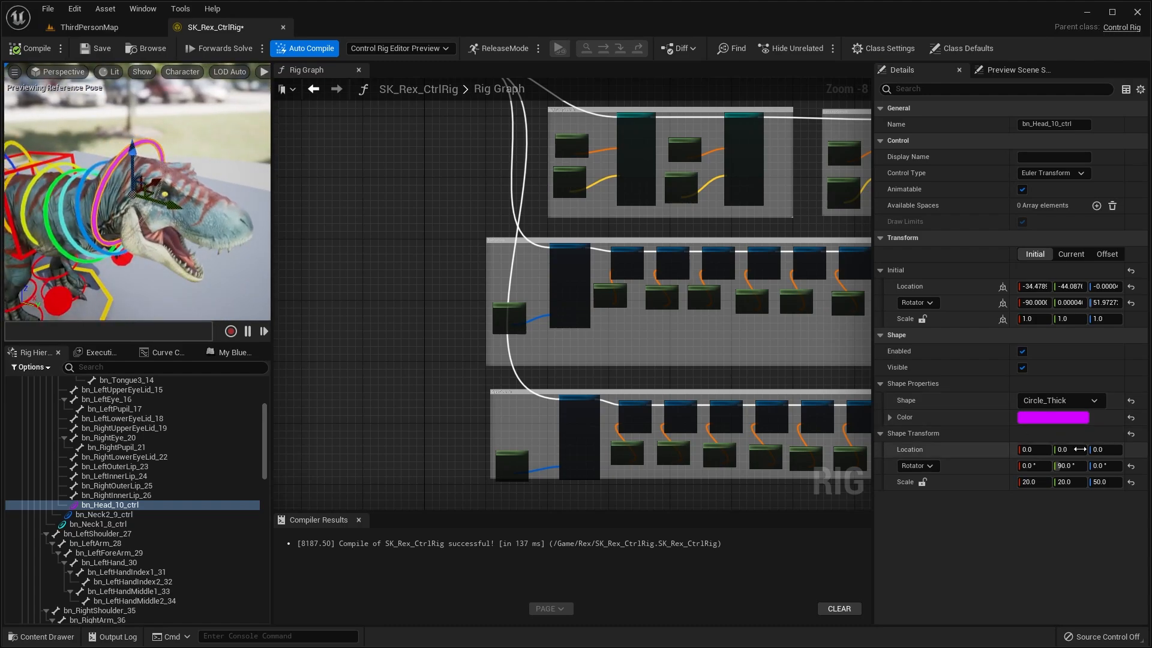
left_click(1050, 483)
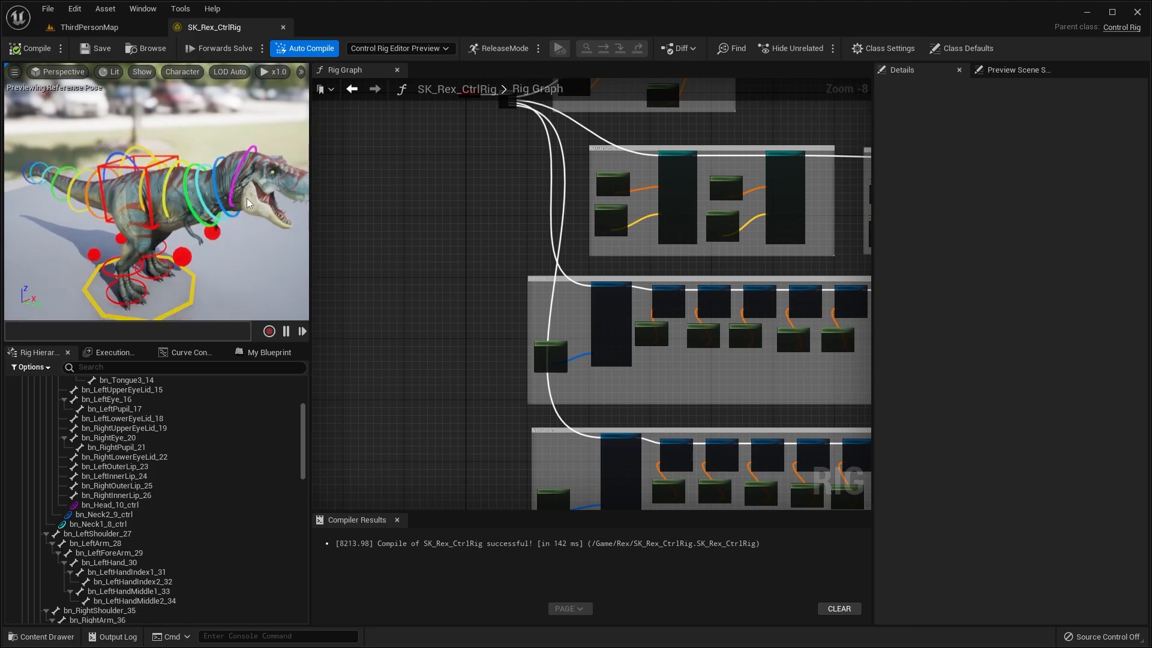
- Save the rig and examine the head and open mouth up close
scroll(249, 204, "down", 1)
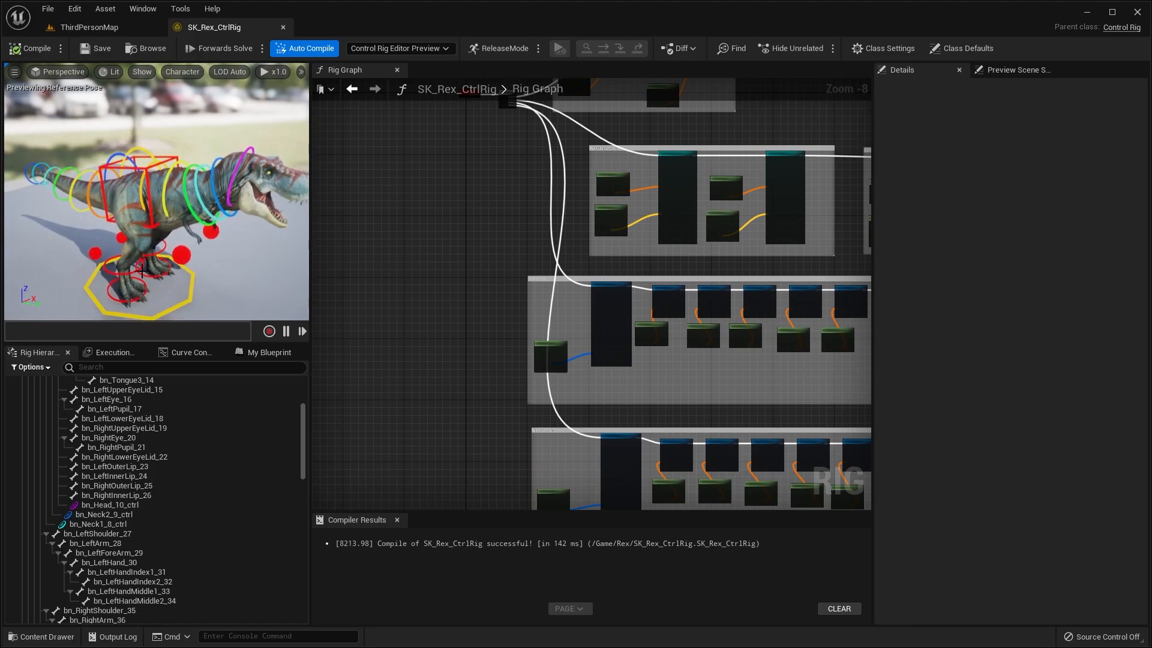
left_click(147, 174)
left_click(96, 48)
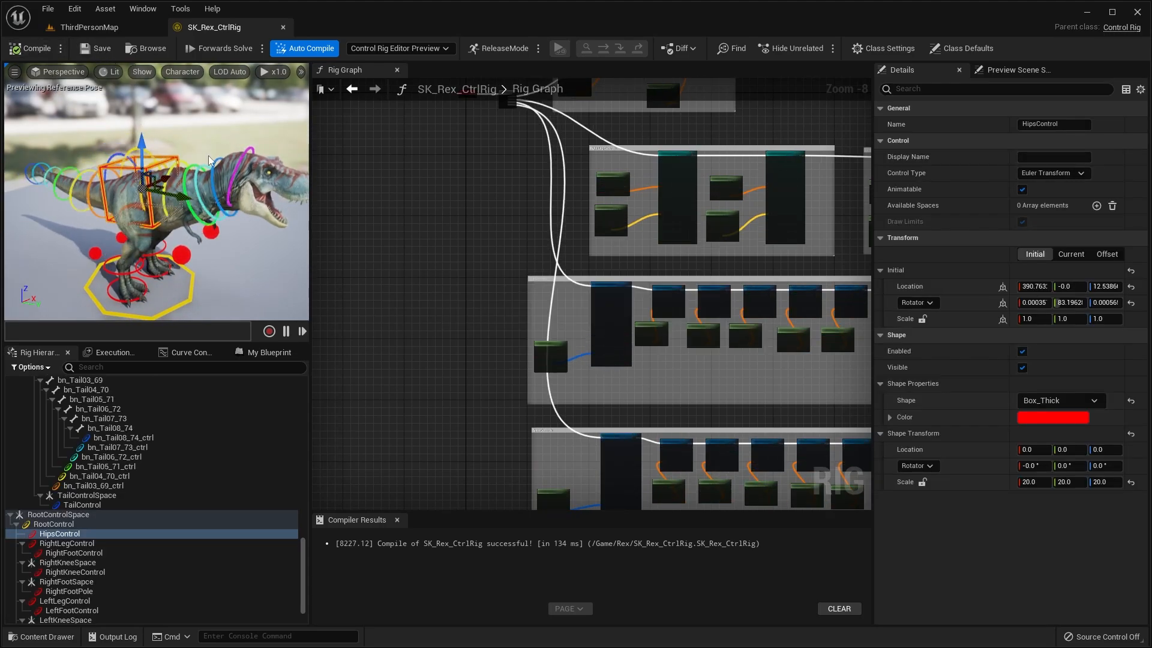
right_click_drag(210, 160, 238, 120)
type("s")
left_click(181, 141)
left_click(238, 154)
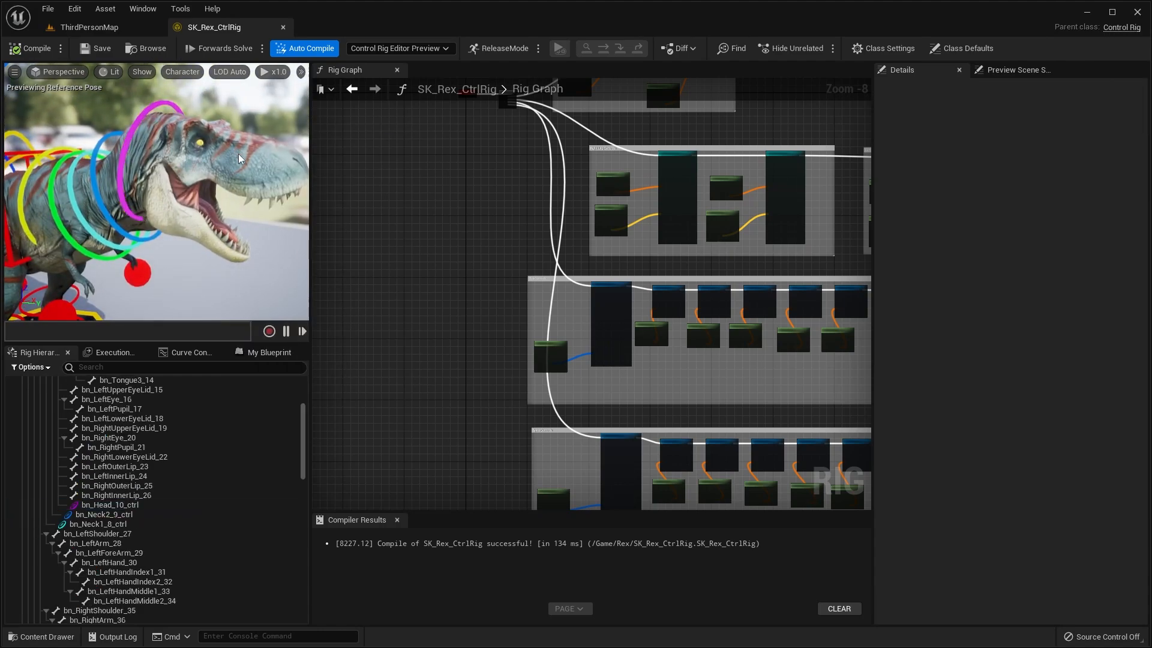
scroll(240, 162, "down", 2)
right_click_drag(191, 217, 218, 217)
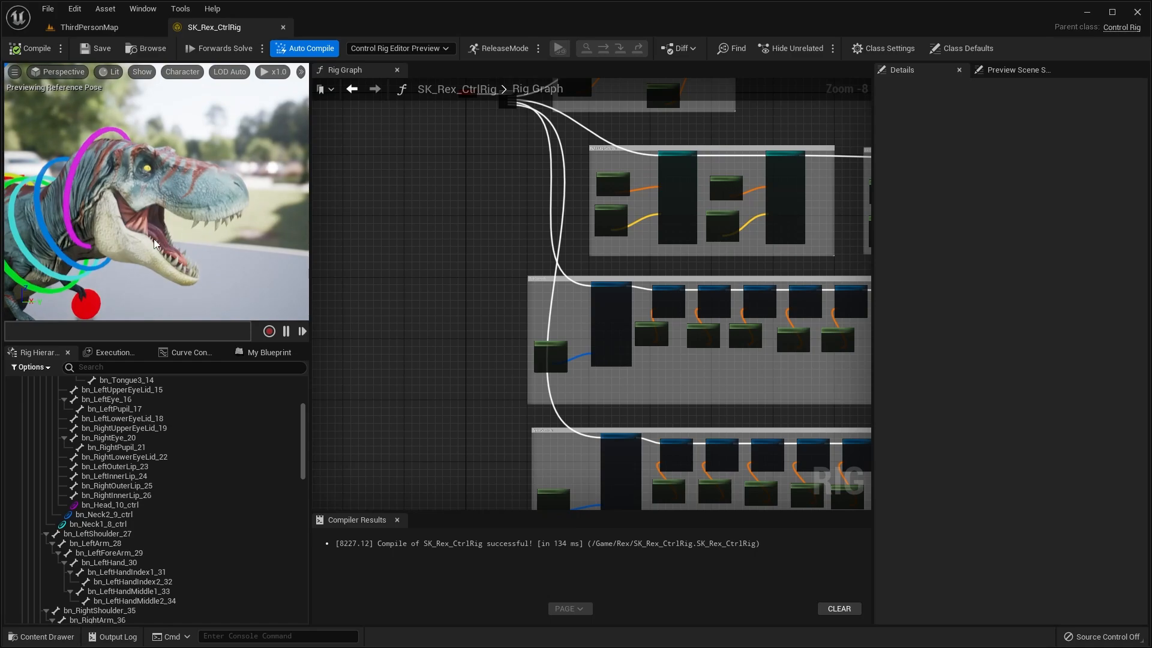
scroll(541, 227, "down", 2)
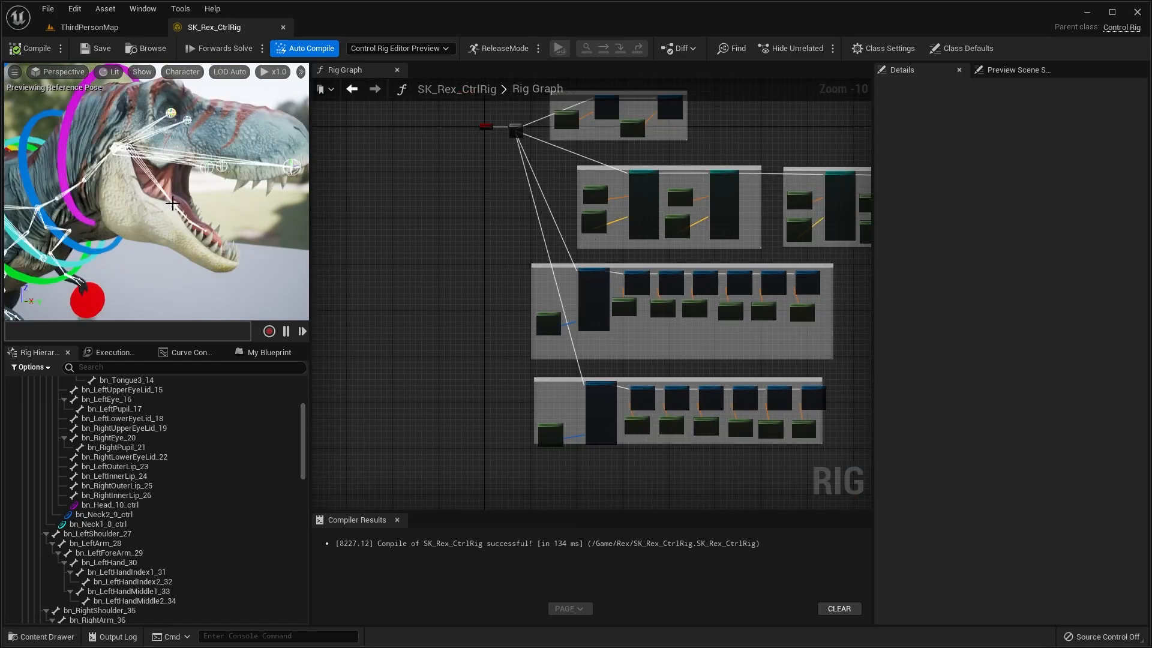
- Create a new control on the bn_Jaw_11 bone
left_click(172, 204)
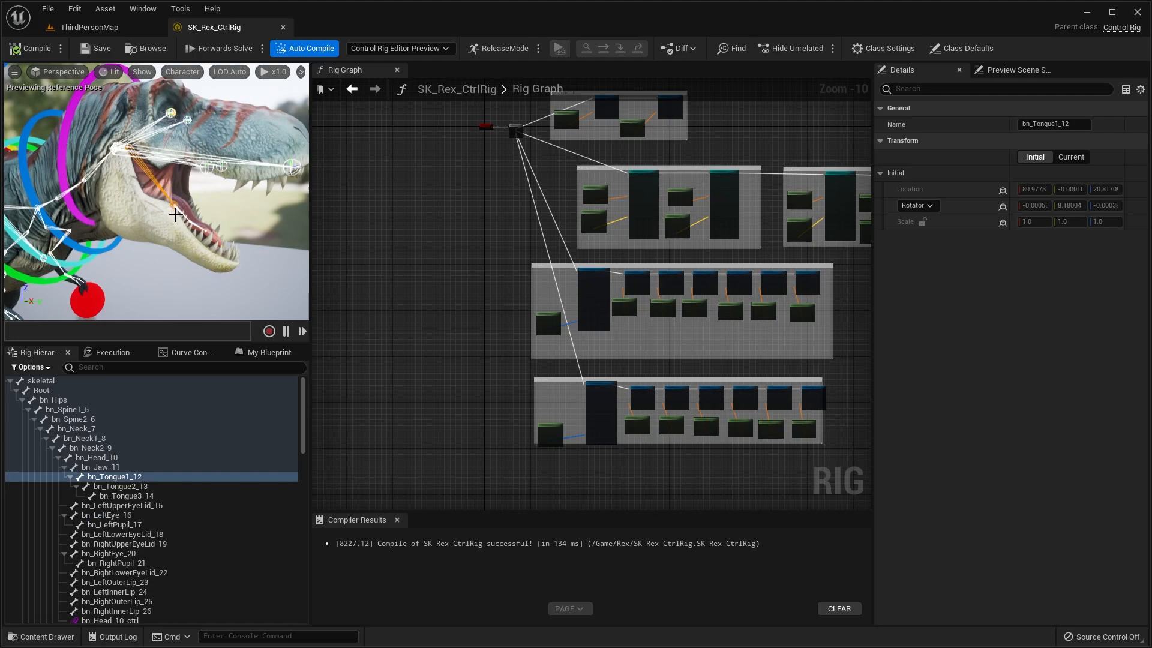
right_click_drag(447, 195, 320, 195)
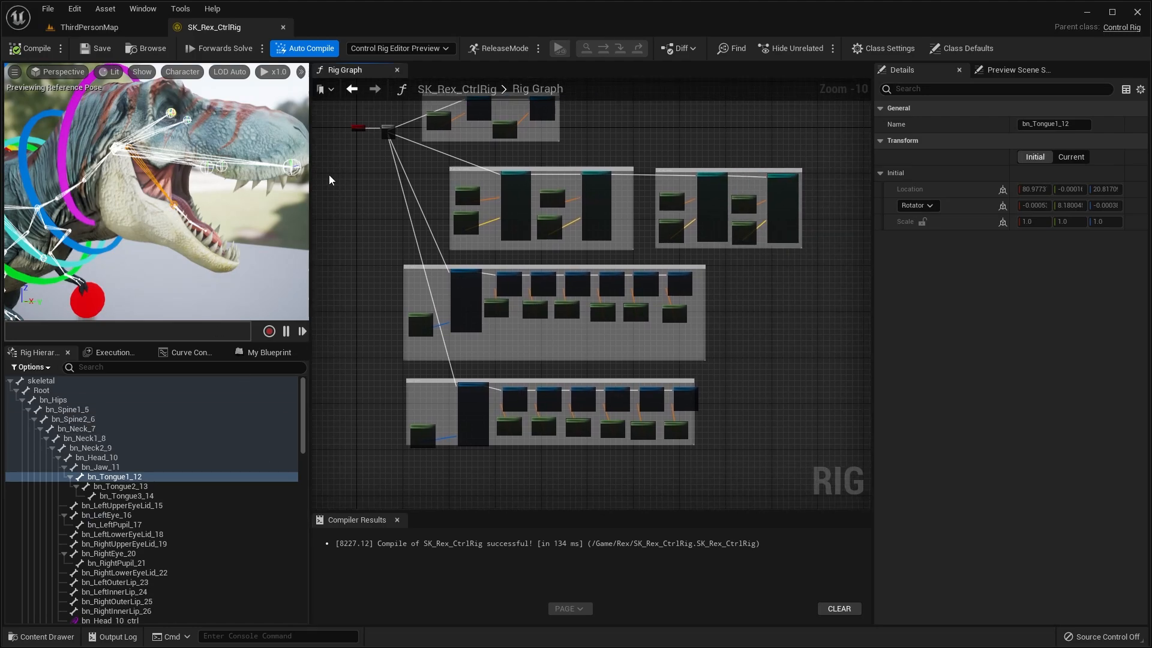
left_click_drag(180, 180, 180, 201, "alt")
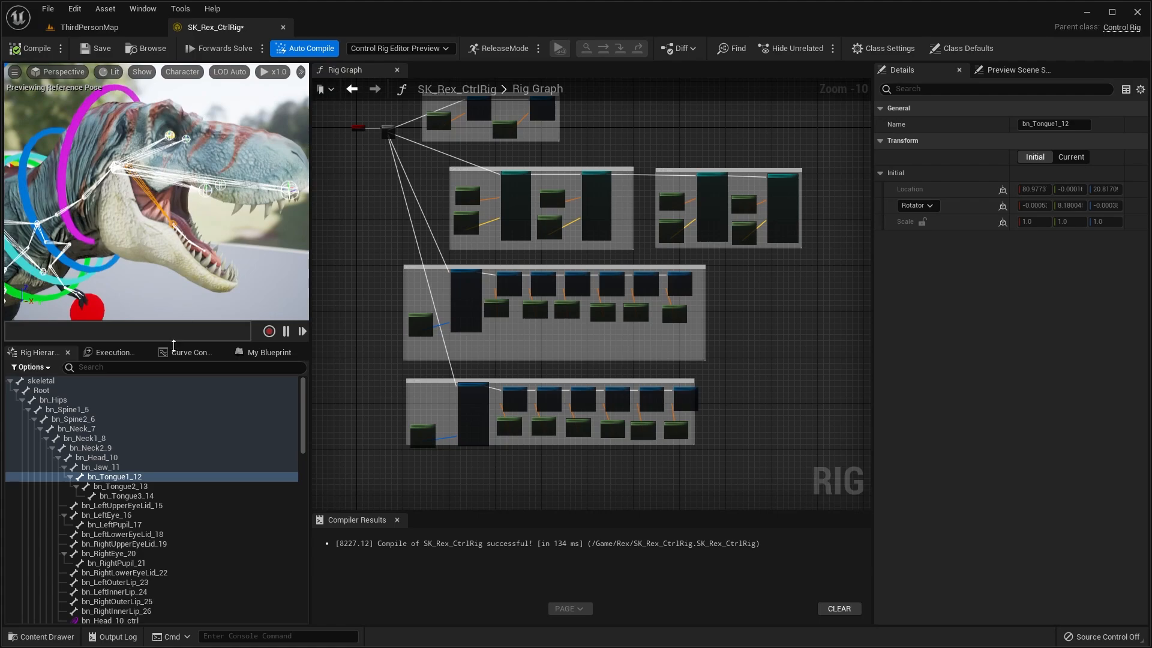
left_click(119, 469)
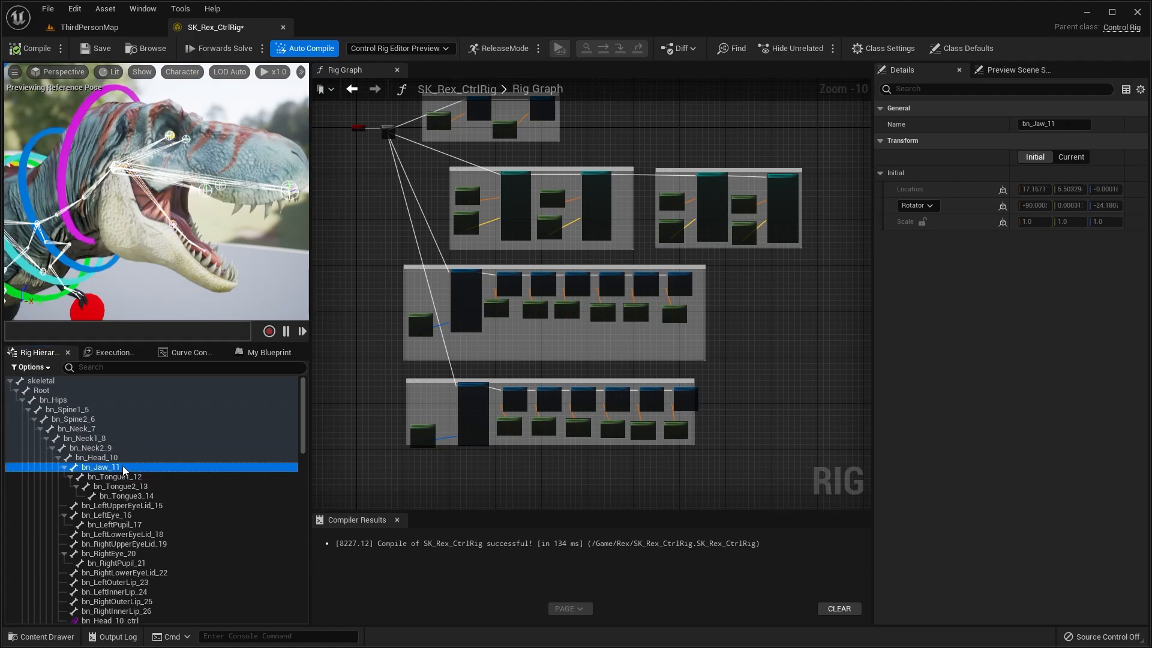
mouse_move(214, 226)
left_mouse_down("alt")
mouse_move(204, 231)
mouse_move(234, 240)
mouse_move(207, 234)
left_mouse_up("alt")
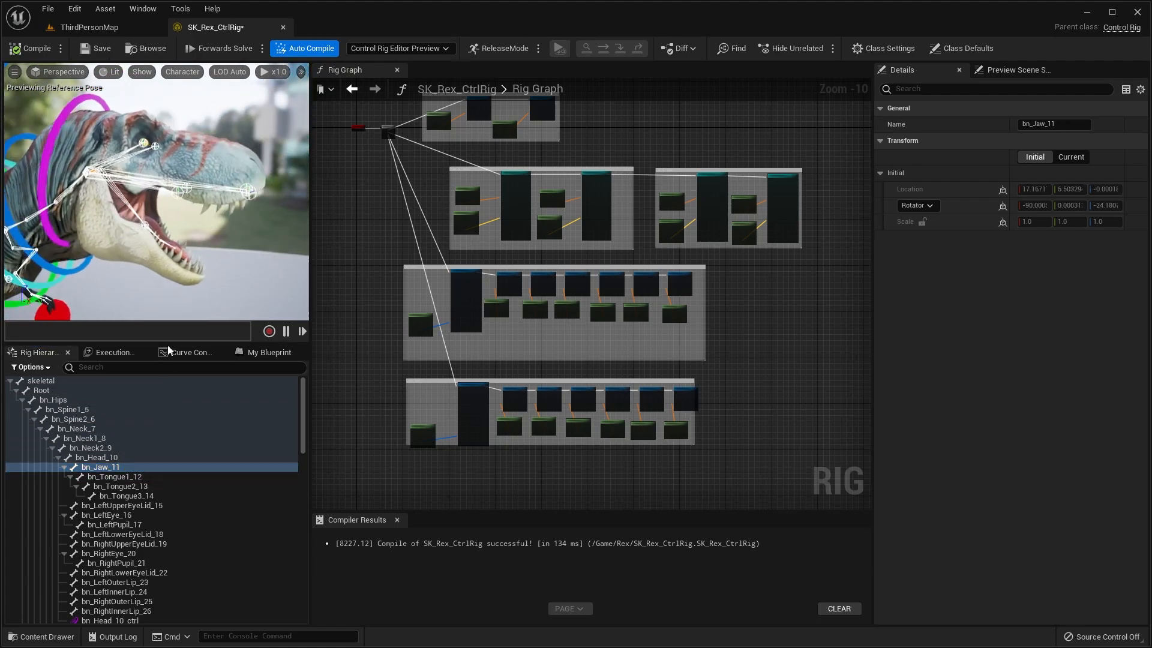
right_click(132, 467)
mouse_move(234, 192)
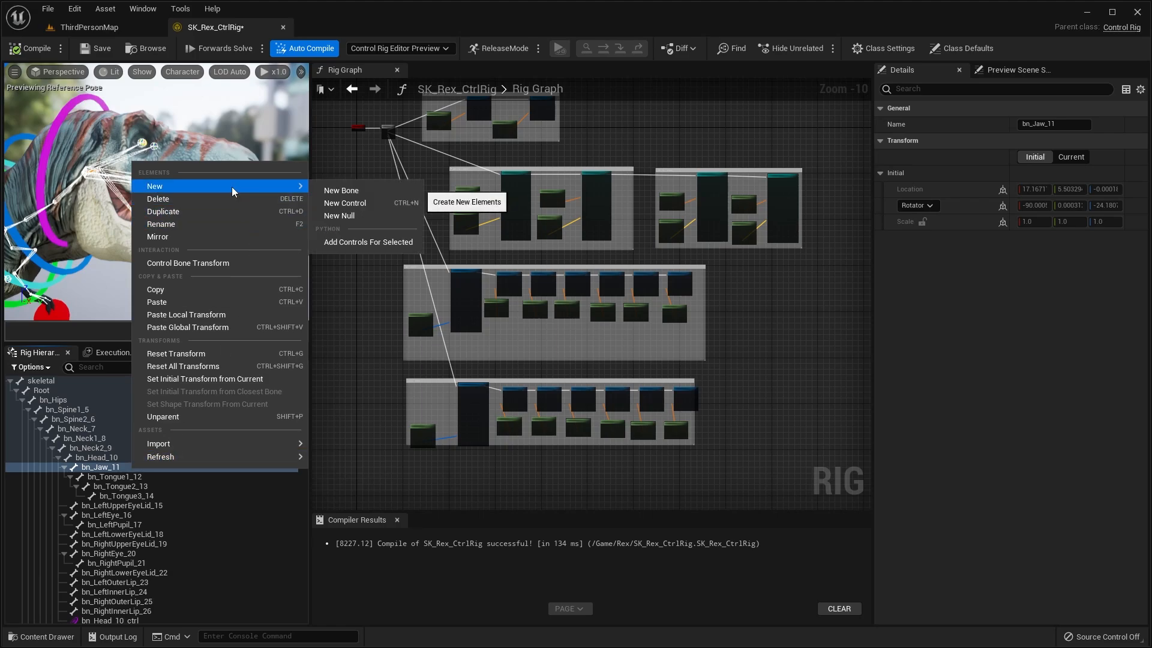
left_click(343, 202)
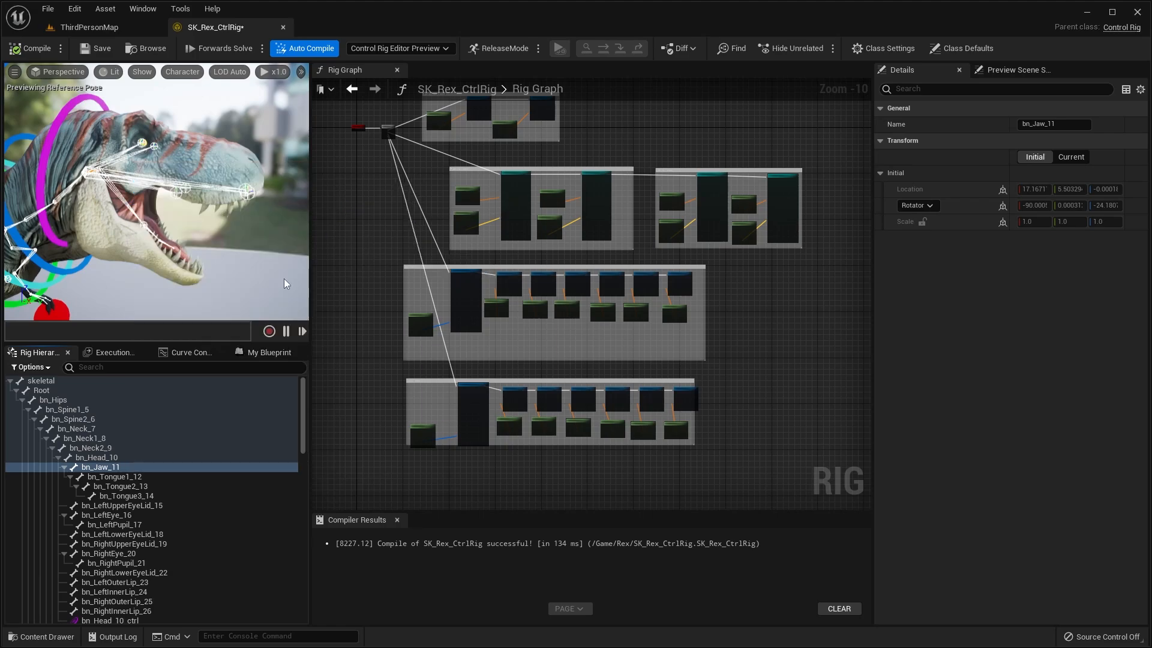
- Add a Get Transform node for bn_Jaw_11_ctrl in the empty graph area beside the SpineControls comment box
scroll(685, 360, "up", 6)
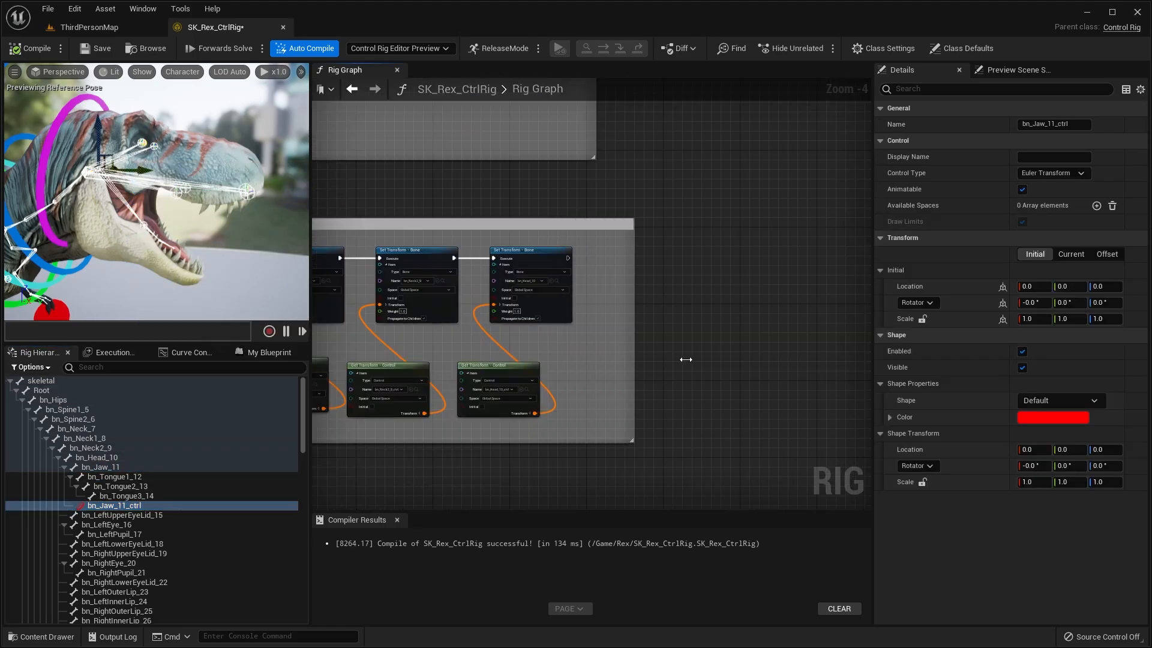
right_click_drag(686, 359, 514, 359)
left_click_drag(114, 505, 520, 375)
left_click(552, 399)
scroll(600, 349, "up", 4)
right_click_drag(587, 355, 592, 292)
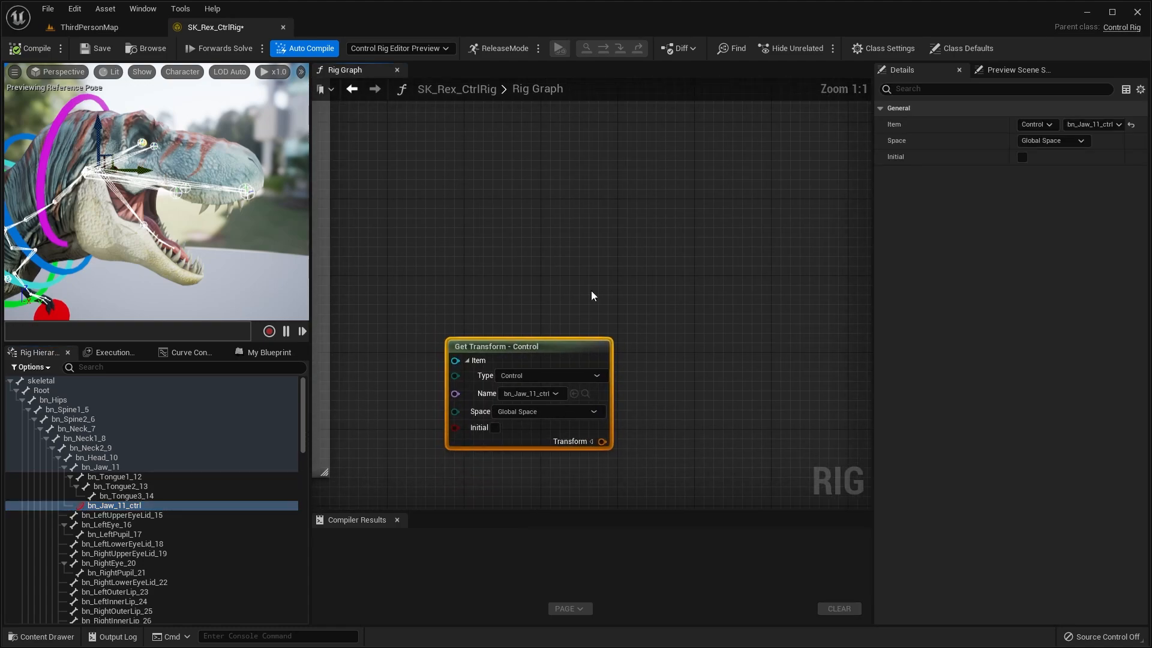
- Add a Set Transform node for the bn_Jaw_11 bone and feed it the jaw control's Transform
left_click(132, 467)
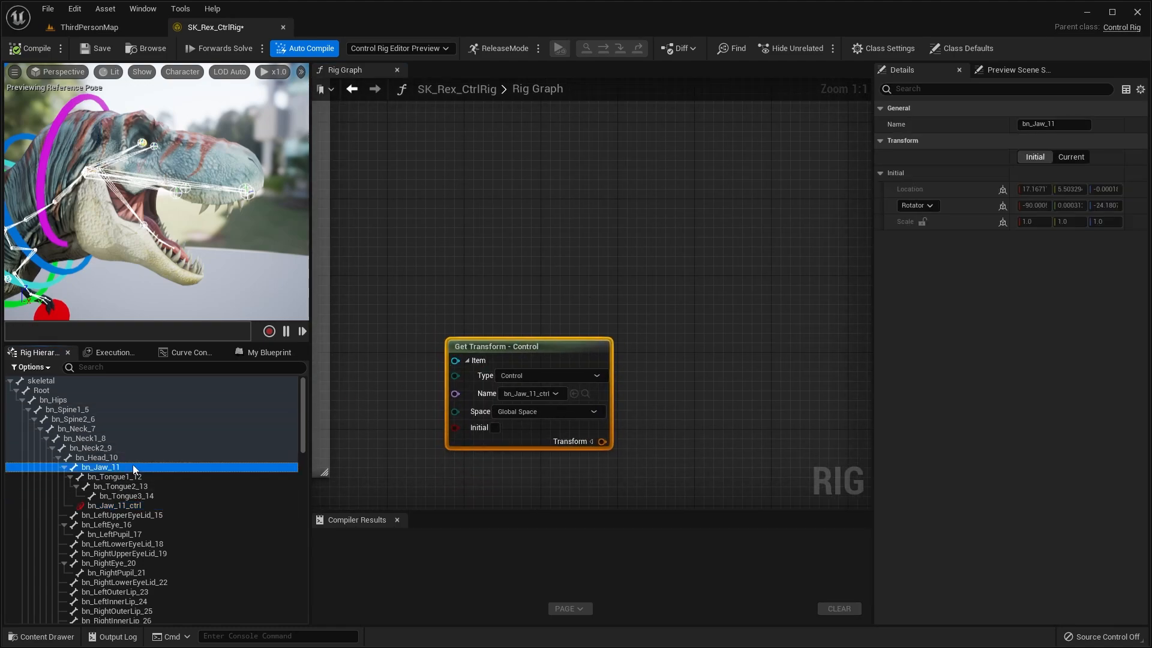
left_click_drag(94, 472, 672, 267)
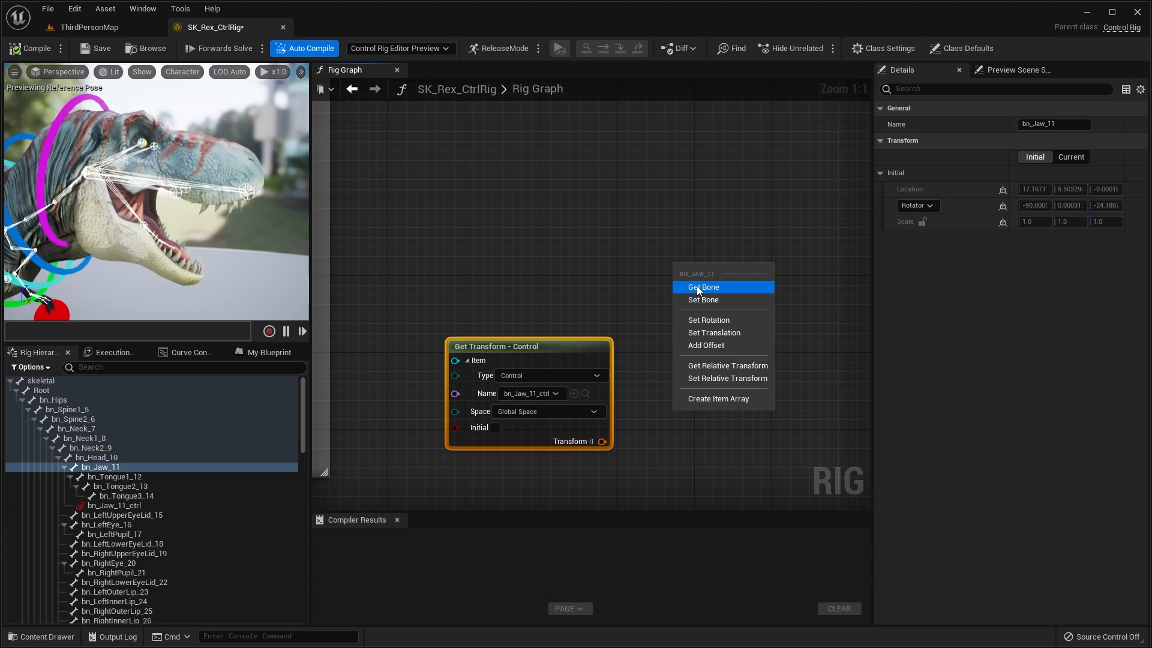
left_click(699, 298)
left_click_drag(602, 442, 680, 377)
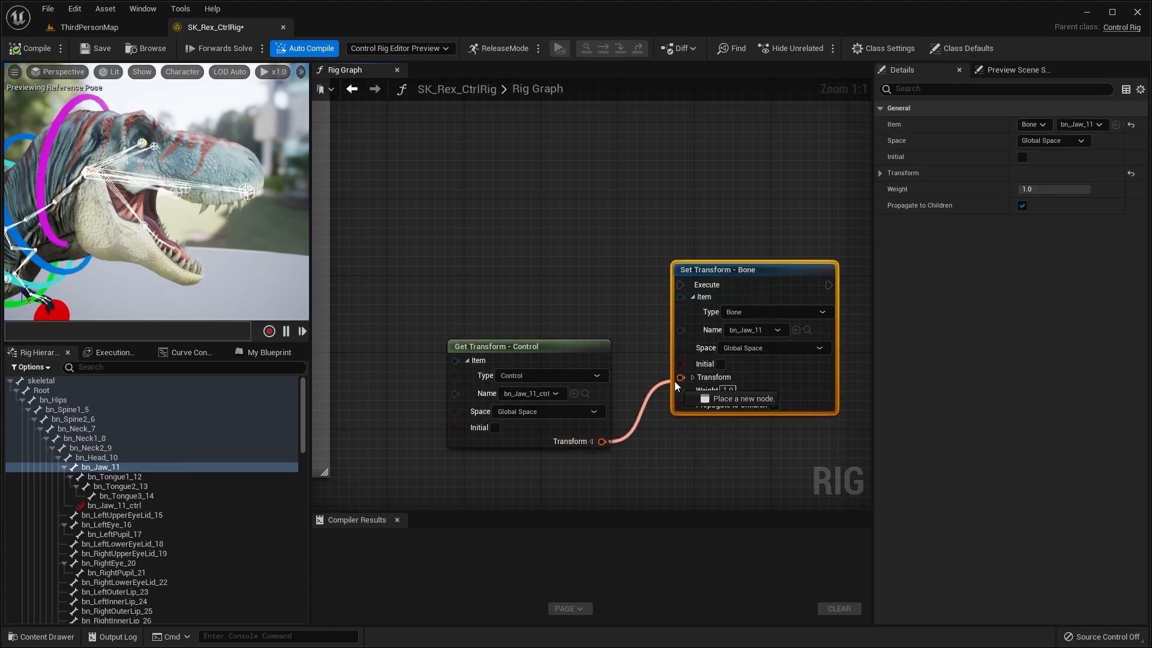
- Connect the last spine node's execution to the jaw bone's Set Transform node, line that node up with the chain, and save the rig
scroll(617, 317, "down", 3)
left_click_drag(381, 221, 686, 354)
left_click_drag(738, 354, 733, 235)
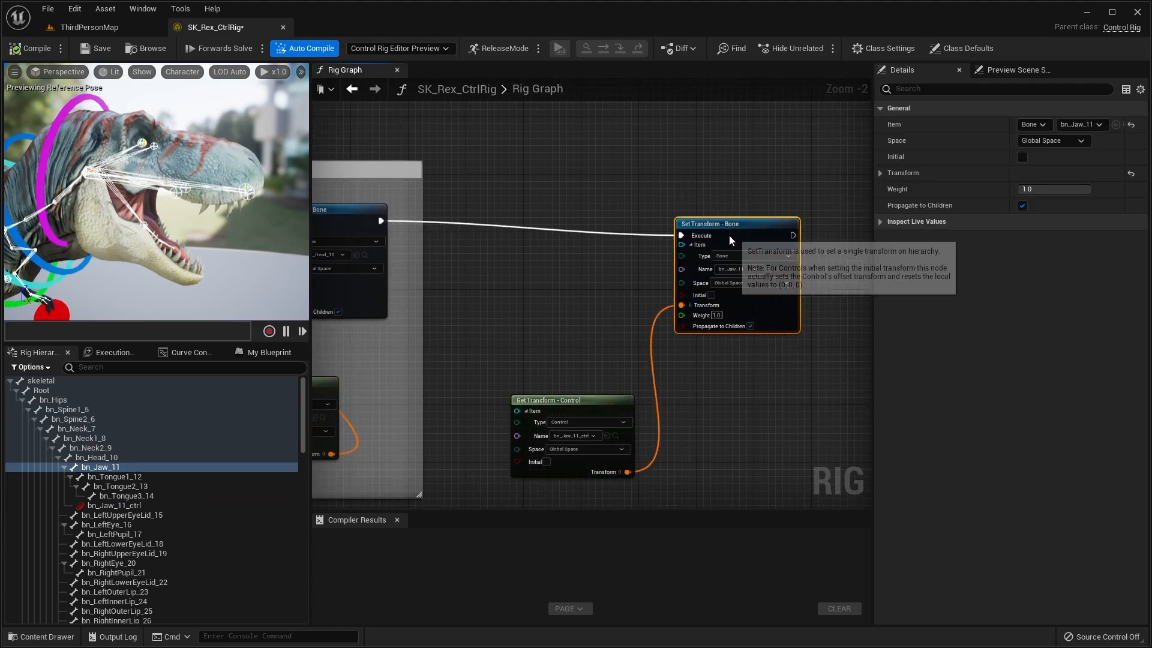
left_click(84, 52)
- Rename bn_Jaw_11_ctrl as JawControl
left_click(114, 505)
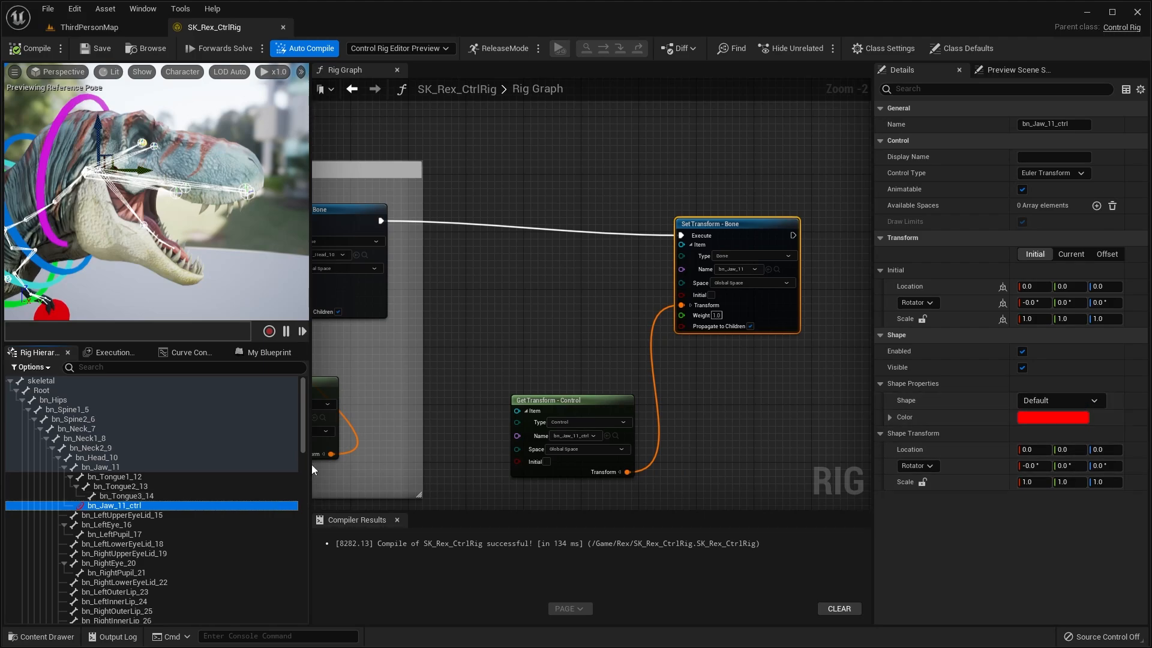
right_click(141, 507)
left_click(189, 265)
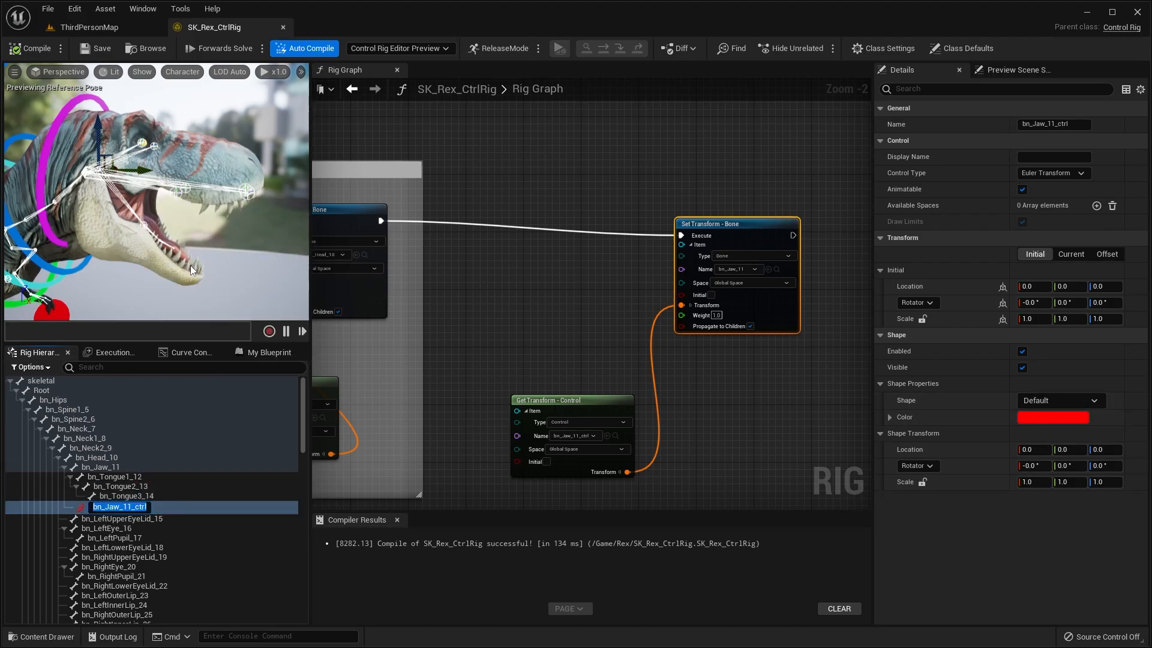
type("JawControl")
key("Return")
- Set JawControl's shape to Box_Thick with a shape scale of 12, 15, 5, rotated and positioned around the lower jaw
left_click(1062, 401)
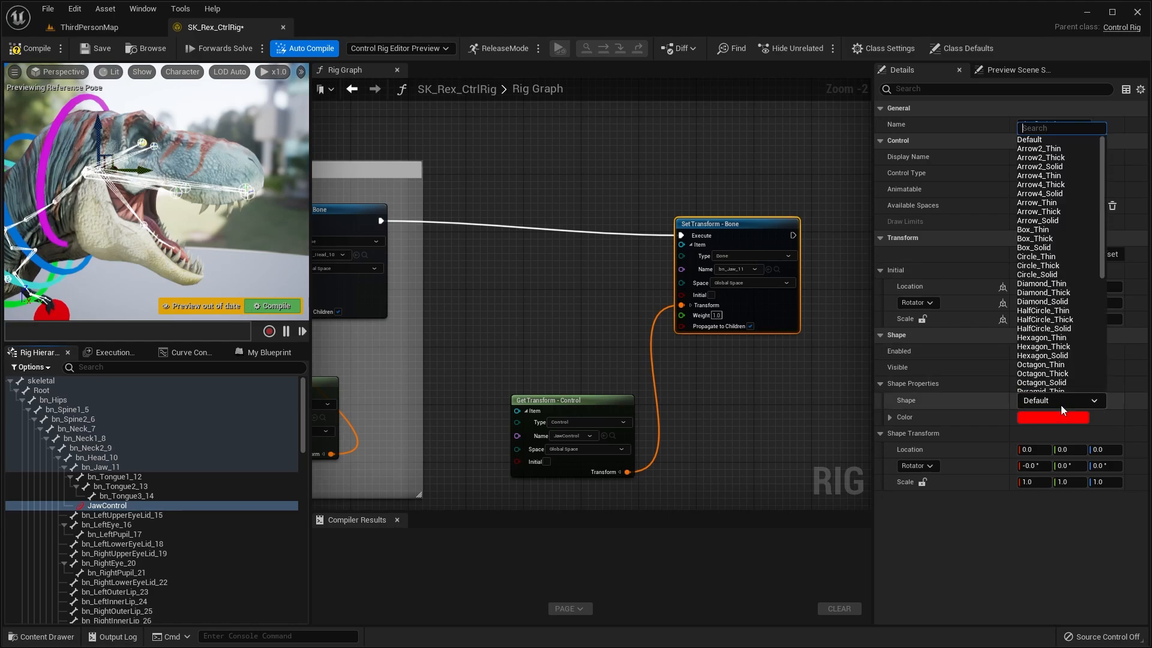
type("cir")
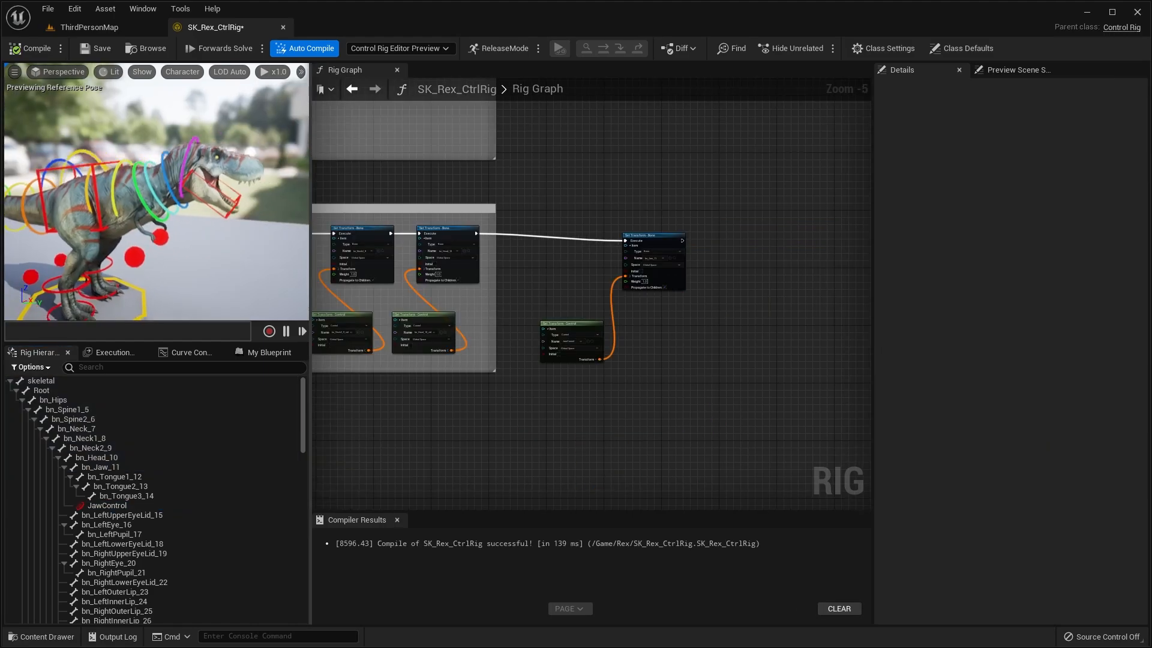
right_click_drag(180, 198, 242, 192)
scroll(216, 198, "up", 4)
left_click(240, 207)
left_click(242, 204)
scroll(242, 205, "down", 3)
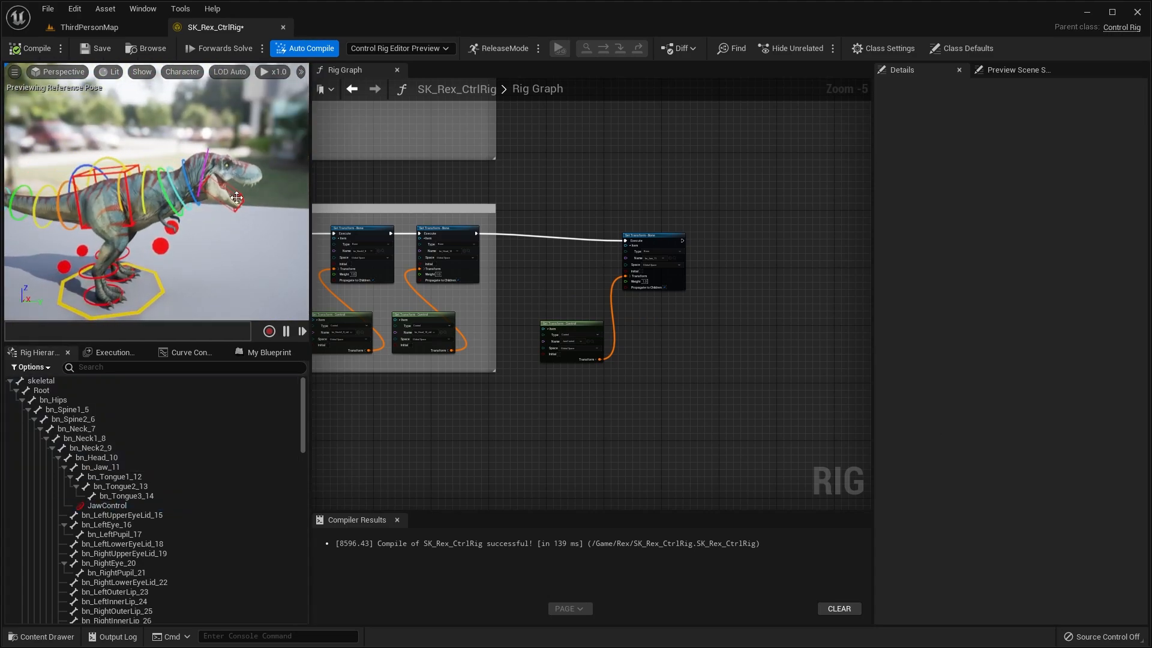
- Select JawControl in the viewport and rotate it about 28° upward to test closing the jaw
left_click(240, 205)
left_click(254, 244)
mouse_move(254, 244)
right_mouse_down()
mouse_move(225, 240)
mouse_move(264, 237)
right_mouse_up()
key("w")
left_click(206, 219)
right_click(221, 235)
type("e")
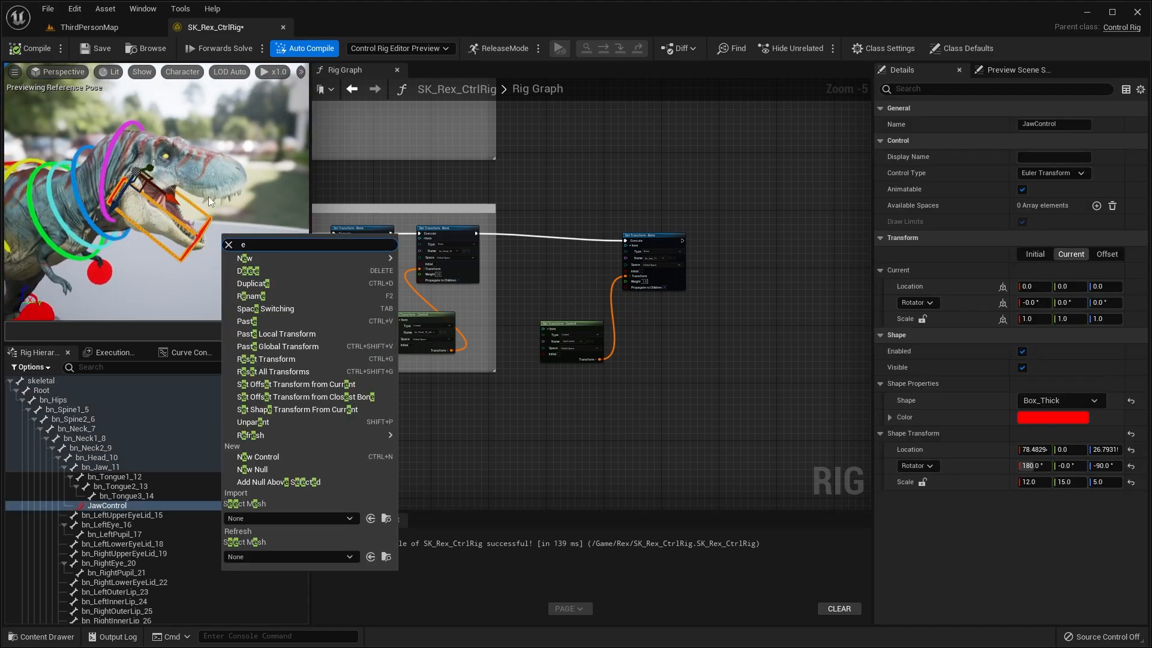
right_click_drag(207, 196, 198, 207)
key("e")
left_click_drag(199, 161, 224, 141)
key("w")
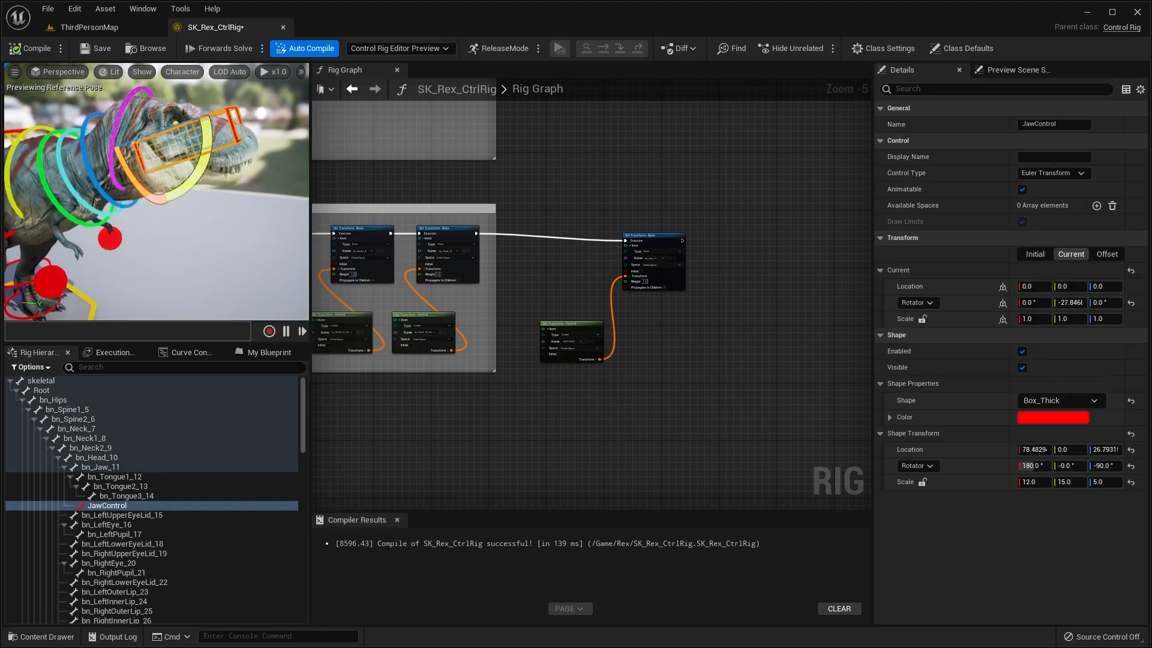
- Compile and save the SK_Rex_CtrlRig control rig
key("s")
mouse_move(246, 160)
right_mouse_down()
mouse_move(246, 141)
mouse_move(198, 127)
mouse_move(223, 128)
mouse_move(230, 157)
mouse_move(232, 142)
mouse_move(257, 140)
right_mouse_up()
left_click(38, 48)
left_click(96, 51)
- Examine the finished rig with all its controls in the preview and the full layout of the rig graph
left_click(202, 127)
key("s")
key("a")
key("d")
key("w")
key("w")
key("s")
key("s")
right_click_drag(206, 186, 179, 176)
scroll(743, 213, "down", 5)
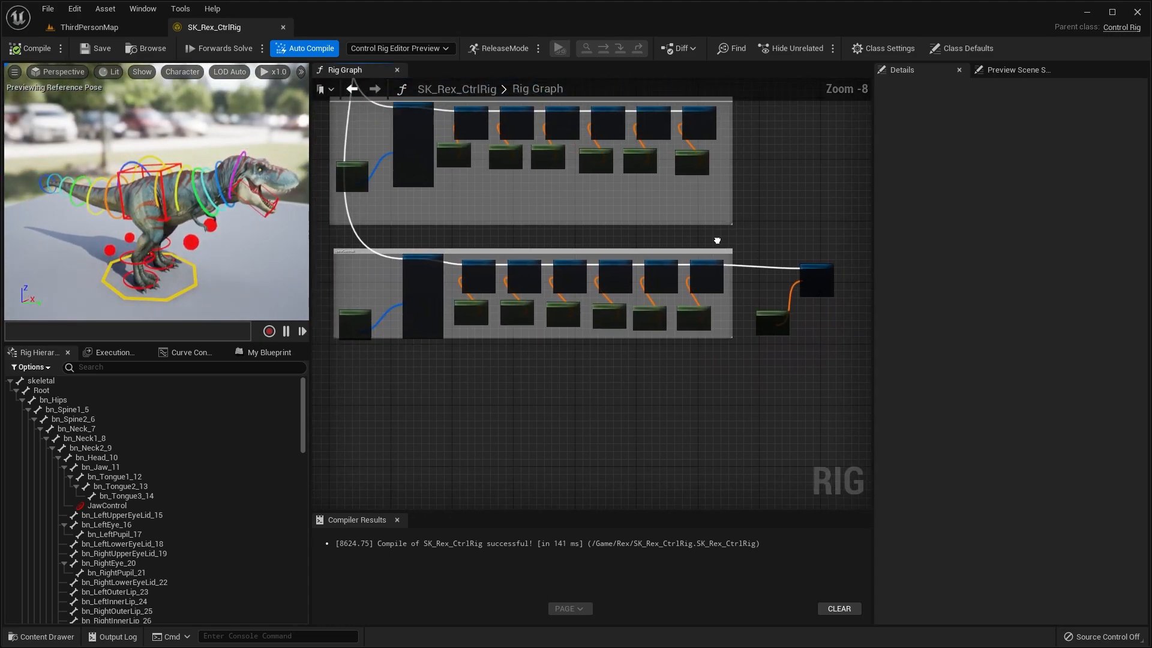
right_click_drag(741, 249, 703, 386)
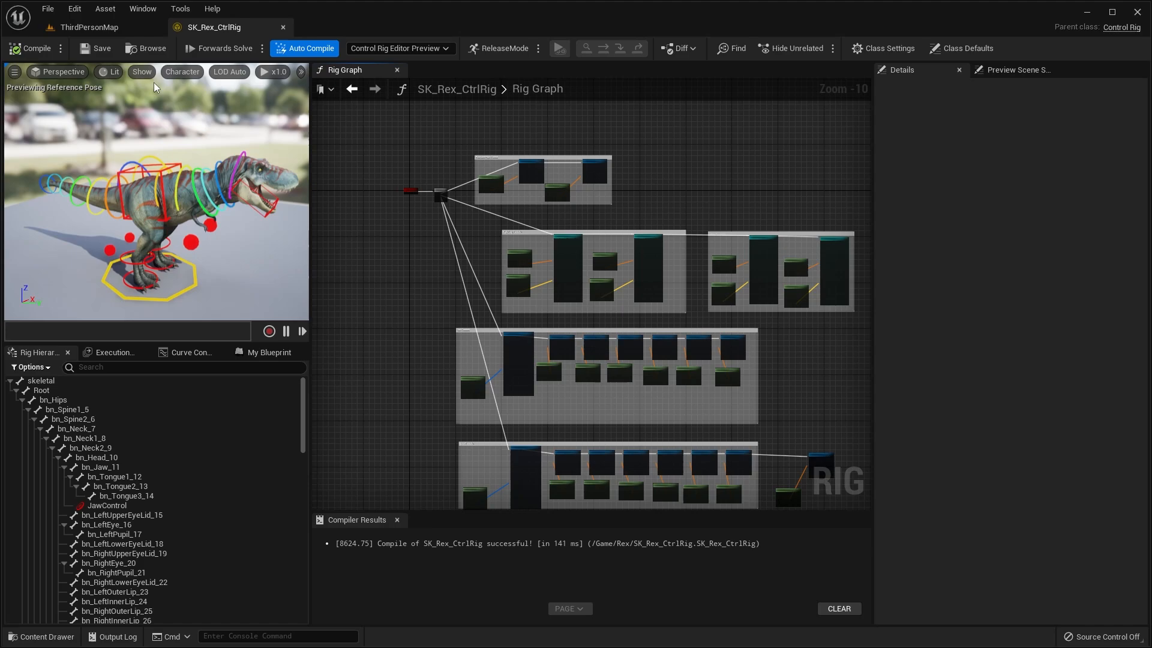
- Close the rig editor and place SK_Rex_CtrlRig on the floor of the ThirdPersonMap level
left_click(283, 27)
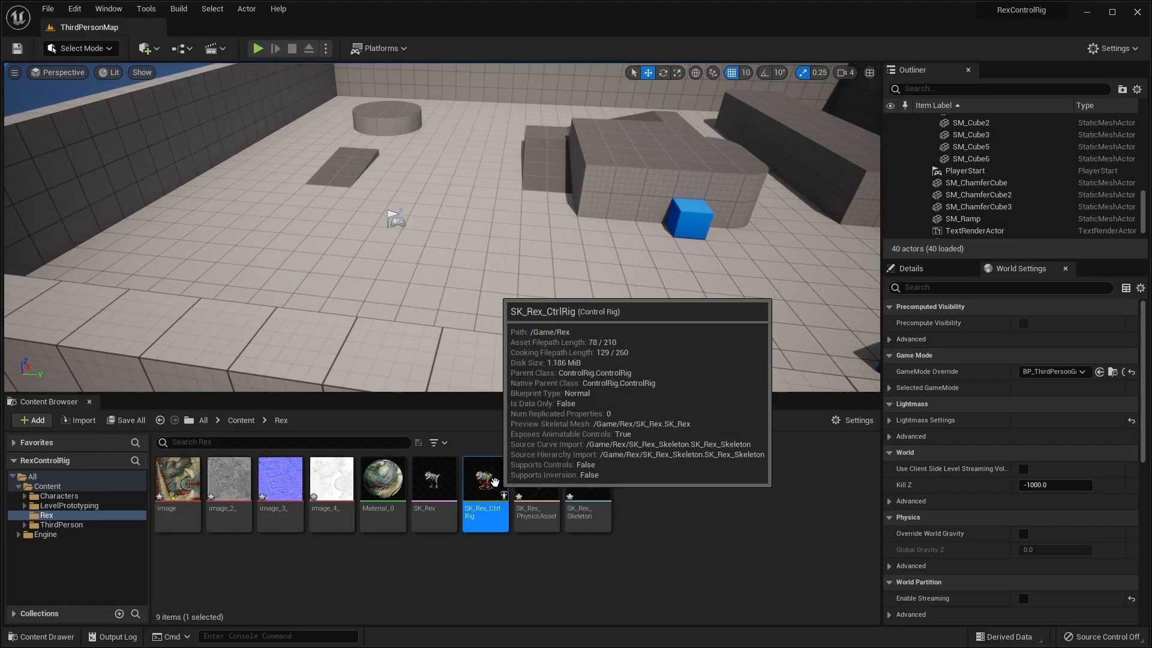
left_click_drag(484, 483, 443, 216)
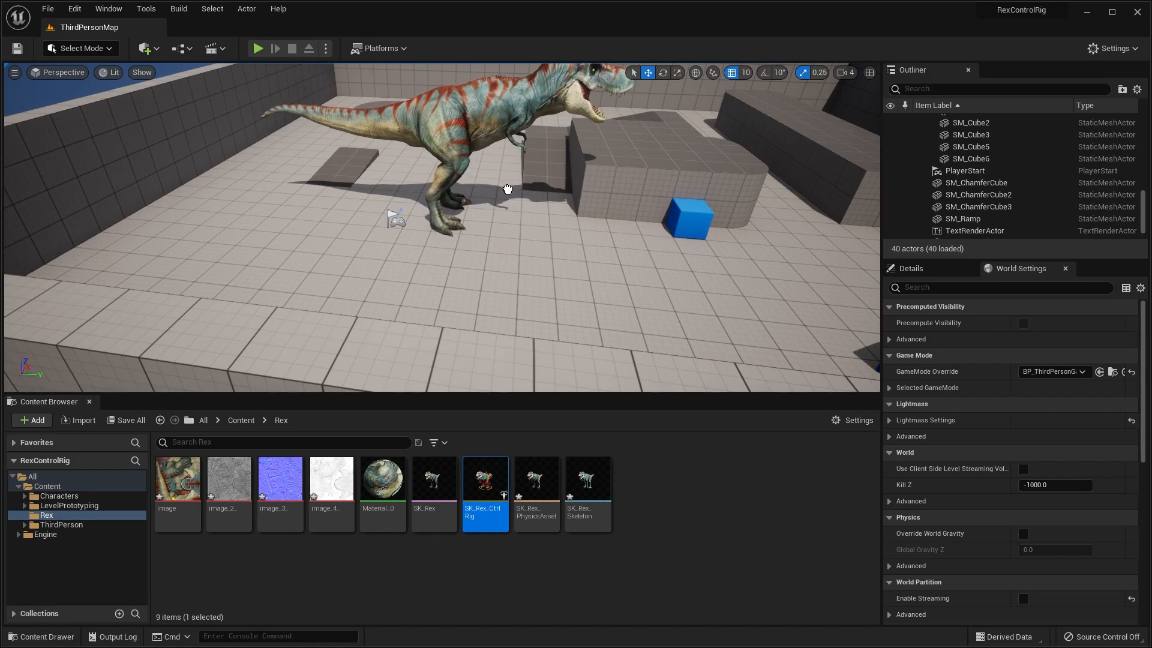
right_click_drag(591, 217, 594, 159)
key("w")
right_click_drag(624, 230, 618, 224)
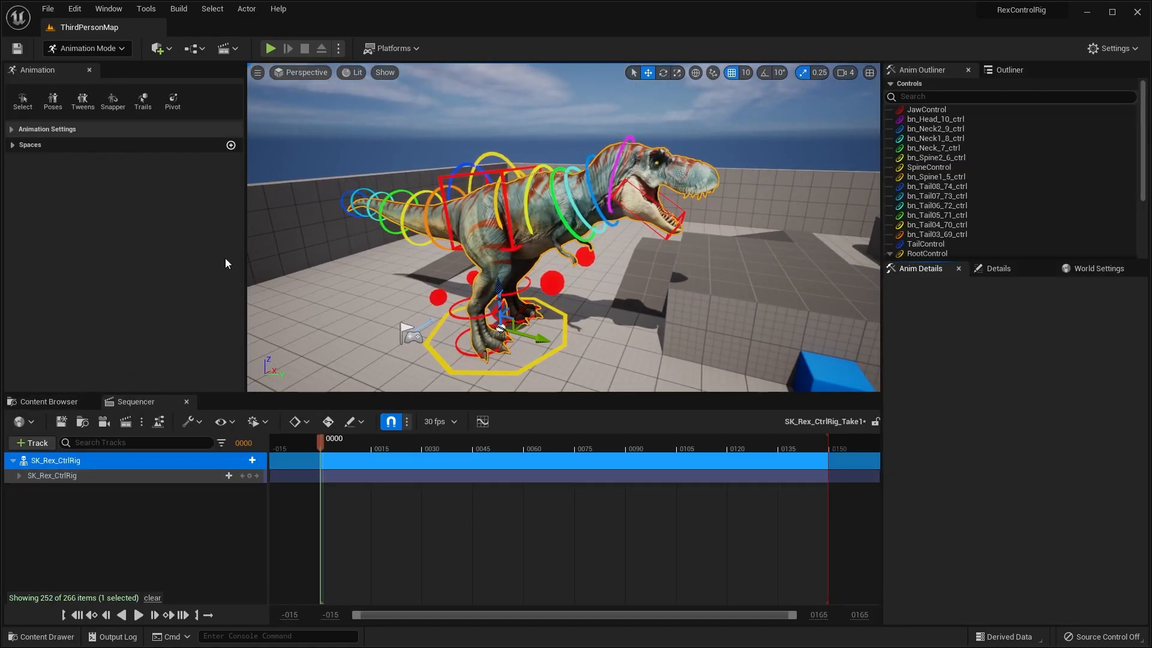
- Move HipsControl down and back up on the placed Rex to test how the legs bend
key("w")
right_click_drag(575, 318, 573, 320)
key("s")
key("w")
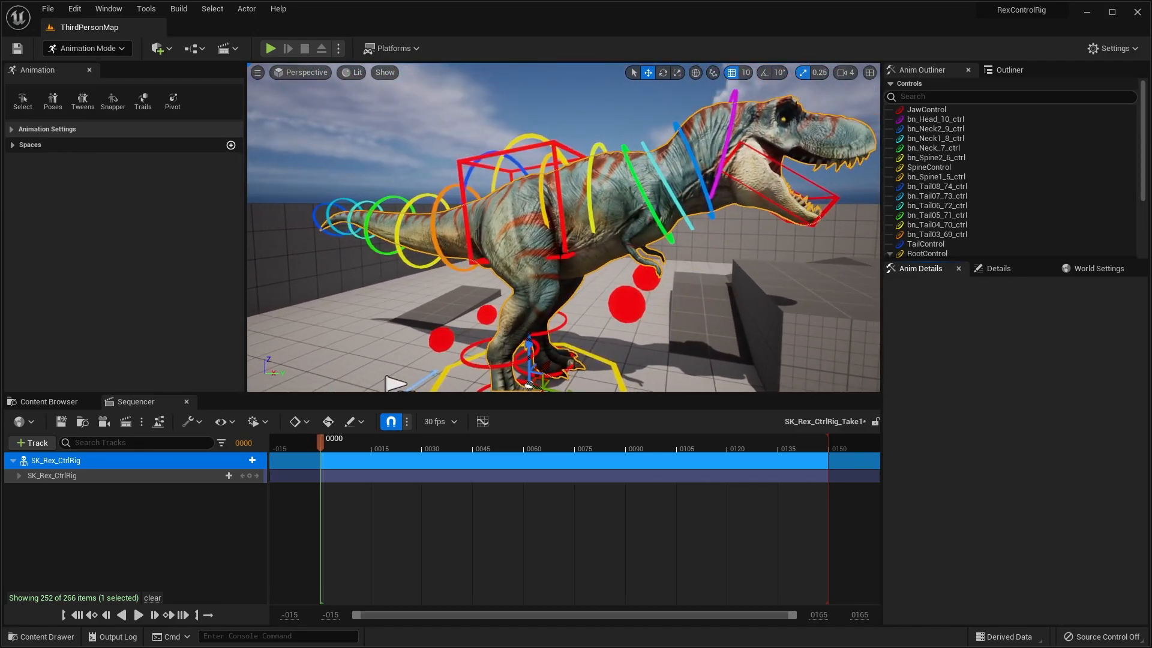
left_click(561, 256)
right_click_drag(561, 256, 566, 262)
key("s")
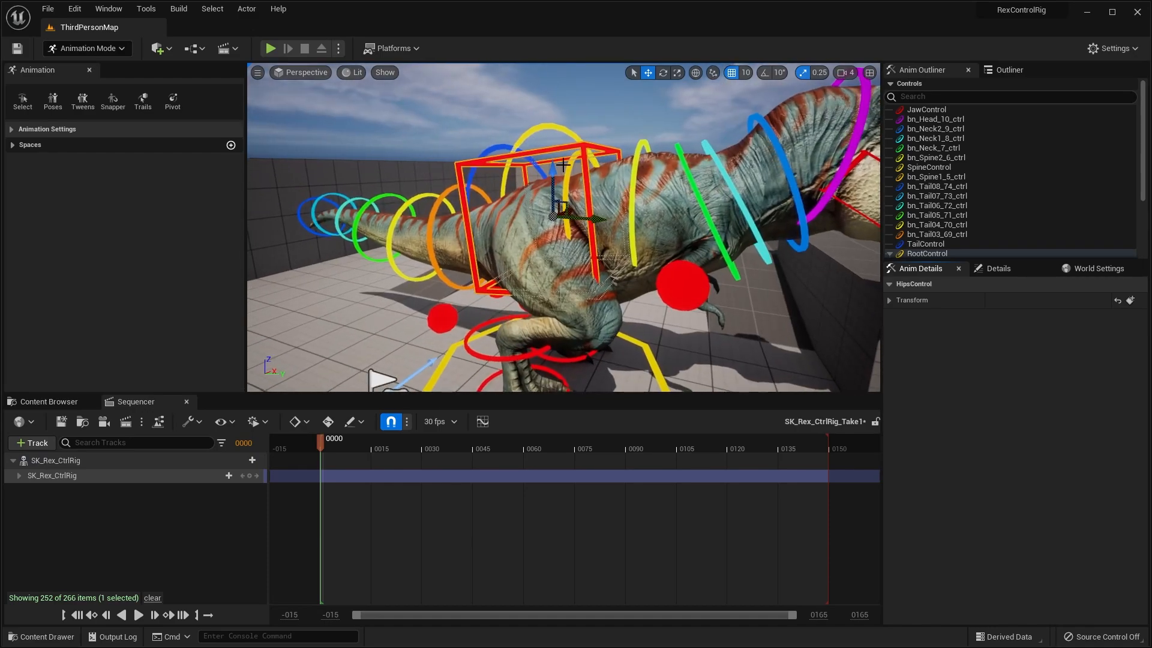
left_click_drag(553, 170, 545, 128)
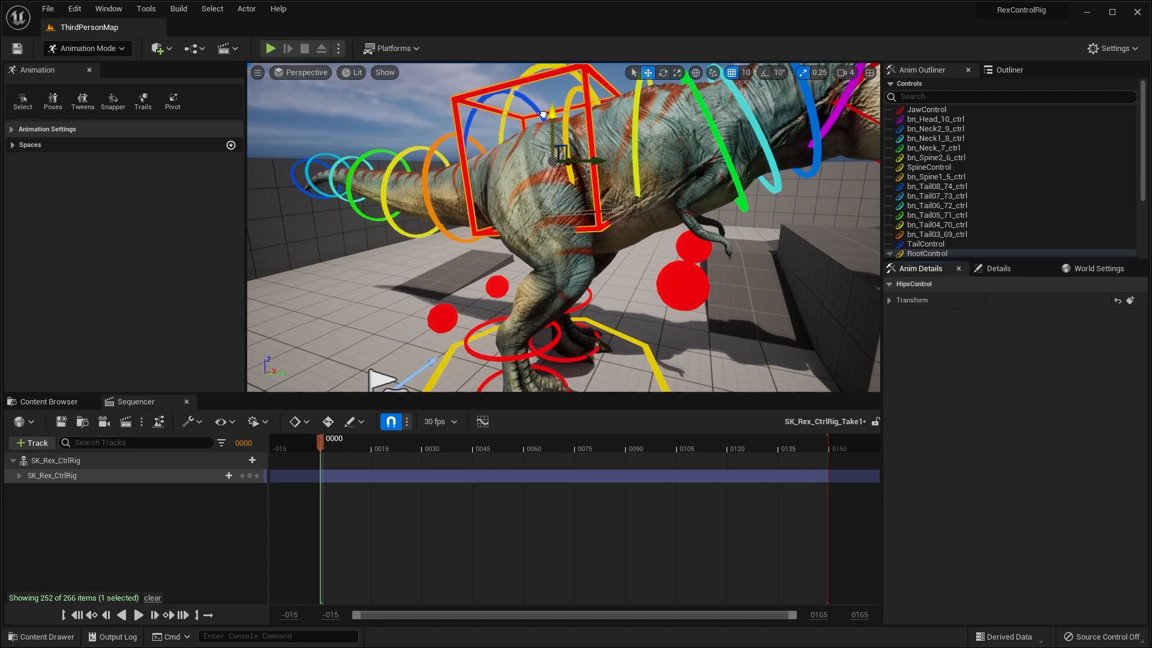
key("s")
key("d")
right_click_drag(553, 145, 541, 214)
- Select RootControl and move the whole Rex across the floor beside the round platform
left_click(541, 214)
key("f")
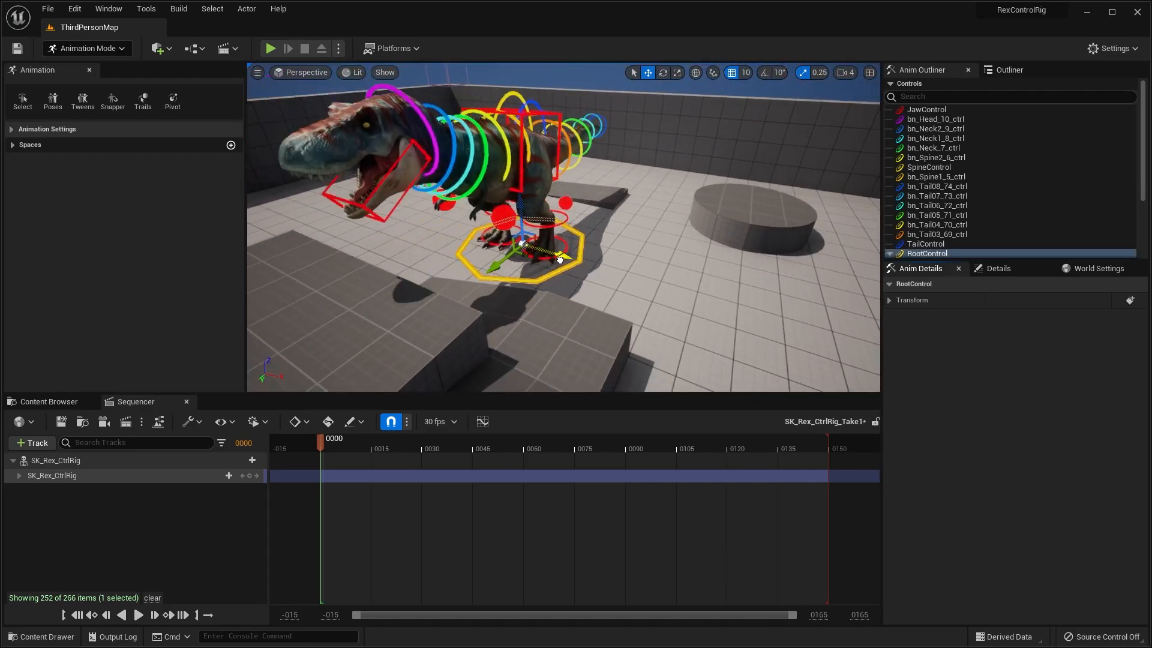
left_click_drag(751, 305, 747, 304)
mouse_move(708, 306)
right_mouse_down()
mouse_move(744, 324)
mouse_move(723, 315)
right_mouse_up()
key("a")
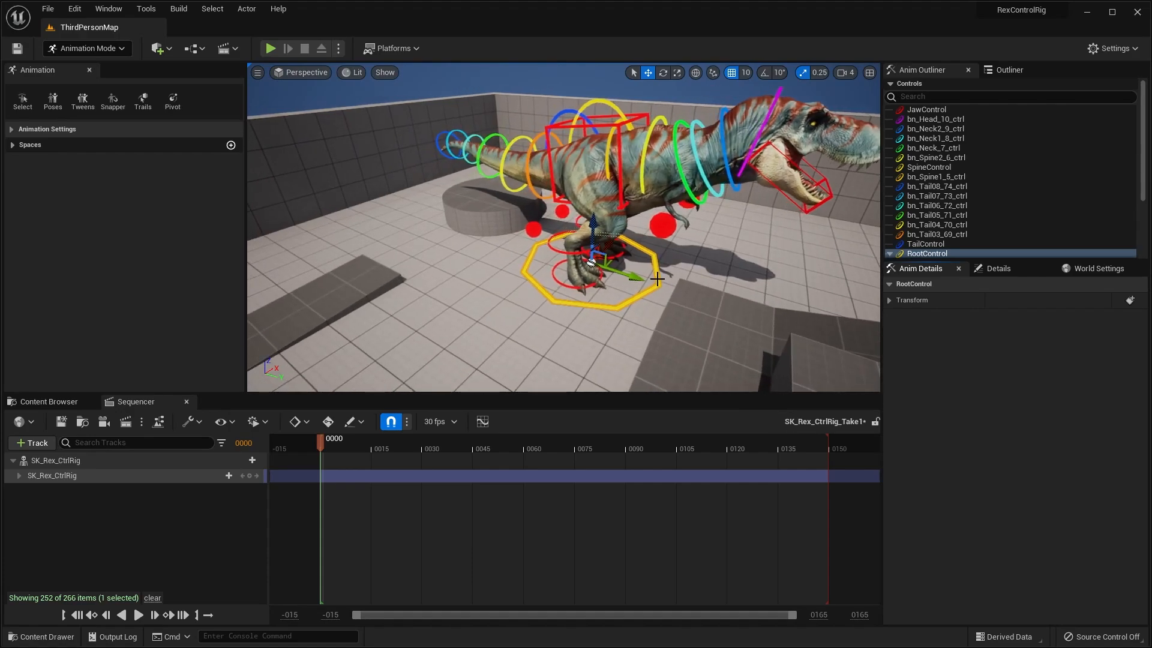
key("w")
right_click_drag(576, 233, 543, 242)
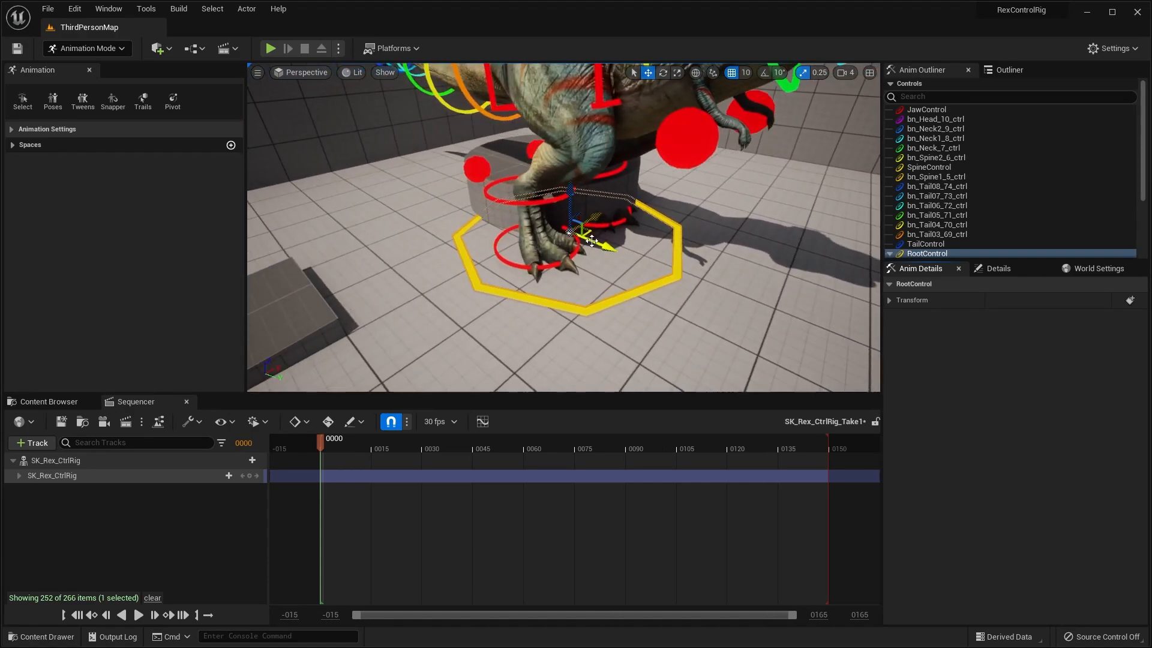
left_click_drag(601, 241, 558, 214)
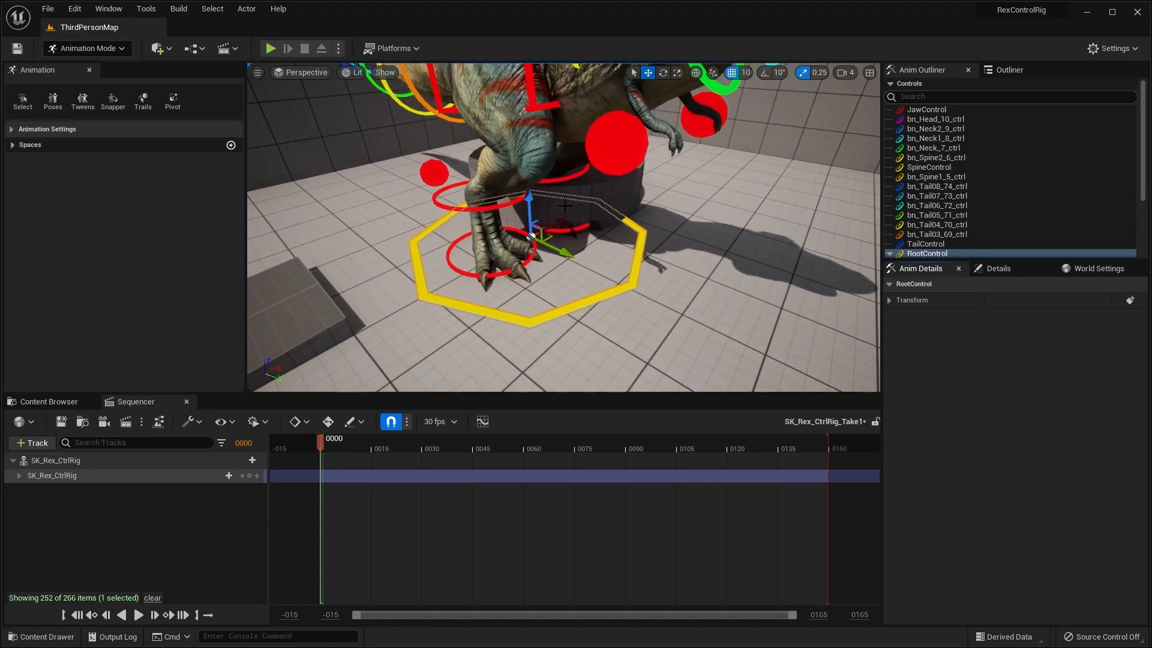
- Adjust RightLegControl to lift the right foot onto the top of the round platform
key("d")
mouse_move(617, 187)
right_mouse_down()
mouse_move(585, 187)
mouse_move(606, 195)
mouse_move(621, 171)
right_mouse_up()
key("a")
key("s")
left_click(609, 127)
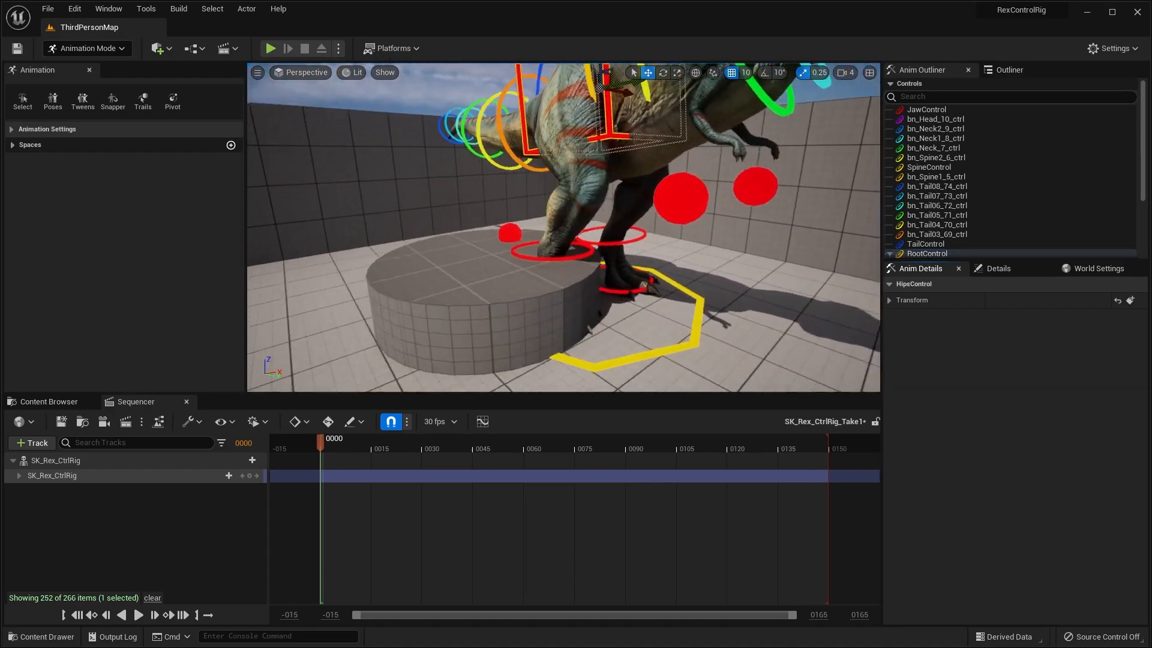
right_click_drag(609, 128, 654, 141)
key("w")
key("a")
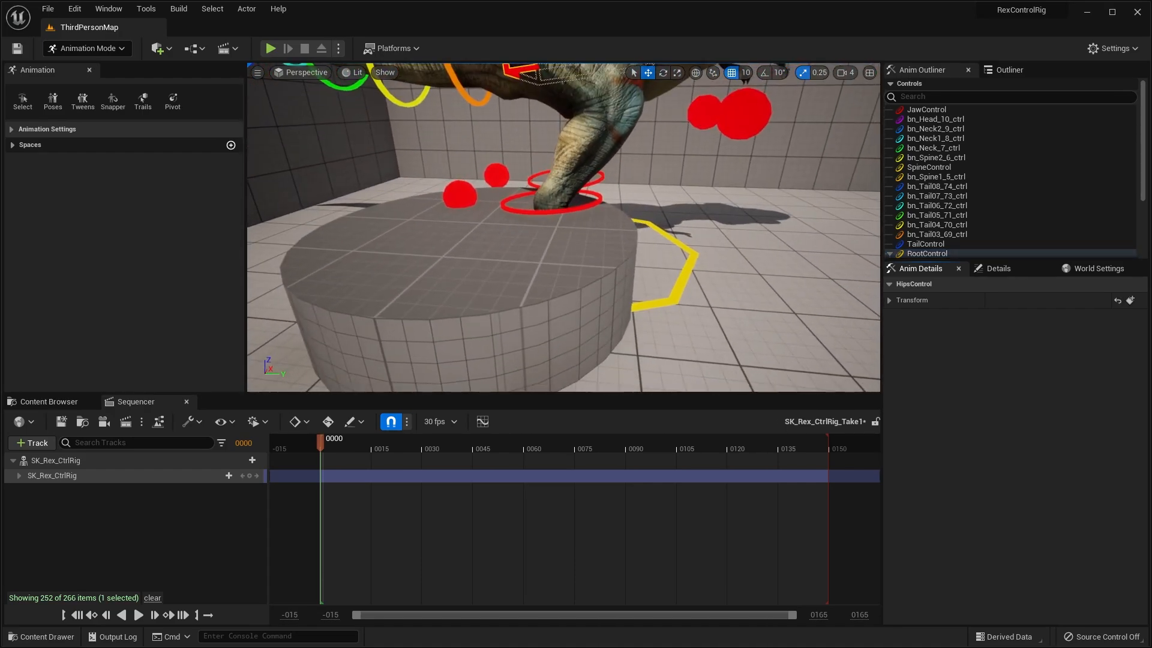
key("s")
mouse_move(630, 214)
right_mouse_down()
mouse_move(576, 210)
mouse_move(631, 215)
right_mouse_up()
key("d")
key("w")
key("s")
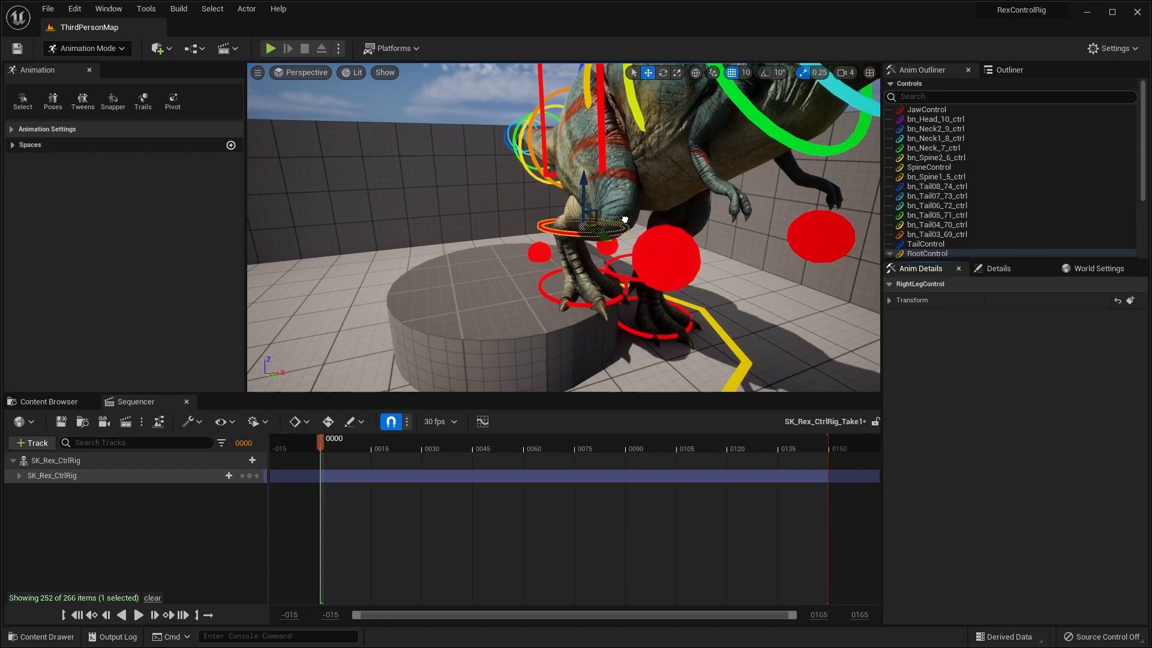
- Try adjusting RightKneeControl to aim the raised right knee, and undo the last control move
left_click(645, 243)
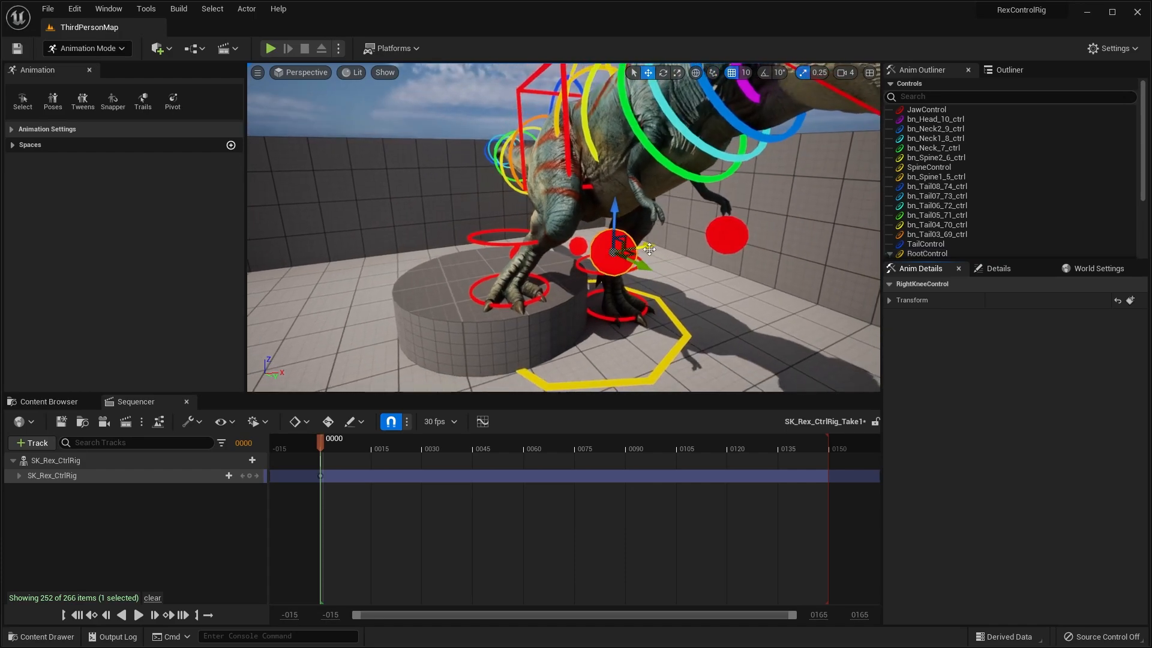
left_click_drag(582, 249, 576, 251)
right_click_drag(576, 250, 606, 258)
key("a")
key("w")
key("s")
key("e")
key("ctrl+z")
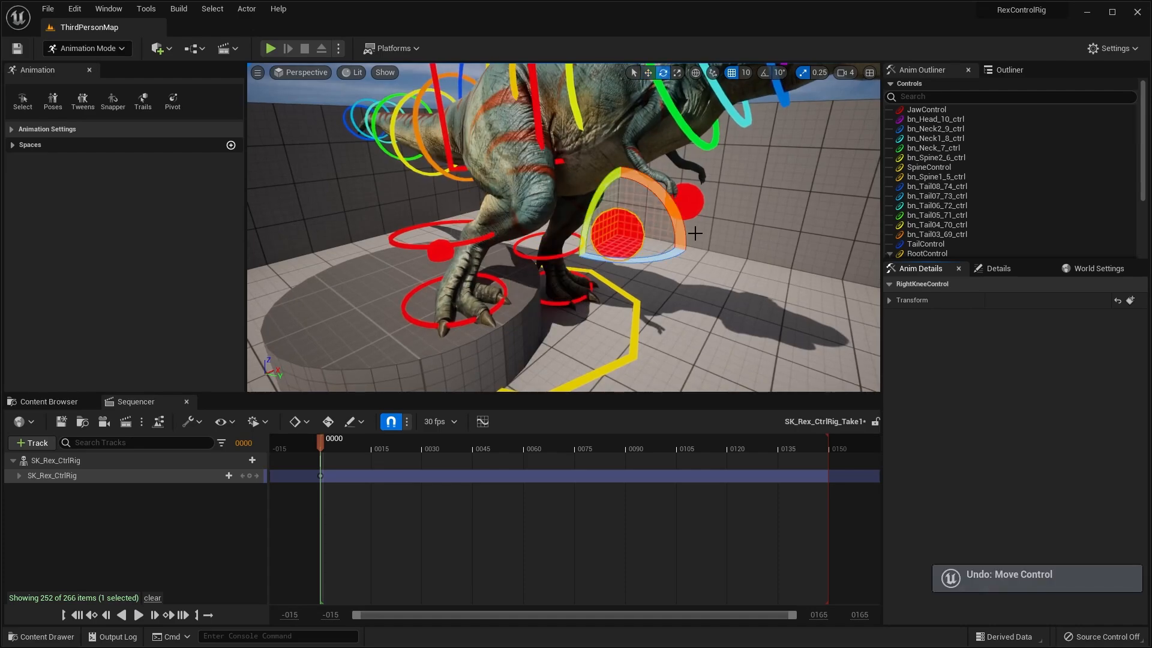
- Move RightKneeControl outward in front of the raised right leg to set the knee's direction
left_click_drag(638, 225, 574, 239)
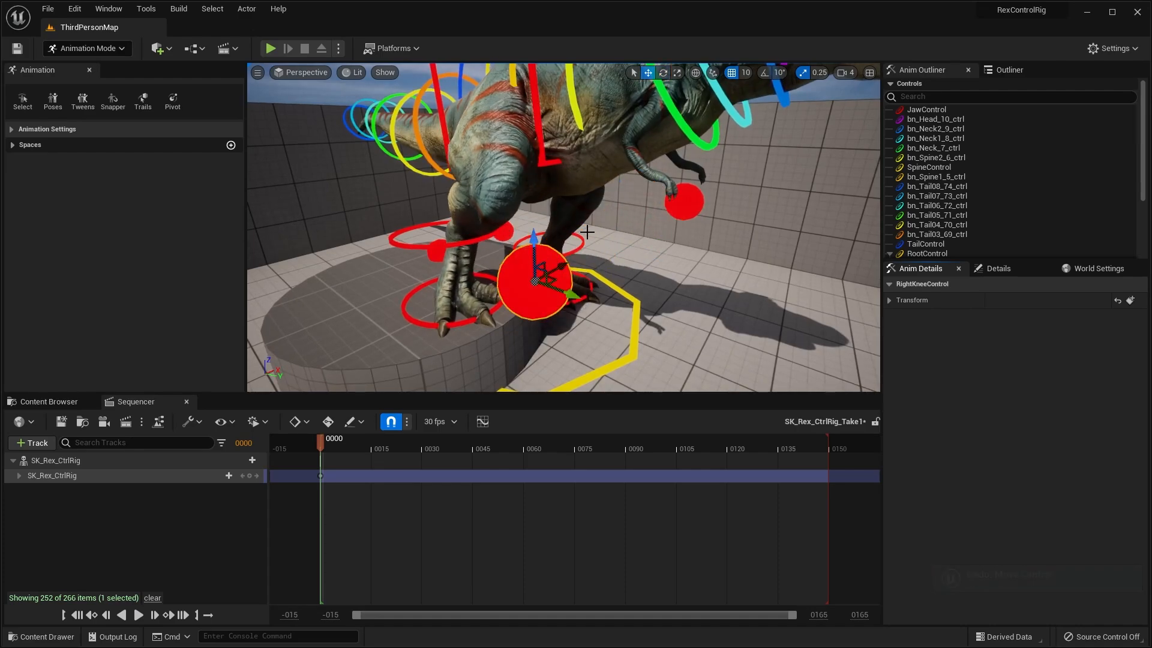
key("d")
right_click_drag(586, 232, 486, 233)
left_click_drag(418, 233, 430, 231)
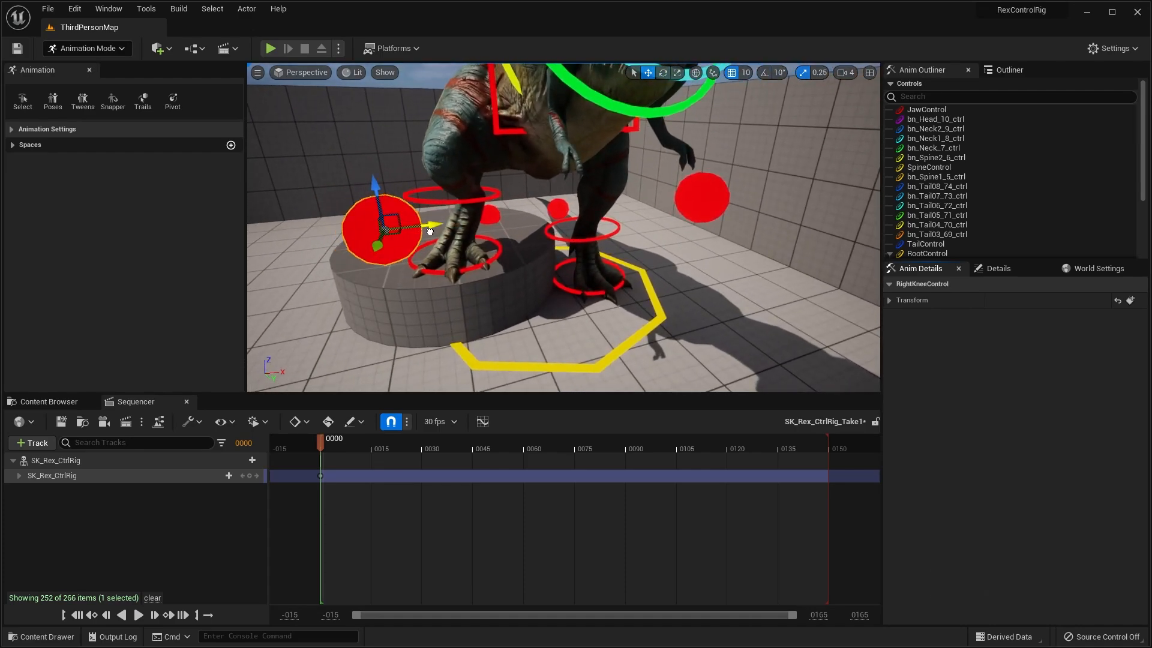
- Select TailControl and rotate it to curve the whole tail
left_click(498, 198)
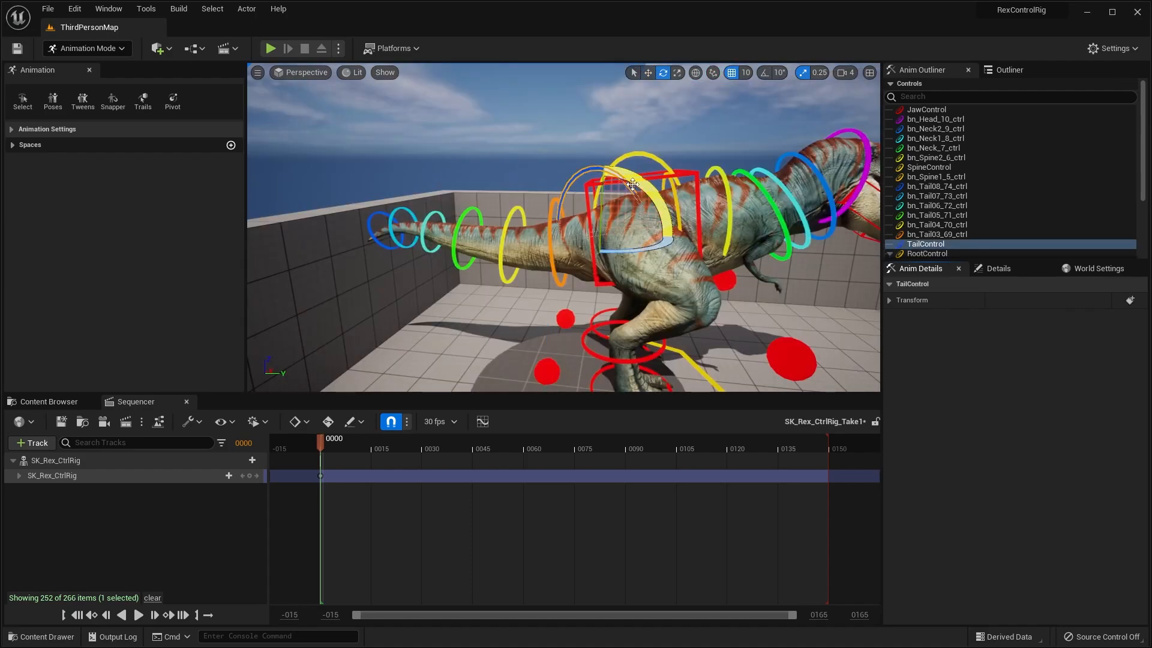
left_click_drag(633, 184, 629, 198)
left_click_drag(634, 256, 585, 253)
left_click_drag(687, 252, 510, 165, "alt")
- Select SpineControl and rotate it to bend the spine, neck and head sideways
left_click(488, 150)
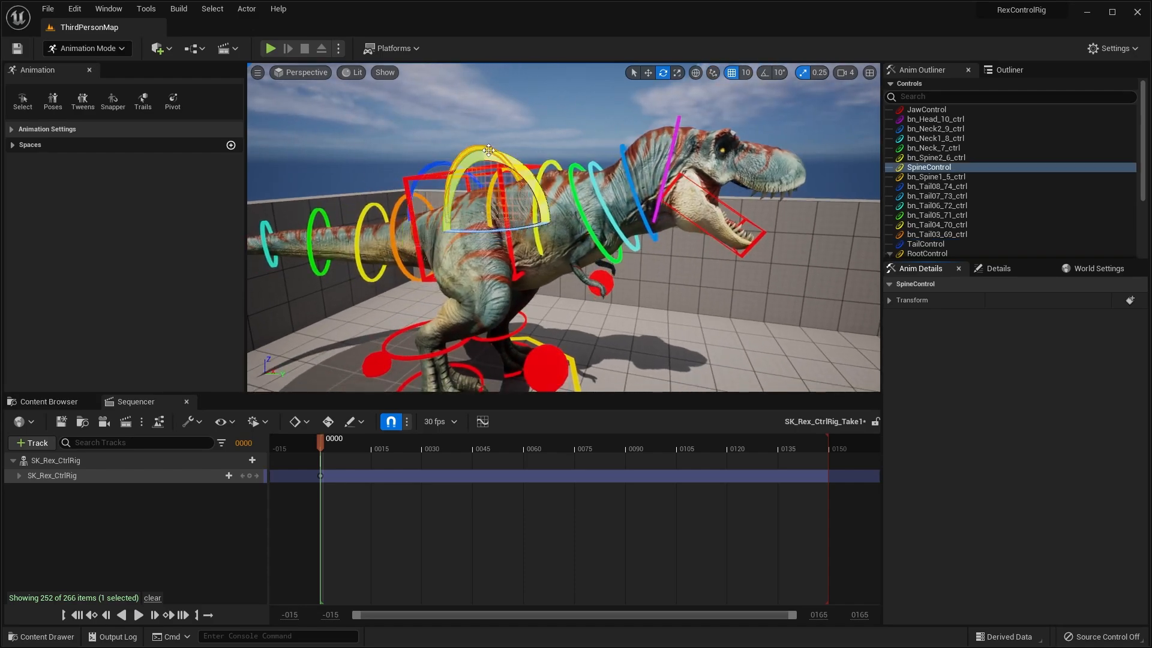
left_click_drag(521, 228, 542, 212)
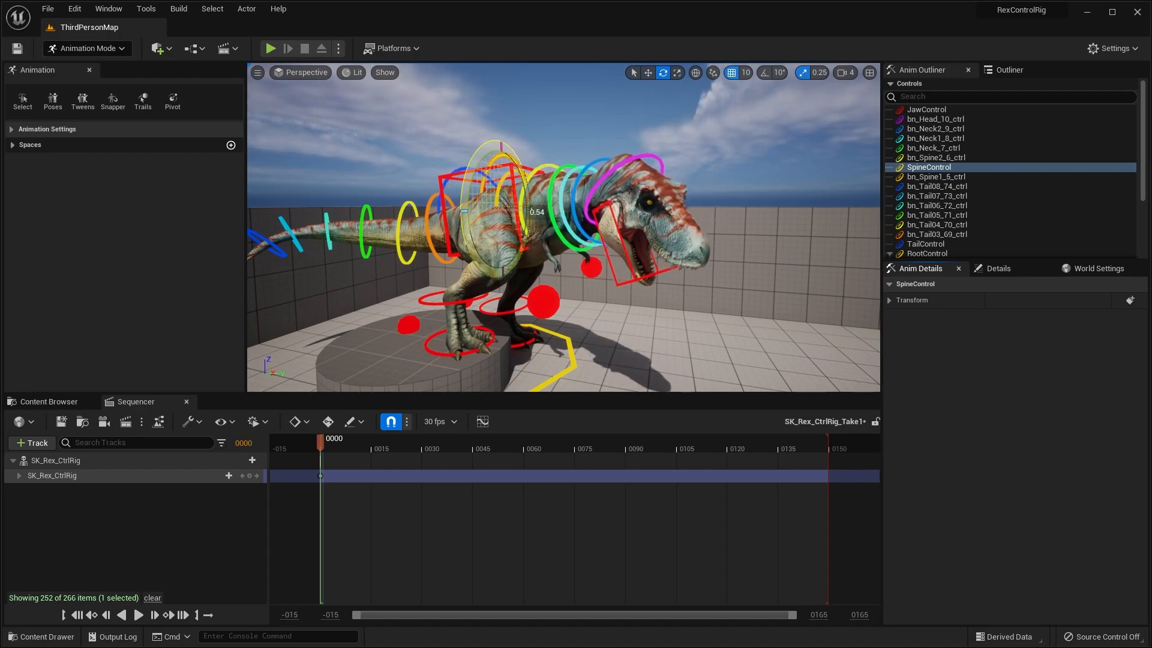
left_click_drag(533, 210, 531, 210)
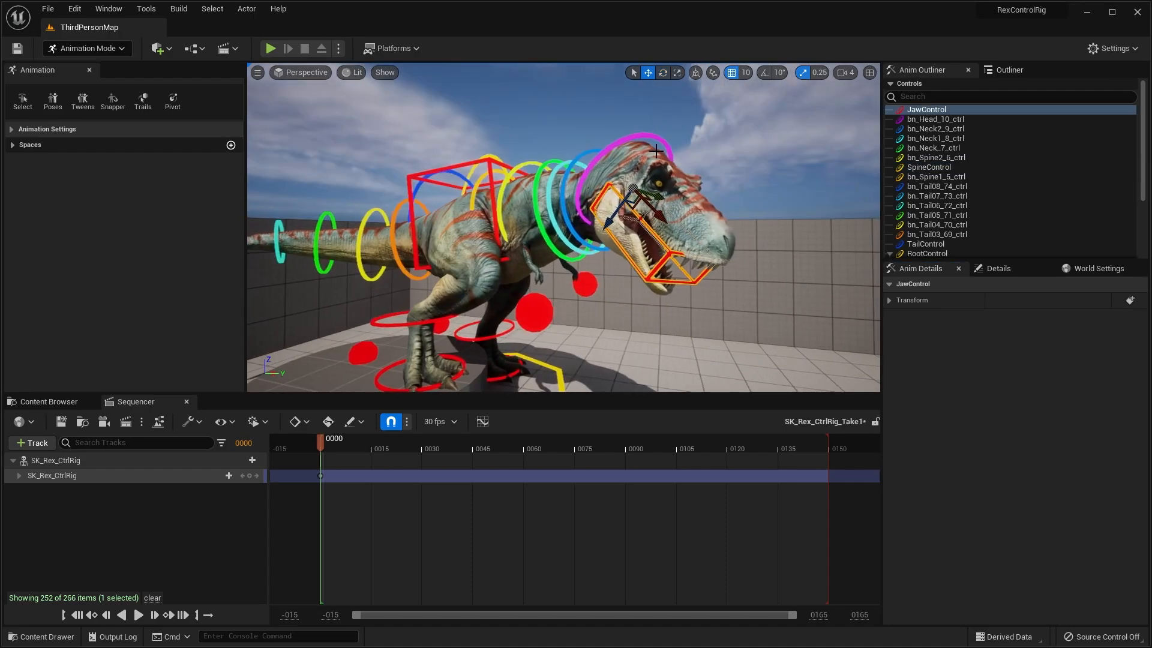
- Rotate the head control bn_Head_10_ctrl to adjust the tilt of the Rex's head
left_click(644, 142)
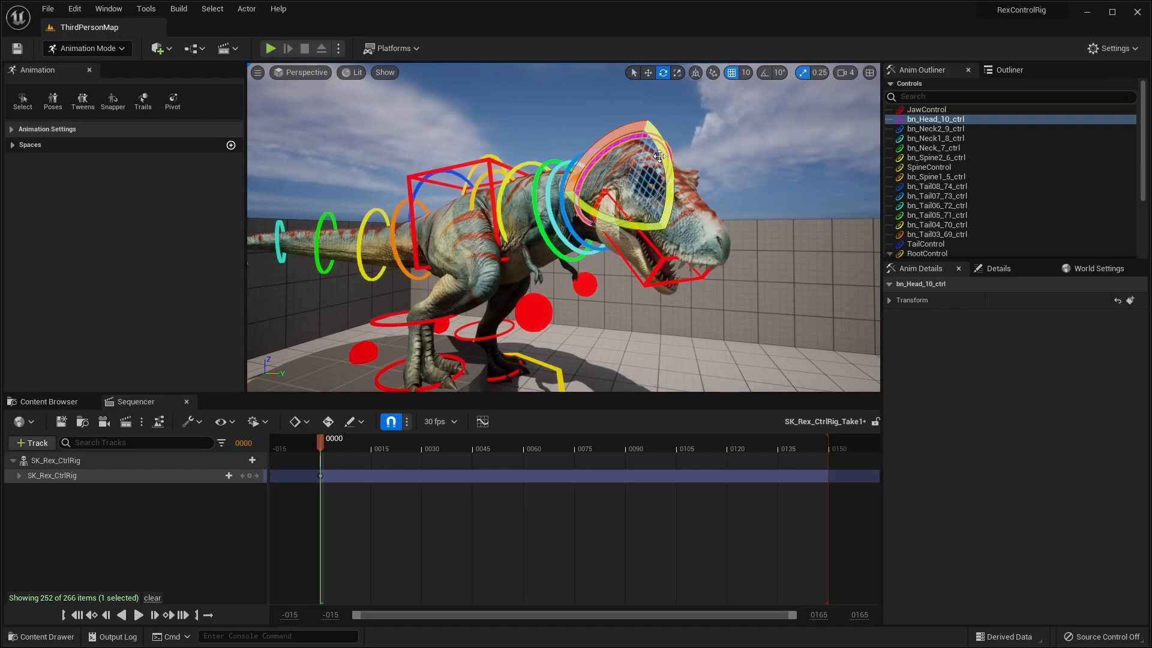
left_click_drag(600, 133, 652, 144)
right_click_drag(746, 132, 803, 166)
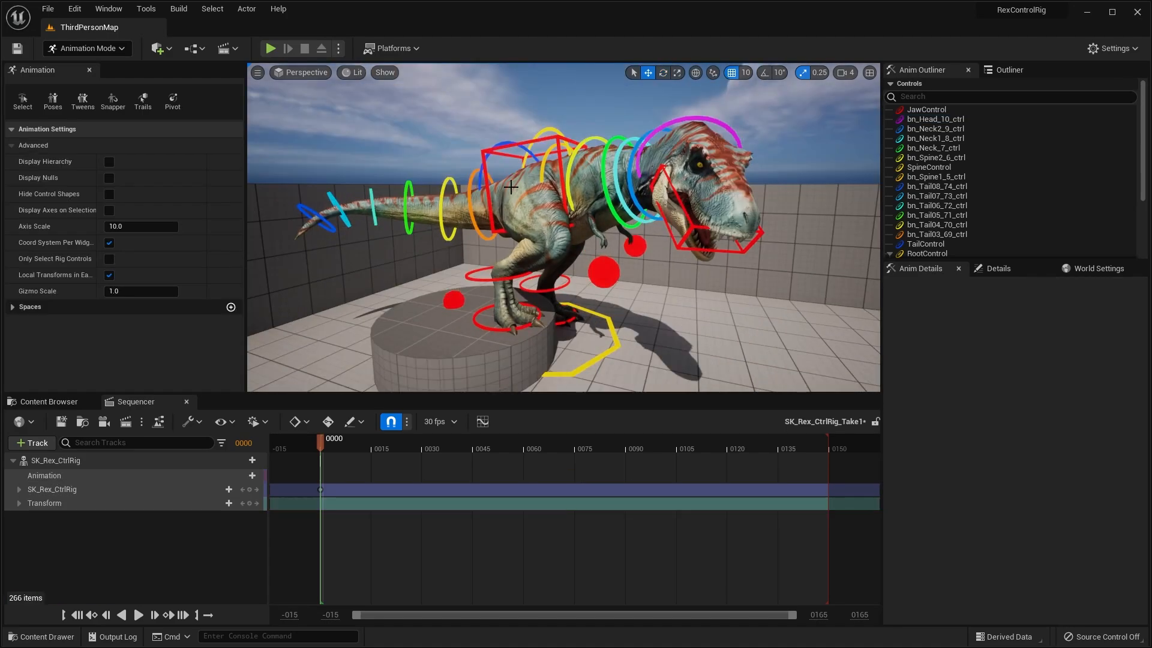
- Hide the control shapes and inspect the posed Rex from different distances
left_click(111, 196)
mouse_move(564, 228)
right_mouse_down()
mouse_move(468, 231)
mouse_move(576, 225)
mouse_move(510, 228)
mouse_move(558, 229)
right_mouse_up()
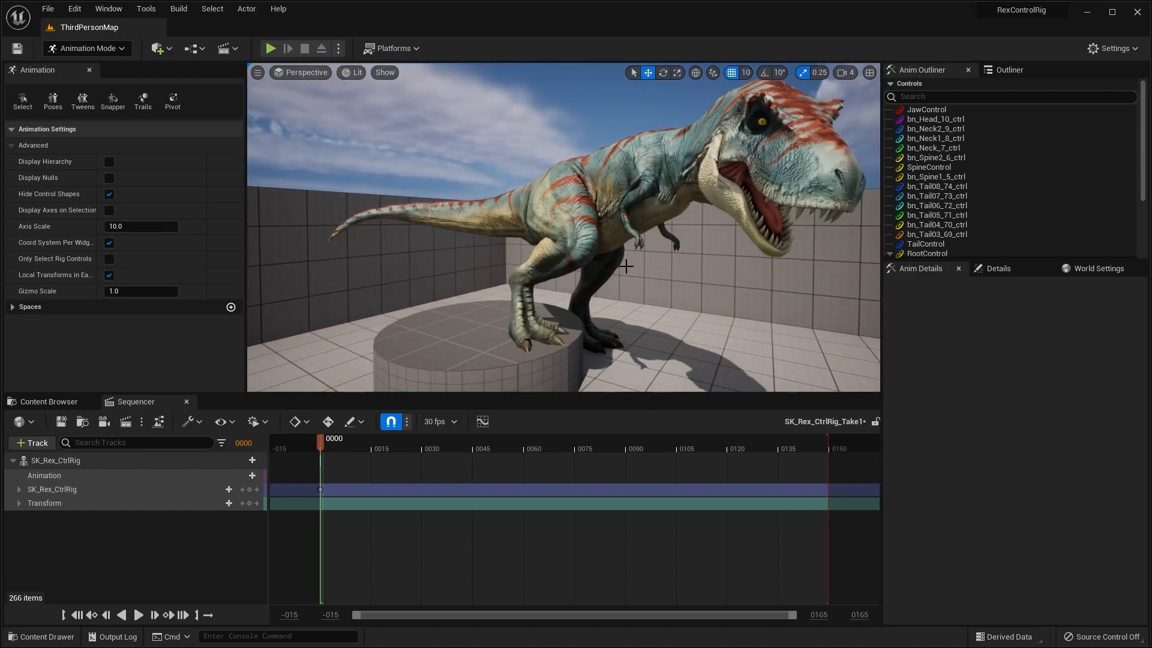
right_click_drag(631, 261, 651, 243)
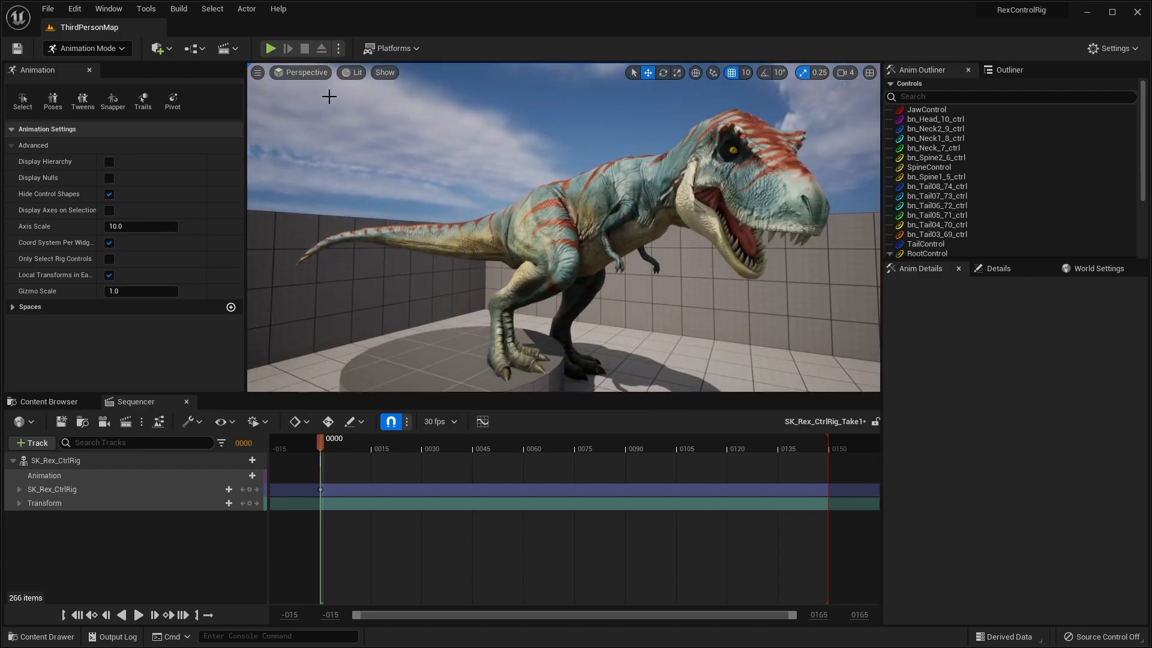
right_click_drag(695, 206, 738, 207)
scroll(744, 202, "up", 5)
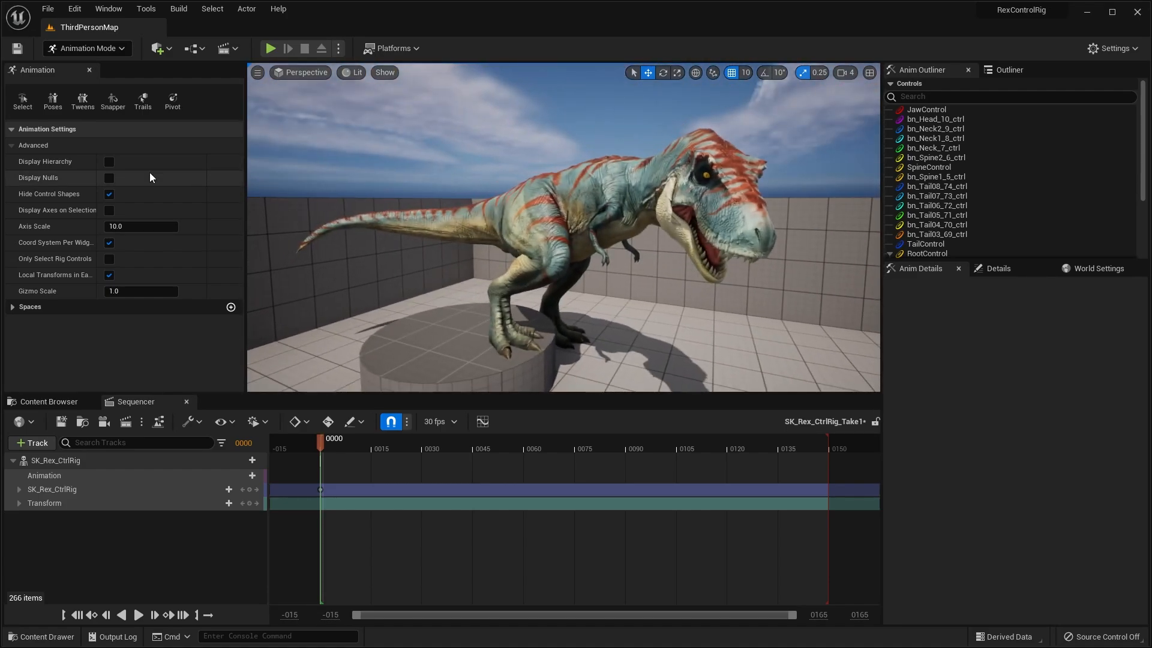
- Toggle the Hide Control Shapes option, leaving the control shapes displayed on the Rex
left_click(112, 194)
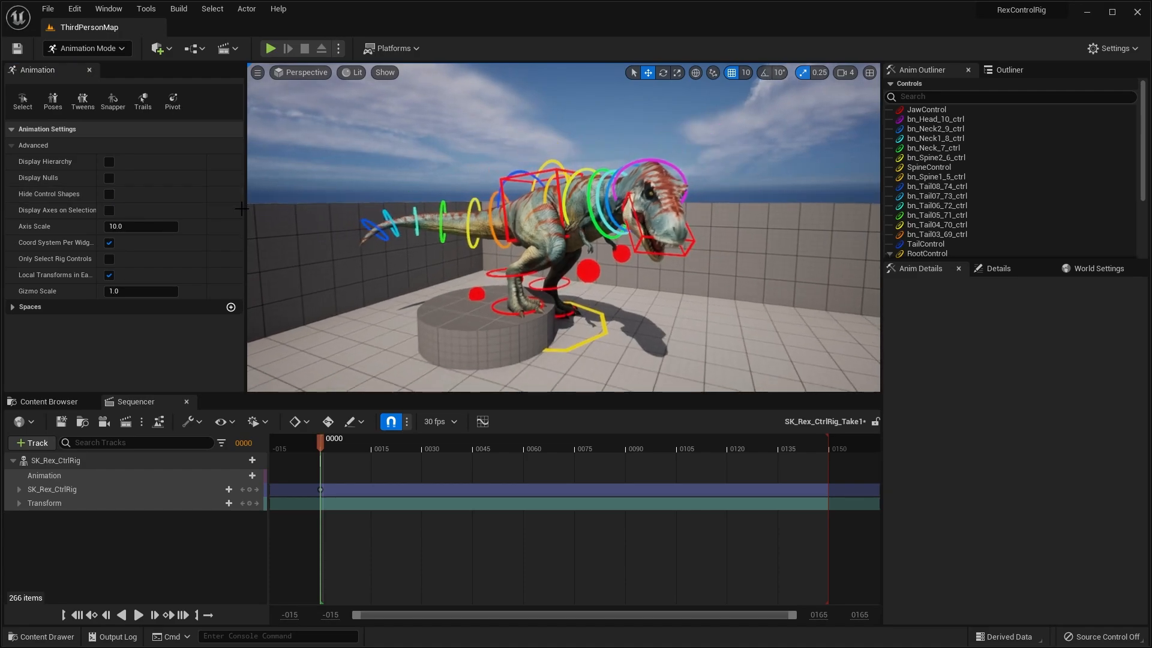
left_click(114, 193)
left_click(109, 194)
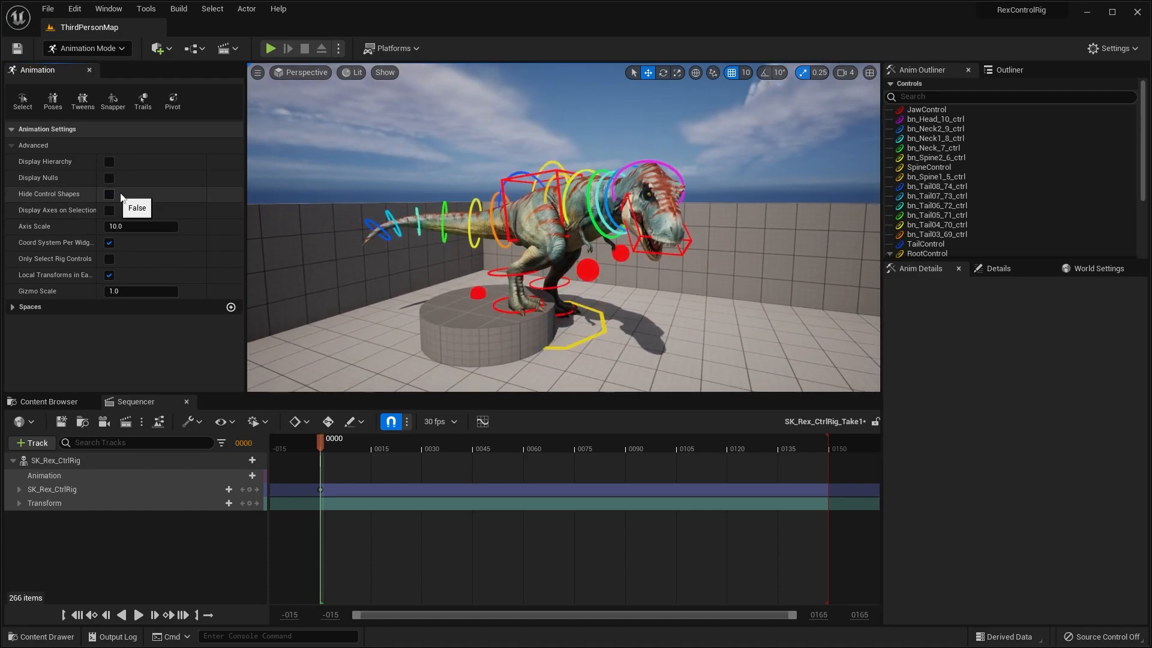
- Hide the control shapes in the level and view the posed Rex from several angles
scroll(548, 206, "up", 4)
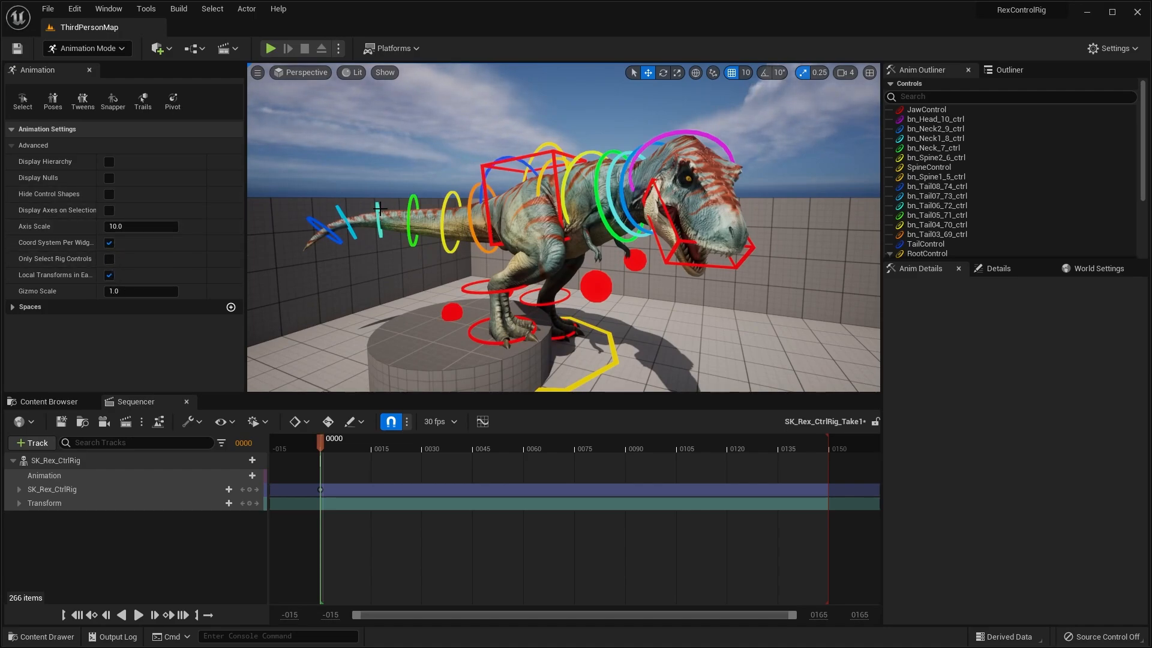
right_click_drag(372, 252, 378, 260)
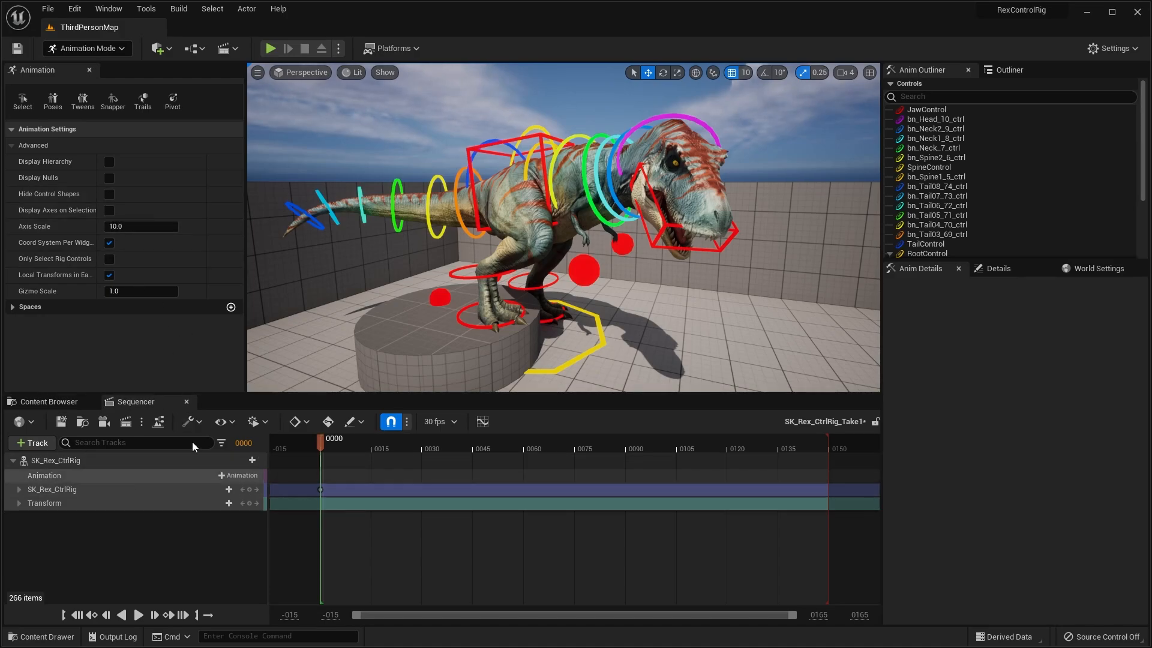
left_click(109, 194)
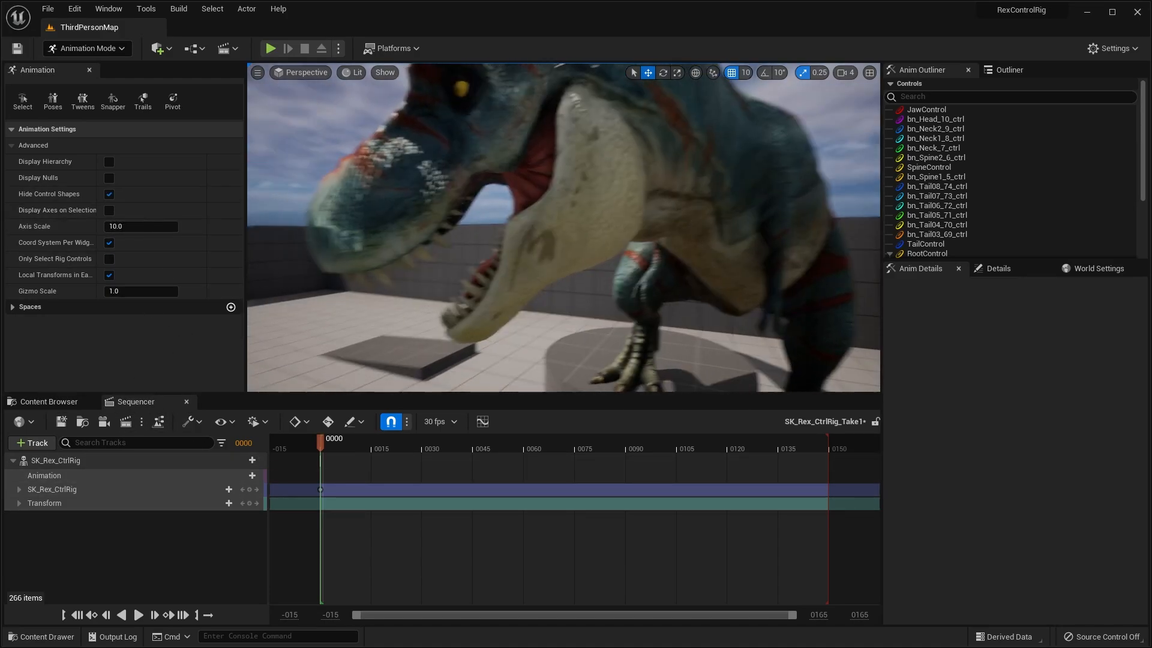
right_click_drag(564, 228, 643, 257)
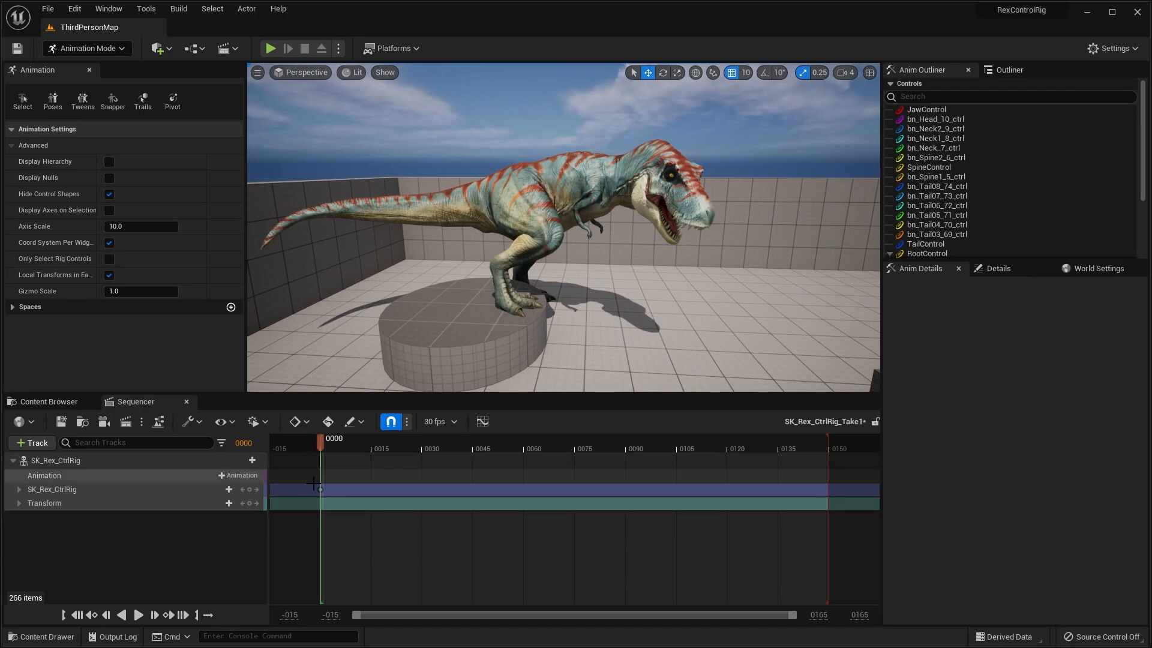
right_click_drag(600, 232, 499, 240)
right_click_drag(759, 215, 760, 240)
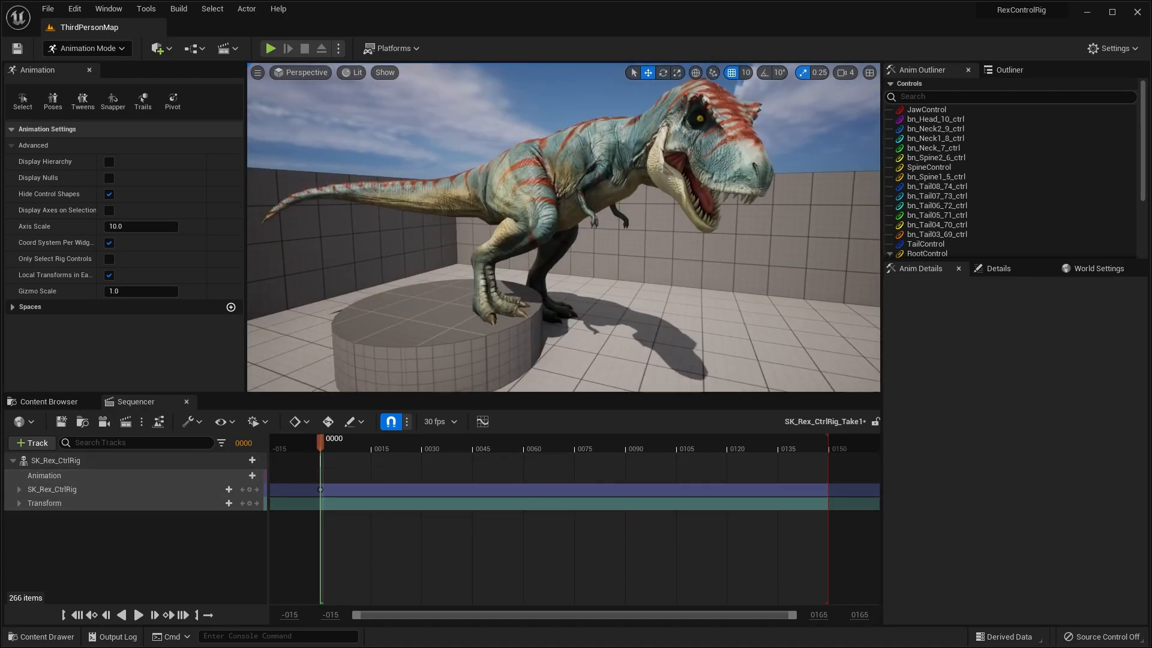
right_click_drag(728, 191, 651, 151)
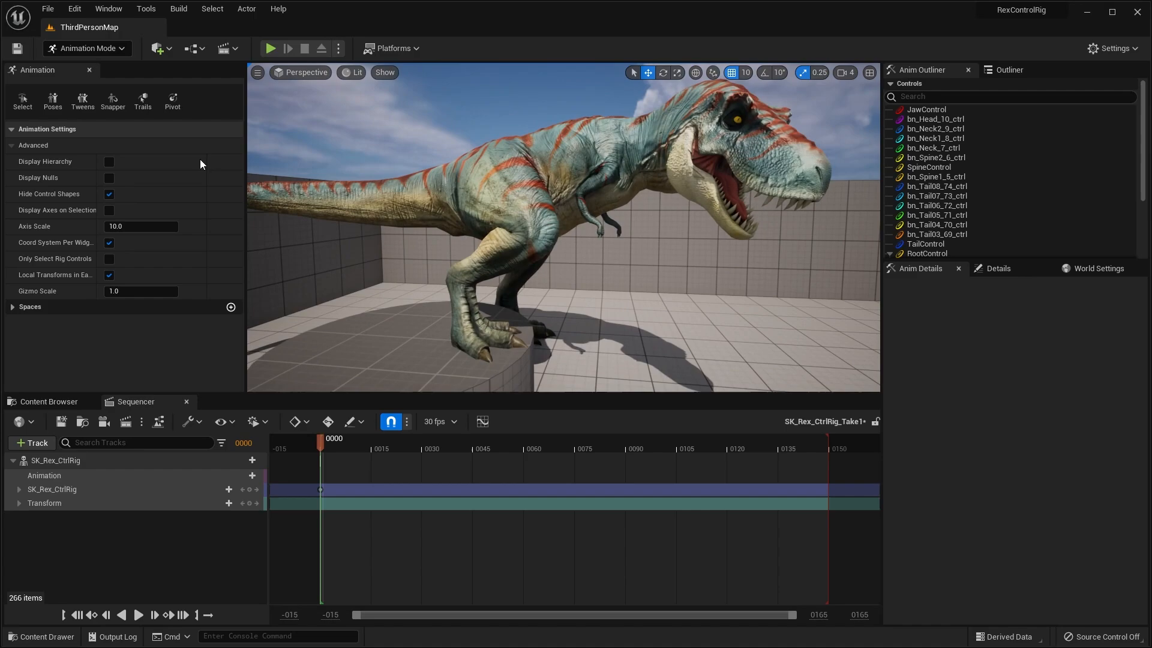
- Leave the Sequencer session and reopen the SK_Rex_CtrlRig asset to recompile it
left_click(187, 401)
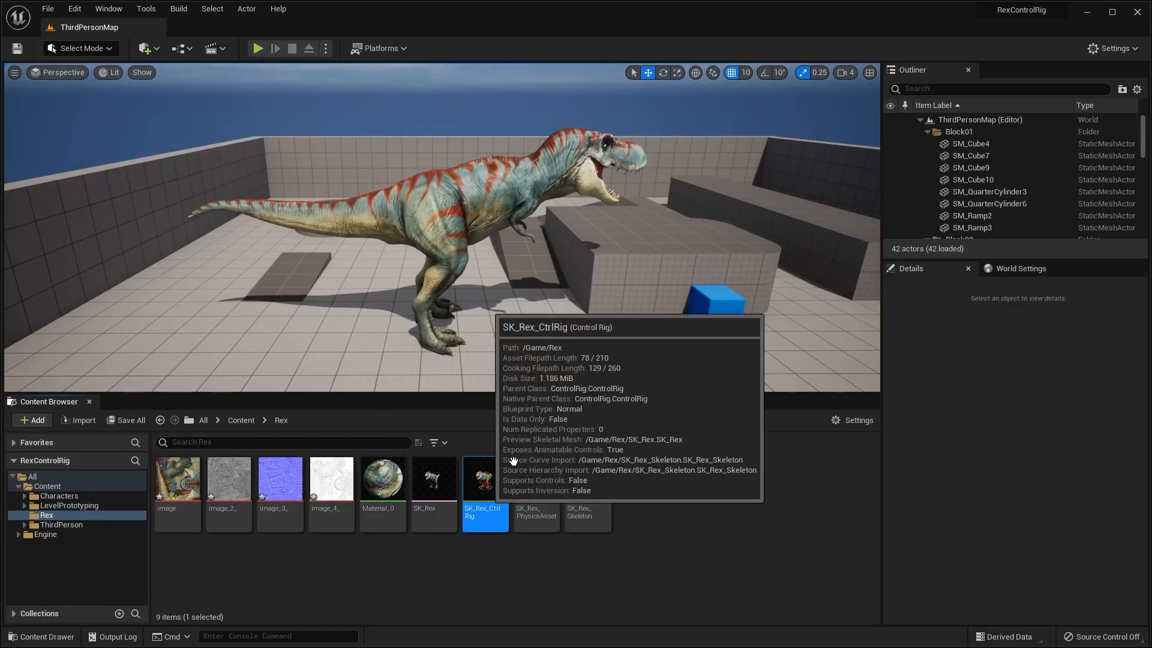
double_click(485, 480)
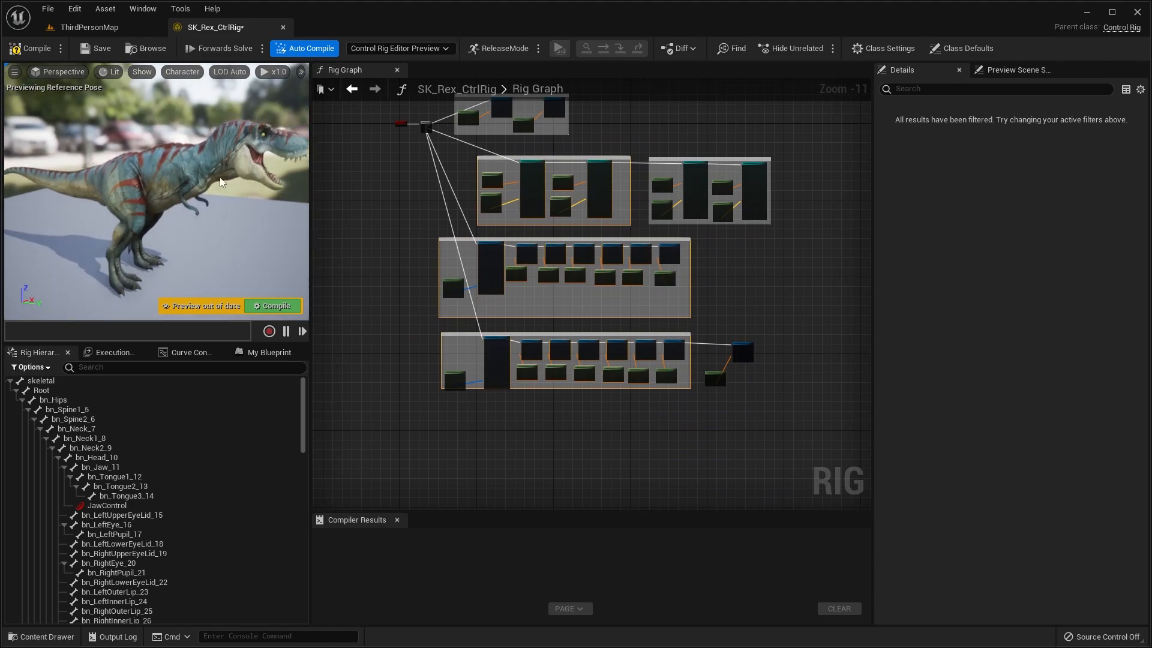
scroll(167, 452, "down", 10)
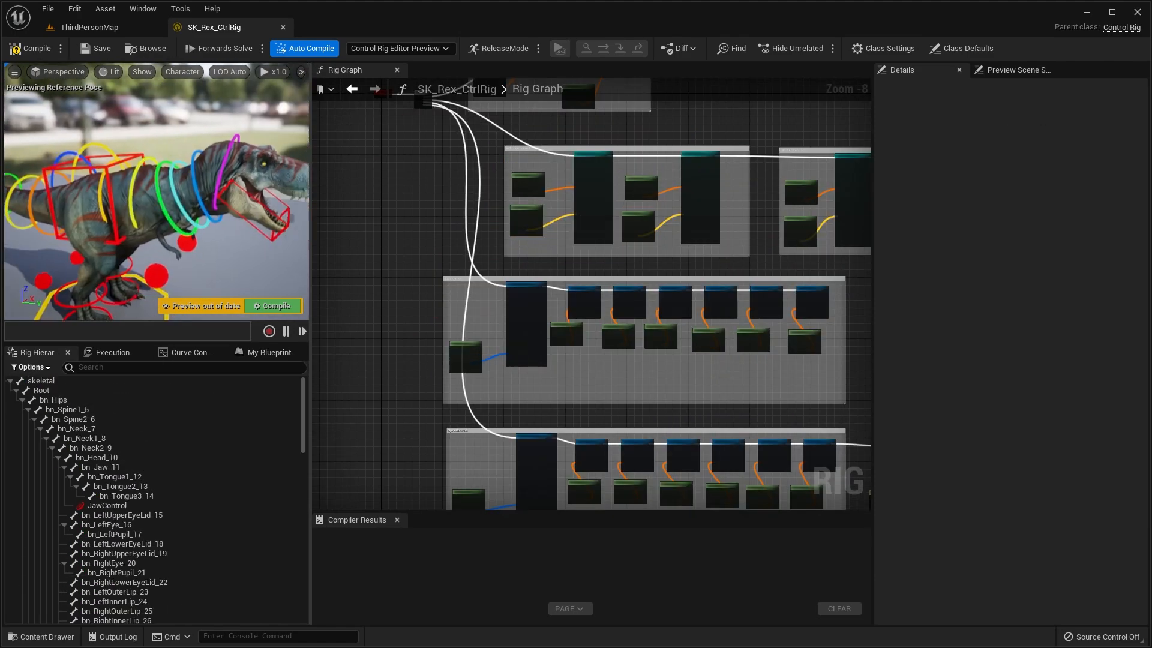
scroll(174, 198, "down", 4)
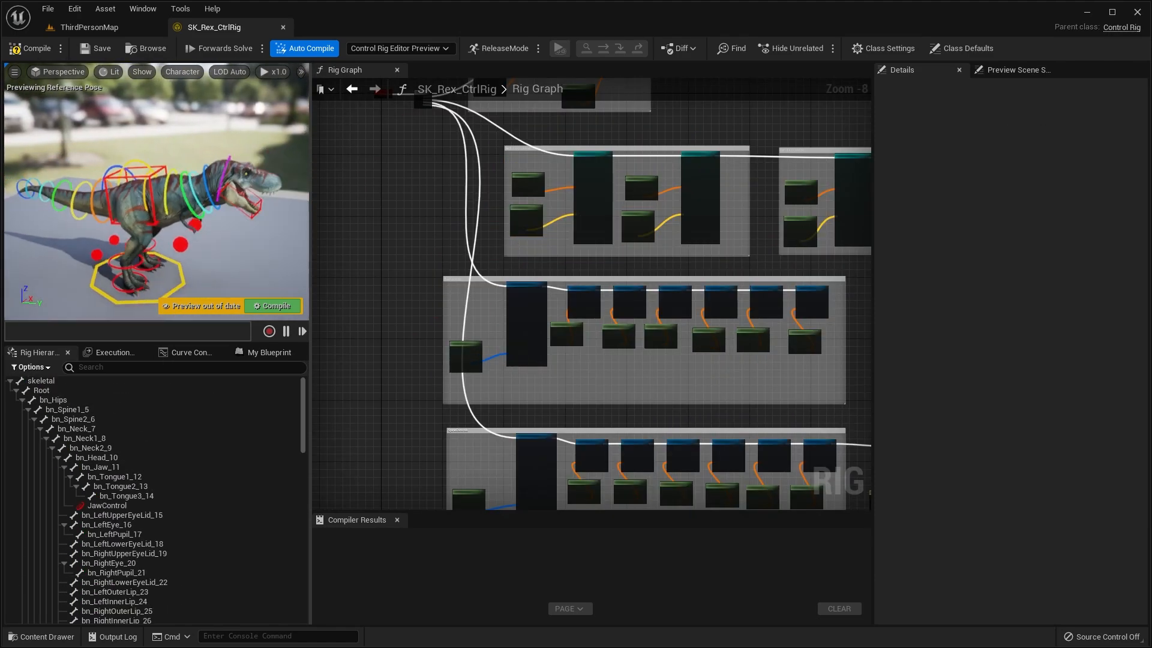
left_click(55, 47)
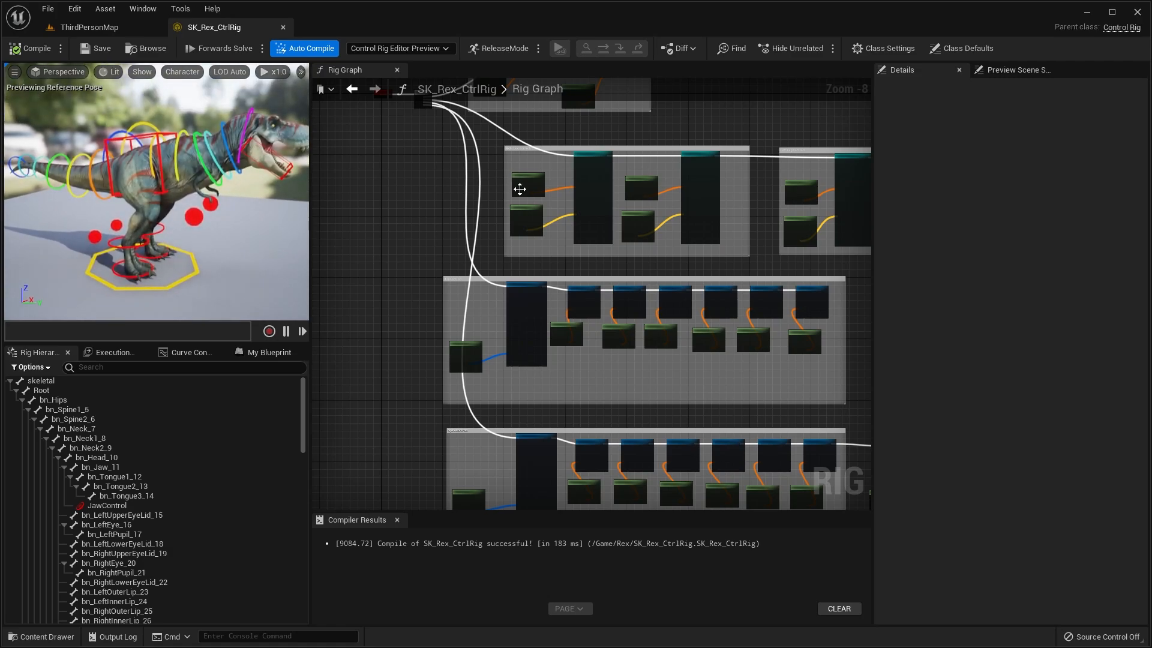
- Examine the node setups in the Right Leg Controls and Root and Hips Control groups of the rig graph
scroll(511, 187, "down", 3)
scroll(511, 188, "up", 8)
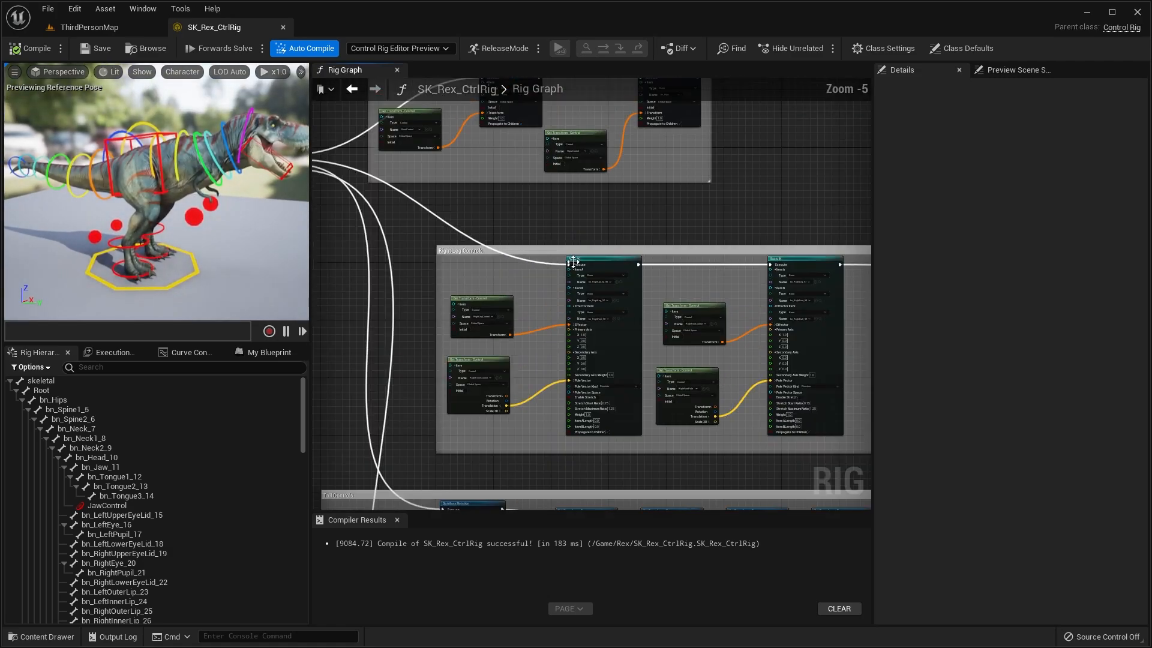
right_click_drag(513, 275, 539, 245)
left_click_drag(448, 254, 618, 435)
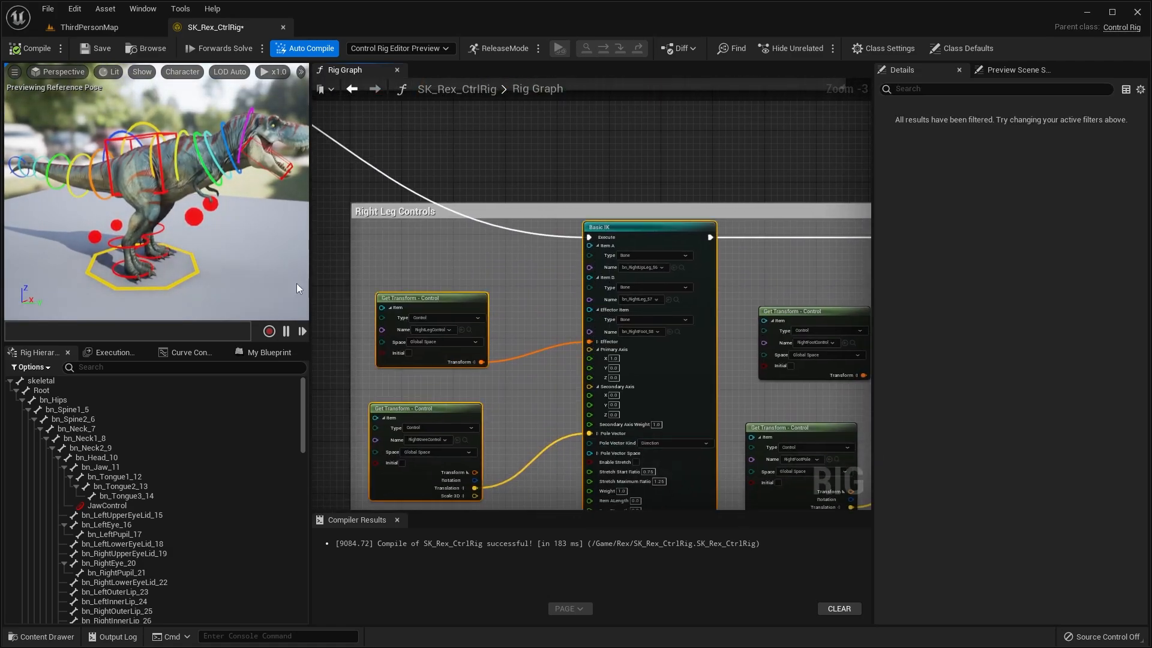
scroll(508, 247, "down", 2)
right_click_drag(530, 210, 557, 297)
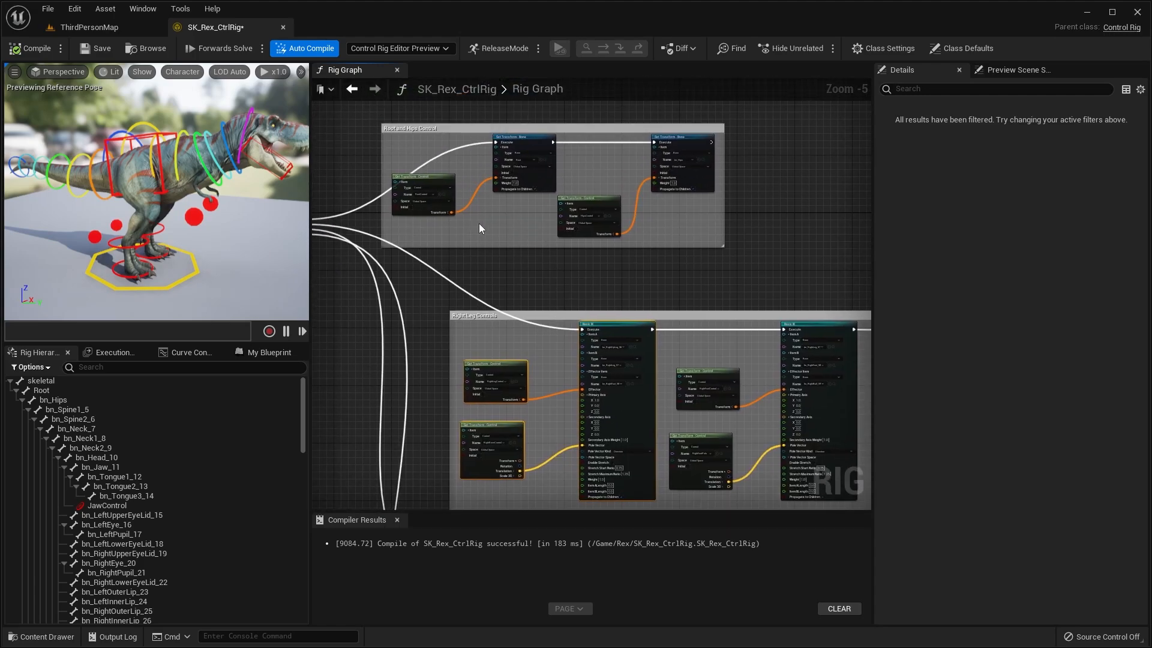
left_click(484, 210)
scroll(484, 210, "up", 2)
right_click_drag(485, 208, 531, 256)
left_click_drag(422, 141, 570, 250)
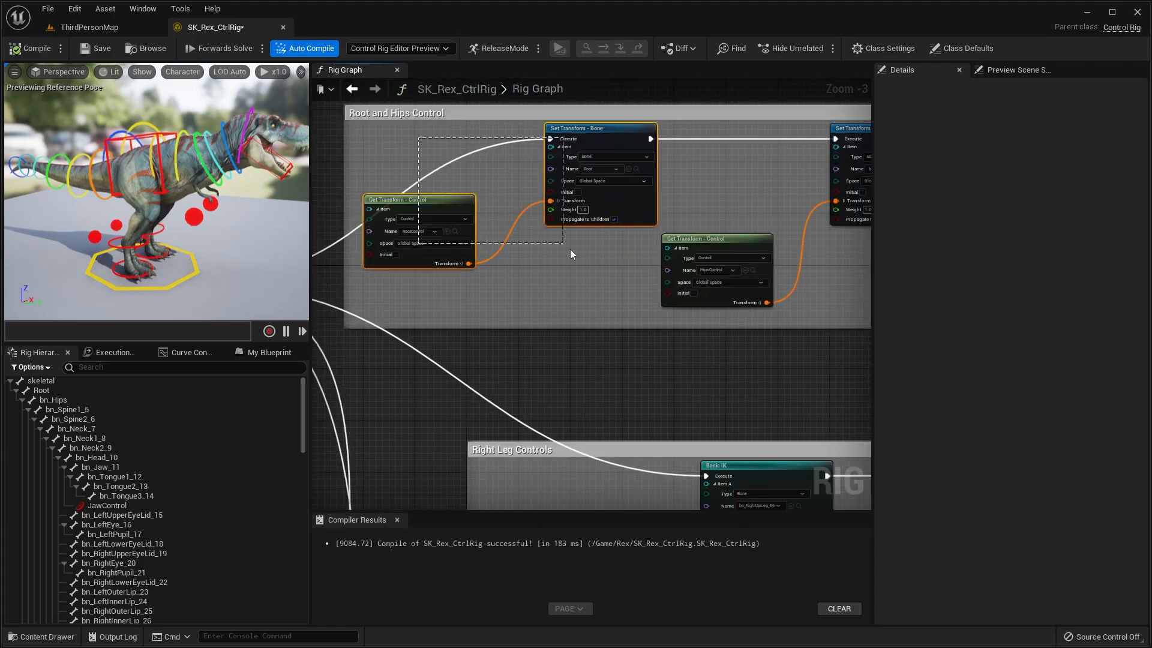
- Review the tail, root and leg controls in the rig hierarchy, checking RootControlSpace and the right knee control on the Rex
scroll(221, 444, "down", 20)
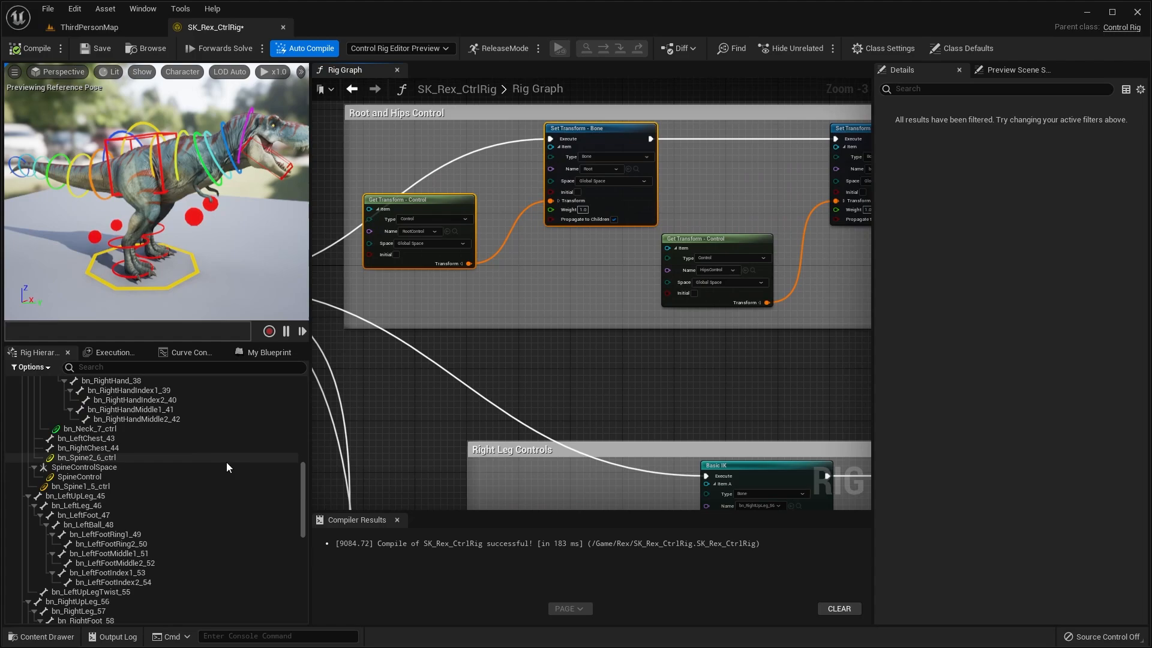
left_click_drag(150, 178, 217, 193)
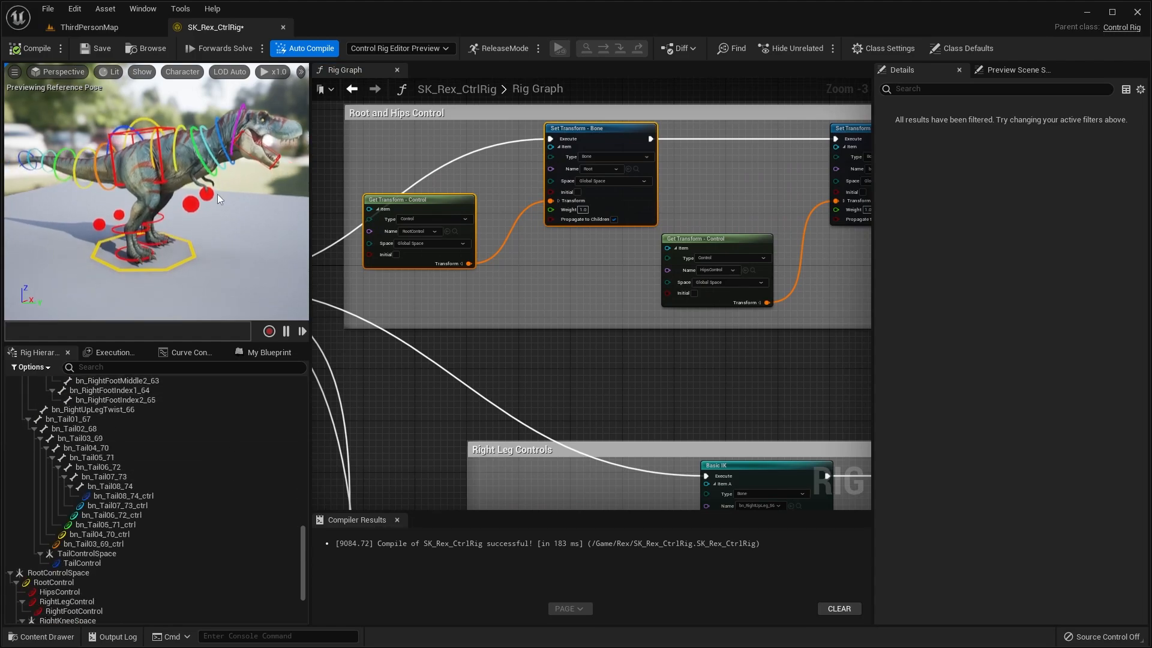
scroll(200, 474, "down", 4)
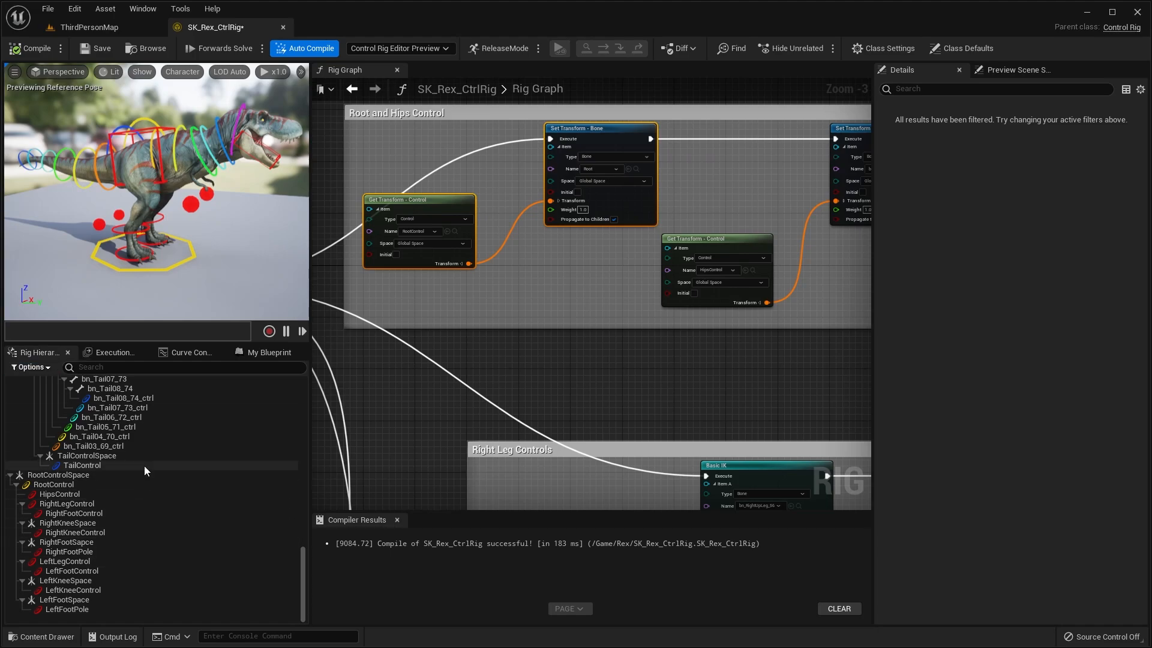
left_click(162, 475)
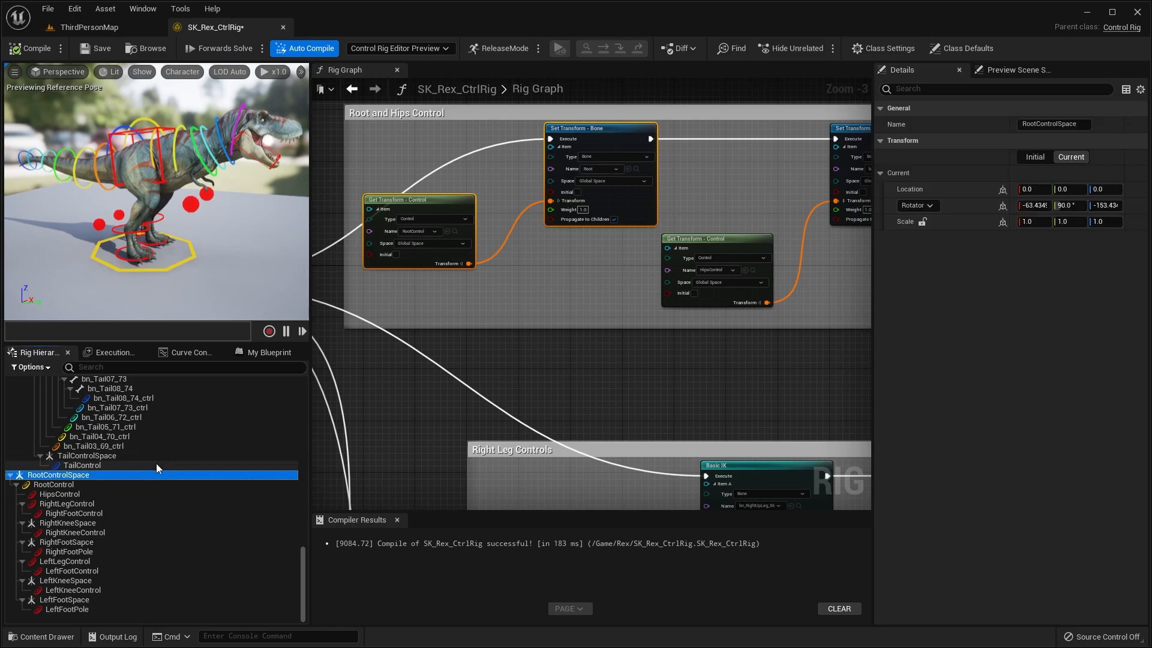
scroll(151, 477, "up", 6)
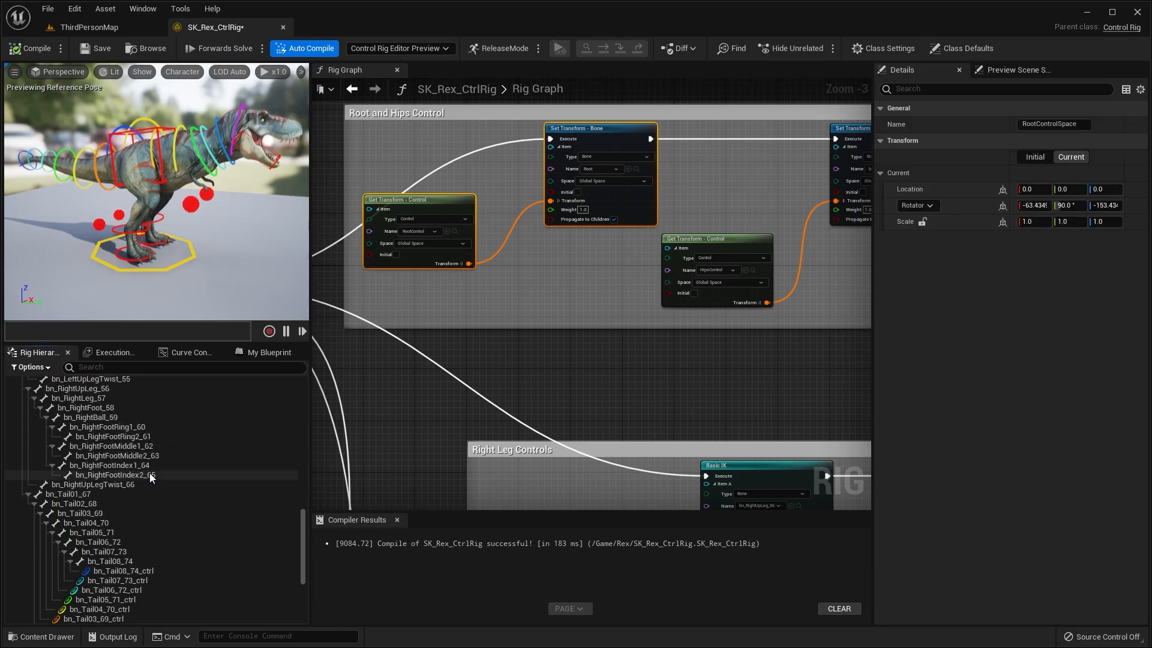
scroll(152, 477, "down", 5)
left_click(192, 207)
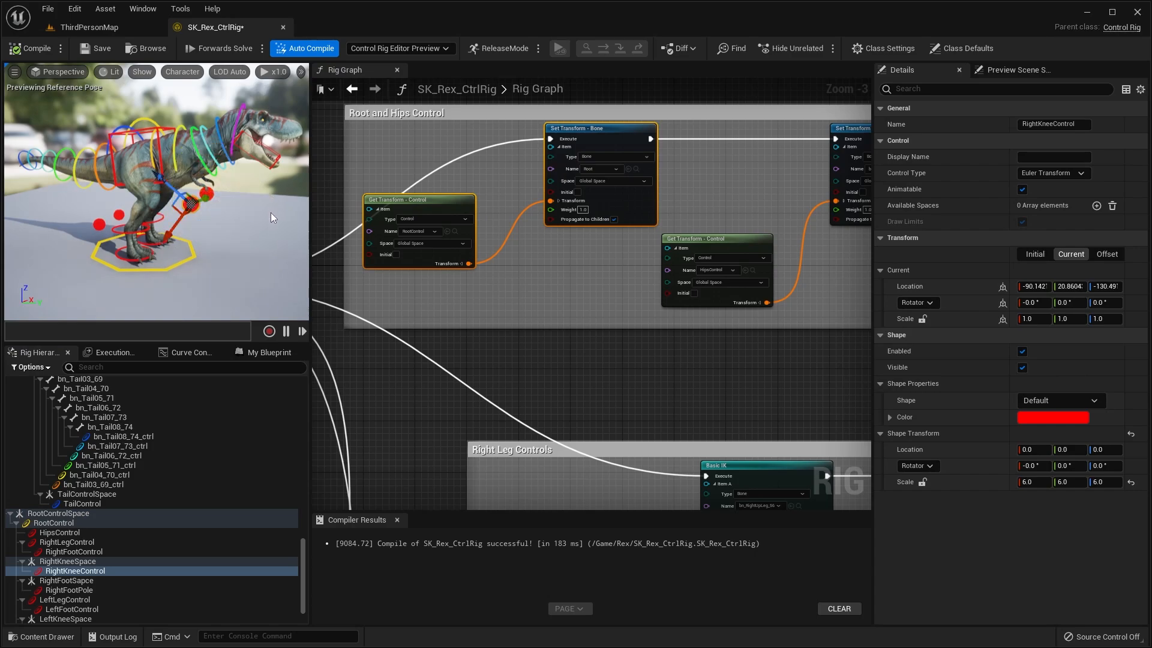
left_click(247, 233)
scroll(246, 233, "up", 3)
scroll(260, 204, "down", 3)
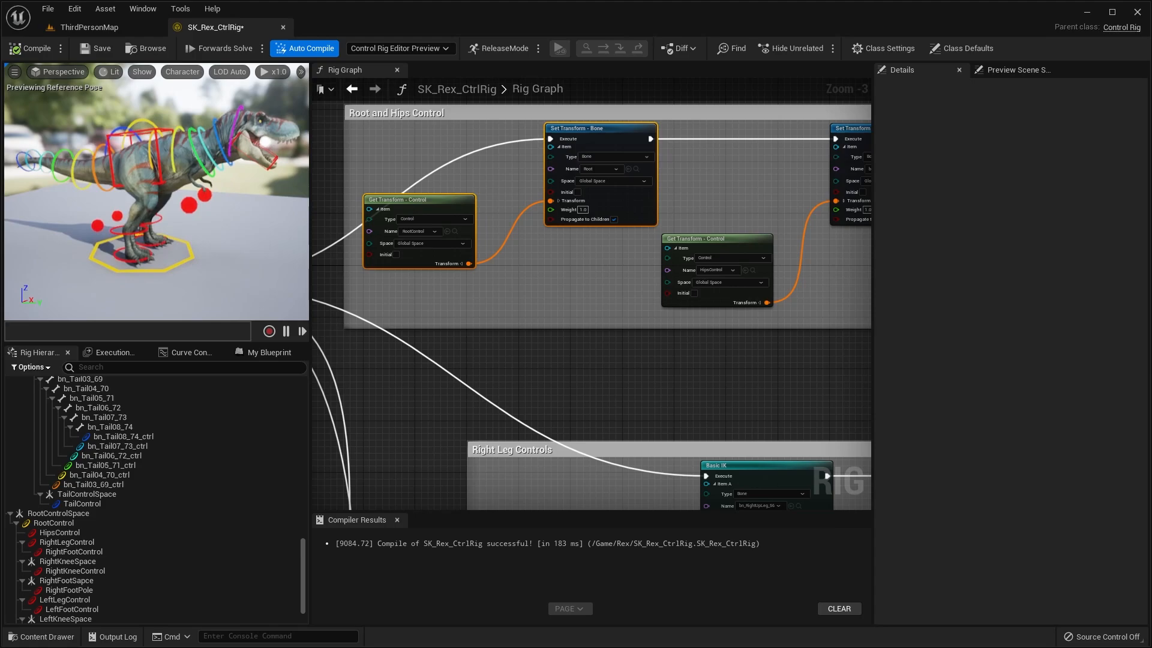